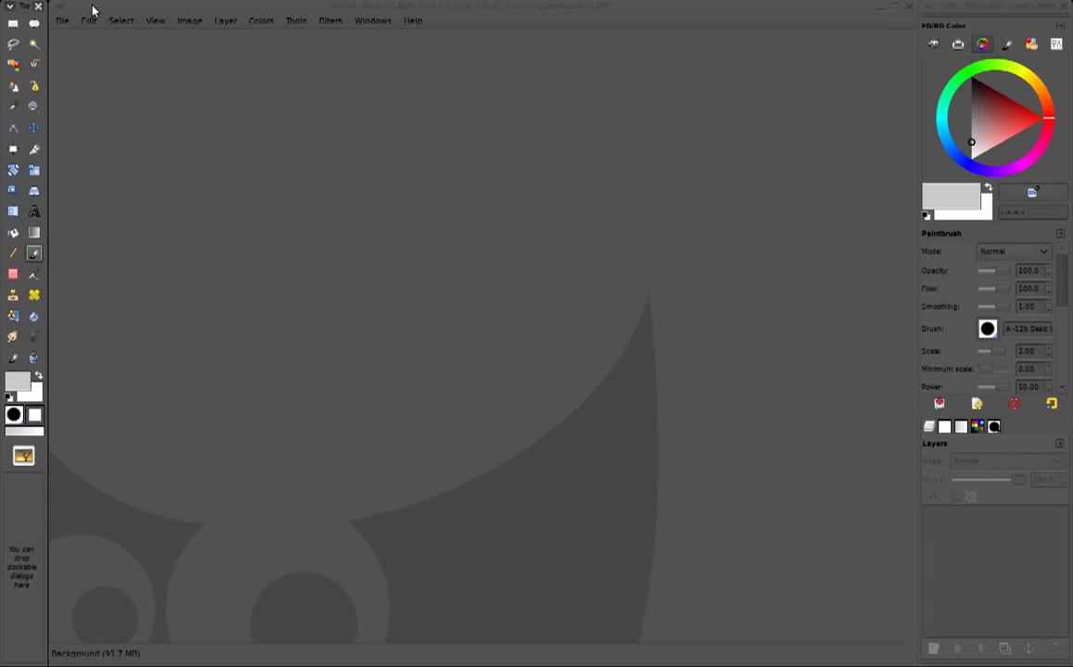
Create a new blank white 2263×1516 image from a template size
click(62, 20)
click(84, 40)
click(697, 208)
click(704, 223)
click(746, 353)
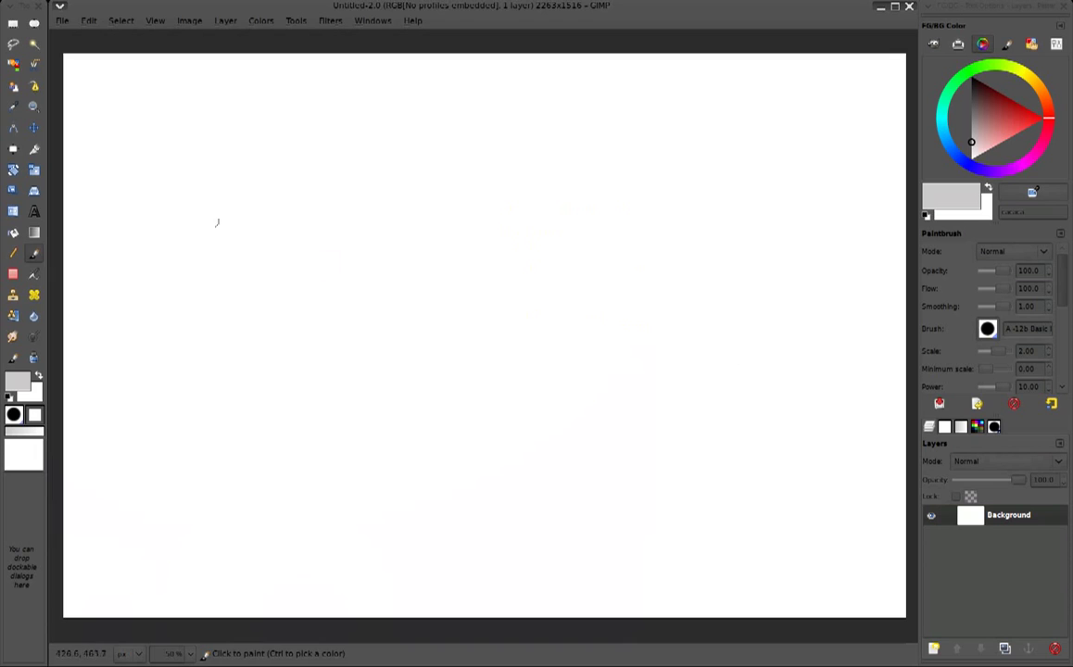
With a Mixbrush sketching preset, rough in the head circle, torso, arm and legs
right_click(859, 414)
click(859, 415)
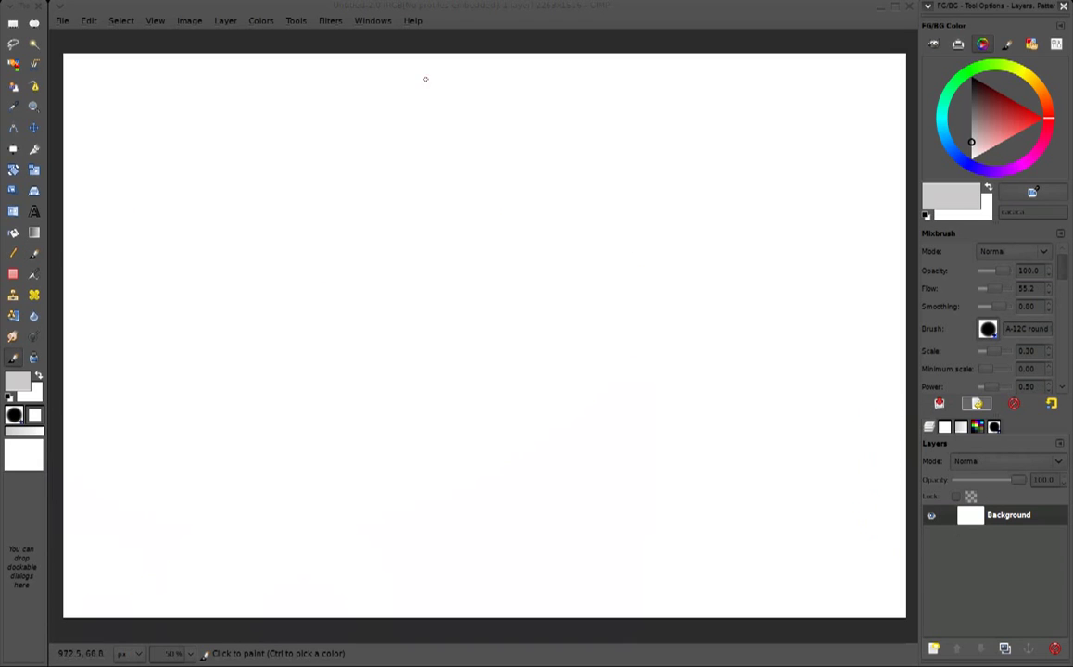
mouse_move(455, 97)
mouse_down()
mouse_move(453, 162)
mouse_move(478, 287)
mouse_up()
drag(398, 268, 400, 547)
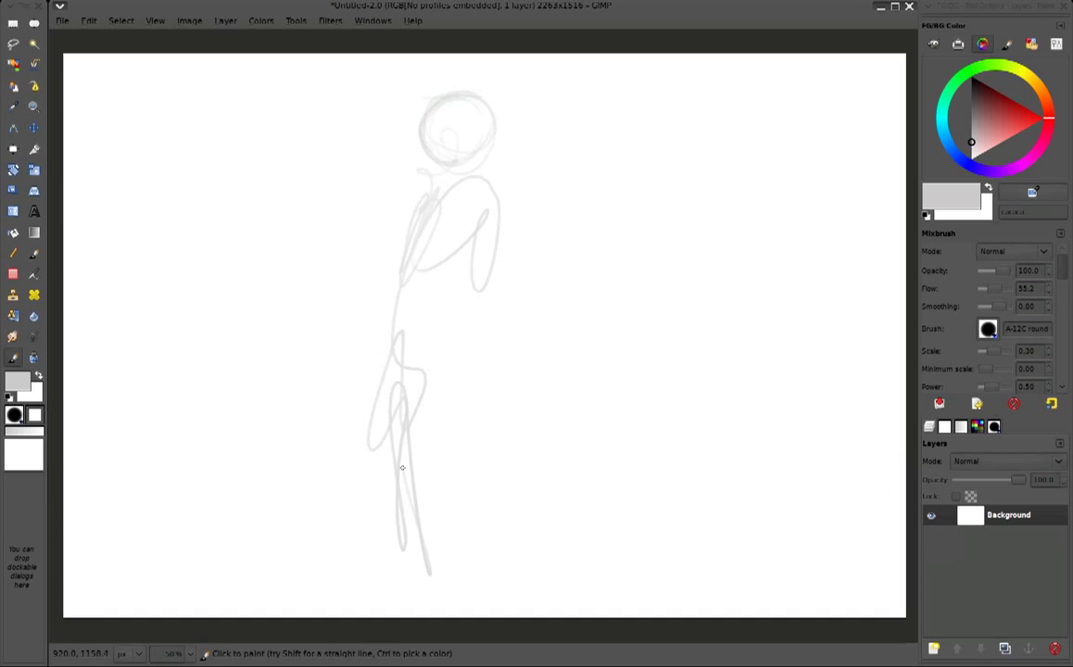
drag(427, 343, 524, 565)
mouse_move(445, 454)
mouse_down()
mouse_move(480, 324)
mouse_move(399, 436)
mouse_up()
Add dense leg lines, re-sketch the head and draw a round shape at each hand
mouse_move(436, 319)
mouse_down()
mouse_move(408, 501)
mouse_move(376, 530)
mouse_up()
mouse_move(492, 564)
mouse_down()
mouse_move(501, 588)
mouse_move(438, 318)
mouse_move(491, 240)
mouse_move(499, 179)
mouse_move(442, 173)
mouse_move(463, 139)
mouse_move(529, 352)
mouse_up()
mouse_move(417, 185)
mouse_down()
mouse_move(408, 266)
mouse_move(461, 353)
mouse_up()
mouse_move(501, 315)
mouse_down()
mouse_move(523, 375)
mouse_move(501, 342)
mouse_up()
mouse_move(366, 278)
mouse_down()
mouse_move(376, 312)
mouse_move(355, 325)
mouse_move(422, 222)
mouse_move(413, 222)
mouse_move(390, 315)
mouse_move(441, 244)
mouse_move(422, 222)
mouse_move(472, 228)
mouse_move(389, 194)
mouse_move(512, 204)
mouse_move(454, 167)
mouse_move(417, 98)
mouse_move(463, 148)
mouse_up()
Add hair strokes and a torso line, and darken the hips and right leg
mouse_move(454, 83)
mouse_down()
mouse_move(434, 157)
mouse_move(417, 75)
mouse_move(449, 130)
mouse_up()
mouse_move(427, 274)
mouse_down()
mouse_move(424, 361)
mouse_move(392, 328)
mouse_move(482, 339)
mouse_move(431, 491)
mouse_up()
drag(436, 352, 438, 482)
mouse_move(487, 338)
mouse_down()
mouse_move(468, 398)
mouse_move(468, 491)
mouse_up()
drag(456, 400, 482, 501)
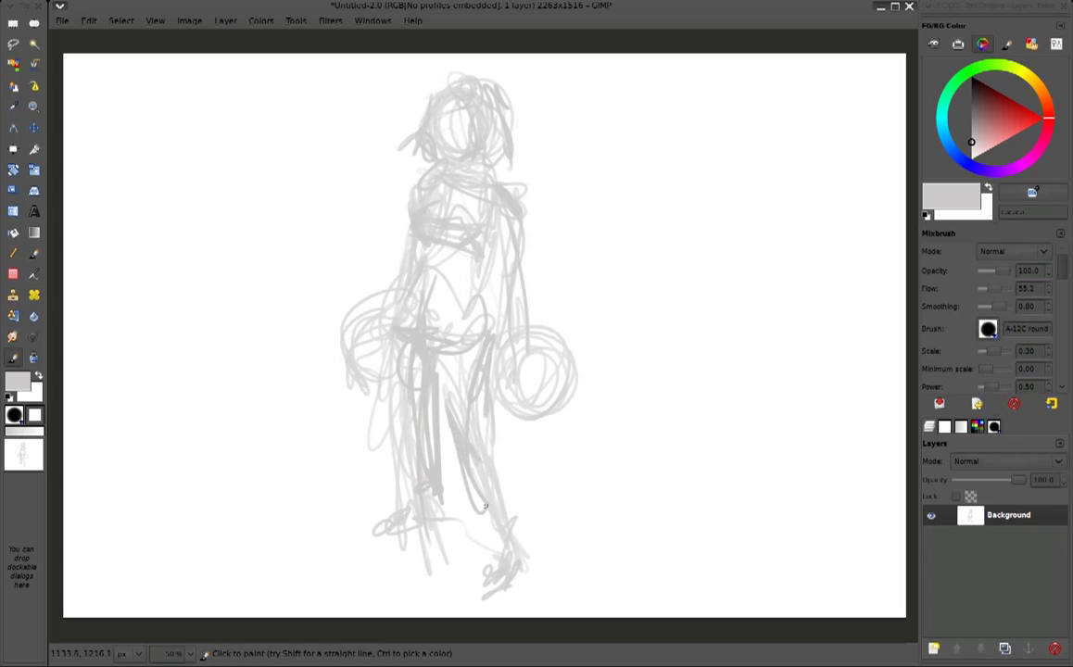
drag(524, 422, 542, 496)
drag(468, 482, 540, 496)
Darken the left leg, sketch both feet and strengthen the right foot and torso line
drag(412, 324, 370, 477)
mouse_move(403, 361)
mouse_down()
mouse_move(390, 436)
mouse_move(398, 483)
mouse_move(361, 533)
mouse_up()
drag(408, 501, 370, 528)
mouse_move(487, 510)
mouse_down()
mouse_move(500, 566)
mouse_move(499, 551)
mouse_move(482, 593)
mouse_up()
drag(492, 551, 505, 588)
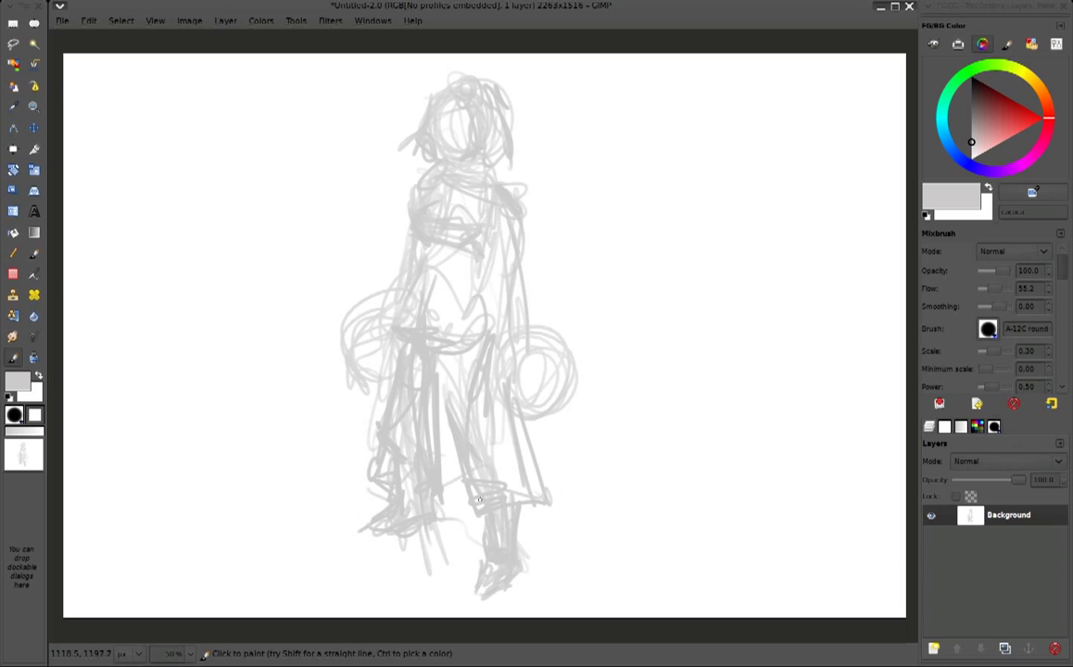
drag(503, 227, 471, 311)
Darken the right side of the torso, the left arm and the hair strokes around the head
drag(510, 190, 529, 343)
drag(524, 213, 530, 315)
mouse_move(339, 302)
mouse_down()
mouse_move(325, 329)
mouse_move(358, 328)
mouse_up()
drag(422, 101, 419, 133)
mouse_move(406, 109)
mouse_down()
mouse_move(396, 120)
mouse_move(411, 120)
mouse_up()
drag(409, 86, 408, 135)
drag(409, 122, 398, 141)
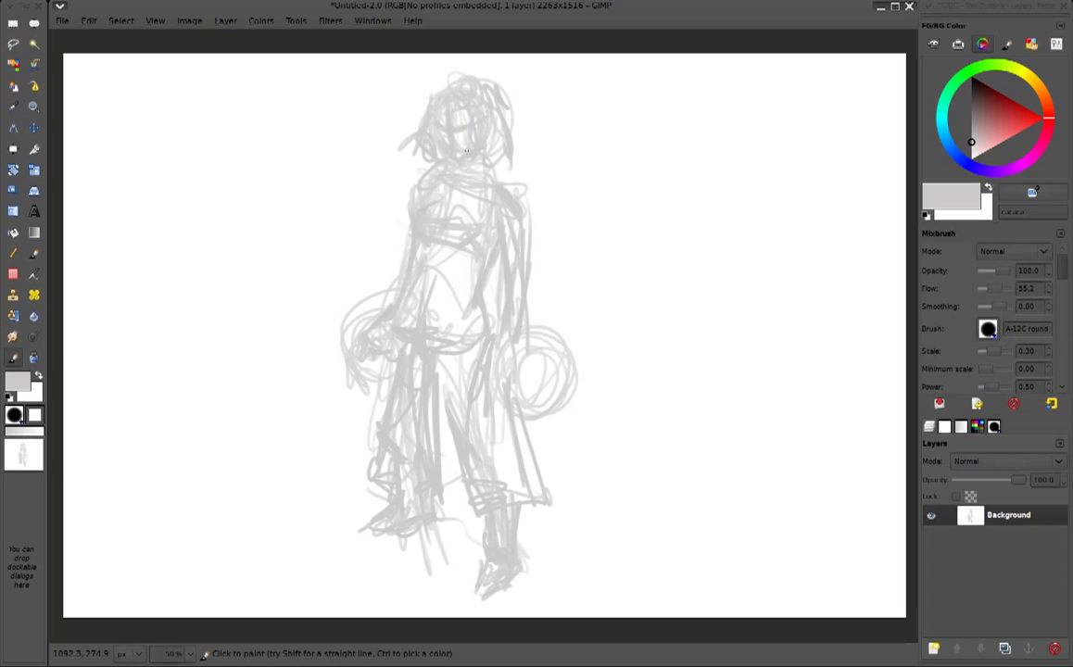
mouse_move(456, 88)
mouse_down()
mouse_move(508, 125)
mouse_move(413, 130)
mouse_move(407, 176)
mouse_move(426, 123)
mouse_move(382, 146)
mouse_up()
Paint the face near-white and block grey tones over the torso
ctrl+click(413, 137)
mouse_move(468, 128)
mouse_down()
mouse_move(440, 148)
mouse_move(478, 168)
mouse_move(448, 144)
mouse_move(425, 155)
mouse_move(433, 168)
mouse_up()
ctrl+click(464, 162)
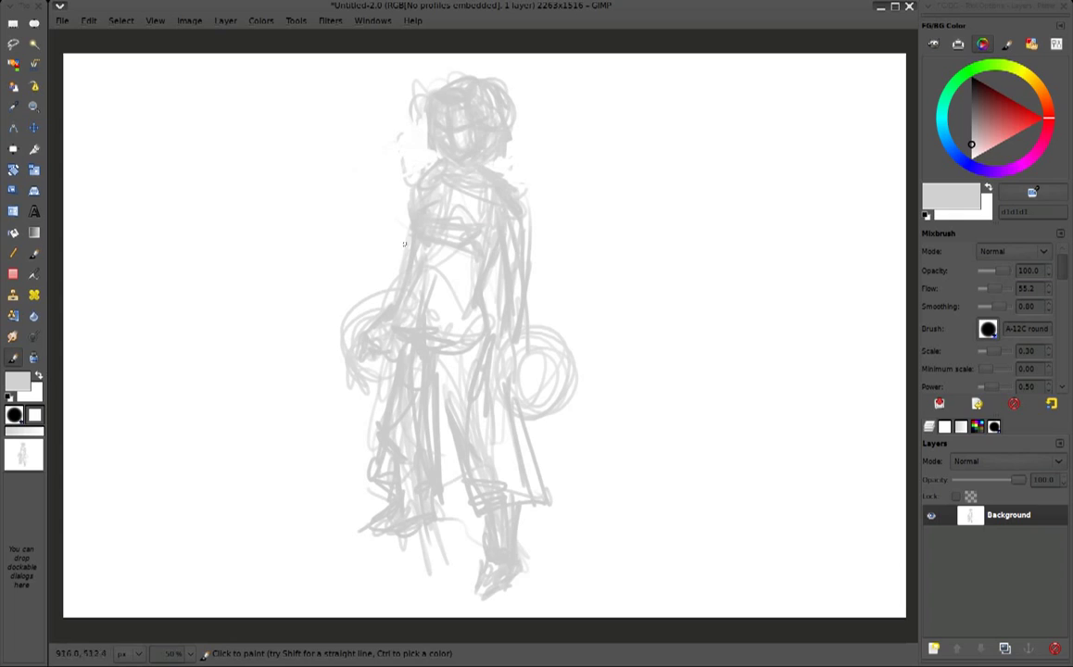
mouse_move(451, 226)
mouse_down()
mouse_move(421, 271)
mouse_move(445, 316)
mouse_move(399, 431)
mouse_move(369, 461)
mouse_up()
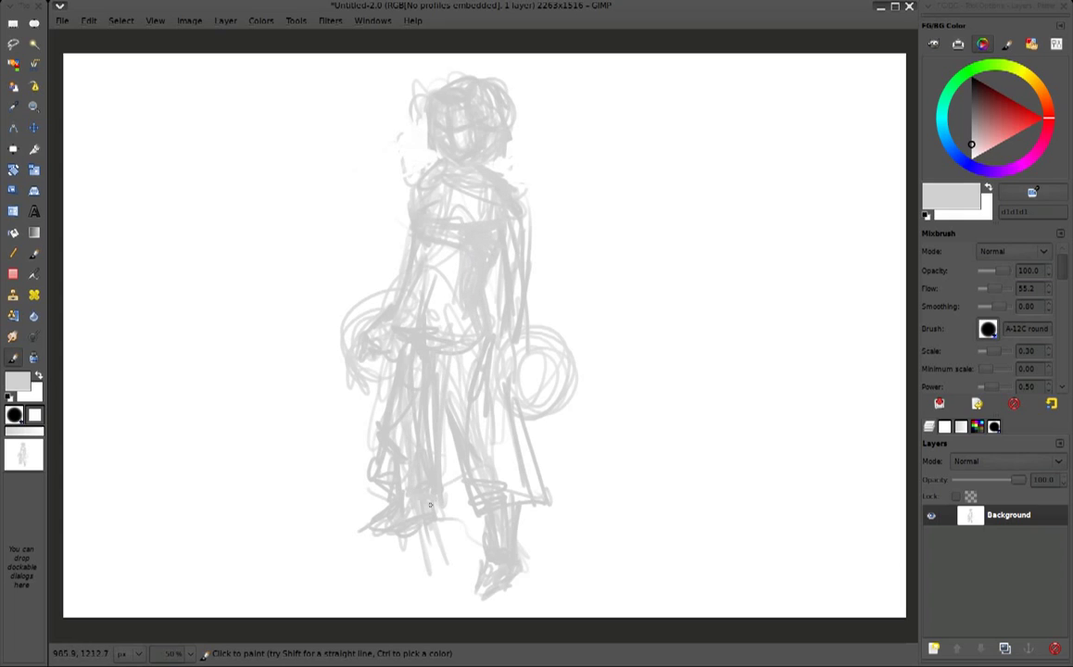
Lighten the left leg and skirt with white, then add grey strokes on the leg and foot
ctrl+click(862, 176)
mouse_move(384, 317)
mouse_down()
mouse_move(371, 449)
mouse_move(366, 436)
mouse_up()
mouse_move(362, 278)
mouse_down()
mouse_move(366, 320)
mouse_move(412, 315)
mouse_up()
mouse_move(347, 389)
mouse_down()
mouse_move(384, 449)
mouse_move(360, 478)
mouse_up()
ctrl+click(448, 438)
drag(369, 417, 375, 500)
mouse_move(363, 419)
mouse_down()
mouse_move(358, 478)
mouse_move(326, 491)
mouse_up()
drag(361, 541, 398, 543)
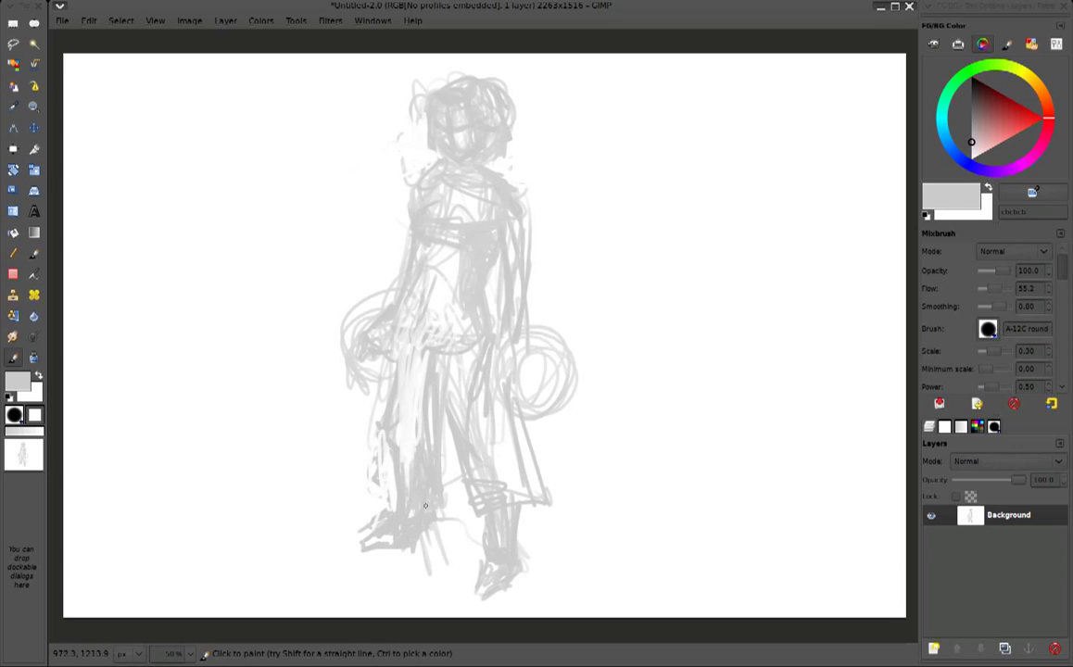
Add long faint diagonal streaks across the figure from the upper body to the feet
drag(250, 394, 389, 501)
drag(288, 410, 519, 584)
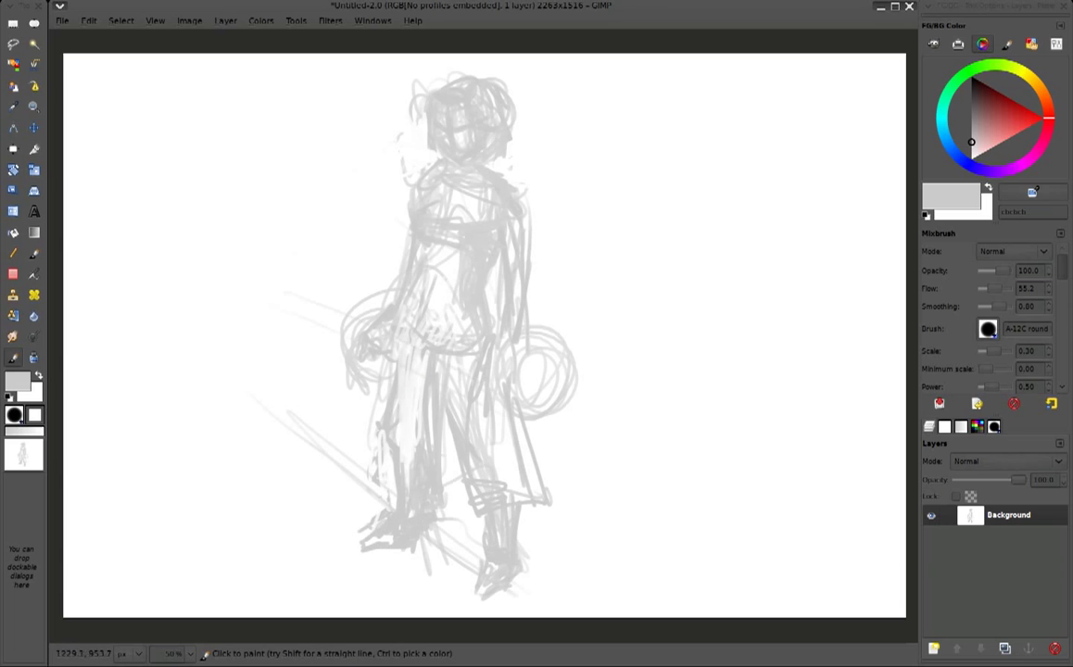
drag(269, 265, 320, 280)
drag(325, 176, 593, 218)
drag(324, 143, 599, 216)
drag(315, 92, 584, 130)
Enlarge the brush and lighten the neck, shoulders and torso, filling the right-hand circle
ctrl+click(521, 186)
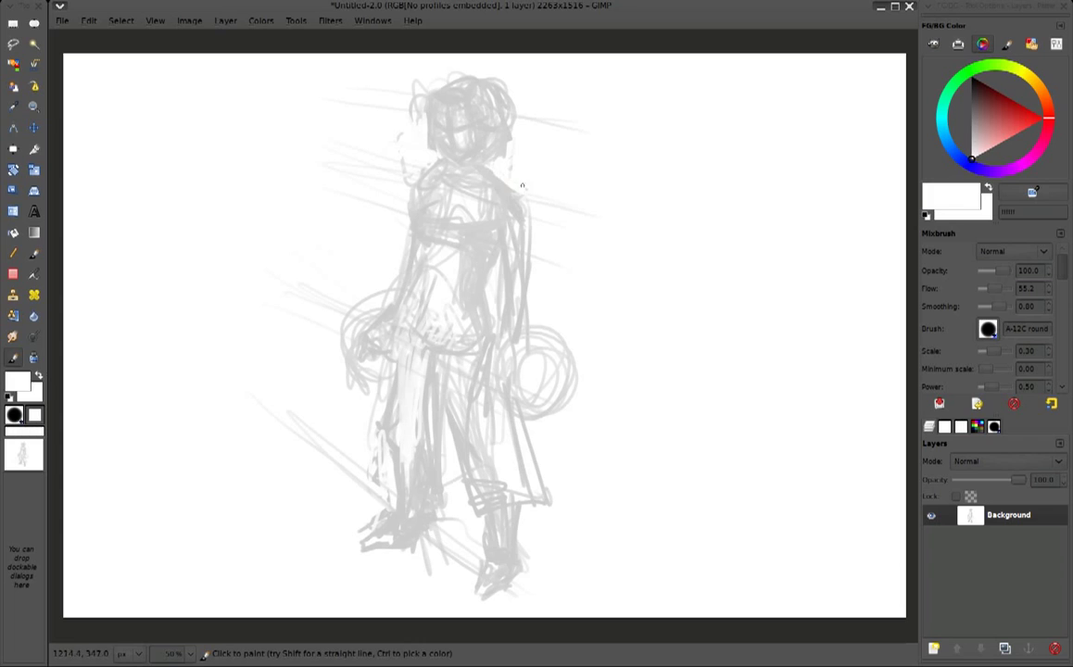
drag(518, 187, 423, 177)
key(])
key(])
key(])
ctrl+click(443, 216)
mouse_move(431, 200)
mouse_down()
mouse_move(486, 214)
mouse_move(421, 297)
mouse_up()
drag(519, 352, 539, 359)
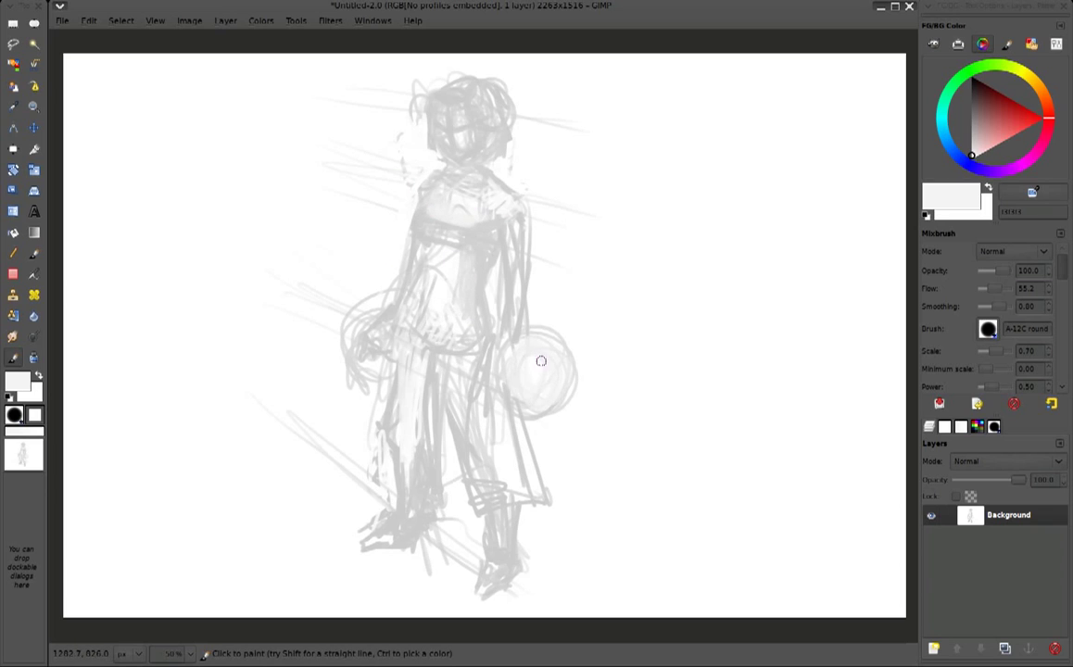
Paint light grey over the left leg and repaint the face lighter
ctrl+click(410, 212)
mouse_move(405, 335)
mouse_down()
mouse_move(355, 455)
mouse_move(384, 450)
mouse_move(356, 456)
mouse_up()
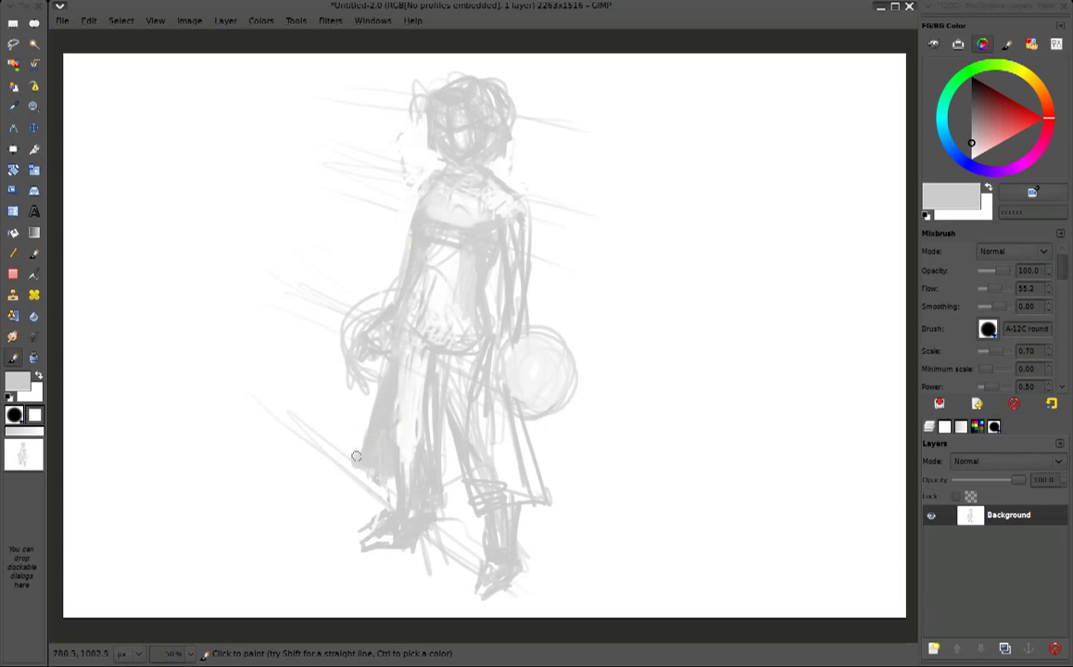
ctrl+click(862, 176)
mouse_move(457, 122)
mouse_down()
mouse_move(445, 139)
mouse_move(458, 149)
mouse_move(450, 130)
mouse_up()
Lighten the top of the hair and add light strokes near the left arm
ctrl+click(457, 95)
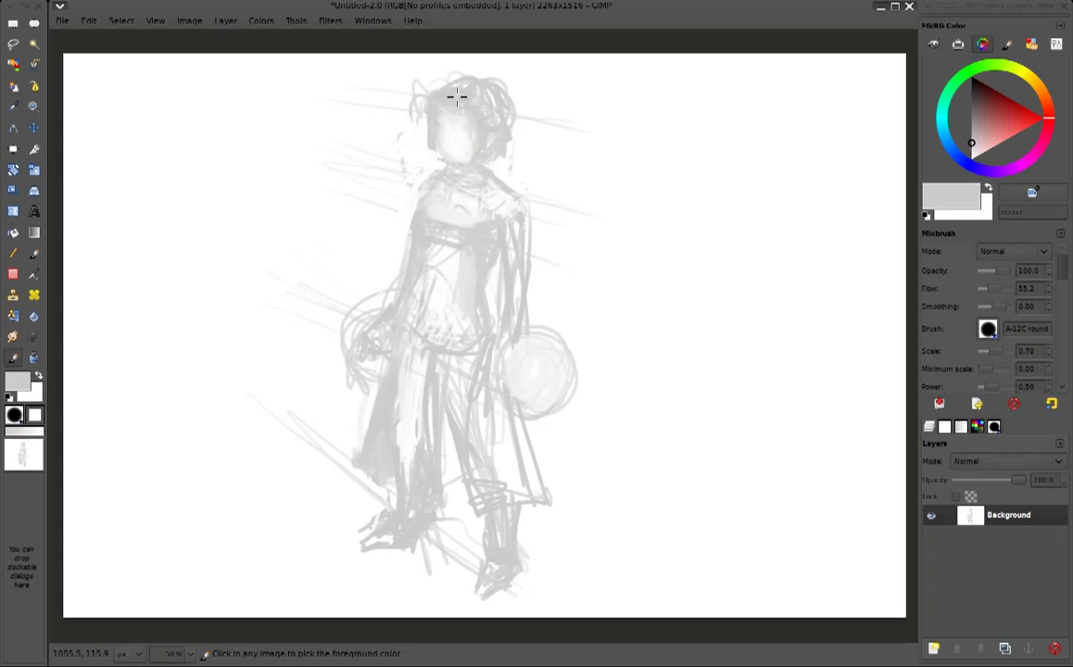
ctrl+click(408, 90)
mouse_move(437, 61)
mouse_down()
mouse_move(412, 72)
mouse_move(468, 88)
mouse_move(435, 79)
mouse_move(511, 149)
mouse_move(450, 116)
mouse_move(486, 109)
mouse_up()
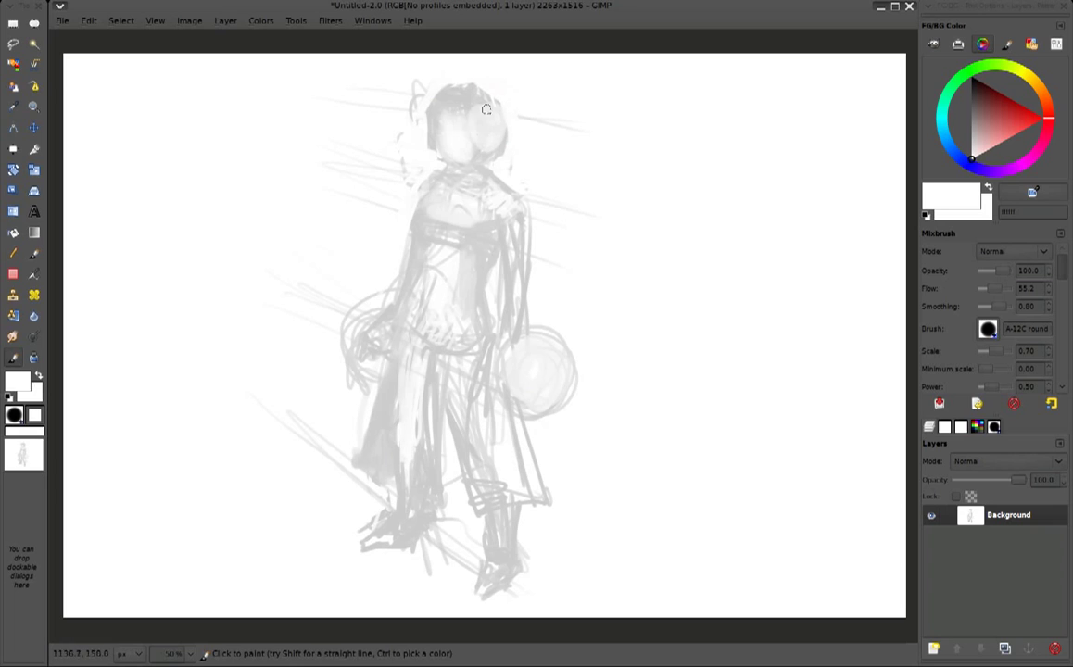
ctrl+click(309, 398)
mouse_move(310, 366)
mouse_down()
mouse_move(343, 324)
mouse_move(340, 400)
mouse_move(278, 444)
mouse_move(316, 446)
mouse_move(321, 426)
mouse_move(306, 459)
mouse_move(352, 373)
mouse_up()
Paint the sword blade in even grey and lighten patches on the head
ctrl+click(286, 453)
ctrl+click(332, 424)
mouse_move(333, 424)
mouse_down()
mouse_move(282, 466)
mouse_move(319, 437)
mouse_up()
ctrl+click(469, 119)
drag(469, 119, 454, 116)
Clean stray lines around the hand in white, streak the blade and lighten the hilt, legs and upper torso
ctrl+click(324, 215)
mouse_move(316, 269)
mouse_down()
mouse_move(343, 269)
mouse_move(379, 315)
mouse_up()
mouse_move(350, 276)
mouse_down()
mouse_move(311, 322)
mouse_move(315, 343)
mouse_up()
mouse_move(318, 436)
mouse_down()
mouse_move(347, 376)
mouse_move(378, 355)
mouse_move(368, 401)
mouse_move(349, 357)
mouse_move(346, 425)
mouse_up()
drag(435, 403, 436, 461)
drag(410, 265, 435, 221)
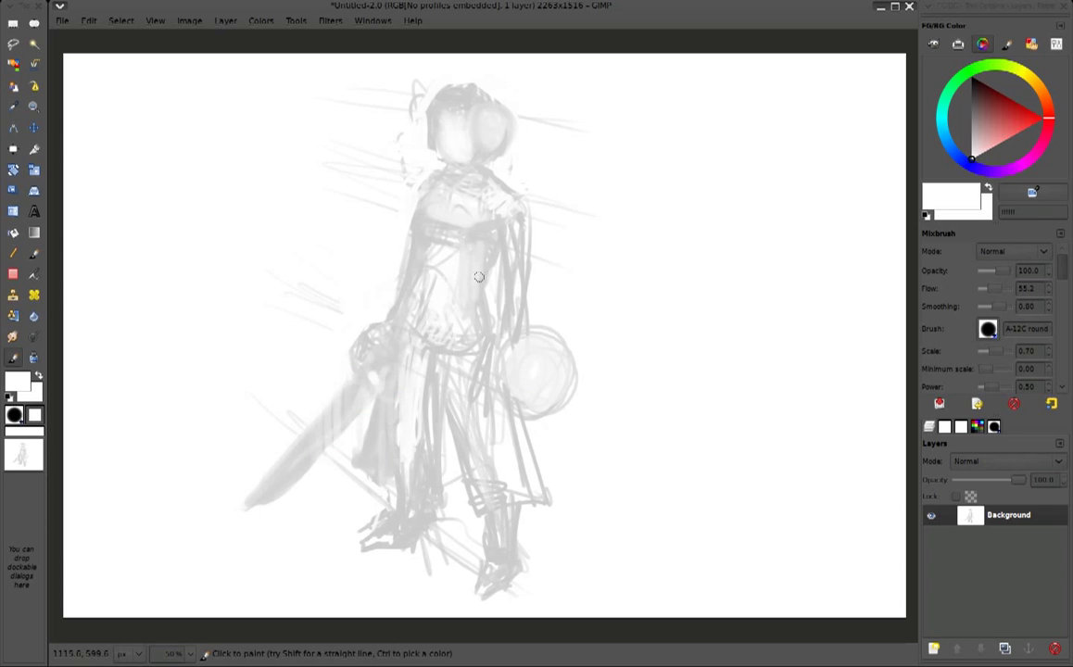
ctrl+click(448, 85)
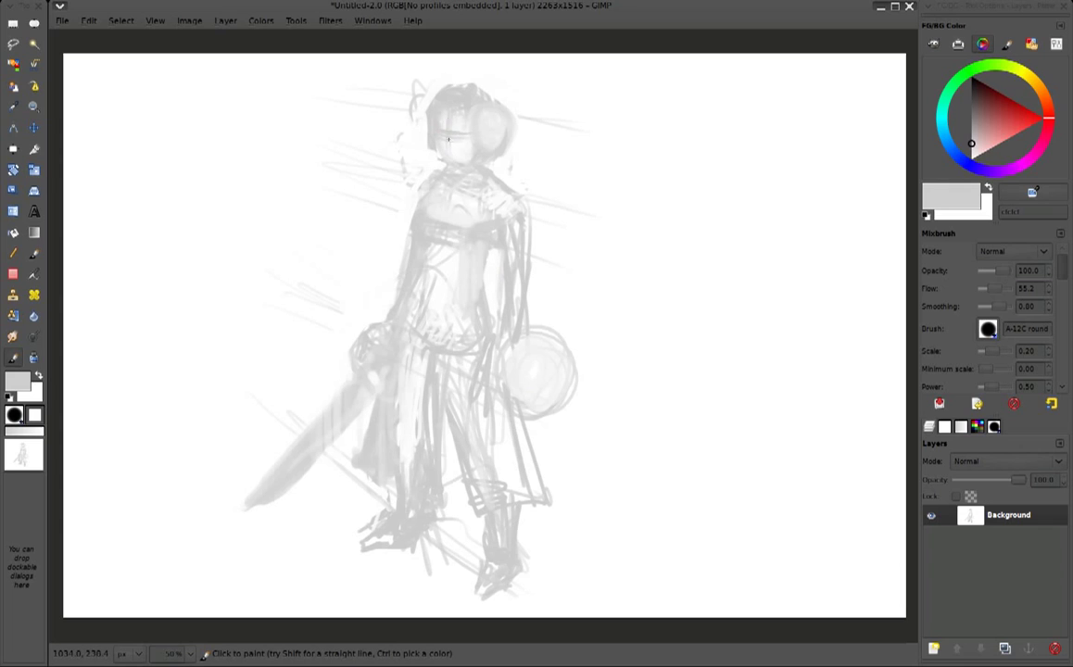
ctrl+click(453, 130)
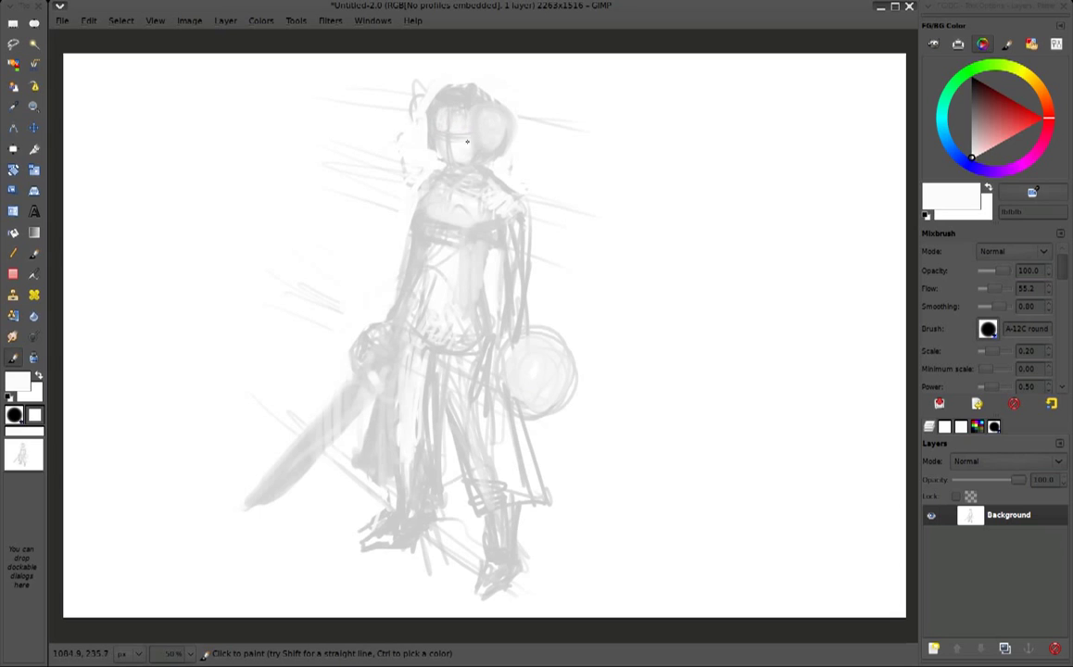
Zoom to 100% on the face, add a new layer and switch to the dark colour for the features
key(1)
scroll(405, 244, up, 3)
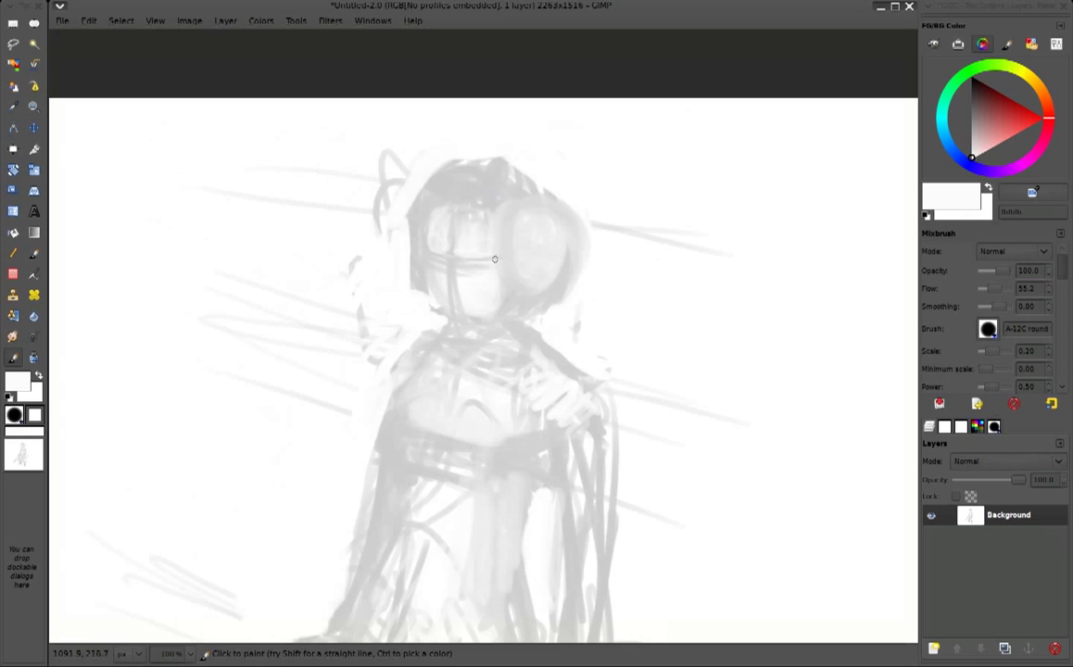
key(shift+ctrl+n)
key(Return)
key(x)
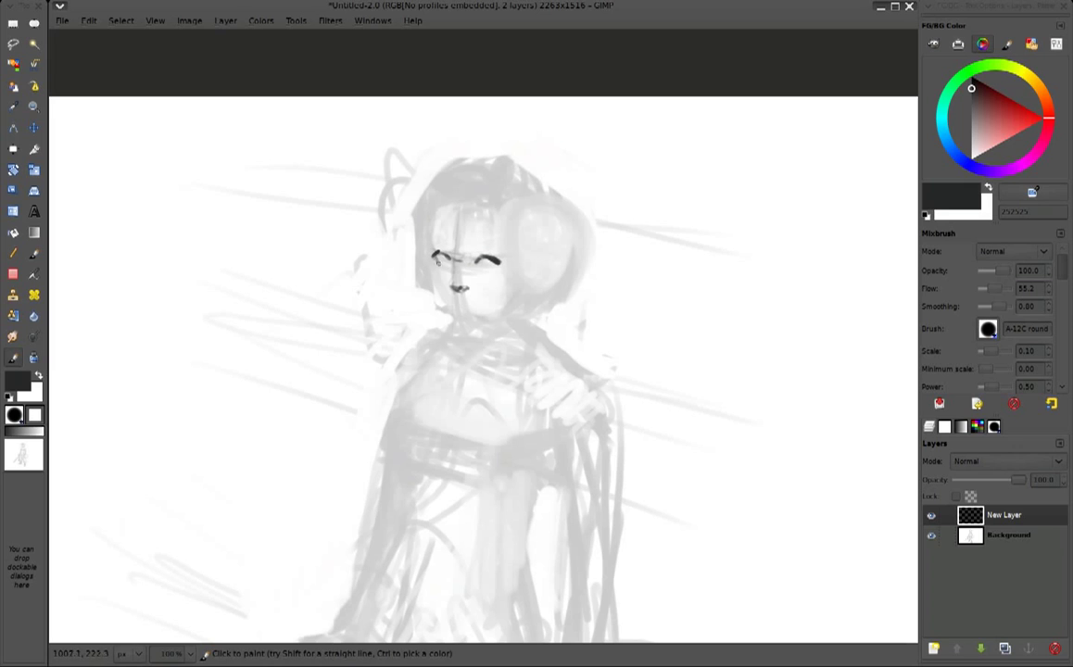
scroll(446, 249, up, 1)
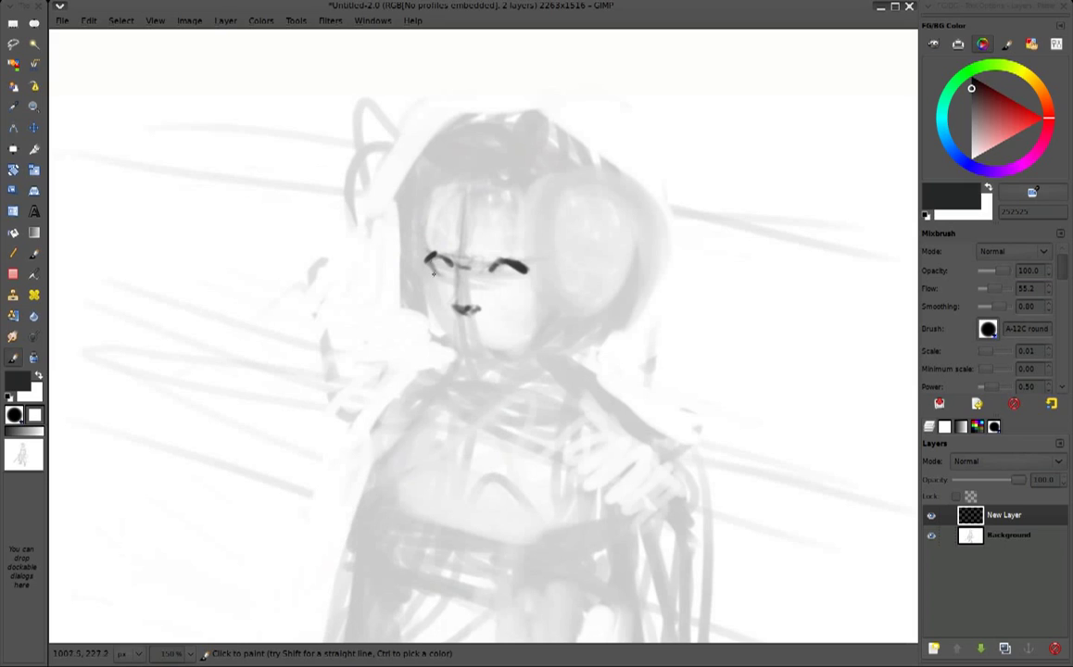
scroll(985, 351, up, 5)
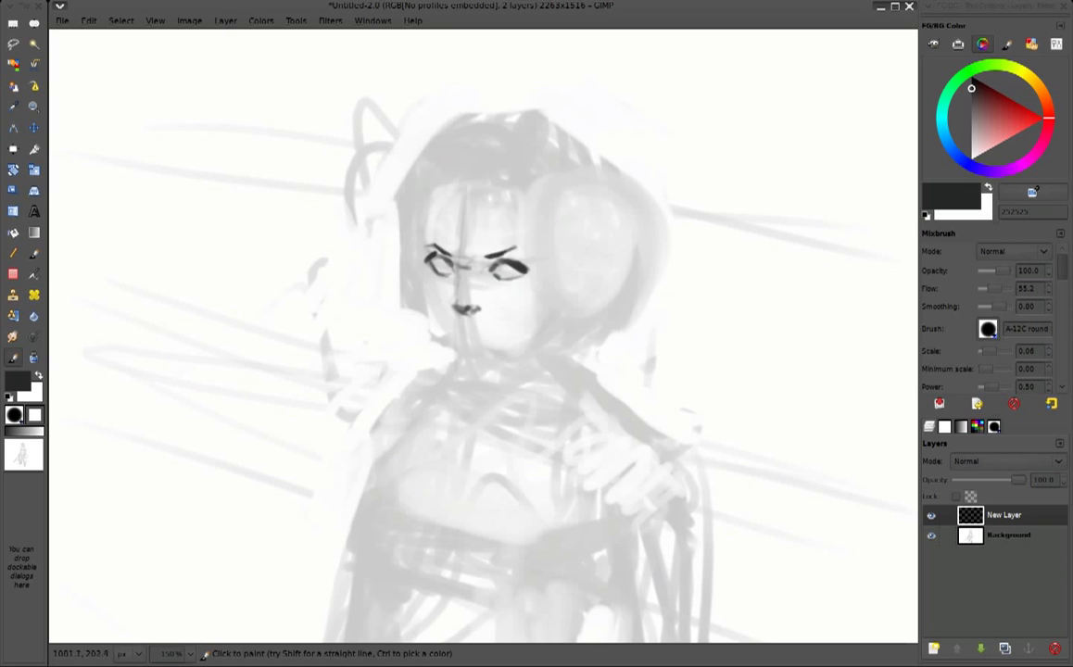
Refine the right eyebrow, mouth line, right iris, jaw and left cheek outline
drag(527, 249, 506, 246)
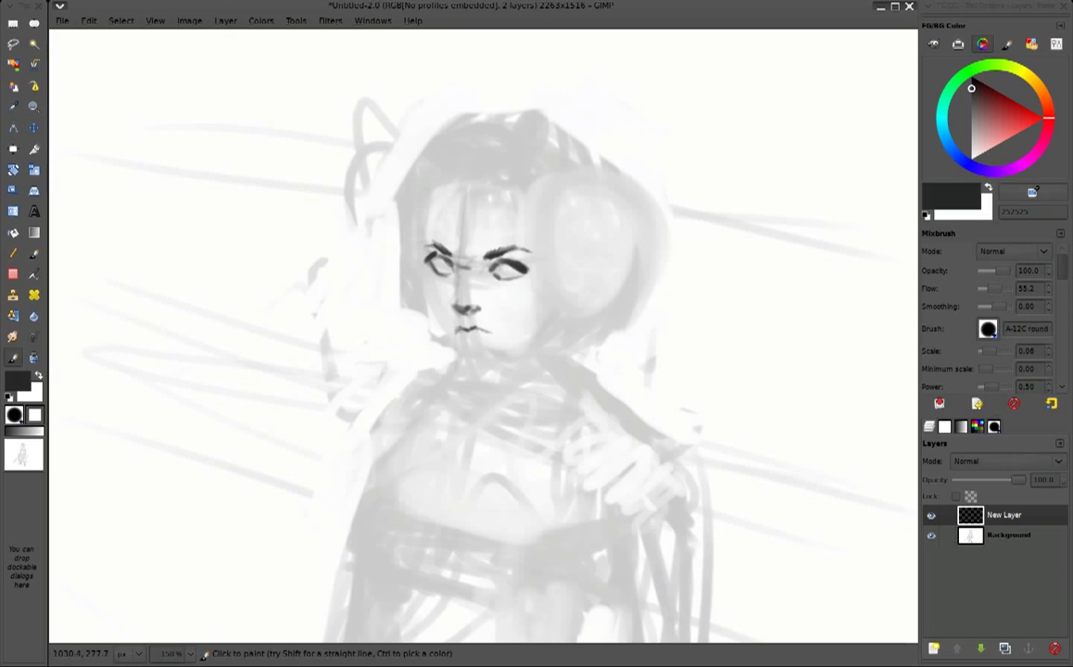
drag(495, 332, 468, 333)
drag(502, 268, 510, 271)
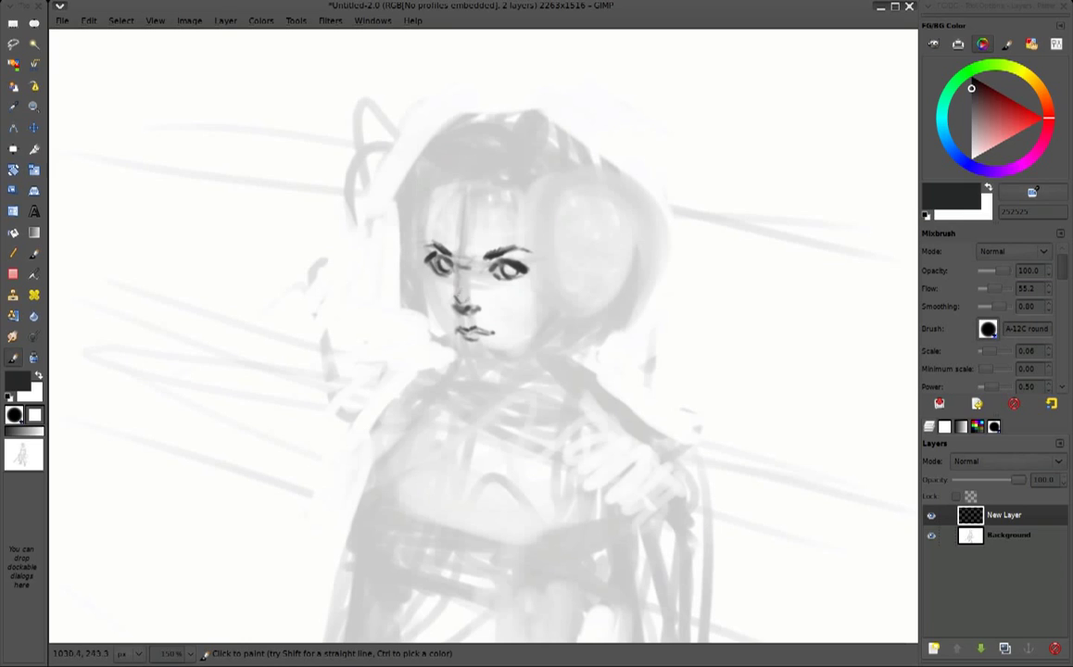
mouse_move(540, 311)
mouse_down()
mouse_move(543, 324)
mouse_move(492, 367)
mouse_up()
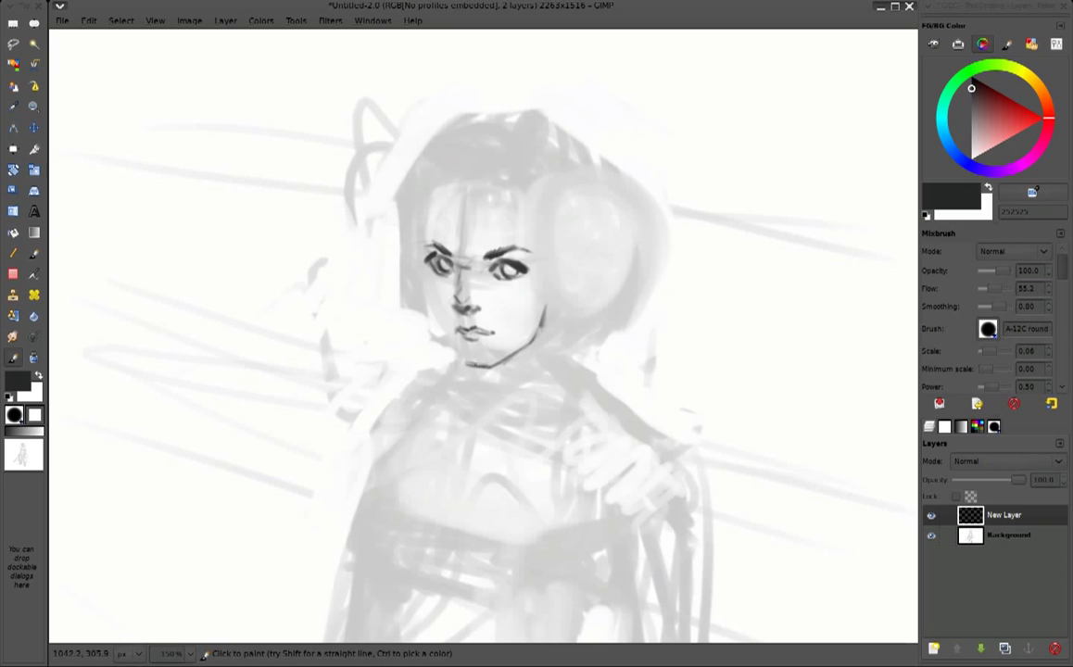
mouse_move(439, 321)
mouse_down()
mouse_move(428, 262)
mouse_move(432, 213)
mouse_move(449, 185)
mouse_move(451, 230)
mouse_move(492, 222)
mouse_move(484, 234)
mouse_move(530, 273)
mouse_up()
Draw dark hair strands on both sides of the face and outline the top of the hair
drag(519, 208, 536, 297)
drag(443, 185, 400, 301)
drag(435, 200, 413, 271)
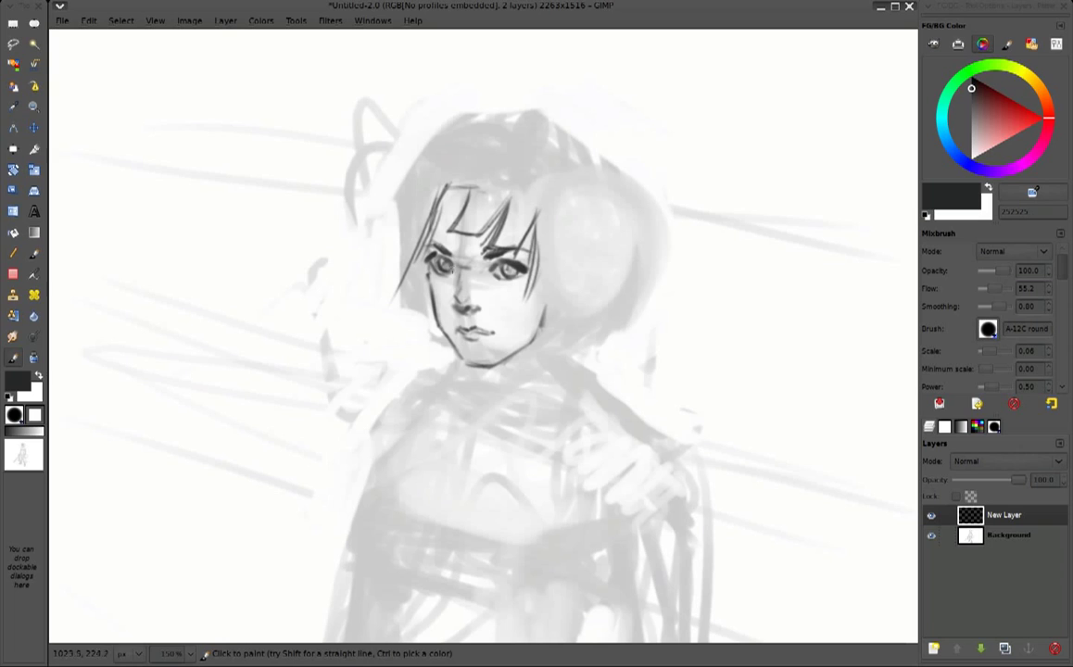
mouse_move(419, 262)
mouse_down()
mouse_move(399, 349)
mouse_move(417, 325)
mouse_move(441, 343)
mouse_up()
mouse_move(547, 252)
mouse_down()
mouse_move(532, 365)
mouse_move(607, 343)
mouse_up()
mouse_move(614, 292)
mouse_down()
mouse_move(607, 350)
mouse_move(595, 345)
mouse_up()
mouse_move(412, 236)
mouse_down()
mouse_move(427, 161)
mouse_move(367, 341)
mouse_up()
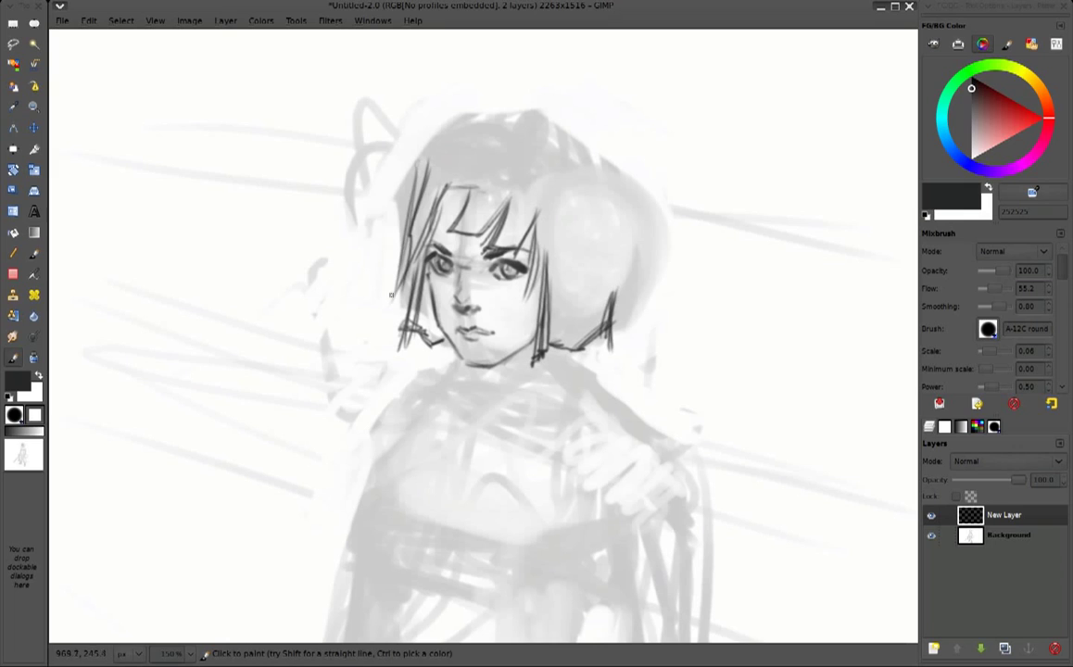
mouse_move(456, 171)
mouse_down()
mouse_move(491, 139)
mouse_move(551, 122)
mouse_move(595, 160)
mouse_up()
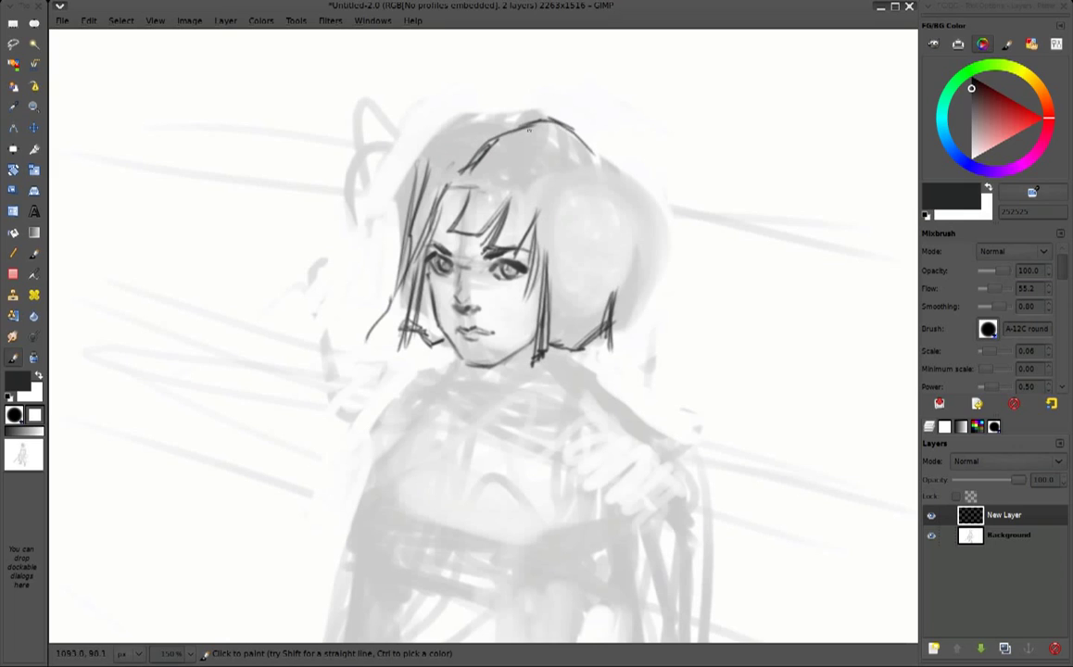
mouse_move(428, 168)
mouse_down()
mouse_move(484, 115)
mouse_move(453, 147)
mouse_up()
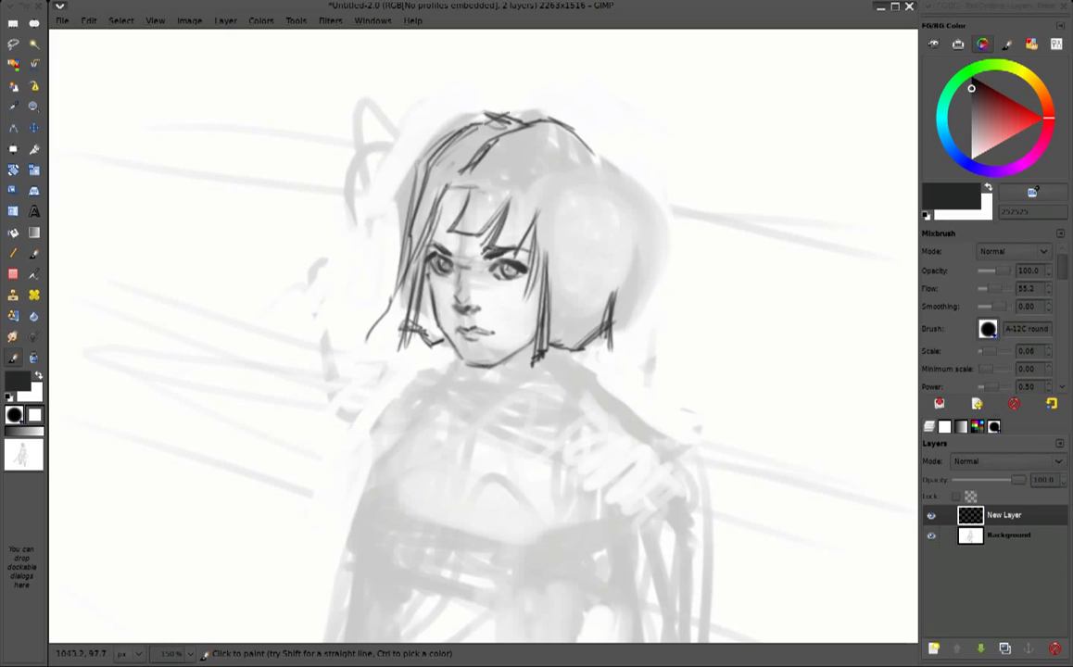
Zoom out and add thin hair strands around the jaw and both sides of the head
key(1)
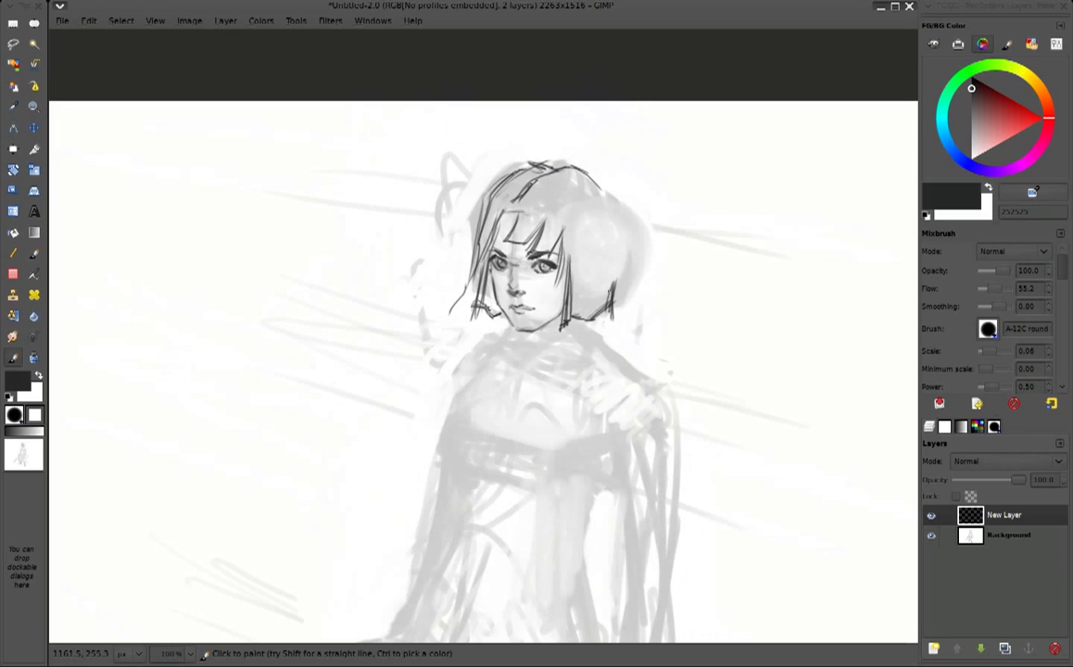
scroll(549, 268, down, 2)
scroll(454, 191, up, 1)
scroll(454, 191, up, 1)
drag(453, 199, 478, 212)
drag(482, 172, 484, 214)
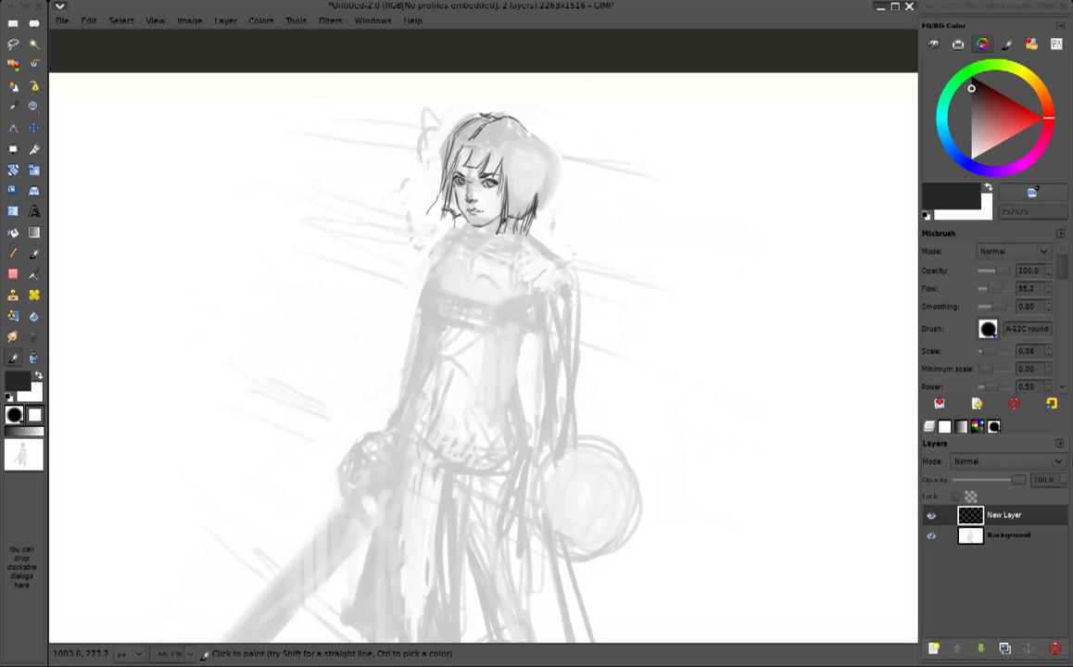
drag(470, 139, 469, 211)
drag(504, 132, 514, 162)
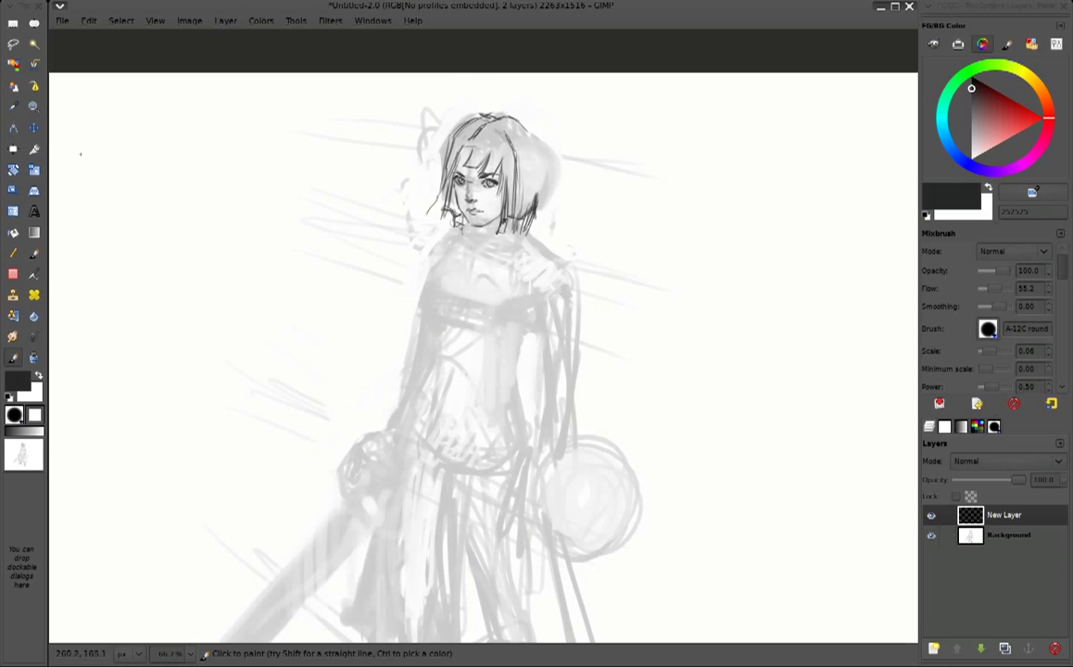
Erase a stray mark at the top of the head and return to the Mixbrush
key(shift+e)
mouse_move(529, 135)
mouse_down()
mouse_move(480, 119)
mouse_move(544, 181)
mouse_up()
key(p)
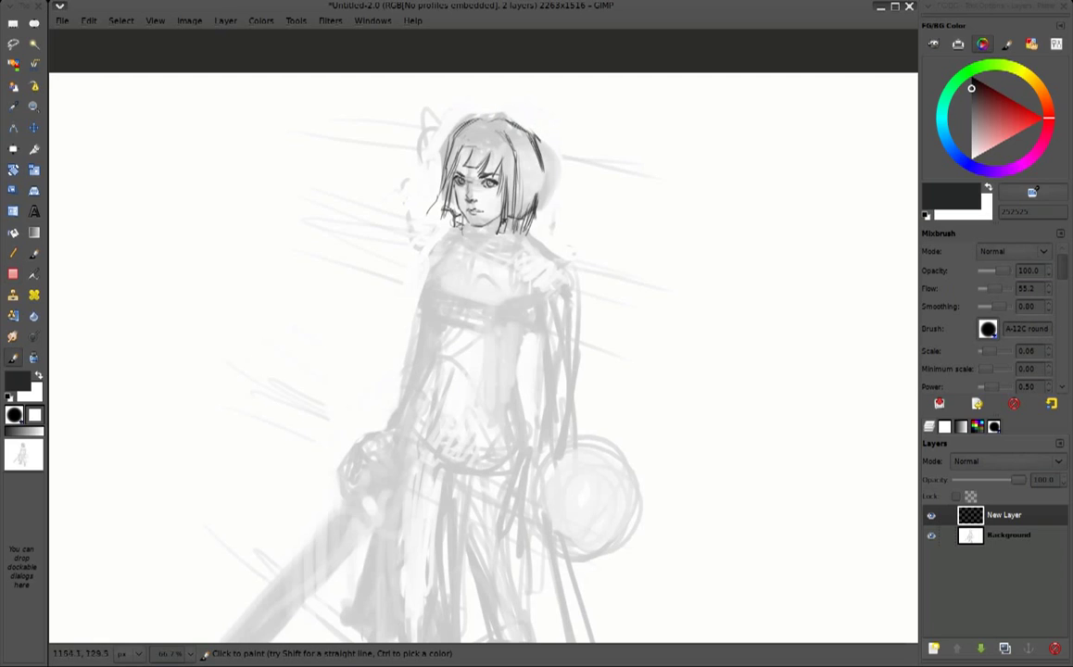
click(14, 274)
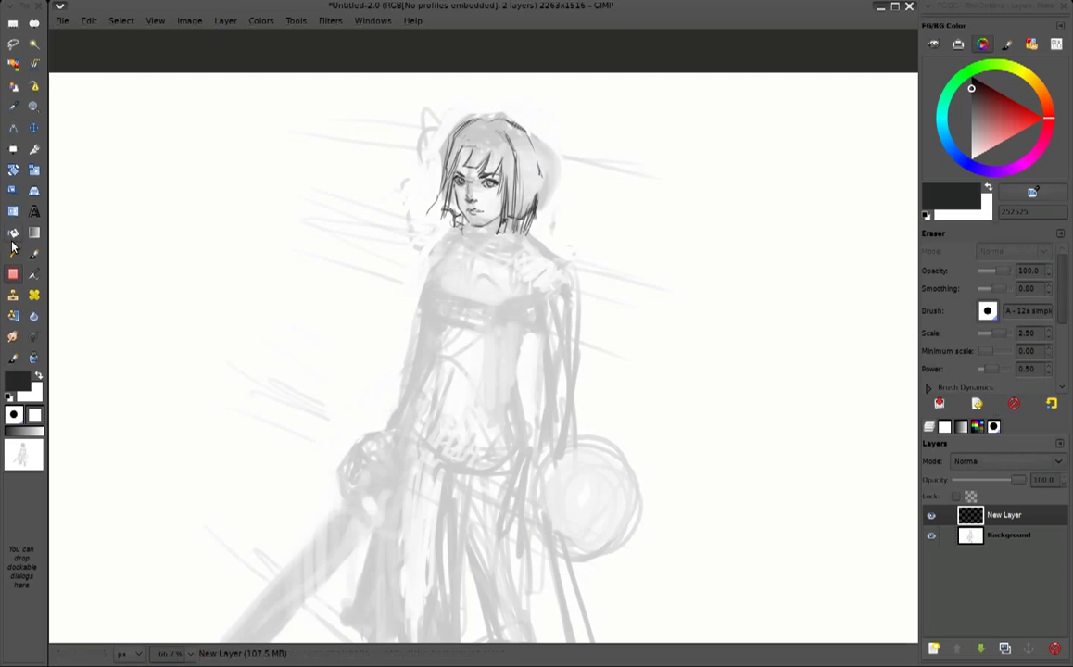
click(13, 357)
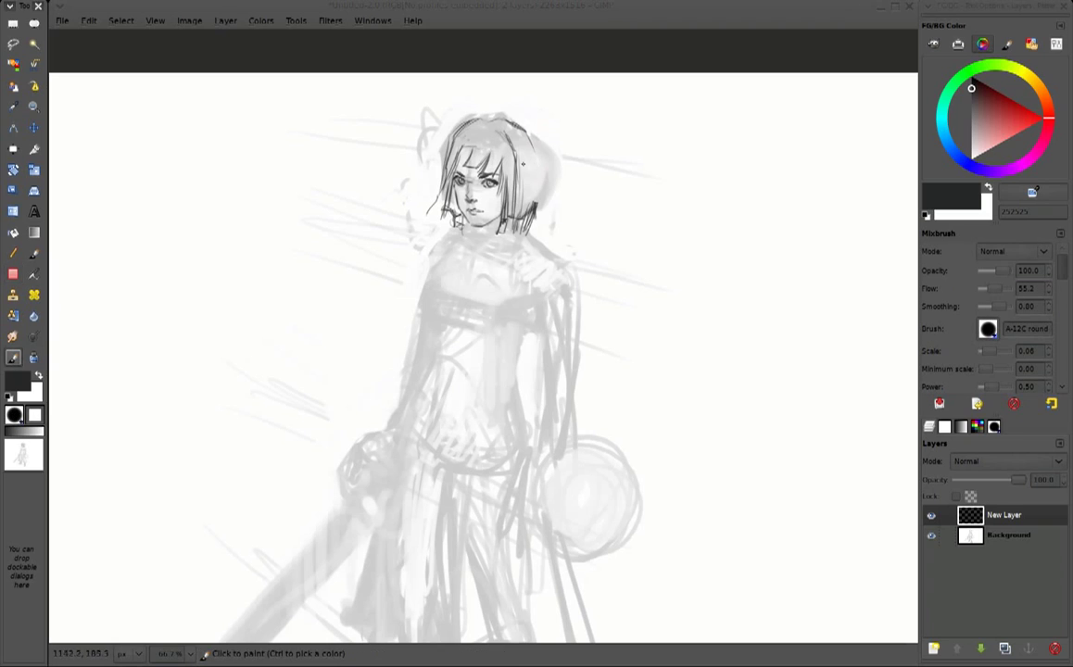
Outline the round earpiece beside the head and draw neckline lines on the chest
mouse_move(547, 150)
mouse_down()
mouse_move(493, 137)
mouse_move(499, 176)
mouse_move(477, 190)
mouse_move(478, 138)
mouse_move(433, 177)
mouse_move(453, 220)
mouse_up()
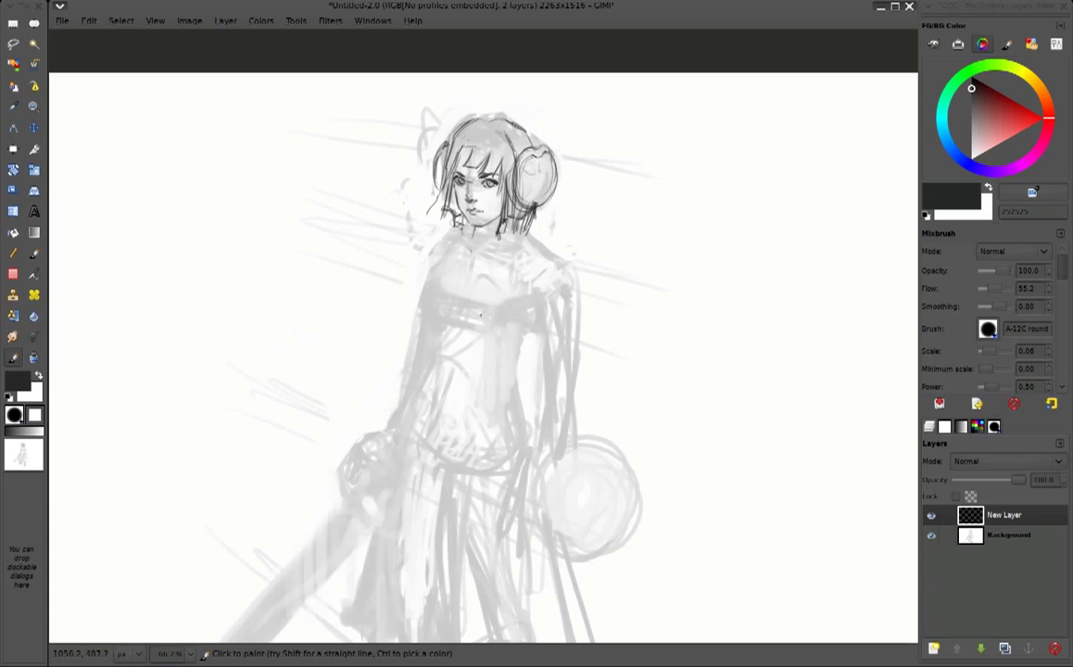
drag(507, 266, 470, 343)
mouse_move(451, 260)
mouse_down()
mouse_move(433, 320)
mouse_move(468, 306)
mouse_move(458, 304)
mouse_up()
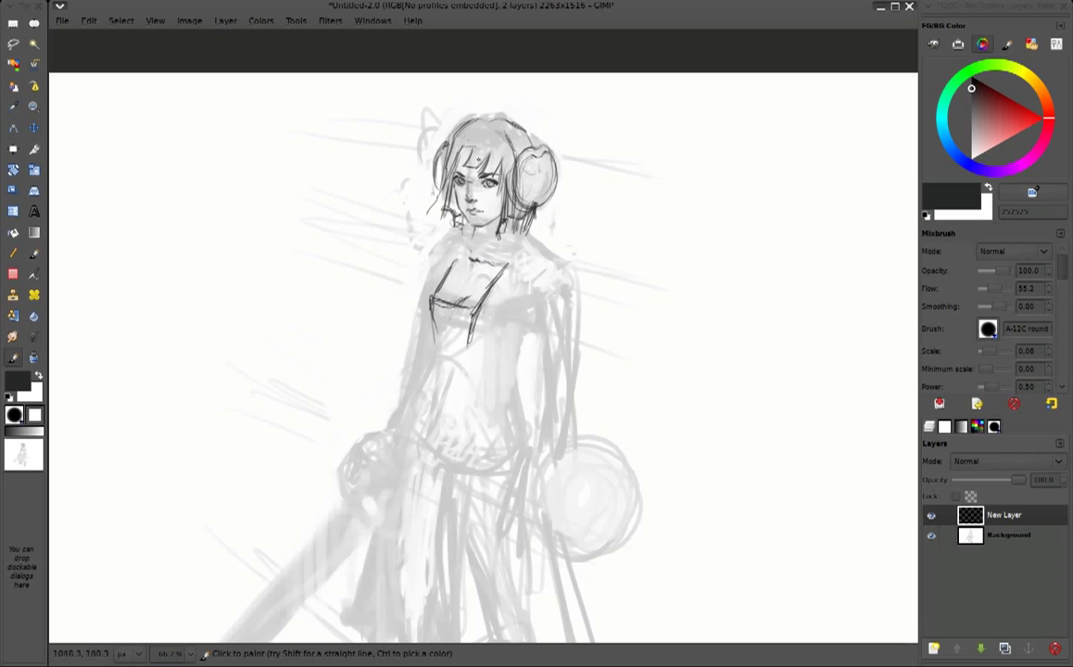
Ink the high collar, left shoulder and left sleeve and arm outlines
key(h)
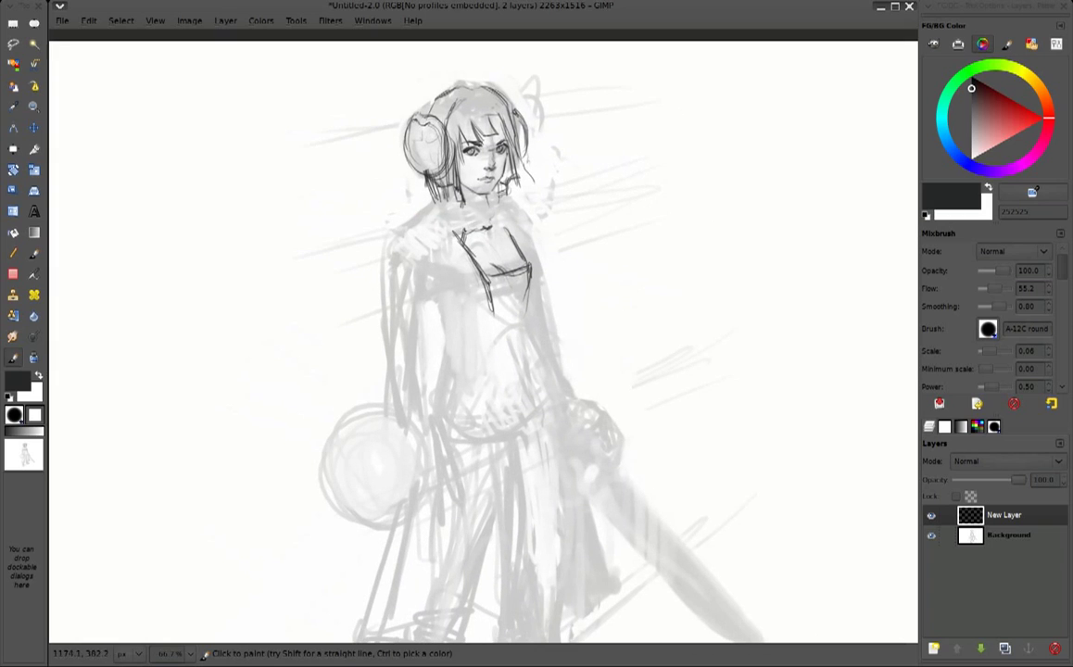
mouse_move(429, 194)
mouse_down()
mouse_move(441, 210)
mouse_move(481, 211)
mouse_move(409, 232)
mouse_up()
mouse_move(413, 237)
mouse_down()
mouse_move(437, 249)
mouse_move(401, 251)
mouse_up()
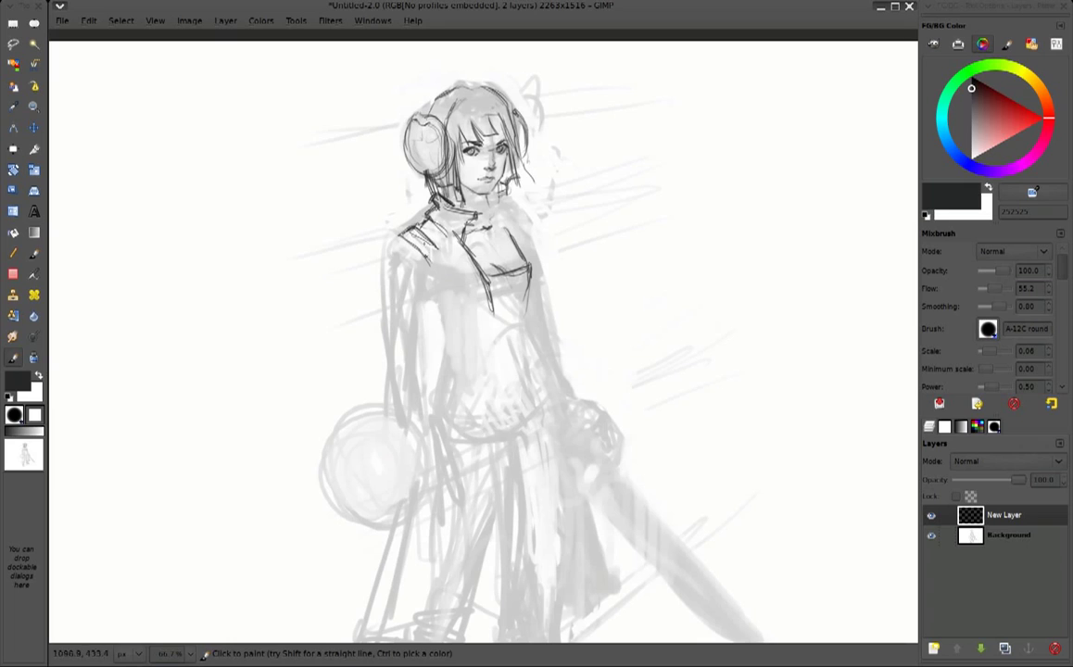
drag(505, 203, 512, 218)
mouse_move(399, 233)
mouse_down()
mouse_move(391, 283)
mouse_move(426, 310)
mouse_up()
mouse_move(436, 269)
mouse_down()
mouse_move(433, 315)
mouse_move(388, 375)
mouse_up()
drag(426, 311, 437, 434)
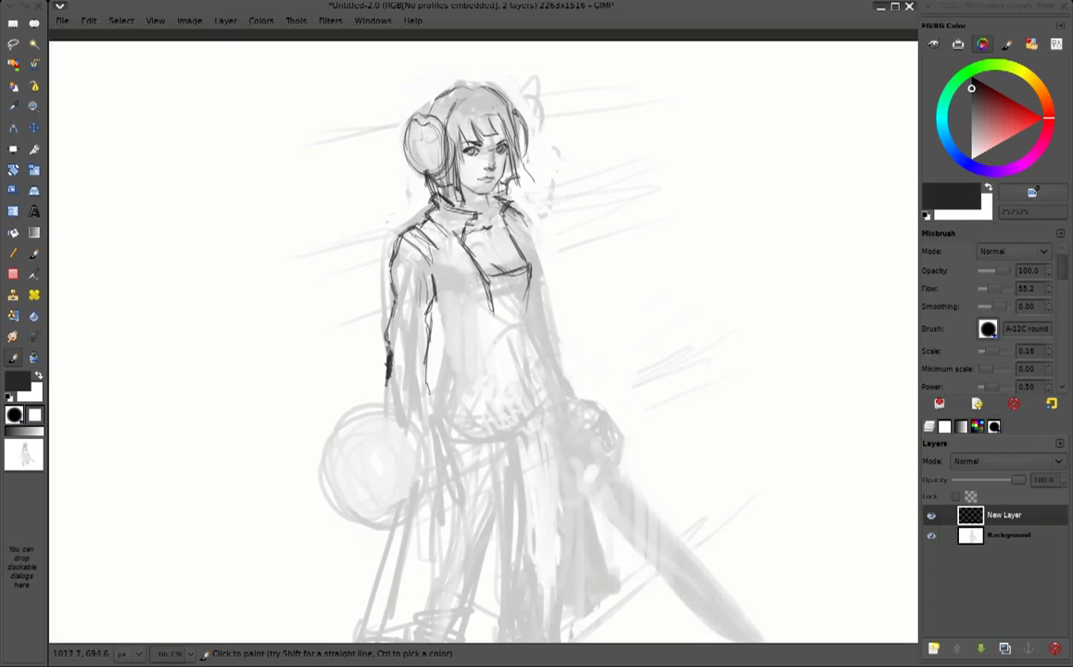
drag(387, 330, 394, 396)
Ink the right torso side, inner left arm, right arm, shoulder strap detail and a hair strand
mouse_move(519, 242)
mouse_down()
mouse_move(535, 315)
mouse_move(522, 388)
mouse_up()
drag(432, 298, 449, 348)
drag(539, 278, 575, 412)
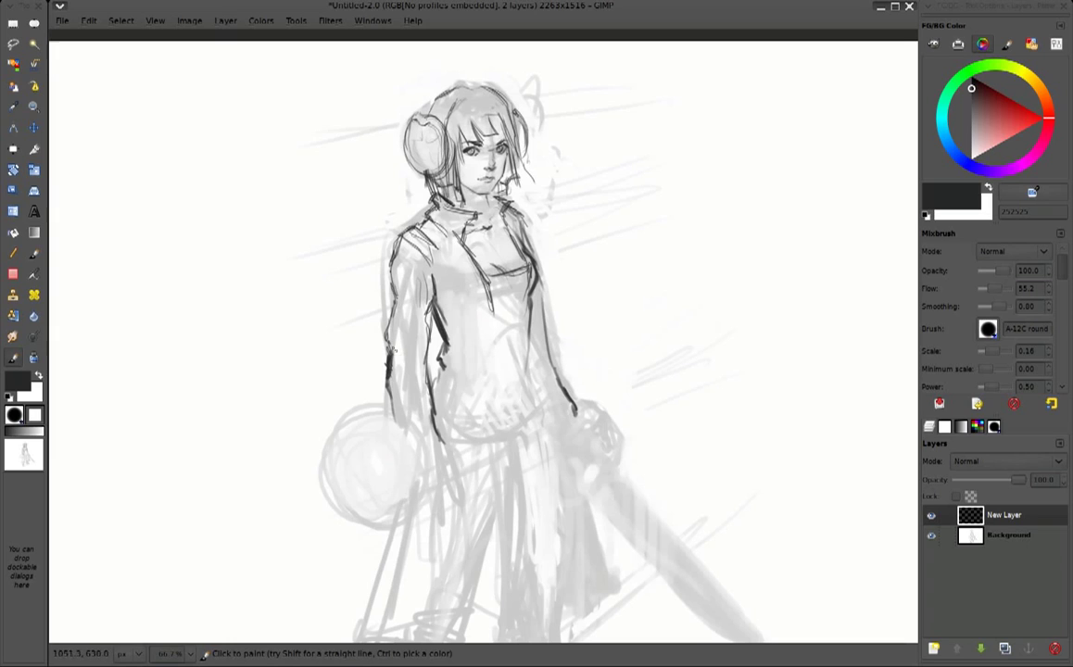
drag(400, 239, 427, 260)
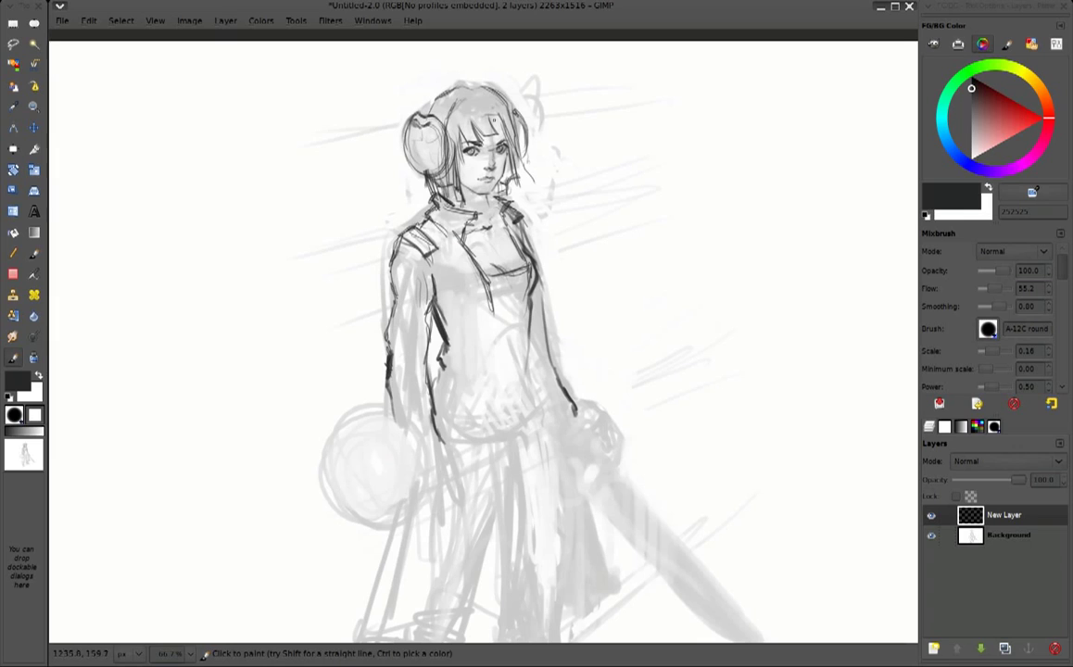
drag(527, 158, 509, 156)
Outline the round shield and ink the jacket's centre front and right edges
mouse_move(410, 425)
mouse_down()
mouse_move(324, 448)
mouse_move(396, 533)
mouse_up()
drag(409, 423, 441, 502)
drag(496, 304, 521, 456)
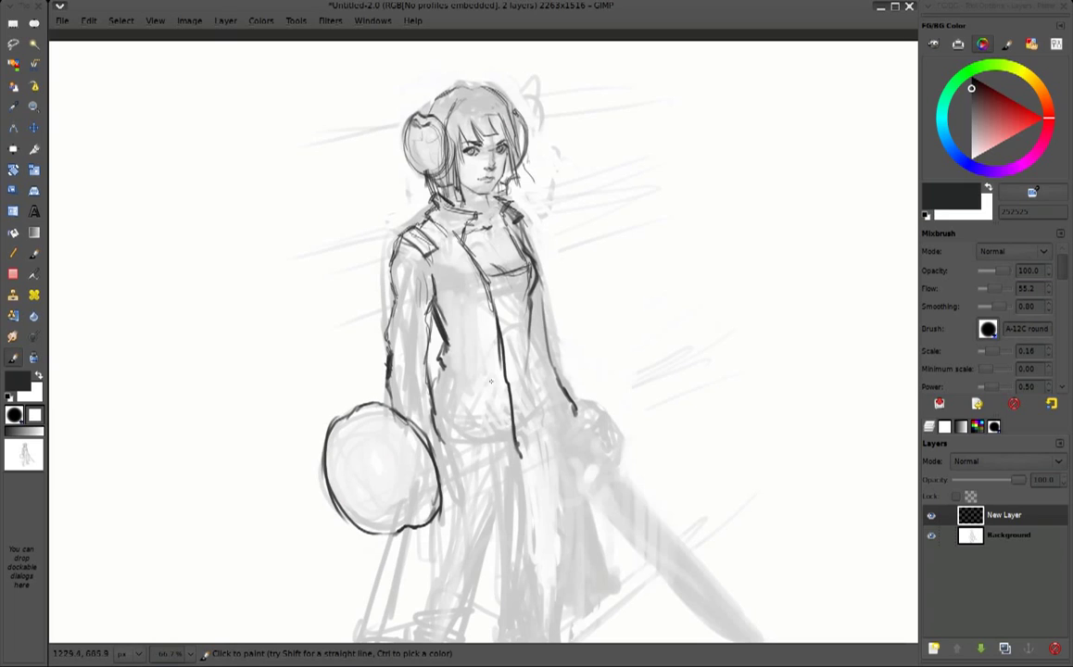
drag(487, 283, 501, 477)
drag(529, 440, 521, 478)
drag(528, 296, 550, 417)
drag(536, 303, 569, 443)
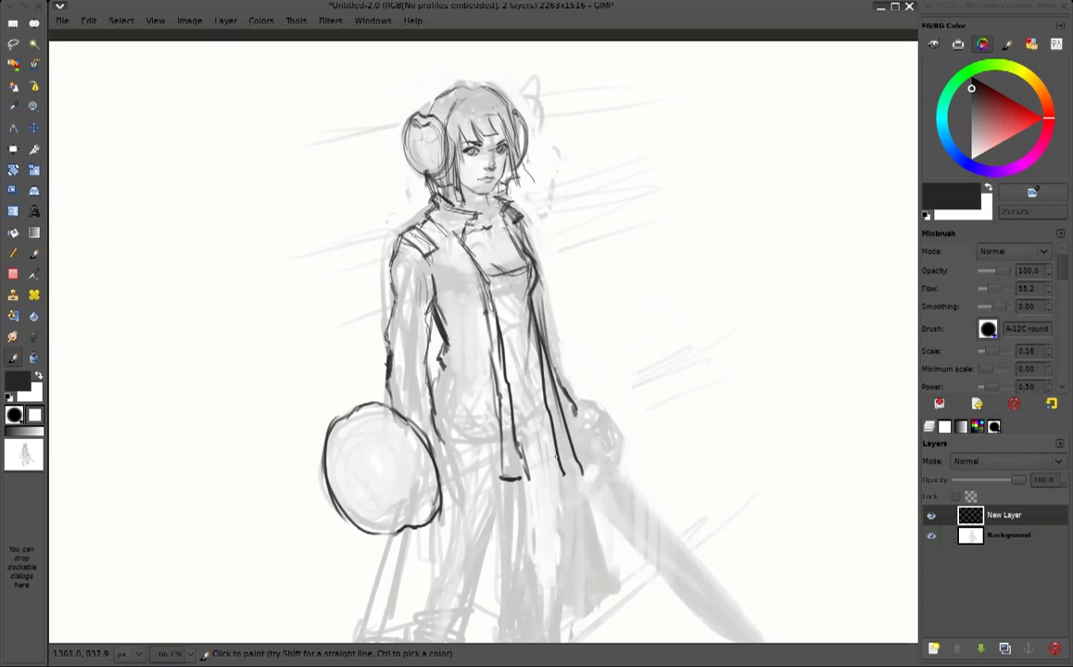
Trim stray ink near the jacket, then add hatch strokes and the curved shirt neckline
drag(519, 413, 508, 431)
drag(585, 472, 576, 461)
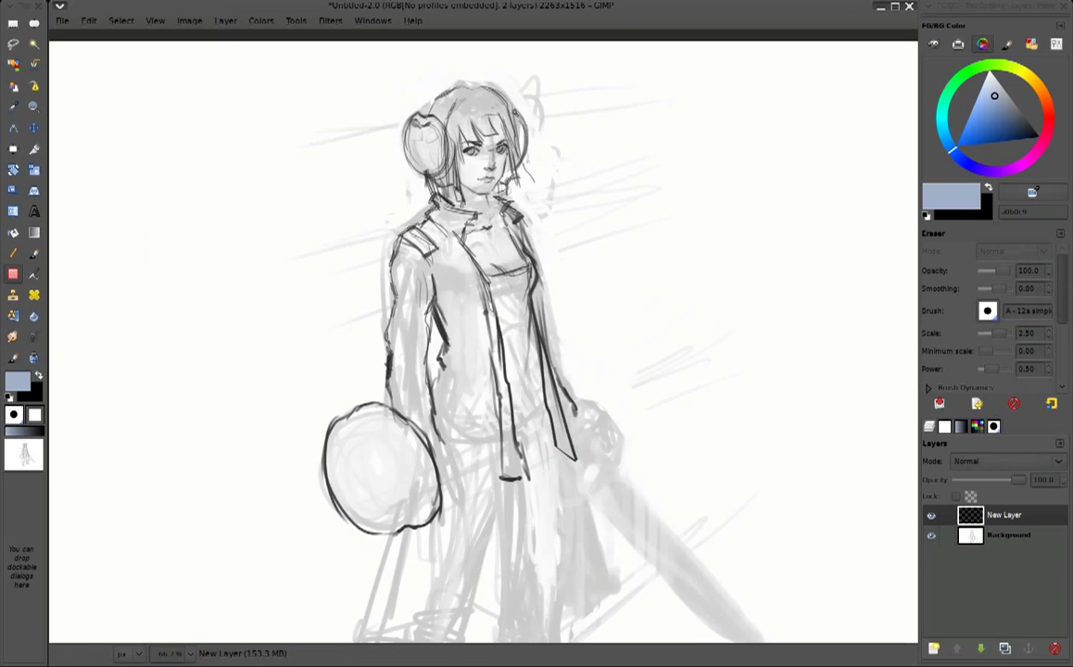
key(y)
mouse_move(517, 428)
mouse_down()
mouse_move(542, 417)
mouse_move(539, 316)
mouse_up()
drag(501, 371, 527, 357)
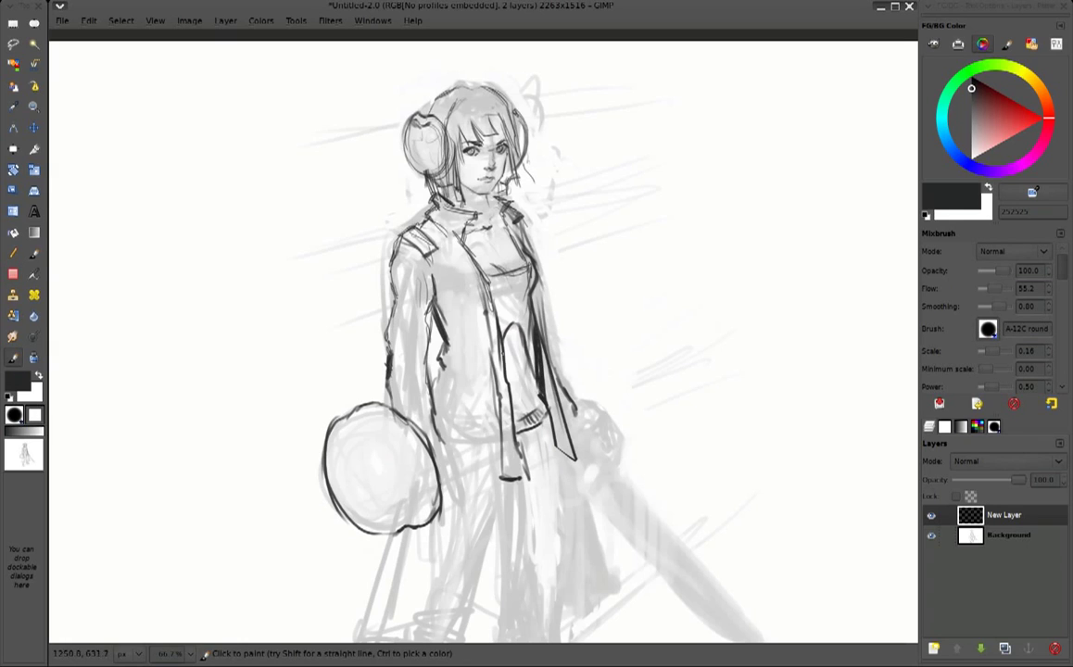
mouse_move(497, 299)
mouse_down()
mouse_move(527, 289)
mouse_move(518, 314)
mouse_up()
key(shift+e)
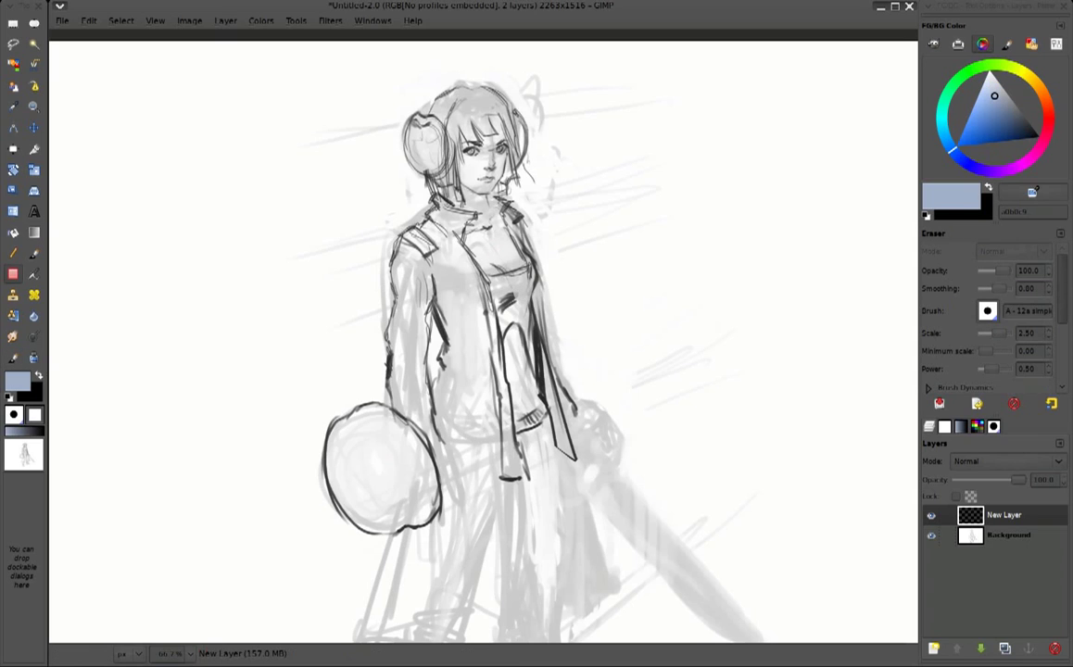
Ink the top of the hair, then at 50% zoom ink the leg line and coat's right edge
key(p)
scroll(467, 98, up, 1)
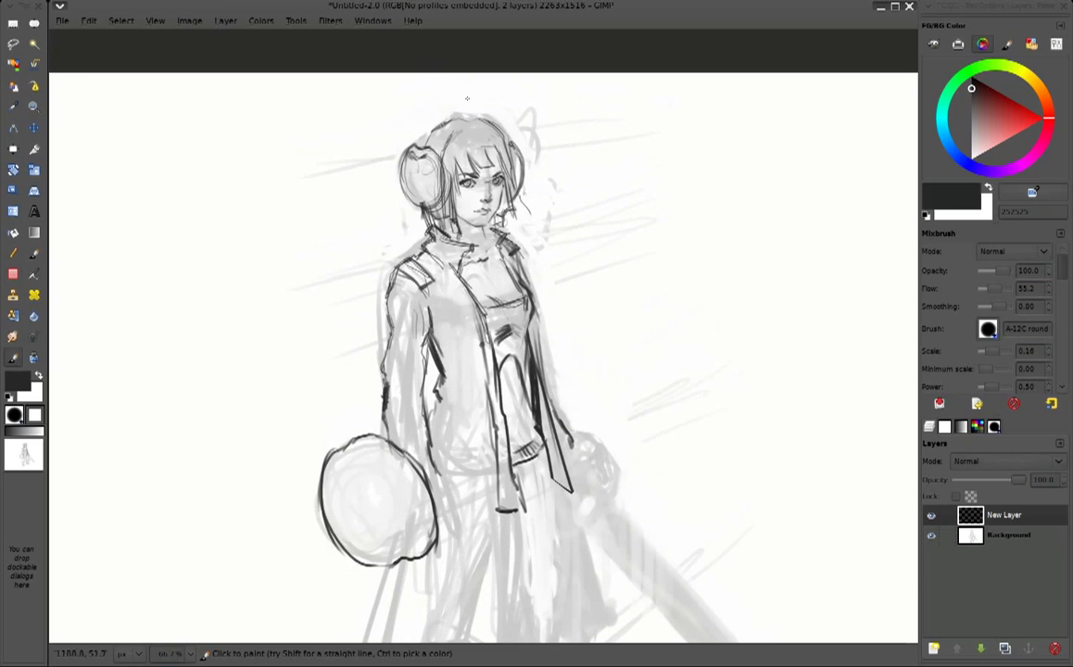
mouse_move(428, 130)
mouse_down()
mouse_move(455, 117)
mouse_move(410, 118)
mouse_move(445, 104)
mouse_up()
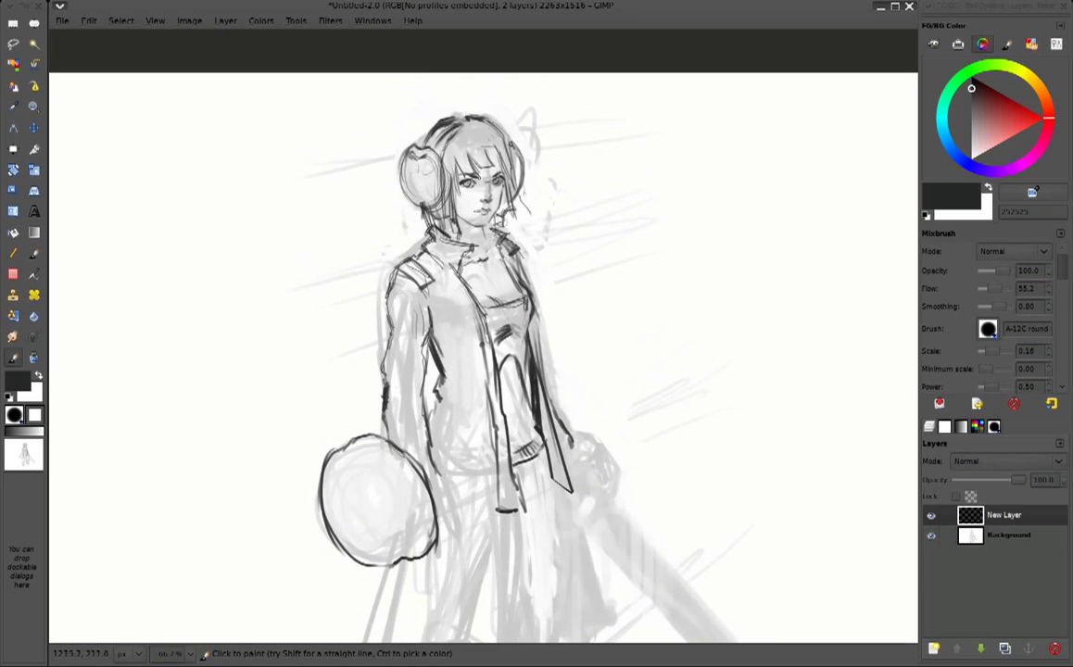
key(minus)
drag(530, 383, 489, 511)
mouse_move(448, 424)
mouse_down()
mouse_move(424, 477)
mouse_move(491, 510)
mouse_up()
drag(570, 354, 597, 466)
mouse_move(578, 377)
mouse_down()
mouse_move(618, 470)
mouse_move(595, 477)
mouse_up()
Outline the trousers, lower legs and both boots
drag(539, 378, 526, 490)
drag(551, 421, 542, 505)
mouse_move(521, 464)
mouse_down()
mouse_move(529, 505)
mouse_move(564, 520)
mouse_move(570, 425)
mouse_move(575, 505)
mouse_up()
drag(448, 517, 442, 547)
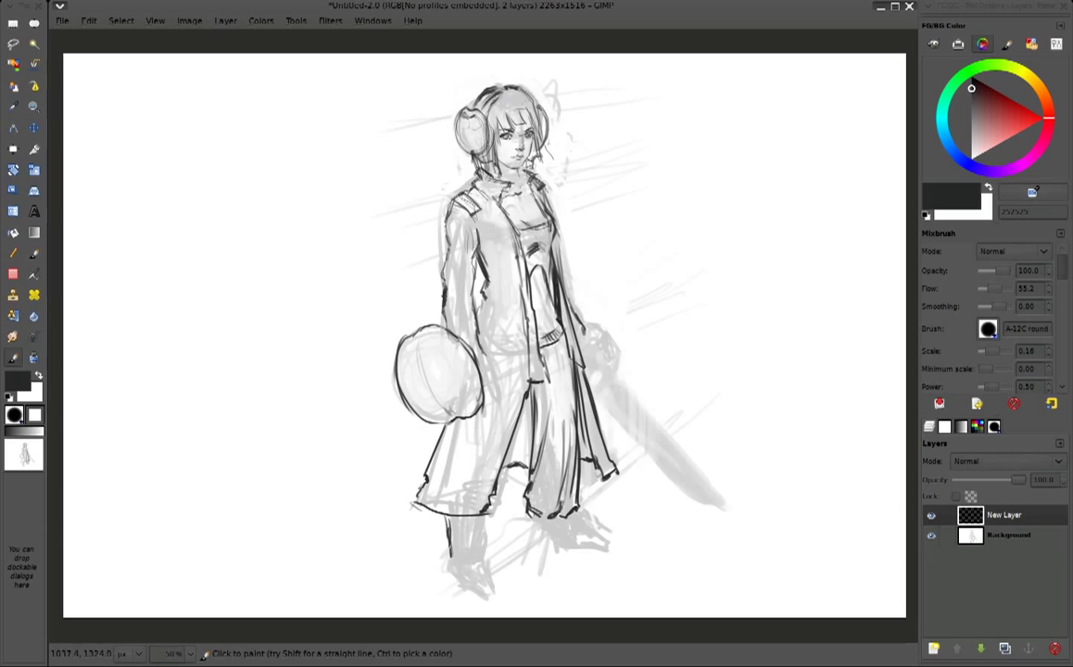
mouse_move(508, 463)
mouse_down()
mouse_move(491, 549)
mouse_move(490, 540)
mouse_move(590, 544)
mouse_move(596, 534)
mouse_up()
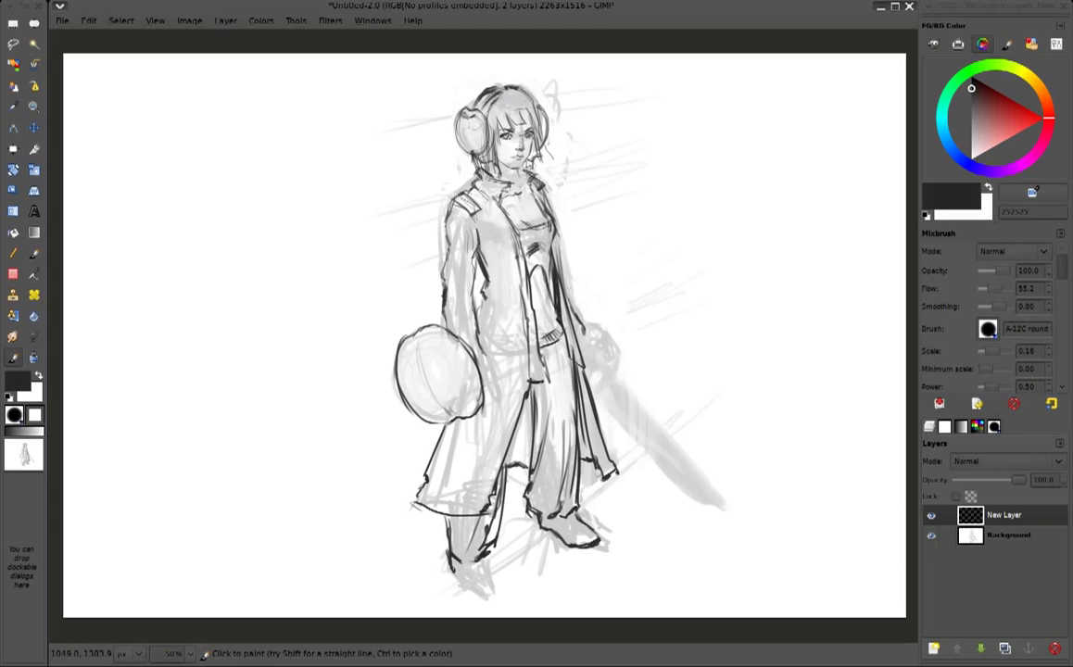
mouse_move(447, 551)
mouse_down()
mouse_move(489, 599)
mouse_move(512, 588)
mouse_up()
drag(463, 529, 455, 545)
drag(502, 585, 507, 594)
mouse_move(555, 534)
mouse_down()
mouse_move(584, 552)
mouse_move(597, 538)
mouse_up()
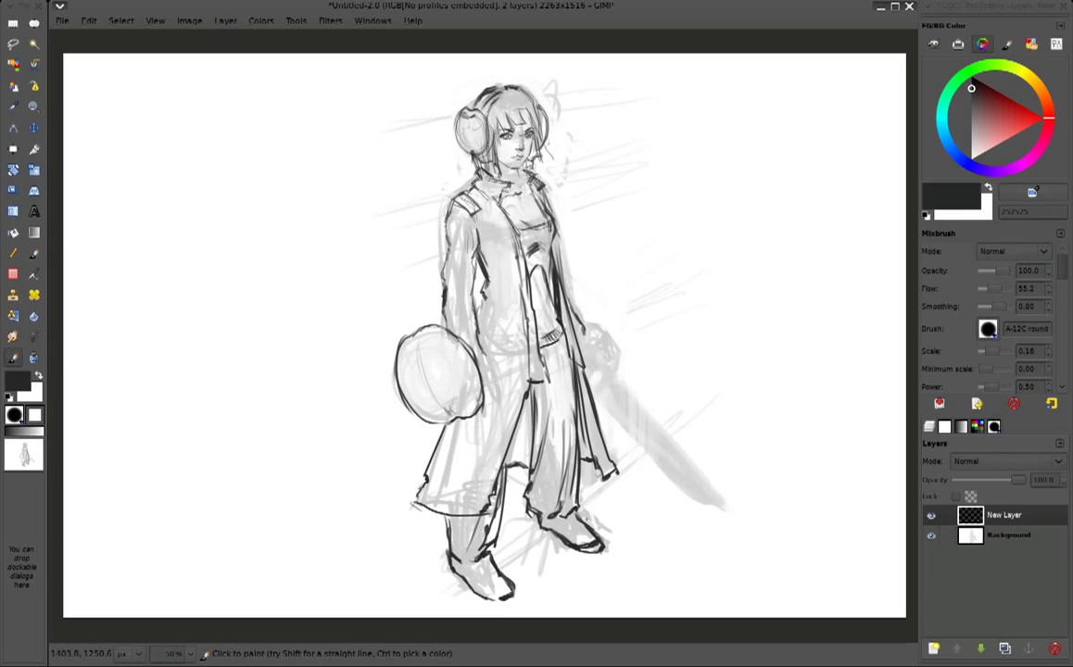
Touch up the right foot and ink the inner leg, torso and waist lines
key(shift+e)
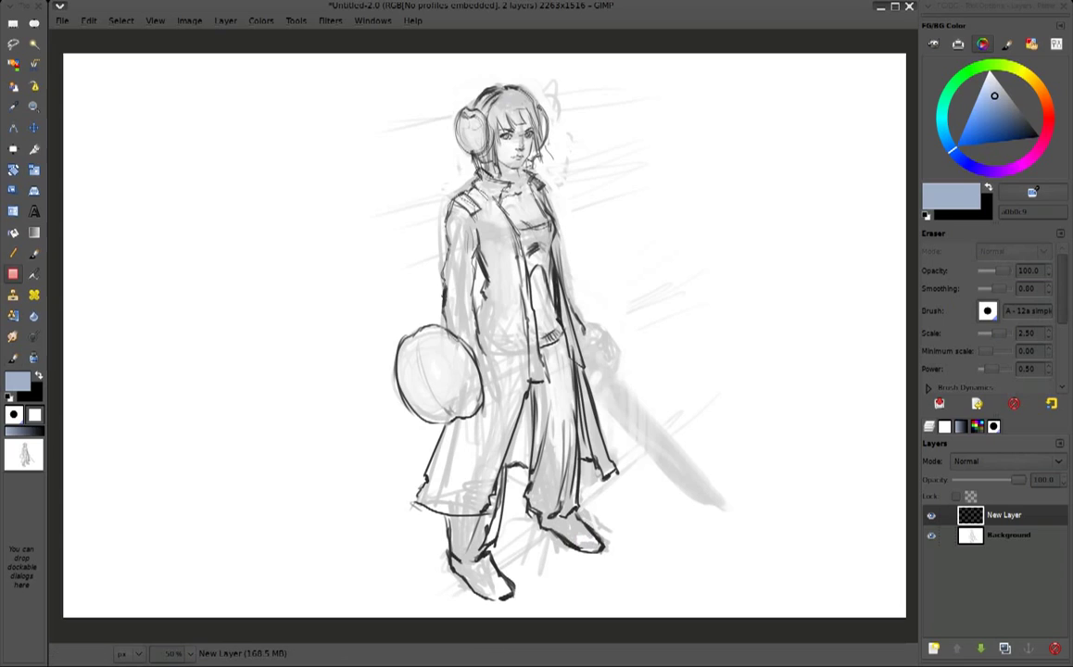
key(p)
drag(550, 527, 565, 536)
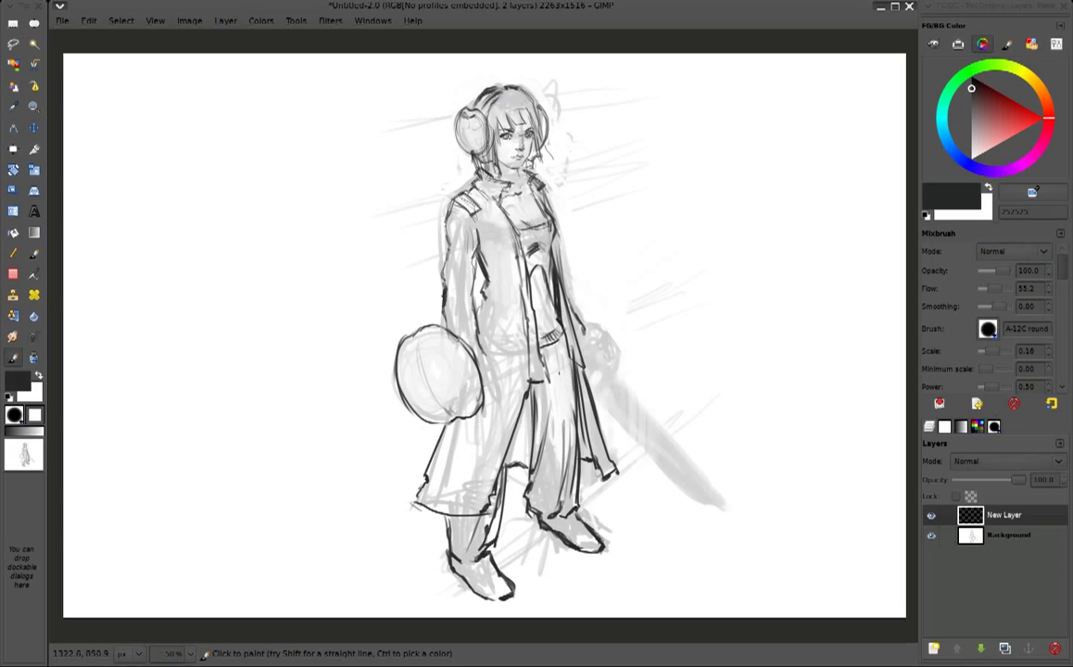
drag(558, 374, 547, 400)
drag(499, 319, 497, 410)
drag(463, 302, 440, 315)
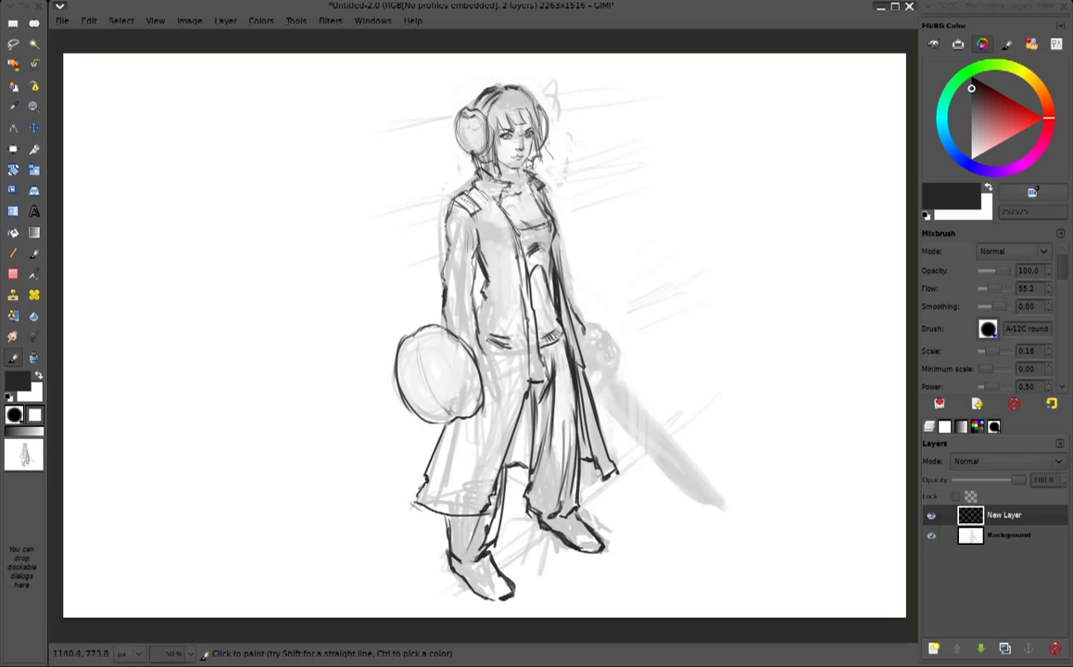
mouse_move(506, 374)
mouse_down()
mouse_move(509, 390)
mouse_move(489, 399)
mouse_up()
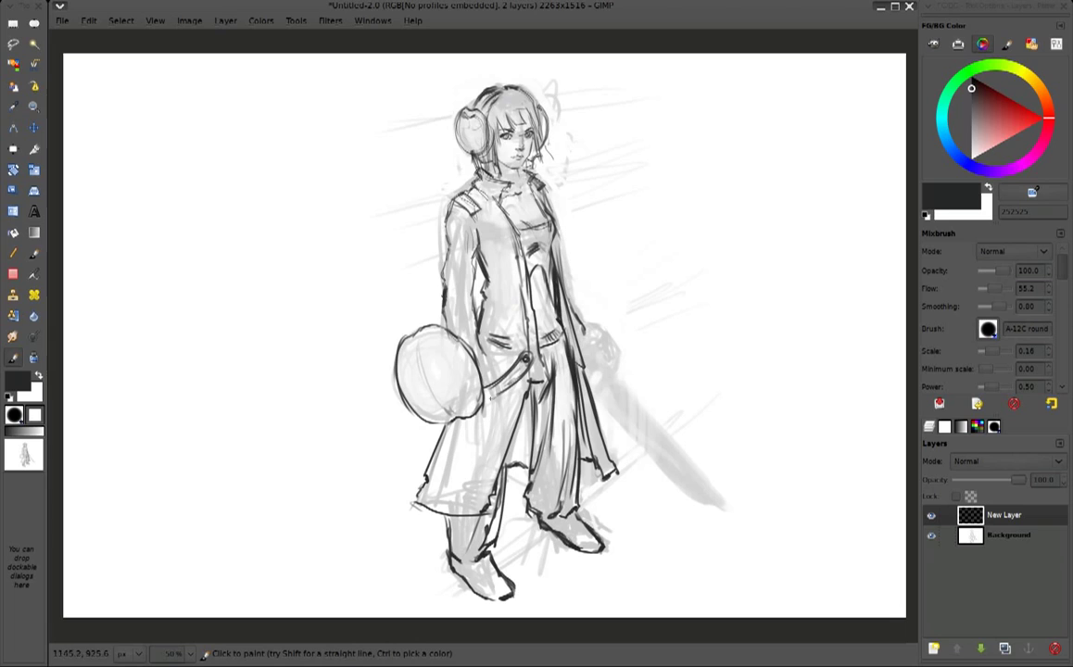
Ink the belt strap, the hand beside the shield and the sword hilt, undoing the last strokes
drag(528, 359, 483, 399)
drag(479, 358, 489, 353)
mouse_move(588, 333)
mouse_down()
mouse_move(599, 349)
mouse_move(594, 377)
mouse_move(608, 371)
mouse_move(602, 406)
mouse_move(561, 403)
mouse_up()
key(ctrl+z)
key(ctrl+z)
key(shift)
Draw the straight sword-blade edges and add a dark stroke on the lower coat
shift+click(726, 500)
click(690, 502)
shift+click(609, 400)
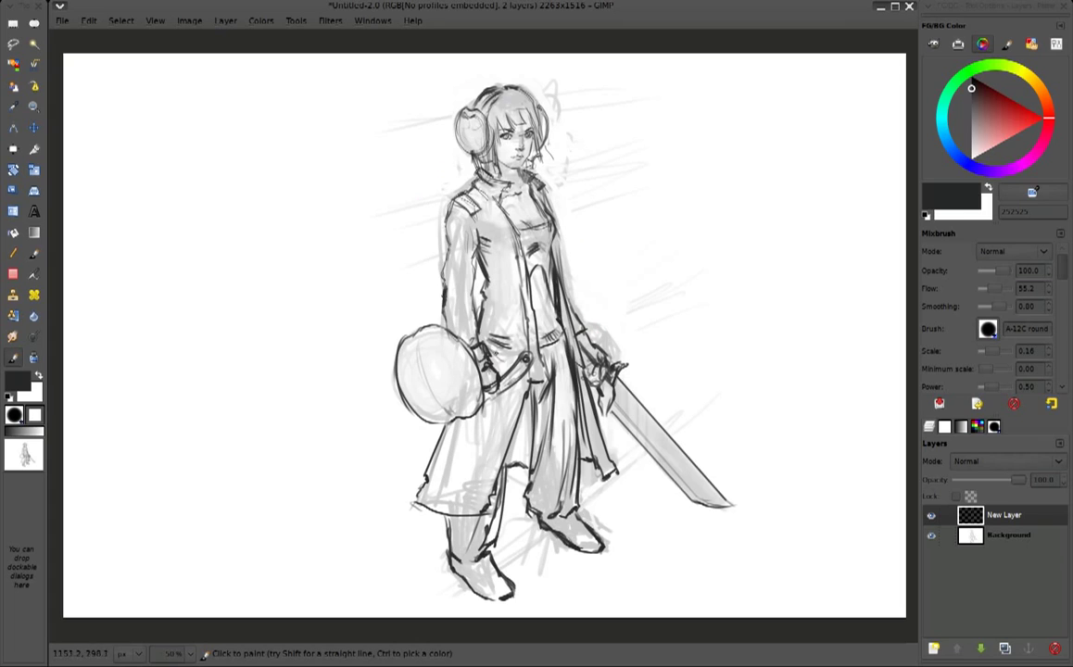
drag(399, 471, 509, 429)
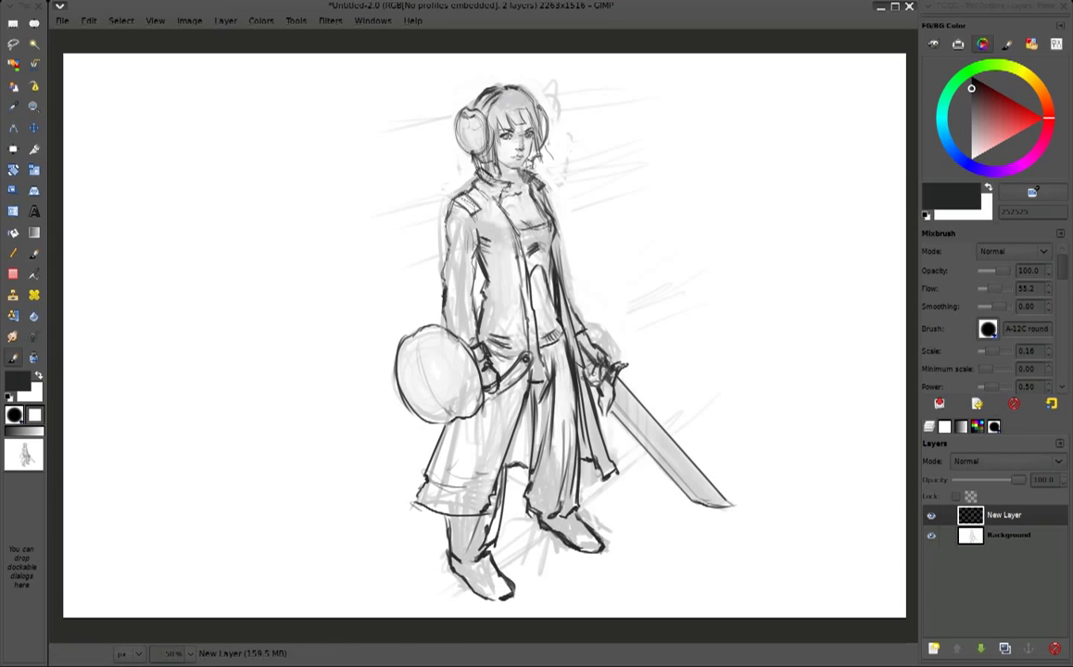
drag(482, 260, 492, 342)
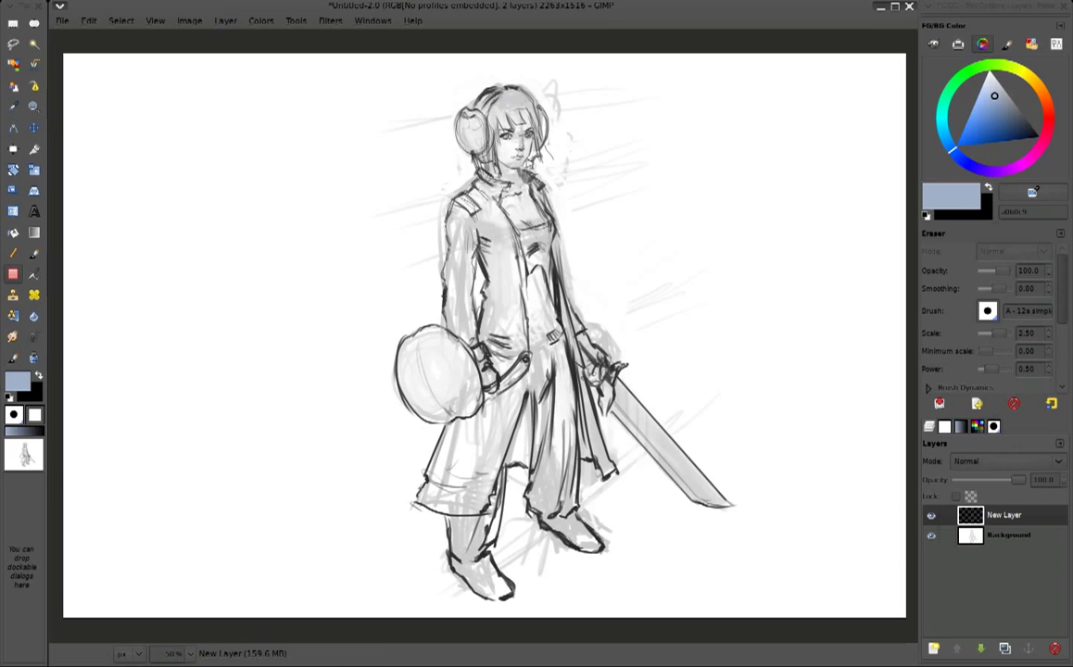
drag(480, 251, 472, 367)
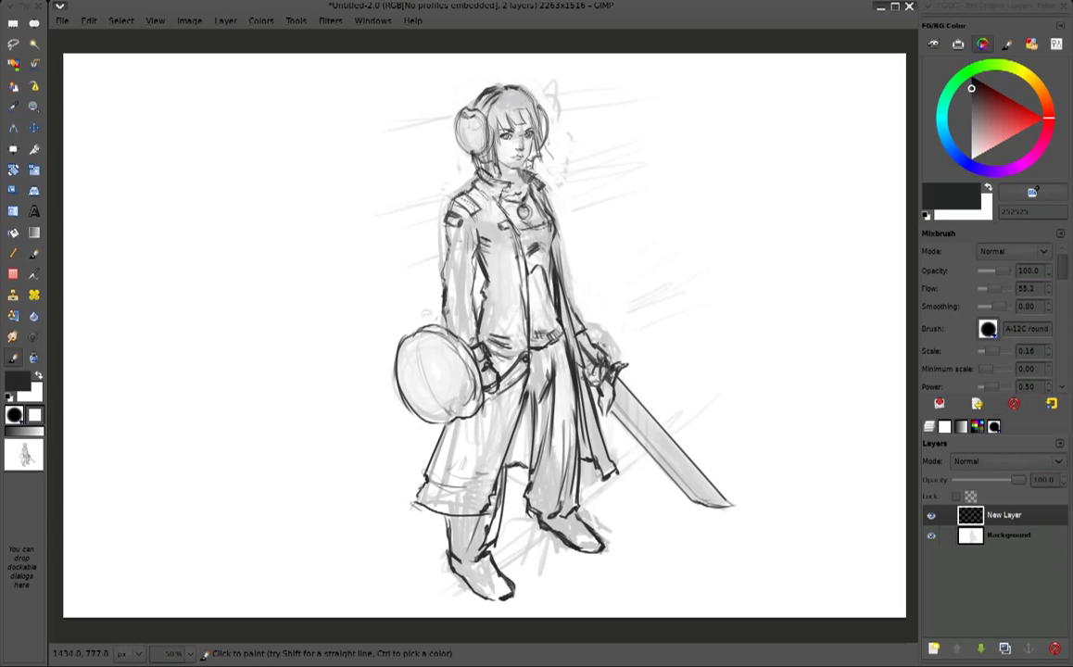
Erase and redraw the trouser lines, then ink the coat fold
key(shift+e)
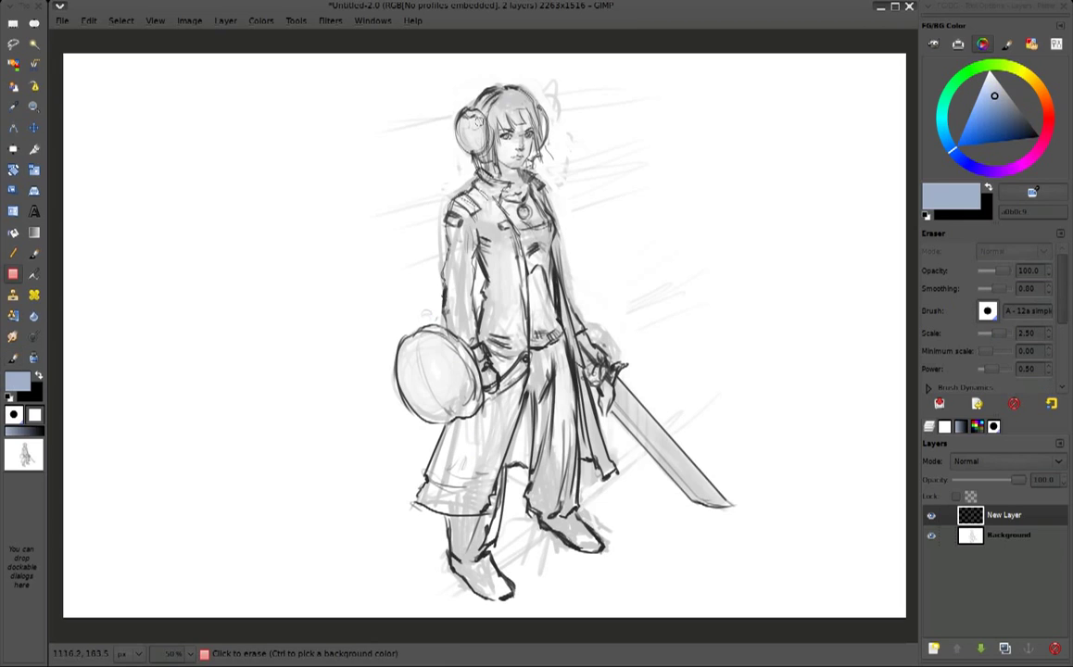
key(shift+e)
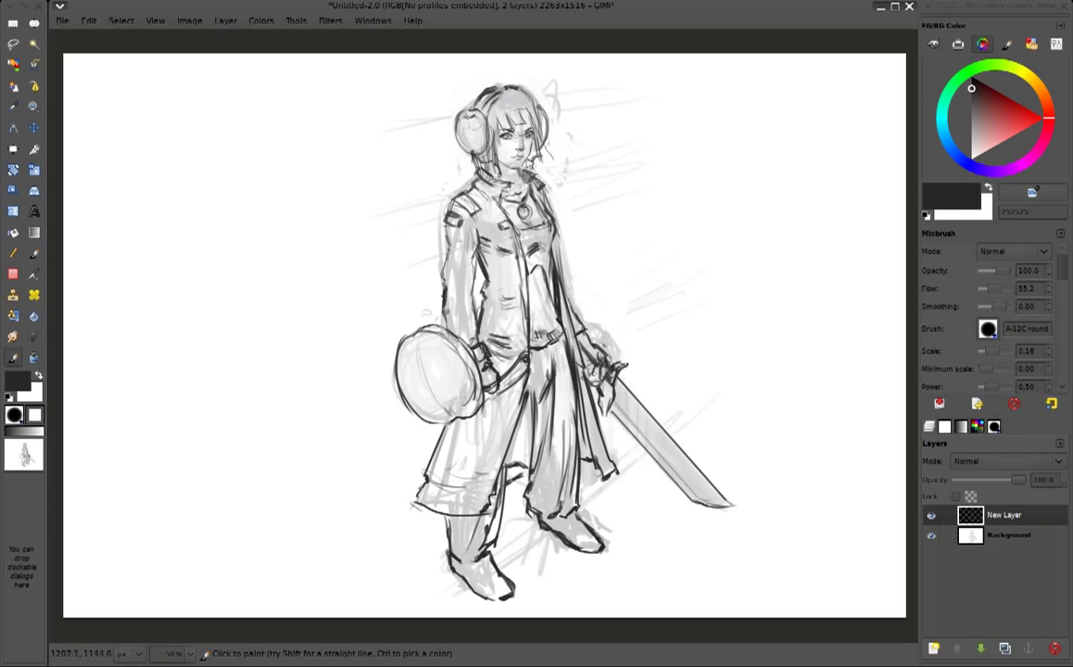
key(shift+e)
drag(501, 325, 481, 440)
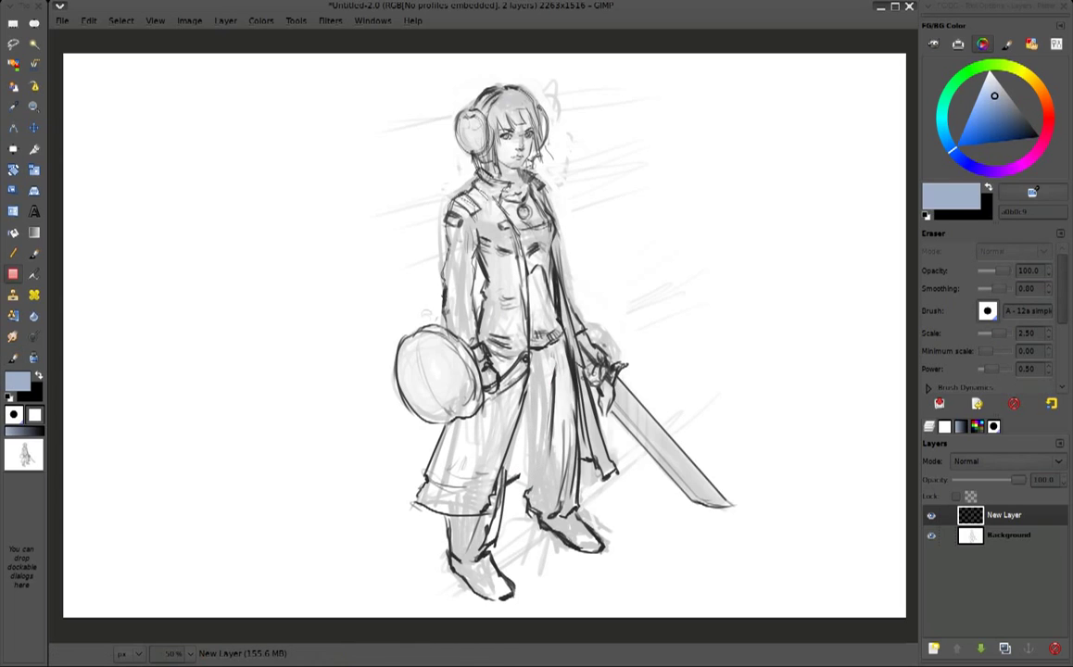
key(shift+e)
drag(498, 315, 495, 443)
drag(474, 359, 468, 449)
drag(549, 483, 560, 345)
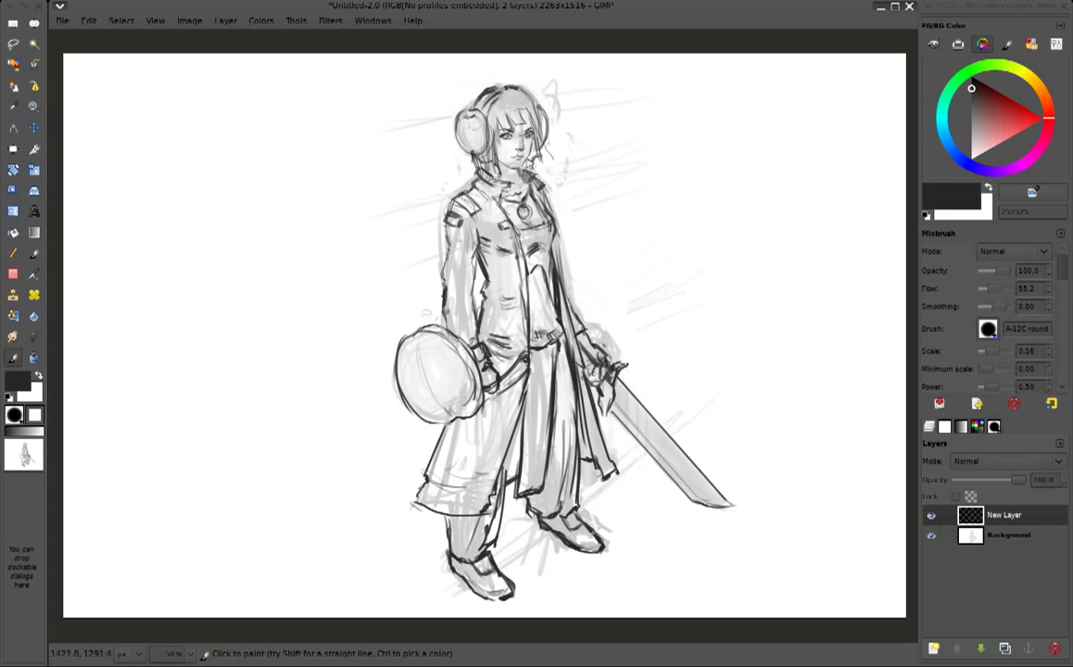
Draw a dark line down the jacket front with the Mixbrush
key(shift+e)
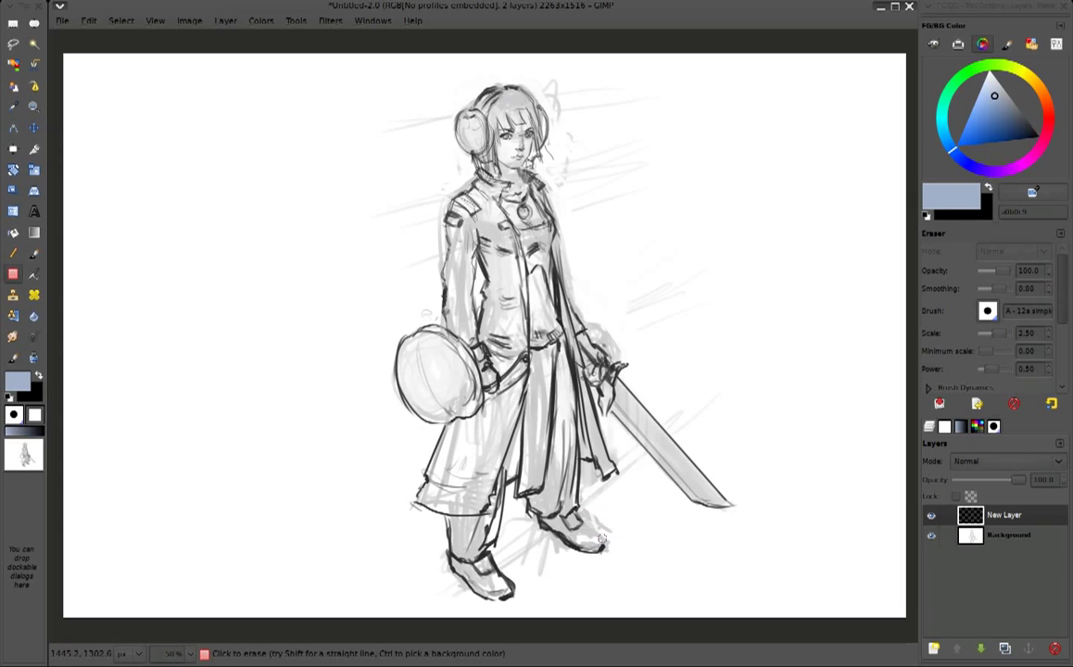
key(shift+e)
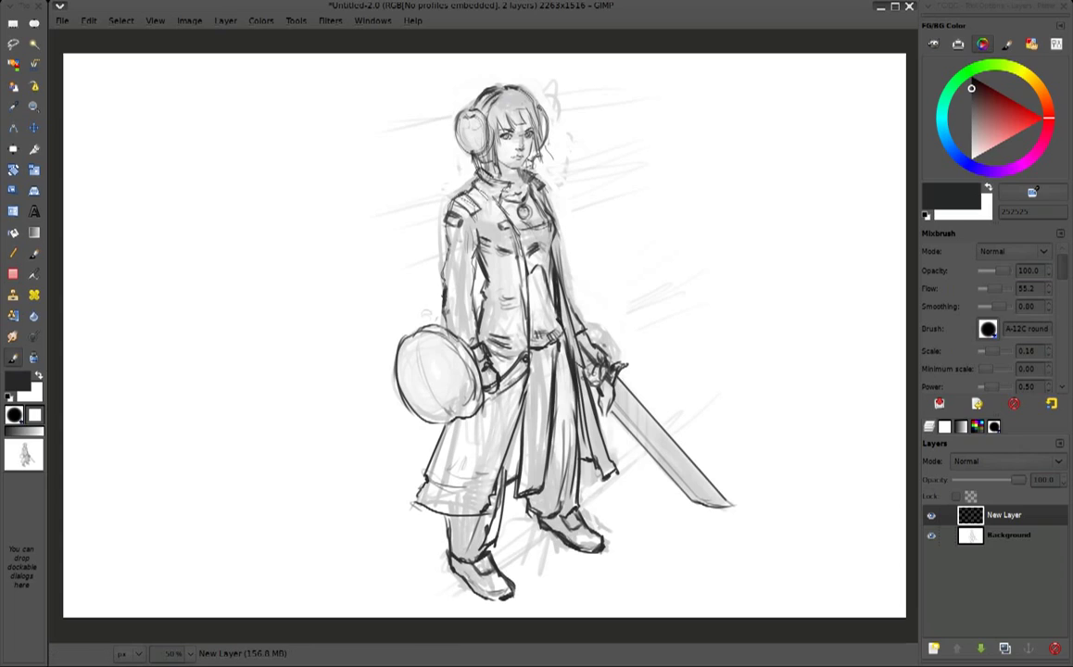
key(shift+e)
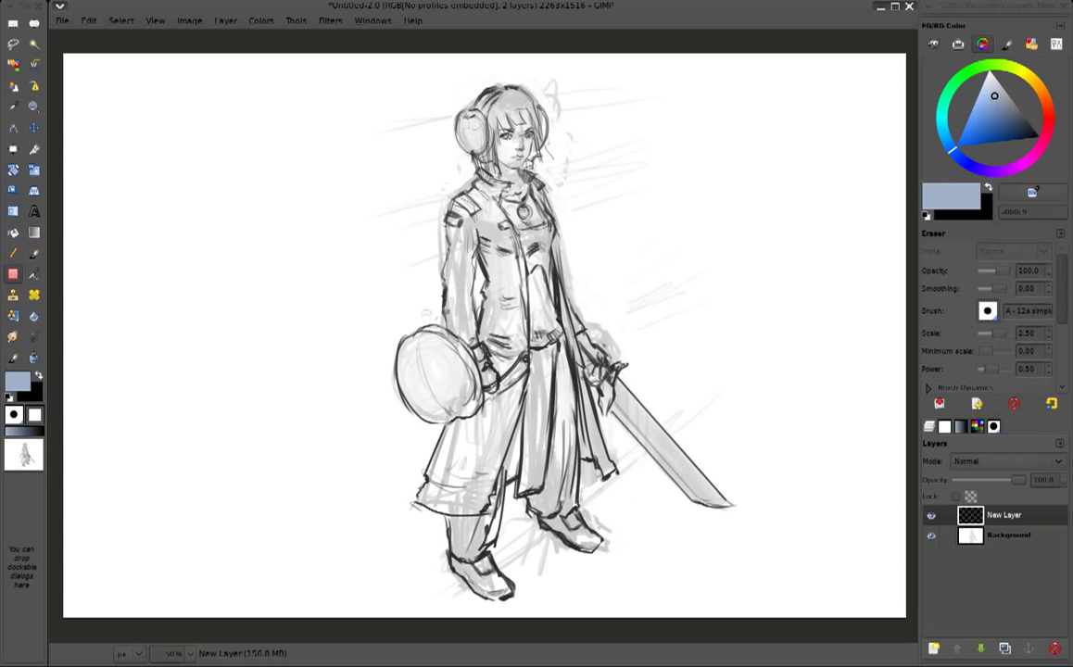
key(shift+e)
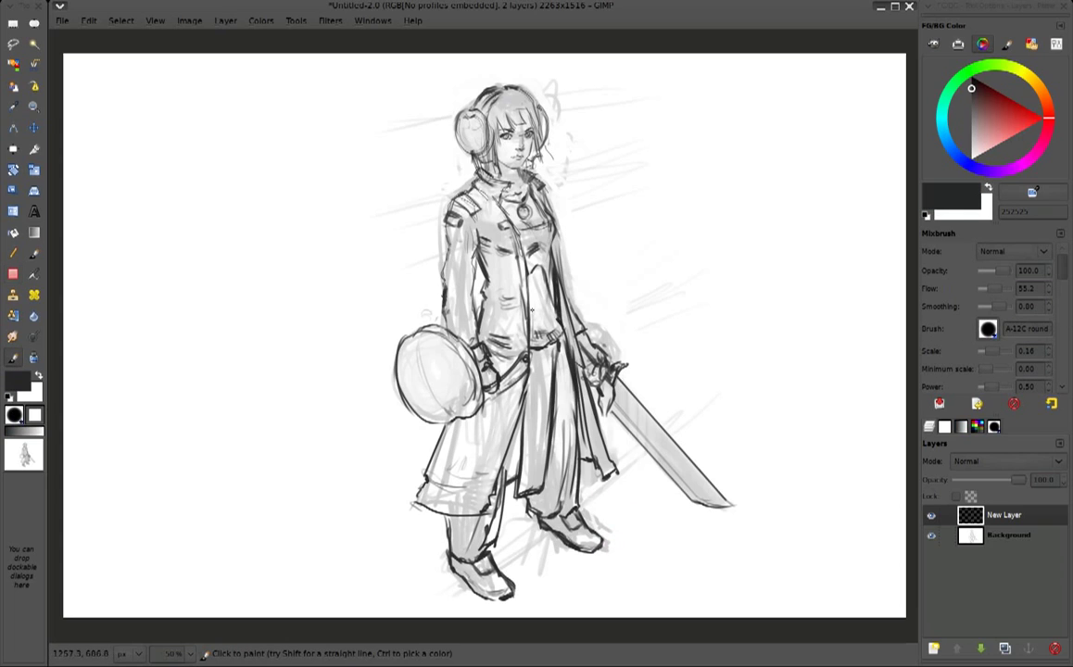
drag(504, 210, 513, 262)
key(plus)
Save As character_design_001.xcf in the Desktop folder
click(62, 20)
click(115, 139)
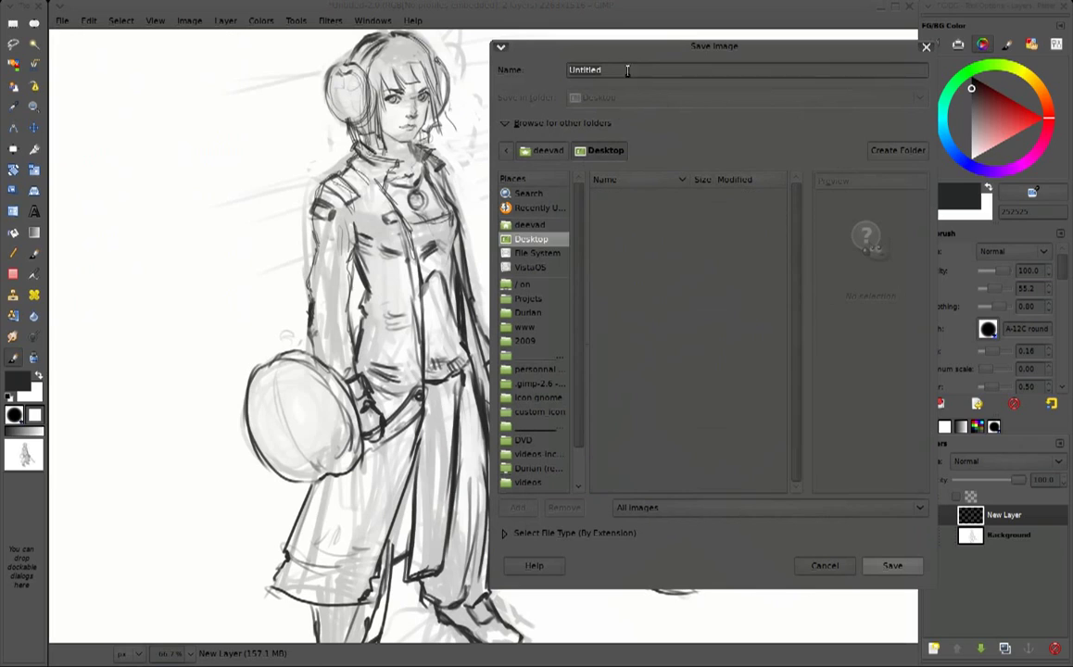
key(BackSpace)
text(character design_001.png)
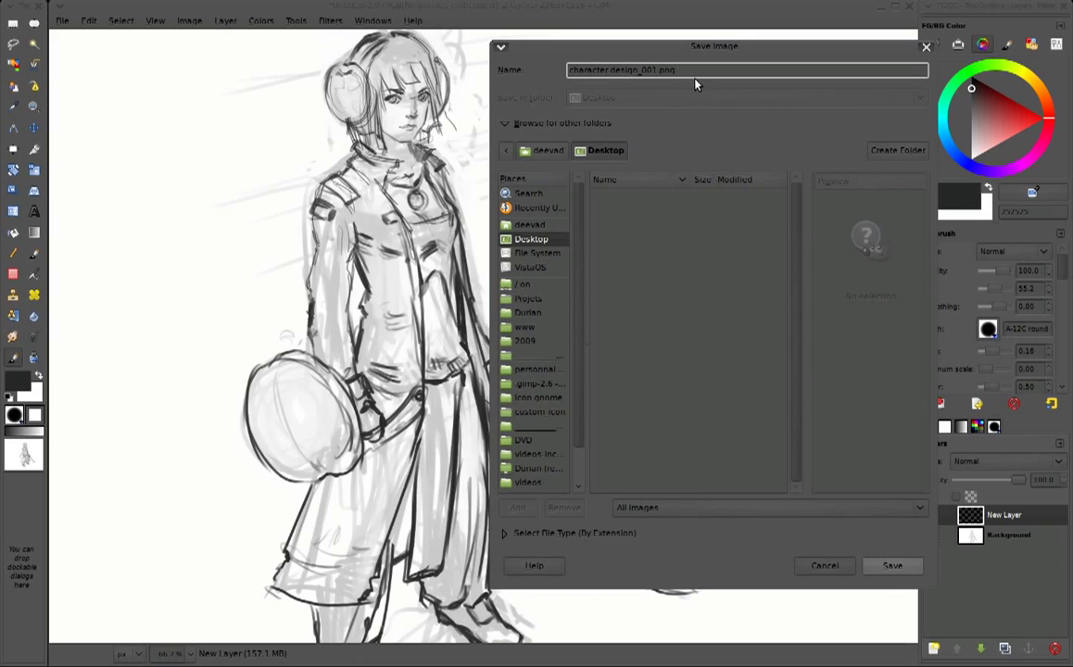
text(xcf)
click(893, 566)
click(987, 546)
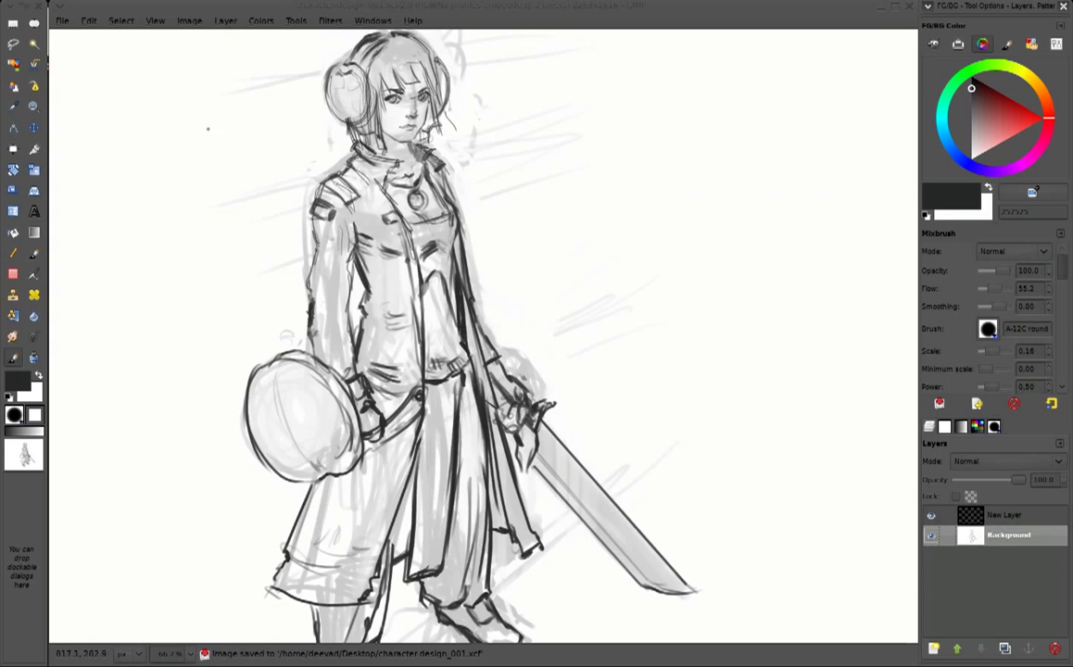
Switch to white and paint out stray lines left of the figure, beside the head and to the right
key(x)
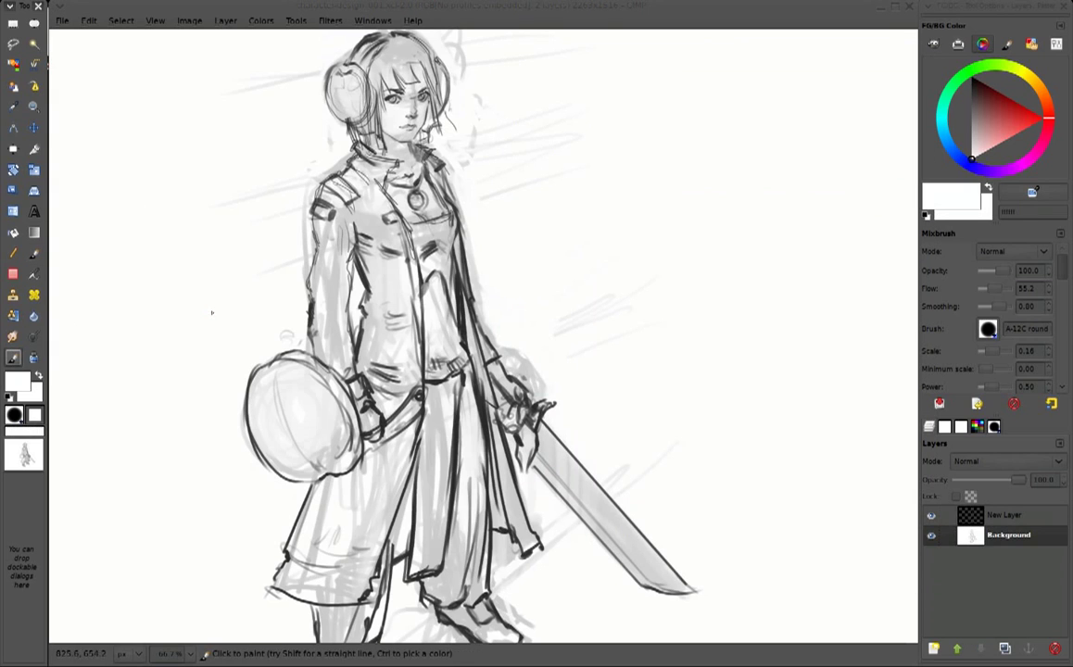
drag(253, 250, 291, 139)
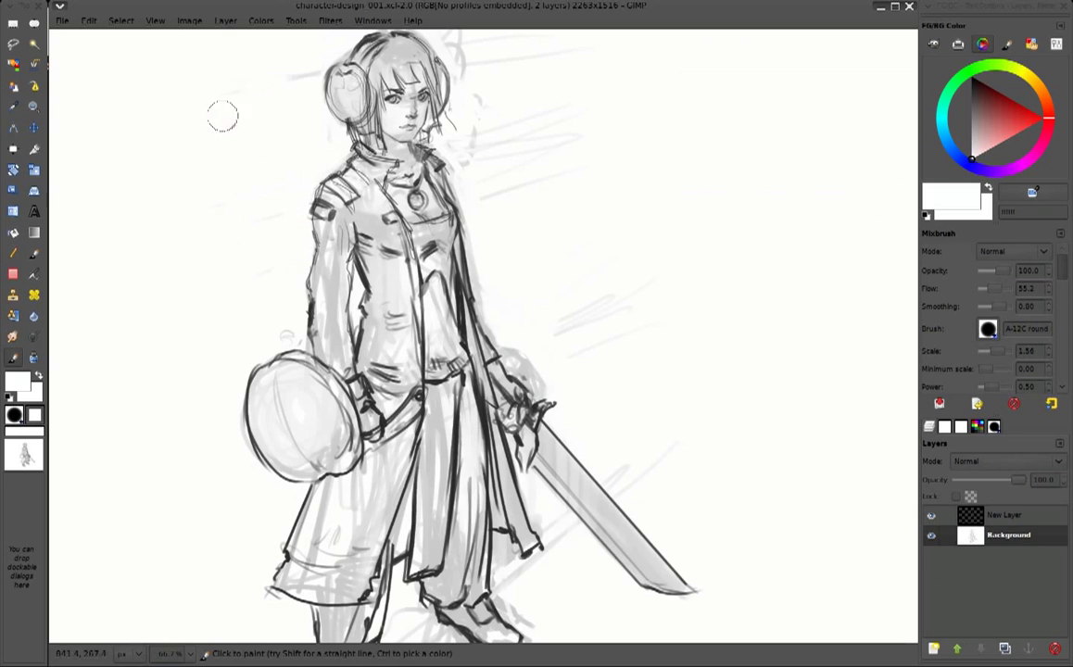
scroll(488, 107, up, 3)
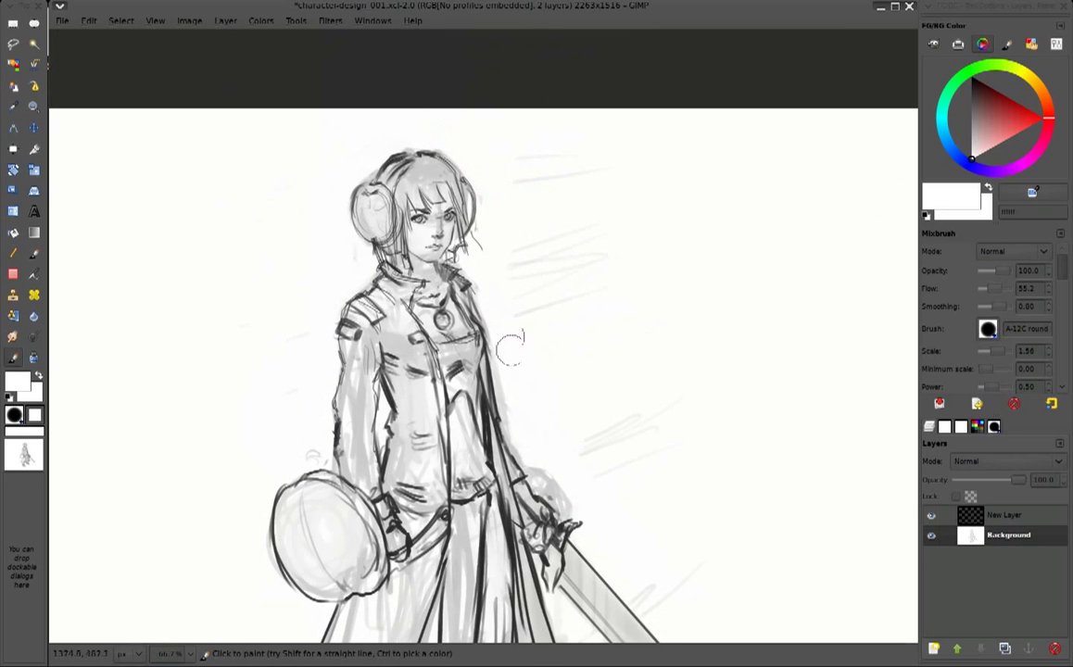
drag(551, 179, 575, 366)
drag(508, 434, 676, 409)
scroll(575, 366, down, 3)
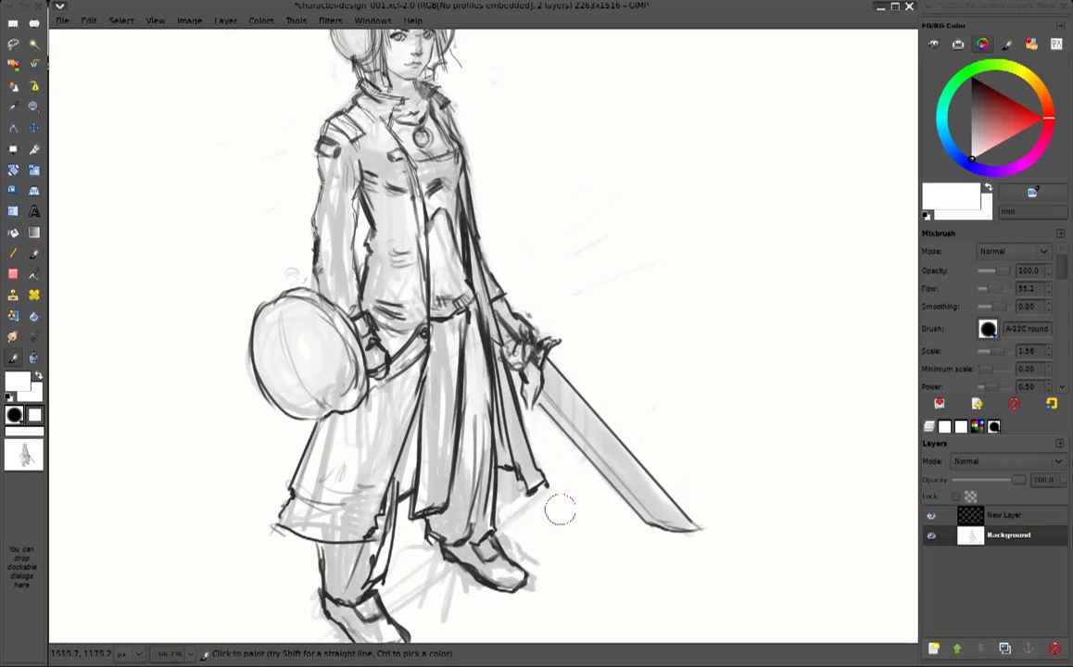
scroll(514, 528, down, 3)
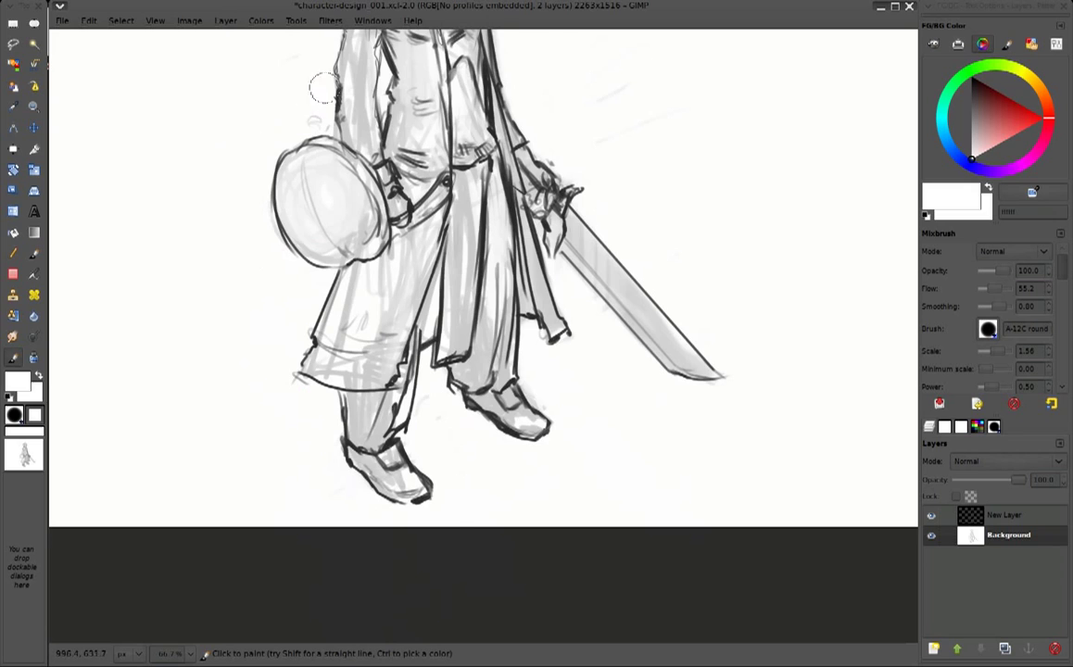
scroll(352, 130, up, 4)
drag(628, 343, 648, 335)
scroll(648, 335, down, 1)
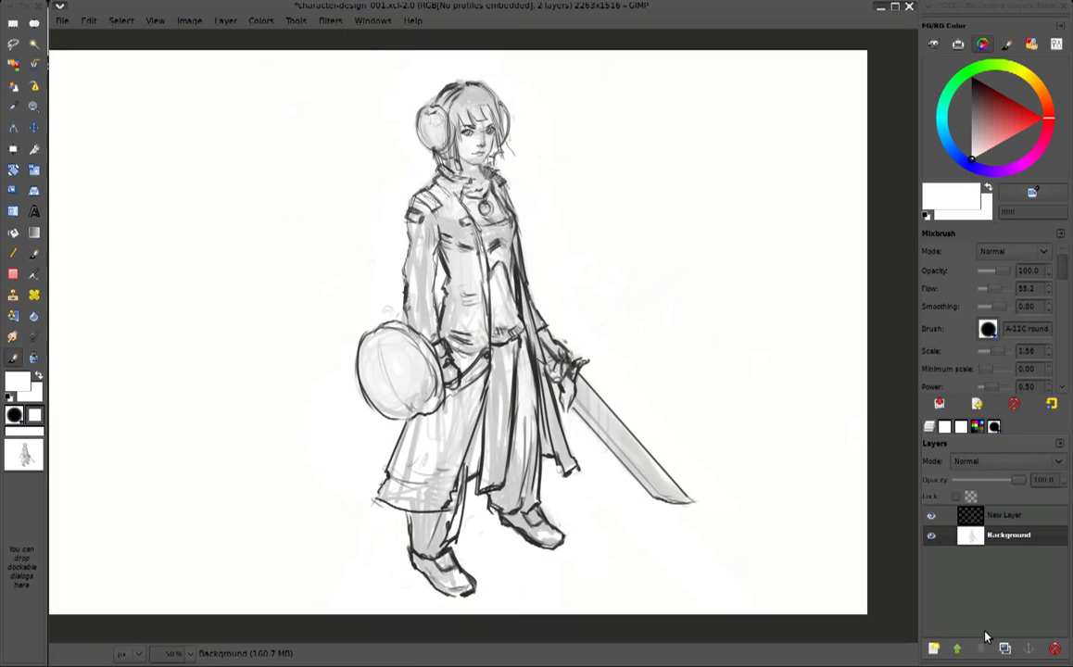
Add a new layer set to Multiply mode
click(997, 652)
click(603, 427)
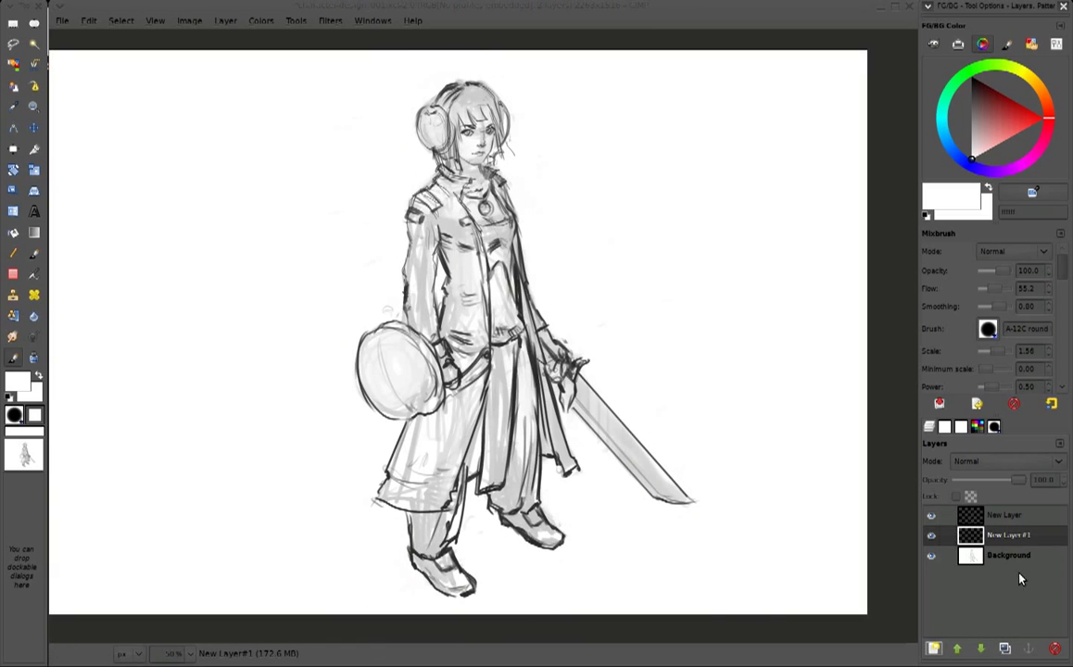
click(1010, 460)
click(992, 516)
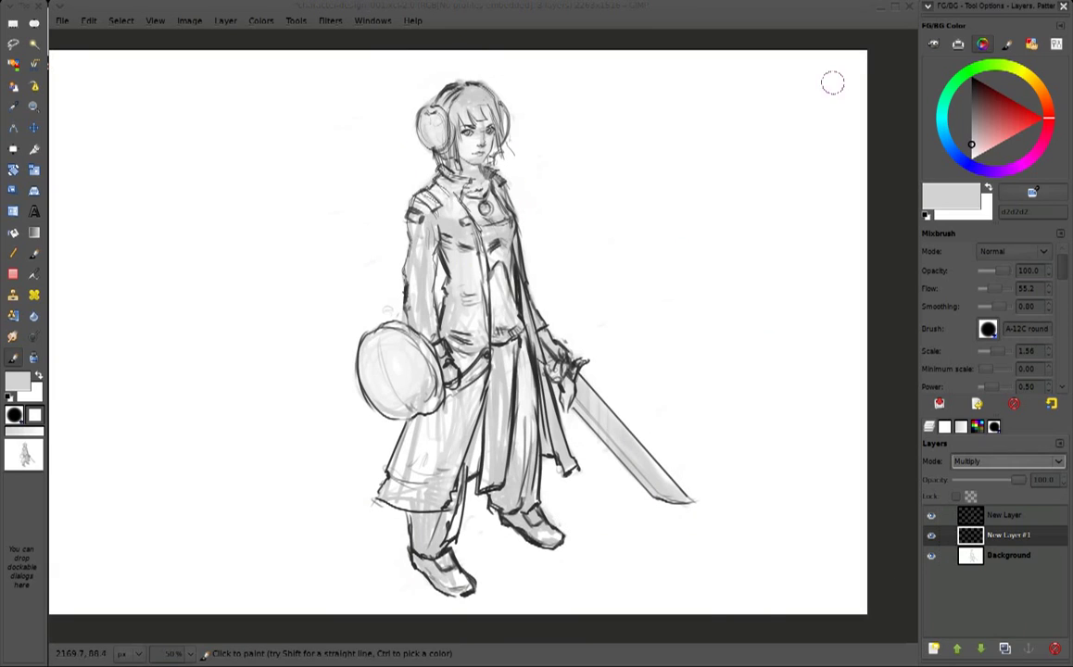
Load the all-colours palette as swatches and dock them beside the toolbox
click(971, 65)
click(1010, 120)
click(1011, 124)
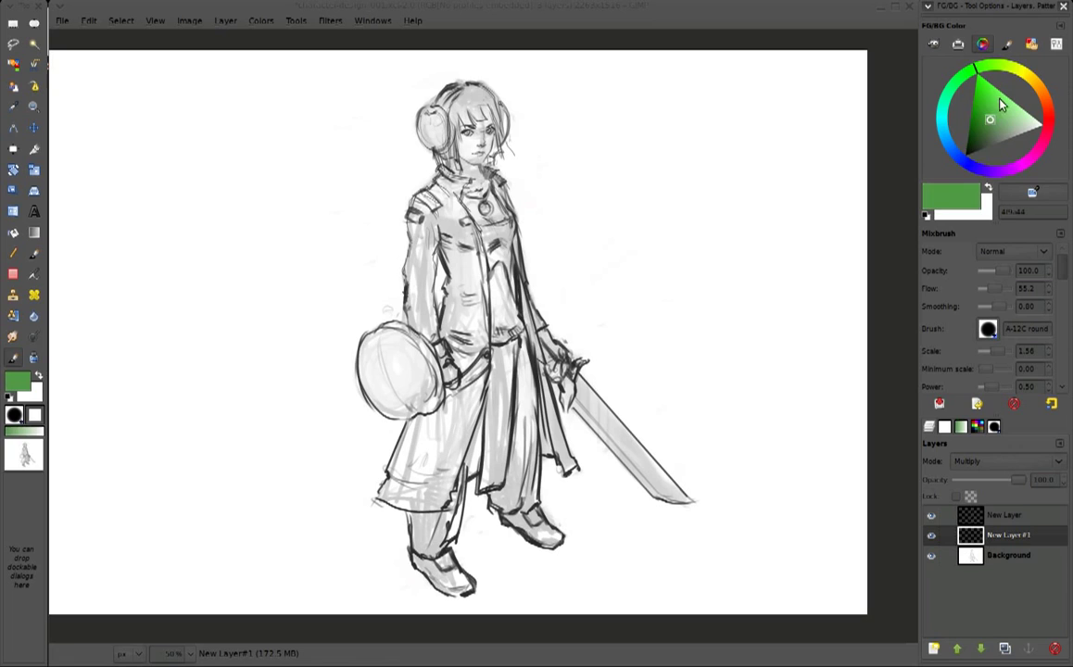
click(1032, 44)
click(977, 426)
drag(1059, 528, 1058, 464)
click(984, 460)
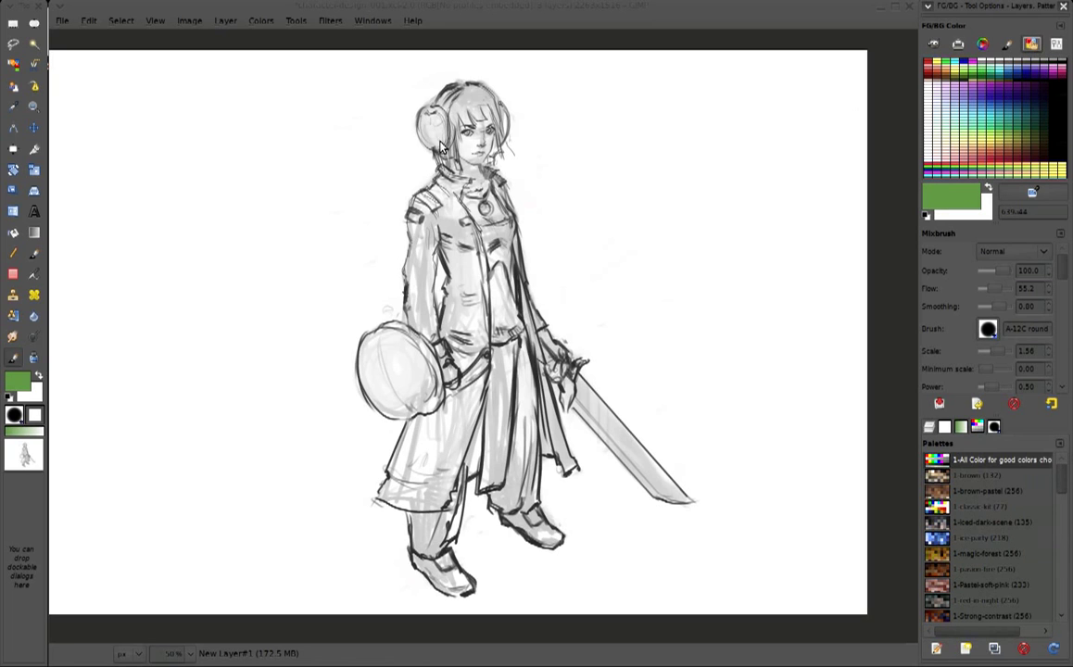
drag(937, 26, 139, 51)
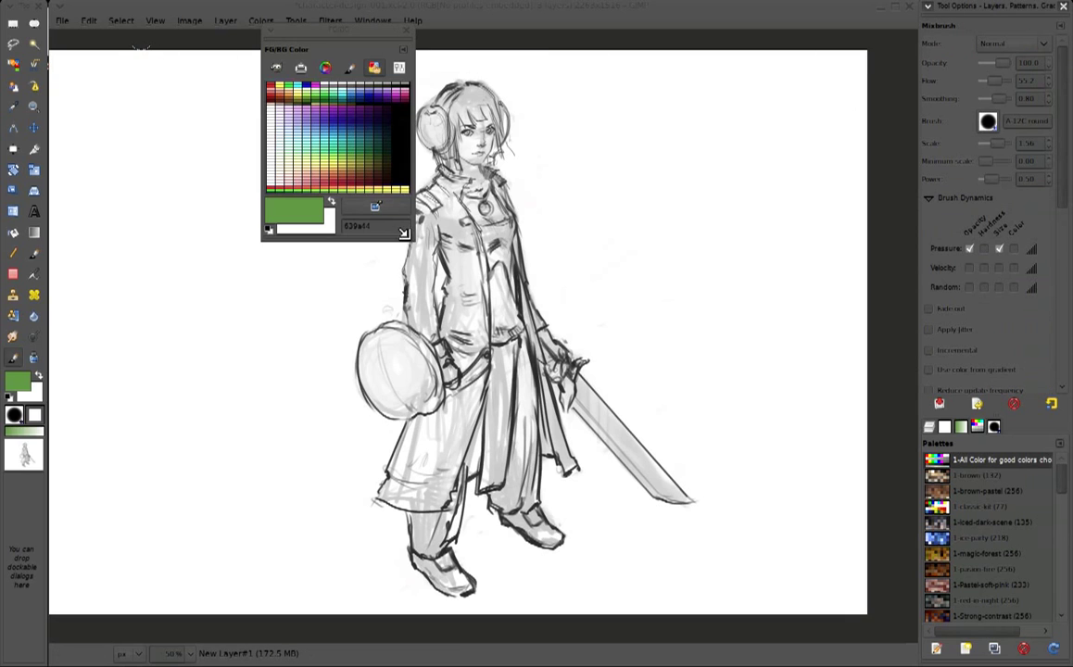
drag(336, 29, 74, 278)
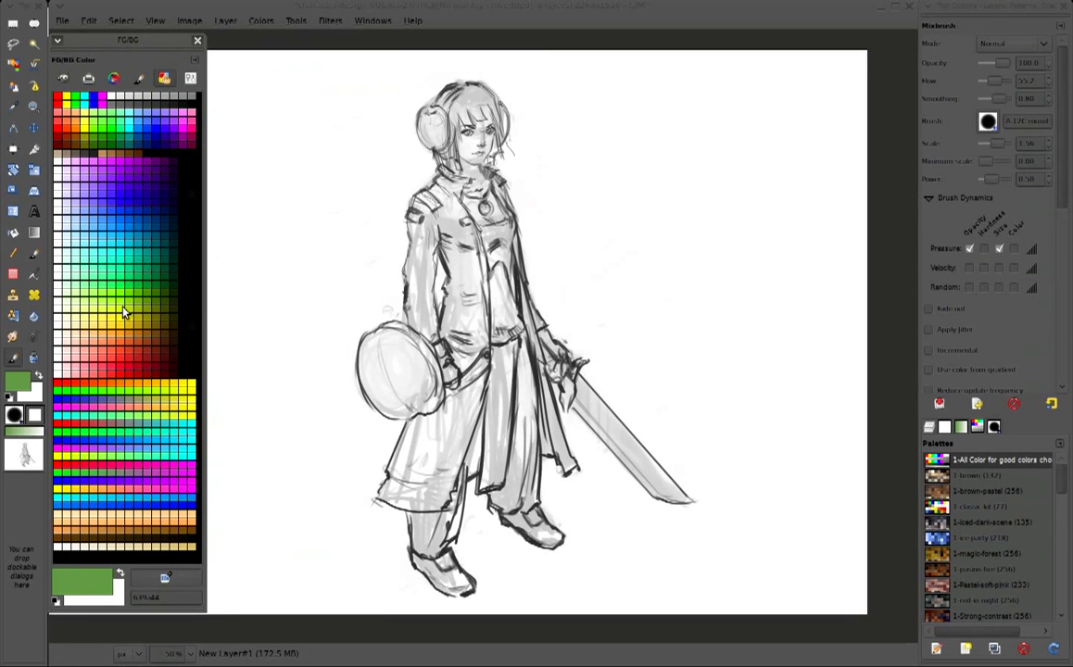
Paint the jacket's shoulder, chest, waist and sleeve in dark green
click(155, 293)
drag(415, 199, 417, 245)
drag(436, 180, 421, 231)
drag(454, 186, 458, 269)
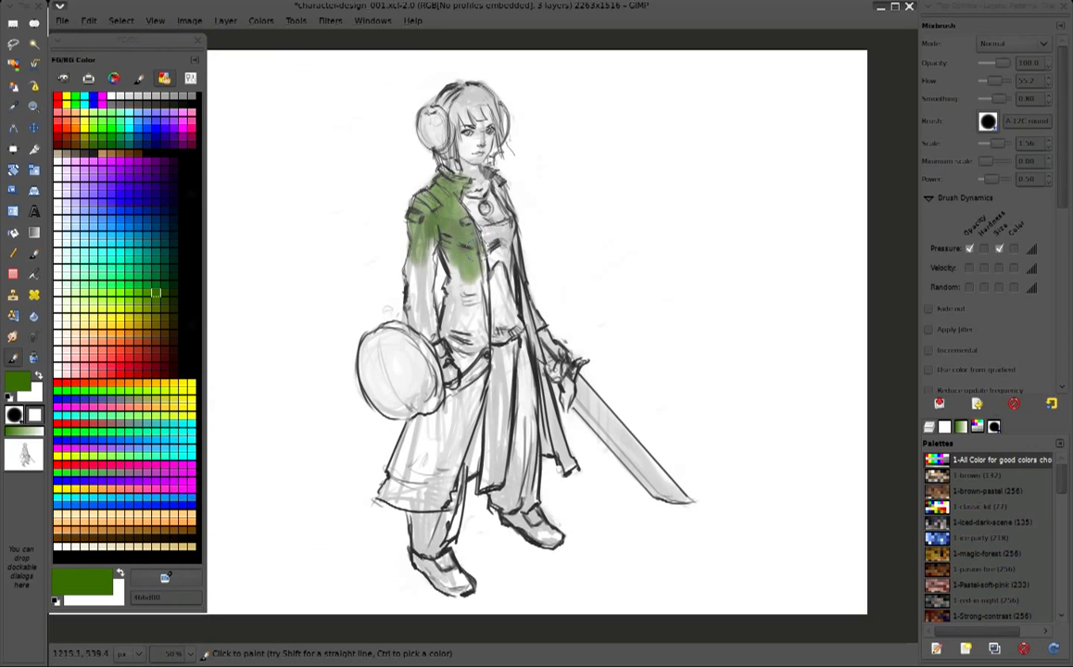
drag(473, 213, 464, 292)
drag(431, 241, 413, 325)
drag(398, 269, 426, 343)
mouse_move(394, 195)
mouse_down()
mouse_move(408, 283)
mouse_move(375, 306)
mouse_move(380, 334)
mouse_move(361, 334)
mouse_move(399, 371)
mouse_move(362, 371)
mouse_move(389, 376)
mouse_up()
Paint the lower coat tail green and both earmuffs yellow-green
click(145, 308)
key(ctrl+l)
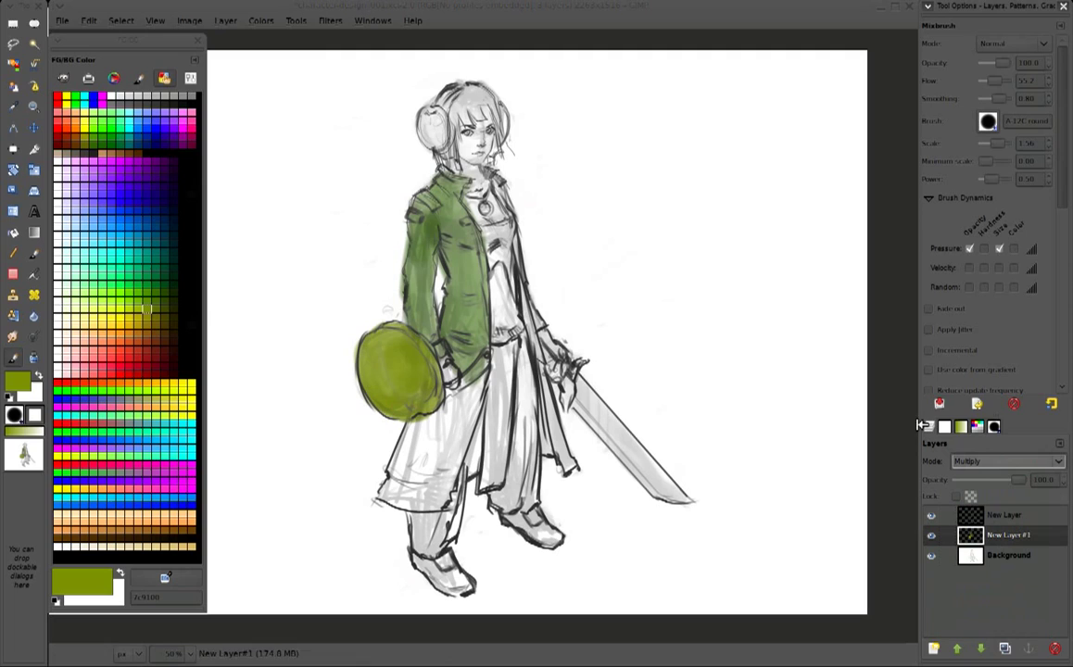
click(93, 318)
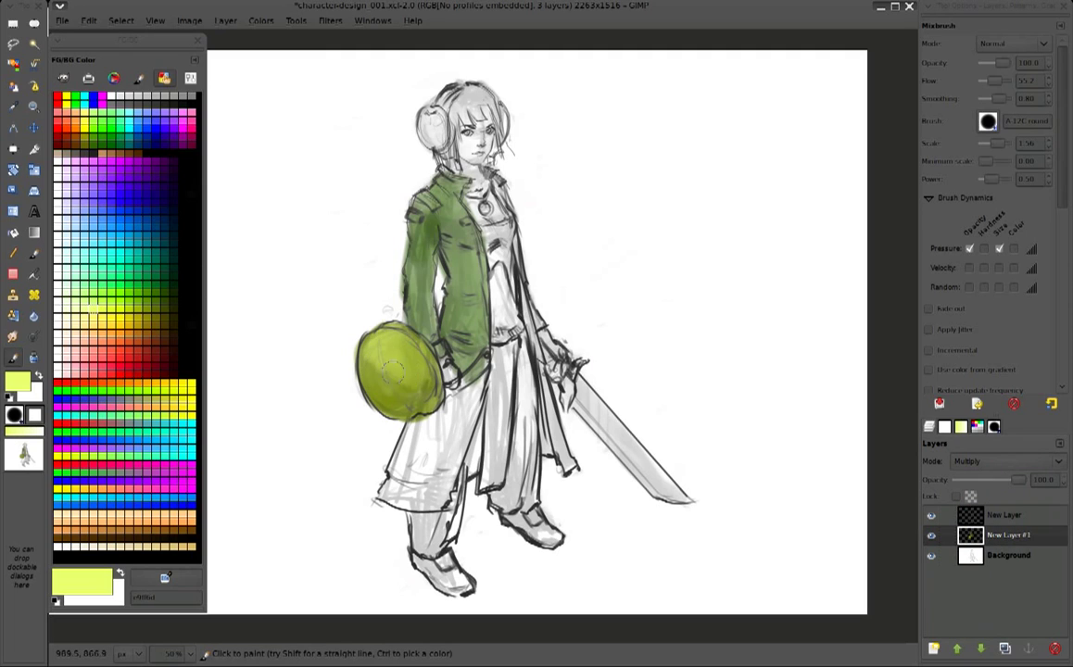
click(120, 276)
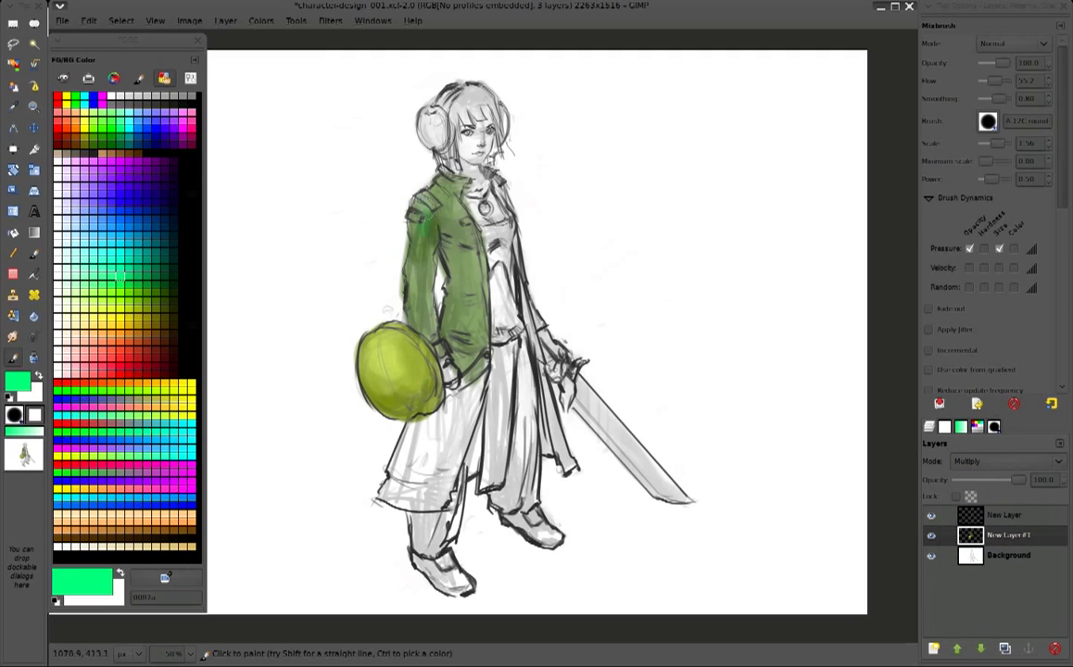
ctrl+click(416, 236)
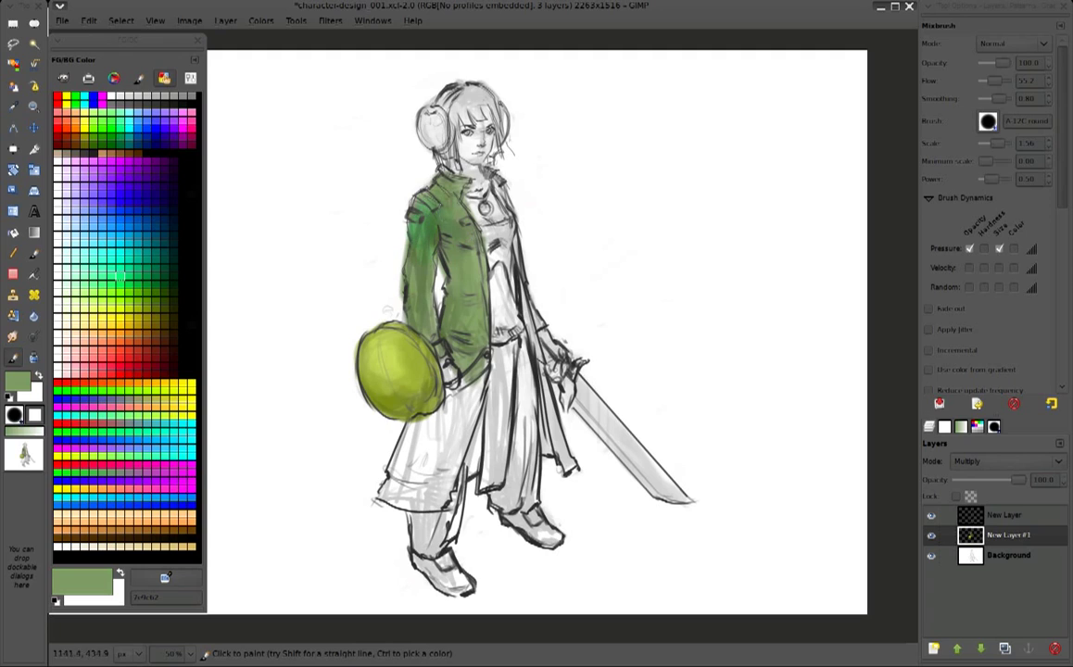
mouse_move(468, 375)
mouse_down()
mouse_move(445, 453)
mouse_move(371, 408)
mouse_move(360, 436)
mouse_move(366, 450)
mouse_move(465, 464)
mouse_up()
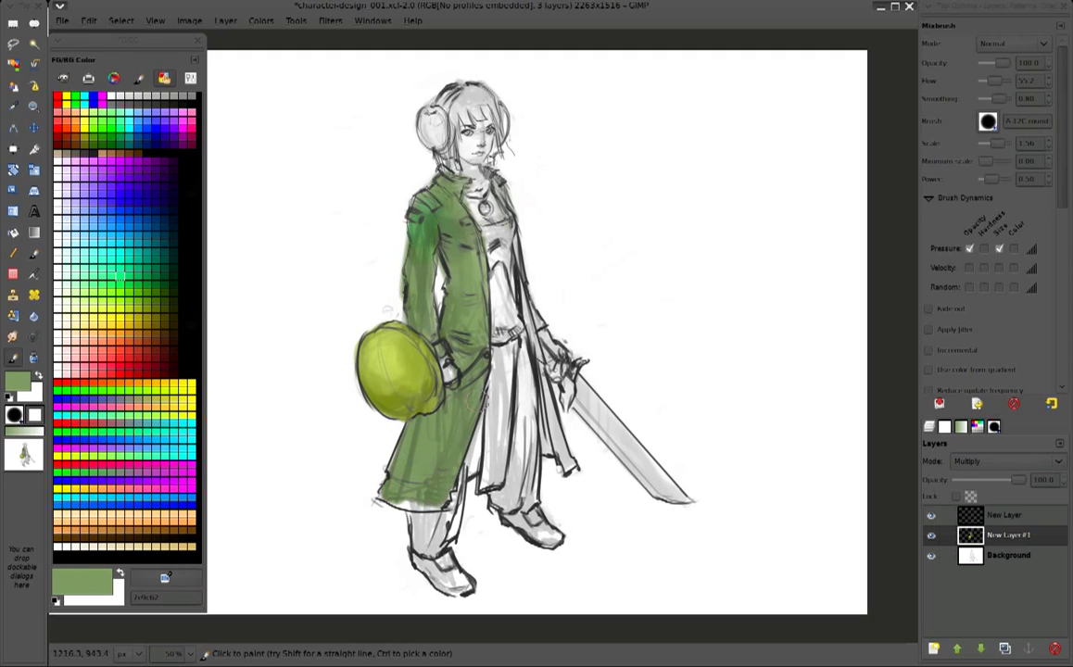
ctrl+click(398, 370)
mouse_move(427, 139)
mouse_down()
mouse_move(433, 119)
mouse_move(435, 139)
mouse_up()
drag(499, 109, 506, 141)
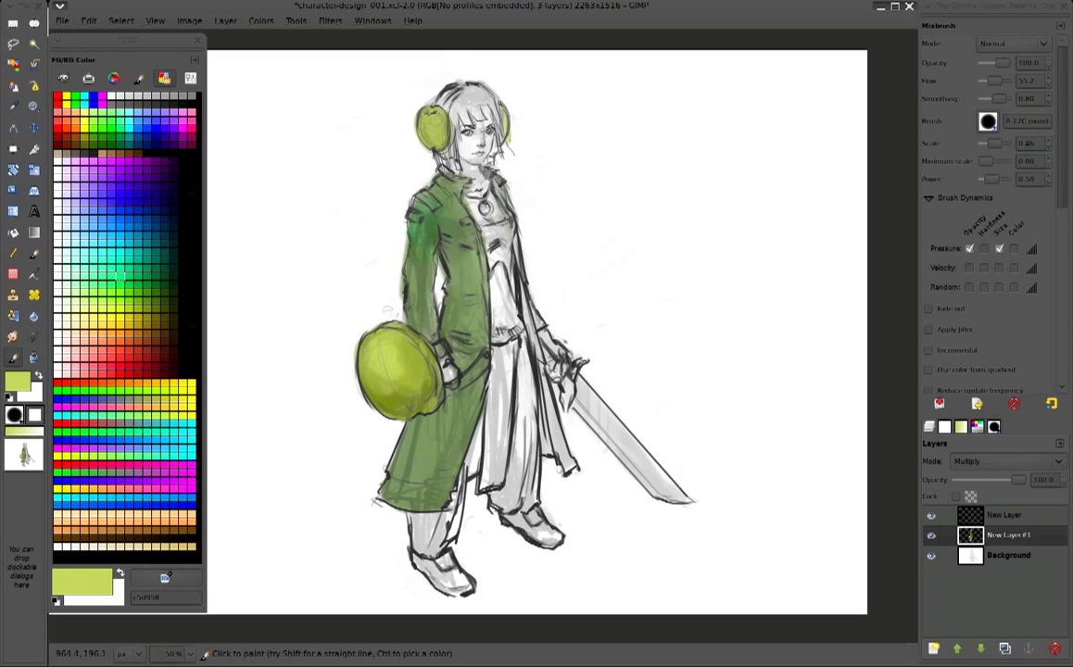
Darken the hair with dark purple and grey strokes
click(164, 177)
mouse_move(460, 88)
mouse_down()
mouse_move(466, 118)
mouse_move(449, 162)
mouse_up()
ctrl+click(419, 102)
drag(459, 88, 451, 143)
ctrl+click(422, 92)
mouse_move(413, 78)
mouse_down()
mouse_move(431, 111)
mouse_move(401, 83)
mouse_up()
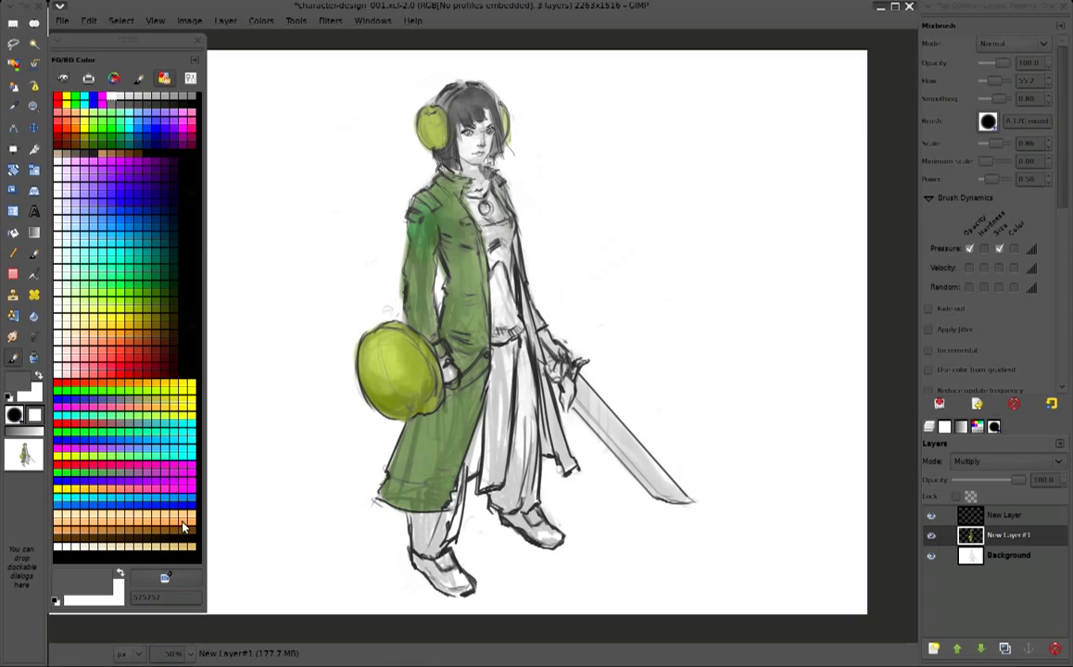
Paint a tan skin tone on the face and sample a lighter peach
click(87, 503)
mouse_move(424, 116)
mouse_down()
mouse_move(427, 147)
mouse_move(441, 152)
mouse_up()
click(146, 543)
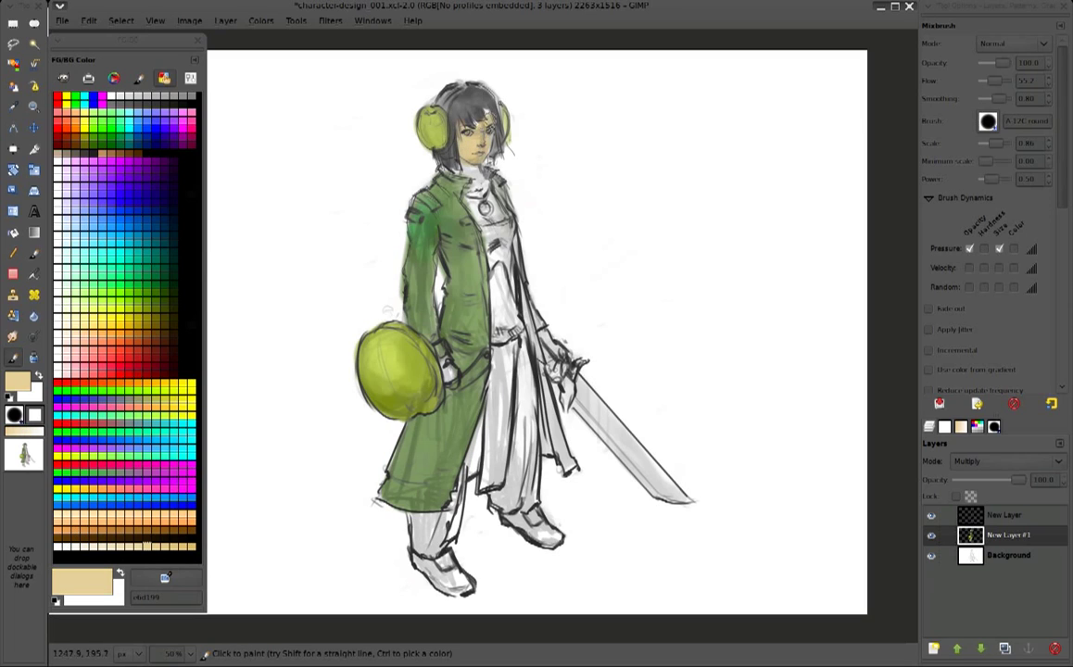
click(431, 116)
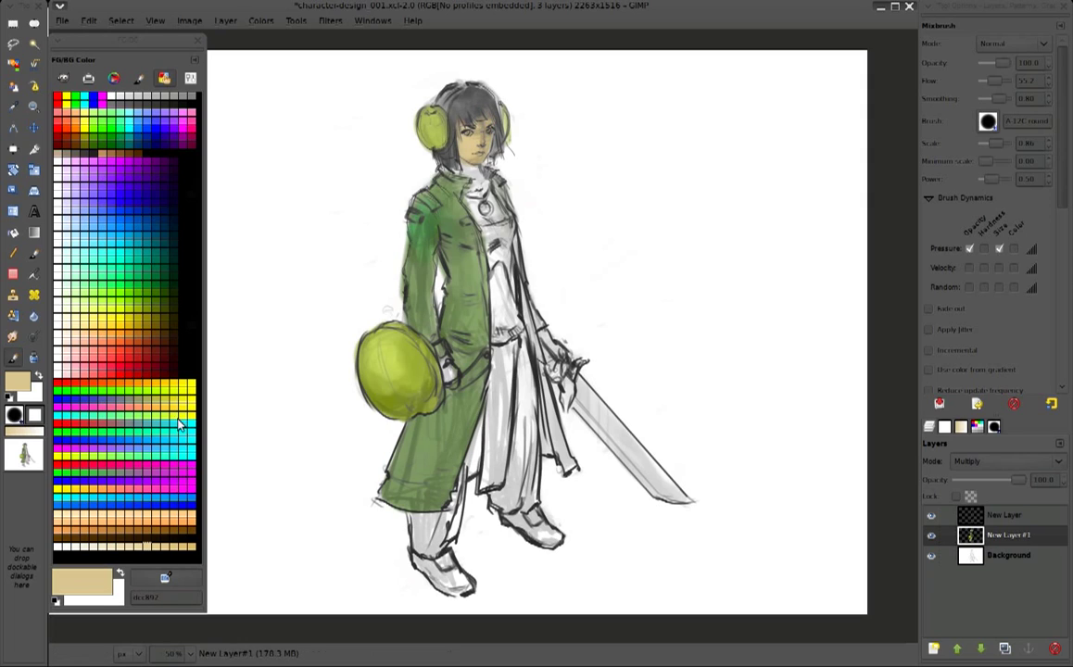
Paint cream skin over the face, neck and midriff, and orange down the shirt
ctrl+click(469, 147)
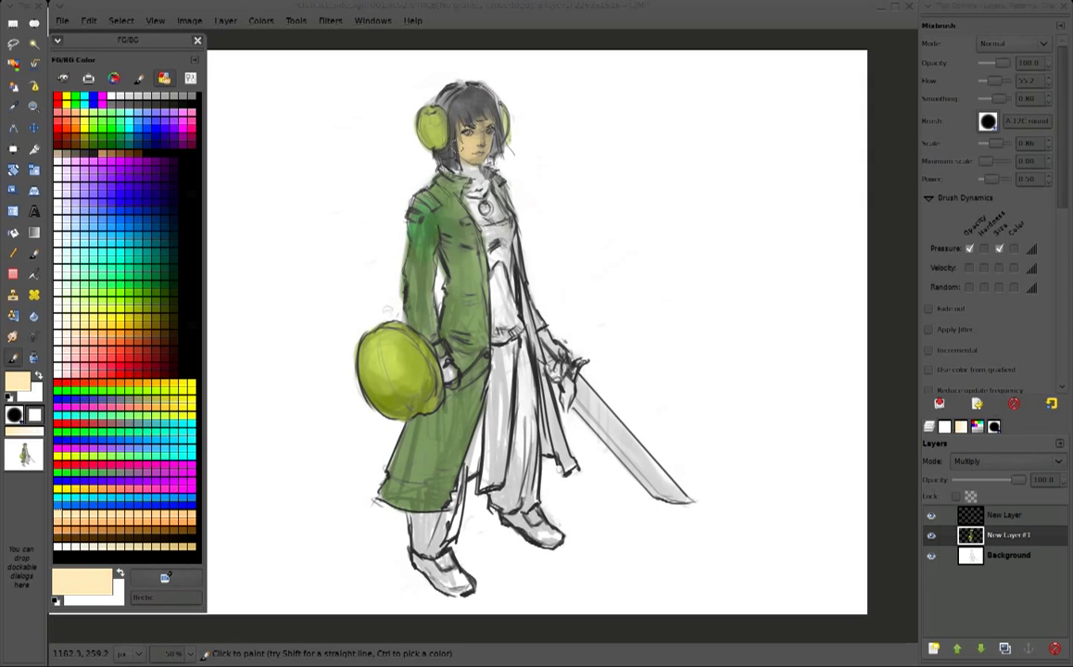
drag(469, 146, 476, 178)
mouse_move(451, 253)
mouse_down()
mouse_move(496, 271)
mouse_move(498, 317)
mouse_up()
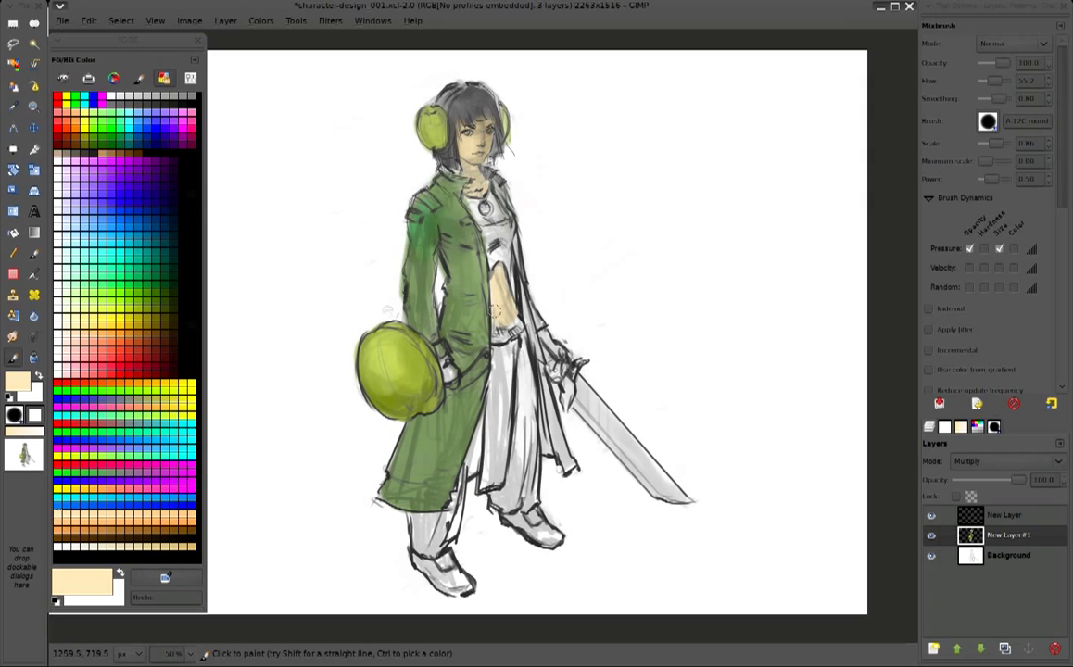
click(128, 382)
mouse_move(445, 185)
mouse_down()
mouse_move(431, 223)
mouse_move(452, 190)
mouse_move(462, 200)
mouse_up()
drag(507, 231, 505, 271)
Add tan strokes on the torso and brown shading on the coat and hair
ctrl+click(436, 232)
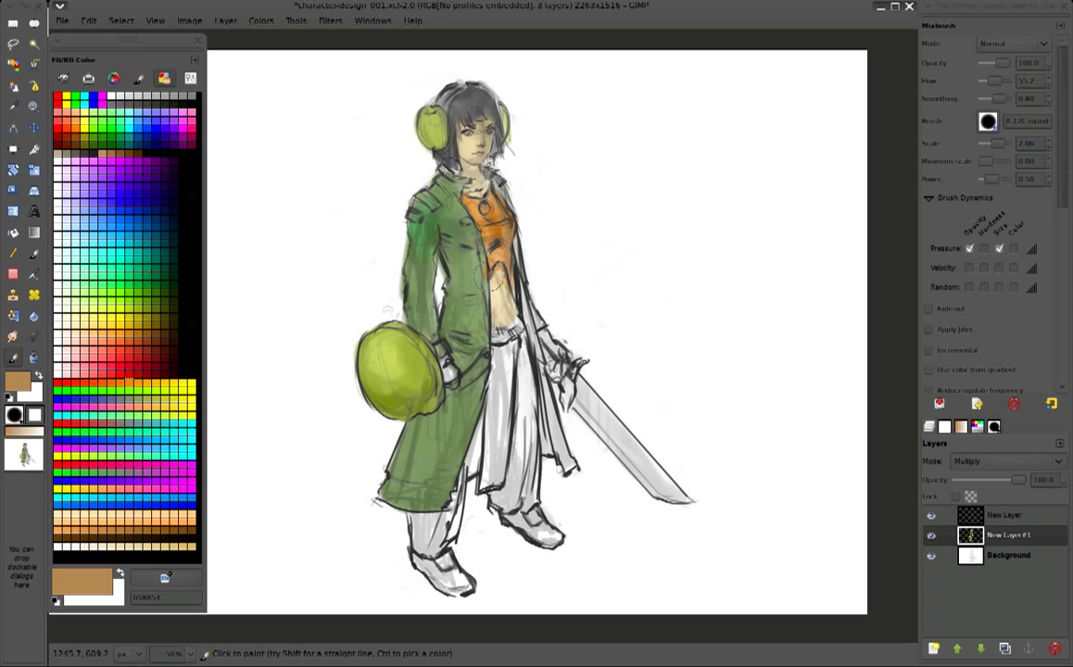
drag(445, 213, 463, 296)
drag(436, 232, 444, 320)
drag(428, 158, 433, 186)
drag(408, 325, 438, 347)
drag(408, 116, 422, 139)
drag(432, 90, 419, 139)
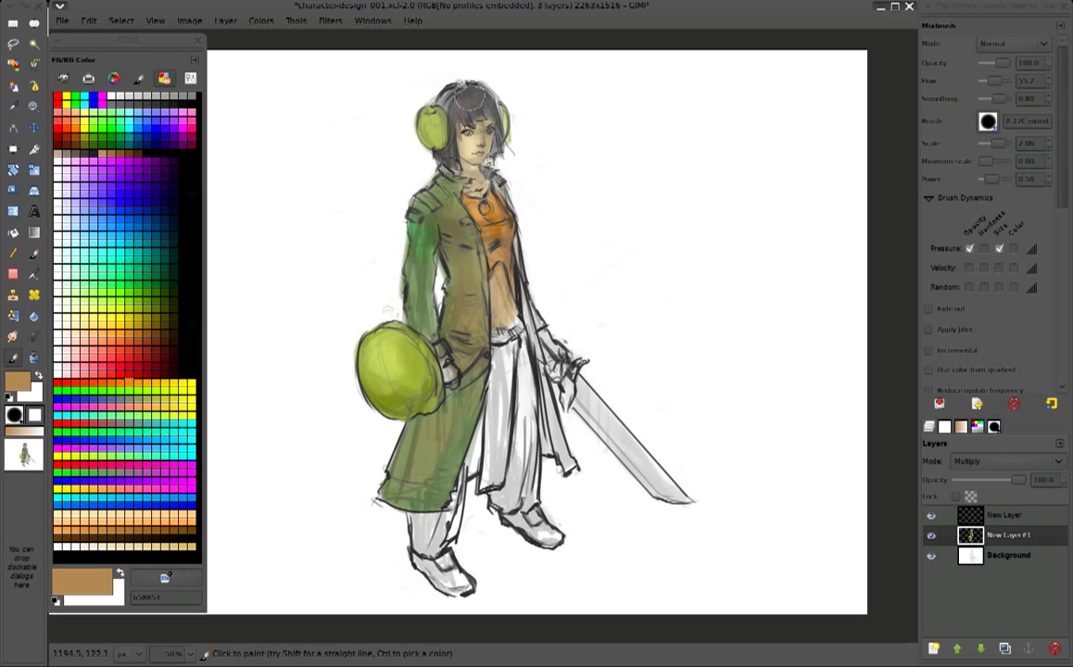
Shade the lapel and the coat's front panel, with tan-brown beside the lapel
ctrl+click(419, 257)
drag(476, 252, 476, 292)
drag(542, 335, 563, 442)
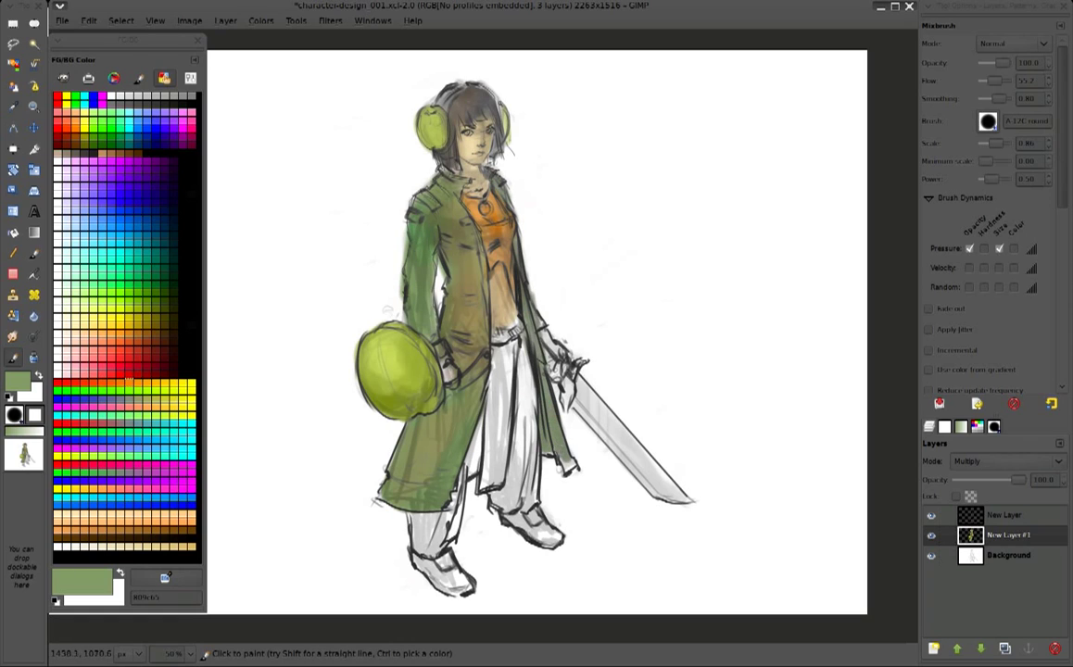
ctrl+click(451, 320)
mouse_move(447, 287)
mouse_down()
mouse_move(458, 245)
mouse_move(454, 353)
mouse_move(476, 334)
mouse_move(521, 414)
mouse_move(454, 456)
mouse_up()
Fill the trouser legs with pale yellow down to the boots
click(75, 286)
drag(484, 417, 467, 460)
drag(468, 324, 464, 375)
drag(415, 428, 406, 497)
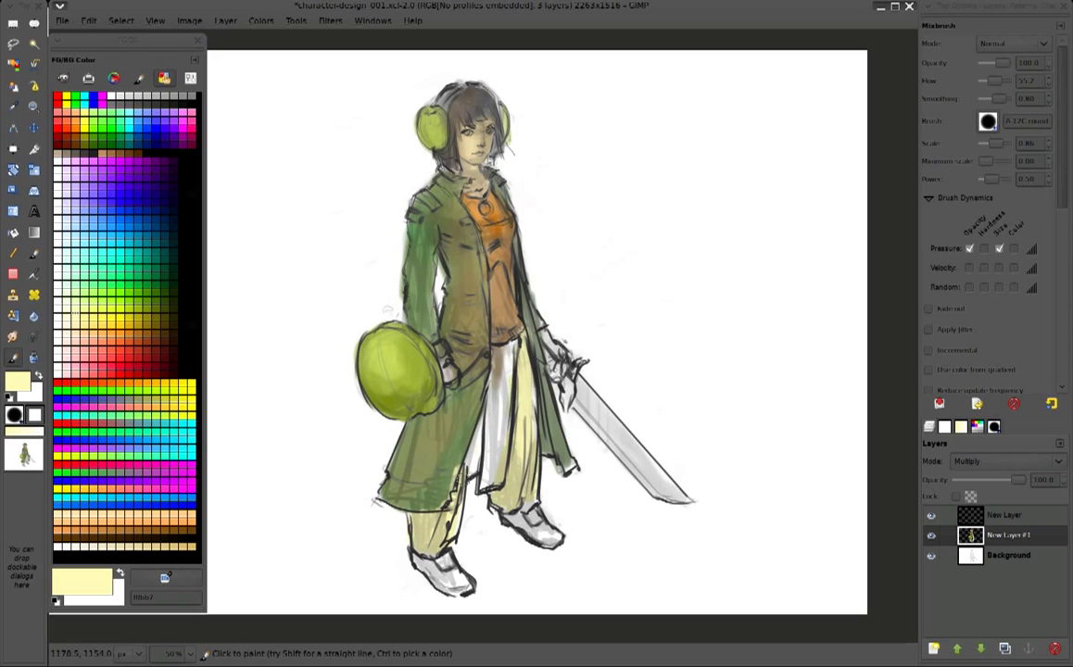
Shade the inner coat edge brown and paint a brown strip between the trouser legs
ctrl+click(431, 399)
ctrl+click(522, 236)
drag(445, 245, 470, 306)
drag(440, 266, 439, 304)
drag(451, 311, 463, 375)
drag(497, 394, 487, 482)
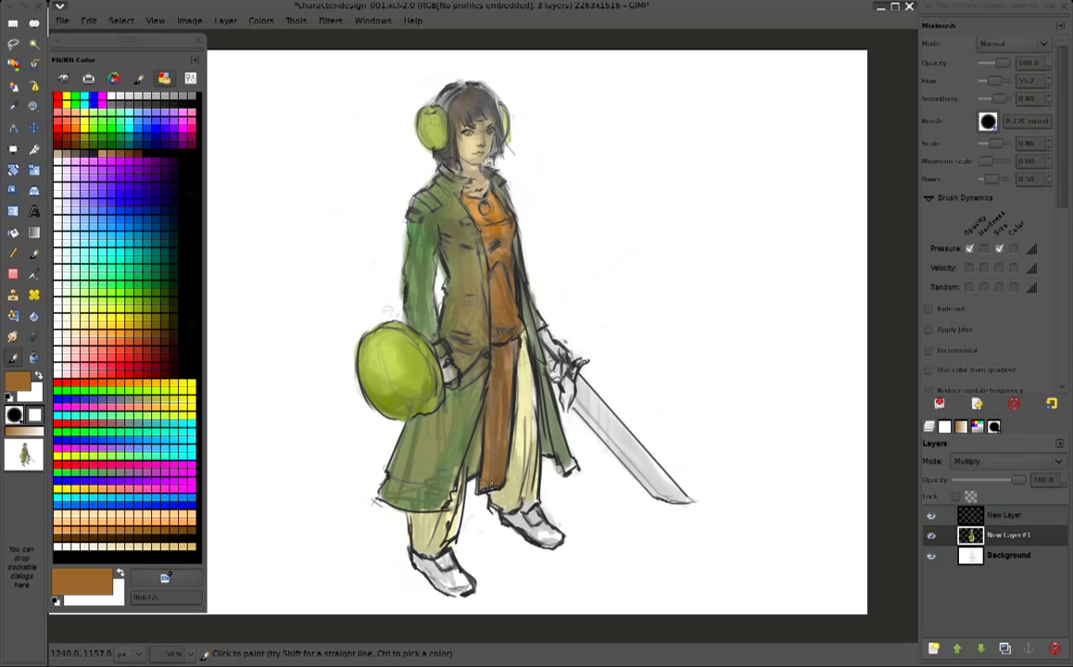
Paint both shoes grey and shade the sword blade grey from hilt to tip
ctrl+click(435, 93)
drag(421, 556, 466, 586)
drag(510, 513, 553, 539)
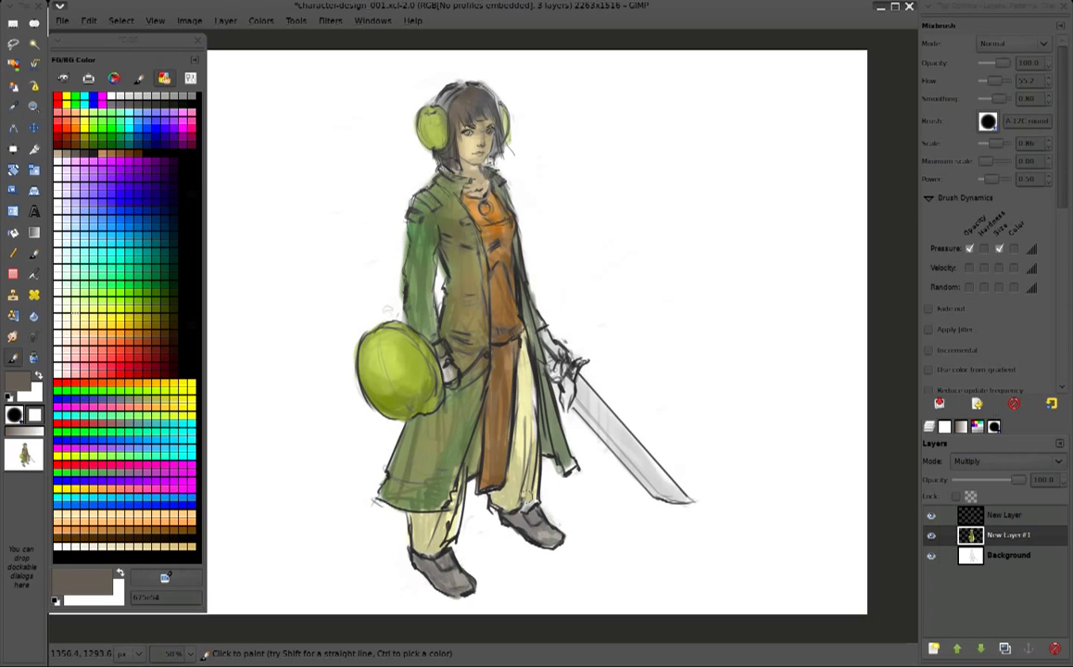
drag(577, 404, 630, 452)
drag(553, 380, 615, 455)
drag(565, 413, 691, 499)
Darken the sword hand, sleeve edge and coat near the shield, then add a layer
drag(554, 352, 560, 378)
drag(505, 341, 486, 291)
drag(397, 299, 406, 343)
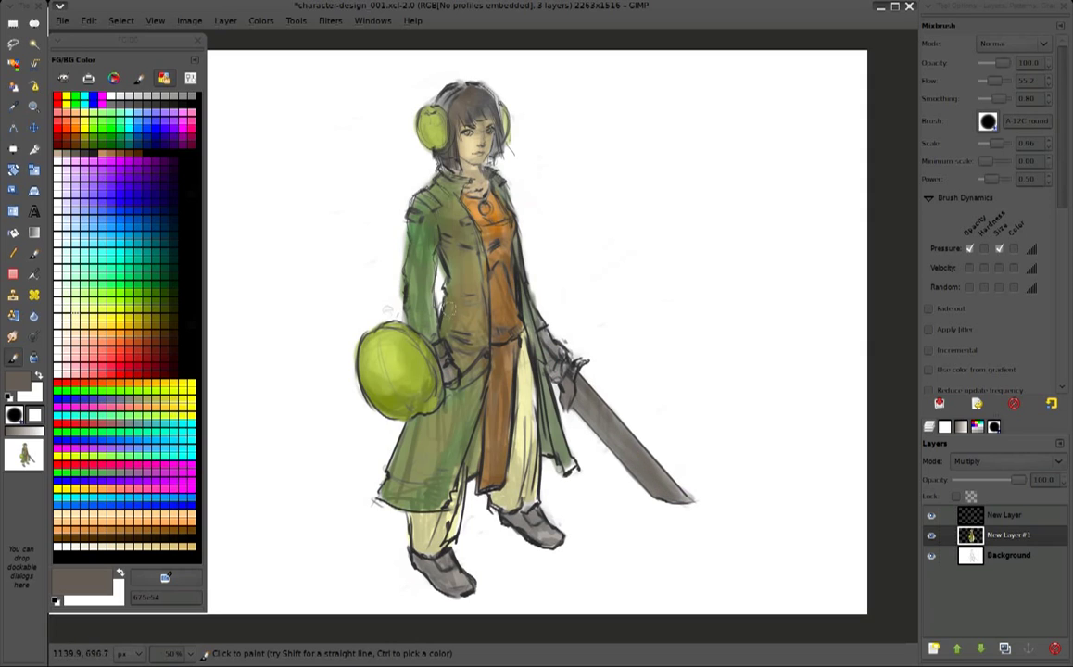
click(934, 649)
Create New Layer#2 and paint dark strokes on the coat's left side and undershirt
click(599, 431)
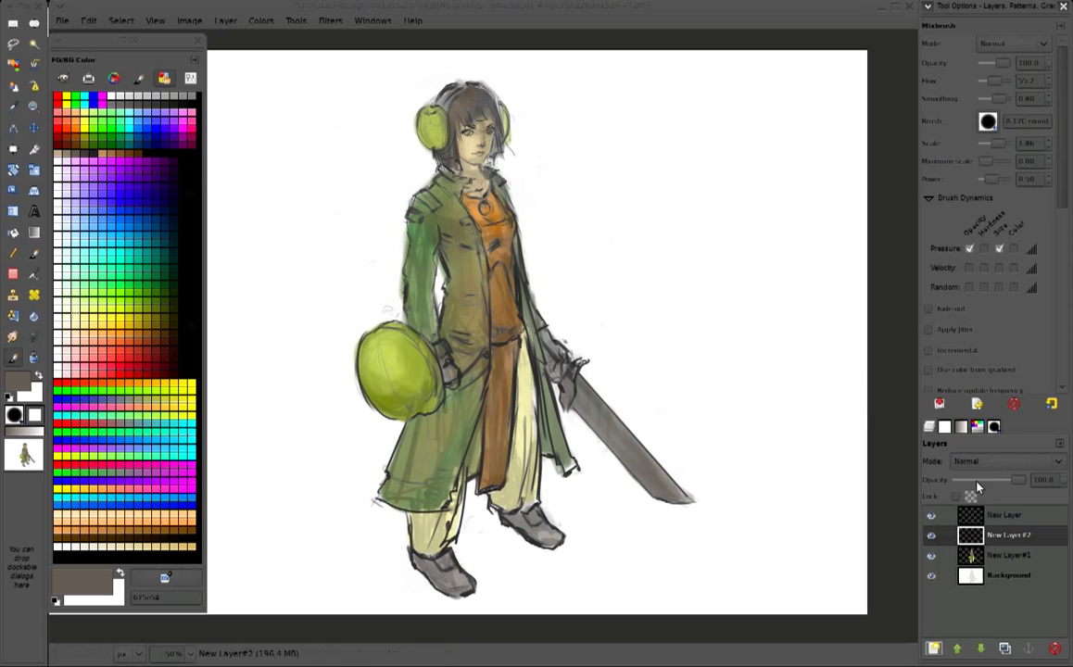
drag(412, 227, 407, 343)
drag(435, 260, 427, 357)
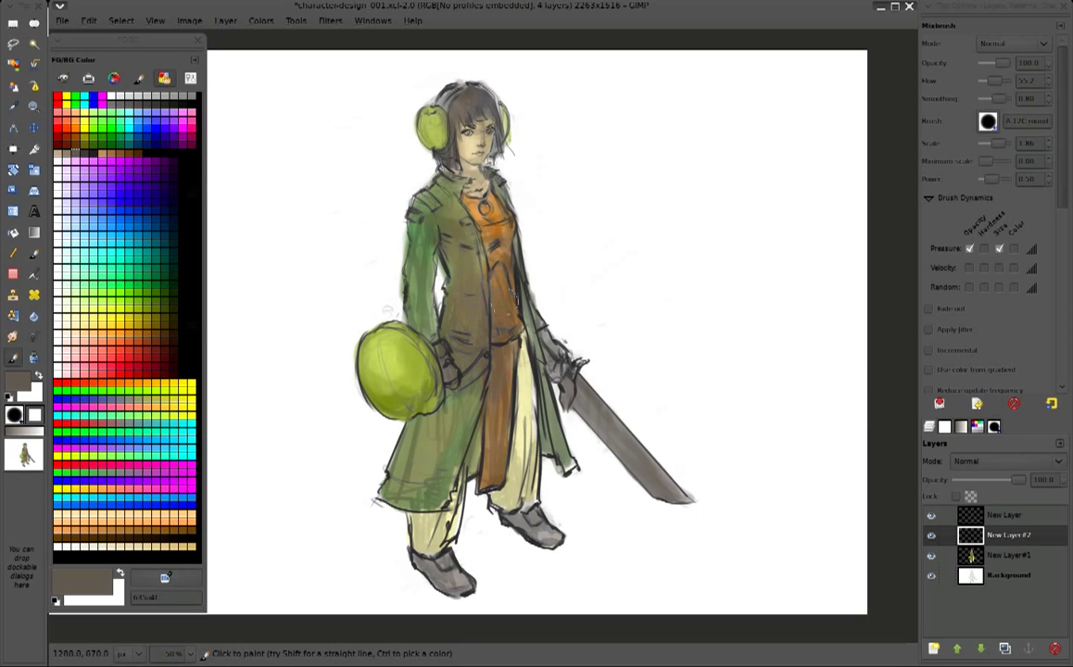
drag(478, 274, 482, 361)
Set New Layer#2 to Multiply, move it to the top, and lower opacity to 67.1
click(1006, 461)
click(973, 496)
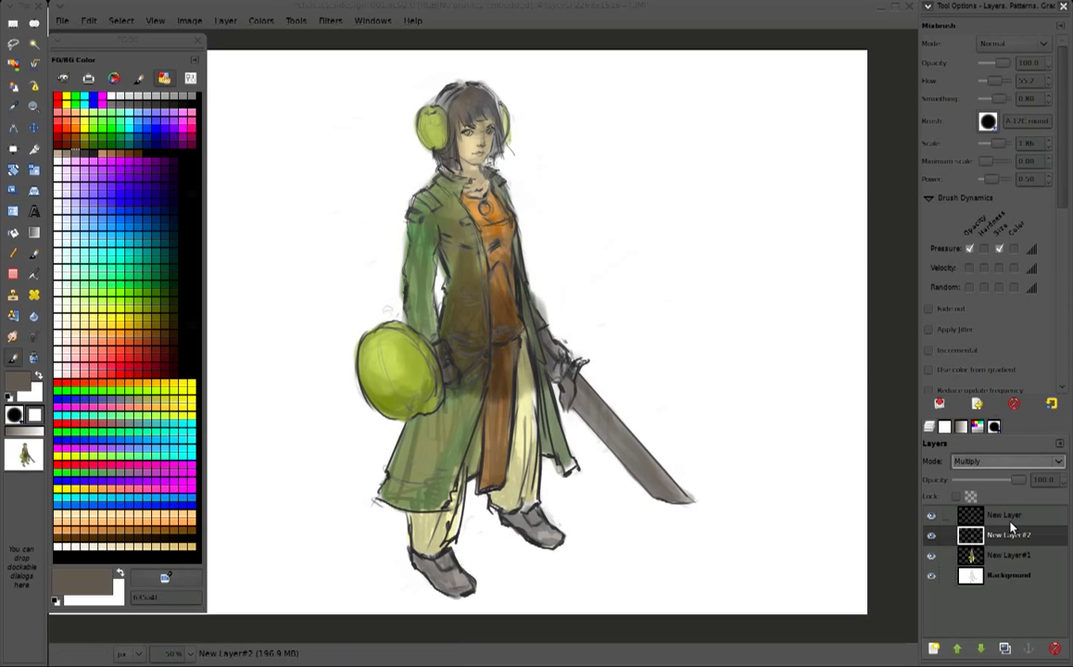
drag(1010, 531, 1008, 513)
drag(988, 64, 1050, 64)
drag(1020, 480, 998, 480)
mouse_move(399, 185)
mouse_down()
mouse_move(454, 259)
mouse_move(445, 176)
mouse_move(408, 206)
mouse_up()
Darken the left shoulder and outline the sleeve, shield edge, brown strip and trousers
mouse_move(384, 167)
mouse_down()
mouse_move(424, 194)
mouse_move(375, 273)
mouse_up()
drag(399, 232, 361, 343)
drag(376, 296, 371, 380)
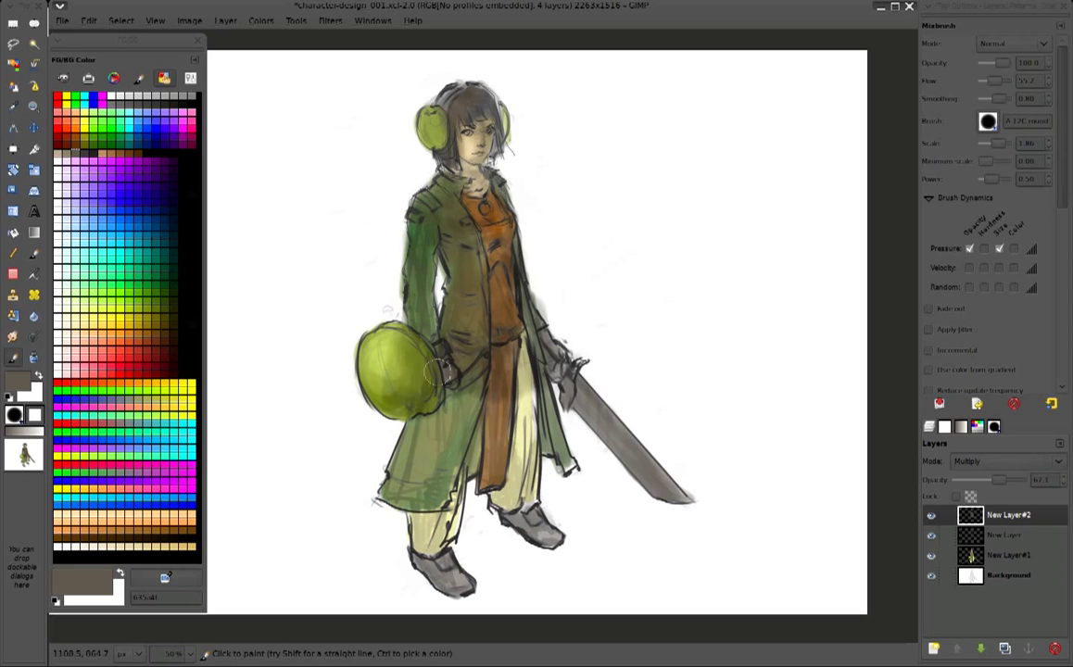
drag(408, 326, 359, 385)
drag(505, 319, 515, 426)
drag(515, 380, 524, 460)
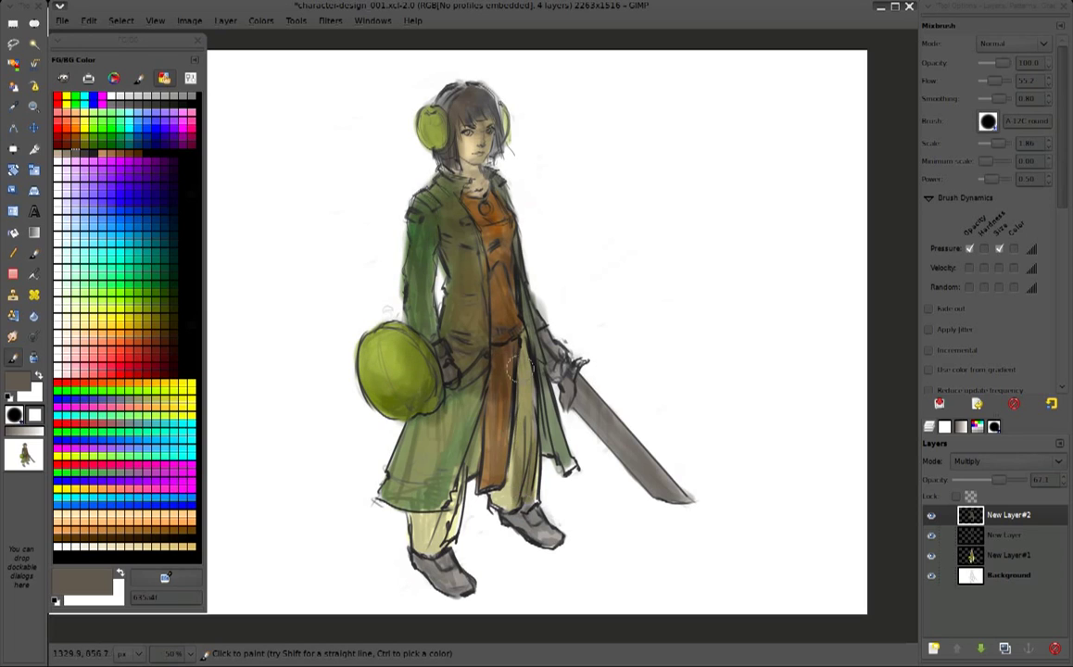
Shade the coat front beside the shield, the lower coat, trousers and sword-hand side
drag(463, 324, 443, 464)
mouse_move(422, 343)
mouse_down()
mouse_move(398, 491)
mouse_move(375, 492)
mouse_up()
drag(390, 408, 407, 505)
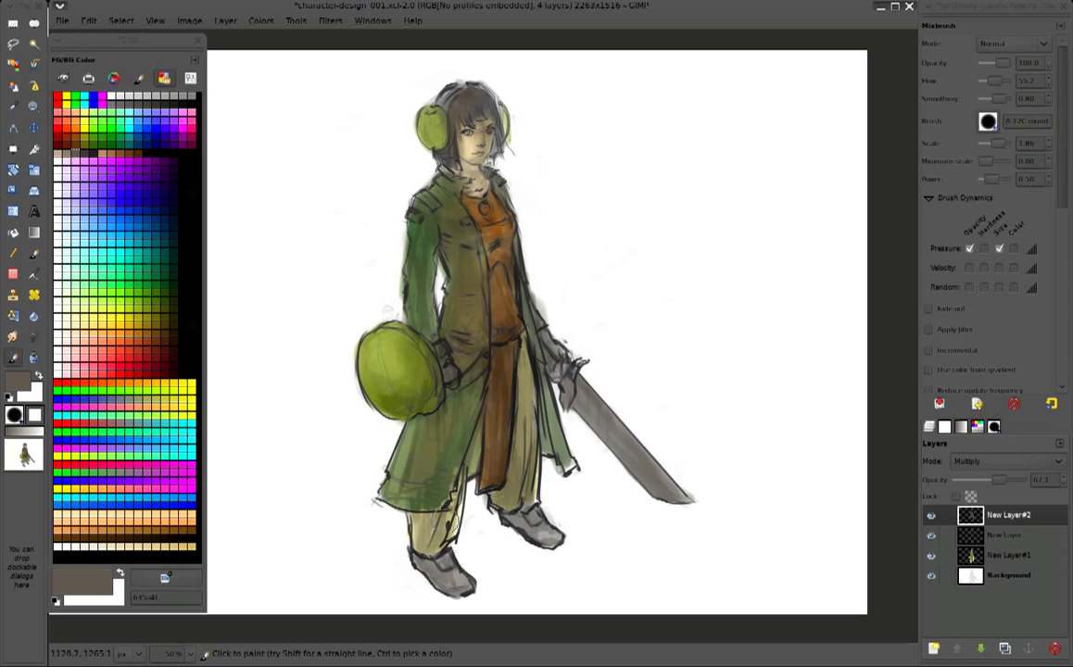
drag(394, 458, 422, 542)
drag(468, 456, 498, 492)
drag(487, 302, 587, 443)
Shade the hair, collar area, chest and the shield's left edge
mouse_move(468, 157)
mouse_down()
mouse_move(431, 208)
mouse_move(435, 176)
mouse_up()
mouse_move(445, 93)
mouse_down()
mouse_move(435, 157)
mouse_move(450, 139)
mouse_move(474, 199)
mouse_move(421, 297)
mouse_up()
mouse_move(436, 232)
mouse_down()
mouse_move(445, 276)
mouse_move(459, 260)
mouse_move(468, 283)
mouse_move(489, 385)
mouse_up()
drag(440, 109, 425, 156)
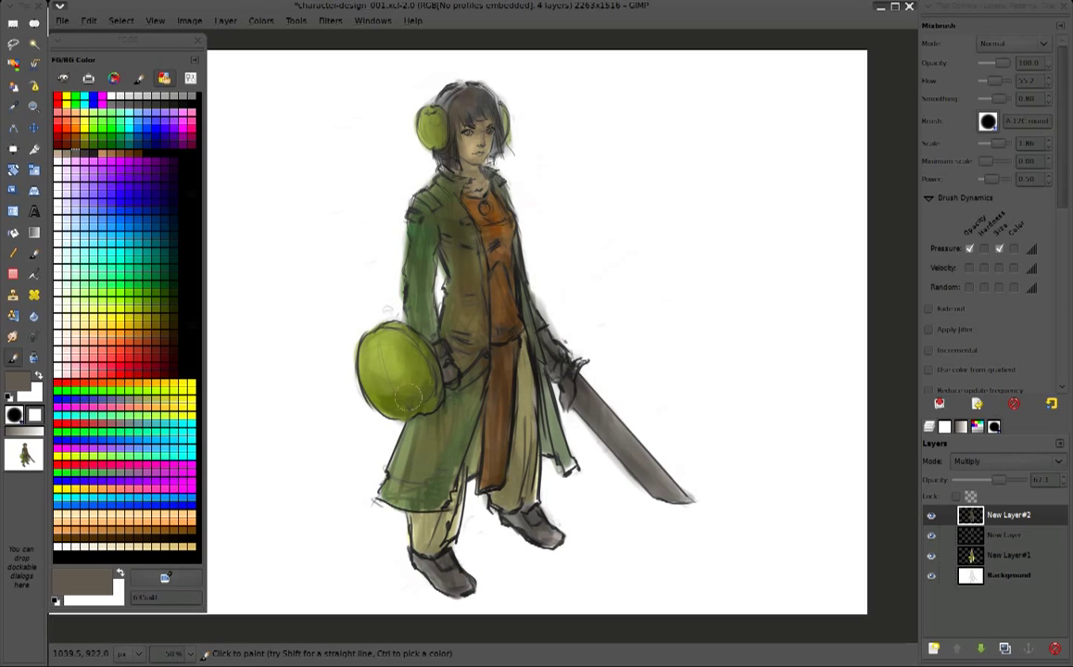
drag(366, 310, 376, 366)
Darken the coat's left side and the lower coat around the shield
drag(419, 265, 422, 366)
mouse_move(405, 219)
mouse_down()
mouse_move(399, 399)
mouse_move(436, 445)
mouse_up()
drag(366, 389, 398, 461)
drag(413, 408, 399, 480)
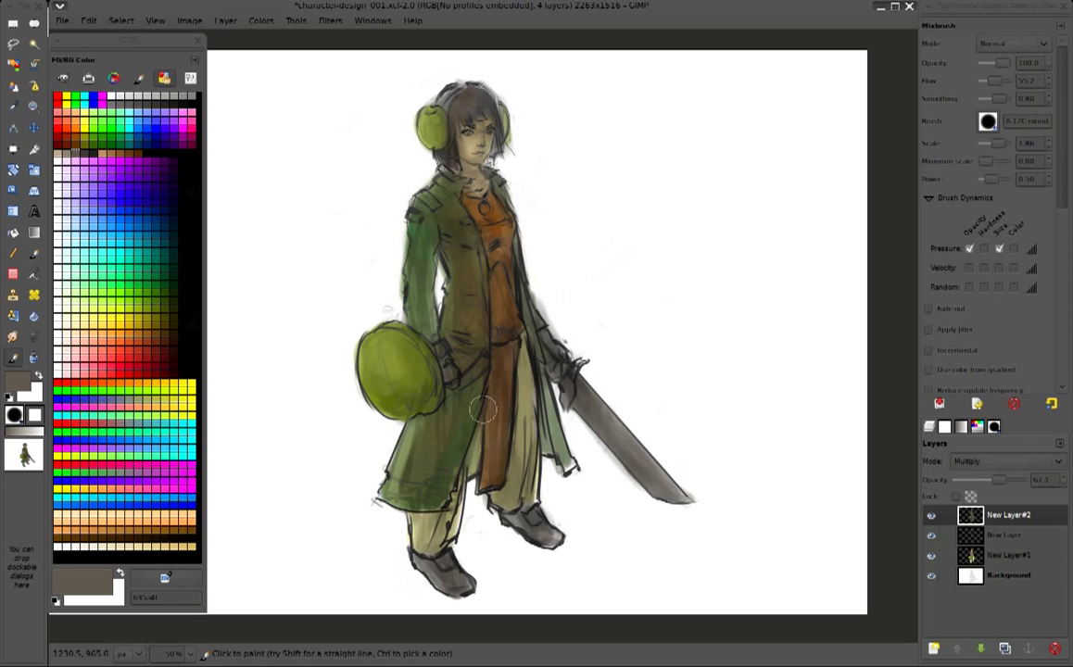
drag(441, 359, 422, 449)
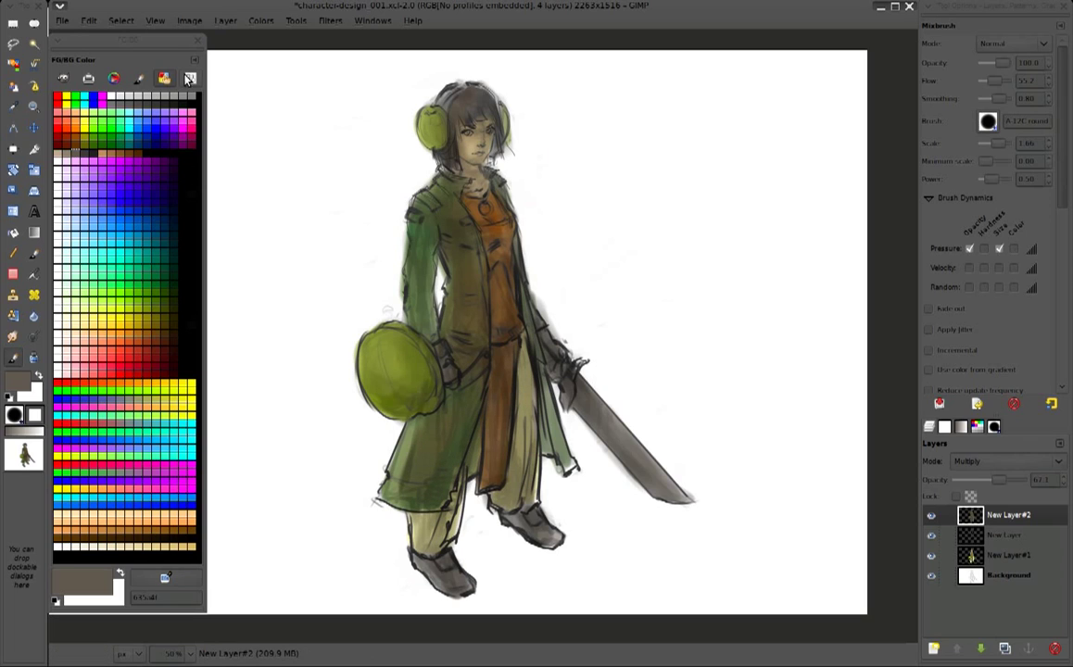
click(113, 78)
Deepen the left coat shoulder in darker brown and add New Layer#3
click(89, 318)
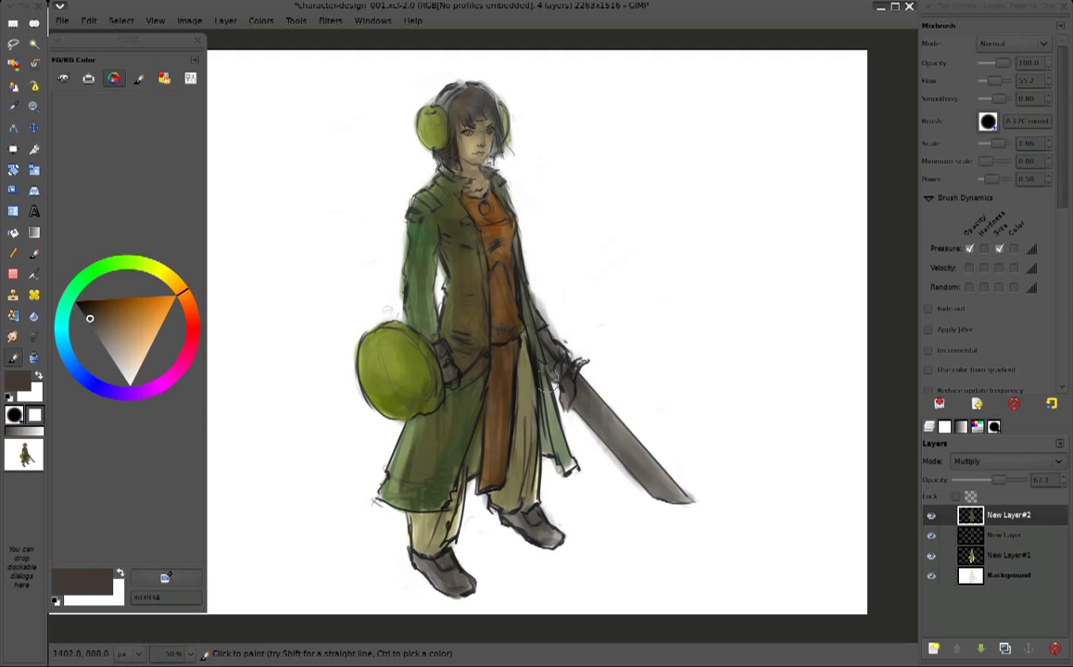
drag(444, 198, 408, 183)
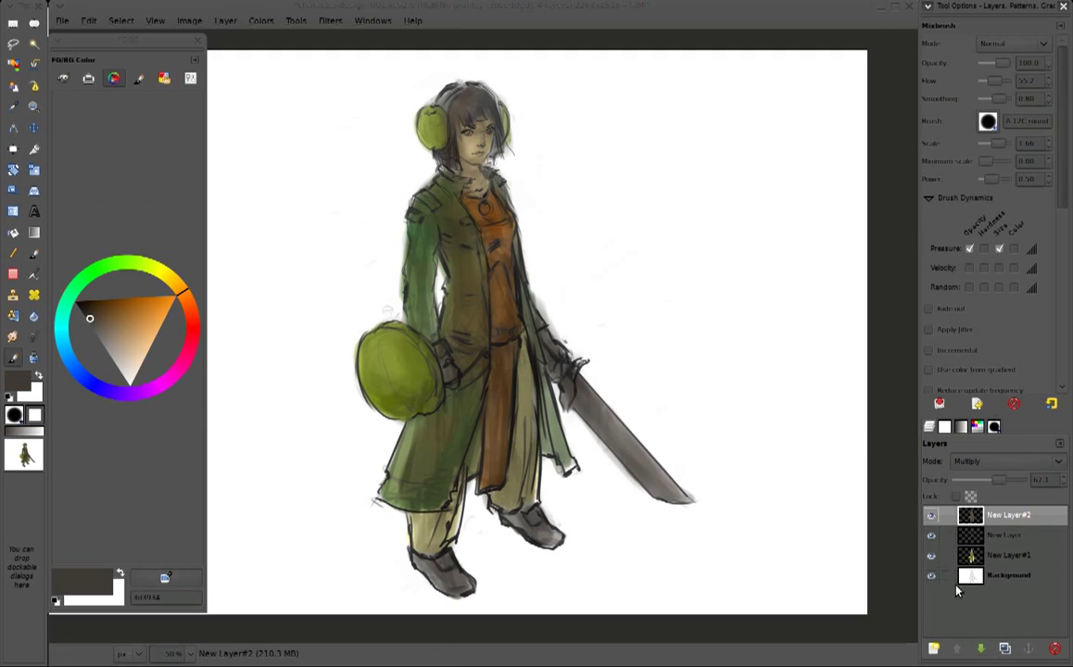
key(shift+ctrl+n)
click(607, 426)
Shrink the brush, dock the colour chooser on the right, and paint light green on the shoulder
key([)
key([)
key([)
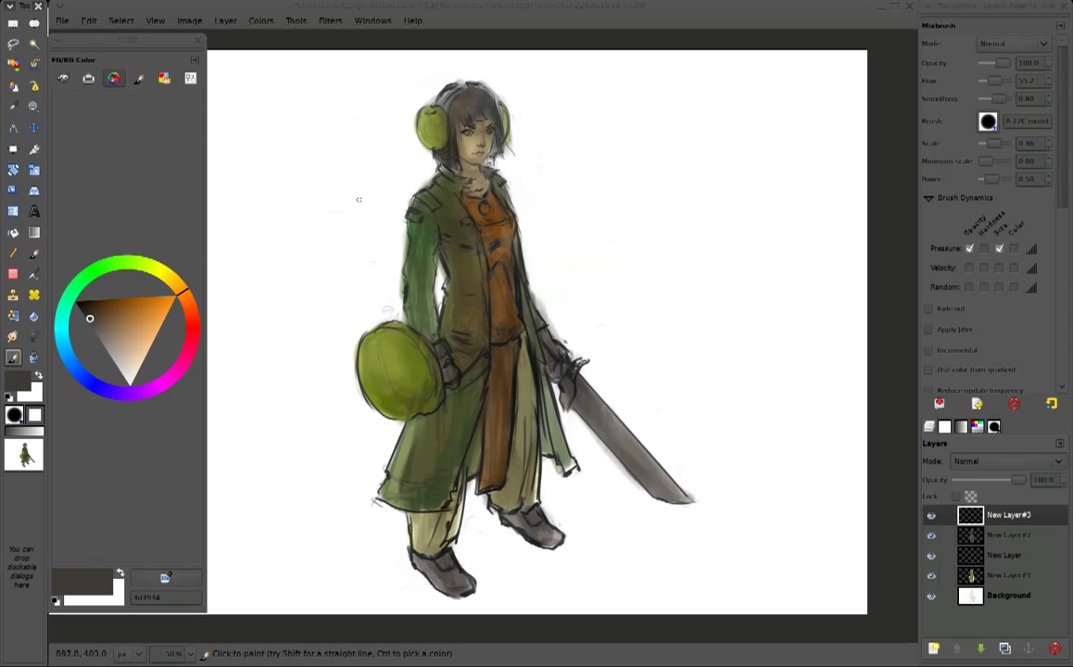
mouse_move(75, 60)
mouse_down()
mouse_move(181, 33)
mouse_move(181, 312)
mouse_move(892, 158)
mouse_move(936, 33)
mouse_up()
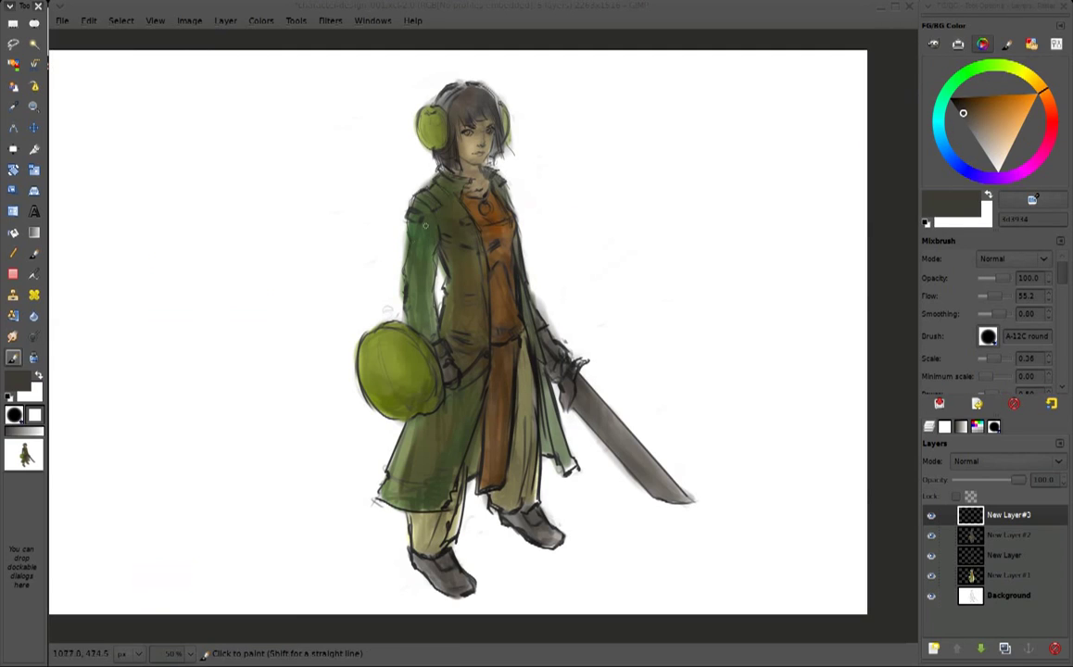
click(977, 65)
click(998, 131)
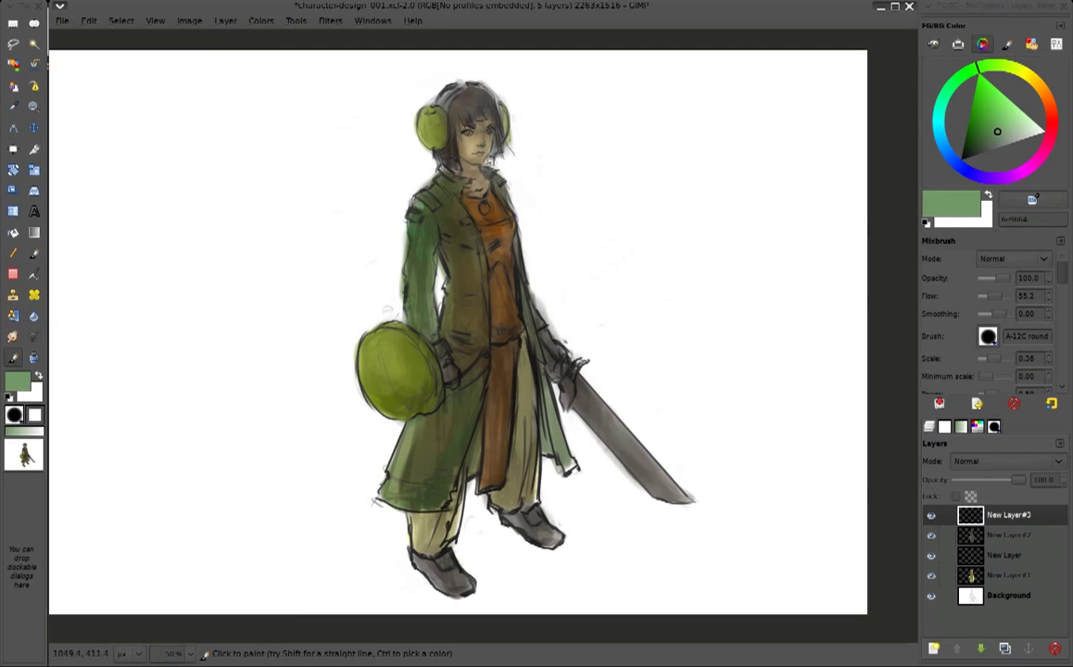
drag(419, 217, 445, 198)
Paint yellow-green highlights on the left shoulder and collar with the A-15 Speed brush
scroll(387, 312, up, 2)
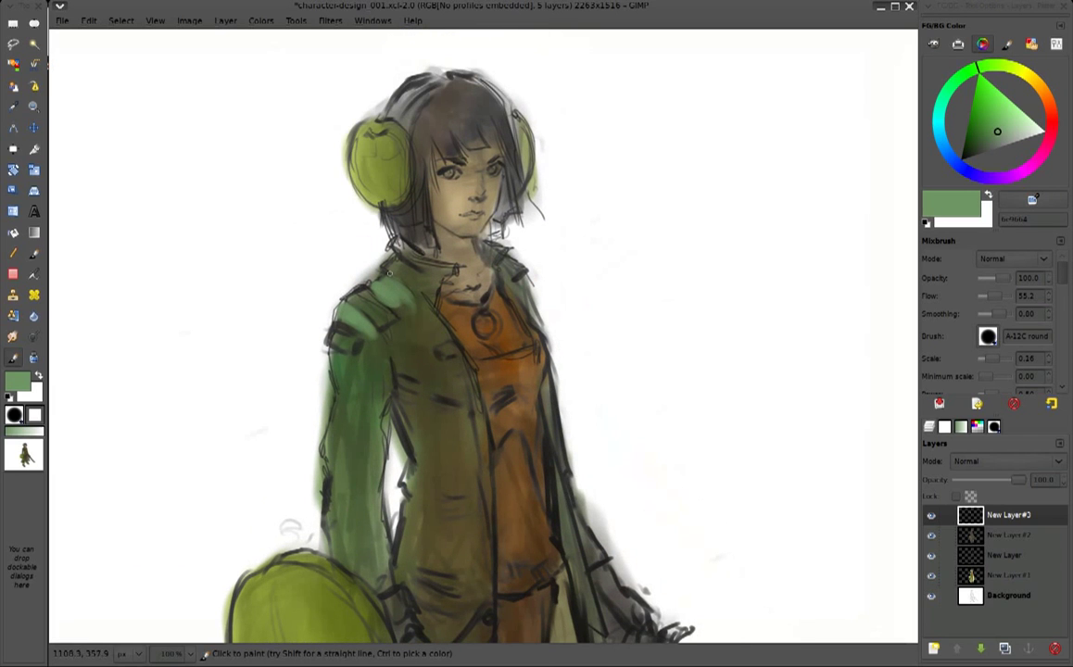
click(1002, 67)
mouse_move(375, 304)
mouse_down()
mouse_move(412, 280)
mouse_move(390, 266)
mouse_move(386, 224)
mouse_move(392, 235)
mouse_up()
right_click(834, 402)
click(880, 419)
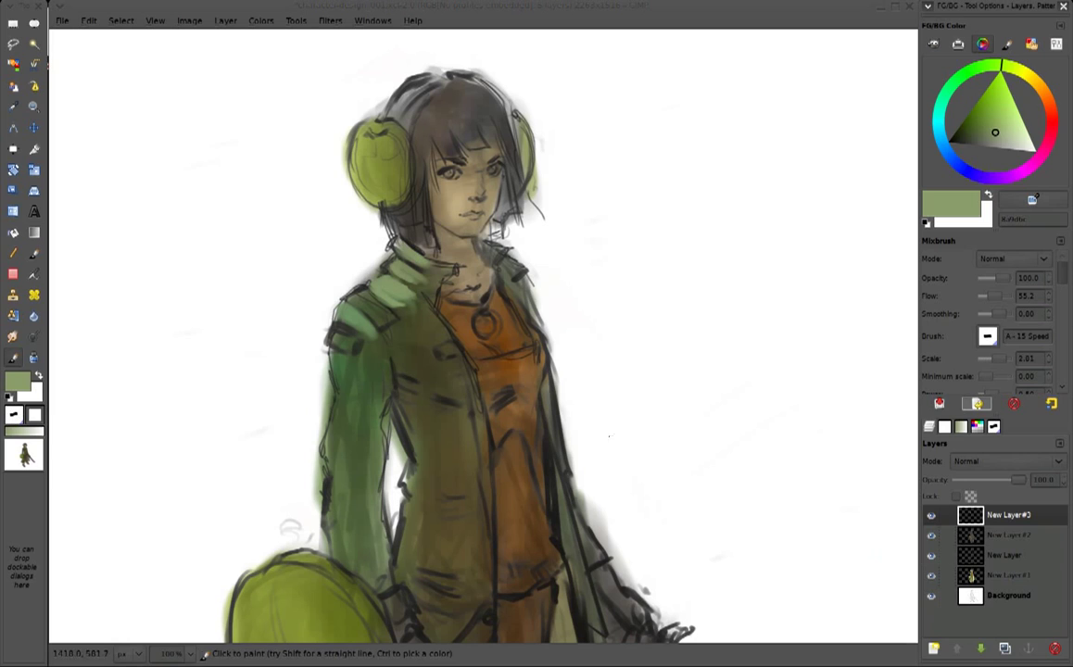
drag(375, 254, 405, 235)
mouse_move(376, 300)
mouse_down()
mouse_move(356, 315)
mouse_move(354, 289)
mouse_move(375, 299)
mouse_move(367, 278)
mouse_move(389, 304)
mouse_move(393, 249)
mouse_move(339, 287)
mouse_up()
Darken the hair fringe above the eyes with near-black, then load a beige skin colour
ctrl+click(290, 152)
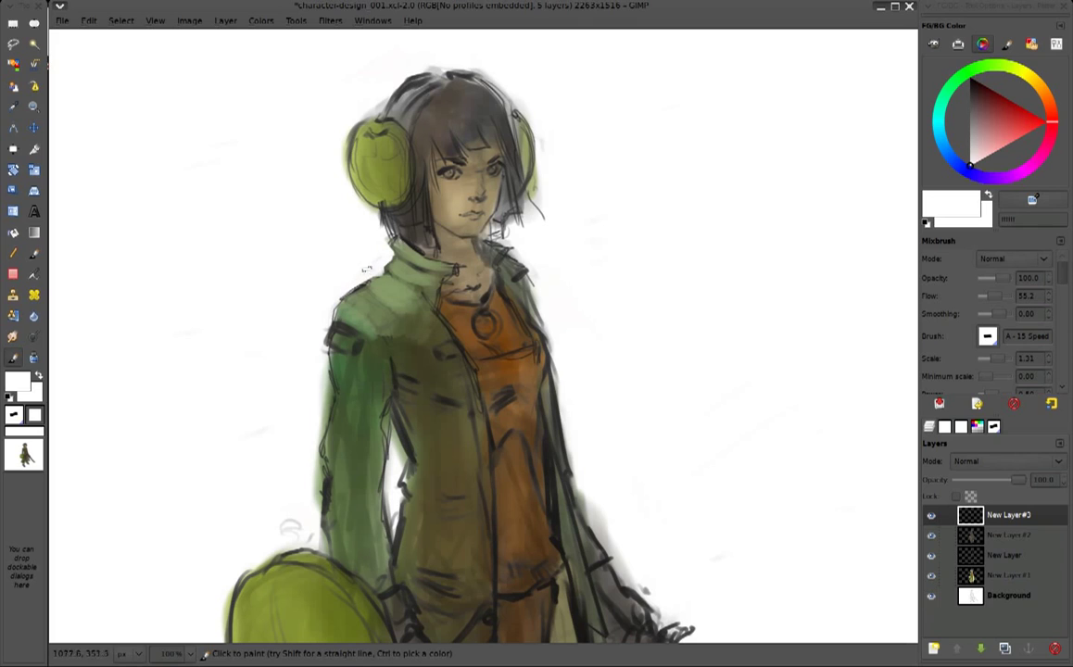
ctrl+click(419, 211)
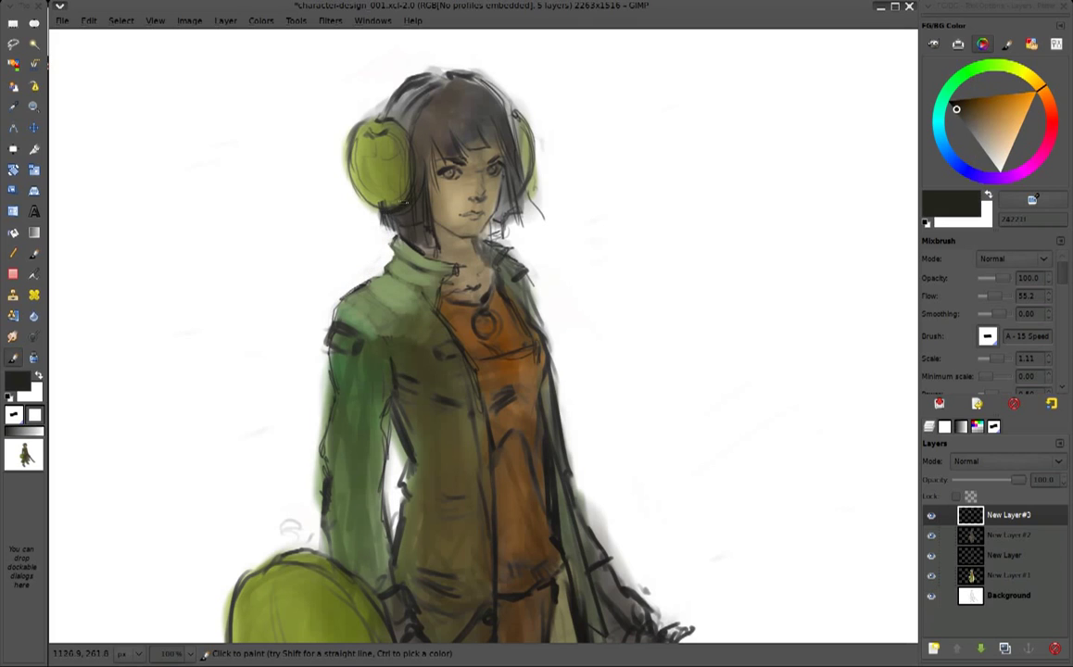
mouse_move(417, 116)
mouse_down()
mouse_move(436, 176)
mouse_move(443, 139)
mouse_move(460, 139)
mouse_move(431, 135)
mouse_move(445, 125)
mouse_move(473, 150)
mouse_up()
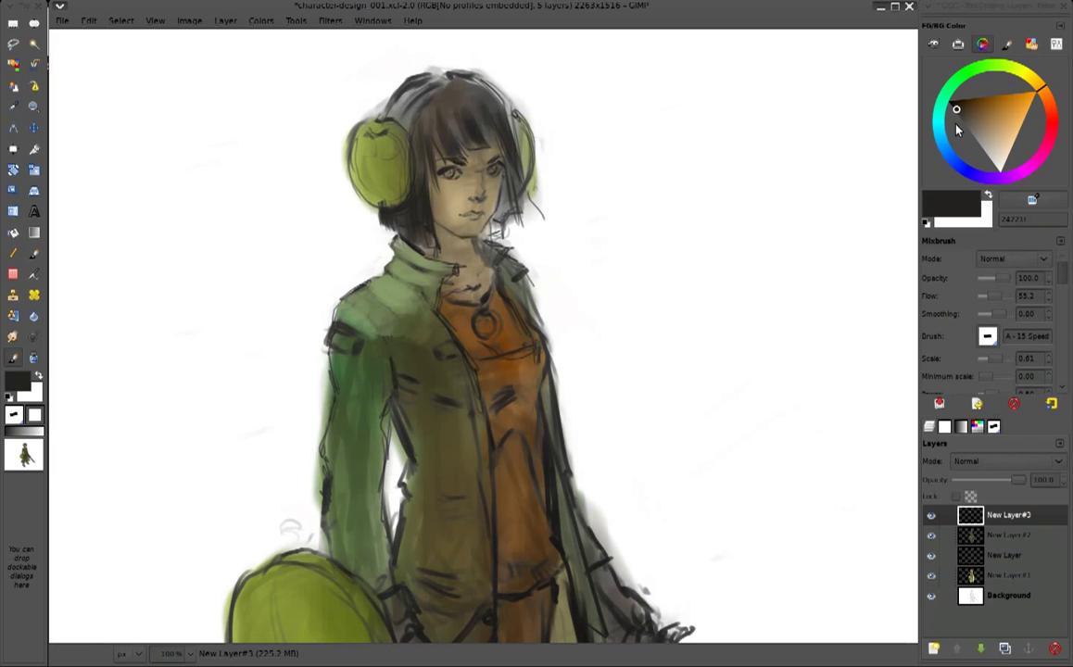
click(1006, 143)
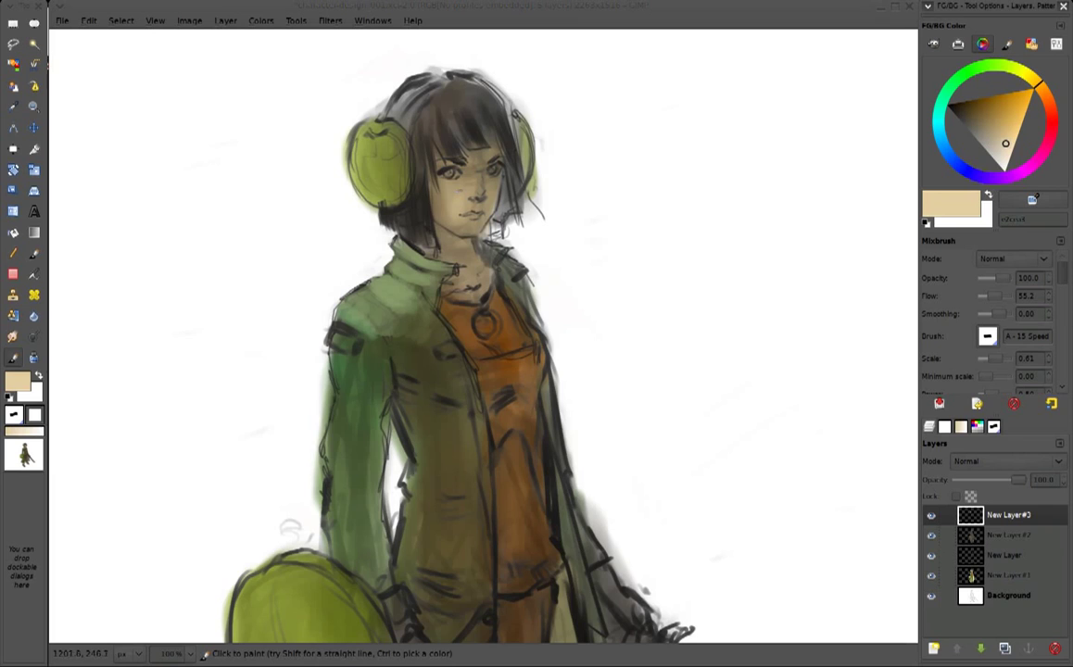
Mix salmon-orange and pale beige, then sample tan-brown and light beige skin tones from the face
scroll(466, 193, up, 2)
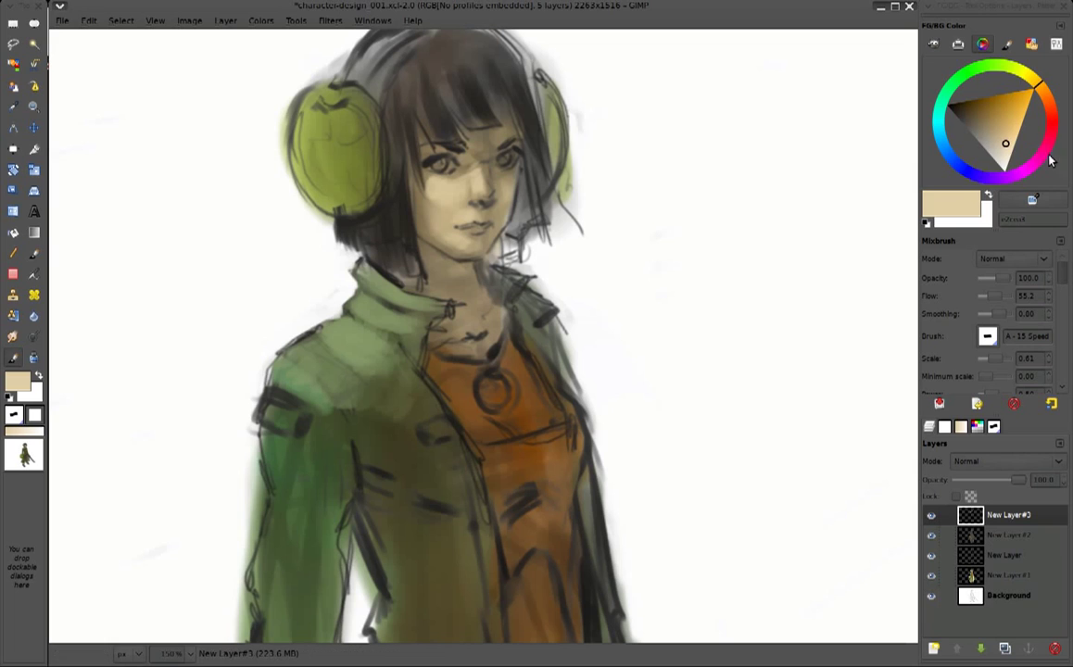
drag(1038, 83, 1050, 104)
click(989, 126)
click(1007, 123)
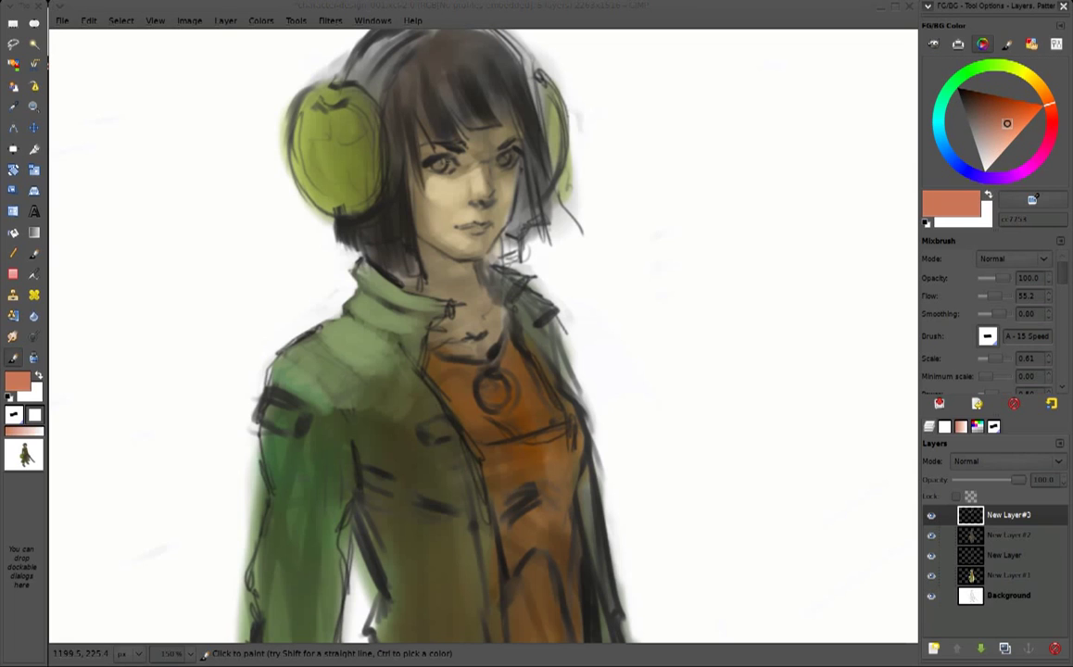
ctrl+click(514, 190)
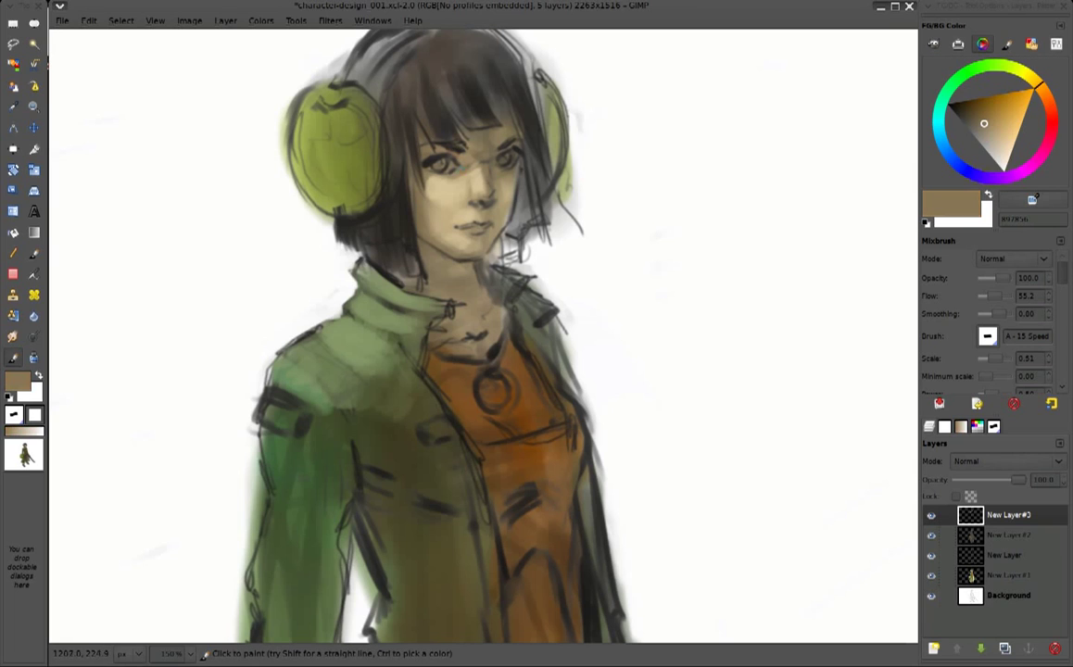
key(minus)
key(minus)
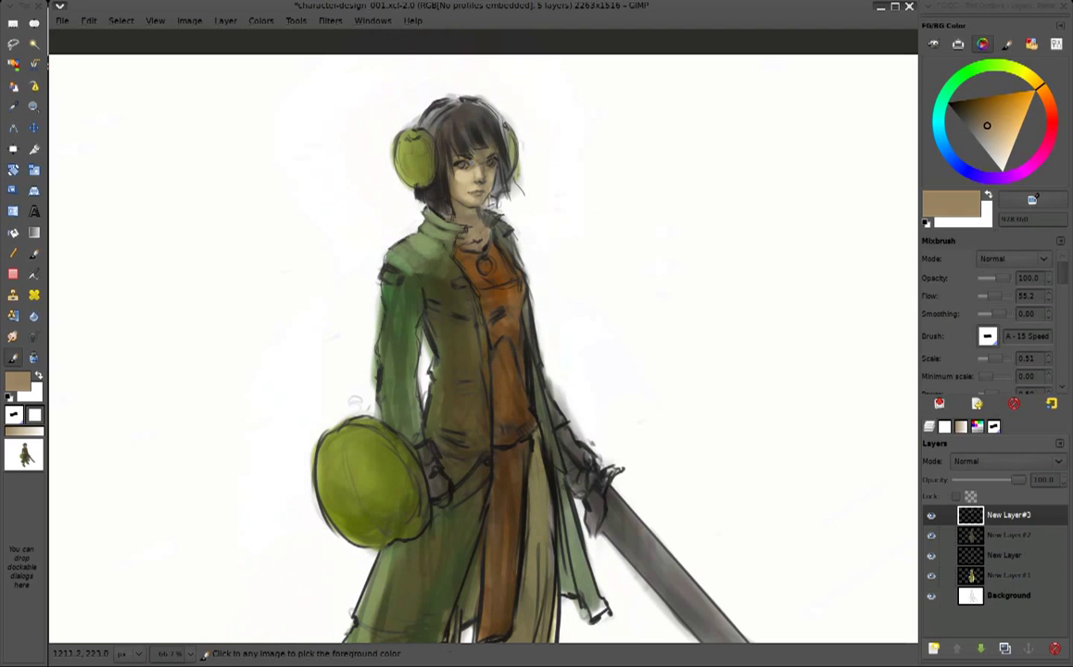
click(1002, 141)
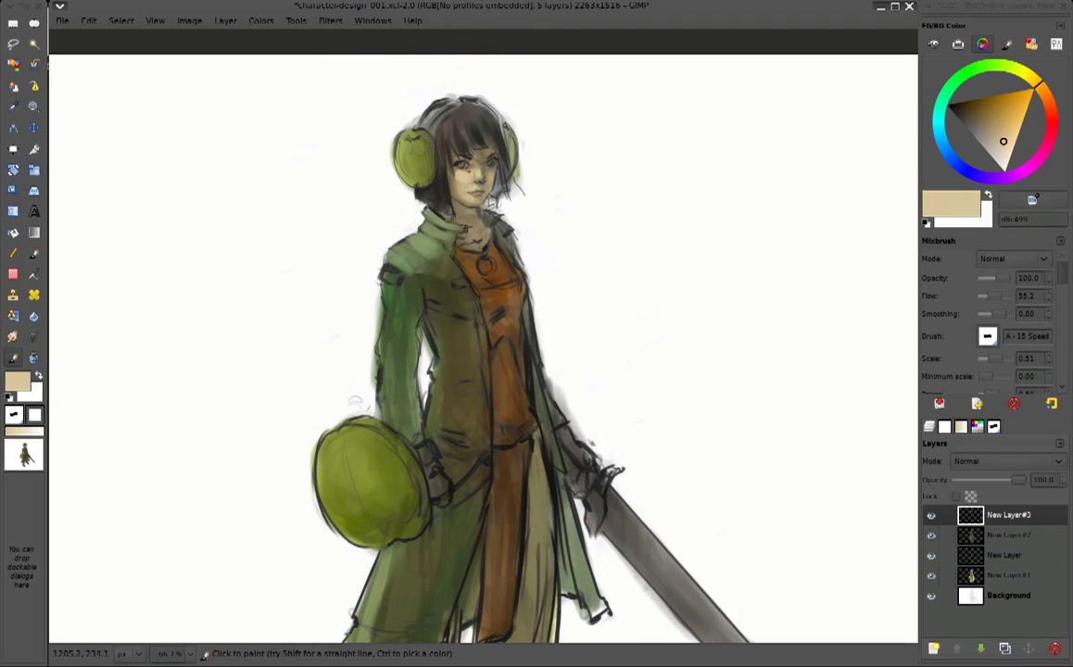
ctrl+click(516, 146)
ctrl+click(507, 163)
ctrl+click(502, 159)
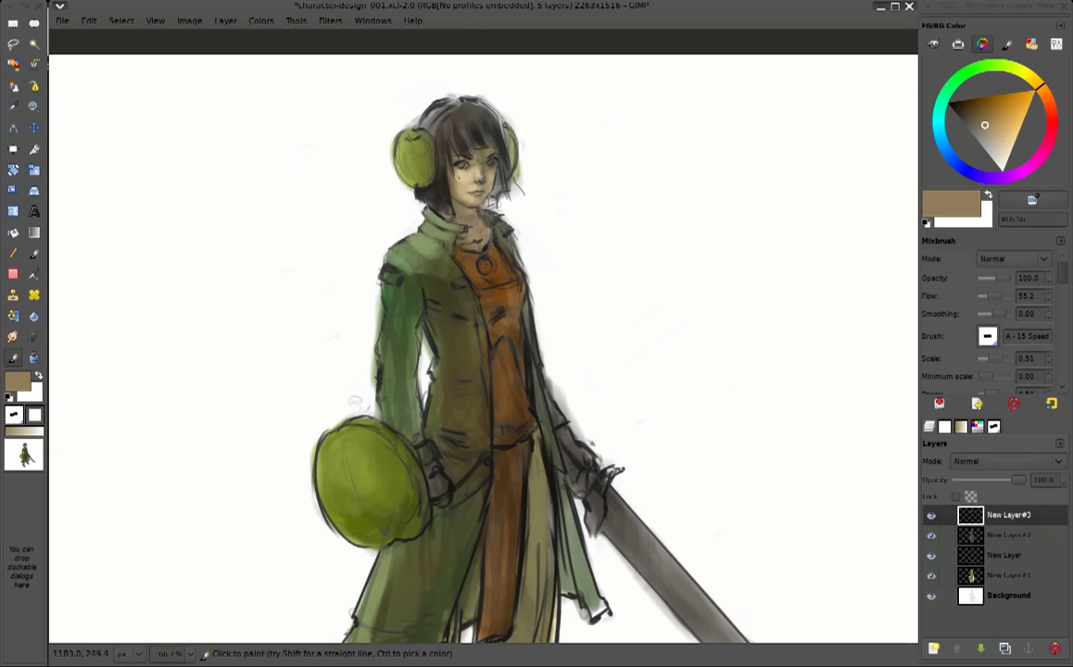
ctrl+click(461, 172)
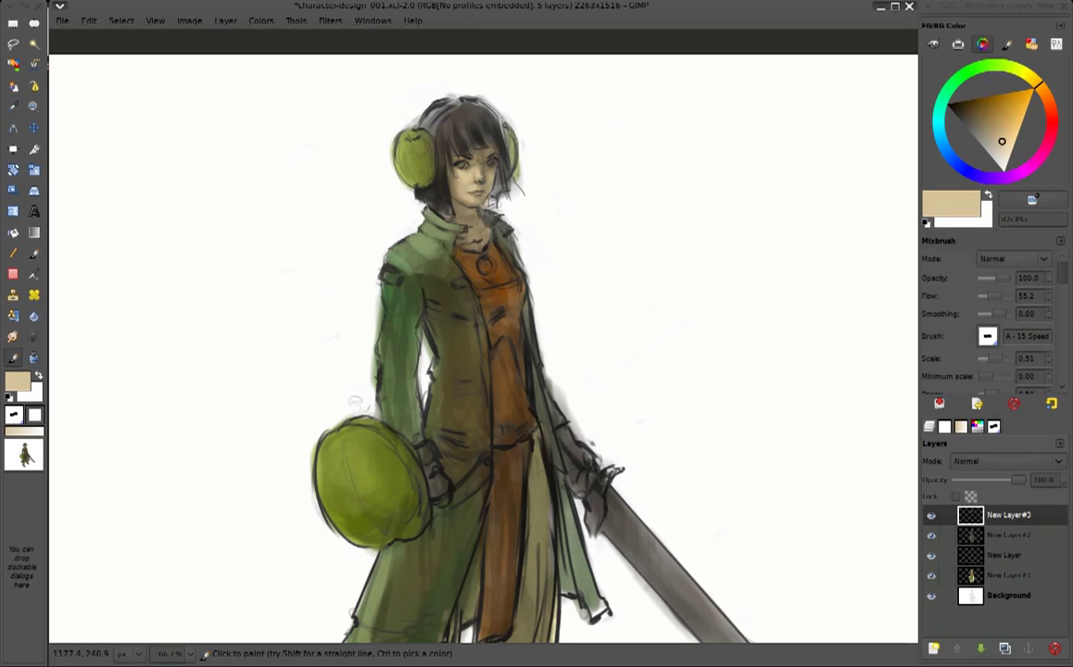
Mirror the view, zoom in on the face, and sample tan, beige and grey tones
key(m)
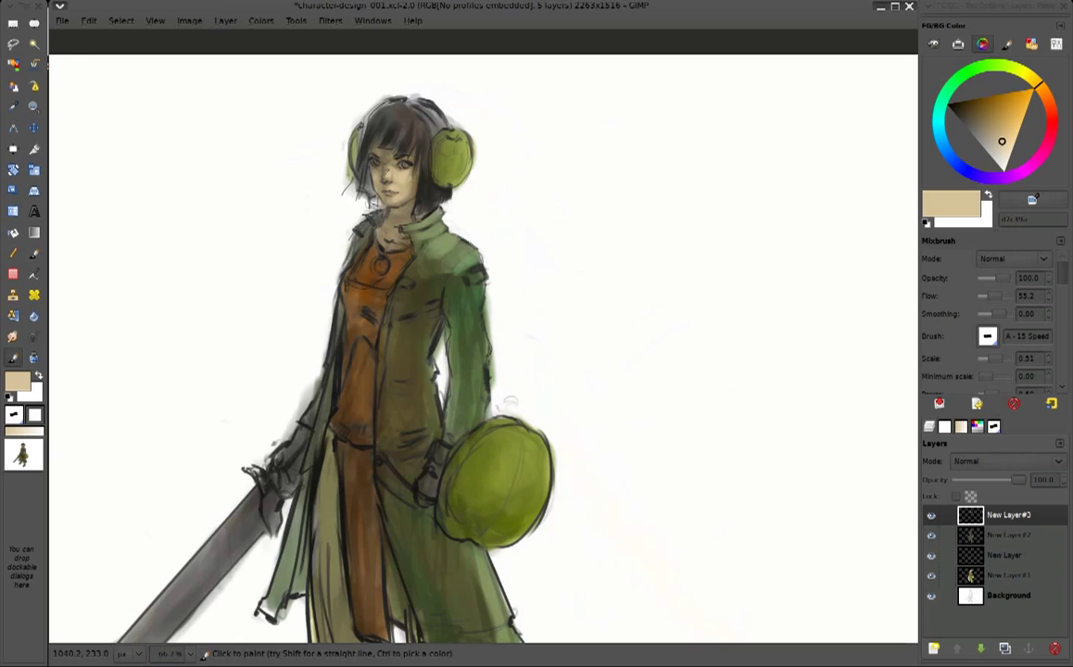
key(1)
key(plus)
ctrl+click(331, 194)
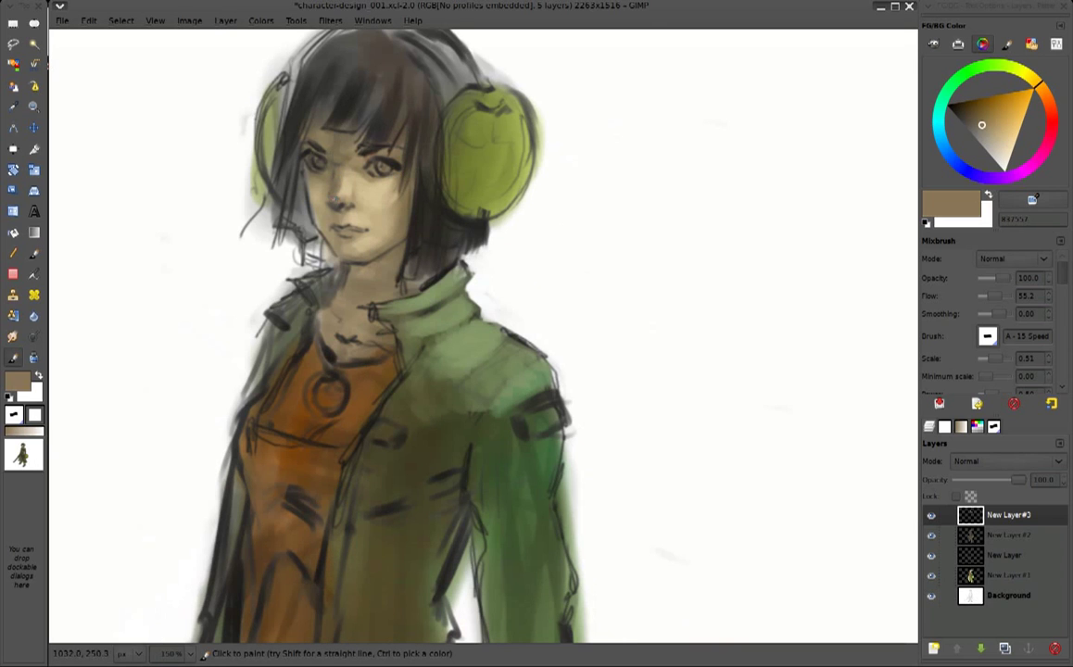
ctrl+click(338, 195)
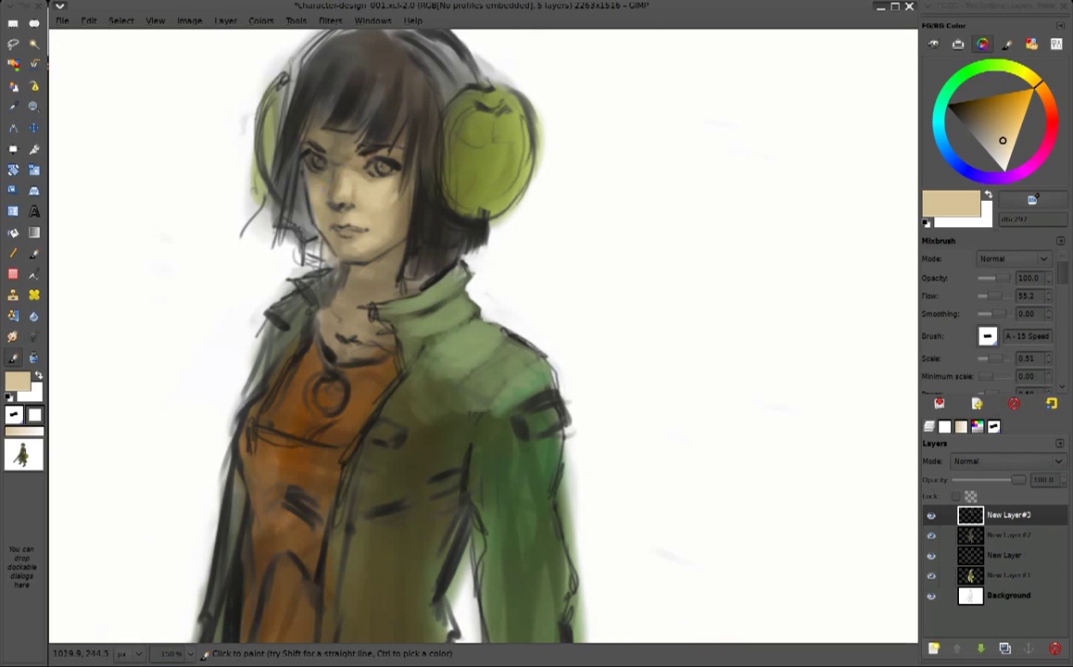
ctrl+click(349, 168)
ctrl+click(447, 86)
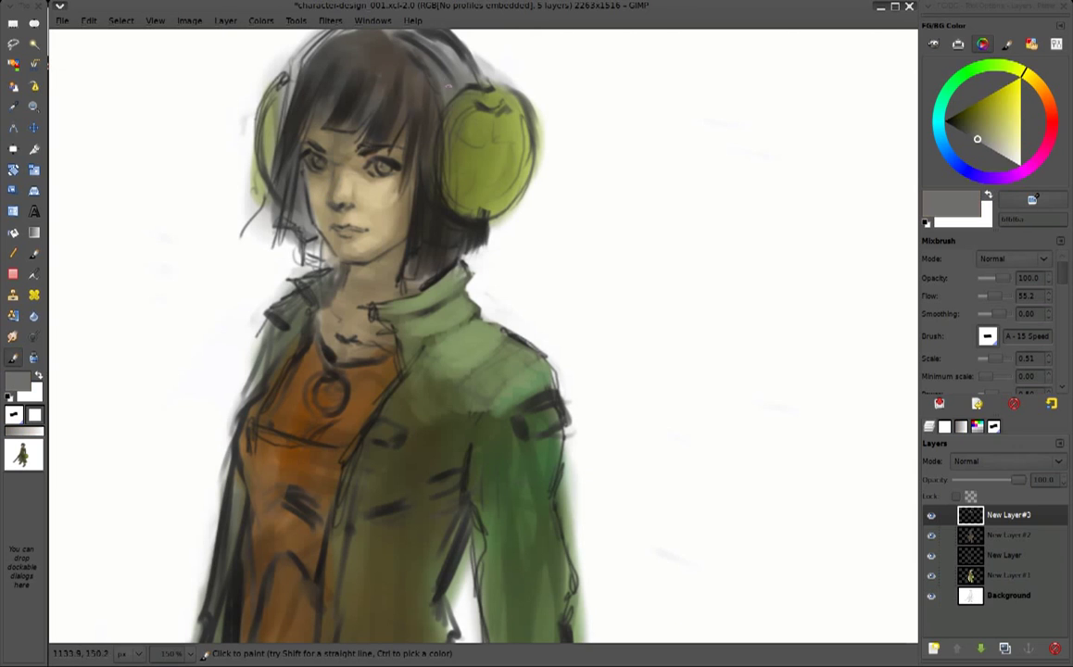
ctrl+click(654, 51)
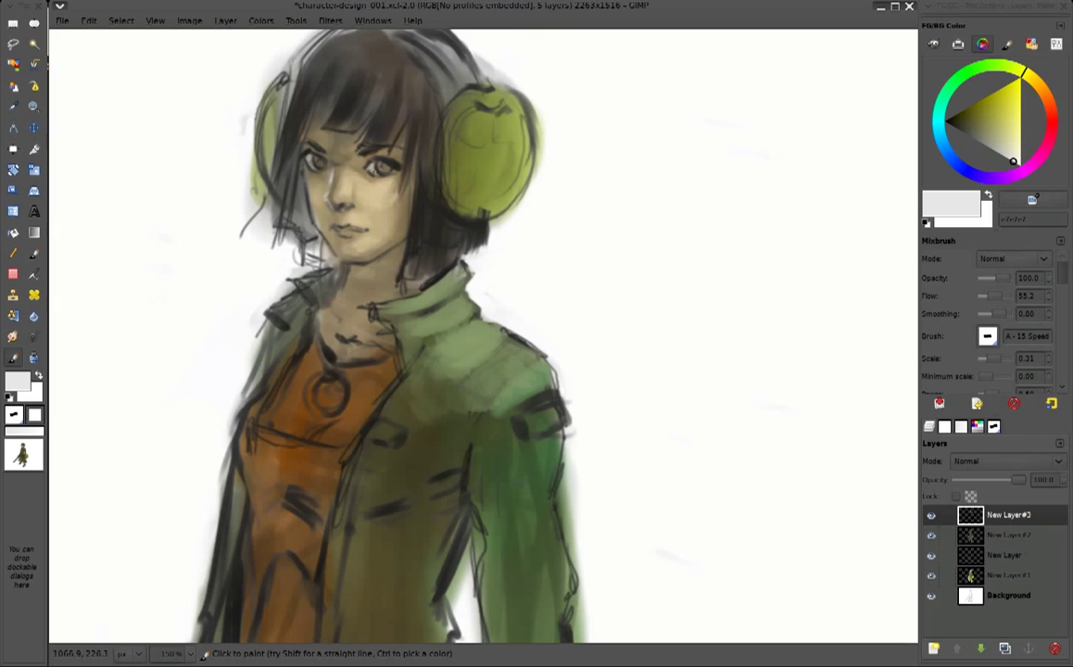
Paint near-black brown shadows into the hair's left side and around the fringe
ctrl+click(375, 141)
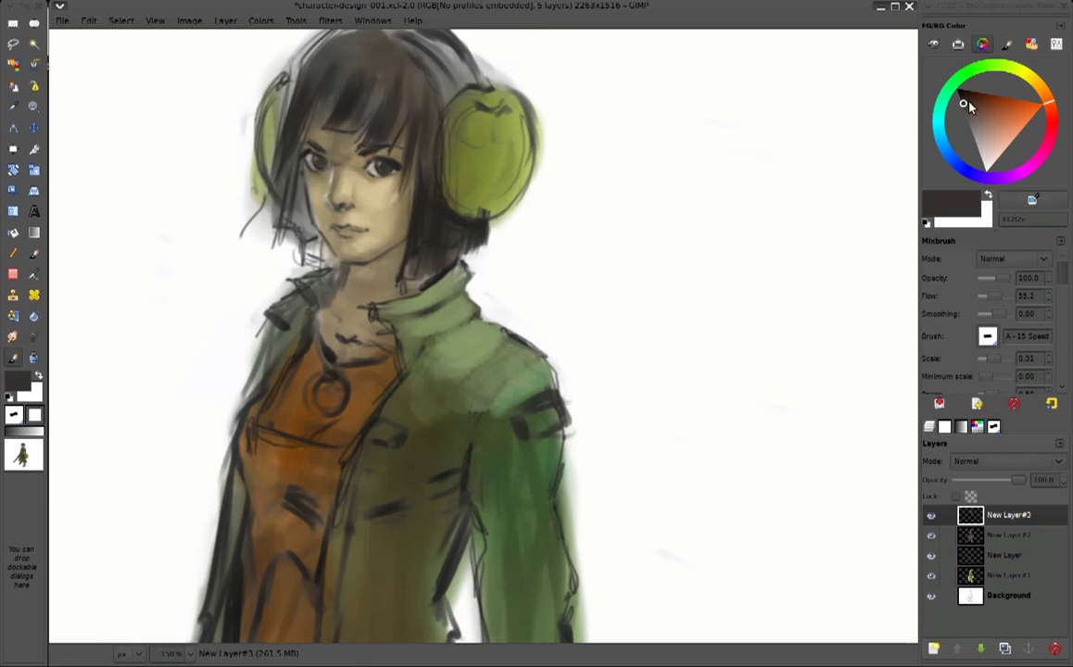
ctrl+click(319, 159)
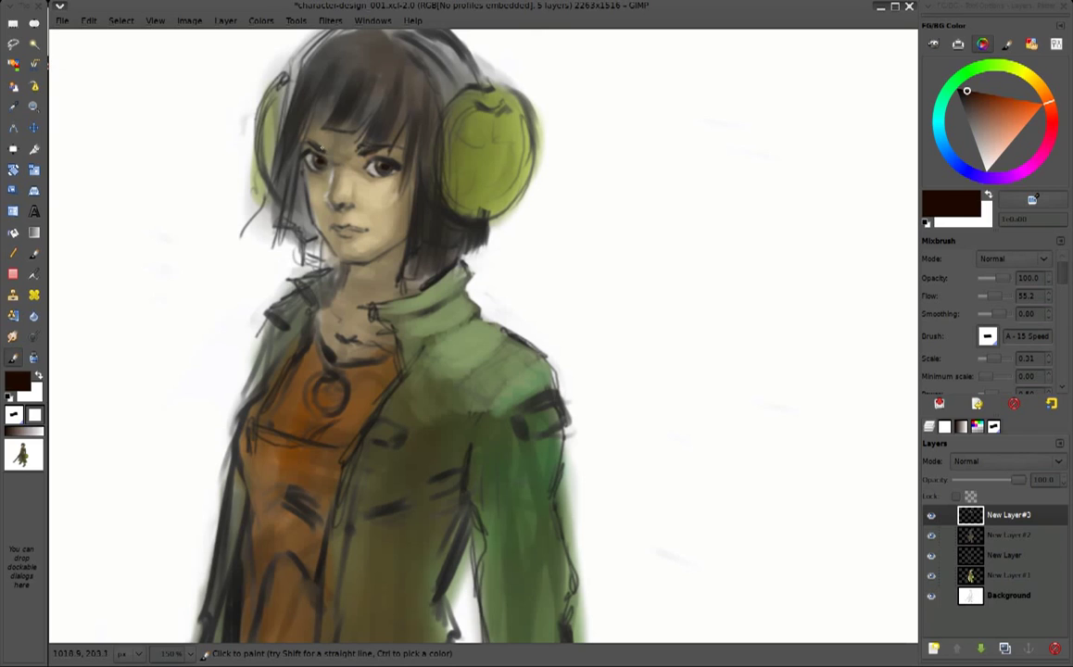
ctrl+click(331, 88)
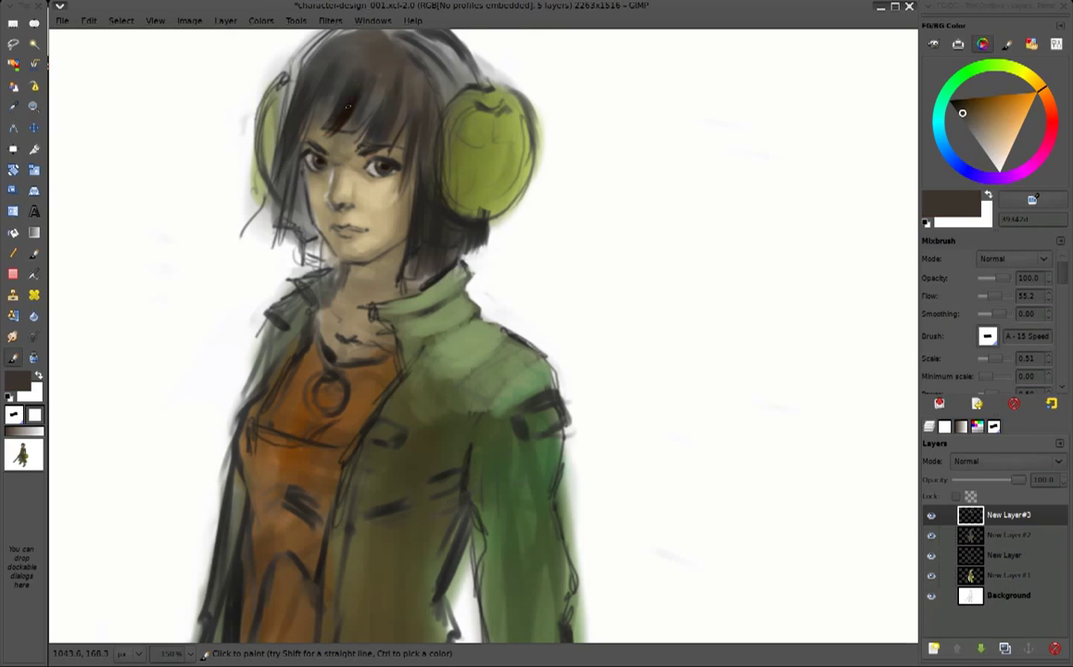
ctrl+click(326, 79)
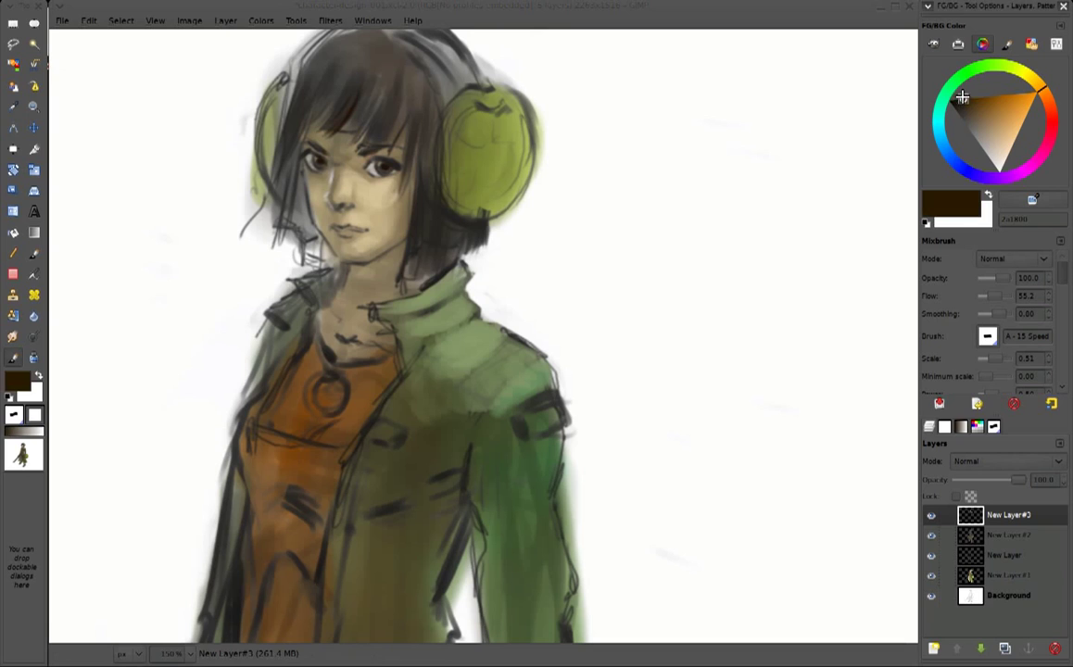
drag(301, 77, 267, 150)
drag(269, 100, 255, 162)
drag(371, 111, 422, 156)
Sample lighter skin tones and a brown from the face
ctrl+click(358, 190)
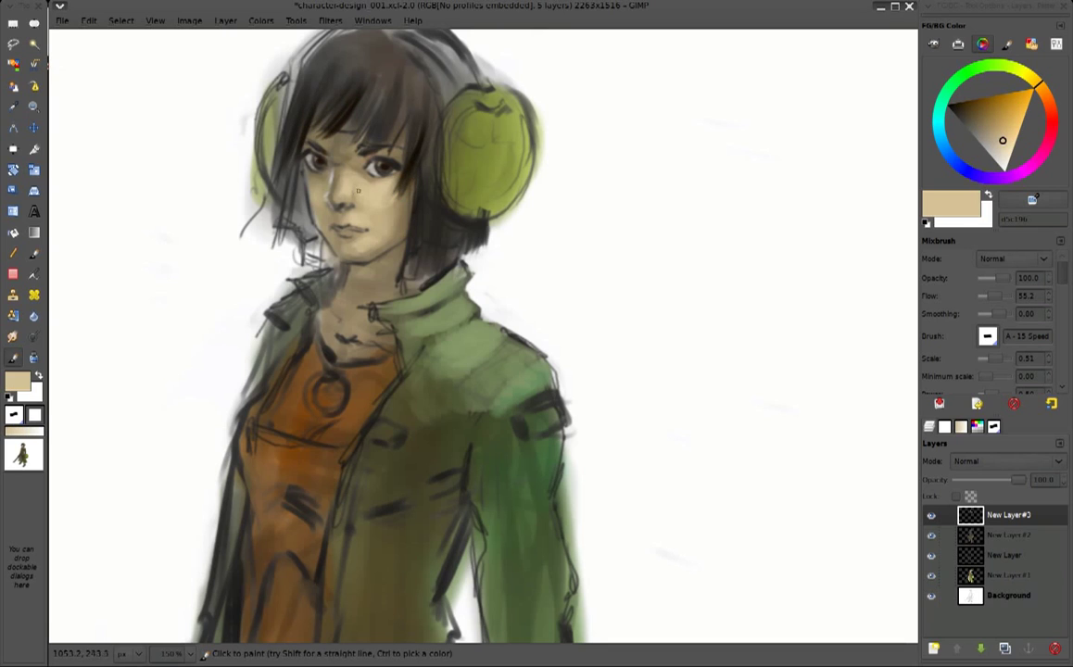
ctrl+click(522, 249)
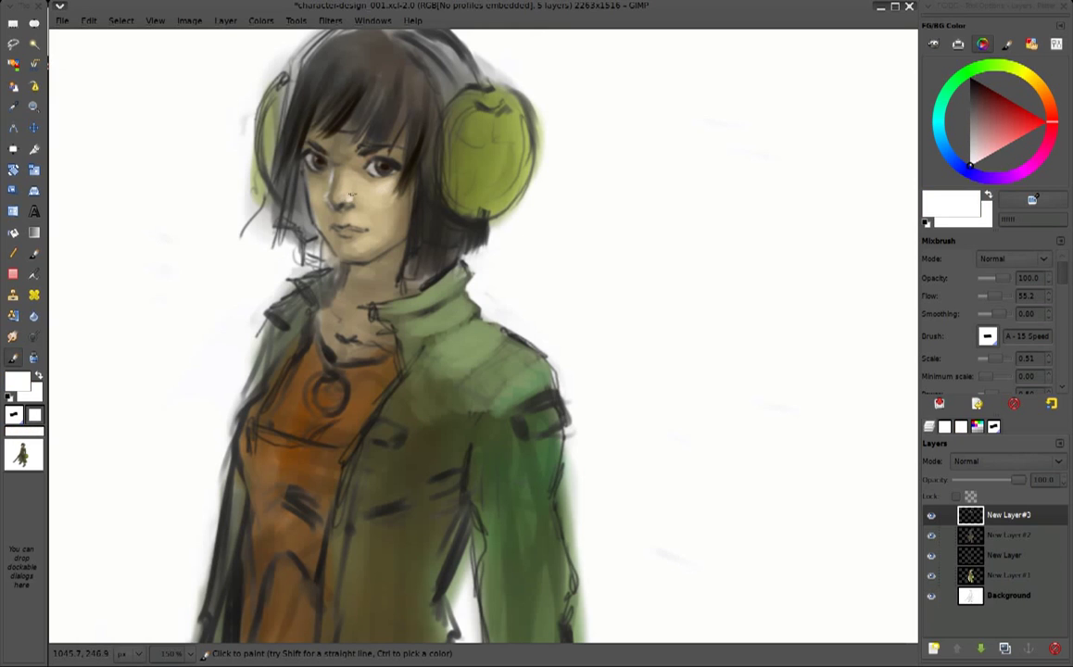
ctrl+click(343, 205)
ctrl+click(364, 226)
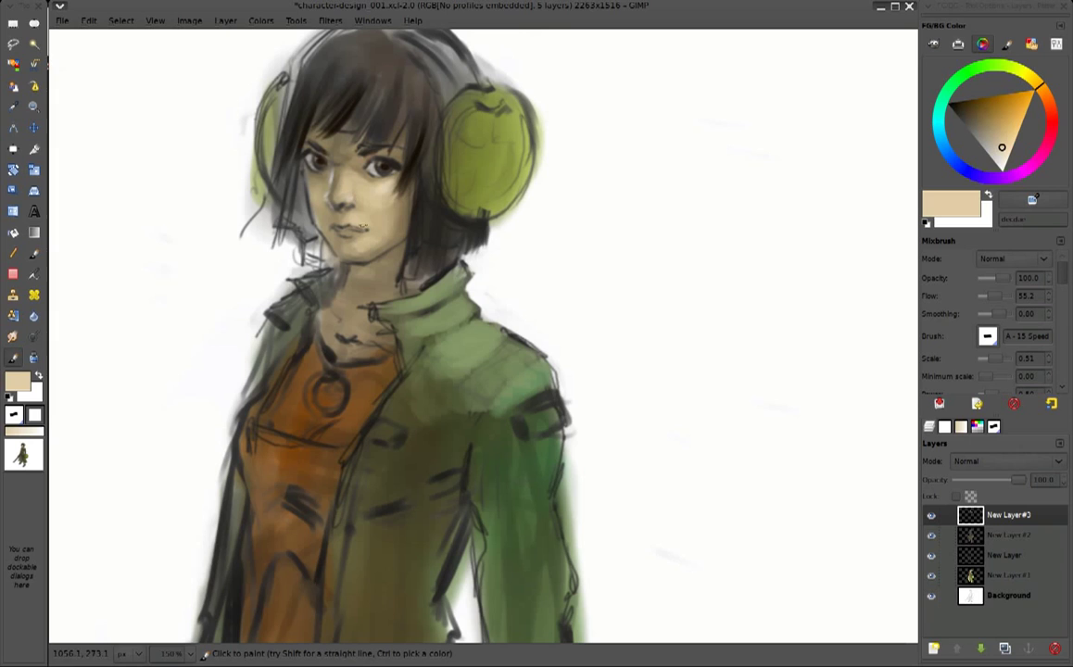
ctrl+click(351, 234)
Choose dark red then soft pink for the lips, and sample dark brown and skin tones
ctrl+click(336, 226)
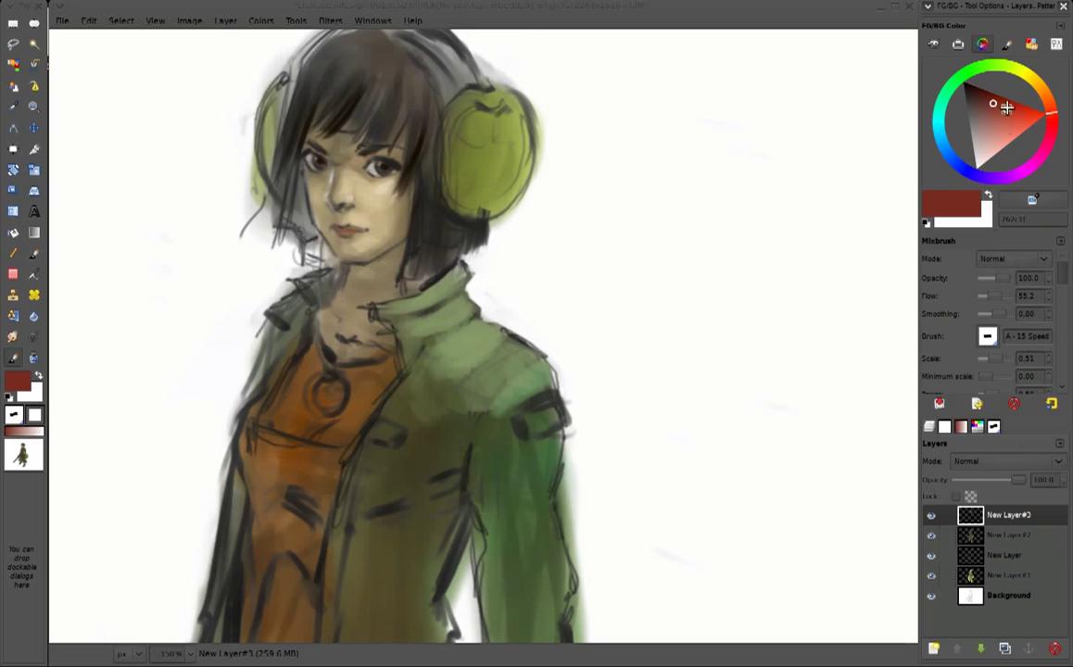
click(996, 143)
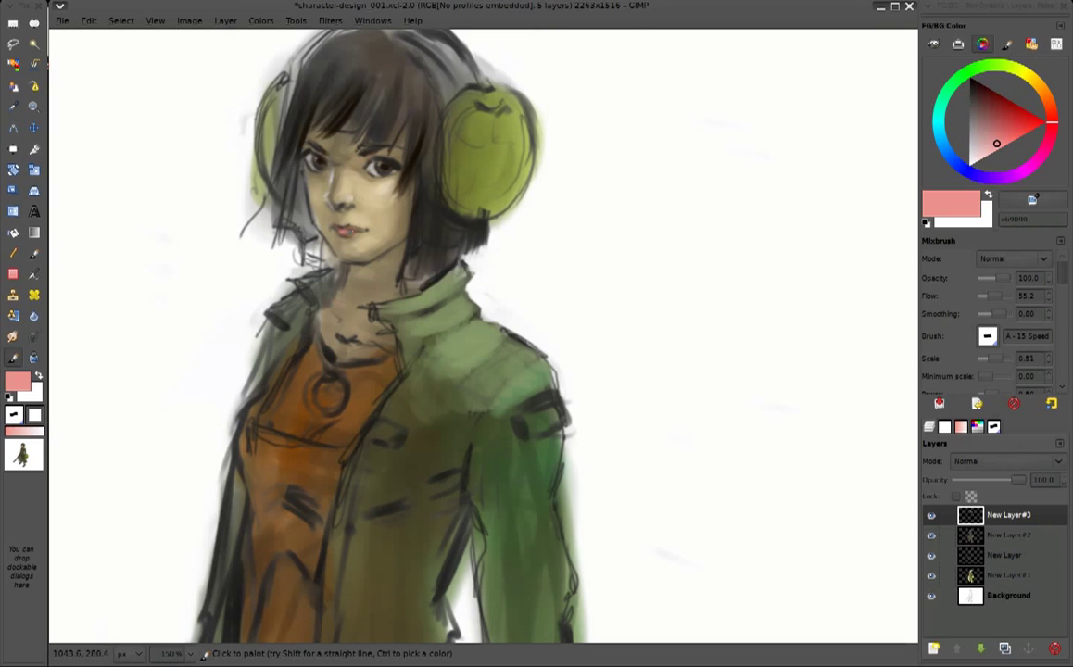
ctrl+click(357, 102)
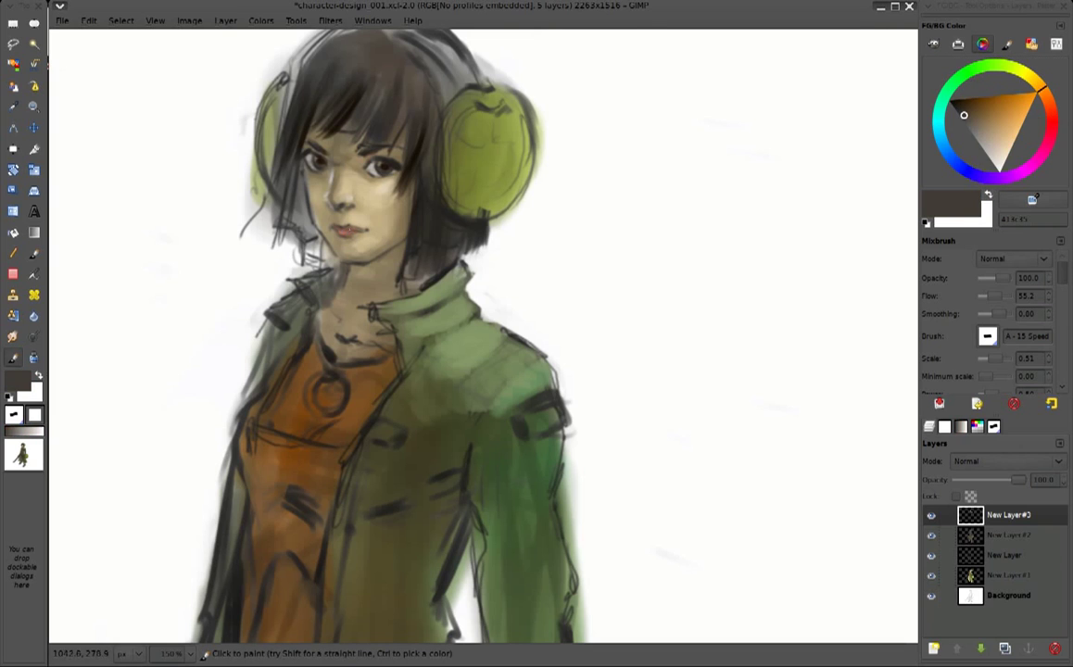
ctrl+click(413, 166)
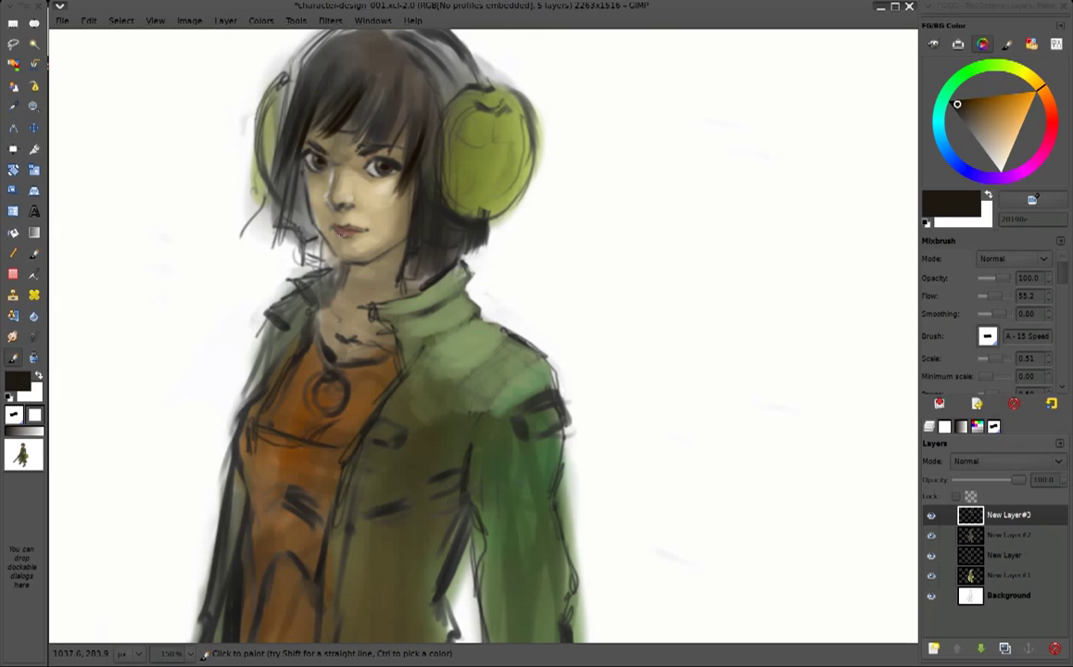
ctrl+click(357, 236)
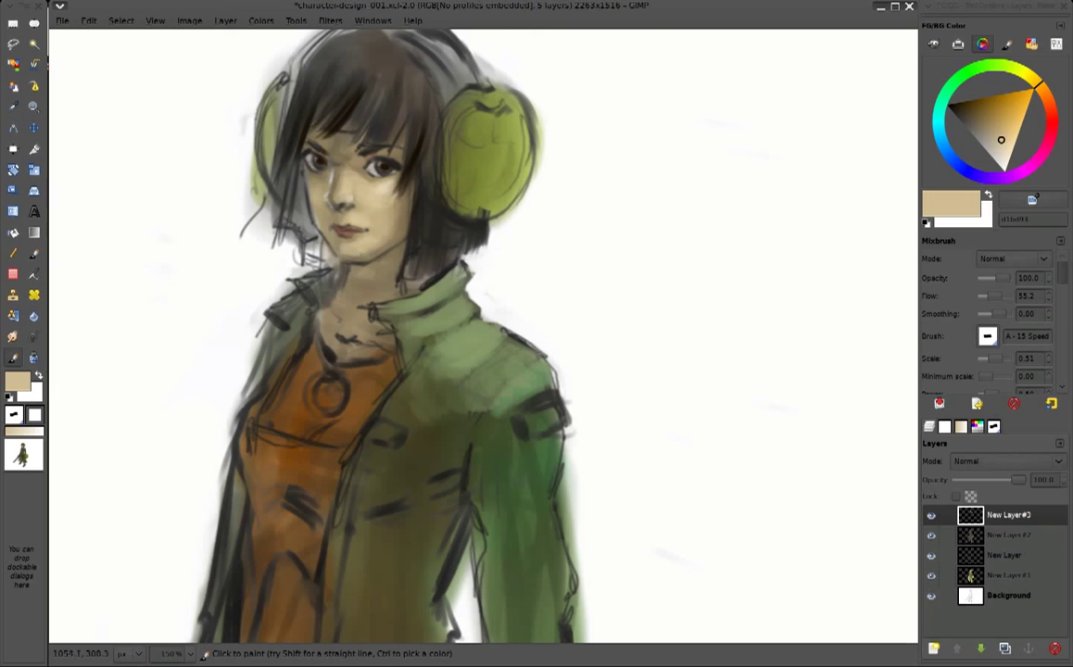
Paint dark hair along the neck, the lower-right hair edge and the left edge
ctrl+click(391, 182)
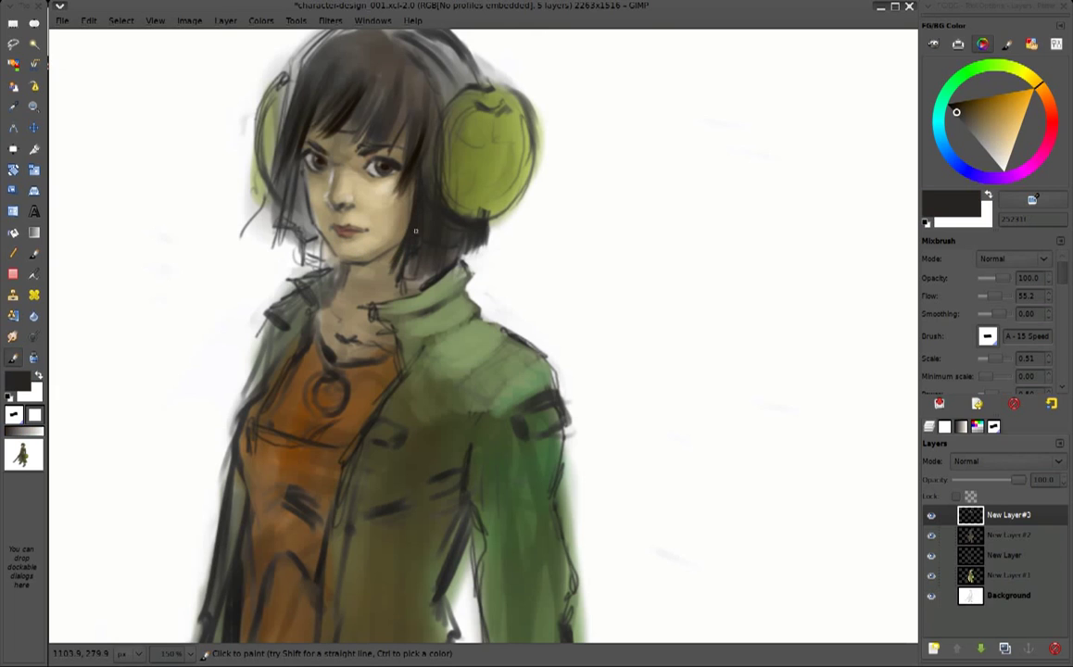
drag(427, 253, 396, 288)
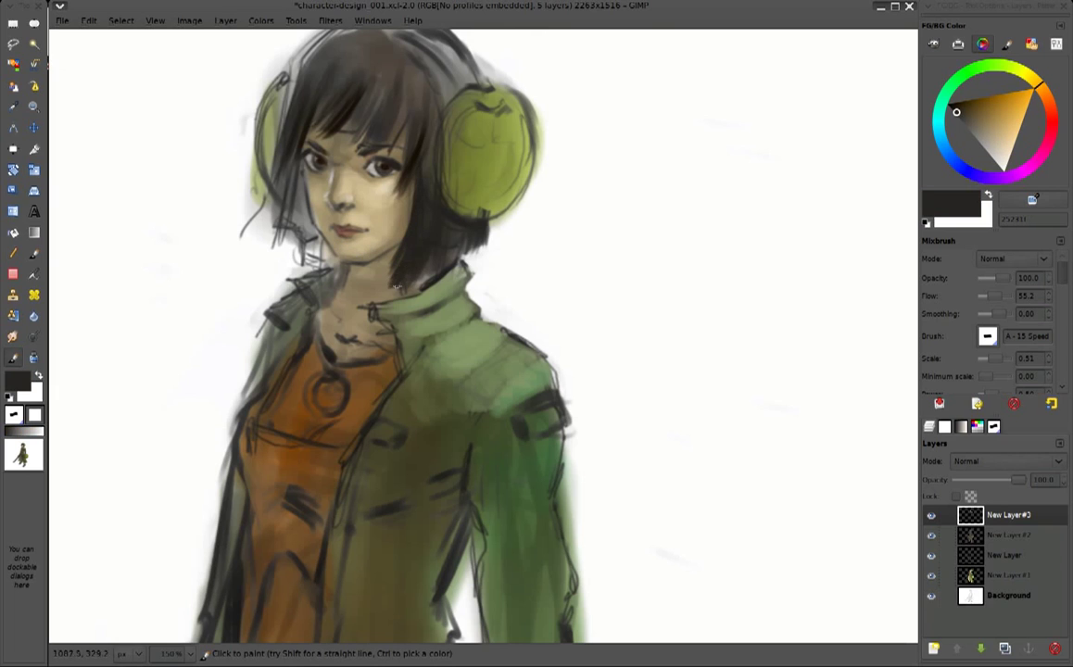
drag(468, 255, 496, 224)
mouse_move(264, 139)
mouse_down()
mouse_move(266, 231)
mouse_move(252, 160)
mouse_move(274, 162)
mouse_move(282, 195)
mouse_up()
Add a light stroke and a dark grey stroke along the left hair edge by the face
ctrl+click(293, 169)
ctrl+click(216, 191)
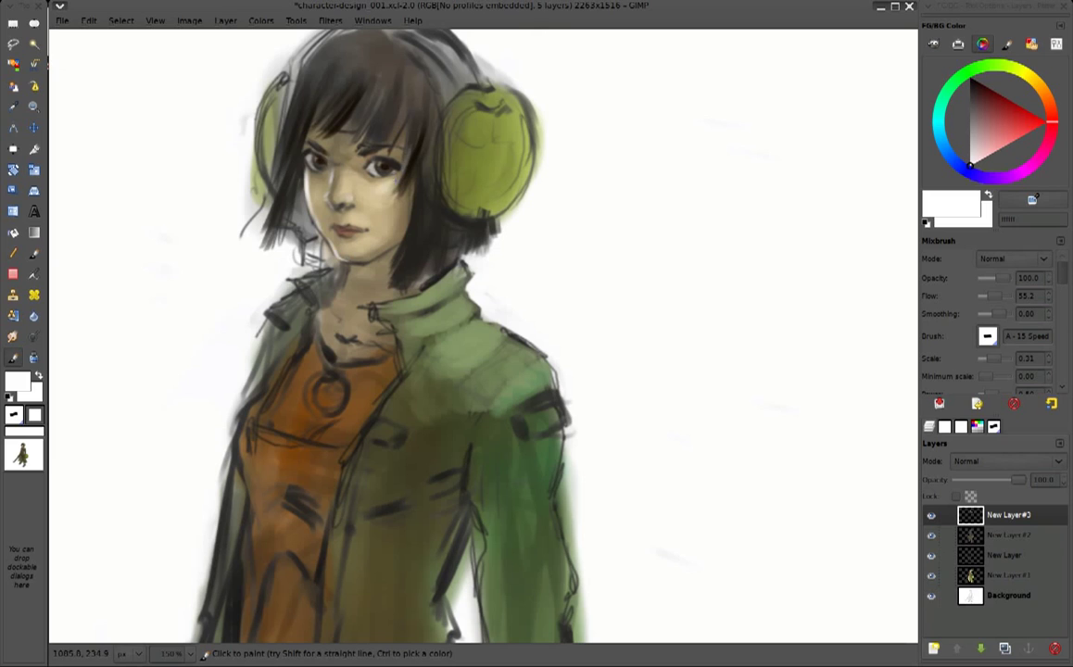
drag(274, 152, 278, 228)
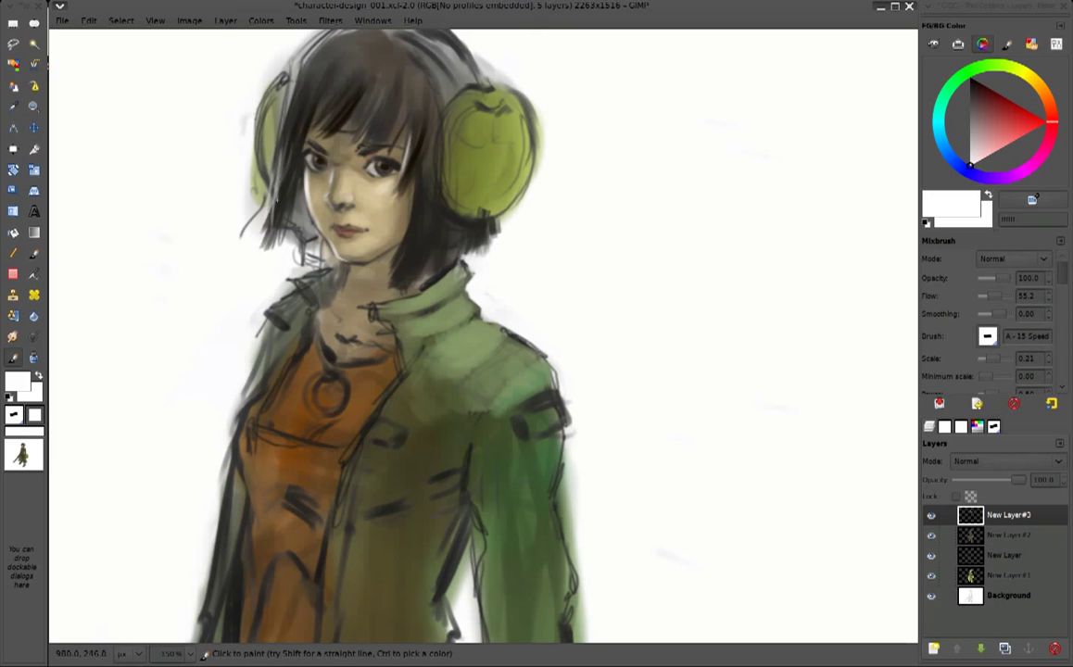
ctrl+click(287, 155)
drag(273, 162, 270, 208)
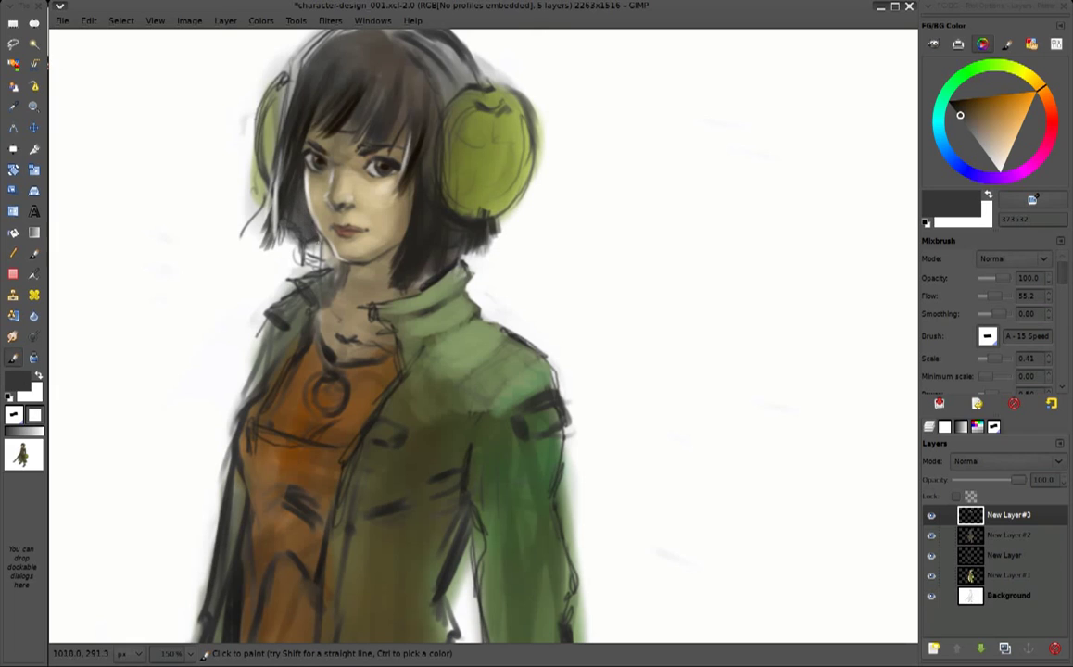
ctrl+click(283, 200)
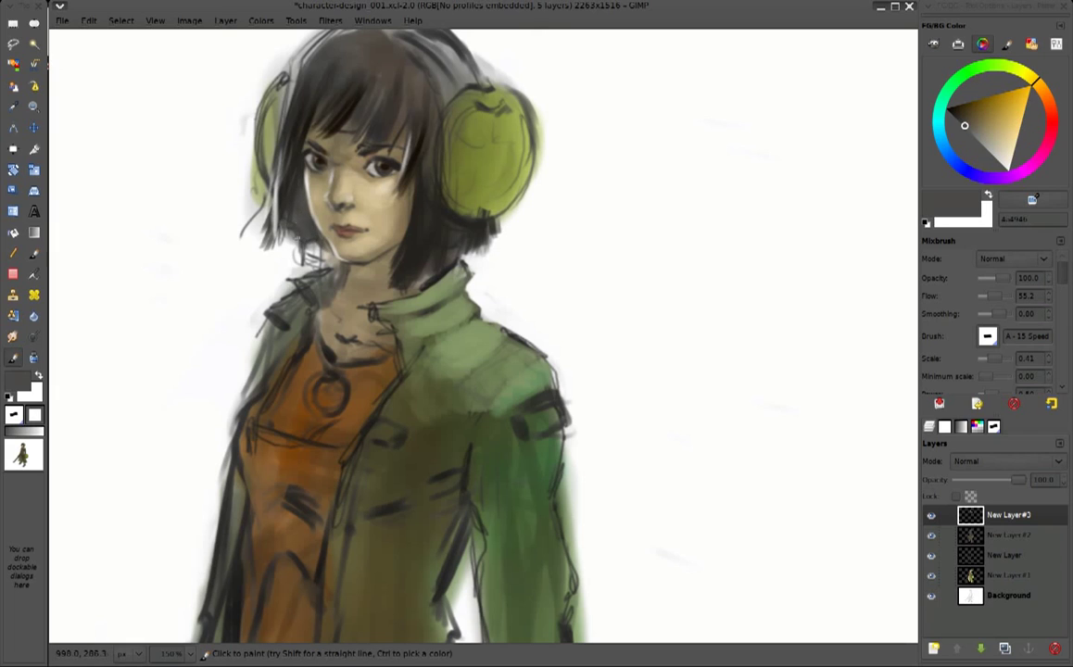
Paint pale yellow-green highlights and white glints on the right headphone
click(1018, 68)
click(984, 118)
click(1012, 118)
mouse_move(473, 134)
mouse_down()
mouse_move(496, 116)
mouse_move(484, 118)
mouse_move(490, 130)
mouse_move(468, 99)
mouse_move(487, 153)
mouse_move(506, 162)
mouse_up()
drag(444, 147, 448, 154)
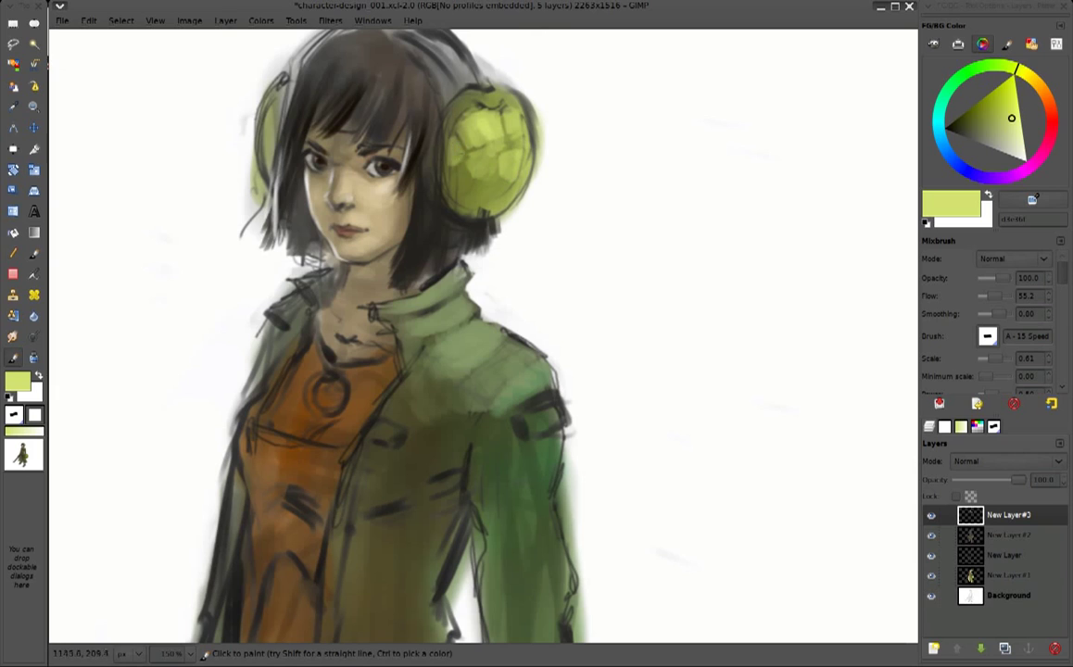
ctrl+click(490, 79)
mouse_move(496, 132)
mouse_down()
mouse_move(467, 118)
mouse_move(514, 109)
mouse_up()
Sample greyish green, dark brownish grey and light beige tones from the painting
ctrl+click(423, 97)
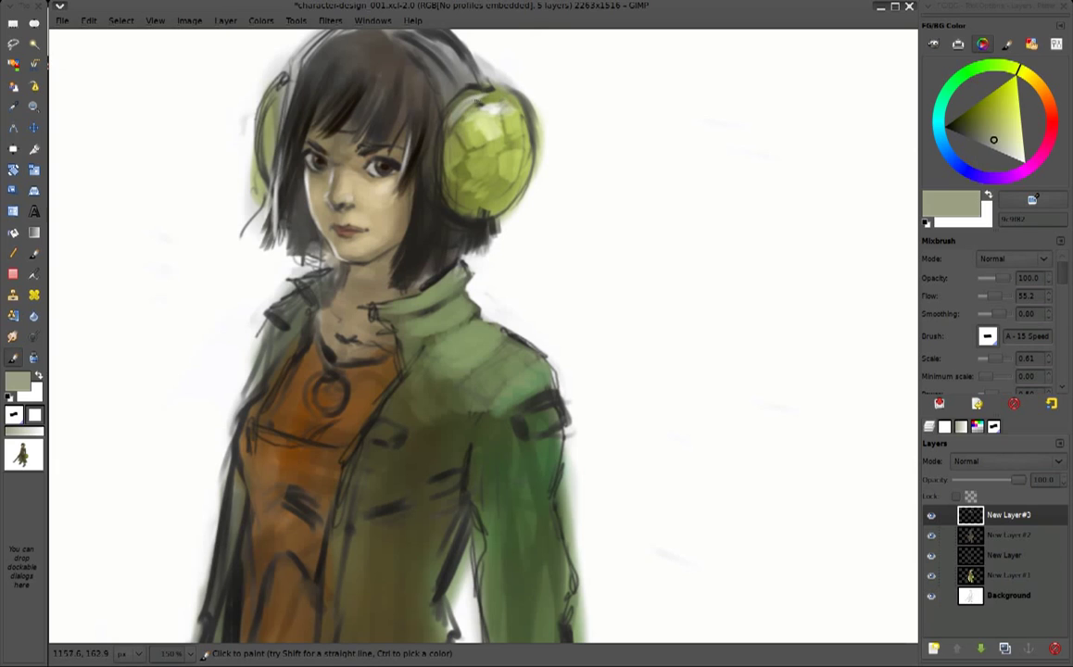
ctrl+click(417, 101)
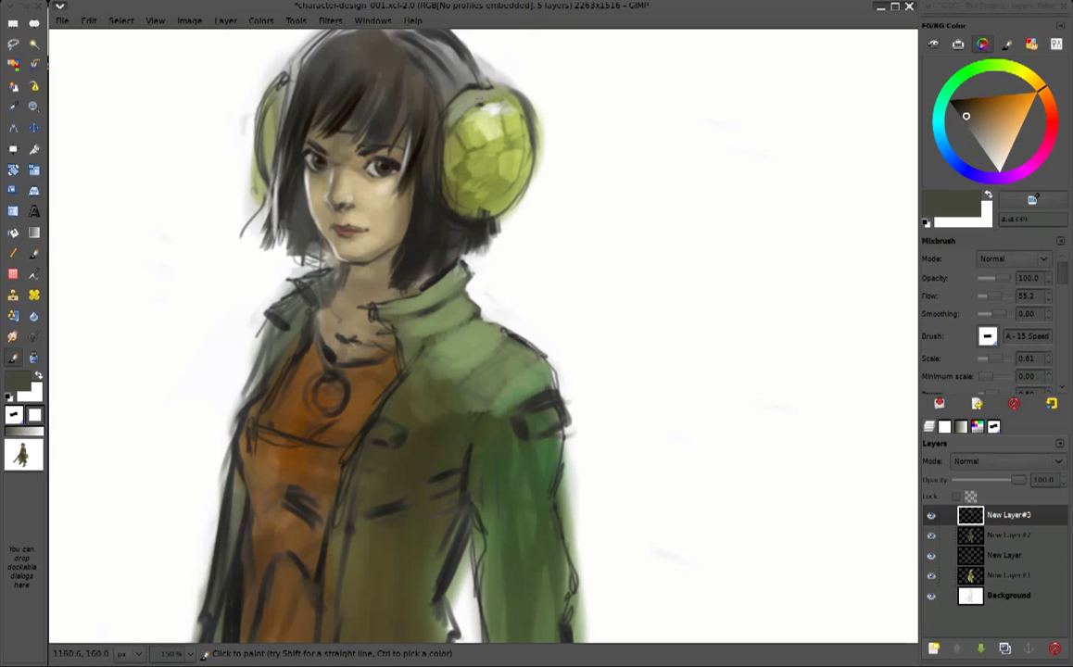
ctrl+click(398, 130)
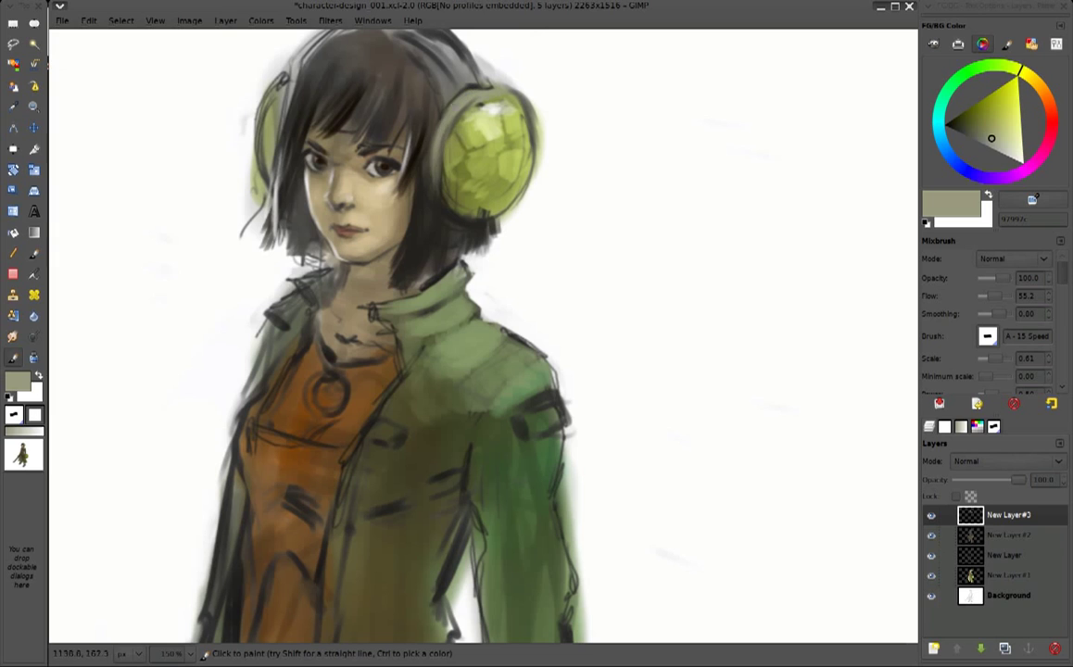
scroll(389, 278, up, 3)
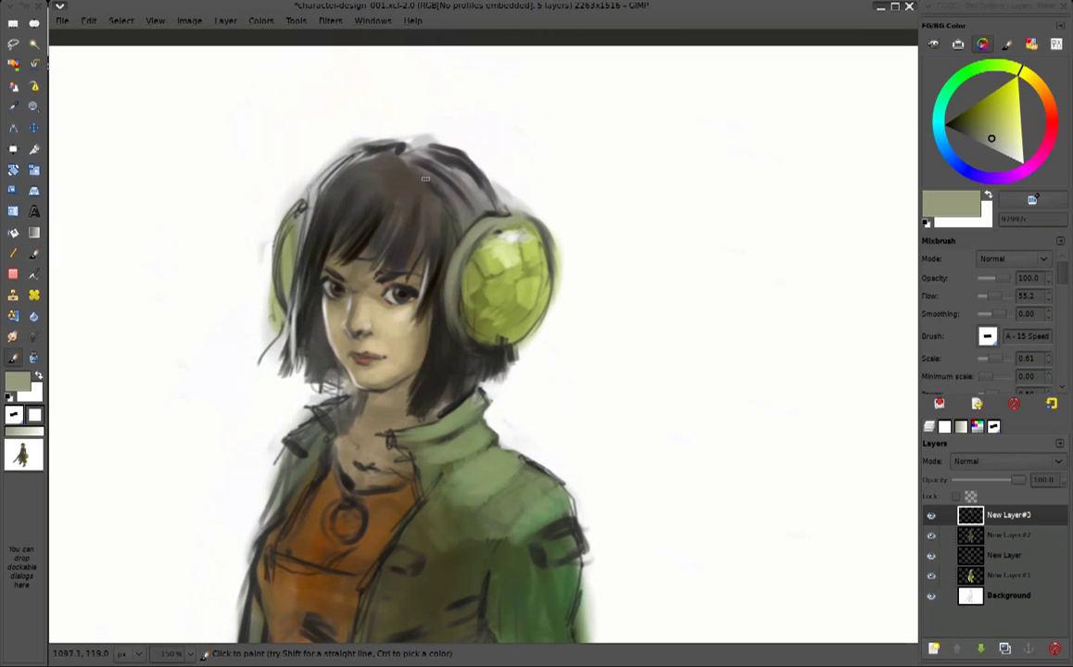
ctrl+click(387, 259)
click(969, 115)
click(989, 147)
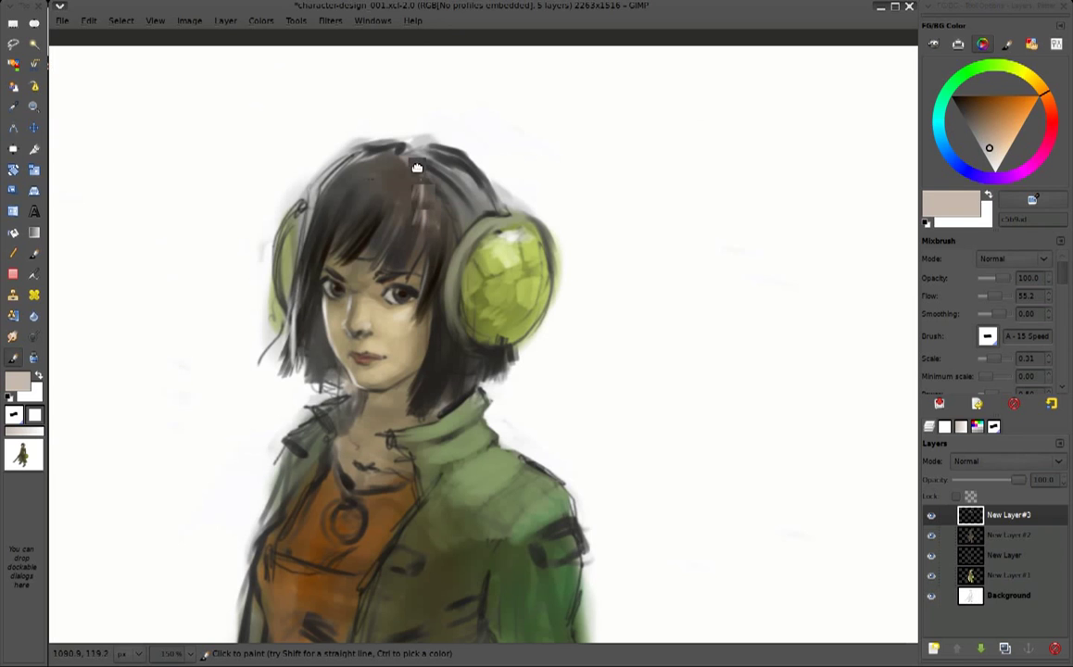
scroll(389, 186, down, 2)
Airbrush light grey highlights onto the hair in Soft light mode
key(a)
click(1015, 259)
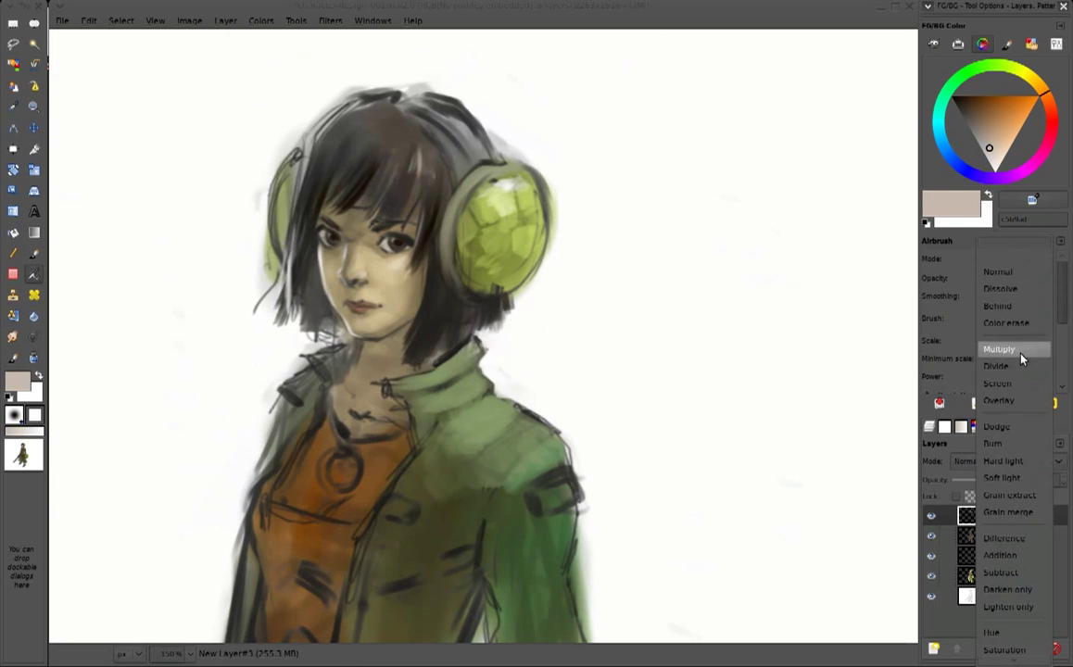
click(1019, 477)
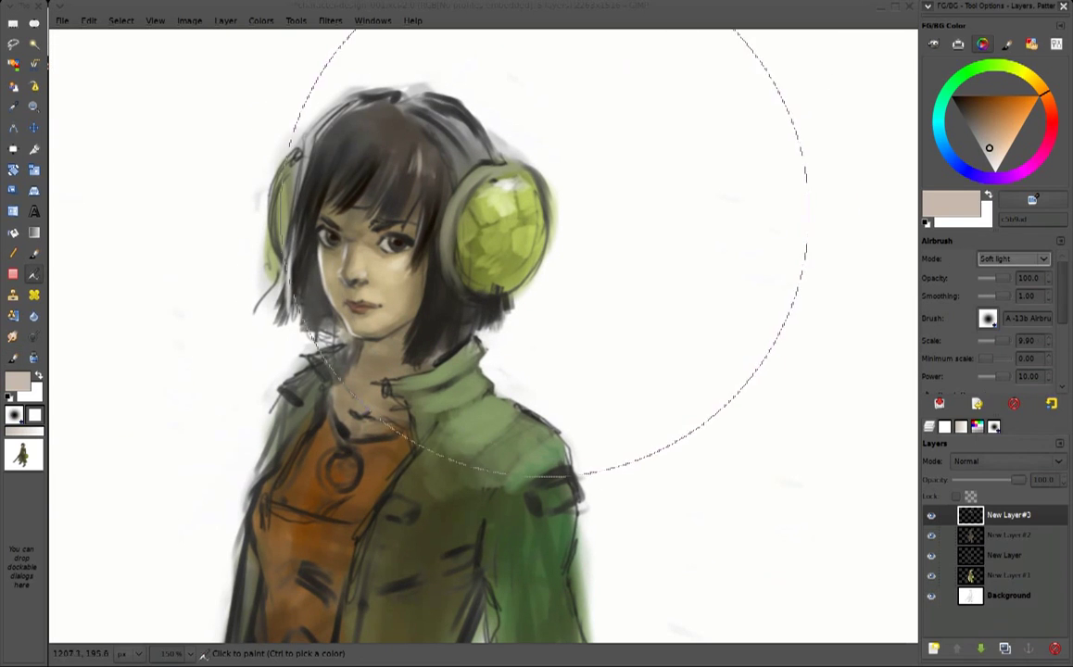
ctrl+click(519, 213)
ctrl+click(419, 163)
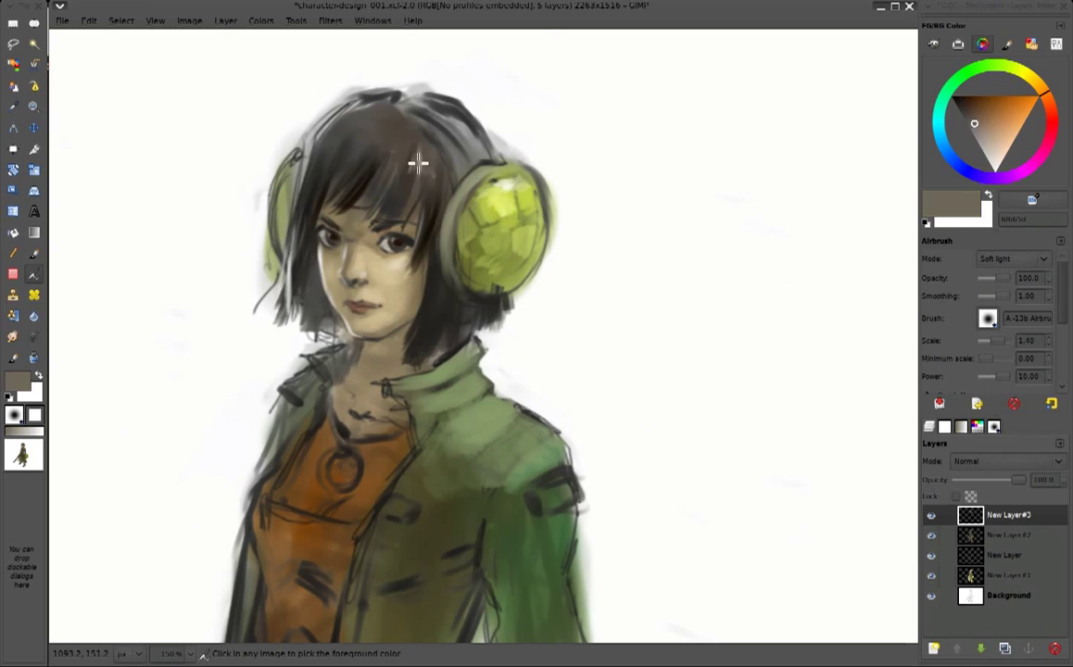
drag(419, 163, 333, 139)
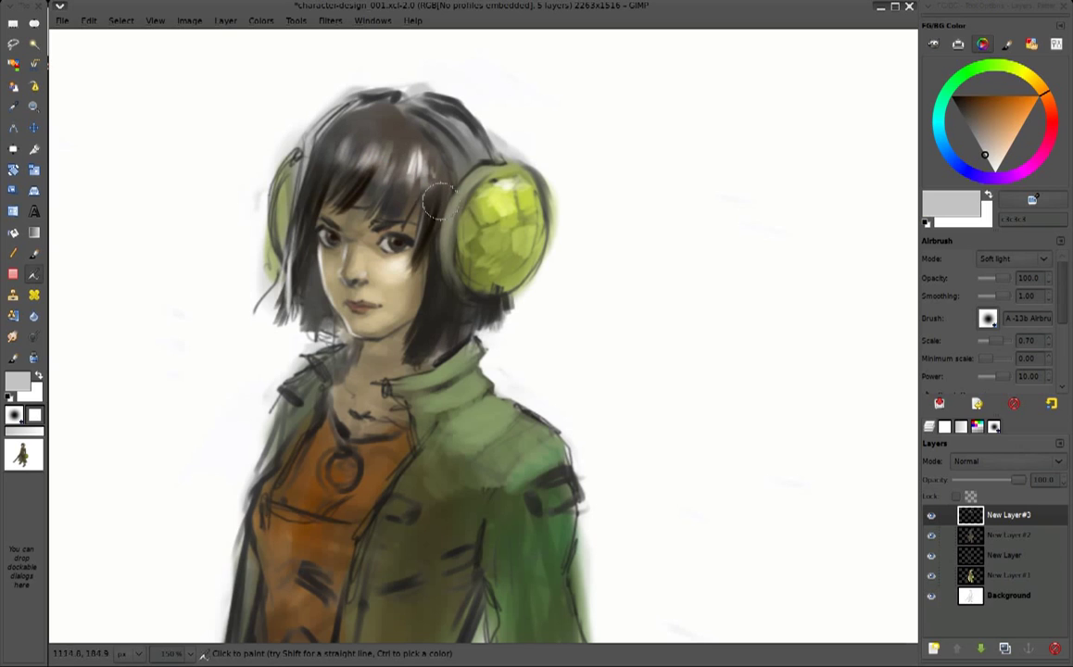
Soften the skin between the eyes and cheek with a lighter skin tone
ctrl+click(357, 245)
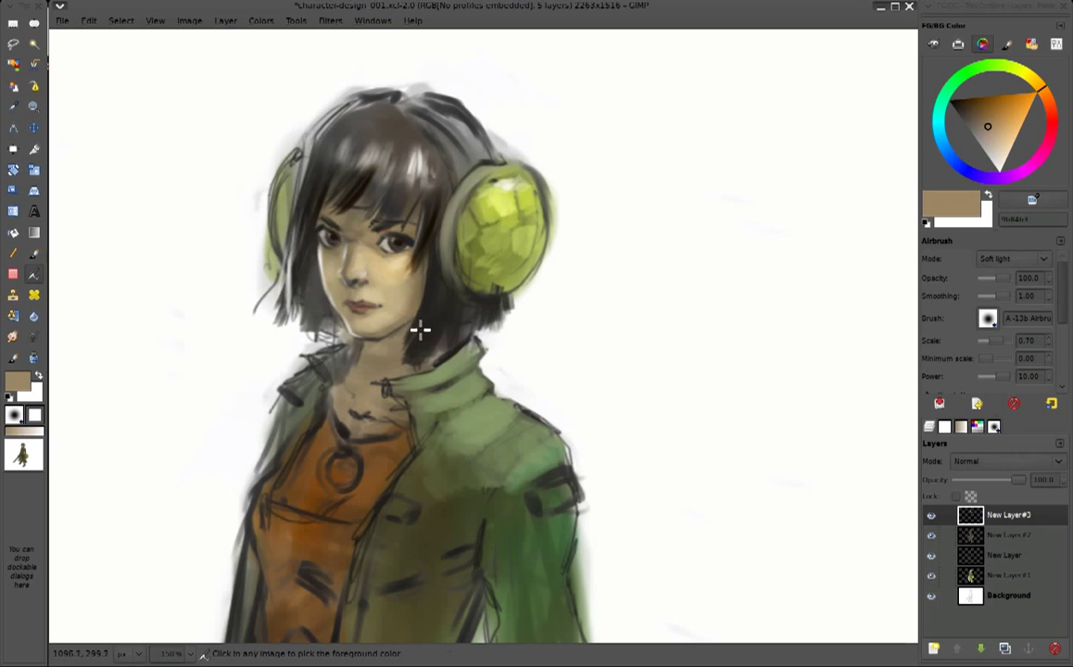
ctrl+click(370, 225)
mouse_move(365, 224)
mouse_down()
mouse_move(377, 203)
mouse_move(438, 222)
mouse_up()
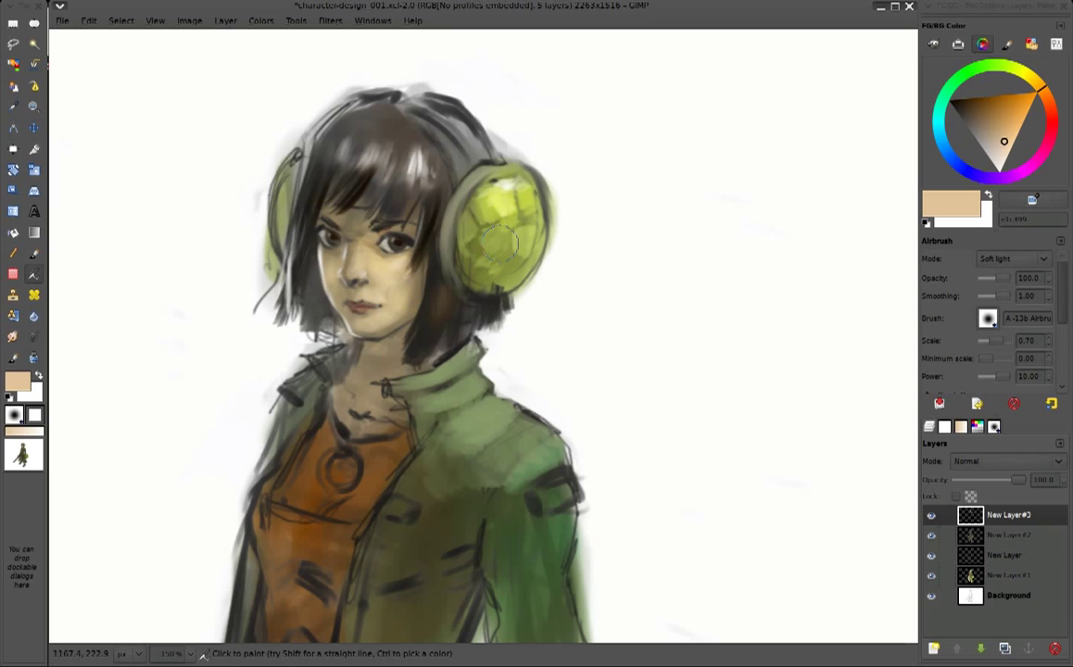
click(13, 358)
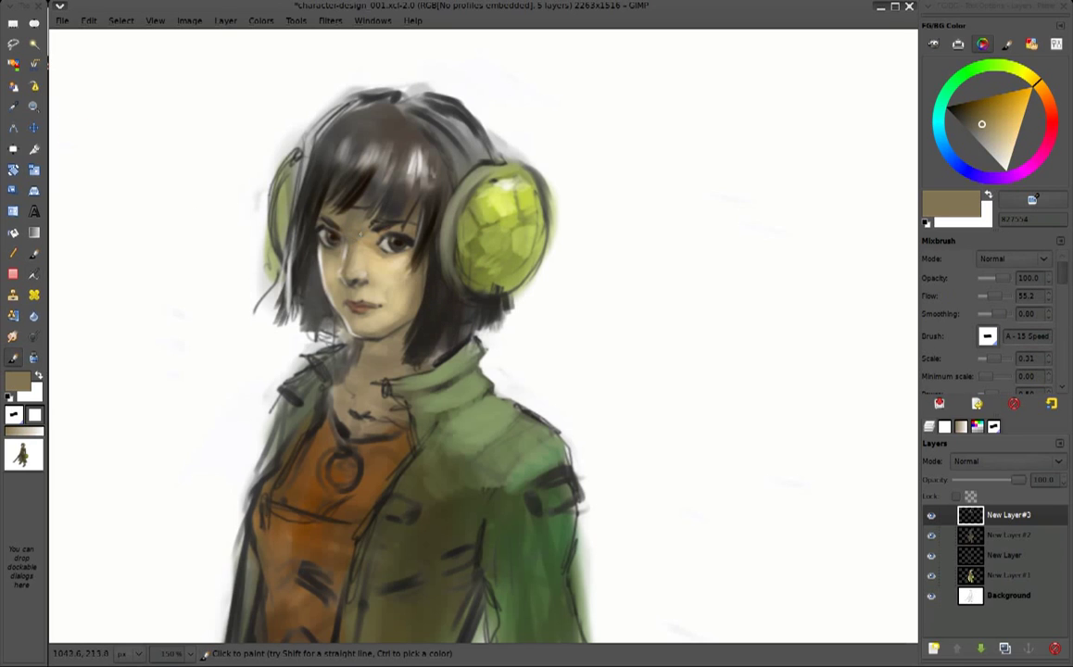
click(999, 136)
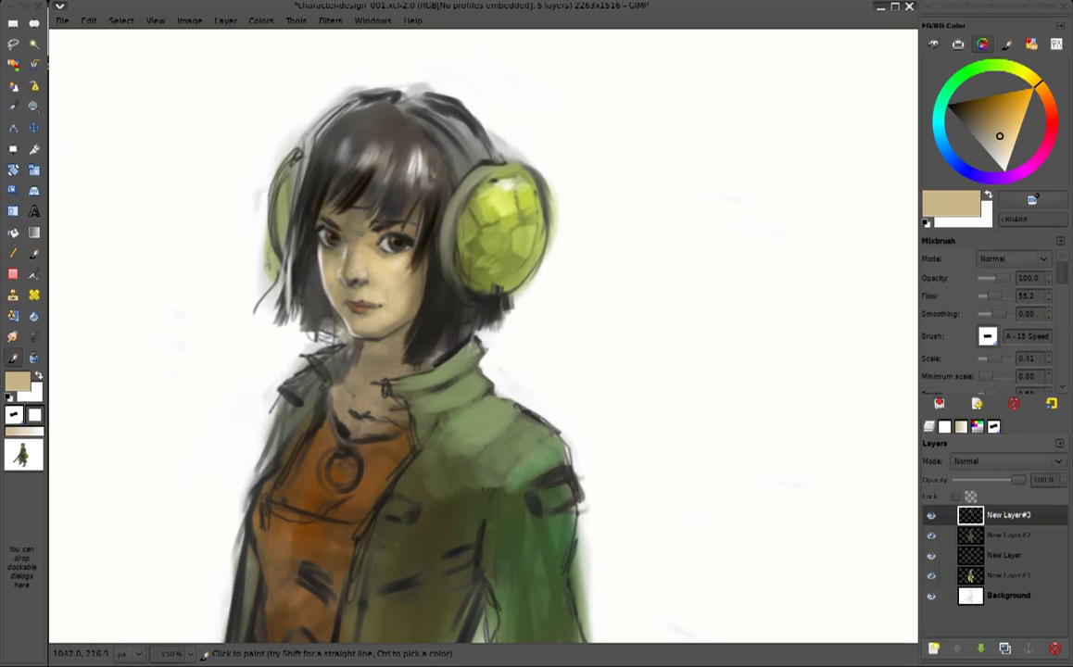
key(minus)
key(minus)
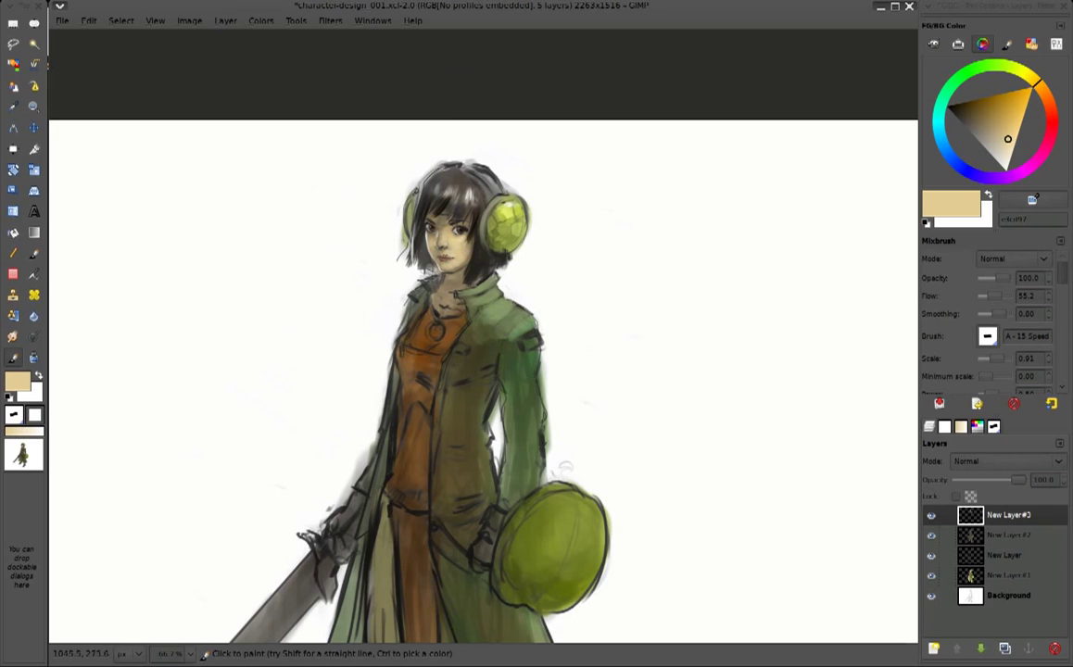
ctrl+click(436, 211)
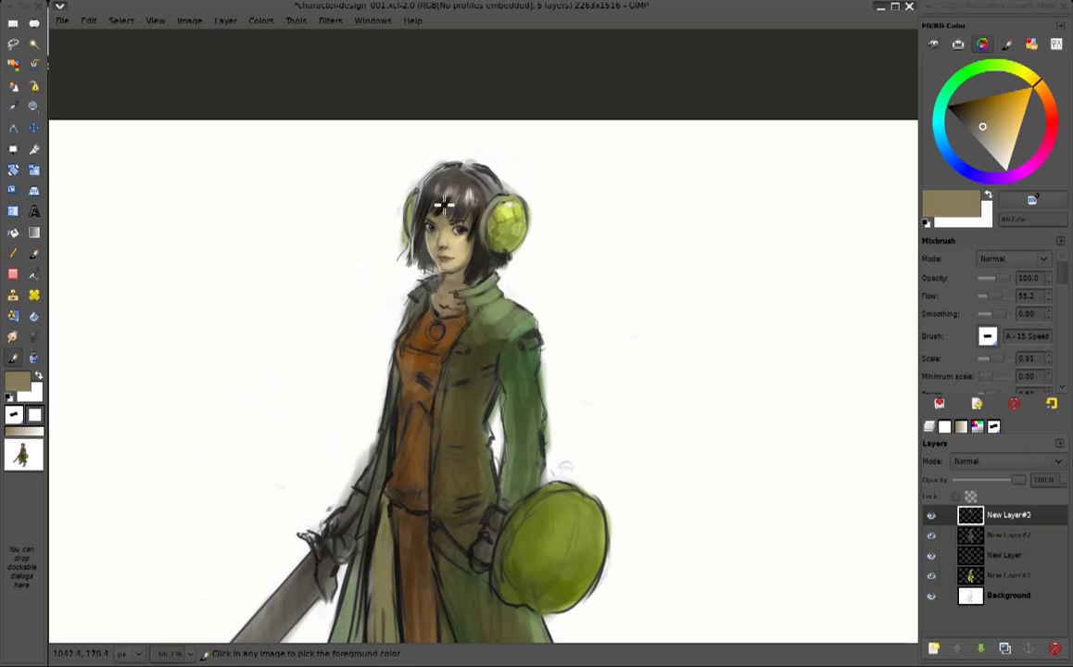
ctrl+click(406, 199)
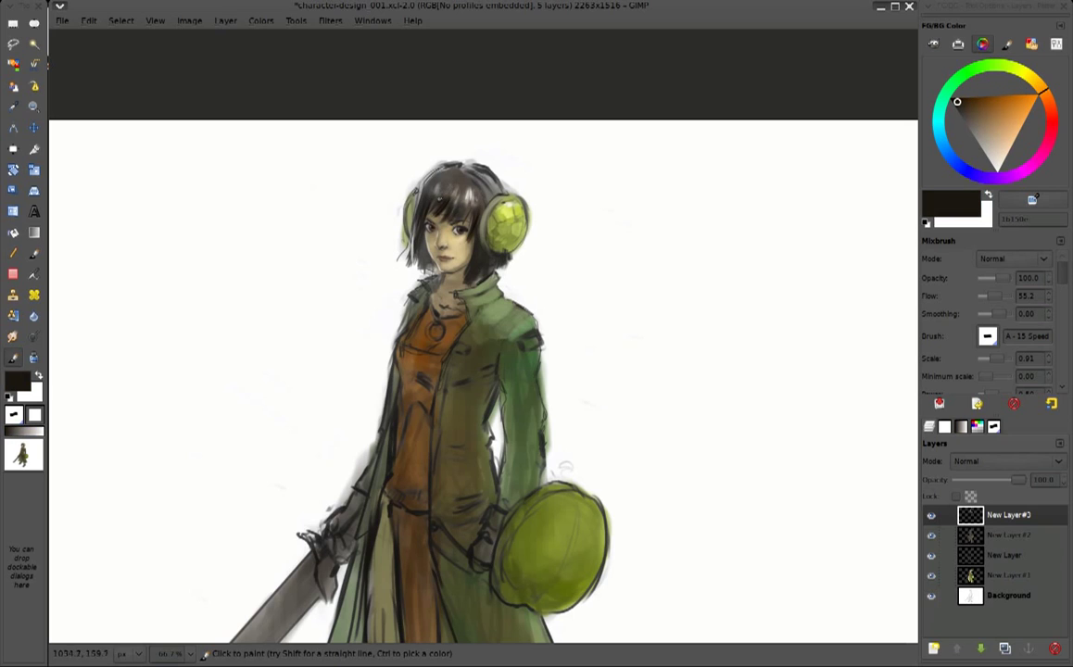
ctrl+click(395, 170)
ctrl+click(411, 166)
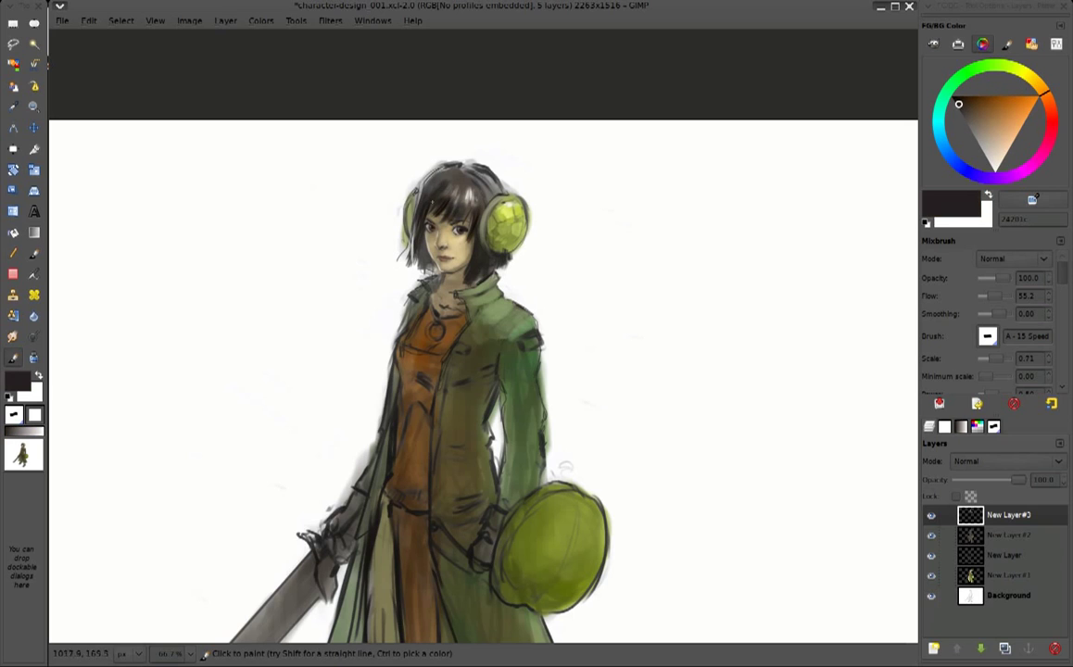
ctrl+click(415, 178)
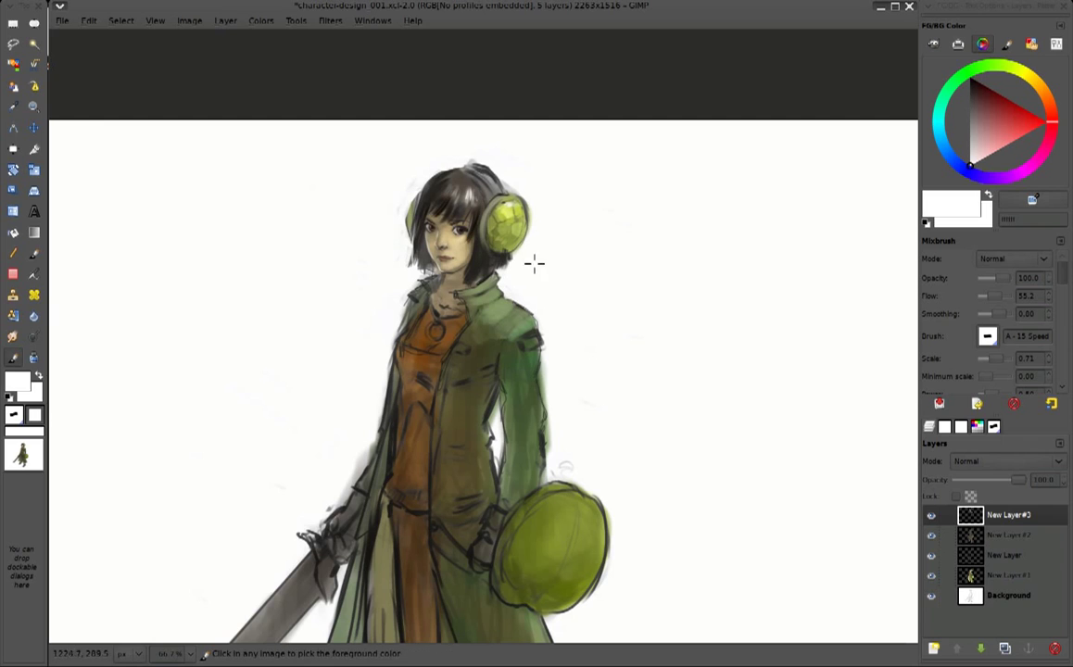
ctrl+click(448, 243)
ctrl+scroll(537, 255, up, 2)
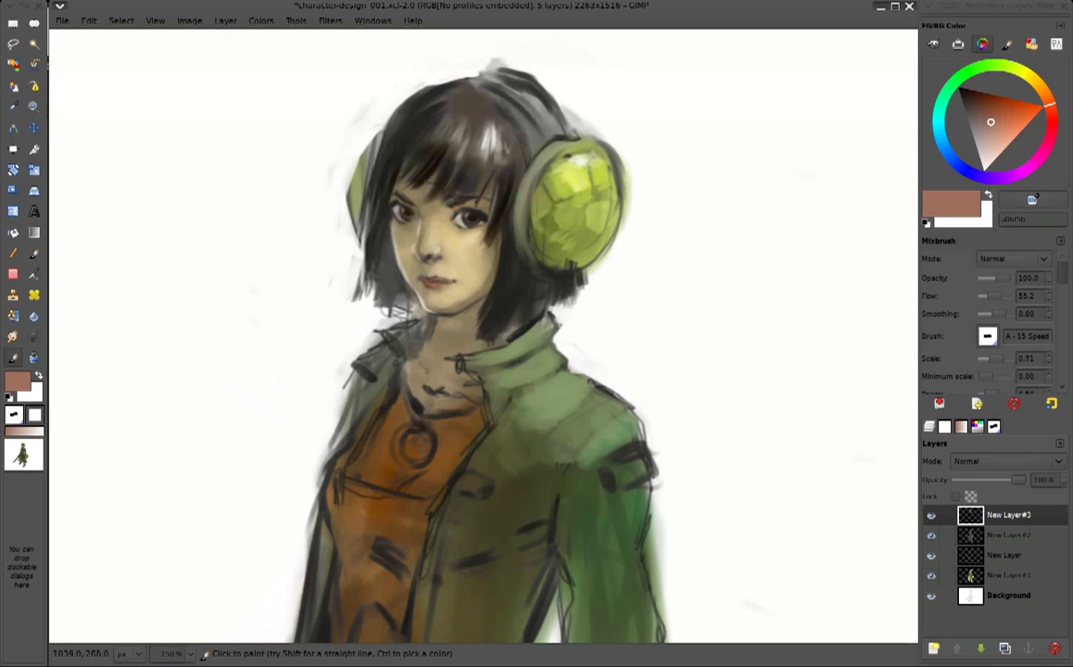
Lighten the top of the hair with mid grey, then darken it with sampled dark grey
ctrl+click(348, 298)
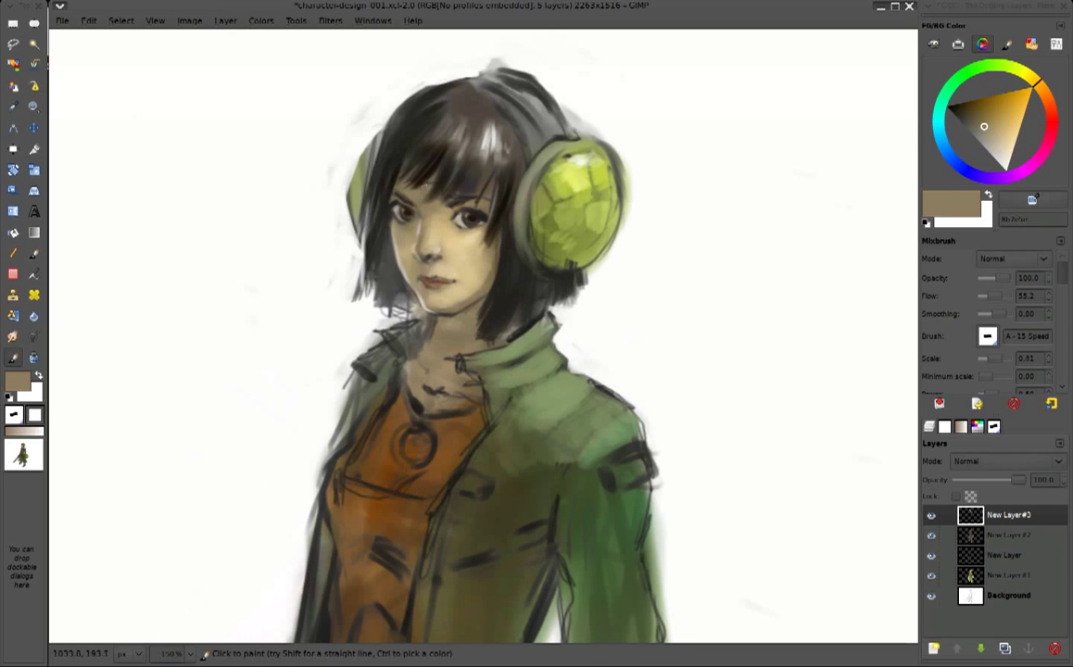
ctrl+click(357, 298)
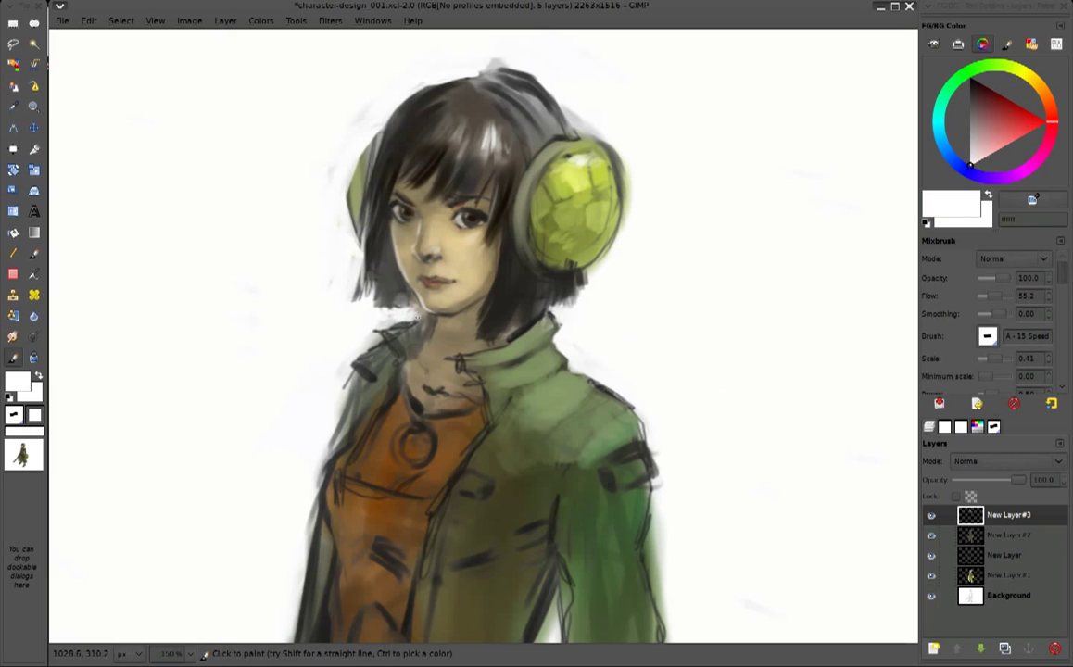
ctrl+click(440, 278)
click(1001, 152)
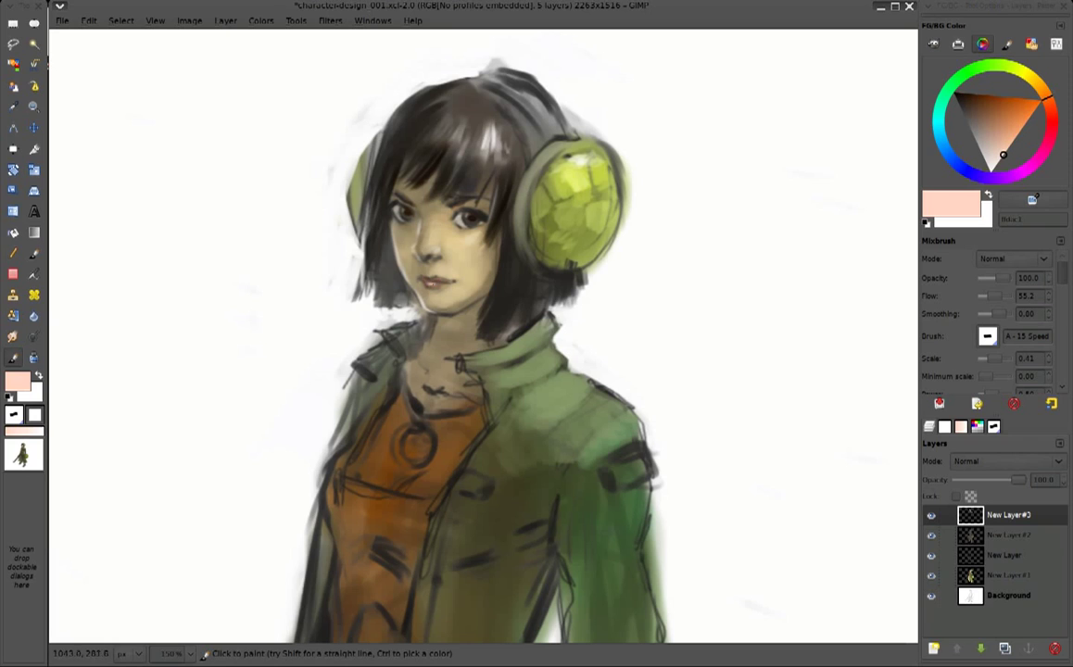
ctrl+click(532, 94)
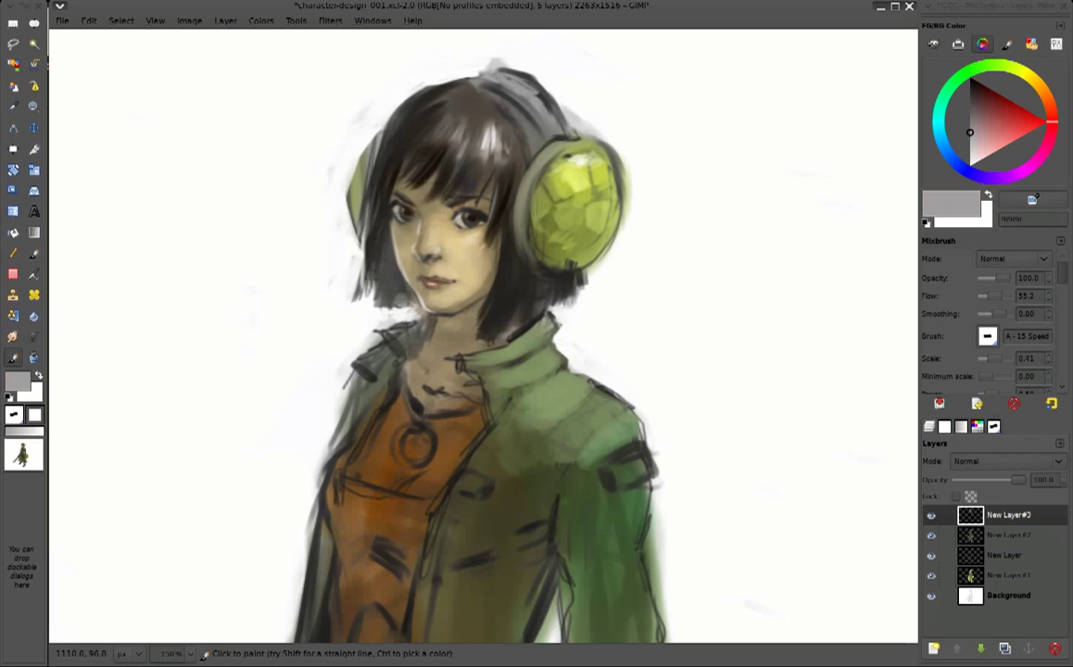
drag(493, 102, 462, 89)
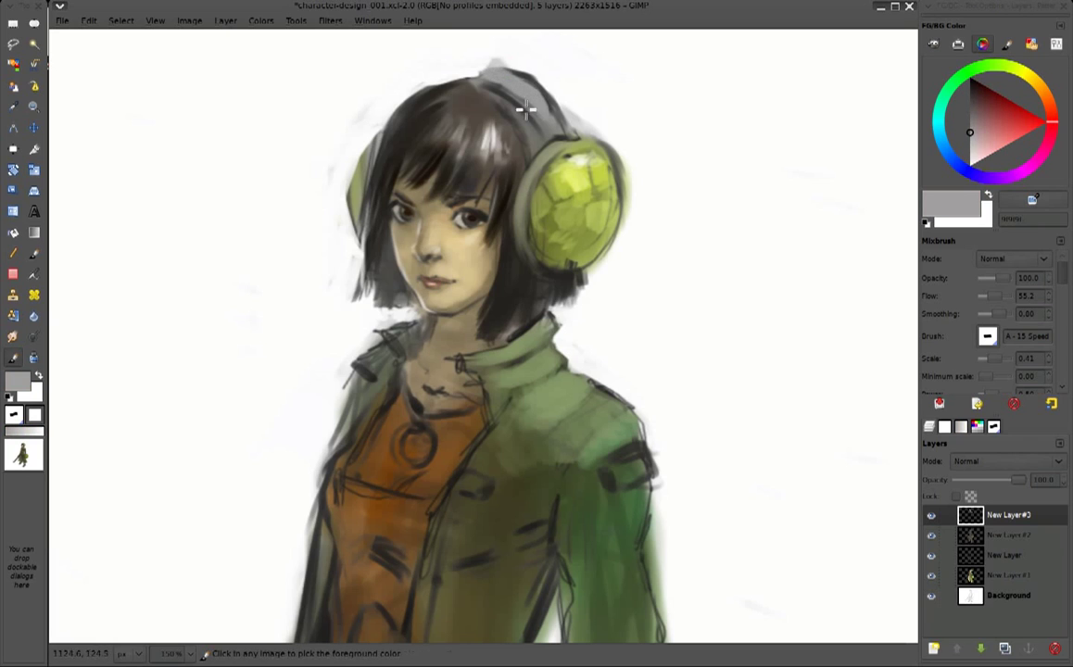
ctrl+click(438, 67)
drag(413, 70, 435, 63)
Paint a white highlight along the headphone cup's rim
ctrl+click(506, 104)
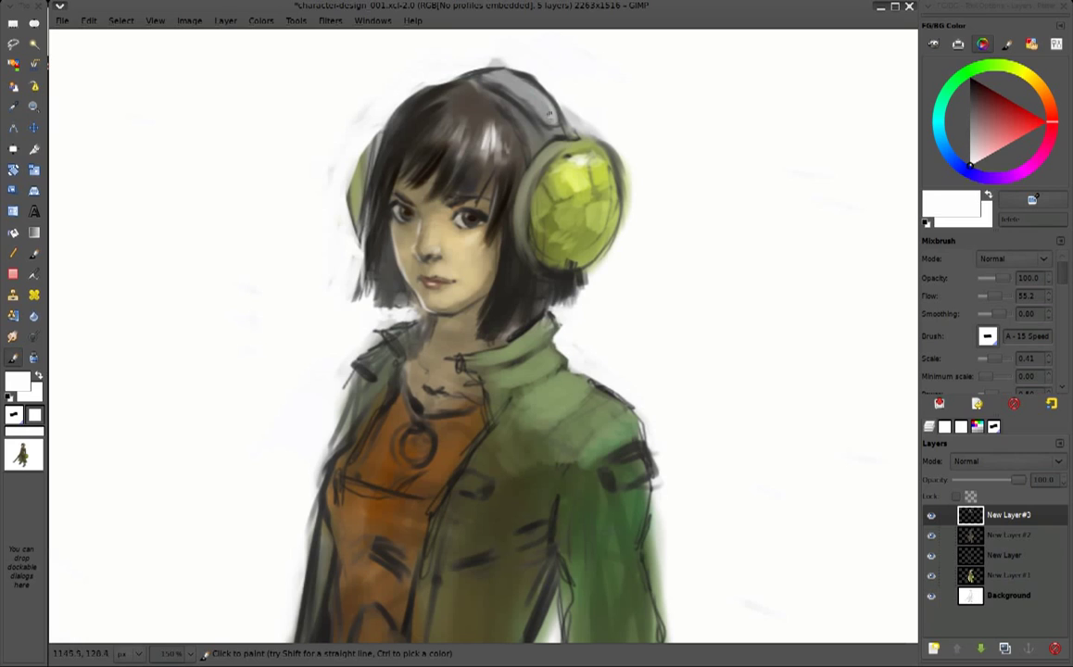
ctrl+click(499, 102)
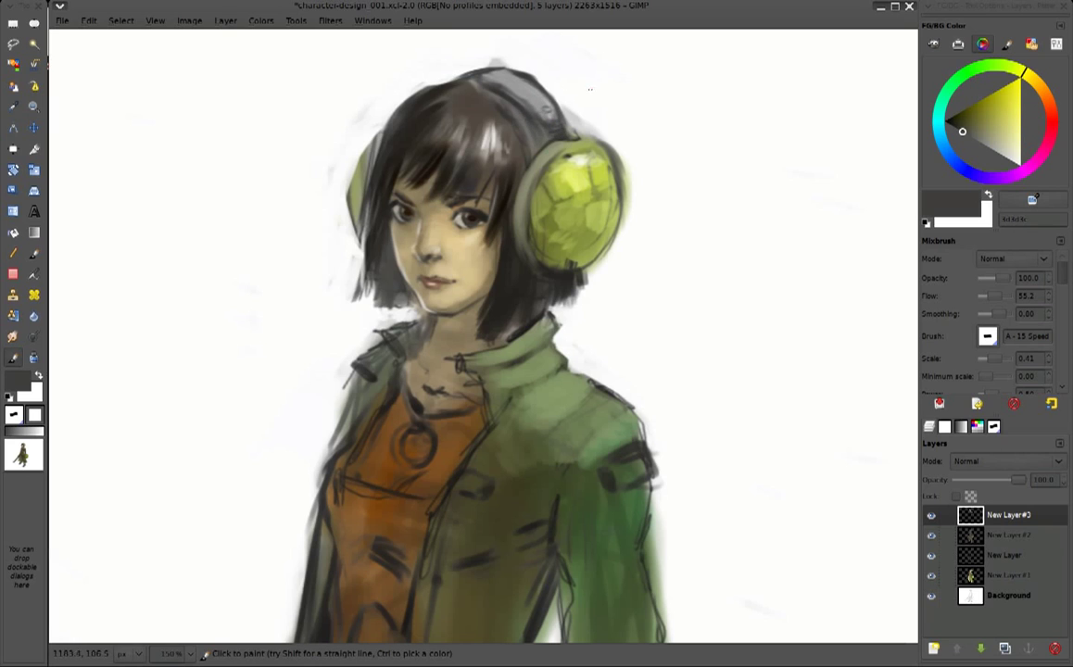
ctrl+click(568, 103)
drag(582, 131, 599, 228)
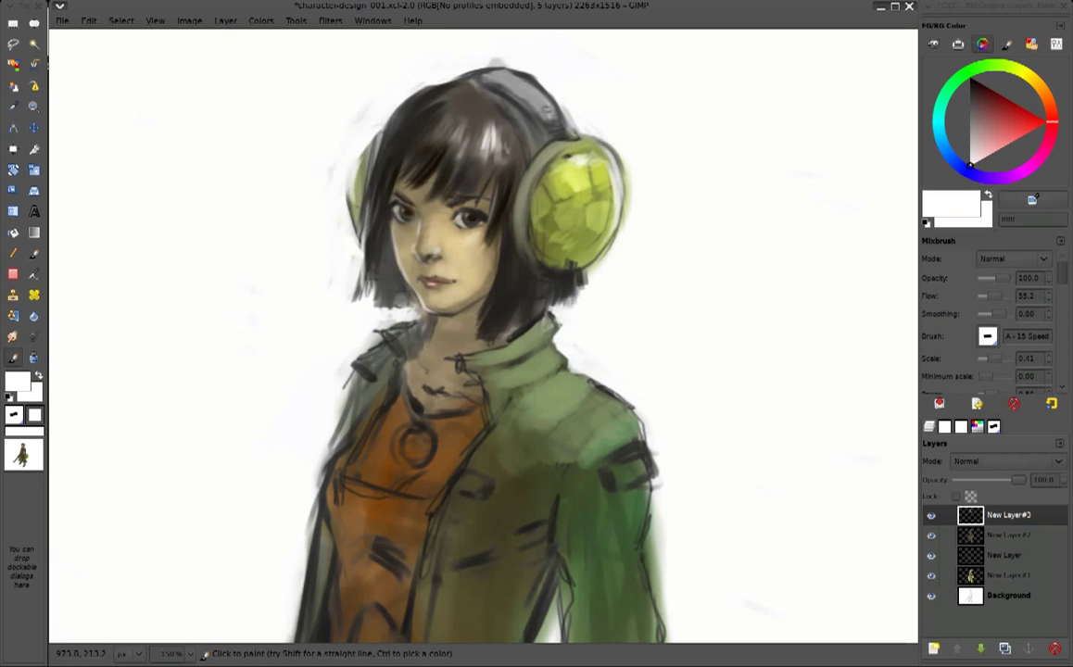
Add faint white strokes beside the hair edge and dark strokes along the hair top
ctrl+click(355, 168)
ctrl+click(359, 151)
mouse_move(326, 139)
mouse_down()
mouse_move(324, 200)
mouse_move(346, 275)
mouse_up()
ctrl+click(319, 185)
ctrl+click(363, 213)
mouse_move(435, 95)
mouse_down()
mouse_move(428, 125)
mouse_move(441, 116)
mouse_move(443, 138)
mouse_move(454, 139)
mouse_up()
mouse_move(408, 99)
mouse_down()
mouse_move(432, 76)
mouse_move(450, 77)
mouse_up()
ctrl+click(500, 79)
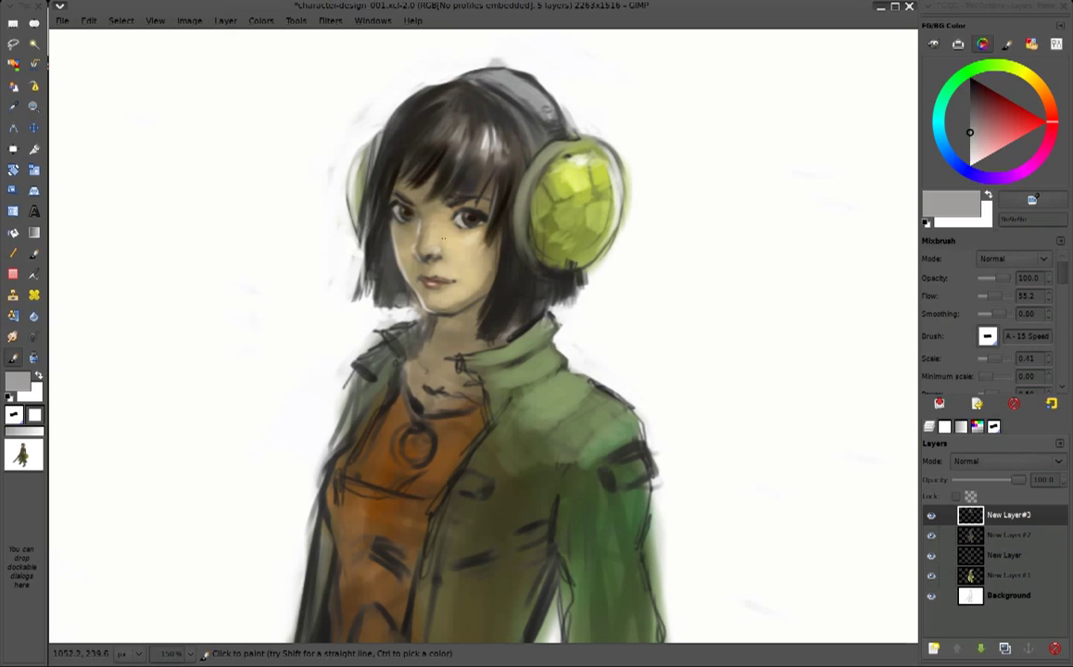
Set the Mixbrush to Multiply mode with a lighter grey loaded
click(1013, 259)
click(947, 332)
ctrl+click(875, 138)
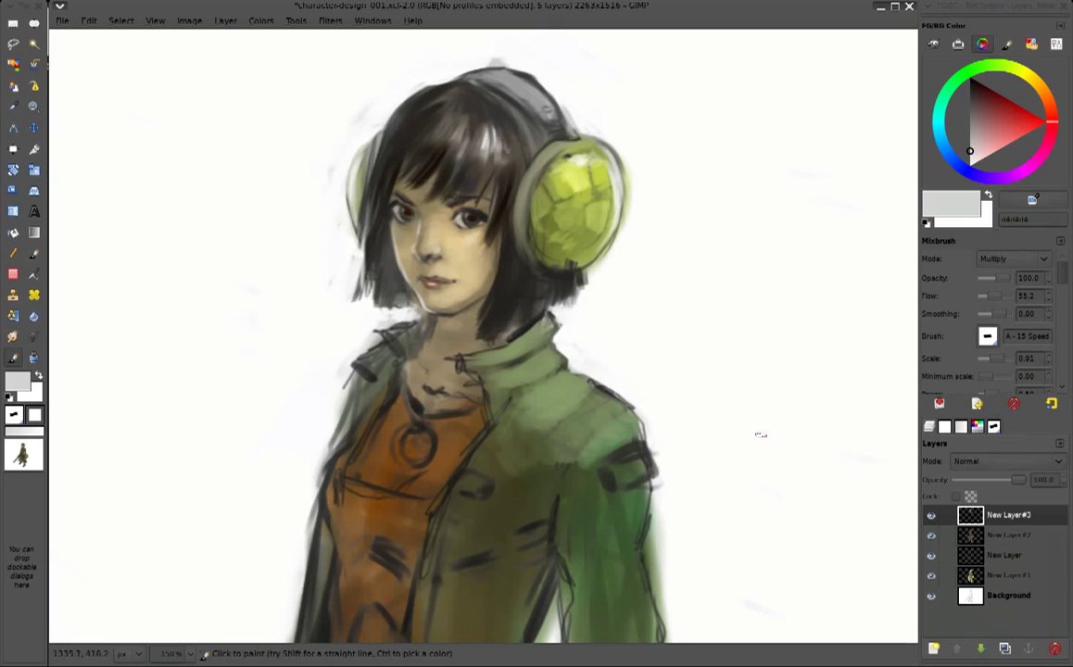
scroll(559, 329, down, 1)
scroll(559, 329, down, 1)
scroll(506, 227, down, 3)
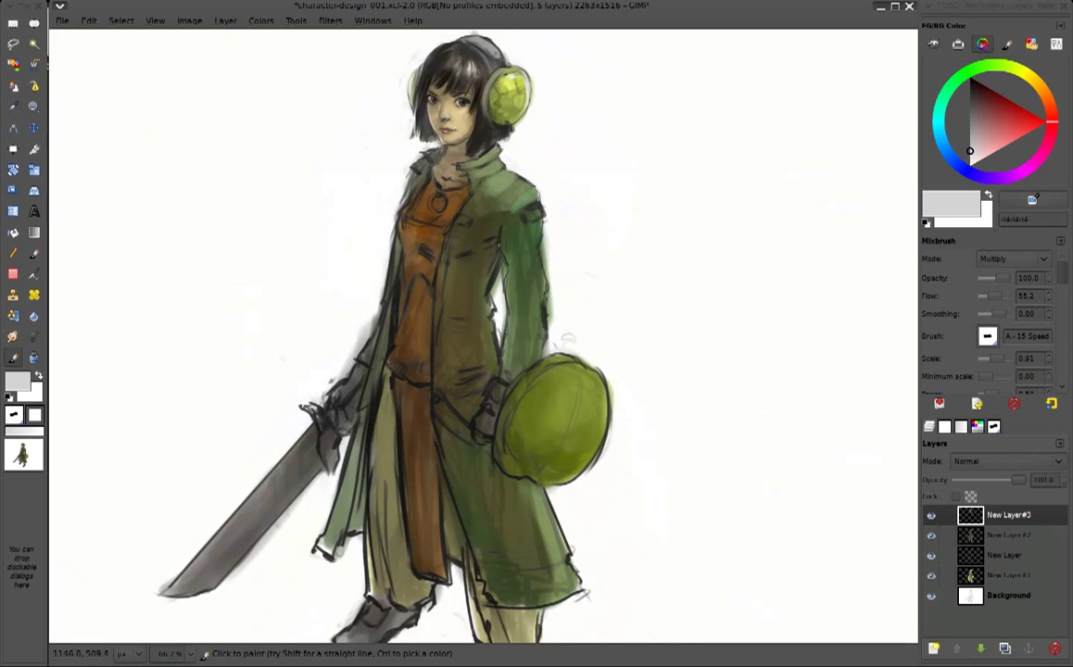
Flip the canvas to check it and set the Mixbrush mode back to Normal
scroll(508, 249, down, 1)
key(shift+h)
click(1015, 258)
click(996, 183)
ctrl+click(519, 148)
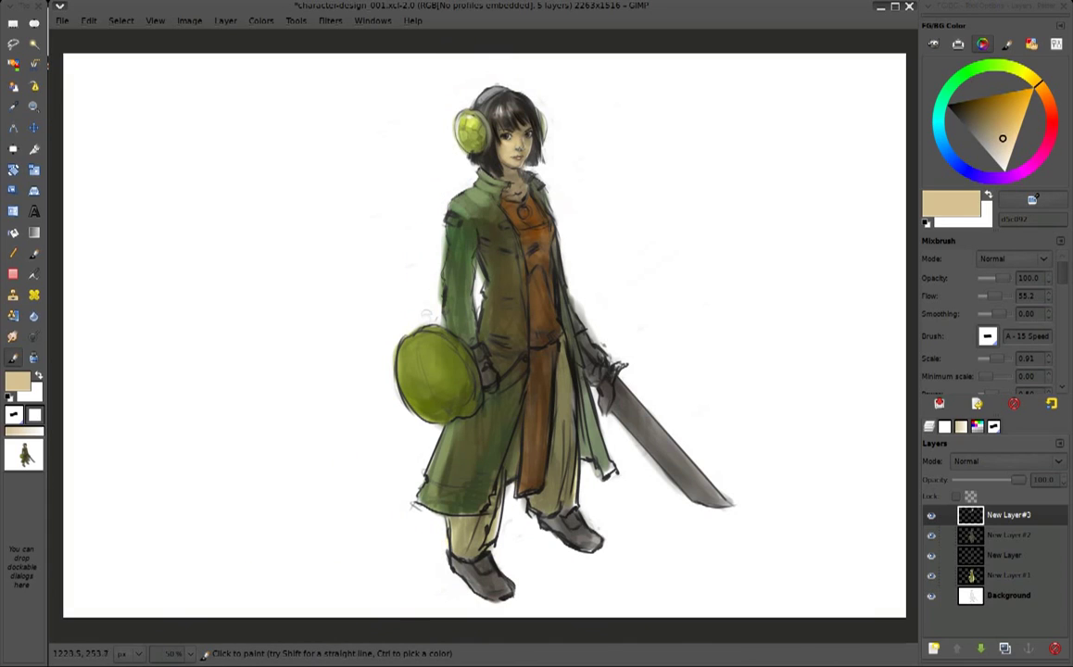
key(shift+h)
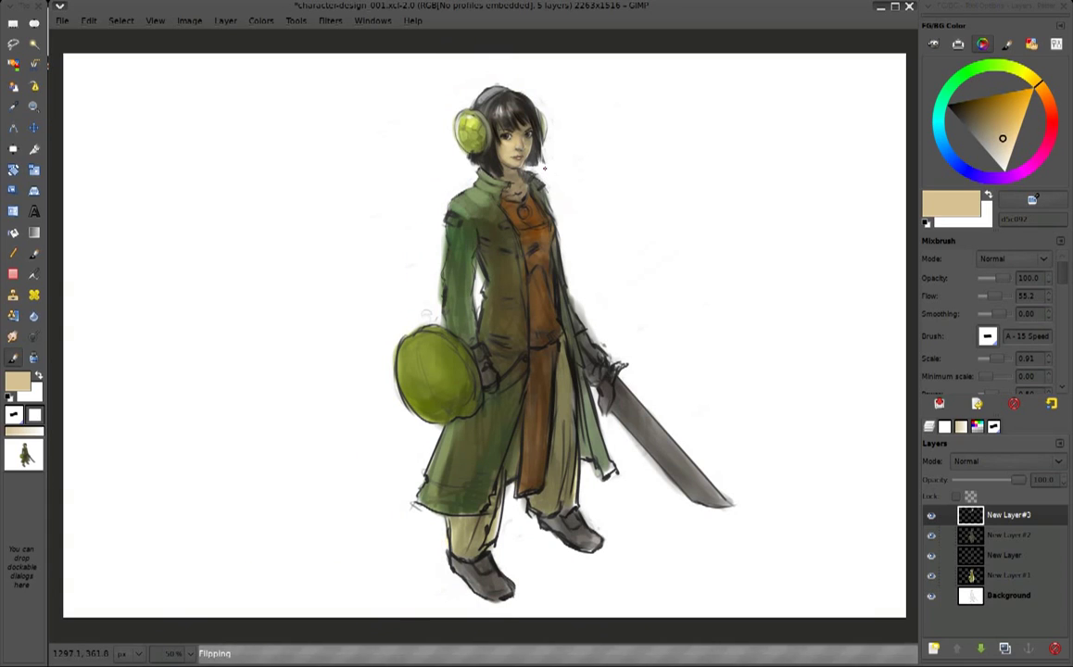
Sample hair brown, headphone olive green, near-white and mid grey from the painting
ctrl+click(427, 89)
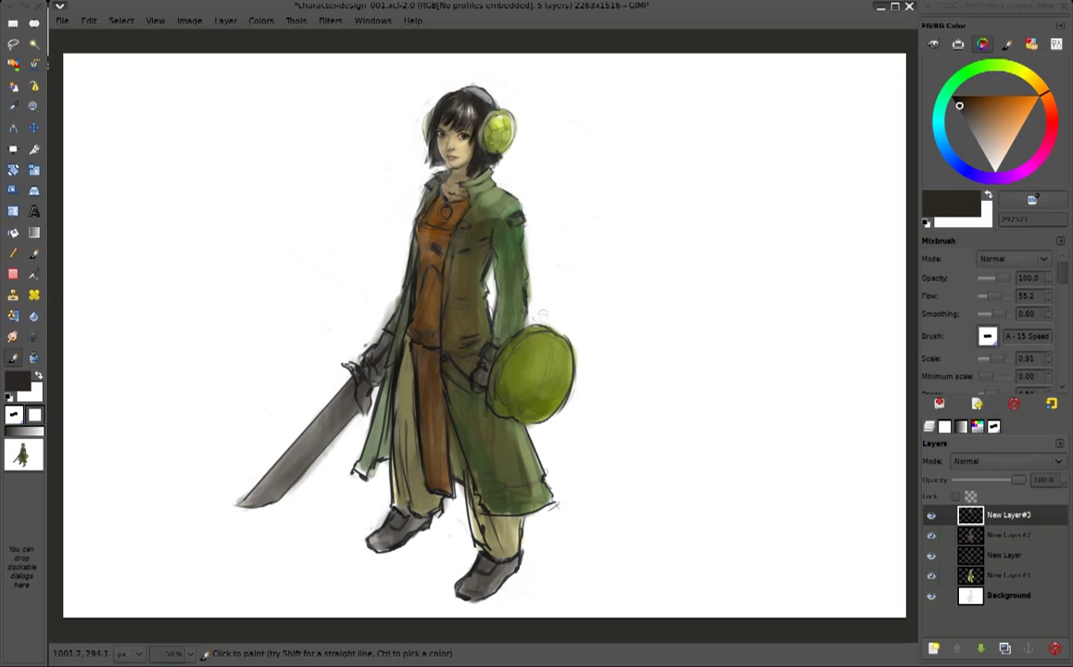
key(shift+h)
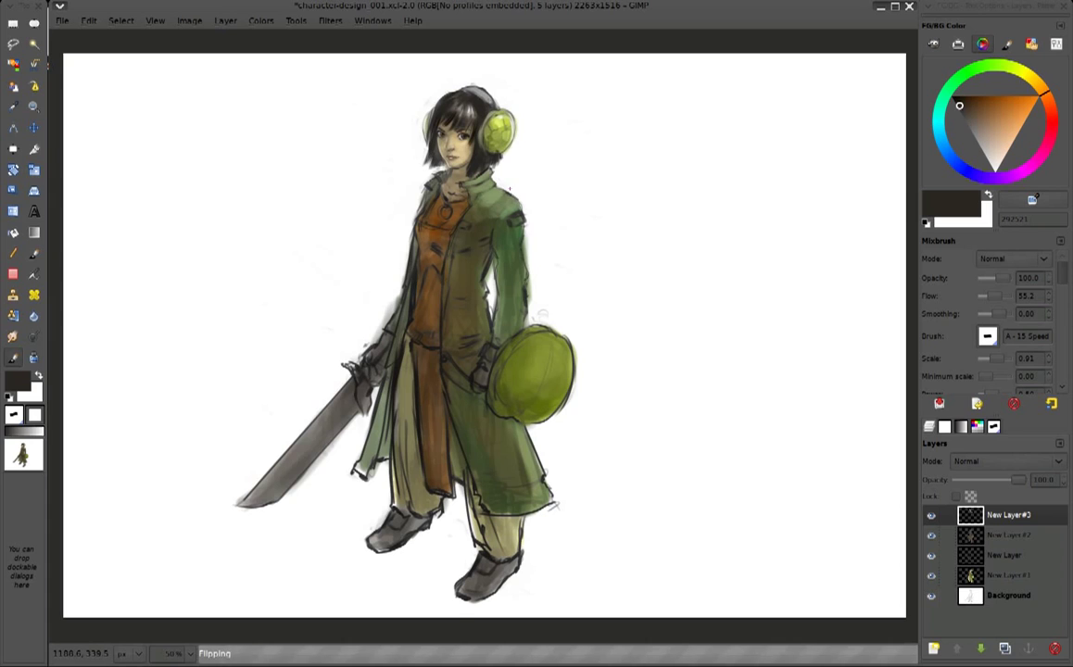
ctrl+click(464, 119)
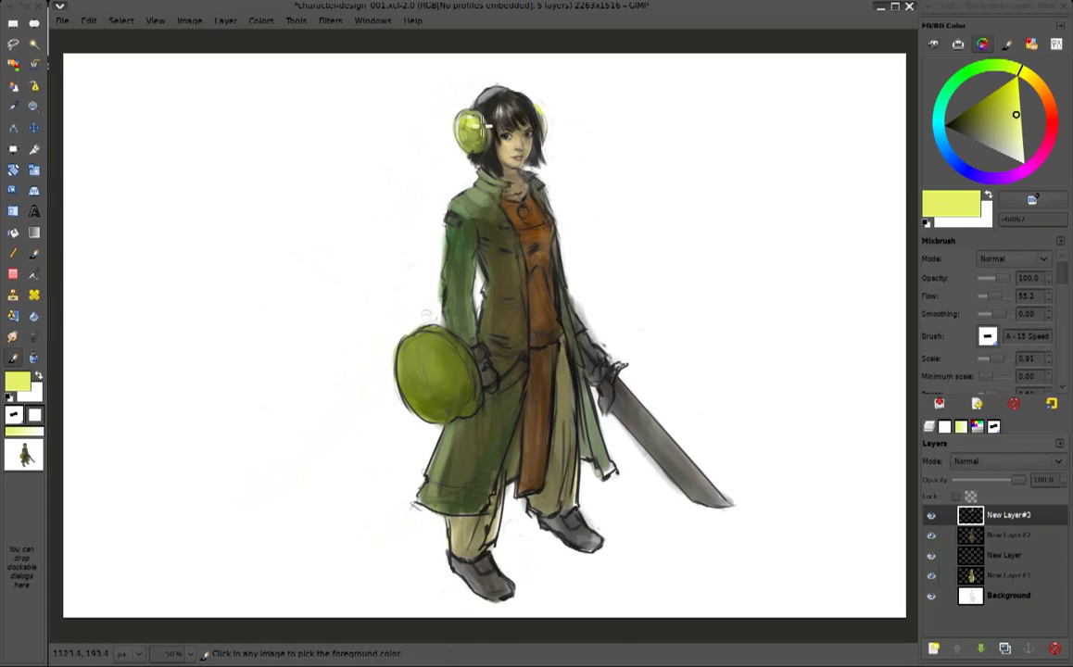
ctrl+click(457, 128)
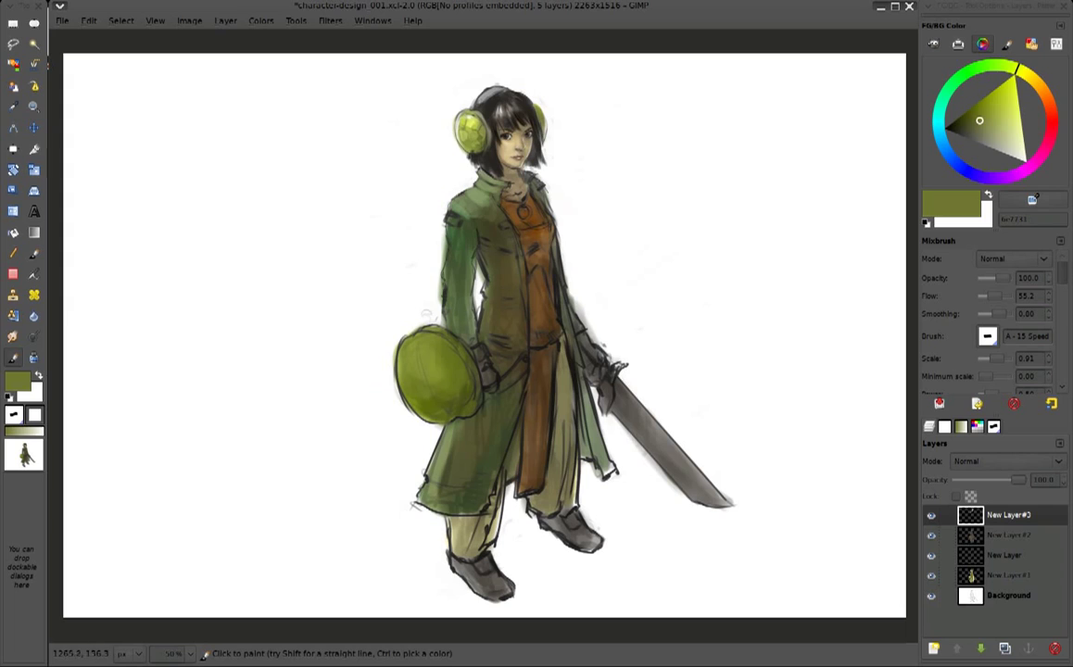
ctrl+click(486, 98)
ctrl+click(545, 110)
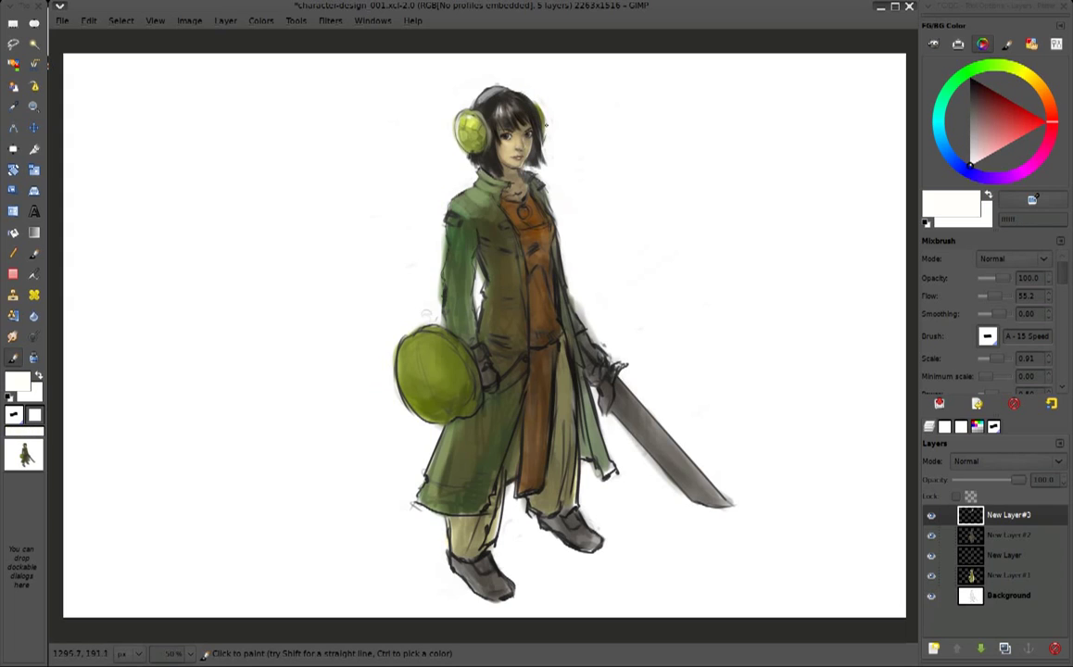
ctrl+click(513, 118)
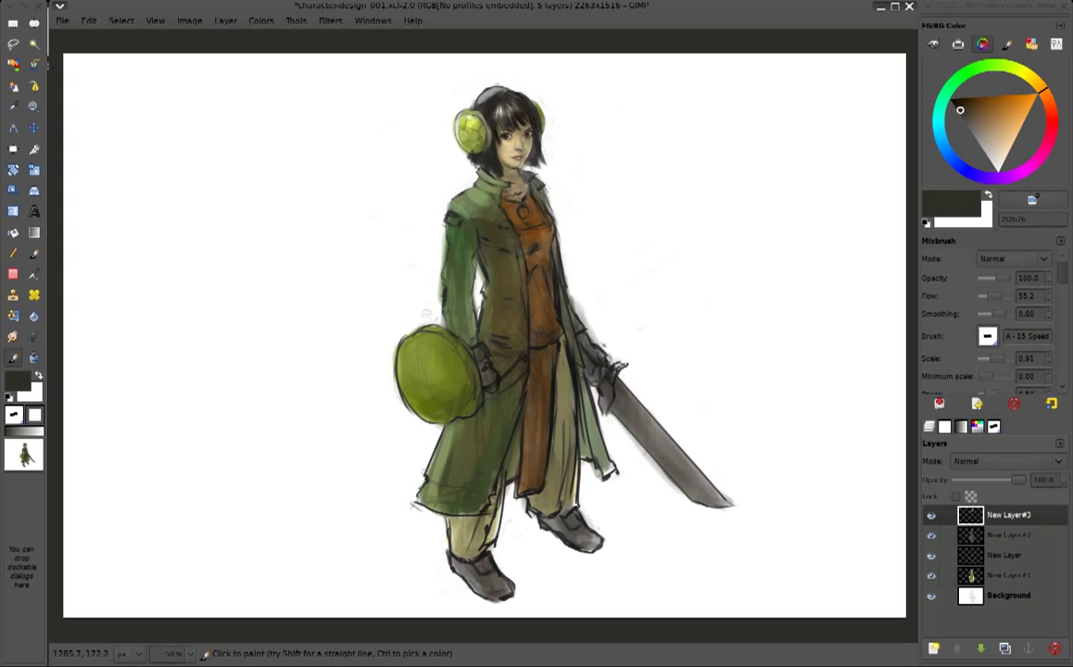
ctrl+click(475, 94)
ctrl+click(492, 92)
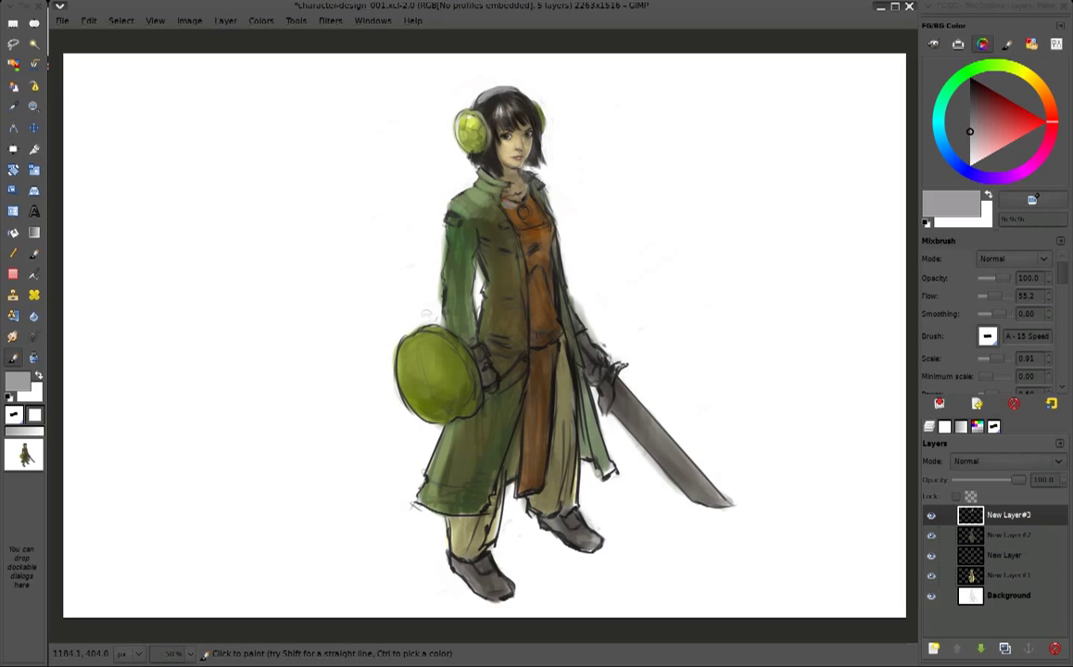
Pick dark brown, near-black, light grey, tan and white tones for the neck scarf
ctrl+click(501, 128)
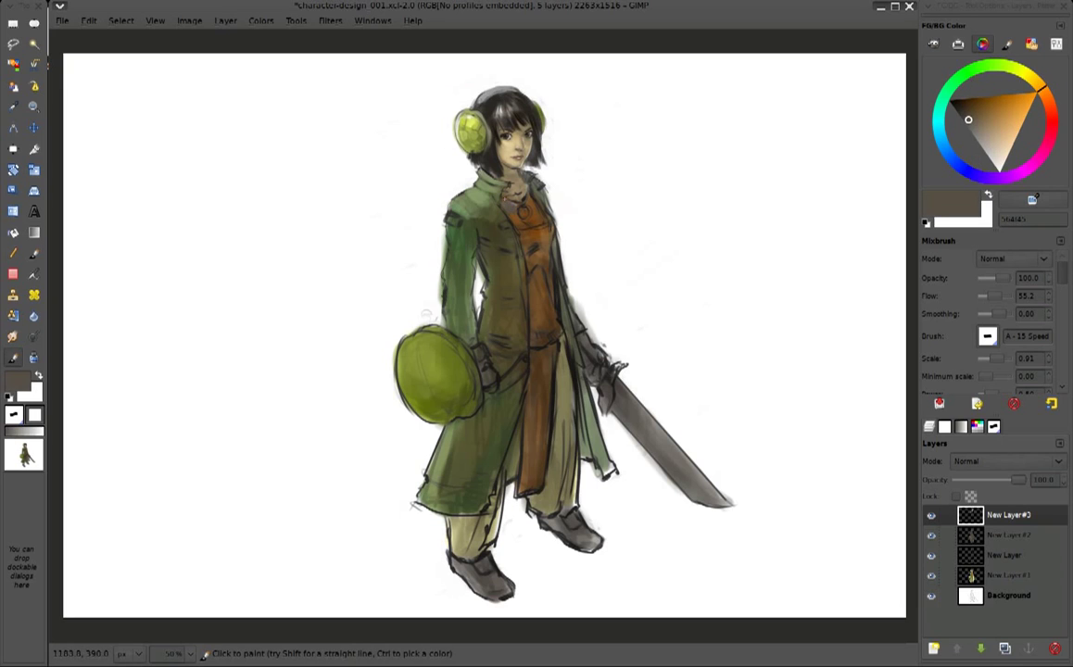
ctrl+click(510, 202)
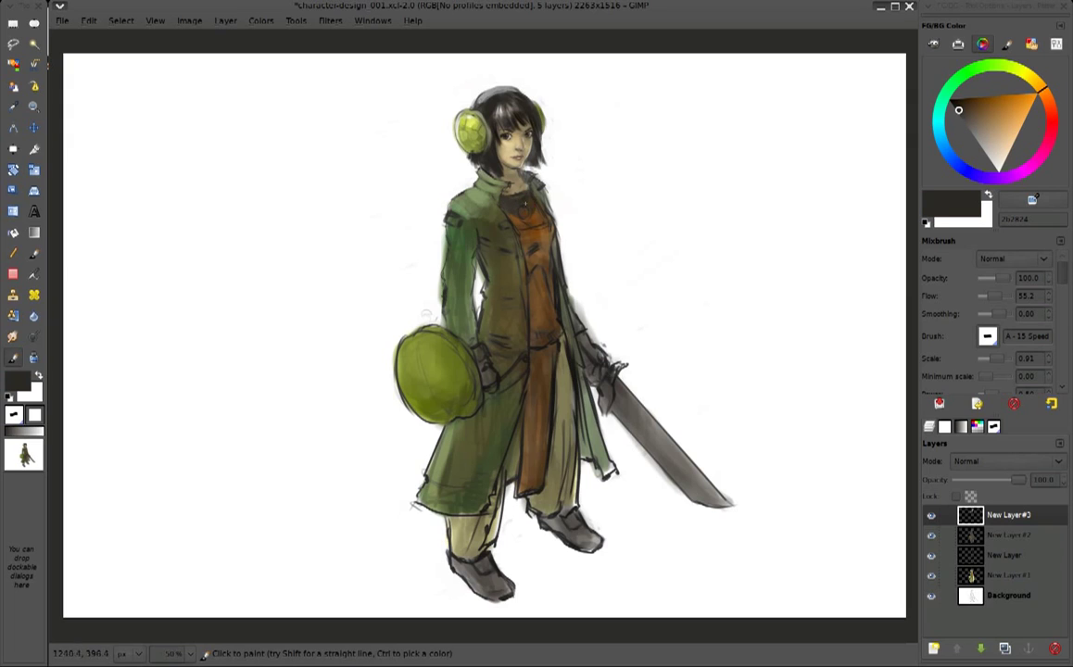
ctrl+click(507, 203)
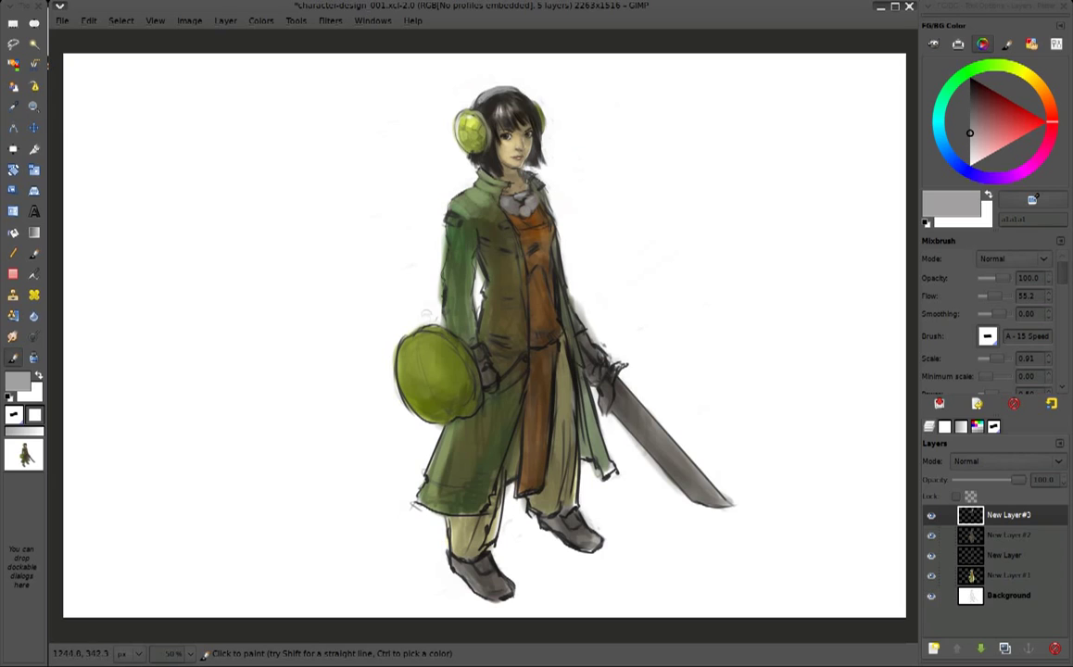
ctrl+click(528, 145)
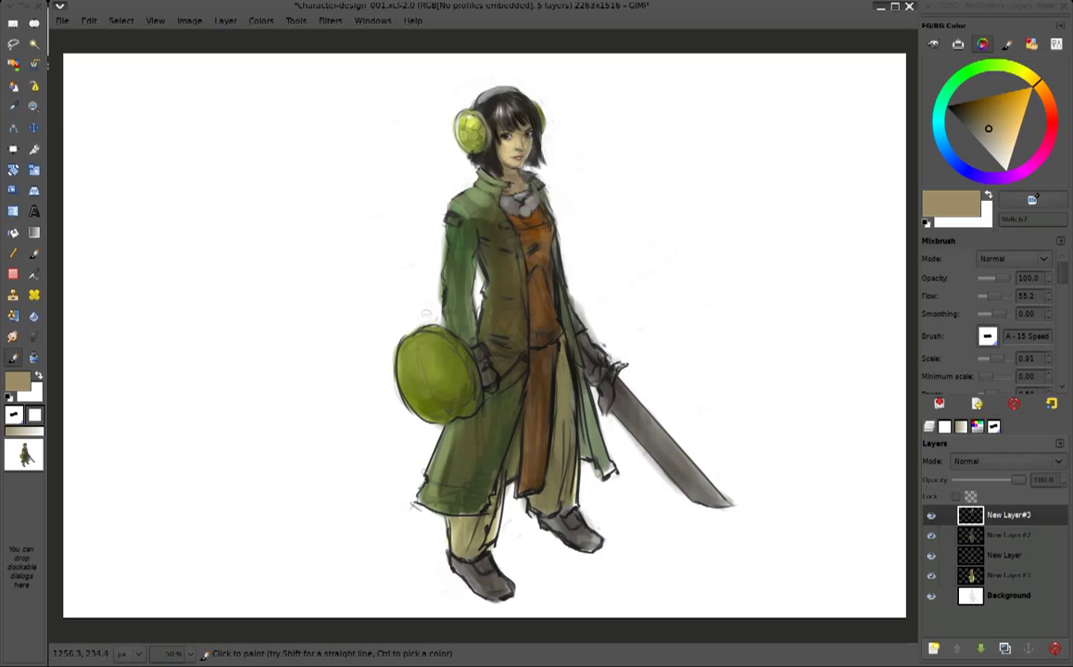
ctrl+click(534, 138)
ctrl+click(532, 141)
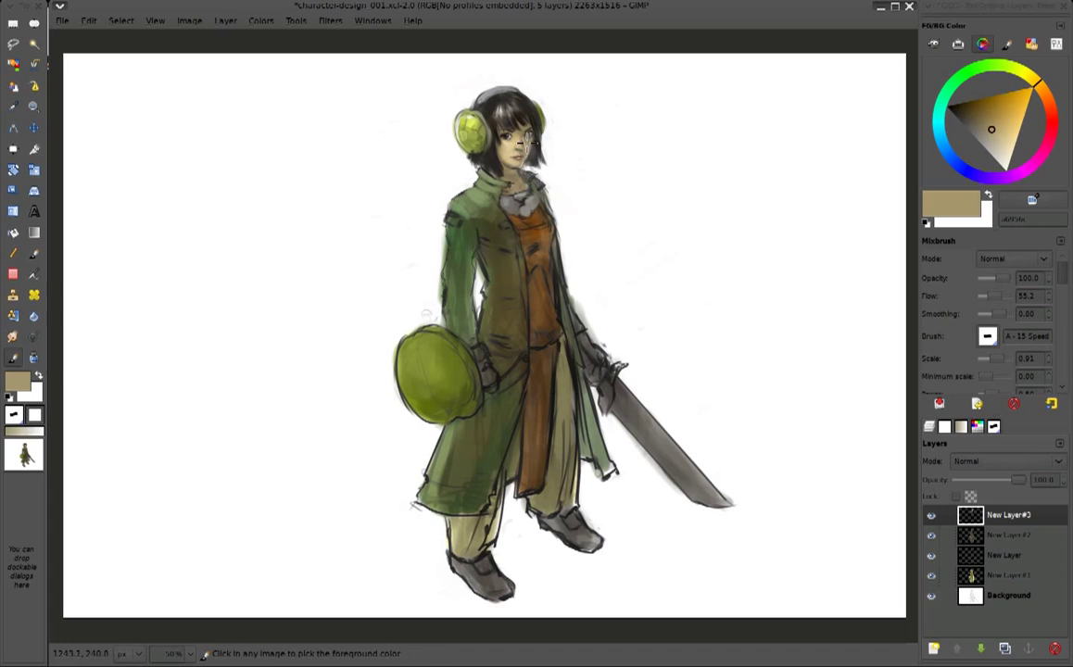
ctrl+click(556, 128)
Zoom in and brush white over the hair edge and headphone band
ctrl+scroll(529, 143, up, 3)
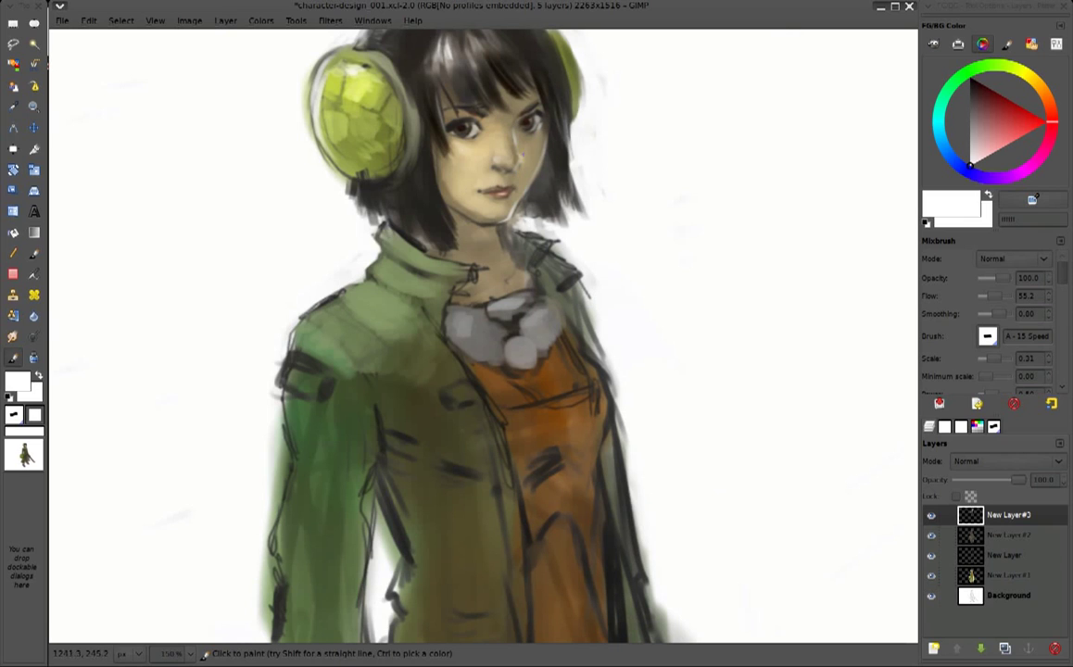
ctrl+click(520, 148)
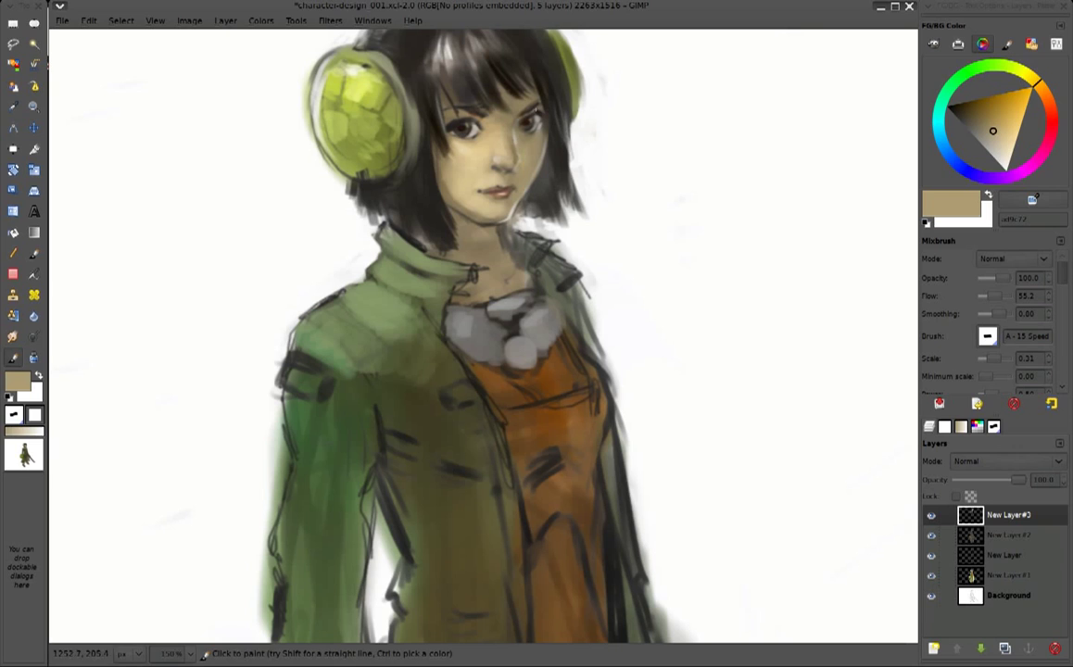
ctrl+click(574, 143)
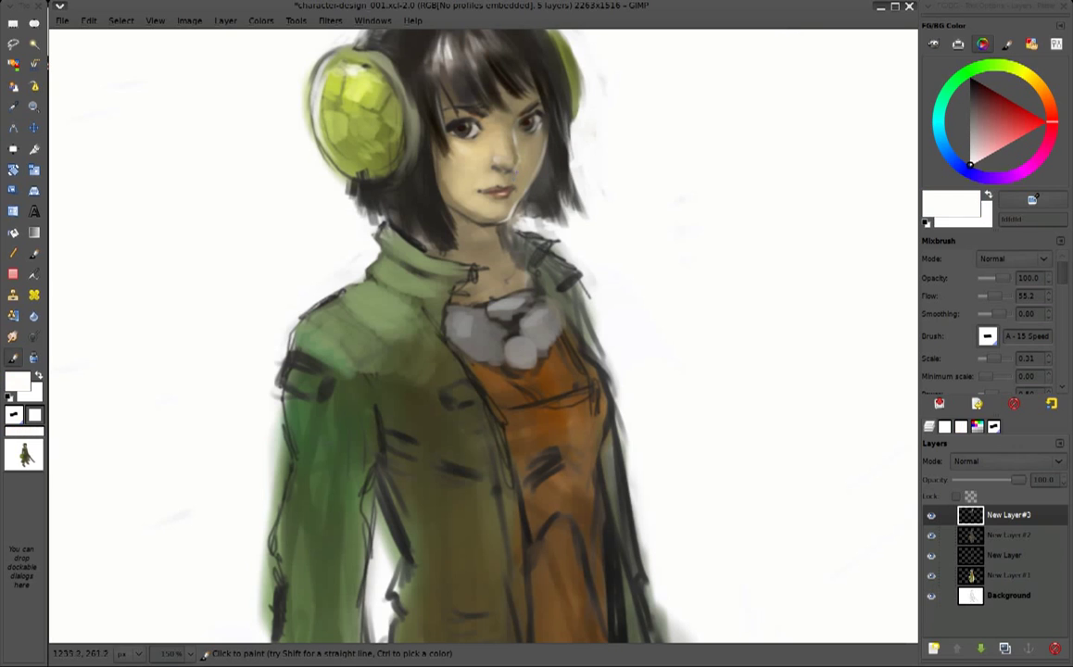
drag(394, 192, 412, 172)
scroll(415, 186, up, 2)
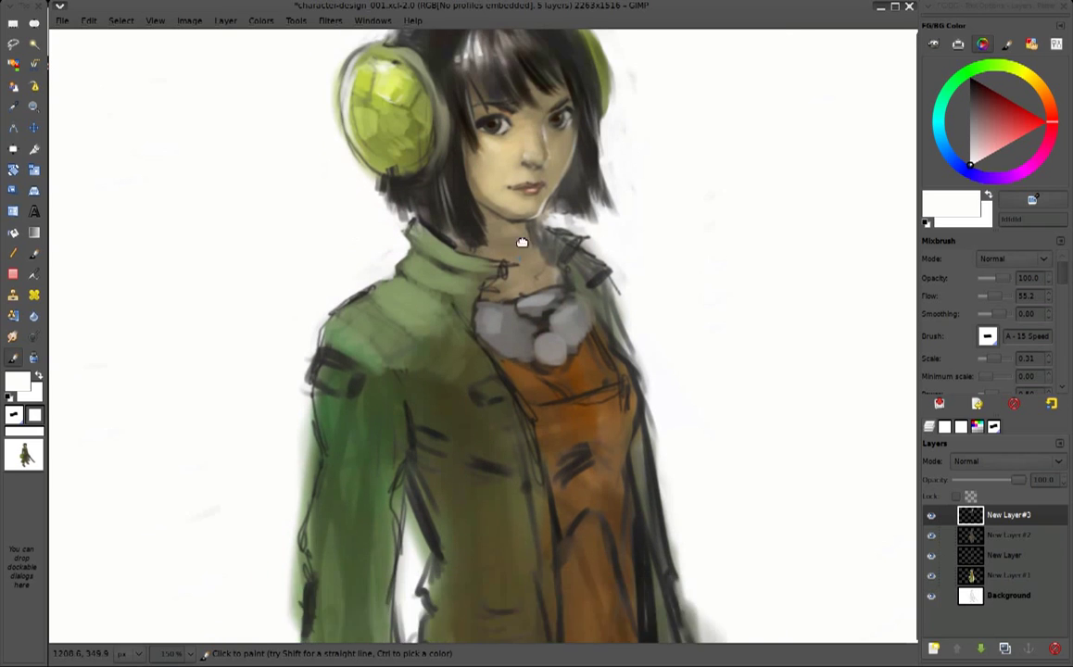
scroll(482, 260, up, 3)
drag(421, 173, 442, 167)
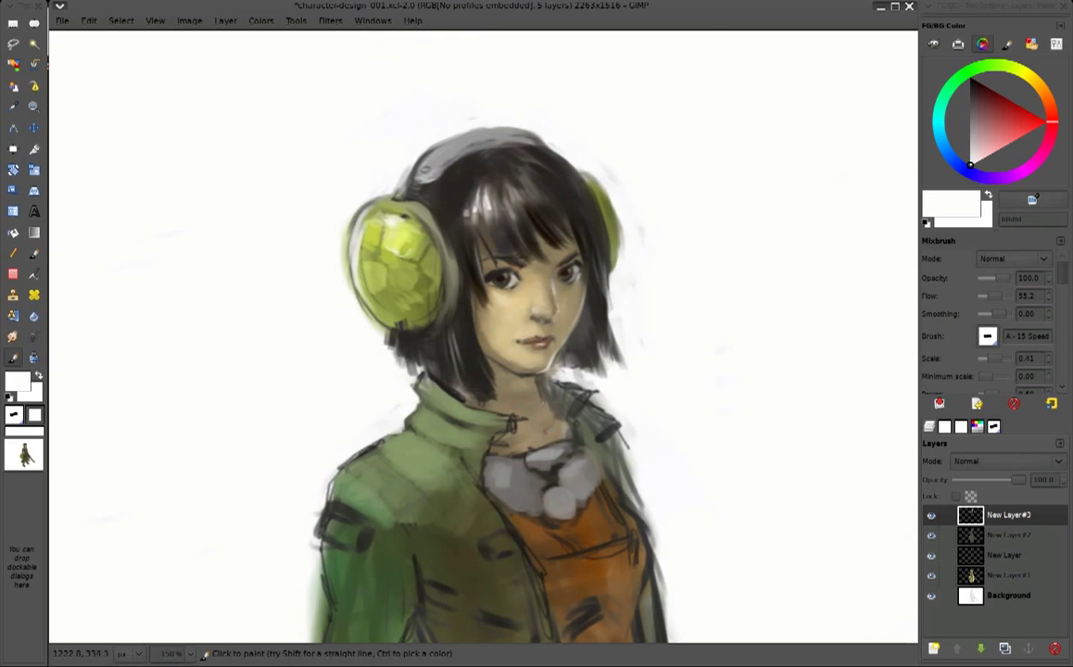
Paint a dark olive shadow on the neck below the chin, then zoom out
ctrl+click(453, 389)
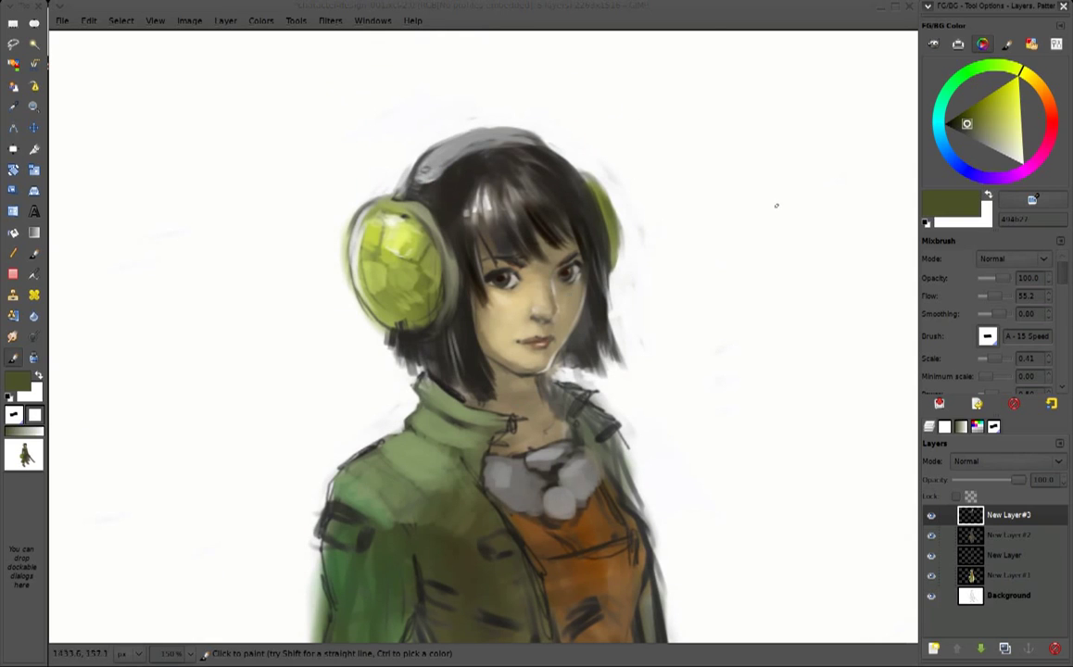
drag(510, 383, 505, 349)
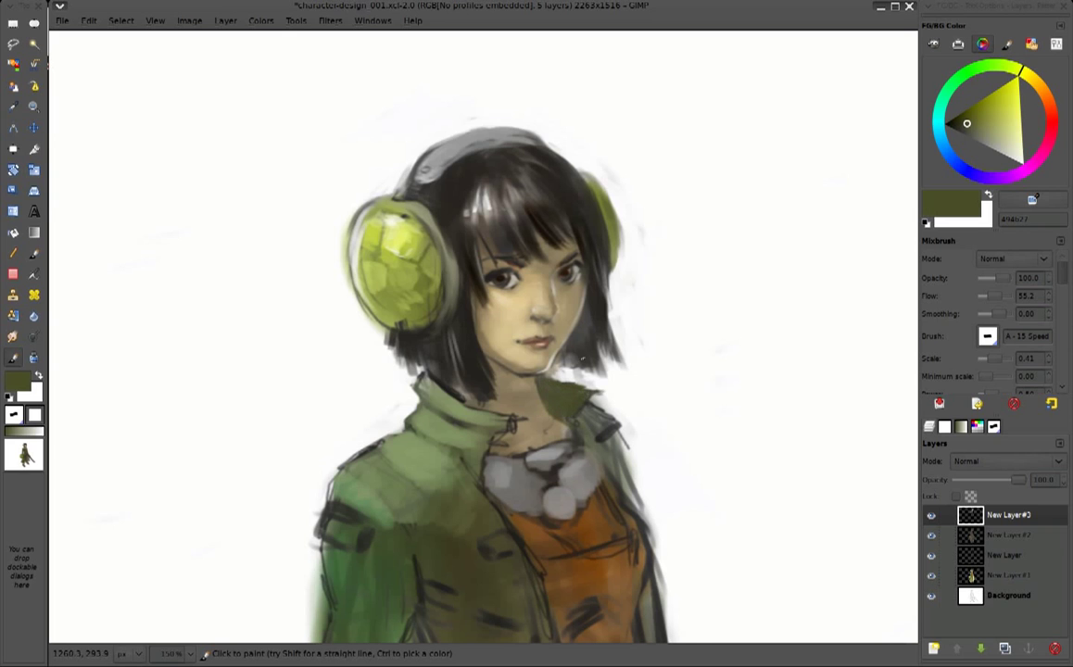
key(minus)
key(minus)
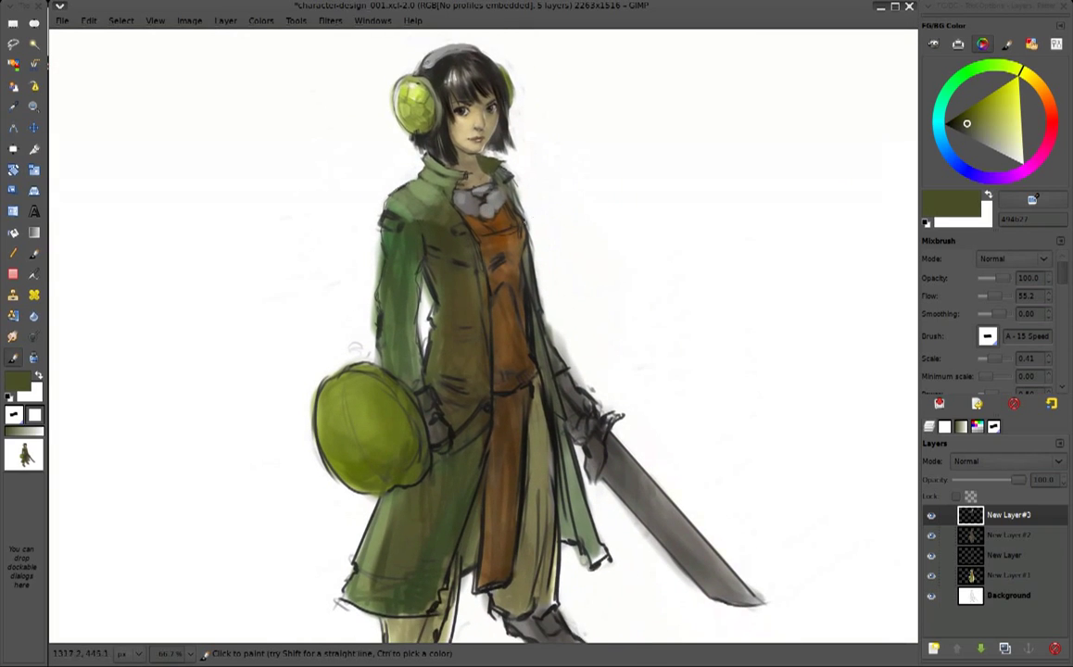
Save the painting as character-design_002.xcf
key(ctrl+shift+s)
click(655, 70)
key(BackSpace)
text(2)
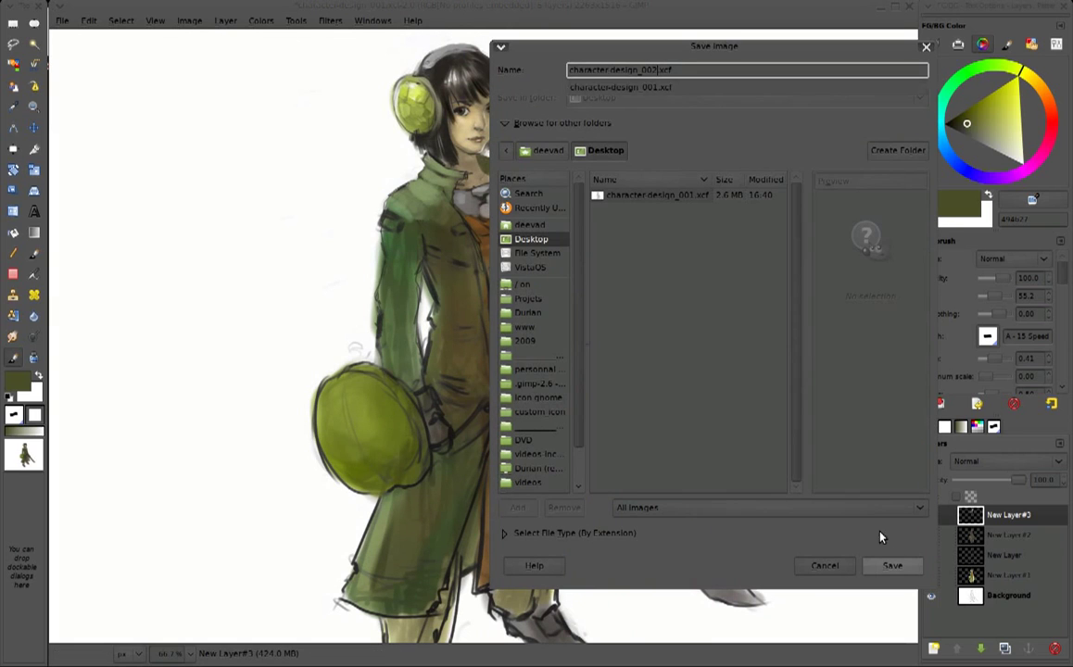
click(892, 565)
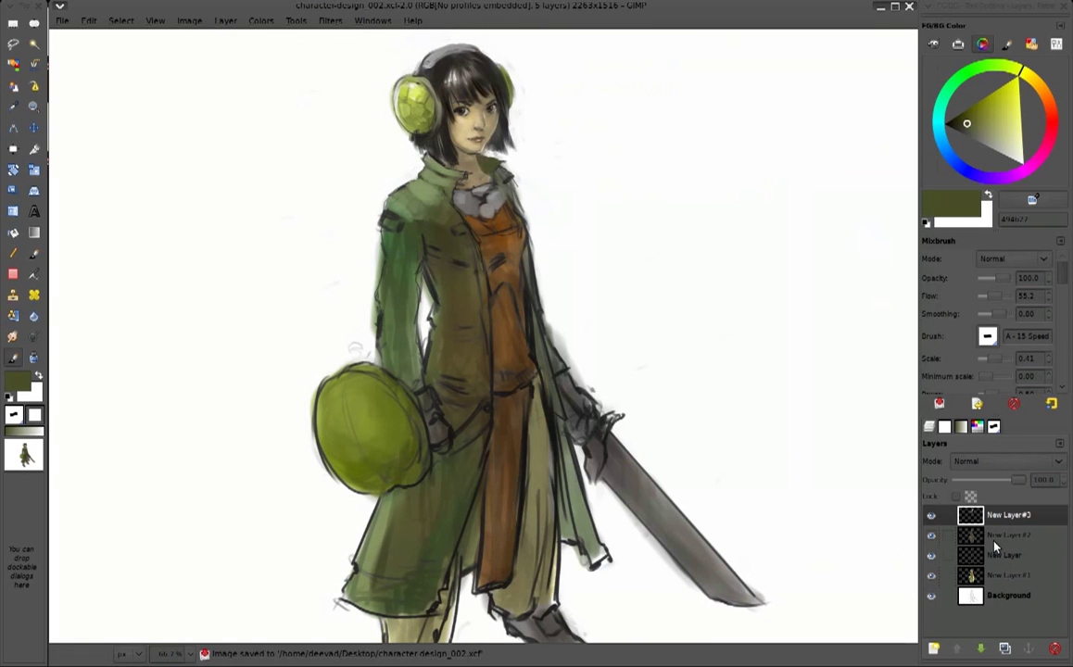
Flatten the image into a single Background layer
click(189, 20)
click(215, 237)
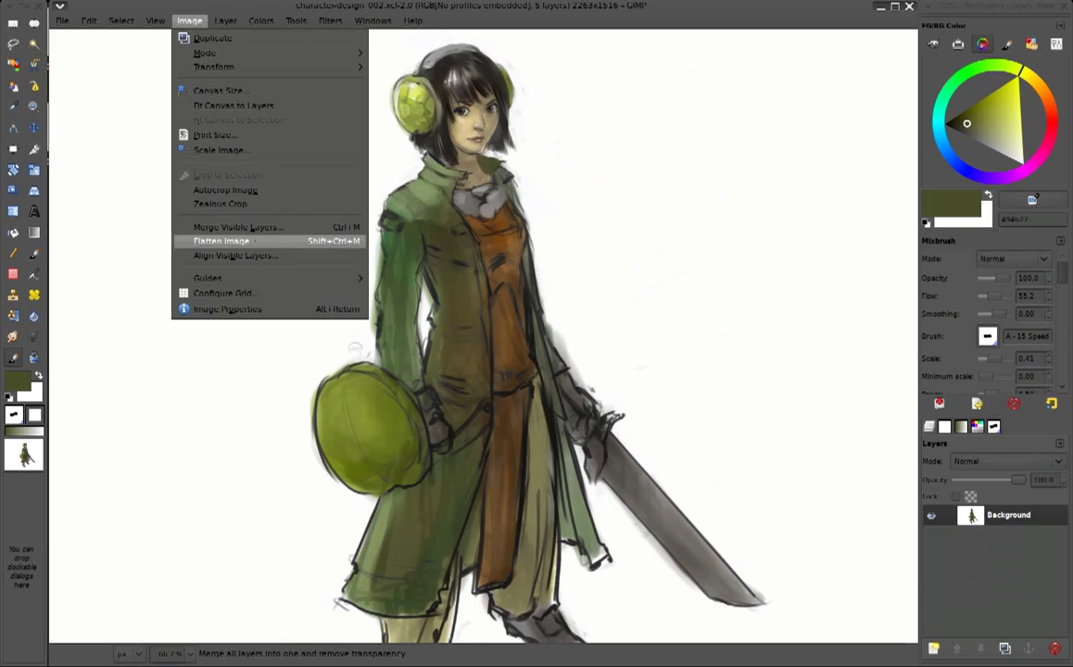
ctrl+click(391, 204)
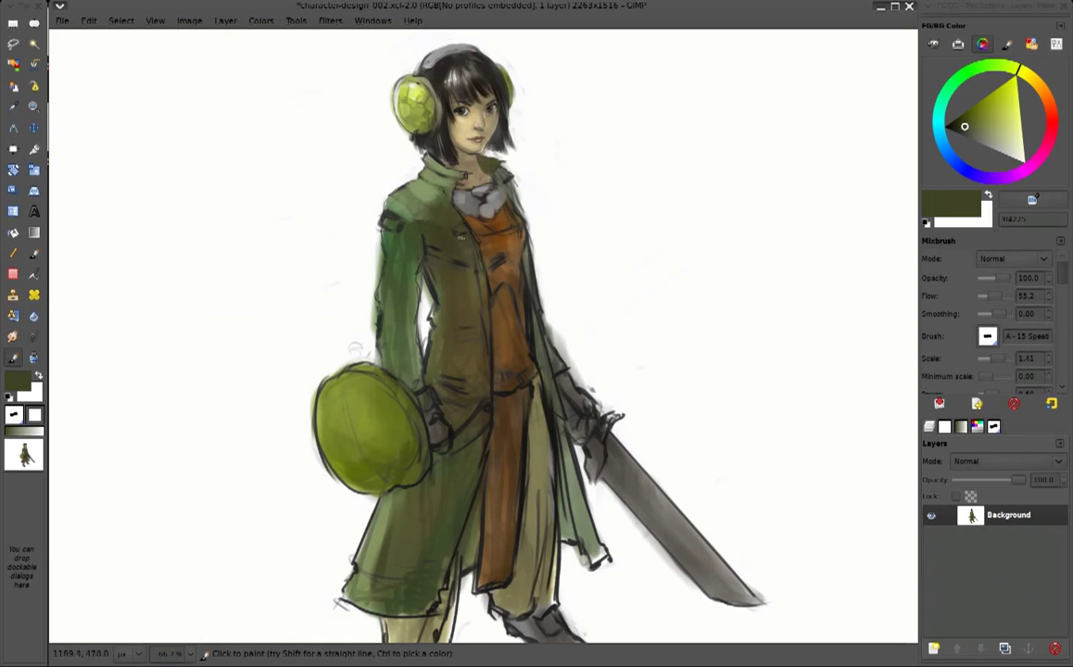
Switch to Multiply with light grey and darken the scarf and upper chest
ctrl+click(468, 139)
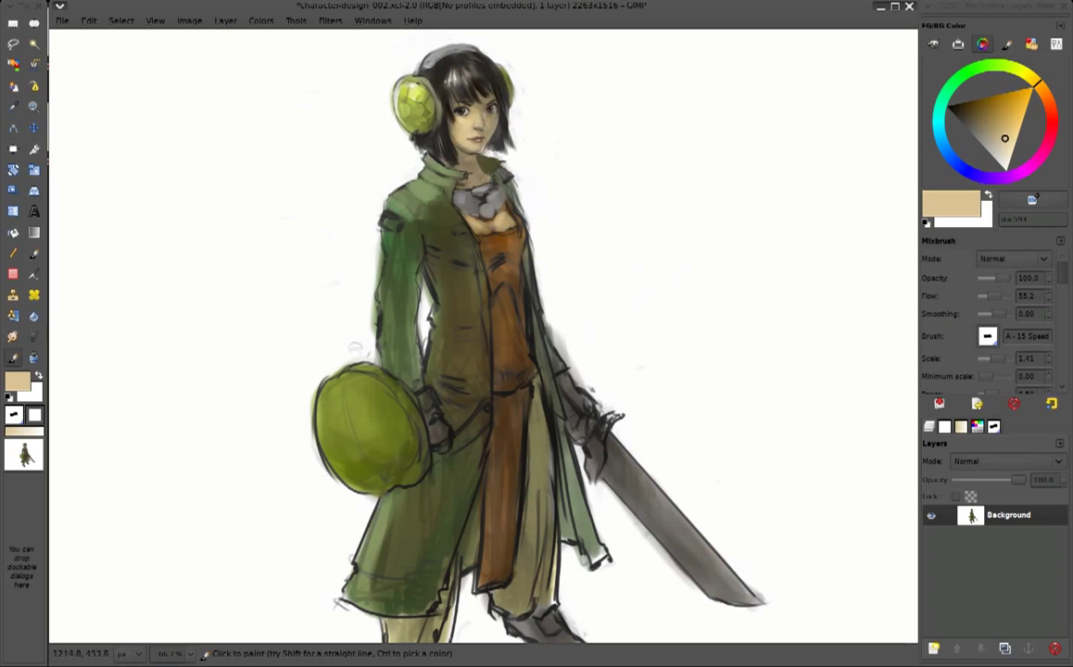
ctrl+click(482, 215)
click(1015, 259)
click(1015, 351)
click(993, 158)
drag(461, 186, 470, 221)
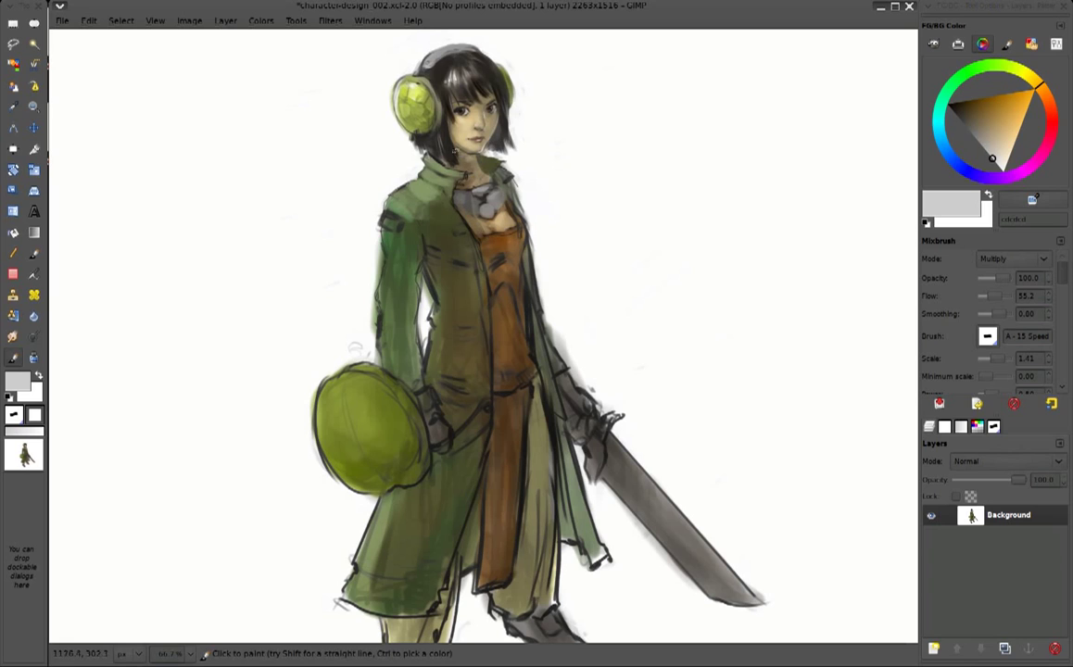
mouse_move(457, 201)
mouse_down()
mouse_move(484, 250)
mouse_move(501, 350)
mouse_up()
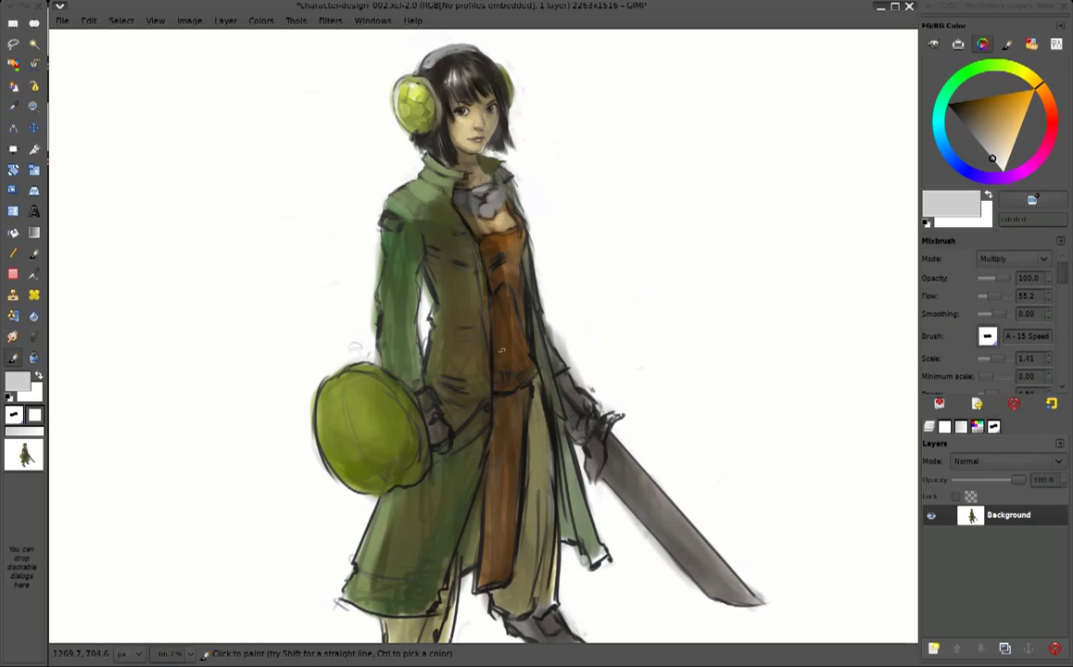
Shade the coat sleeves and shoulder, orange dress, left earmuff and area beside the shield
mouse_move(384, 204)
mouse_down()
mouse_move(380, 238)
mouse_move(388, 204)
mouse_move(398, 276)
mouse_up()
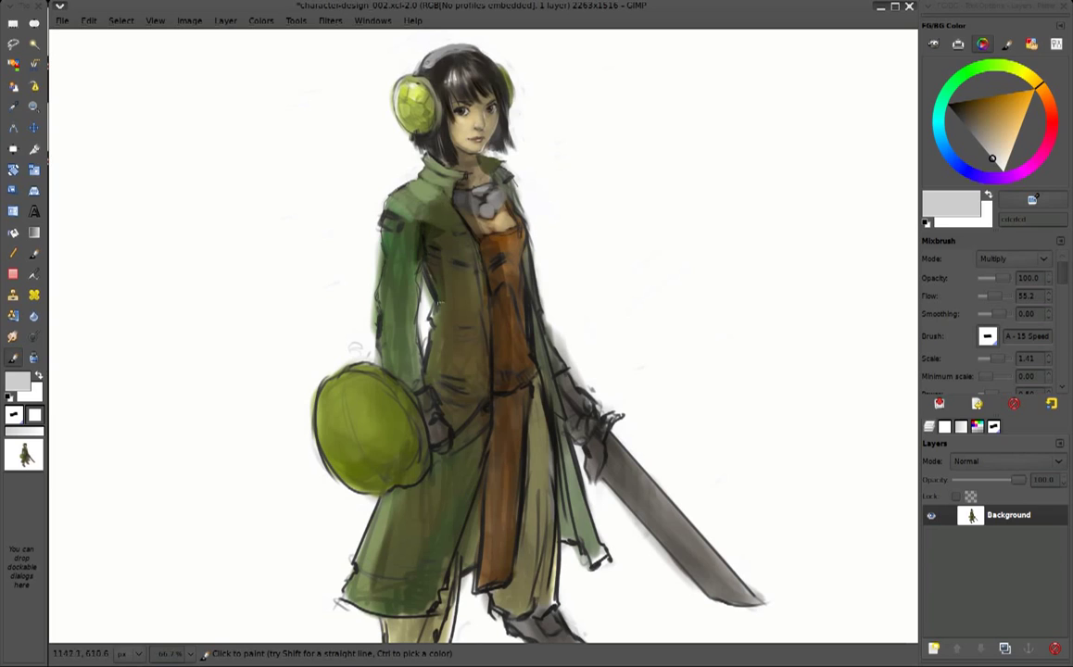
mouse_move(390, 190)
mouse_down()
mouse_move(391, 167)
mouse_move(406, 190)
mouse_up()
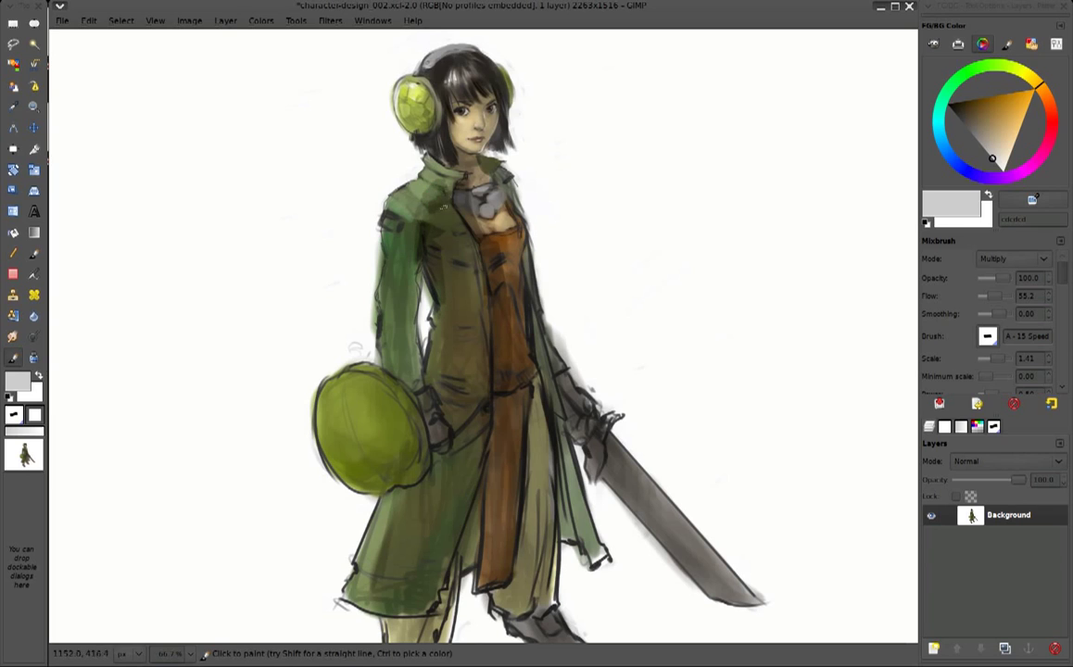
mouse_move(510, 267)
mouse_down()
mouse_move(509, 256)
mouse_move(437, 260)
mouse_move(452, 222)
mouse_up()
drag(518, 280, 506, 308)
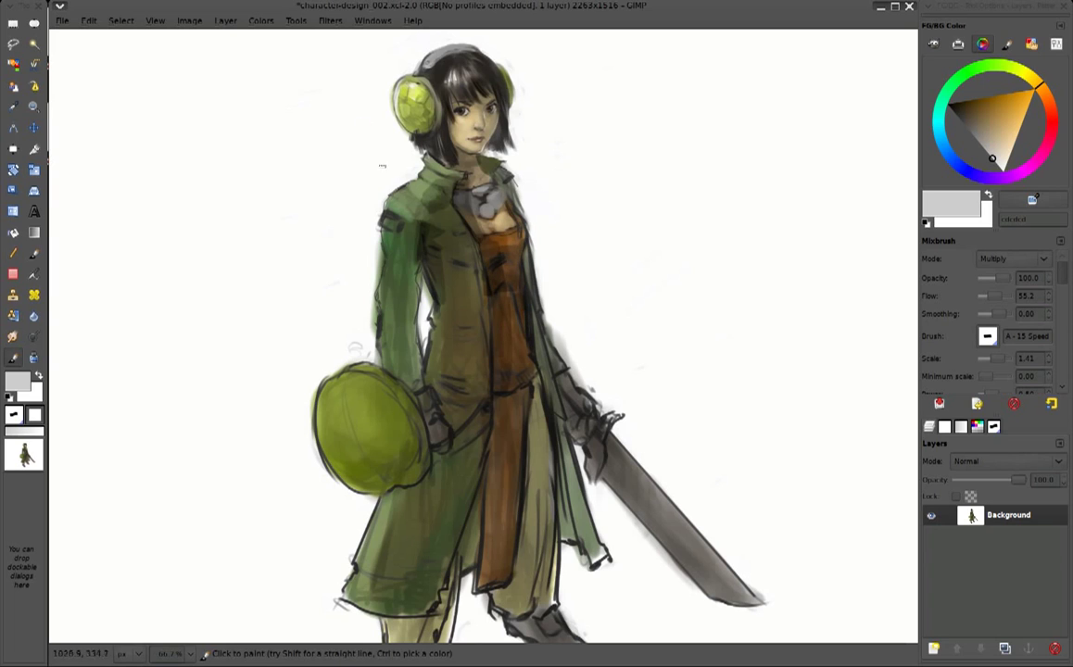
mouse_move(381, 98)
mouse_down()
mouse_move(377, 126)
mouse_move(390, 109)
mouse_move(375, 117)
mouse_up()
mouse_move(400, 288)
mouse_down()
mouse_move(389, 223)
mouse_move(385, 306)
mouse_move(398, 357)
mouse_move(405, 312)
mouse_move(436, 306)
mouse_move(468, 333)
mouse_move(464, 366)
mouse_move(383, 332)
mouse_move(417, 380)
mouse_up()
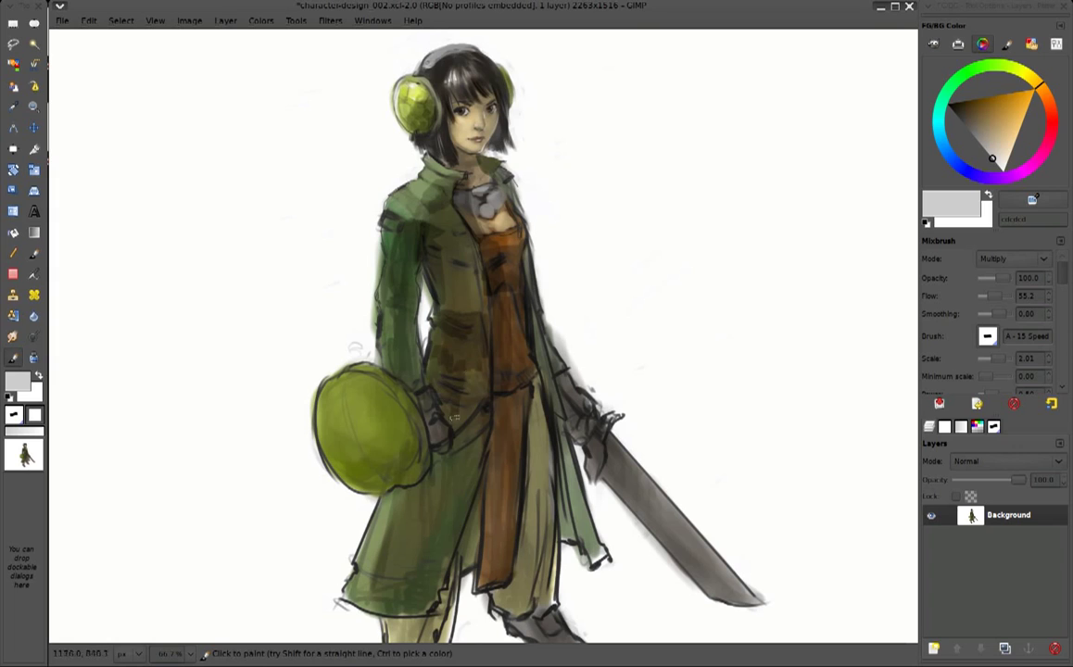
drag(410, 335, 440, 376)
mouse_move(352, 360)
mouse_down()
mouse_move(376, 436)
mouse_move(338, 408)
mouse_move(329, 424)
mouse_move(317, 378)
mouse_move(392, 409)
mouse_move(358, 393)
mouse_move(341, 413)
mouse_move(320, 408)
mouse_move(306, 421)
mouse_move(290, 382)
mouse_move(313, 353)
mouse_up()
Dab mottled texture over the coat from chest and shoulder down to the hem
mouse_move(398, 273)
mouse_down()
mouse_move(417, 285)
mouse_move(436, 281)
mouse_move(384, 192)
mouse_move(357, 172)
mouse_up()
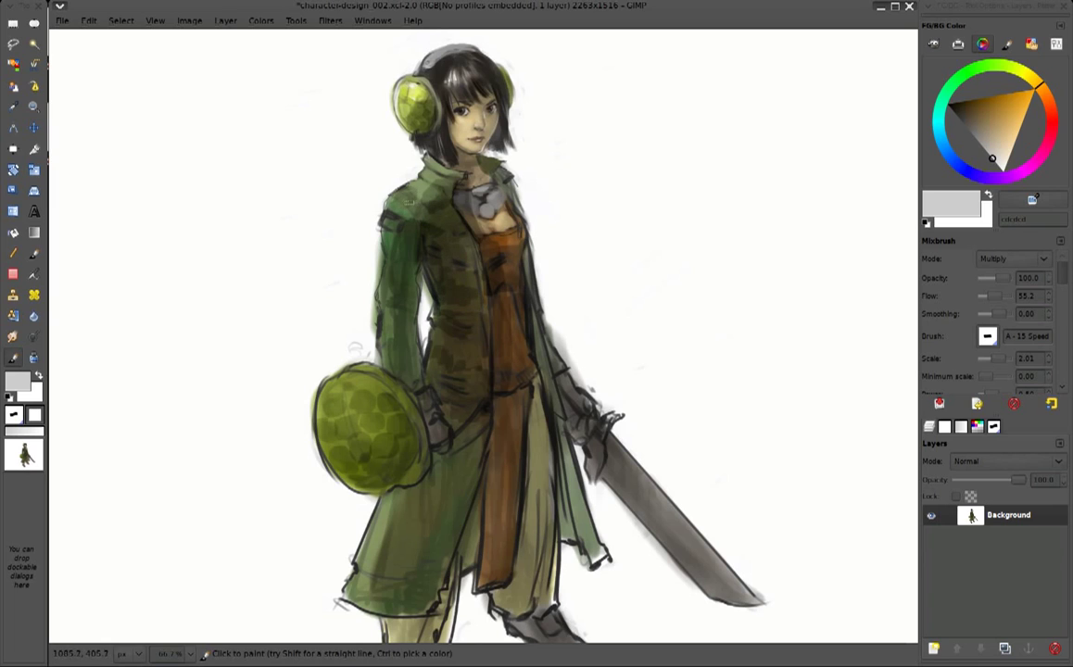
drag(408, 200, 387, 160)
mouse_move(422, 492)
mouse_down()
mouse_move(380, 528)
mouse_move(385, 537)
mouse_move(430, 502)
mouse_up()
mouse_move(403, 436)
mouse_down()
mouse_move(382, 413)
mouse_move(426, 390)
mouse_move(413, 474)
mouse_move(394, 486)
mouse_up()
mouse_move(435, 408)
mouse_down()
mouse_move(408, 491)
mouse_move(367, 533)
mouse_up()
mouse_move(371, 477)
mouse_down()
mouse_move(343, 519)
mouse_move(324, 523)
mouse_move(357, 542)
mouse_move(403, 547)
mouse_up()
mouse_move(408, 482)
mouse_down()
mouse_move(556, 444)
mouse_move(561, 496)
mouse_move(505, 352)
mouse_up()
mouse_move(519, 468)
mouse_down()
mouse_move(489, 264)
mouse_move(491, 389)
mouse_up()
mouse_move(491, 343)
mouse_down()
mouse_move(537, 381)
mouse_move(483, 404)
mouse_move(478, 463)
mouse_up()
Add darker strokes on the lower coat beside the shield and tunic strip
scroll(530, 479, down, 3)
mouse_move(449, 353)
mouse_down()
mouse_move(434, 432)
mouse_move(384, 513)
mouse_up()
drag(425, 432, 408, 500)
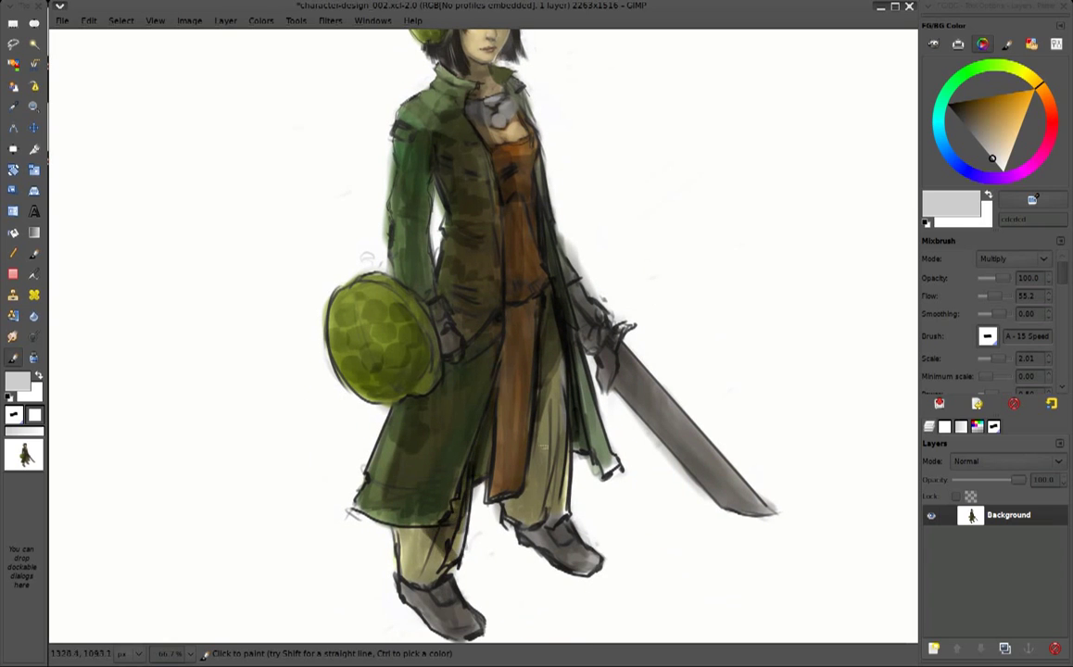
drag(495, 378, 463, 481)
drag(499, 332, 480, 454)
scroll(551, 357, down, 2)
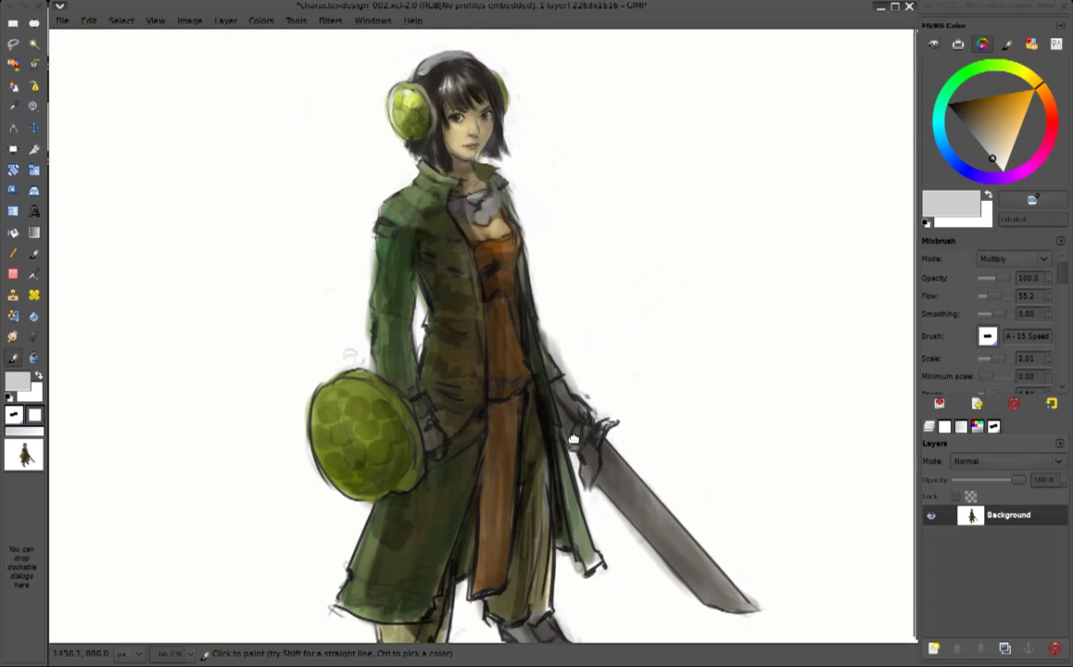
scroll(554, 297, up, 2)
Paint a grey ground shadow around and between the boots
drag(493, 498, 413, 549)
mouse_move(463, 472)
mouse_down()
mouse_move(390, 510)
mouse_move(384, 532)
mouse_move(465, 487)
mouse_up()
mouse_move(345, 581)
mouse_down()
mouse_move(359, 556)
mouse_move(366, 593)
mouse_move(385, 496)
mouse_move(417, 468)
mouse_move(452, 459)
mouse_move(472, 475)
mouse_move(431, 491)
mouse_move(399, 484)
mouse_move(380, 453)
mouse_up()
drag(454, 476, 470, 492)
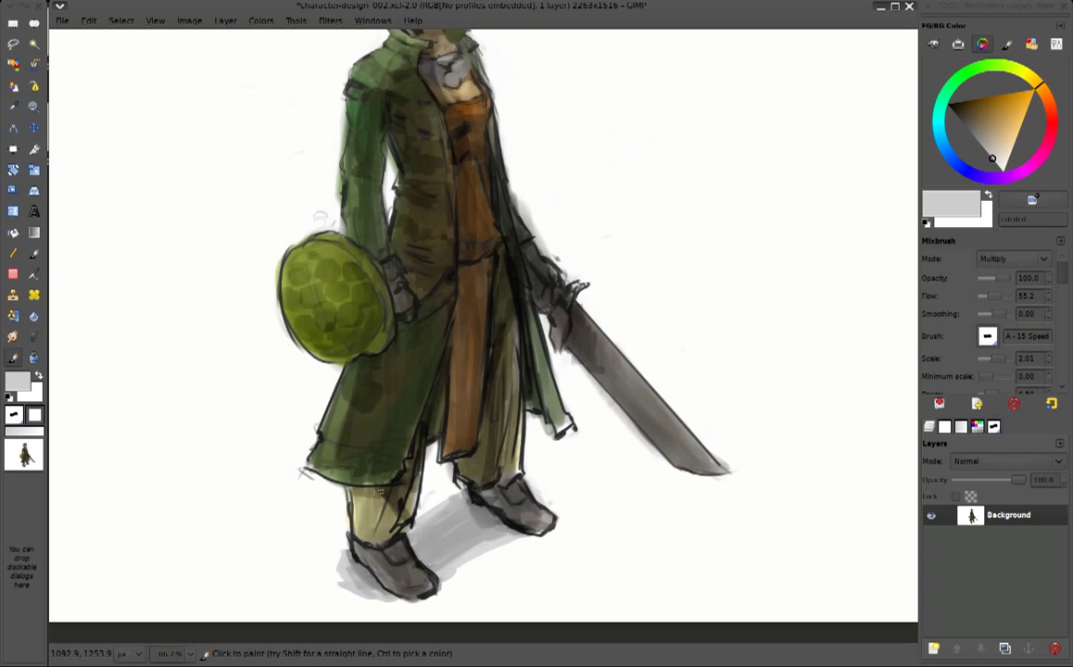
drag(506, 279, 508, 380)
scroll(495, 403, up, 3)
In Soft light mode, brighten the jacket collar, shield's upper-left and left shoulder with lighter grey
click(1013, 259)
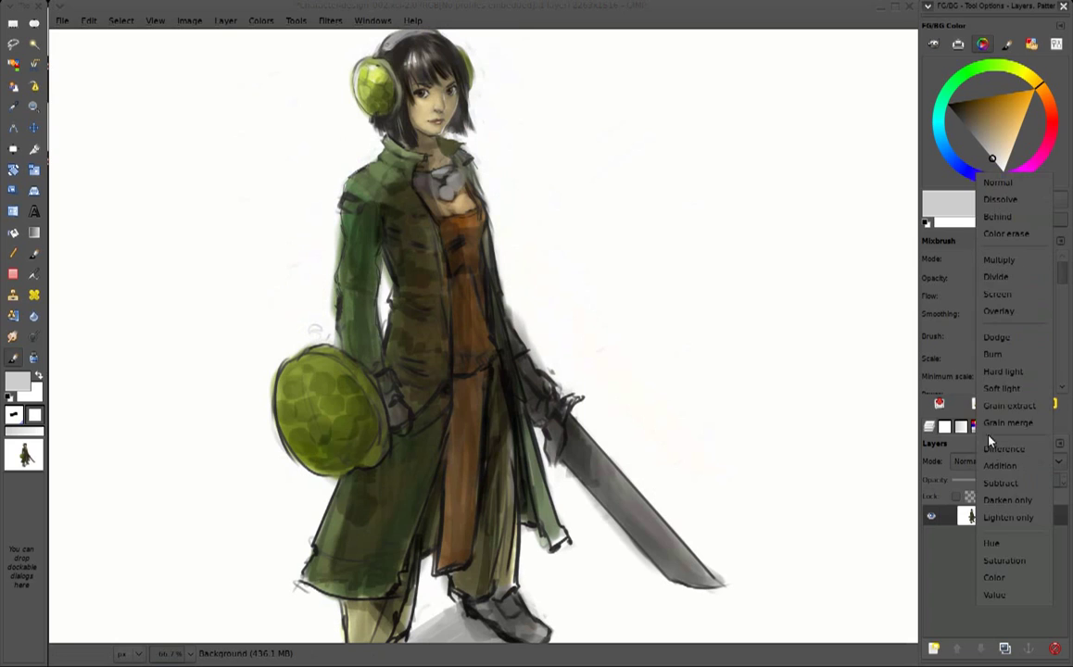
click(1018, 389)
click(997, 165)
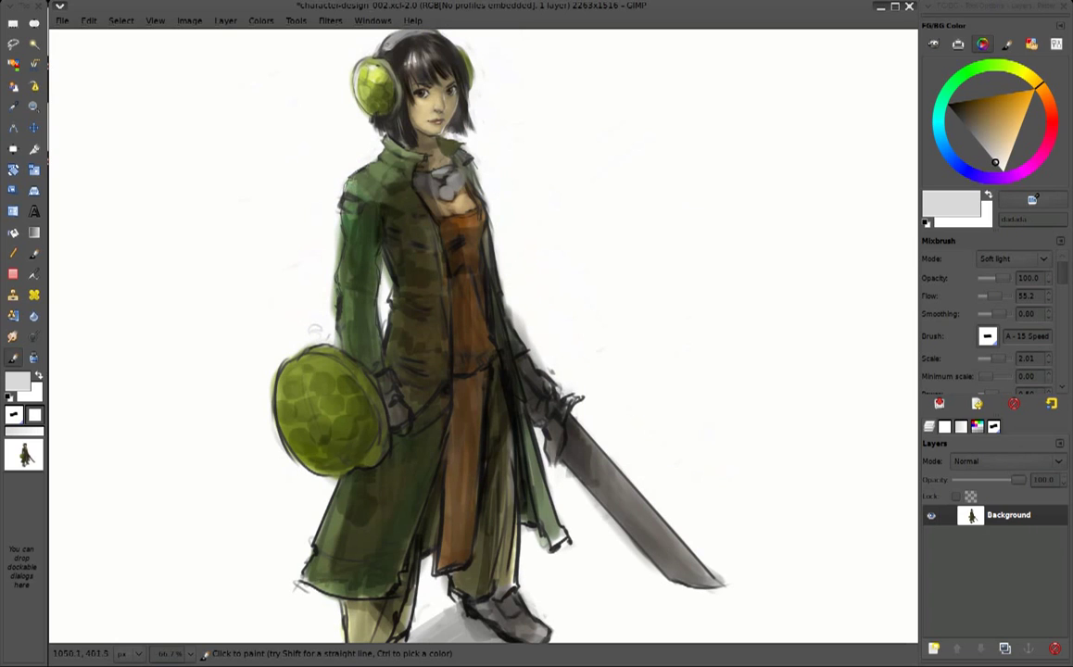
drag(379, 169, 400, 153)
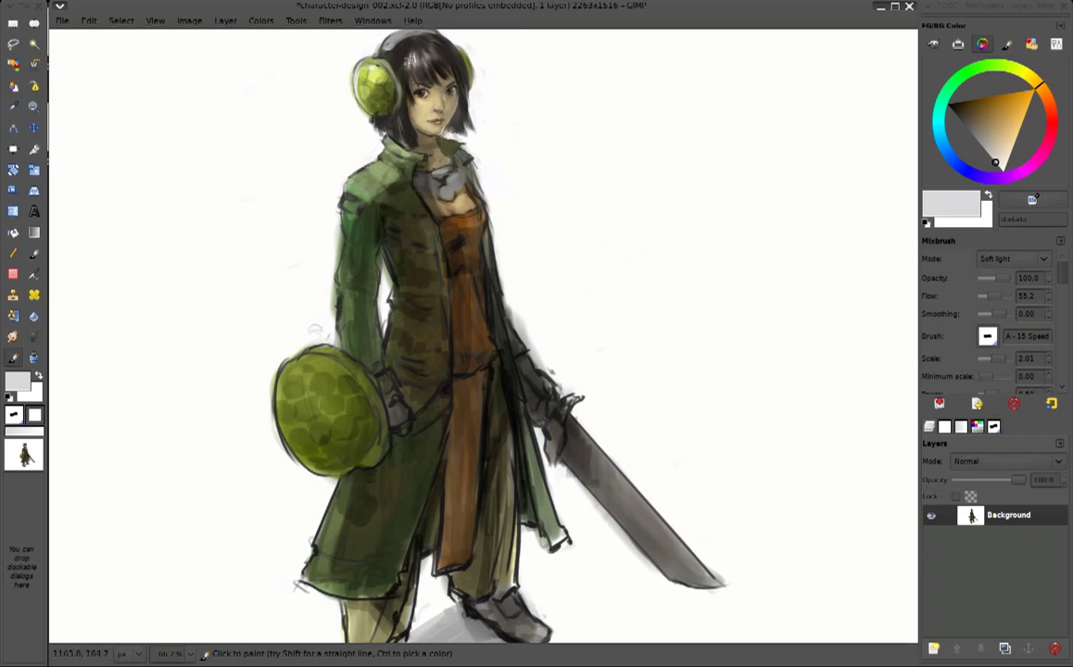
mouse_move(315, 394)
mouse_down()
mouse_move(278, 350)
mouse_move(317, 328)
mouse_move(256, 375)
mouse_move(287, 372)
mouse_move(274, 382)
mouse_up()
mouse_move(371, 217)
mouse_down()
mouse_move(387, 190)
mouse_move(367, 190)
mouse_up()
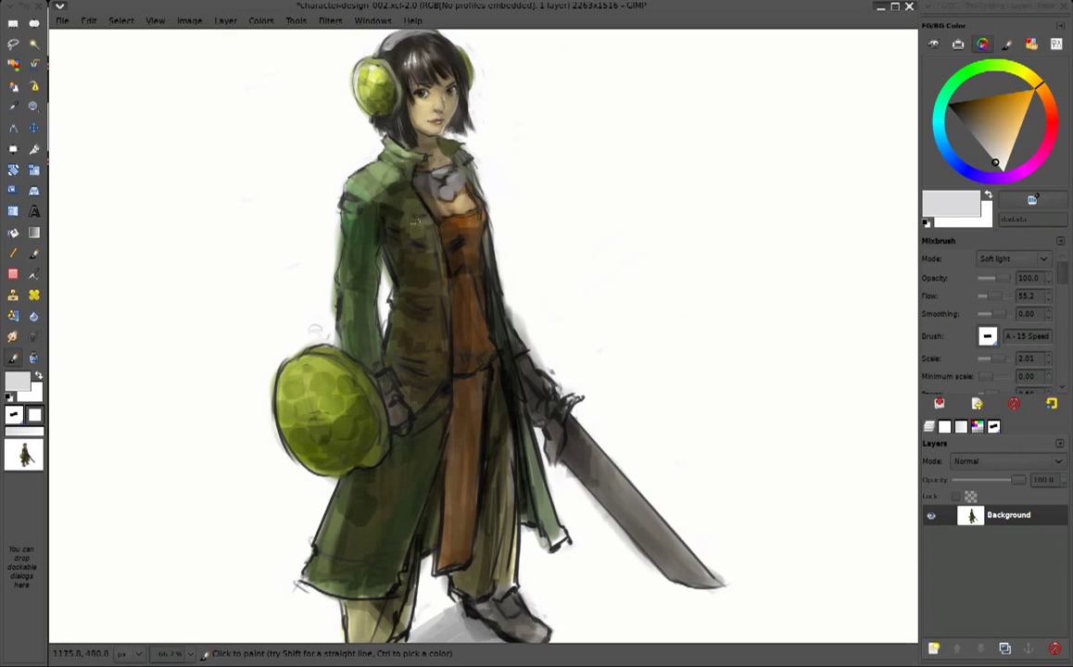
Lighten the coat's left side, lower left below the shield, and lower hem
mouse_move(413, 226)
mouse_down()
mouse_move(413, 295)
mouse_move(380, 311)
mouse_move(398, 310)
mouse_move(382, 334)
mouse_move(398, 350)
mouse_up()
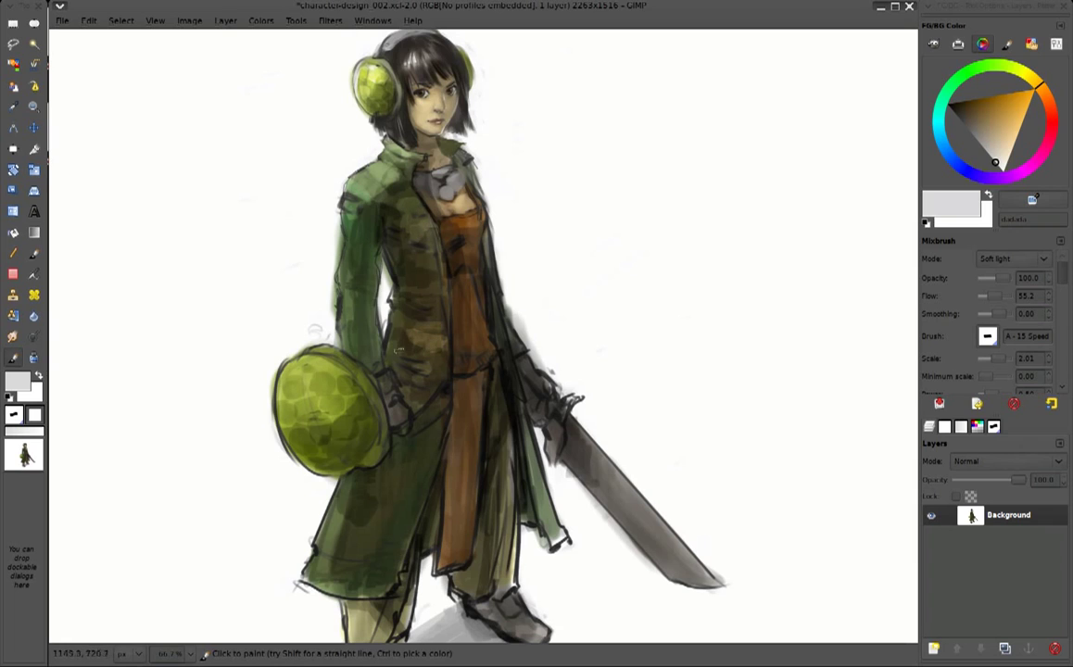
drag(316, 464, 296, 509)
mouse_move(292, 440)
mouse_down()
mouse_move(320, 500)
mouse_move(366, 510)
mouse_move(316, 523)
mouse_move(348, 536)
mouse_move(375, 450)
mouse_up()
drag(468, 367, 491, 478)
Lighten the sword blade from the hand down to its tip
drag(514, 380, 573, 462)
mouse_move(542, 417)
mouse_down()
mouse_move(630, 519)
mouse_move(619, 521)
mouse_move(641, 530)
mouse_up()
drag(556, 448, 638, 531)
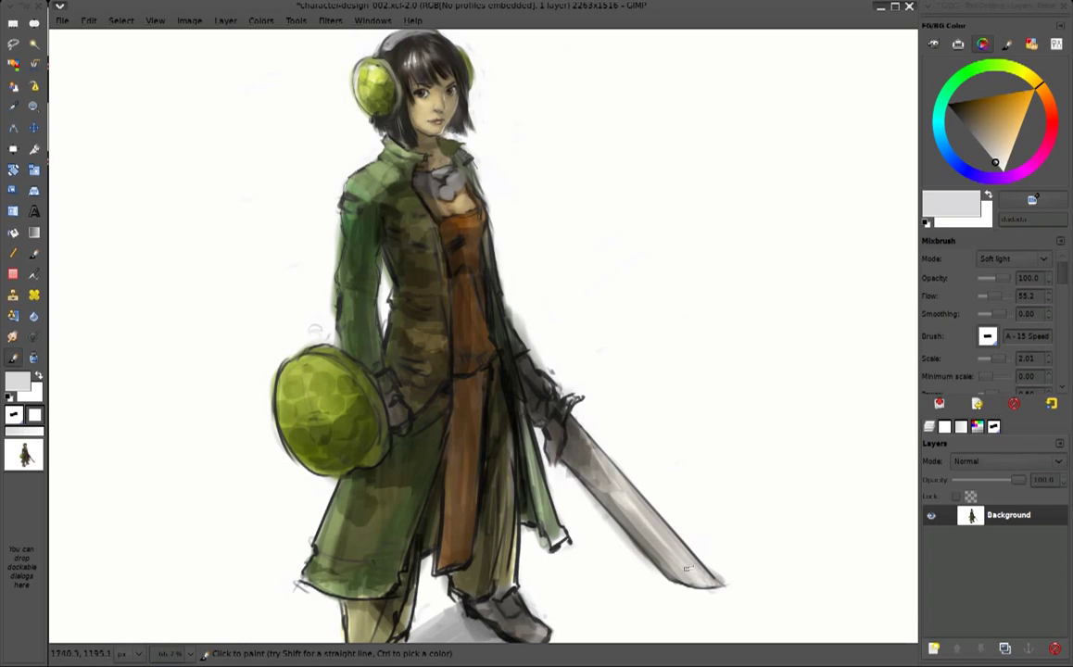
drag(537, 412, 638, 523)
drag(557, 461, 571, 401)
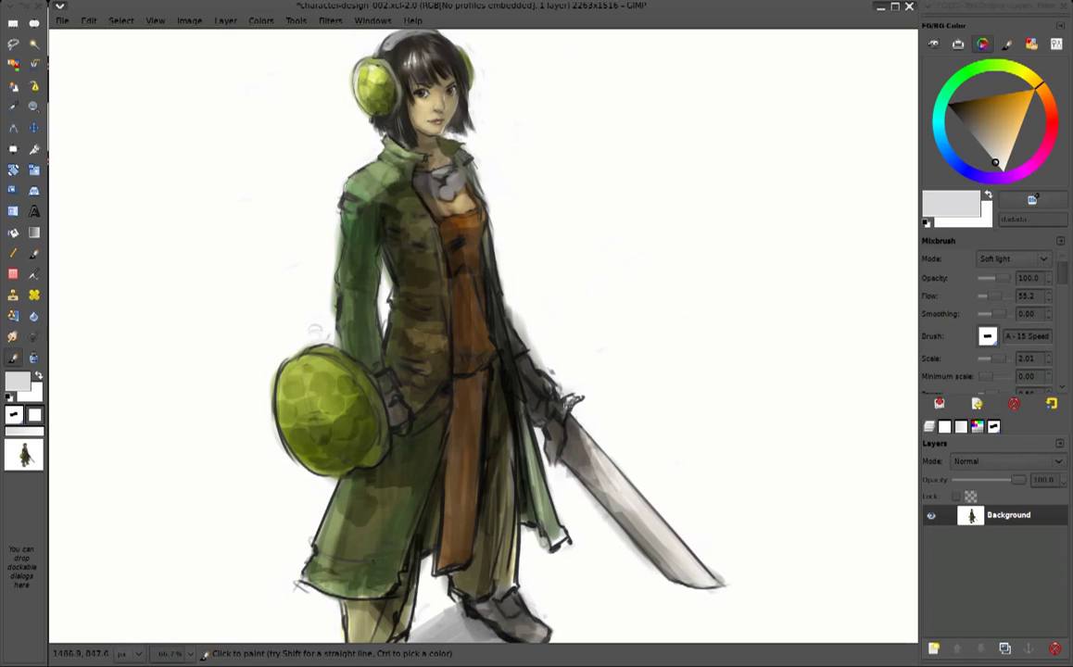
Paint tan skin over the sword hand
ctrl+click(544, 390)
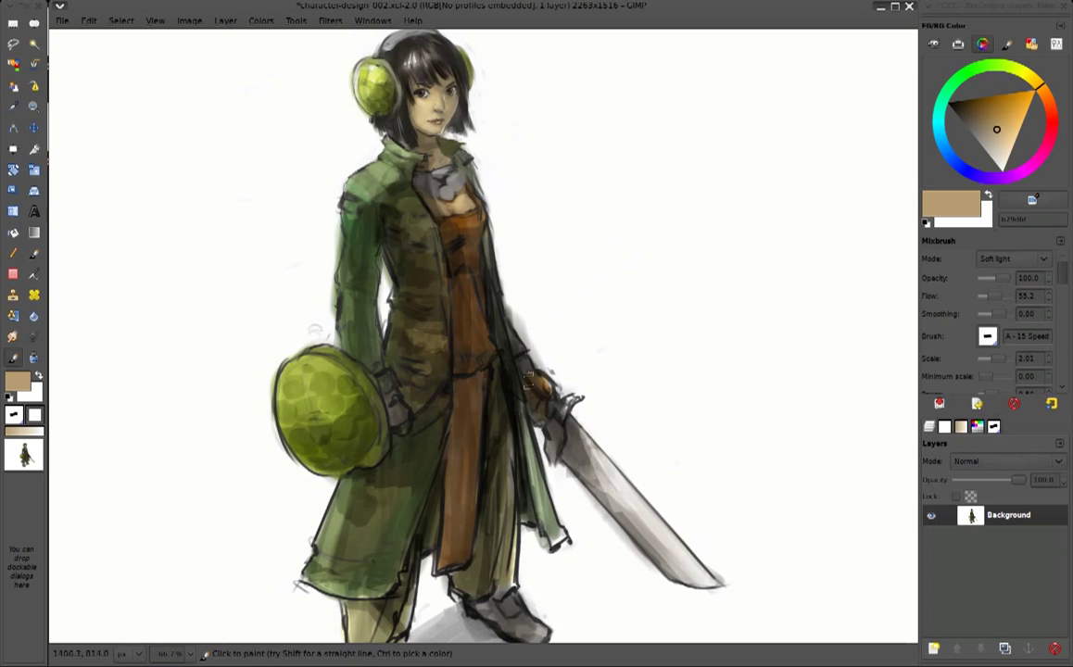
drag(393, 422, 398, 401)
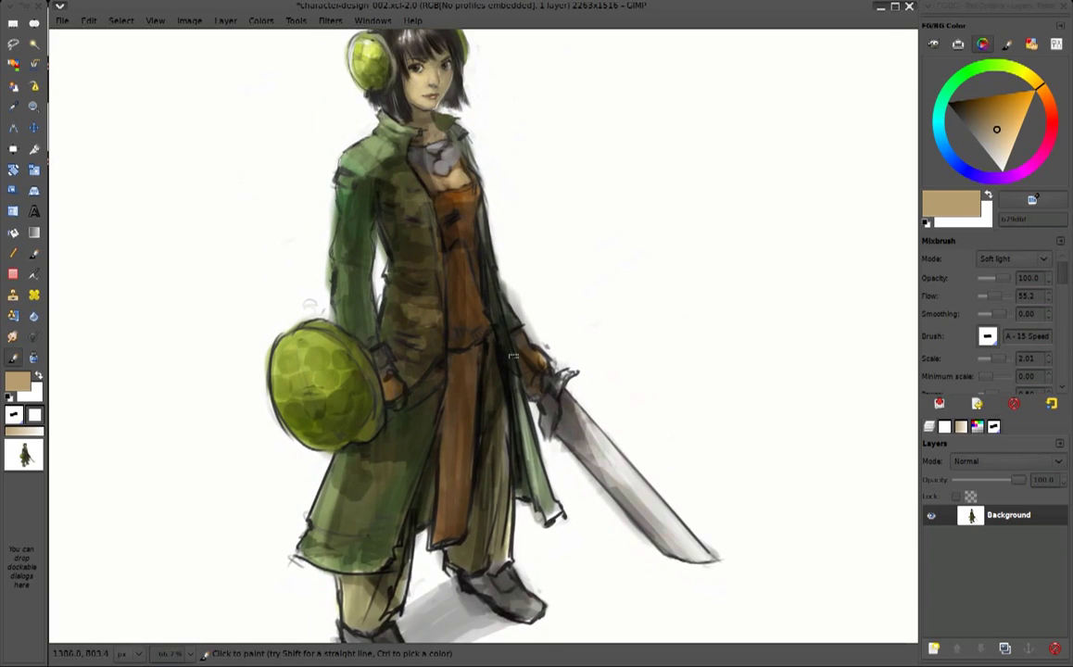
drag(522, 248, 593, 270)
drag(492, 494, 552, 416)
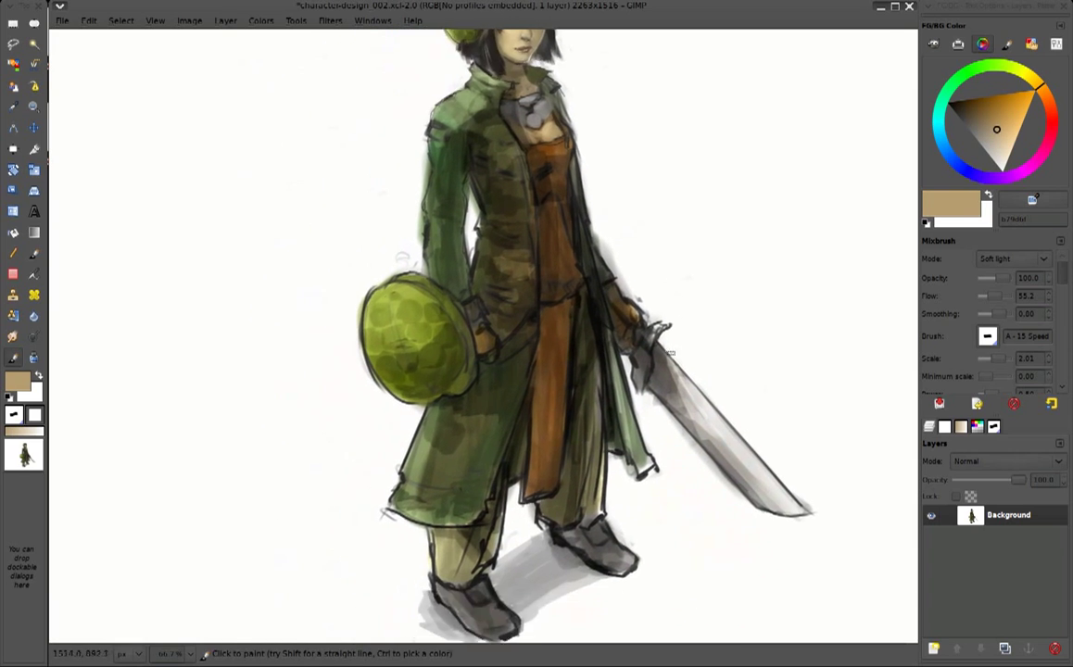
Lighten the lower leg, boot and trousers with light grey strokes
ctrl+click(421, 482)
click(996, 159)
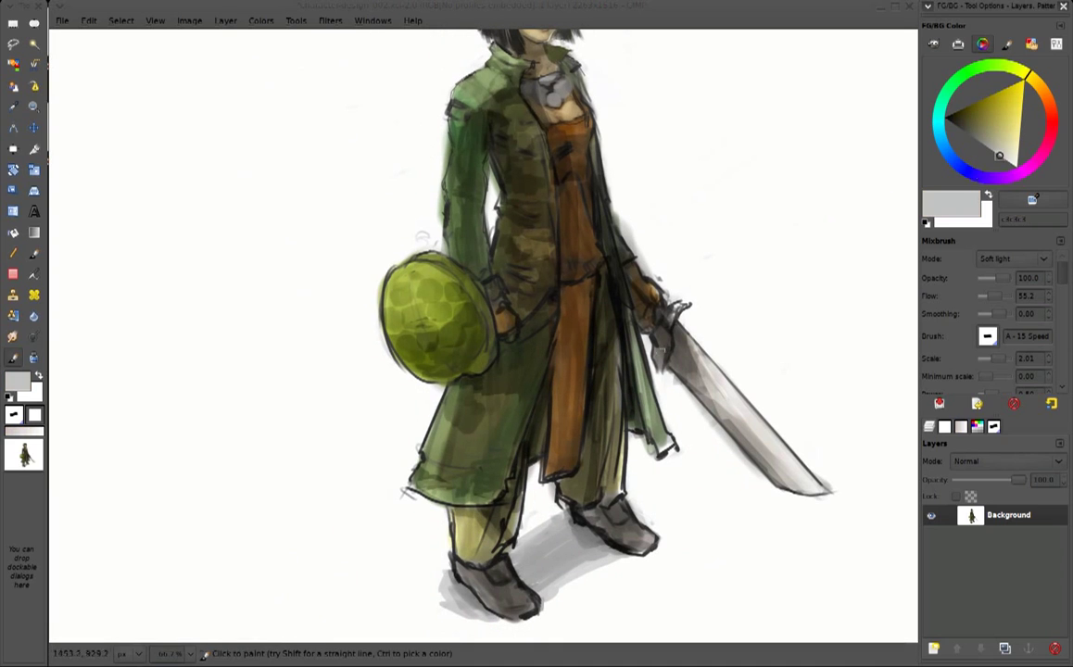
mouse_move(429, 517)
mouse_down()
mouse_move(459, 552)
mouse_move(478, 547)
mouse_up()
drag(547, 468, 566, 479)
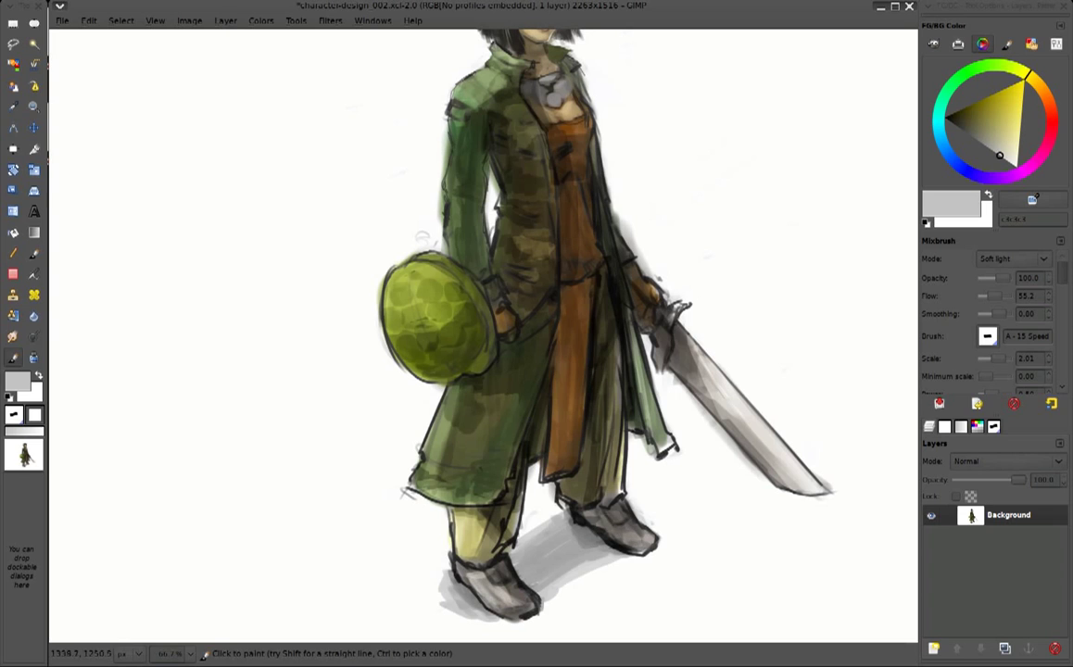
With the whole painting in view, brighten the chest, lapel, orange vest and lower-coat orange strip
key(shift+ctrl+j)
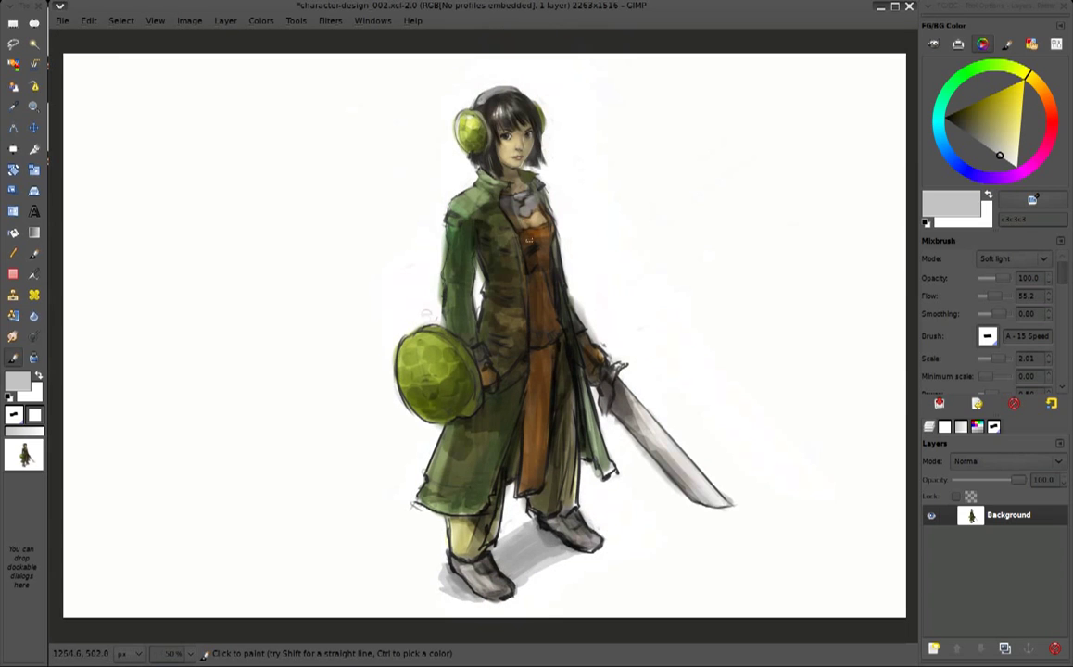
mouse_move(490, 301)
mouse_down()
mouse_move(494, 267)
mouse_move(547, 225)
mouse_up()
mouse_move(541, 269)
mouse_down()
mouse_move(545, 223)
mouse_move(549, 231)
mouse_up()
drag(541, 406, 529, 480)
In Normal mode and zoomed in, paint a dark ring around the chest pendant and the left collar line
click(1013, 258)
click(997, 143)
ctrl+click(574, 287)
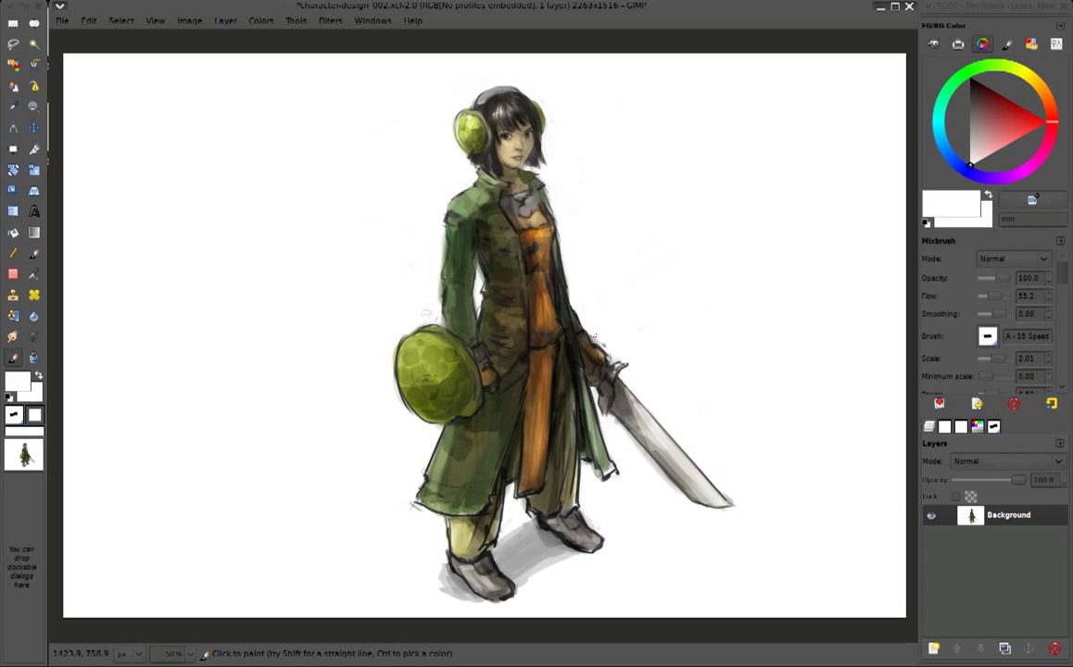
scroll(499, 227, up, 2)
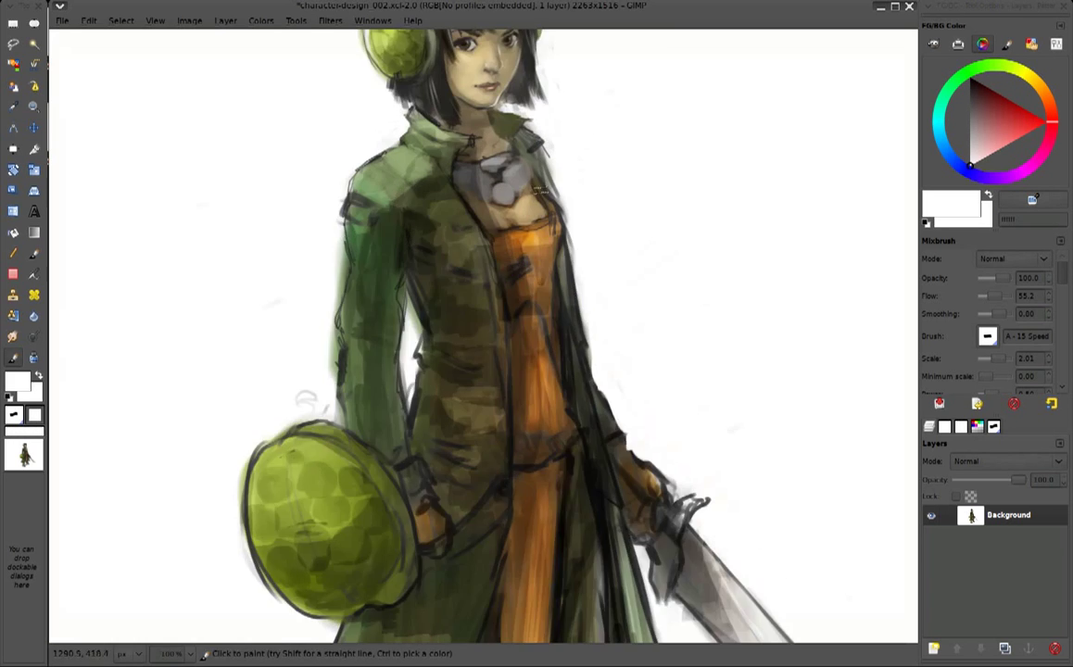
scroll(500, 260, up, 1)
ctrl+click(500, 303)
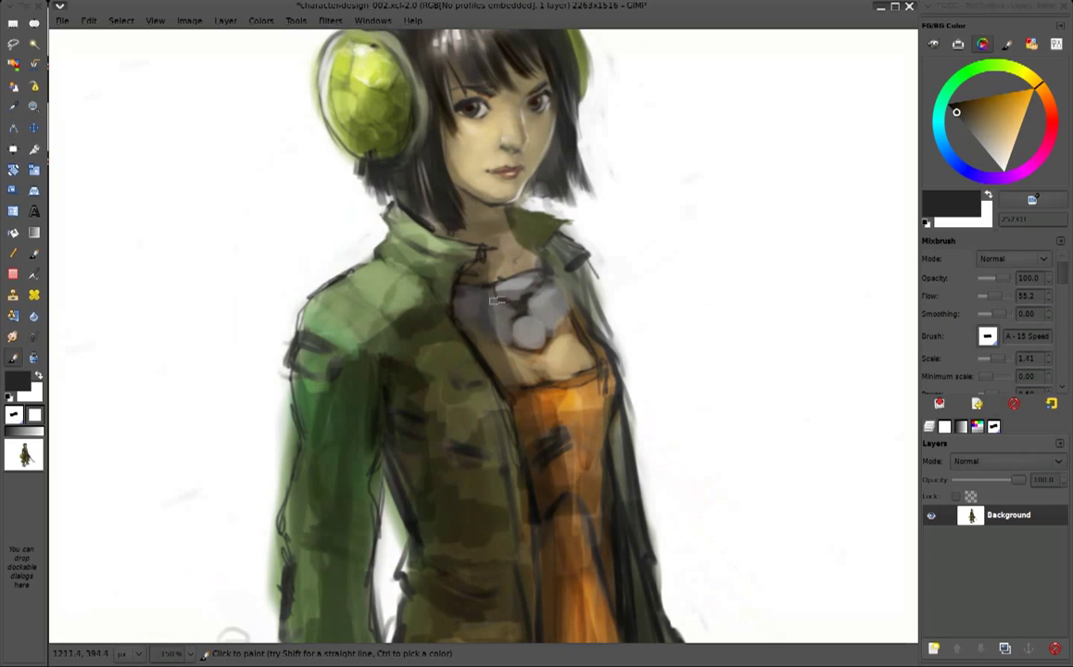
mouse_move(542, 338)
mouse_down()
mouse_move(519, 315)
mouse_move(536, 294)
mouse_move(506, 264)
mouse_move(552, 332)
mouse_up()
drag(441, 256, 501, 346)
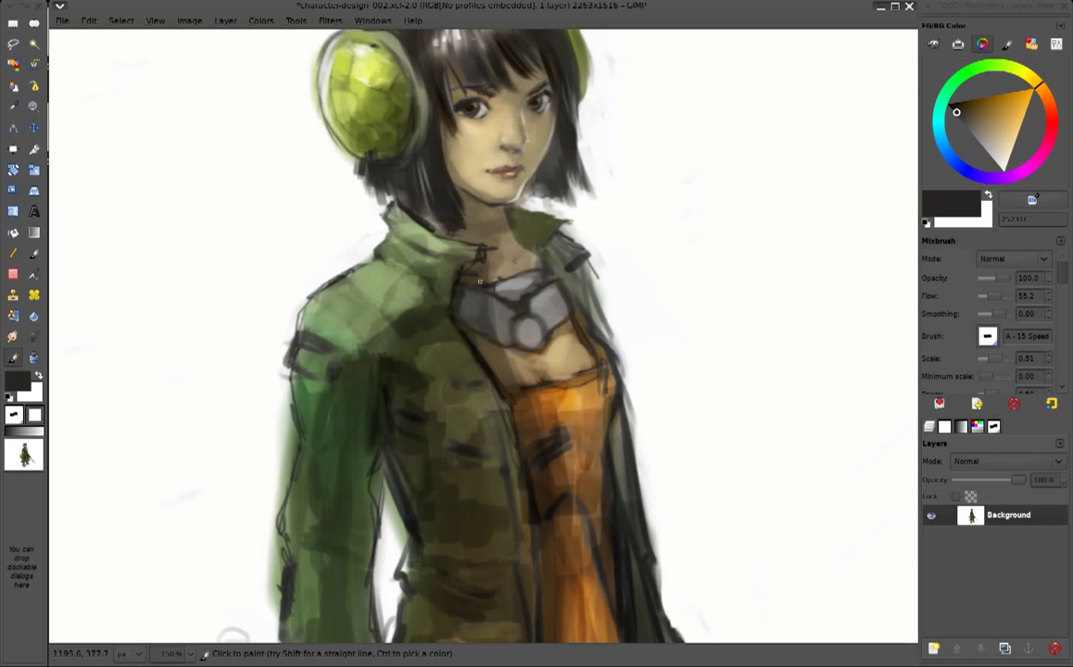
Add small grey marks on the collar, then dark near-black strokes along it and its right edge
click(976, 137)
drag(454, 258, 491, 263)
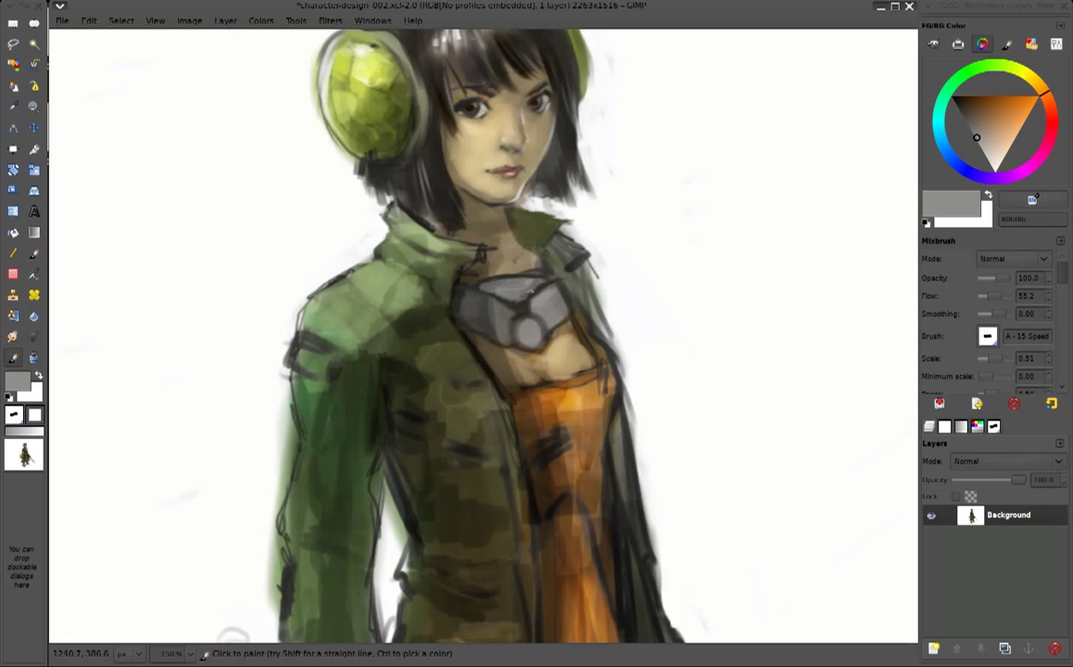
ctrl+click(483, 292)
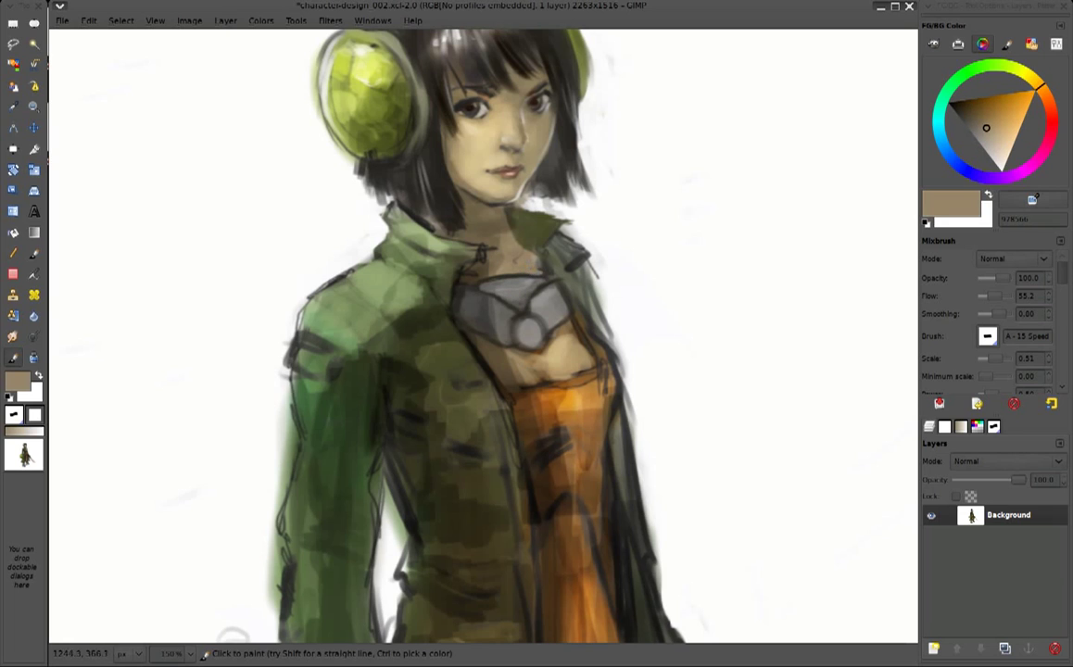
ctrl+click(480, 267)
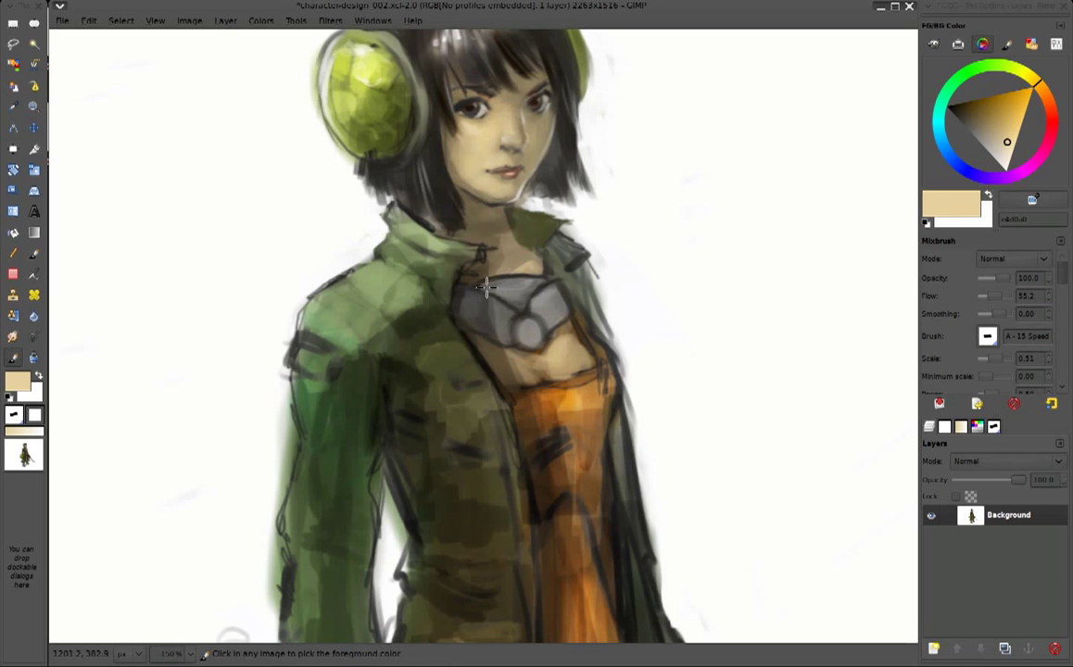
ctrl+click(478, 222)
mouse_move(465, 210)
mouse_down()
mouse_move(505, 256)
mouse_move(513, 227)
mouse_up()
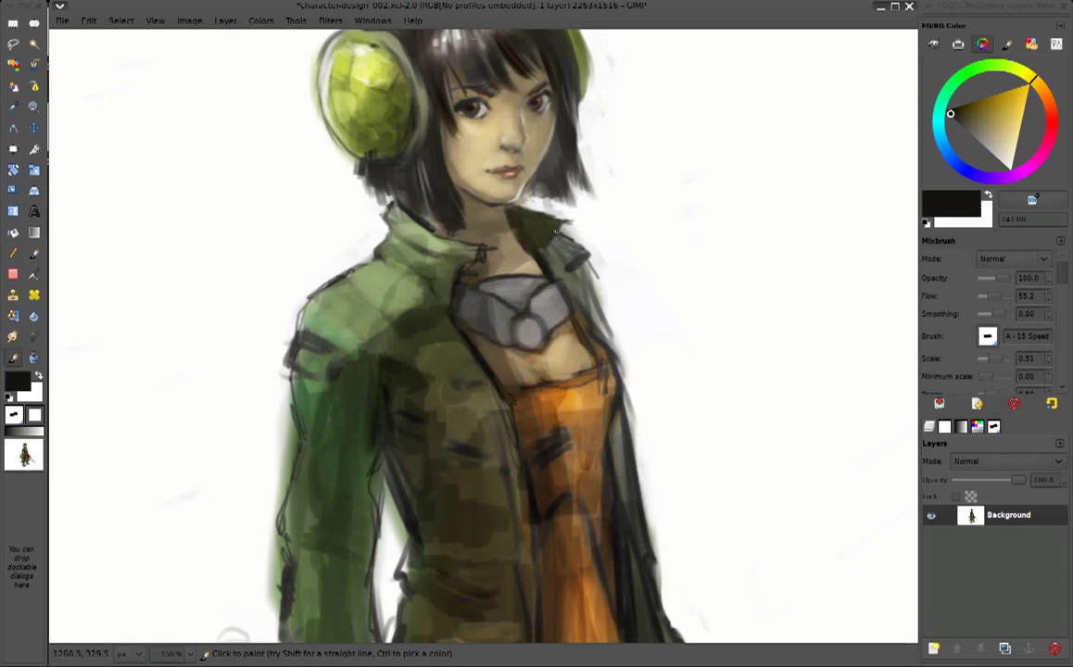
mouse_move(520, 223)
mouse_down()
mouse_move(574, 246)
mouse_move(575, 305)
mouse_up()
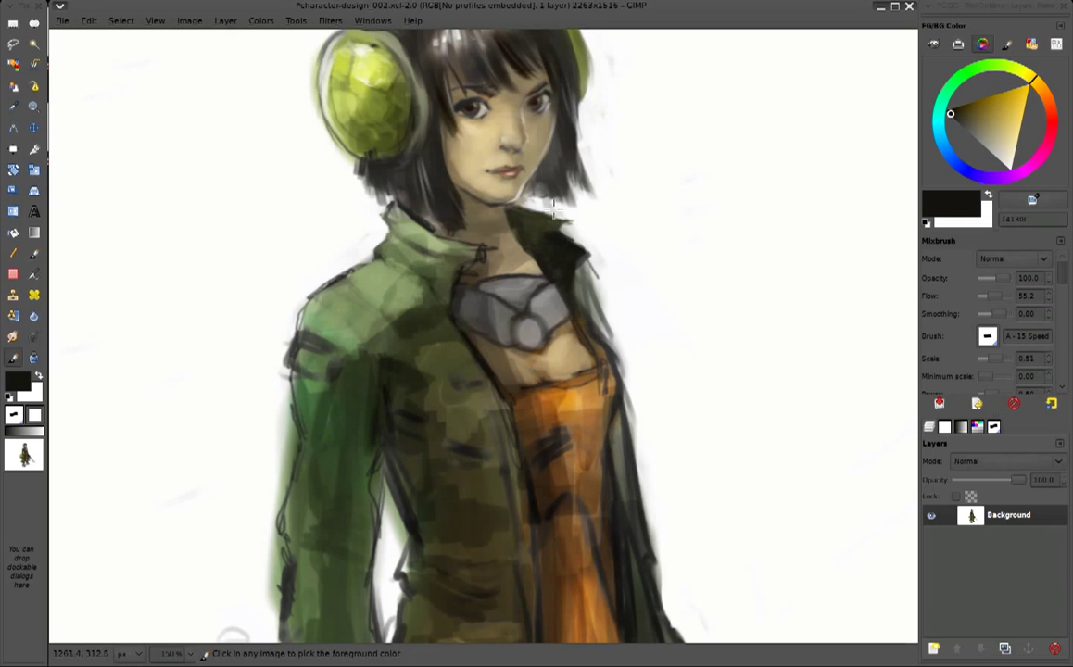
Paint light olive-green highlights on the collar and jacket lapel
ctrl+click(575, 232)
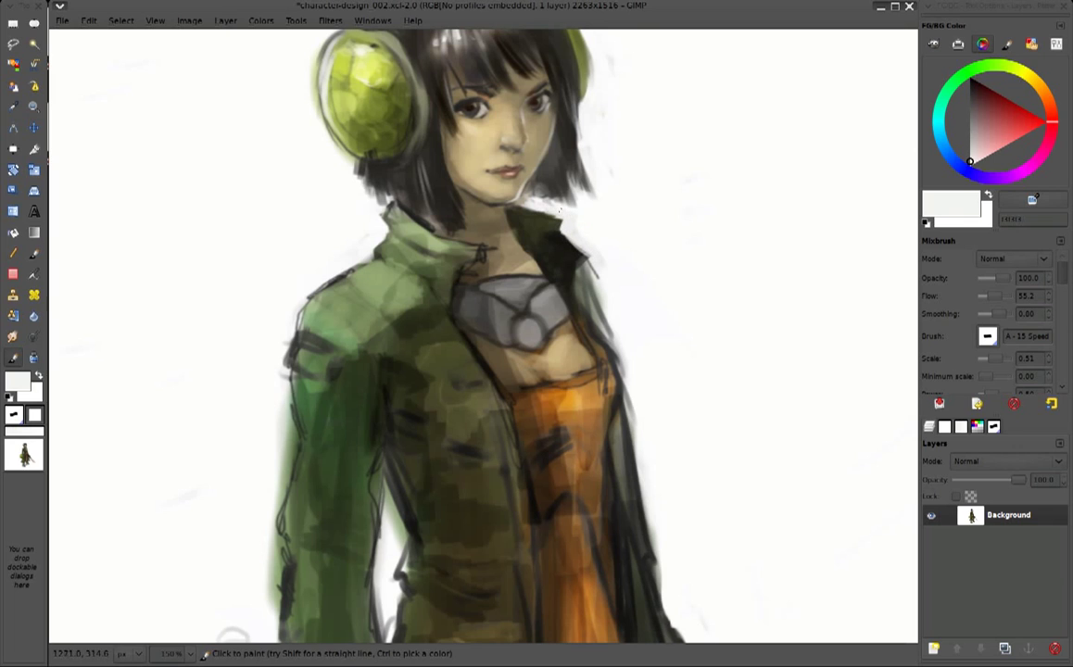
ctrl+click(413, 221)
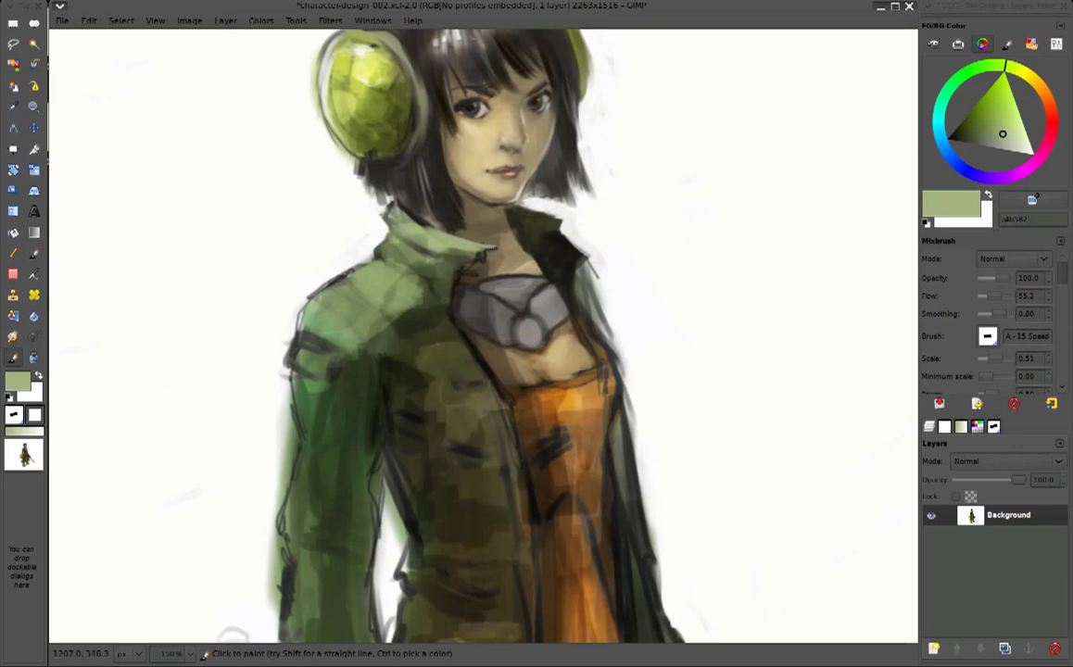
ctrl+click(473, 248)
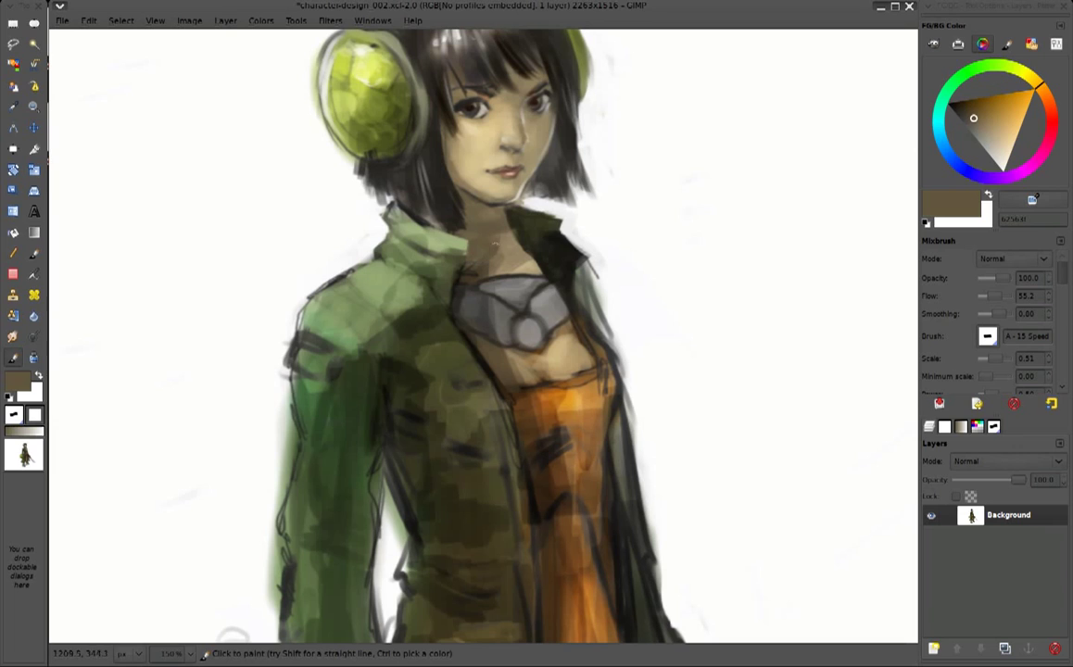
ctrl+click(414, 231)
mouse_move(415, 232)
mouse_down()
mouse_move(417, 279)
mouse_move(408, 243)
mouse_move(376, 225)
mouse_move(438, 319)
mouse_move(448, 292)
mouse_up()
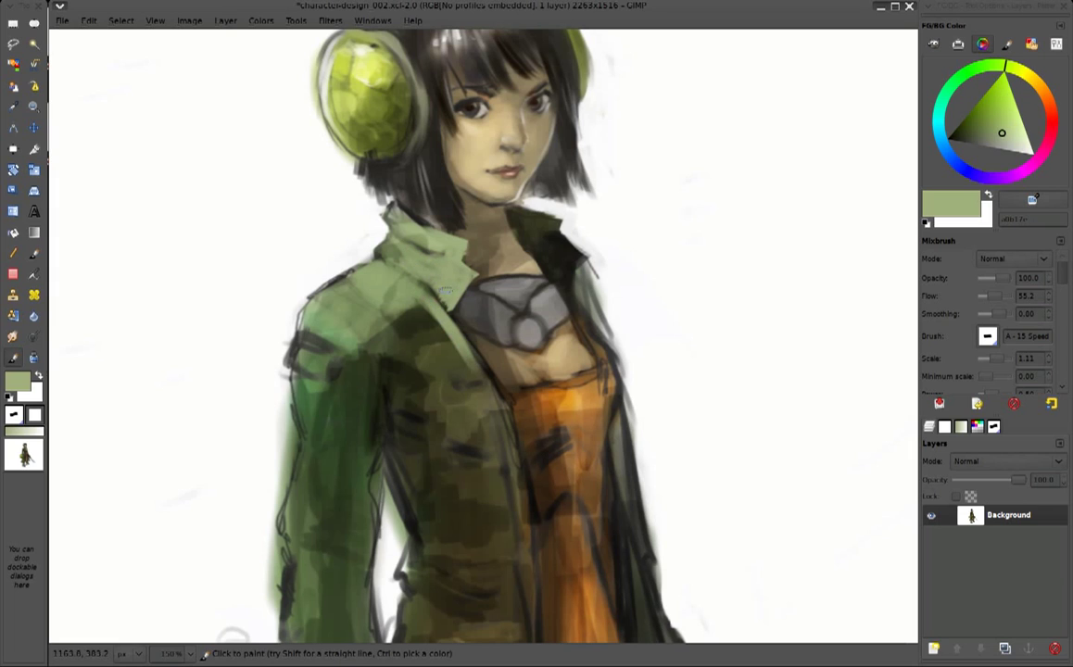
drag(443, 333, 398, 300)
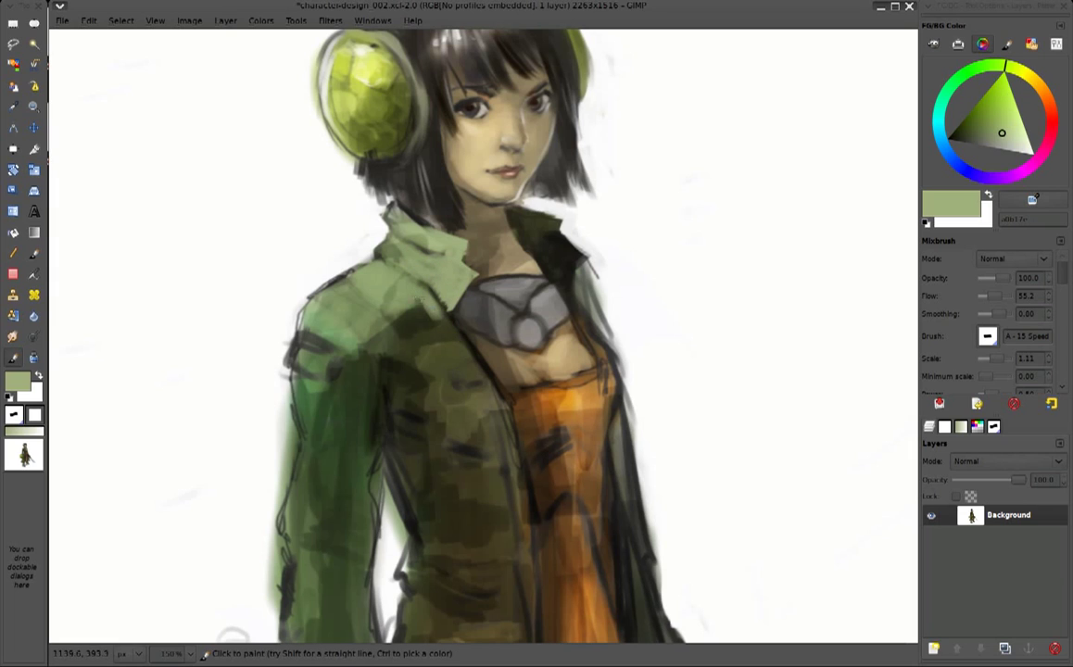
mouse_move(461, 364)
mouse_down()
mouse_move(421, 324)
mouse_move(417, 347)
mouse_move(491, 389)
mouse_move(412, 357)
mouse_move(476, 383)
mouse_up()
Highlight the jacket's left shoulder with light grey-green
scroll(475, 315, down, 1)
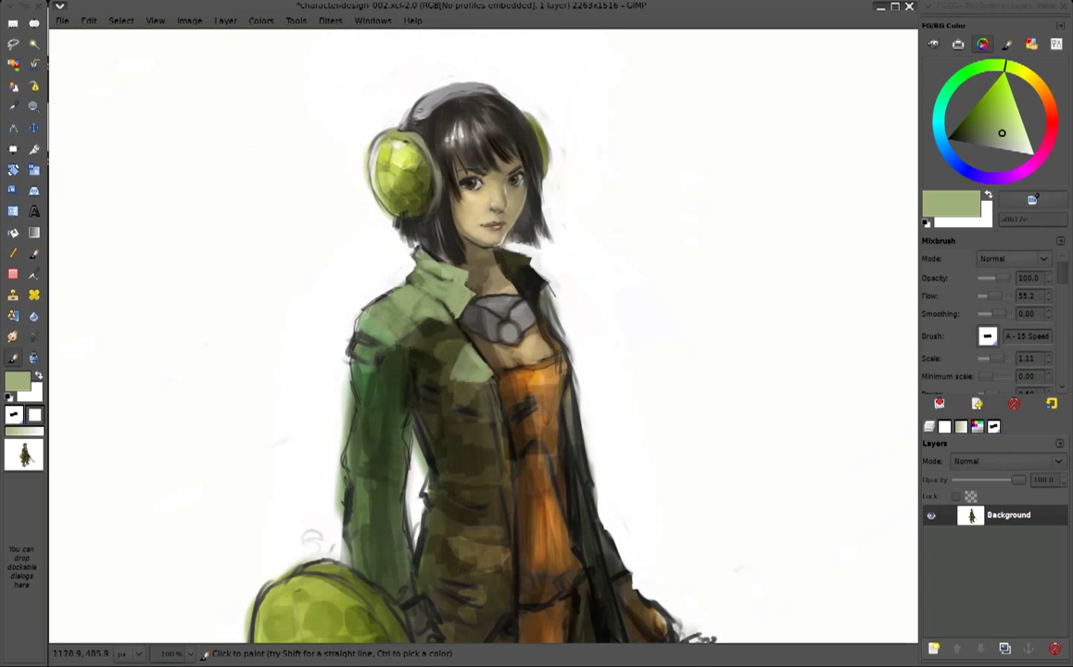
ctrl+click(433, 340)
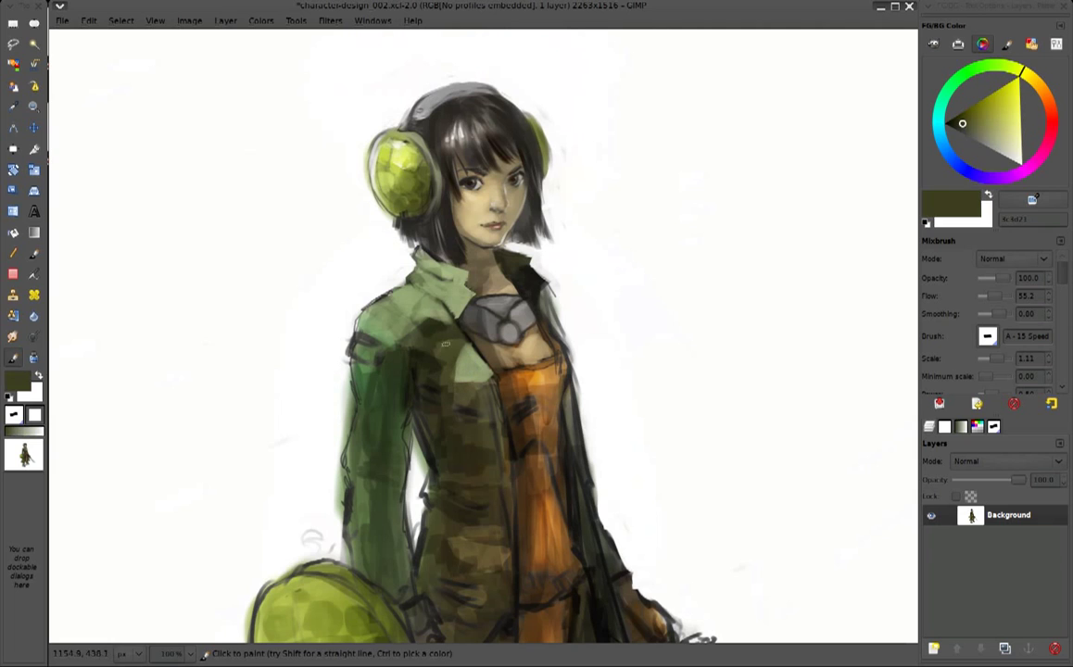
ctrl+click(404, 312)
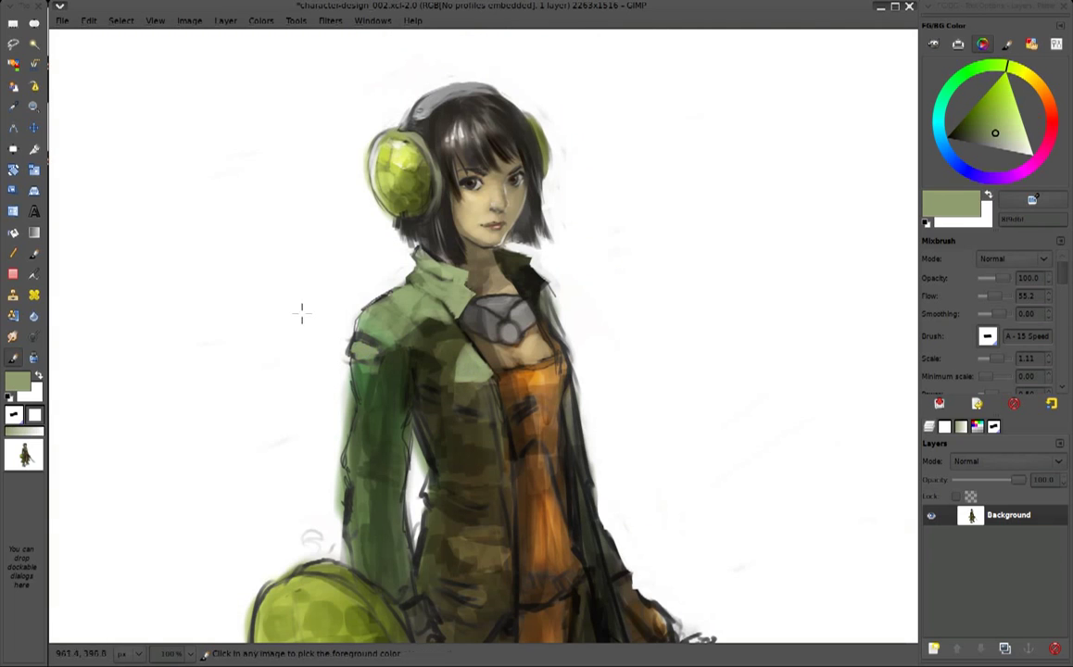
ctrl+click(326, 313)
ctrl+click(363, 350)
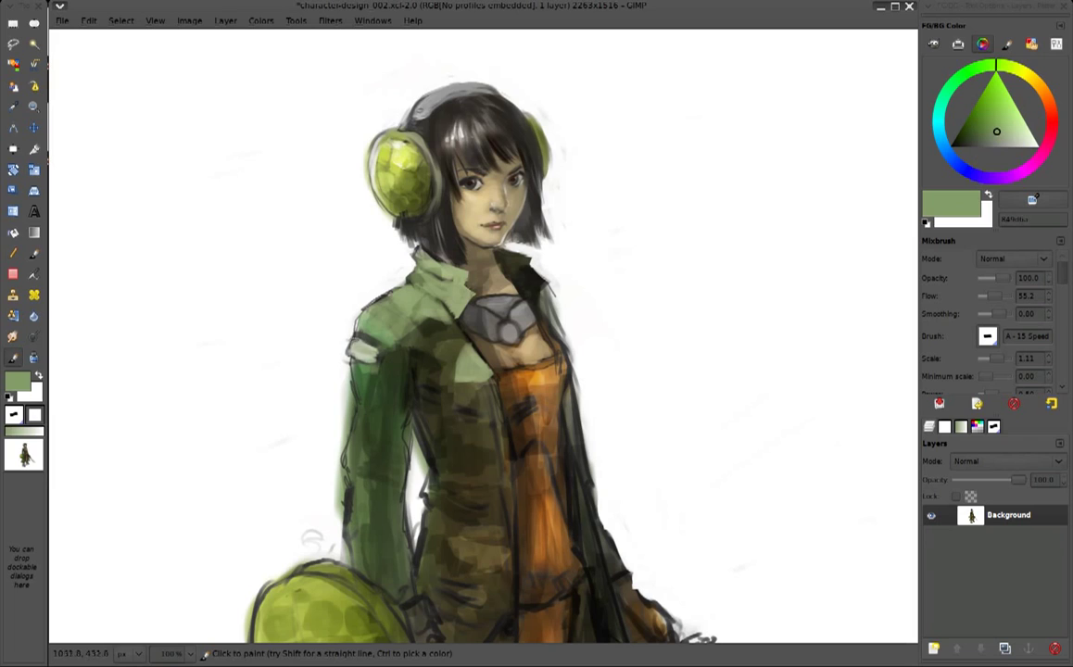
mouse_move(363, 351)
mouse_down()
mouse_move(352, 278)
mouse_move(388, 256)
mouse_up()
Brighten the orange area on the chest with sampled orange
ctrl+click(446, 243)
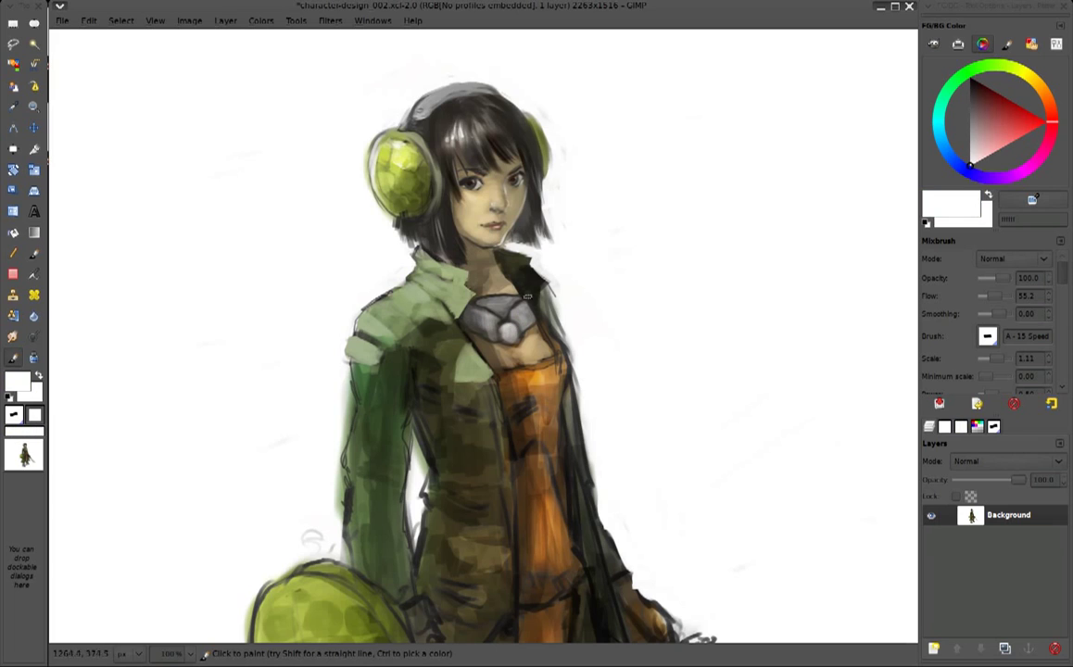
ctrl+click(498, 355)
drag(517, 377, 538, 400)
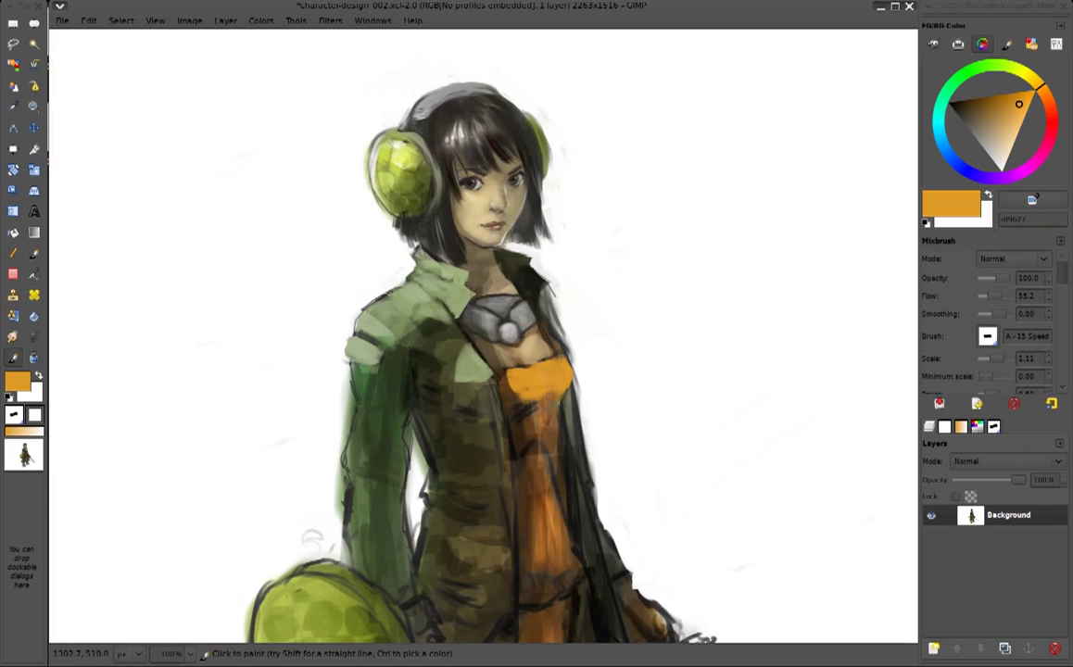
Paint a lighter orange-brown touch along the bodysuit chest's right edge
ctrl+click(507, 393)
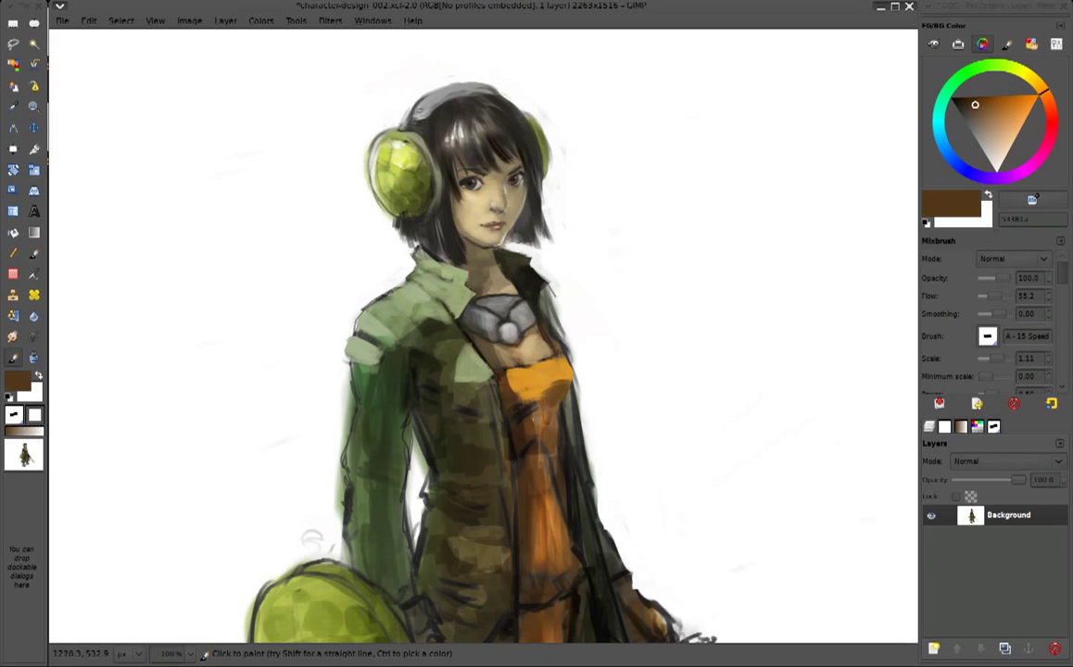
ctrl+click(561, 389)
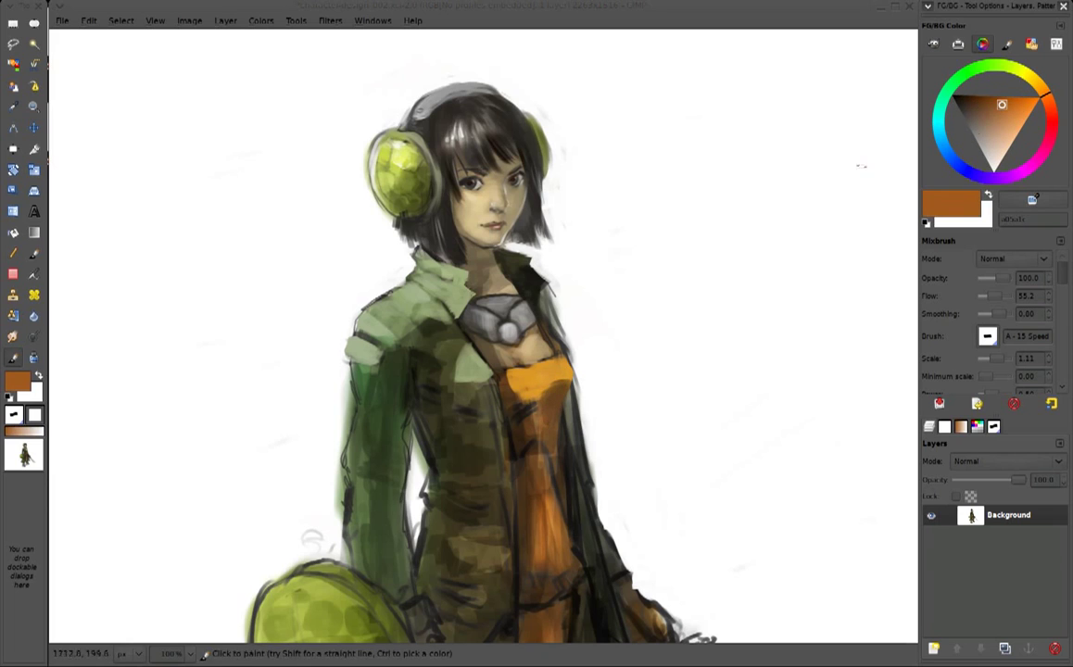
drag(561, 389, 573, 367)
Try several browns and orange, then paint a white highlight on the coat's left shoulder
ctrl+click(567, 393)
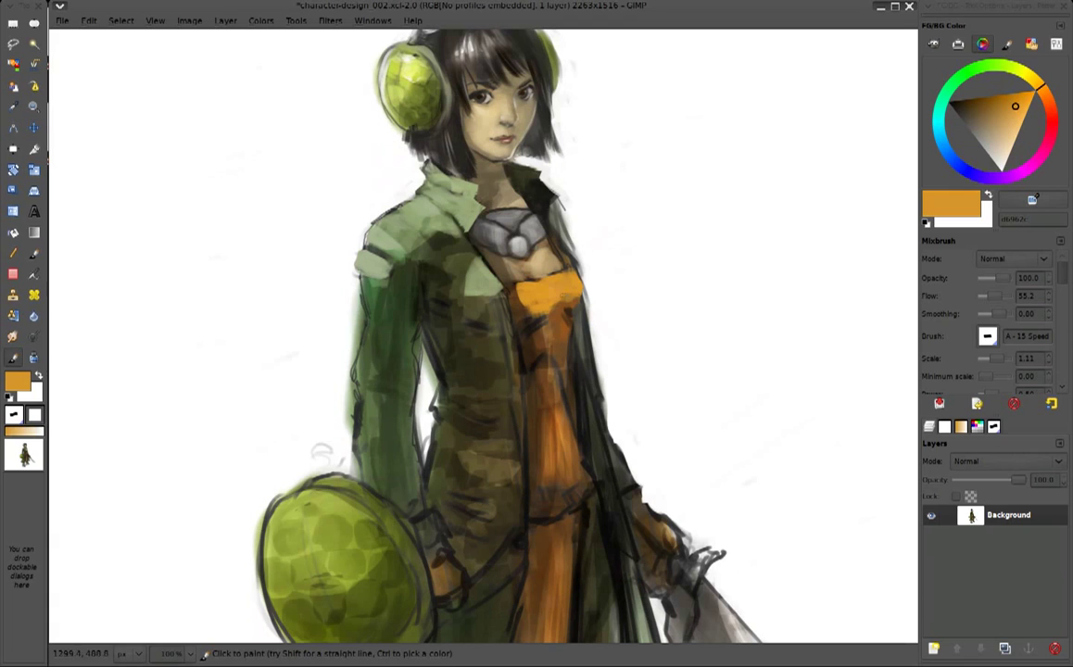
ctrl+click(527, 278)
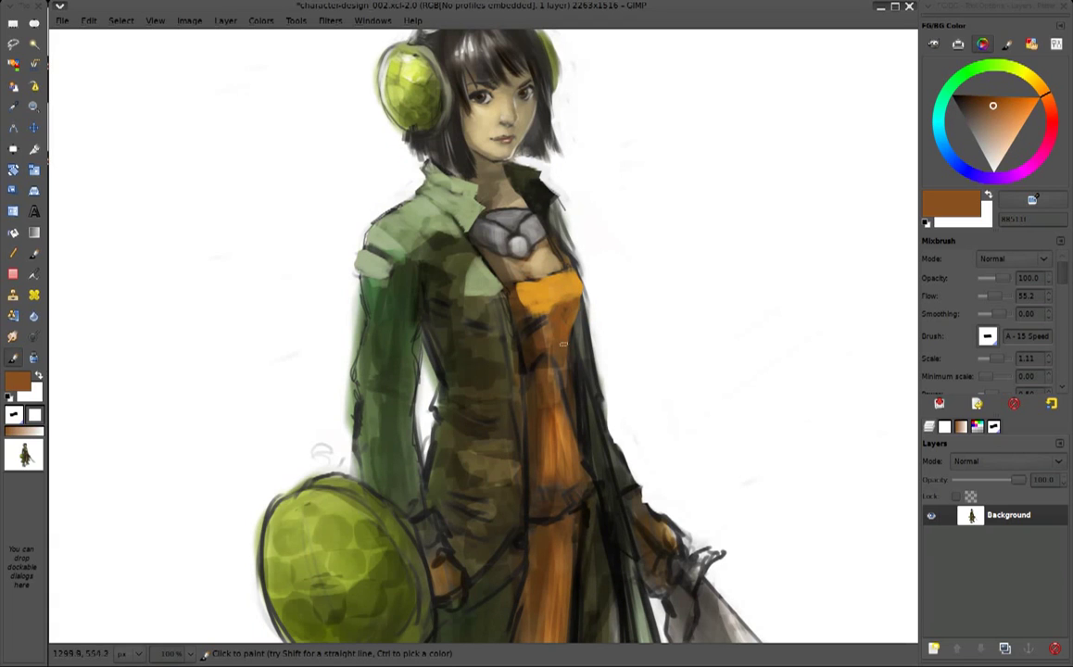
ctrl+click(576, 316)
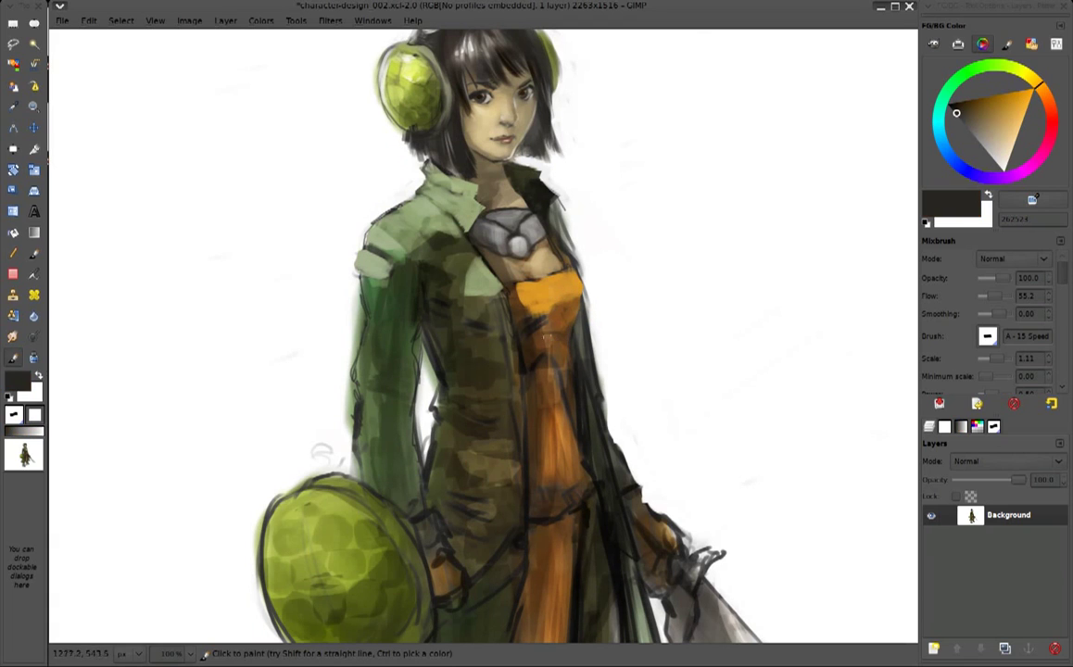
ctrl+click(489, 296)
ctrl+click(530, 314)
ctrl+click(473, 289)
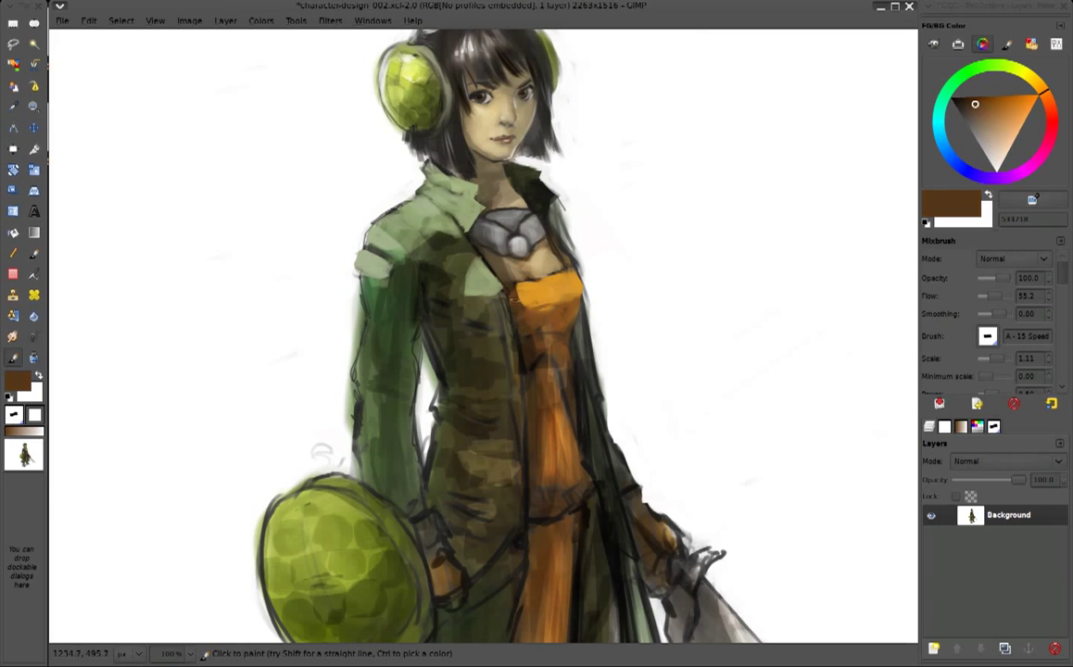
ctrl+click(545, 295)
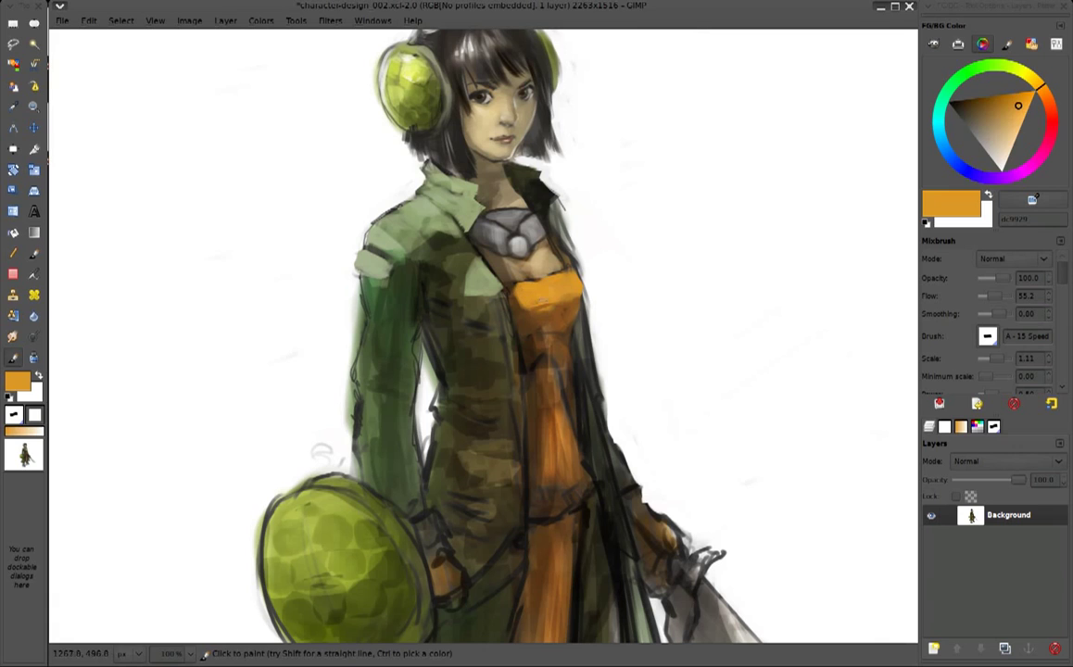
ctrl+click(636, 322)
ctrl+click(522, 289)
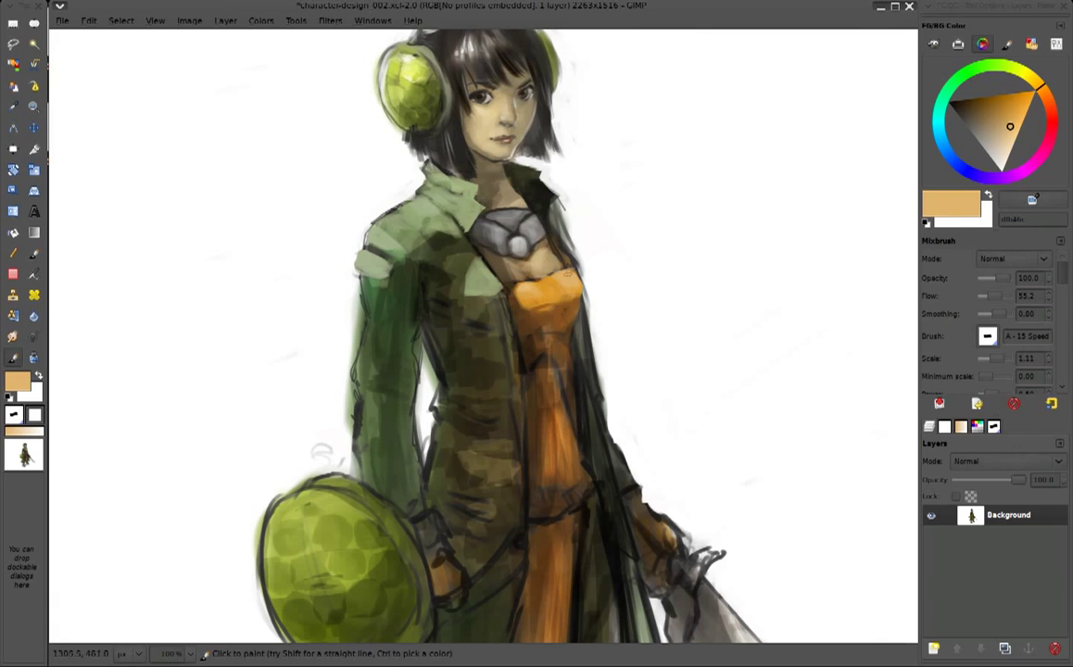
ctrl+click(339, 235)
drag(361, 262, 386, 271)
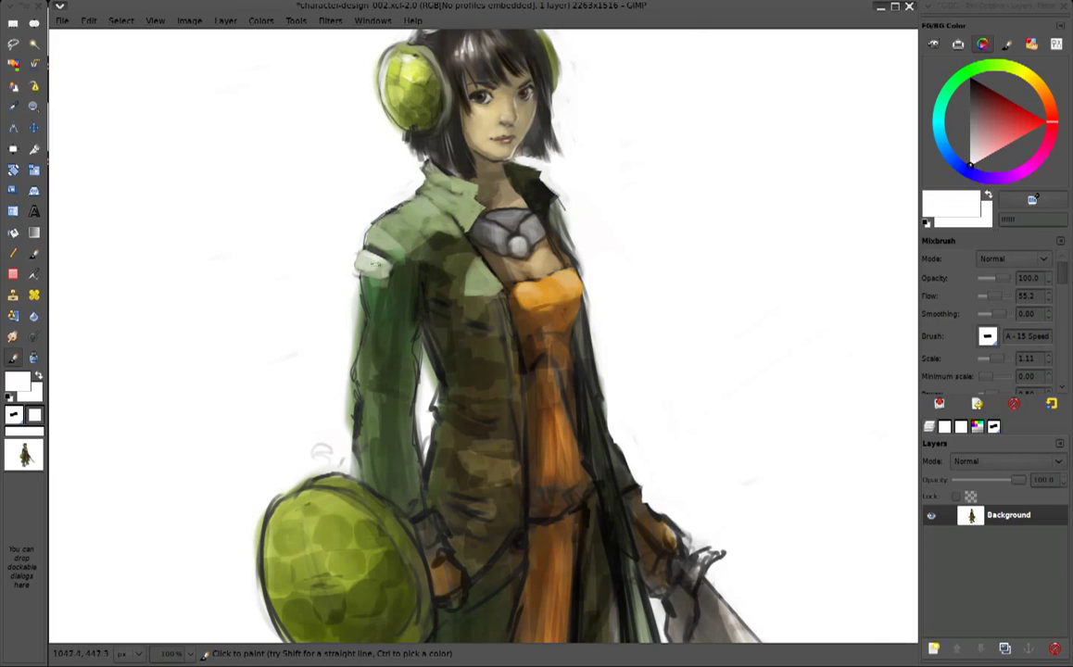
ctrl+click(358, 295)
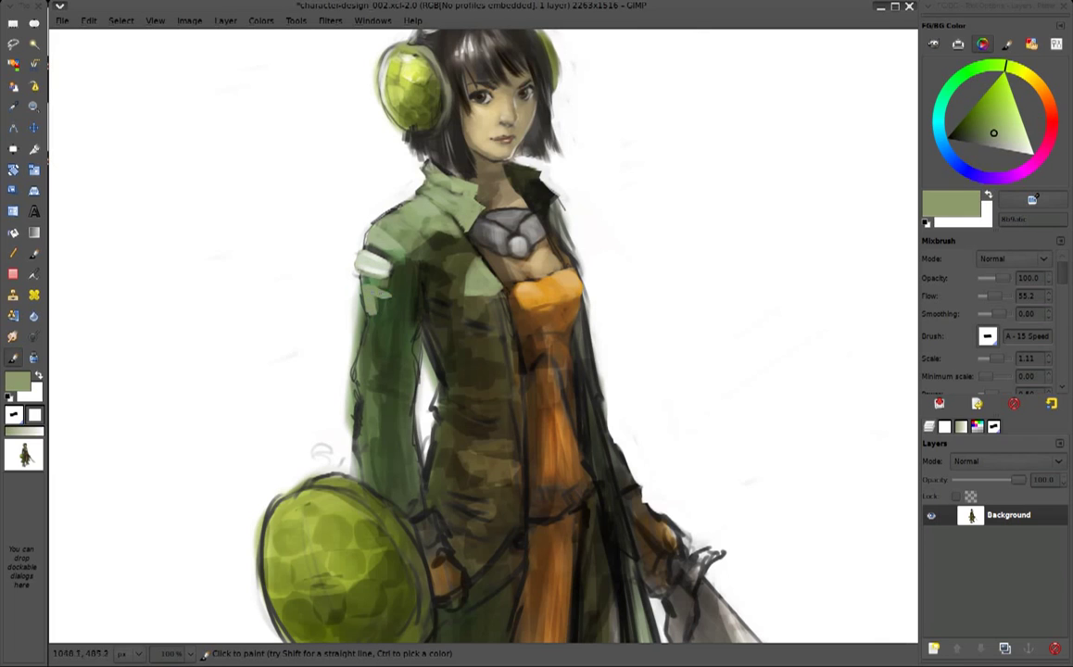
Paint light green down the left sleeve, clean its outer edge with white, add dark green strokes
drag(372, 291, 378, 367)
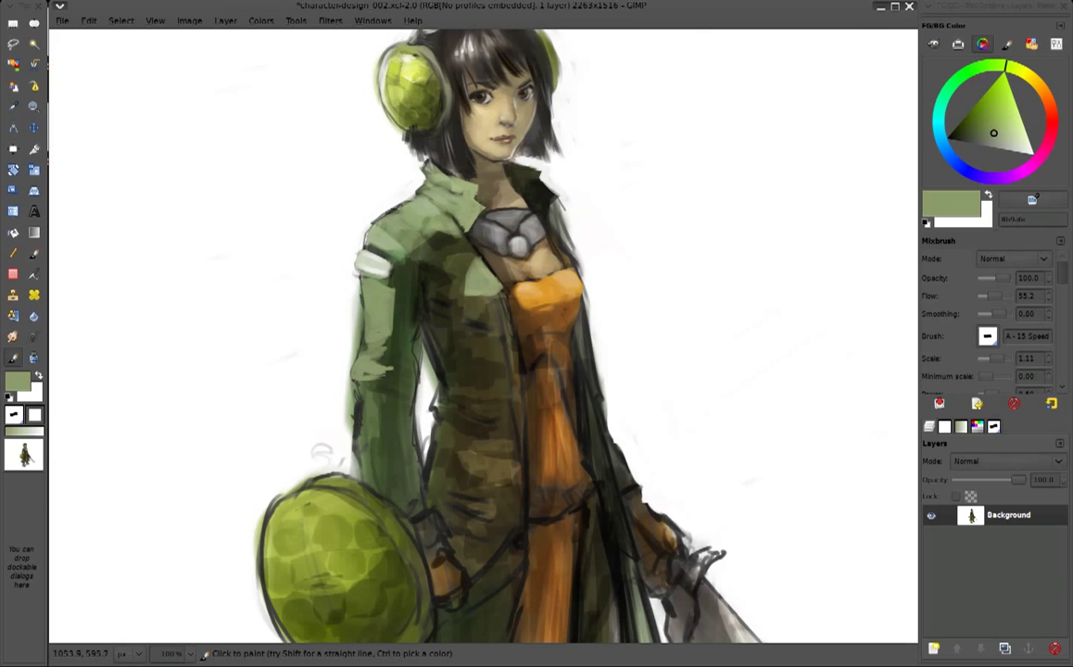
ctrl+click(324, 298)
drag(351, 340, 343, 448)
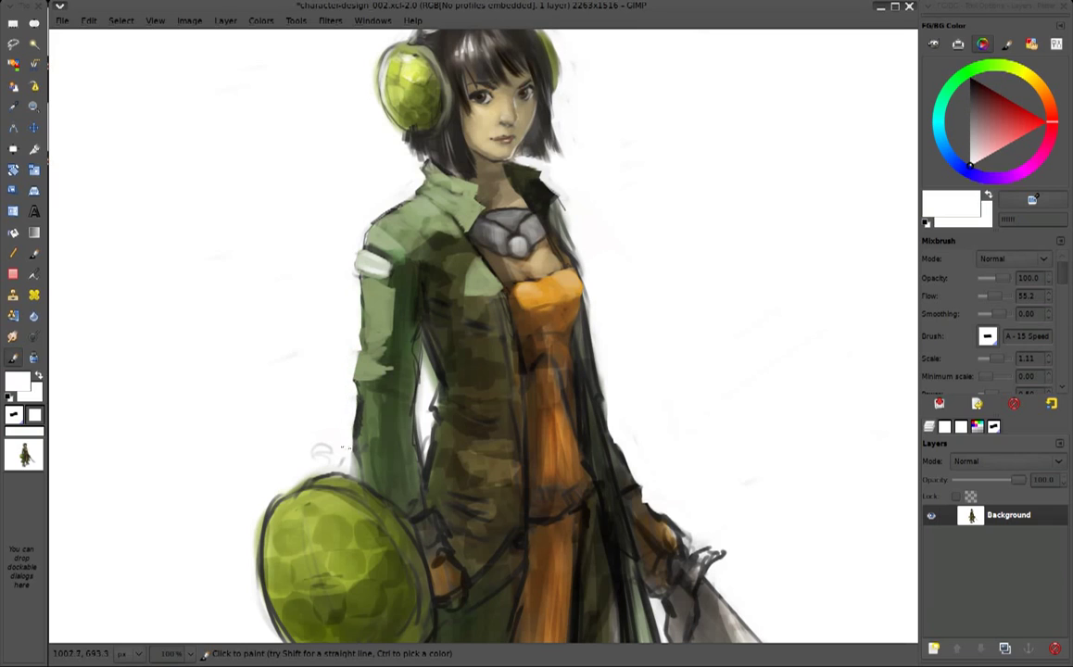
ctrl+click(421, 325)
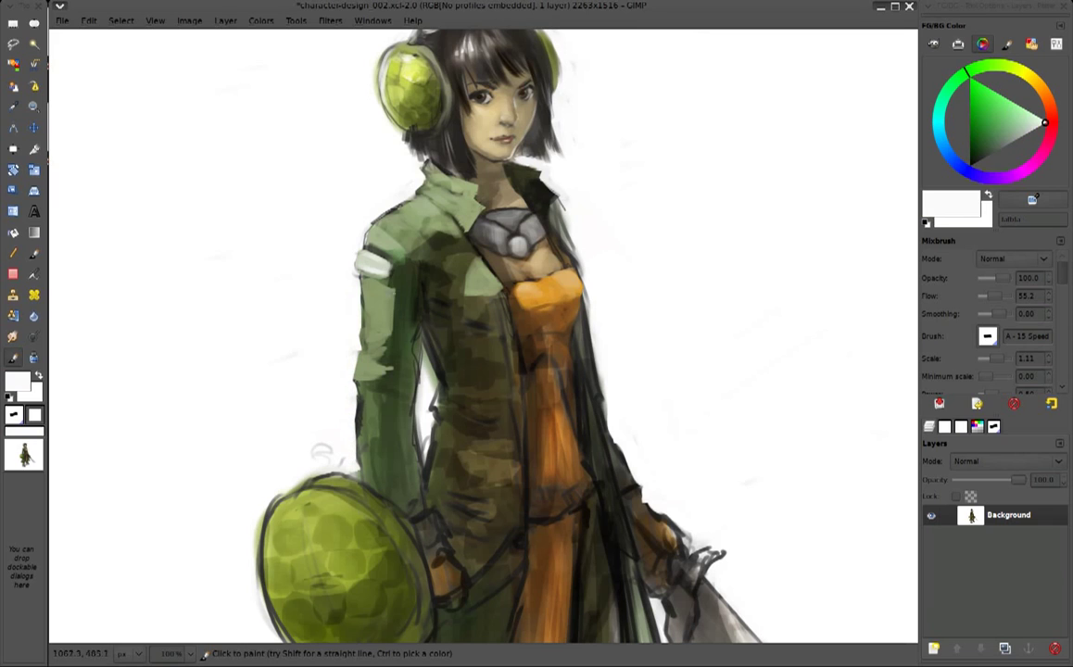
ctrl+click(422, 324)
drag(373, 341, 375, 410)
ctrl+click(362, 310)
drag(351, 314, 335, 411)
Layer lighter olive strokes over the left sleeve
ctrl+click(383, 380)
mouse_move(330, 363)
mouse_down()
mouse_move(332, 428)
mouse_move(350, 455)
mouse_up()
drag(326, 394, 319, 463)
ctrl+click(322, 454)
drag(325, 371, 323, 433)
ctrl+click(321, 456)
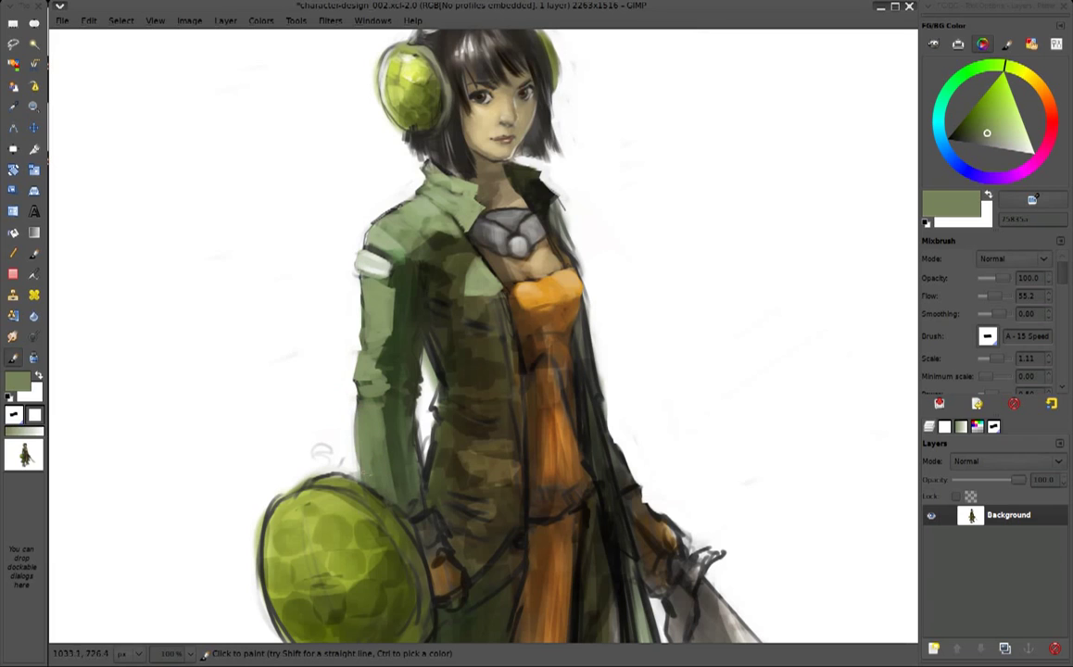
drag(350, 385, 354, 434)
Deepen the left sleeve's shading with dark green strokes
ctrl+click(403, 354)
mouse_move(343, 367)
mouse_down()
mouse_move(356, 452)
mouse_move(372, 449)
mouse_up()
drag(375, 406, 380, 463)
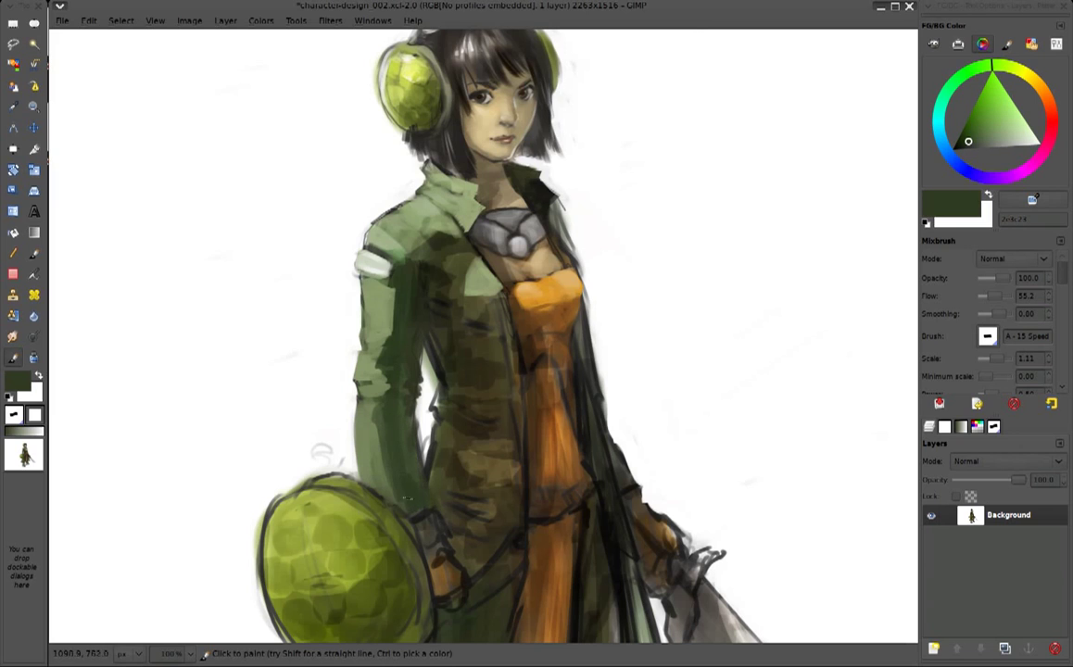
ctrl+click(400, 309)
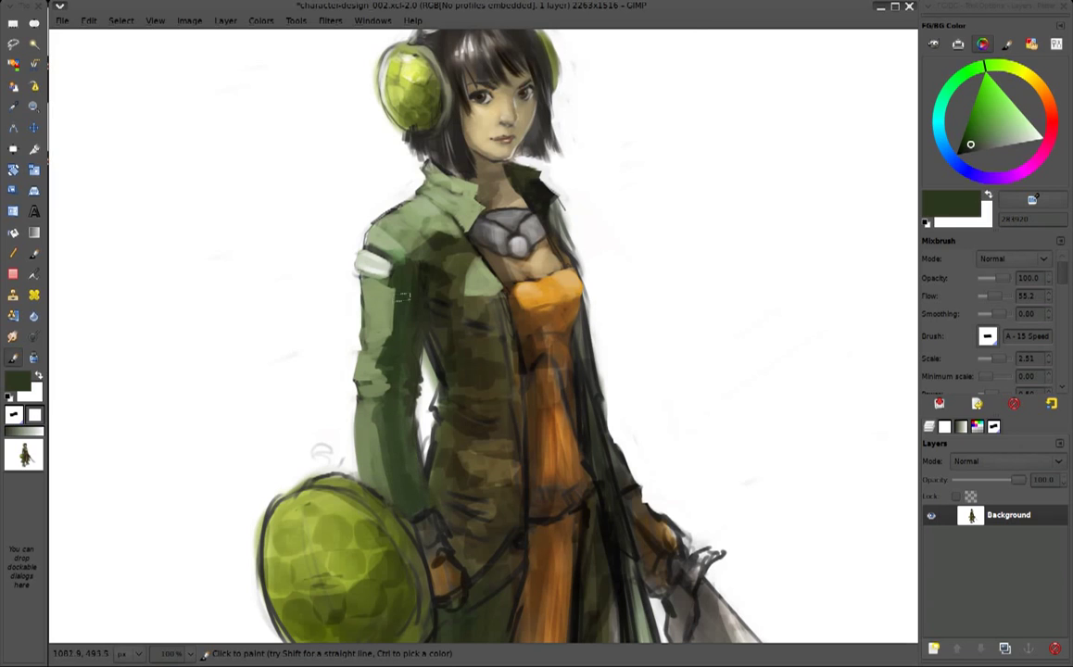
Paint light olive along the sleeve's left edge and darker olive strokes down the sleeve
ctrl+click(360, 278)
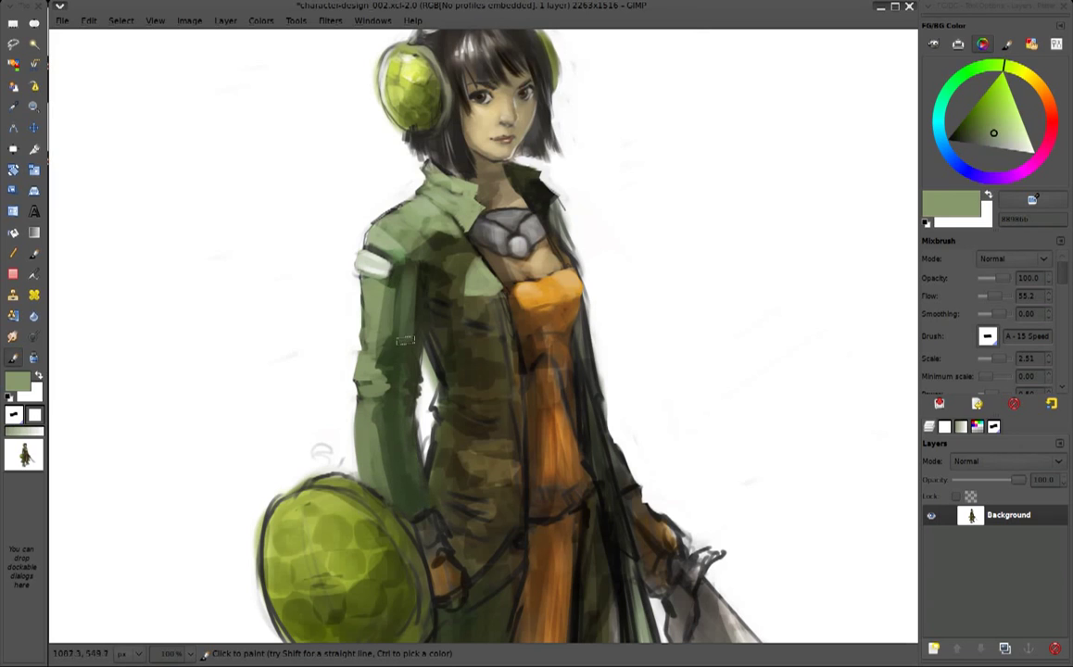
ctrl+click(391, 393)
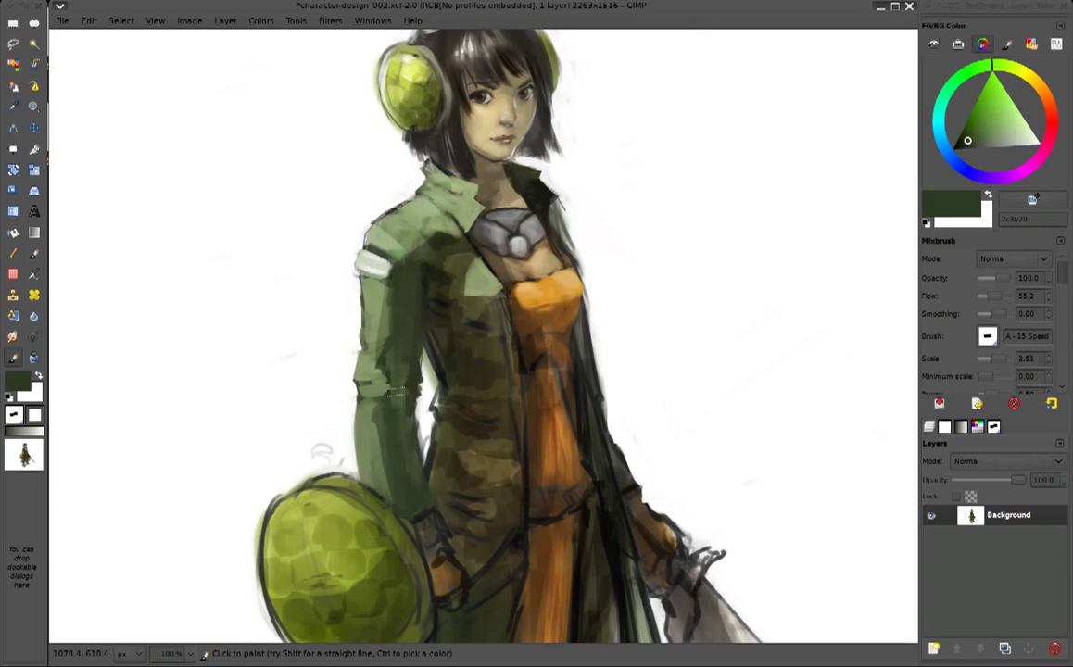
ctrl+click(382, 290)
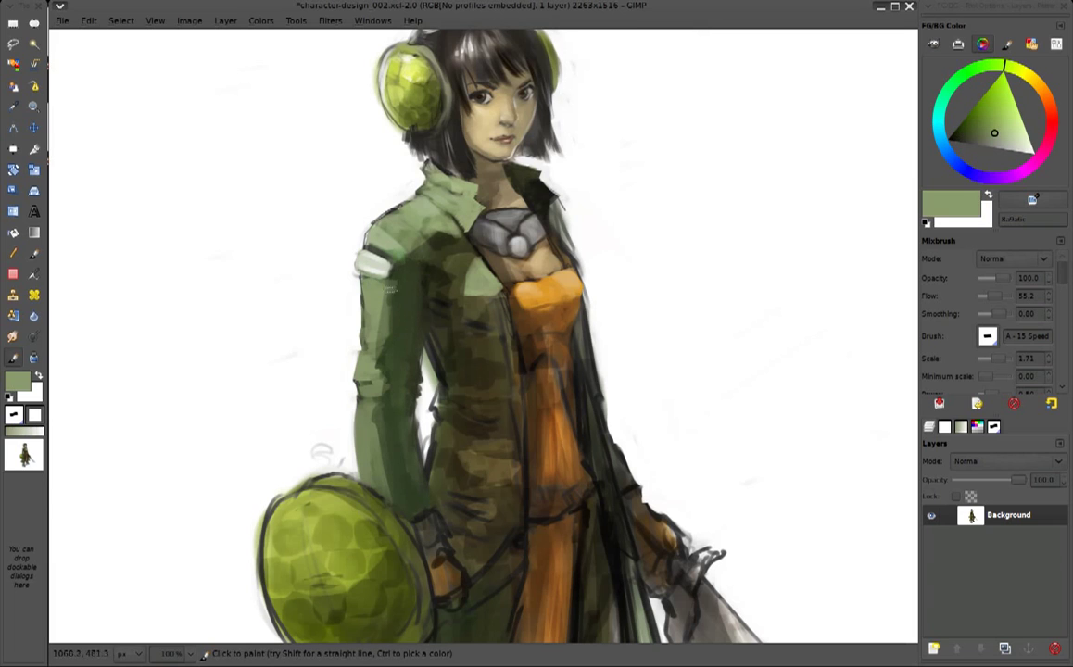
drag(387, 290, 380, 348)
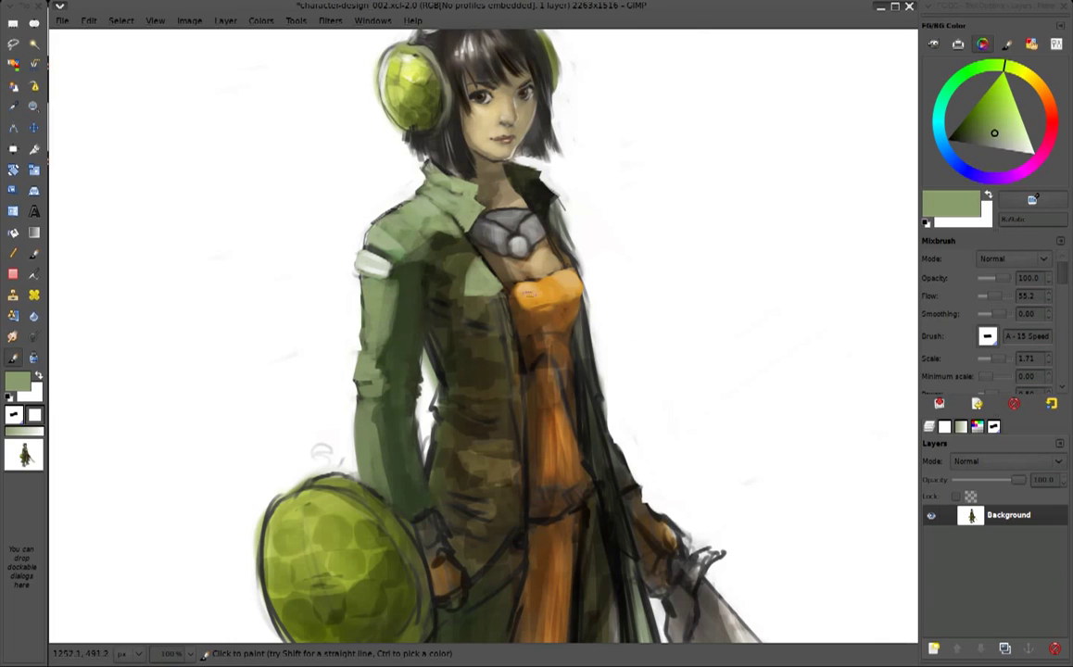
ctrl+click(420, 307)
ctrl+click(416, 293)
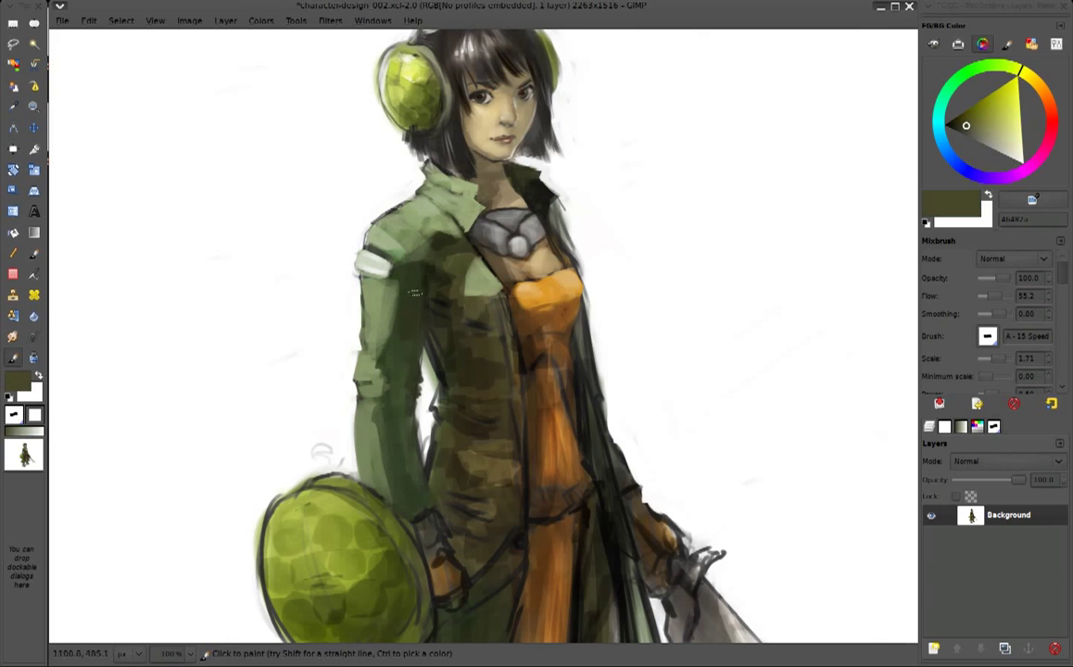
ctrl+click(425, 352)
drag(416, 319, 406, 476)
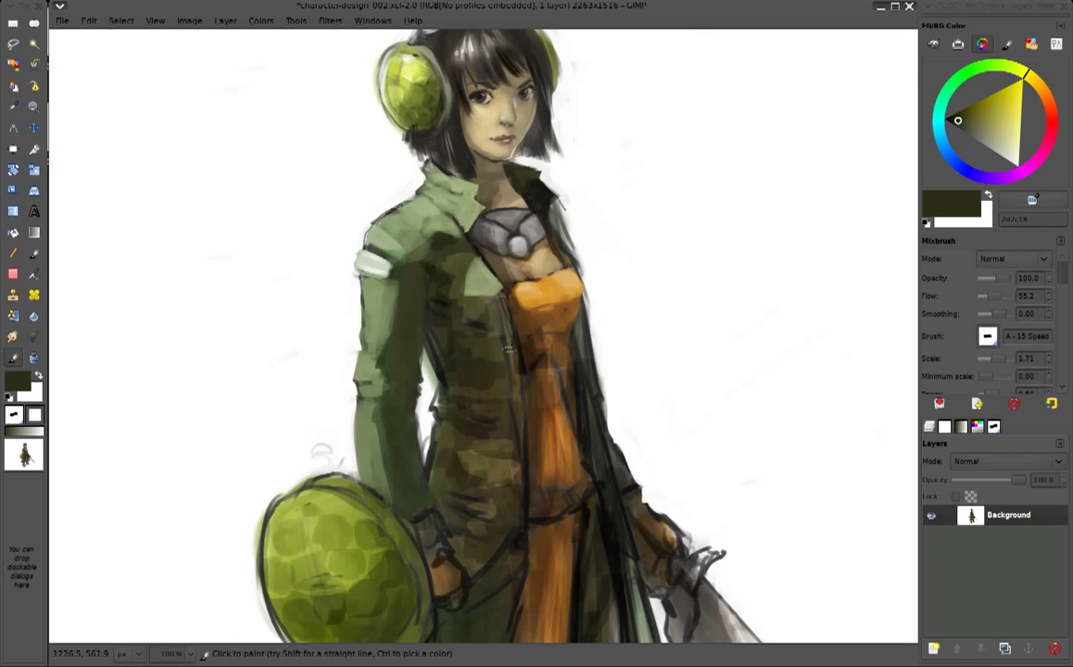
scroll(510, 348, down, 3)
At 66.7% zoom, paint light olive strokes over the coat's chest and lower front toward the belt
scroll(473, 338, up, 1)
ctrl+click(461, 337)
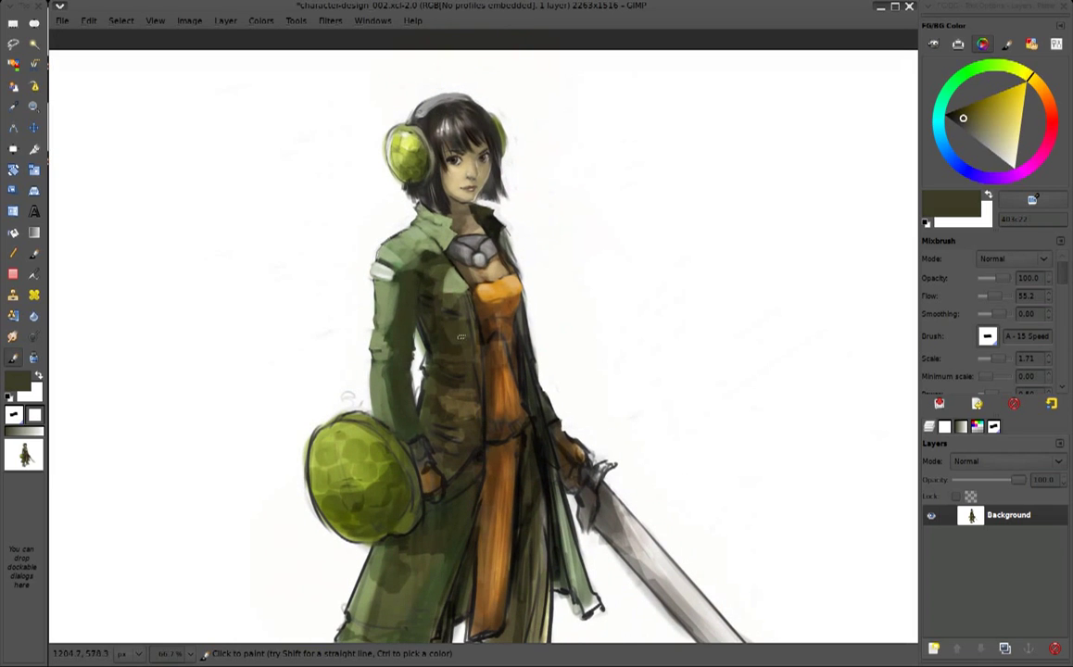
ctrl+click(445, 331)
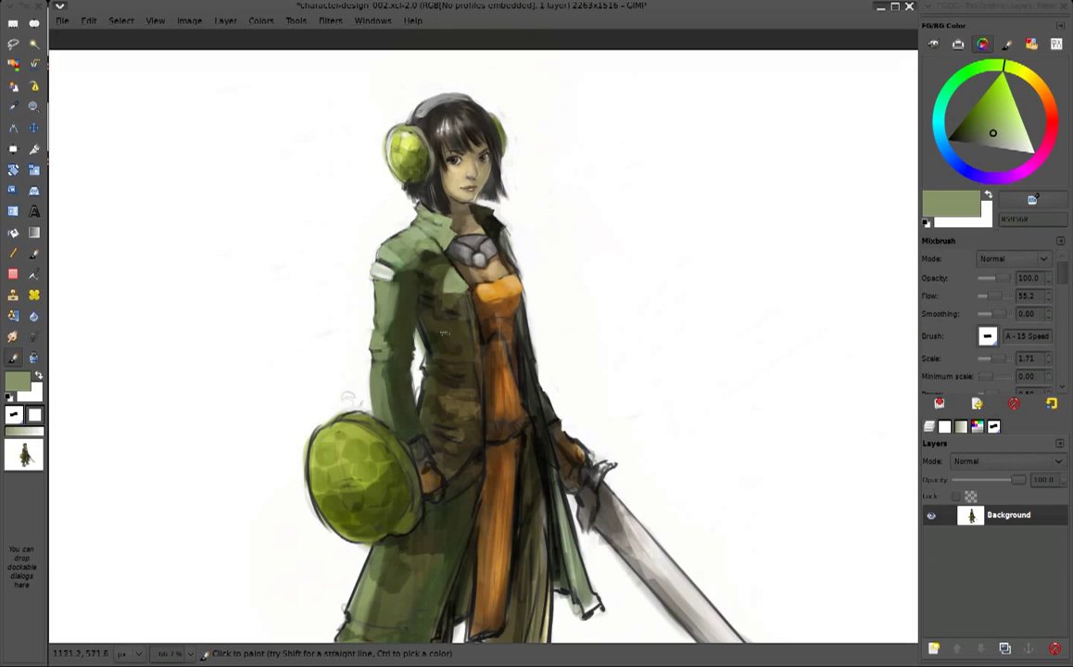
mouse_move(443, 327)
mouse_down()
mouse_move(400, 295)
mouse_move(415, 304)
mouse_move(403, 274)
mouse_move(419, 309)
mouse_move(408, 329)
mouse_move(396, 297)
mouse_move(425, 336)
mouse_up()
mouse_move(431, 295)
mouse_down()
mouse_move(431, 341)
mouse_move(408, 345)
mouse_move(431, 352)
mouse_move(397, 369)
mouse_move(425, 408)
mouse_move(458, 388)
mouse_move(463, 422)
mouse_move(380, 368)
mouse_move(420, 417)
mouse_up()
drag(425, 369, 434, 411)
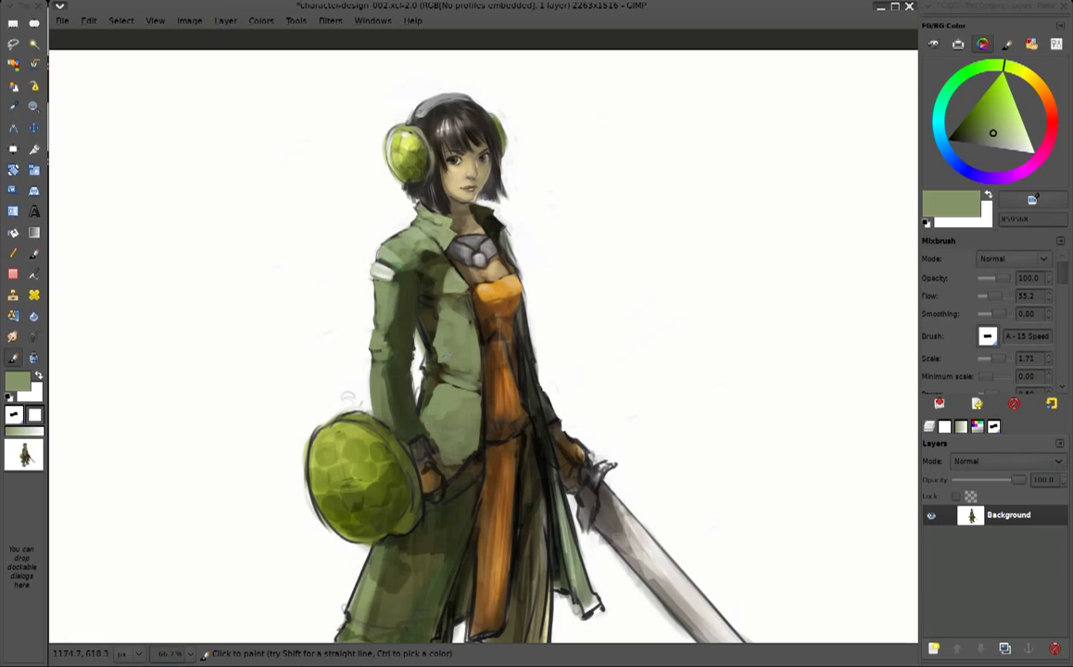
drag(431, 352, 389, 417)
mouse_move(397, 348)
mouse_down()
mouse_move(394, 375)
mouse_move(412, 417)
mouse_move(403, 357)
mouse_move(419, 351)
mouse_move(438, 405)
mouse_up()
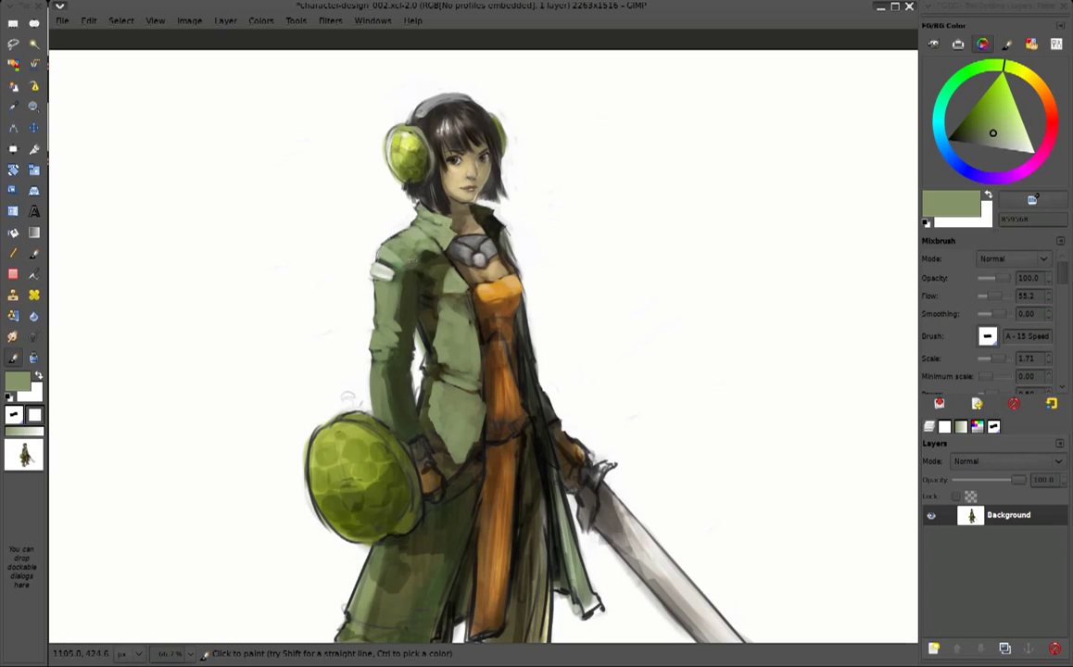
drag(364, 265, 417, 280)
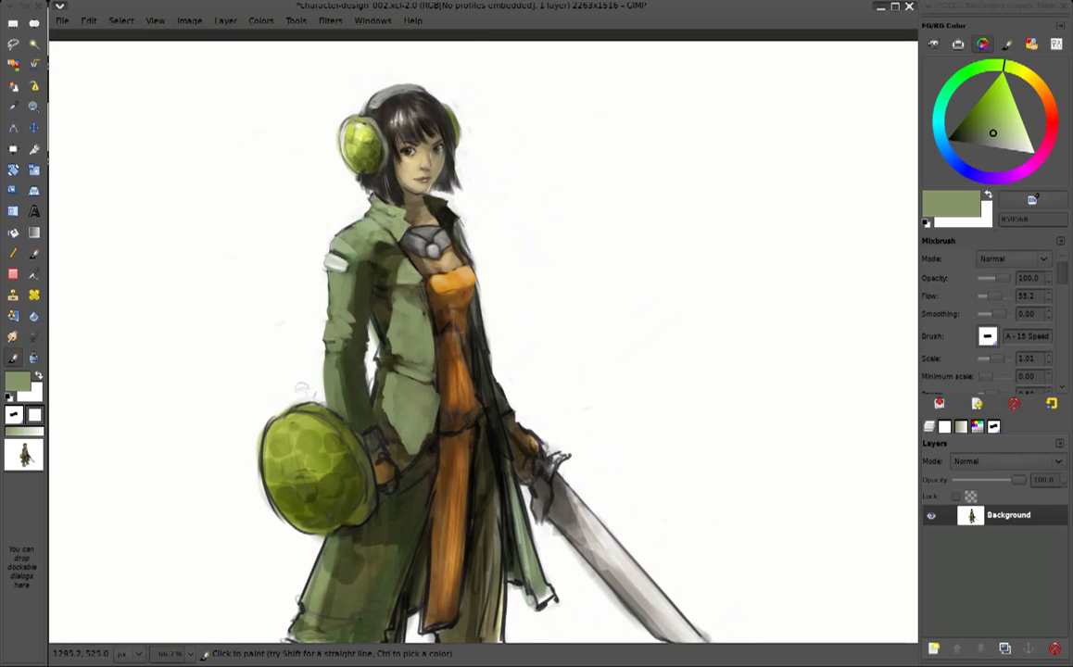
Try orange, brown-orange and near-black, then settle on a brown sampled from the painting
ctrl+click(449, 343)
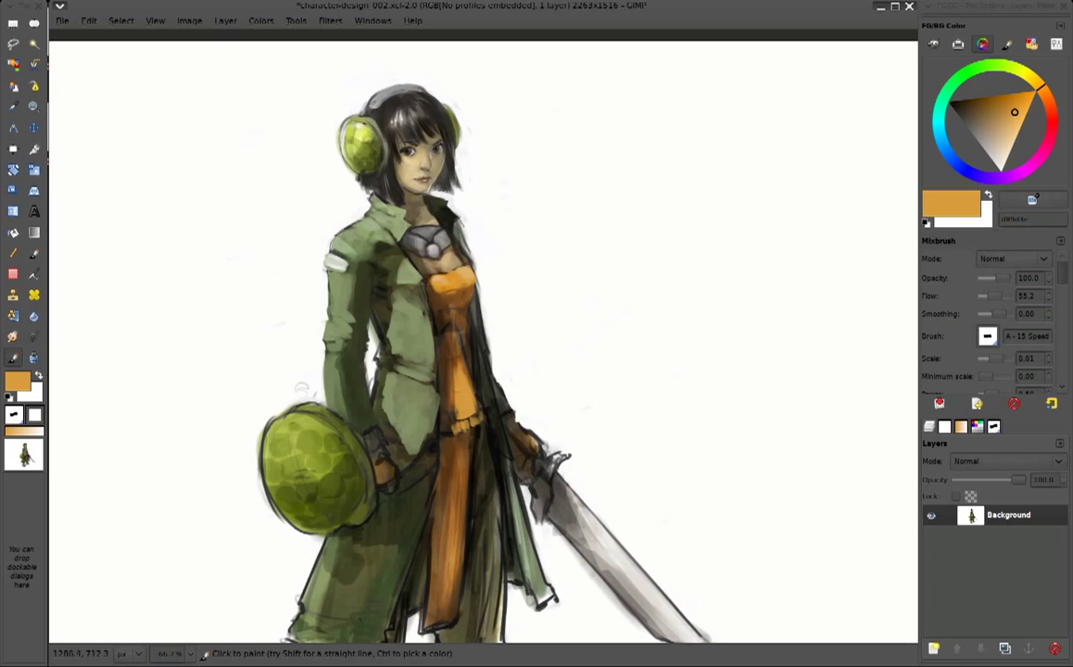
ctrl+click(411, 366)
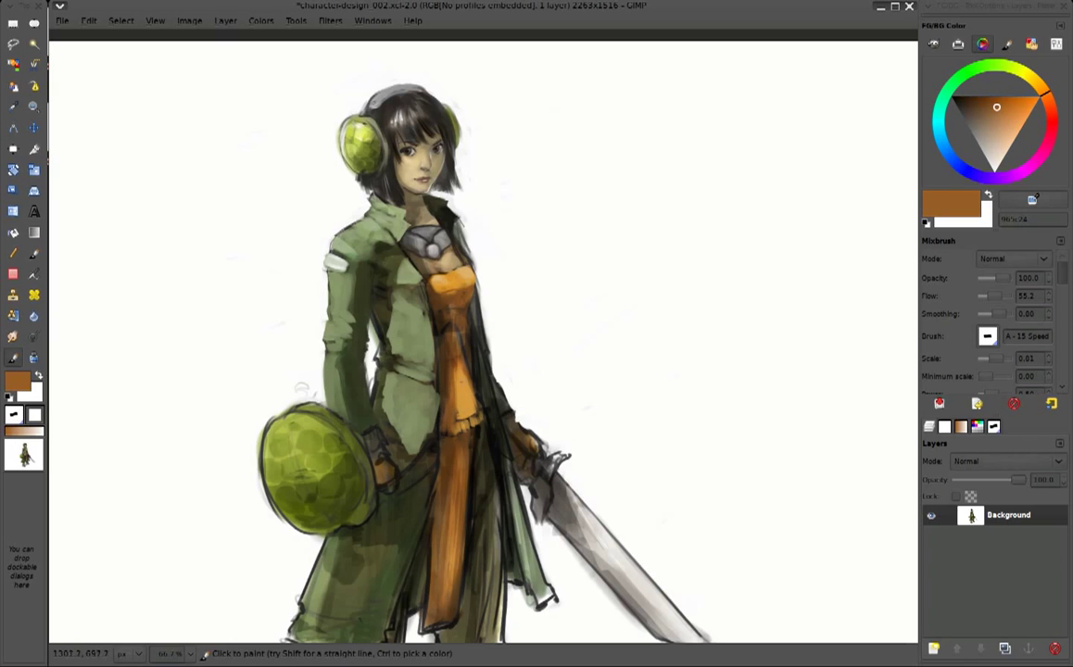
ctrl+click(450, 325)
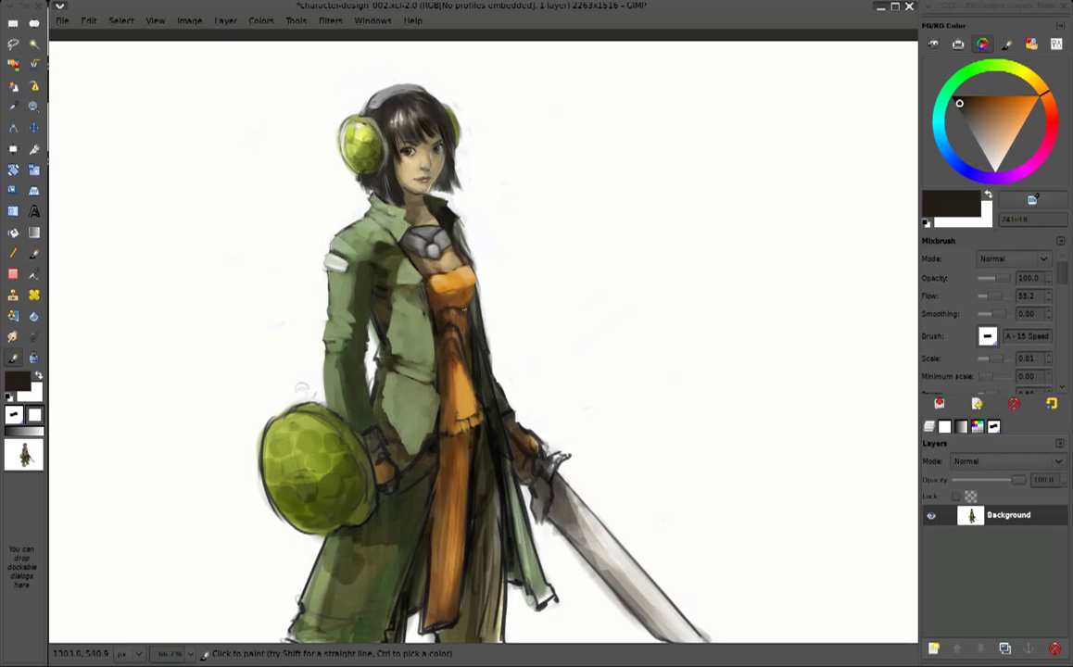
ctrl+click(440, 309)
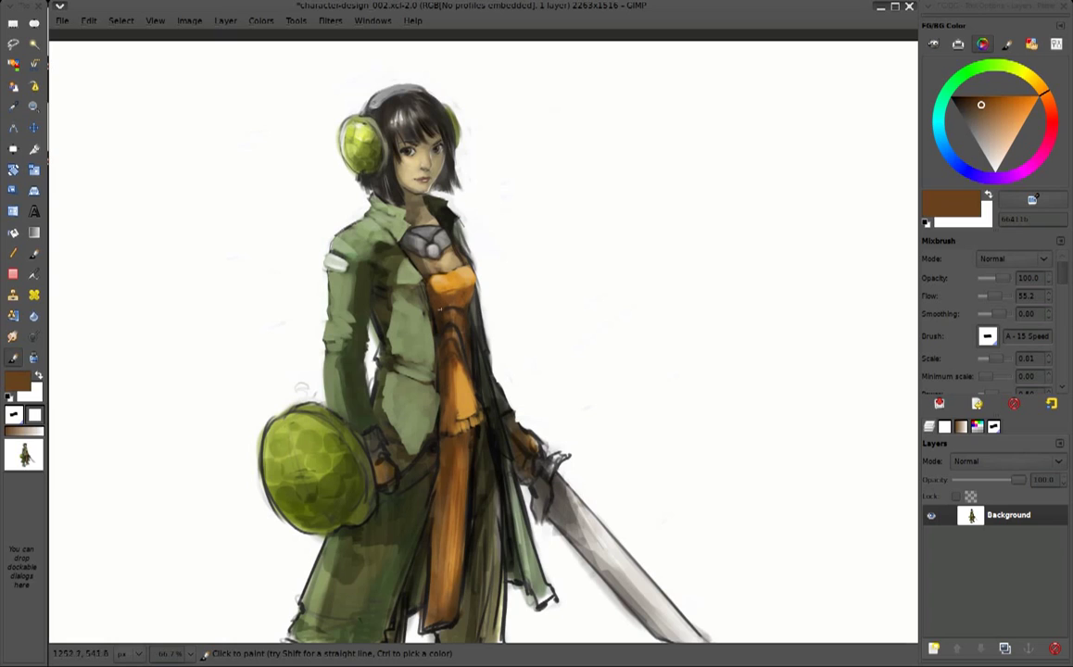
drag(408, 315, 449, 267)
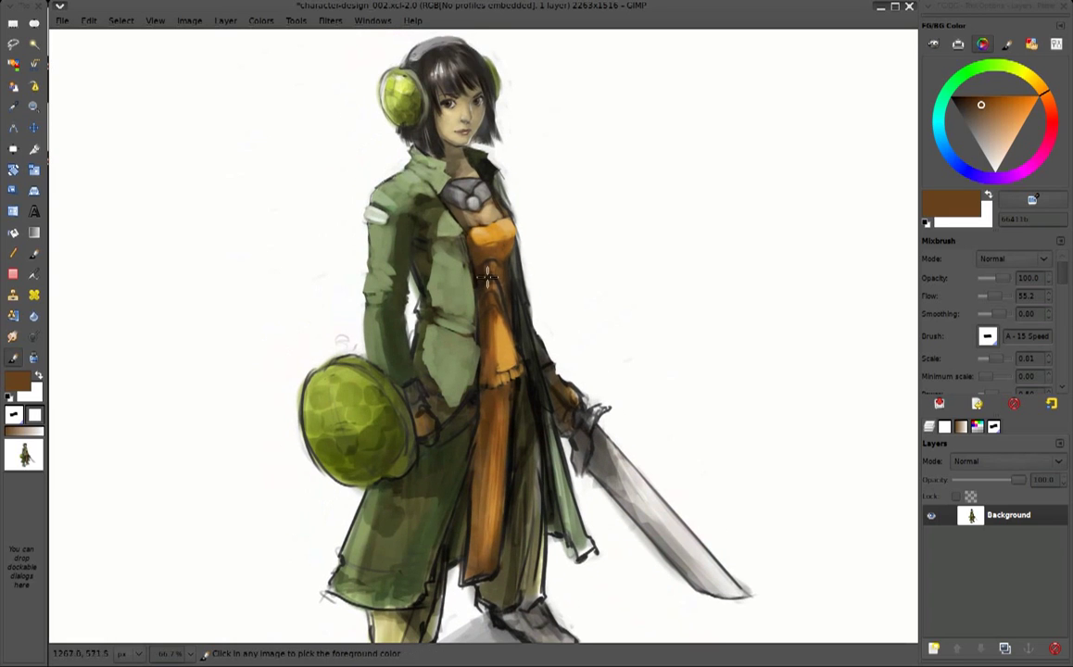
Paint olive green along the jacket edge beside the tunic and darken the sleeve slightly
ctrl+click(449, 267)
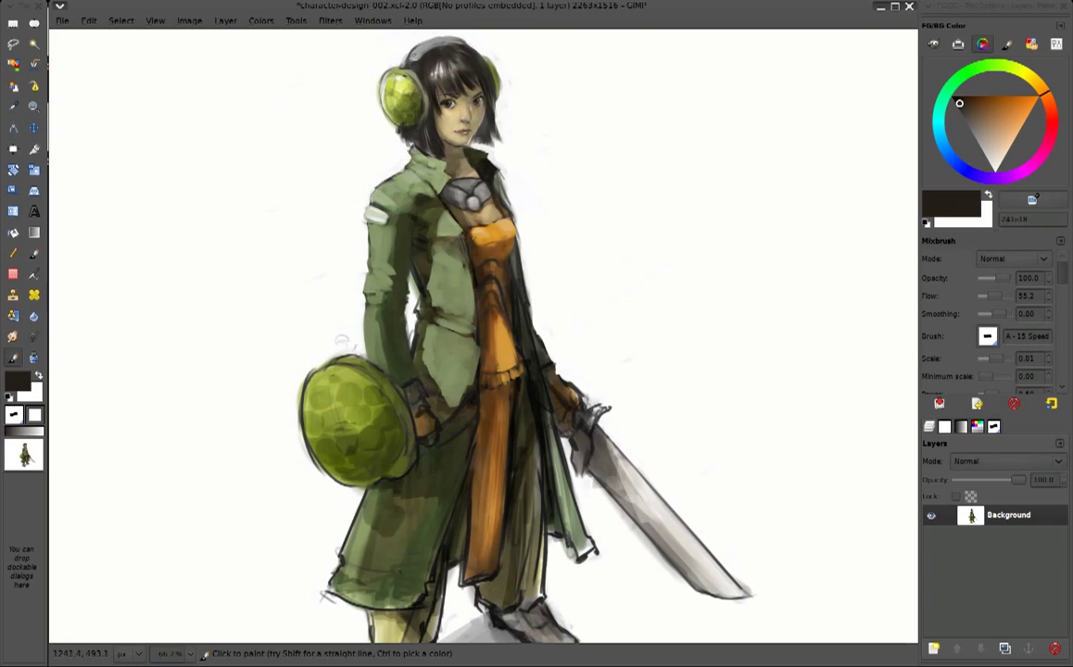
ctrl+click(431, 215)
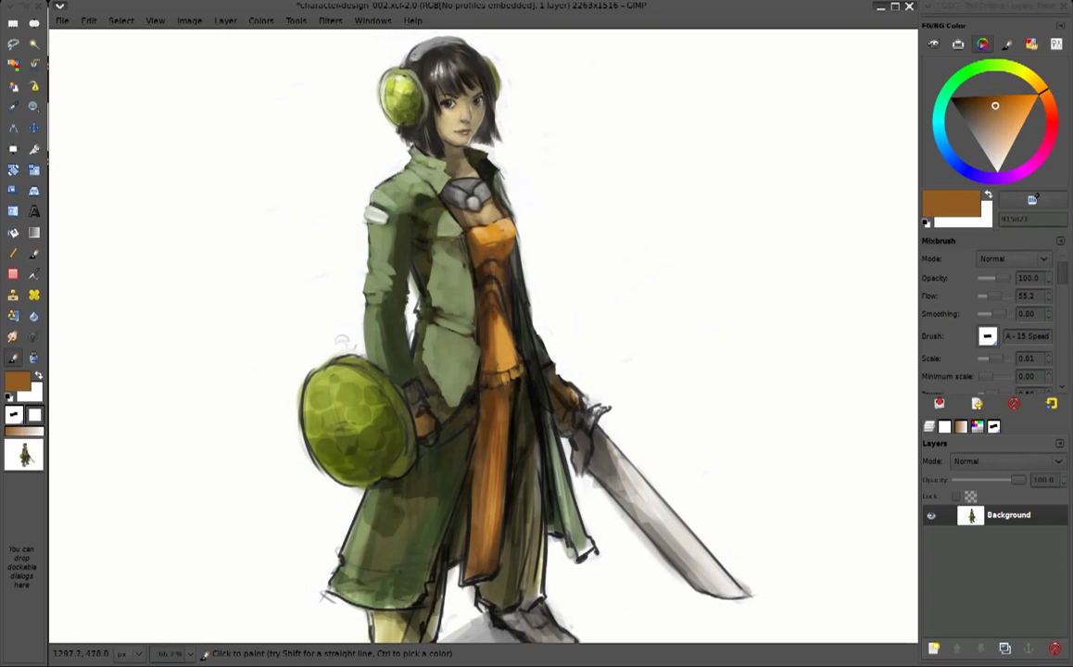
ctrl+click(447, 299)
drag(478, 295, 514, 476)
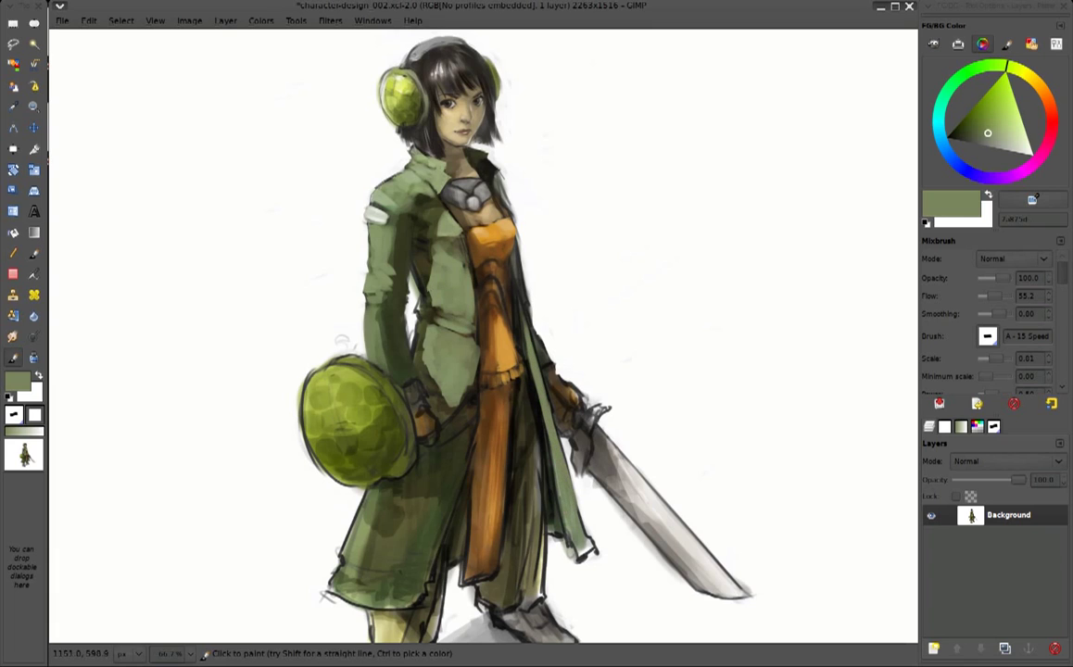
ctrl+click(423, 122)
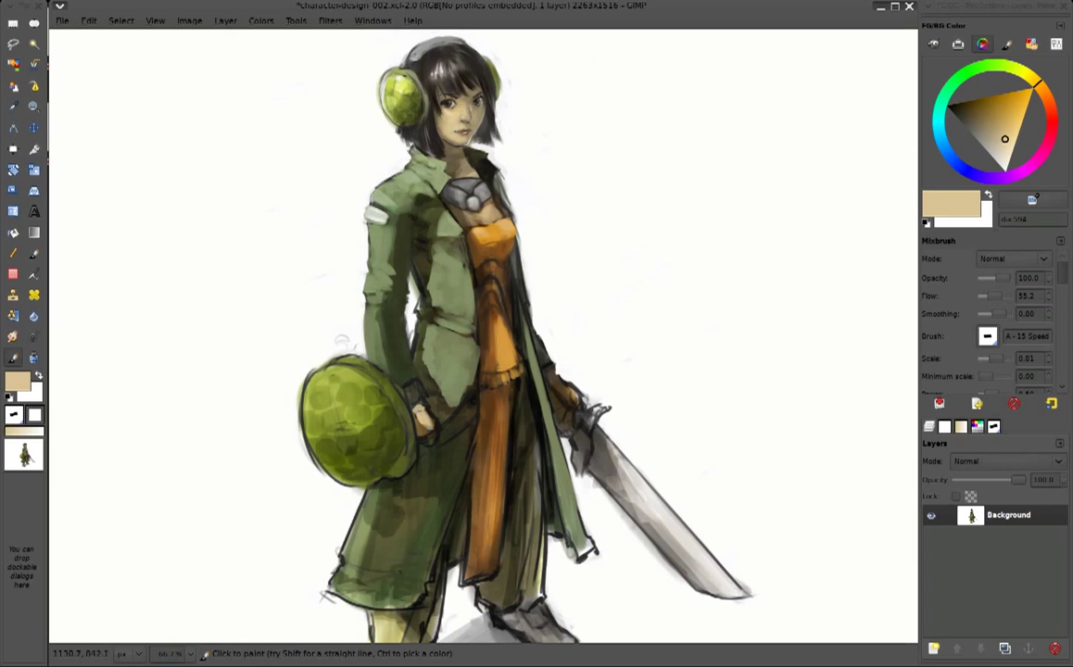
ctrl+click(341, 340)
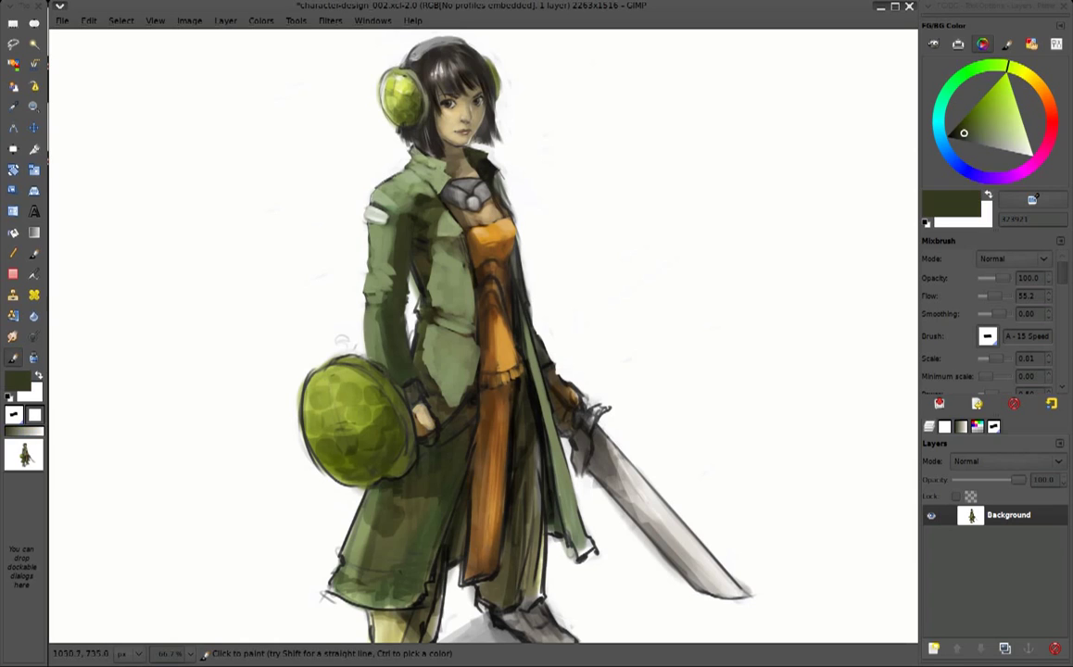
drag(374, 362, 364, 346)
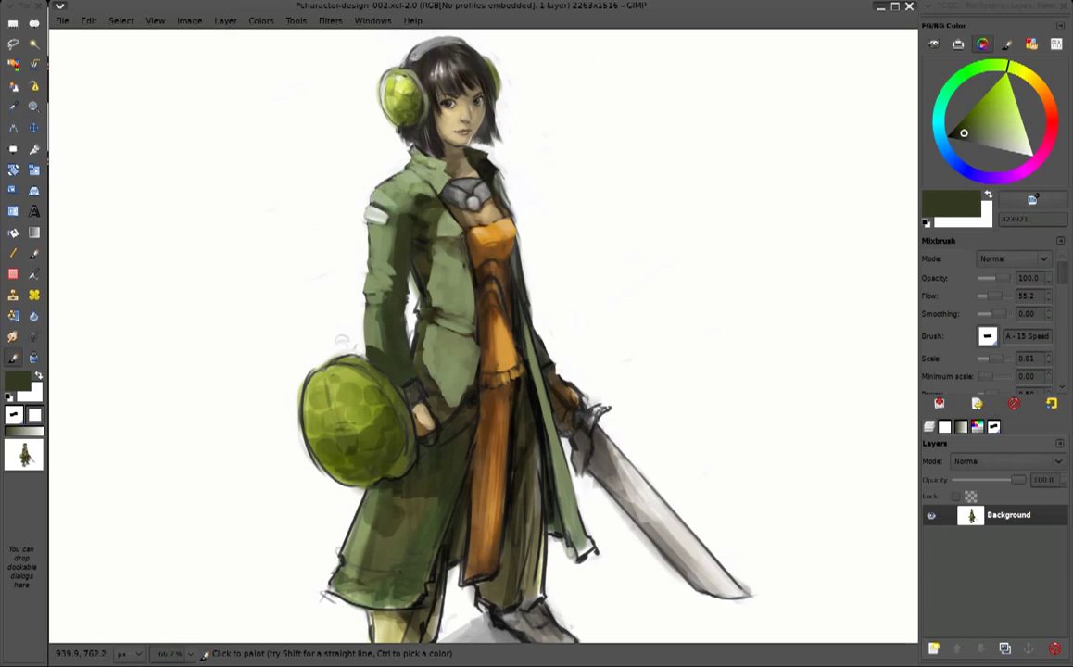
Trace pale yellow-green highlights along the shield's hex pattern and upper-left rim
ctrl+click(348, 370)
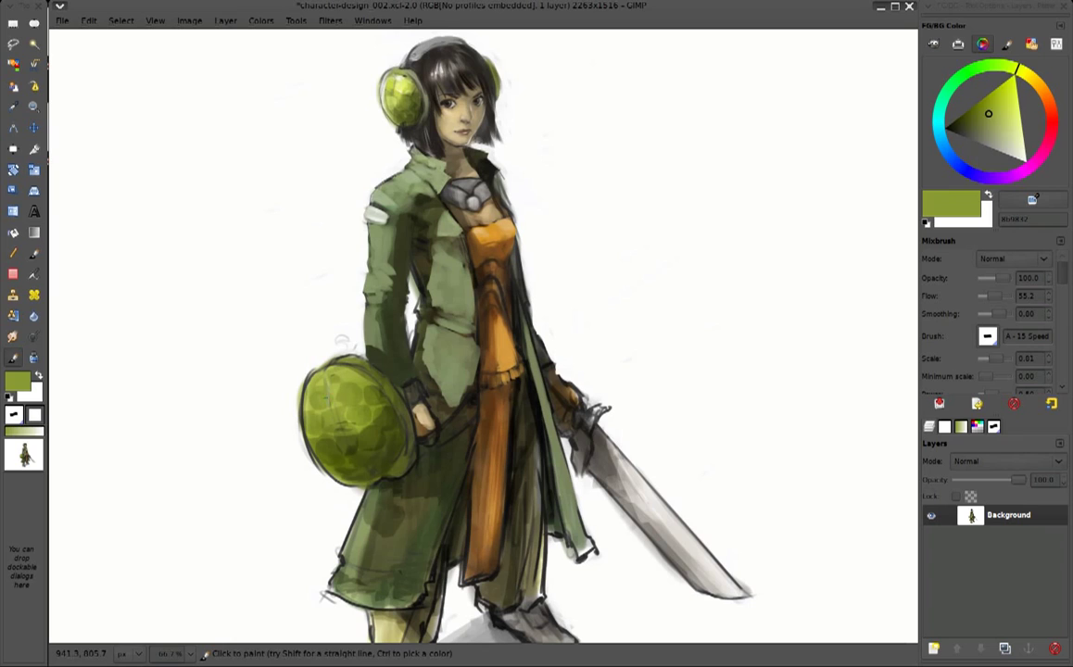
ctrl+click(362, 380)
ctrl+click(326, 394)
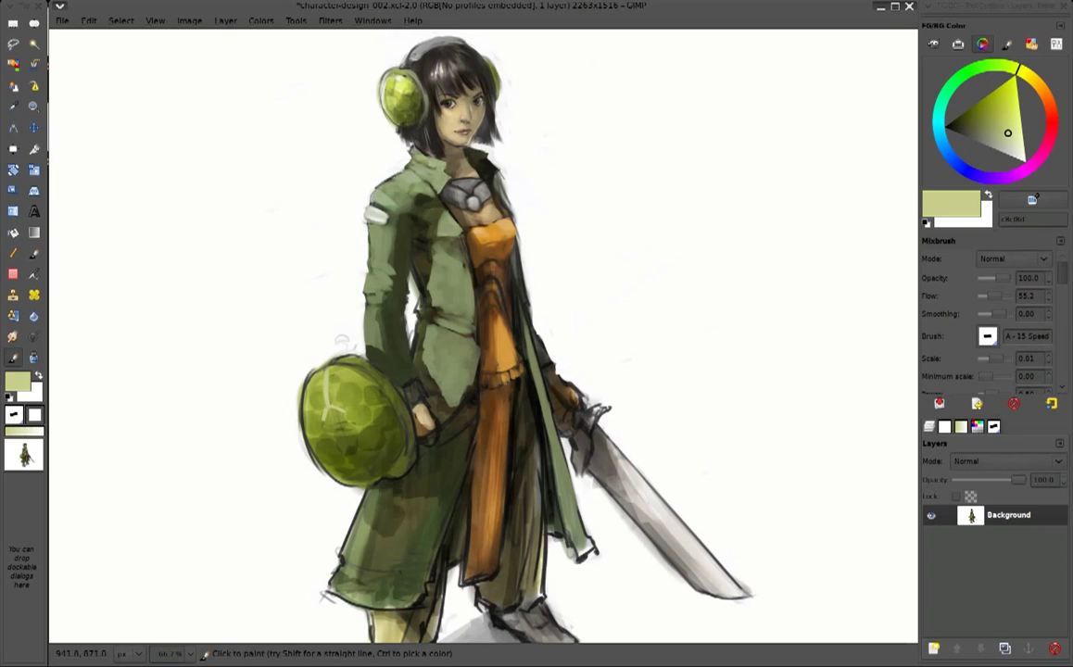
drag(356, 439, 339, 463)
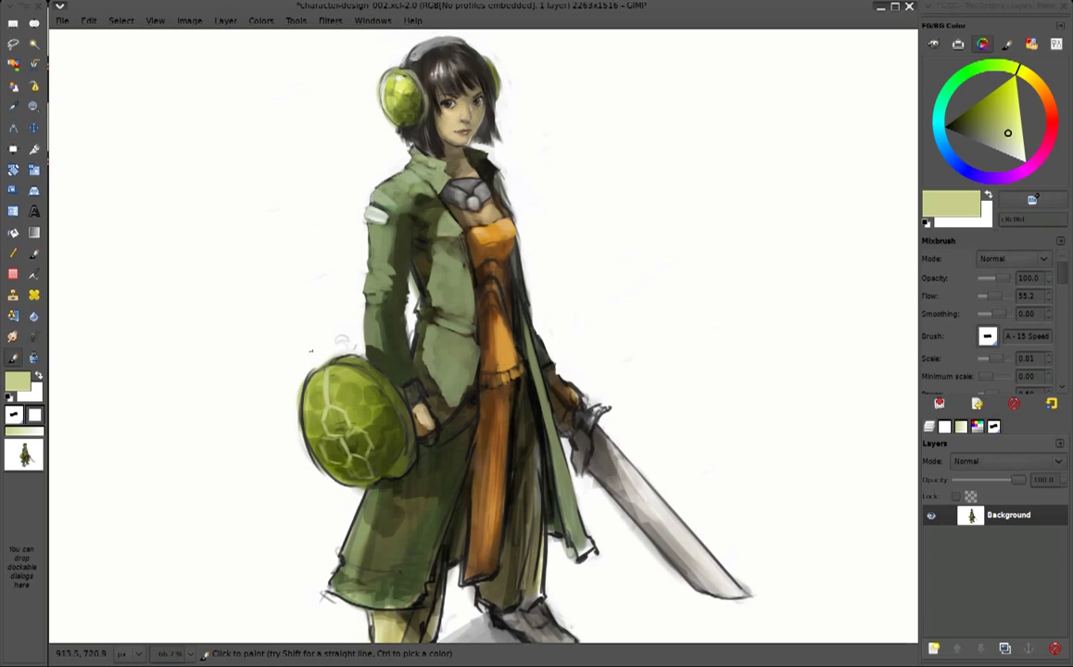
drag(353, 385, 360, 415)
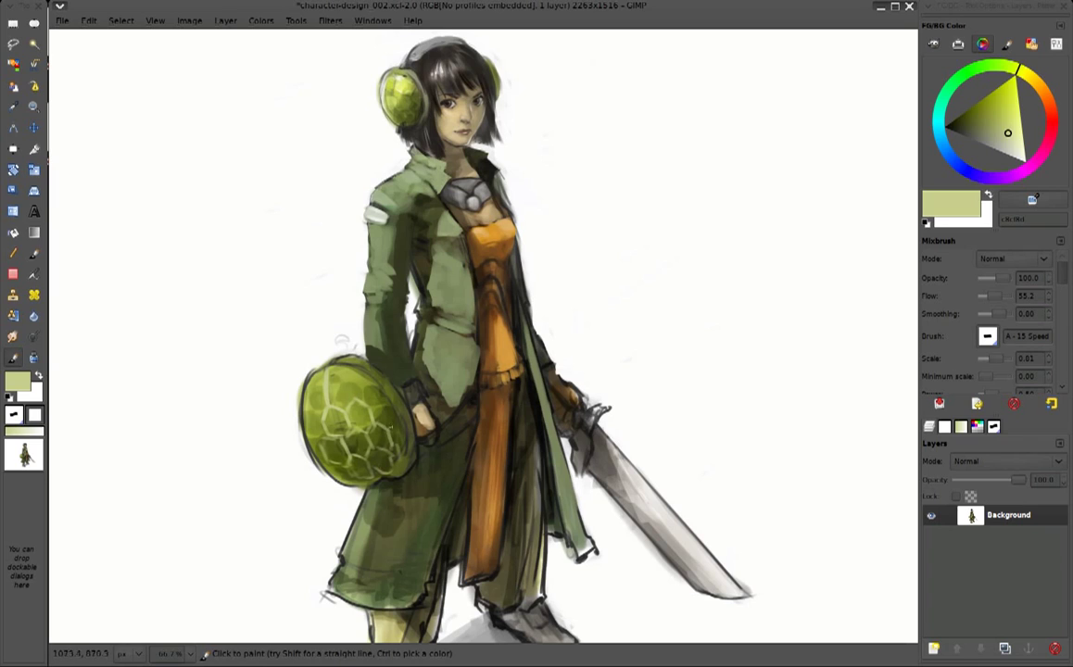
drag(343, 362, 368, 410)
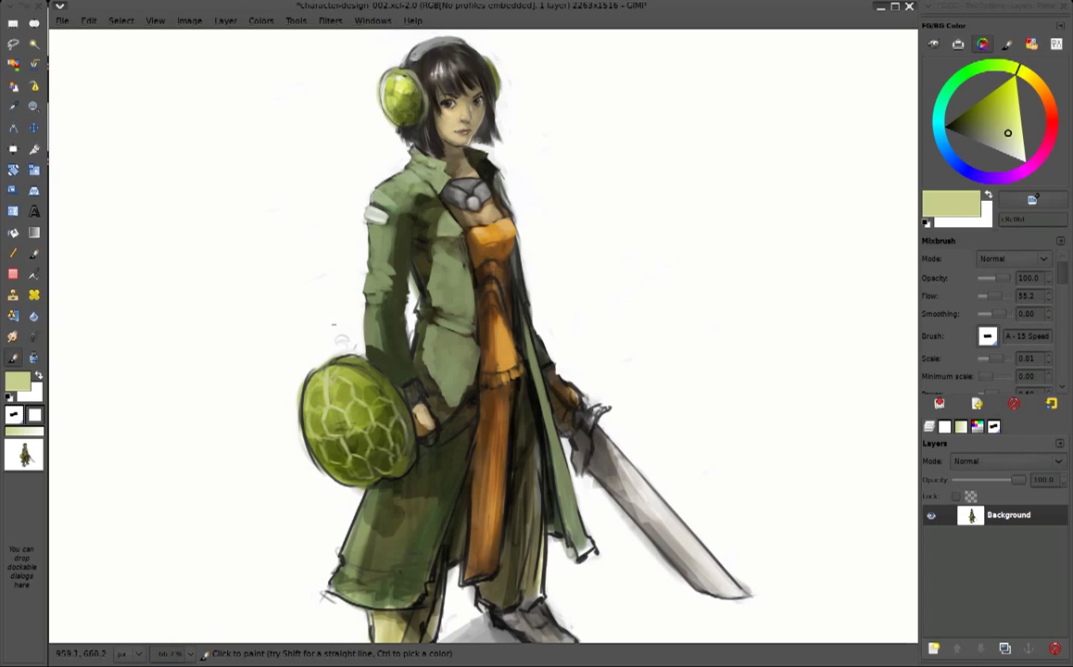
Lighten the shield's upper-left area with white
ctrl+click(326, 368)
ctrl+click(339, 344)
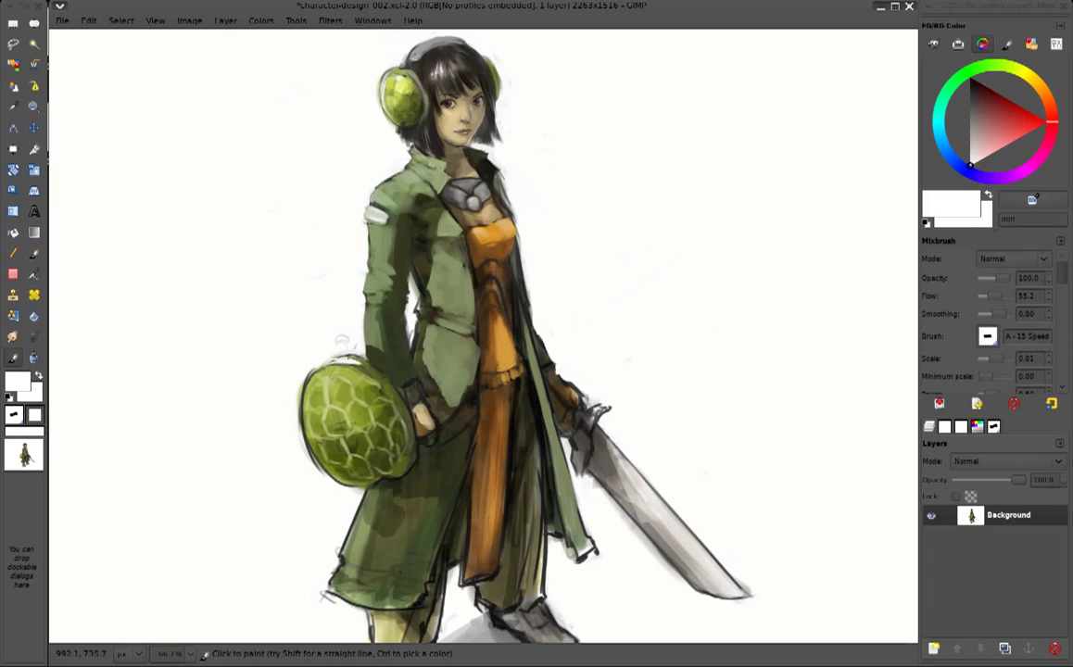
ctrl+click(334, 336)
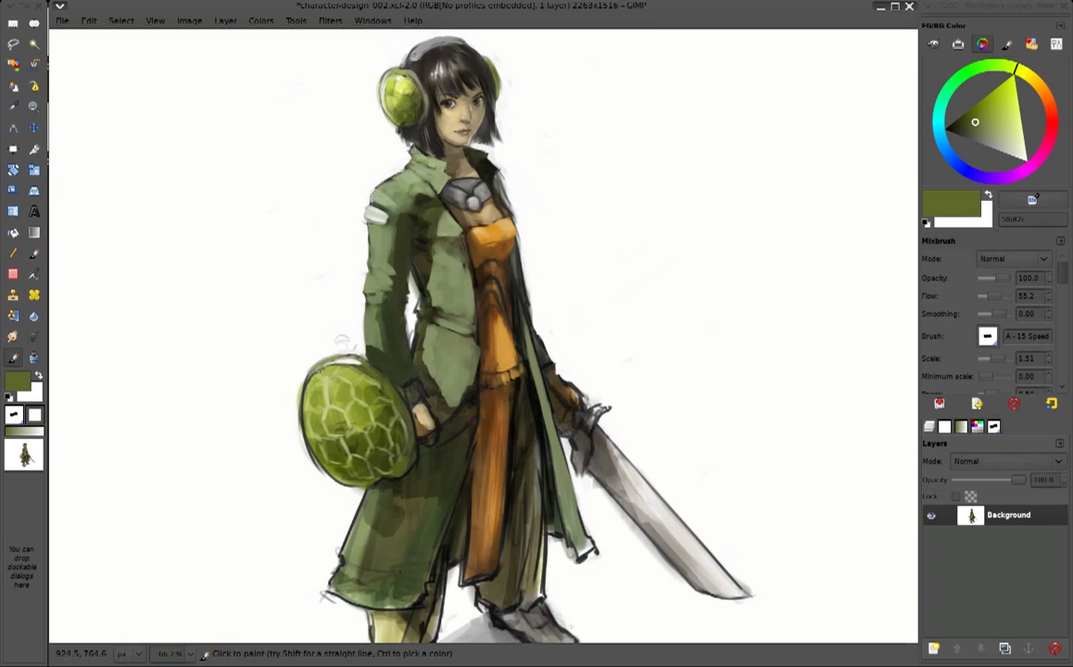
ctrl+click(325, 327)
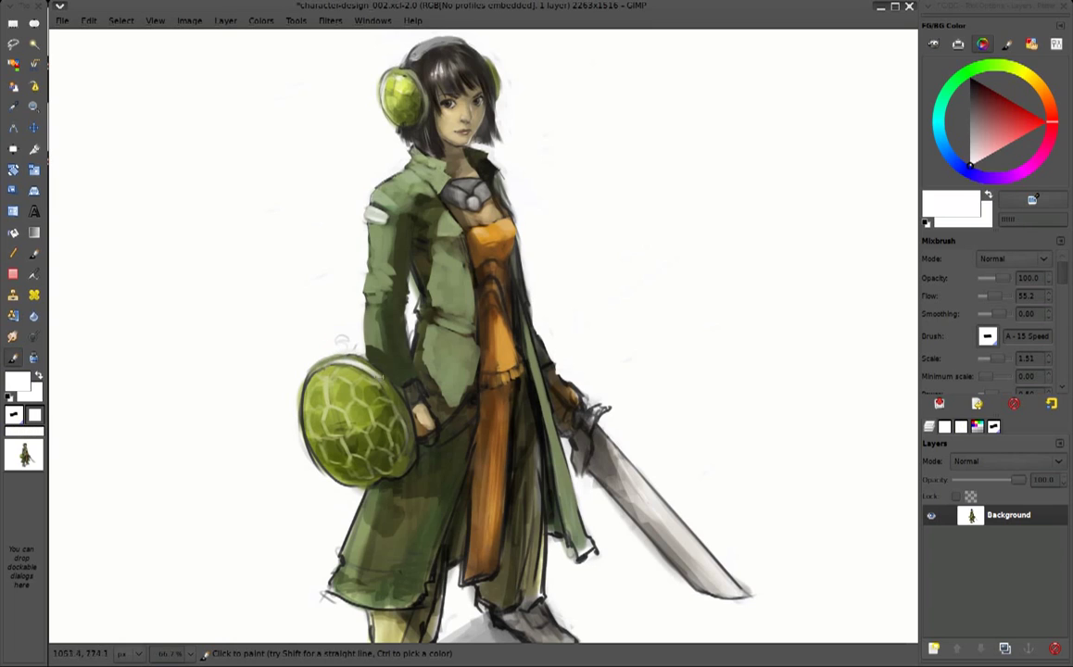
mouse_move(295, 359)
mouse_down()
mouse_move(330, 386)
mouse_move(326, 403)
mouse_move(295, 373)
mouse_move(337, 391)
mouse_up()
Lighten the coat below the hand and below the shield with light grey-green
scroll(336, 391, right, 2)
scroll(337, 391, down, 1)
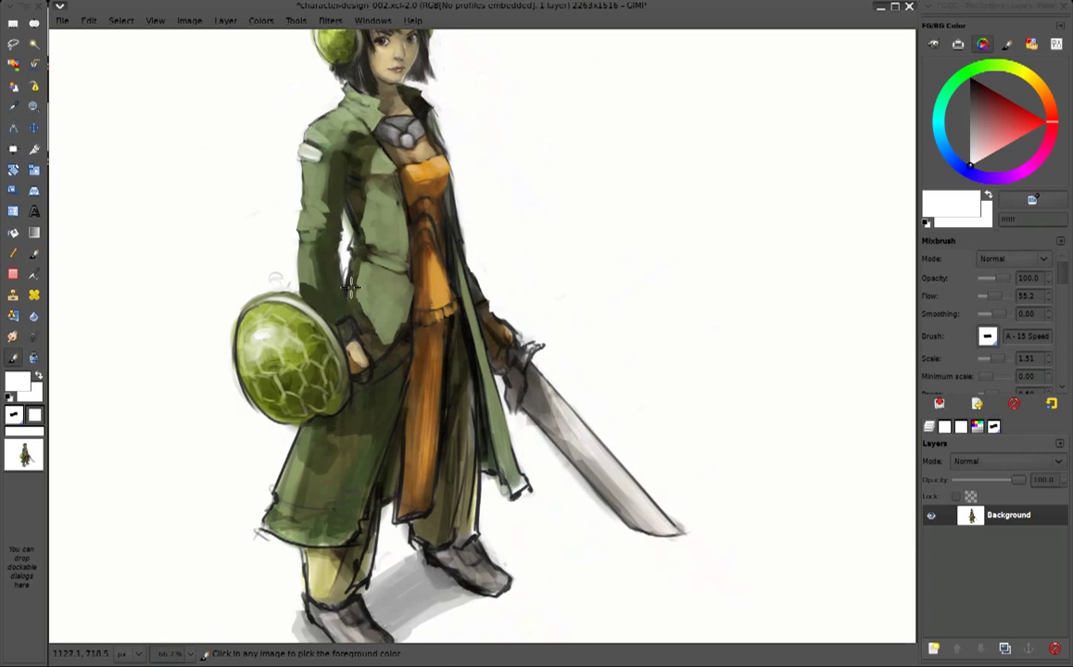
ctrl+click(349, 319)
scroll(417, 420, left, 3)
scroll(417, 420, down, 1)
ctrl+click(452, 310)
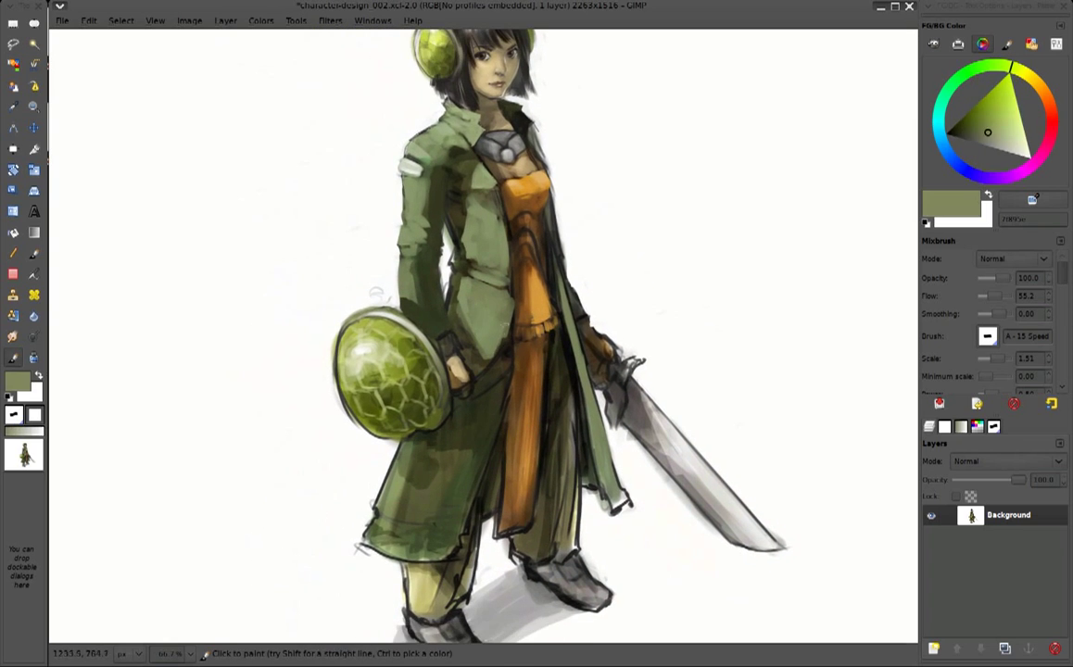
drag(493, 405, 469, 415)
mouse_move(452, 361)
mouse_down()
mouse_move(422, 422)
mouse_move(417, 464)
mouse_up()
mouse_move(427, 380)
mouse_down()
mouse_move(413, 458)
mouse_move(398, 422)
mouse_move(398, 440)
mouse_move(412, 412)
mouse_up()
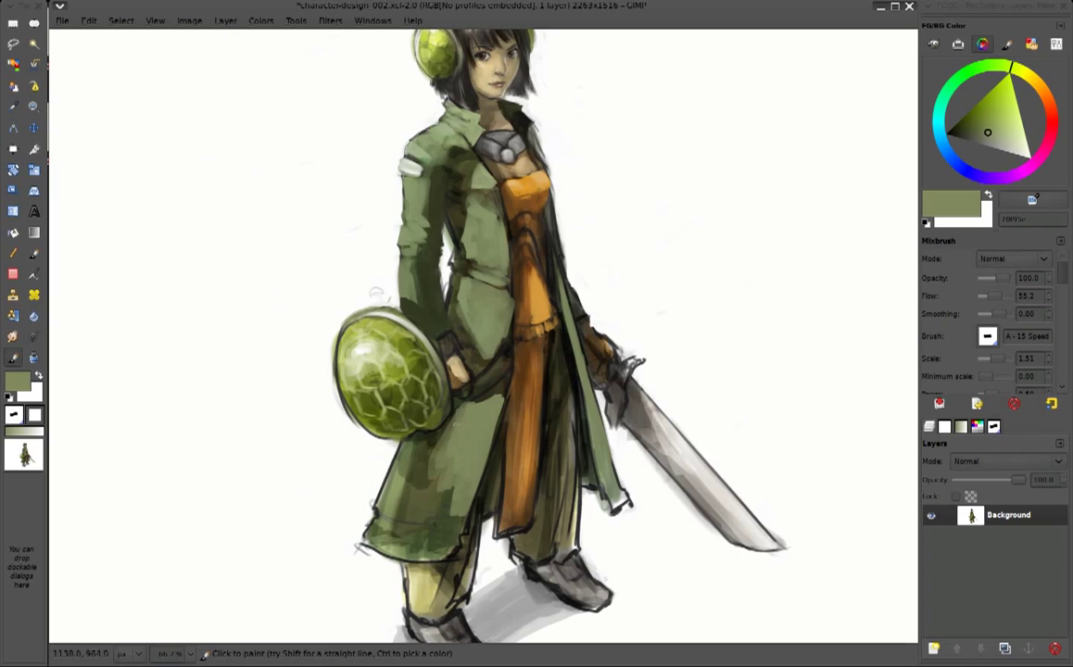
Undo and redo the light coat strokes below the shield, then lighten the lower hem
key(ctrl+z)
key(ctrl+z)
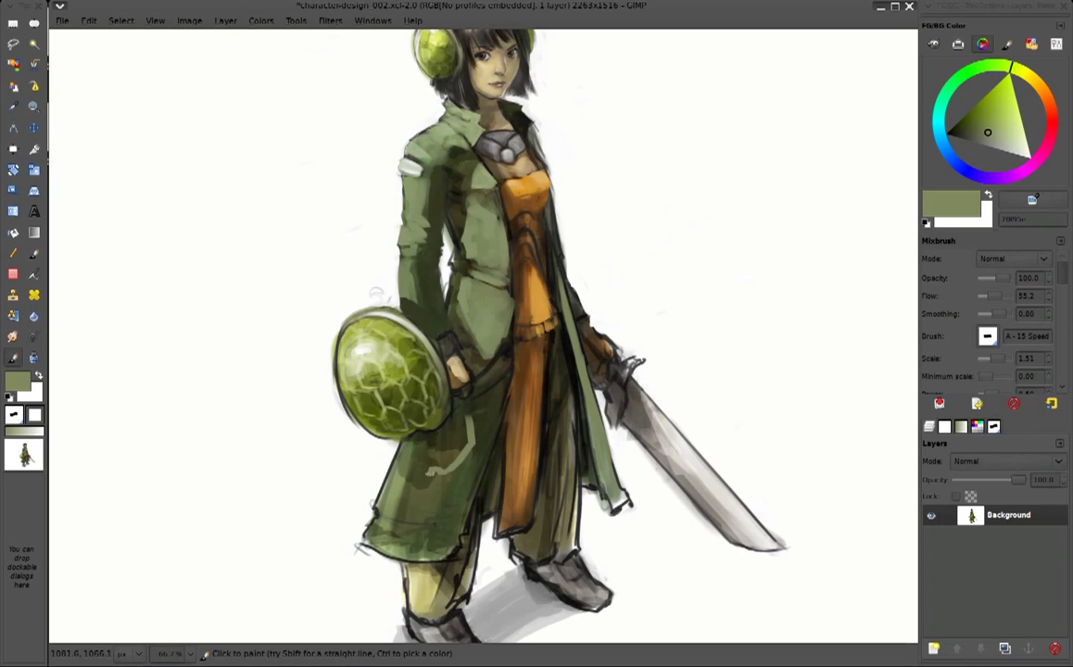
mouse_move(451, 358)
mouse_down()
mouse_move(426, 376)
mouse_move(431, 399)
mouse_up()
mouse_move(450, 358)
mouse_down()
mouse_move(422, 438)
mouse_move(372, 460)
mouse_up()
key(ctrl+z)
mouse_move(392, 525)
mouse_down()
mouse_move(357, 505)
mouse_move(431, 500)
mouse_move(429, 538)
mouse_up()
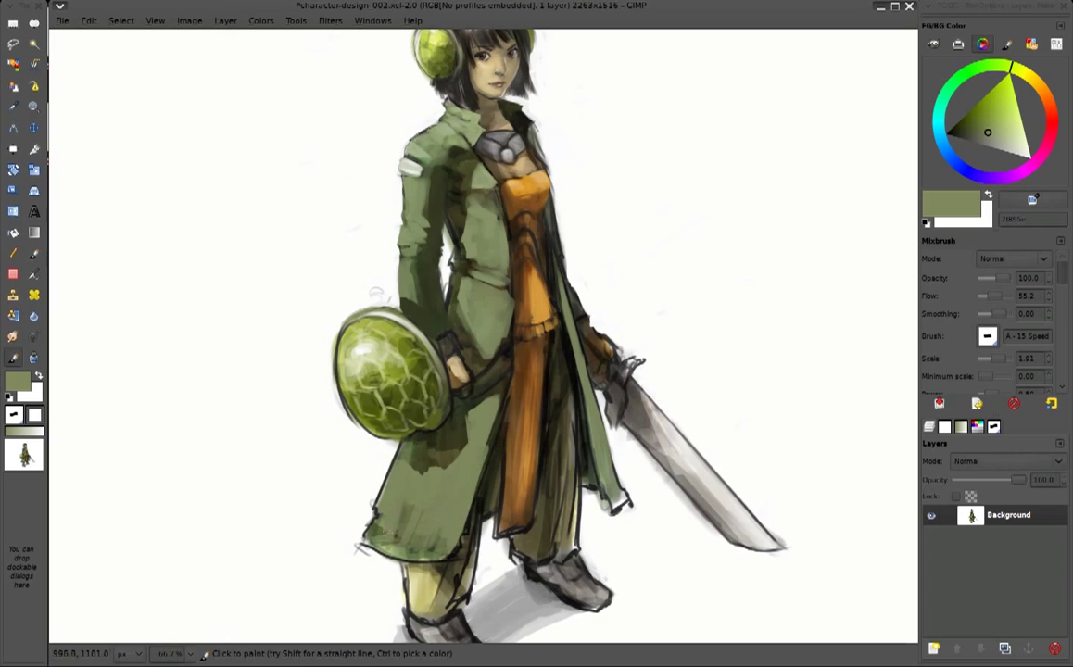
Paint lighter green beside the sash and repaint the orange sash with vertical strokes
mouse_move(551, 395)
mouse_down()
mouse_move(568, 429)
mouse_move(613, 371)
mouse_up()
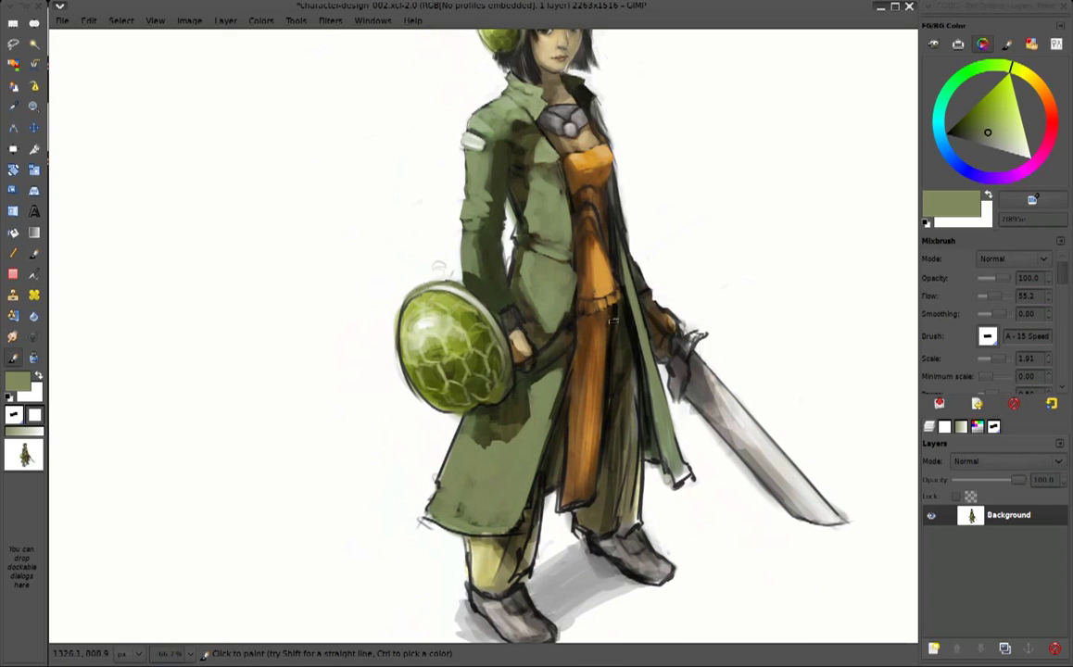
click(1011, 135)
mouse_move(482, 425)
mouse_down()
mouse_move(492, 361)
mouse_move(445, 477)
mouse_move(501, 352)
mouse_move(441, 473)
mouse_up()
ctrl+click(491, 390)
mouse_move(596, 385)
mouse_down()
mouse_move(586, 374)
mouse_move(575, 478)
mouse_up()
ctrl+click(587, 374)
mouse_move(585, 315)
mouse_down()
mouse_move(580, 468)
mouse_move(546, 510)
mouse_up()
mouse_move(519, 394)
mouse_down()
mouse_move(524, 445)
mouse_move(514, 443)
mouse_up()
Darken the lower hem and legs with brown, then add pale yellow to the hem and knee
ctrl+click(463, 481)
mouse_move(411, 488)
mouse_down()
mouse_move(444, 488)
mouse_move(454, 521)
mouse_move(466, 476)
mouse_up()
ctrl+click(464, 556)
mouse_move(407, 496)
mouse_down()
mouse_move(439, 508)
mouse_move(417, 519)
mouse_move(425, 526)
mouse_up()
drag(422, 517, 436, 505)
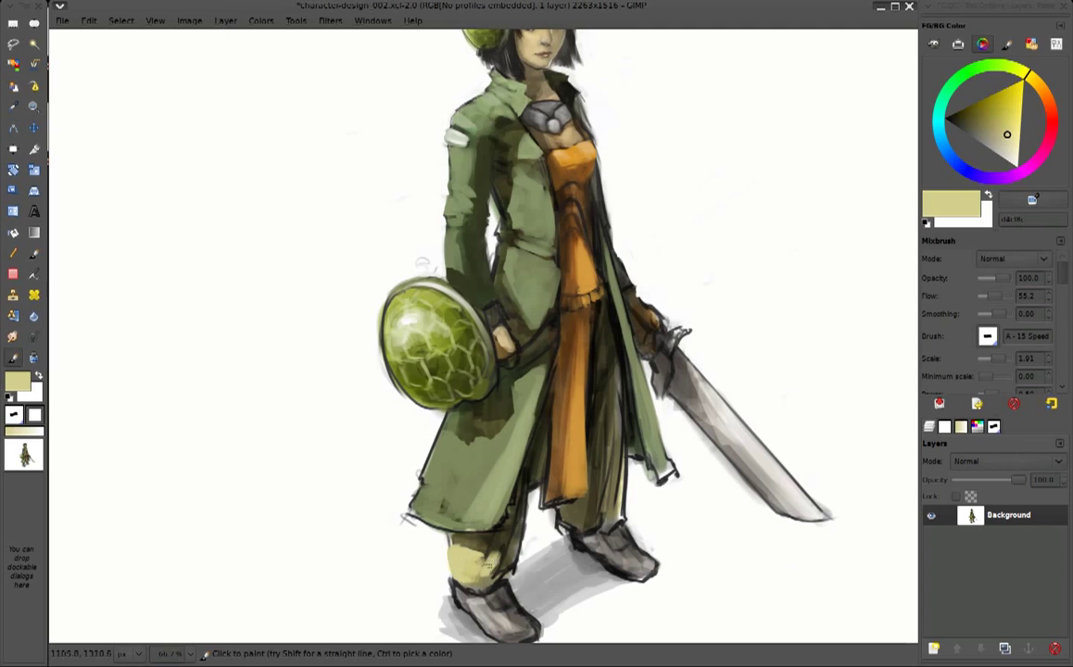
mouse_move(602, 519)
mouse_down()
mouse_move(607, 496)
mouse_move(585, 521)
mouse_up()
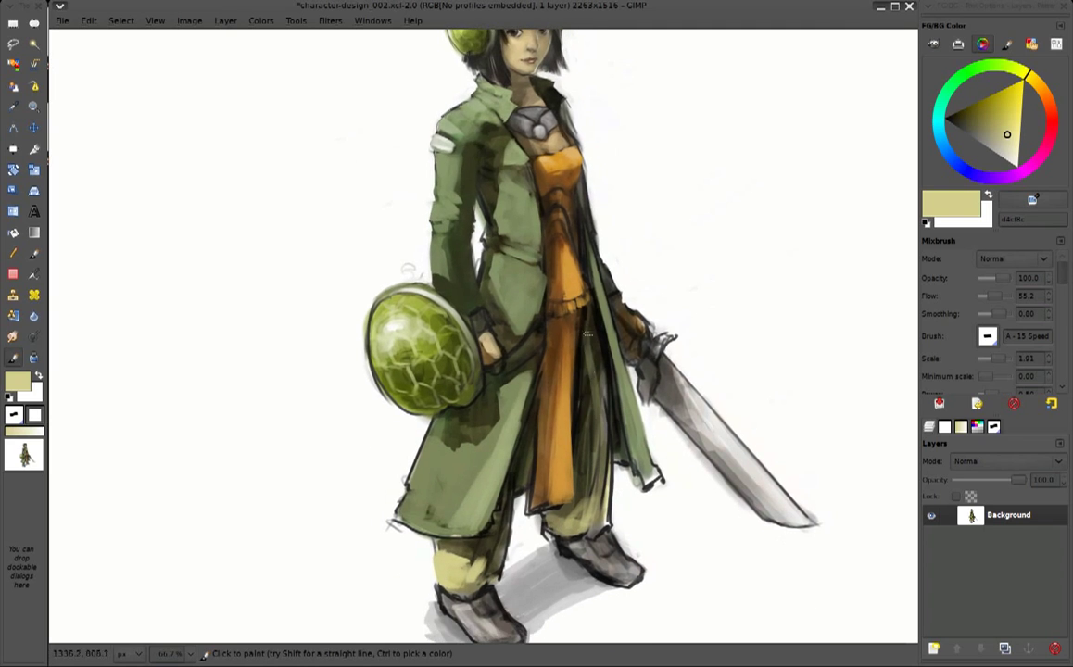
Sample several dark and medium browns and a light beige for shading
ctrl+click(593, 394)
ctrl+click(602, 396)
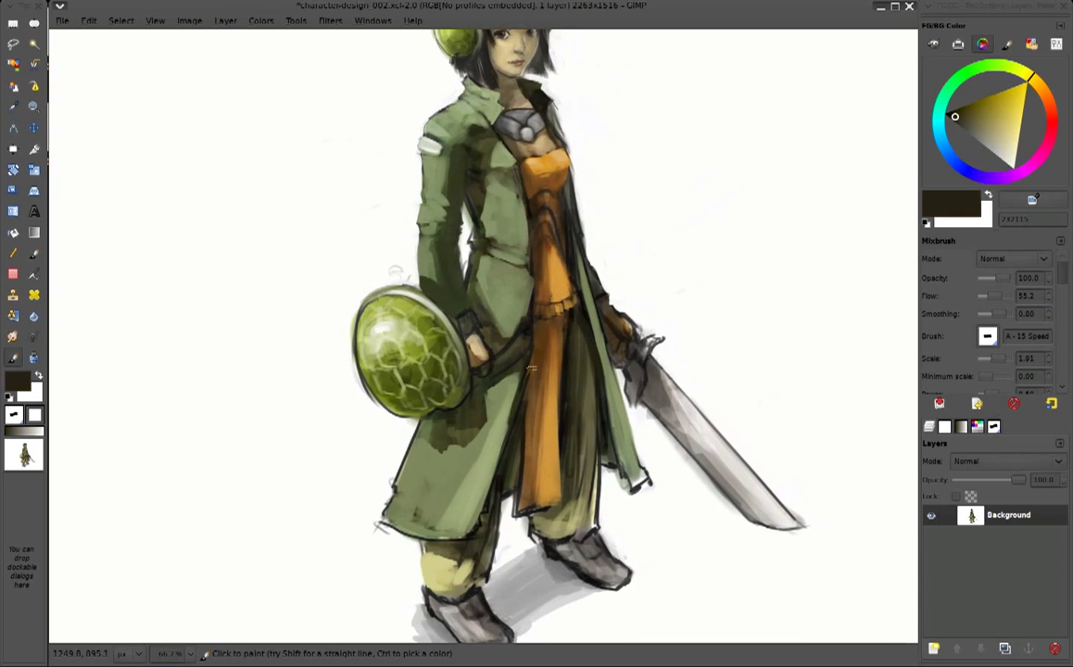
ctrl+click(531, 398)
ctrl+click(544, 249)
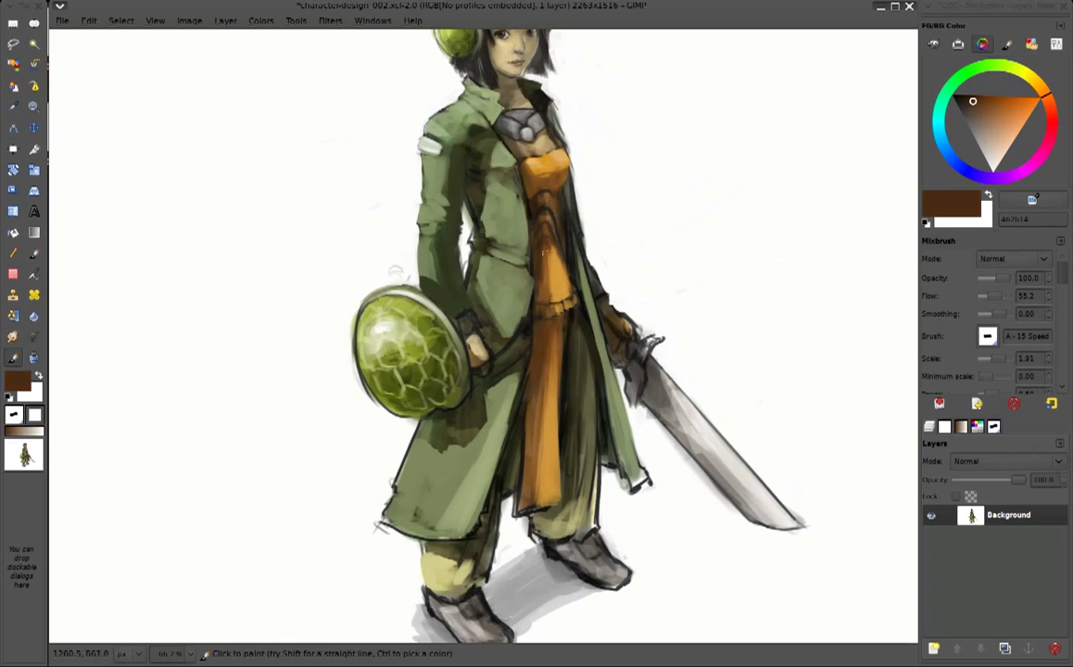
ctrl+click(560, 327)
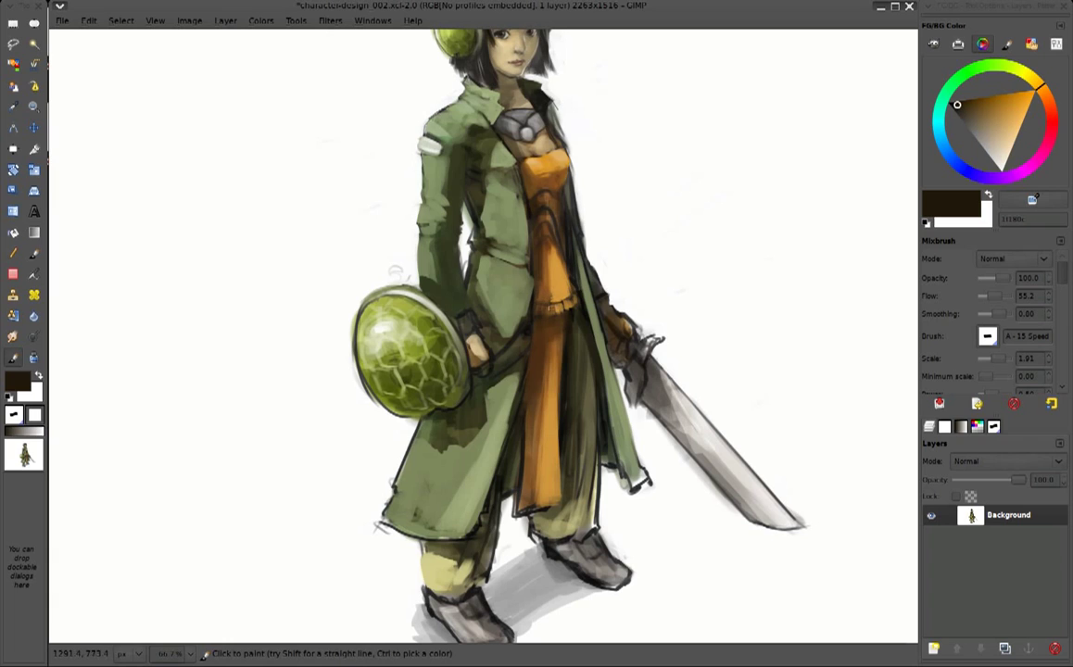
ctrl+click(435, 563)
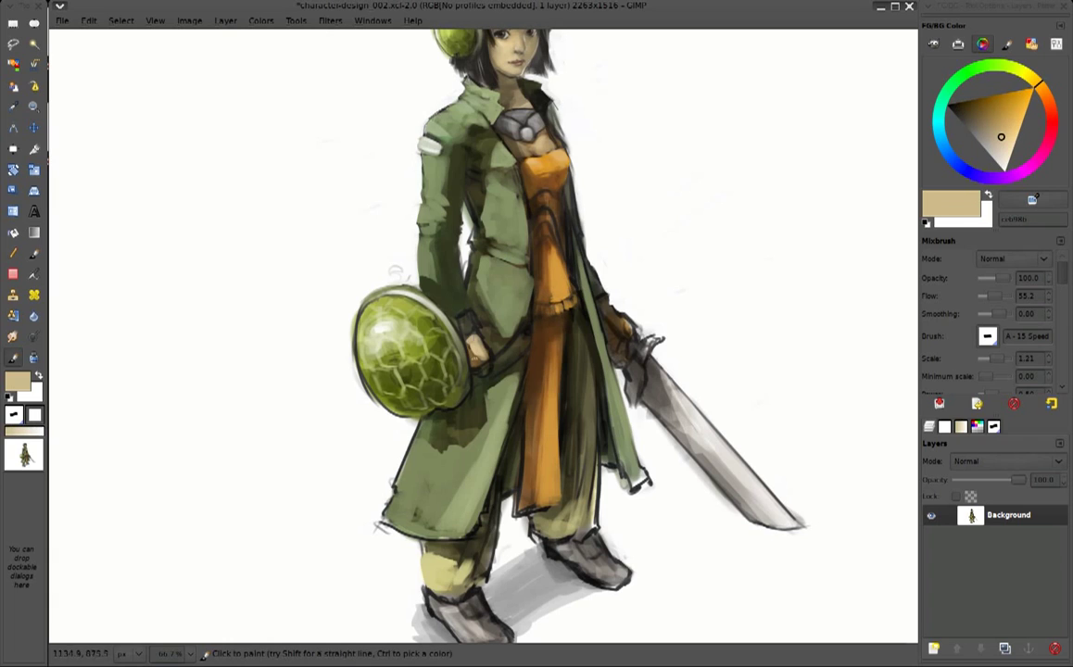
ctrl+click(482, 369)
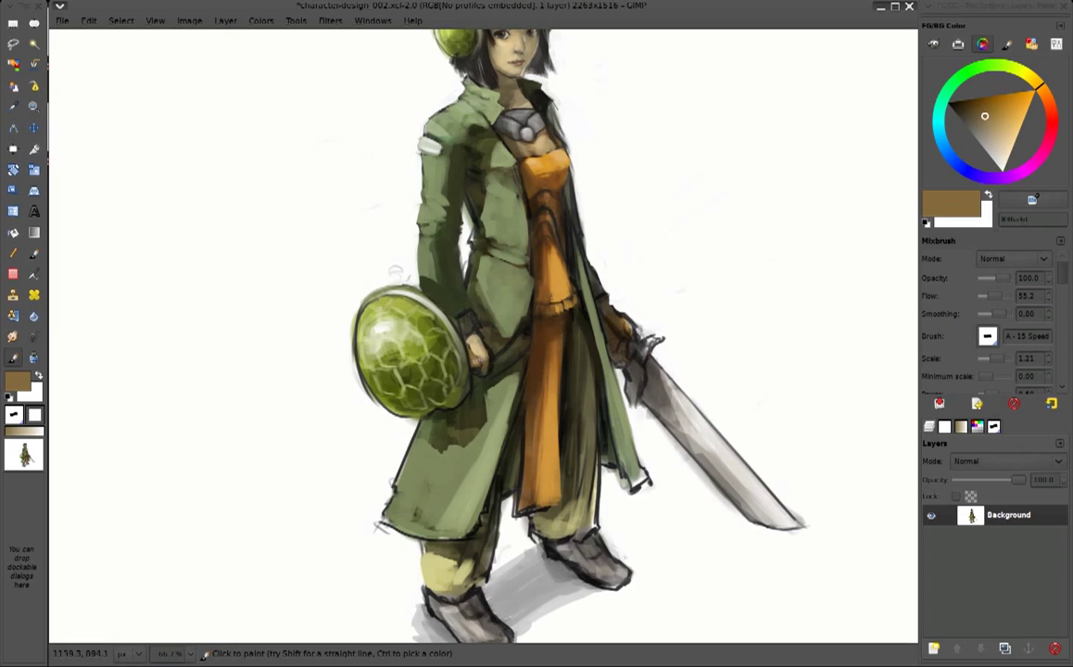
scroll(482, 334, up, 2)
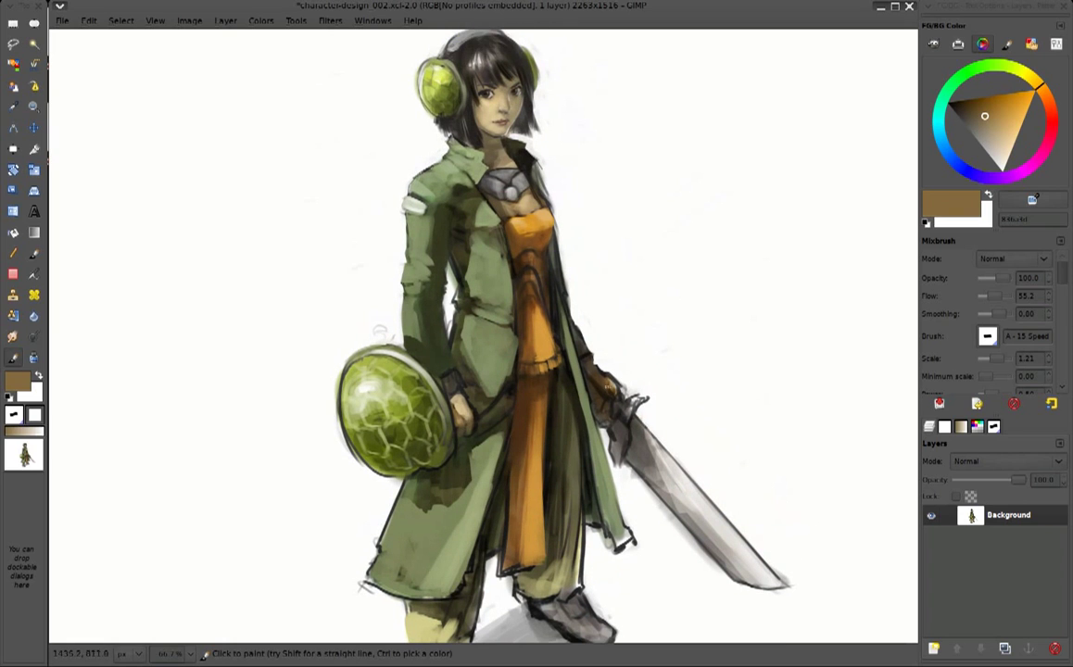
ctrl+click(496, 120)
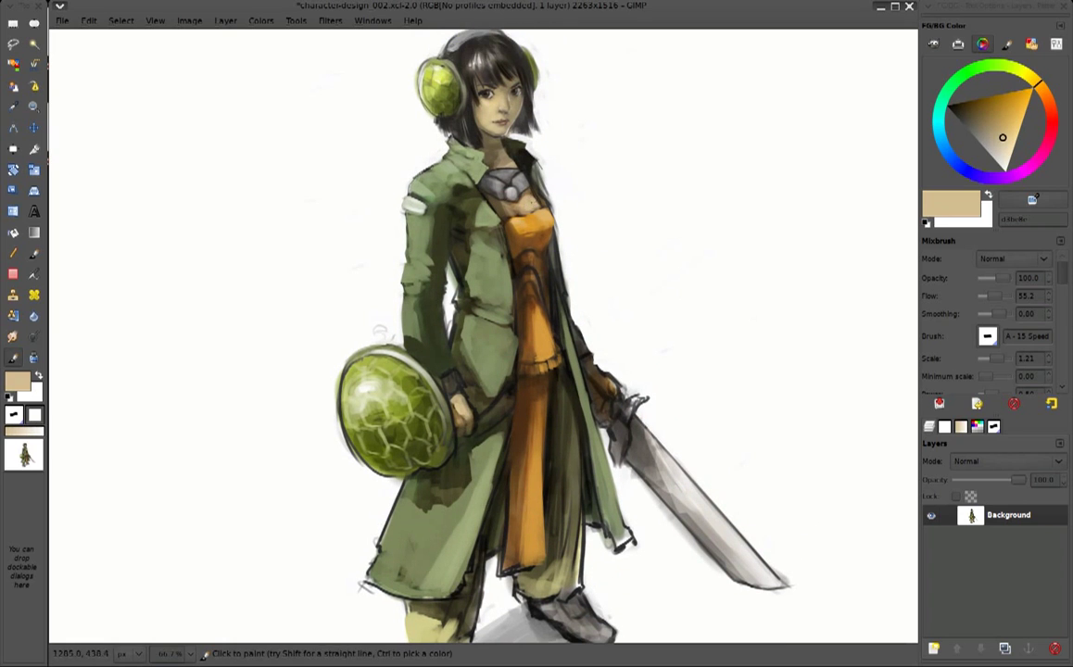
ctrl+click(529, 200)
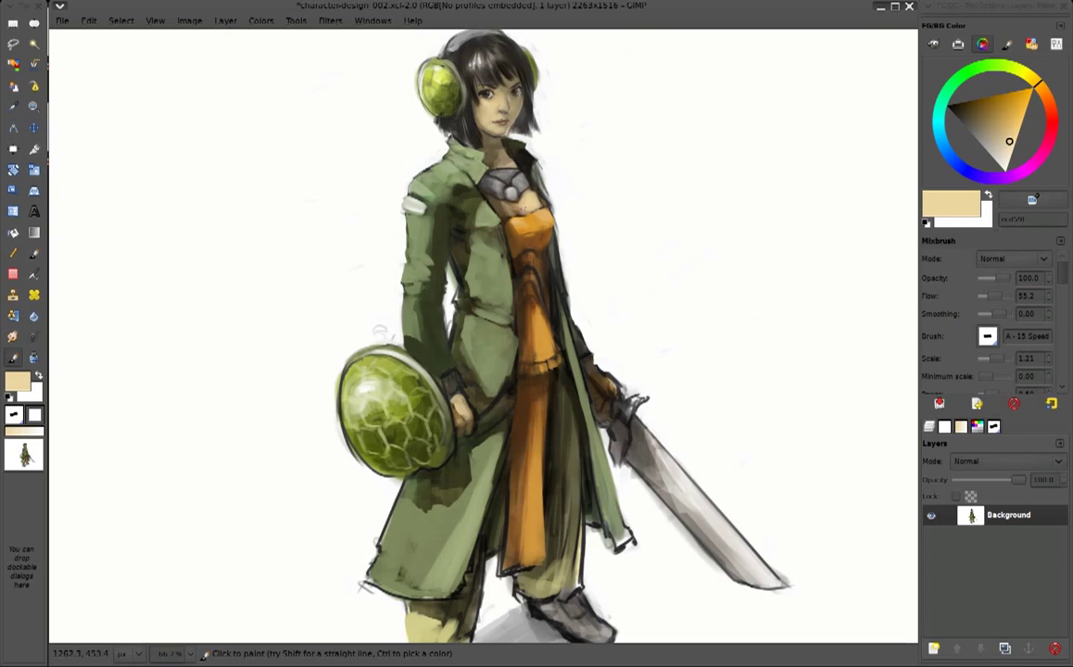
ctrl+click(534, 199)
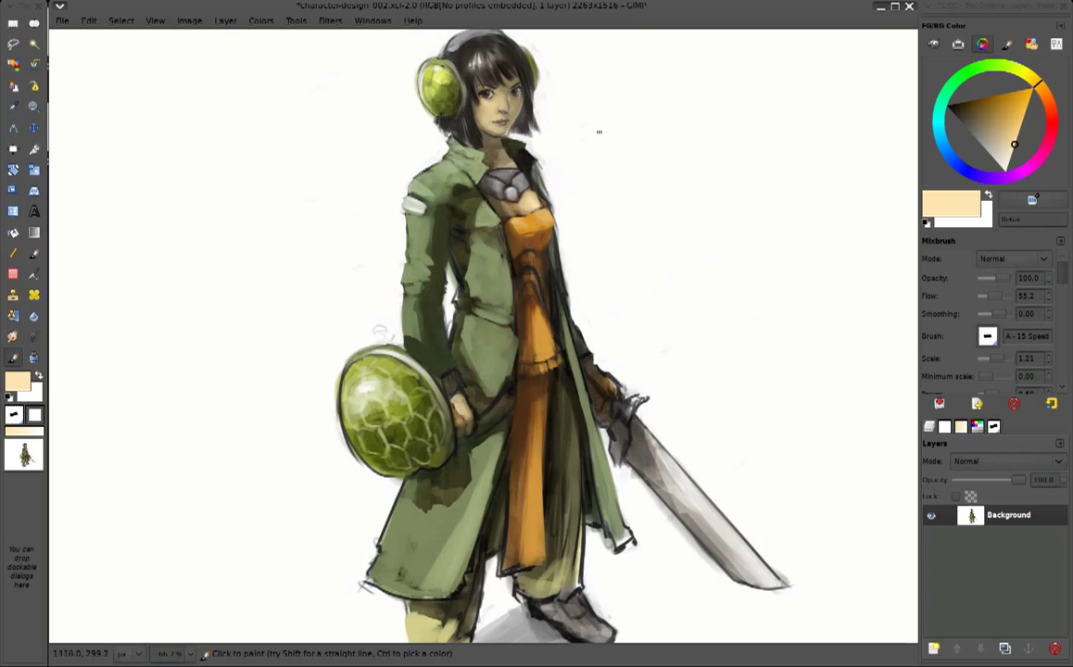
ctrl+click(564, 248)
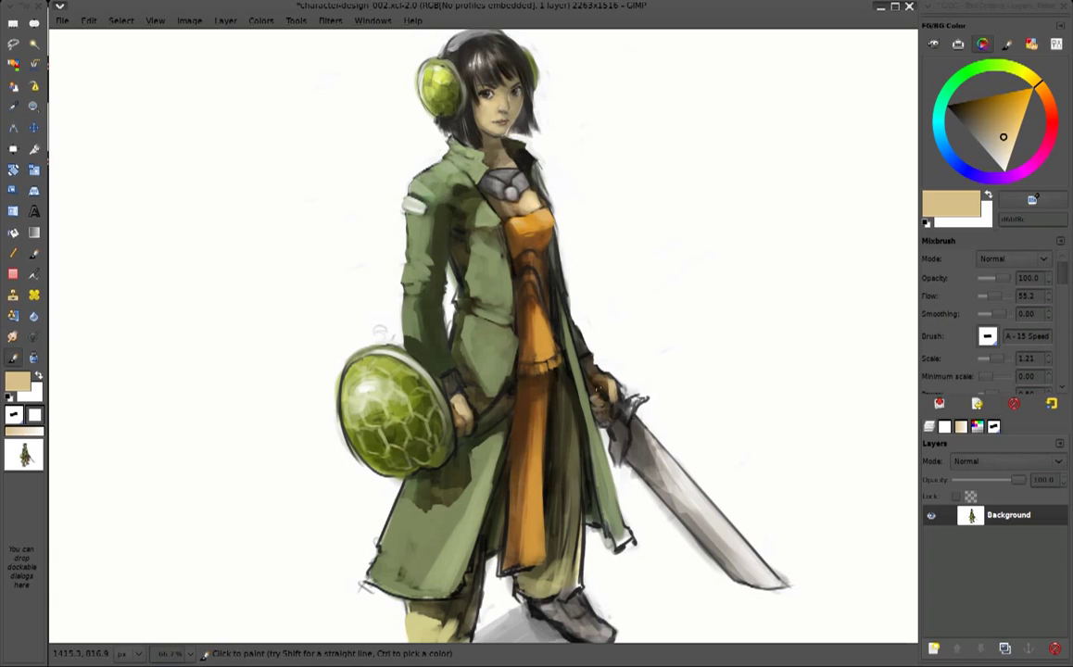
ctrl+click(597, 365)
ctrl+click(447, 392)
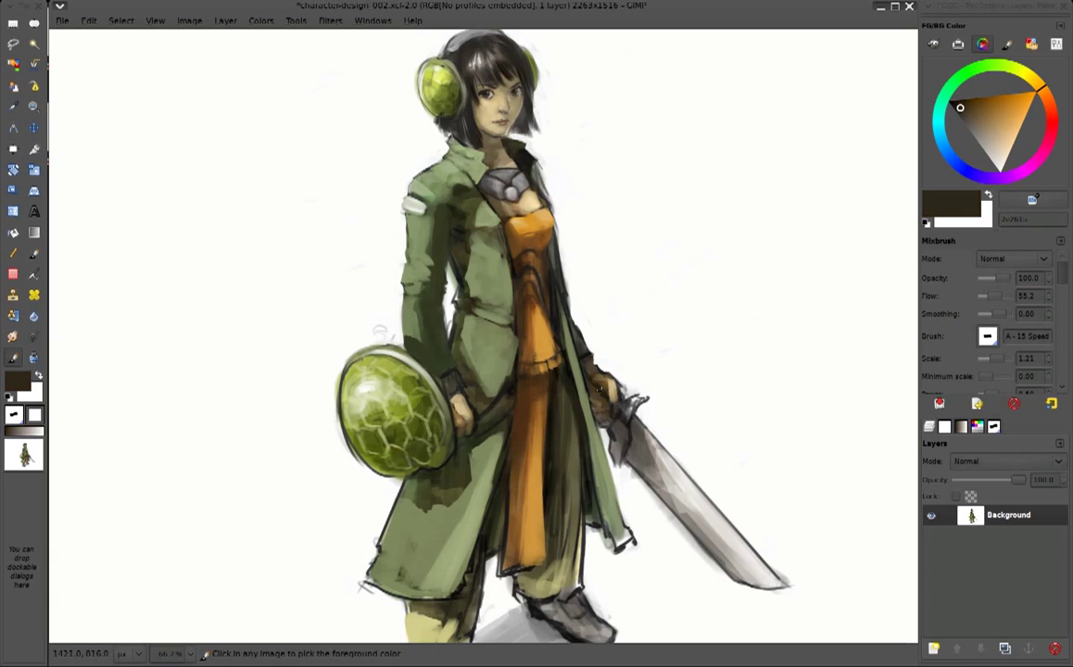
ctrl+click(546, 366)
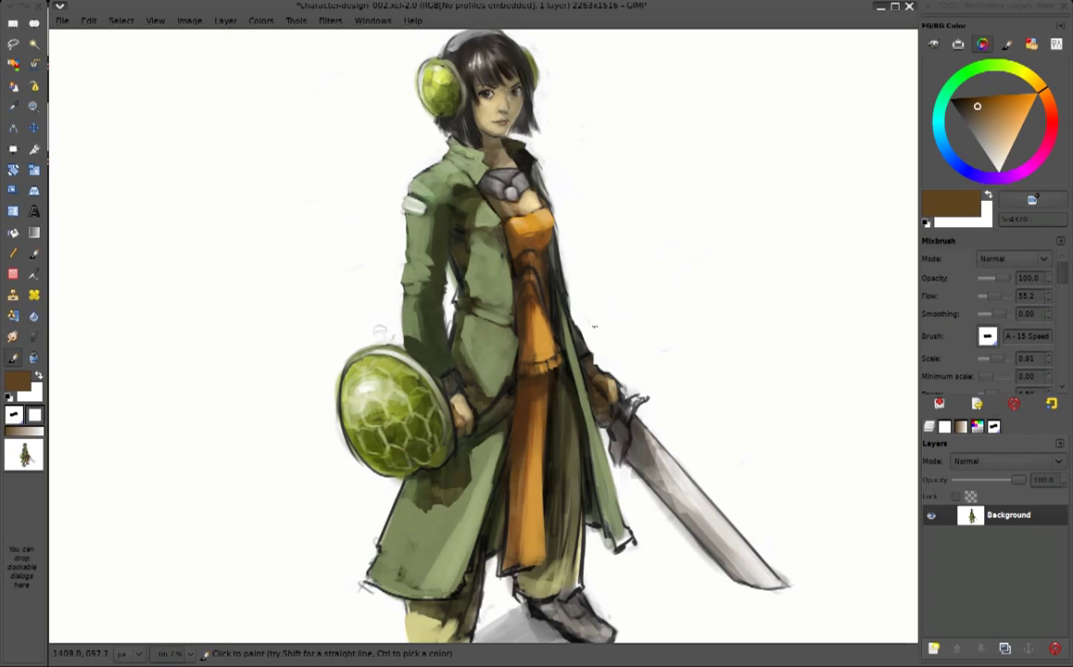
ctrl+click(605, 372)
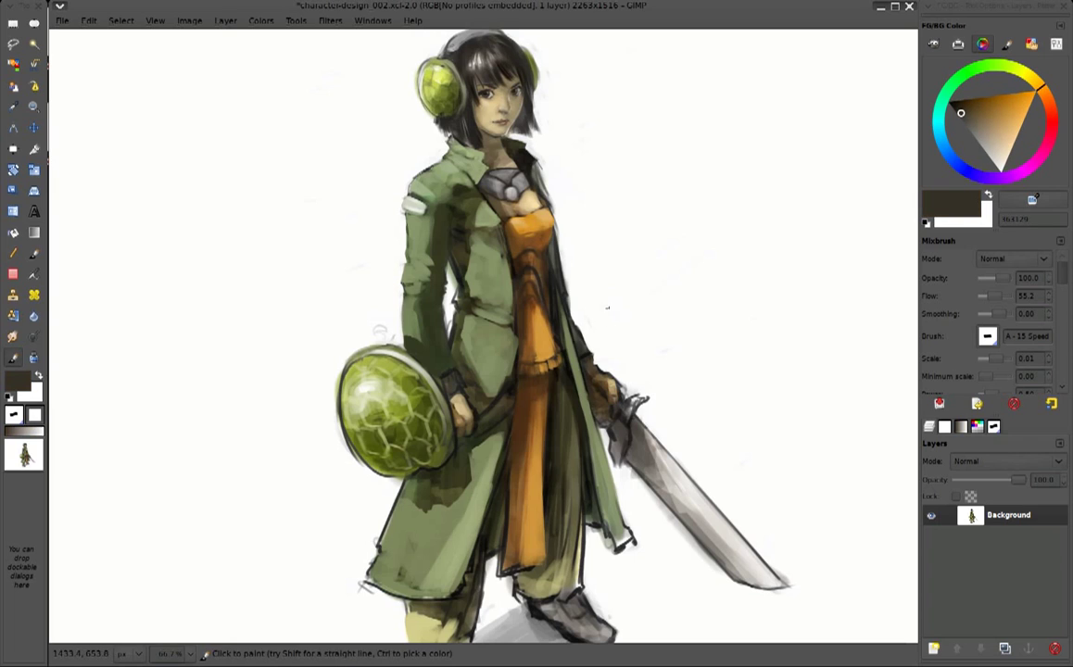
ctrl+click(598, 347)
ctrl+click(548, 352)
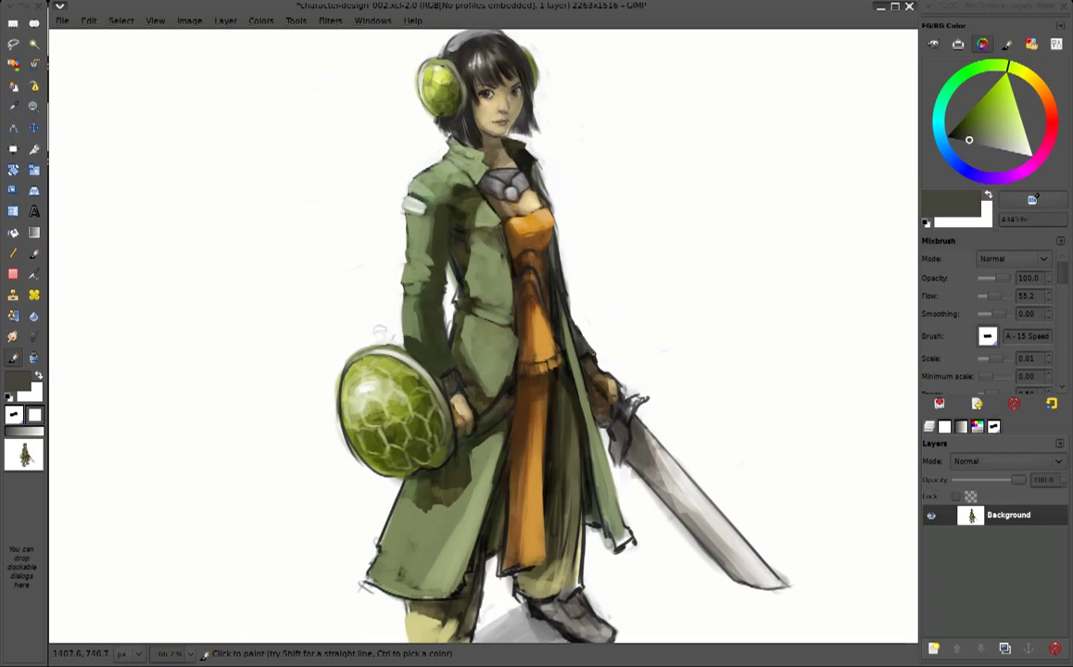
scroll(441, 336, up, 3)
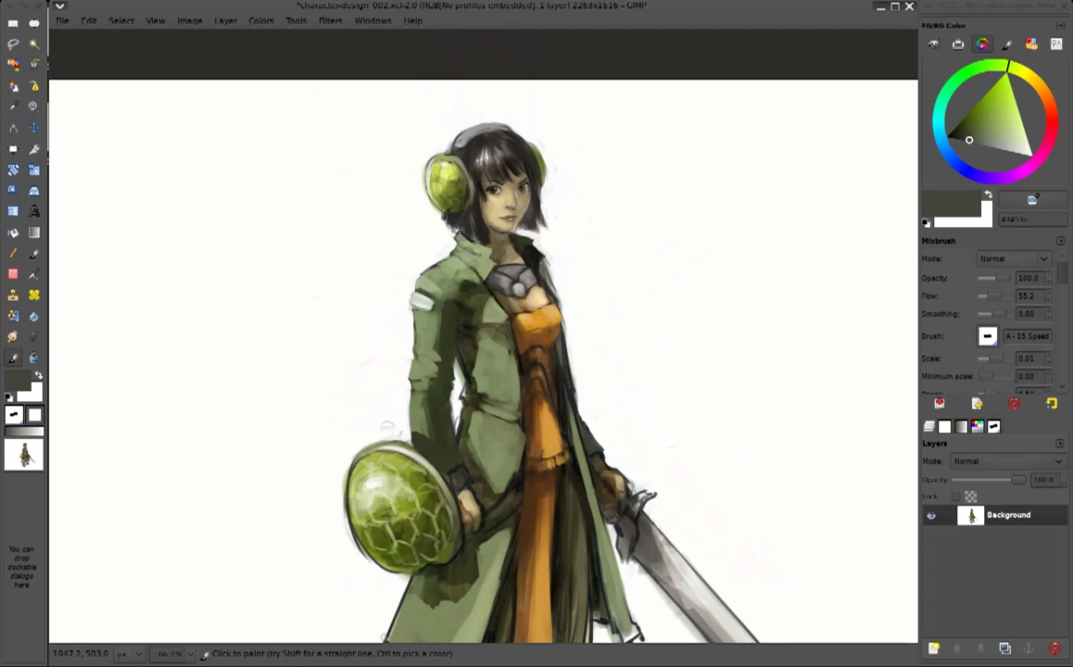
ctrl+click(426, 361)
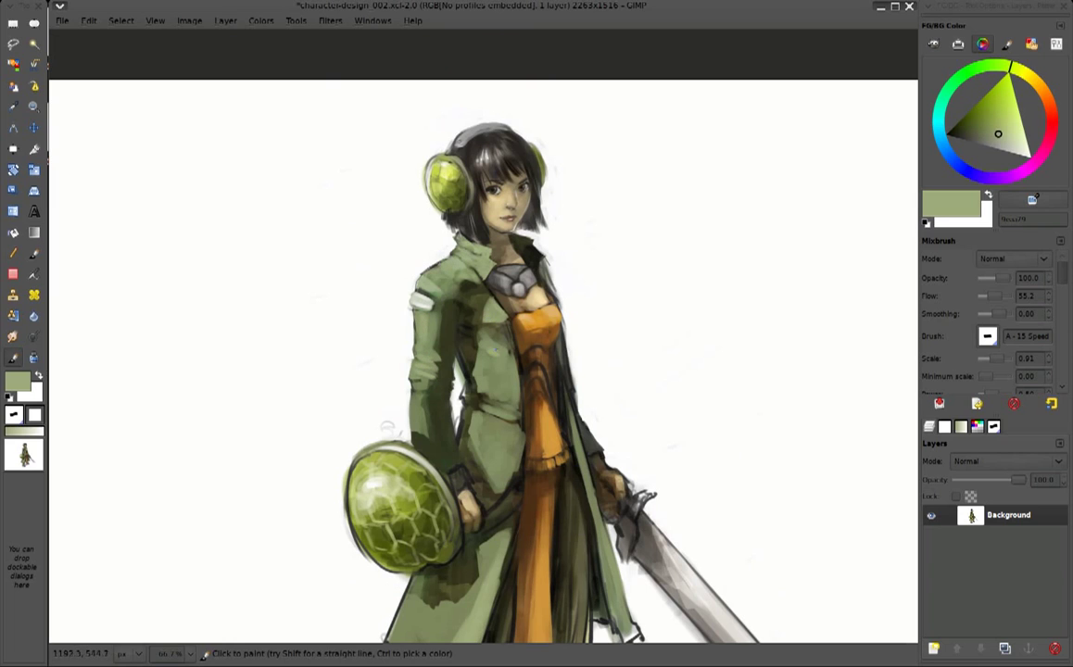
ctrl+click(437, 306)
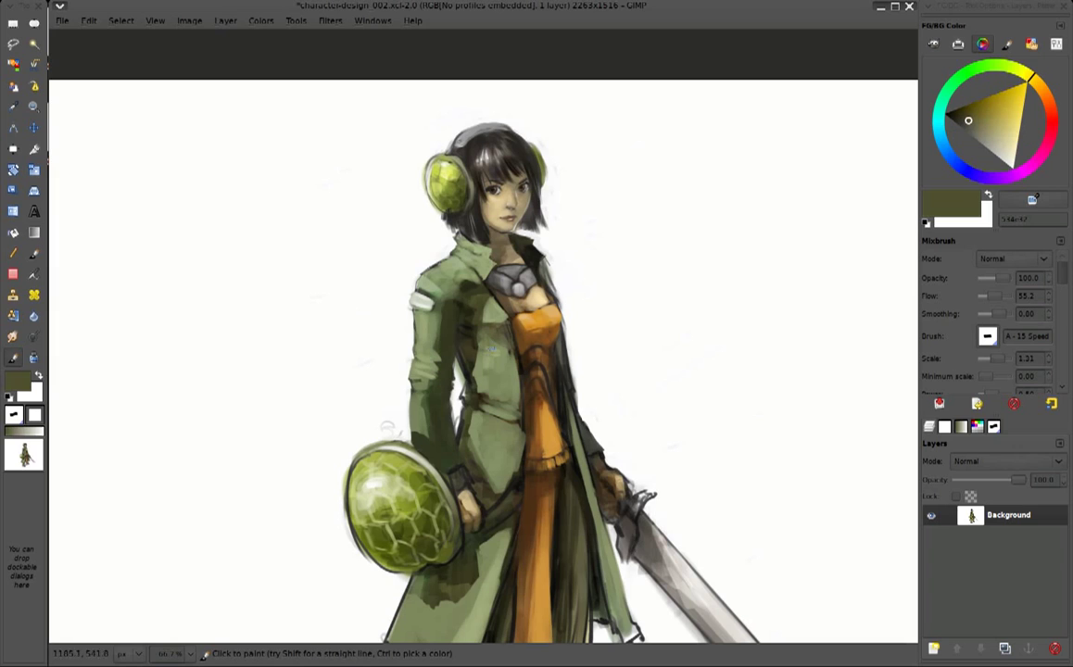
ctrl+click(478, 326)
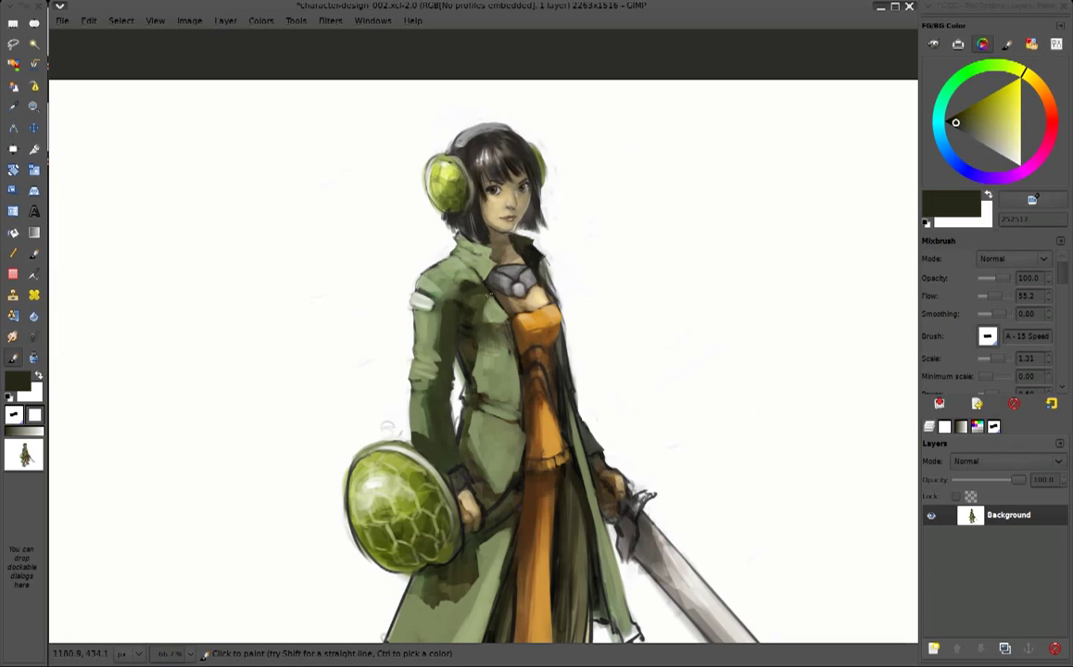
ctrl+click(483, 335)
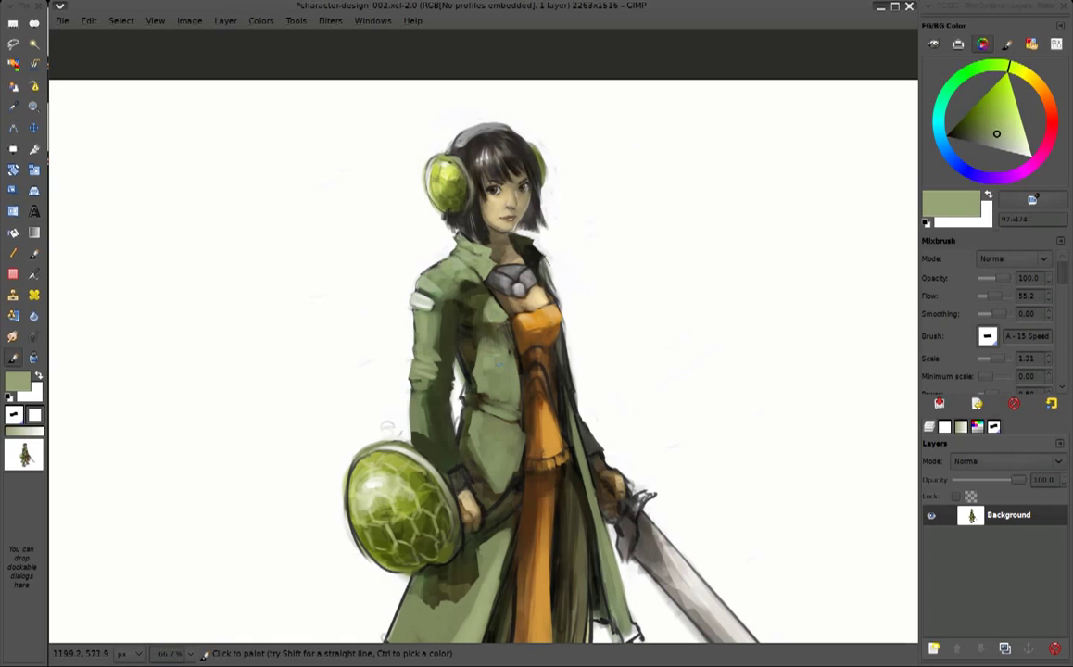
ctrl+click(489, 340)
scroll(525, 387, down, 2)
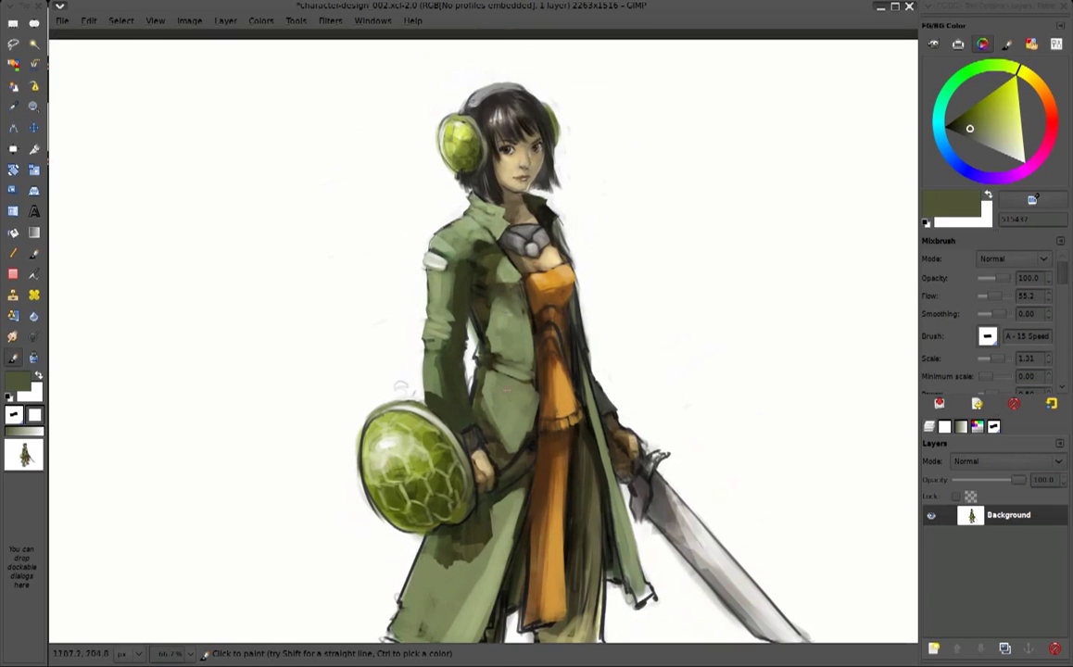
ctrl+click(560, 228)
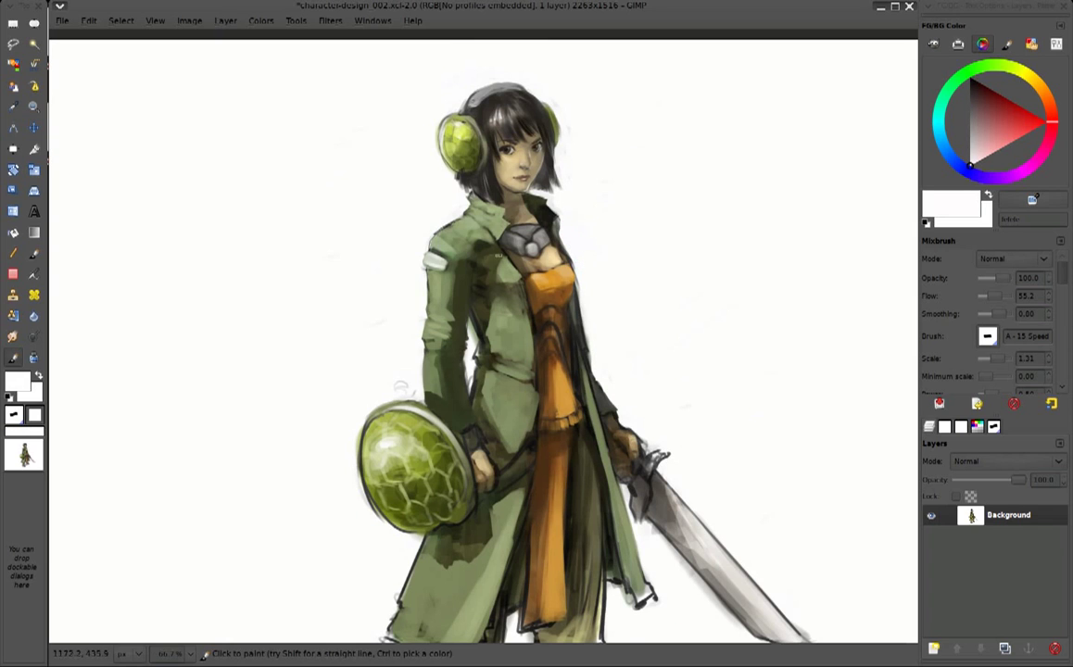
Mirror the view and paint pale khaki onto the trousers between the coat panels
key(shift+h)
scroll(569, 460, down, 4)
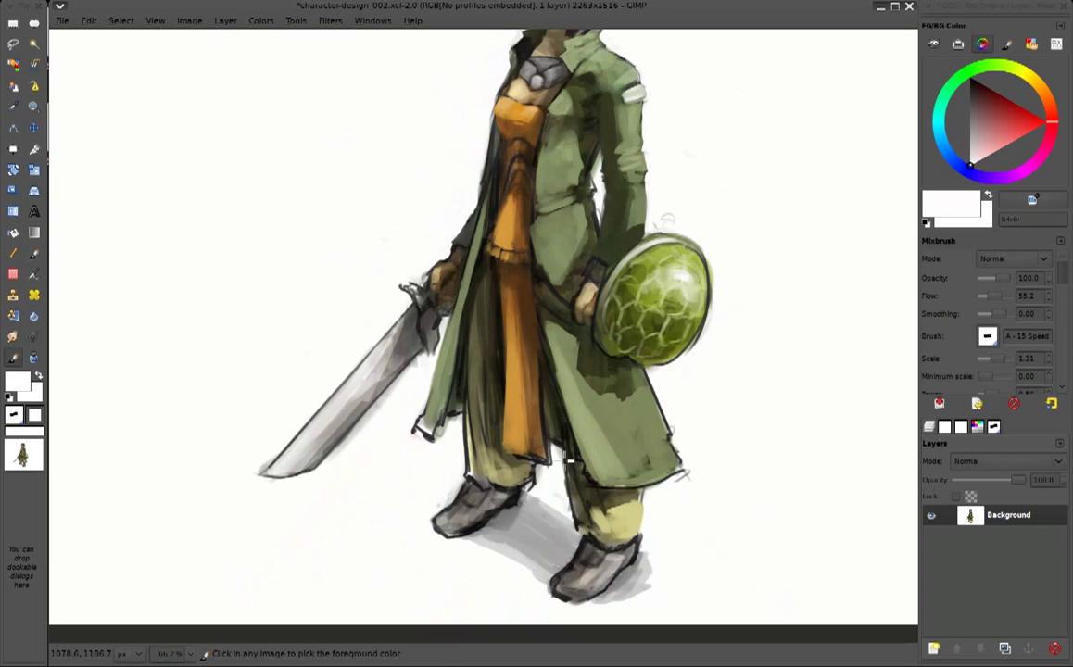
ctrl+click(569, 460)
drag(475, 375, 477, 455)
drag(478, 384, 474, 332)
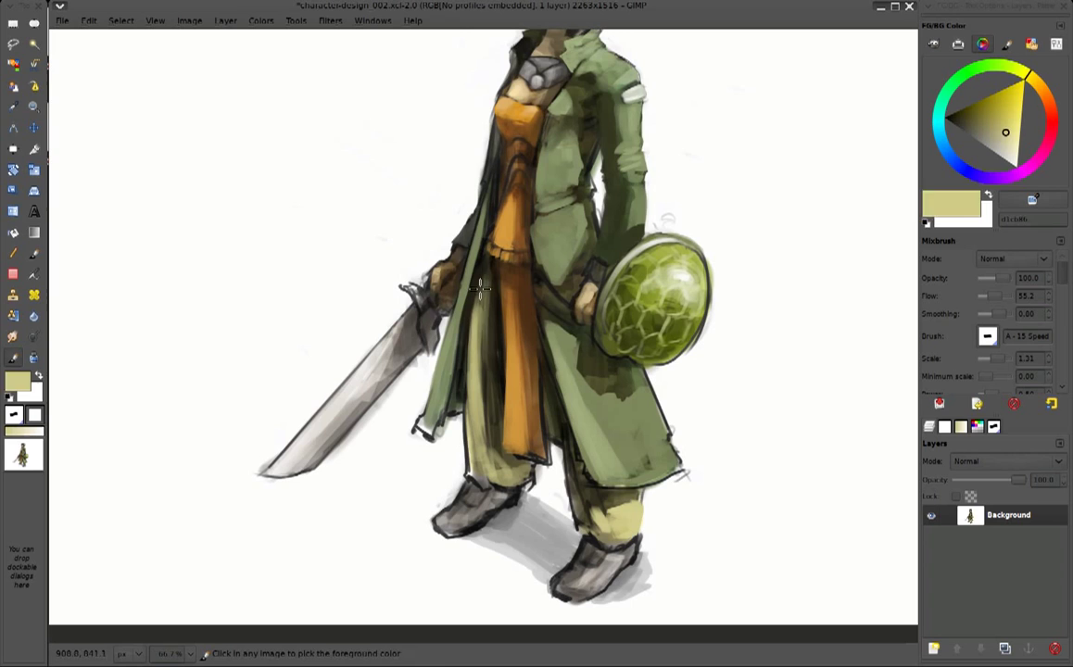
Paint lighter orange strokes down the bodysuit
ctrl+click(434, 282)
ctrl+click(519, 232)
drag(454, 250, 454, 412)
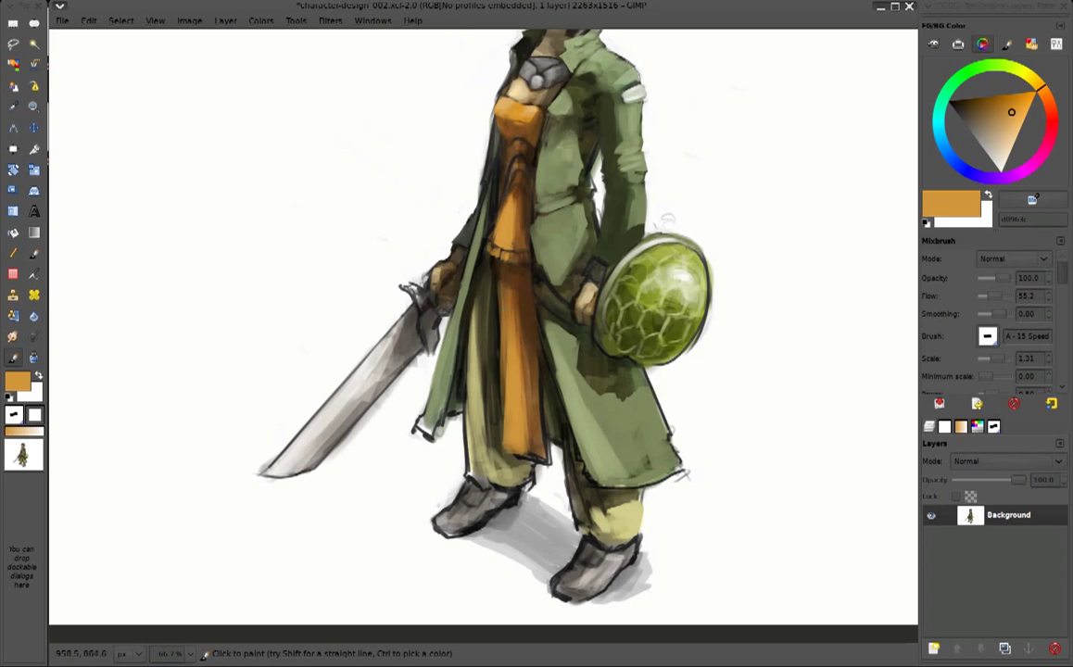
key(minus)
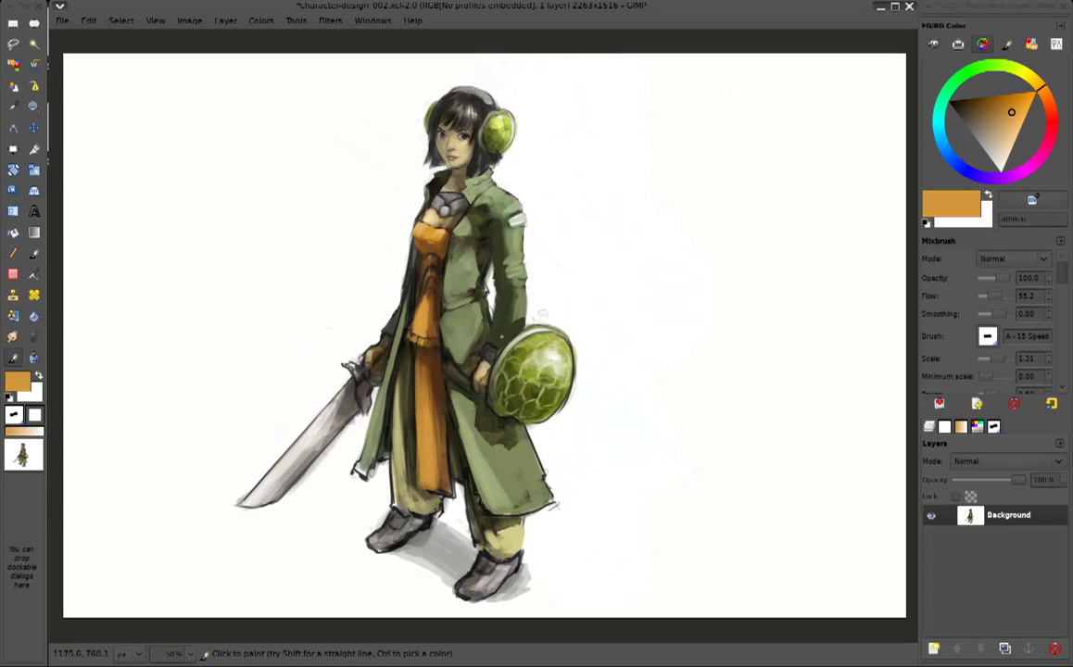
Set the airbrush to Multiply mode with light grey at scale 2.30
ctrl+click(366, 370)
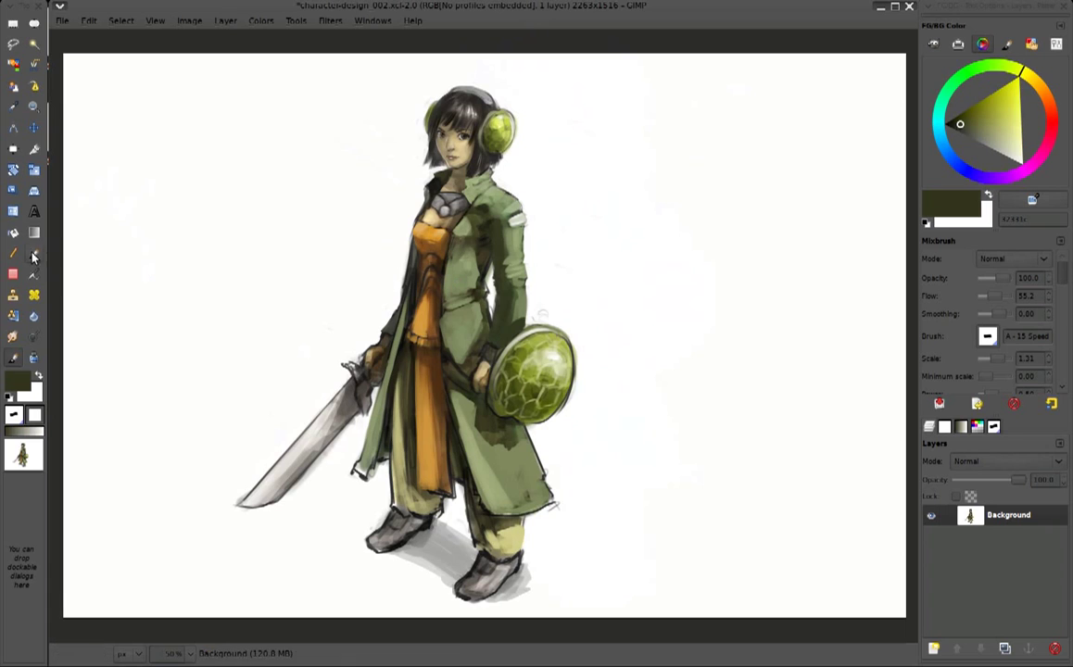
key(a)
click(1015, 258)
click(964, 263)
click(1001, 158)
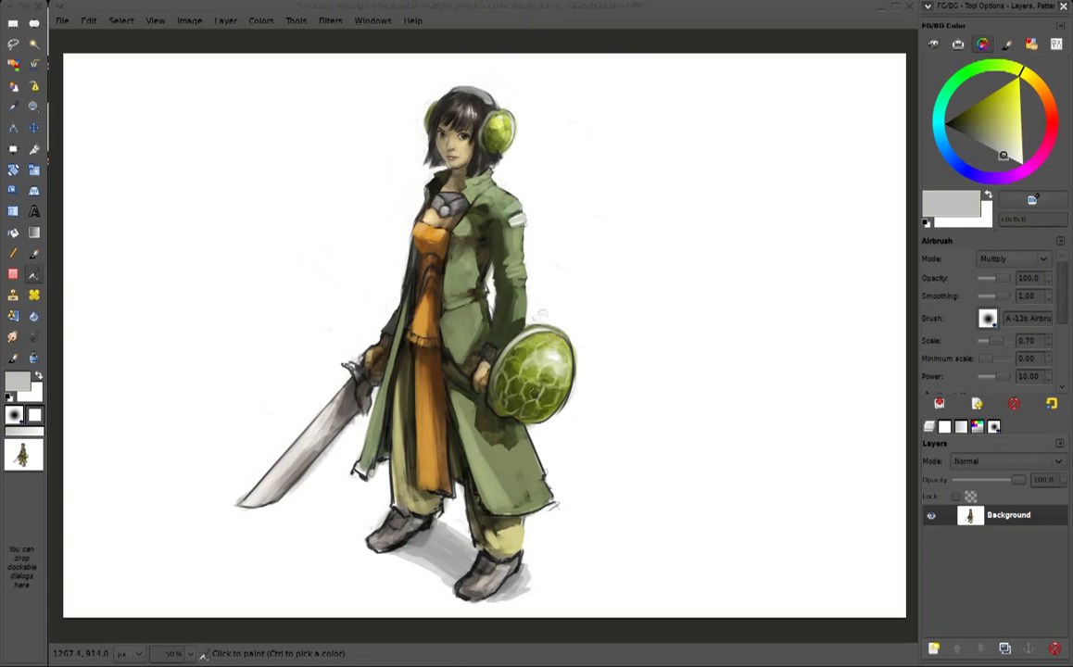
key(bracketright)
key(bracketright)
key(bracketright)
Deepen the shield's green with the airbrush and outline the sword blade with Free Select
drag(528, 387, 538, 371)
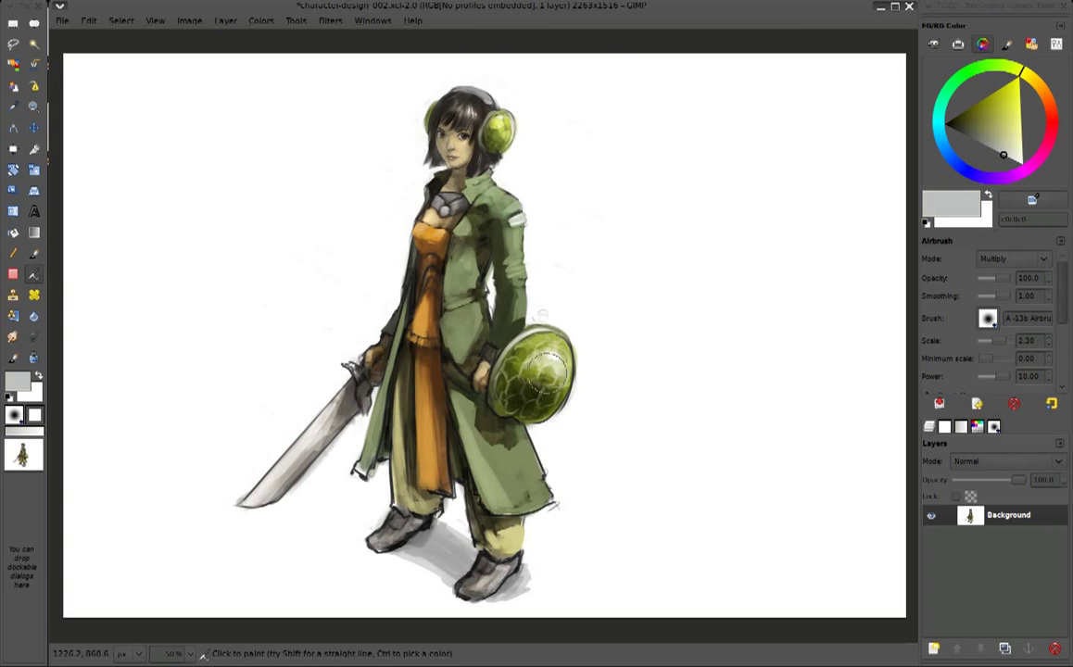
click(12, 44)
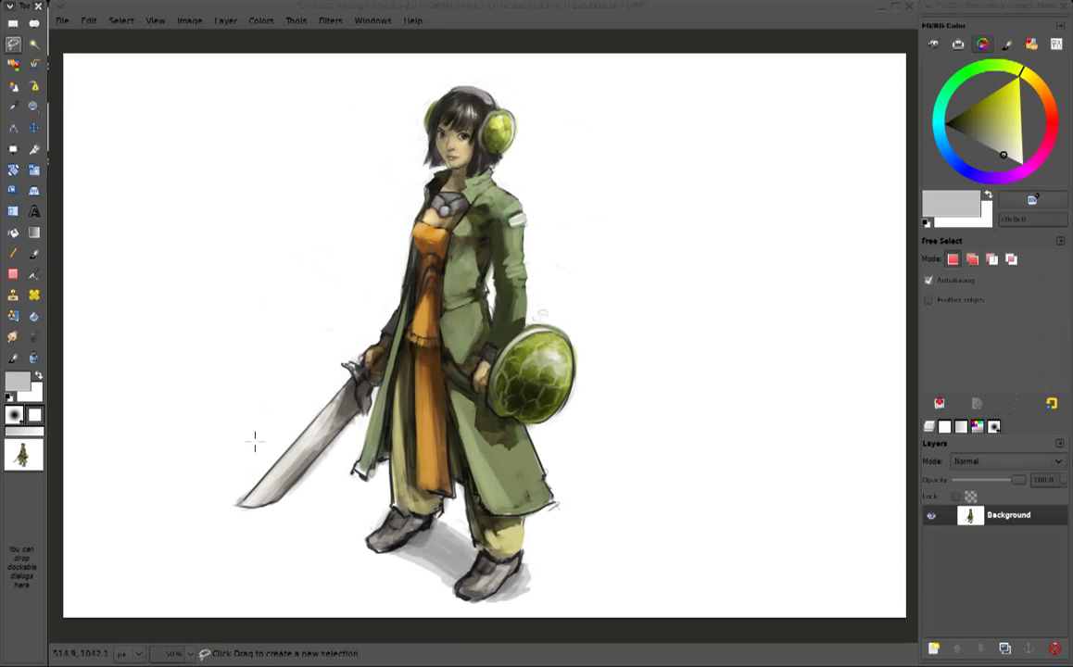
click(355, 382)
drag(355, 383, 237, 505)
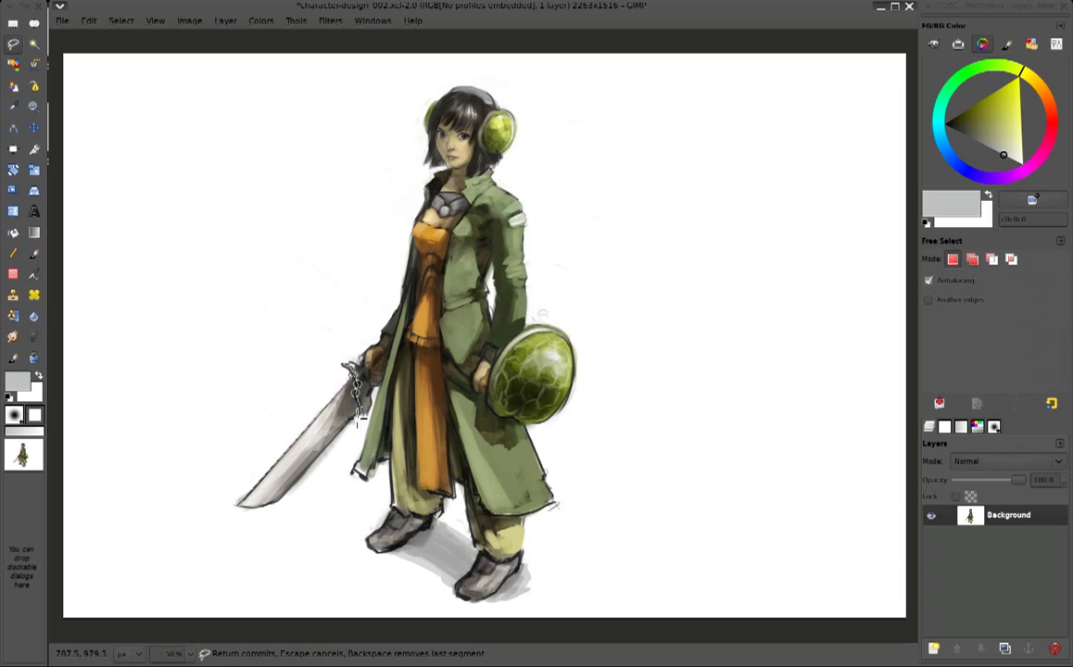
key(Return)
Airbrush darker grey shading inside the blade outline, then clear the selection
key(a)
mouse_move(271, 478)
mouse_down()
mouse_move(269, 428)
mouse_move(249, 499)
mouse_move(329, 443)
mouse_up()
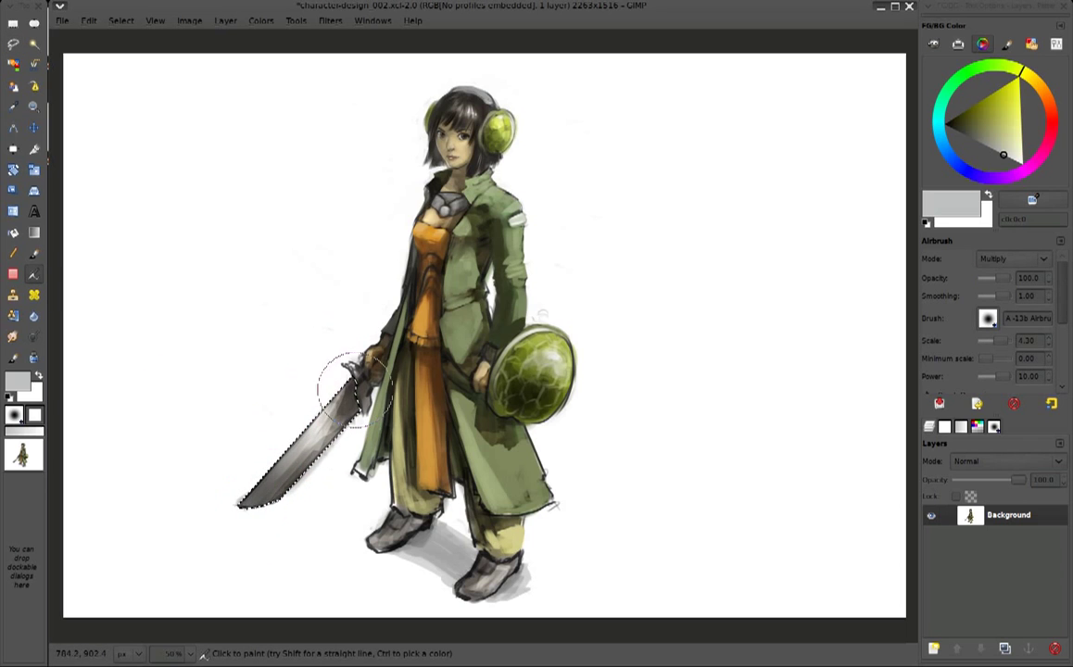
key(ctrl+shift+a)
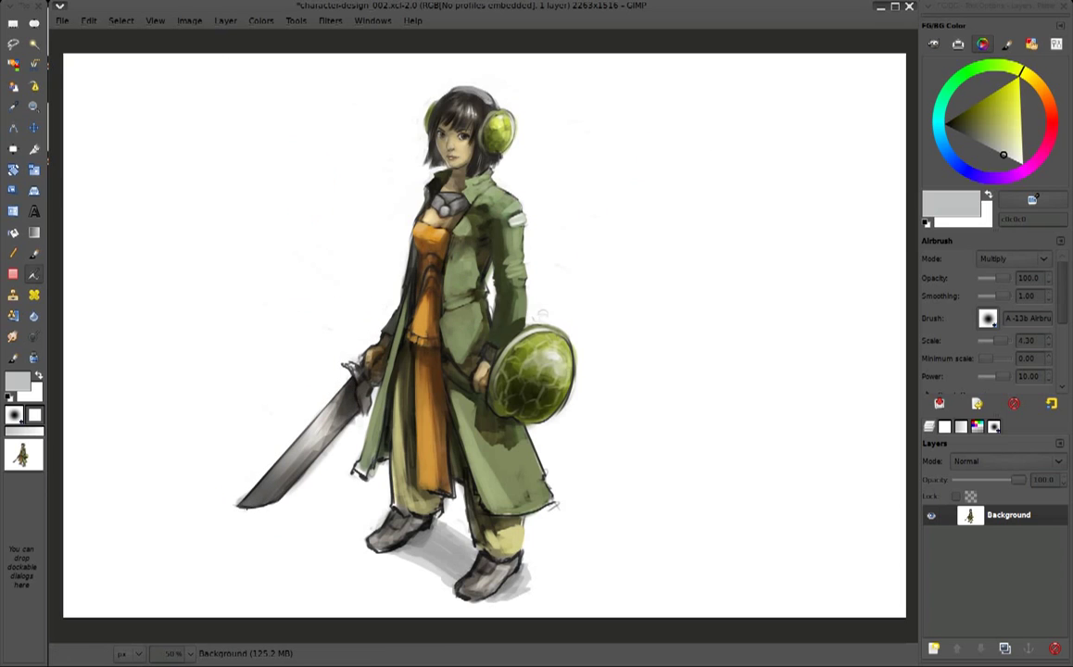
With Mixbrush, paint a near-white highlight streak along the sword blade
click(13, 359)
ctrl+click(315, 429)
drag(315, 429, 299, 474)
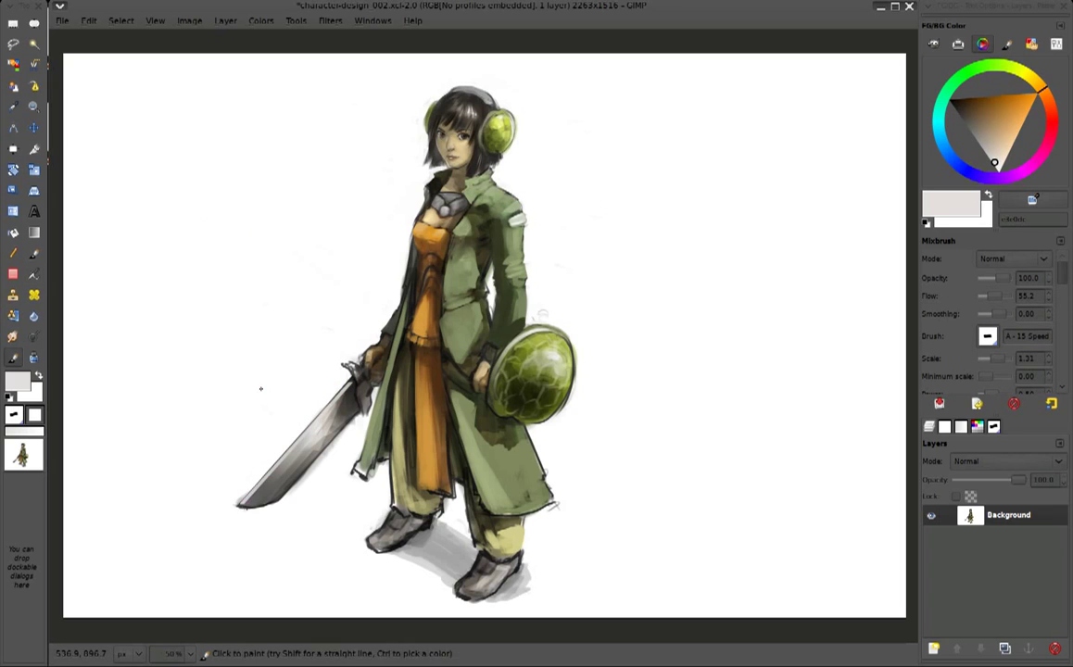
Sample white, brown 6B5241 and dark grey 262423 to touch up the sword hilt
ctrl+click(220, 494)
ctrl+click(331, 369)
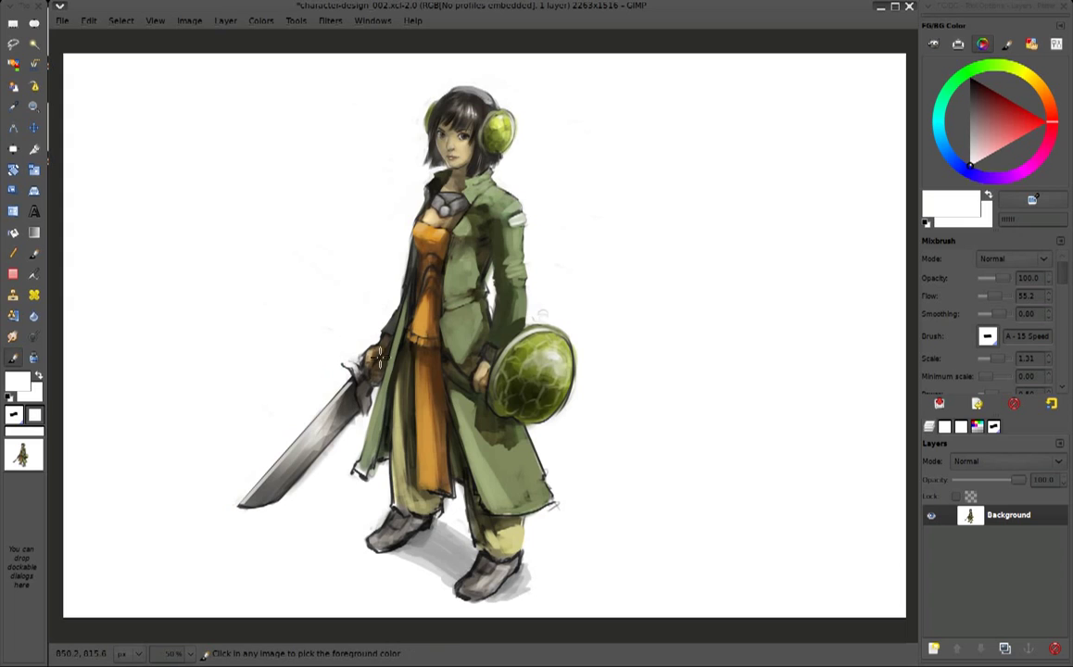
ctrl+click(456, 425)
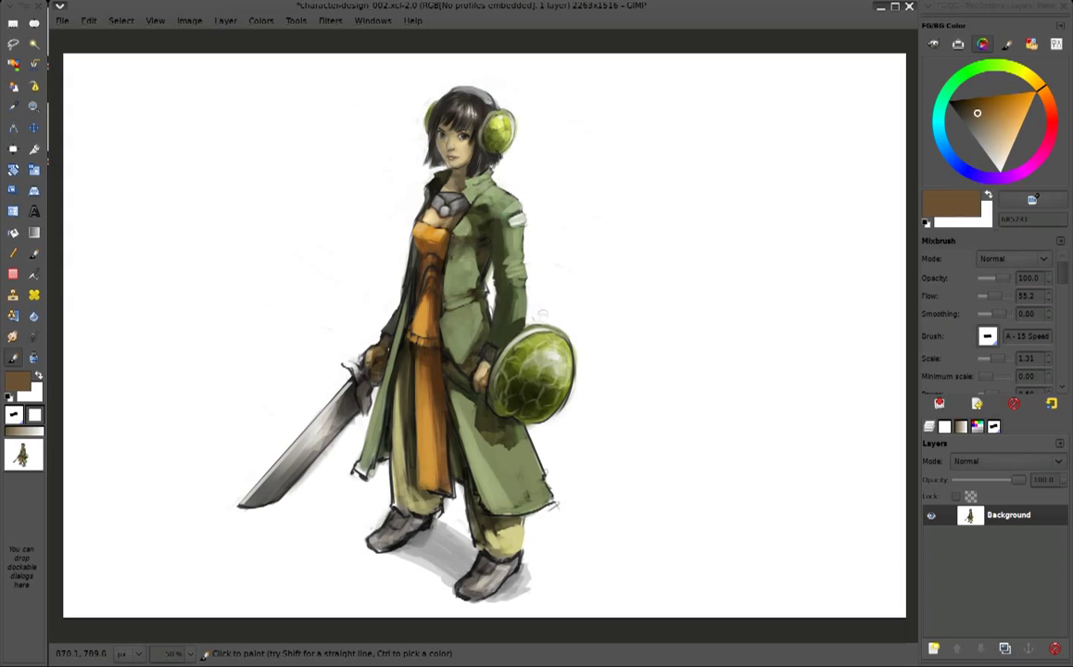
ctrl+click(362, 350)
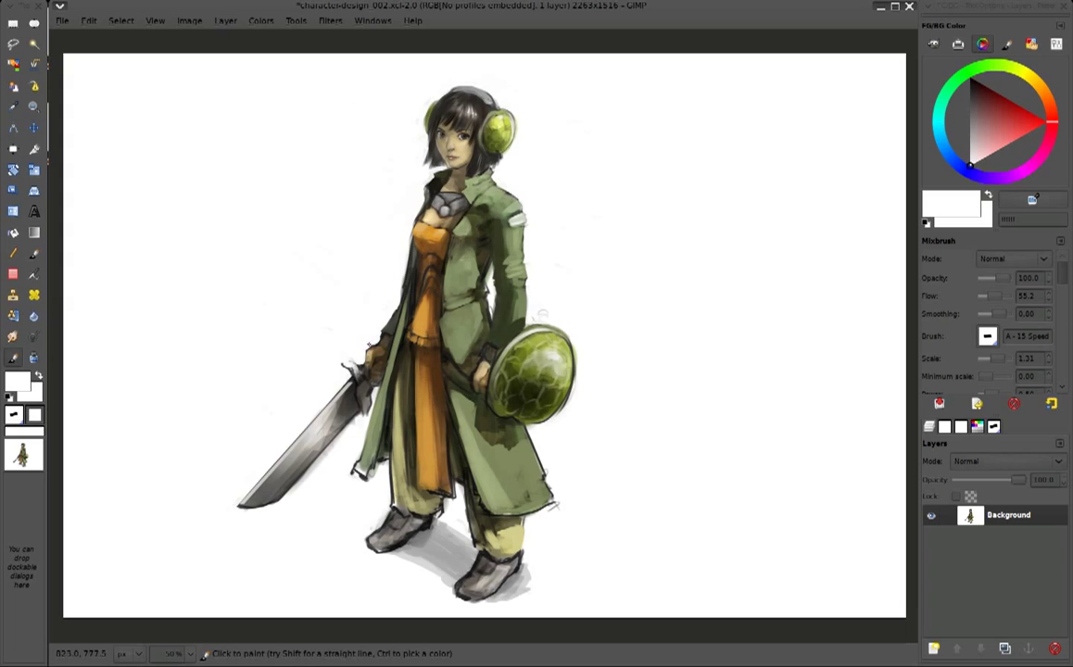
ctrl+click(324, 367)
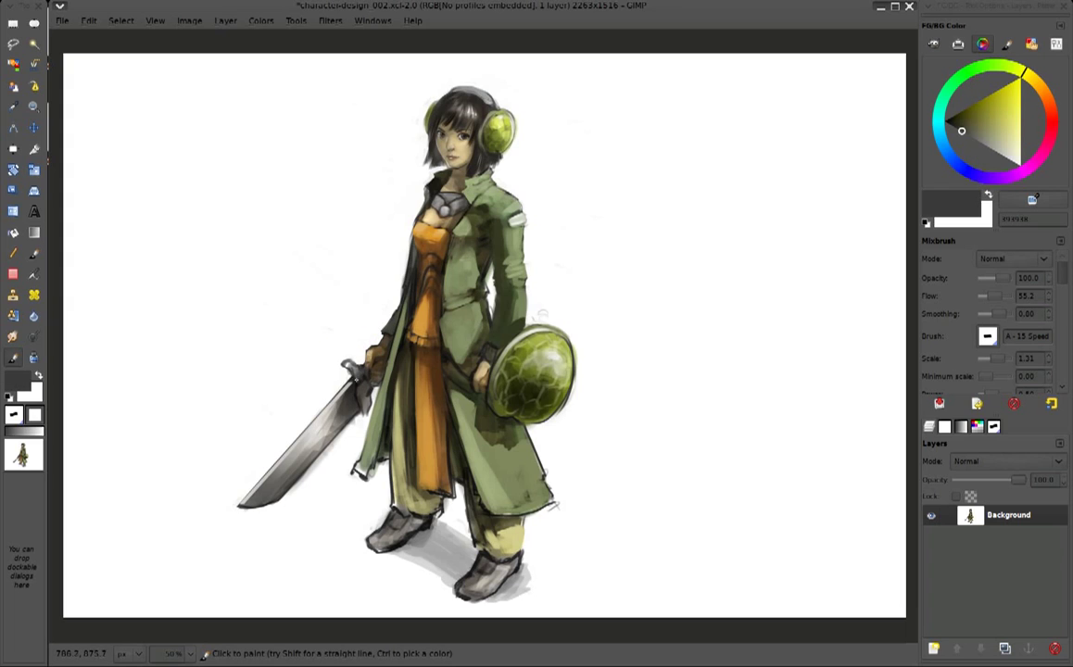
ctrl+click(346, 370)
ctrl+click(351, 379)
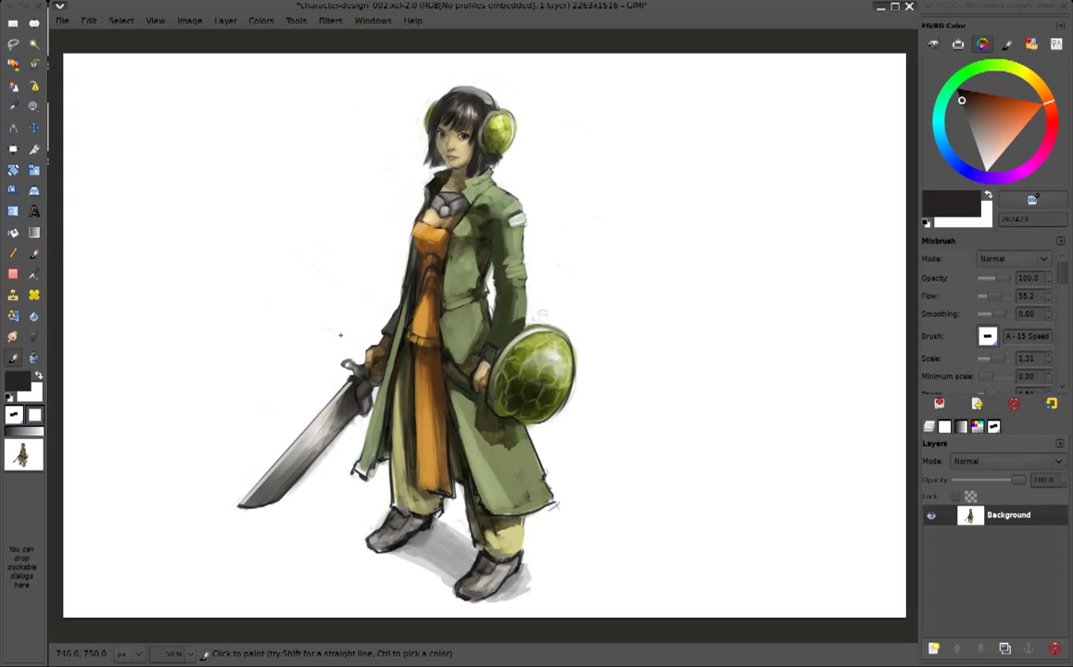
Sample the khaki tone and brush it onto the coat hem and trousers
ctrl+click(405, 494)
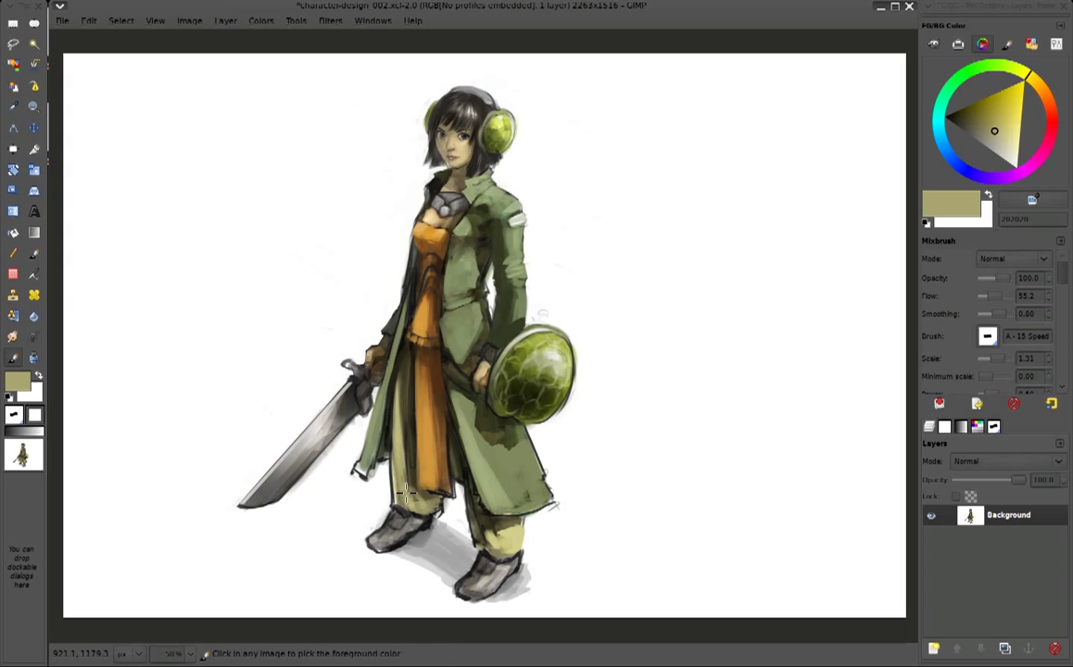
drag(350, 458, 367, 466)
drag(431, 498, 446, 509)
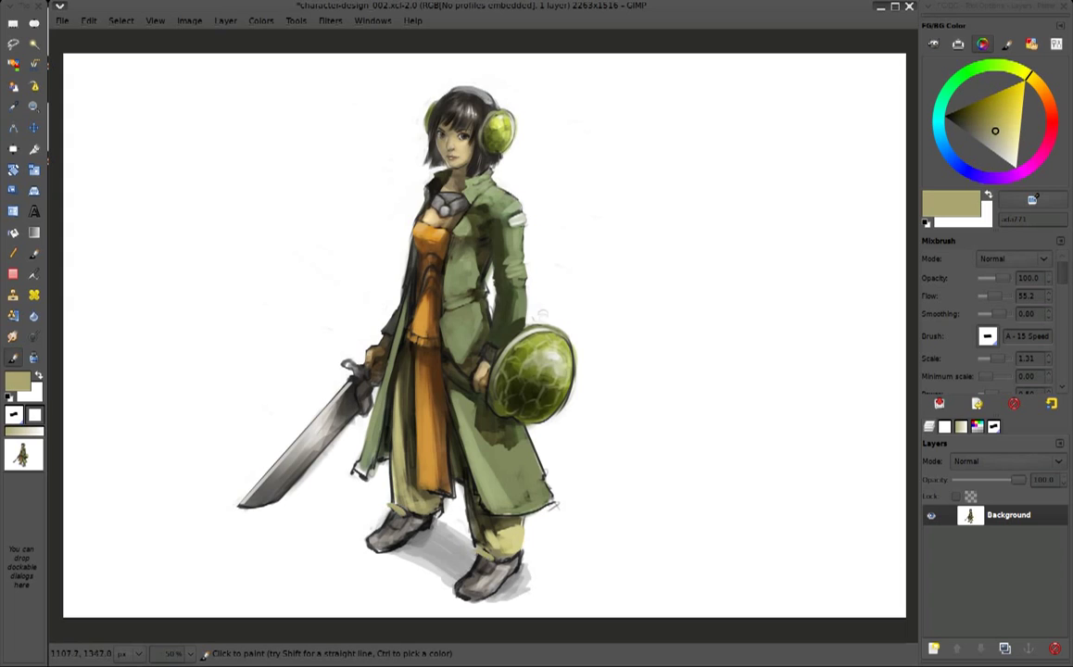
Paint white strokes along the coat hem and highlights on the left boot
ctrl+click(492, 554)
ctrl+click(359, 459)
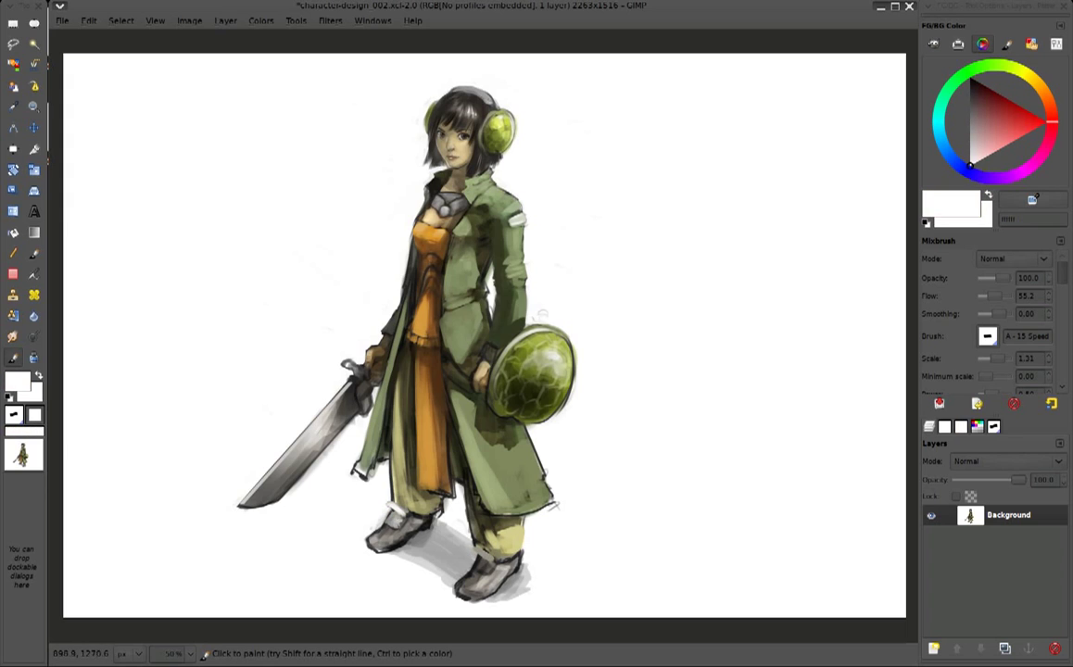
ctrl+click(357, 473)
ctrl+click(356, 472)
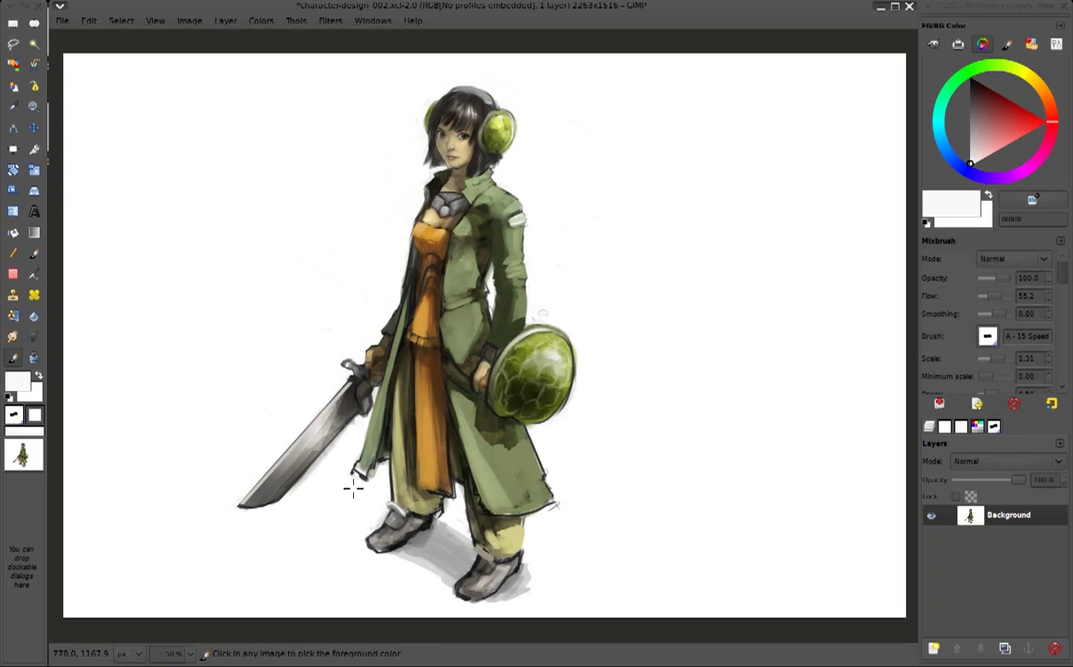
drag(354, 471, 339, 485)
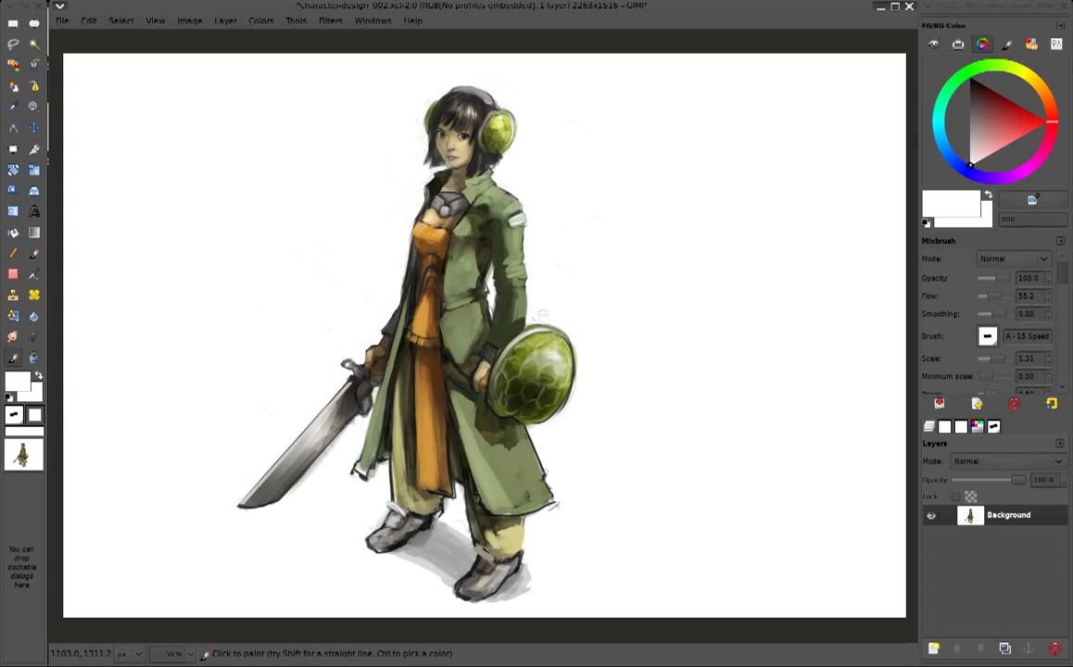
drag(424, 530, 432, 521)
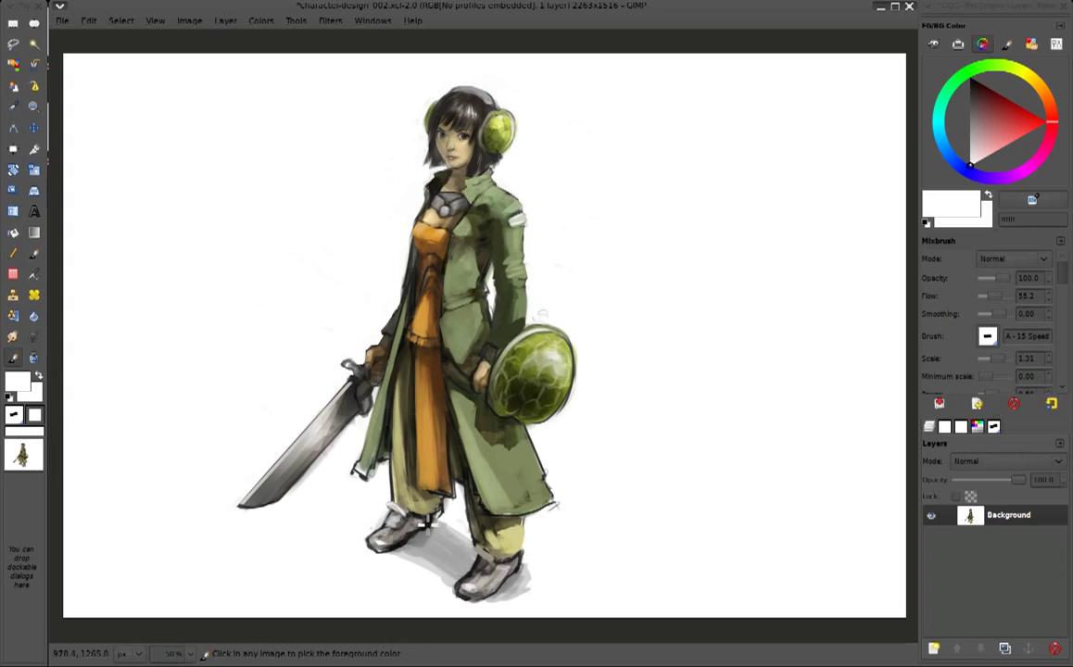
Add dark brown accents near the strap and lower coat, then sample dark olive and white
ctrl+click(393, 473)
ctrl+click(396, 465)
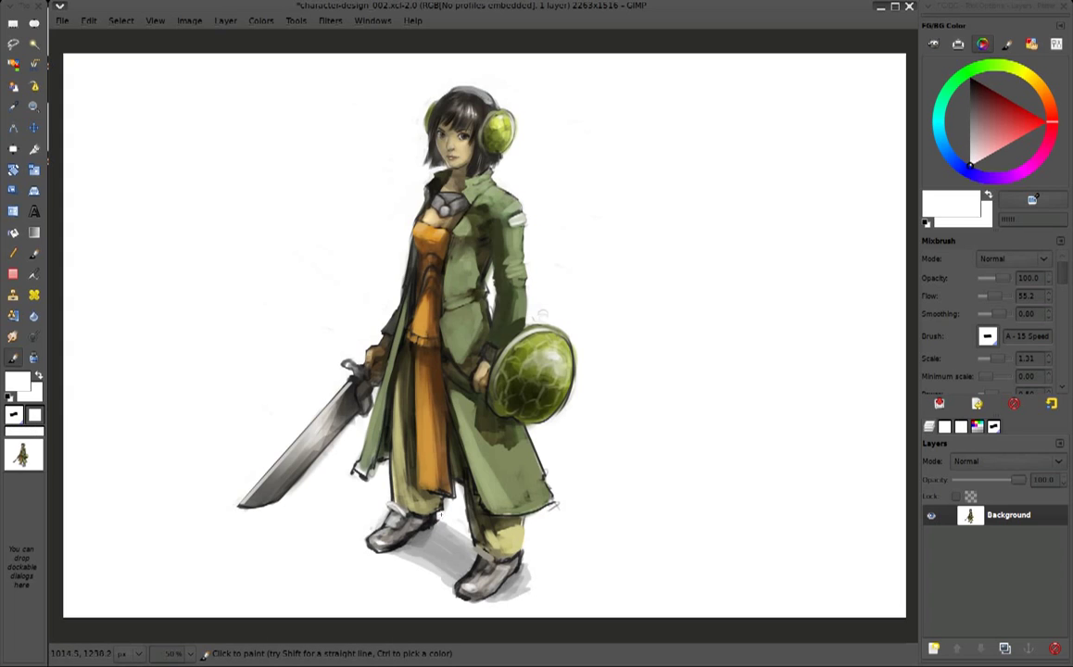
ctrl+click(406, 422)
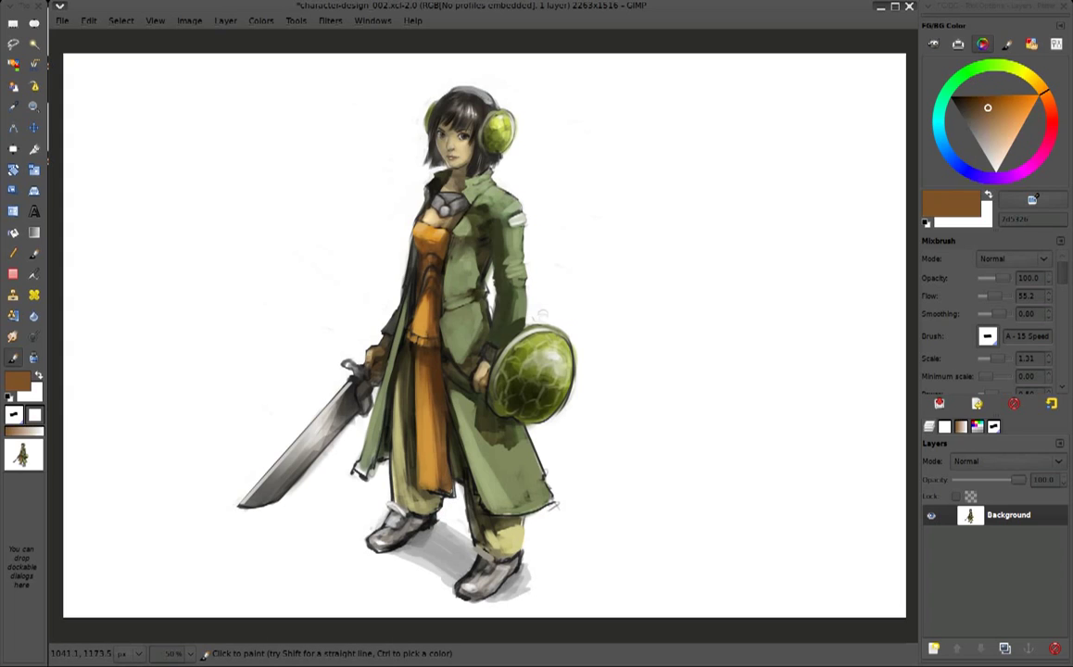
ctrl+click(428, 461)
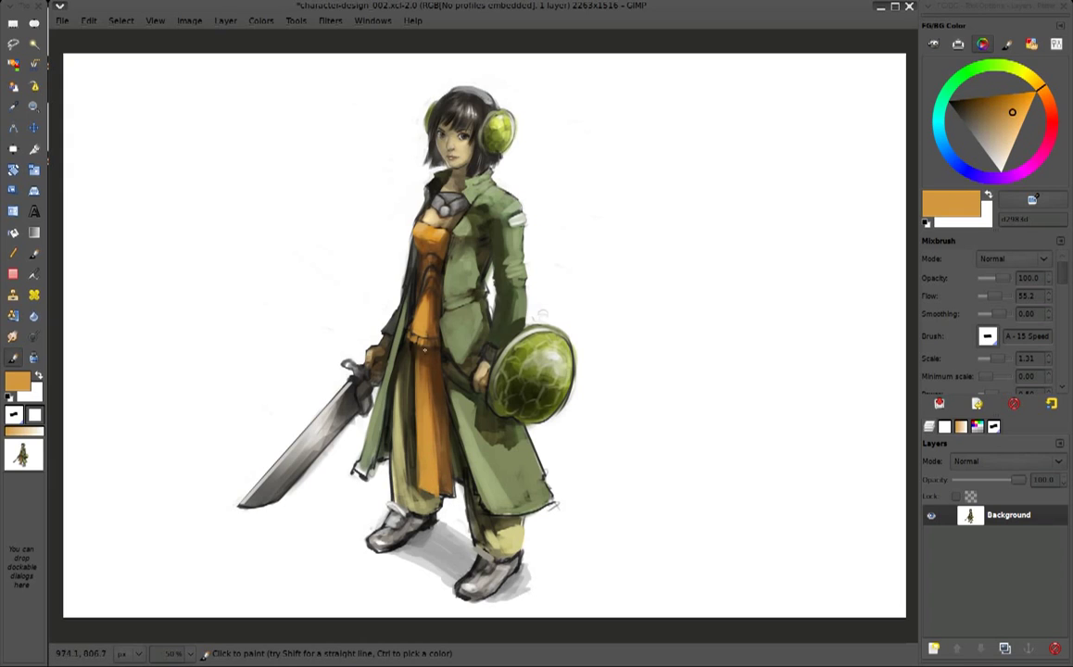
ctrl+click(453, 369)
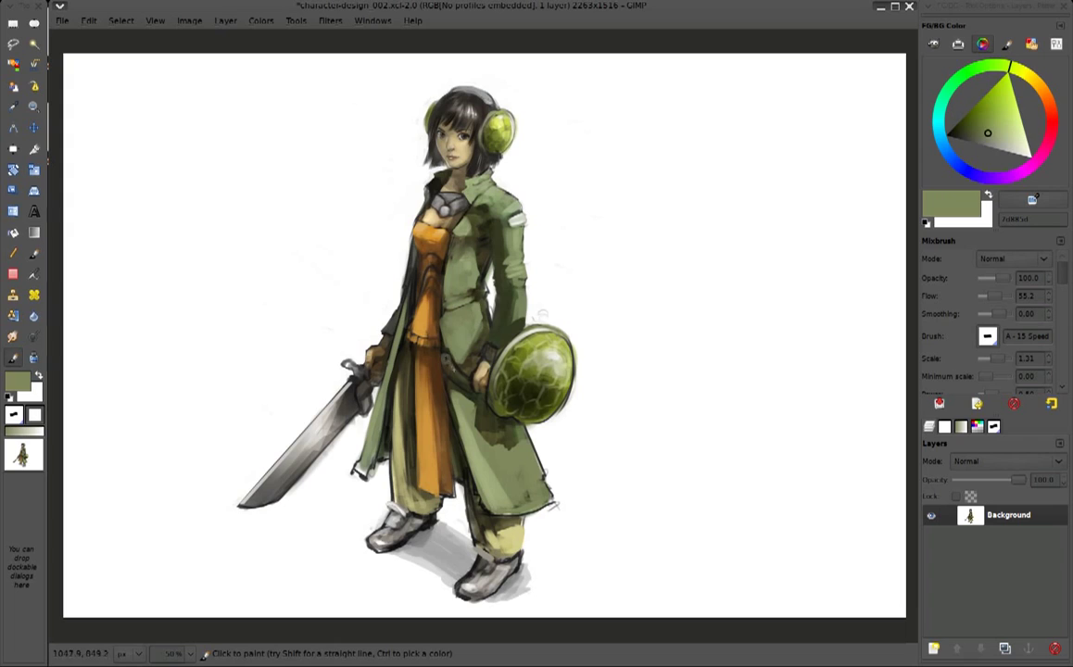
ctrl+click(414, 345)
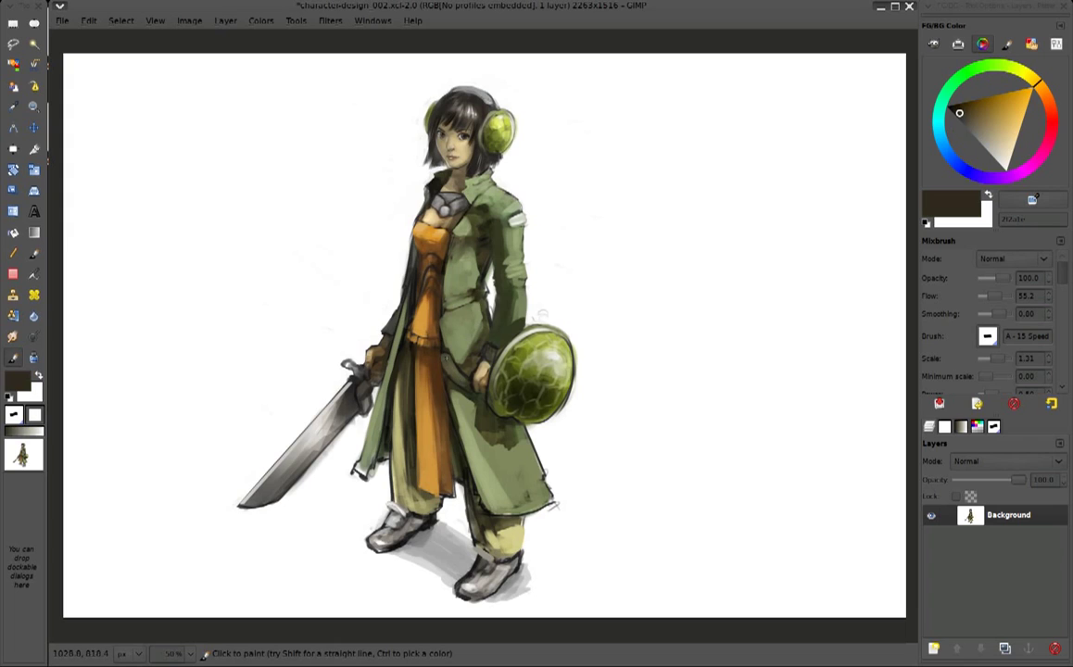
drag(407, 327, 414, 370)
drag(501, 465, 535, 503)
ctrl+click(424, 238)
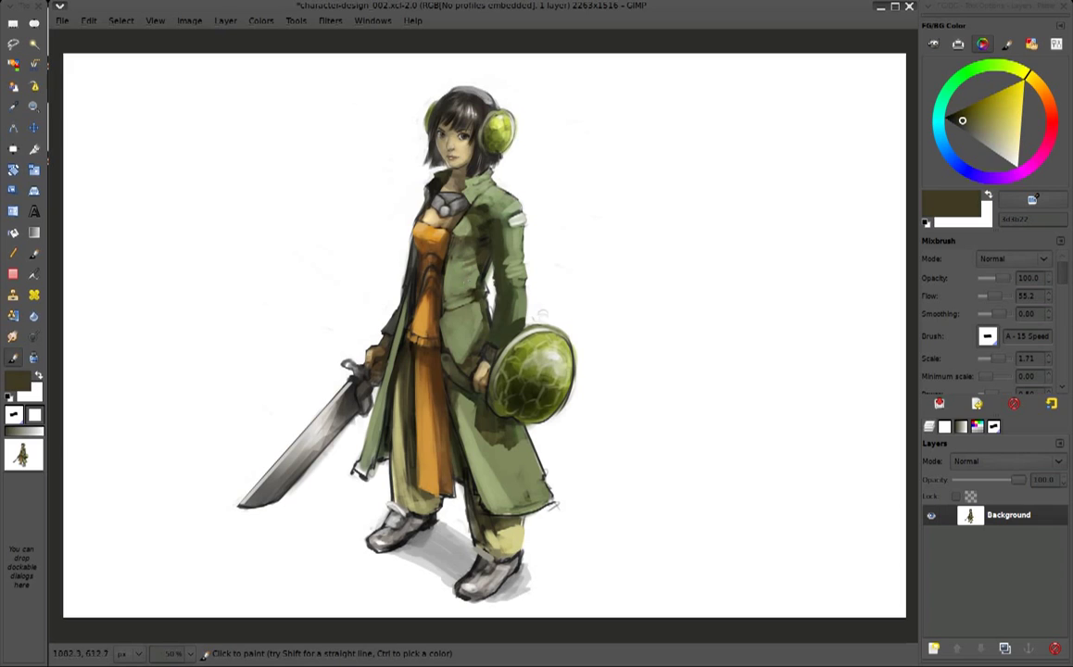
key(ctrl)
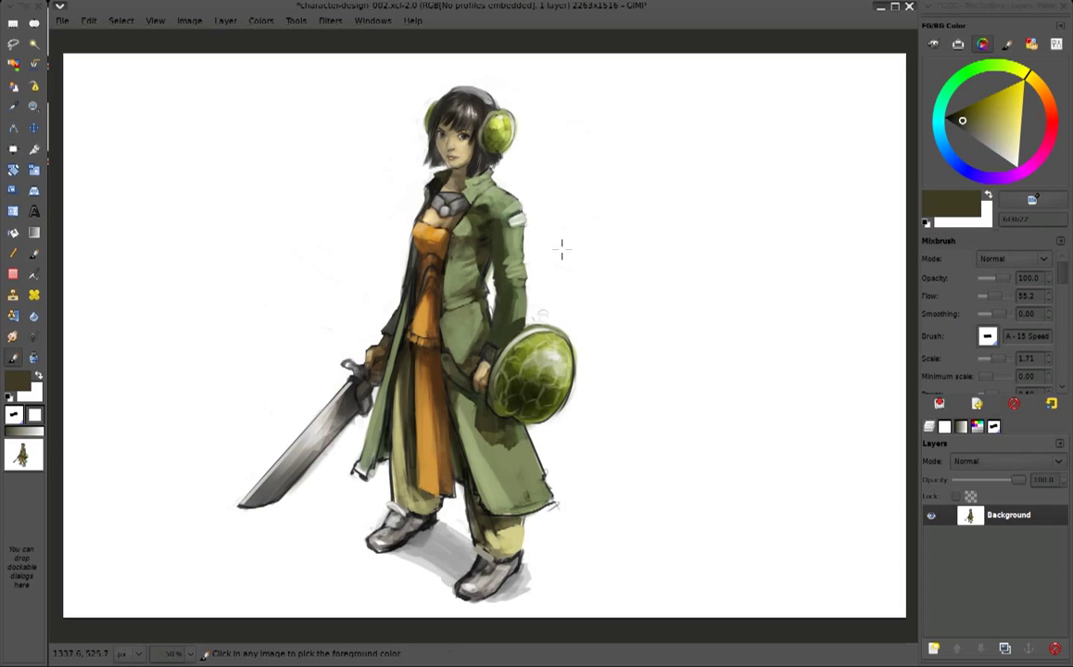
ctrl+click(561, 249)
Zoom in and paint a thin white highlight along the coat edge
scroll(506, 264, up, 2)
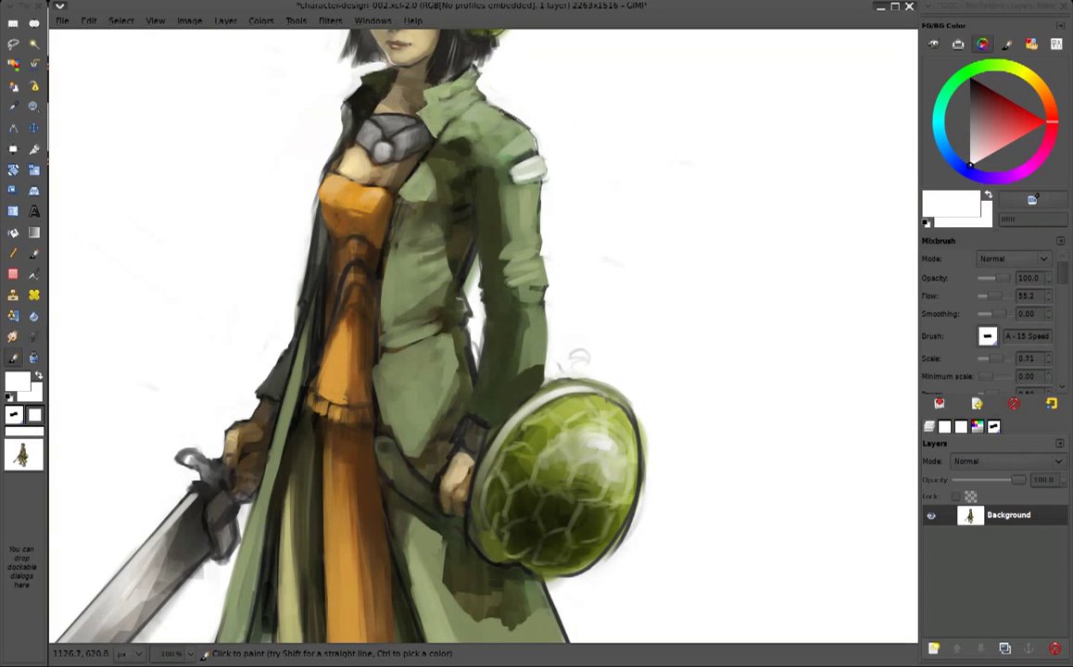
mouse_move(461, 317)
mouse_down()
mouse_move(465, 278)
mouse_move(410, 299)
mouse_move(421, 330)
mouse_up()
drag(580, 357, 616, 463)
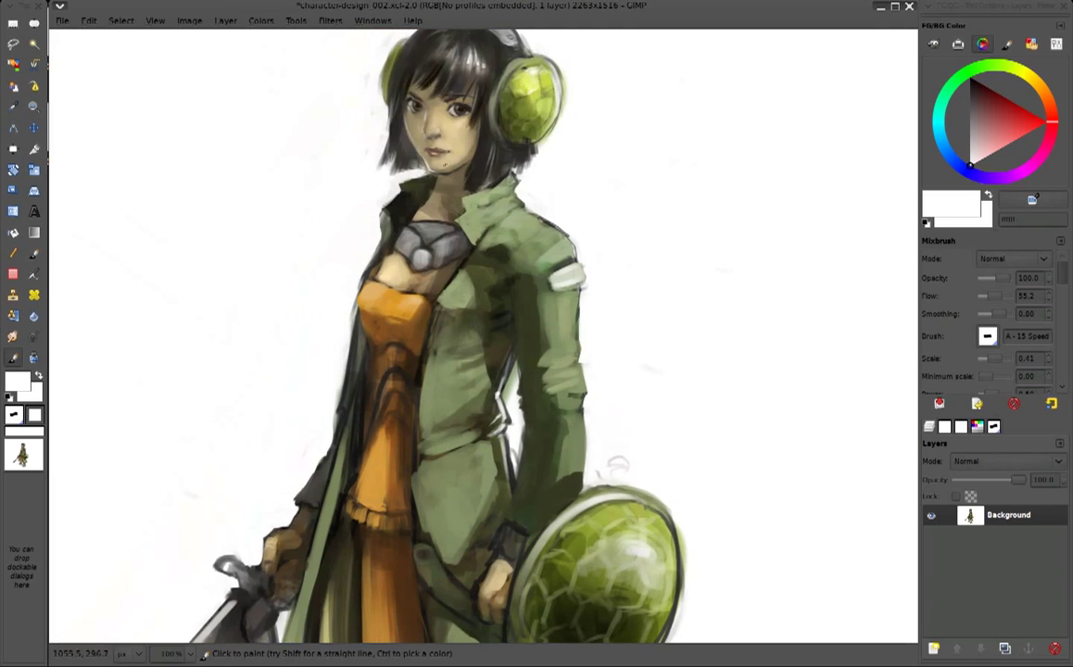
ctrl+click(617, 464)
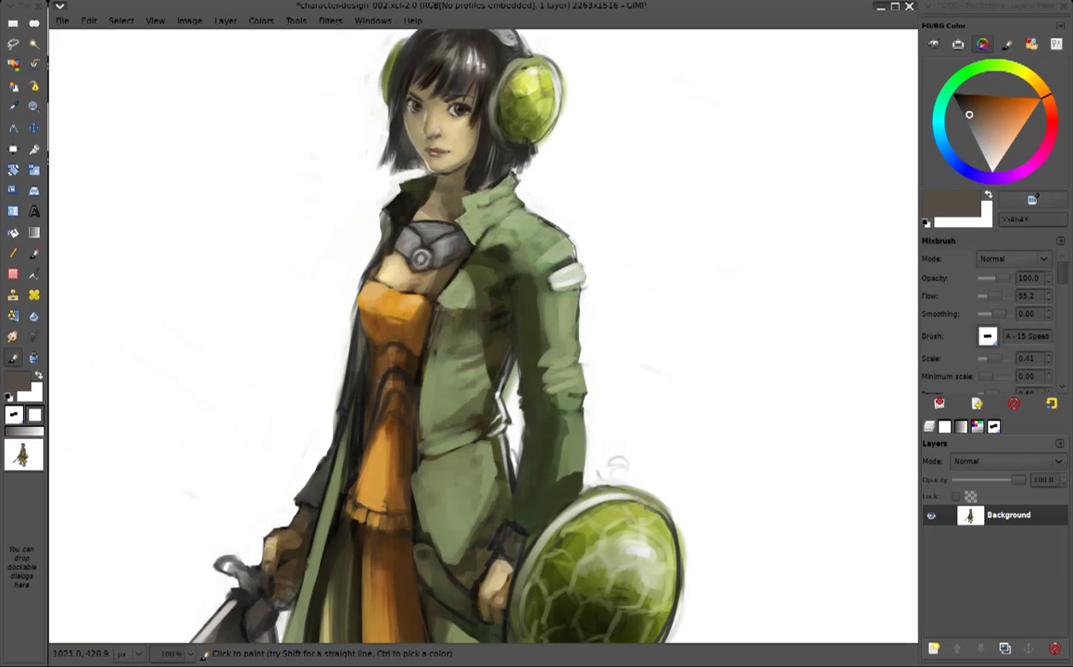
Dab near-black, blue and a white highlight into the chest medallion centre
ctrl+click(381, 233)
click(421, 260)
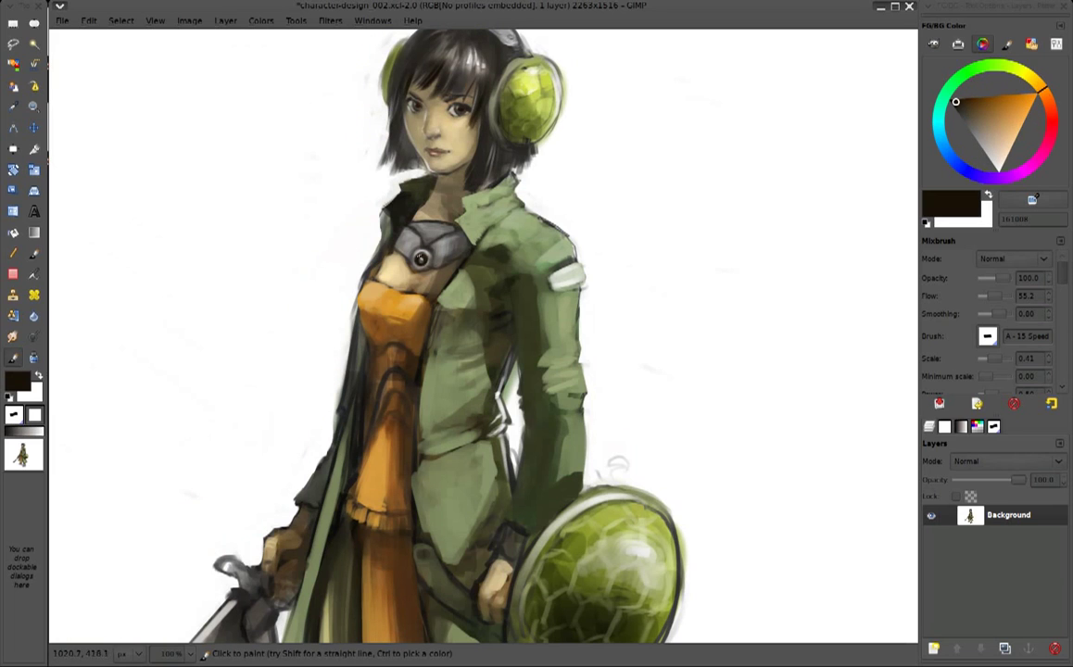
click(941, 139)
click(991, 128)
click(421, 259)
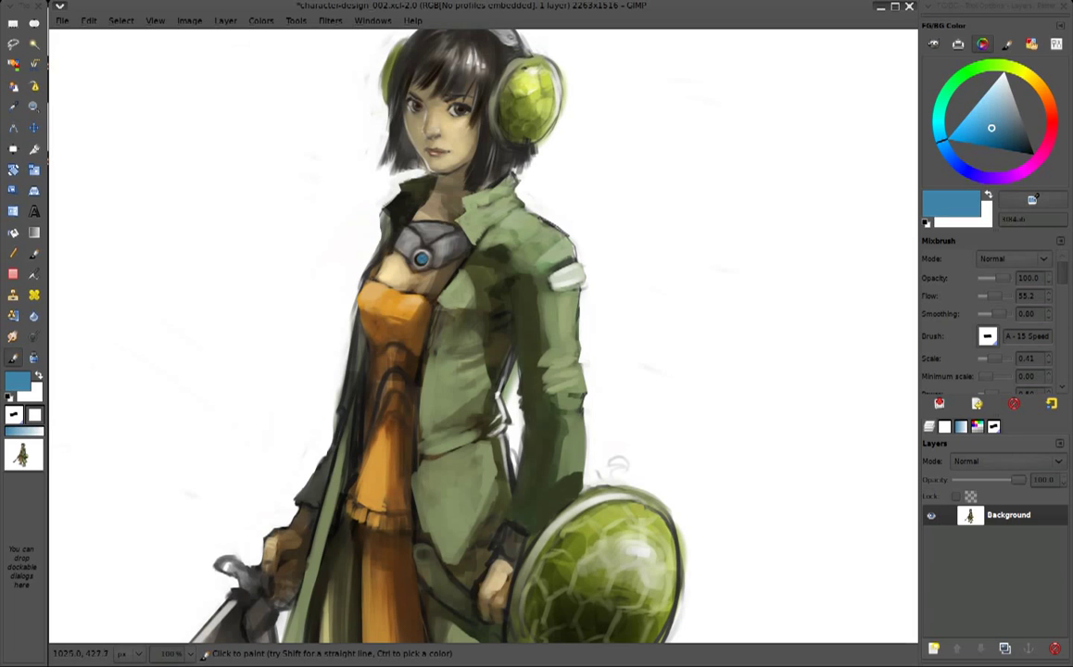
ctrl+click(424, 259)
click(419, 263)
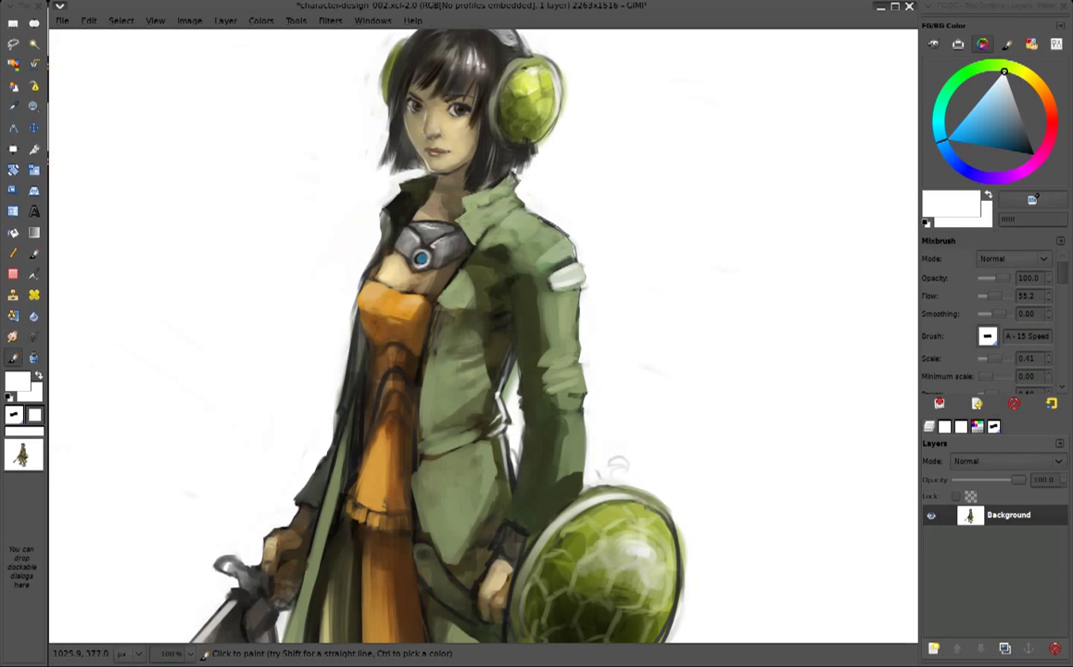
Sample hair and skin colours, then brighten the neck with pale beige
ctrl+click(492, 139)
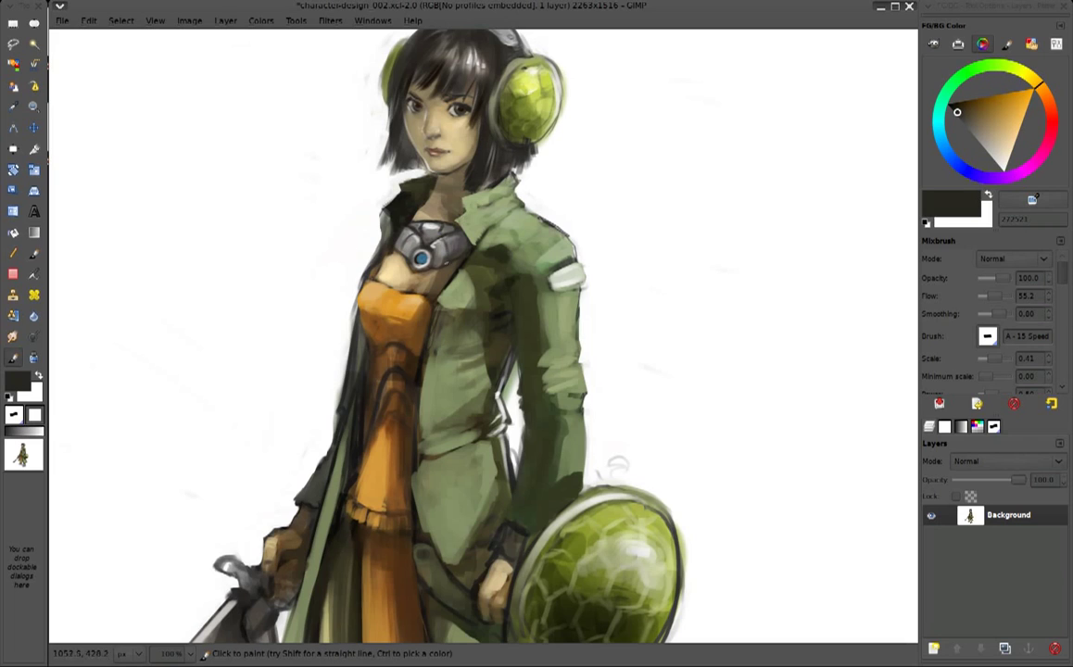
ctrl+click(486, 144)
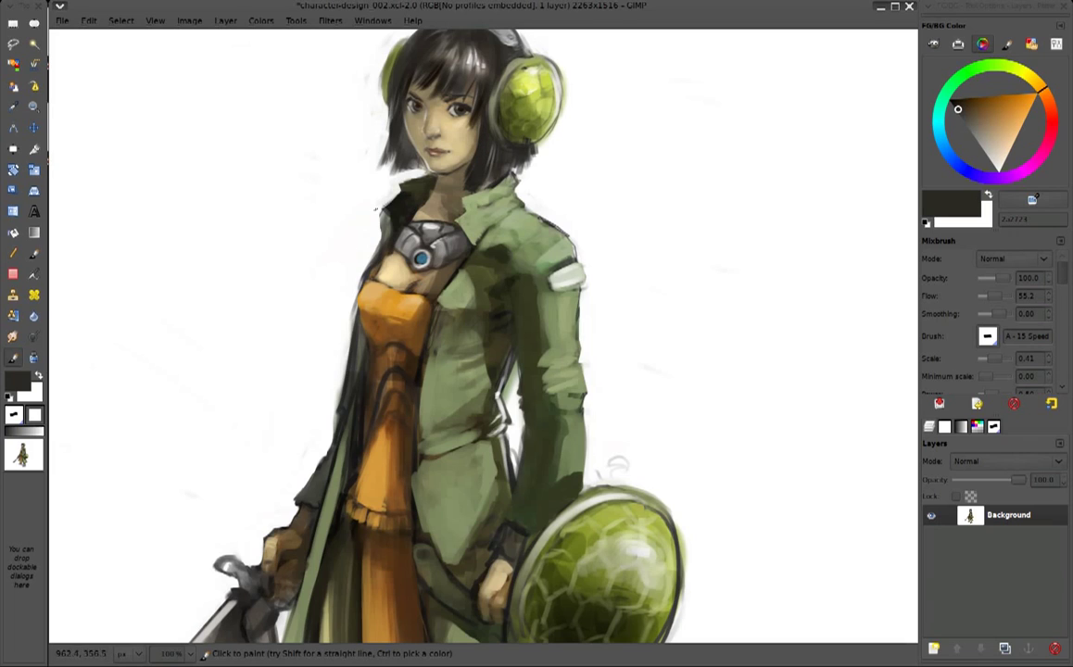
ctrl+click(340, 242)
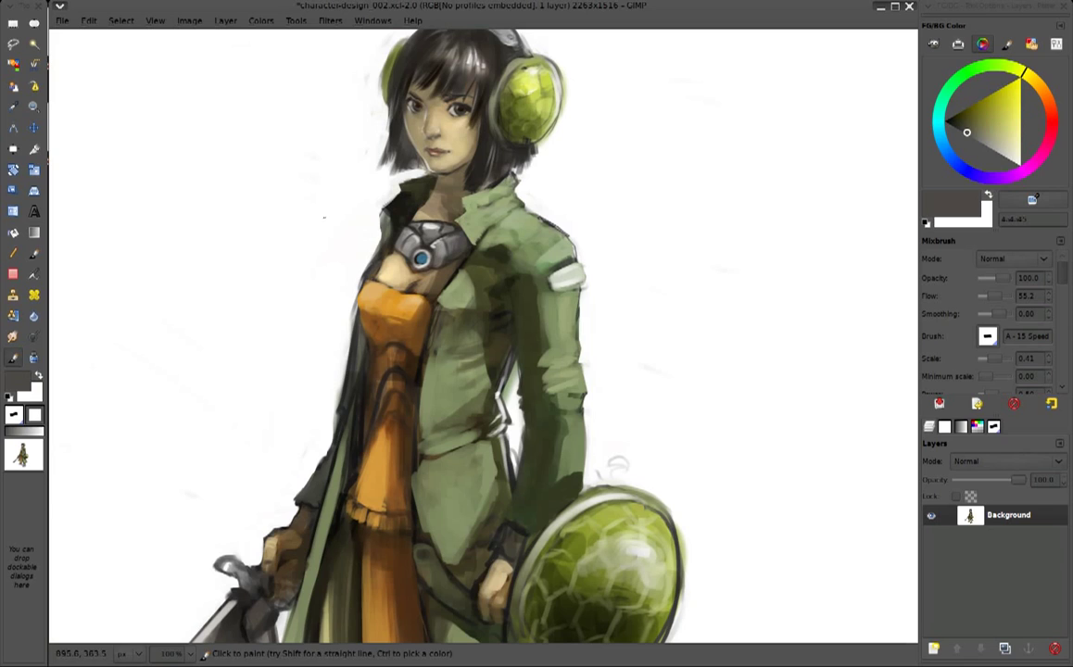
ctrl+click(371, 269)
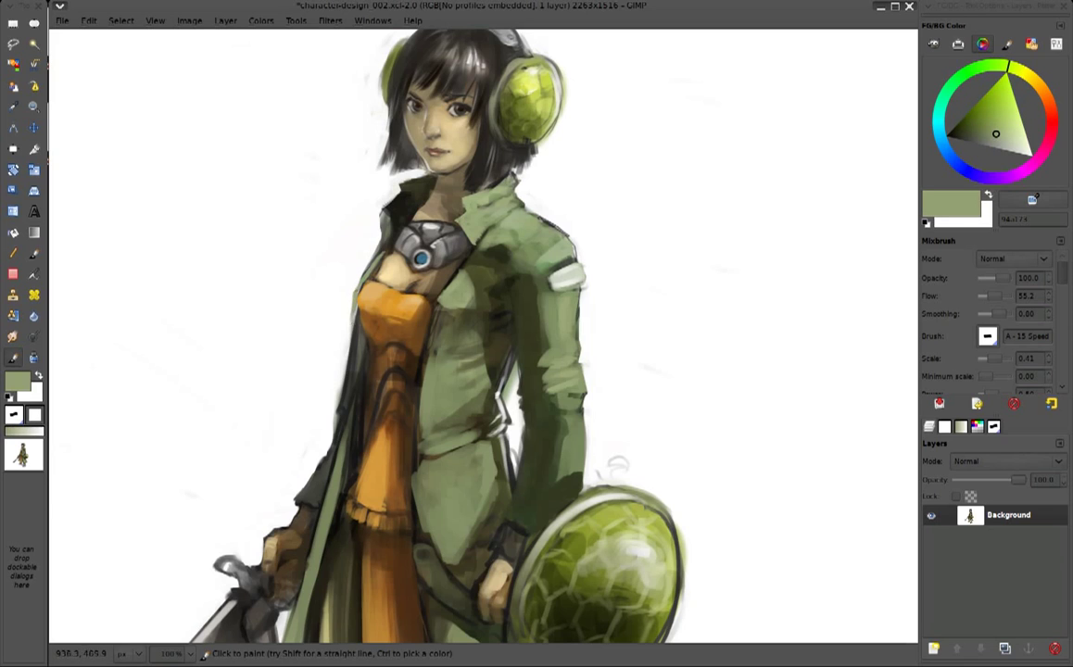
ctrl+click(318, 298)
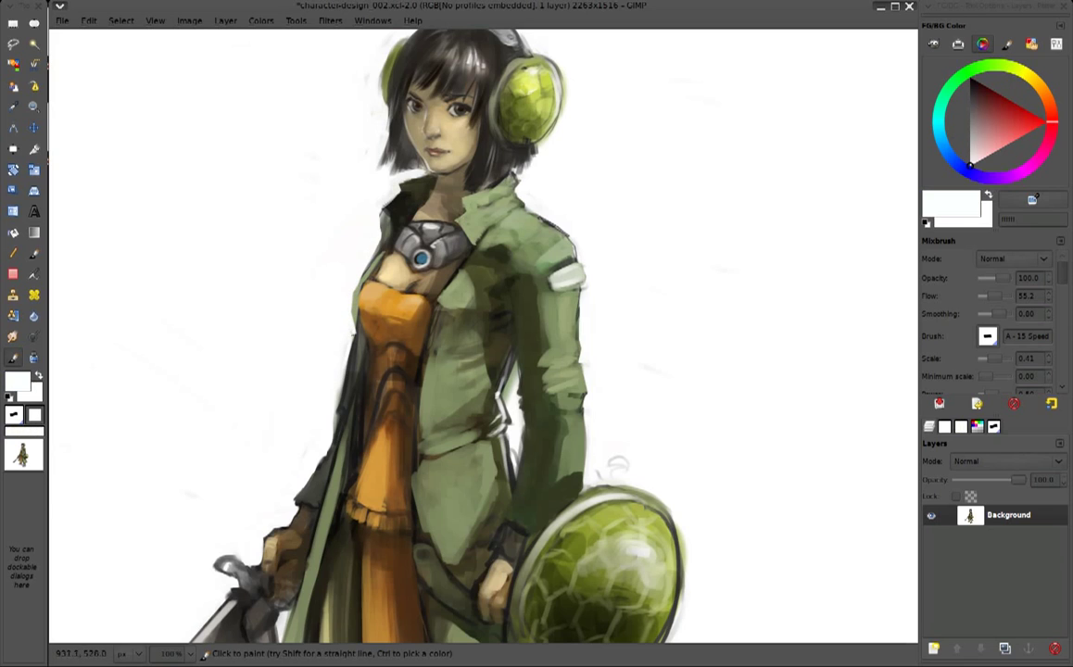
ctrl+click(413, 354)
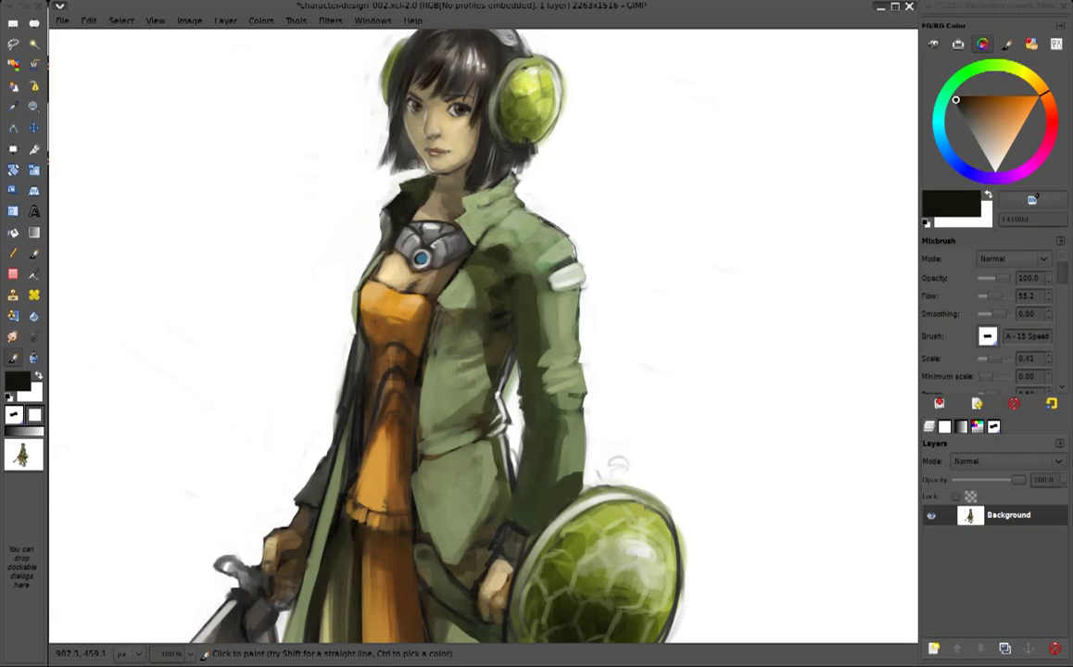
ctrl+click(368, 257)
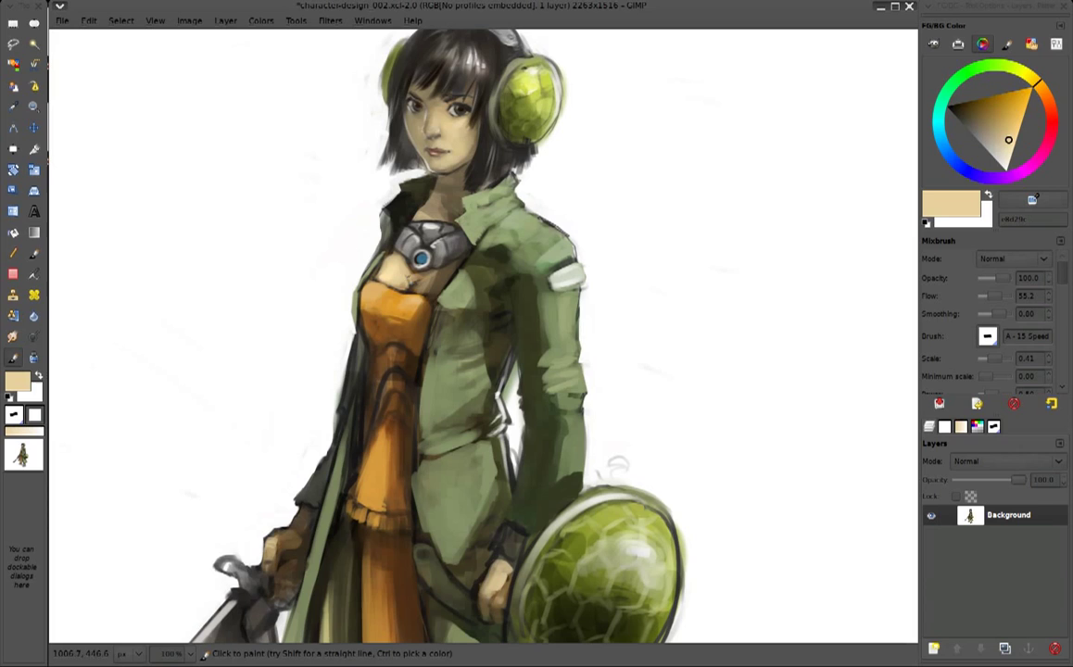
drag(388, 256, 396, 255)
Add dark olive marks on the collar and shade the orange dress's left edge
ctrl+click(384, 260)
ctrl+click(394, 252)
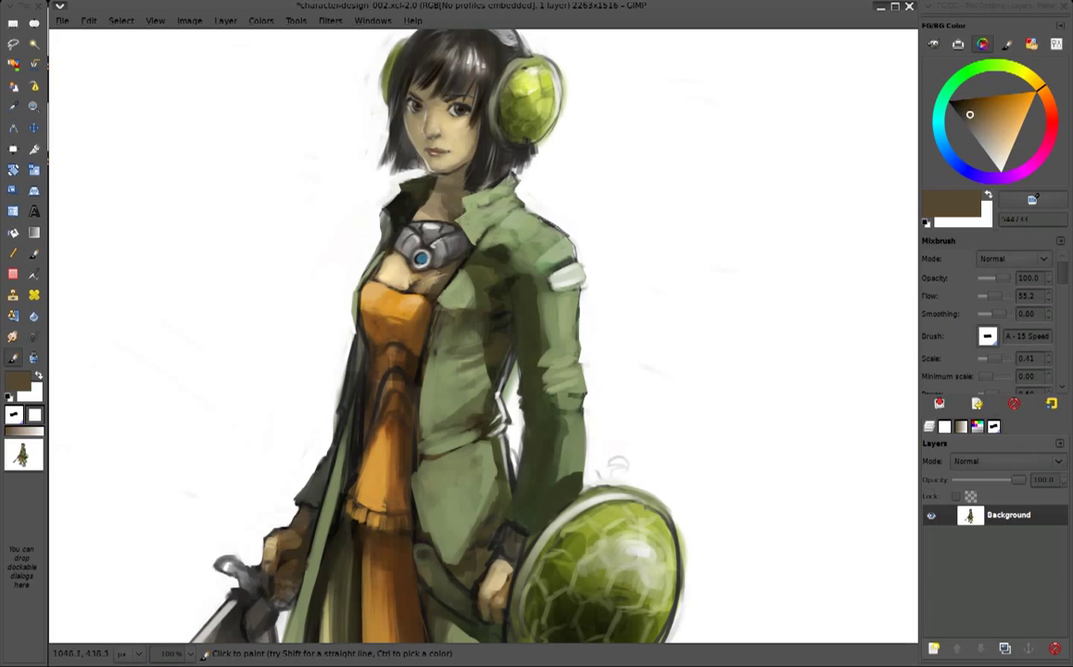
ctrl+click(491, 246)
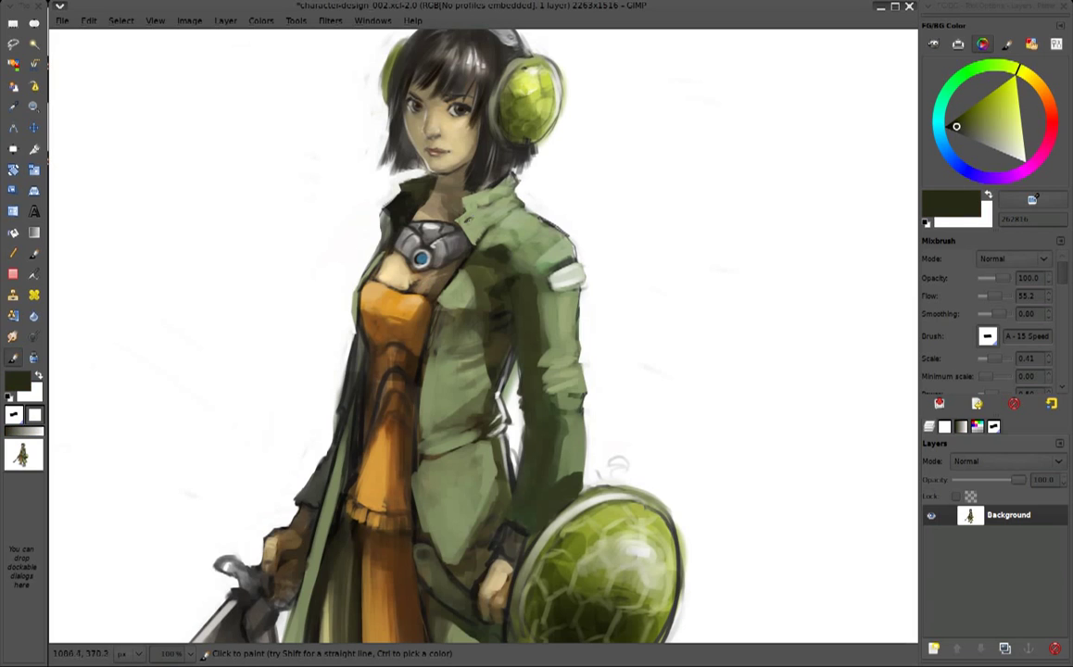
drag(423, 200, 427, 181)
ctrl+click(417, 250)
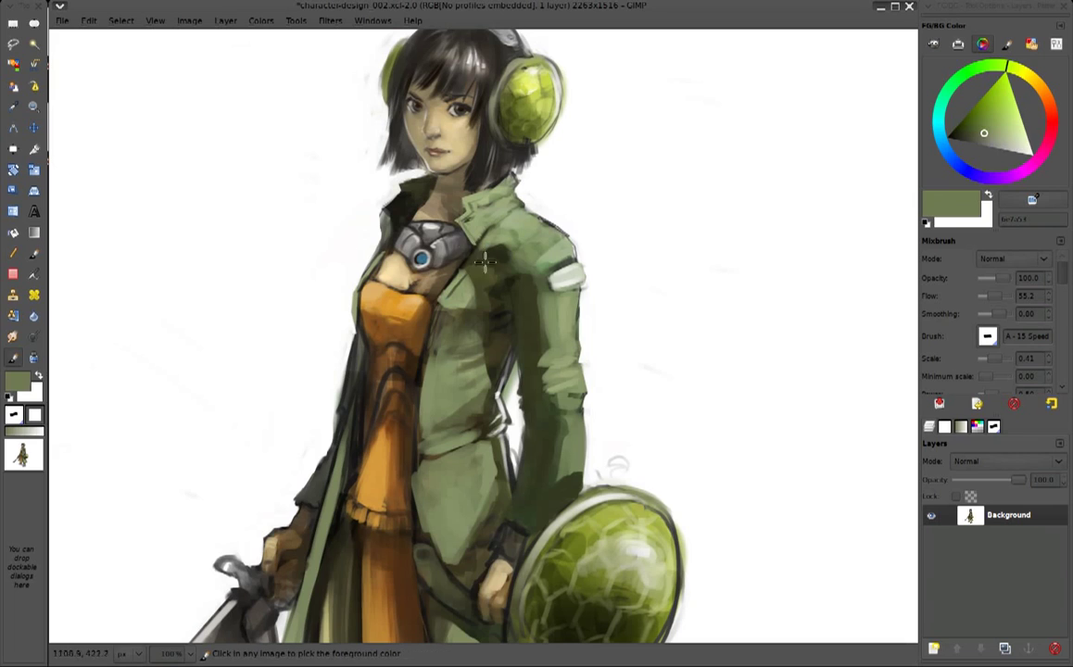
ctrl+click(389, 305)
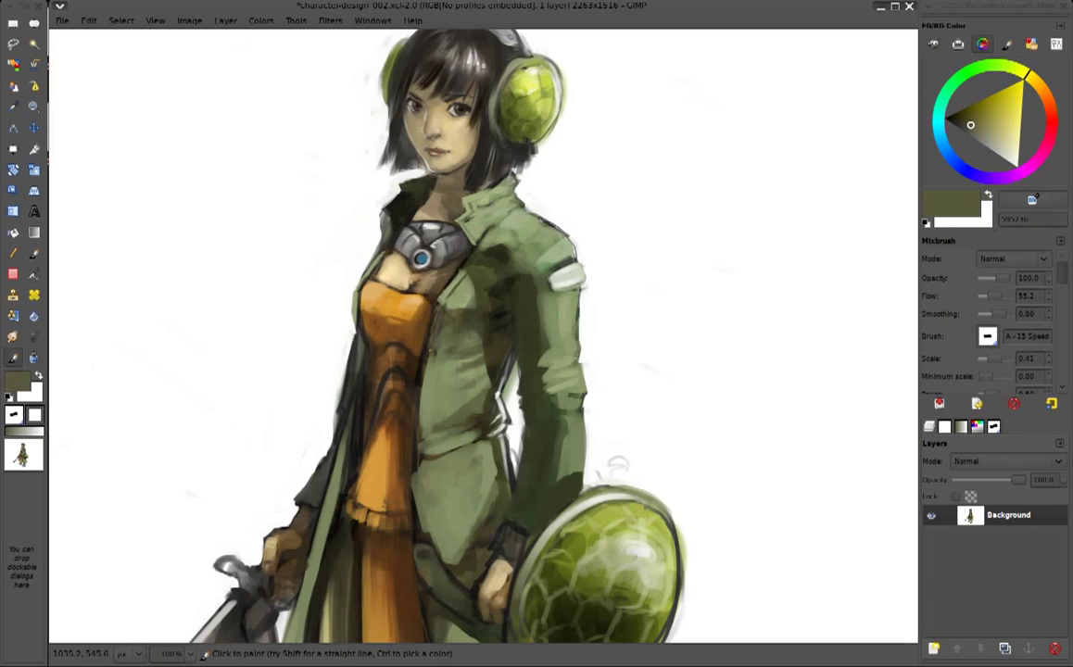
ctrl+click(388, 320)
drag(385, 364, 389, 481)
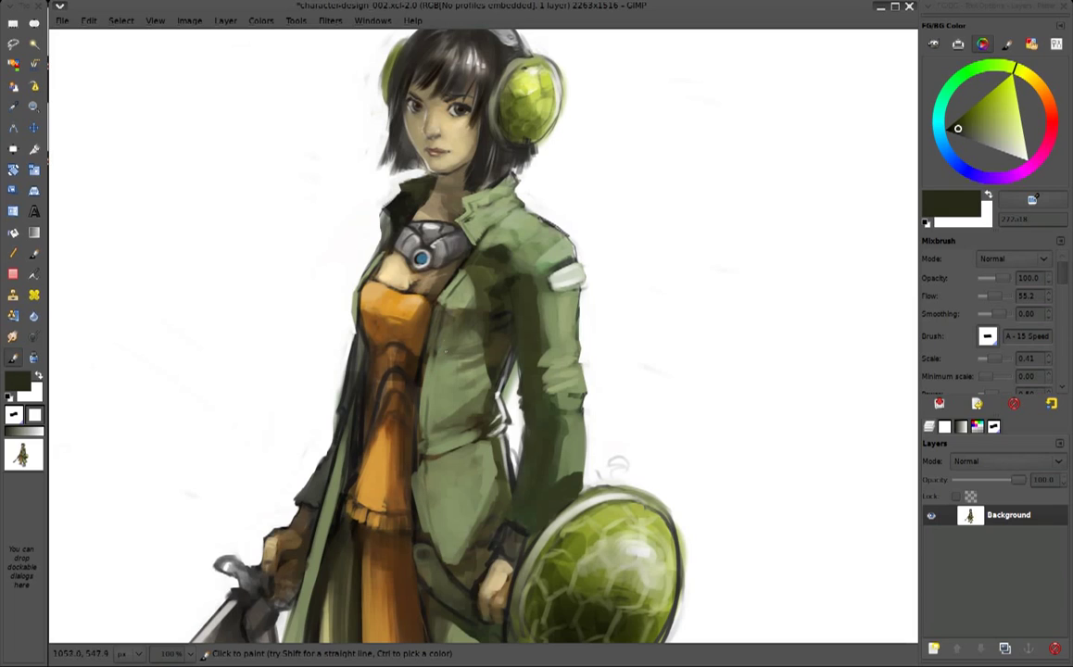
Paint white strokes along the coat's left edge and the background beside it
ctrl+click(335, 358)
drag(344, 345, 334, 435)
drag(316, 358, 295, 456)
drag(300, 412, 293, 463)
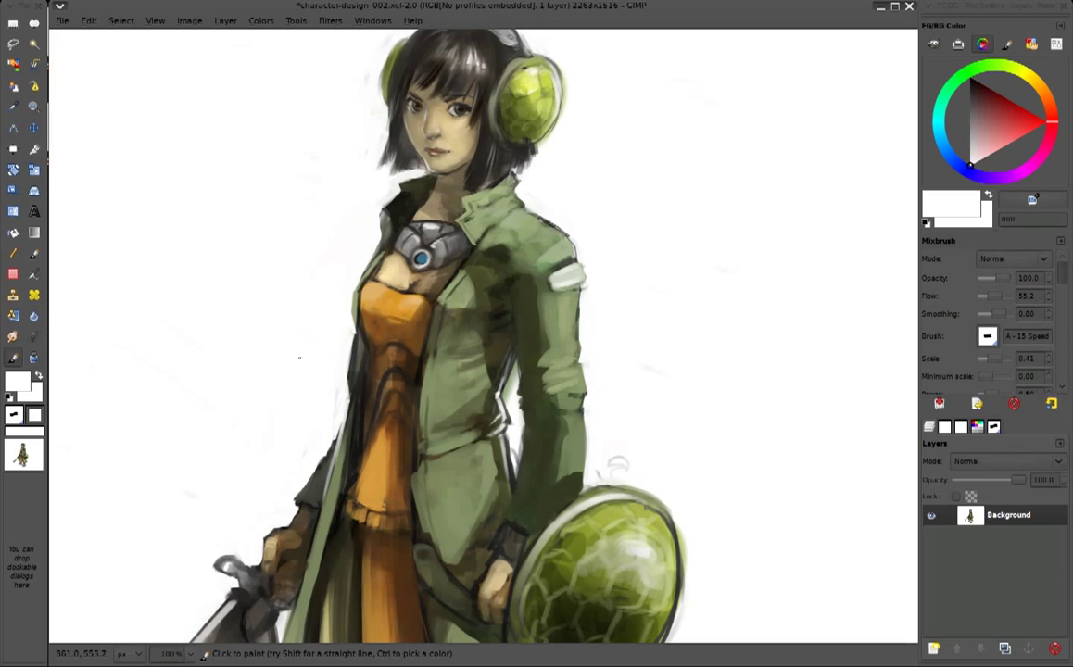
Shade across the coat front and around the collar with dark olive green
ctrl+click(350, 354)
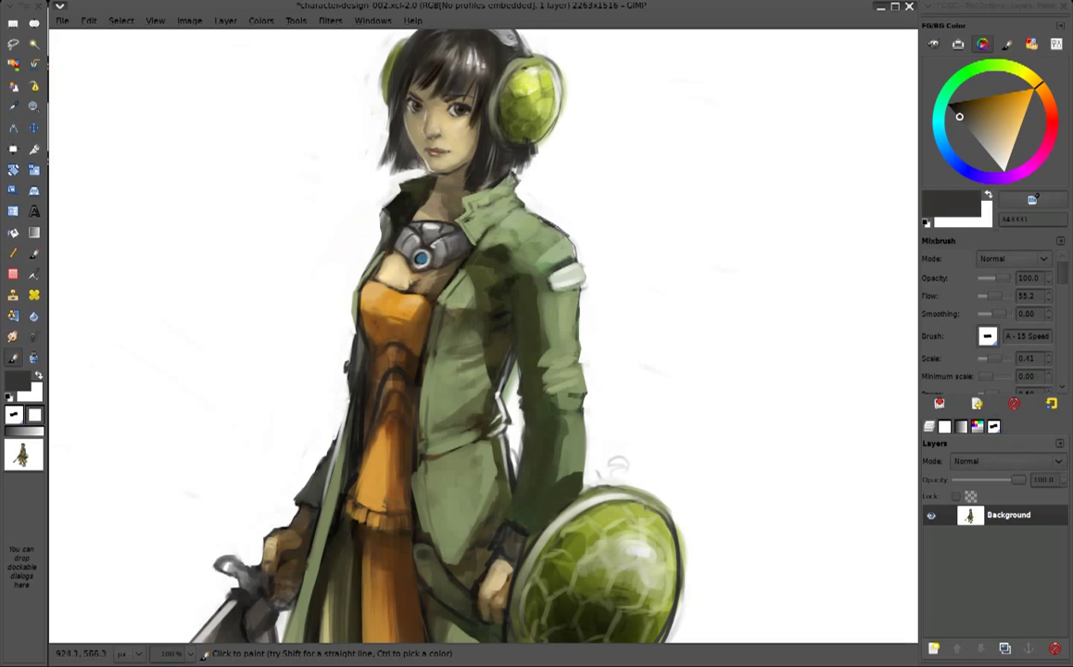
ctrl+click(617, 463)
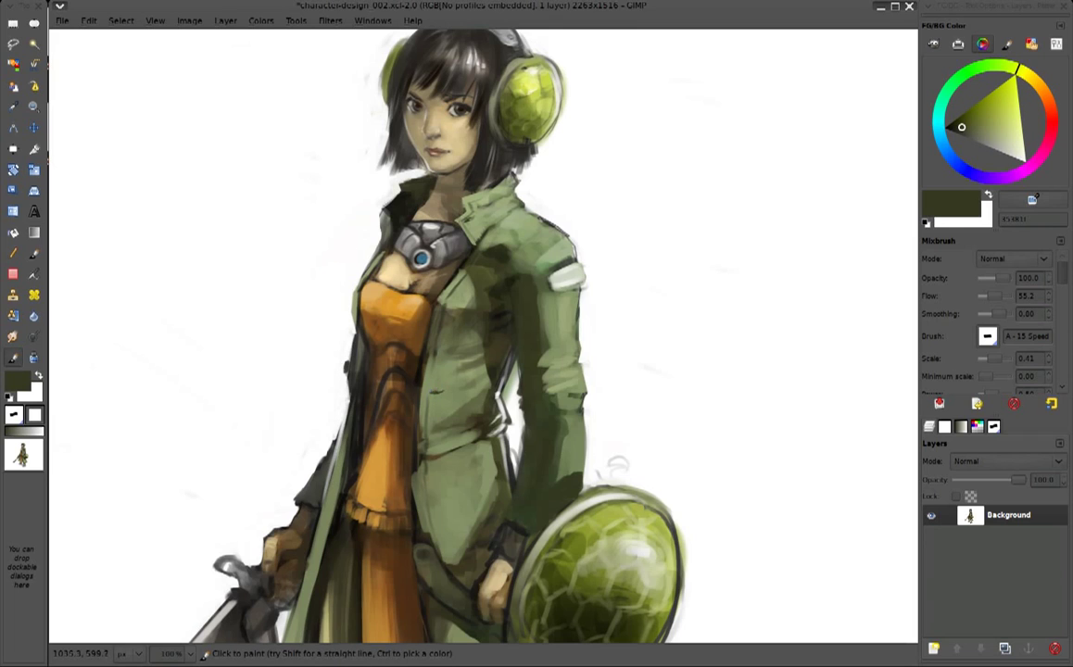
mouse_move(389, 347)
mouse_down()
mouse_move(425, 351)
mouse_move(421, 364)
mouse_move(405, 364)
mouse_move(412, 349)
mouse_move(425, 350)
mouse_up()
ctrl+click(389, 351)
ctrl+click(394, 348)
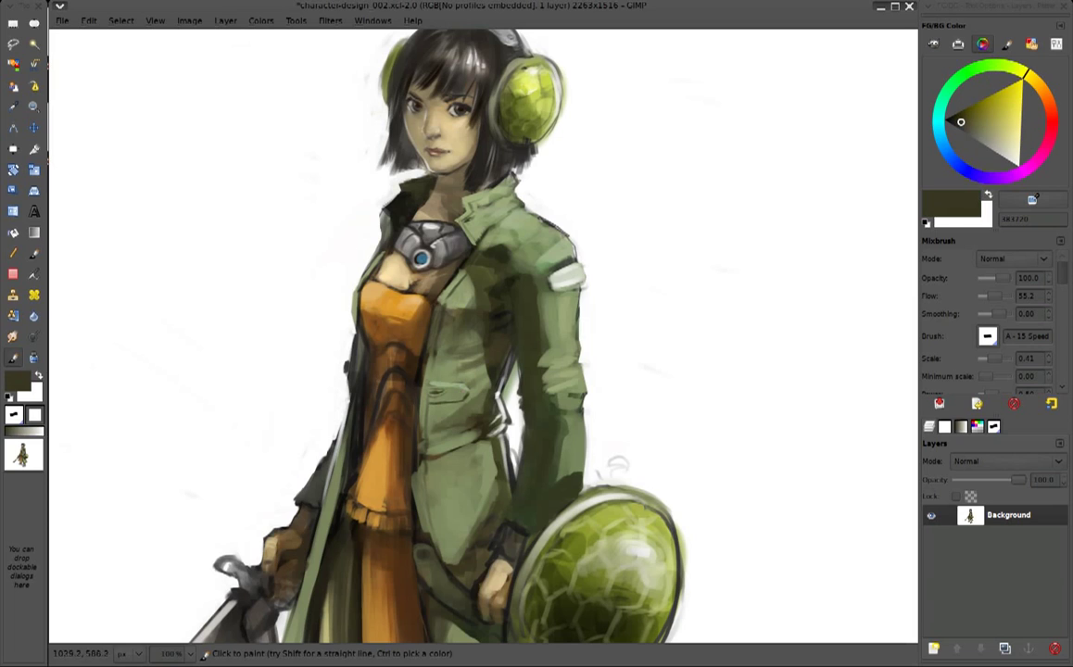
ctrl+click(417, 356)
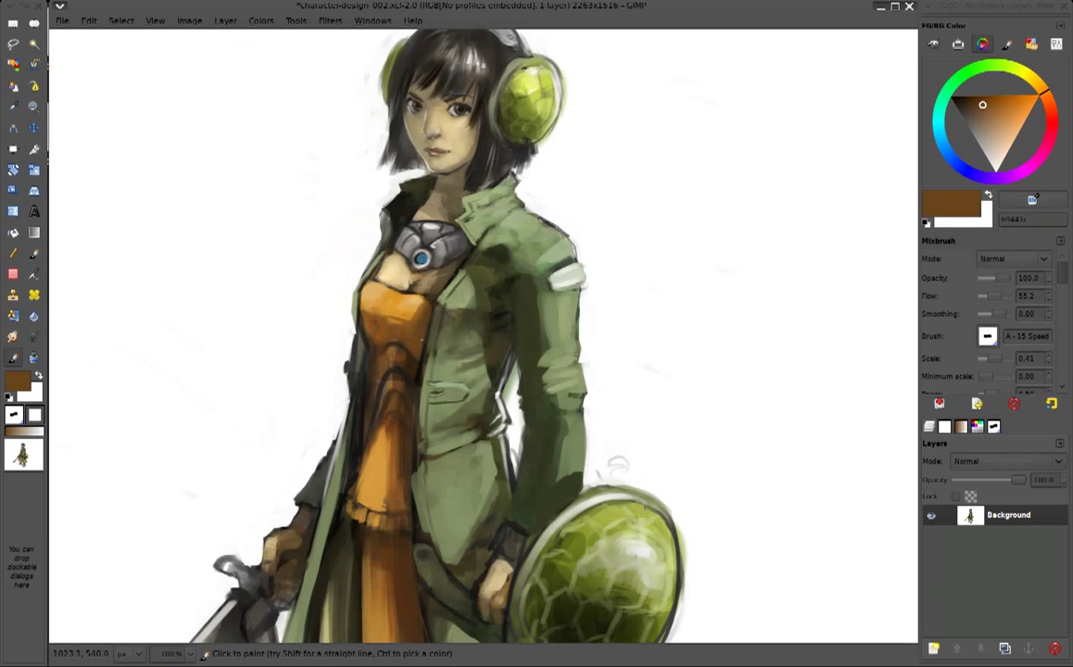
ctrl+click(417, 371)
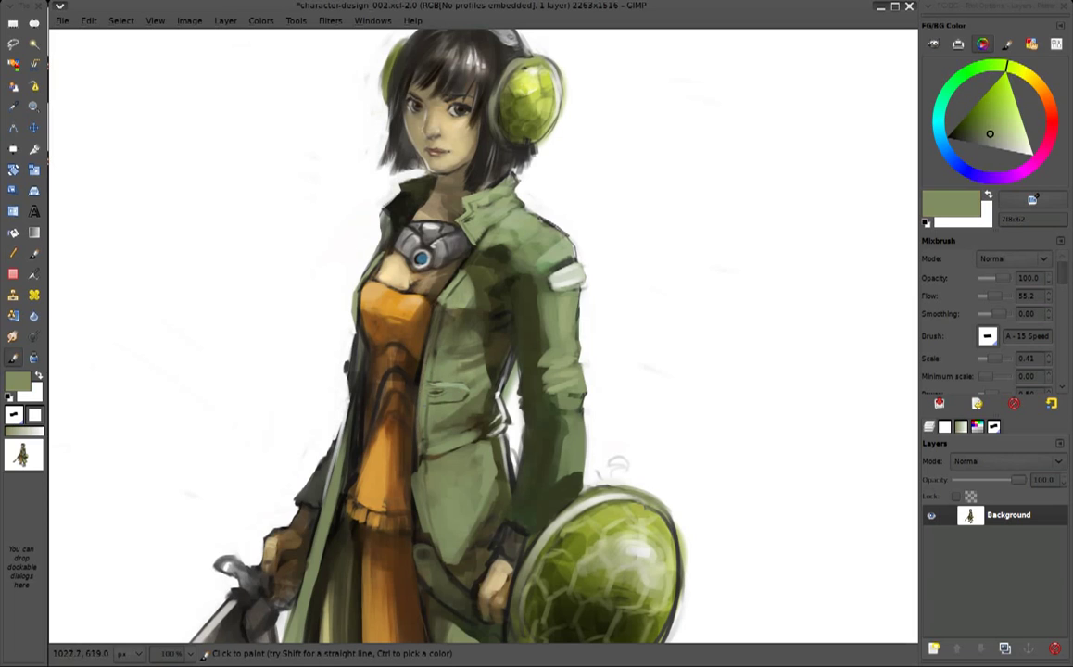
ctrl+click(468, 296)
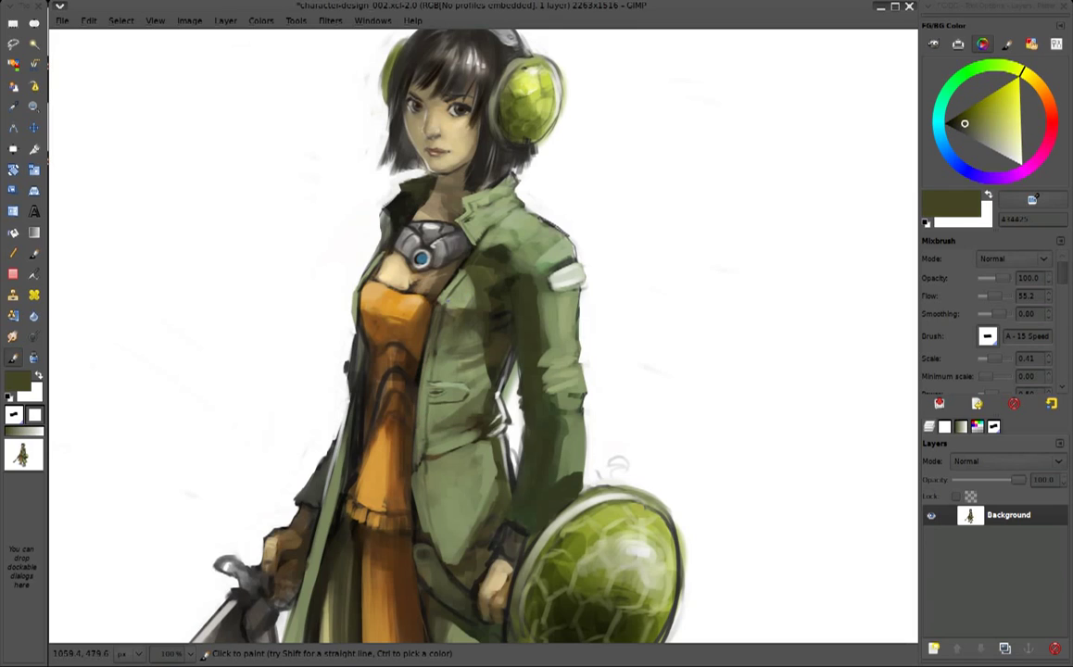
mouse_move(403, 278)
mouse_down()
mouse_move(419, 276)
mouse_move(418, 262)
mouse_up()
Draw a small near-black brown mark on the shoulder patch
ctrl+click(405, 267)
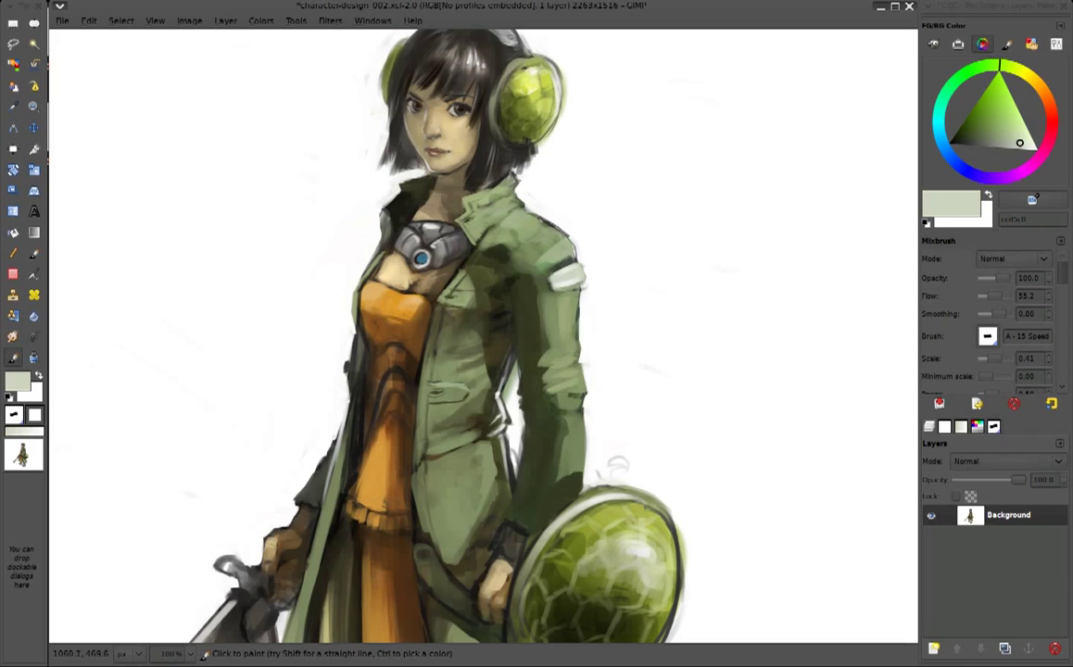
ctrl+click(562, 418)
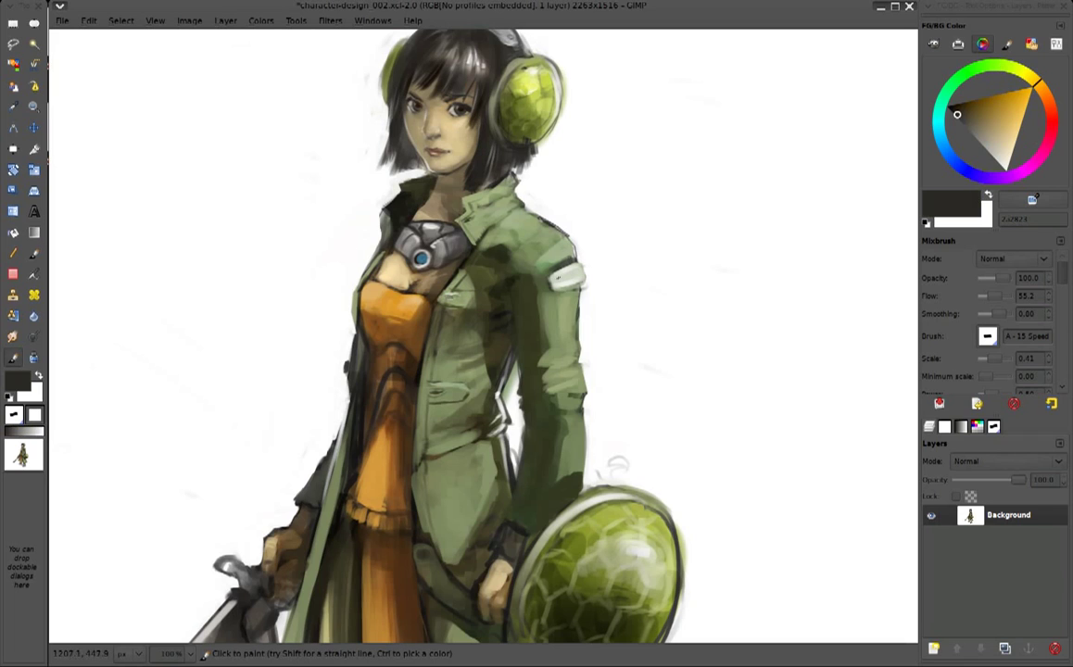
drag(558, 285, 562, 275)
Paint a bright orange emblem onto the shoulder patch
ctrl+click(560, 278)
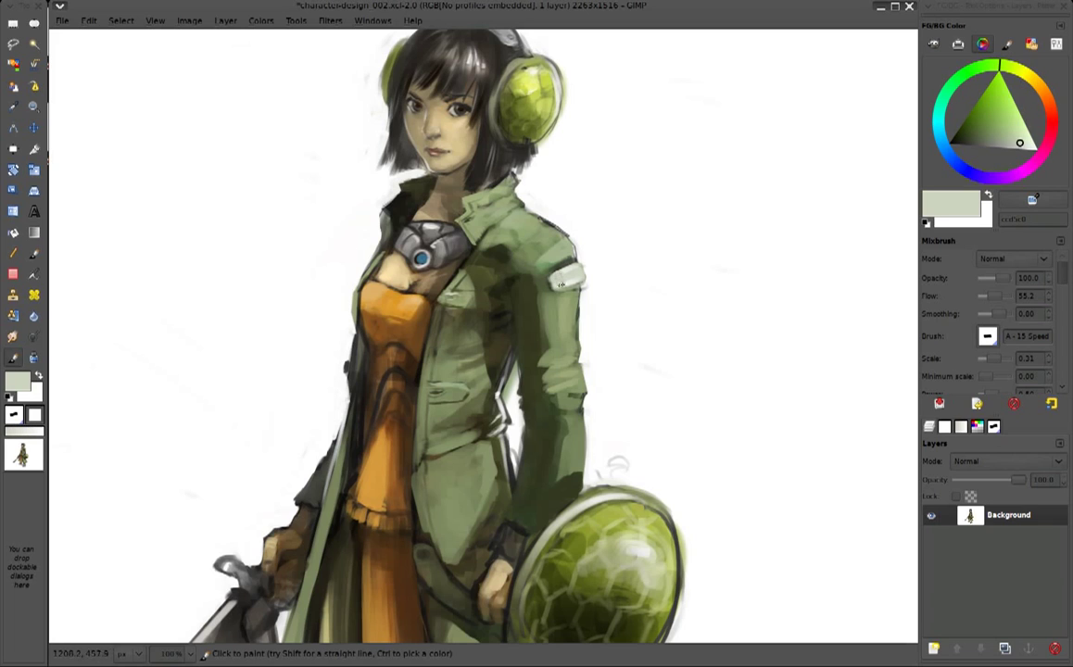
click(1048, 93)
click(1035, 99)
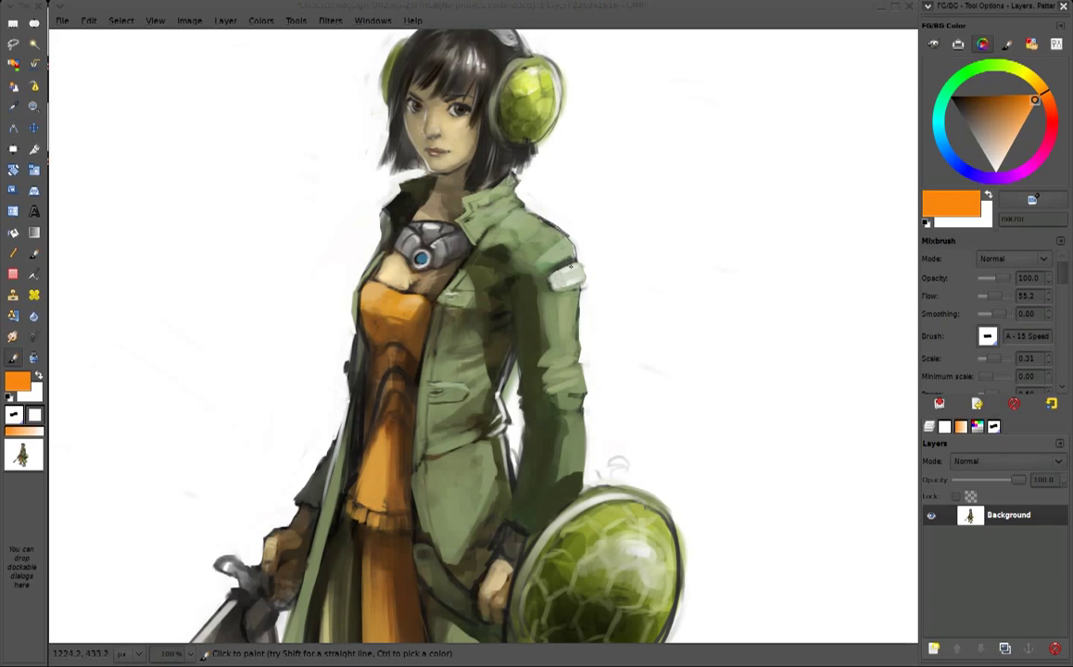
click(572, 274)
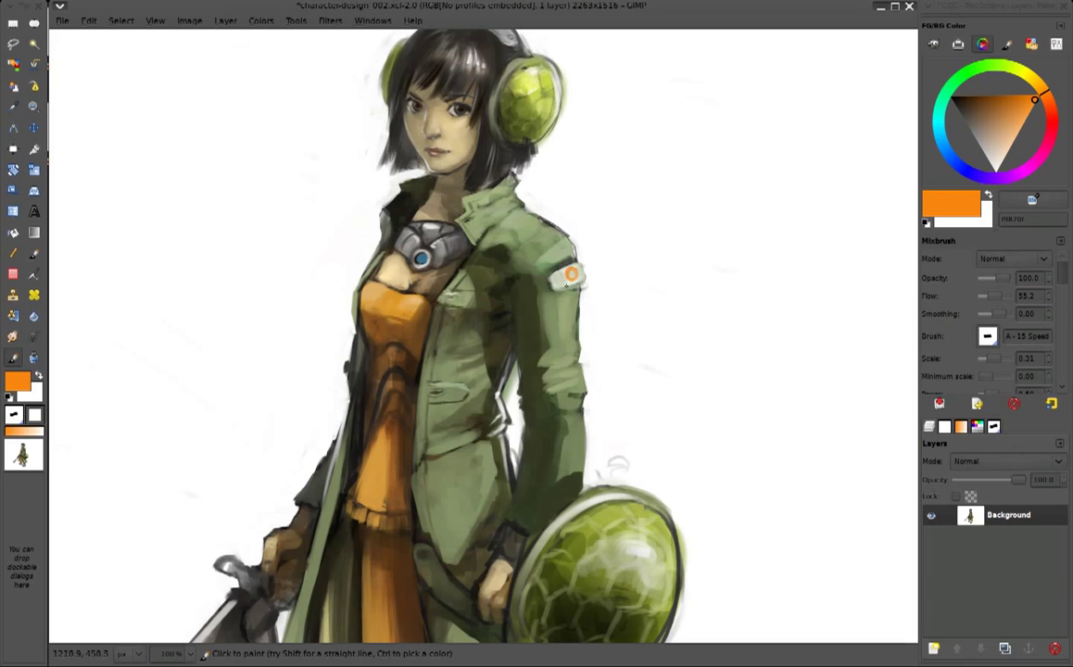
drag(572, 274, 571, 271)
Try a dark blue, resample greens and olives from the coat, and shift the figure right
click(958, 164)
click(994, 139)
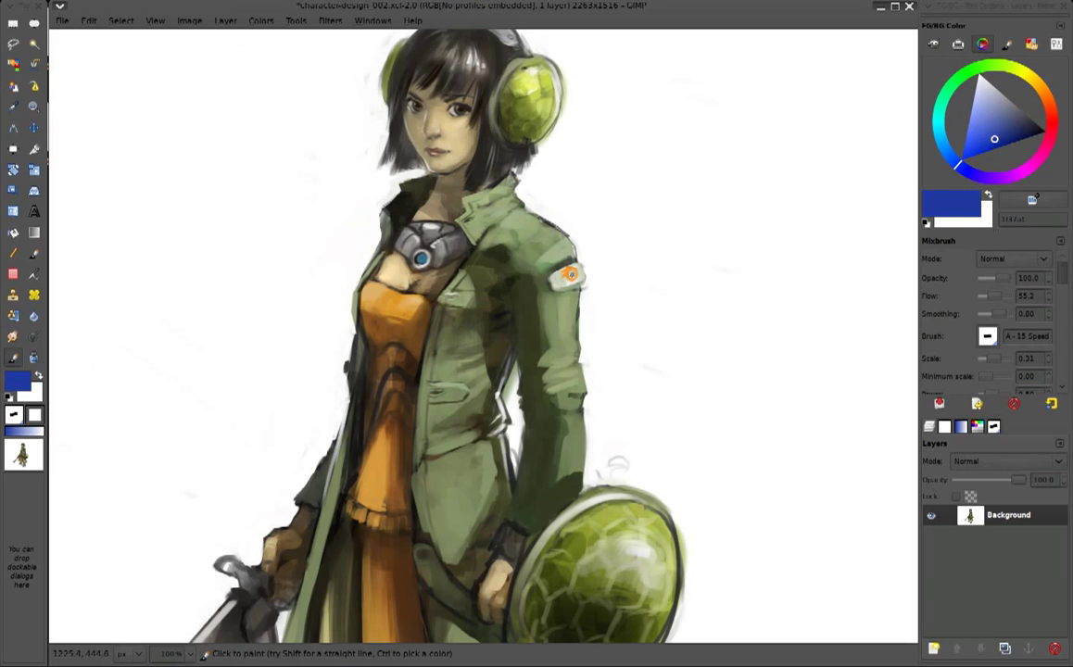
ctrl+click(556, 280)
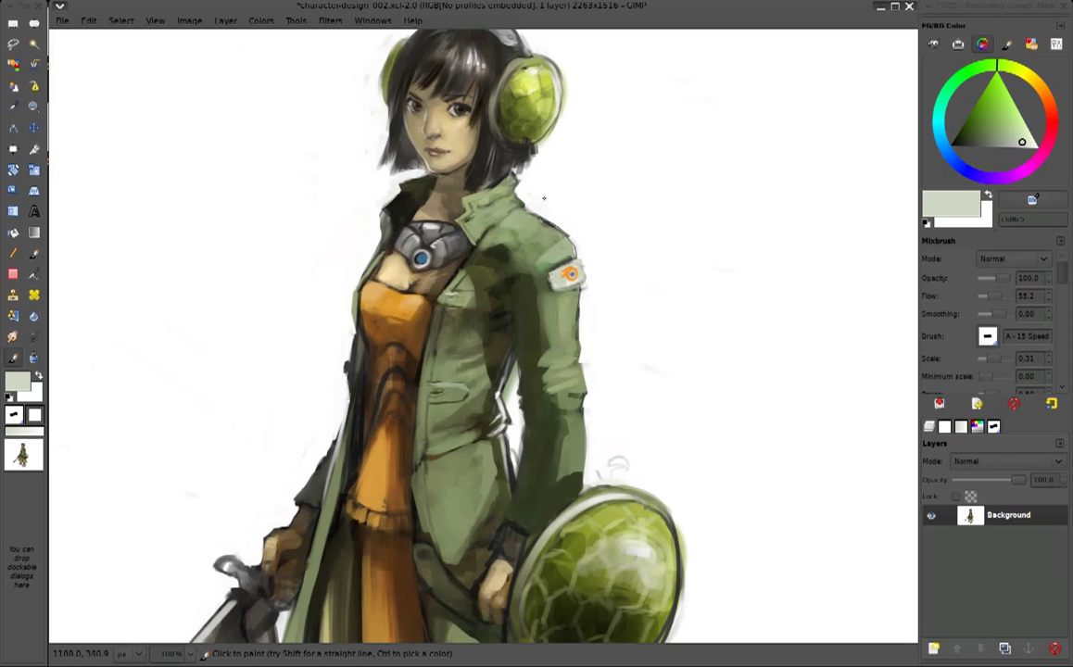
ctrl+click(497, 247)
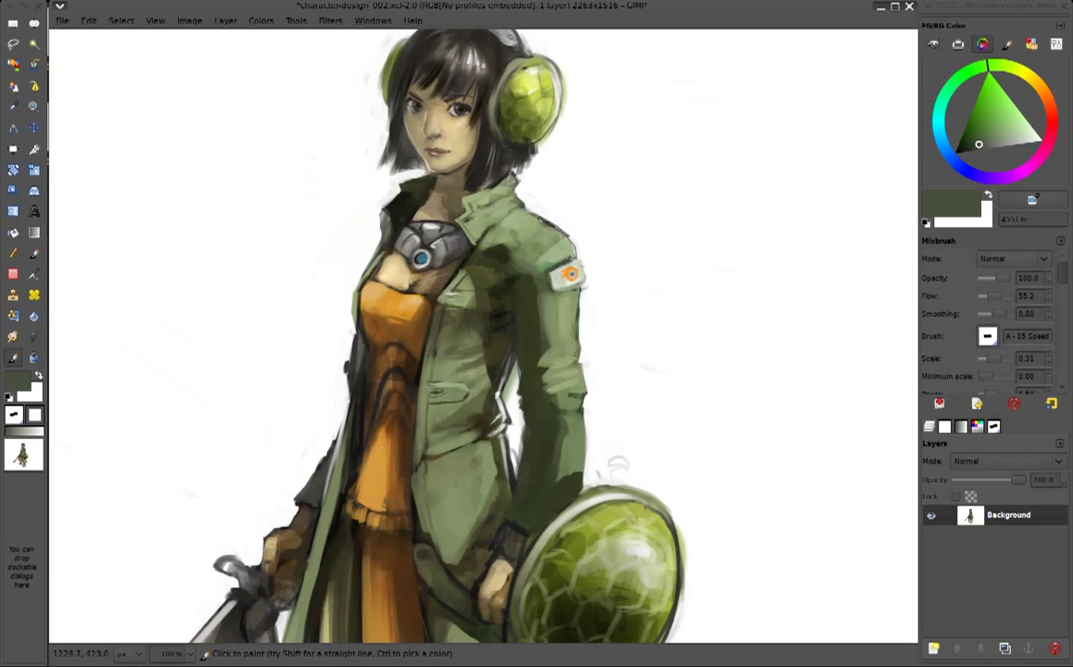
ctrl+click(527, 250)
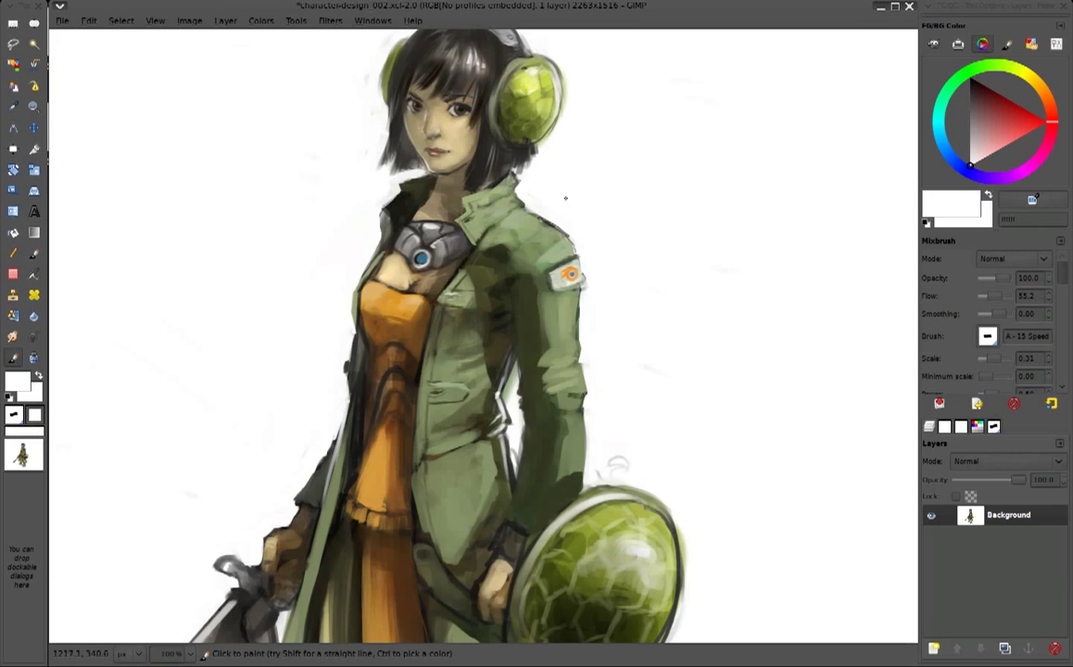
ctrl+click(491, 266)
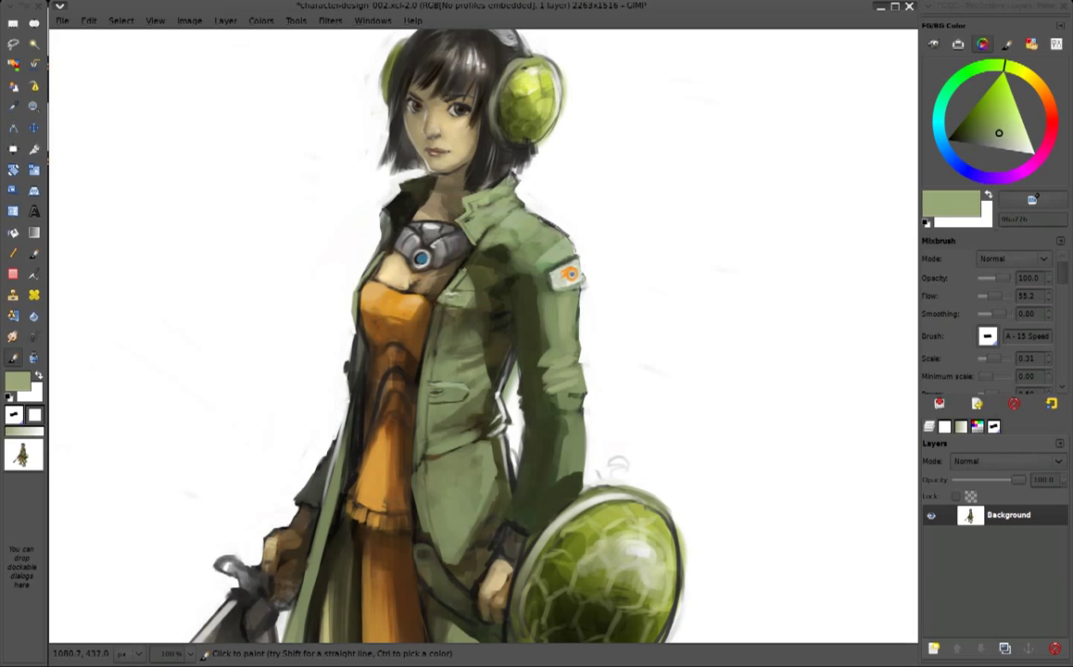
ctrl+click(437, 307)
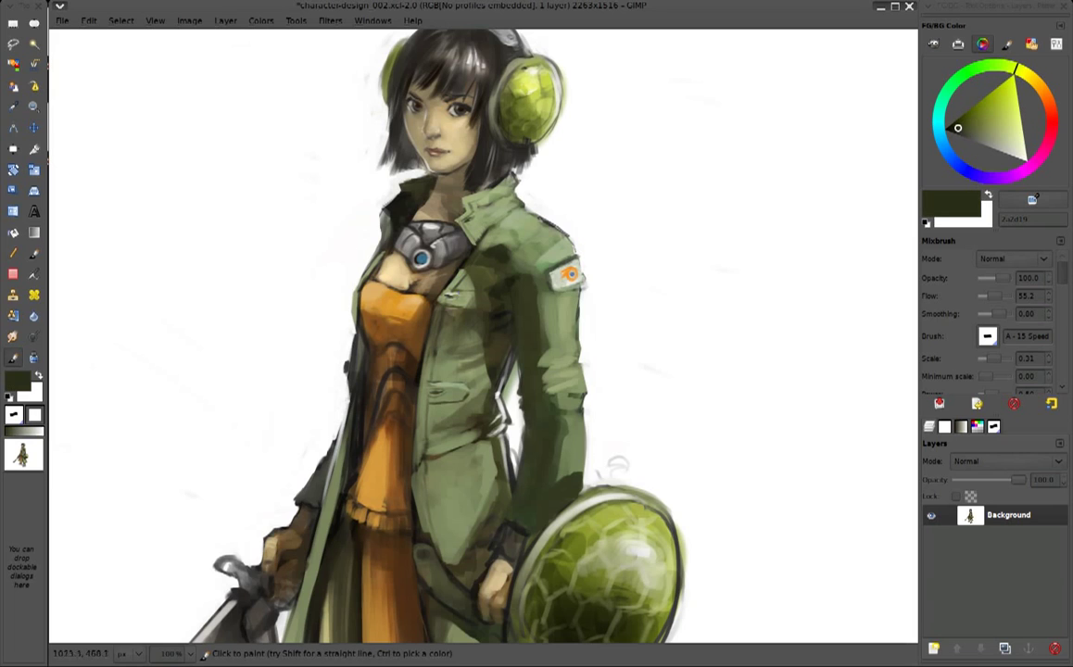
ctrl+click(478, 320)
ctrl+click(390, 239)
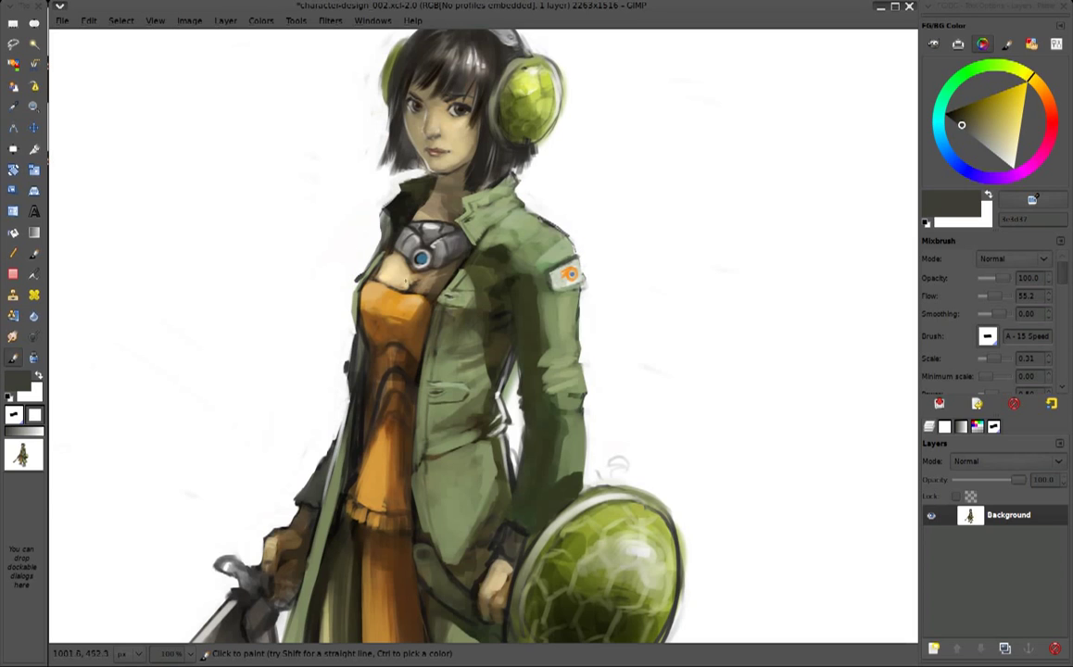
drag(394, 241, 482, 227)
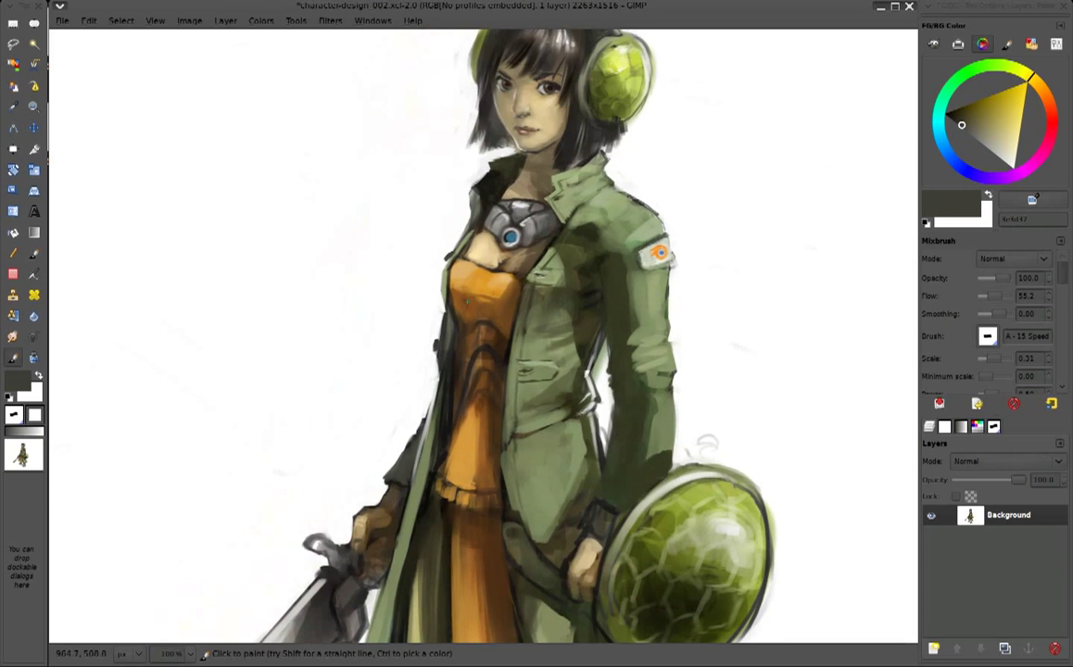
Sample the bodysuit's orange-brown and brush light vertical fringe strokes across the bodysuit
ctrl+click(472, 325)
ctrl+click(472, 320)
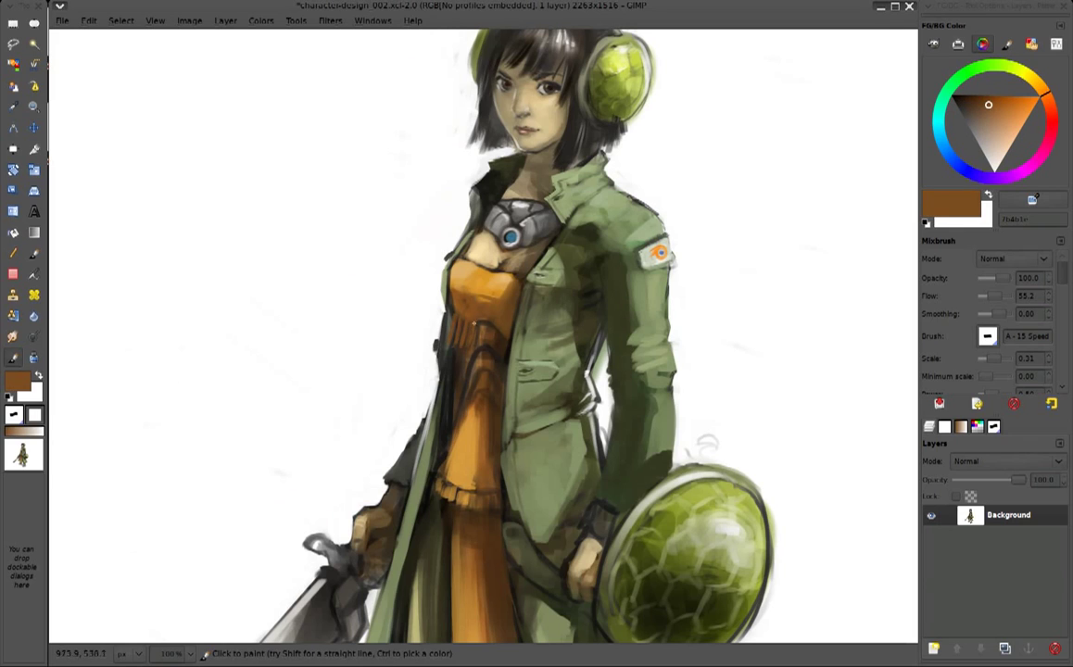
mouse_move(442, 311)
mouse_down()
mouse_move(458, 325)
mouse_move(423, 317)
mouse_move(427, 293)
mouse_move(430, 319)
mouse_move(403, 313)
mouse_up()
ctrl+click(477, 287)
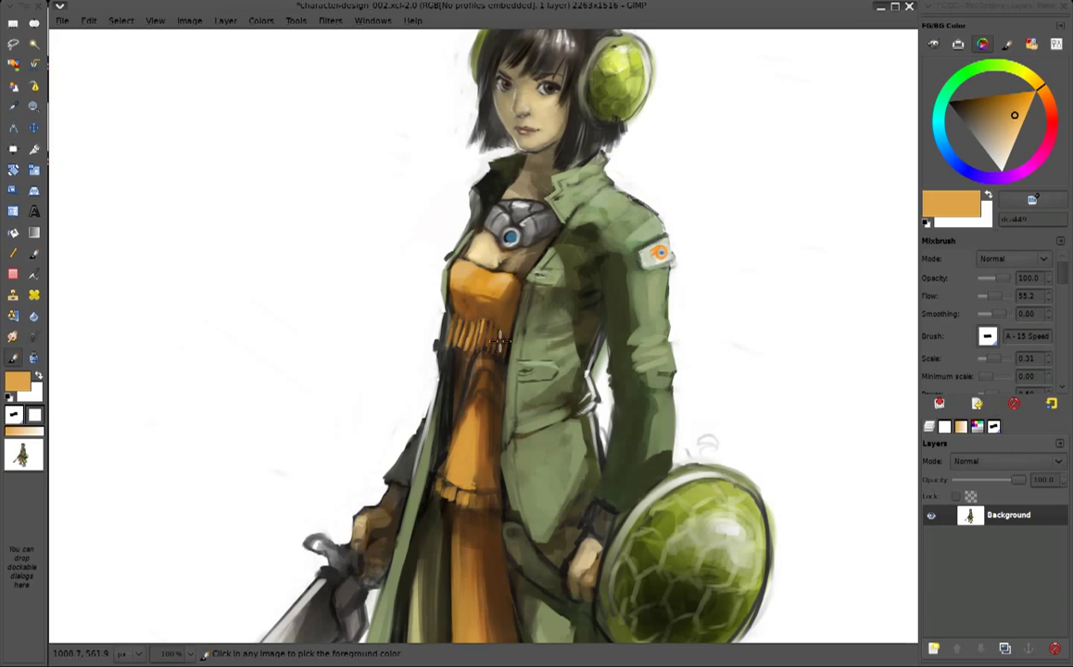
ctrl+click(422, 292)
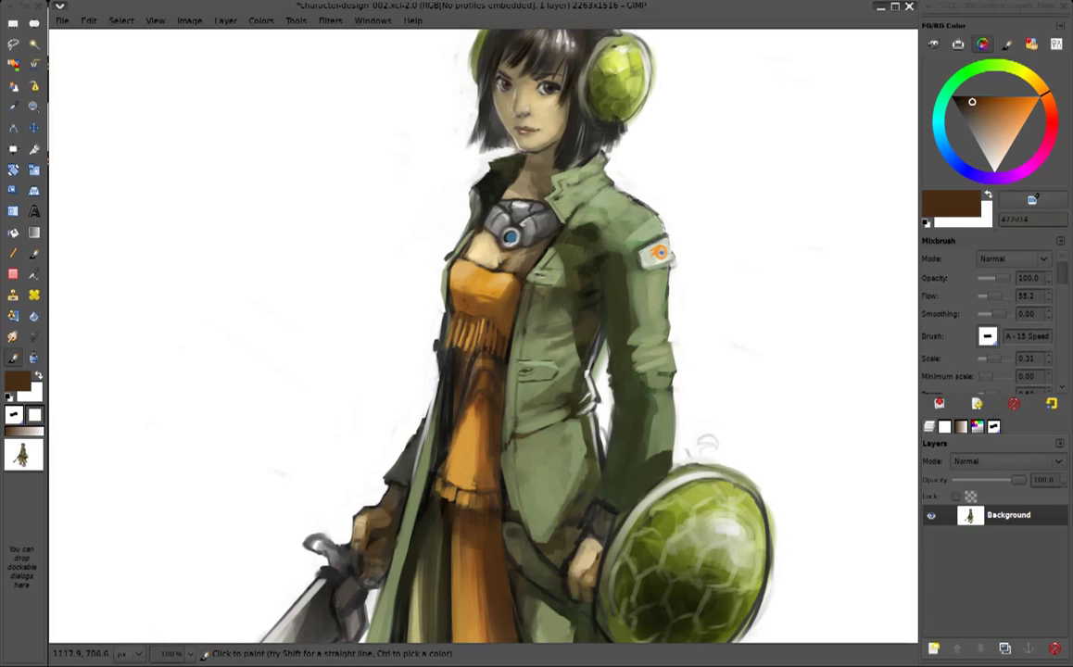
Shrink the brush and darken the strap and coat by the shield hand with very dark olive
scroll(533, 425, down, 5)
ctrl+click(567, 298)
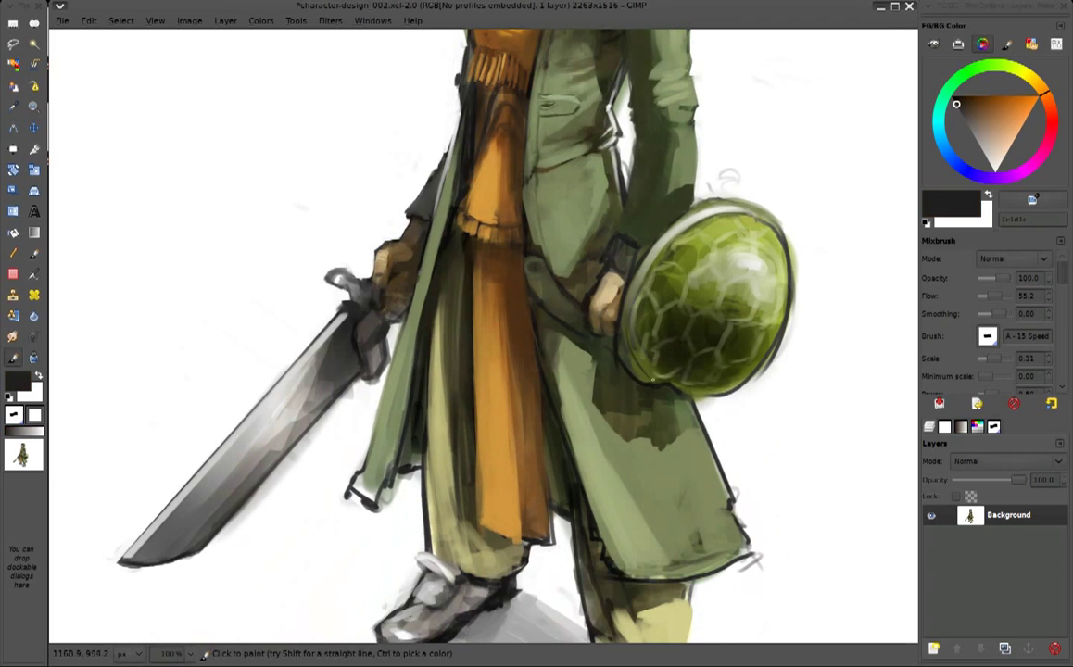
key(bracketleft)
ctrl+click(653, 343)
ctrl+click(638, 308)
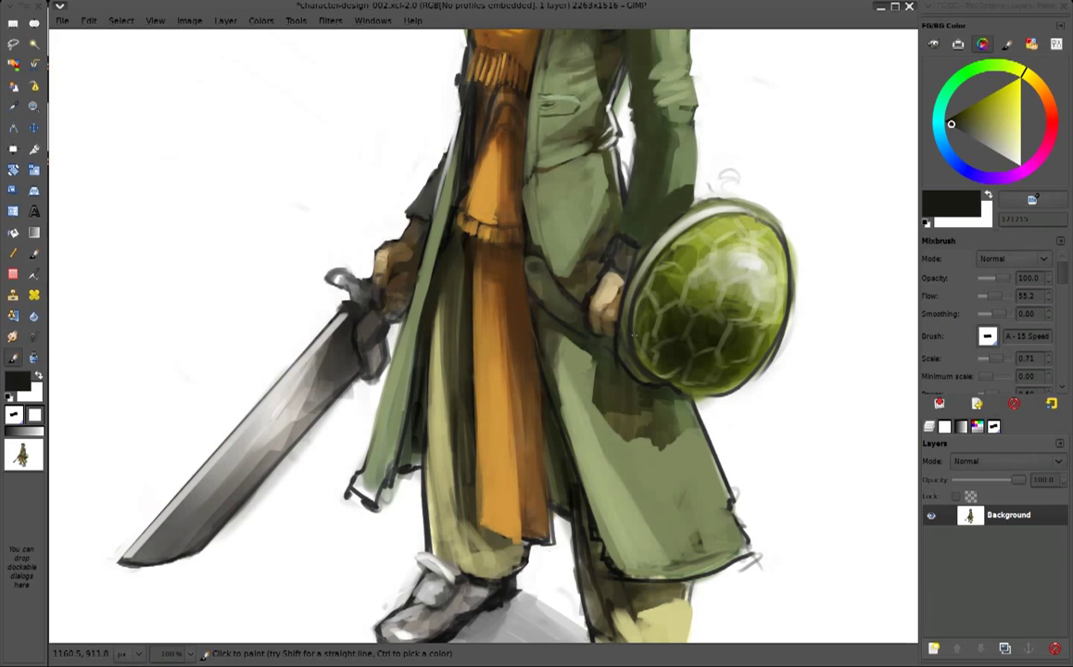
mouse_move(576, 301)
mouse_down()
mouse_move(591, 250)
mouse_move(612, 231)
mouse_up()
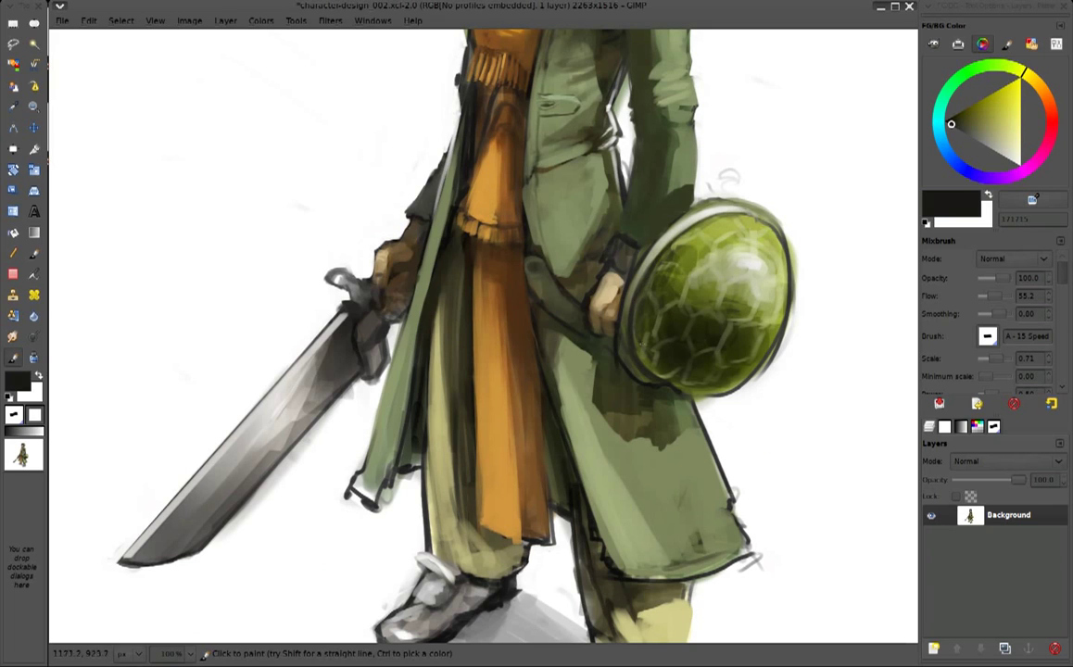
Add dark brown fold strokes on the lower coat and paint two coat buttons
ctrl+click(536, 248)
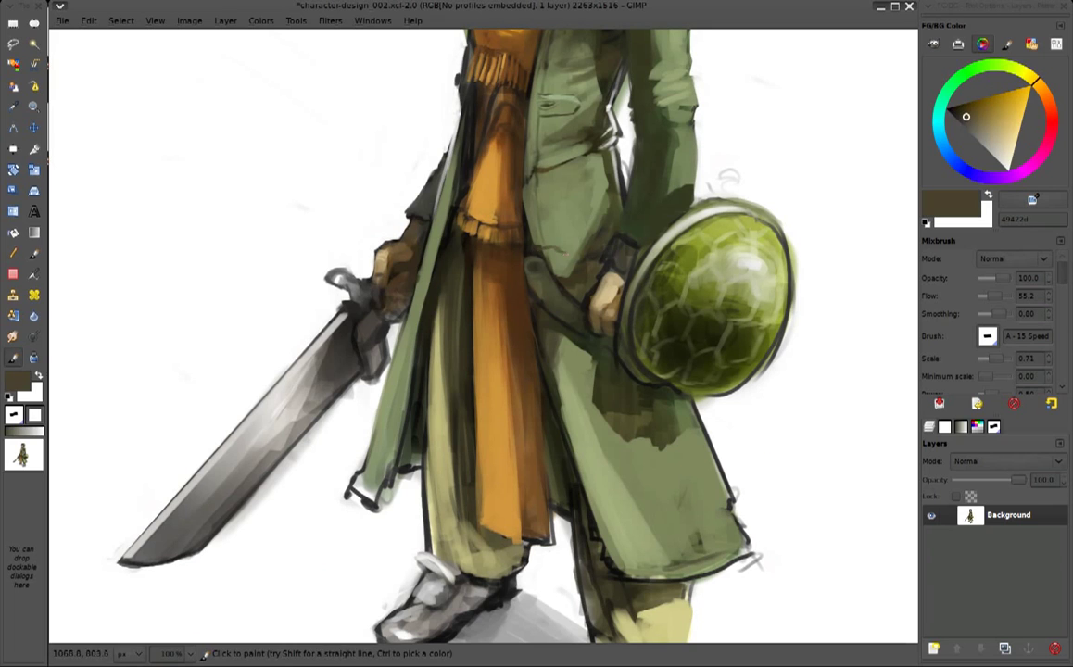
drag(569, 413, 615, 404)
drag(597, 508, 634, 500)
ctrl+click(348, 425)
click(409, 360)
click(436, 227)
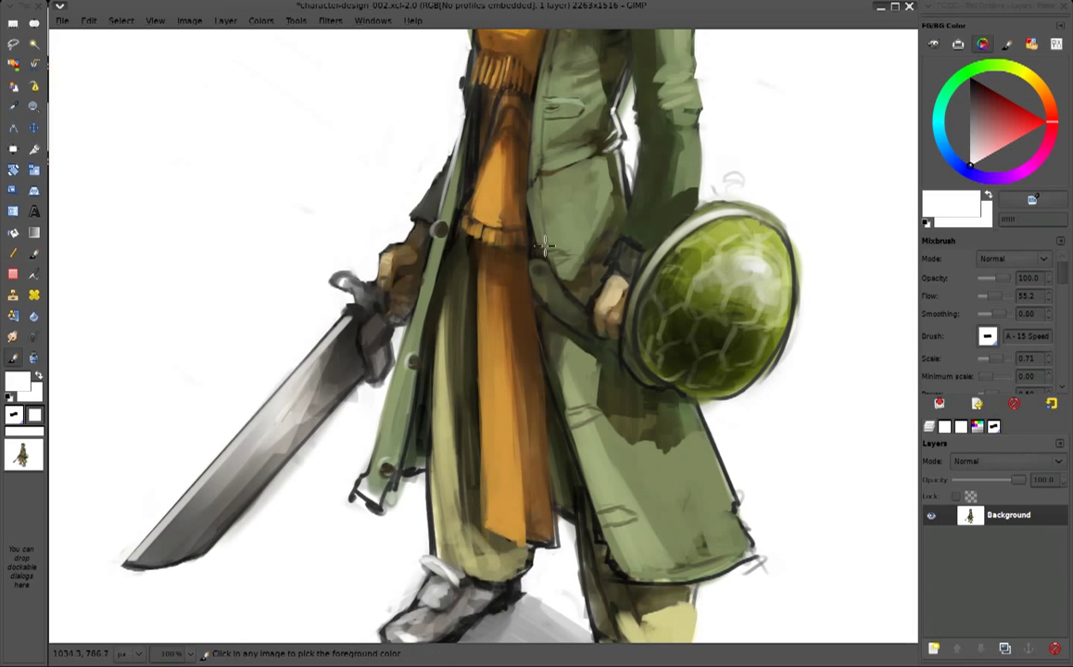
Darken the coat, sword hilt and hand area, then load a near-black paint colour
ctrl+click(492, 214)
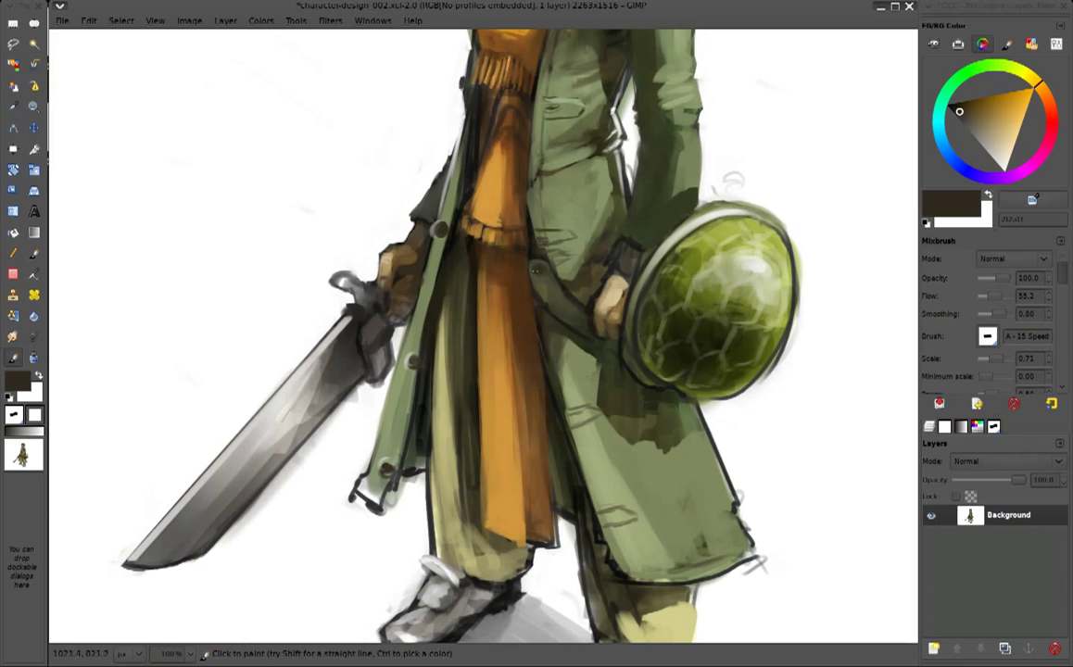
click(431, 268)
ctrl+click(421, 271)
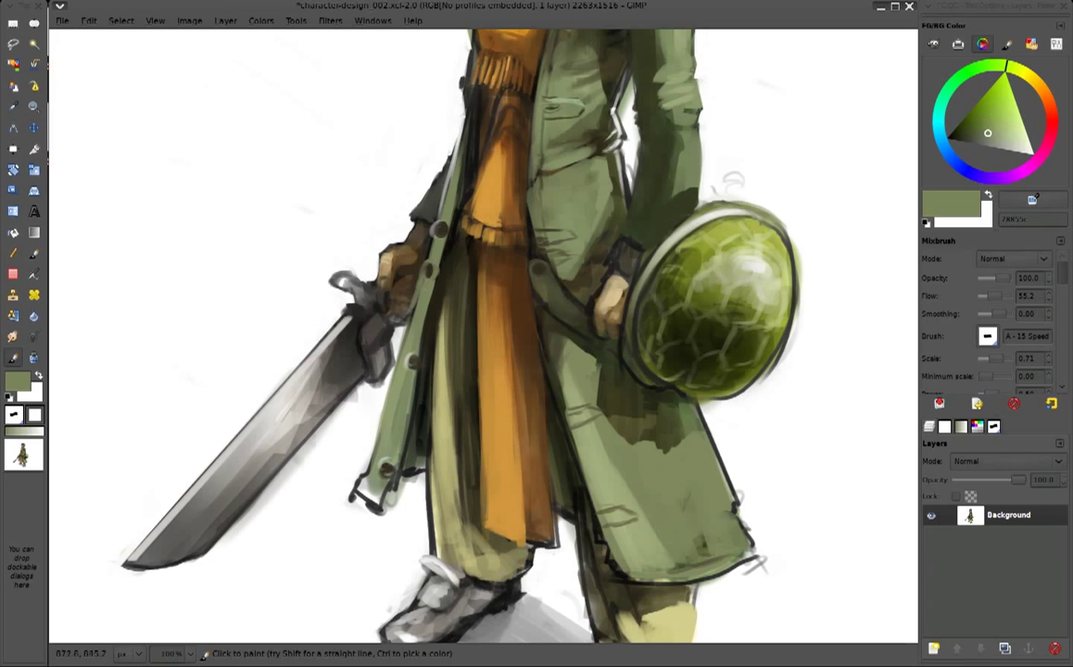
ctrl+click(389, 264)
ctrl+click(371, 288)
ctrl+click(408, 319)
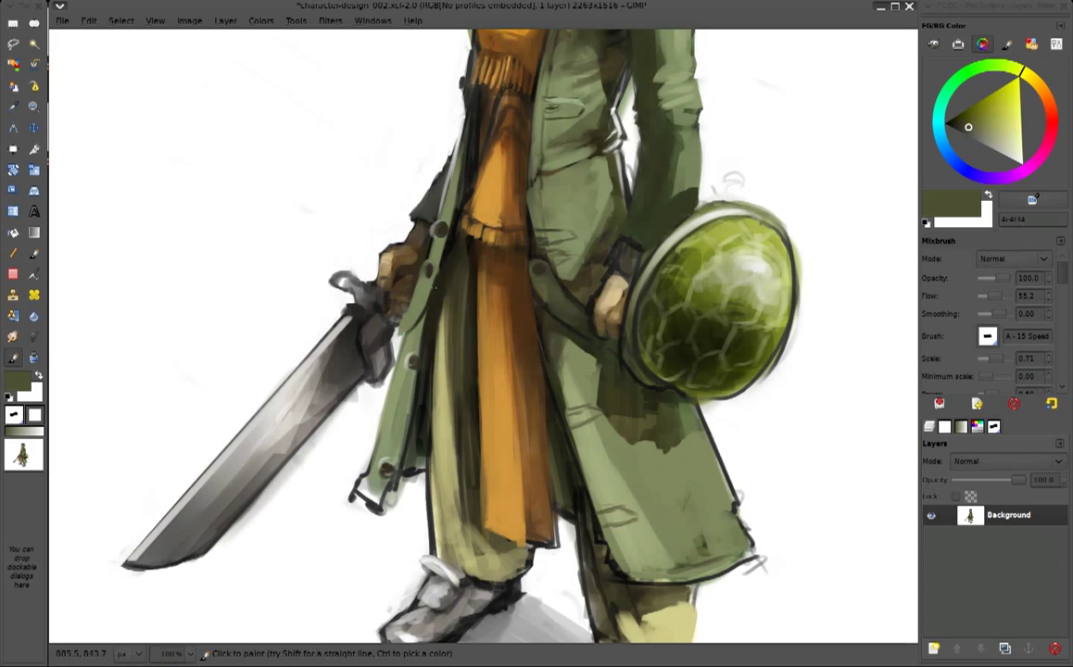
drag(384, 278, 369, 315)
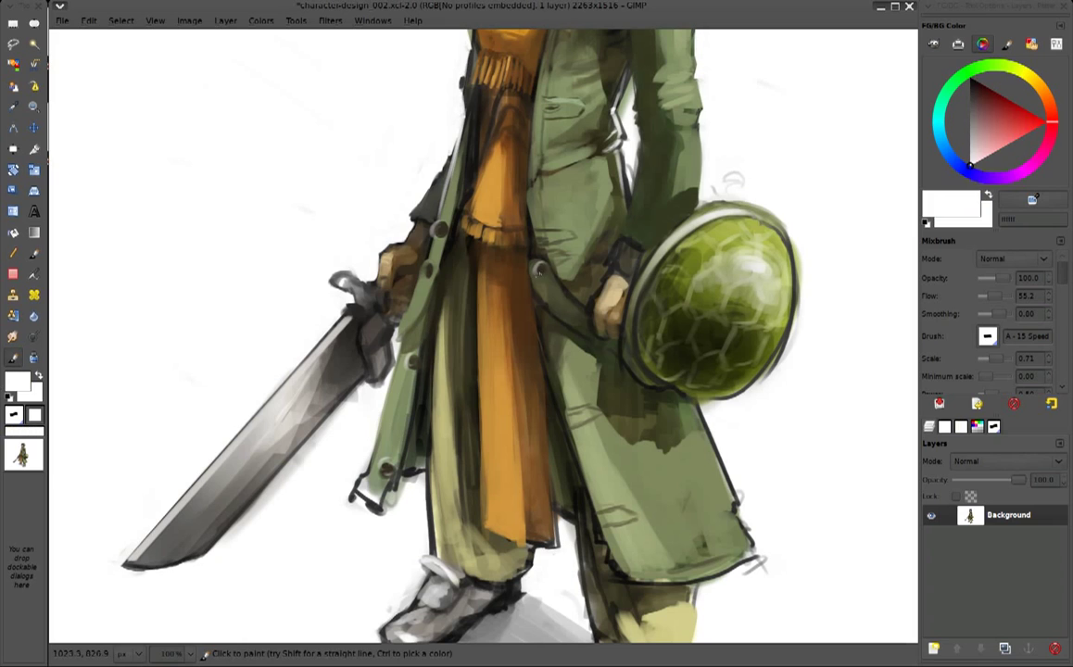
ctrl+click(538, 267)
ctrl+click(539, 268)
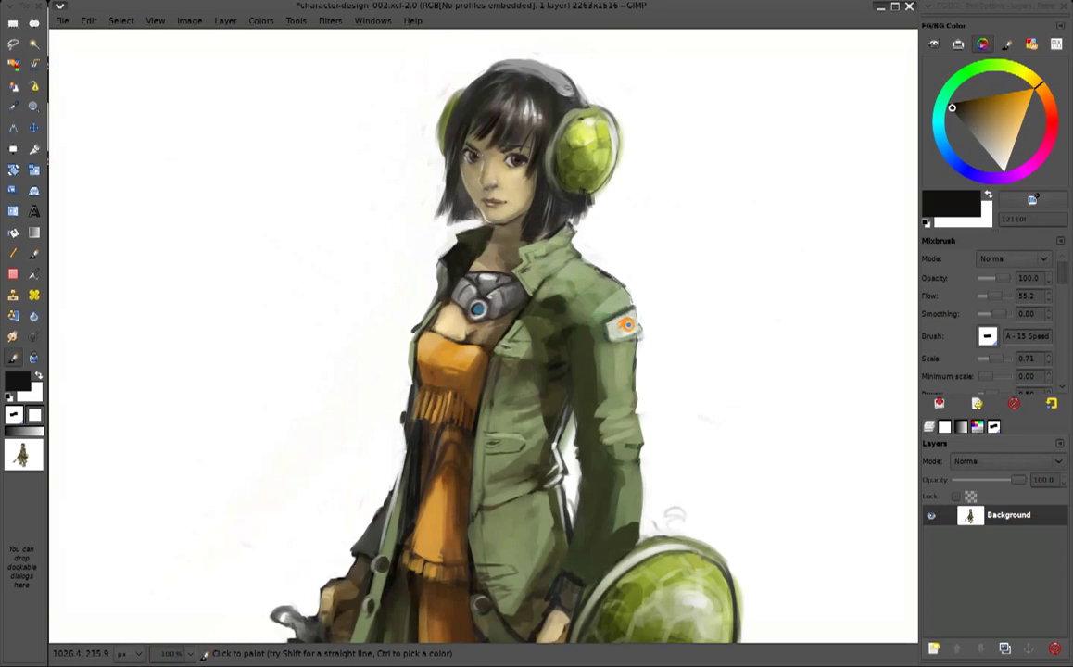
Paint near-black strokes on the hair's left edge and near the left headphone
scroll(468, 134, up, 1)
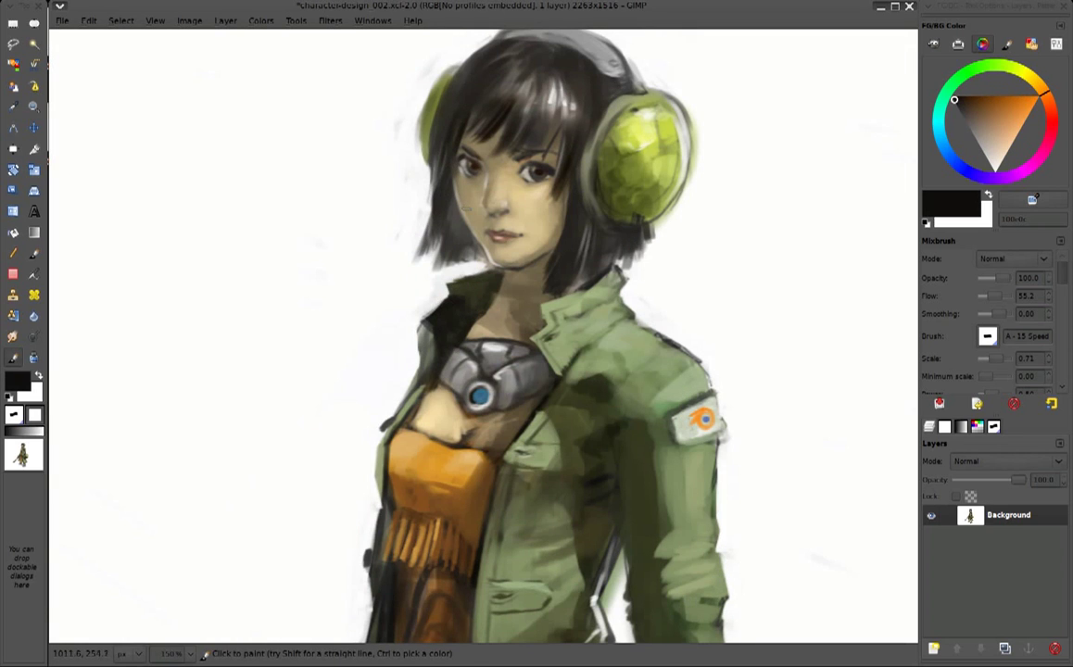
mouse_move(408, 165)
mouse_down()
mouse_move(413, 198)
mouse_move(402, 201)
mouse_move(427, 222)
mouse_move(405, 225)
mouse_move(439, 235)
mouse_up()
drag(434, 97, 422, 115)
Zoom in, shrink the brush, and sample light grey and white from the headphone band
scroll(593, 58, up, 4)
ctrl+click(478, 199)
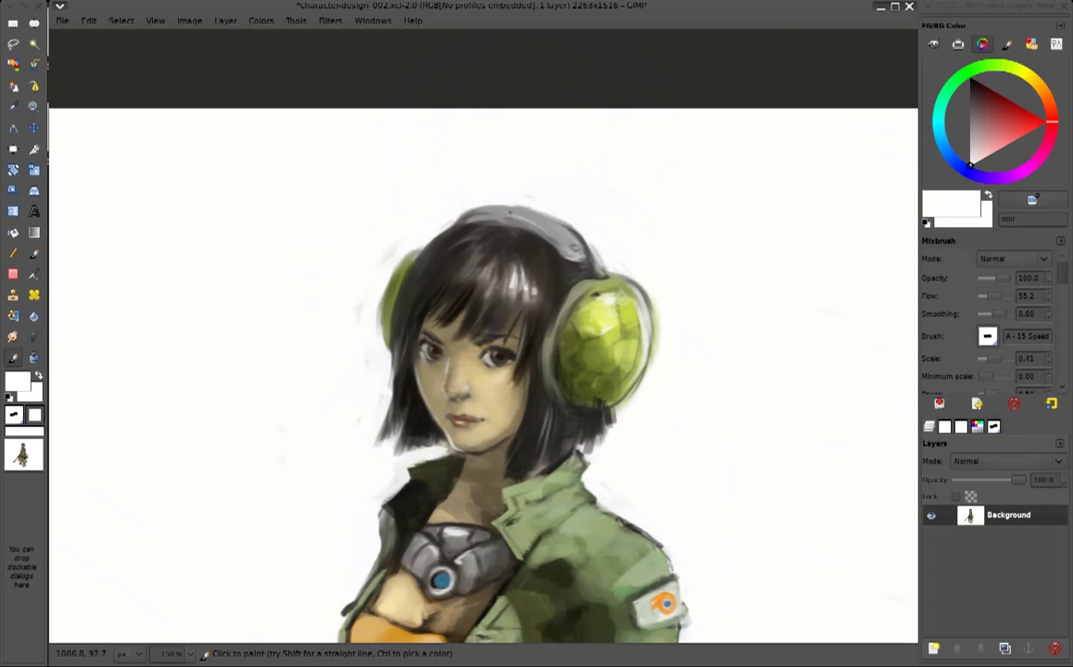
ctrl+click(477, 197)
key(bracketleft)
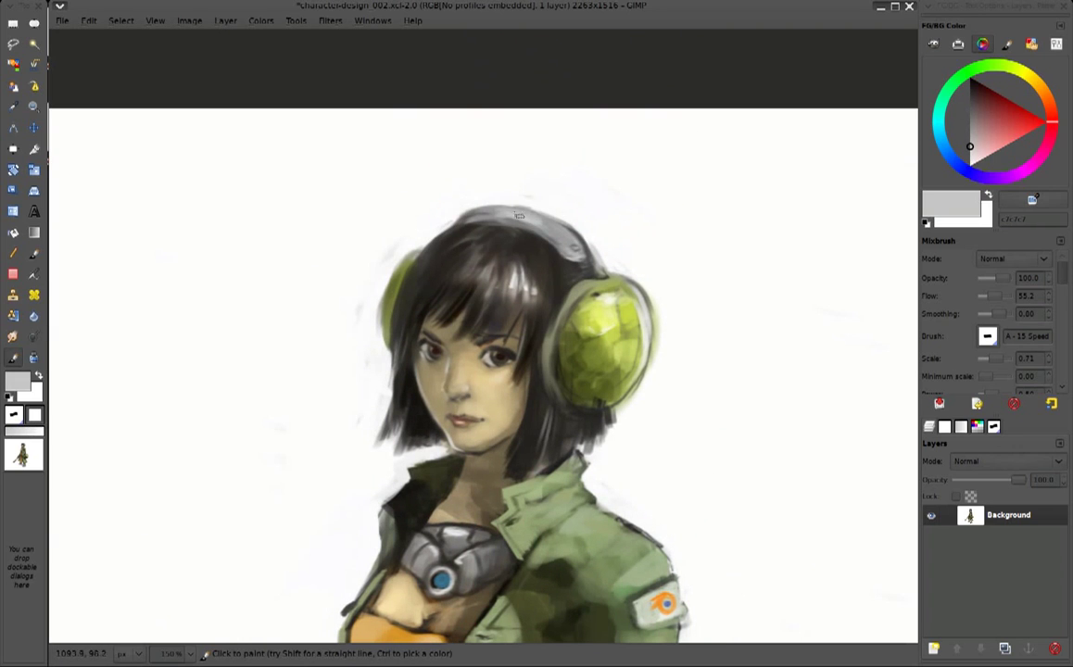
ctrl+click(456, 190)
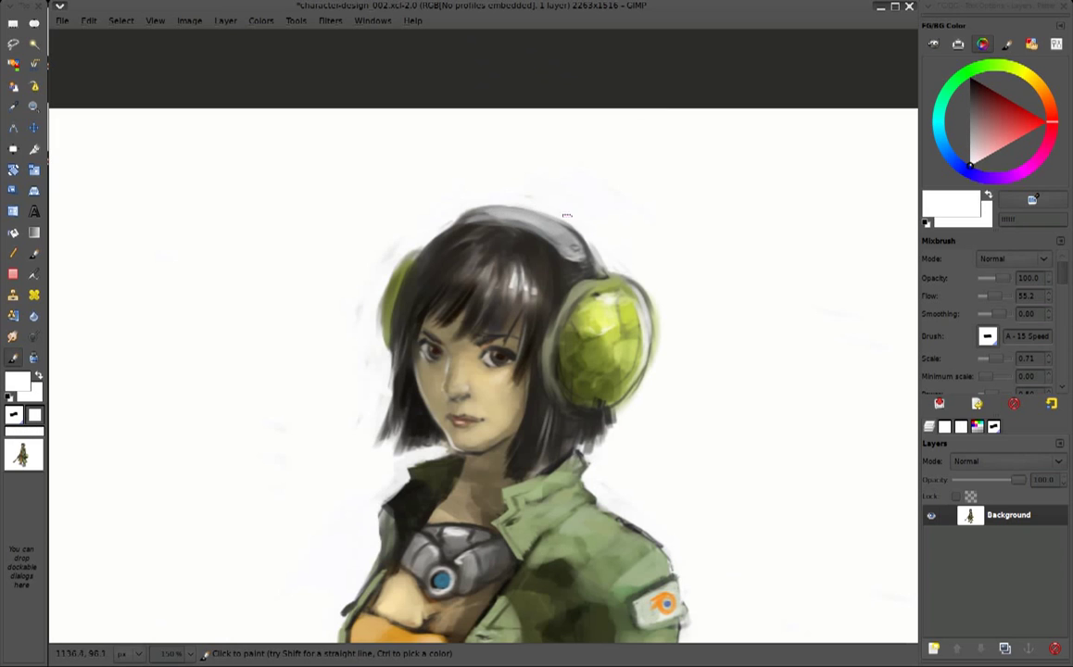
Zoom to 100% on the coat and paint light green strokes on the sleeve
key(minus)
key(minus)
key(minus)
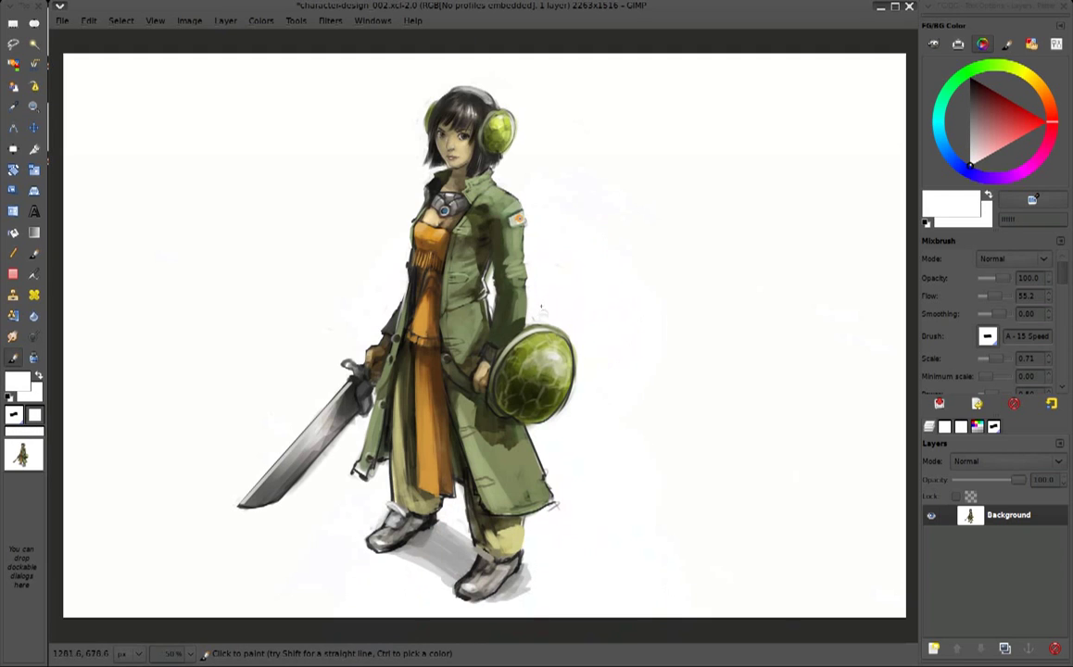
key(1)
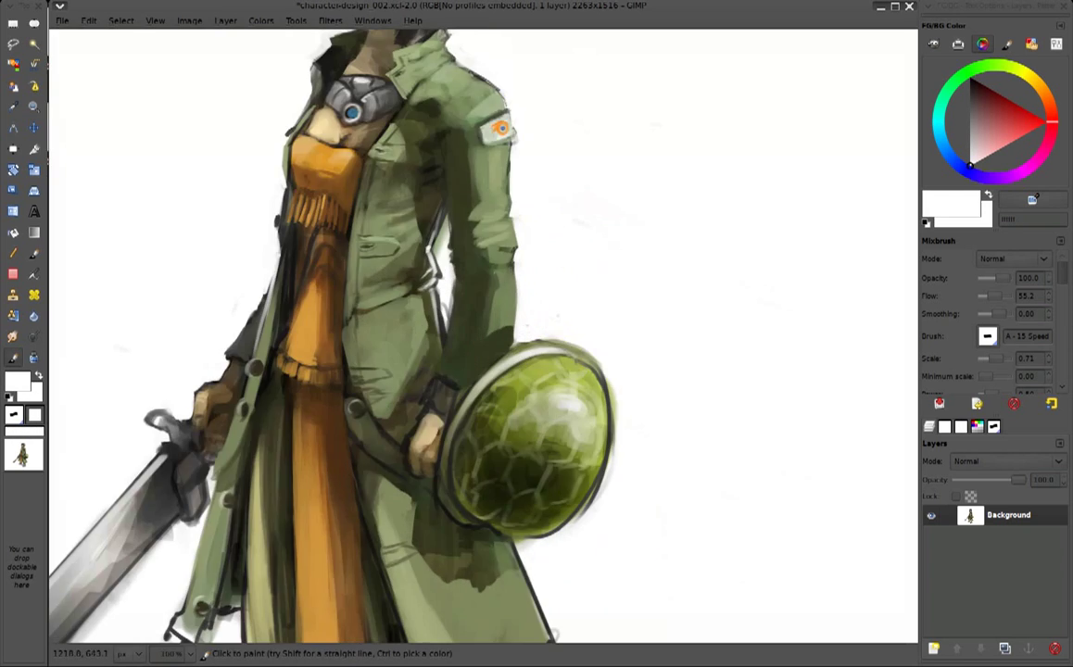
ctrl+click(501, 256)
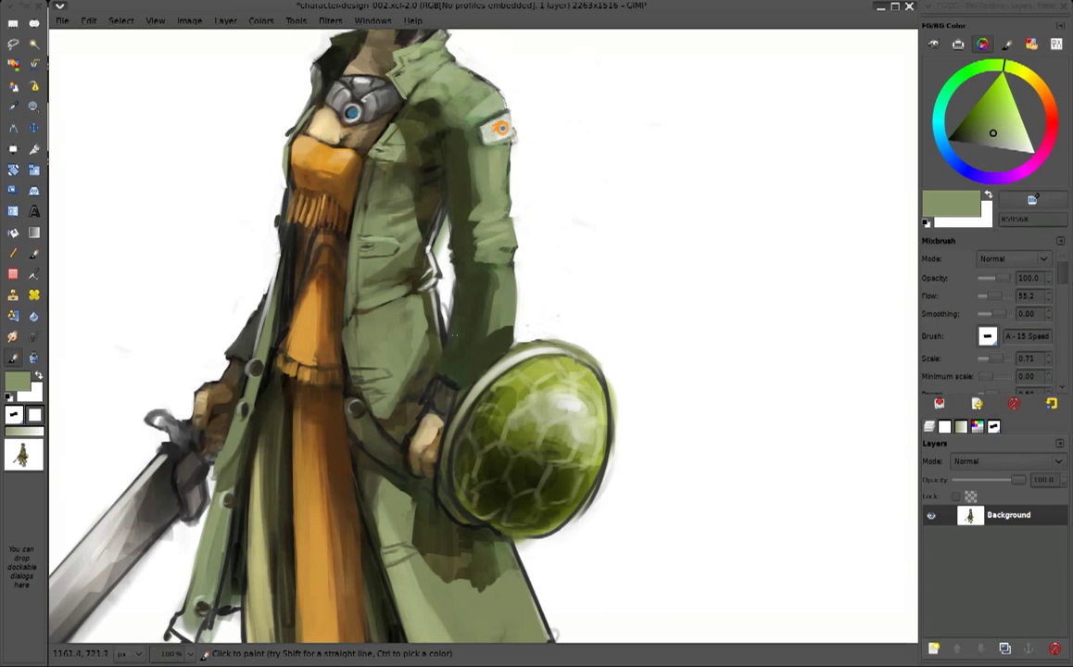
mouse_move(406, 317)
mouse_down()
mouse_move(398, 345)
mouse_move(412, 332)
mouse_move(412, 345)
mouse_move(395, 345)
mouse_up()
Sample dark green, brown and near-white, and paint a light edge along the coat's right side
ctrl+click(449, 337)
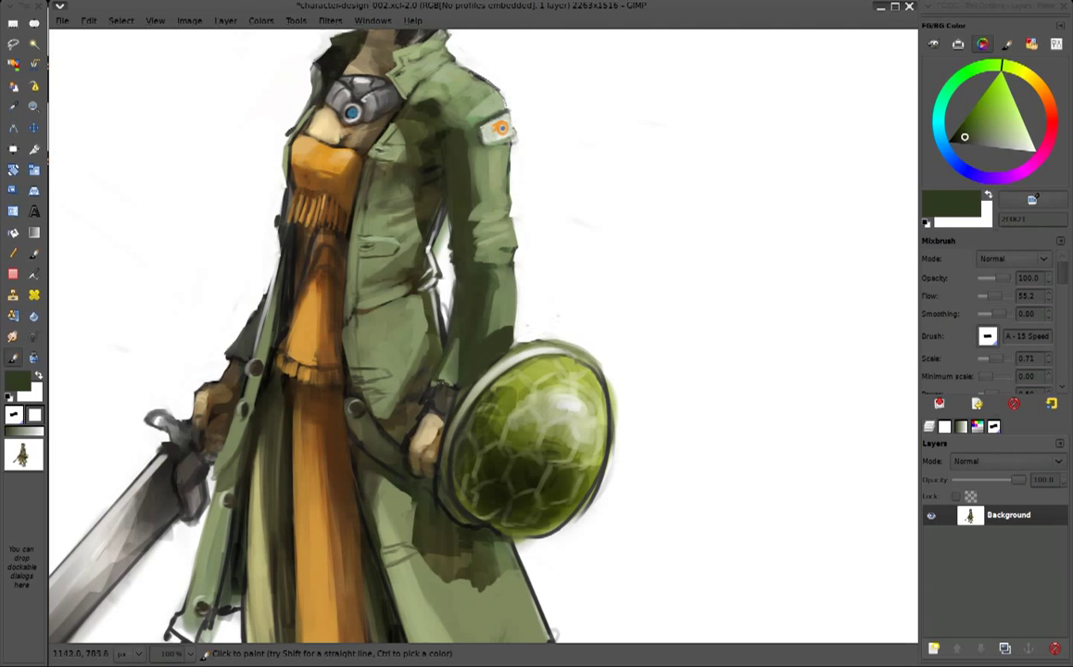
ctrl+click(441, 398)
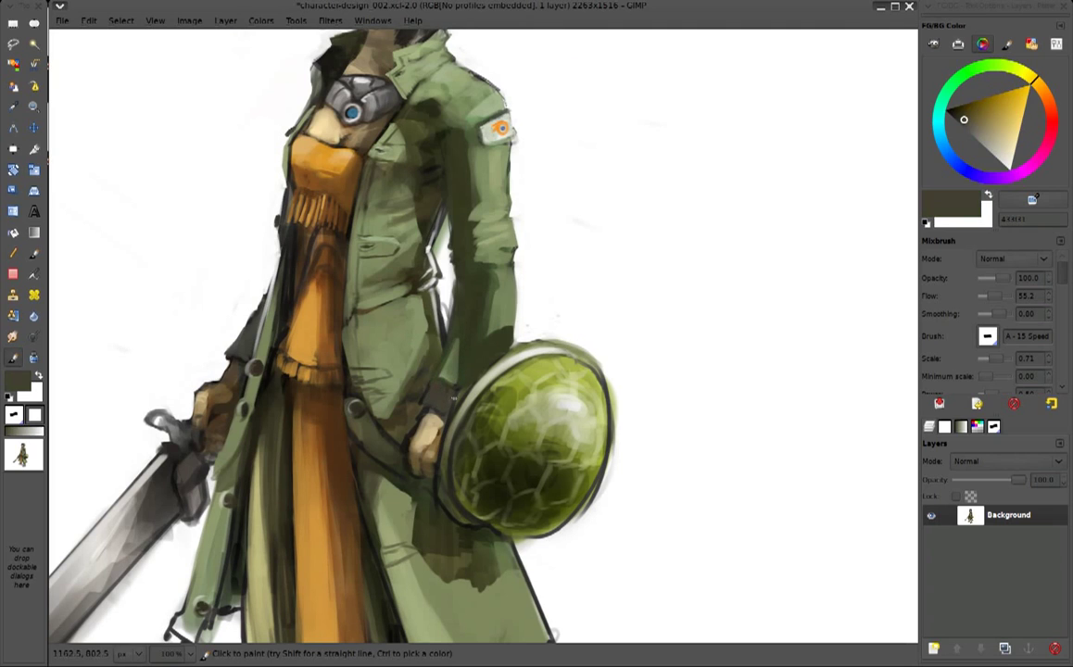
ctrl+click(438, 276)
mouse_move(442, 278)
mouse_down()
mouse_move(437, 237)
mouse_move(406, 196)
mouse_up()
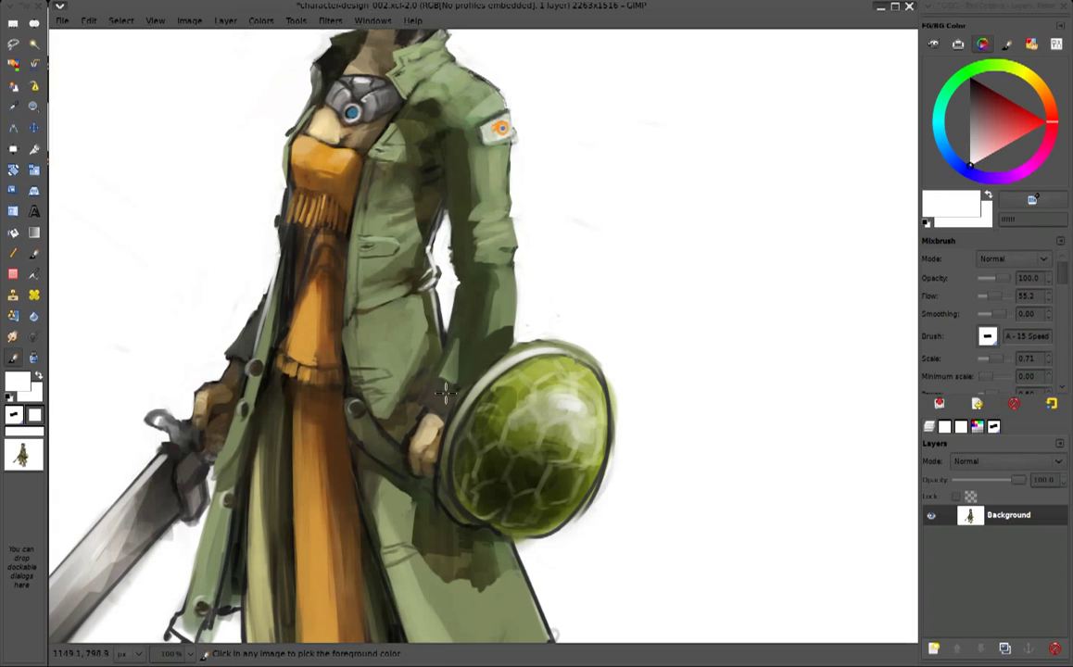
Paint mid grey on the coat cuff, then add small light olive strokes on the coat
ctrl+click(356, 355)
drag(427, 397, 449, 380)
ctrl+click(583, 244)
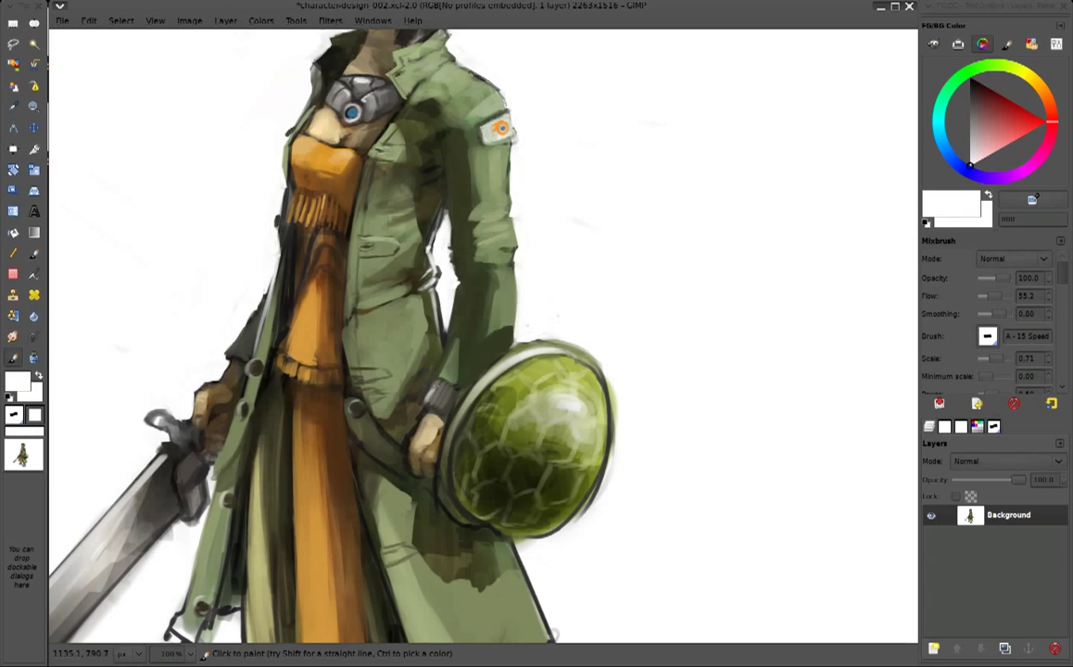
ctrl+click(460, 410)
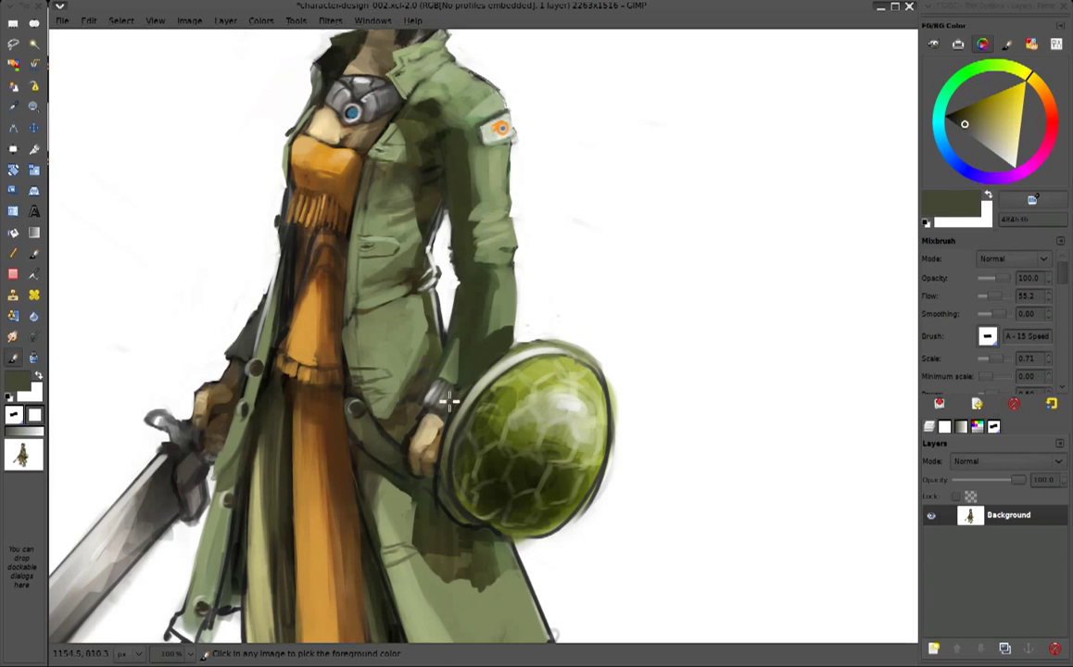
ctrl+click(450, 302)
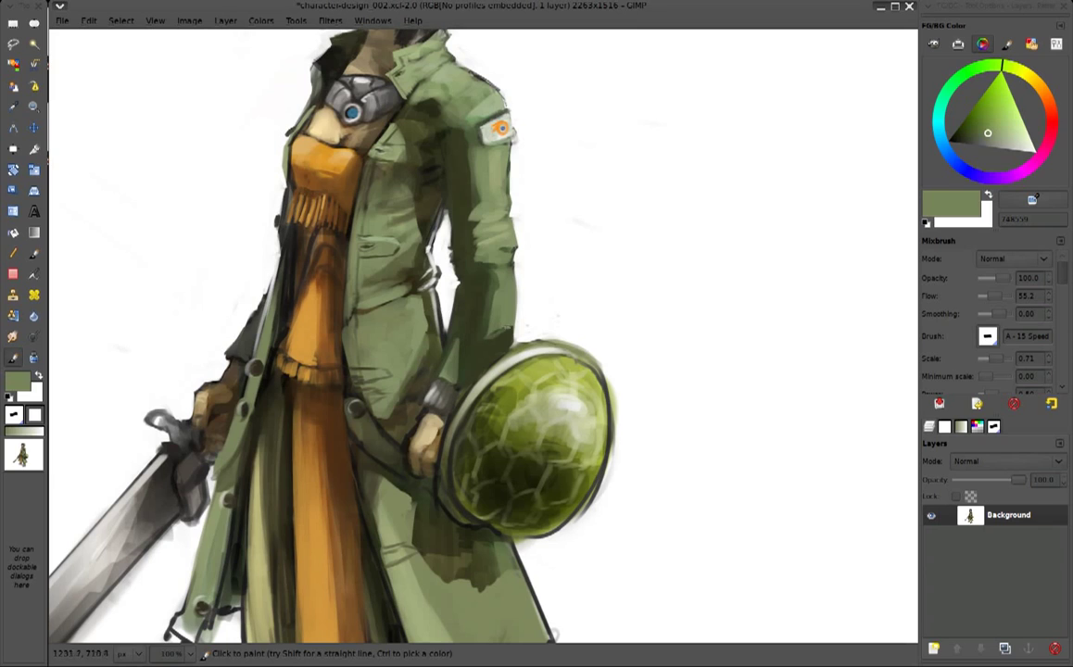
ctrl+click(357, 202)
drag(359, 195, 338, 181)
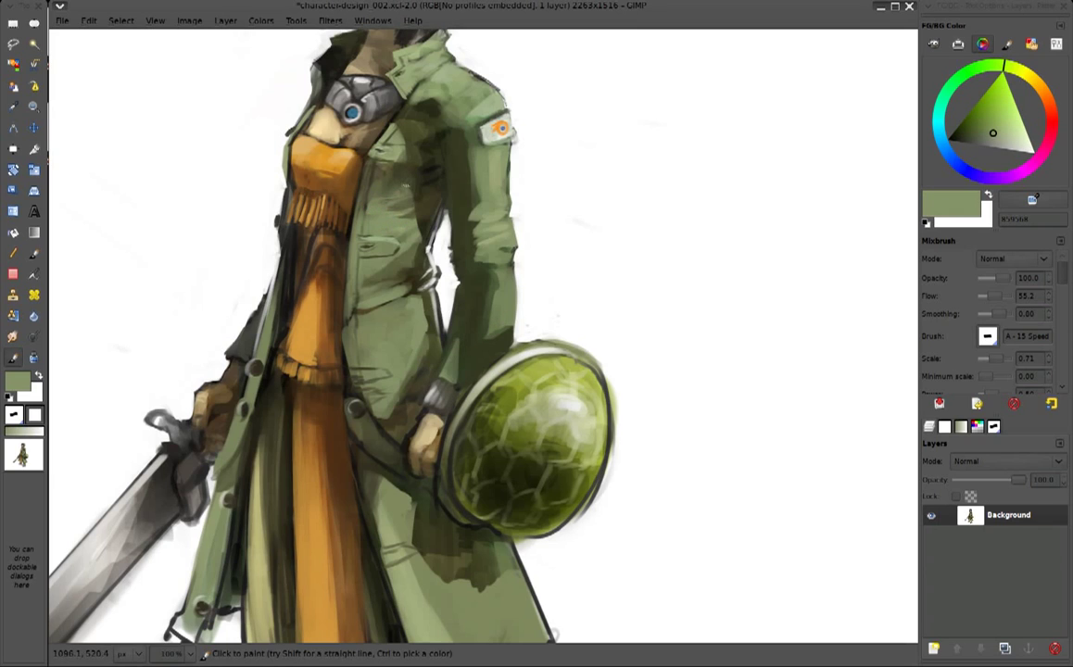
Lighten the coat seam with a light sage stroke
ctrl+click(339, 198)
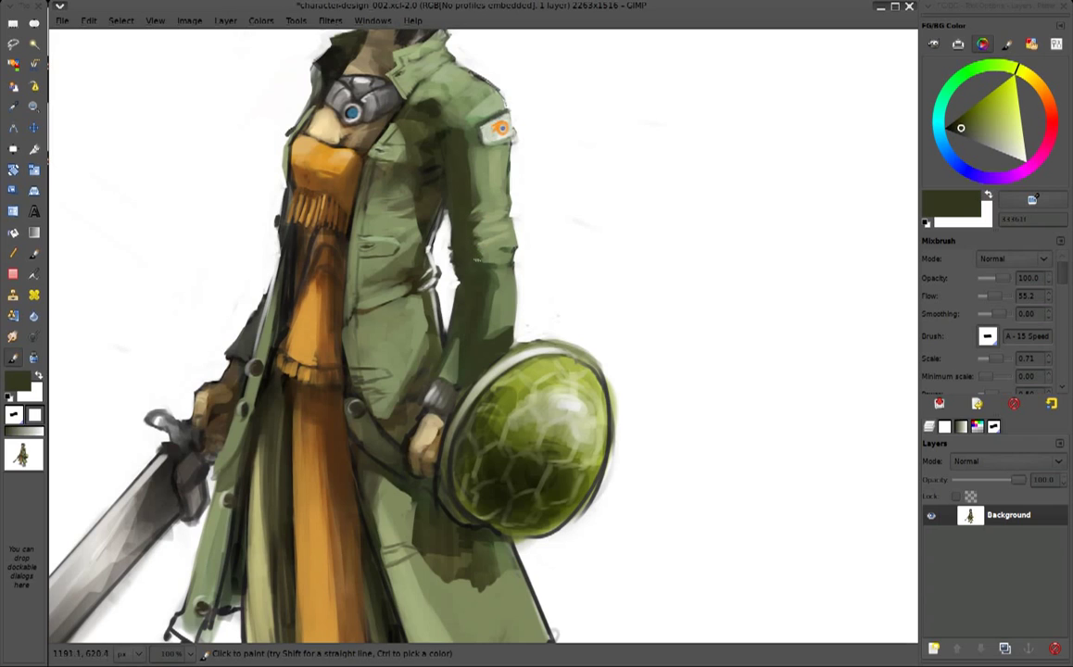
ctrl+click(408, 261)
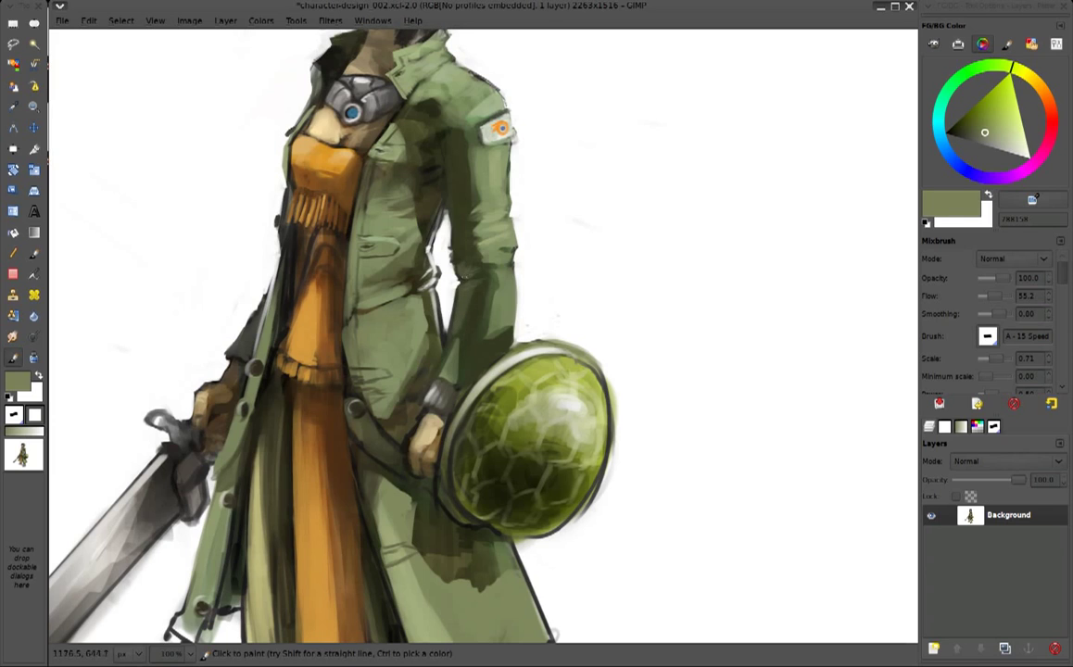
drag(422, 225, 408, 193)
Paint dark olive strokes near the collar and on the coat, ending on light sage
ctrl+click(449, 180)
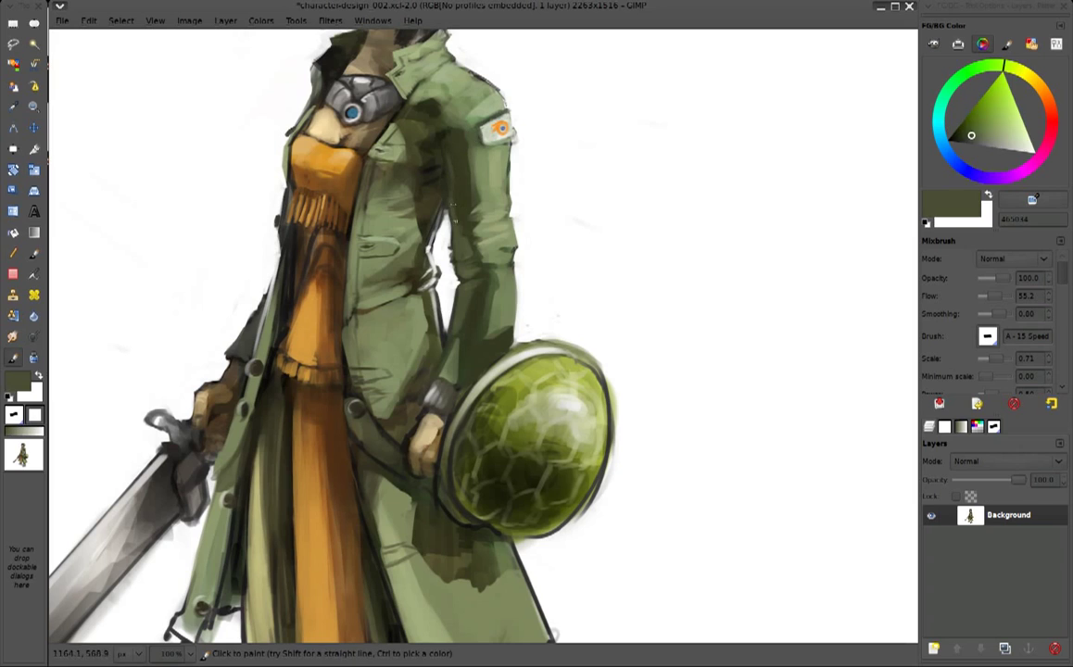
ctrl+click(455, 149)
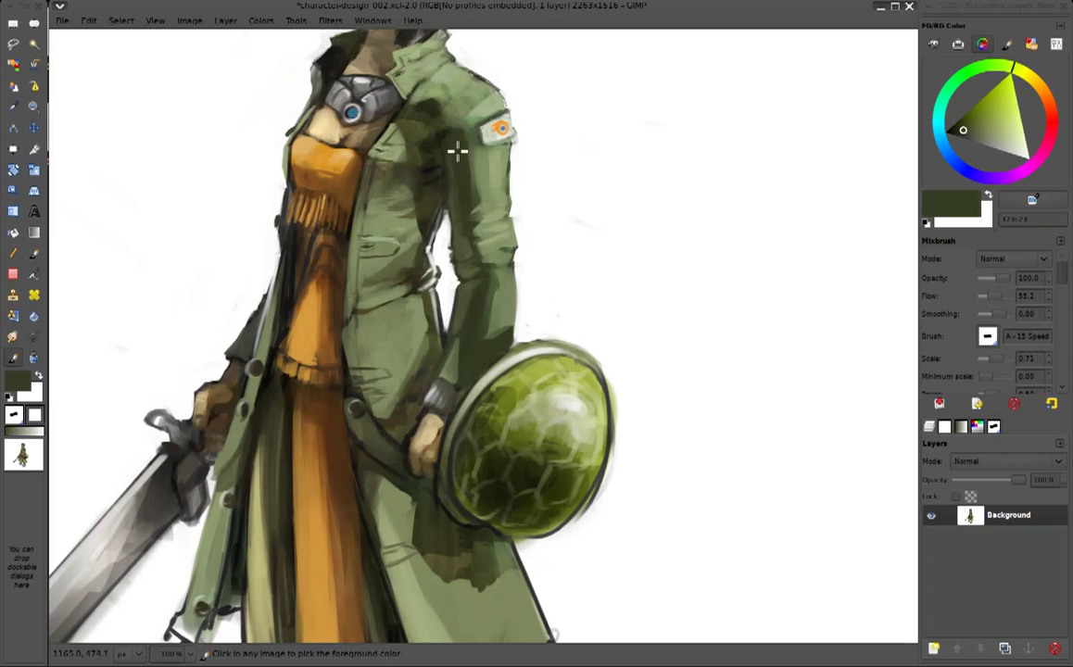
drag(401, 102, 427, 105)
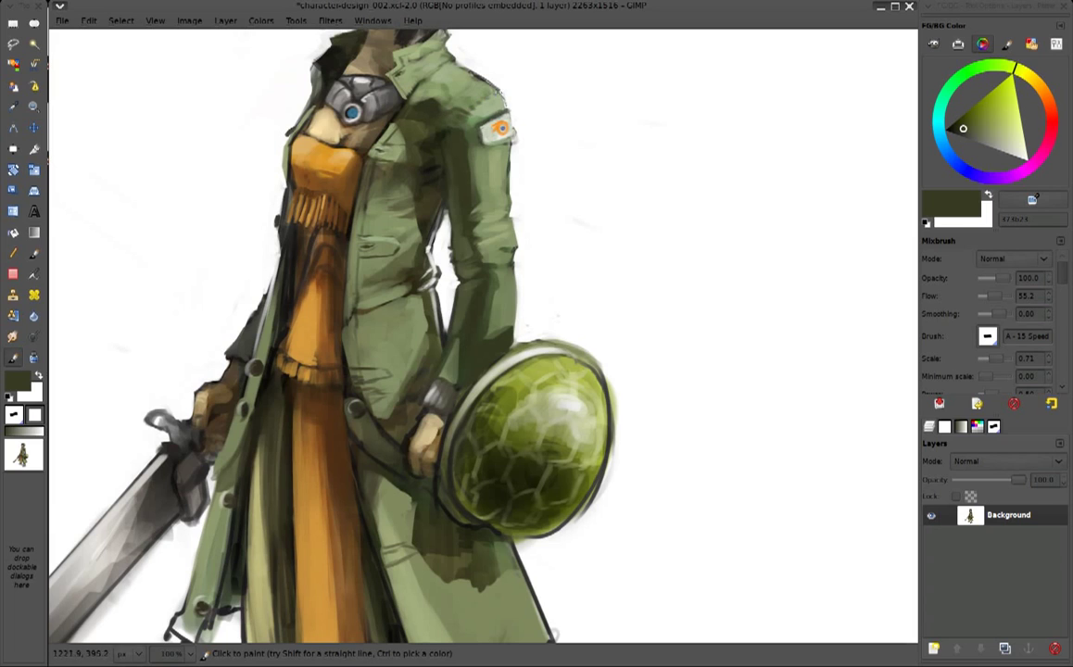
ctrl+click(439, 126)
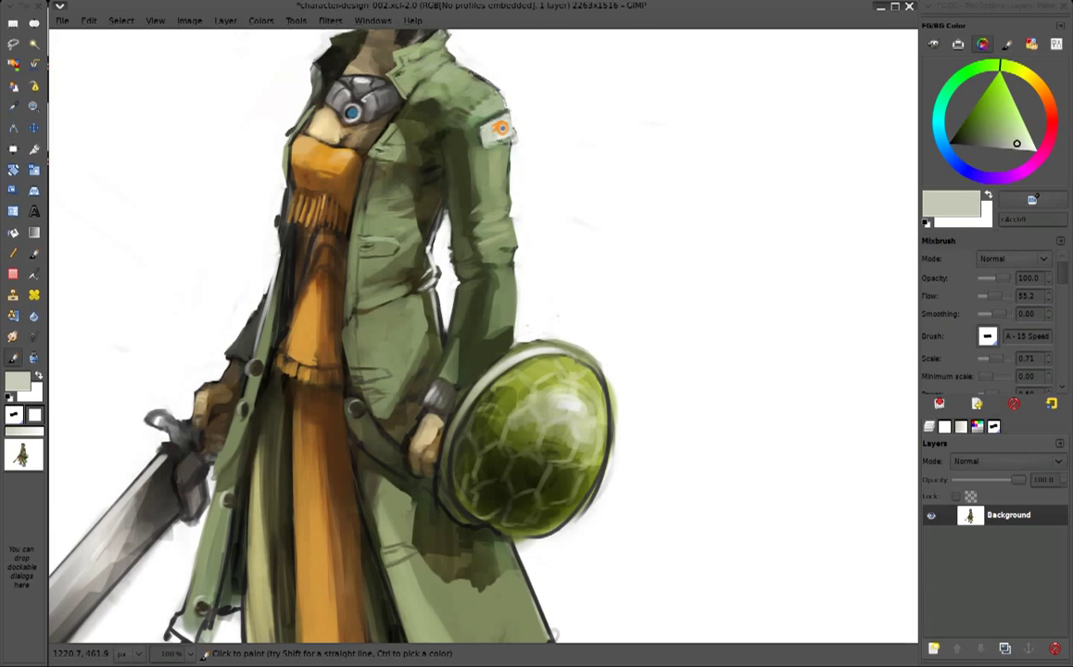
ctrl+click(422, 141)
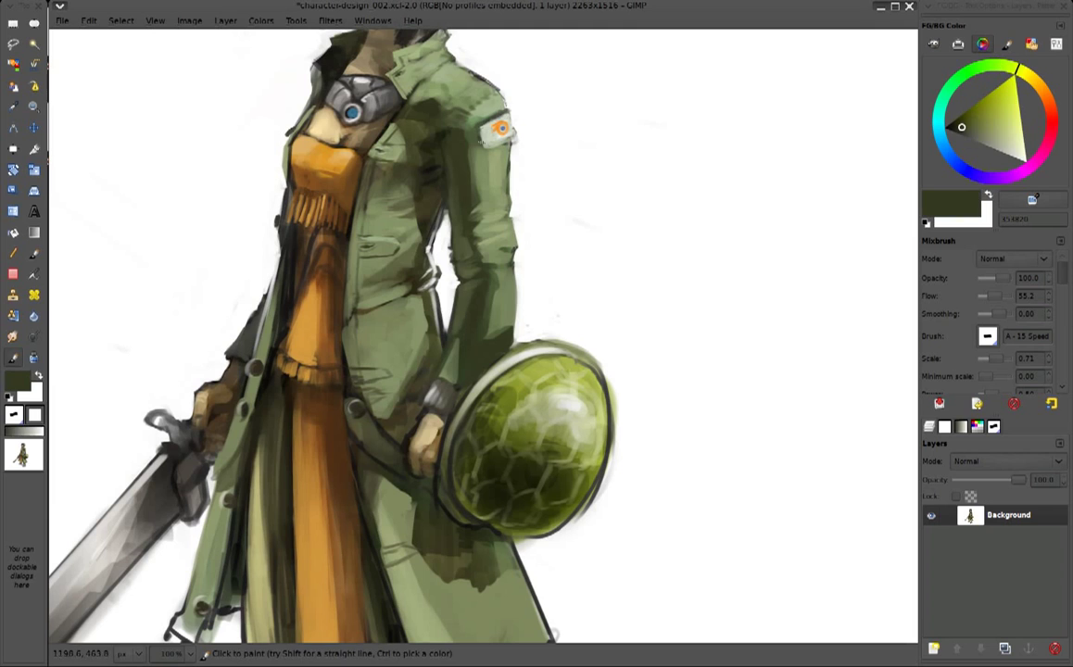
mouse_move(452, 135)
mouse_down()
mouse_move(511, 297)
mouse_move(489, 298)
mouse_move(493, 313)
mouse_move(508, 278)
mouse_move(561, 306)
mouse_up()
ctrl+click(496, 284)
Paint light sage and dark olive strokes on the shoulder and beside the pocket flap
ctrl+click(512, 274)
drag(508, 265, 491, 285)
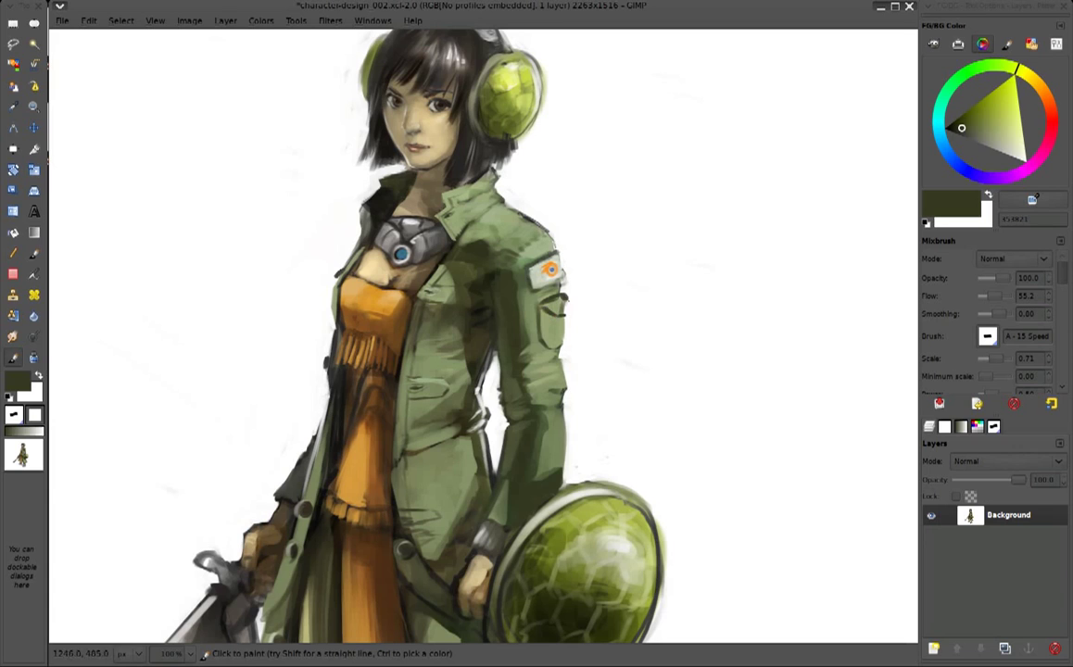
ctrl+click(502, 313)
drag(501, 295, 505, 311)
drag(508, 271, 512, 275)
Add a faint white coat highlight, then sample sage, olive and near-black tones, ending on light sage
ctrl+click(488, 214)
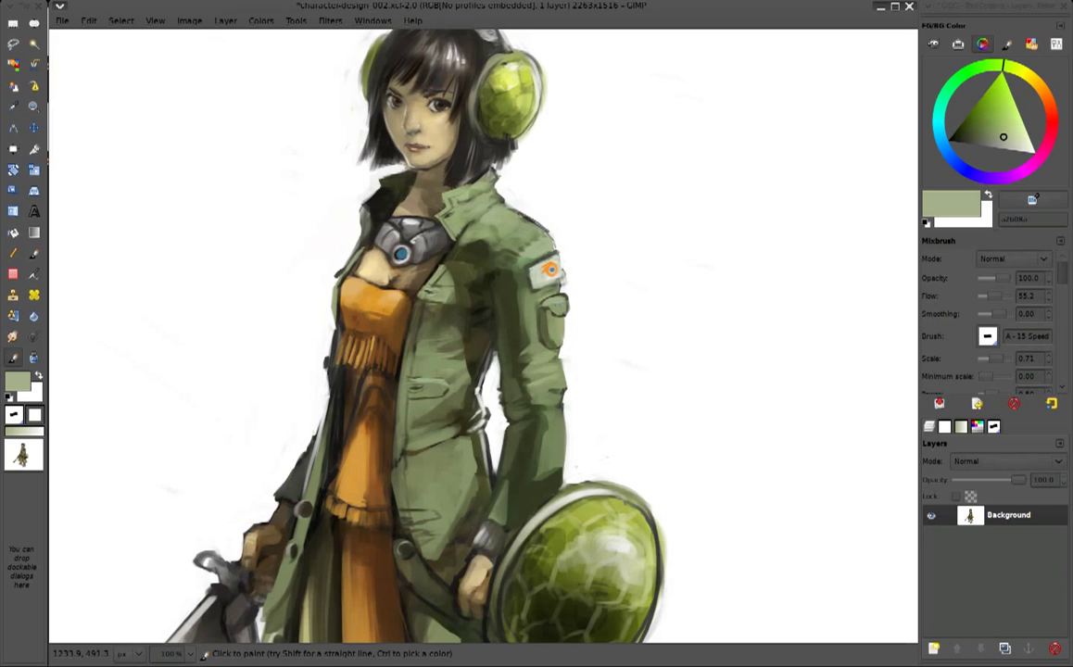
ctrl+click(505, 292)
mouse_move(500, 294)
mouse_down()
mouse_move(508, 304)
mouse_move(511, 275)
mouse_up()
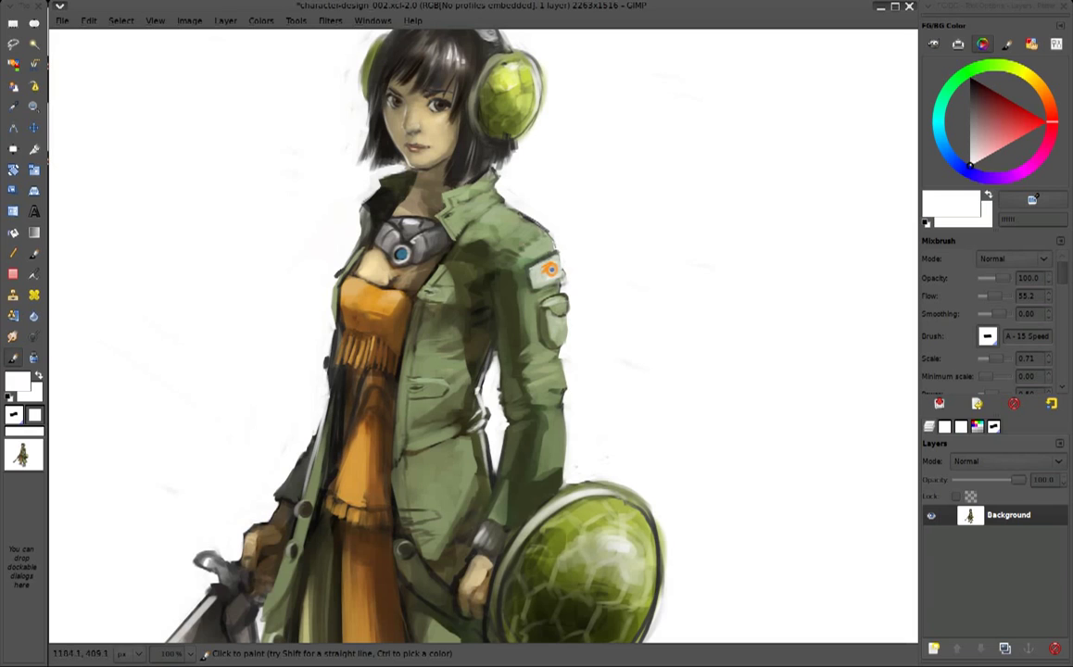
ctrl+click(480, 290)
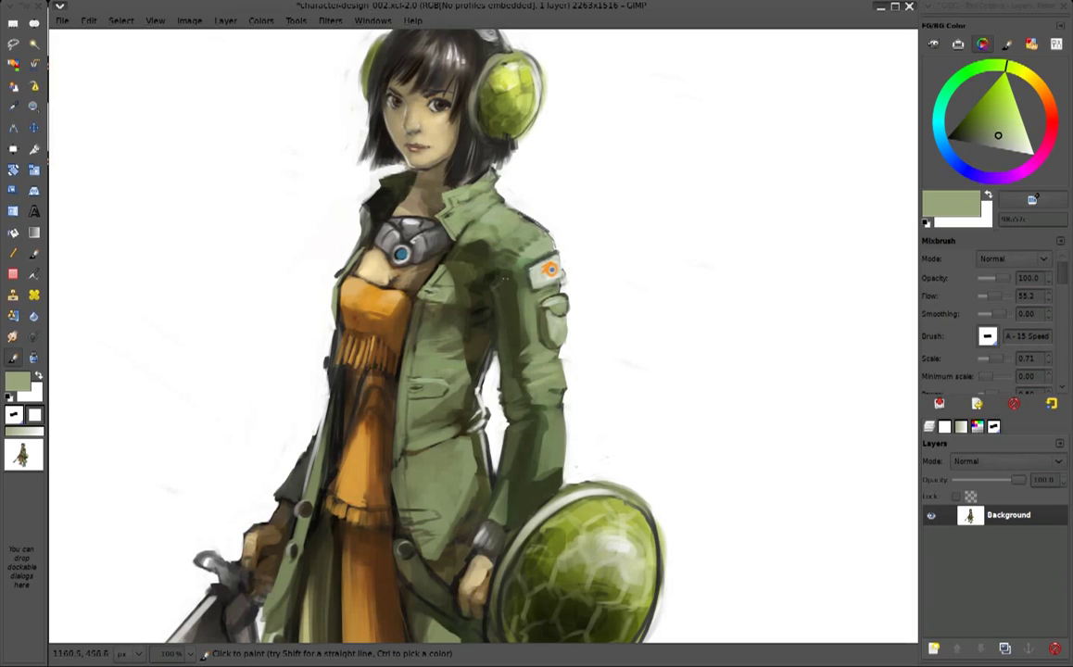
ctrl+click(450, 269)
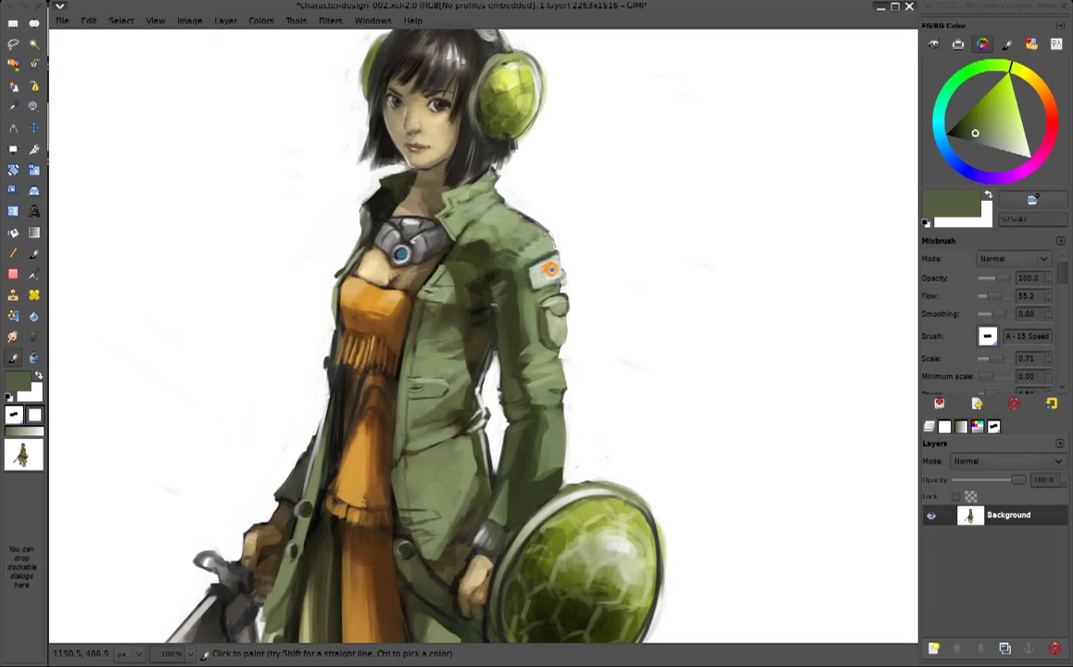
ctrl+click(334, 202)
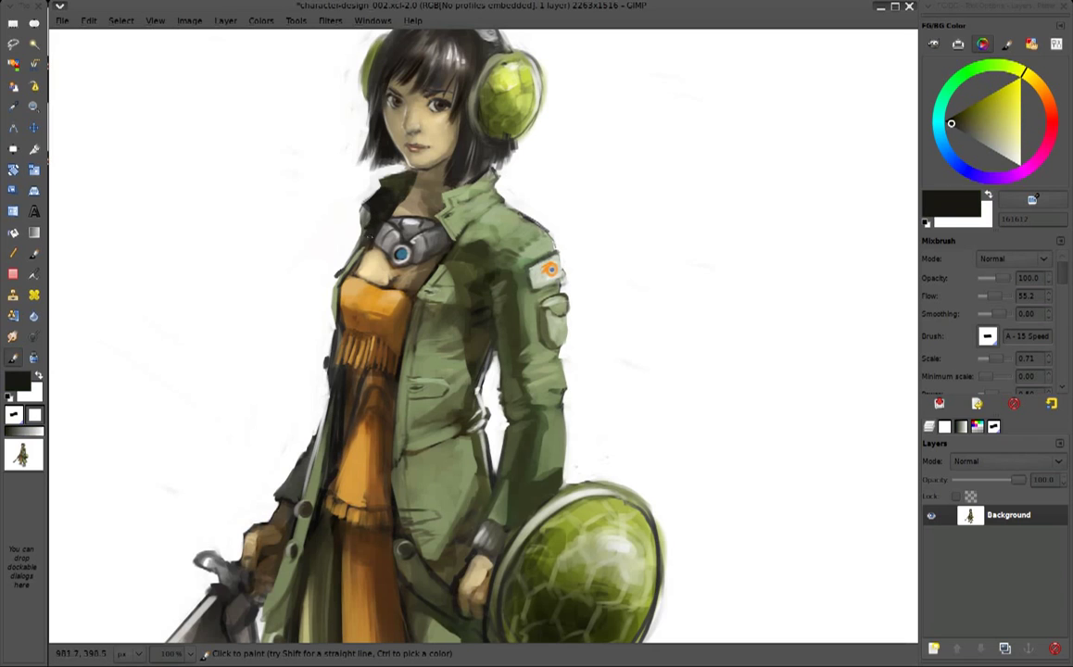
ctrl+click(338, 185)
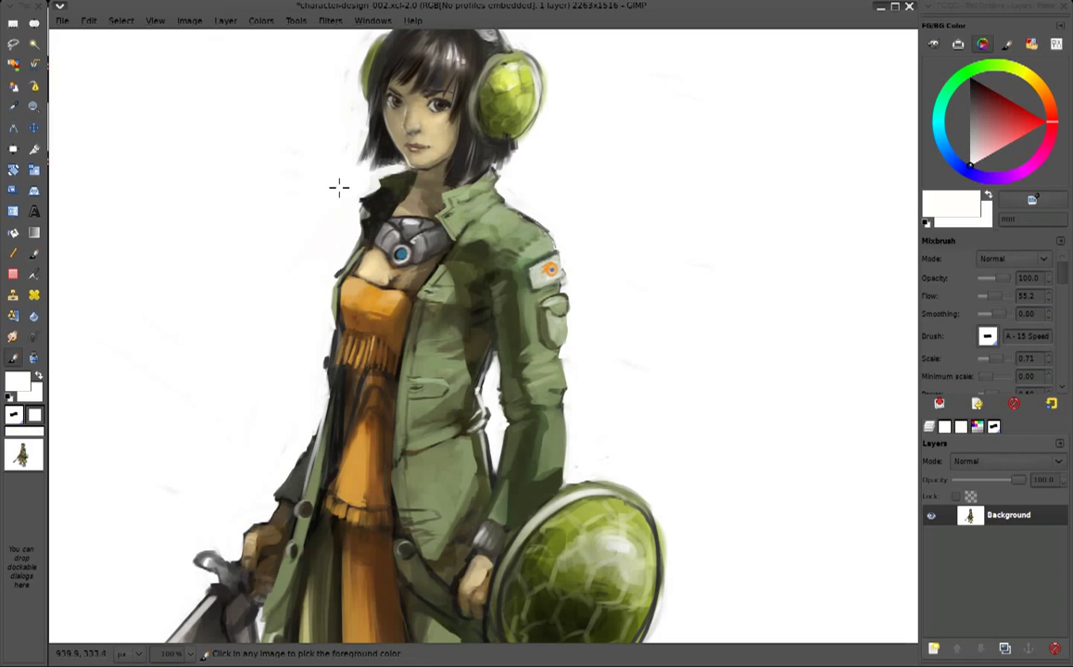
ctrl+click(385, 189)
ctrl+click(515, 389)
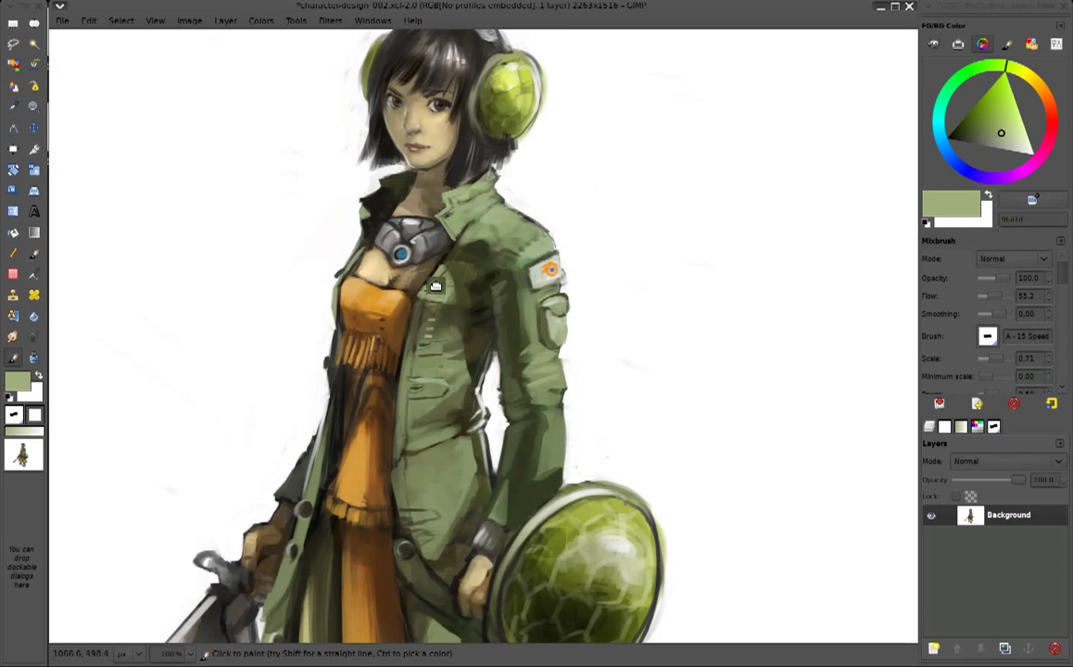
Sample orange from the bodysuit and adjust the colour to pale yellow
scroll(394, 260, down, 3)
scroll(394, 260, left, 2)
ctrl+click(400, 314)
drag(973, 137, 1019, 123)
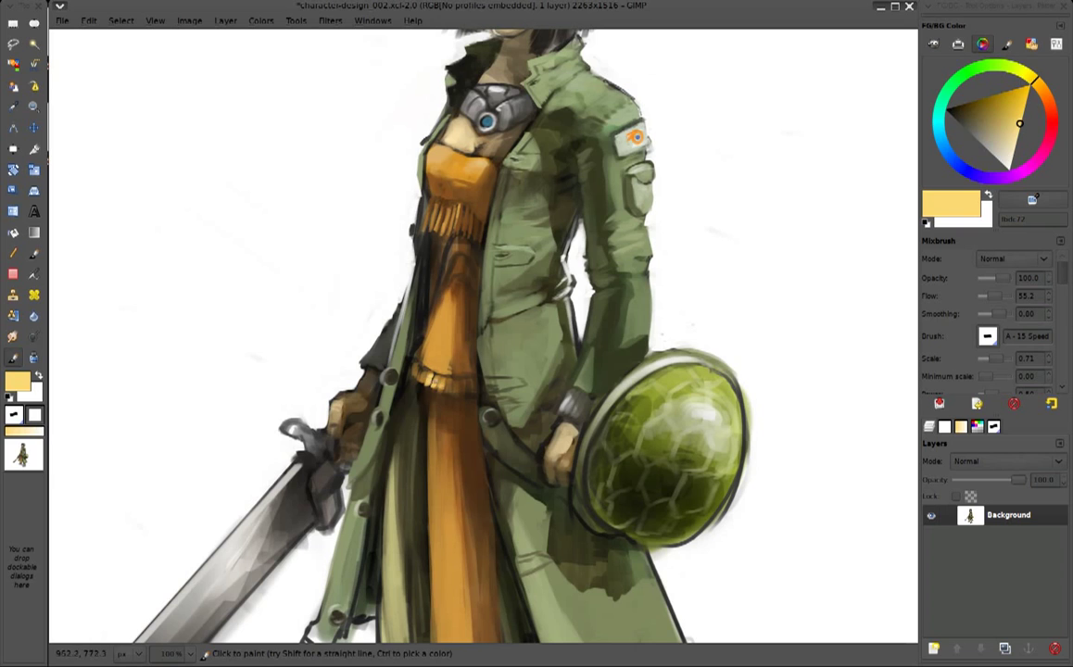
scroll(482, 333, down, 3)
Paint a dark olive-brown shadow where the hand meets the coat
ctrl+click(481, 296)
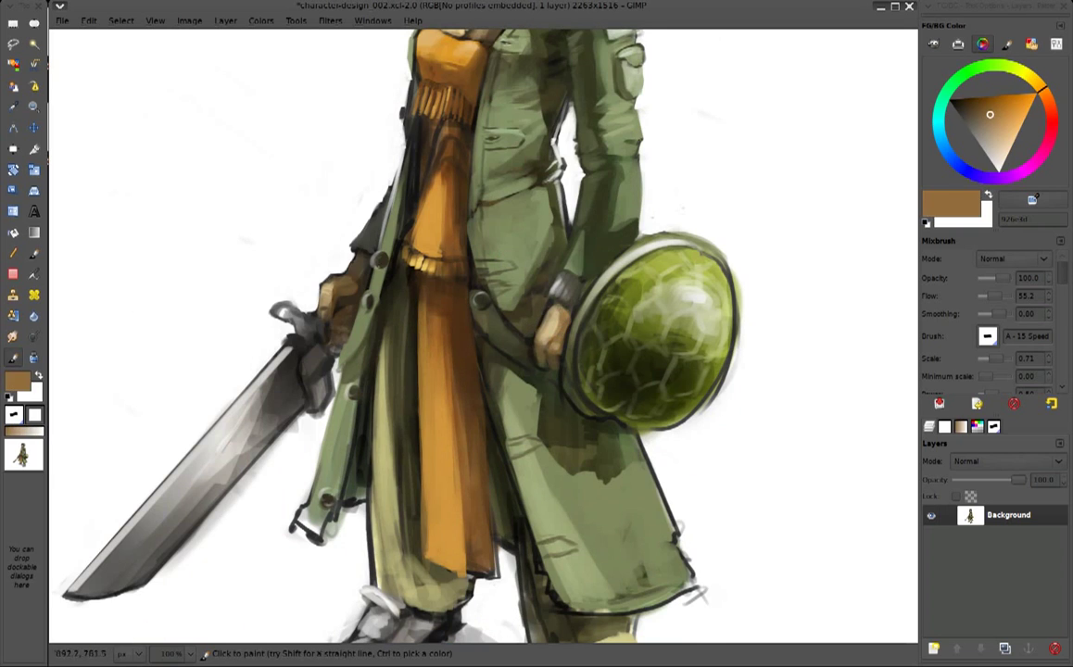
ctrl+click(496, 273)
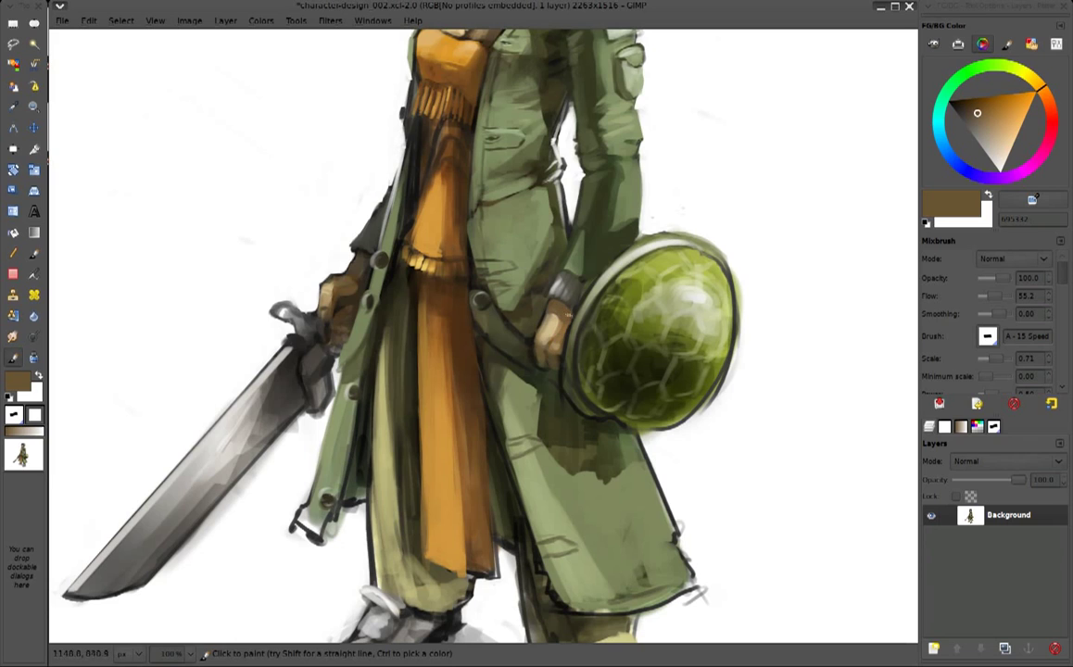
ctrl+click(501, 217)
drag(520, 284, 495, 275)
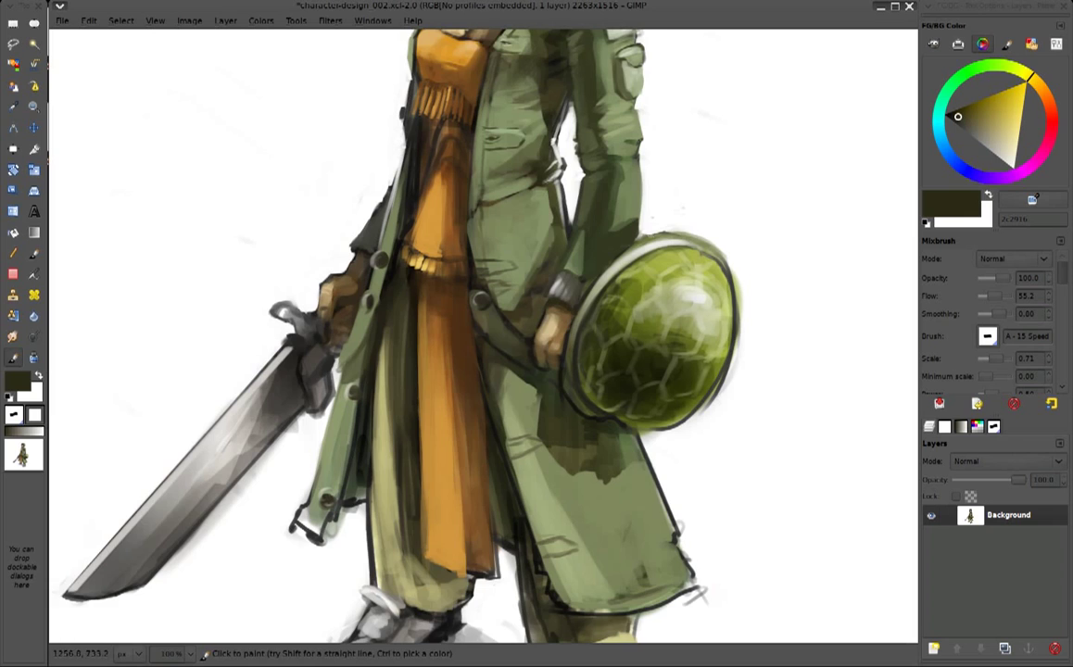
Bring the collar into view and sample the coat's greens
drag(716, 237, 590, 304)
ctrl+click(466, 292)
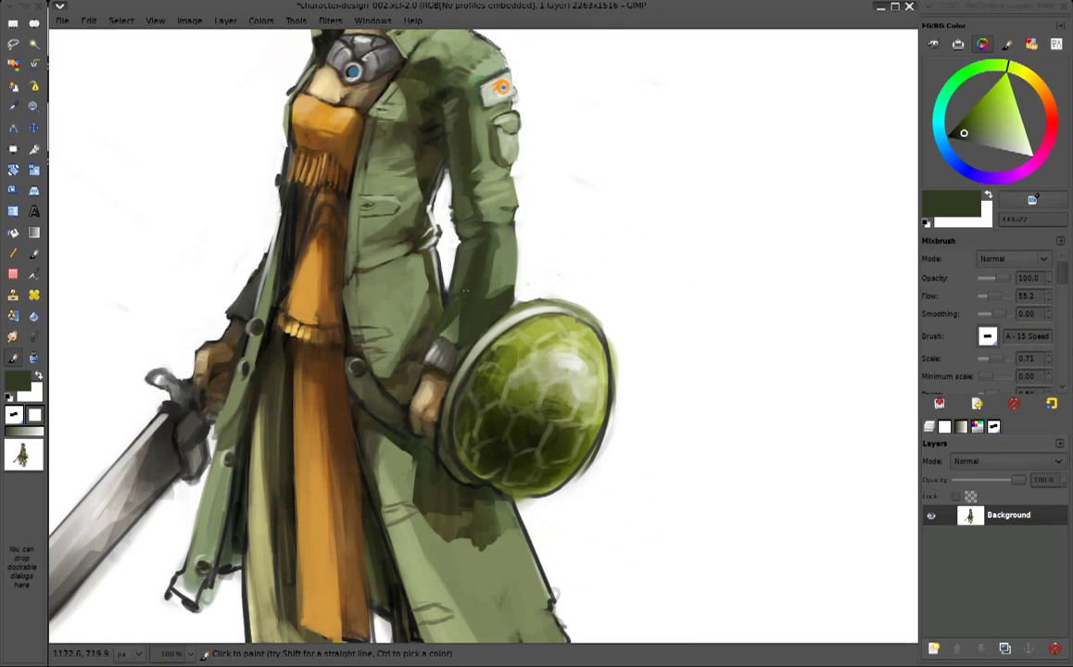
ctrl+click(445, 297)
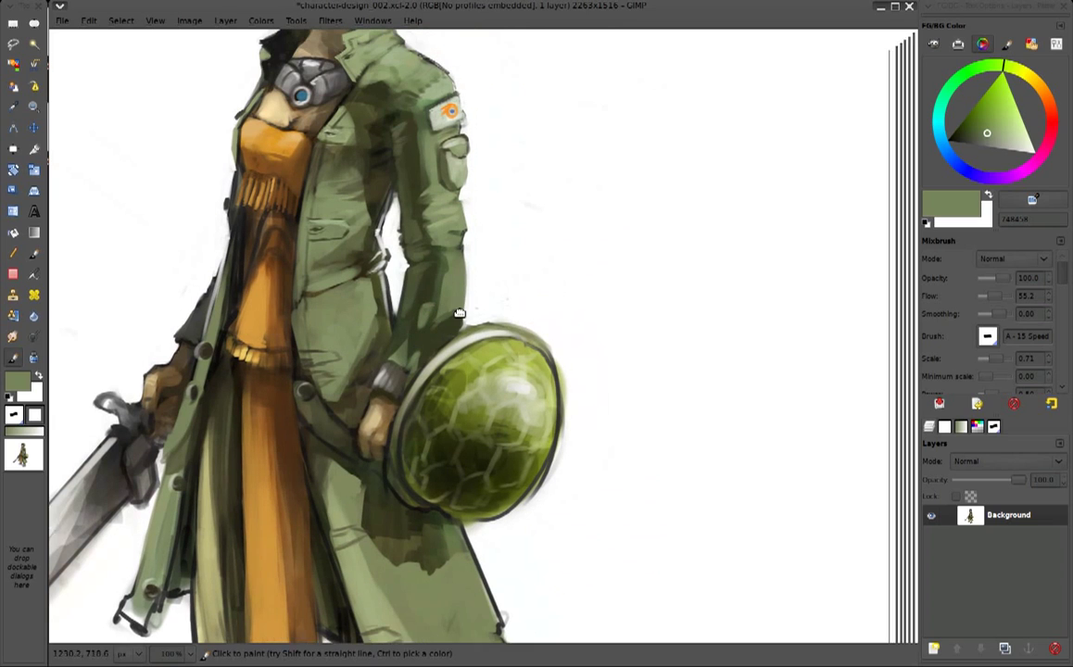
Sample grey, brownish-grey, tan and cream skin tones from the goggles and face
drag(440, 273, 375, 307)
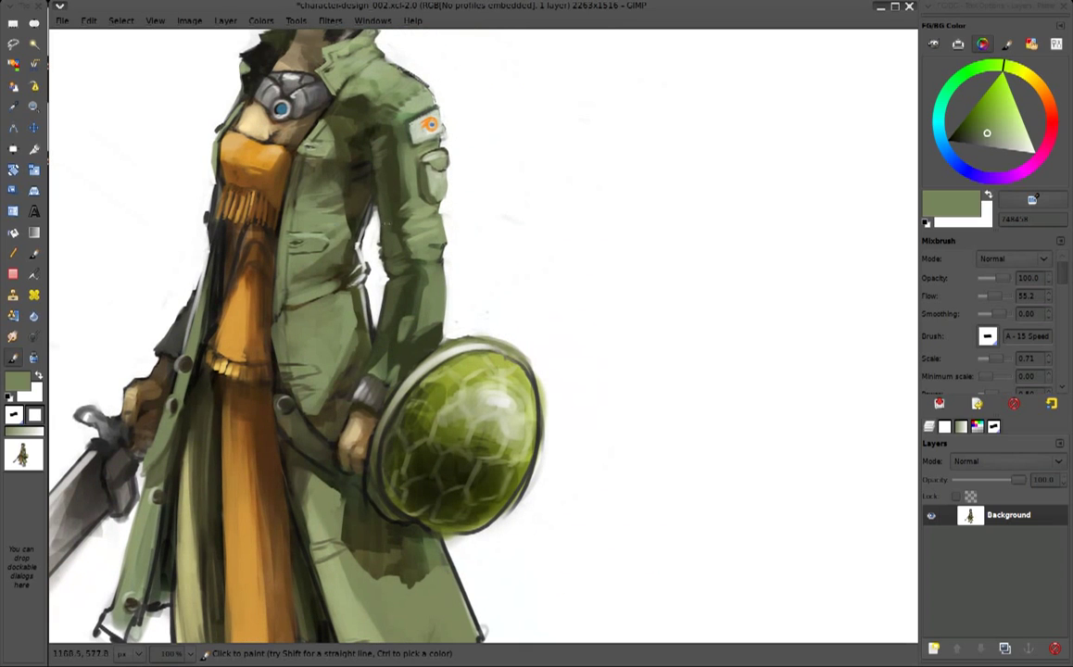
ctrl+click(295, 104)
ctrl+click(294, 110)
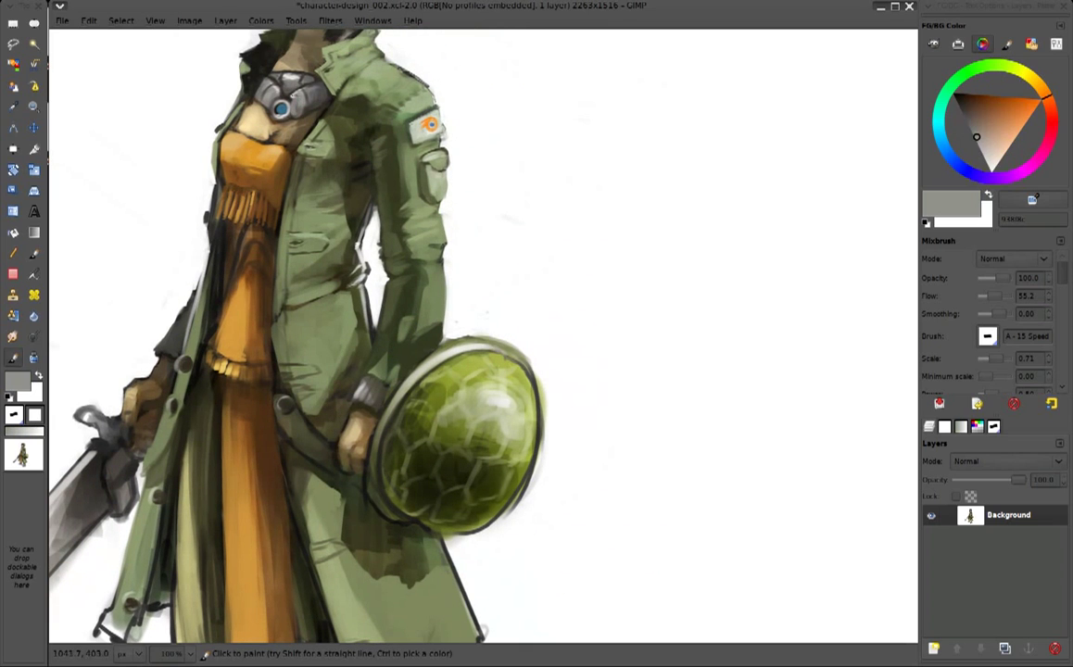
ctrl+click(276, 93)
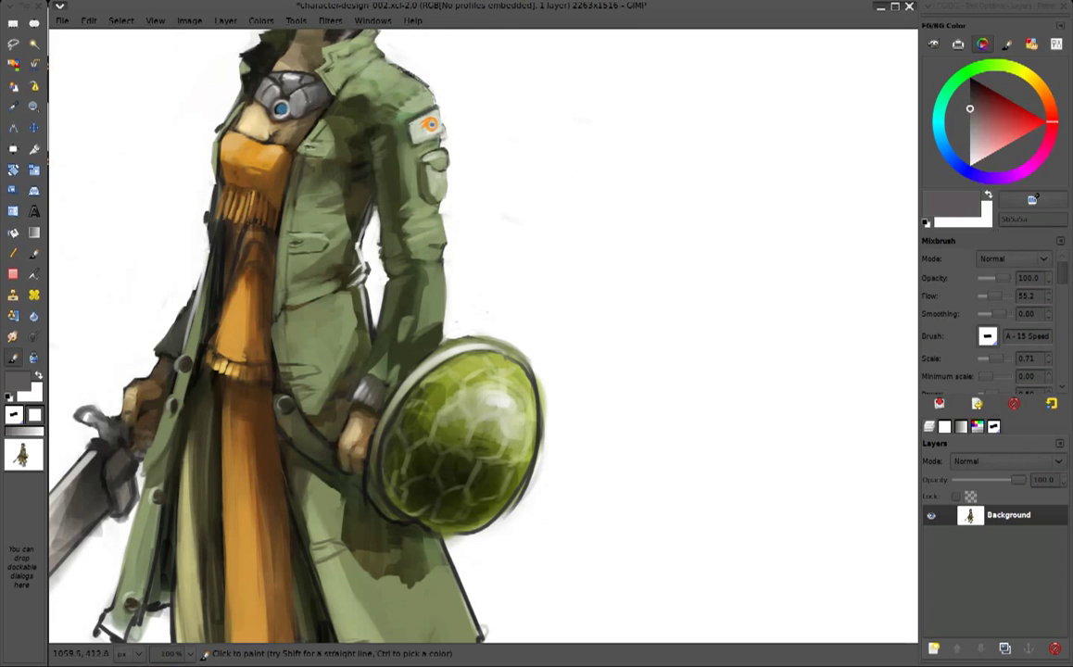
ctrl+click(271, 95)
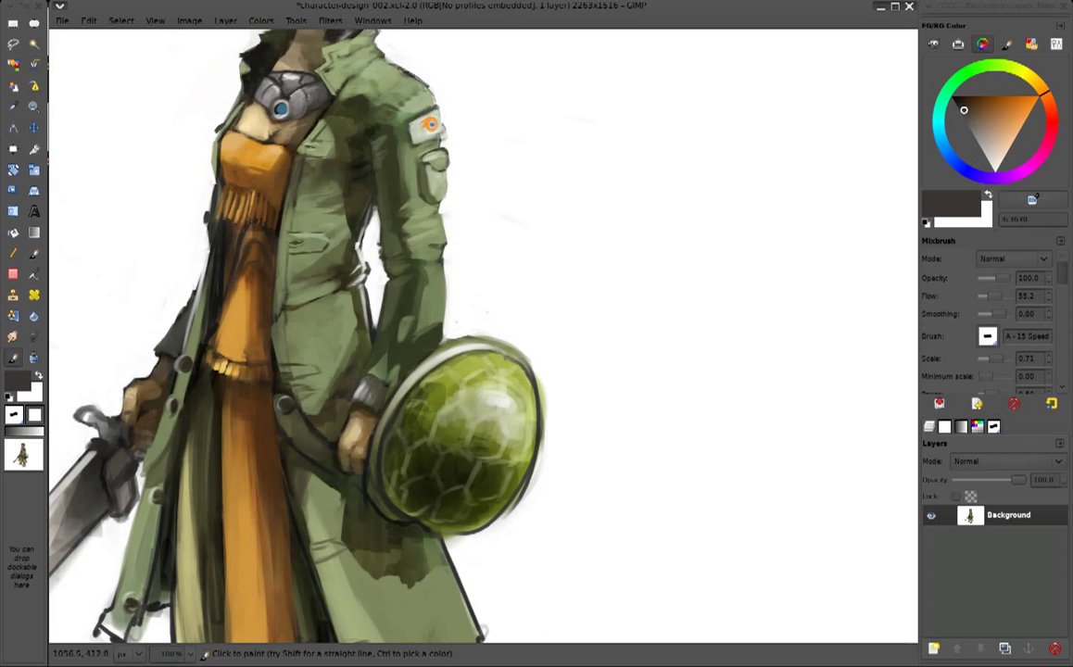
ctrl+click(270, 132)
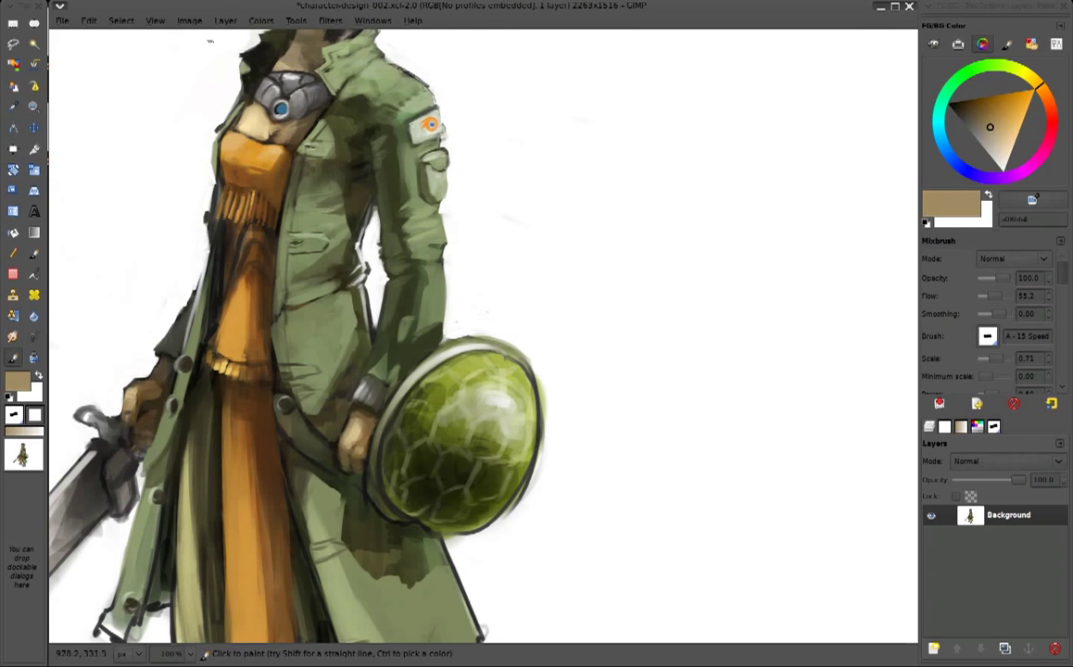
ctrl+click(251, 121)
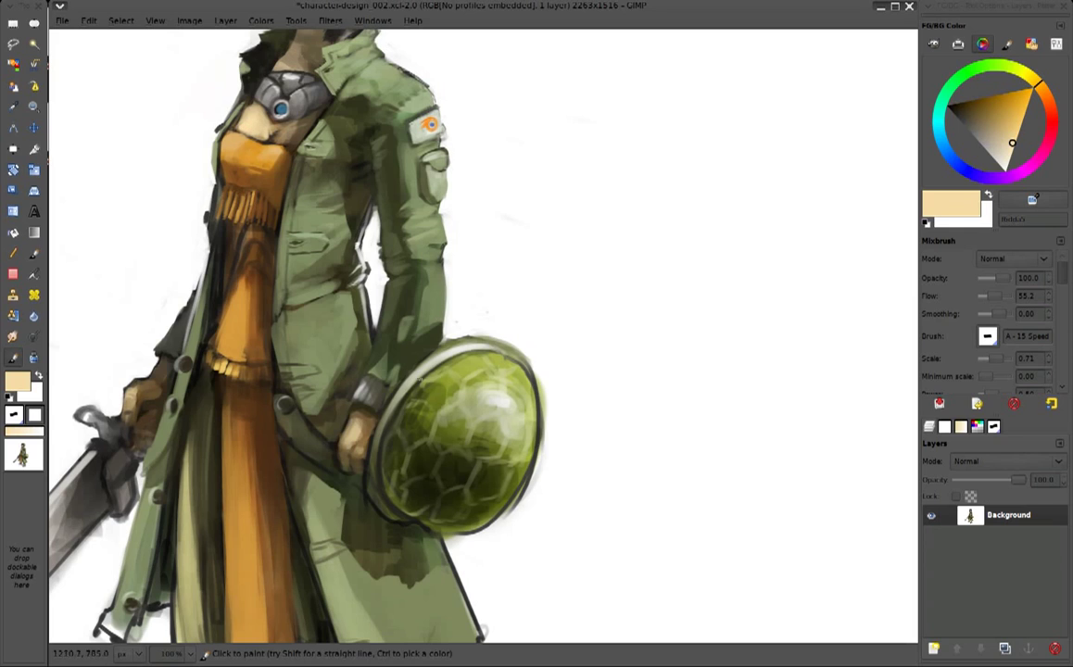
Highlight the sleeve cuff, shield edge and knuckles with near-white grey
ctrl+click(413, 376)
drag(343, 315, 366, 322)
drag(348, 432, 374, 421)
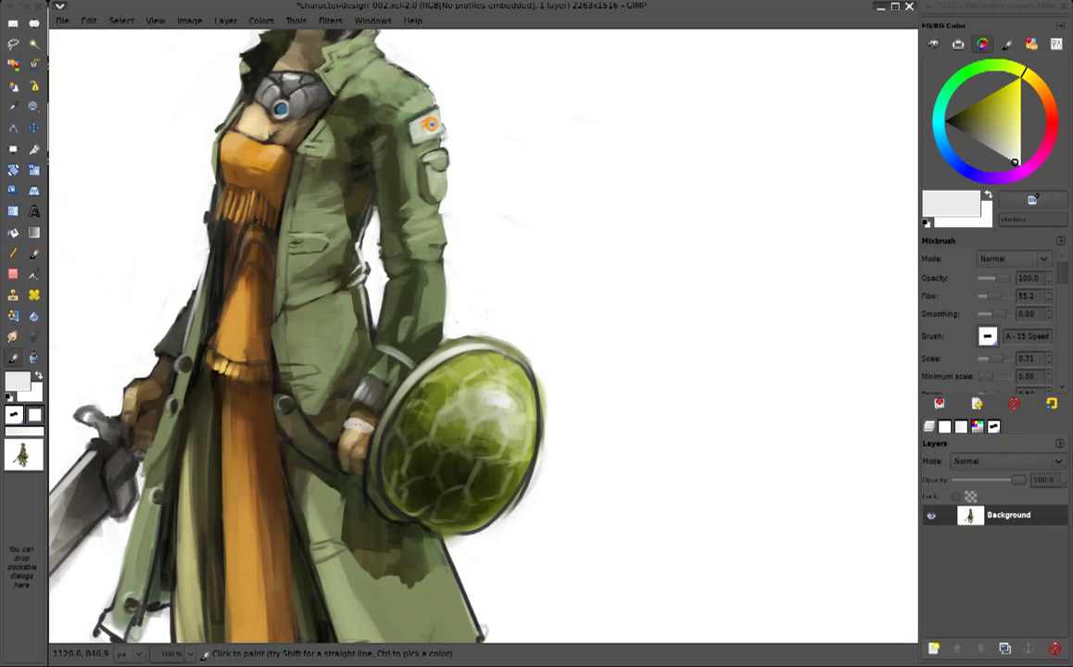
Deepen the sleeve and cuff shadows with near-black and the shield's dark green
ctrl+click(365, 500)
mouse_move(335, 396)
mouse_down()
mouse_move(313, 382)
mouse_move(335, 380)
mouse_move(315, 380)
mouse_up()
drag(376, 332, 341, 313)
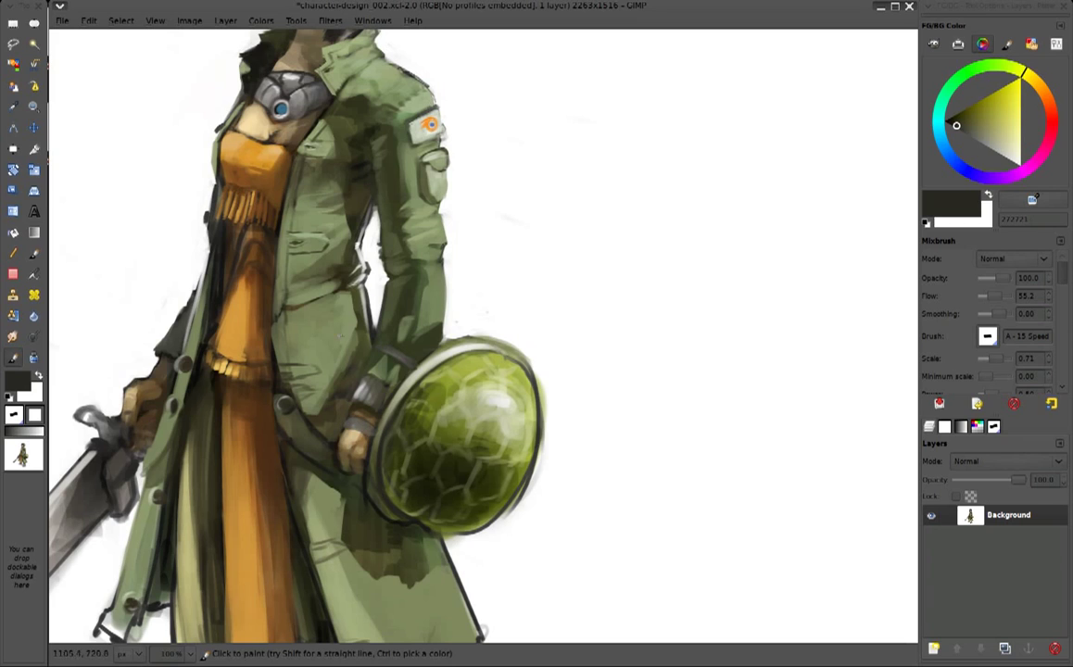
ctrl+click(394, 463)
mouse_move(308, 388)
mouse_down()
mouse_move(331, 376)
mouse_move(343, 390)
mouse_up()
mouse_move(372, 332)
mouse_down()
mouse_move(345, 319)
mouse_move(374, 326)
mouse_move(324, 337)
mouse_move(351, 352)
mouse_up()
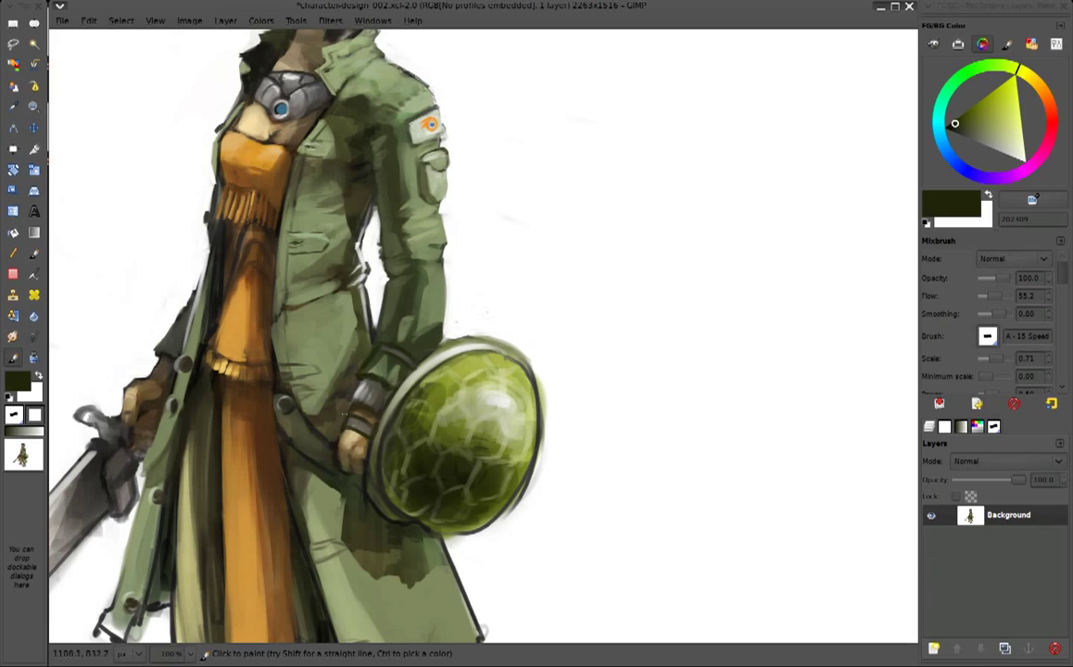
Touch up the glove edge in brown and lighten the sleeve edge with olive green
ctrl+click(376, 368)
drag(322, 394, 325, 405)
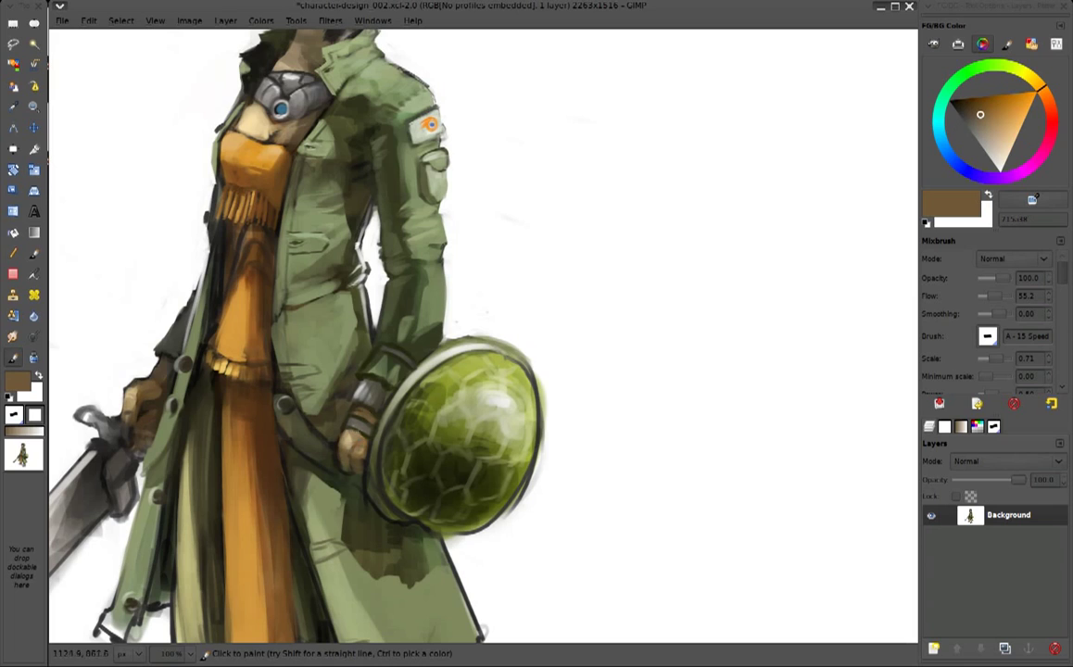
ctrl+click(342, 333)
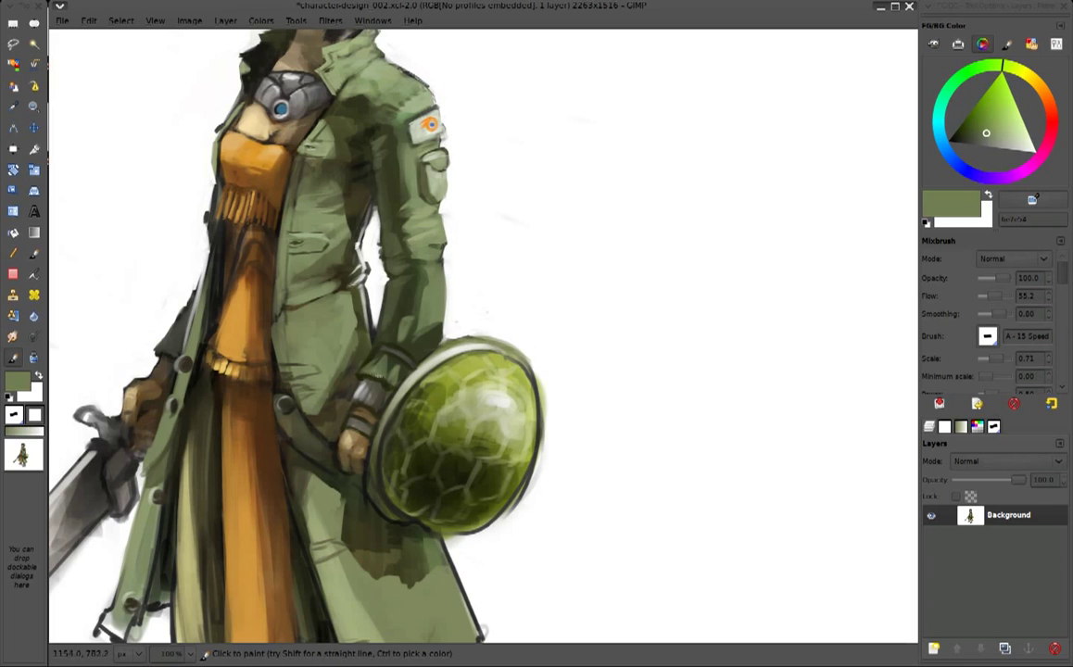
mouse_move(347, 283)
mouse_down()
mouse_move(360, 306)
mouse_move(380, 307)
mouse_move(372, 310)
mouse_up()
ctrl+click(391, 296)
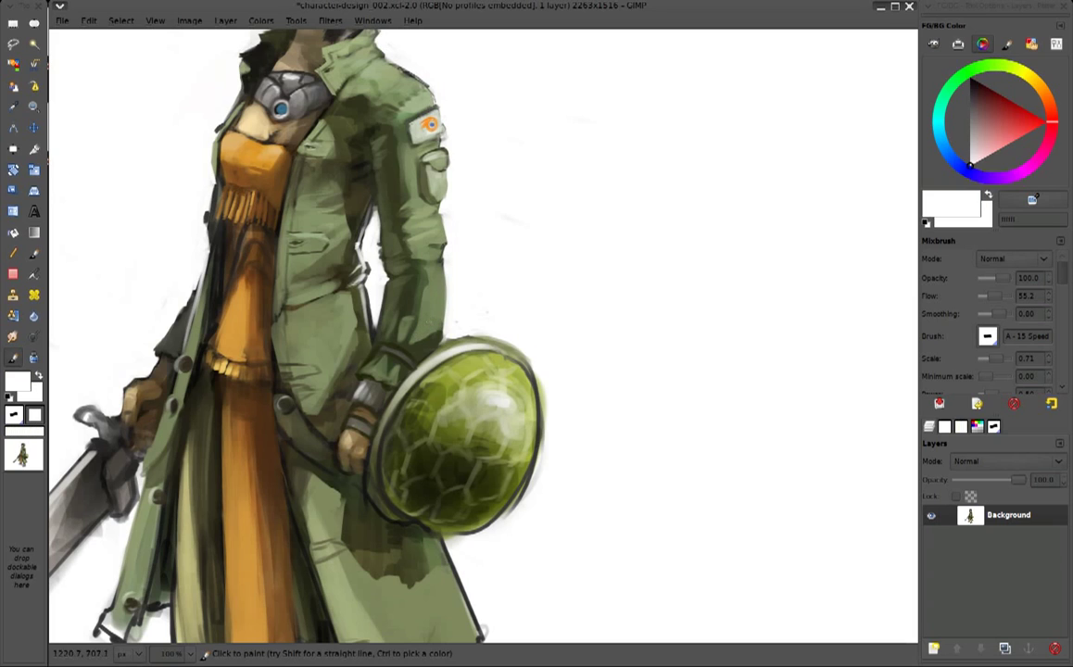
ctrl+click(380, 304)
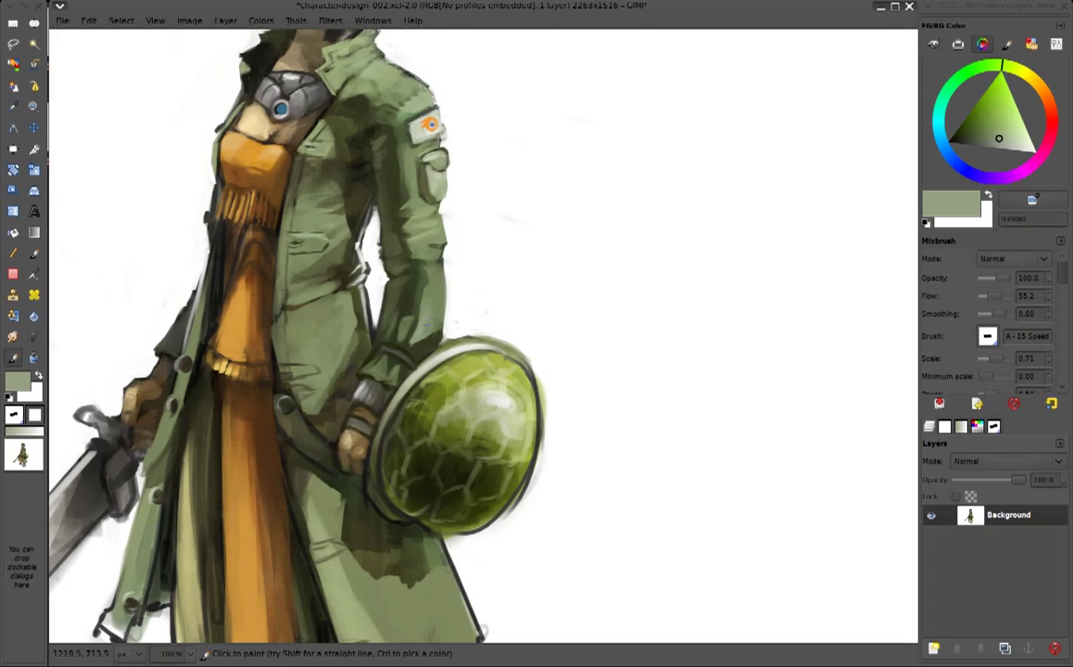
Add small dark green marks and strokes on the jacket
drag(441, 264, 590, 302)
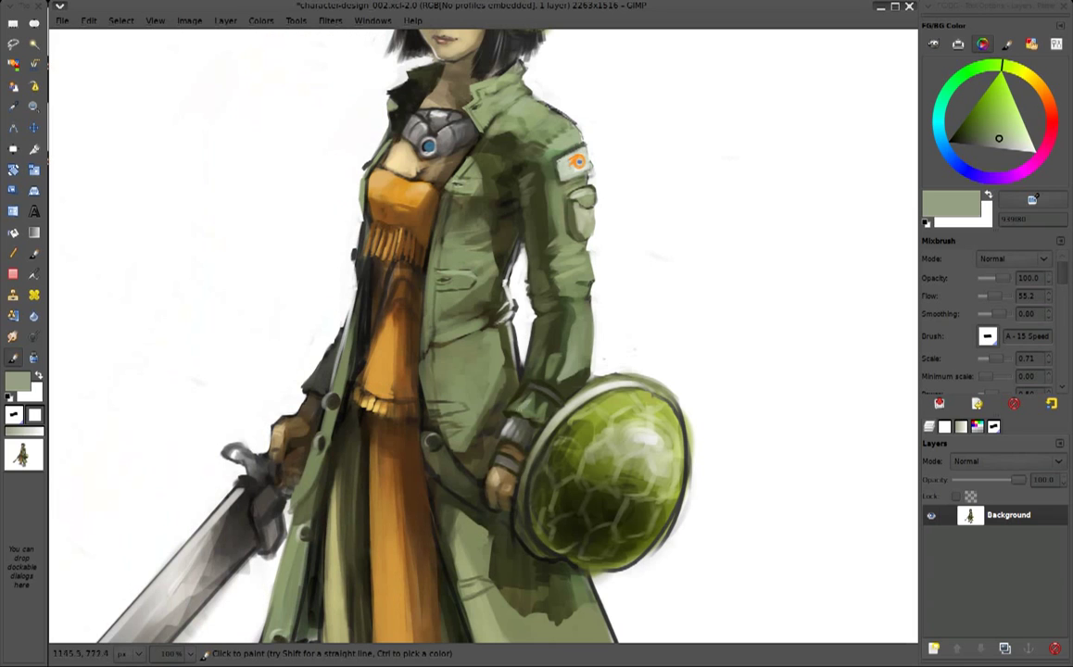
scroll(484, 373, up, 2)
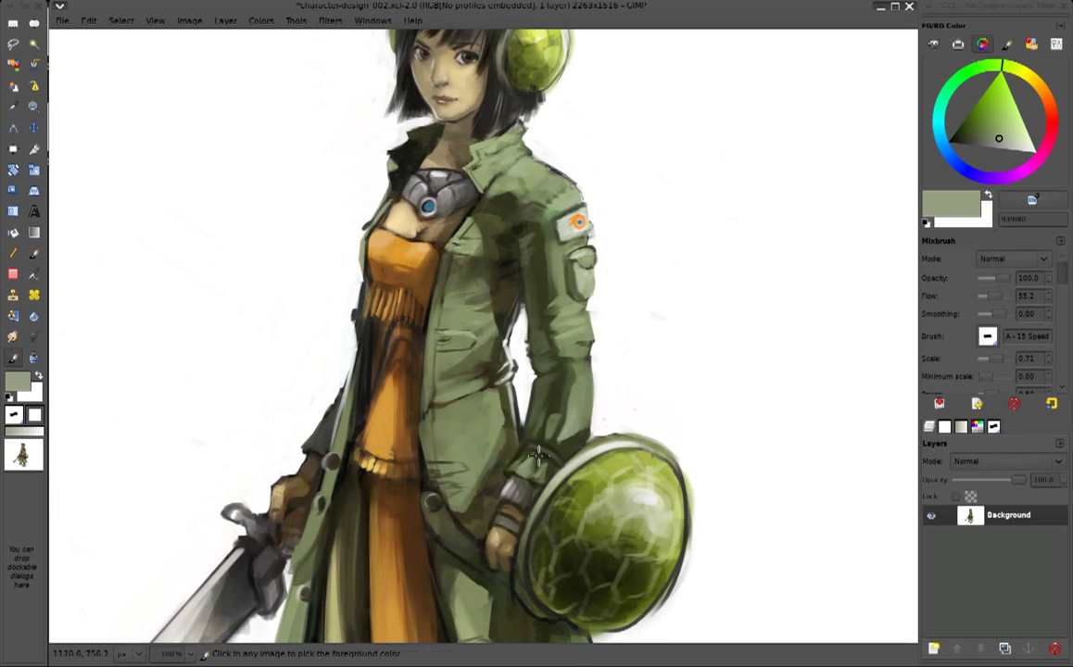
ctrl+click(476, 416)
drag(473, 422, 521, 468)
mouse_move(506, 347)
mouse_down()
mouse_move(501, 397)
mouse_move(544, 325)
mouse_up()
Add faint light strokes to the jacket in white
ctrl+click(544, 325)
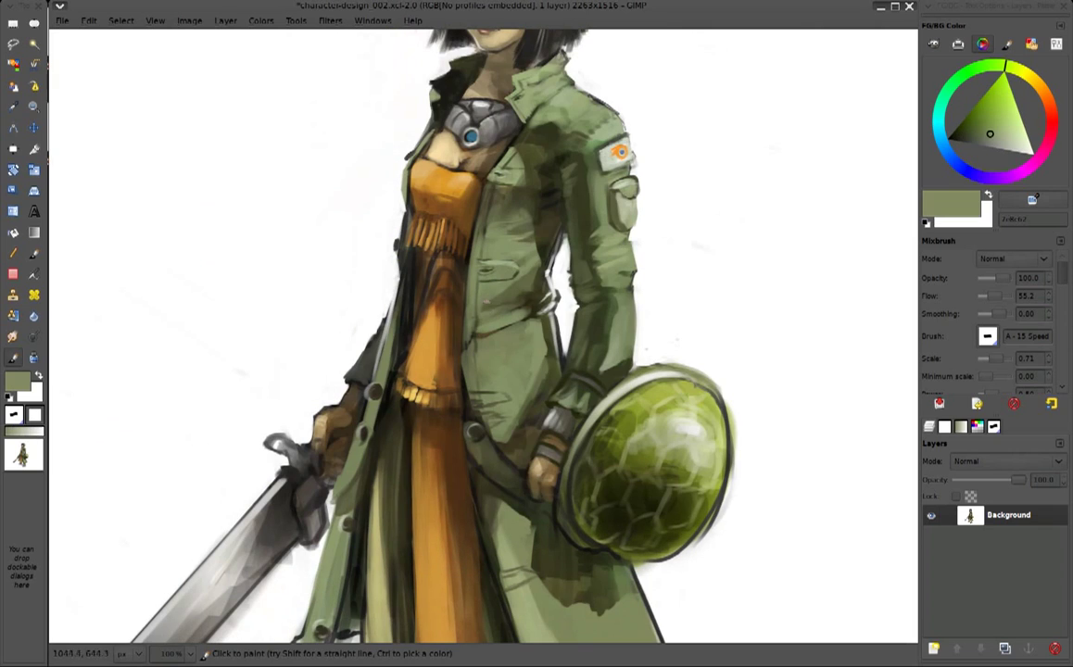
scroll(456, 278, right, 1)
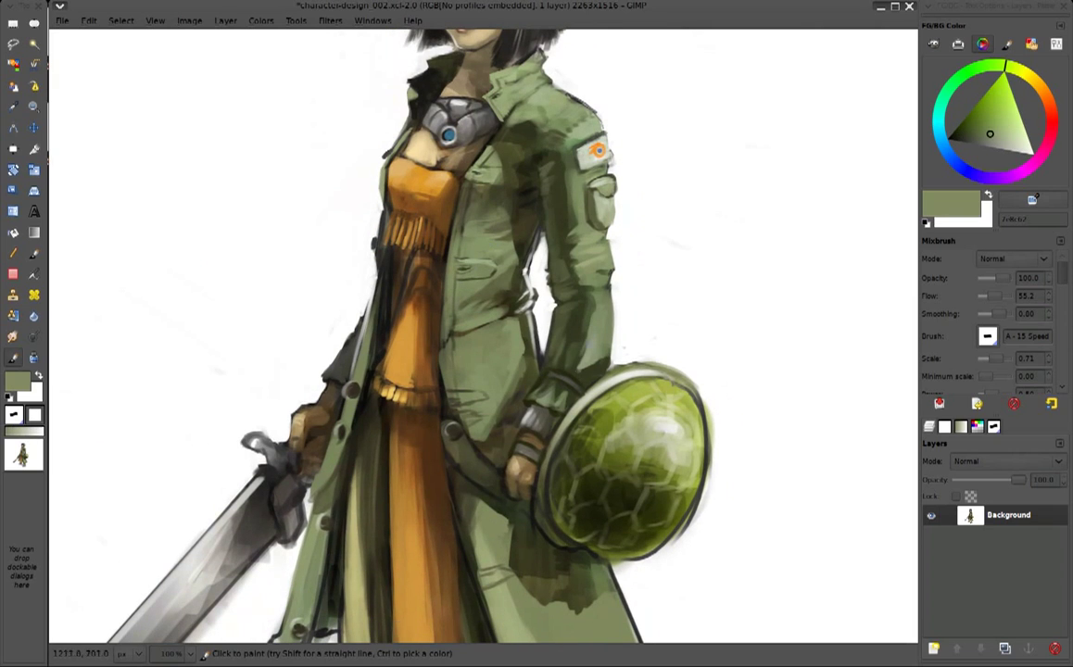
ctrl+click(553, 380)
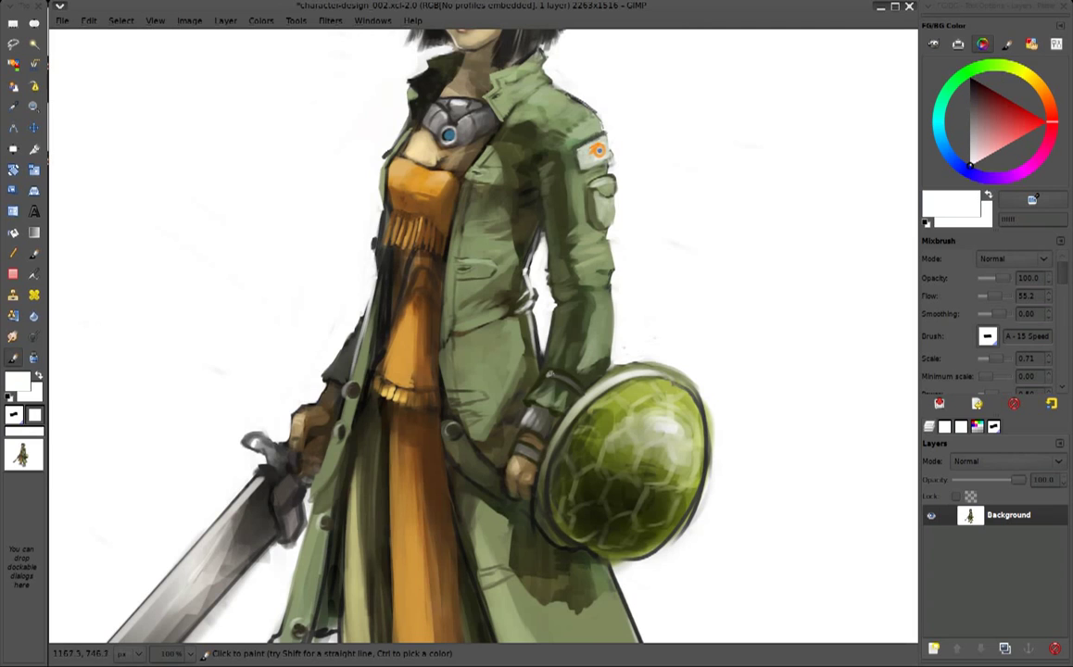
mouse_move(496, 286)
mouse_down()
mouse_move(492, 345)
mouse_move(474, 364)
mouse_up()
scroll(482, 352, up, 2)
Paint faint light strokes on the jacket and lower coat
mouse_move(482, 236)
mouse_down()
mouse_move(481, 290)
mouse_move(584, 176)
mouse_up()
ctrl+click(469, 155)
mouse_move(510, 445)
mouse_down()
mouse_move(463, 306)
mouse_move(465, 332)
mouse_up()
drag(461, 283, 463, 326)
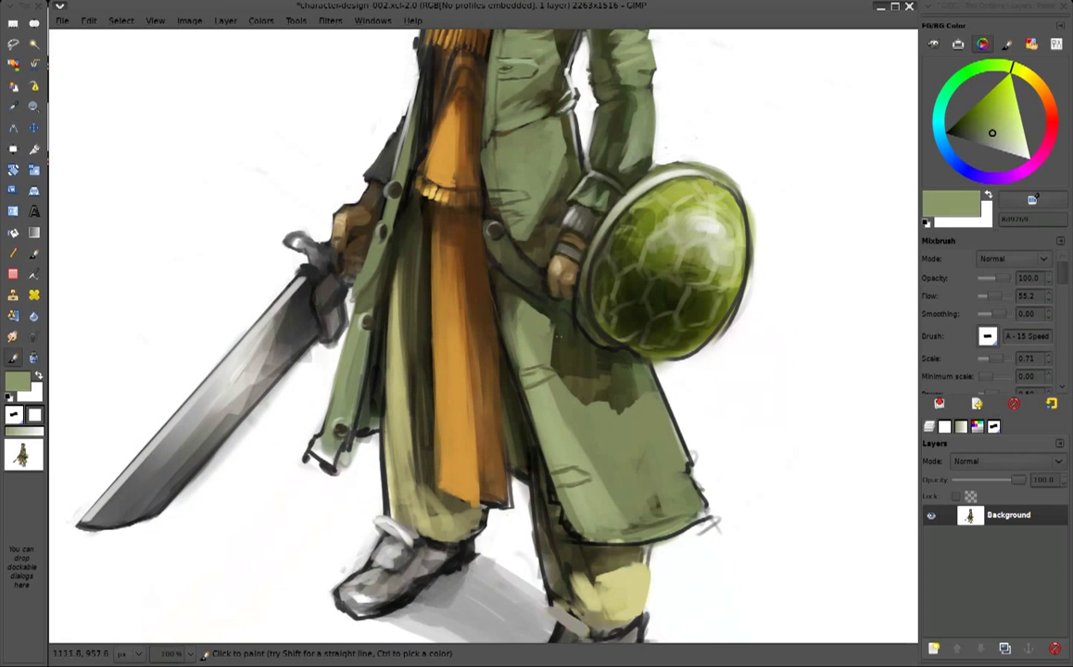
Shade the coat below the shield with dark olive
ctrl+click(556, 337)
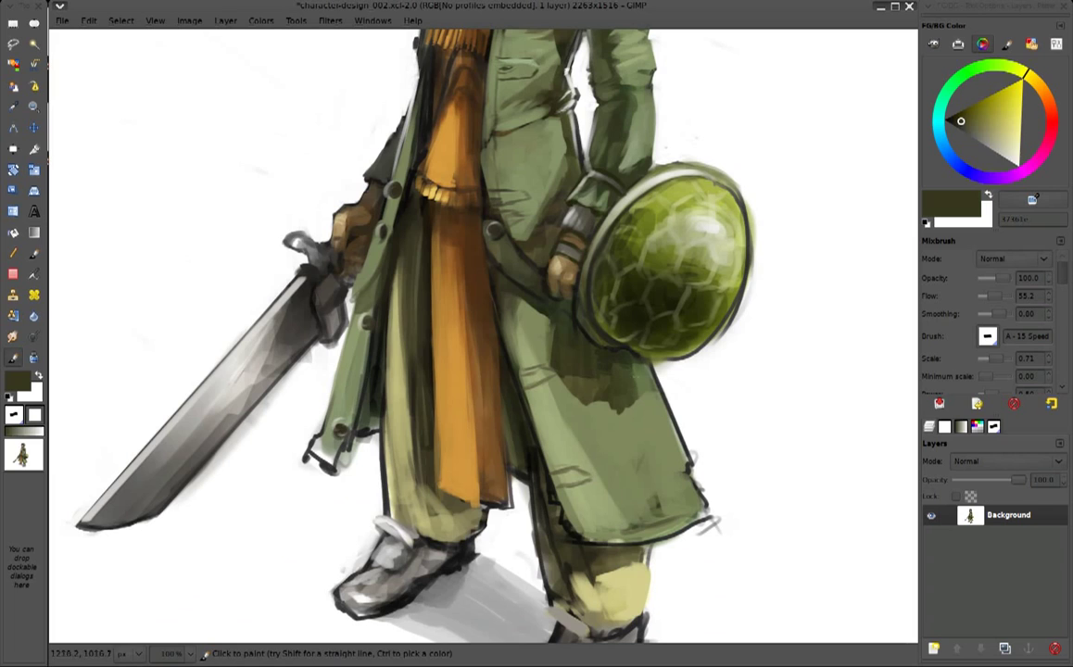
ctrl+click(604, 382)
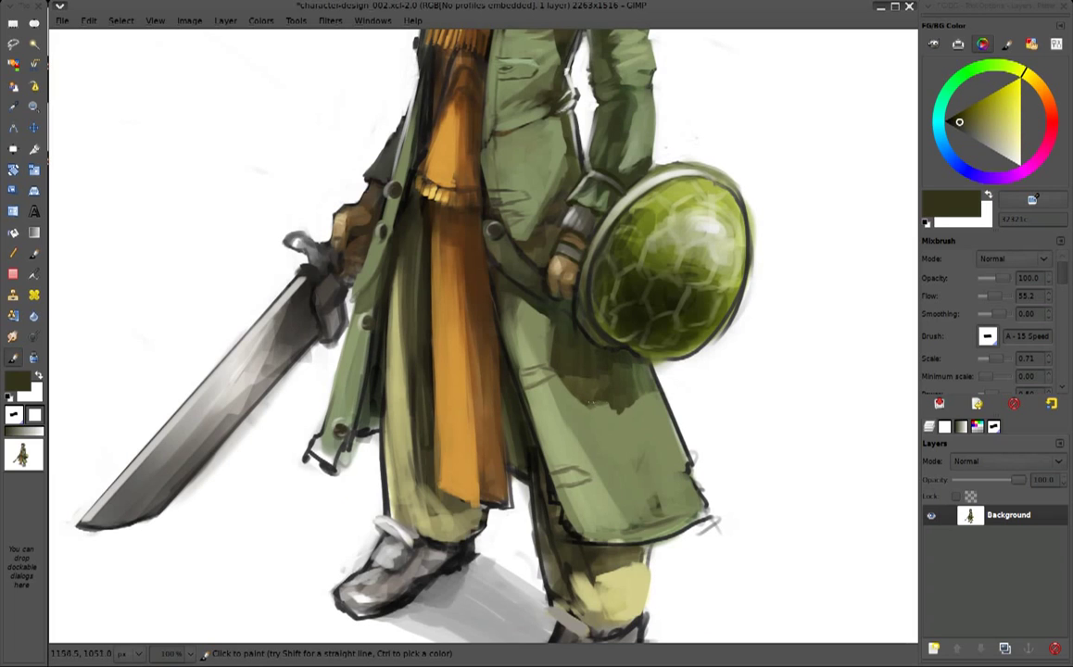
drag(593, 403, 619, 409)
ctrl+click(640, 401)
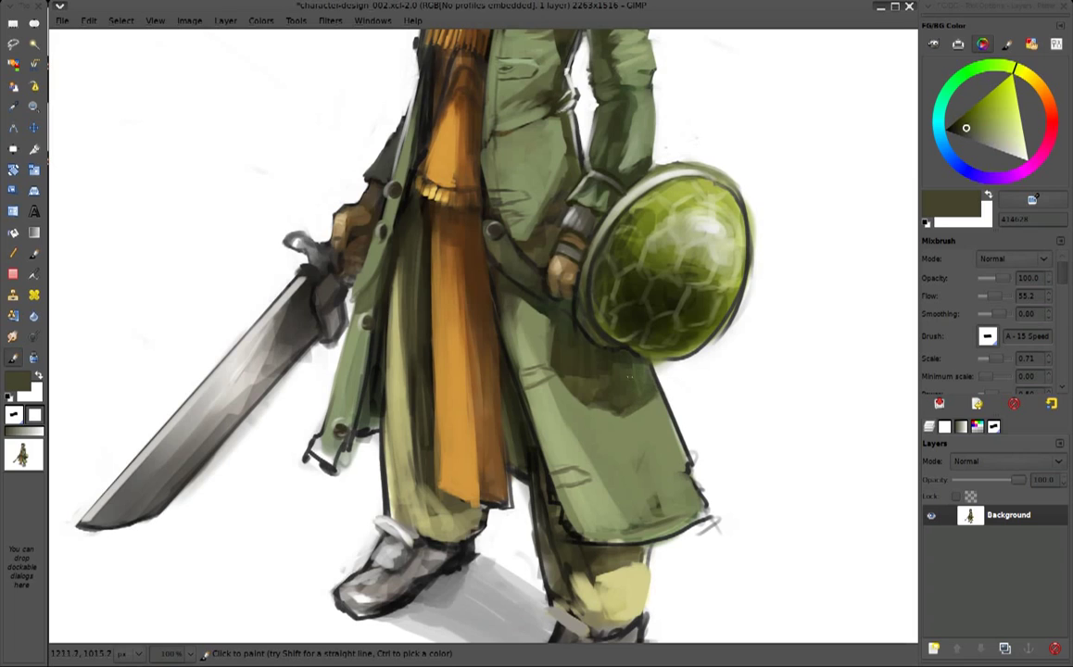
Highlight the shield's lower-left, top and upper-left rims with white
ctrl+click(593, 295)
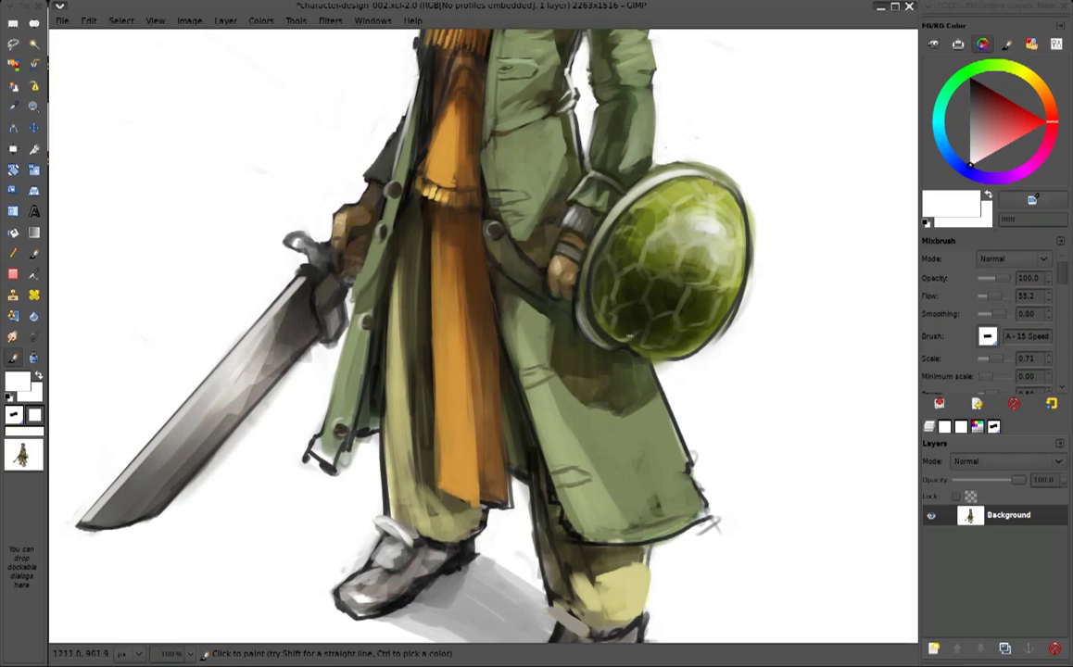
mouse_move(560, 296)
mouse_down()
mouse_move(626, 325)
mouse_move(611, 331)
mouse_up()
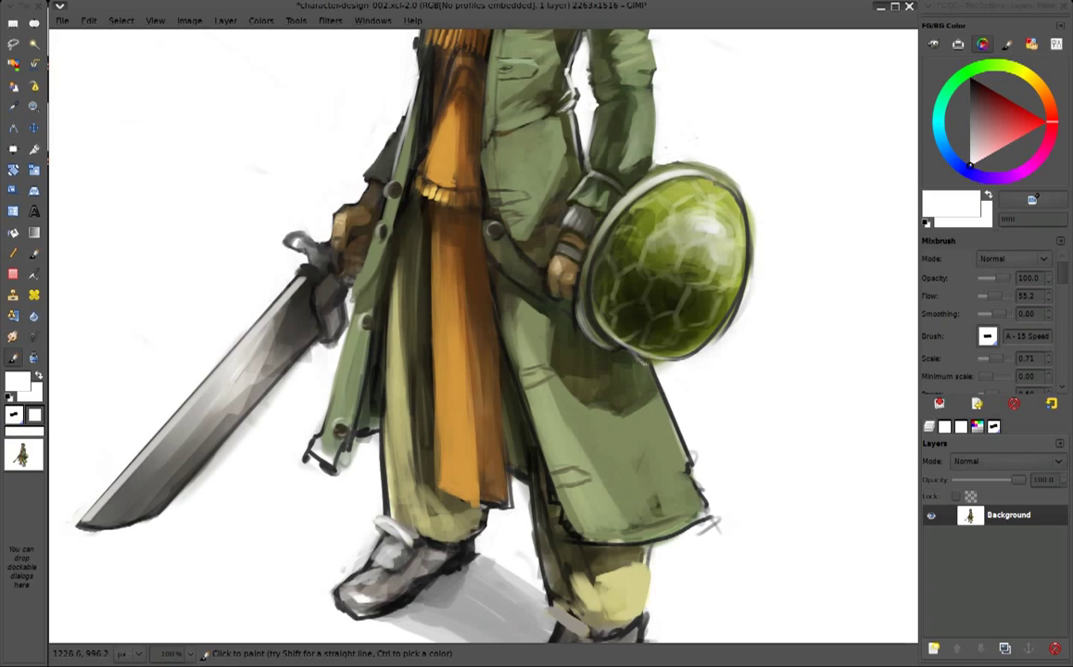
ctrl+click(728, 315)
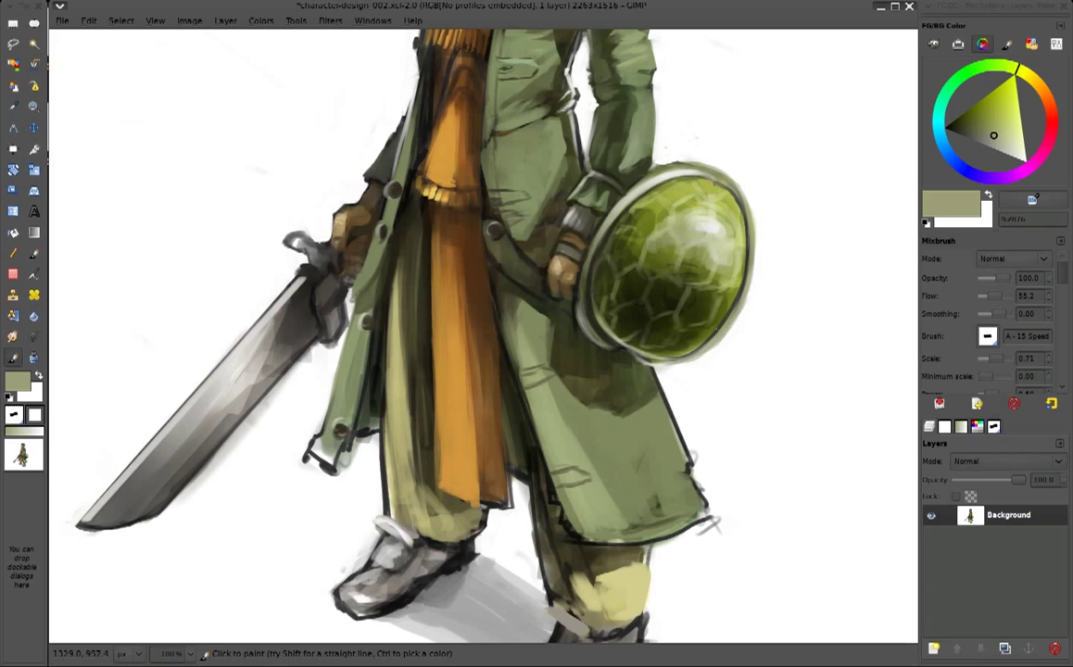
ctrl+click(743, 143)
drag(695, 173, 715, 173)
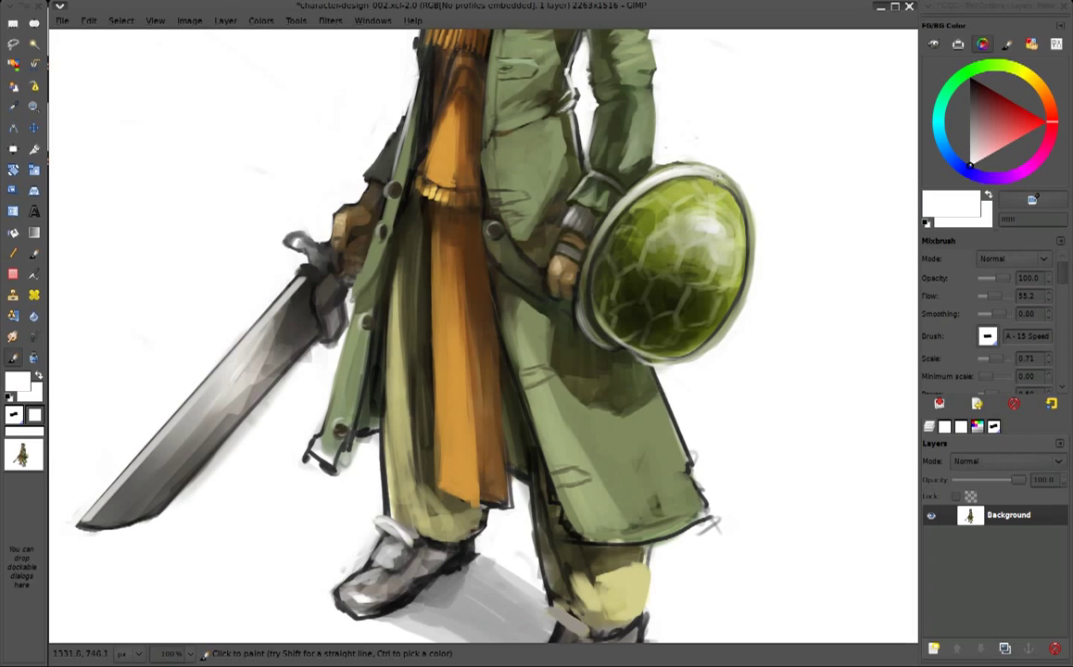
drag(560, 204, 588, 180)
drag(651, 226, 658, 233)
Brighten the shield's upper highlight with pale green and off-white
ctrl+click(655, 238)
drag(654, 239, 670, 235)
ctrl+click(598, 206)
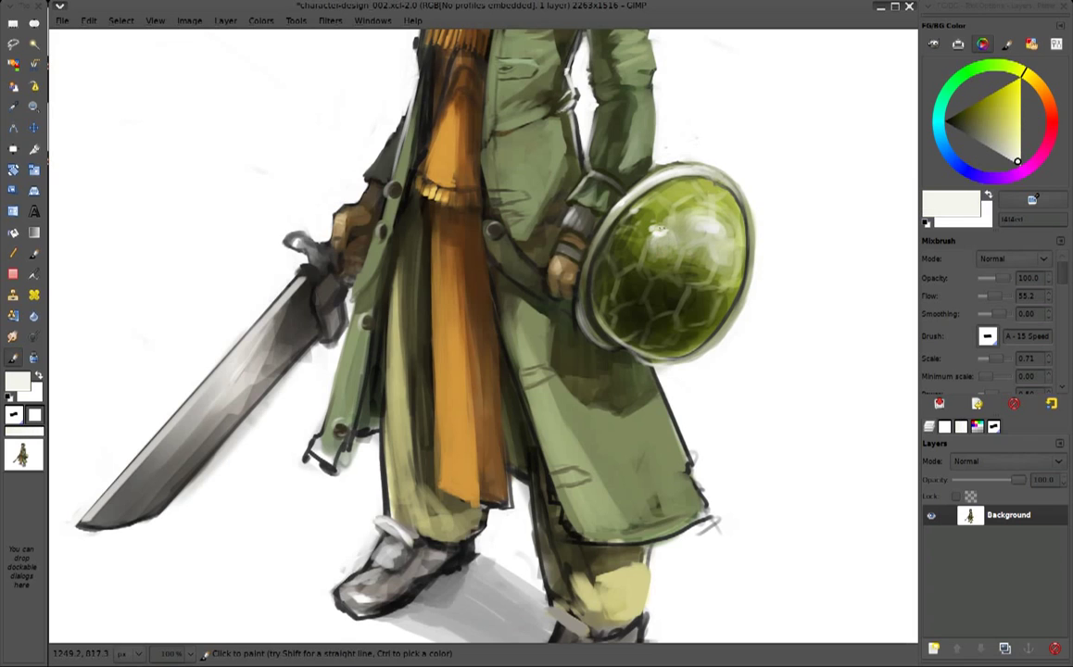
drag(593, 198, 616, 207)
Paint dark green on the shield's upper-left shell
ctrl+click(666, 293)
mouse_move(618, 245)
mouse_down()
mouse_move(615, 214)
mouse_move(646, 204)
mouse_move(585, 207)
mouse_up()
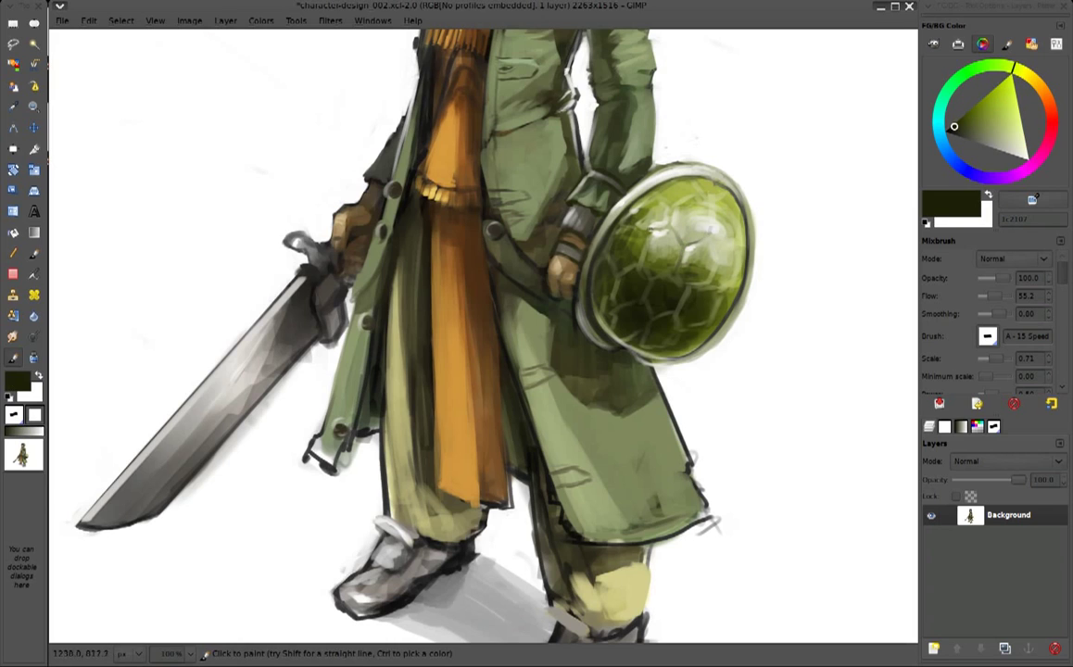
ctrl+click(635, 191)
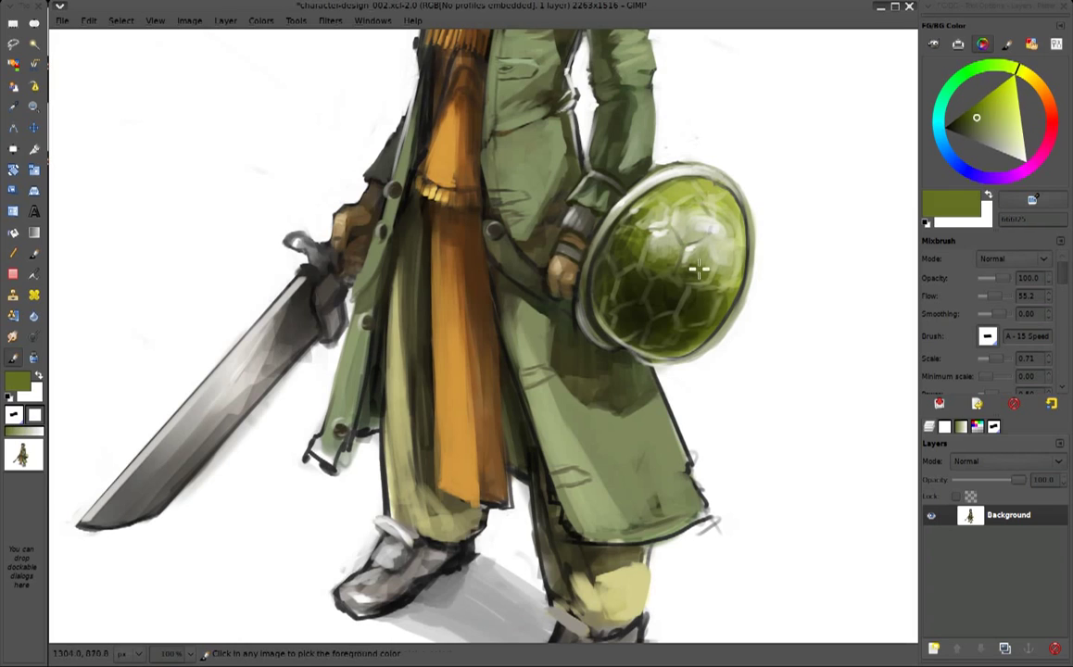
ctrl+click(638, 197)
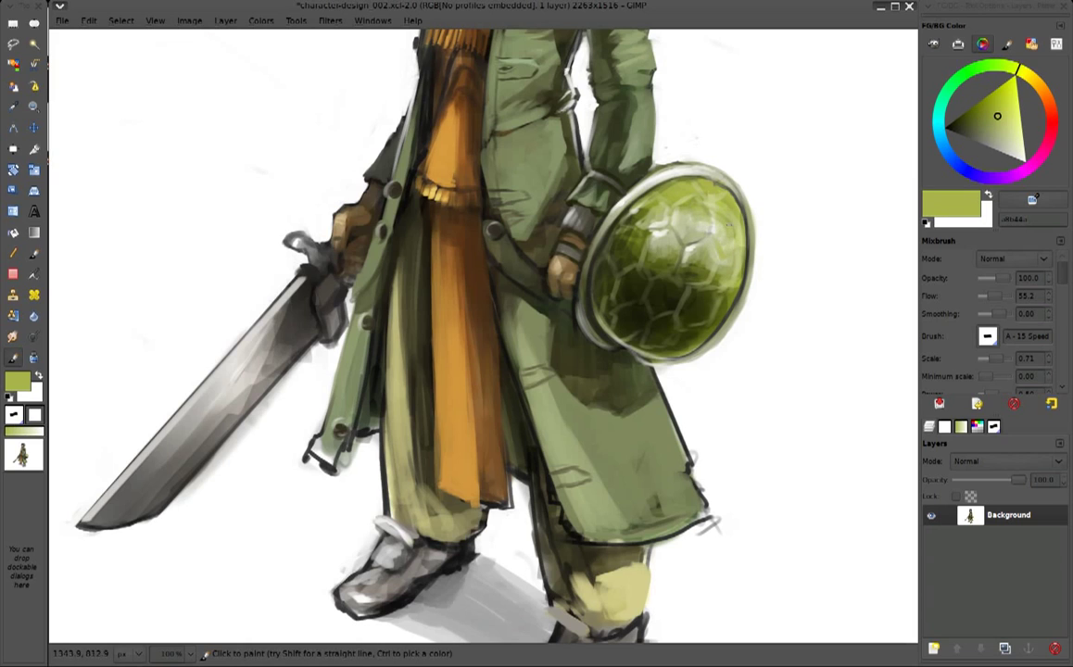
Sample several dark olive and light greyish-green shades from the shield
ctrl+click(700, 298)
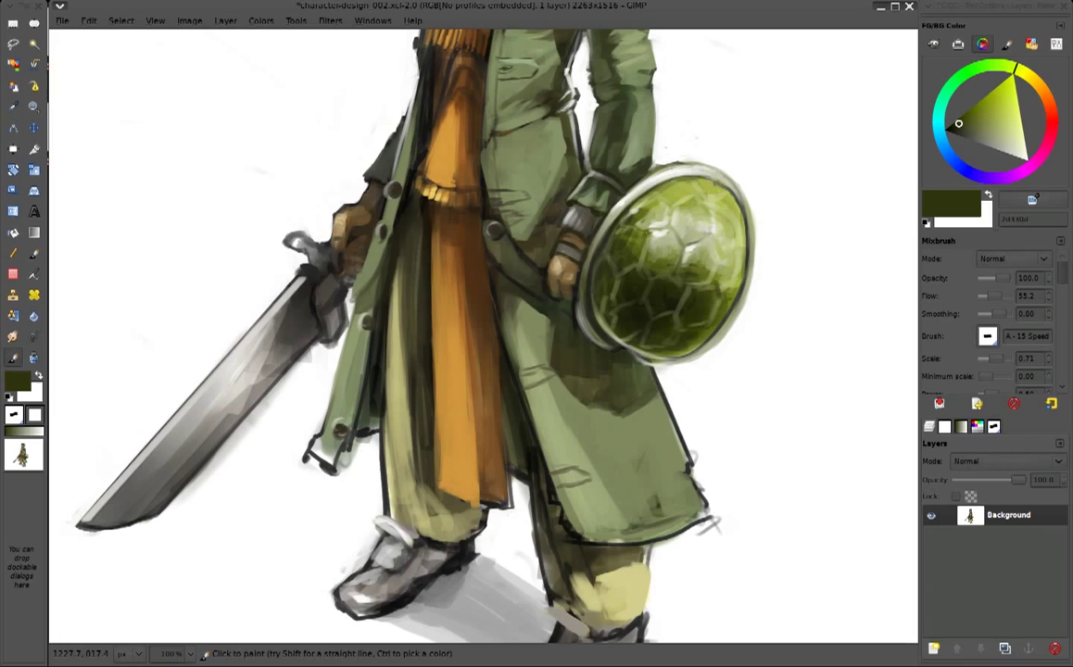
ctrl+click(569, 242)
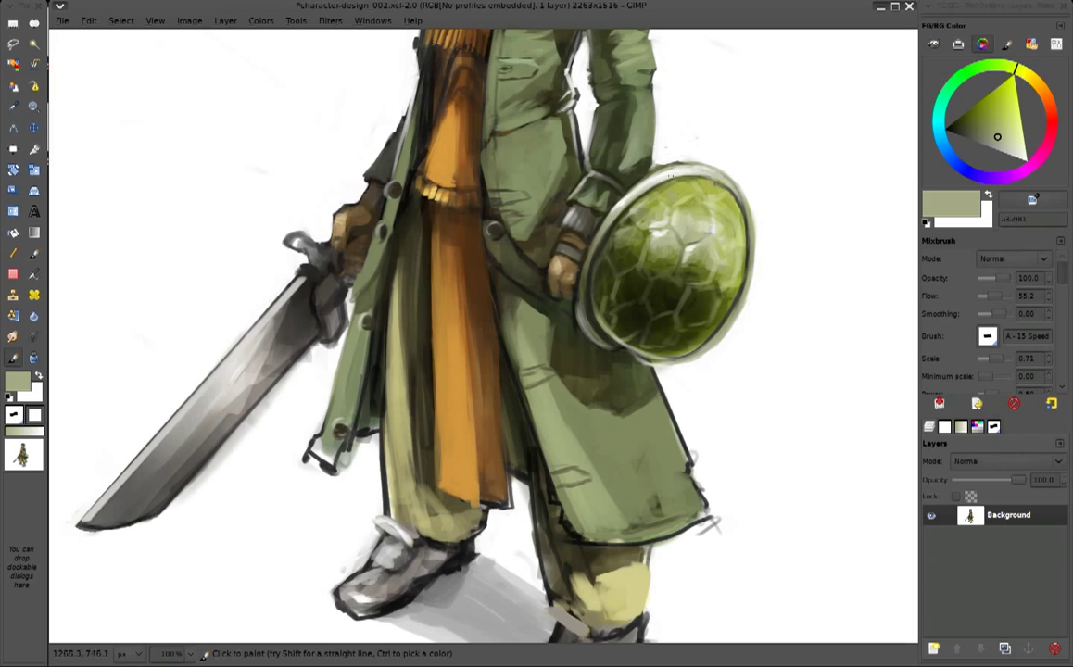
ctrl+click(604, 260)
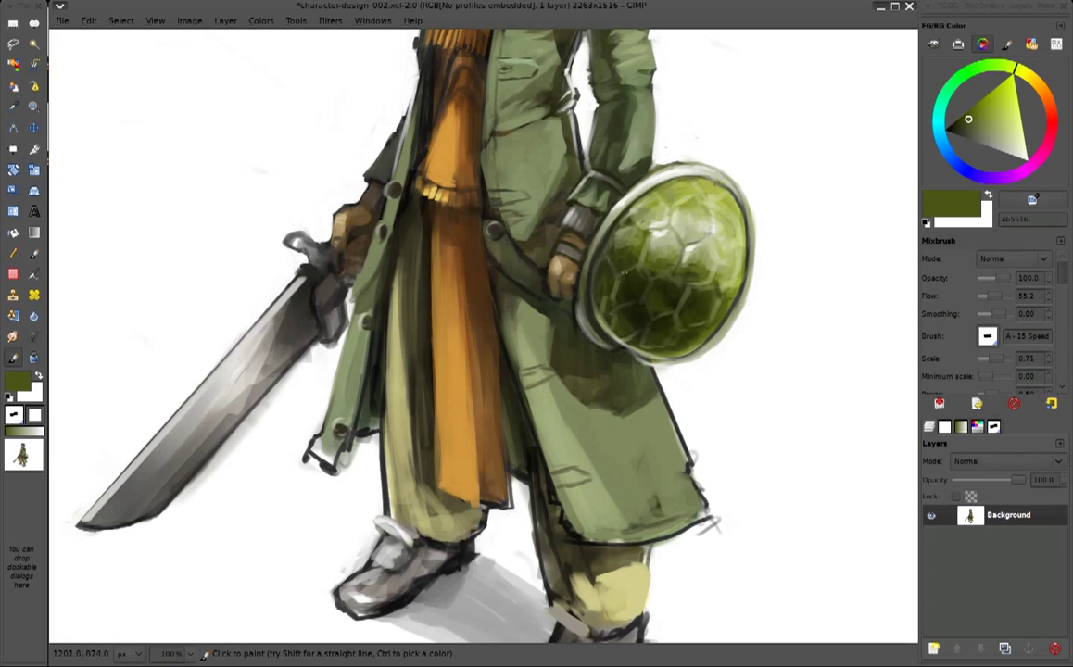
ctrl+click(616, 290)
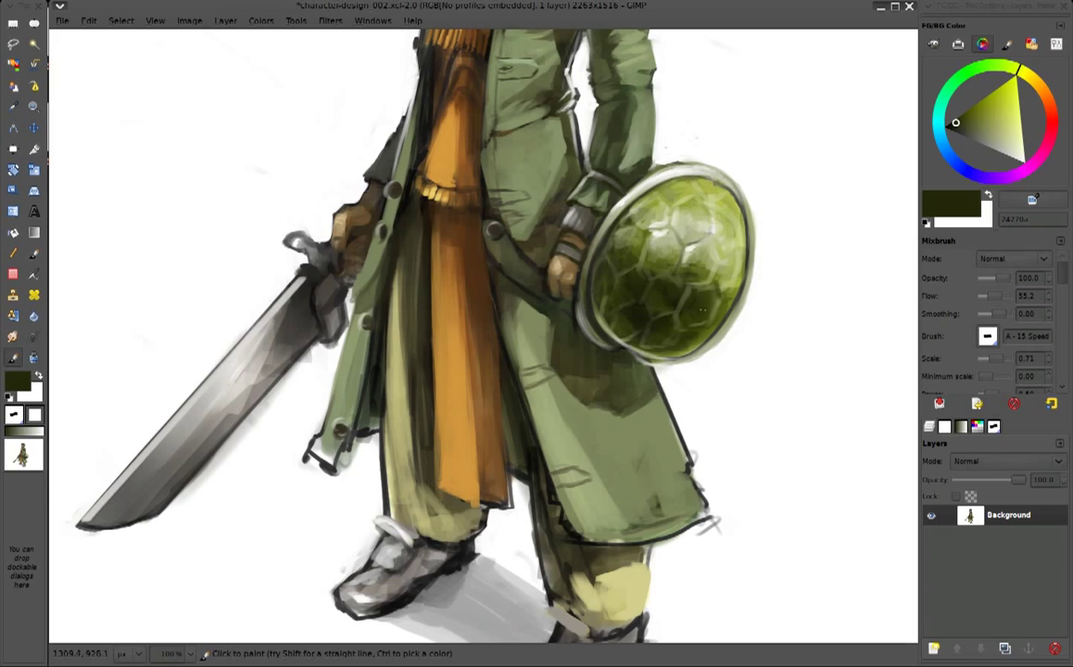
ctrl+click(610, 317)
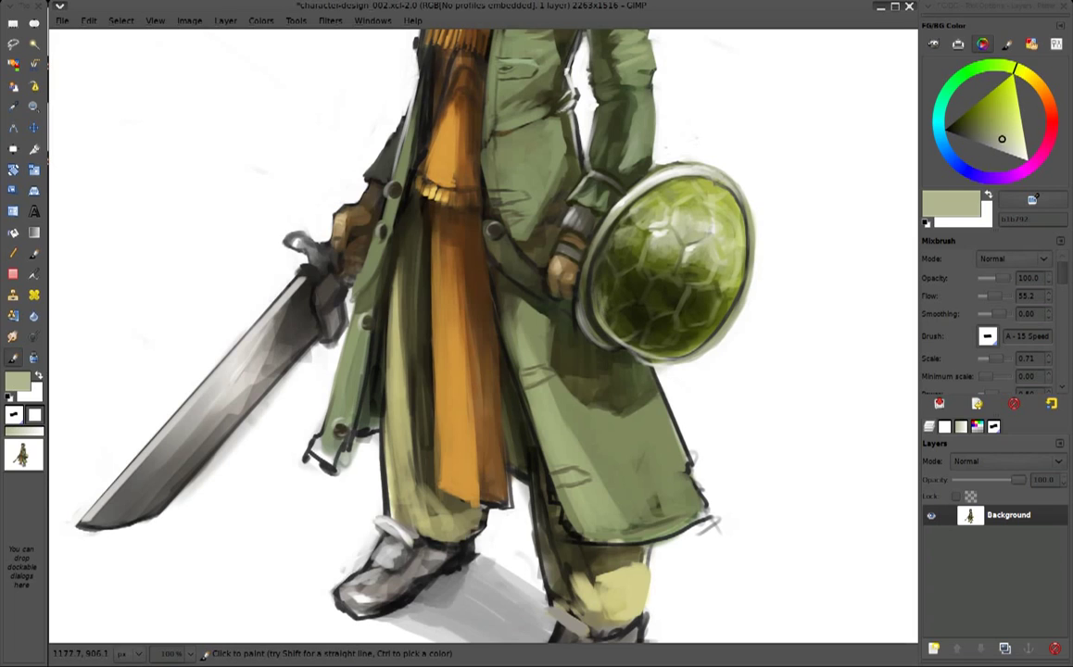
ctrl+click(546, 275)
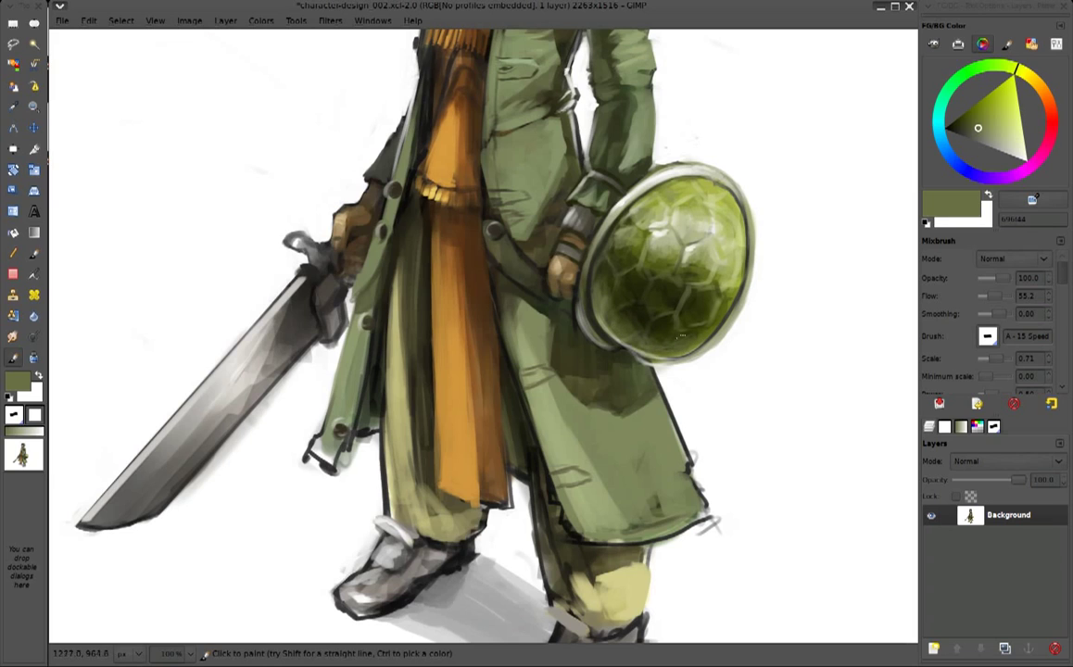
Lighten the hand, strap and shield's lower-left rim with off-white
ctrl+click(862, 186)
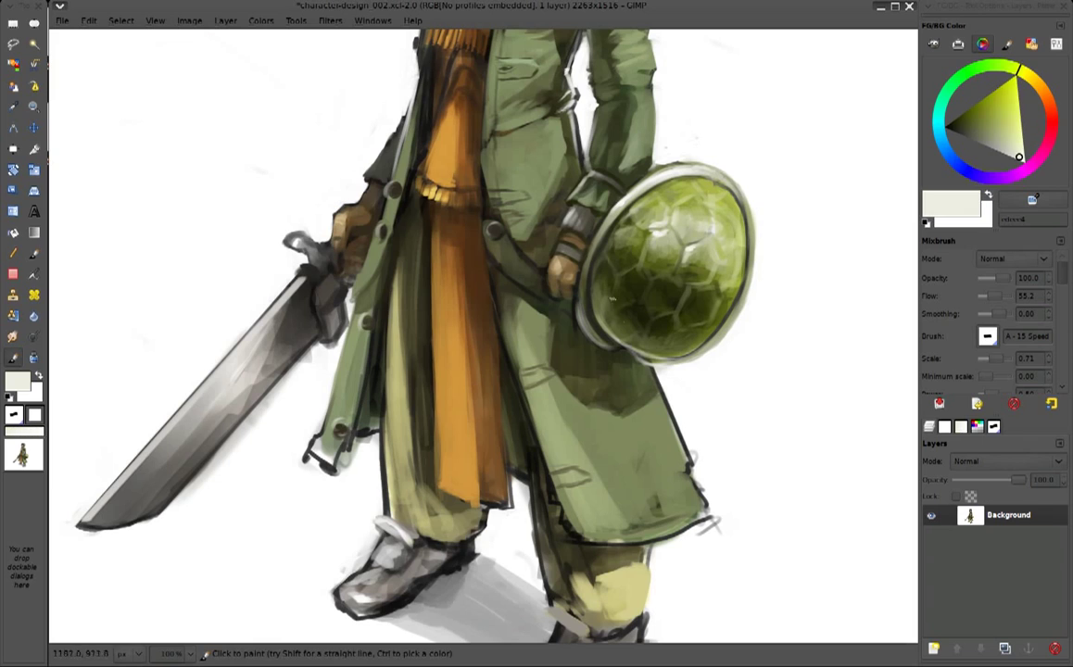
drag(553, 297, 543, 282)
mouse_move(591, 317)
mouse_down()
mouse_move(579, 309)
mouse_move(596, 308)
mouse_up()
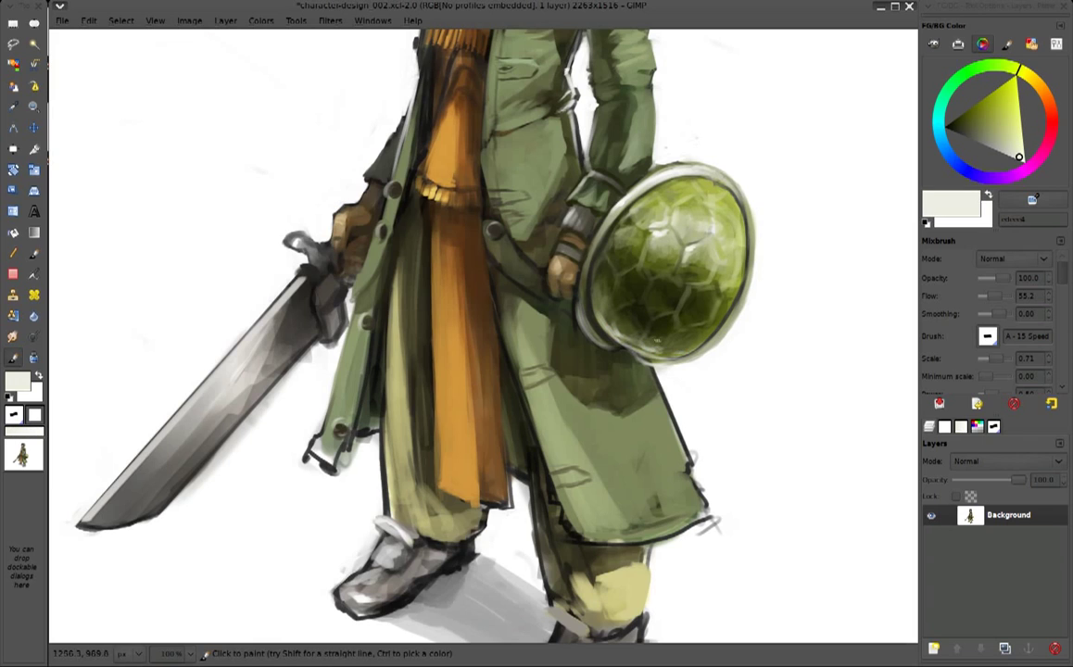
drag(540, 278, 537, 257)
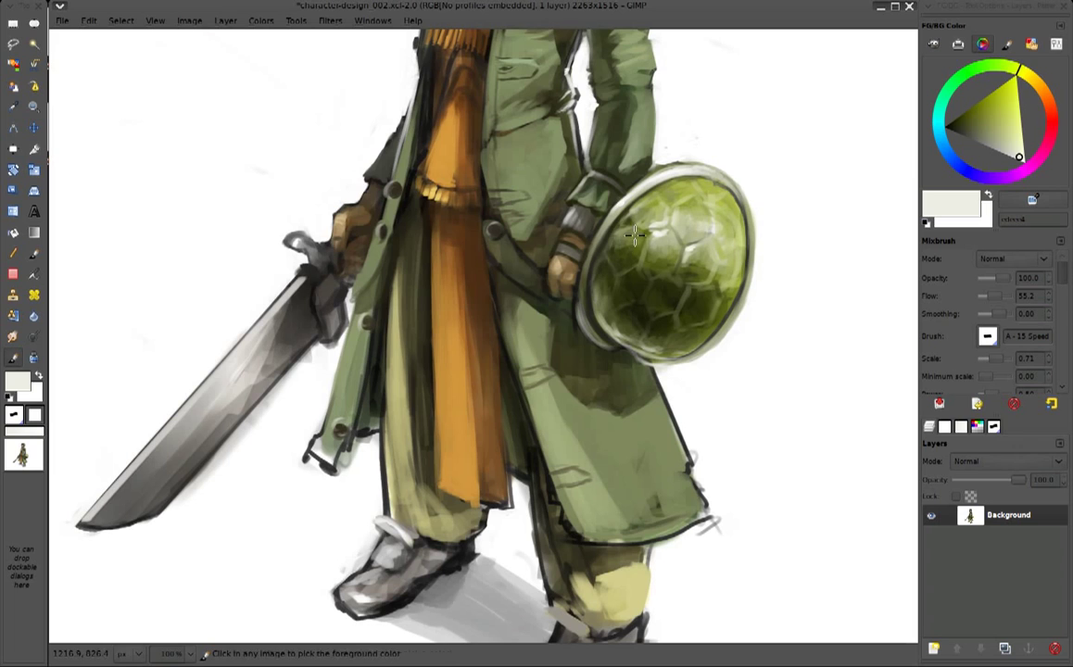
ctrl+click(634, 206)
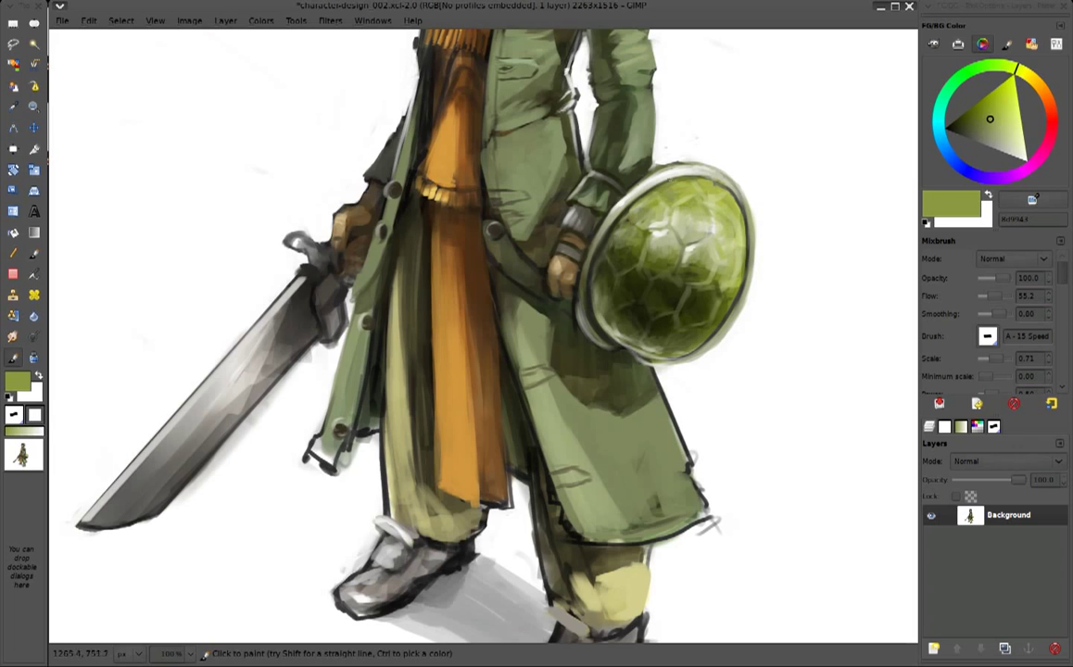
ctrl+click(695, 229)
Sample headphone greens, then build up pale strokes over the top of the hair
scroll(701, 232, up, 8)
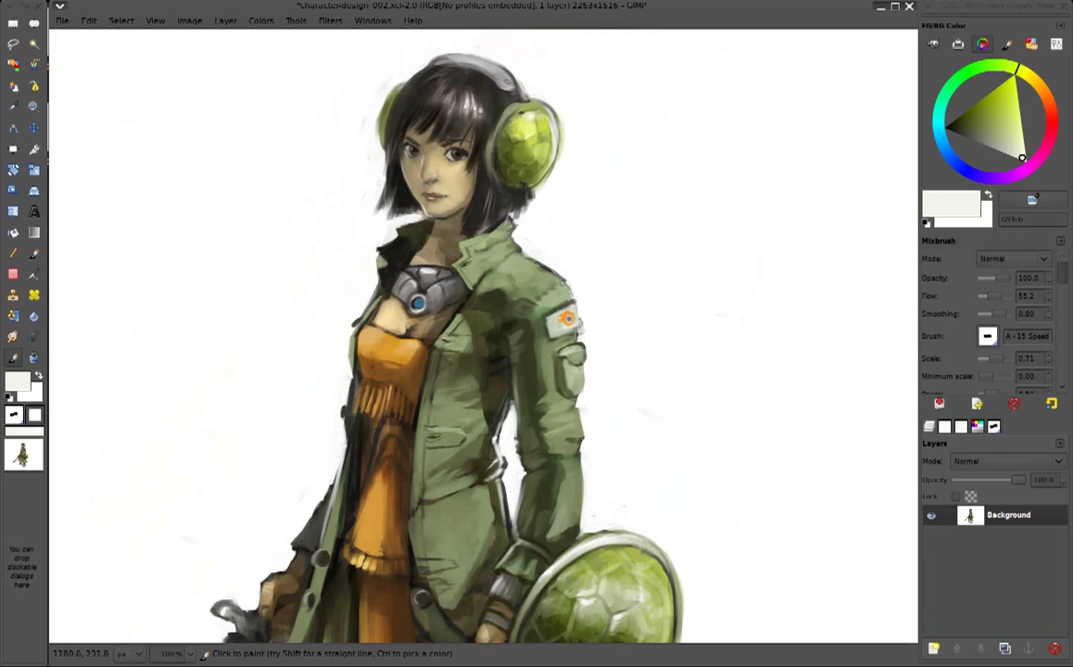
key(x)
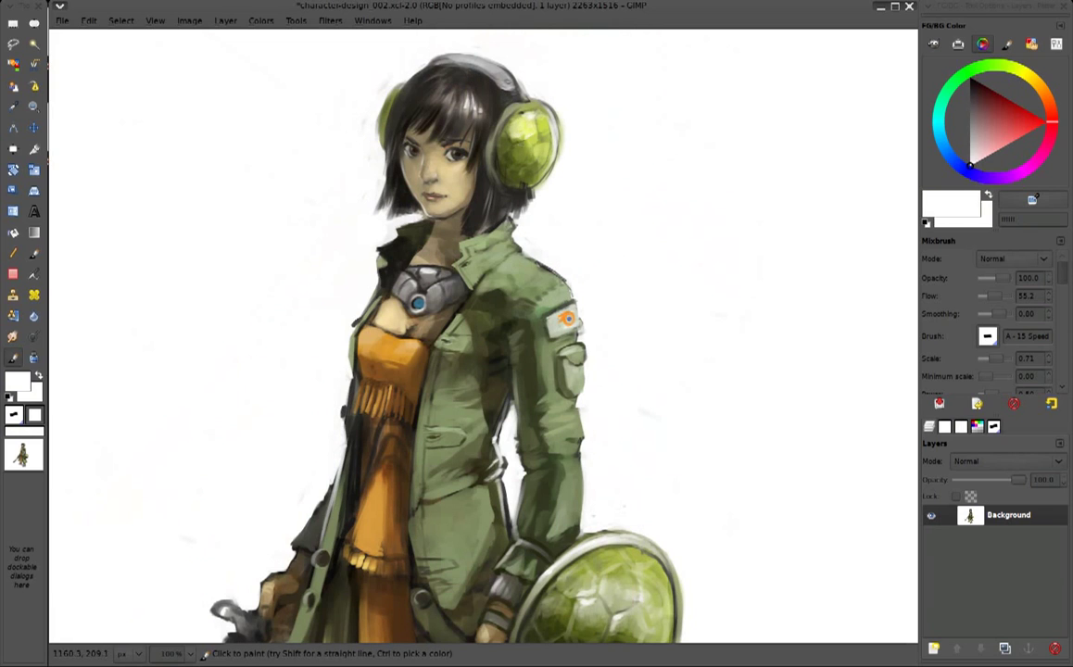
ctrl+click(517, 130)
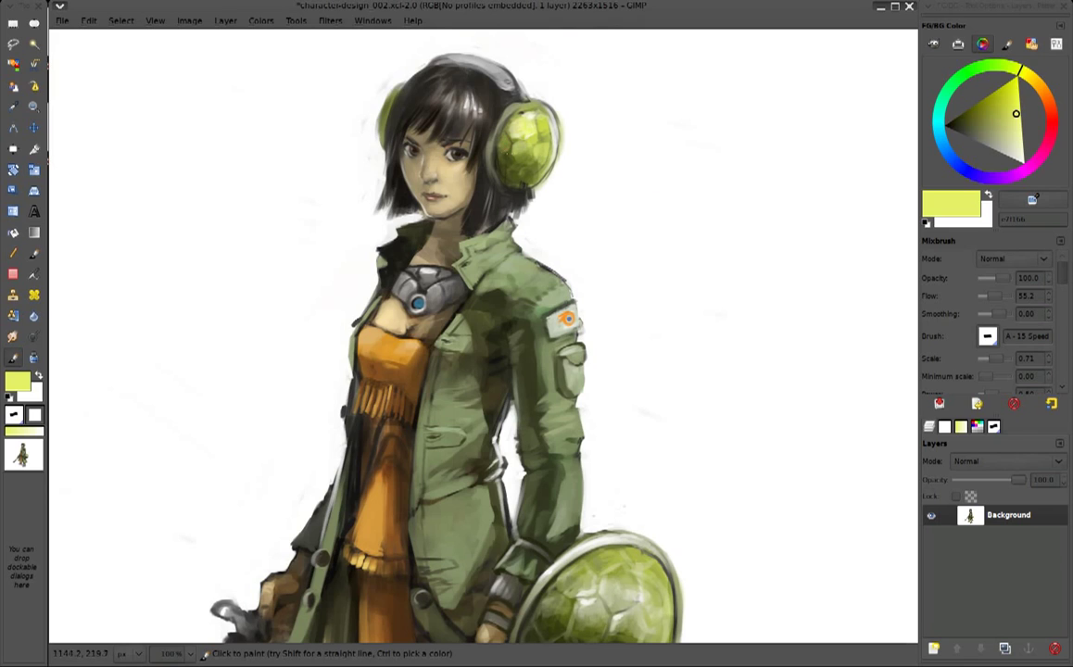
ctrl+click(520, 146)
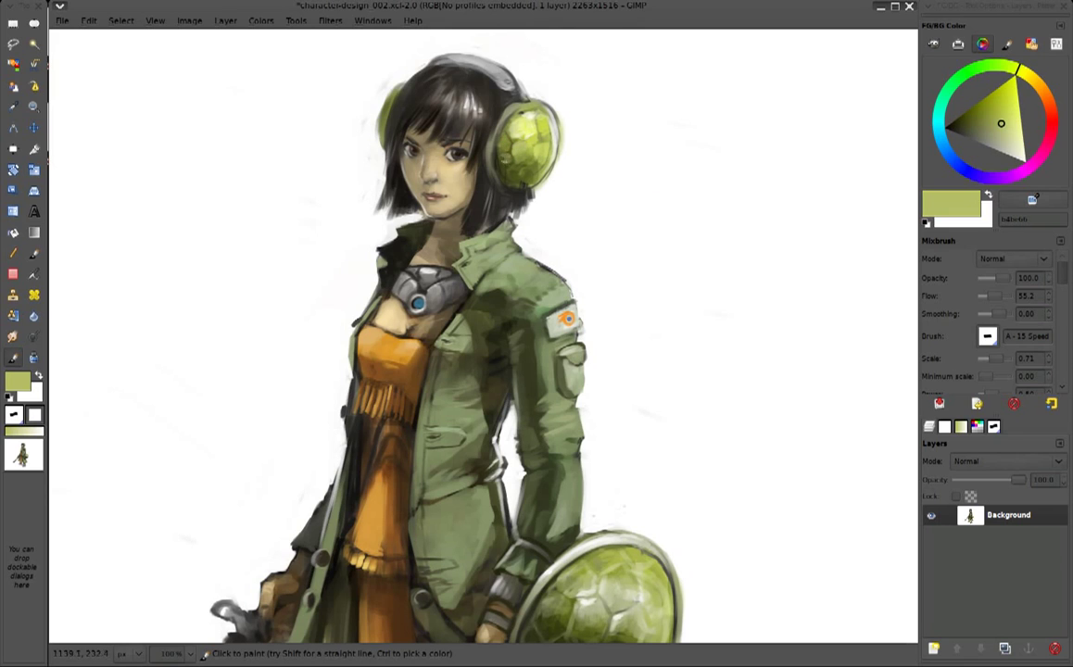
ctrl+click(490, 113)
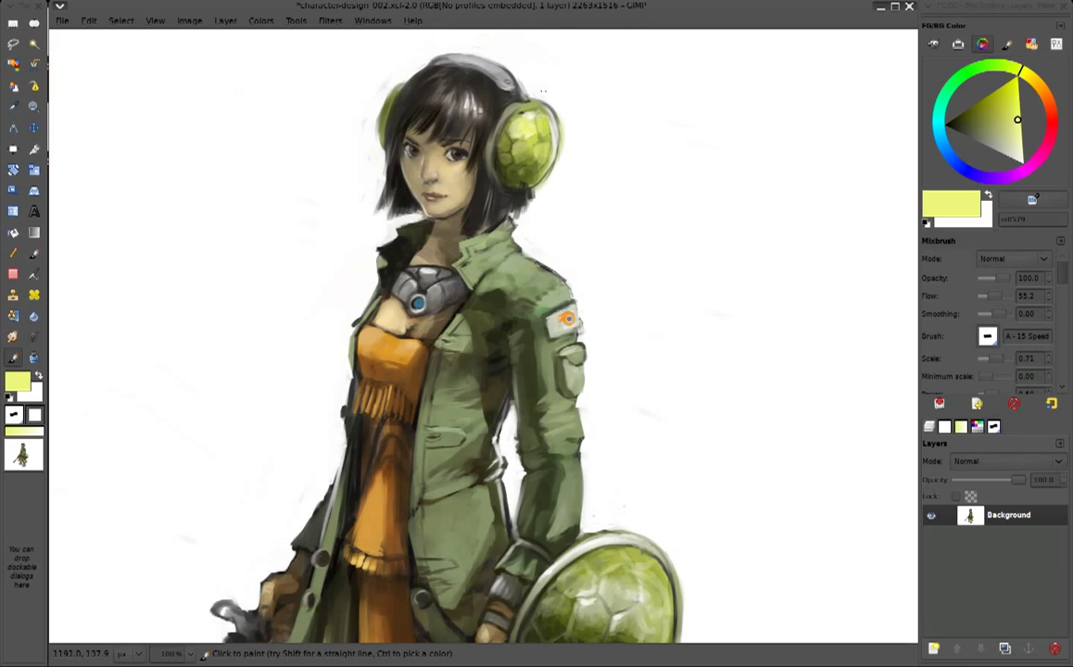
ctrl+click(468, 100)
mouse_move(468, 99)
mouse_down()
mouse_move(494, 96)
mouse_move(457, 110)
mouse_up()
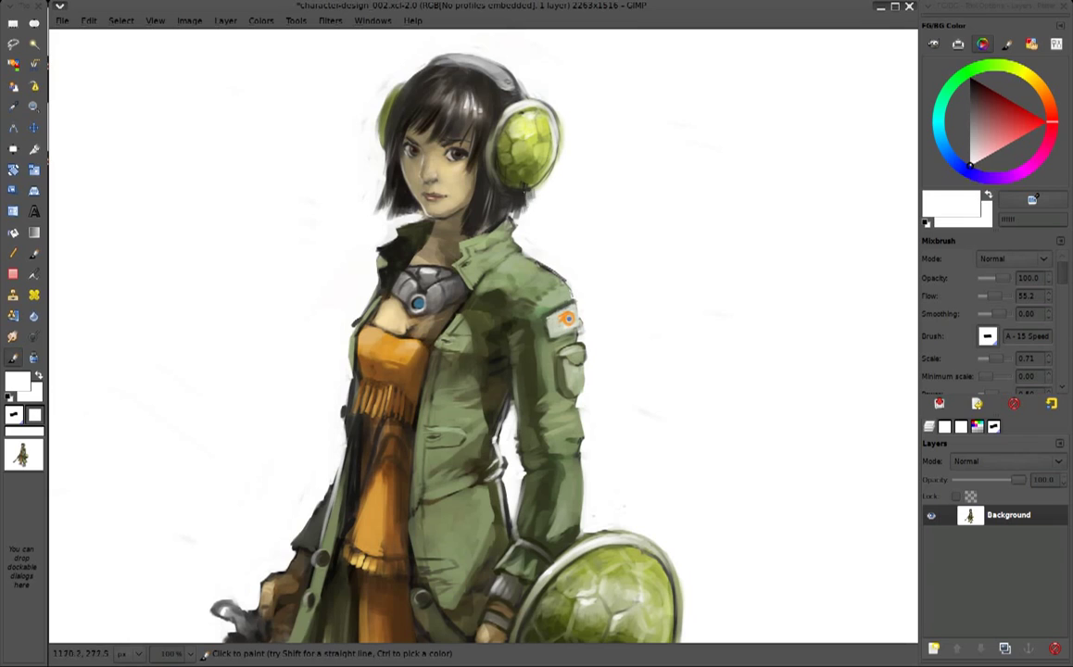
Trim the left edge of the hair with background white
ctrl+click(477, 178)
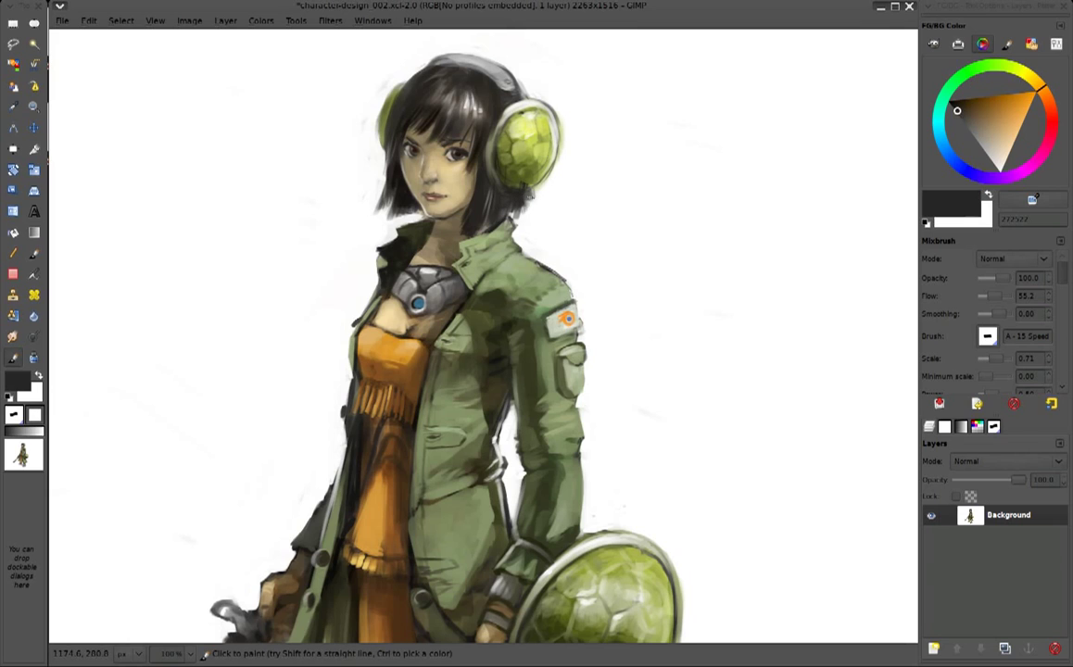
ctrl+click(359, 116)
drag(372, 153, 373, 111)
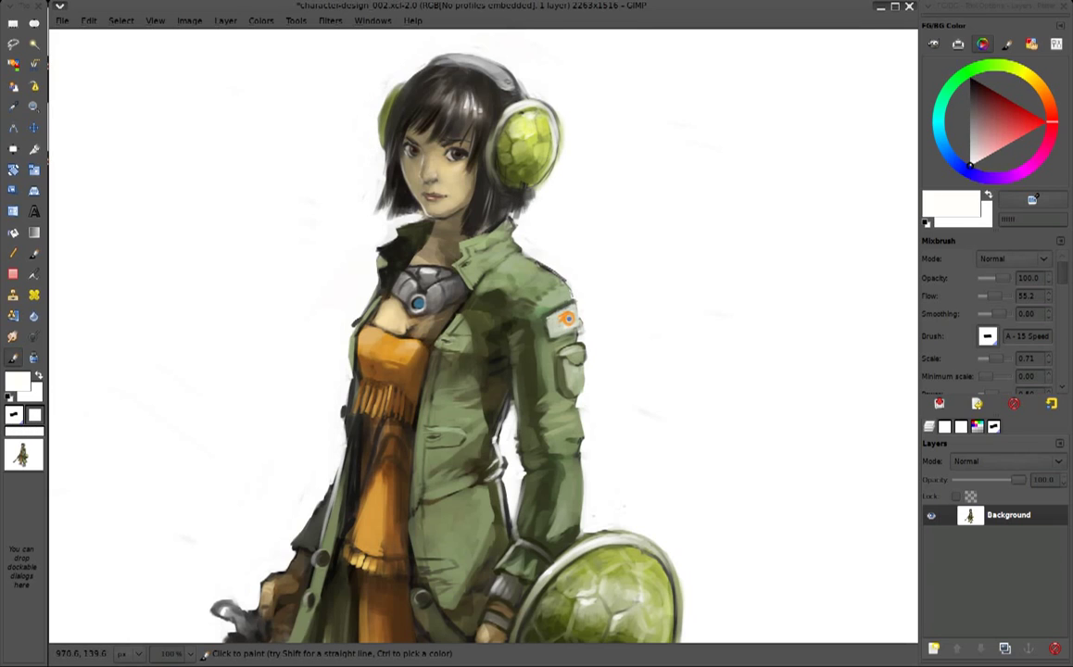
Touch up the left headphone's edge in pale yellow-green and reload white
ctrl+click(498, 121)
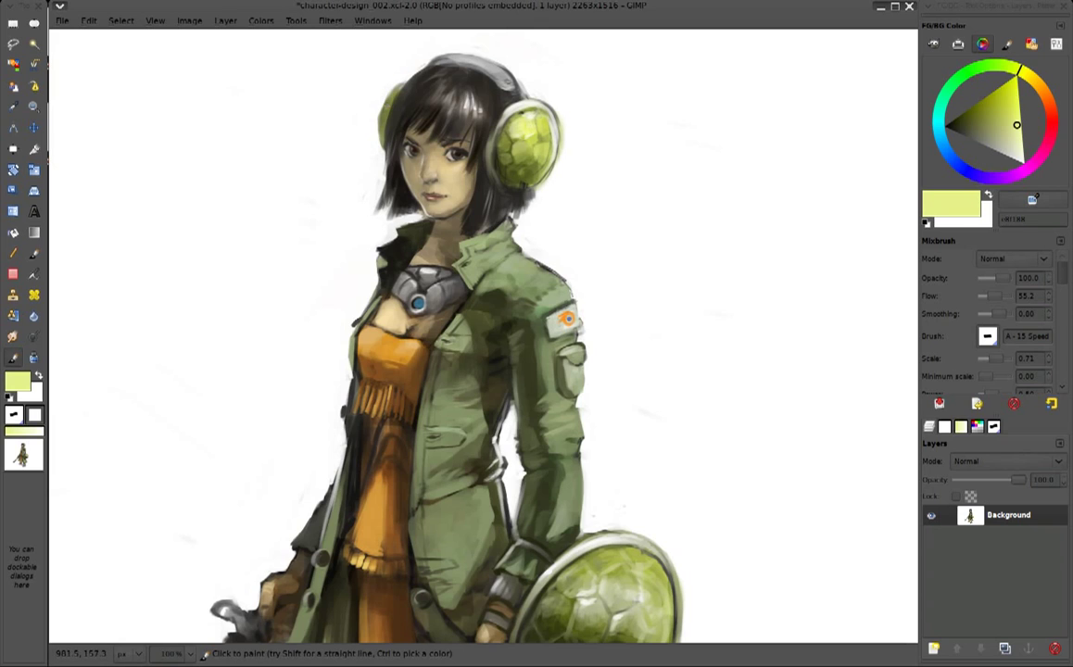
mouse_move(350, 96)
mouse_down()
mouse_move(355, 87)
mouse_move(354, 153)
mouse_move(356, 135)
mouse_up()
ctrl+click(371, 102)
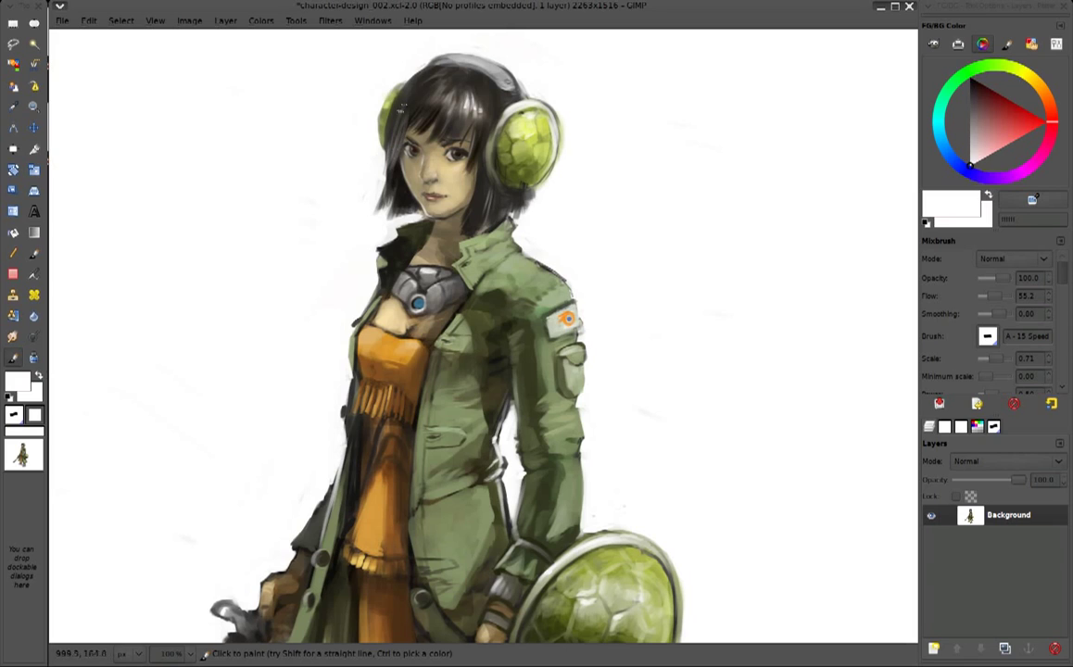
ctrl+click(418, 105)
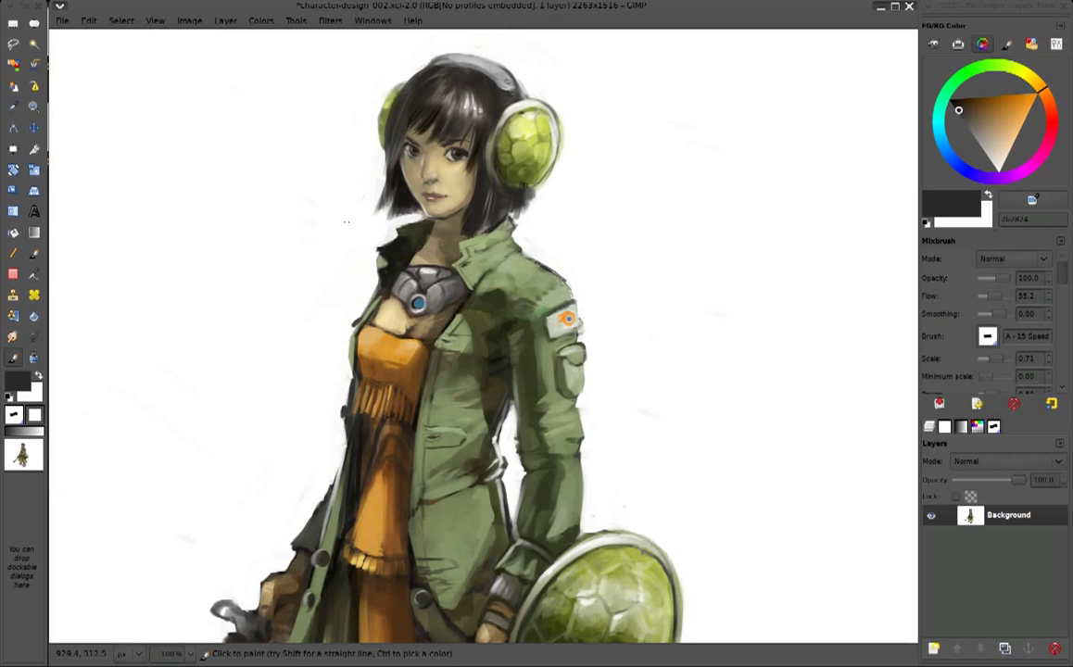
ctrl+click(456, 83)
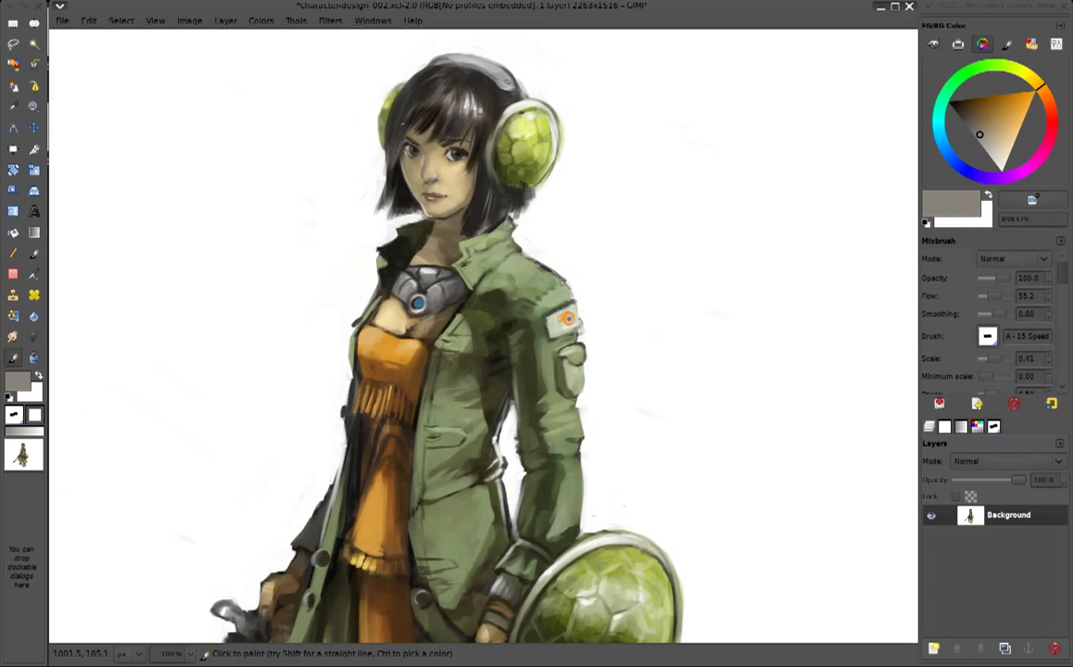
ctrl+click(355, 90)
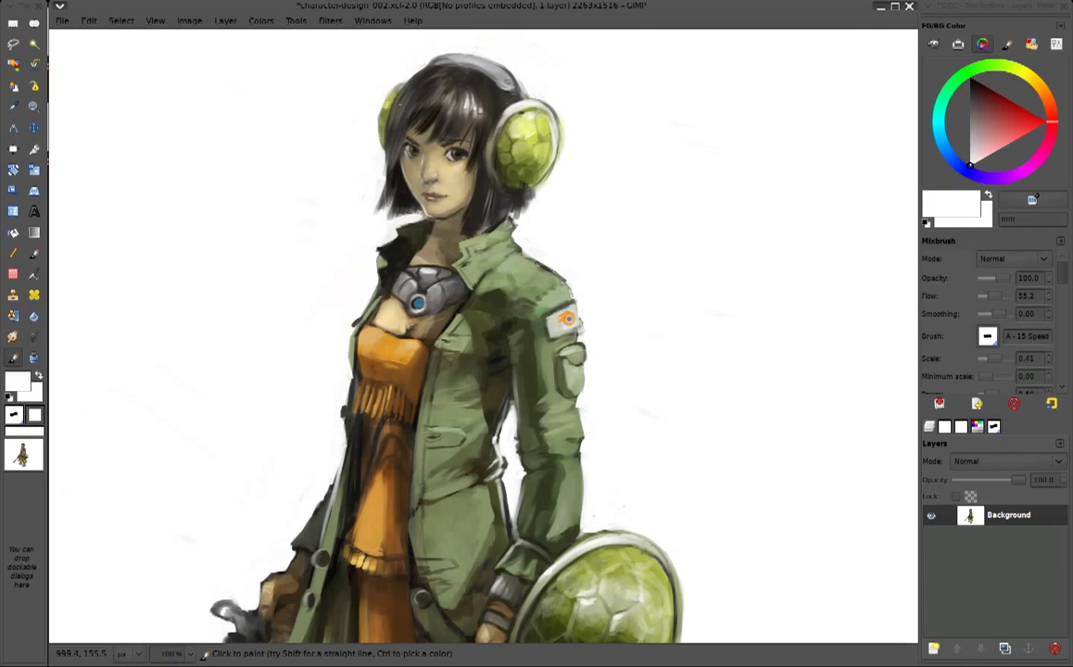
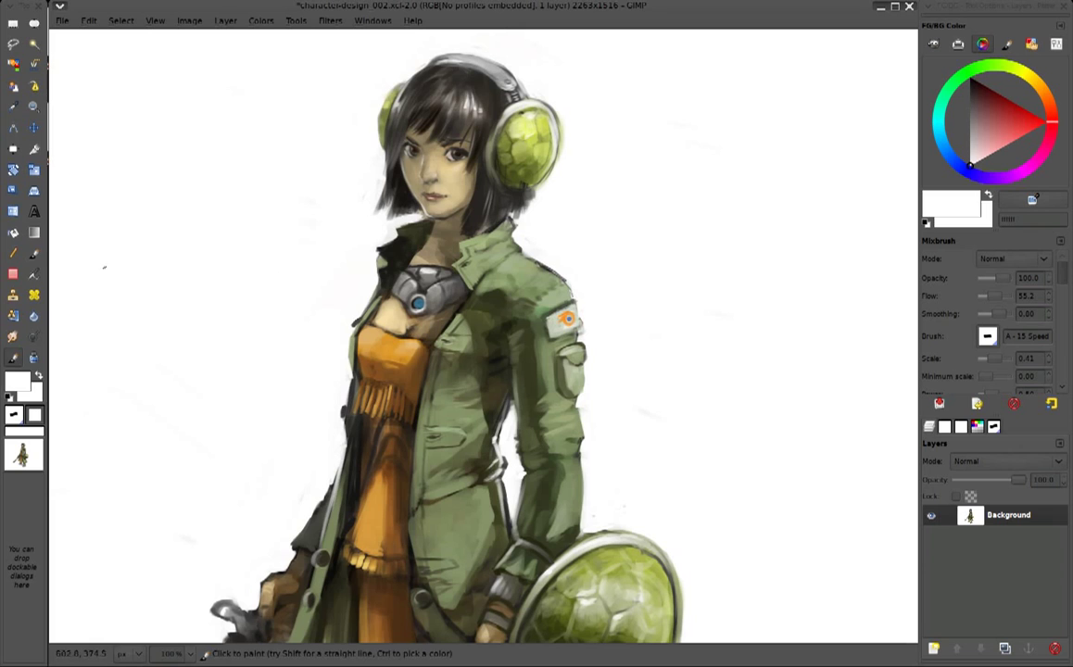
Select the A-12a brush preset and toggle the horizontally mirrored view to check the figure
click(977, 403)
click(812, 435)
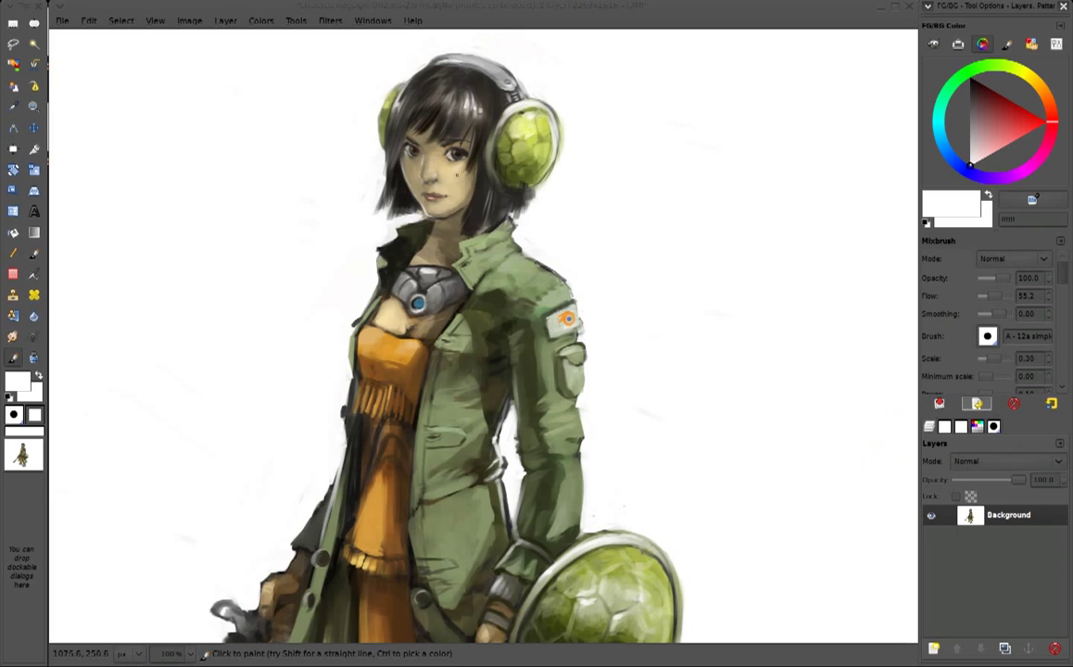
scroll(627, 200, up, 1)
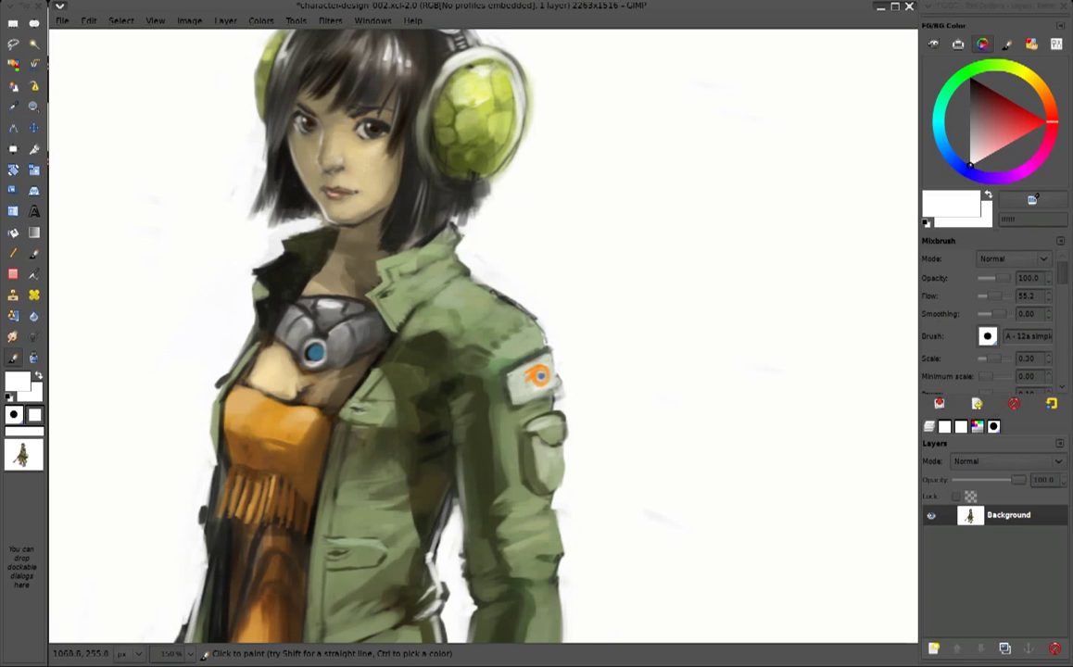
scroll(410, 278, down, 2)
key(m)
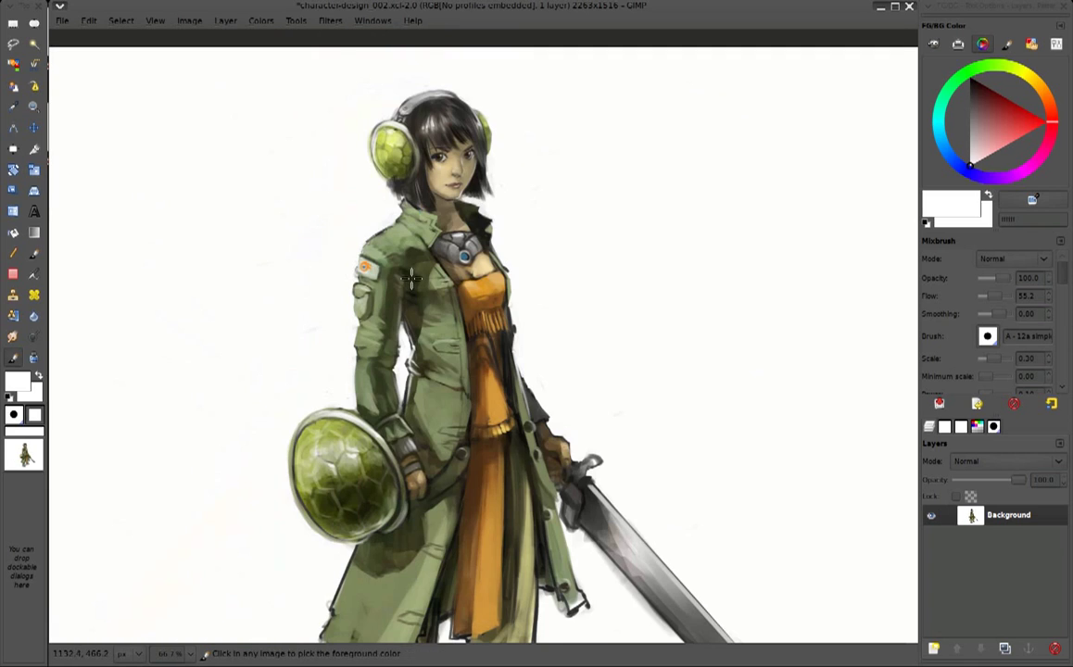
key(m)
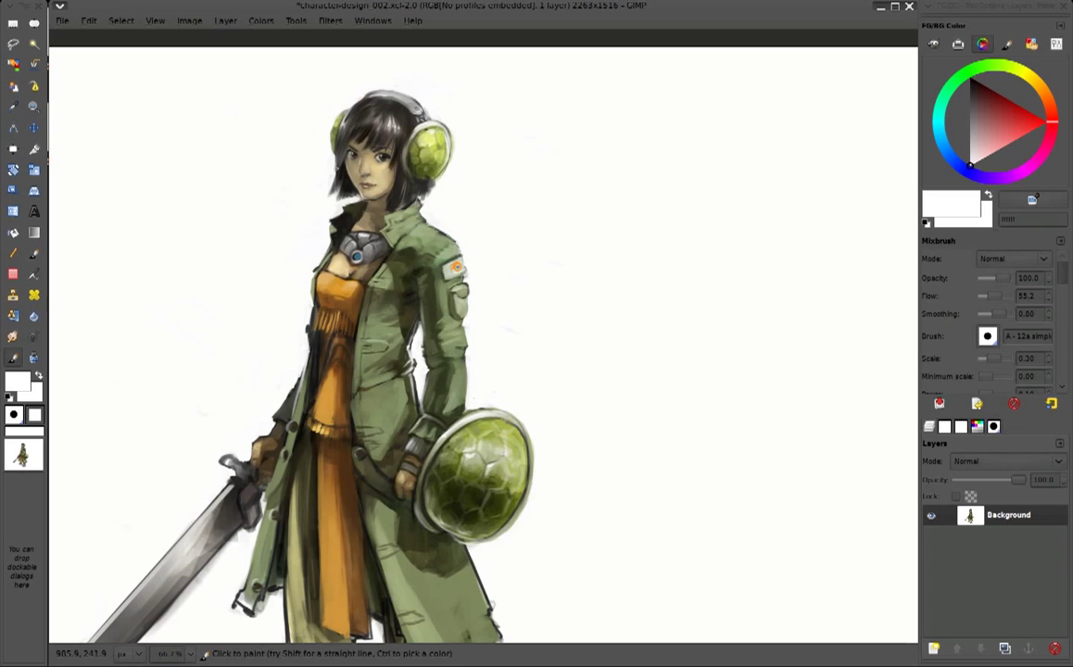
key(h)
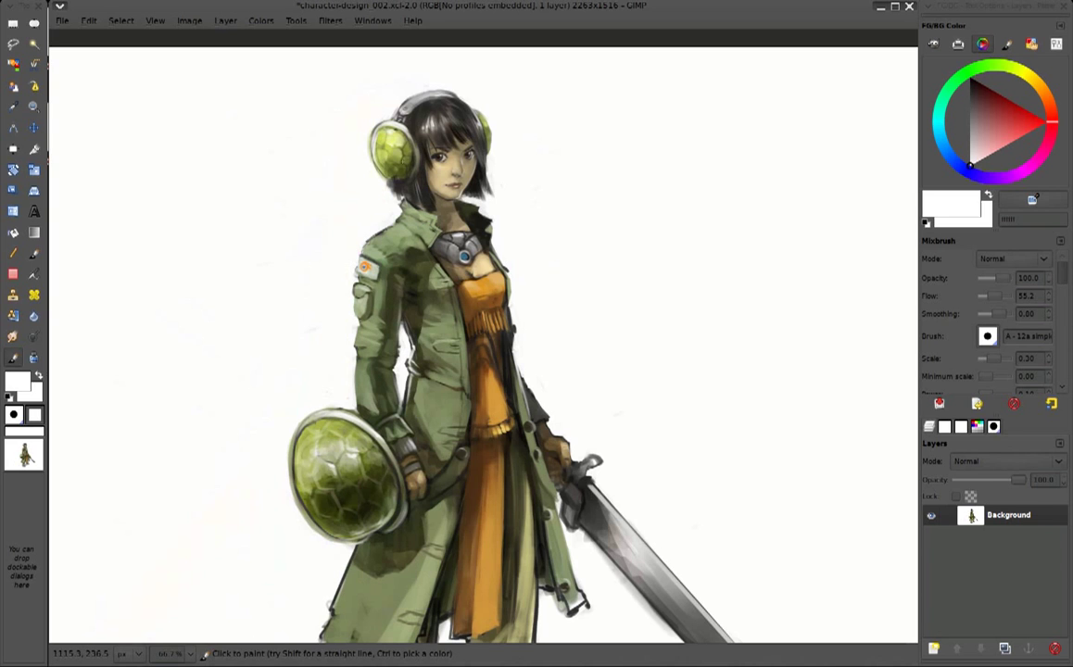
Zoom in on the face and sample its brown skin tone and the white background
key(2)
ctrl+click(439, 117)
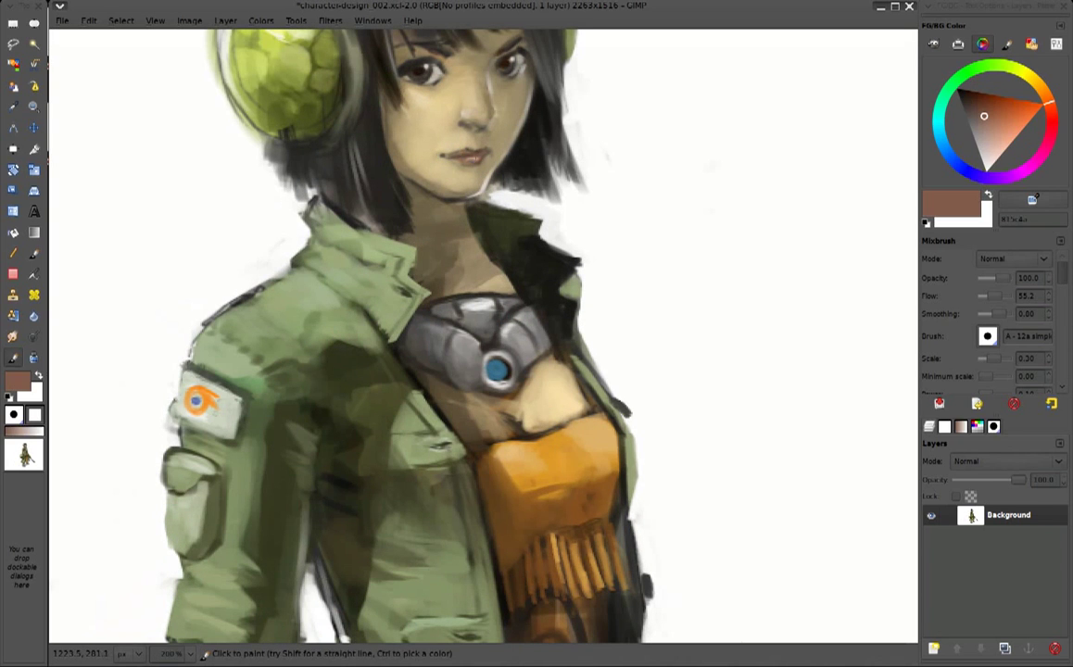
scroll(547, 186, down, 4)
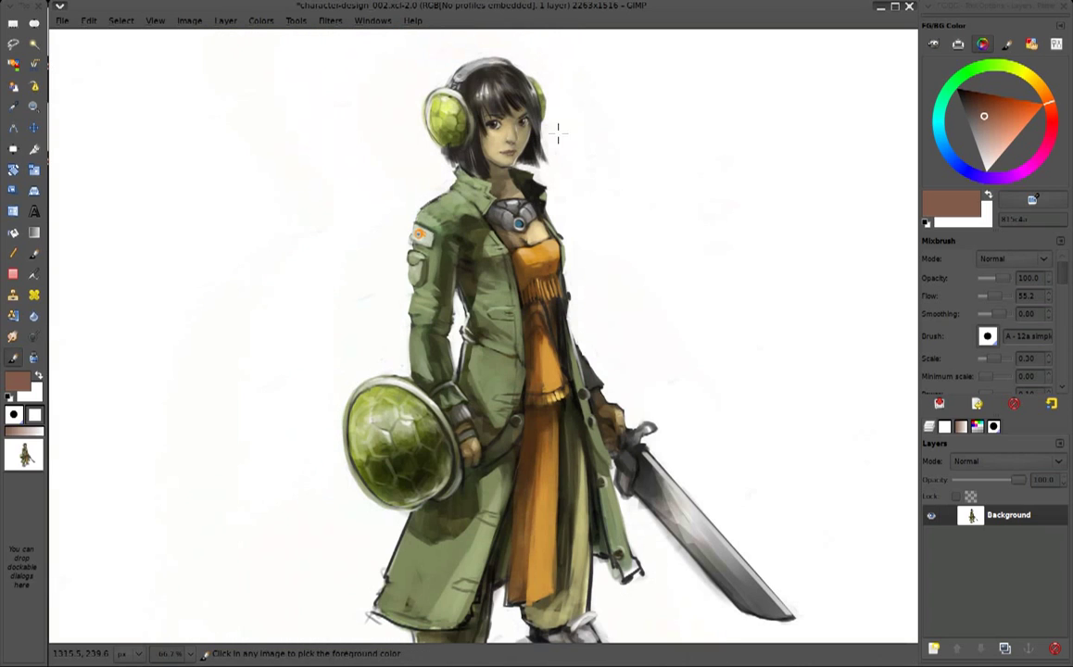
ctrl+click(553, 150)
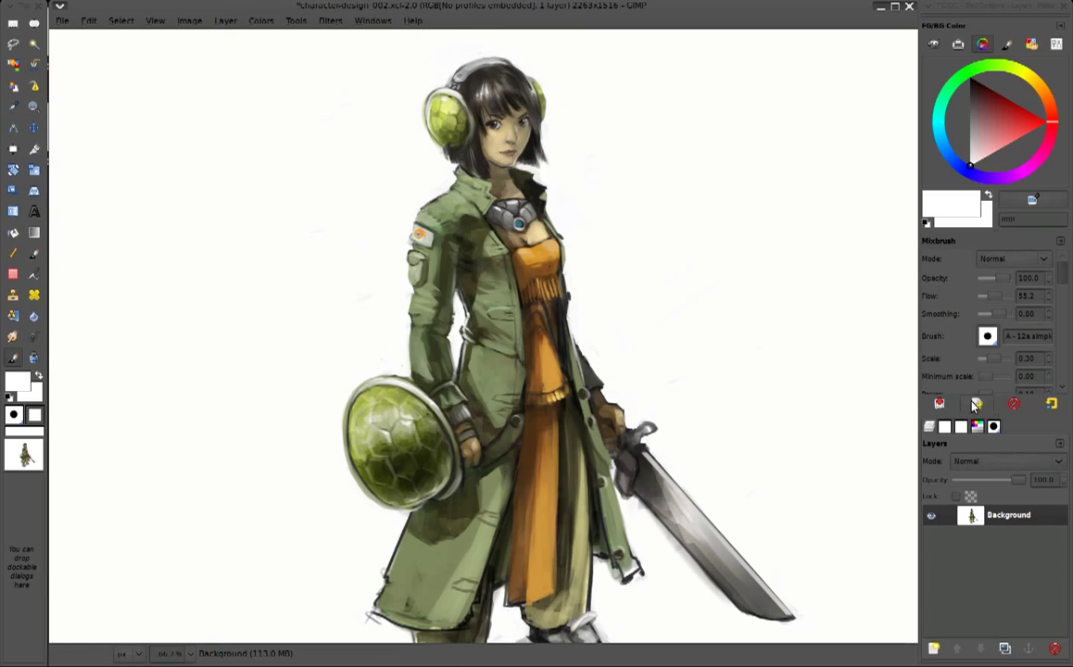
Sample beige, white, dark olive, tan and brown tones from the face, coat and figure
ctrl+click(501, 145)
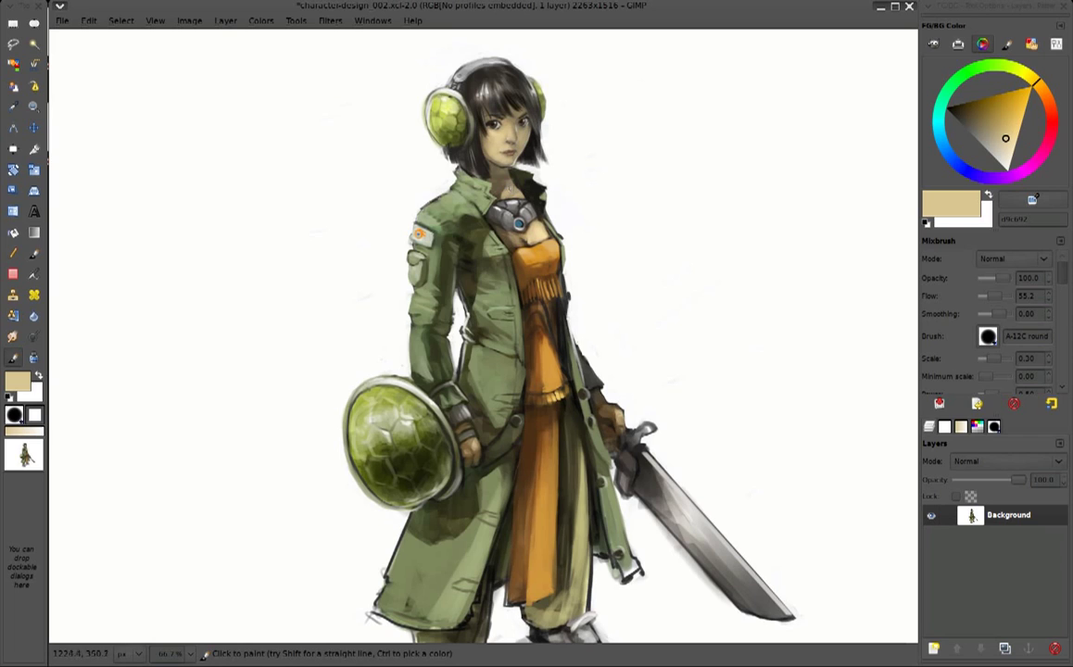
ctrl+click(406, 161)
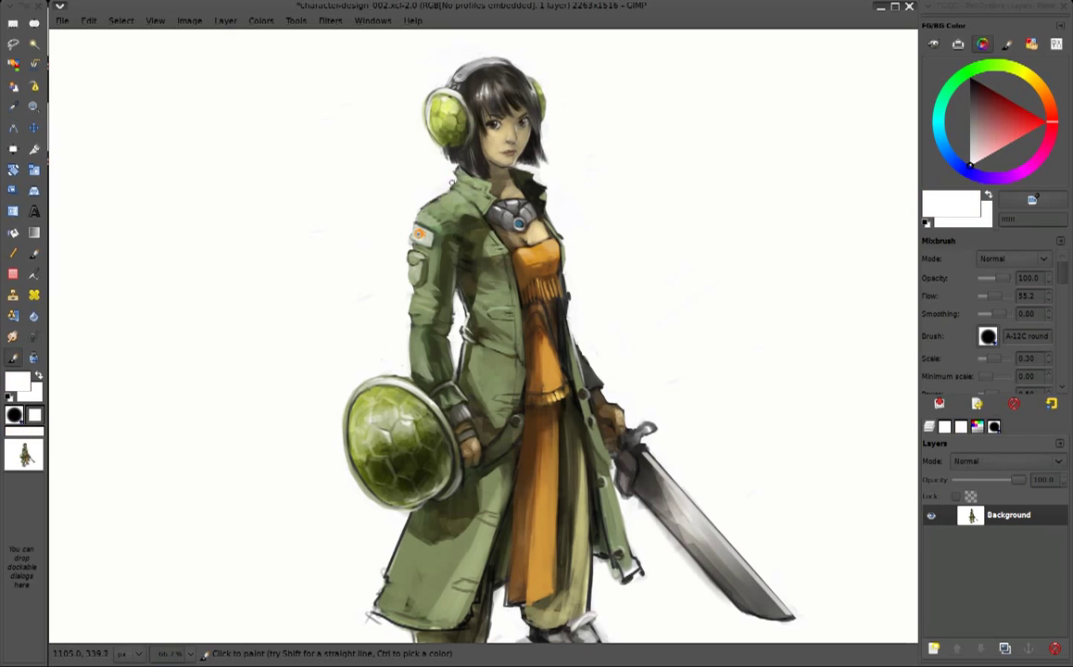
ctrl+click(414, 253)
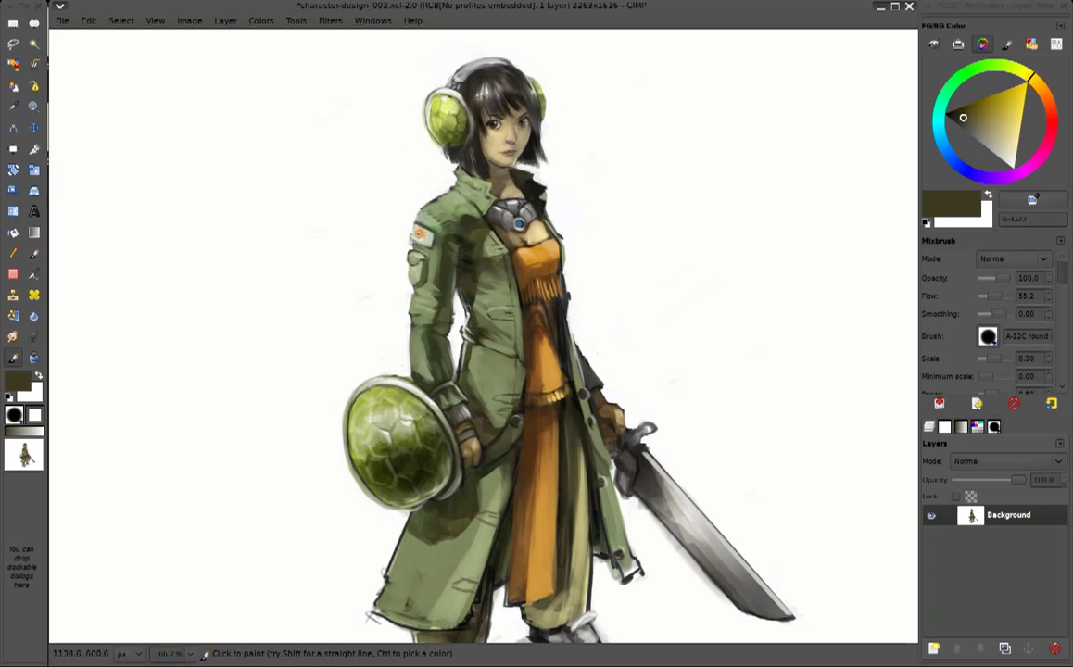
ctrl+click(413, 255)
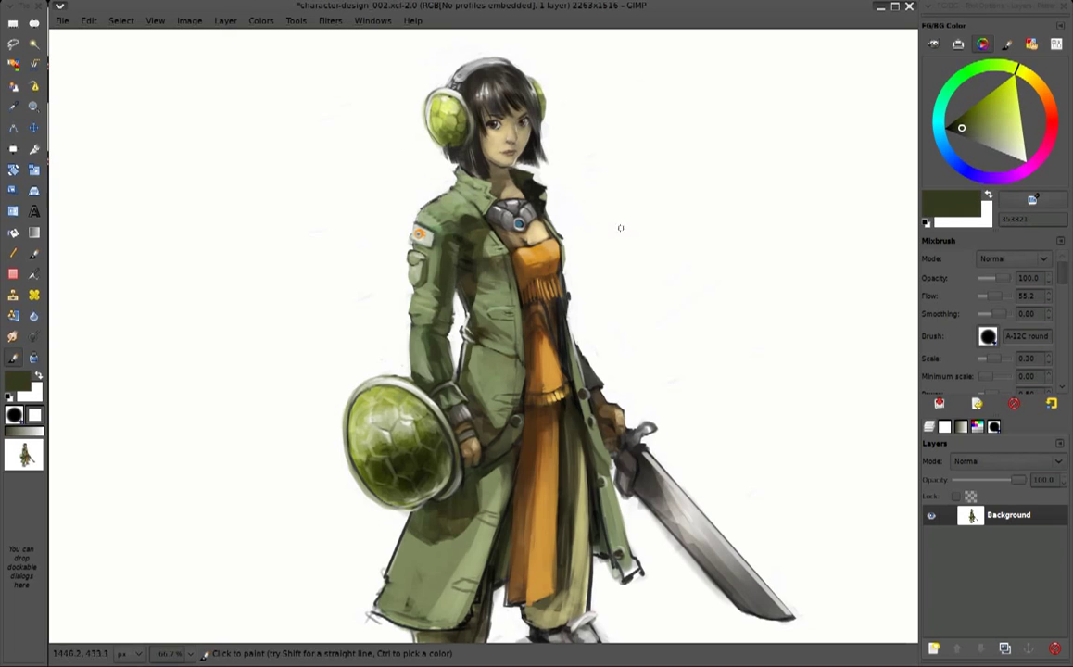
ctrl+click(522, 238)
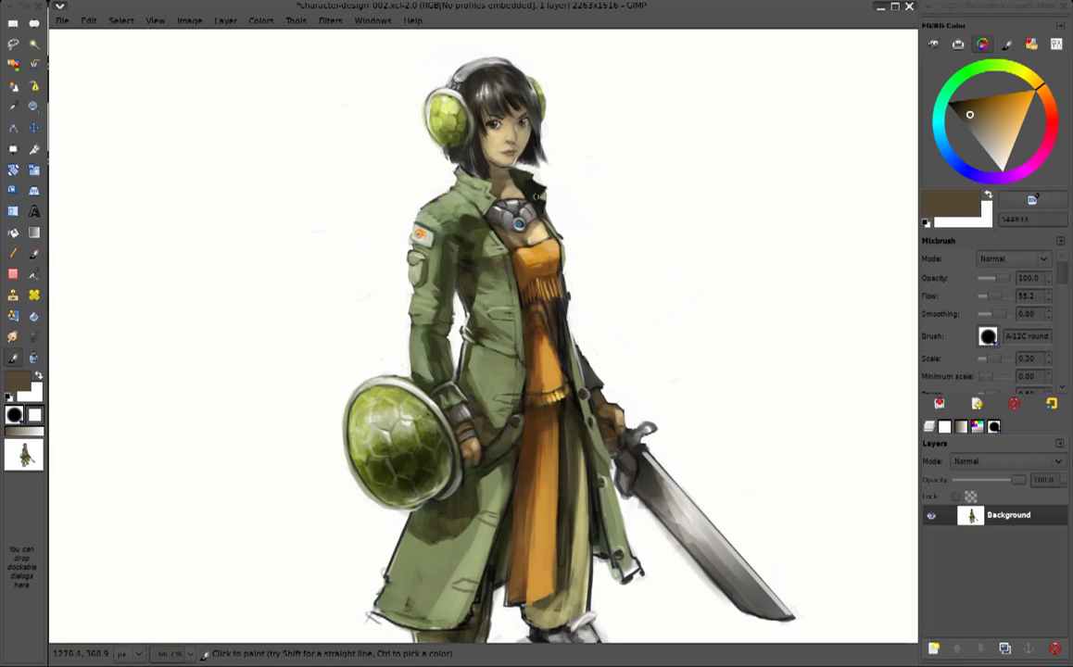
ctrl+click(511, 192)
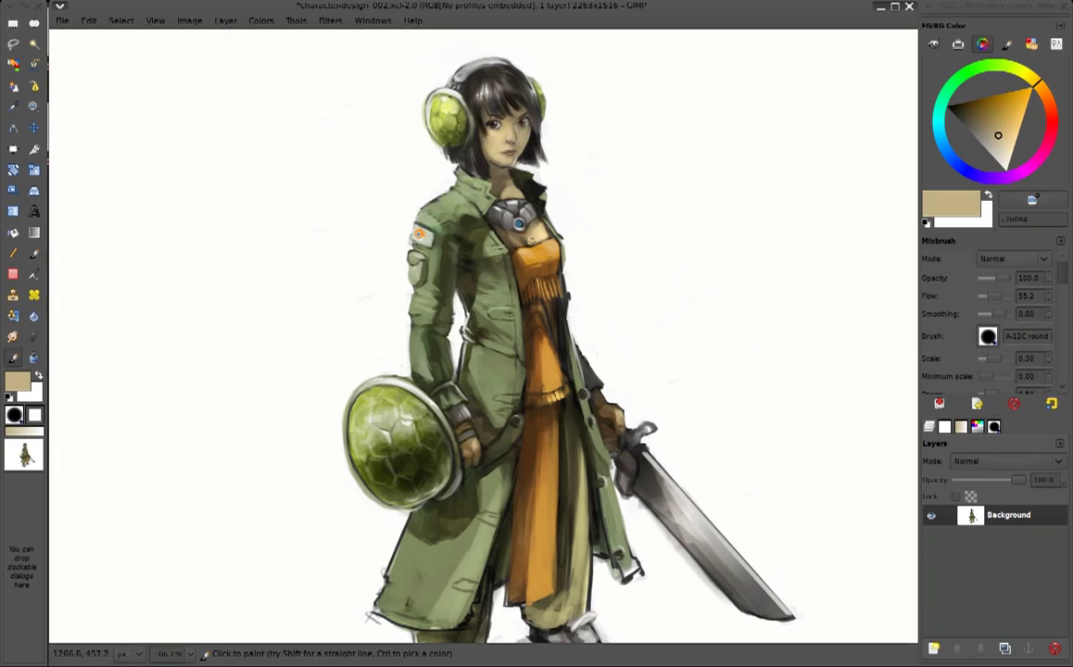
ctrl+click(493, 211)
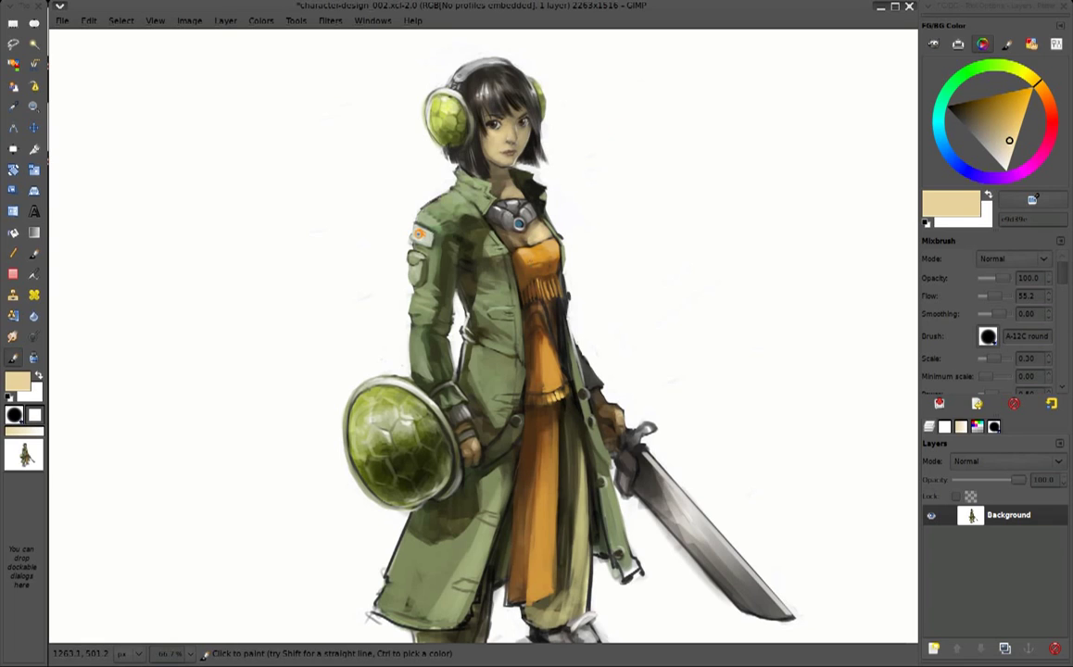
ctrl+click(470, 214)
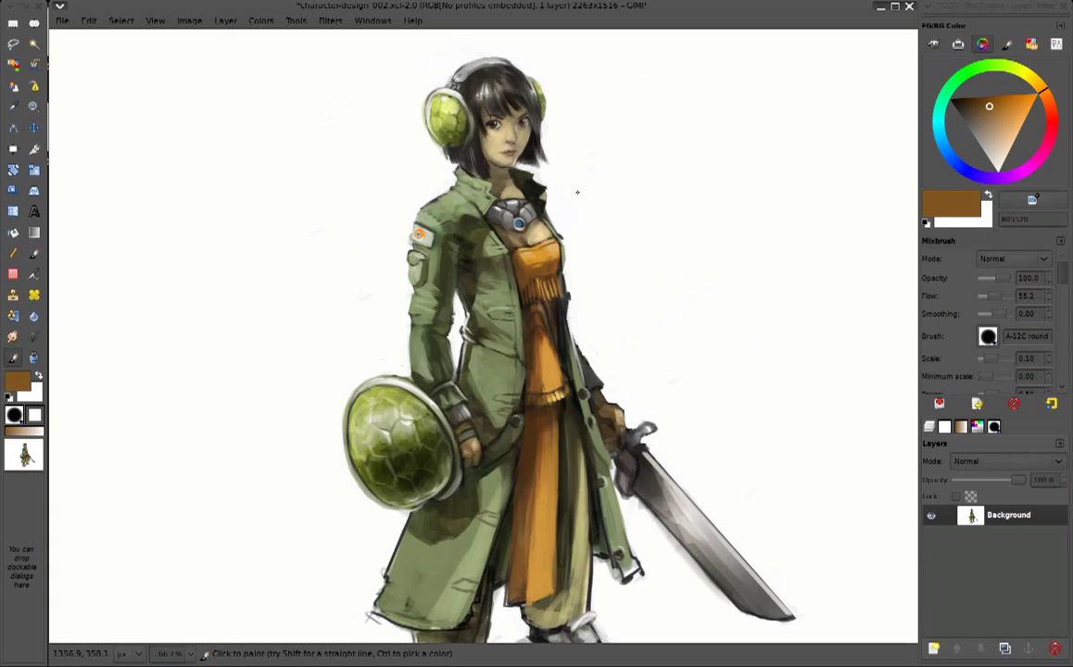
Sample dress orange, browns, near-black, metal grey and sage and olive coat greens
ctrl+click(545, 436)
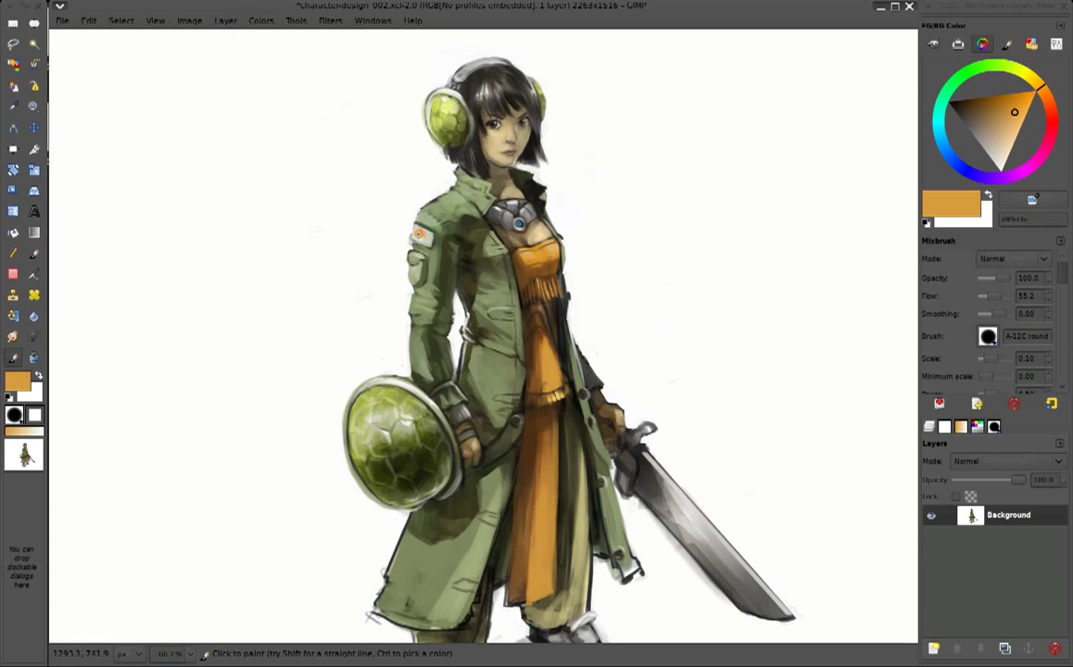
ctrl+click(498, 236)
ctrl+click(507, 166)
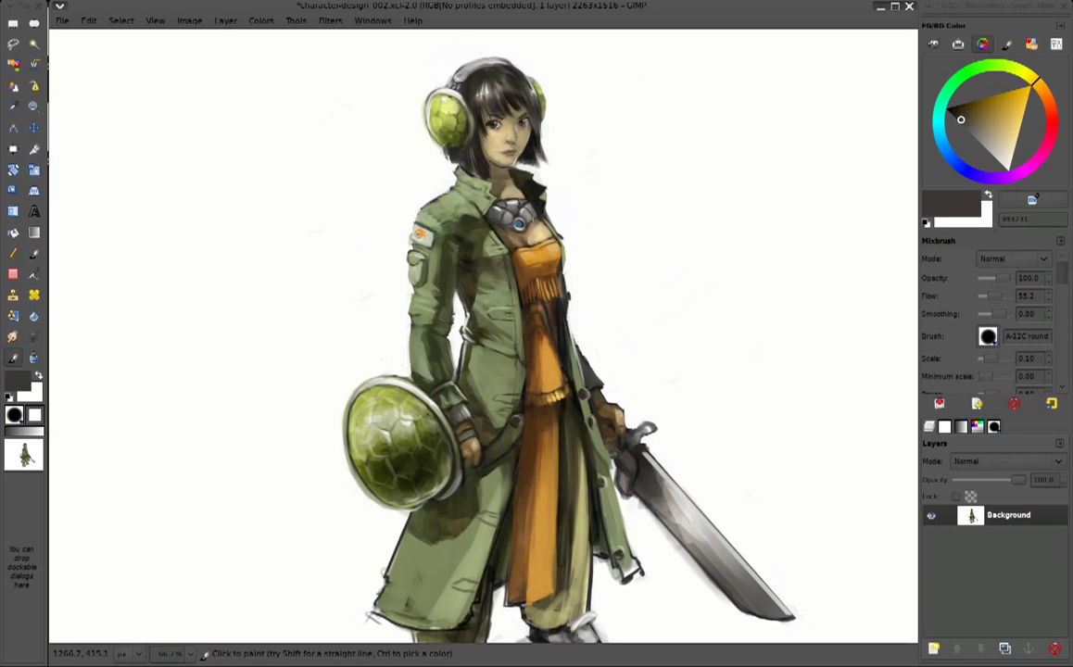
ctrl+click(456, 206)
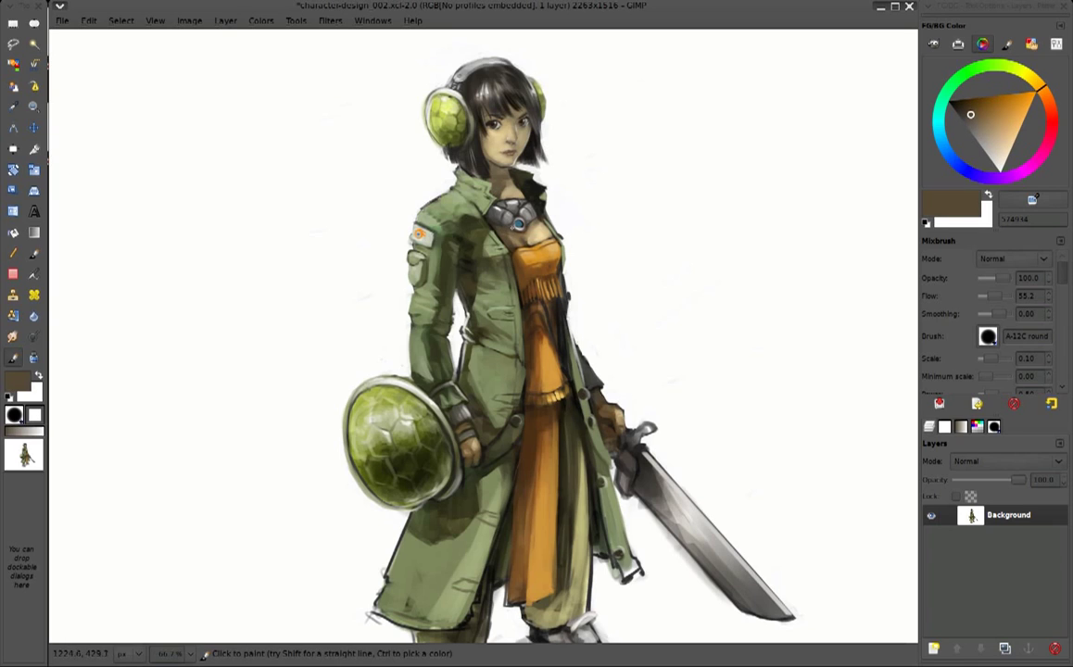
ctrl+click(534, 196)
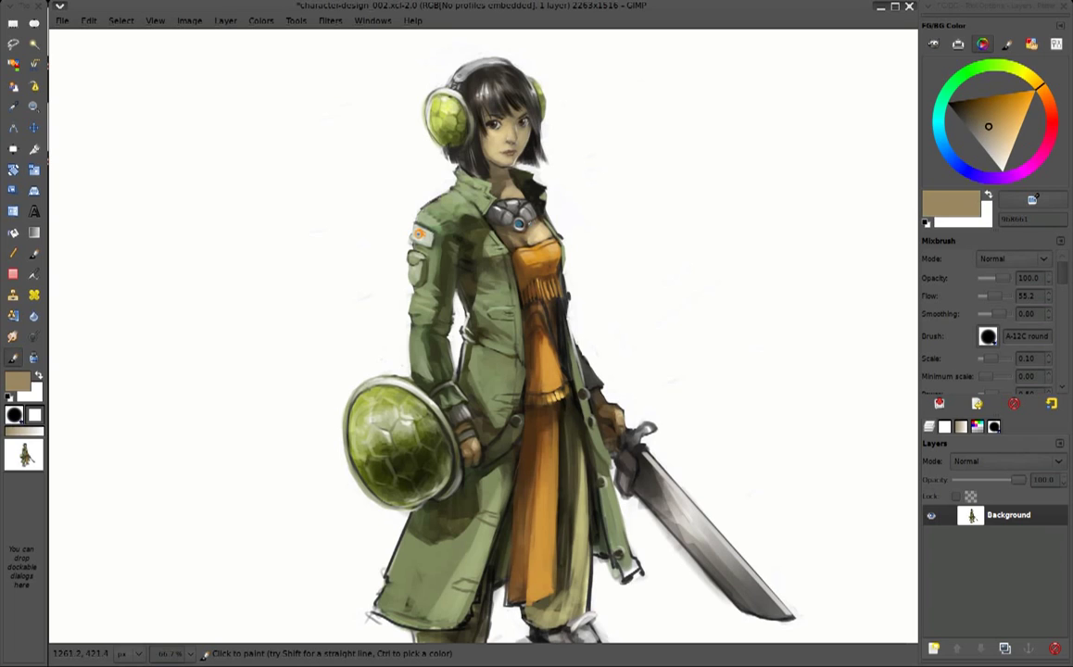
ctrl+click(520, 188)
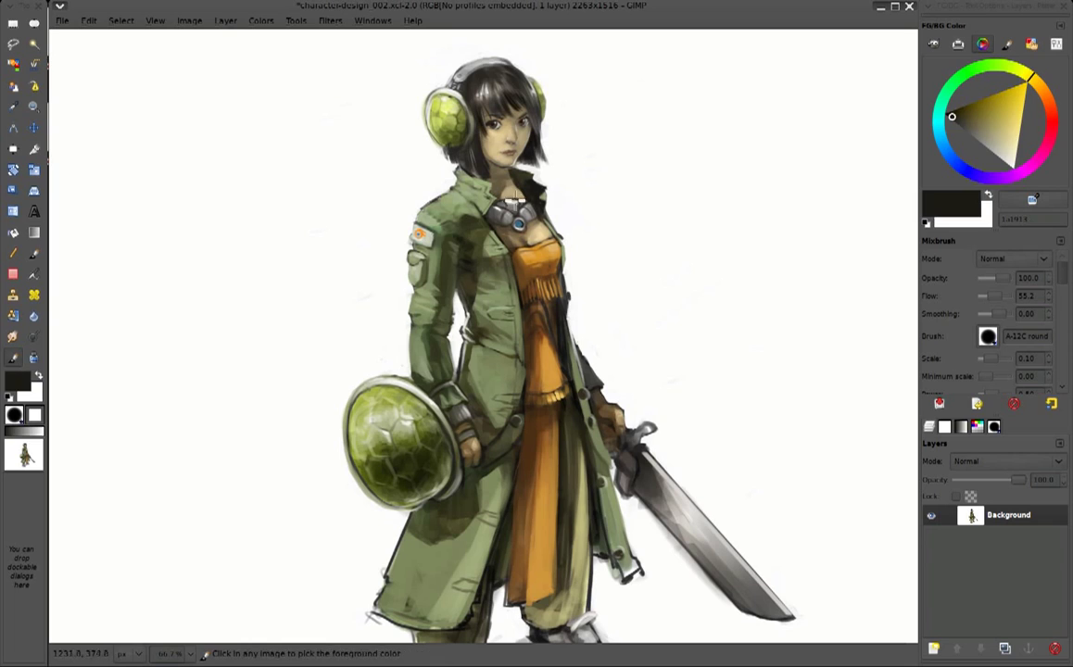
ctrl+click(523, 184)
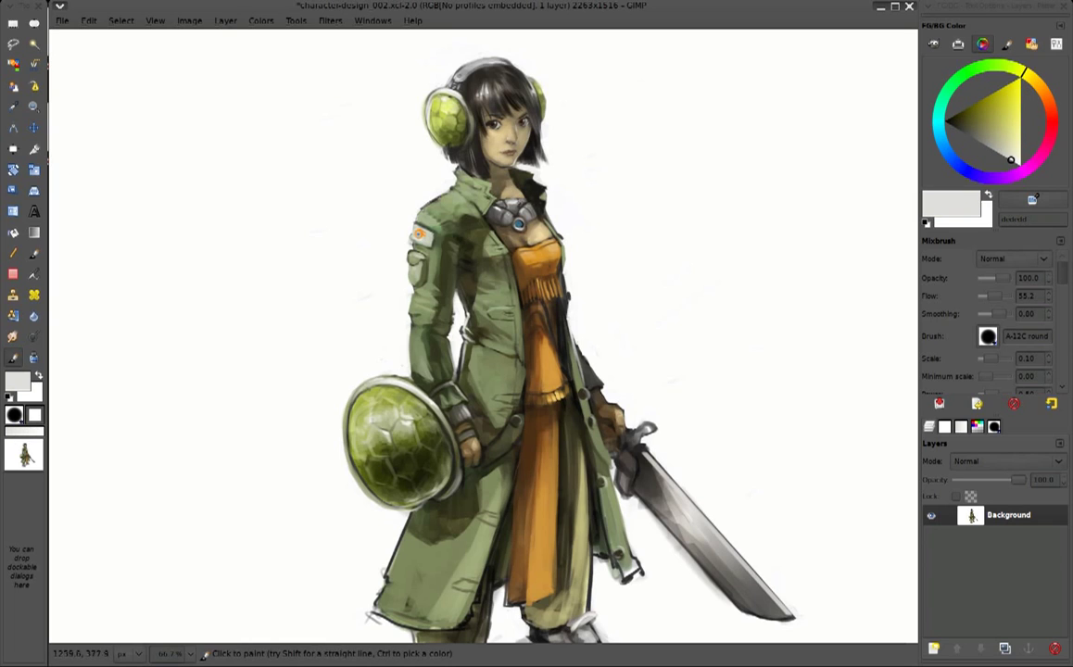
ctrl+click(508, 247)
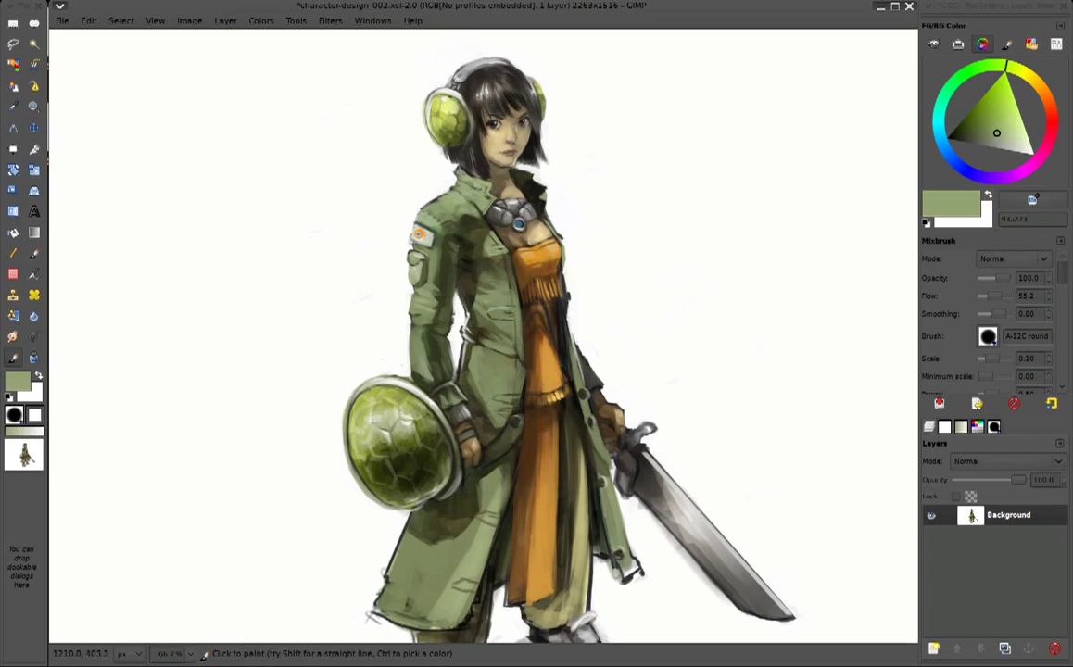
ctrl+click(482, 170)
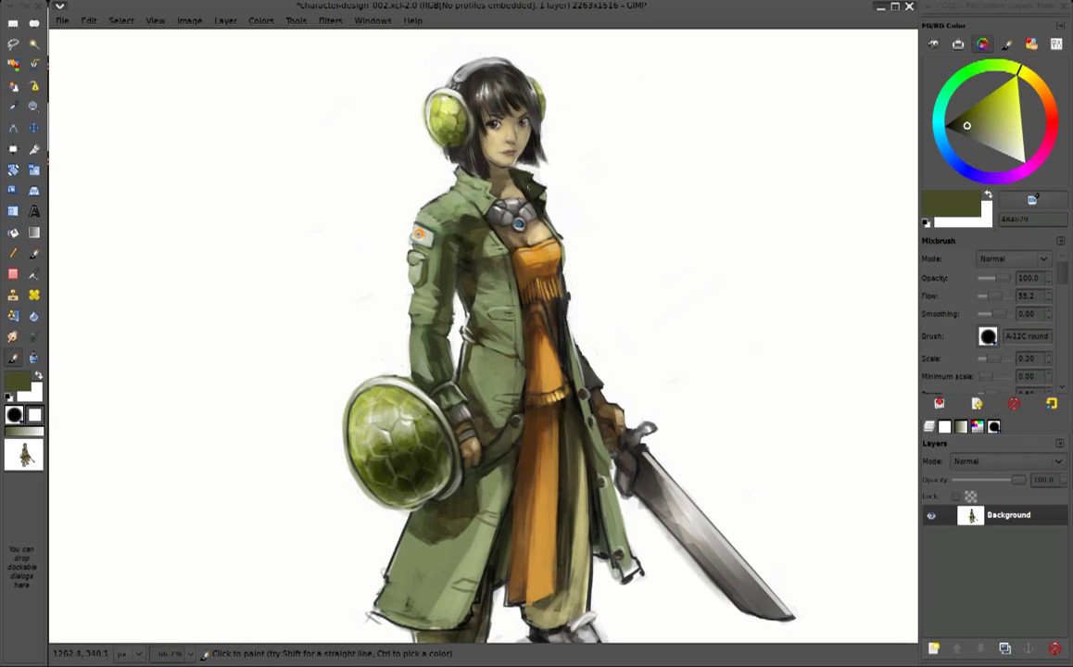
Dab sage green on the coat sleeve and paint near-black strokes along the coat edge by the dress
drag(512, 109, 495, 43)
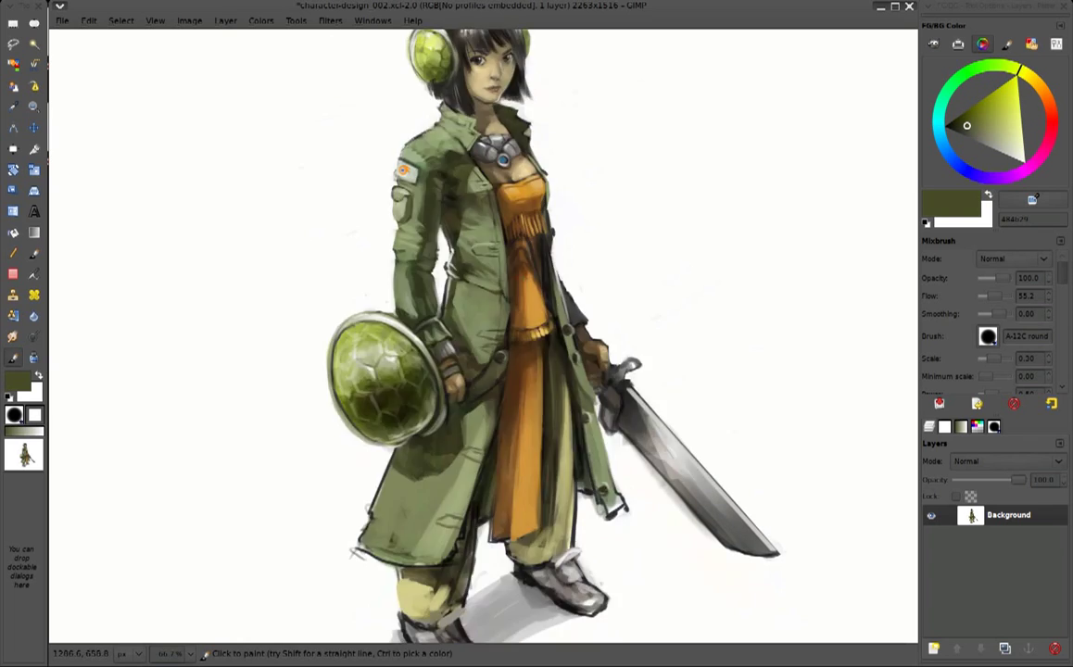
ctrl+click(429, 234)
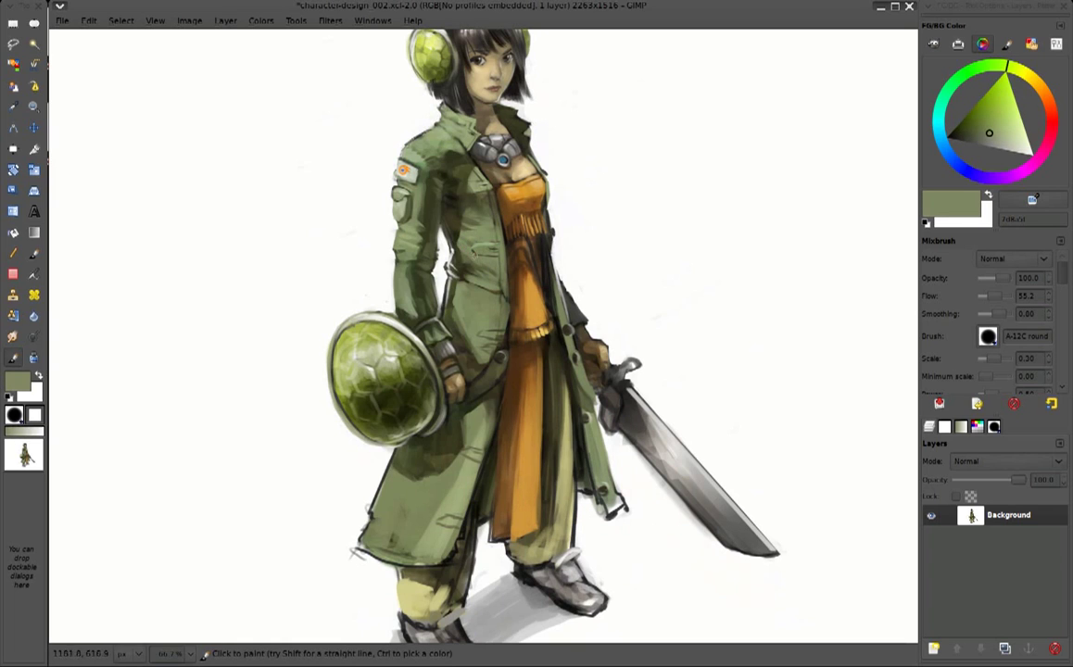
drag(417, 233, 423, 248)
ctrl+click(548, 277)
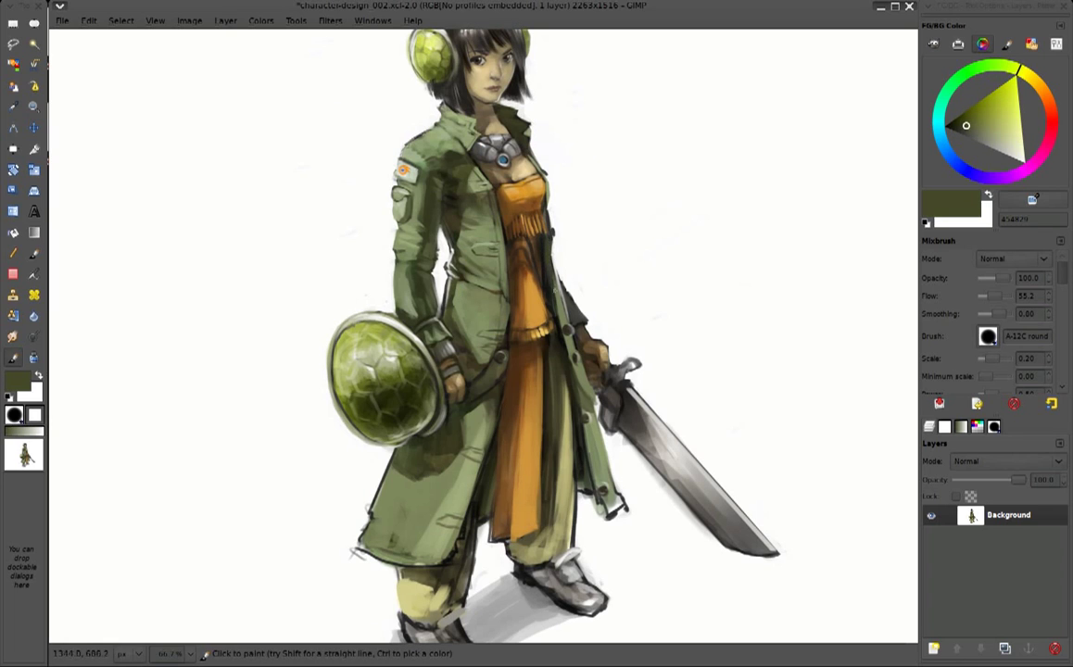
ctrl+click(545, 253)
ctrl+click(552, 278)
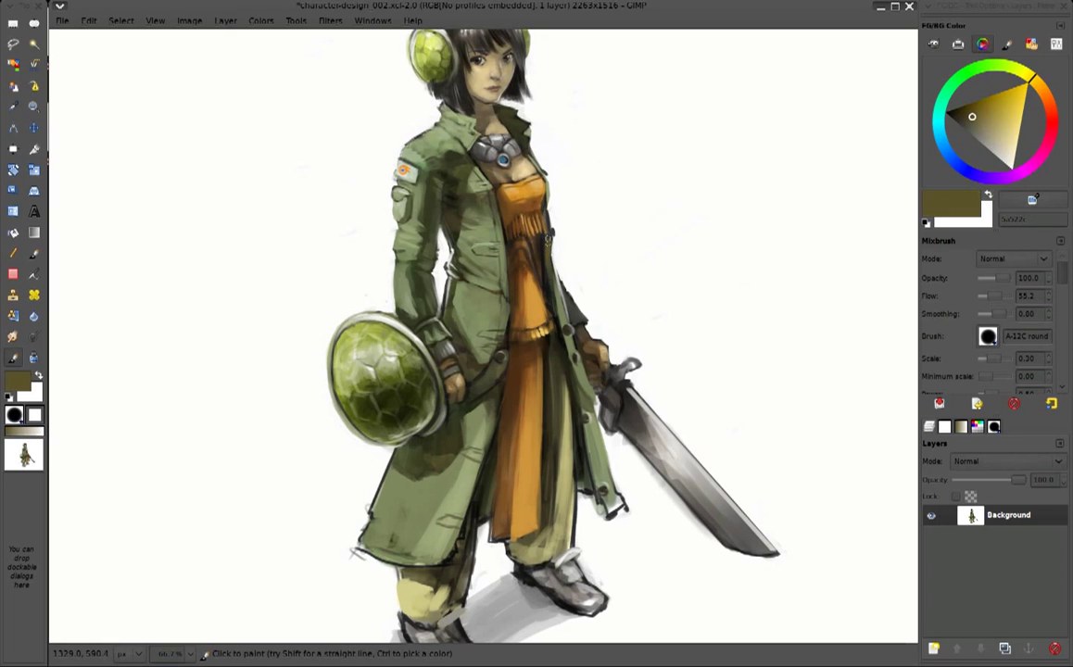
ctrl+click(510, 326)
drag(552, 238, 552, 304)
drag(548, 237, 550, 254)
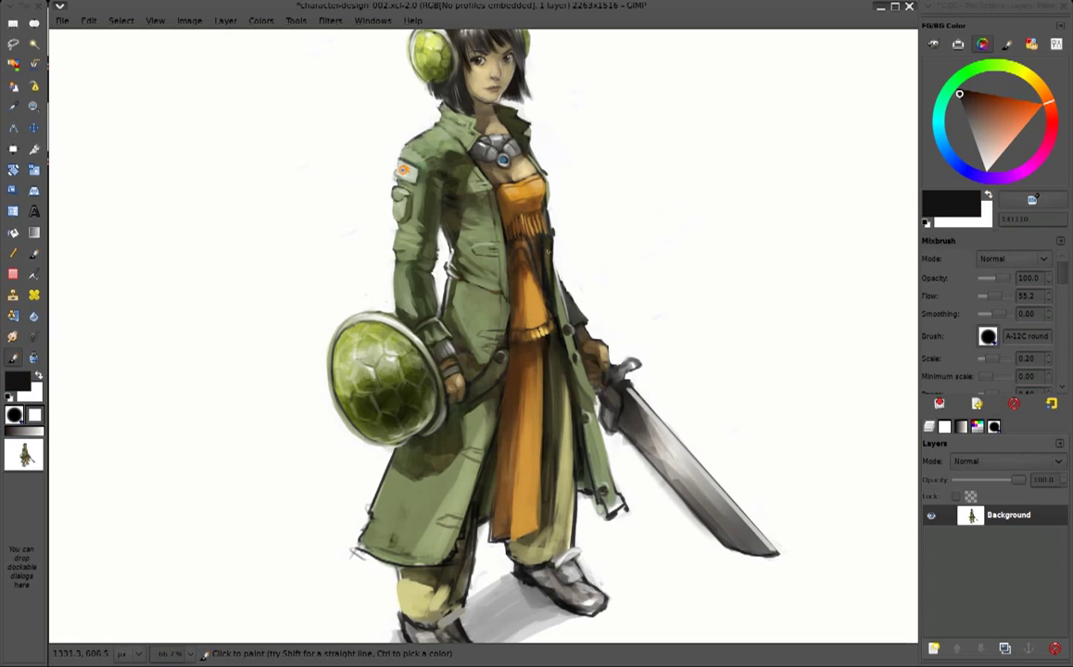
drag(544, 208, 546, 231)
mouse_move(492, 188)
mouse_down()
mouse_move(495, 209)
mouse_move(496, 196)
mouse_up()
Lighten the dress's dark edge with strokes of light orange
scroll(519, 199, up, 3)
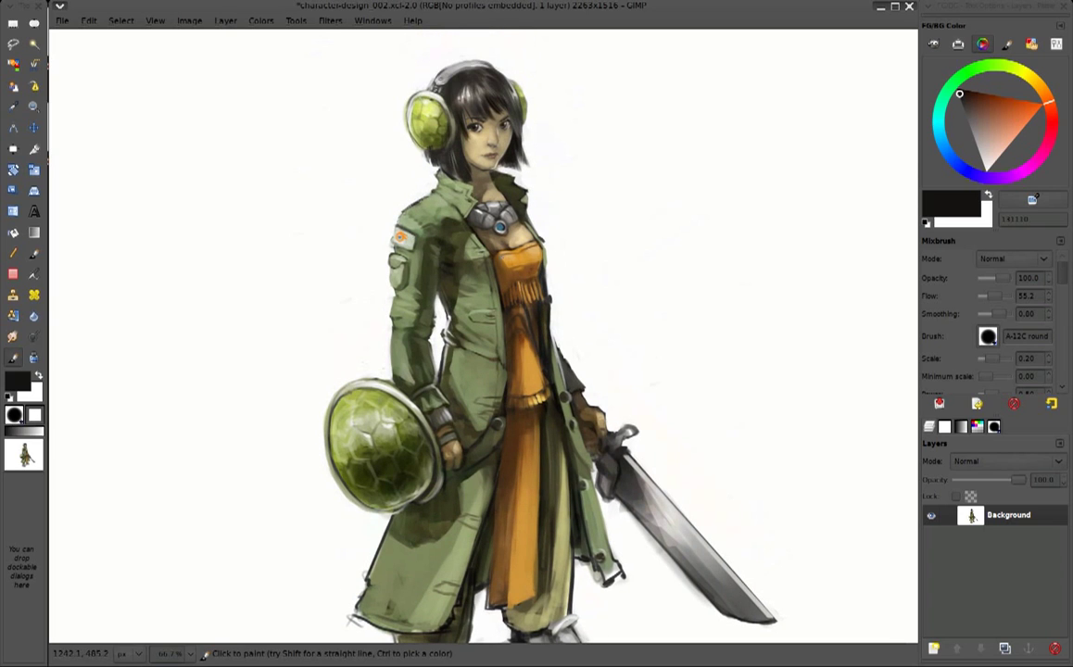
ctrl+click(500, 294)
drag(476, 303, 472, 360)
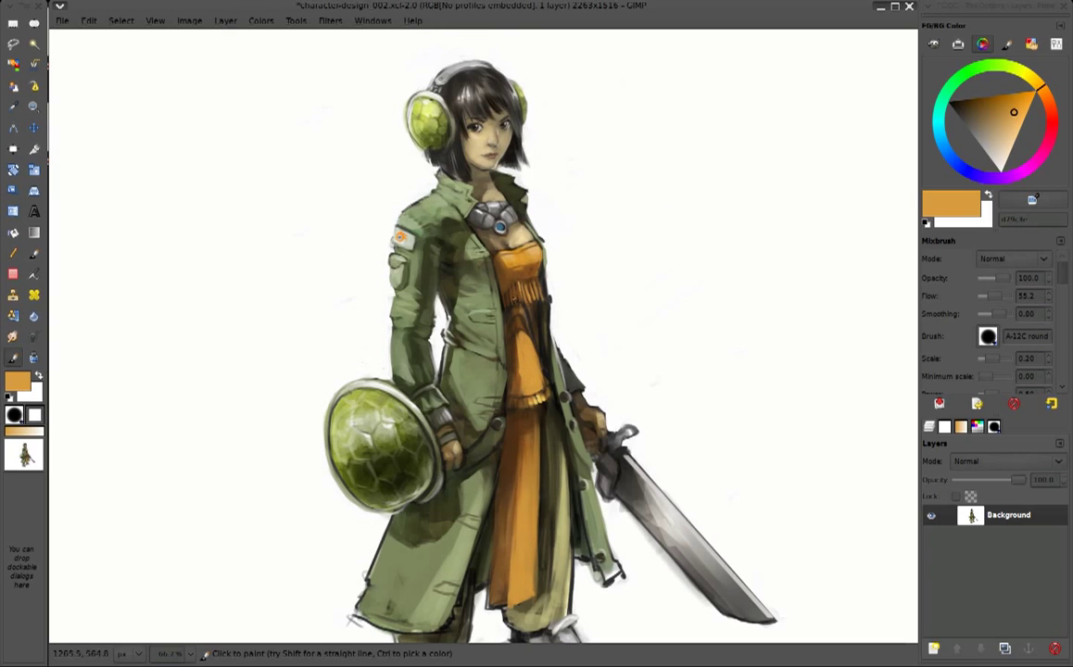
drag(471, 291, 472, 305)
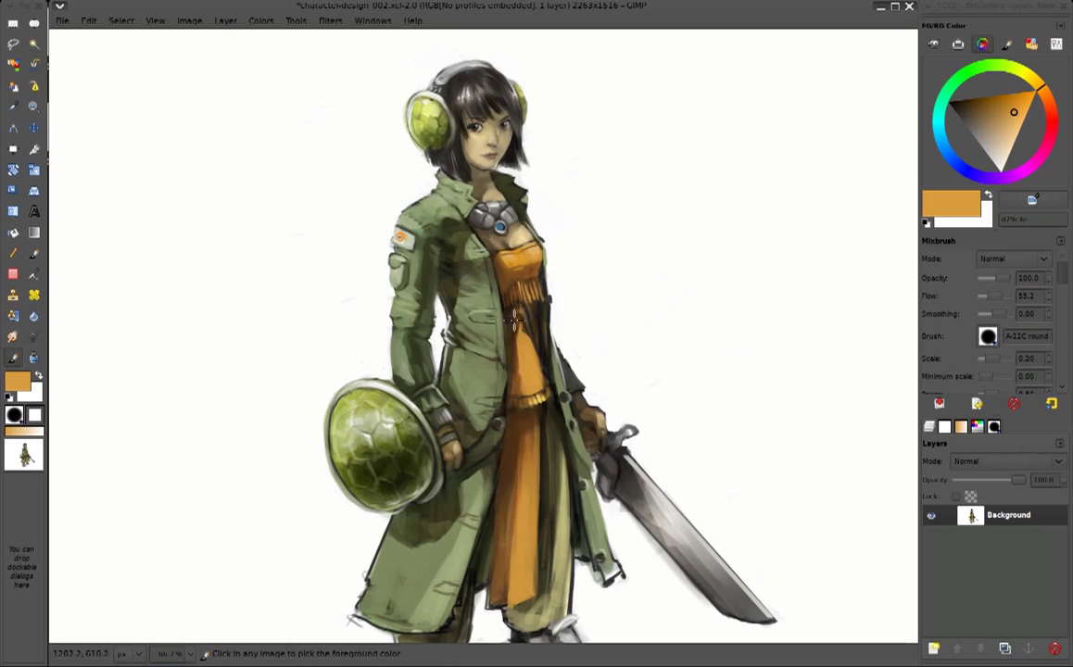
Compare browns and oranges, then darken the hair at the left of the face with near-black
ctrl+click(482, 387)
ctrl+click(517, 386)
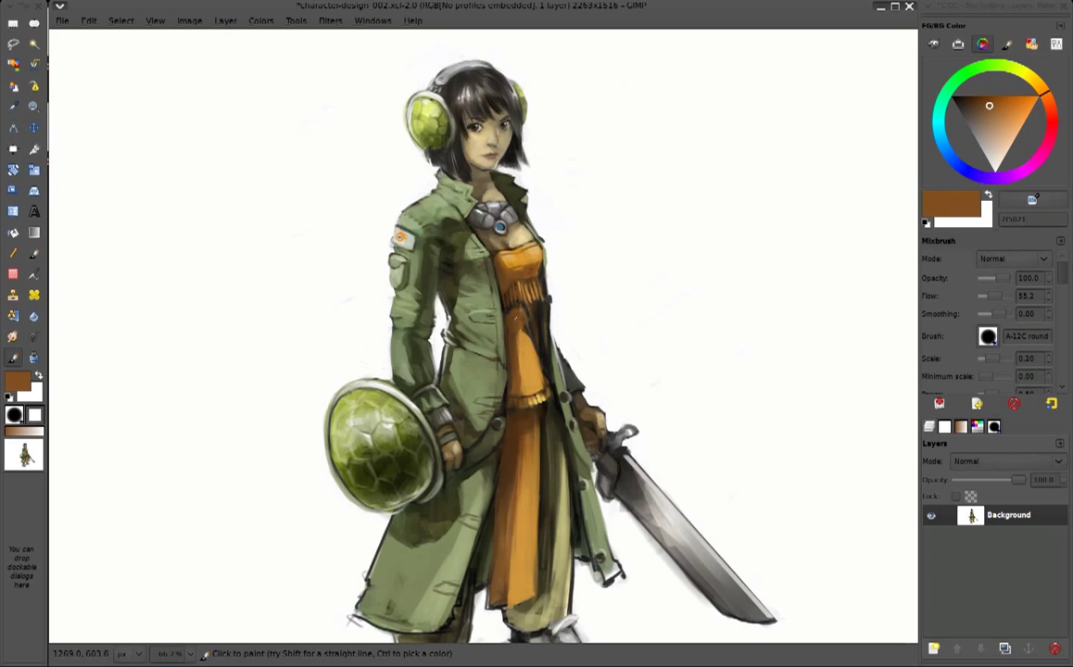
ctrl+click(516, 332)
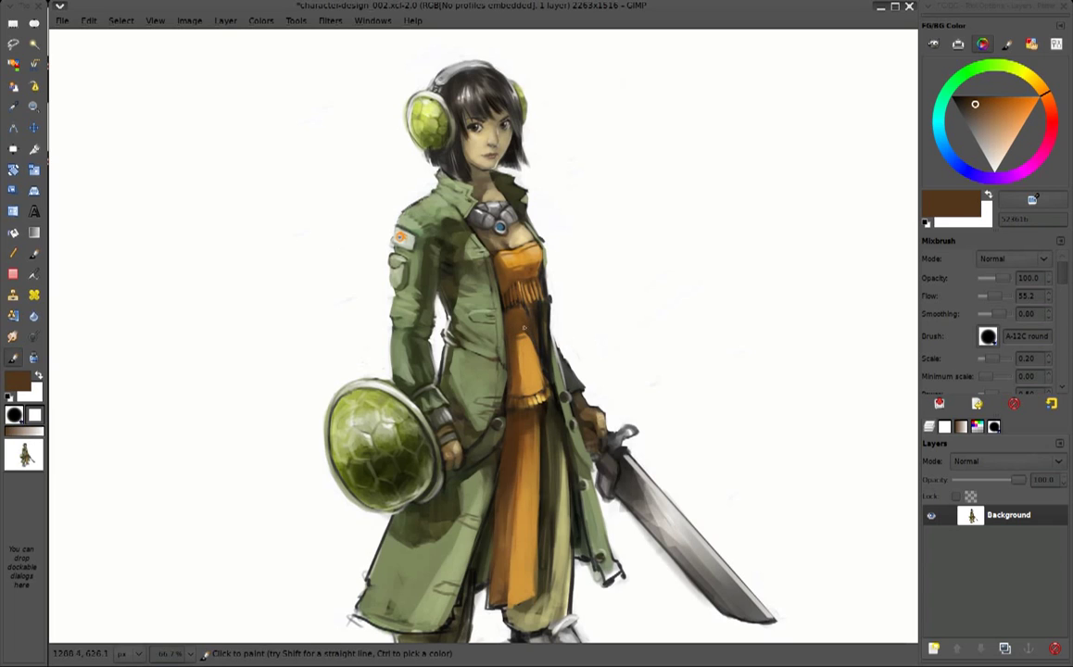
ctrl+click(529, 332)
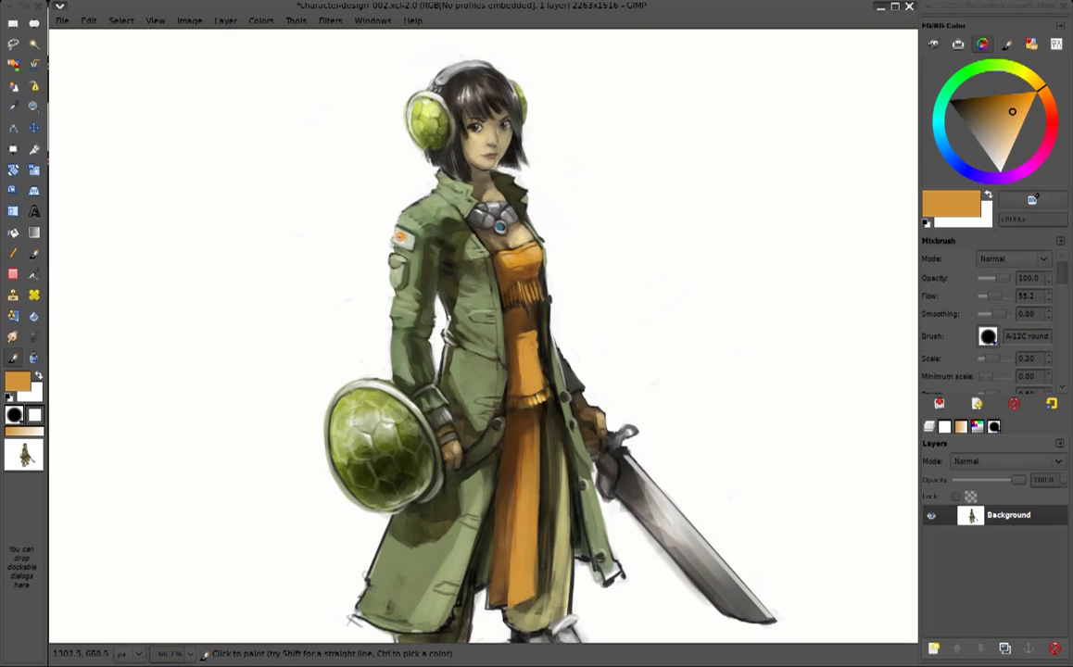
ctrl+click(534, 317)
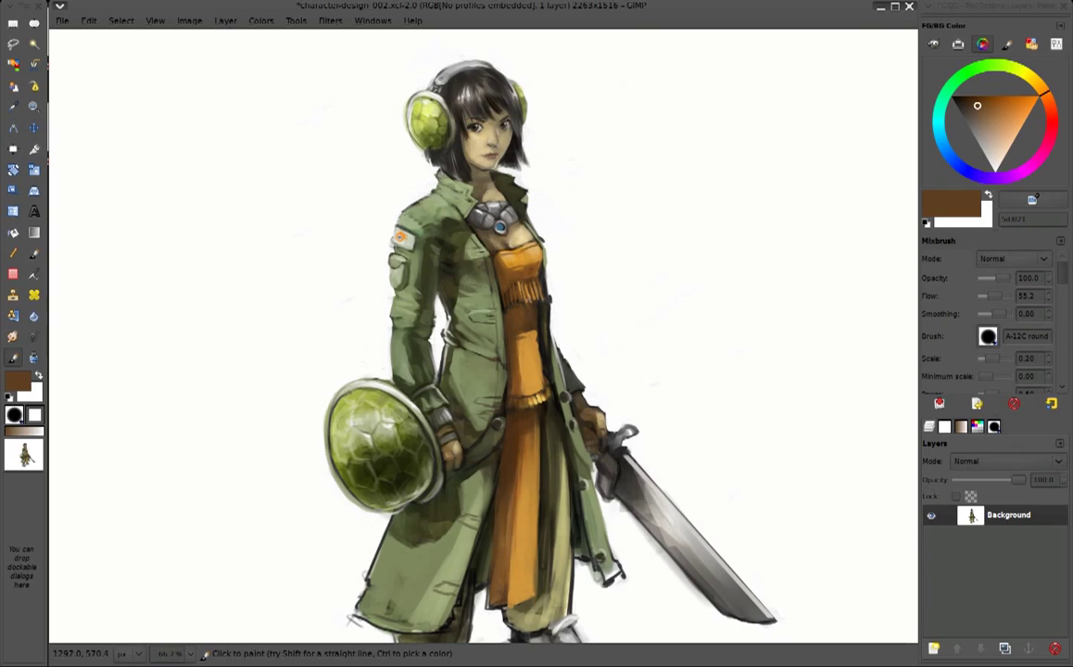
ctrl+click(528, 326)
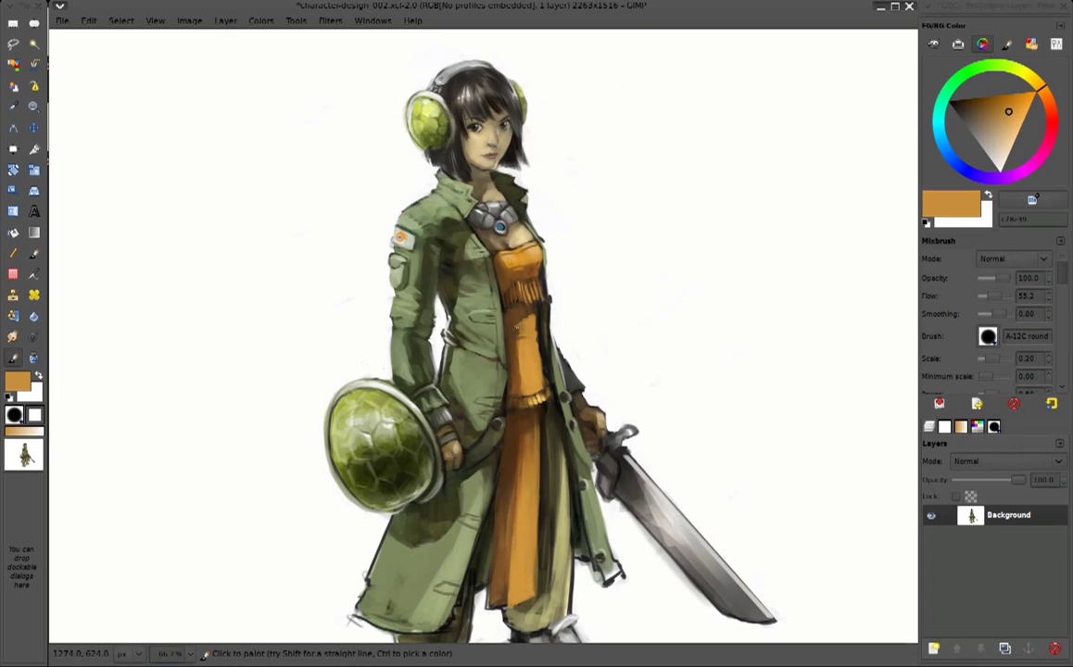
ctrl+click(539, 280)
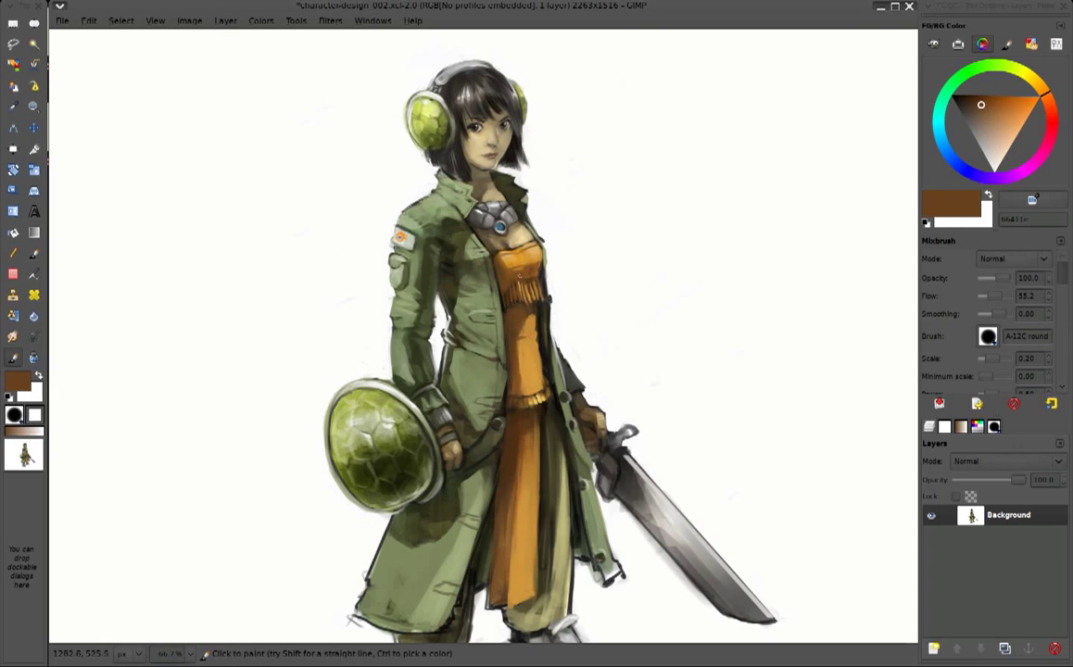
ctrl+click(525, 316)
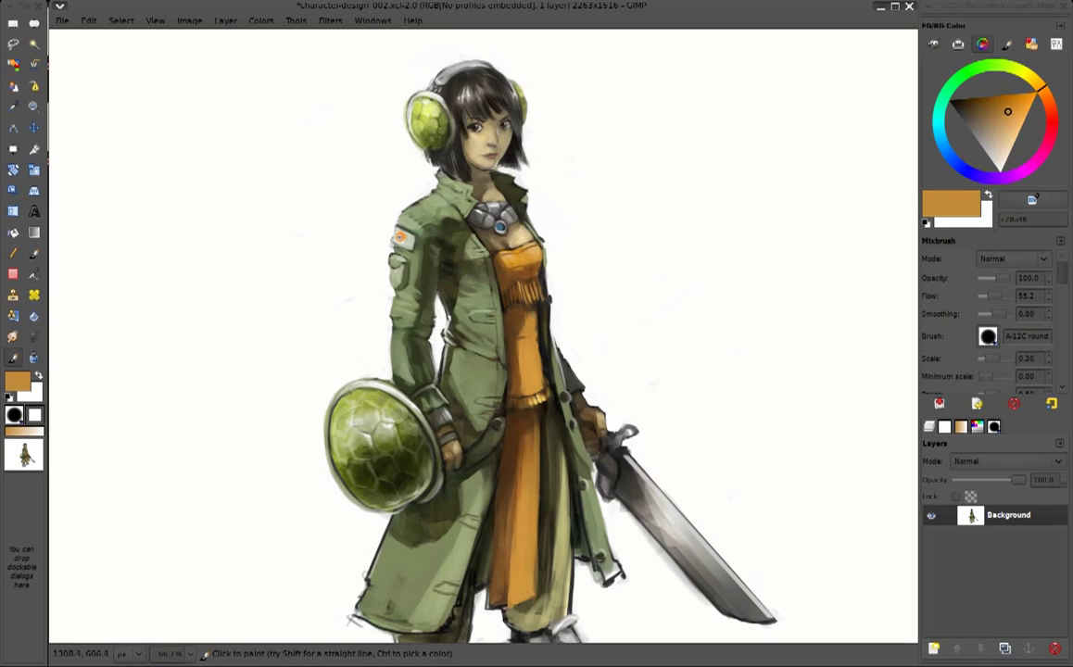
ctrl+click(511, 141)
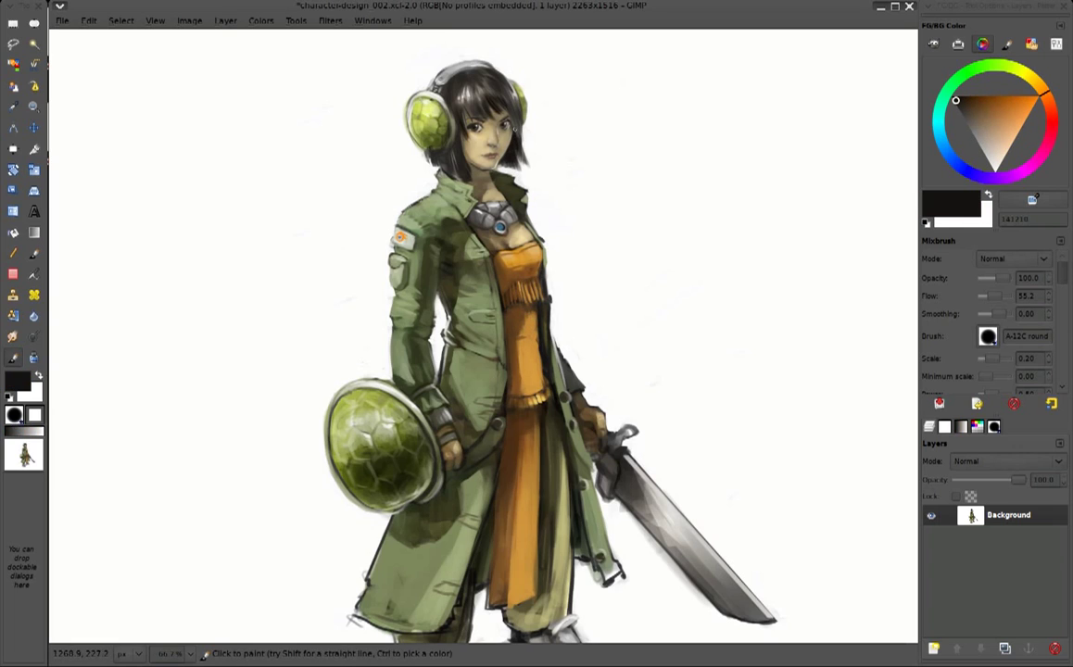
drag(476, 130, 474, 124)
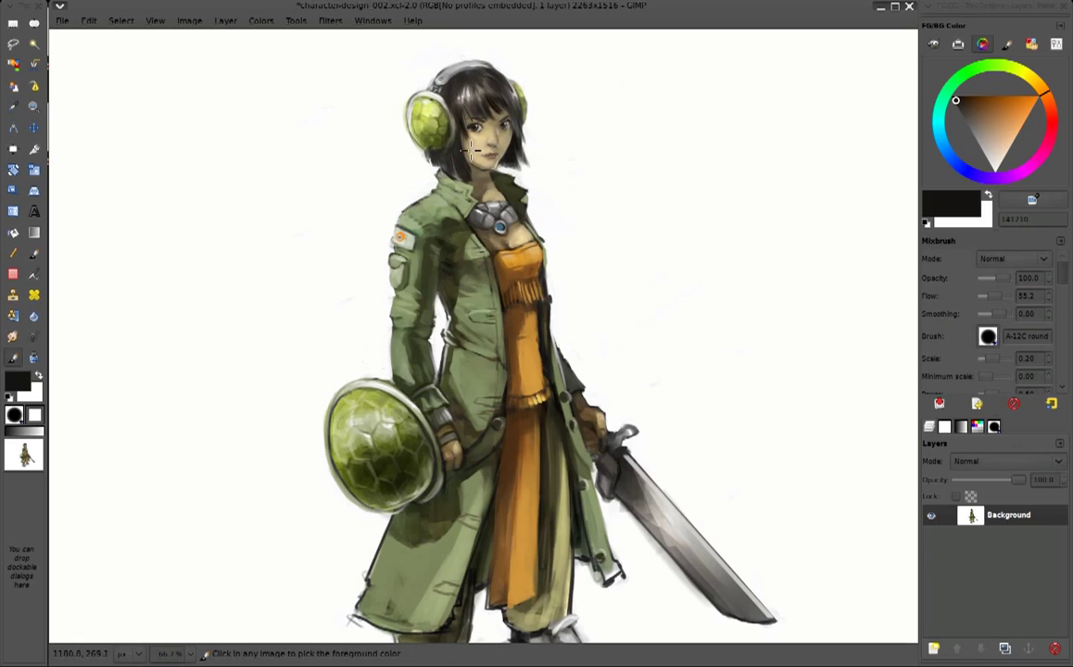
ctrl+click(436, 134)
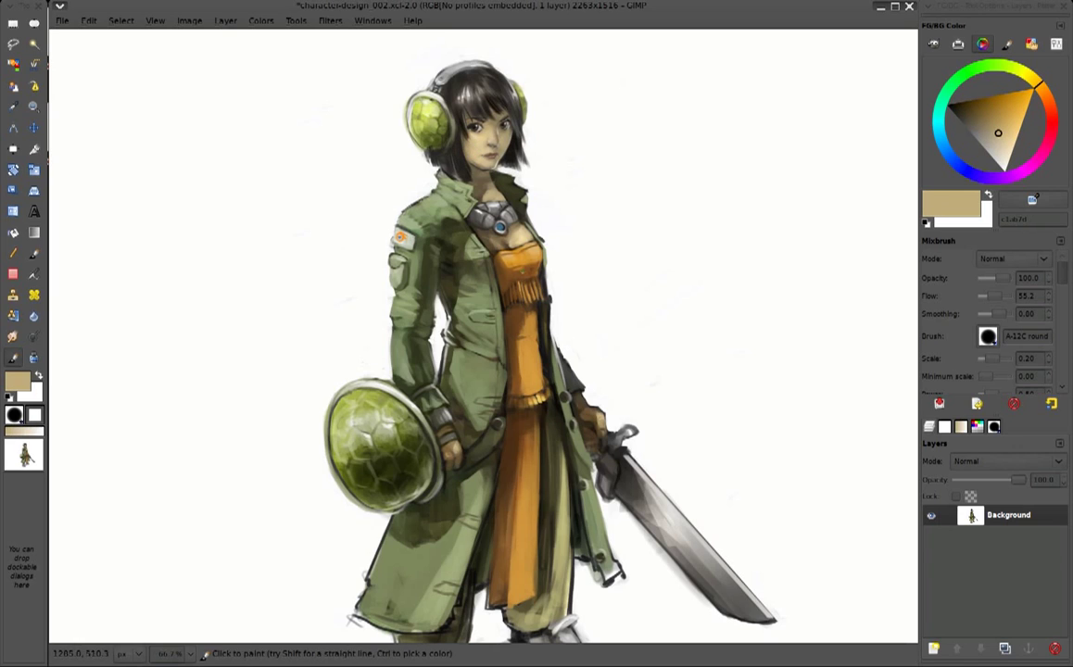
Paint lighter orange highlights down the lower skirt and along its left edge
scroll(573, 356, down, 2)
scroll(573, 356, left, 2)
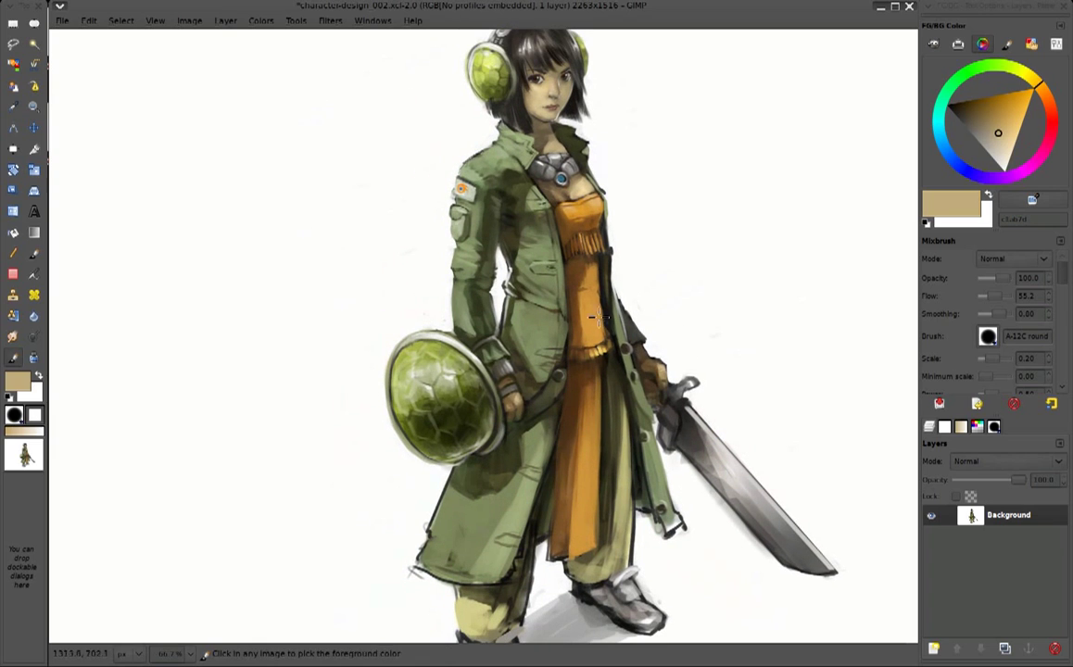
ctrl+click(574, 439)
drag(571, 454, 572, 542)
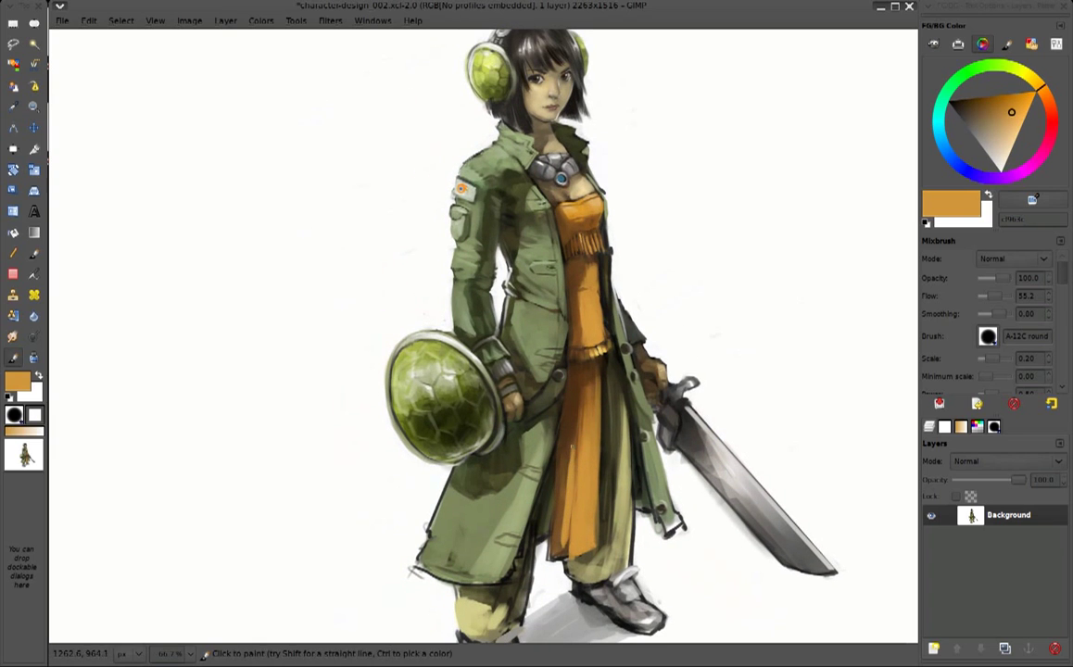
drag(576, 446, 576, 484)
drag(559, 522, 559, 556)
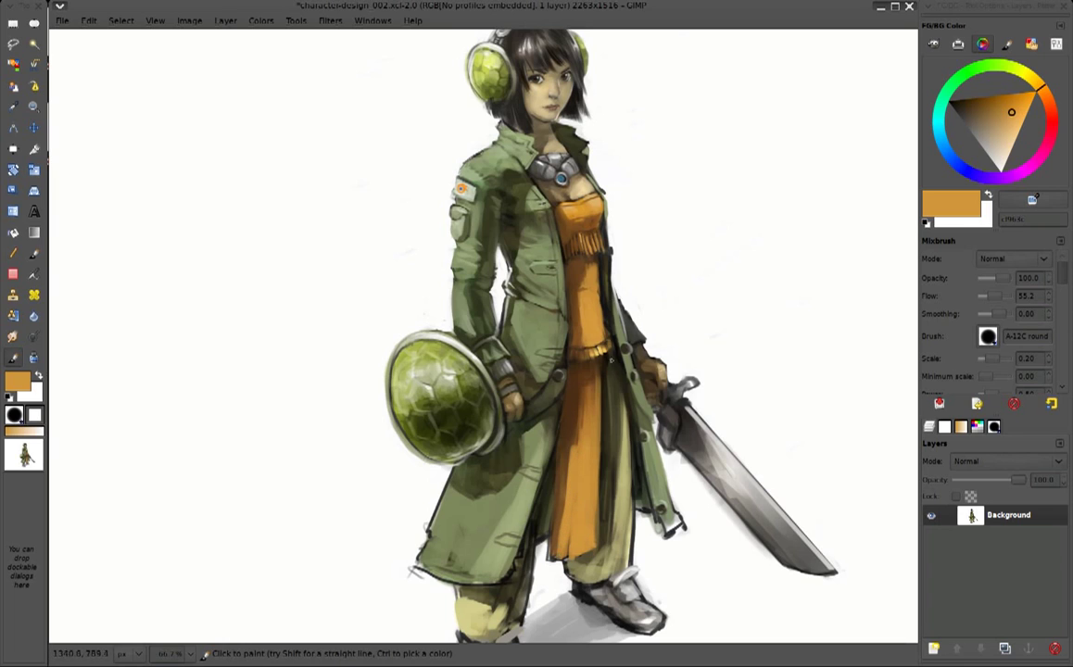
ctrl+click(572, 310)
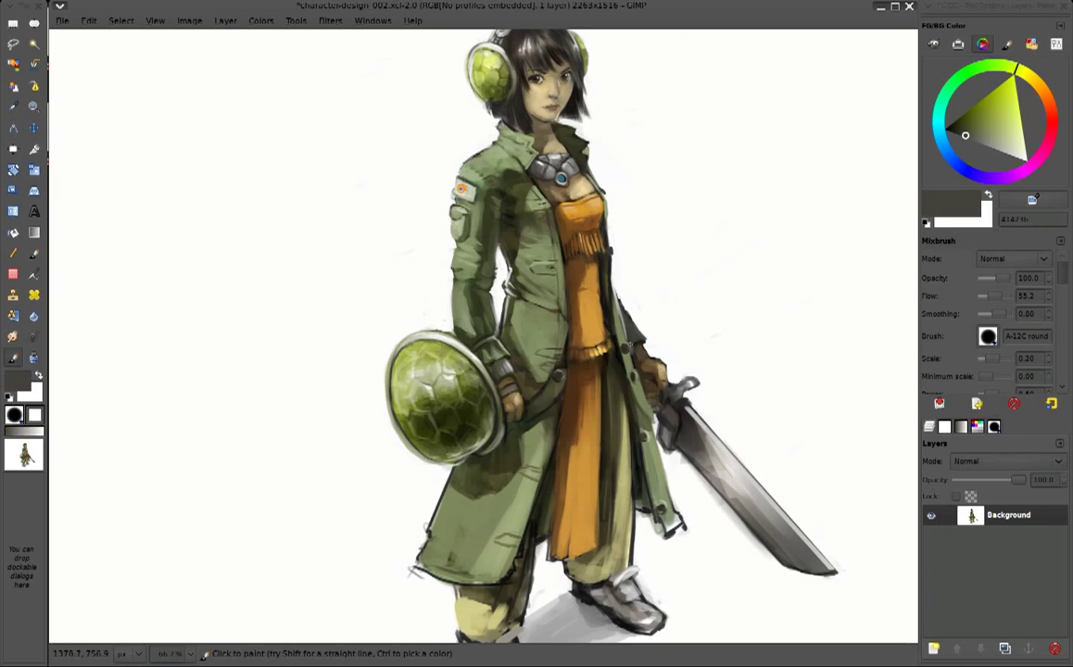
Sample olive coat tones and paint a near-black shadow stroke down the coat's left side
ctrl+click(631, 322)
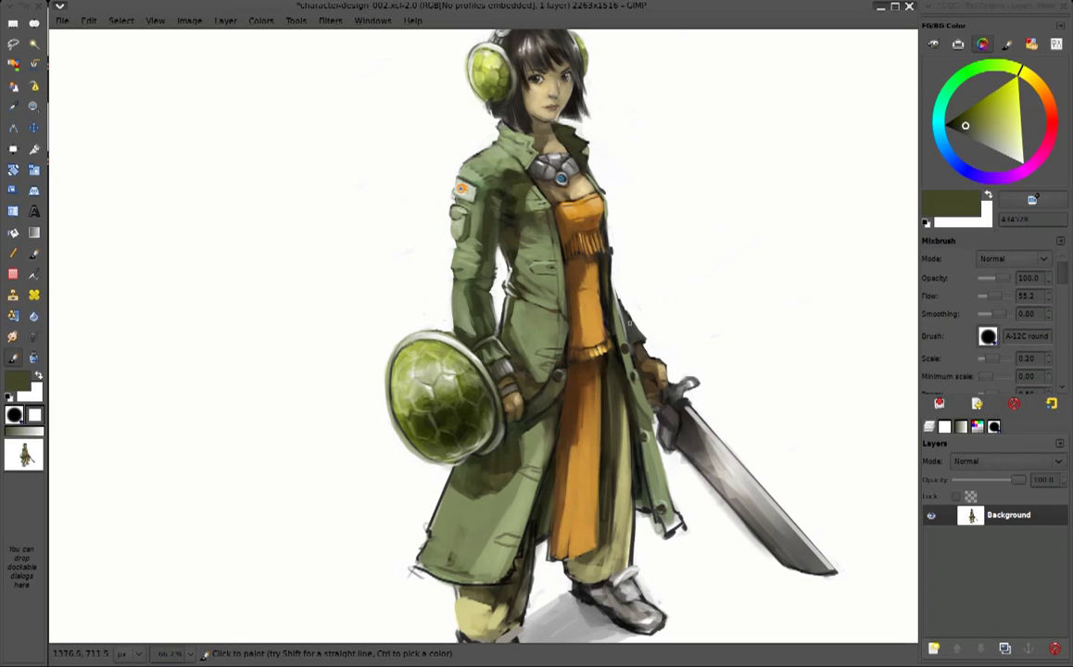
ctrl+click(574, 296)
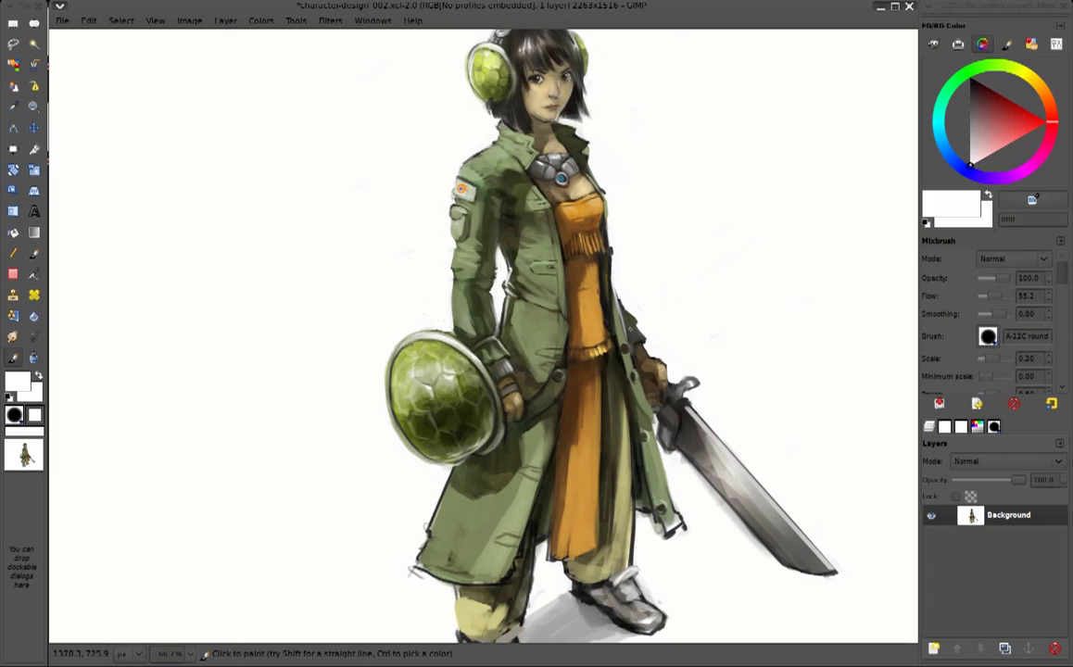
ctrl+click(621, 336)
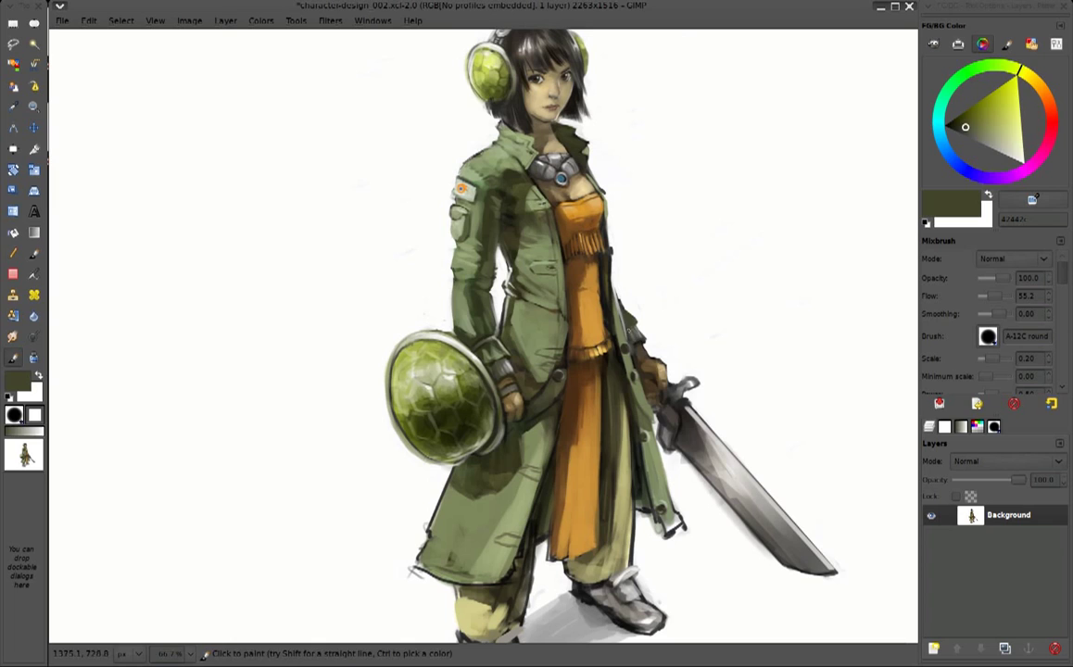
ctrl+click(623, 332)
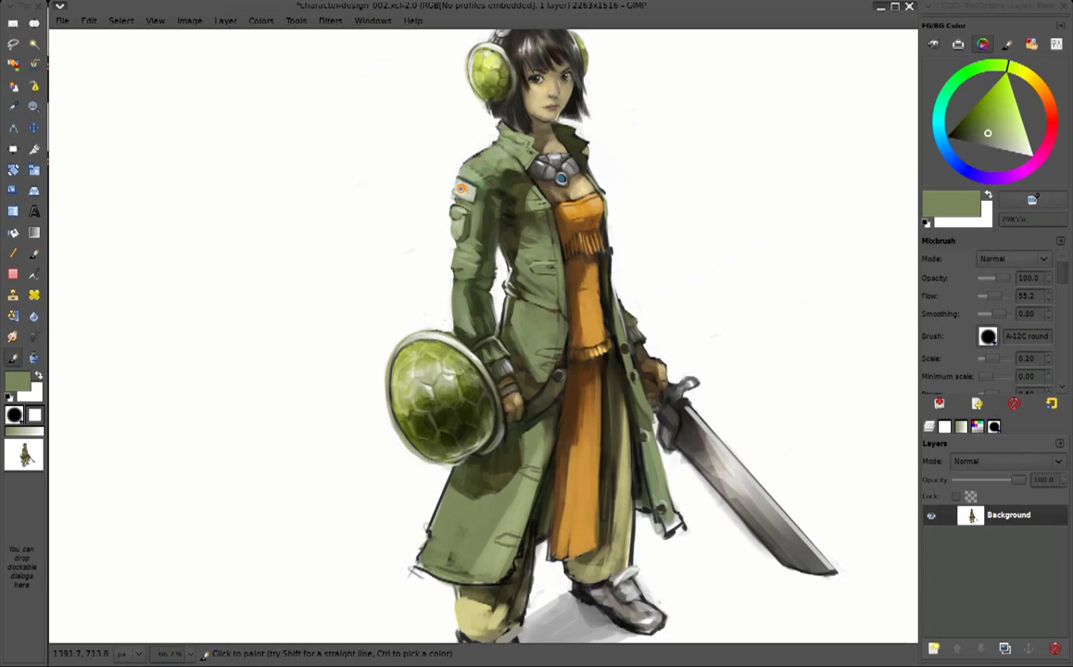
ctrl+click(601, 287)
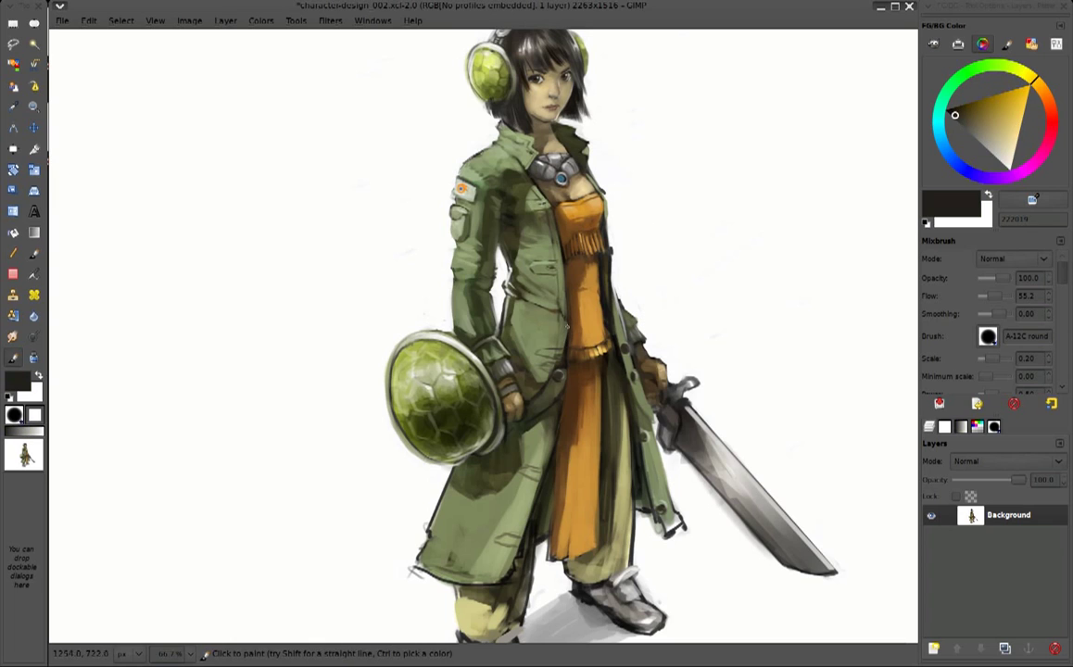
drag(493, 388, 447, 521)
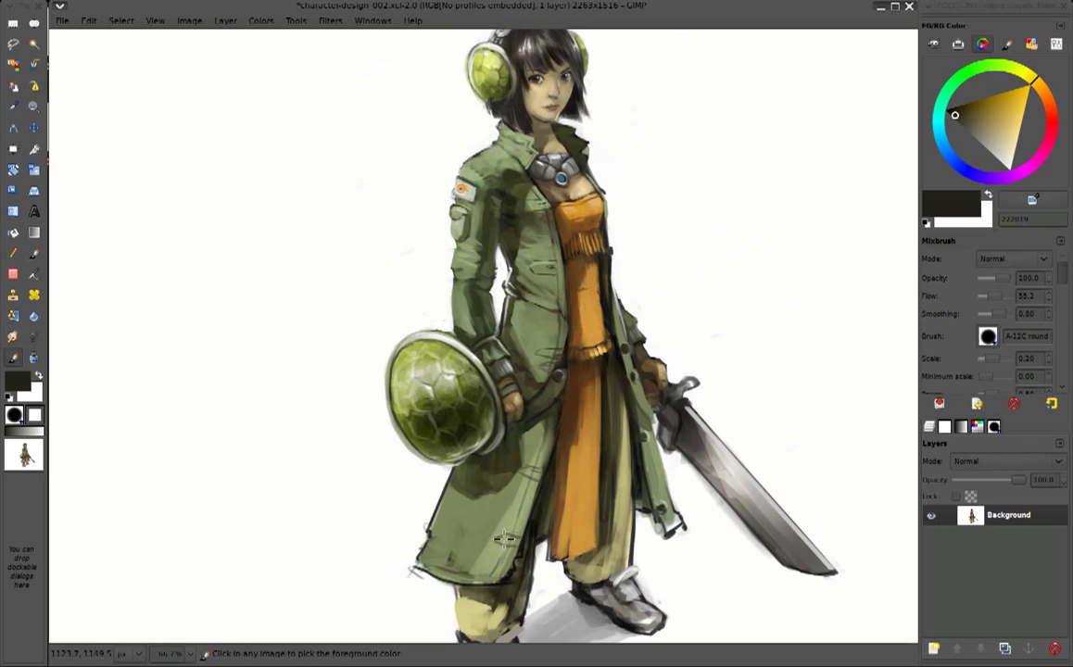
ctrl+click(505, 540)
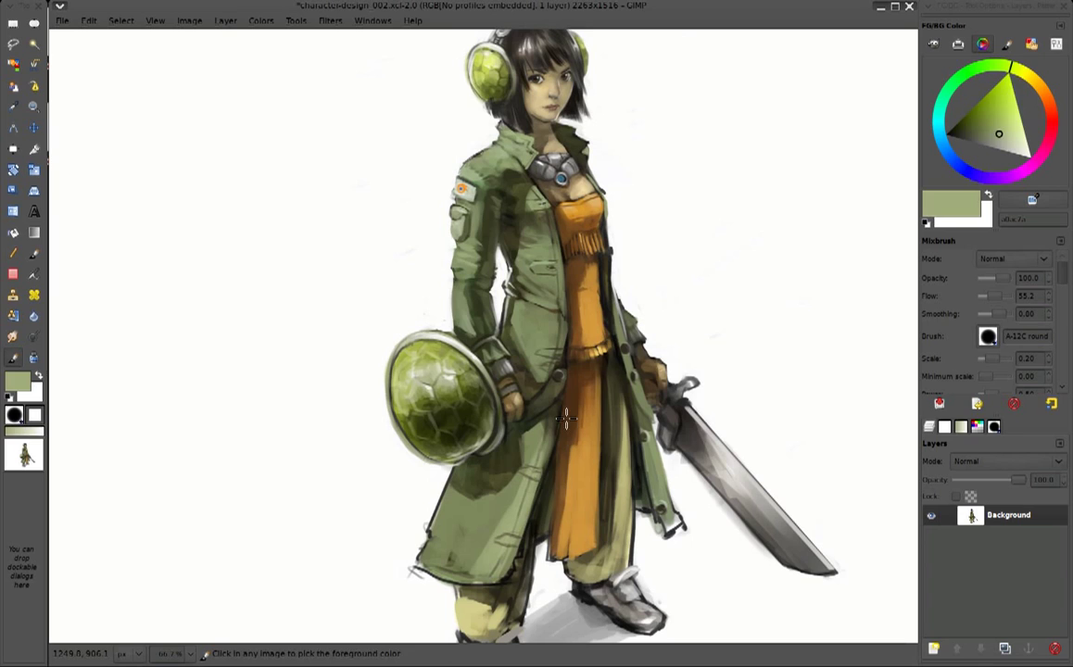
ctrl+click(499, 412)
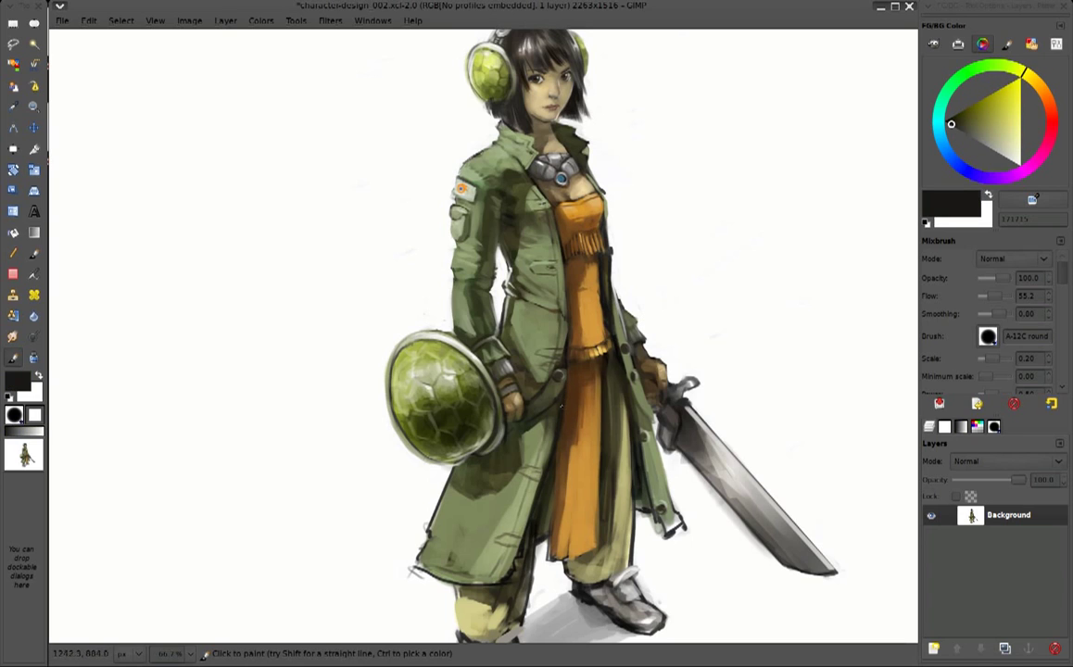
ctrl+click(560, 405)
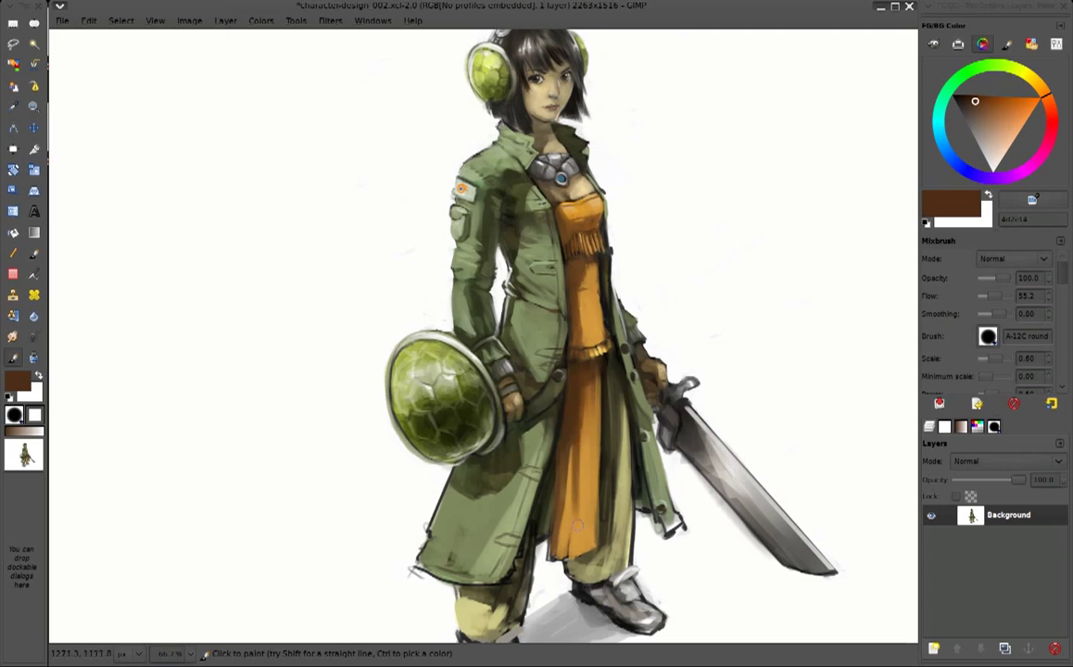
ctrl+click(571, 454)
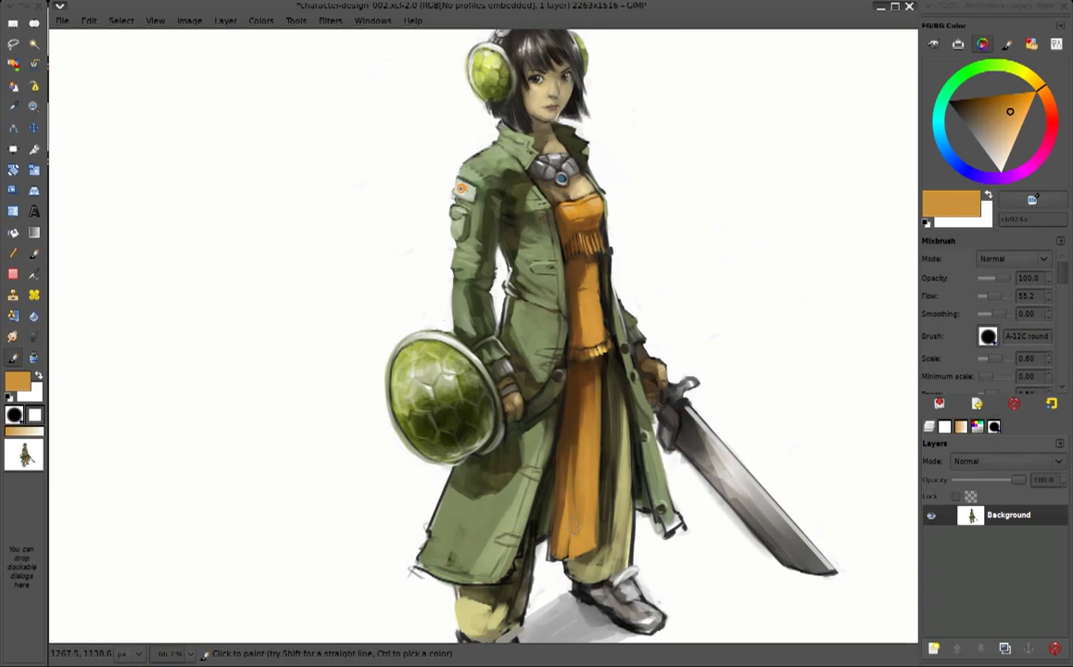
scroll(653, 394, down, 2)
Lighten the lower-left coat edge with white and darken the coat hem with dark brown
ctrl+click(652, 394)
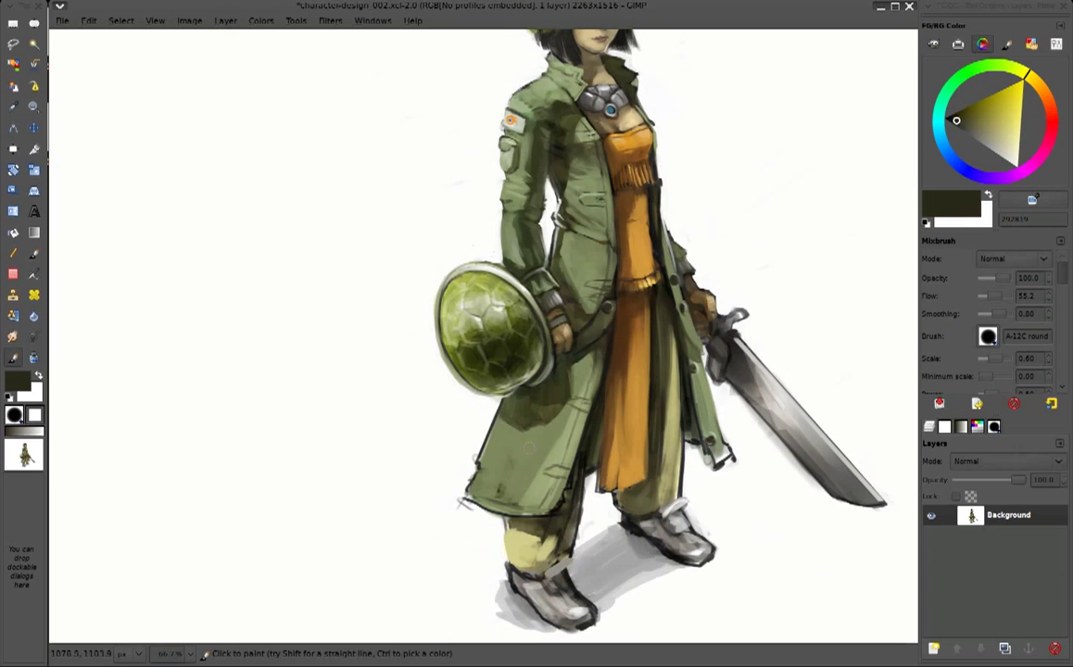
ctrl+click(502, 526)
mouse_move(502, 525)
mouse_down()
mouse_move(484, 461)
mouse_move(466, 515)
mouse_up()
ctrl+click(494, 494)
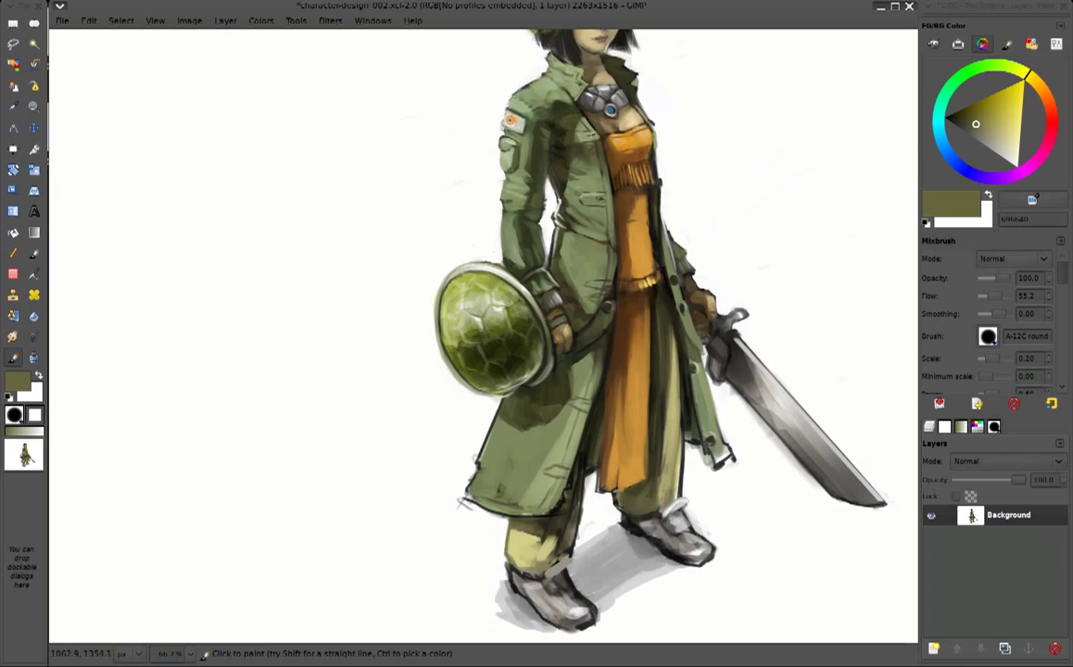
ctrl+click(500, 511)
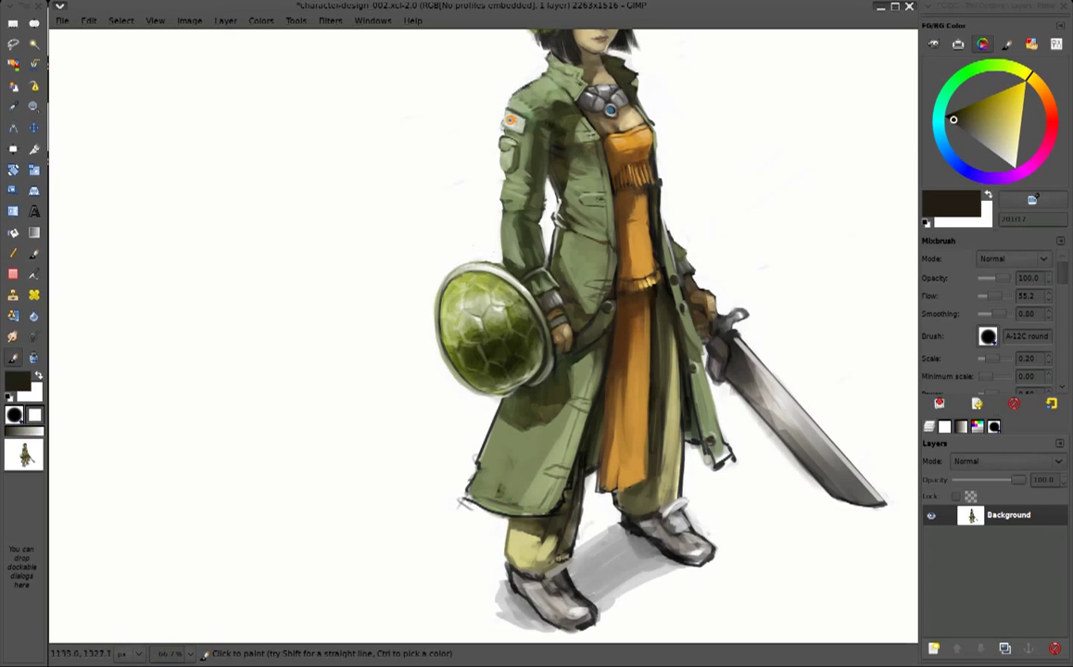
mouse_move(519, 498)
mouse_down()
mouse_move(491, 522)
mouse_move(515, 513)
mouse_up()
mouse_move(602, 465)
mouse_down()
mouse_move(597, 456)
mouse_move(619, 448)
mouse_move(601, 465)
mouse_up()
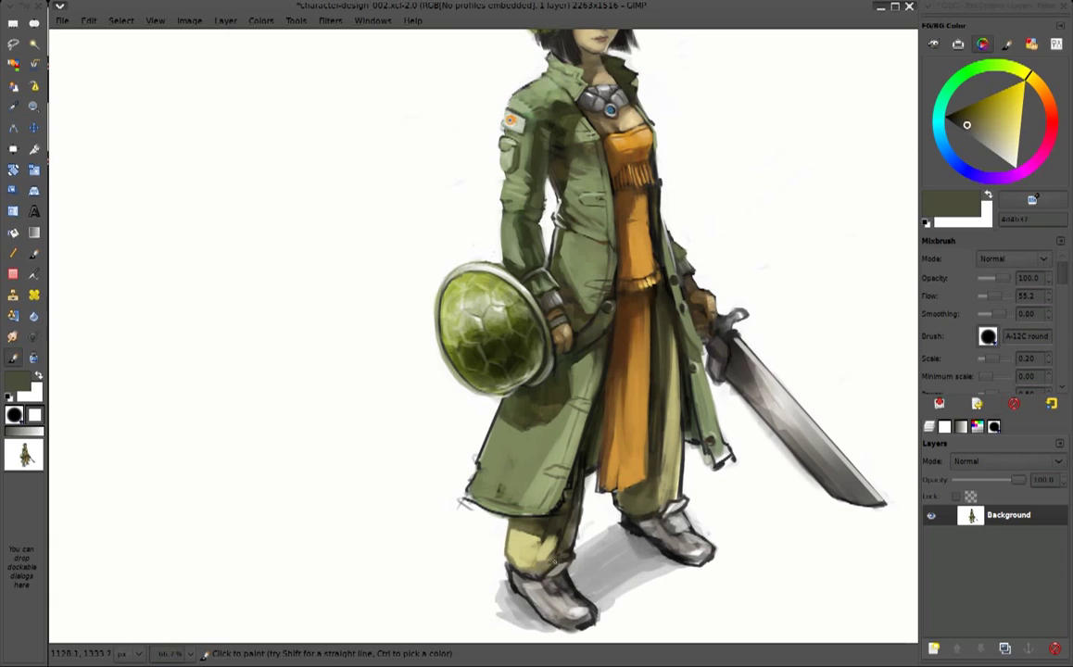
Paint light khaki onto the left trouser leg
ctrl+click(563, 628)
ctrl+click(504, 510)
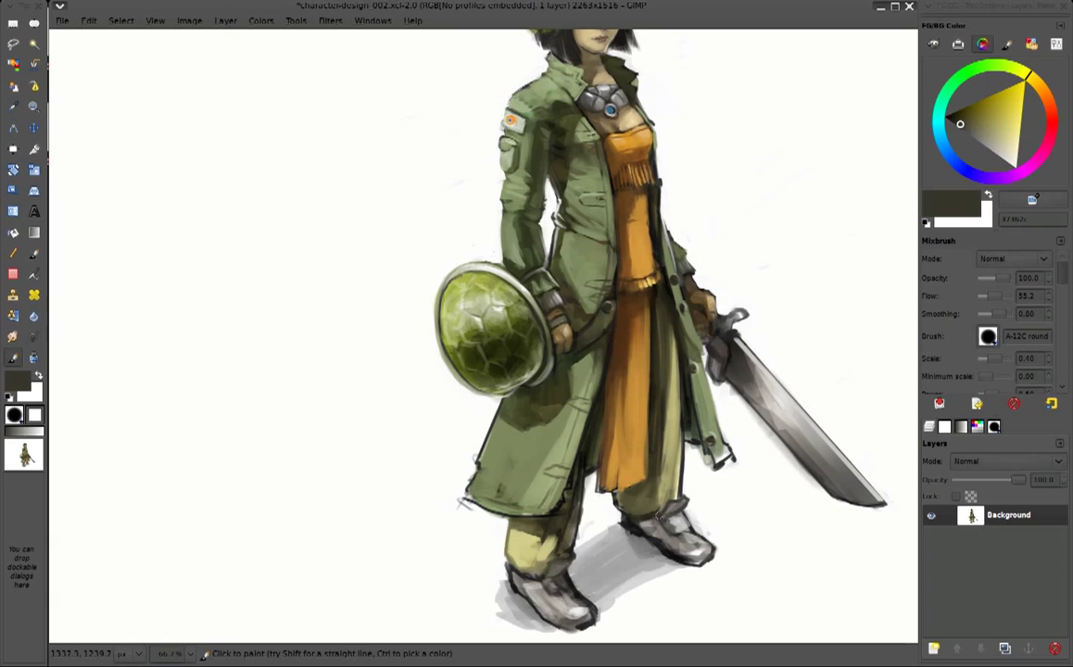
ctrl+click(553, 527)
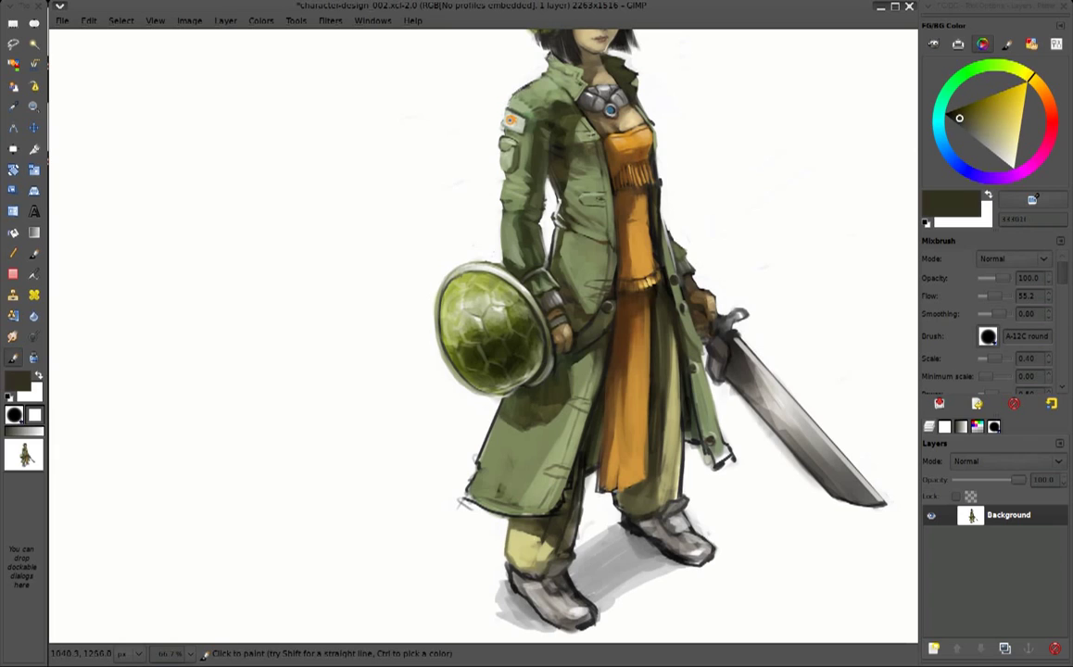
ctrl+click(511, 535)
drag(512, 534, 547, 554)
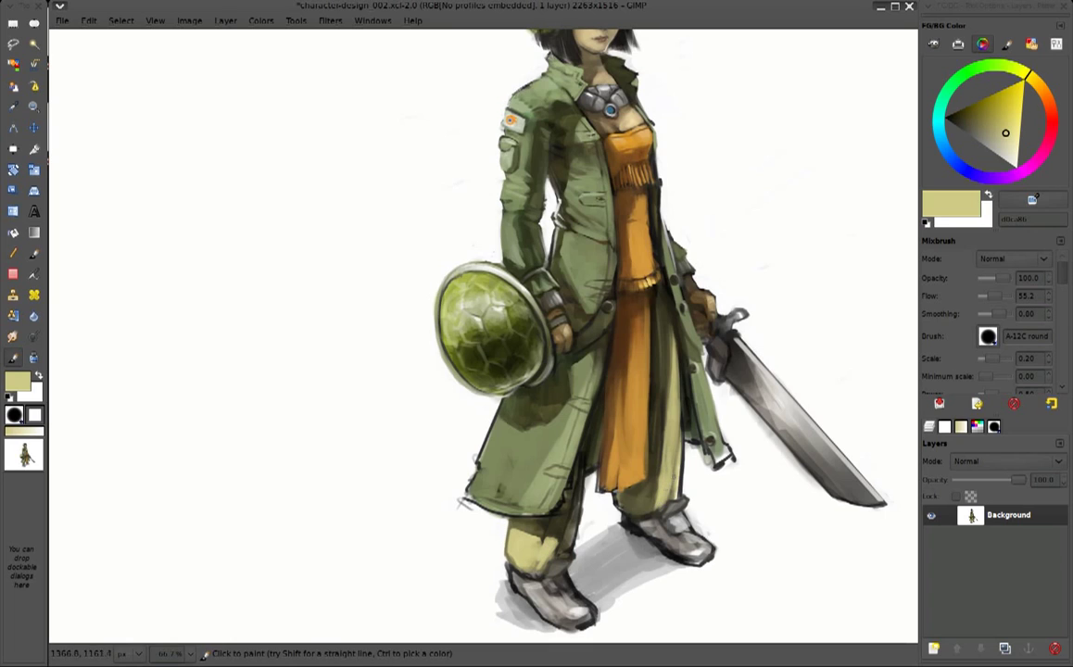
Paint a thin dark fold line down the coat and lighten its lower-left edge with sage green
ctrl+click(594, 459)
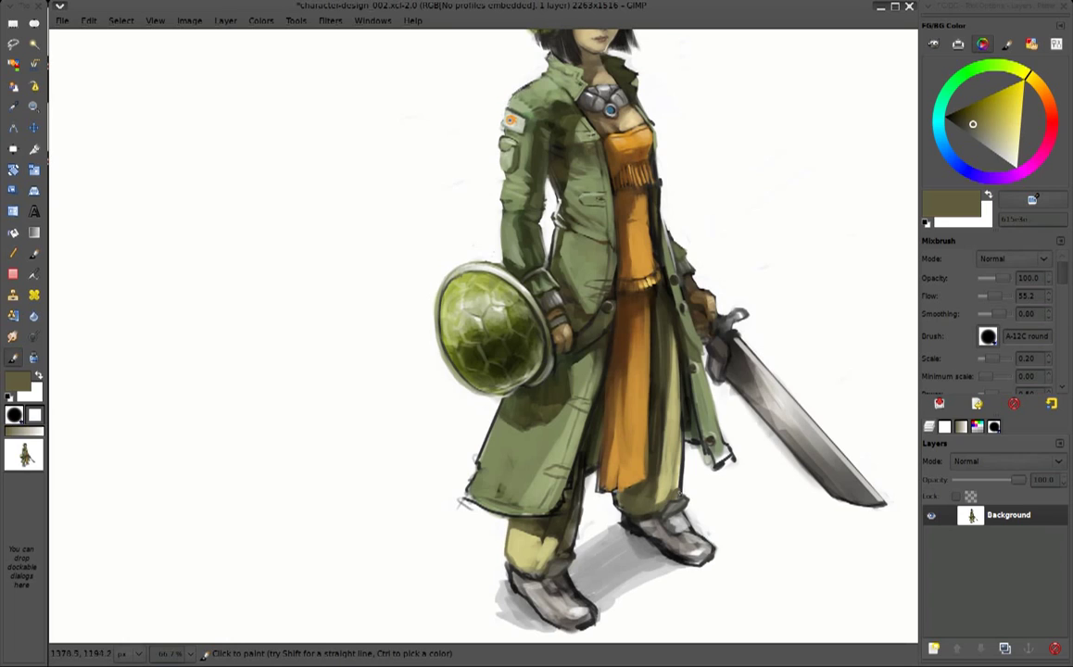
ctrl+click(558, 530)
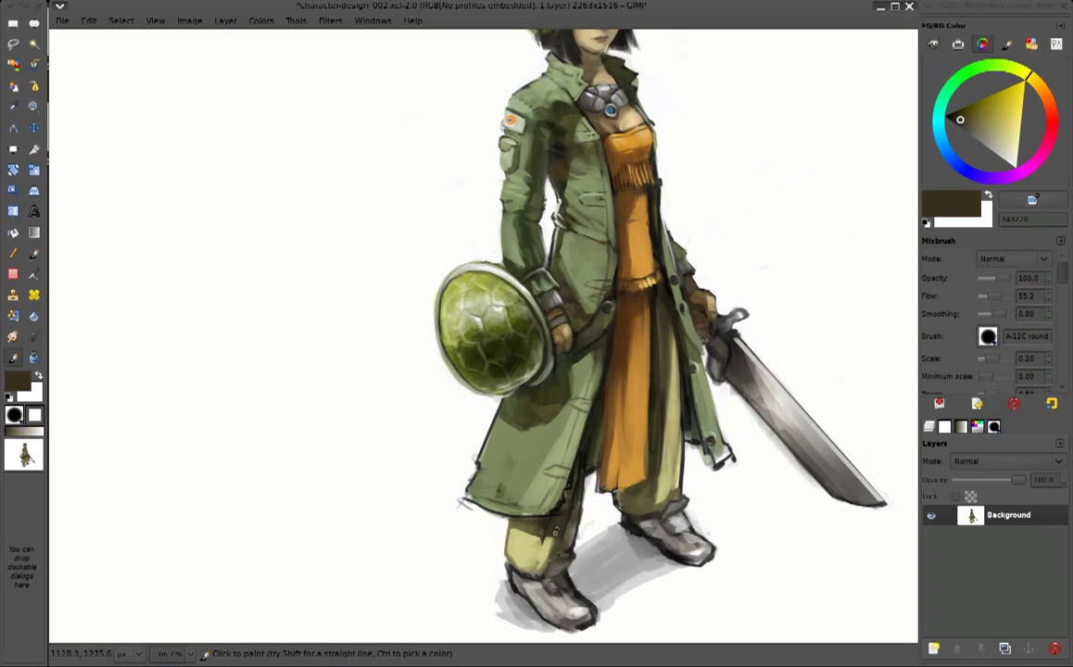
ctrl+click(545, 524)
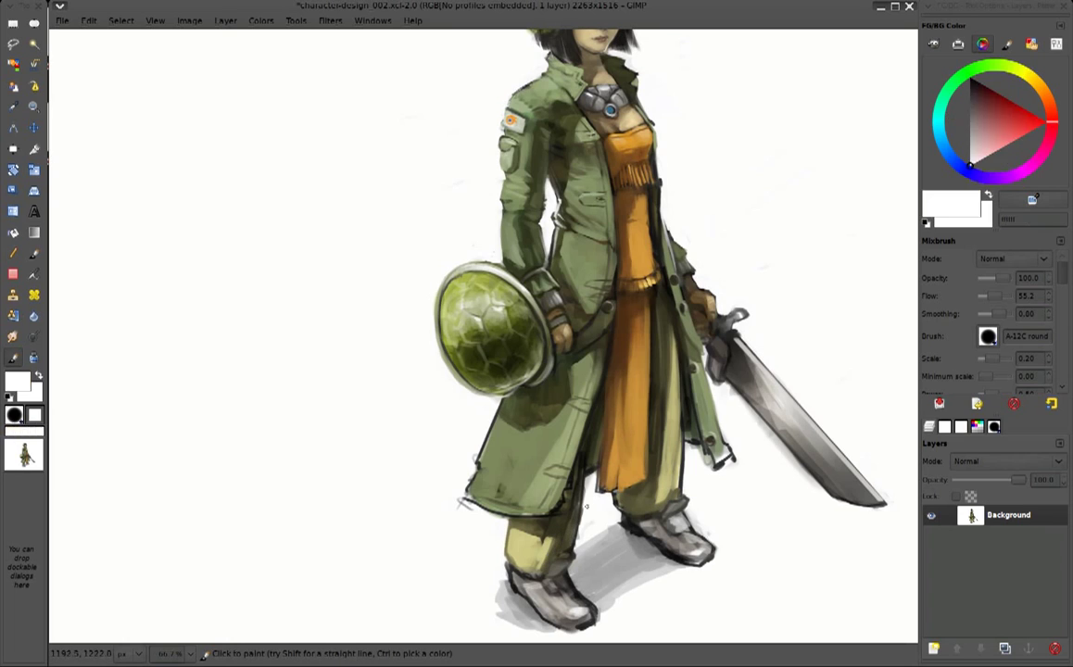
ctrl+click(517, 487)
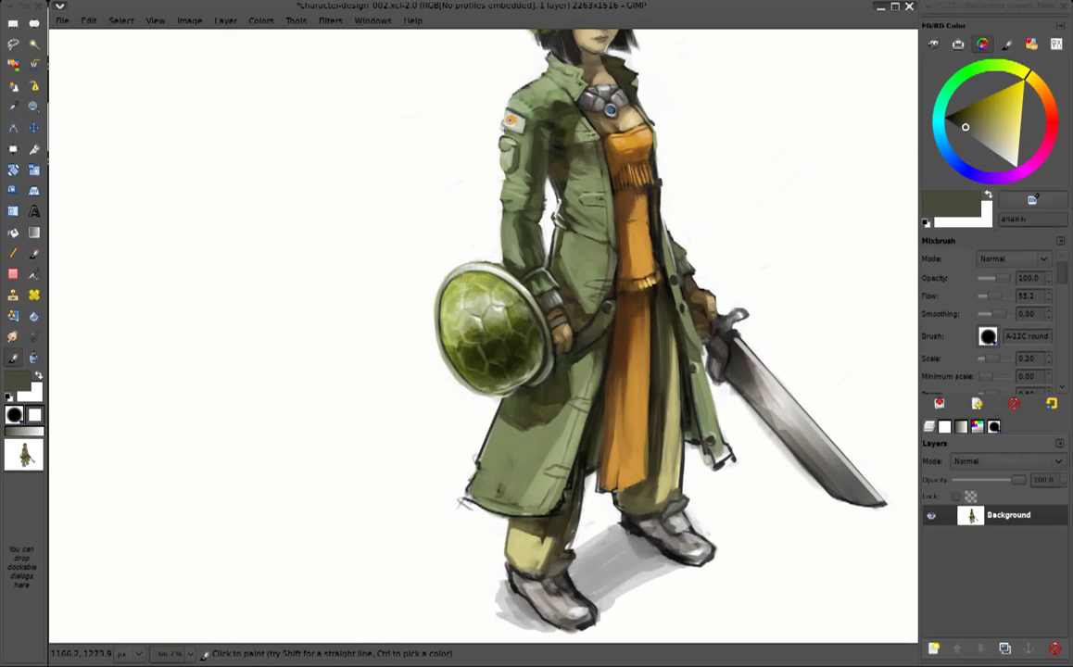
mouse_move(526, 471)
mouse_down()
mouse_move(530, 399)
mouse_move(528, 407)
mouse_up()
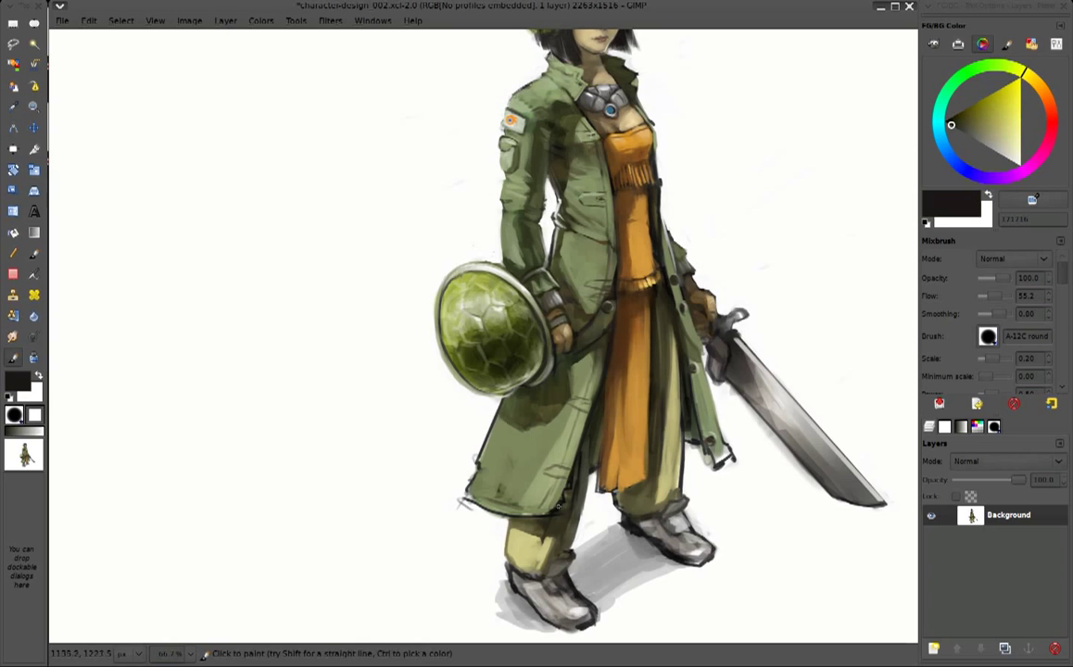
ctrl+click(510, 445)
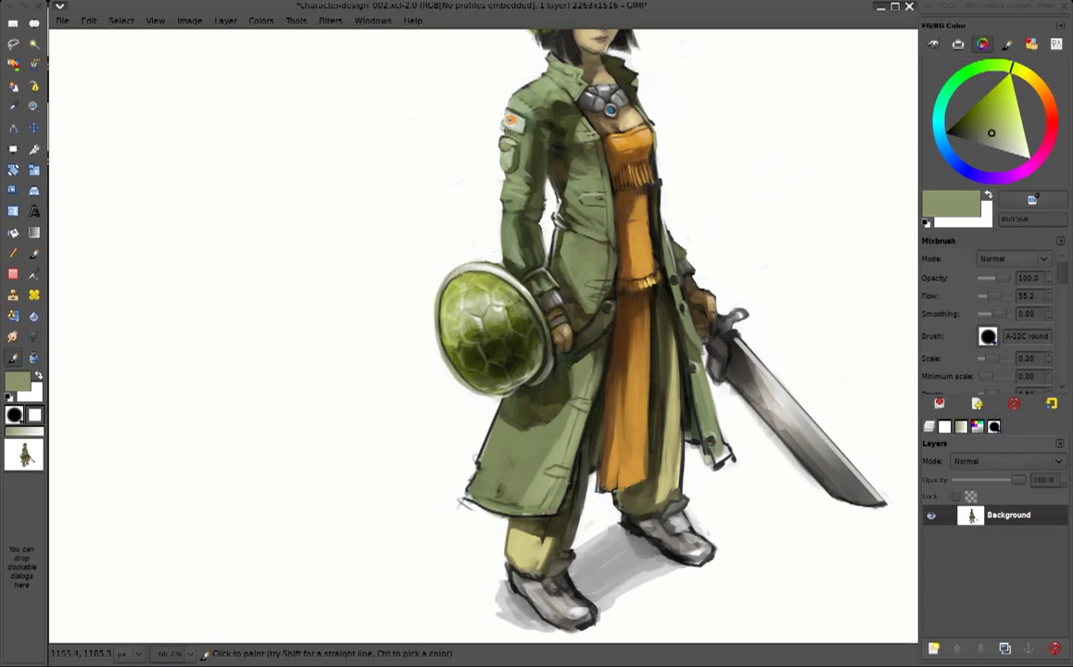
ctrl+click(514, 426)
mouse_move(485, 439)
mouse_down()
mouse_move(437, 460)
mouse_move(478, 468)
mouse_up()
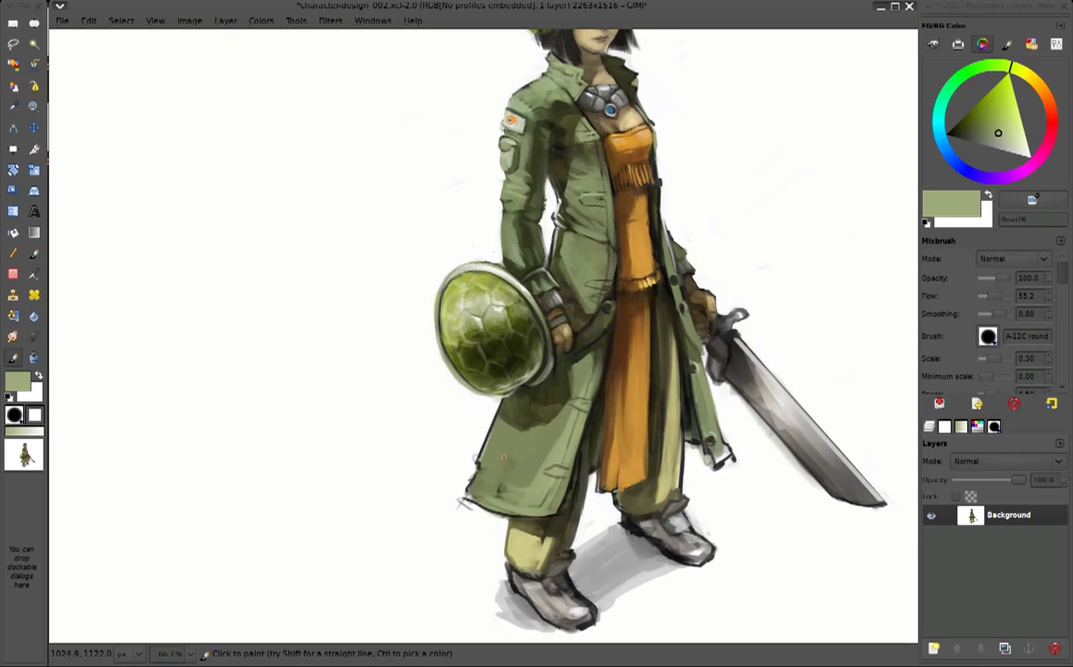
Add small white highlights on the coat edge and a straight stroke from the sword tip toward the hilt
ctrl+click(473, 435)
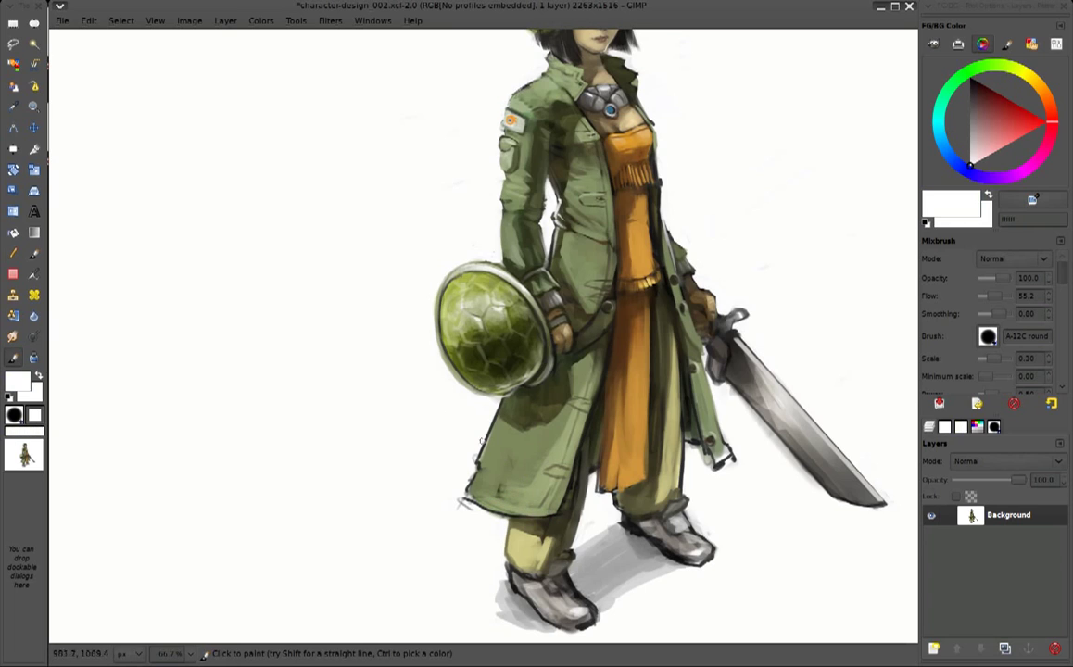
ctrl+click(582, 456)
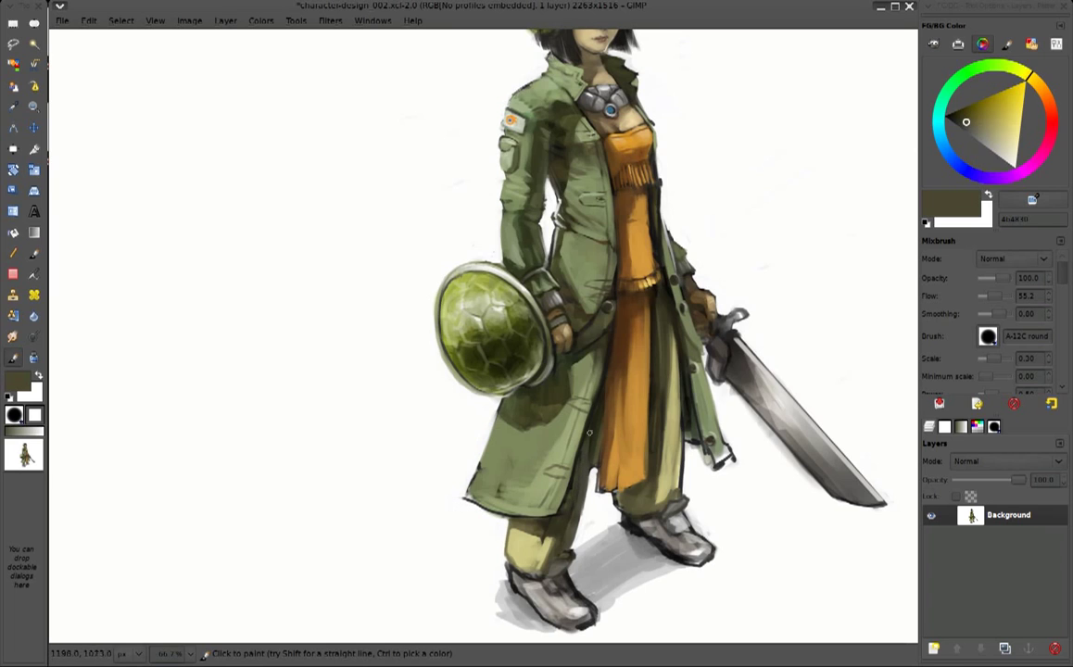
ctrl+click(535, 379)
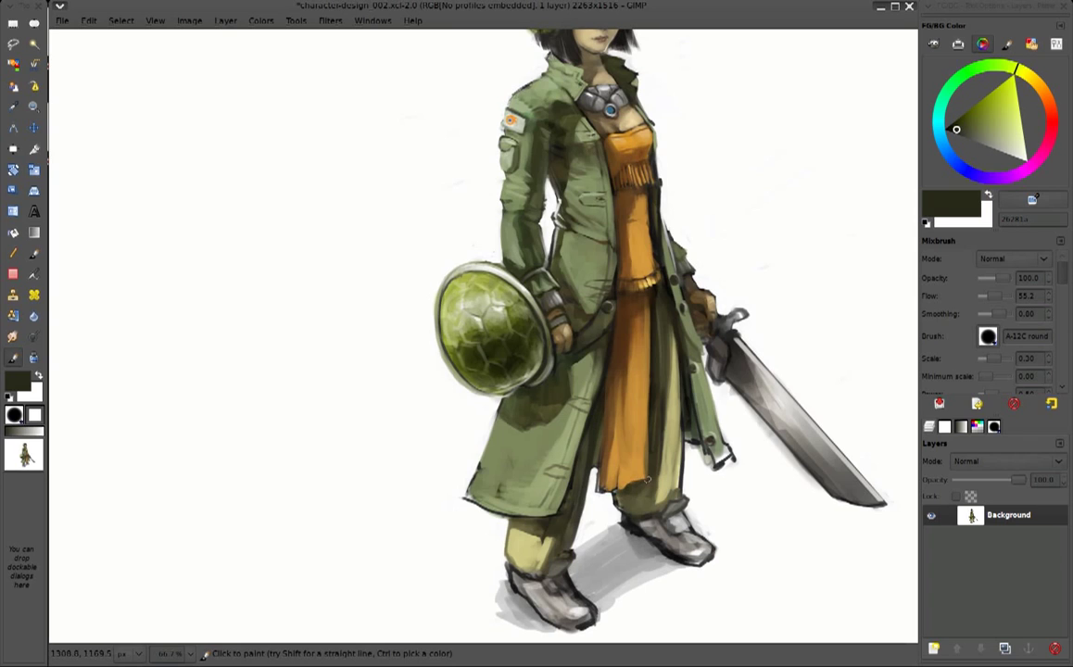
ctrl+click(638, 371)
ctrl+click(594, 443)
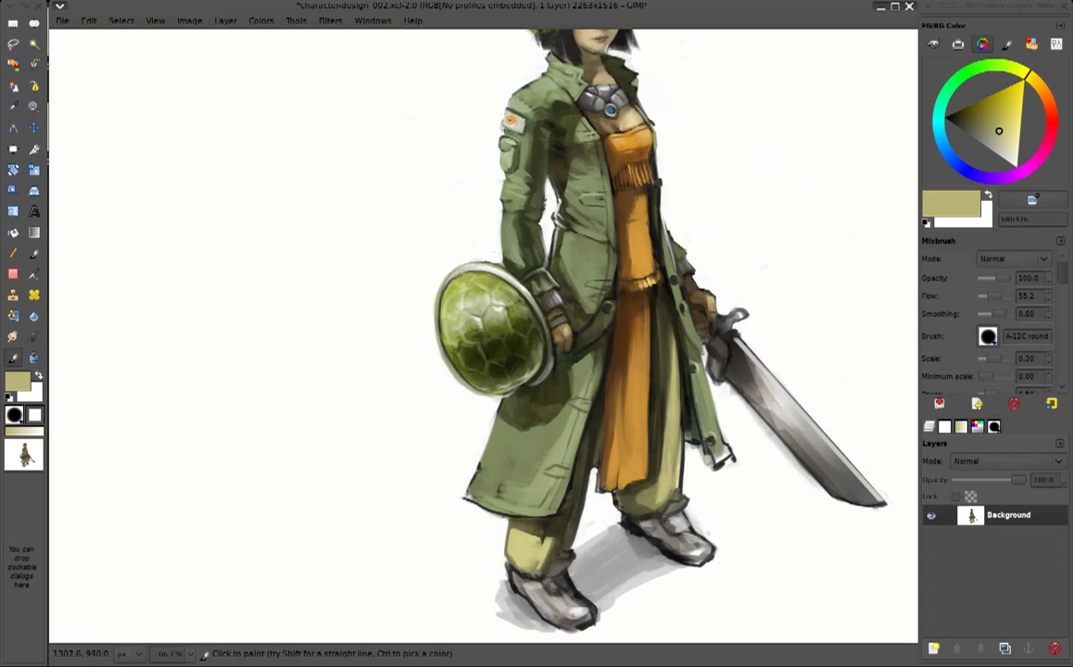
ctrl+click(624, 391)
ctrl+click(779, 435)
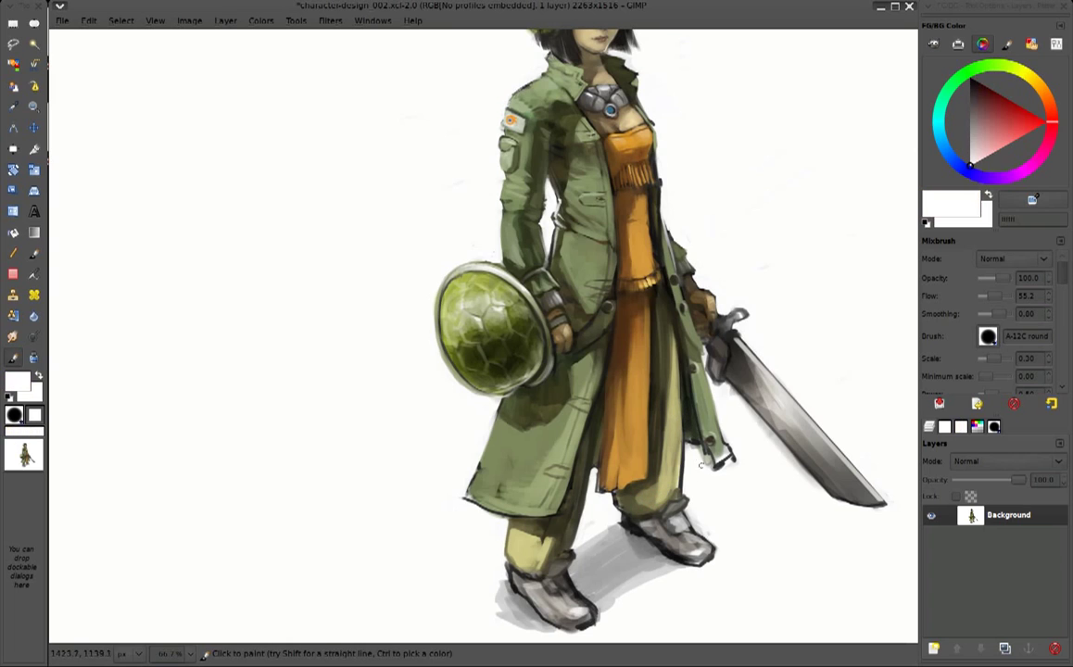
mouse_move(717, 456)
mouse_down()
mouse_move(731, 467)
mouse_move(719, 454)
mouse_up()
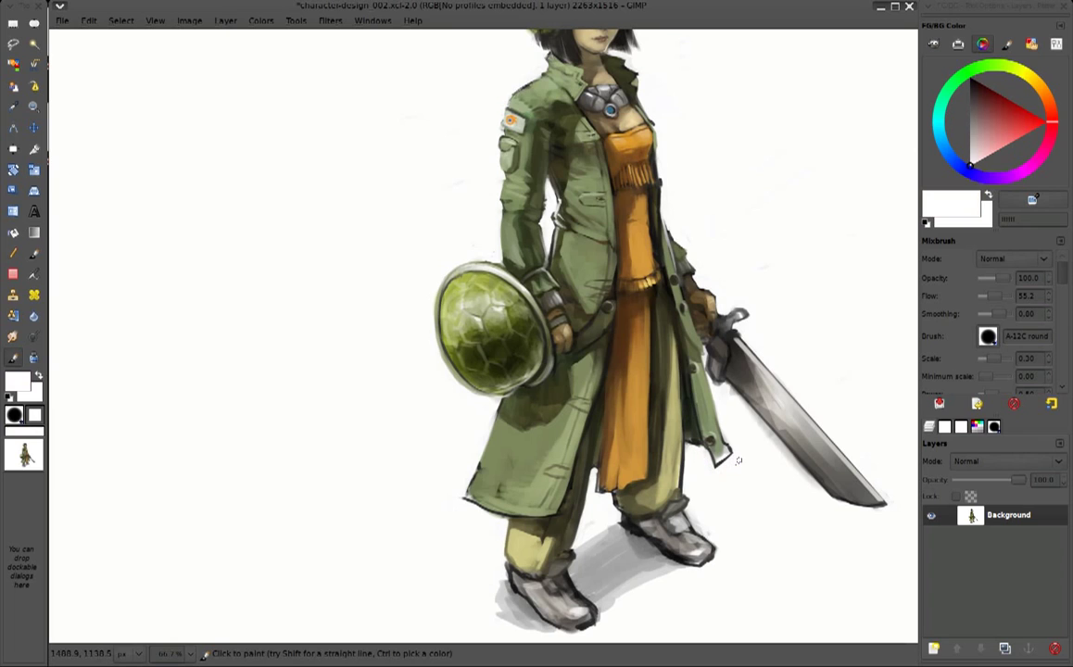
click(756, 446)
shift+click(837, 512)
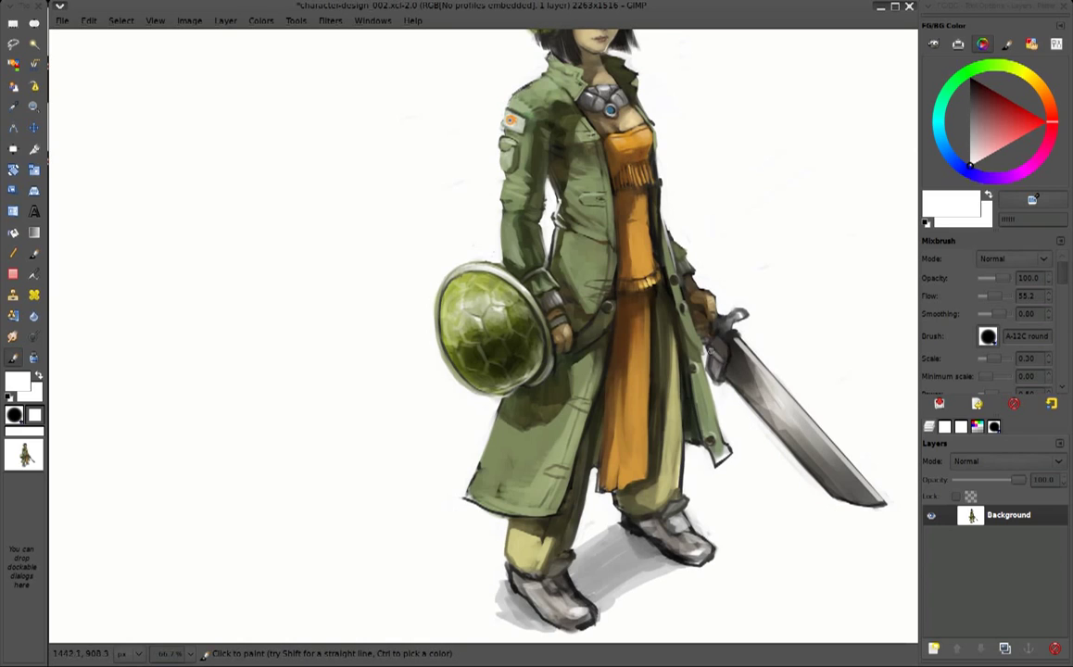
Darken the sword's hilt guard and its left edge with dark grey
ctrl+click(711, 319)
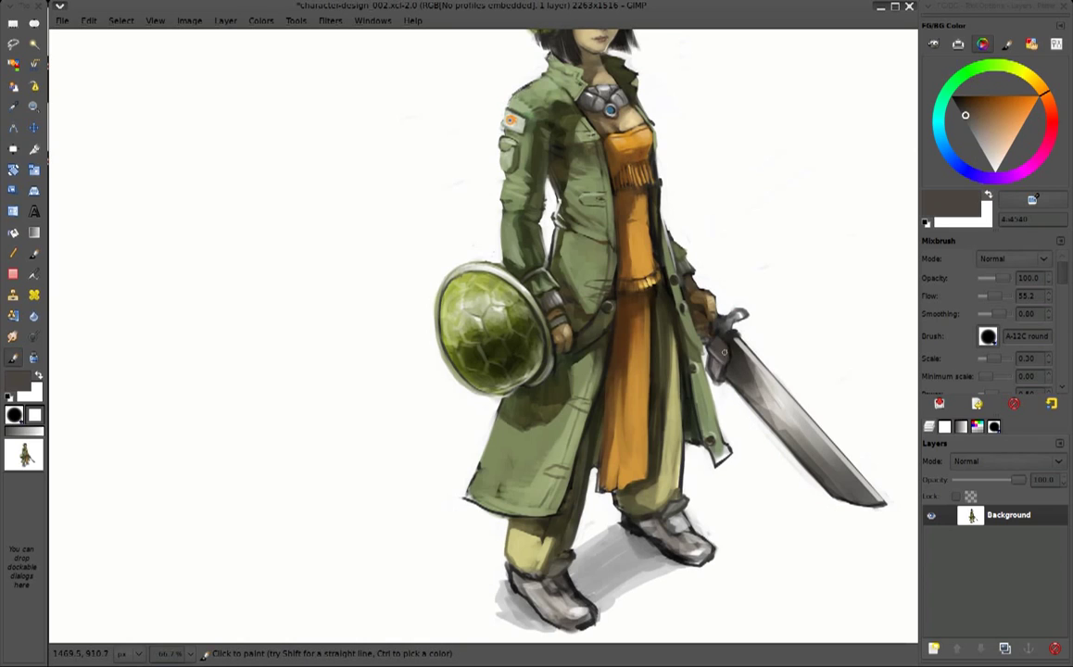
ctrl+click(760, 319)
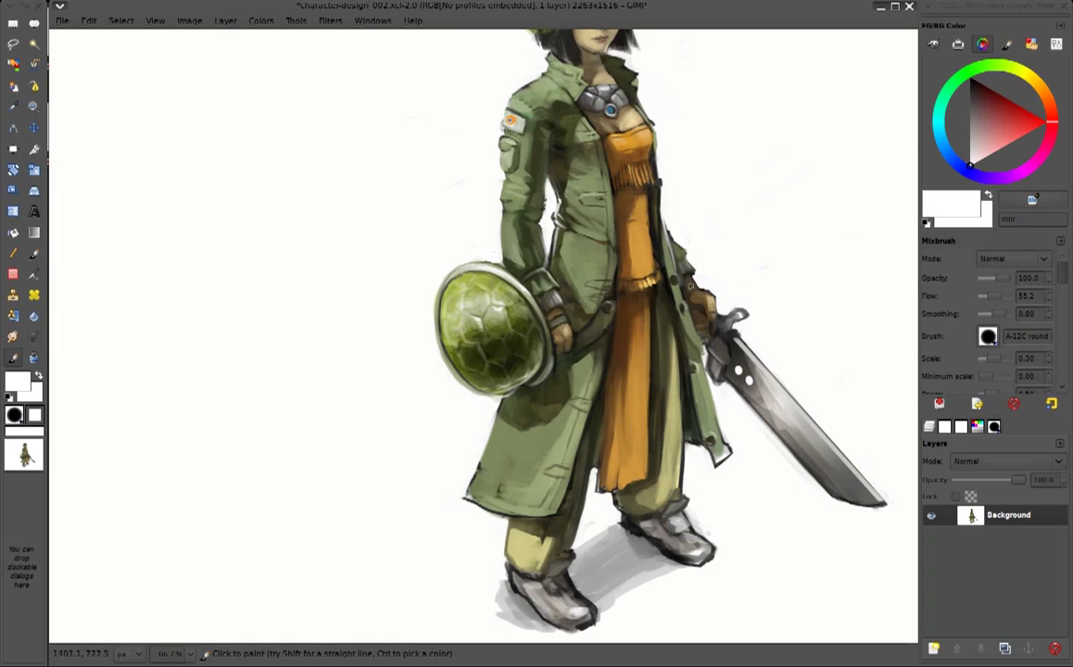
ctrl+click(653, 300)
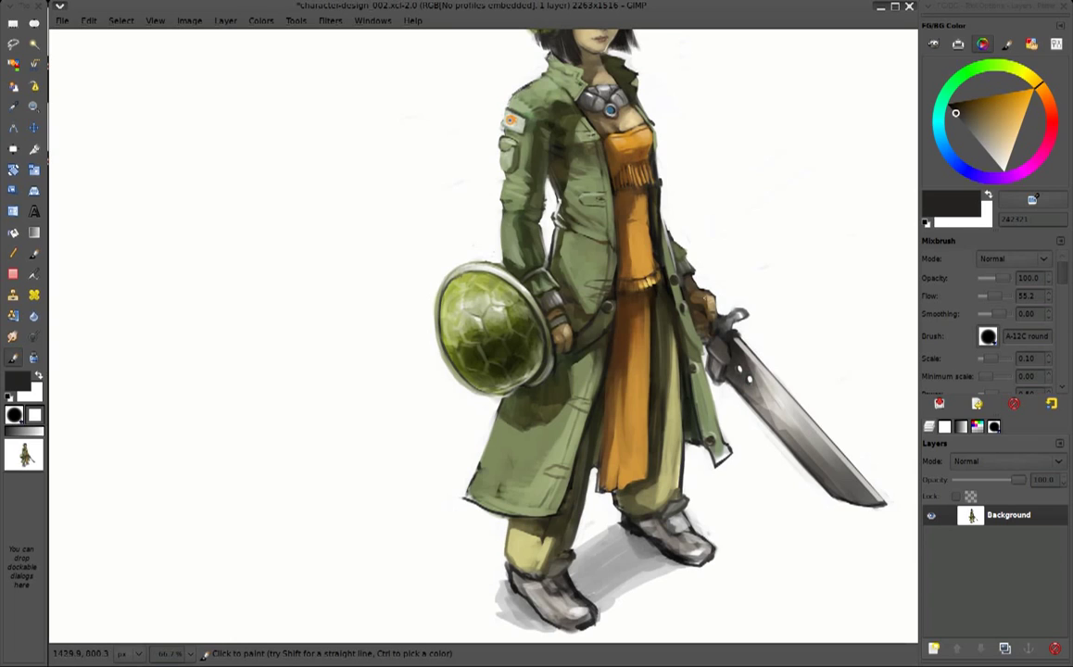
ctrl+click(737, 320)
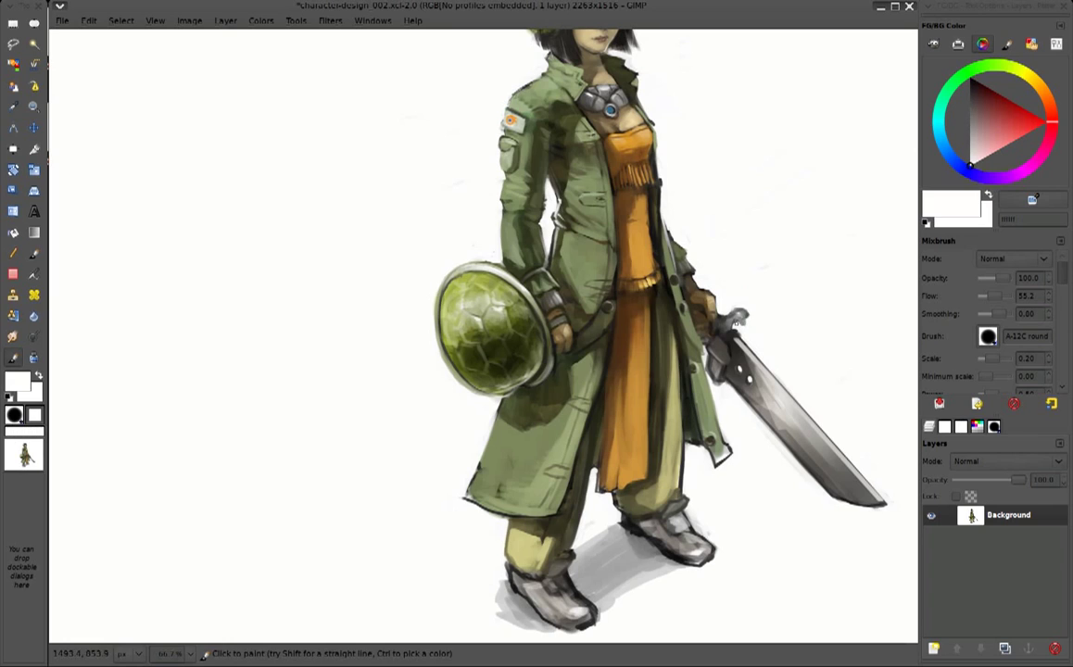
ctrl+click(725, 320)
drag(732, 331, 730, 312)
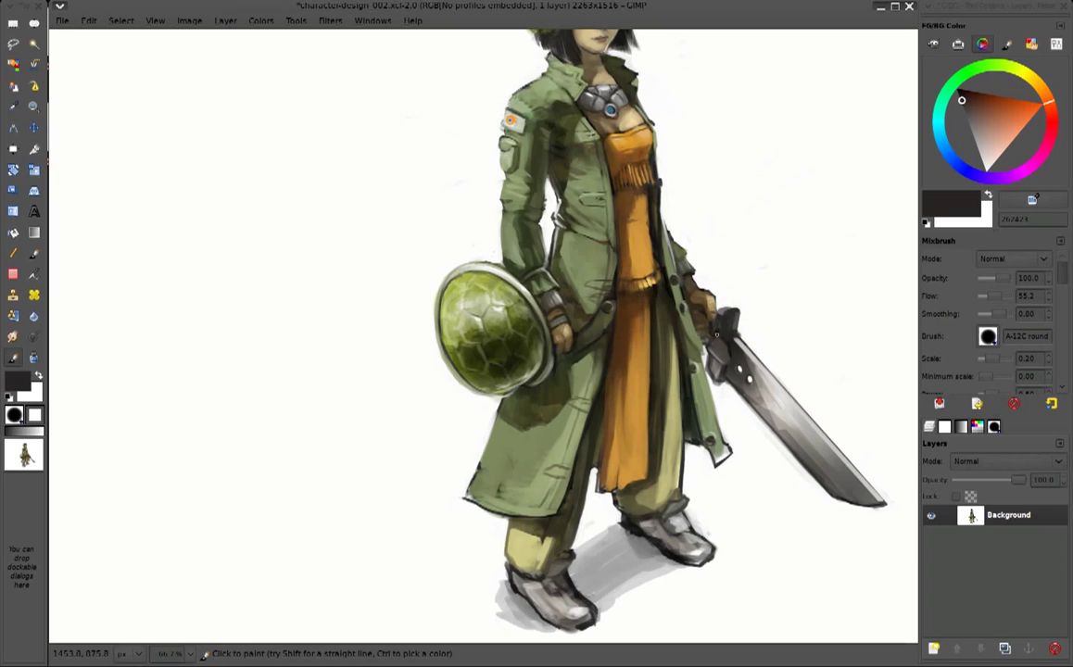
drag(716, 335, 707, 363)
Paint a thin medium-brown edge along the orange dress
ctrl+click(706, 269)
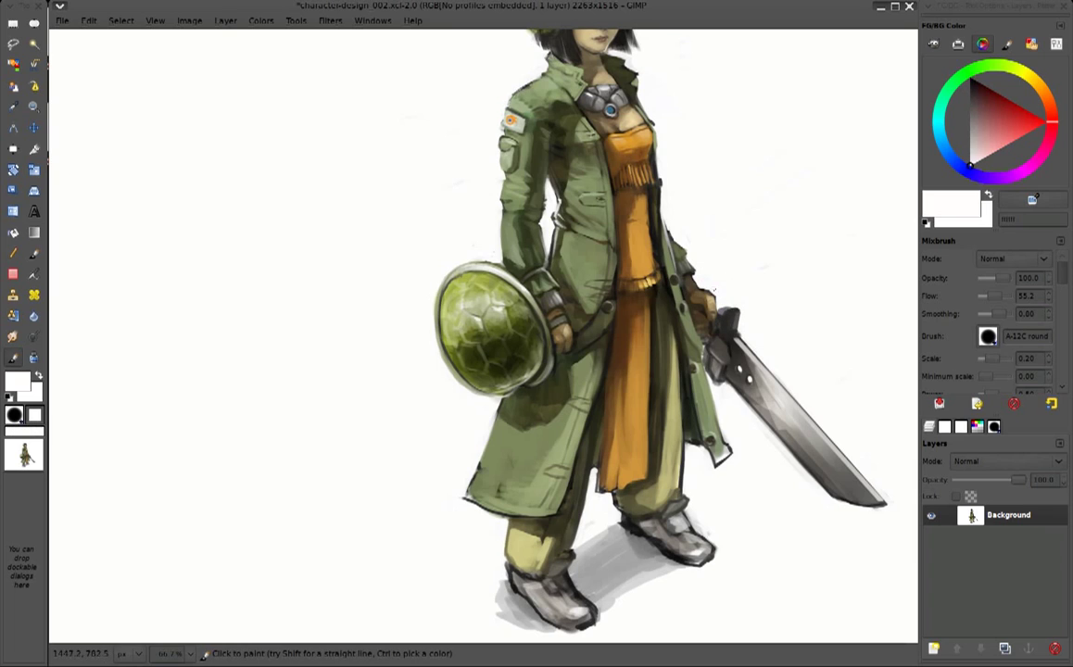
ctrl+click(627, 255)
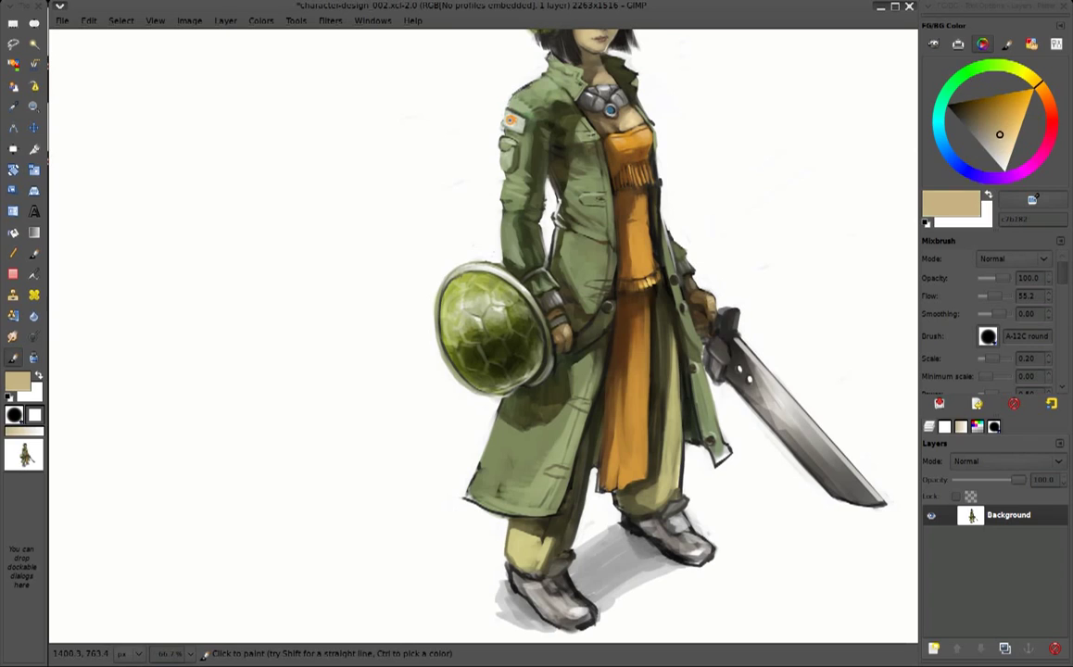
ctrl+click(631, 265)
ctrl+click(687, 274)
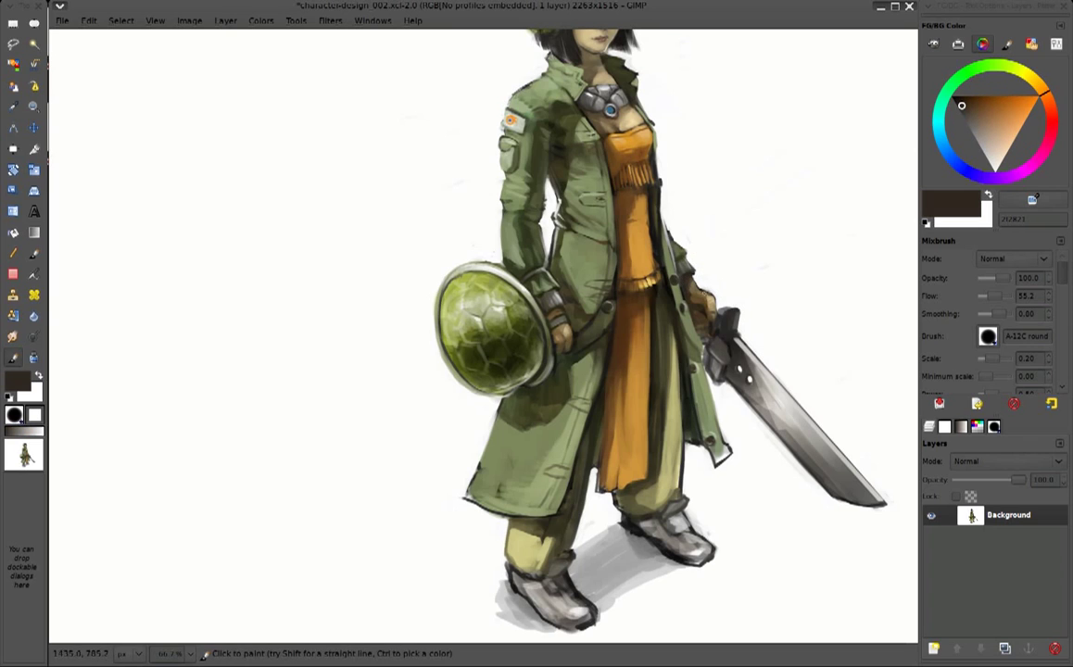
ctrl+click(612, 436)
ctrl+click(614, 371)
ctrl+click(608, 406)
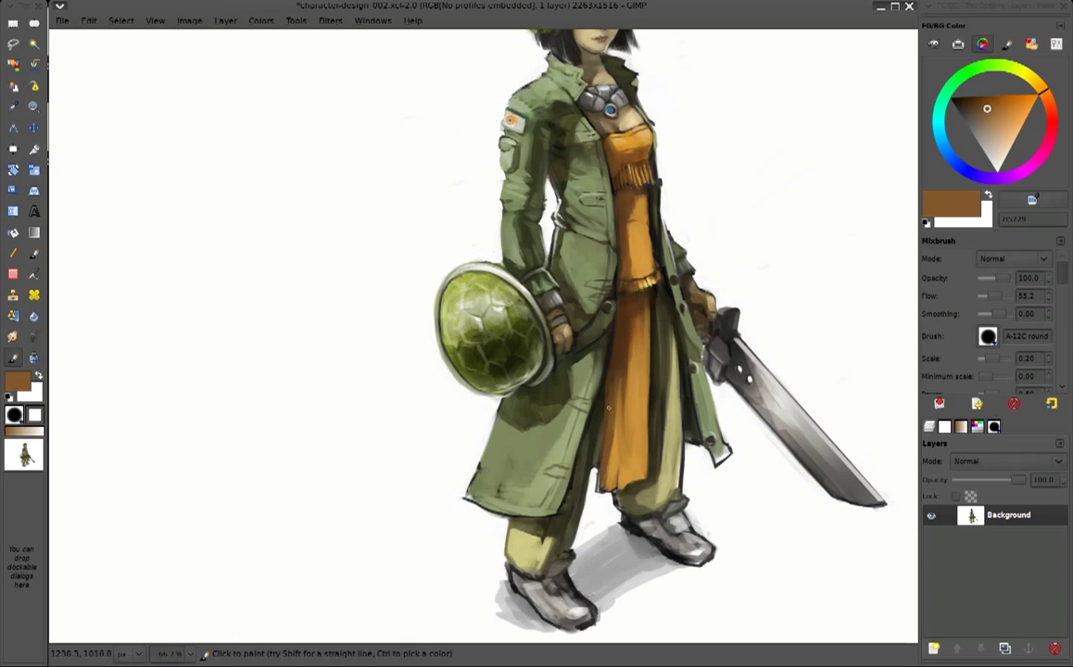
drag(608, 407, 602, 473)
scroll(602, 468, down, 1)
Brighten the right boot with light grey marks
ctrl+click(678, 390)
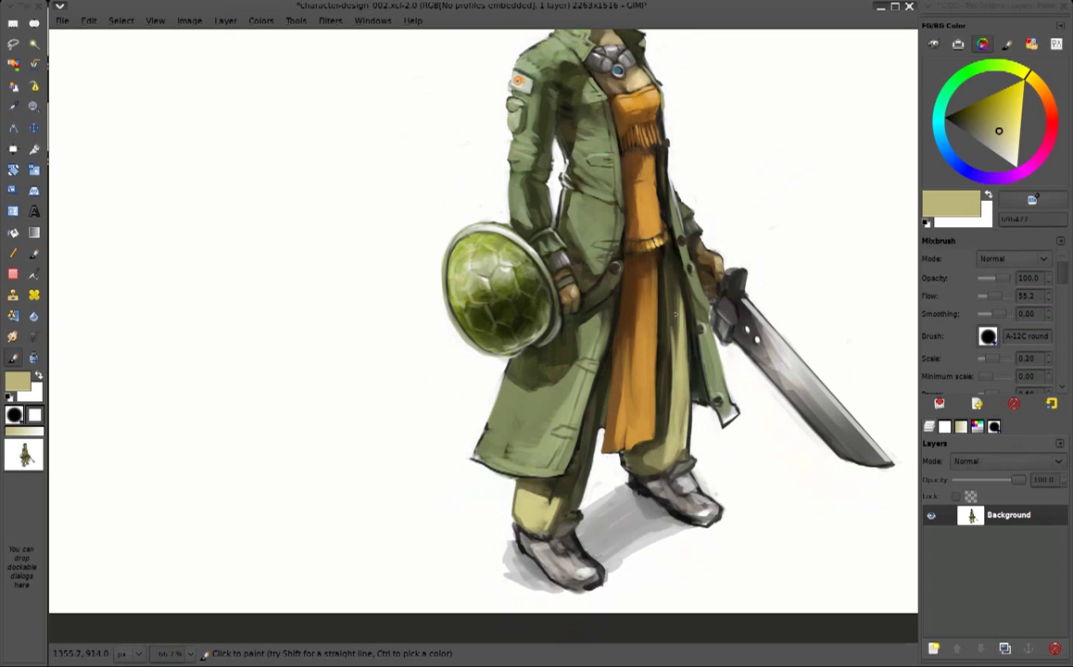
ctrl+click(673, 264)
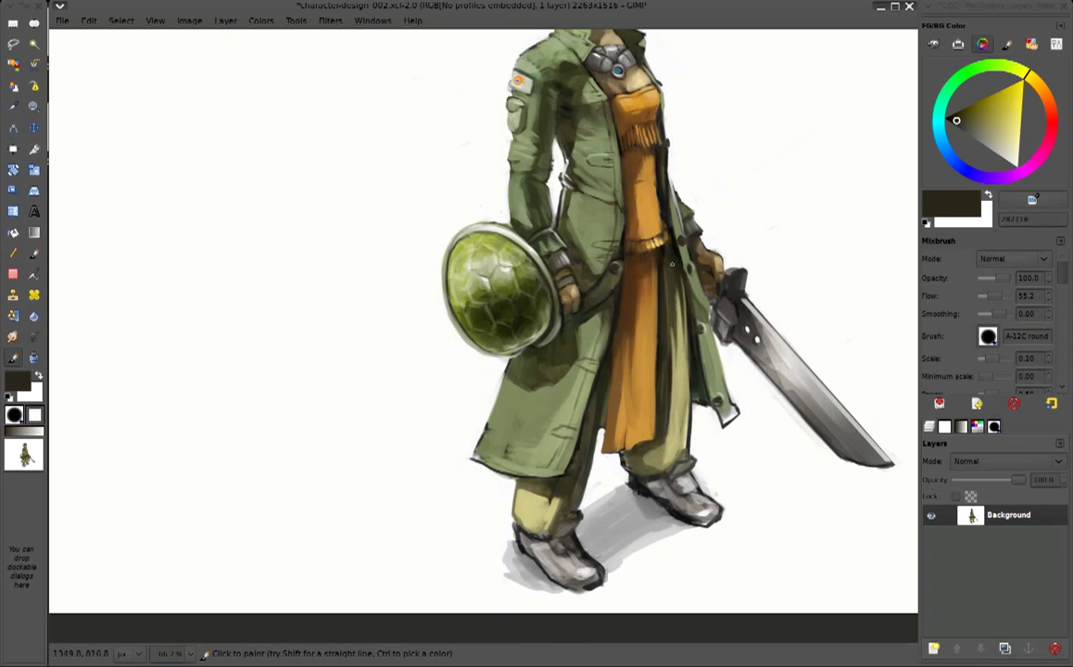
ctrl+click(527, 530)
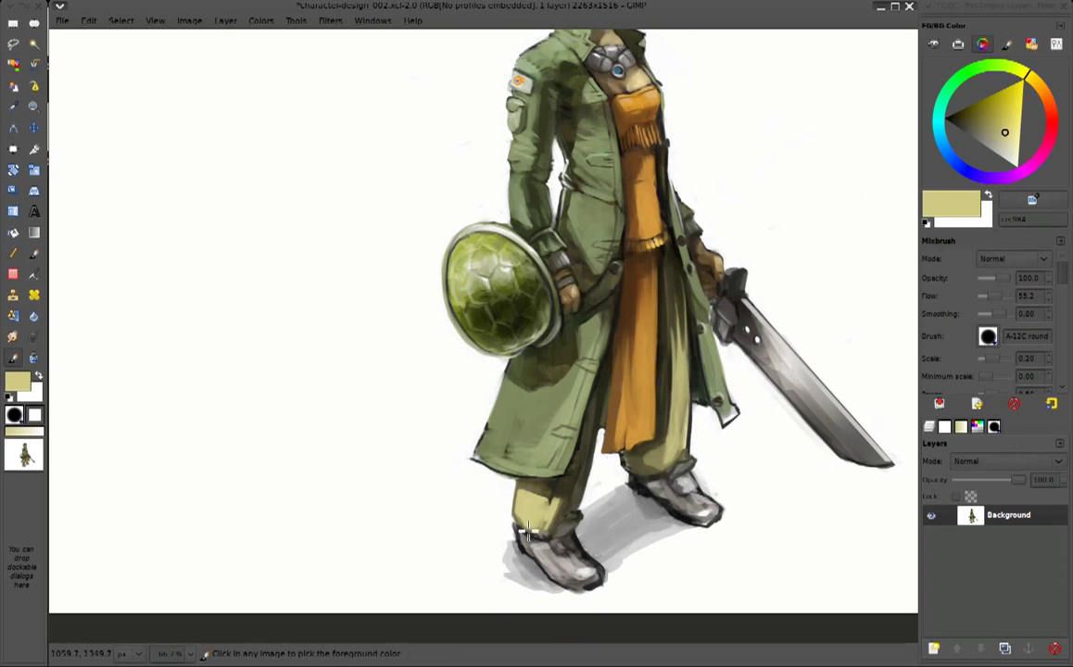
ctrl+click(567, 521)
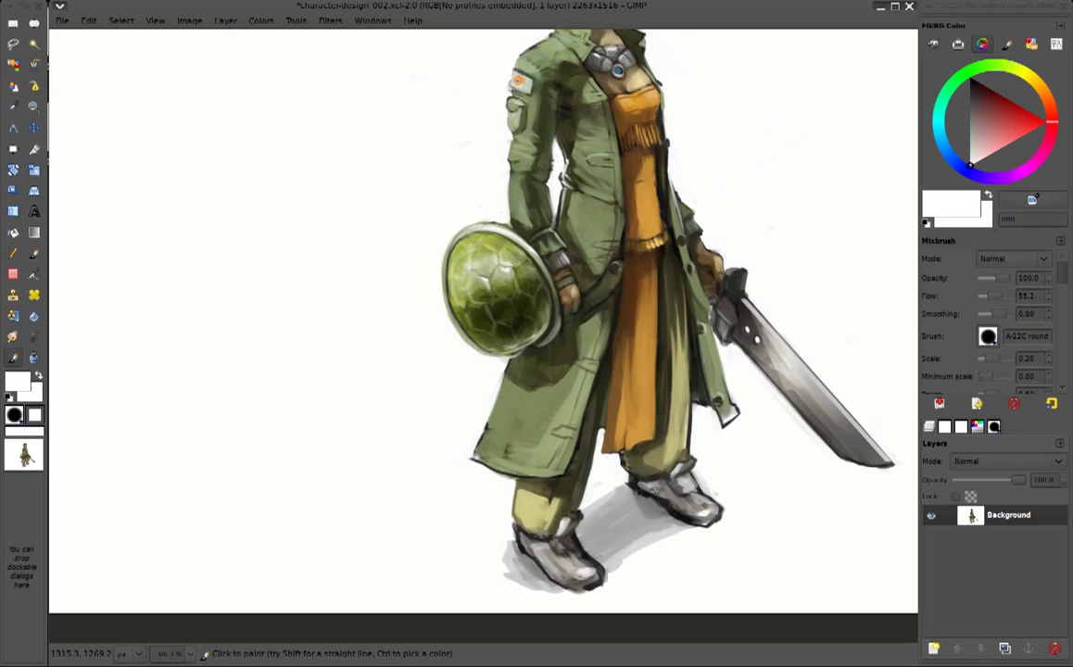
ctrl+click(593, 444)
drag(607, 456, 614, 461)
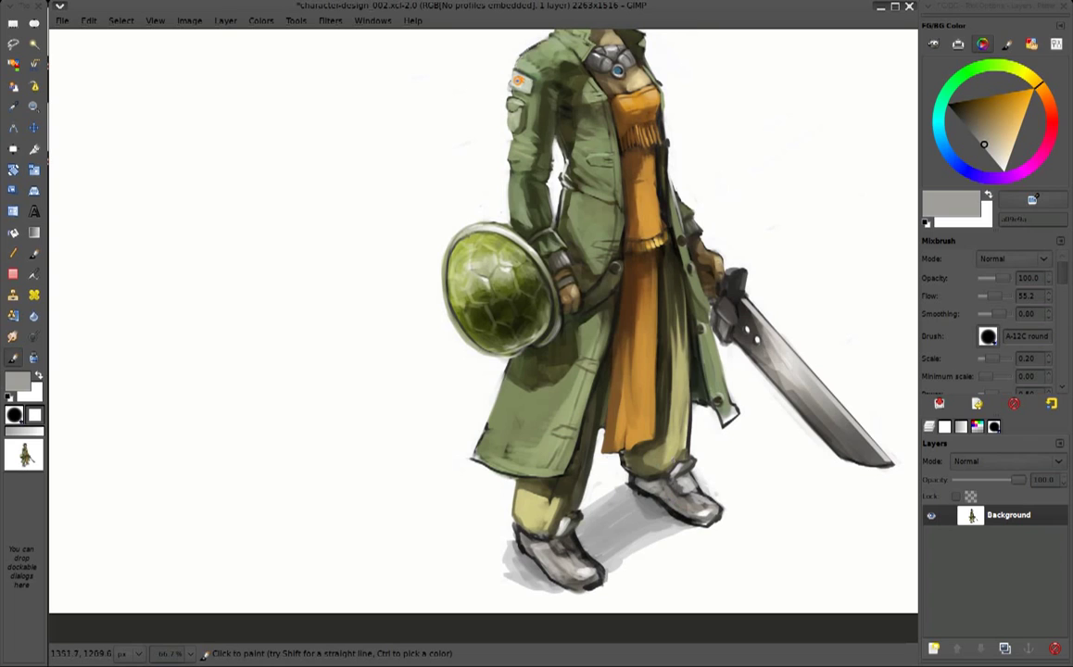
Paint white highlights on the left boot and the front shoe's heel
ctrl+click(623, 461)
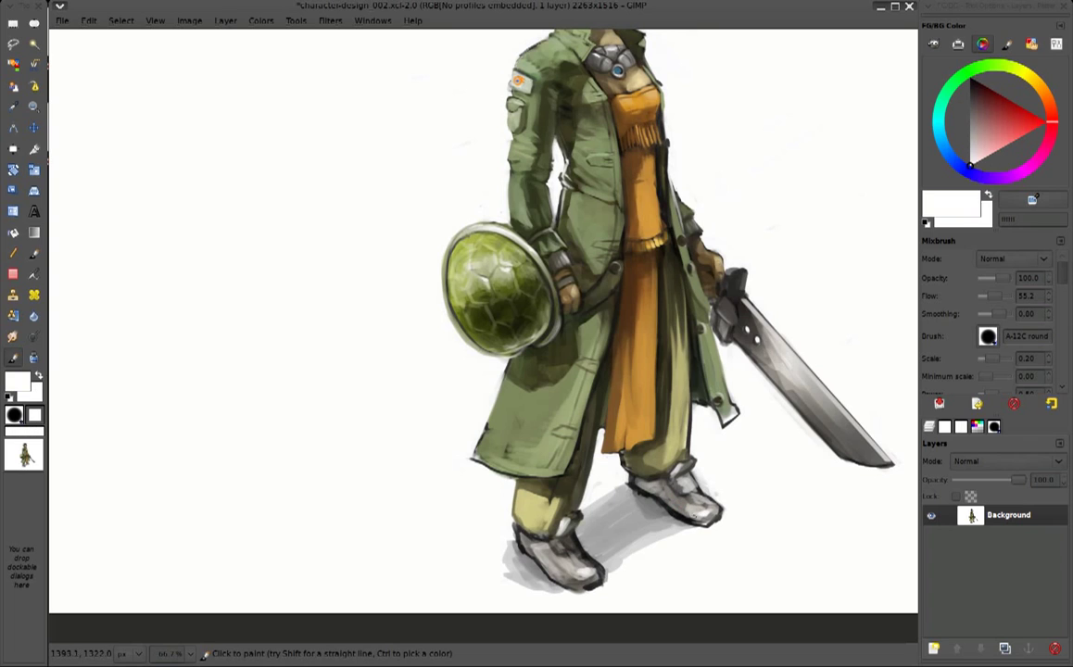
drag(559, 565, 565, 572)
mouse_move(512, 512)
mouse_down()
mouse_move(519, 528)
mouse_move(538, 530)
mouse_up()
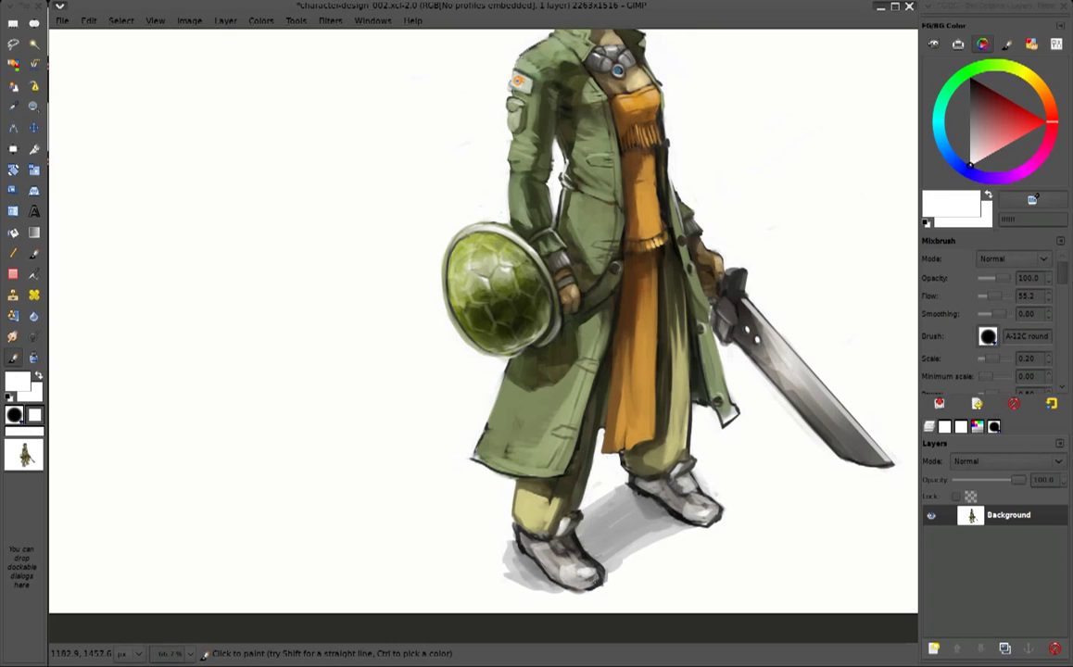
ctrl+click(575, 515)
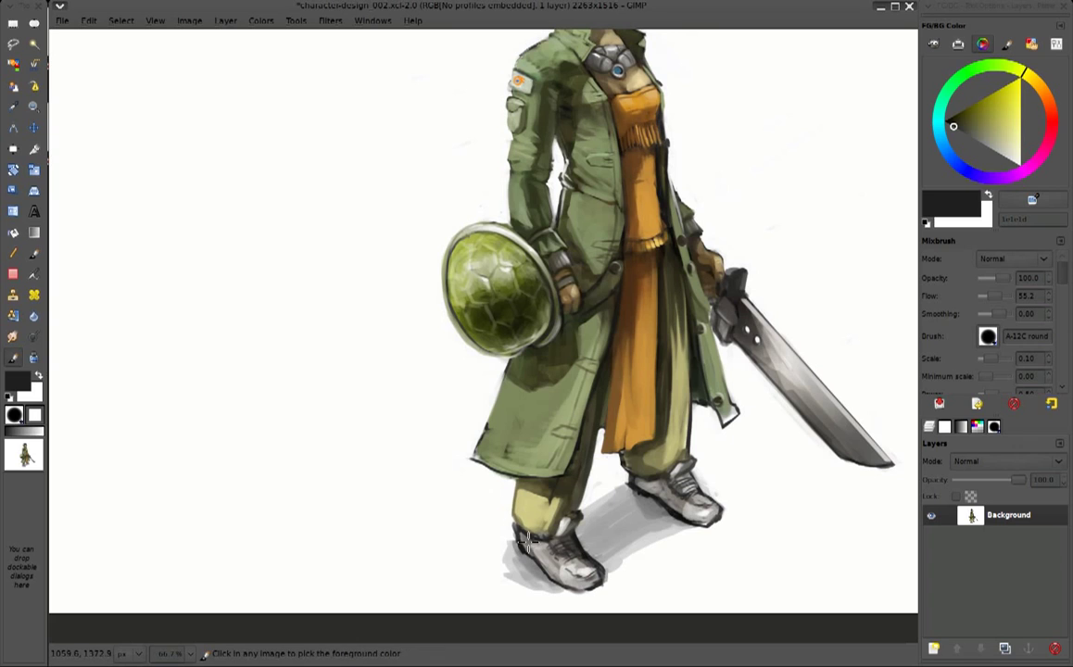
ctrl+click(473, 483)
drag(513, 519, 516, 537)
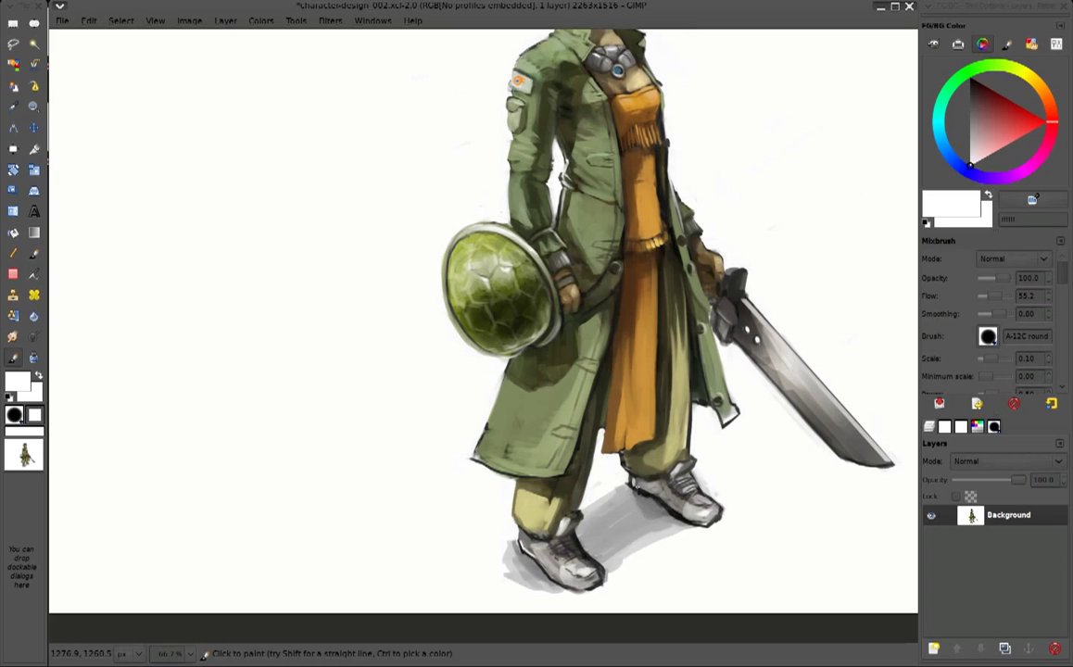
Sample olive, pale khaki and dark olive-brown tones from the trousers and coat
ctrl+click(520, 574)
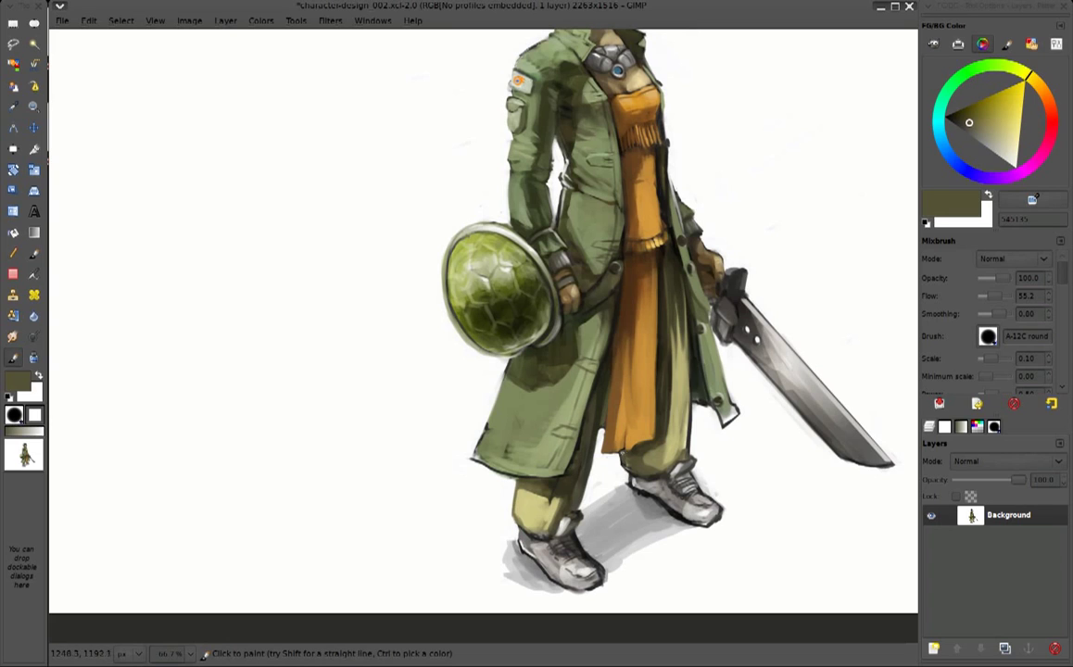
ctrl+click(519, 566)
ctrl+click(496, 480)
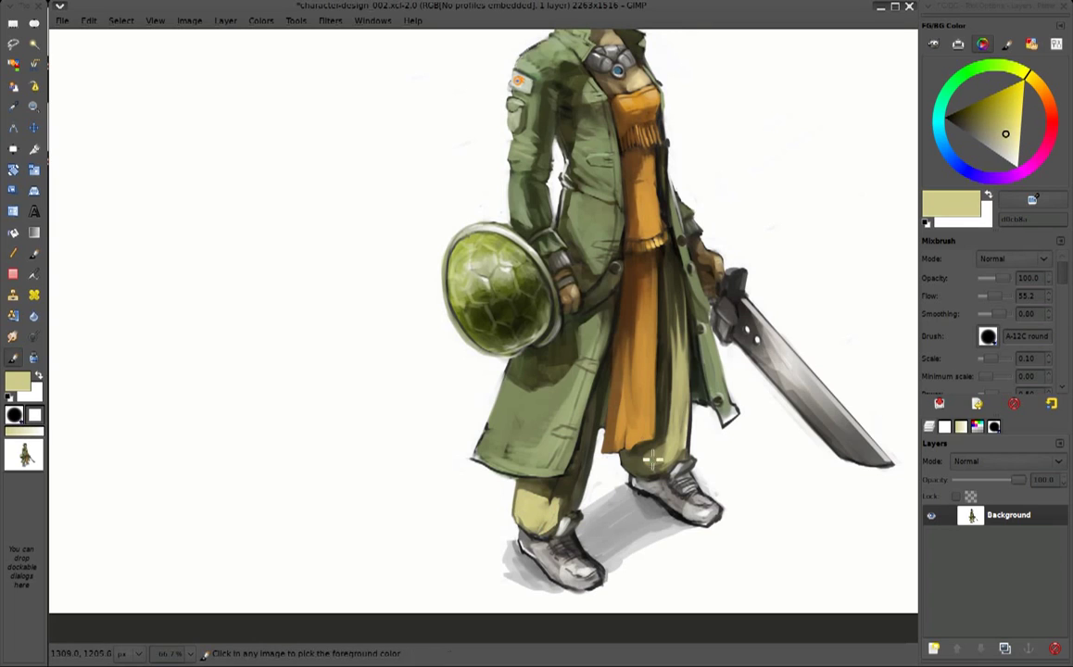
ctrl+click(594, 424)
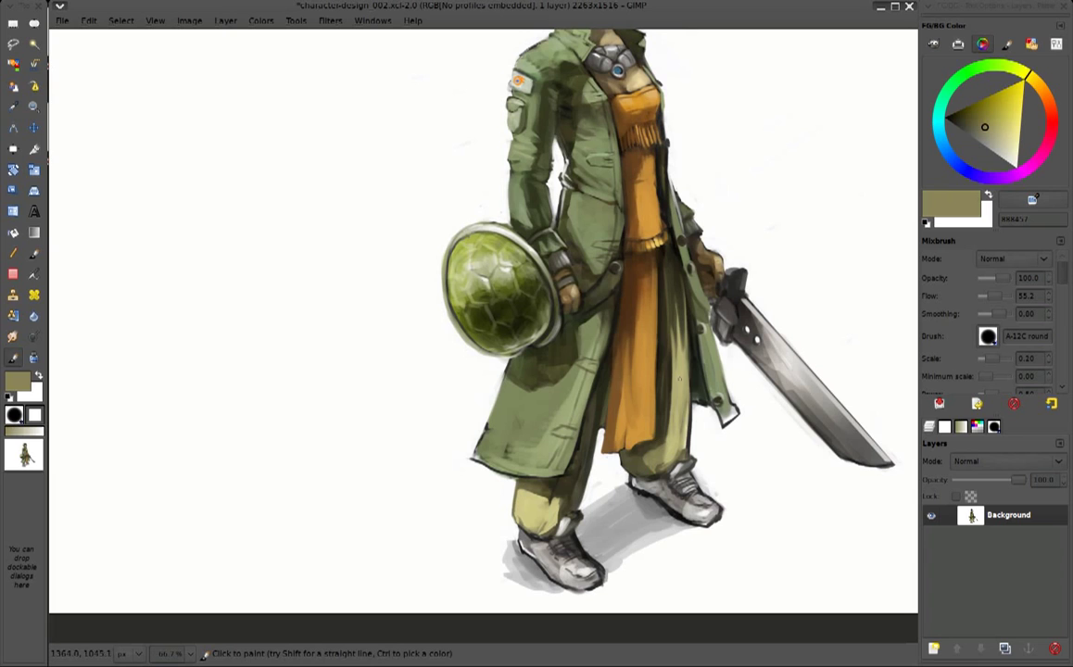
ctrl+click(677, 289)
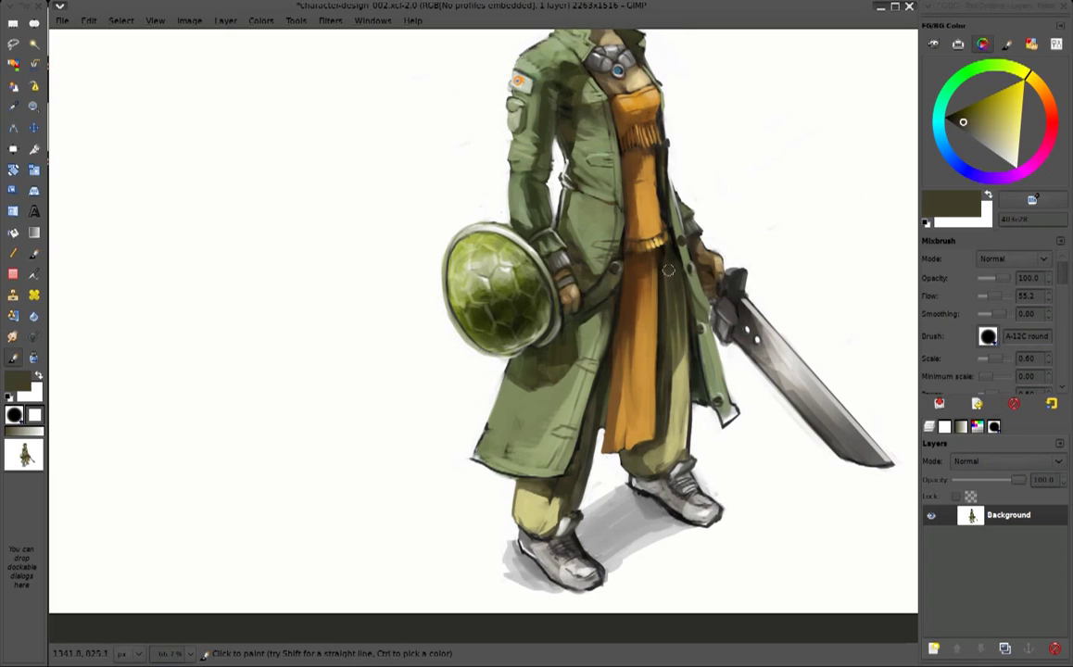
Touch up the sleeve cuff near the hand with sampled dark green and khaki
scroll(632, 221, up, 2)
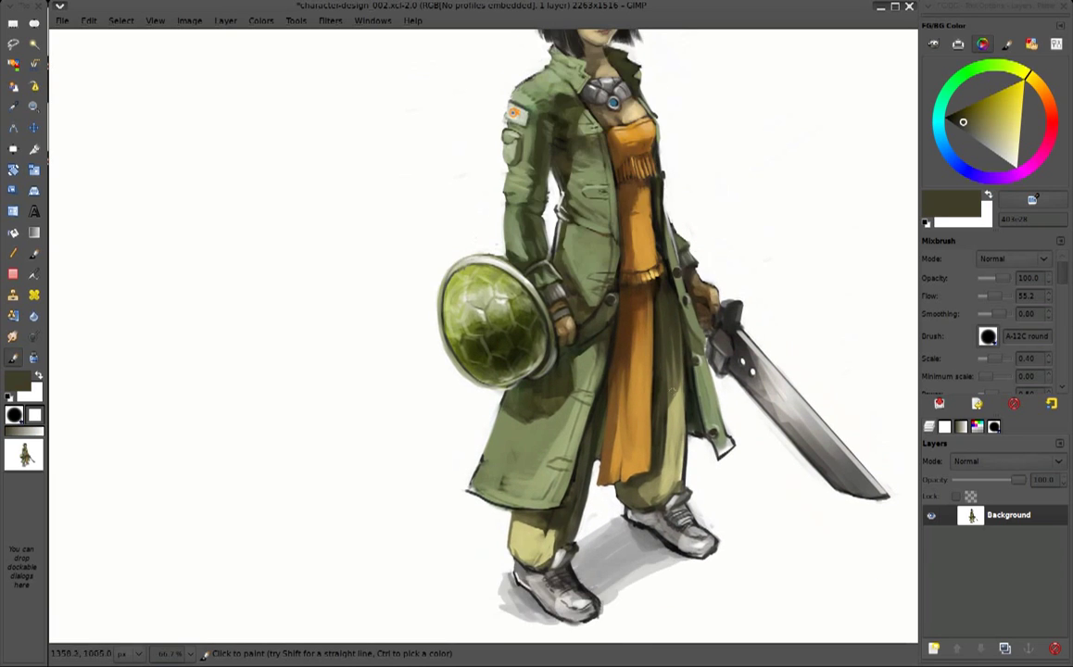
ctrl+click(606, 336)
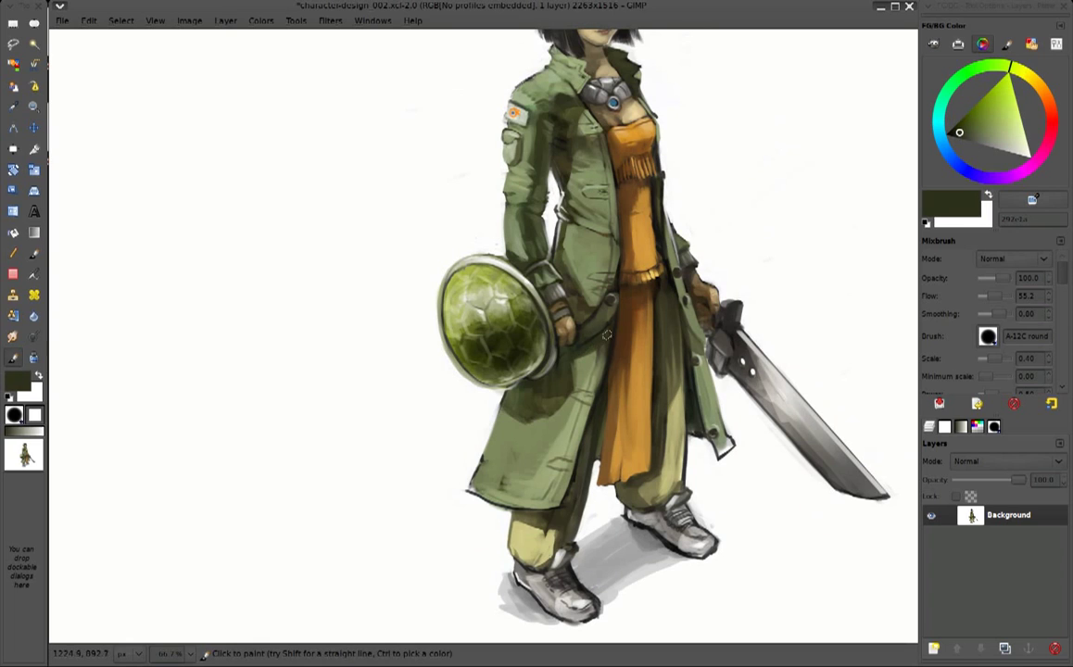
ctrl+click(548, 303)
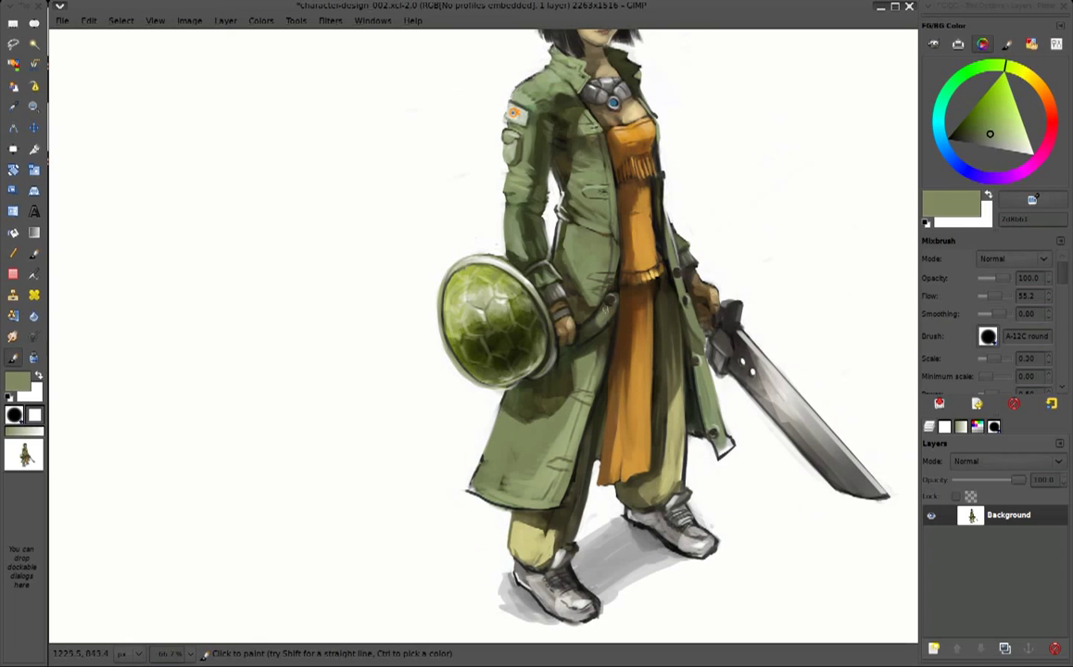
drag(537, 294, 544, 282)
Paint a thin near-black line down the coat's front edge with a finer brush
scroll(554, 270, up, 3)
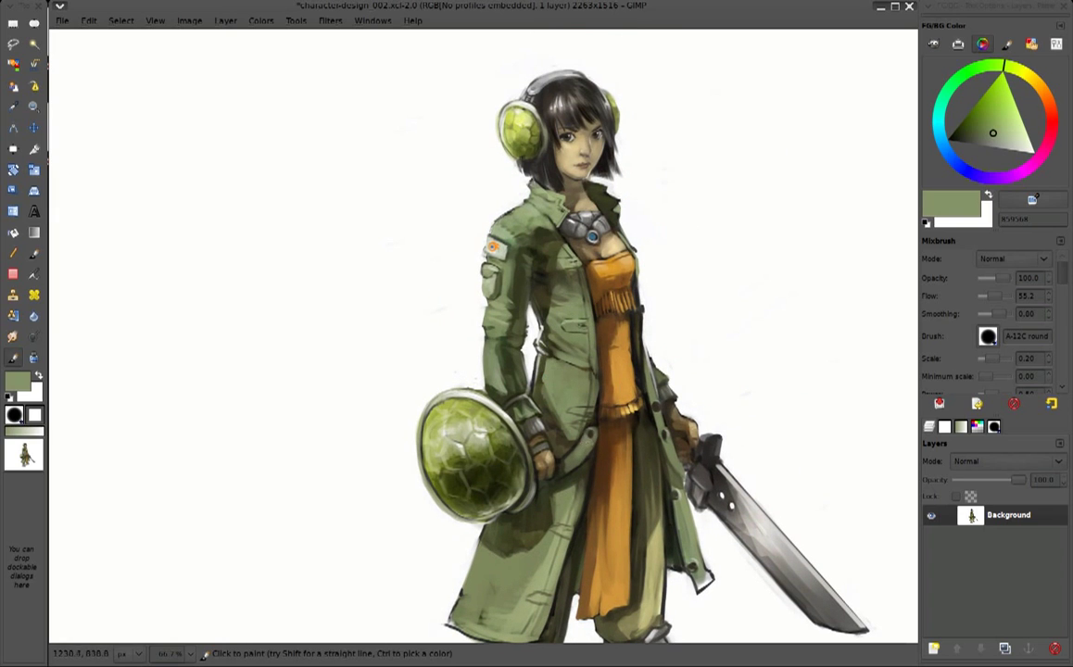
ctrl+click(580, 319)
drag(579, 311, 614, 433)
scroll(614, 407, down, 2)
ctrl+click(602, 371)
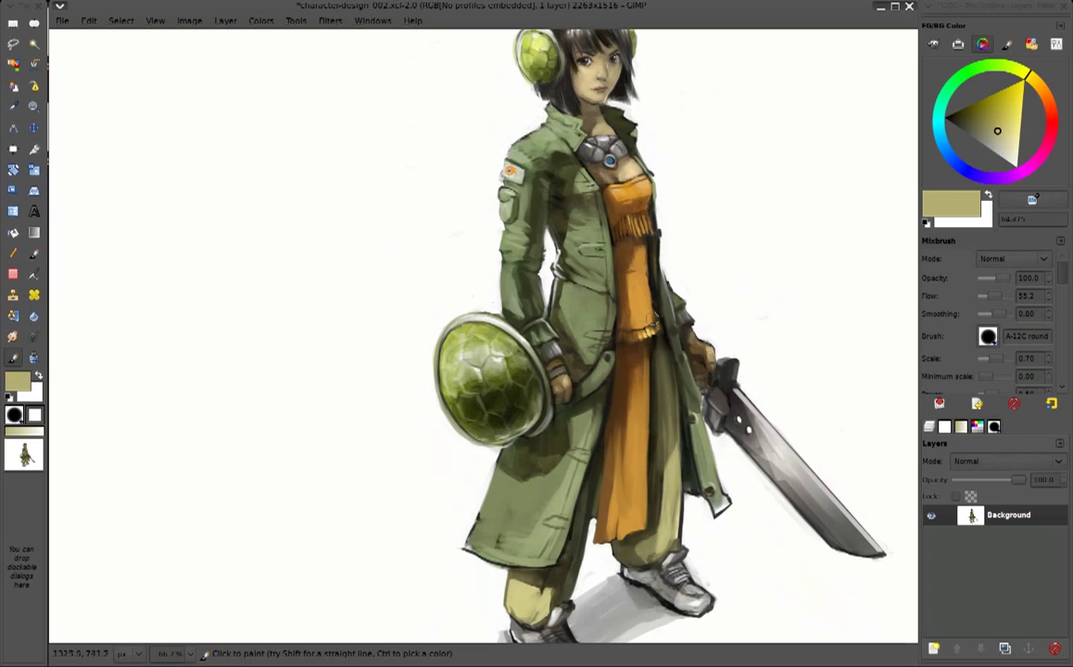
ctrl+click(652, 242)
key(bracketleft)
mouse_move(671, 348)
mouse_down()
mouse_move(682, 434)
mouse_move(688, 316)
mouse_up()
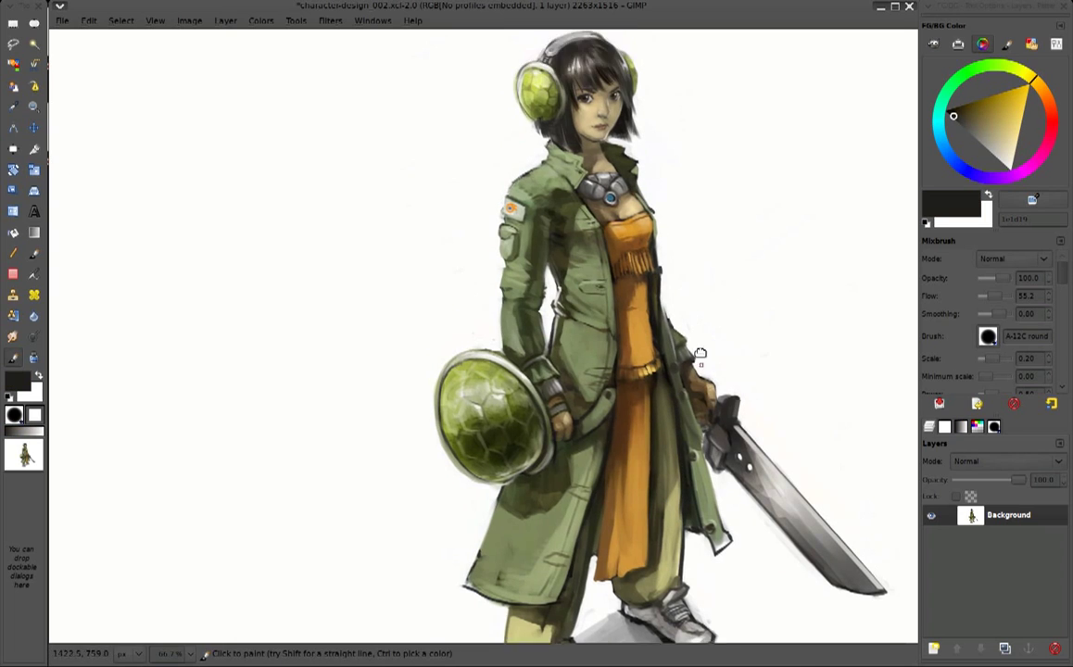
Sample browns, sage green and olive from the painting, ending with white as the paint colour
ctrl+click(570, 246)
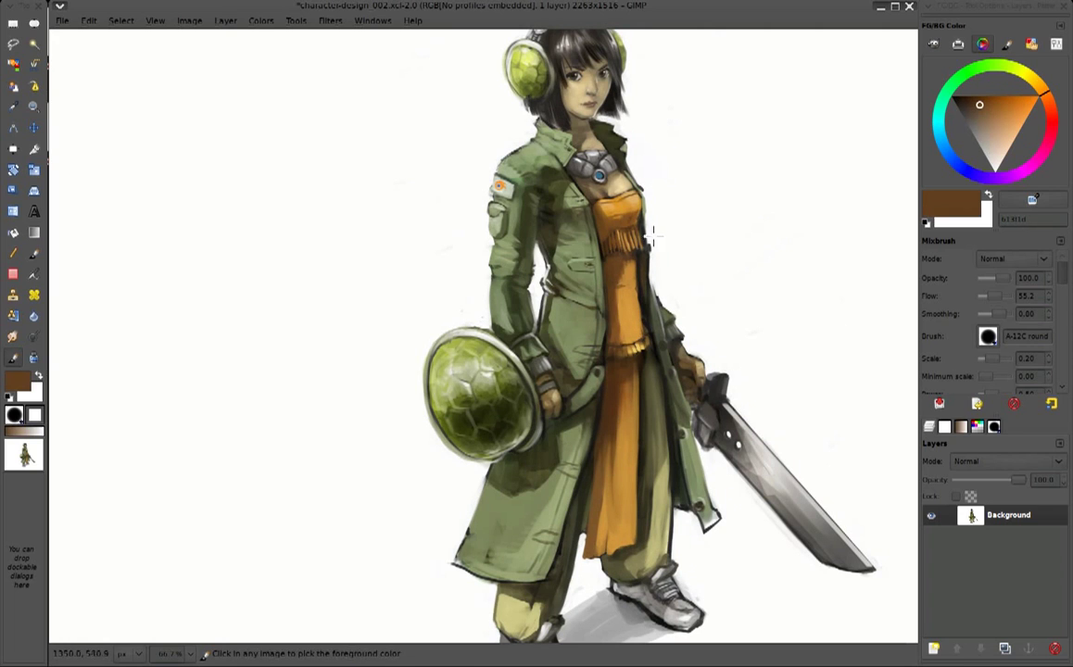
ctrl+click(657, 268)
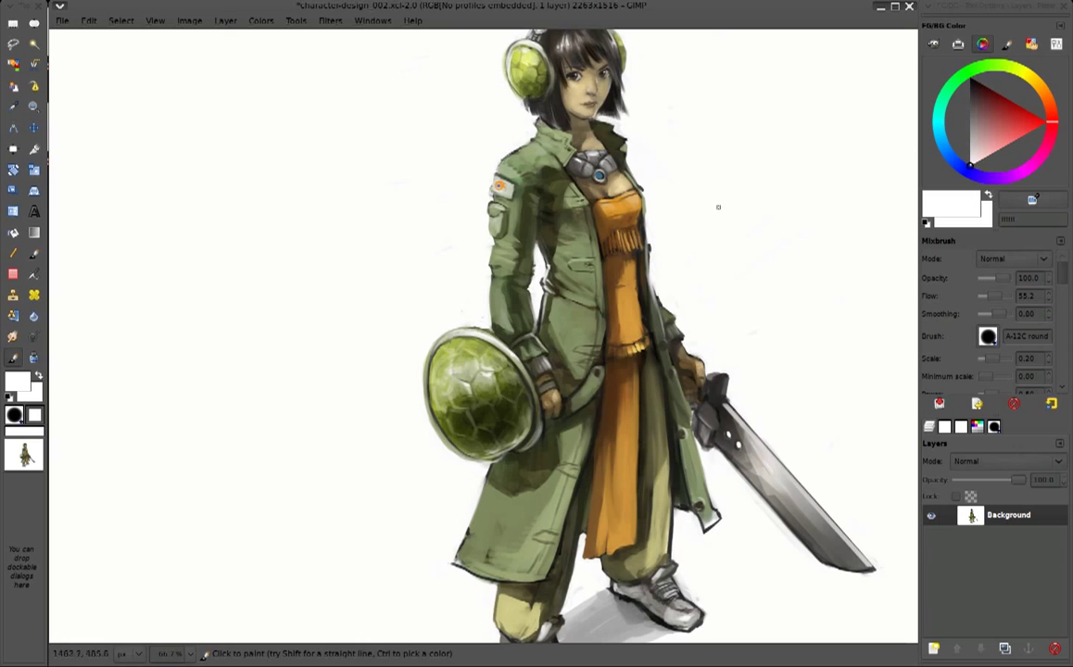
ctrl+click(533, 200)
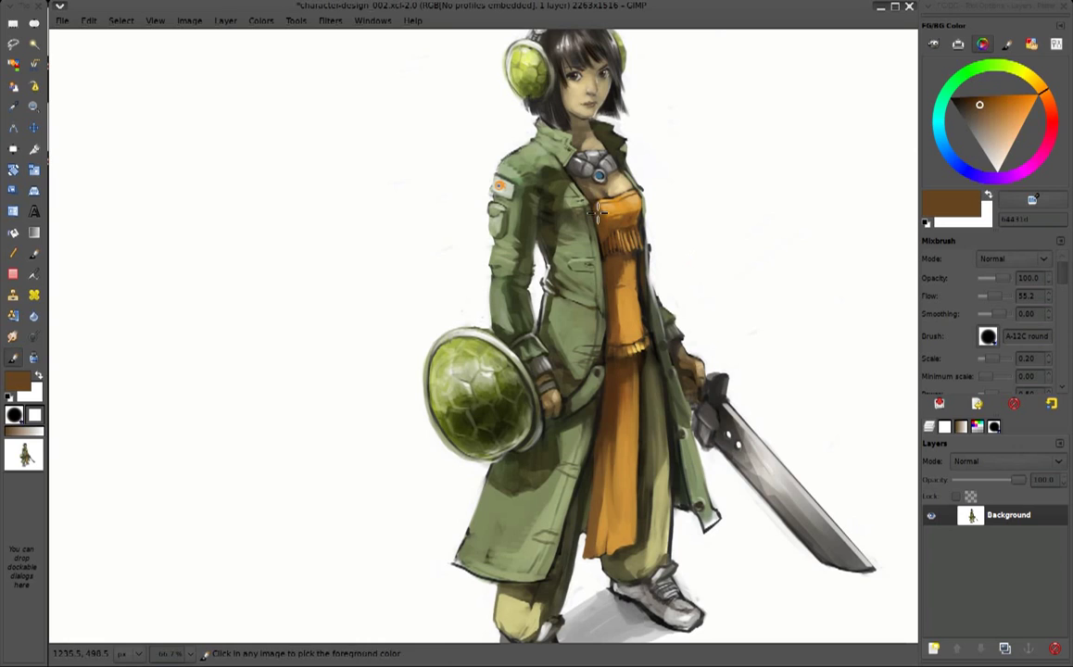
ctrl+click(551, 156)
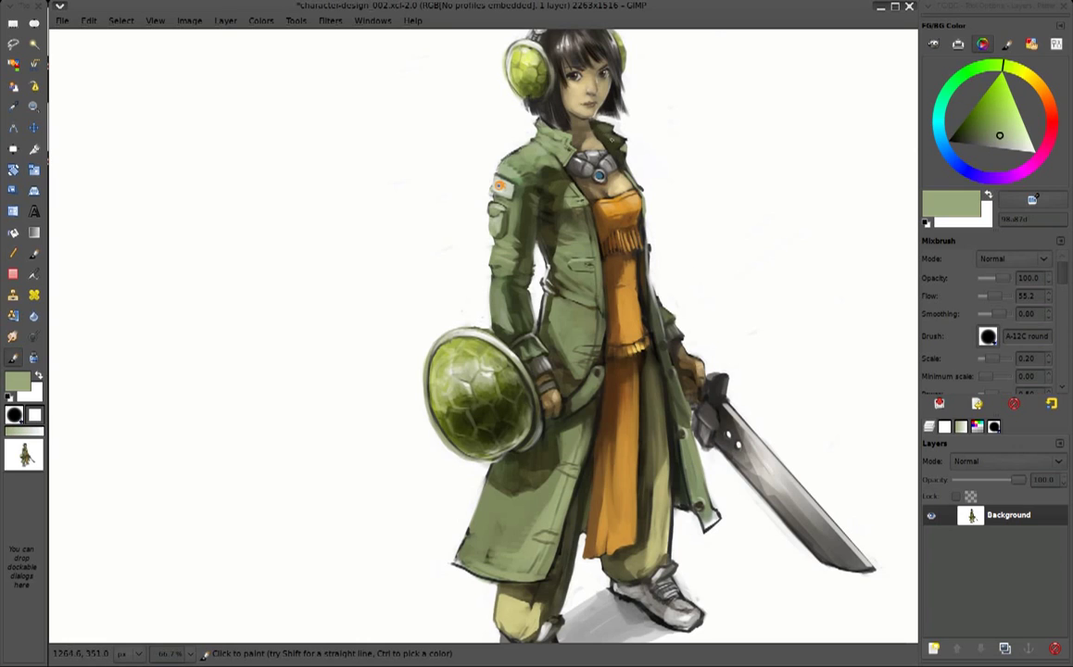
ctrl+click(606, 157)
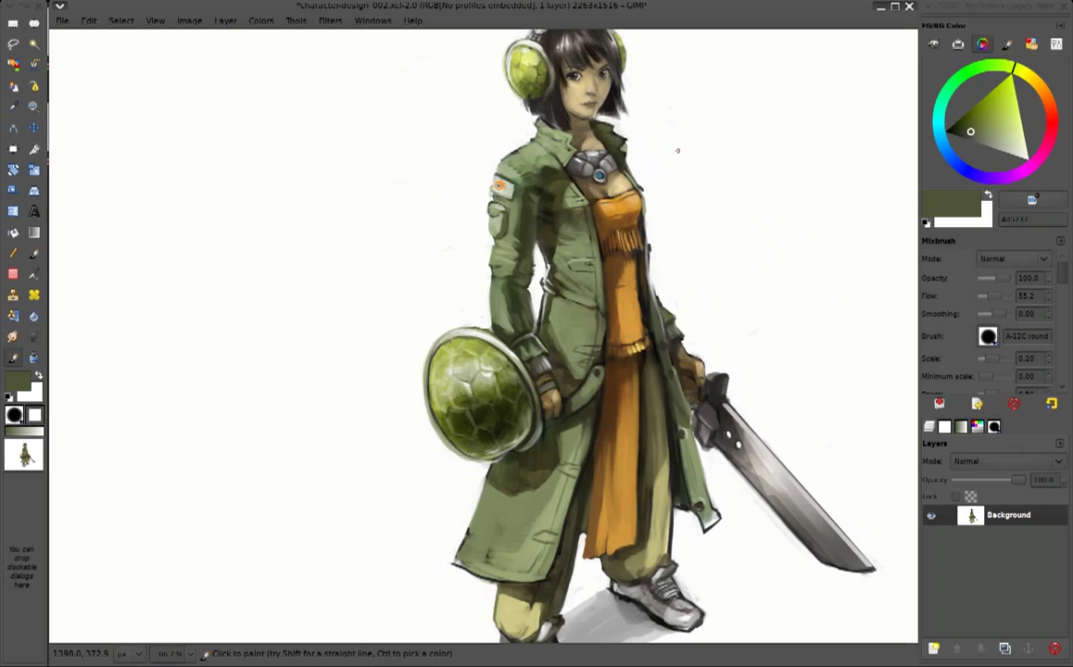
scroll(678, 151, up, 2)
ctrl+click(586, 189)
ctrl+click(537, 190)
ctrl+click(496, 198)
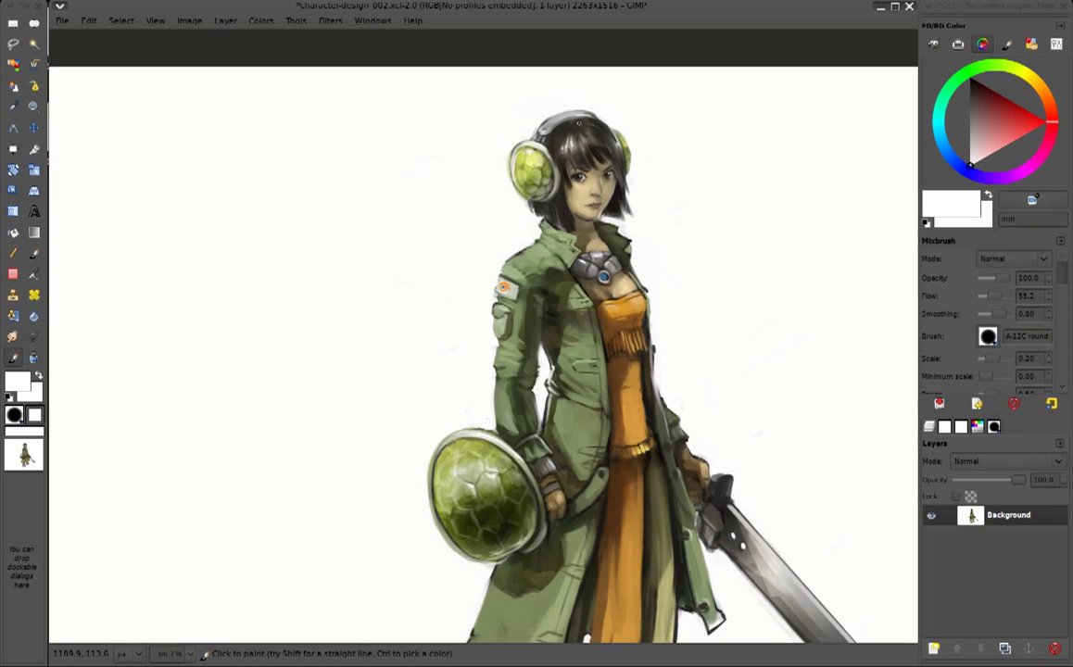
key(1)
ctrl+click(536, 193)
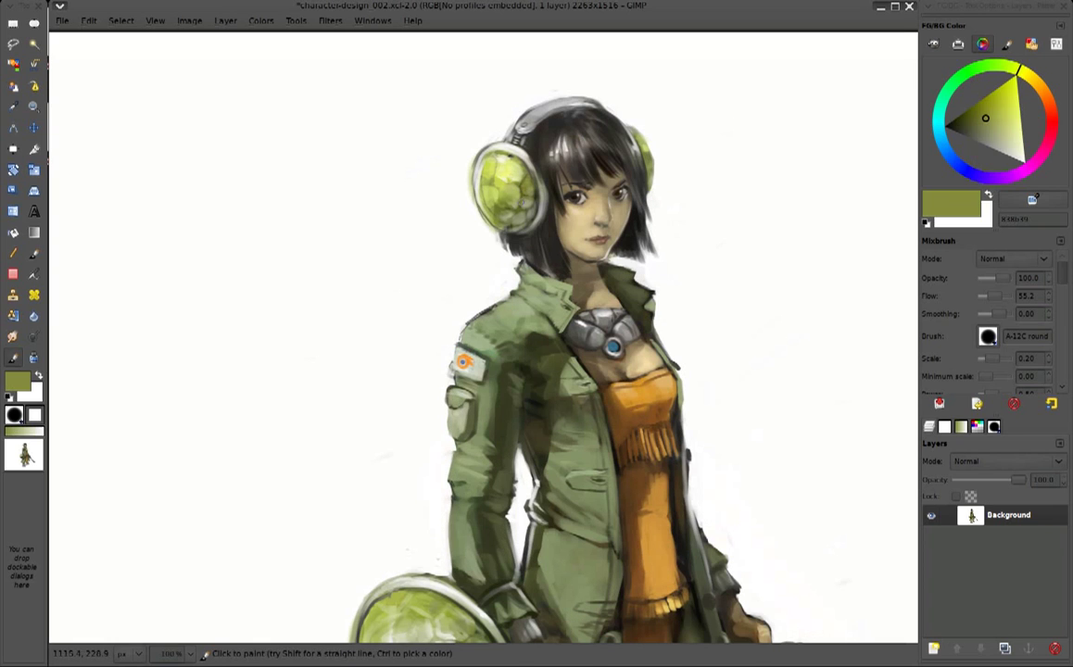
ctrl+click(507, 229)
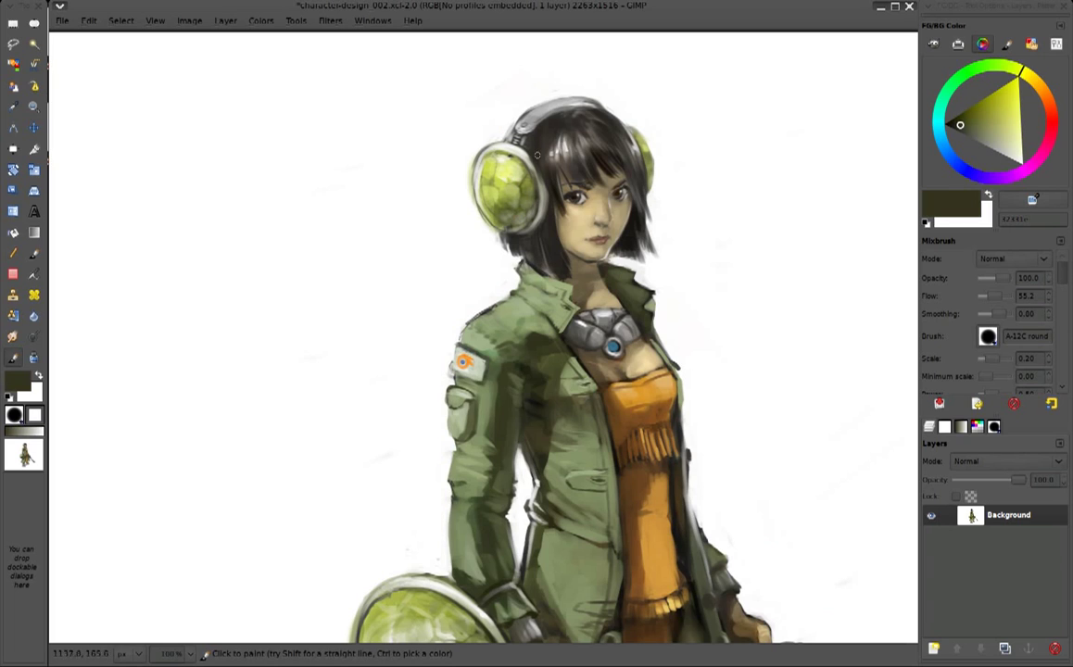
ctrl+click(486, 141)
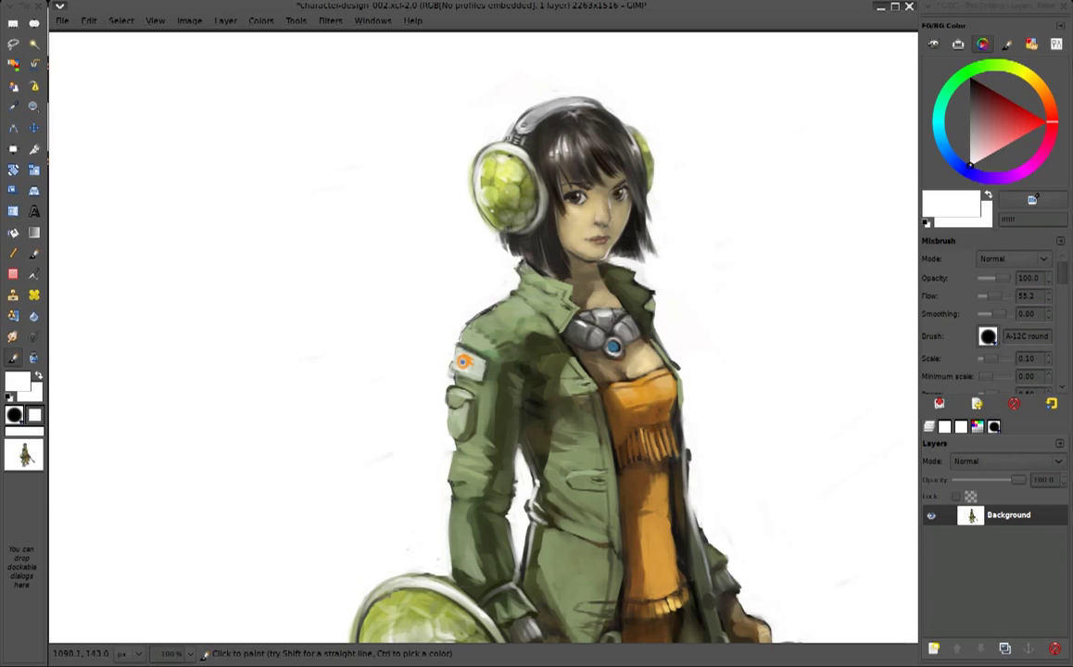
ctrl+click(461, 123)
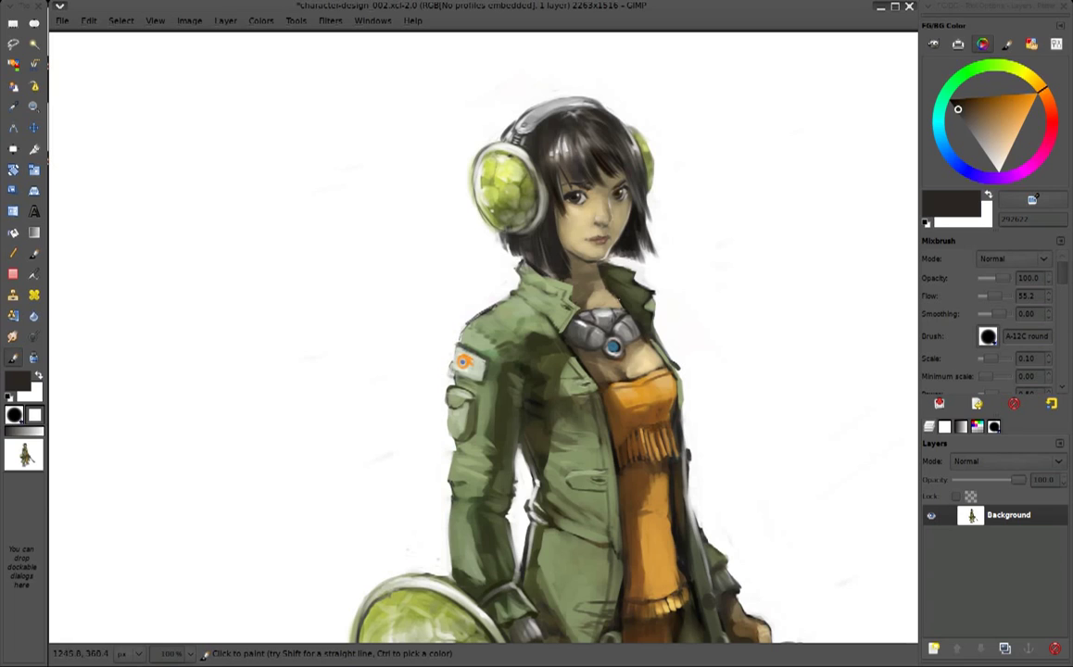
ctrl+click(566, 272)
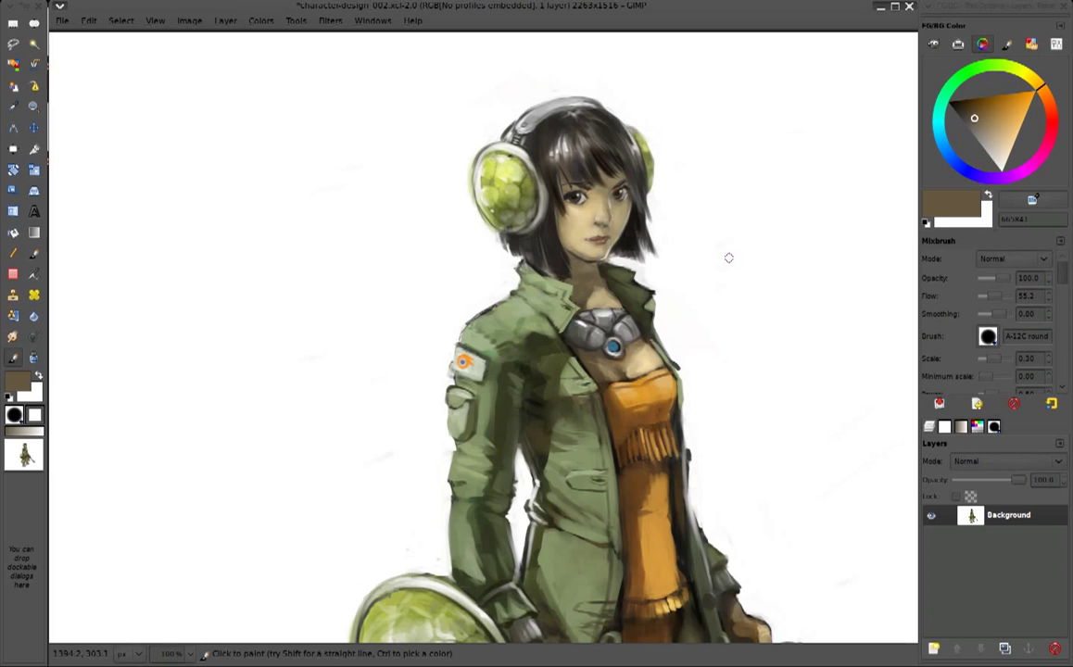
mouse_move(700, 371)
mouse_down()
mouse_move(674, 191)
mouse_move(686, 37)
mouse_up()
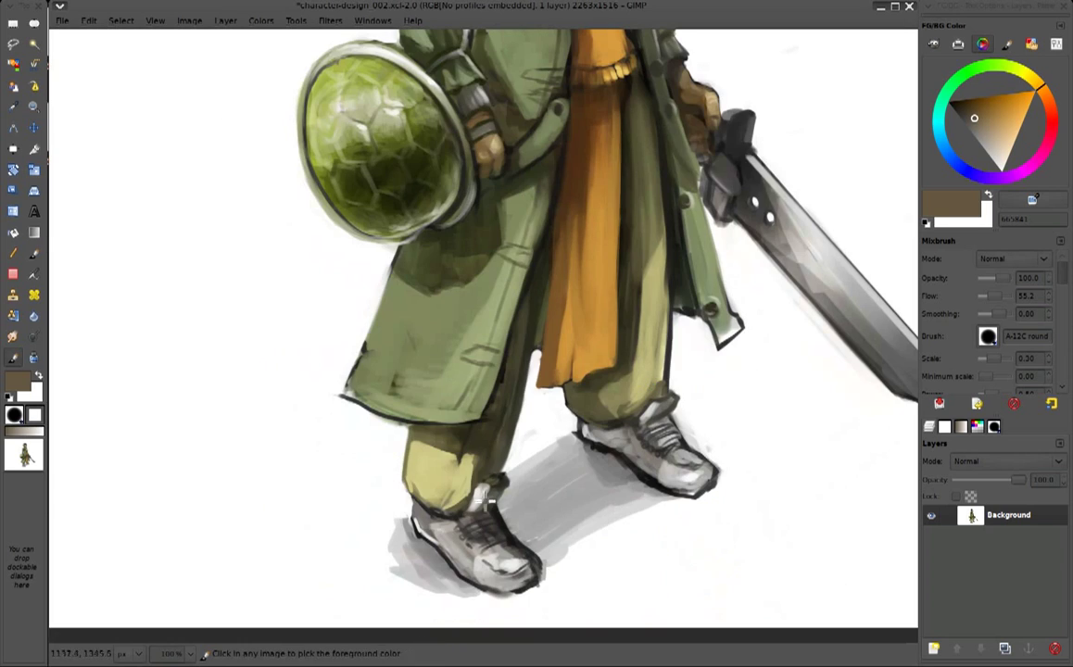
Darken the left shoe's ankle and laces, then add light grey strokes to both shoes
ctrl+click(443, 462)
ctrl+click(470, 502)
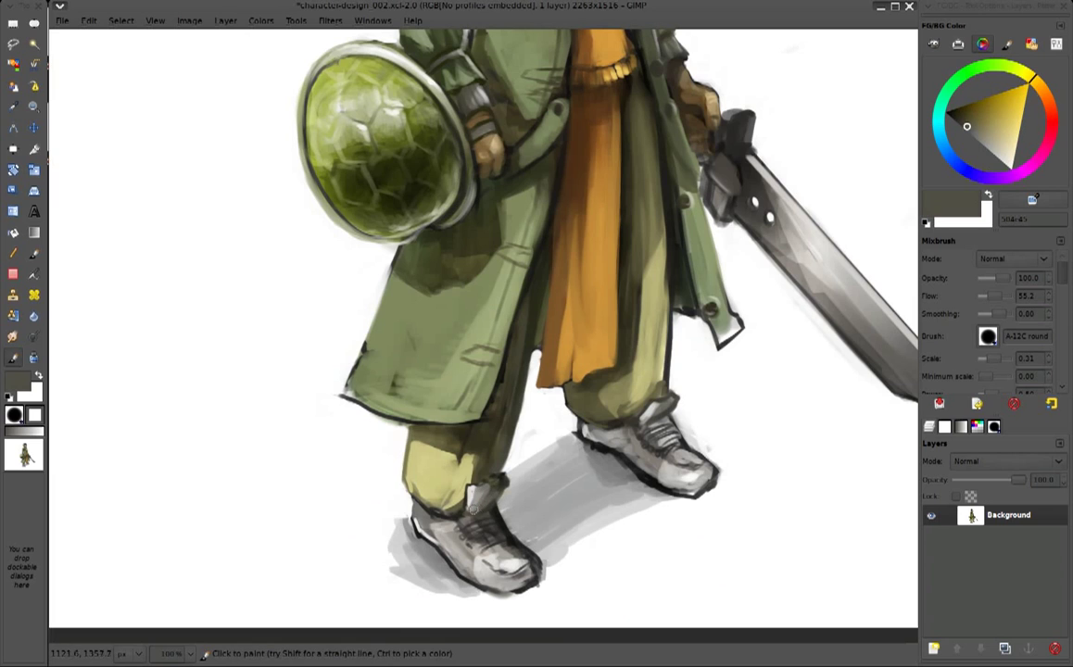
ctrl+click(437, 461)
drag(486, 489, 508, 505)
ctrl+click(508, 475)
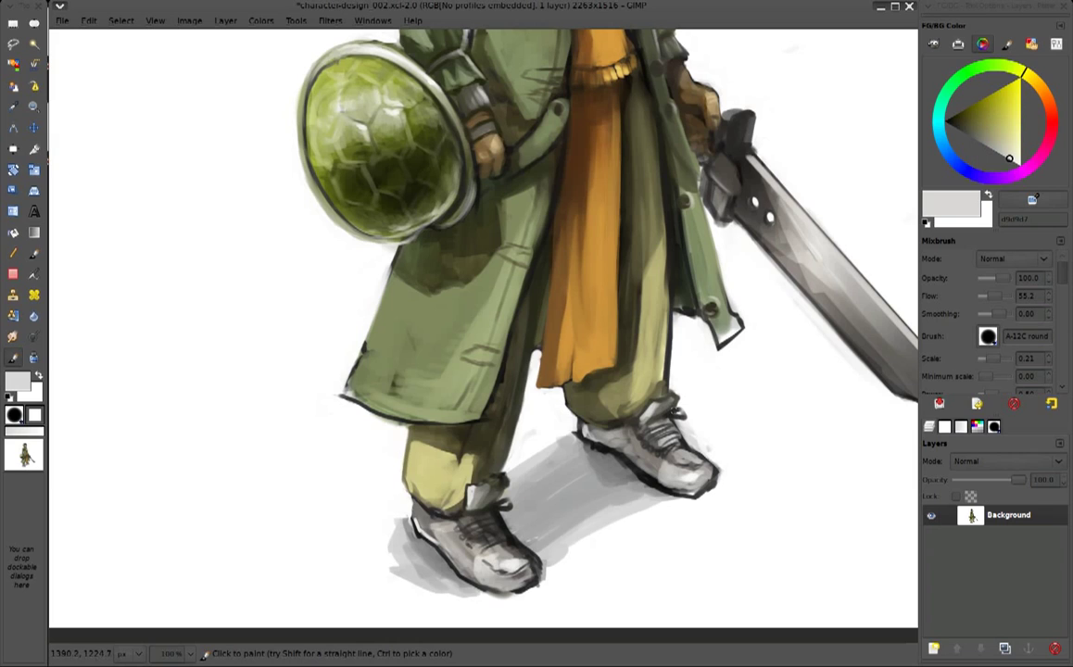
drag(492, 500, 508, 506)
drag(584, 433, 617, 445)
mouse_move(417, 519)
mouse_down()
mouse_move(473, 535)
mouse_move(478, 547)
mouse_move(526, 468)
mouse_move(604, 445)
mouse_up()
Smudge the grey shadow beneath and between the shoes to blend and soften it
ctrl+click(491, 560)
ctrl+click(557, 539)
ctrl+click(593, 543)
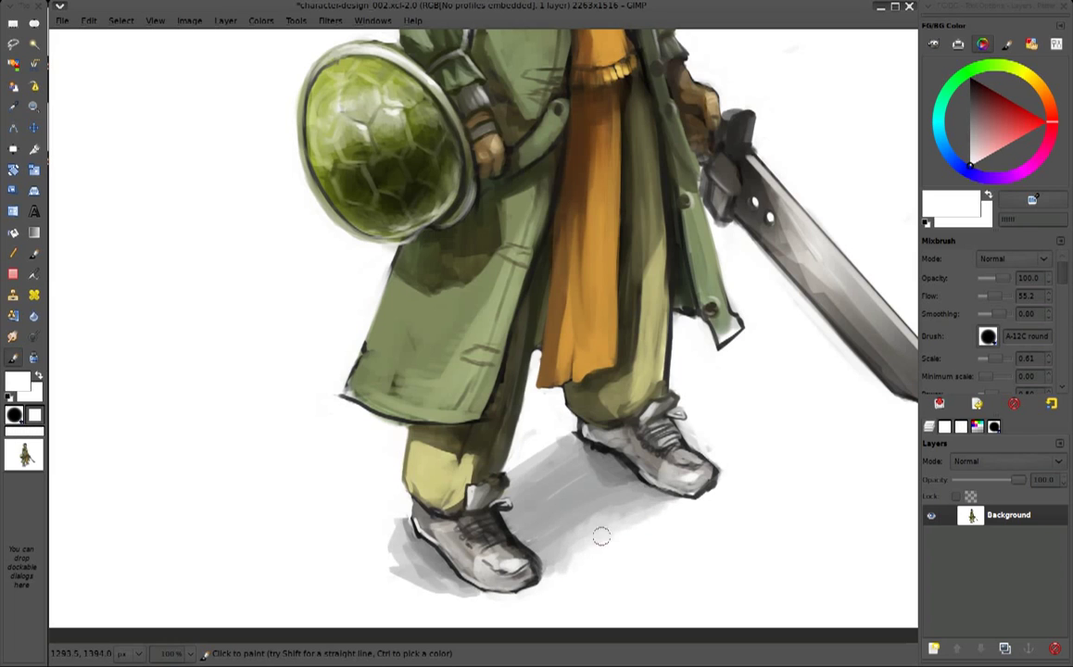
ctrl+click(549, 428)
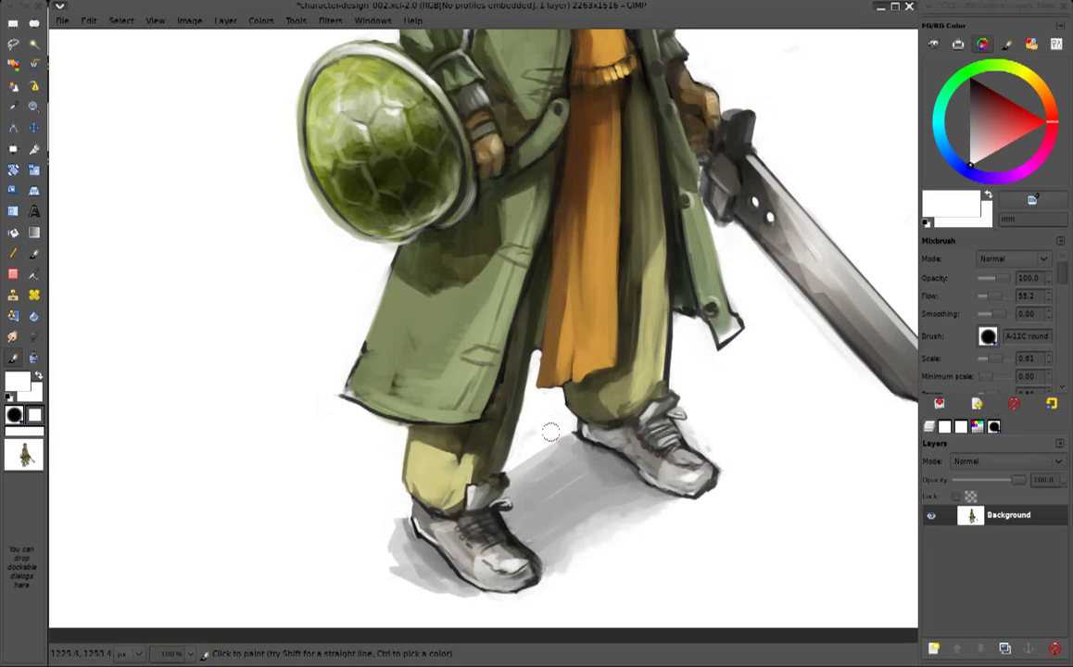
ctrl+click(439, 577)
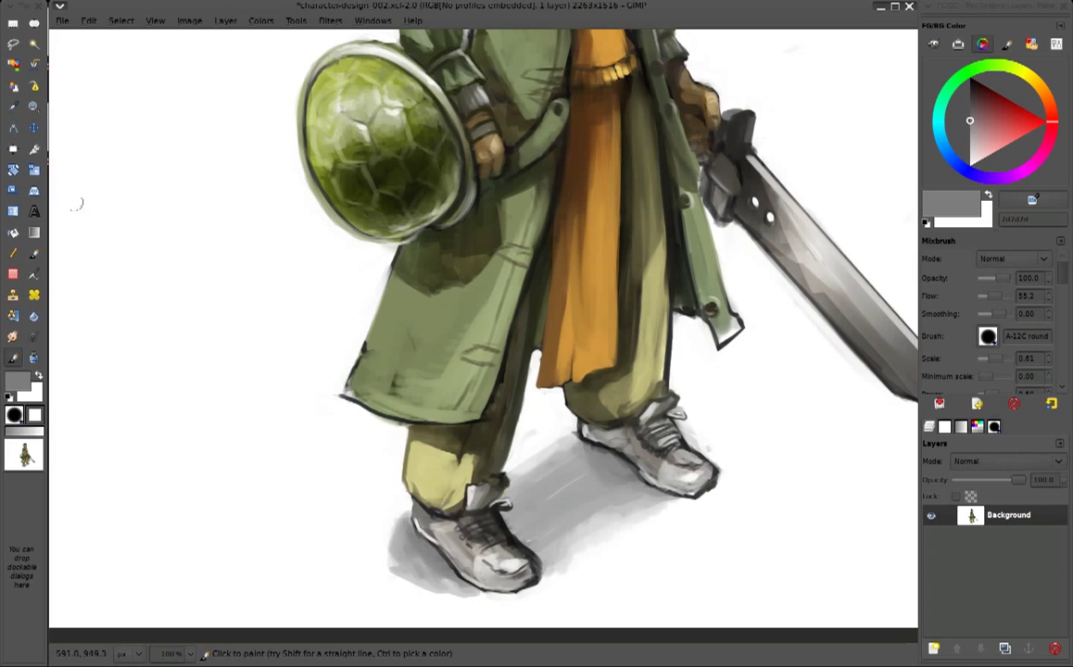
key(s)
drag(481, 607, 390, 502)
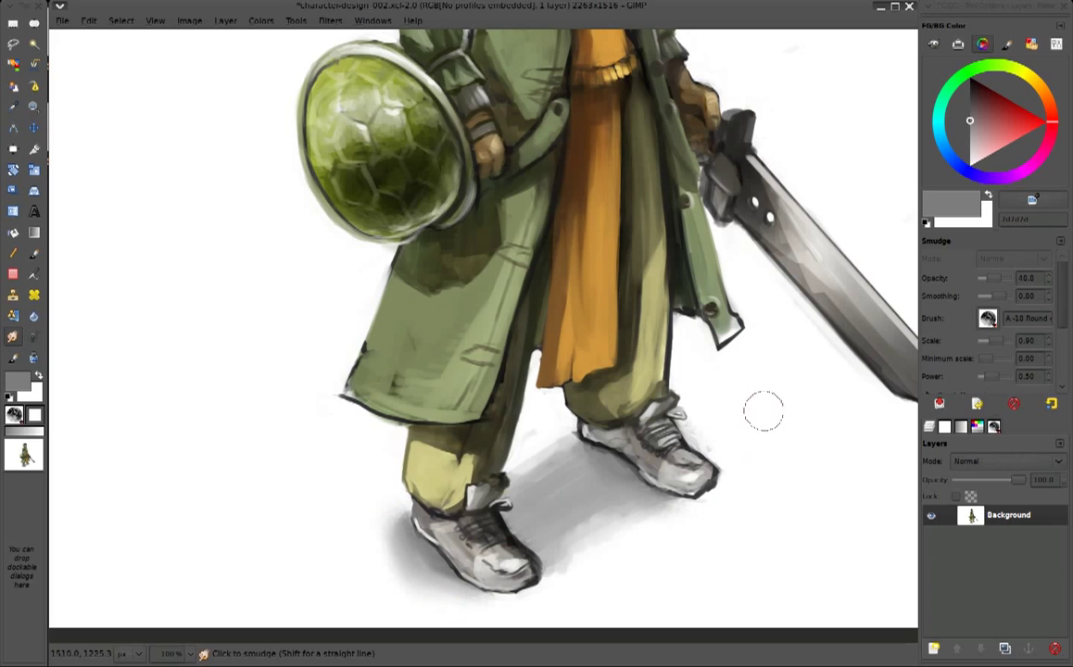
mouse_move(514, 410)
mouse_down()
mouse_move(619, 524)
mouse_move(603, 503)
mouse_move(546, 516)
mouse_move(712, 443)
mouse_move(710, 426)
mouse_up()
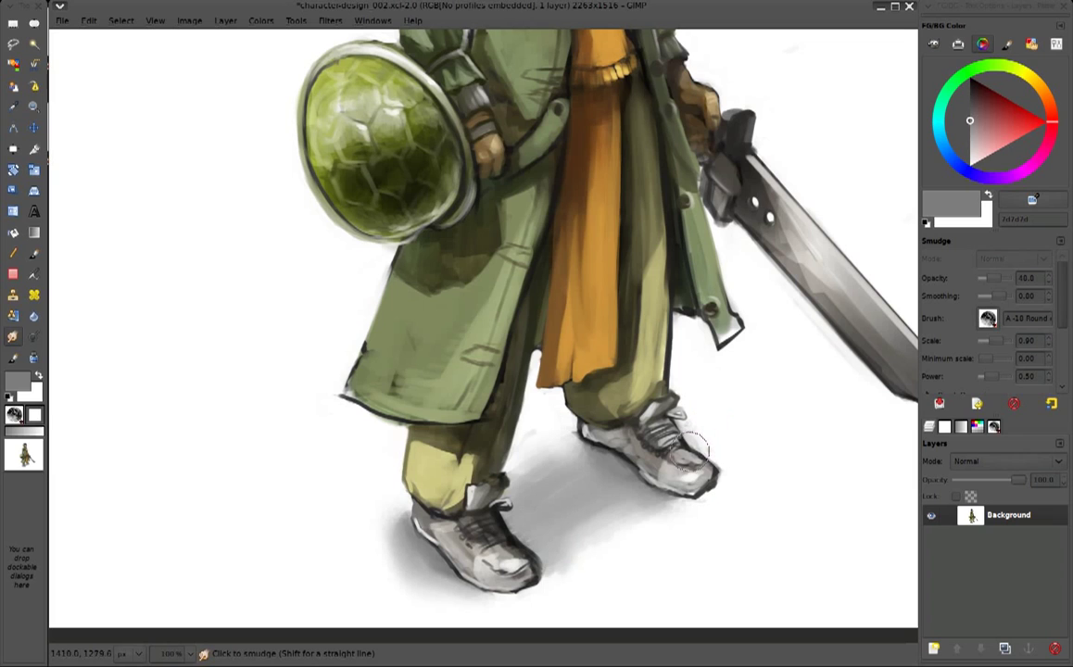
drag(408, 574, 697, 461)
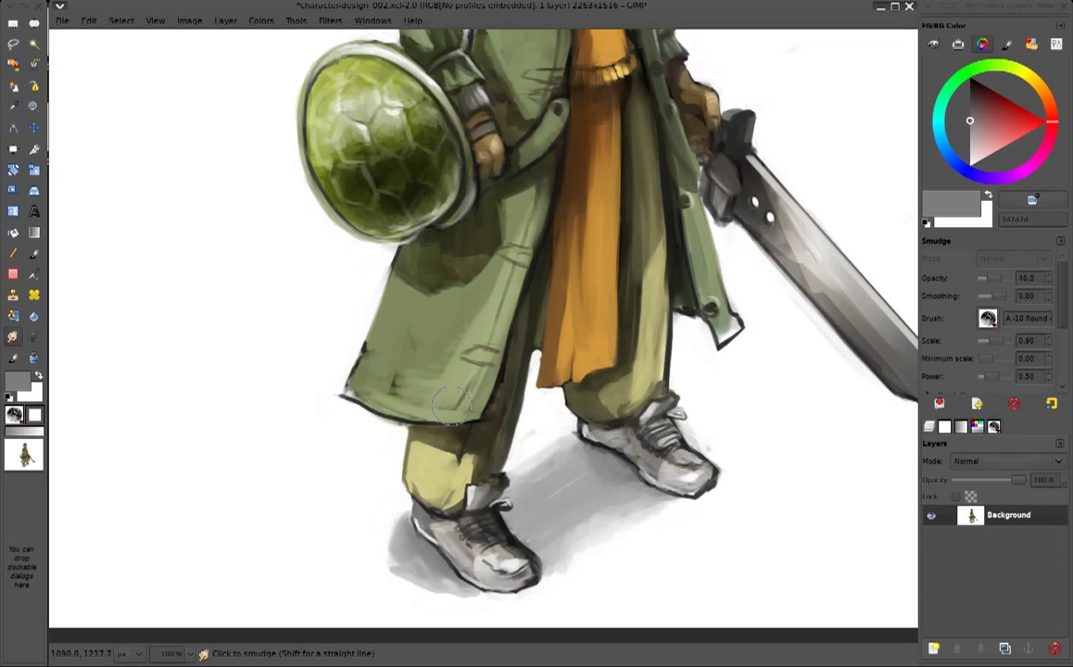
Deepen the shadow beside the near shoe and repaint the far shoe's heel lighter
key(y)
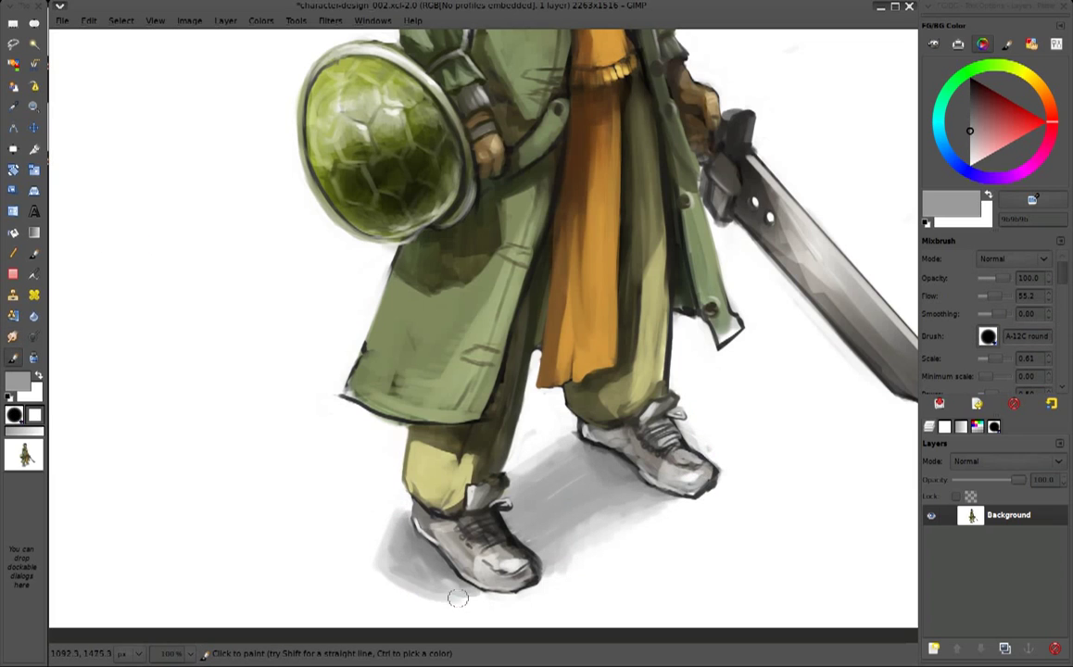
ctrl+click(372, 563)
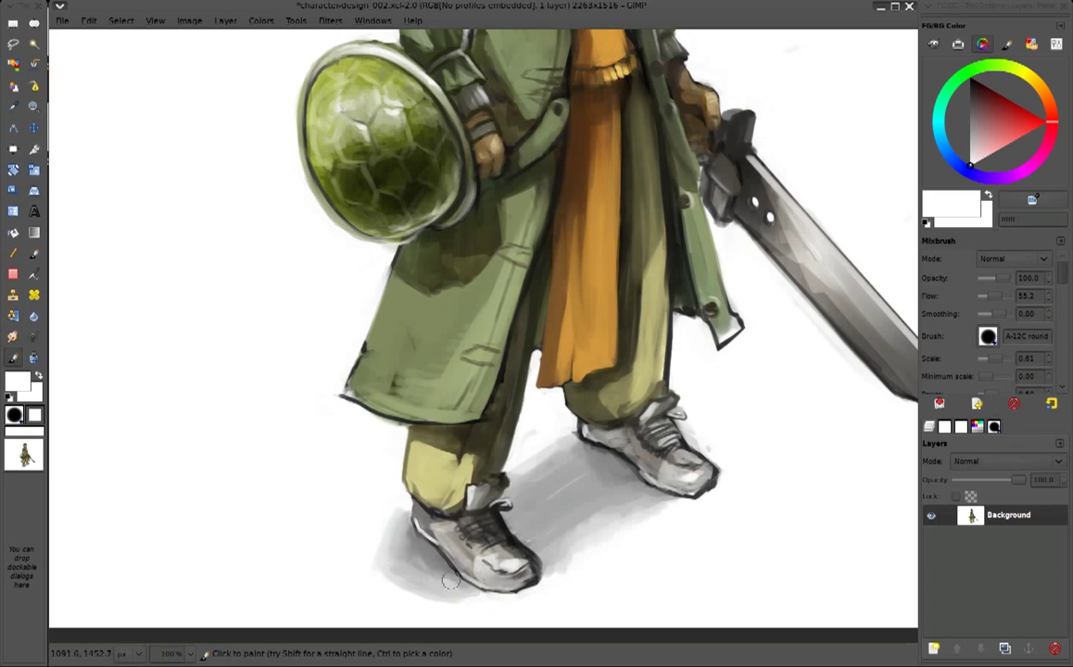
ctrl+click(400, 521)
drag(408, 552, 394, 560)
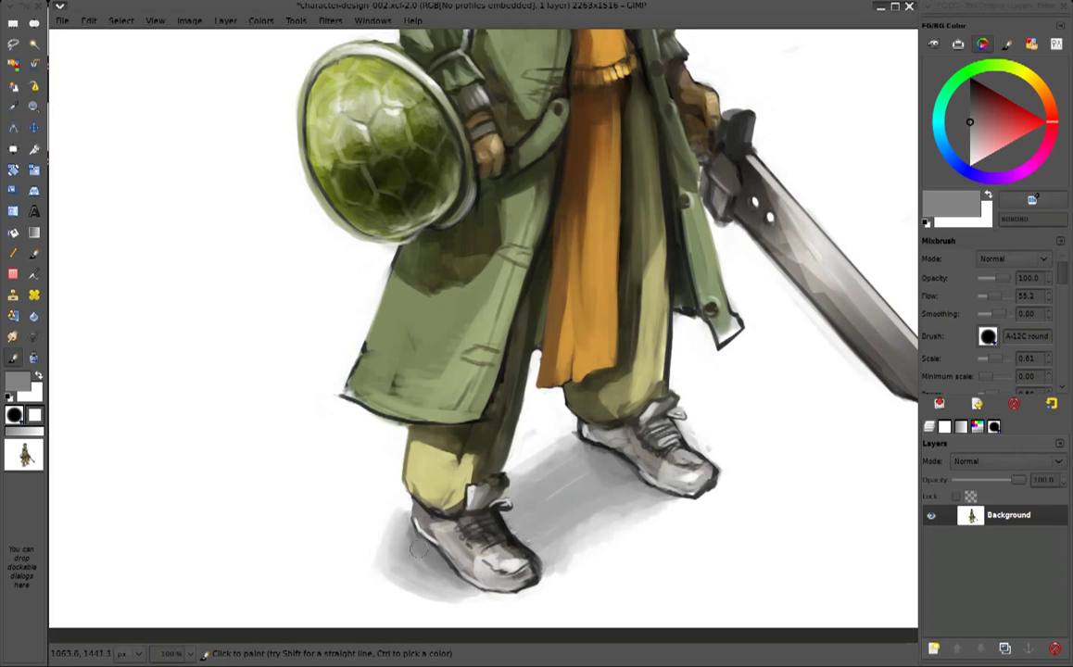
ctrl+click(500, 554)
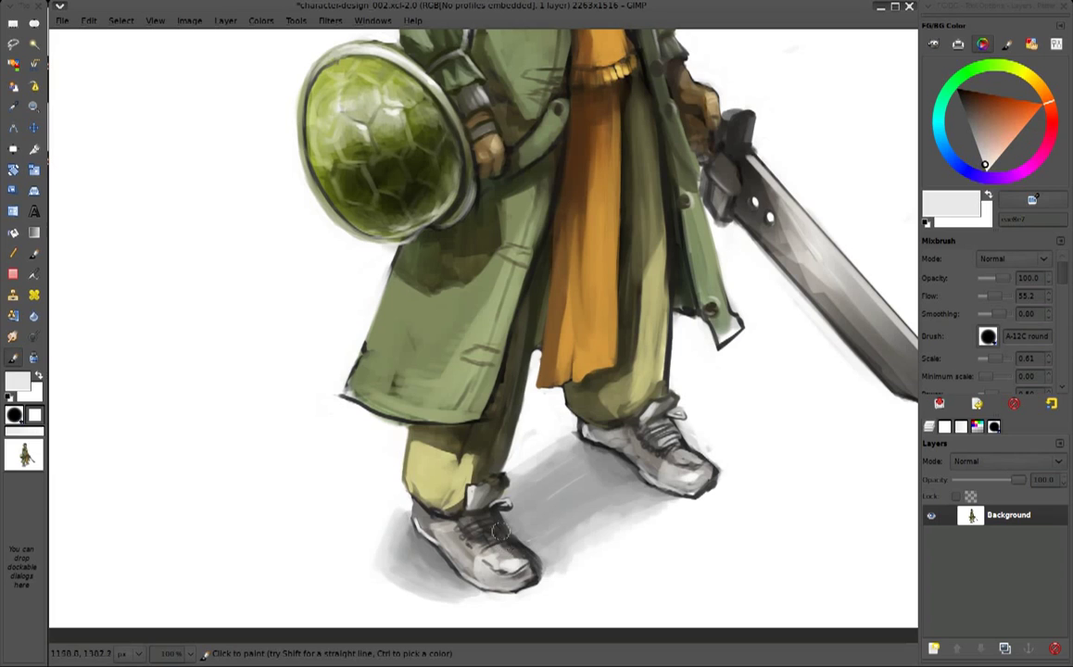
ctrl+click(704, 490)
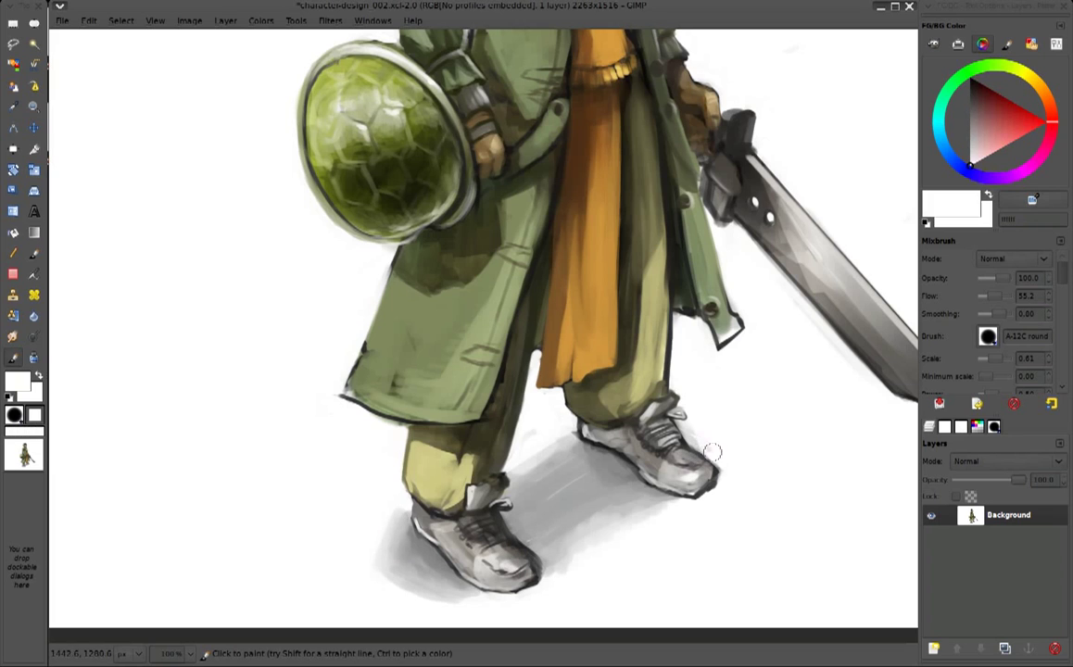
mouse_move(690, 477)
mouse_down()
mouse_move(706, 449)
mouse_move(661, 393)
mouse_up()
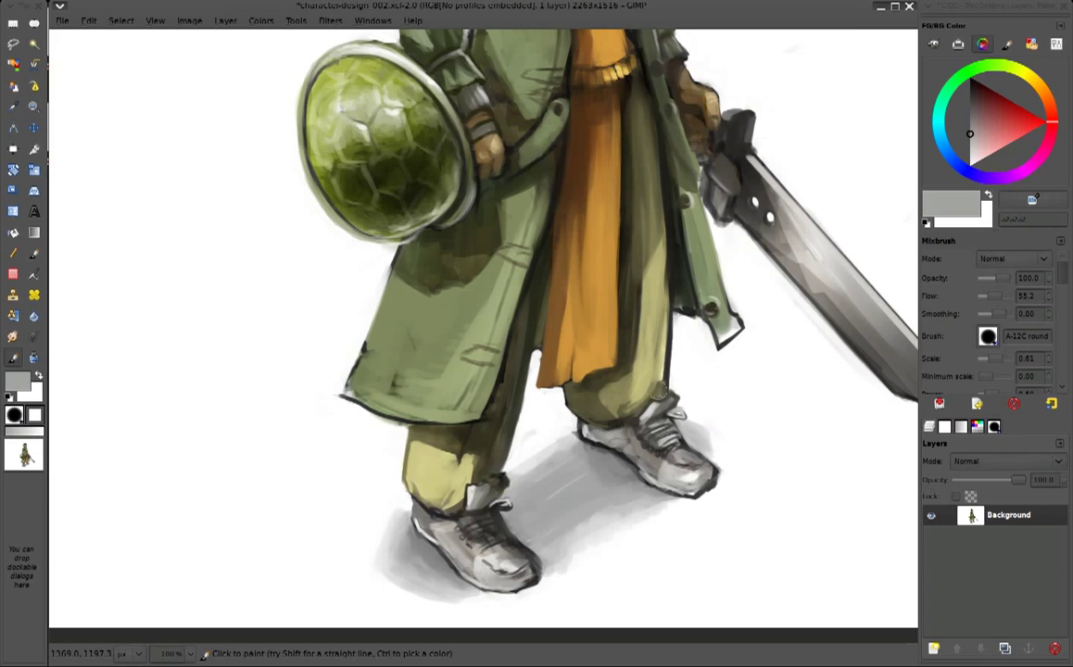
Paint a thin near-black outline along the coat's lower edge, then resample coat browns
ctrl+click(547, 374)
key(bracketright)
drag(562, 381, 565, 355)
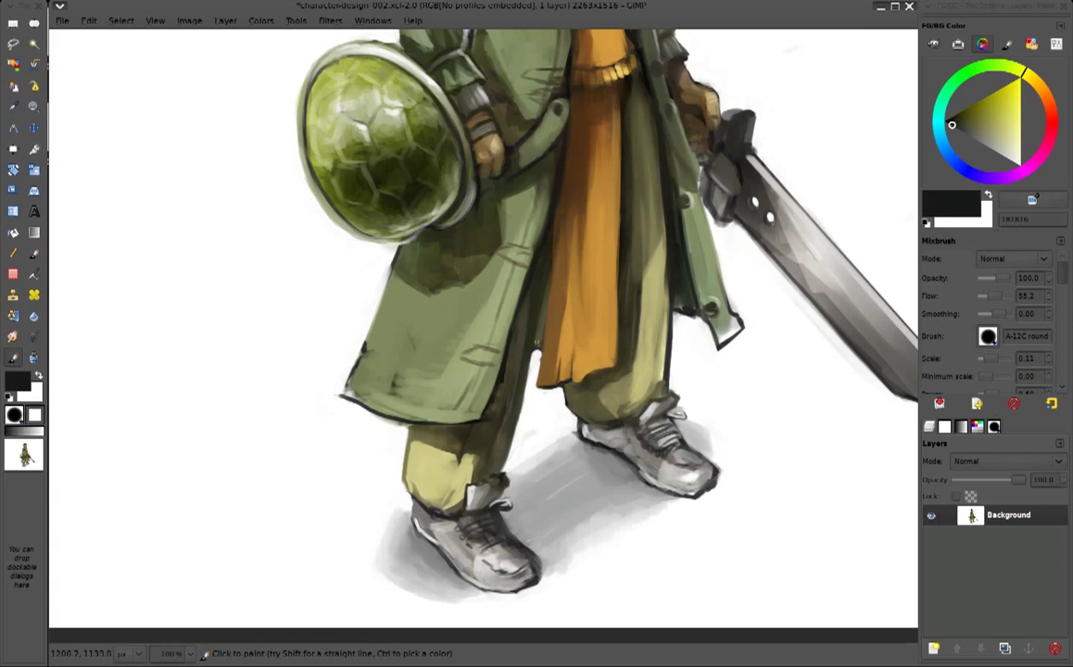
ctrl+click(519, 389)
key(bracketright)
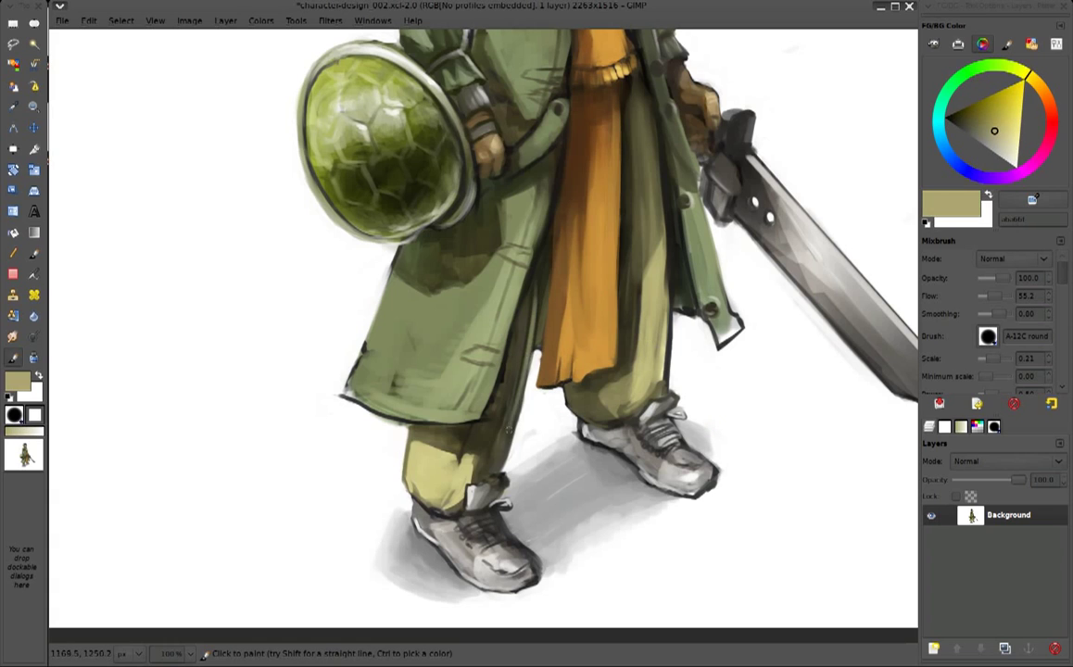
ctrl+click(467, 303)
key(bracketright)
key(bracketright)
key(bracketright)
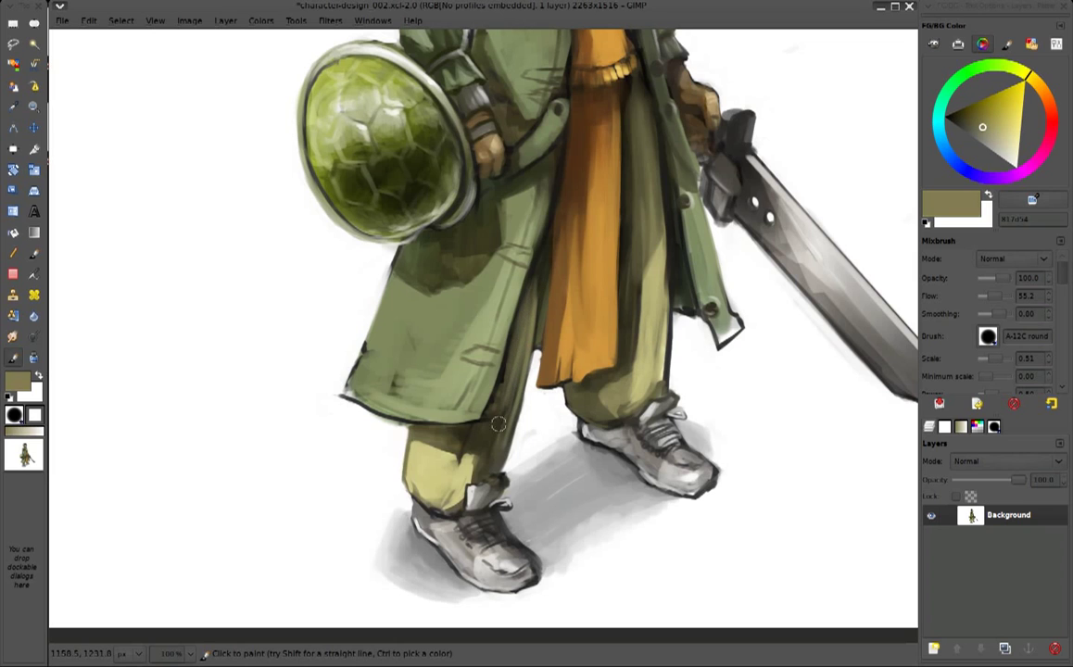
ctrl+click(463, 320)
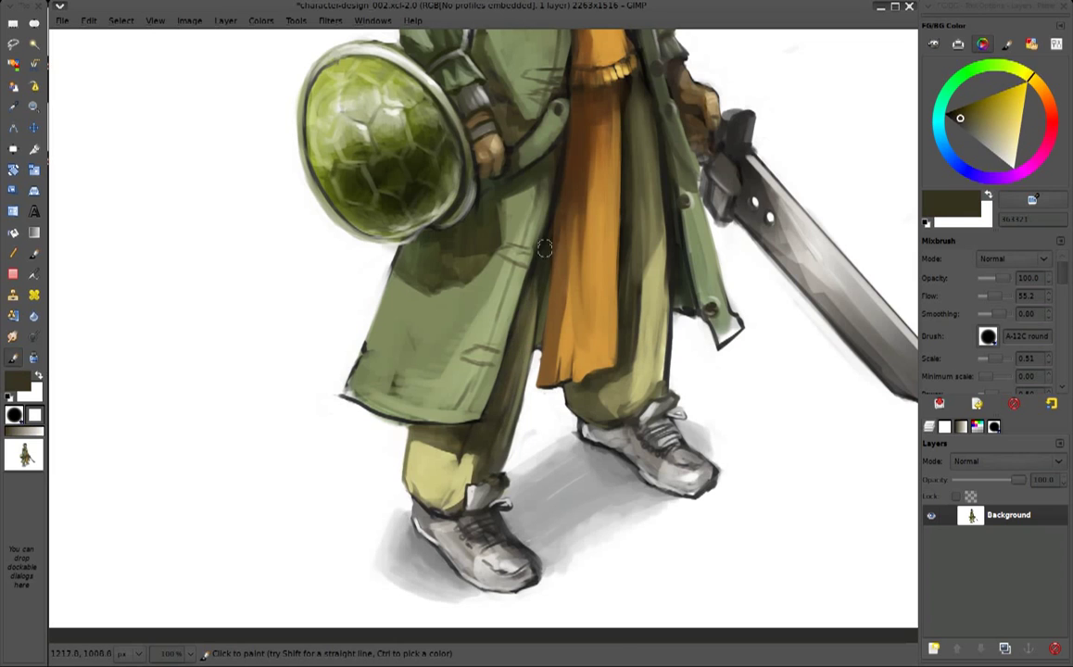
scroll(545, 249, up, 4)
key(bracketleft)
key(bracketleft)
ctrl+click(535, 416)
ctrl+click(542, 260)
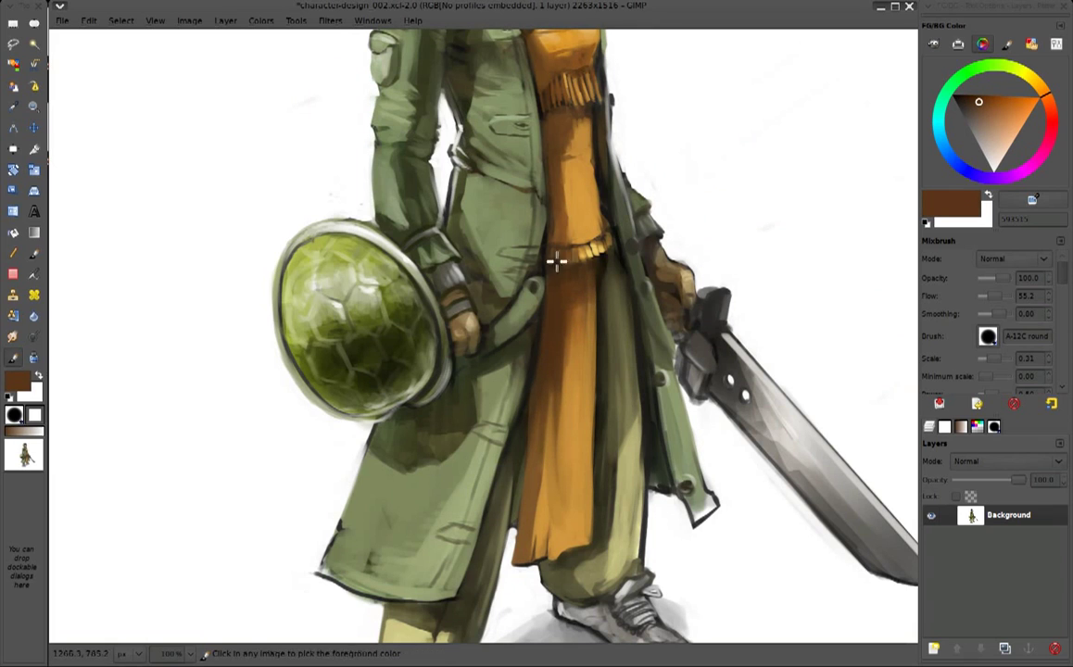
Sample coat olives and smooth the green along the coat edge near the sword hand
ctrl+click(441, 307)
key(bracketleft)
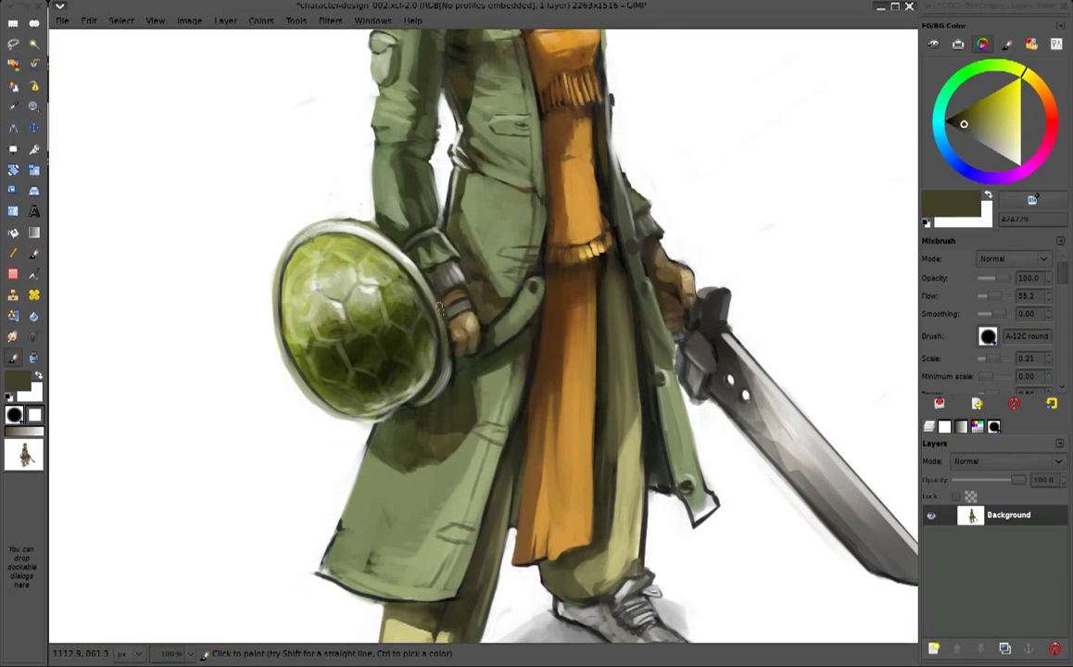
ctrl+click(445, 316)
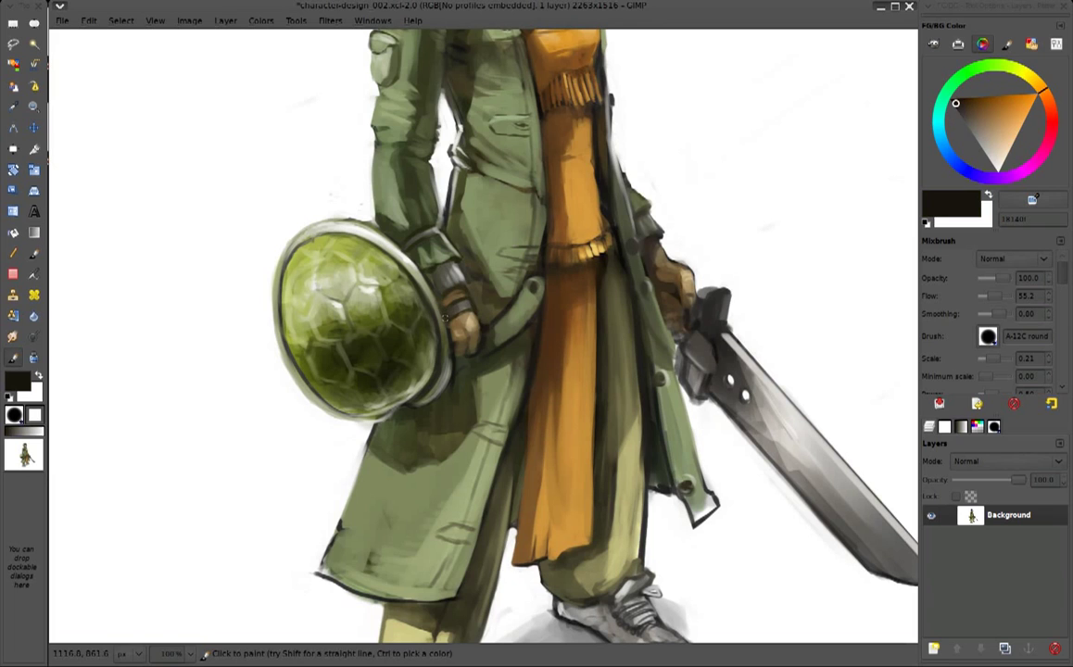
ctrl+click(440, 321)
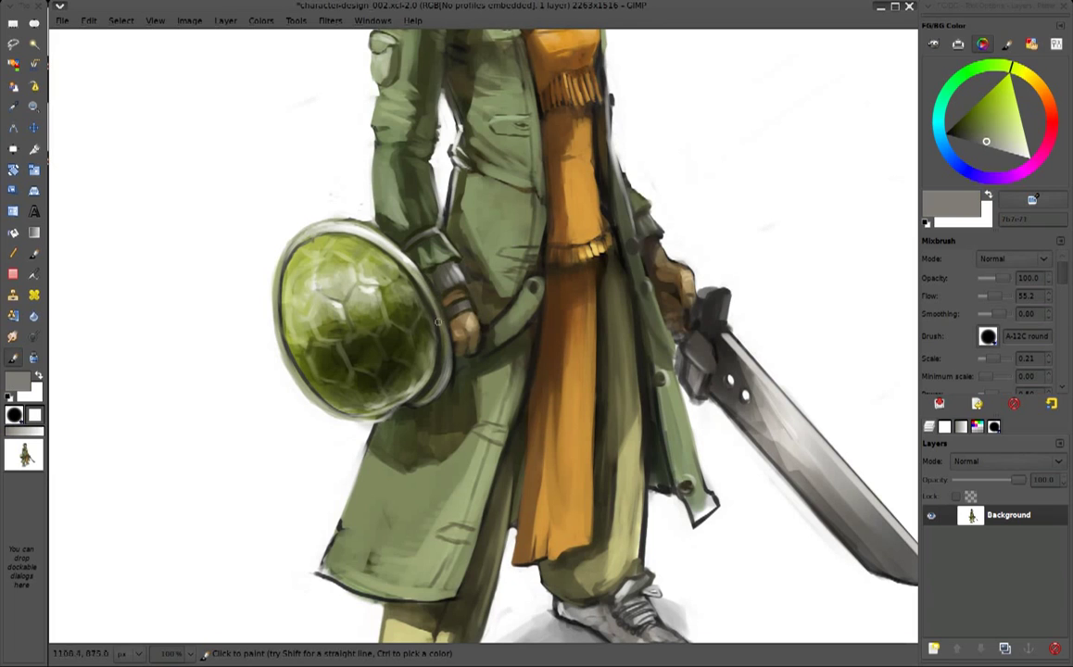
ctrl+click(434, 269)
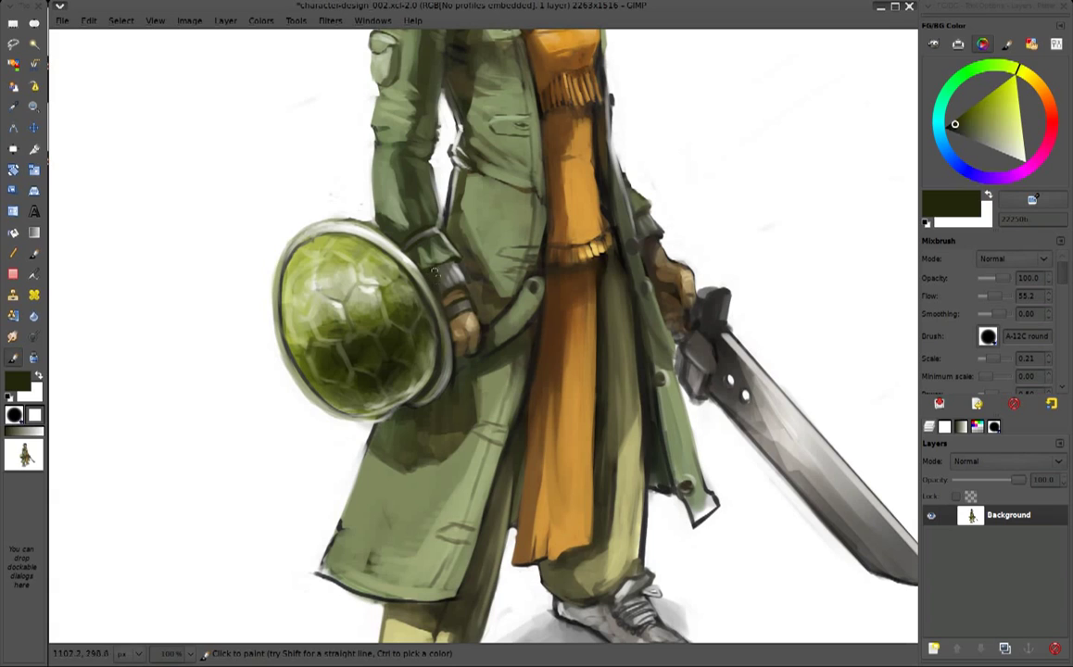
ctrl+click(446, 278)
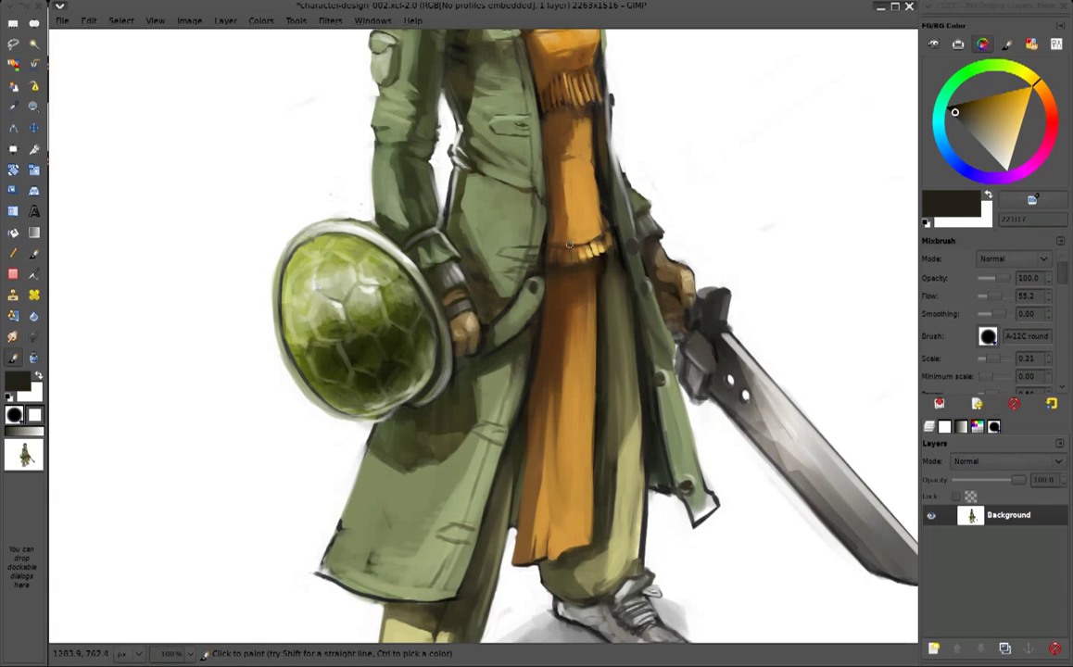
ctrl+click(656, 239)
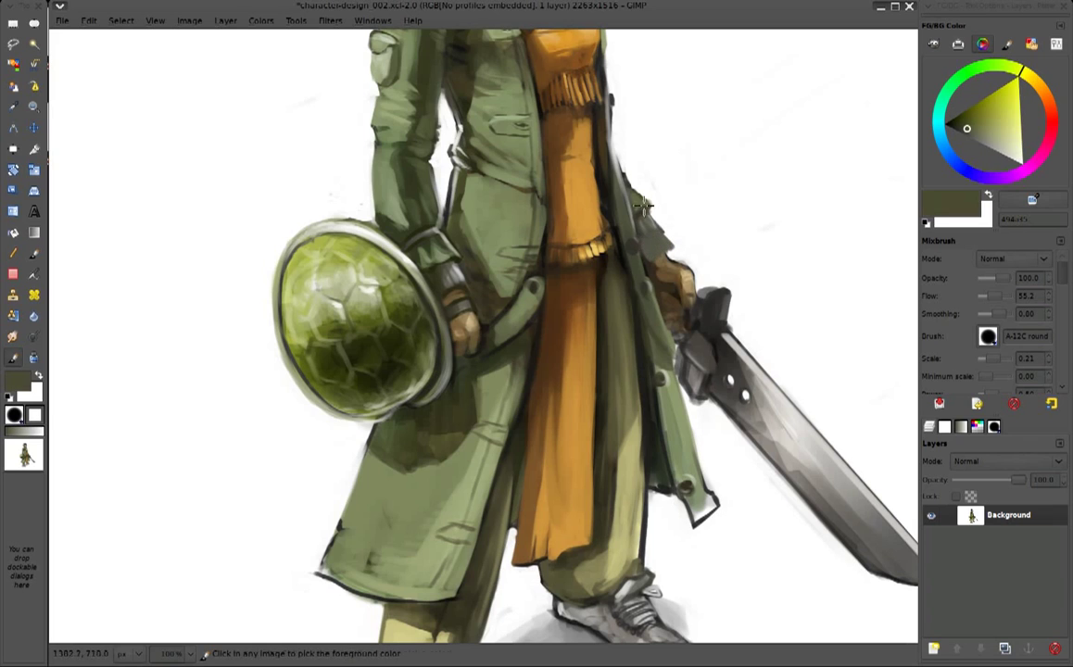
ctrl+click(638, 204)
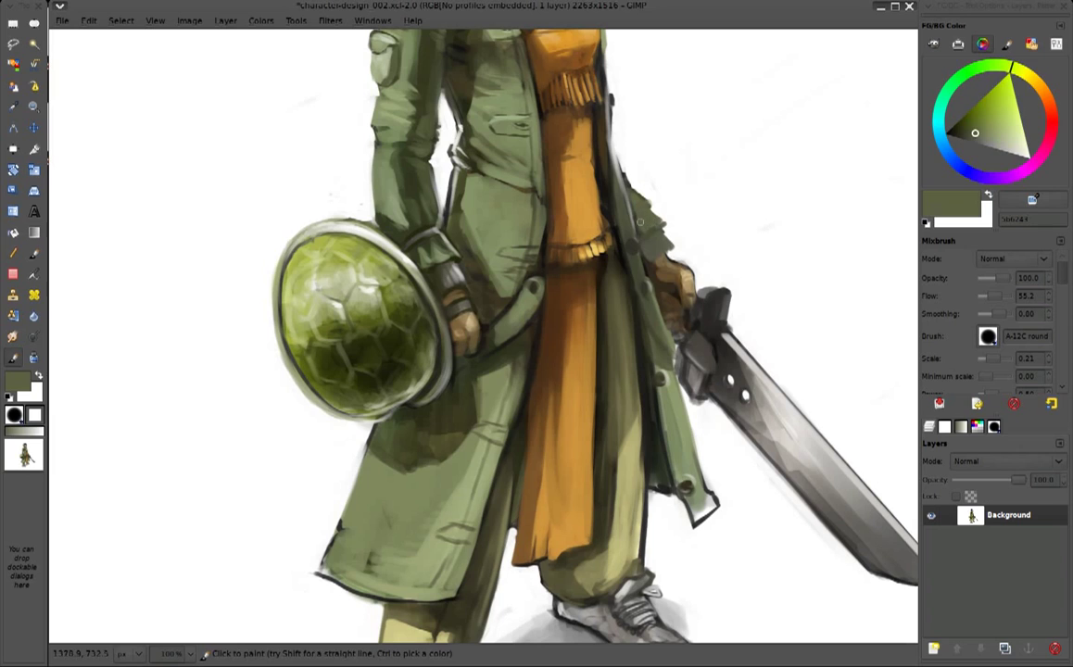
ctrl+click(661, 211)
ctrl+click(492, 214)
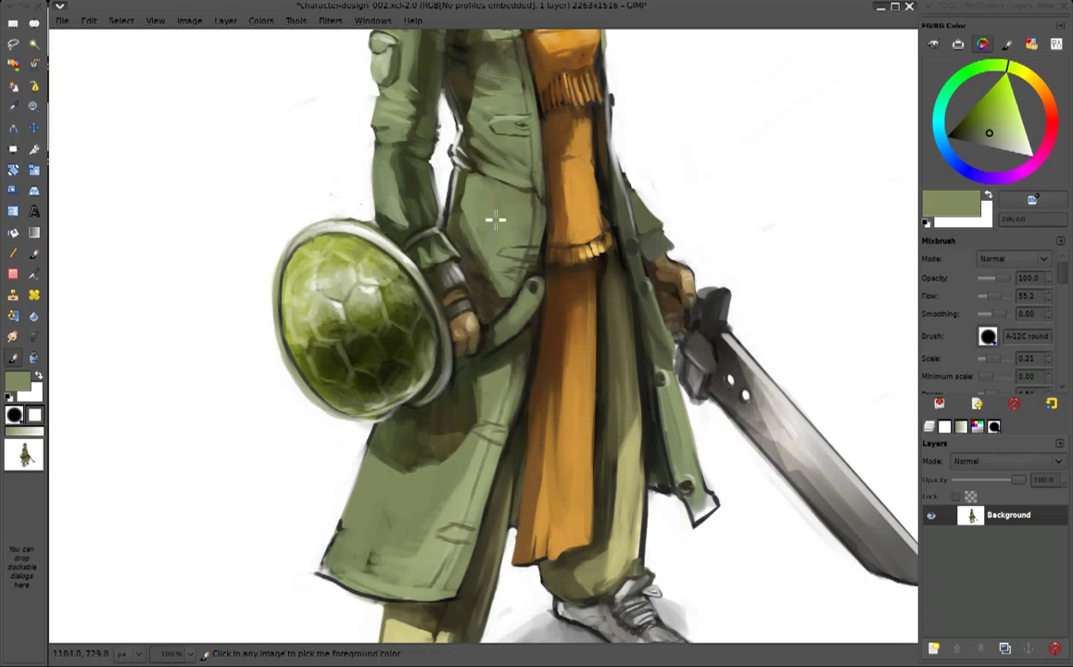
drag(653, 233, 638, 232)
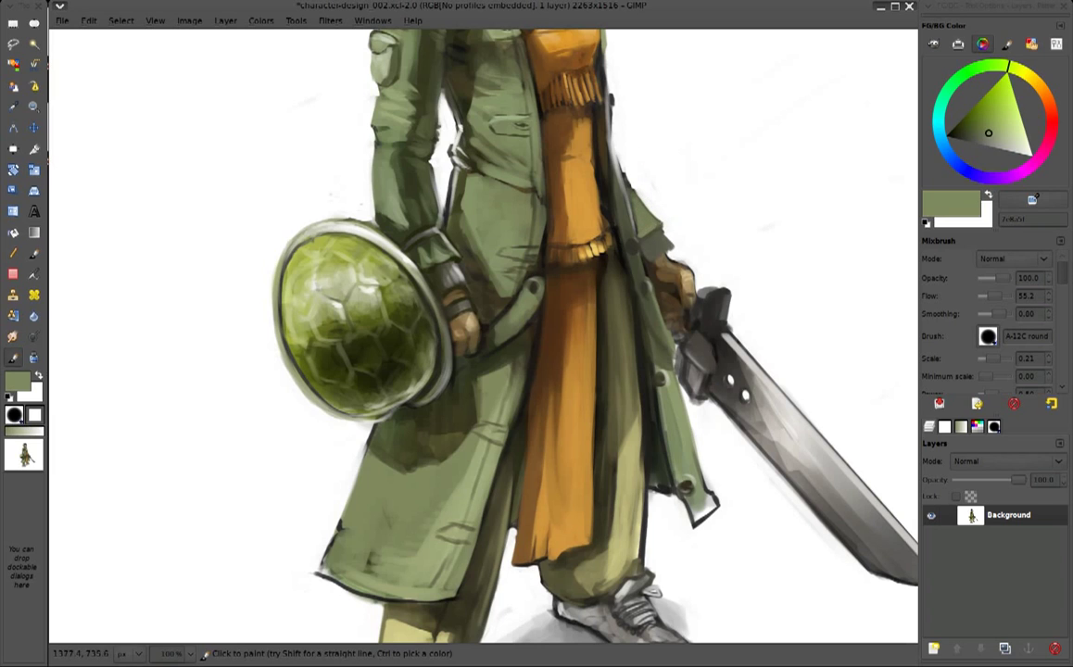
Outline the coat edge beside the sword hand in near-black
ctrl+click(445, 114)
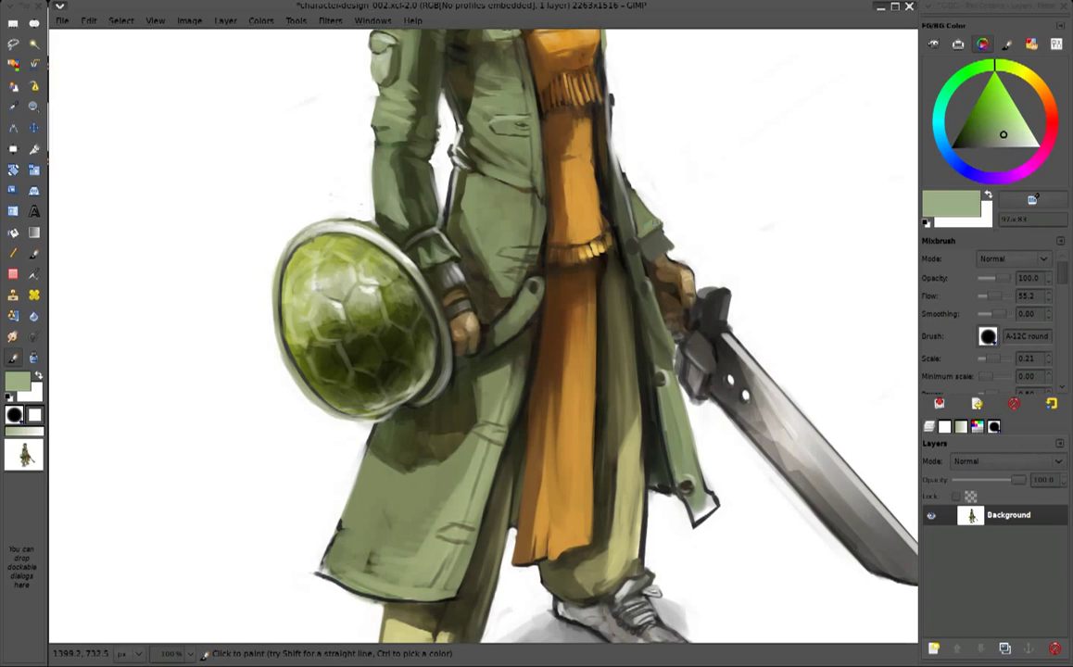
ctrl+click(634, 278)
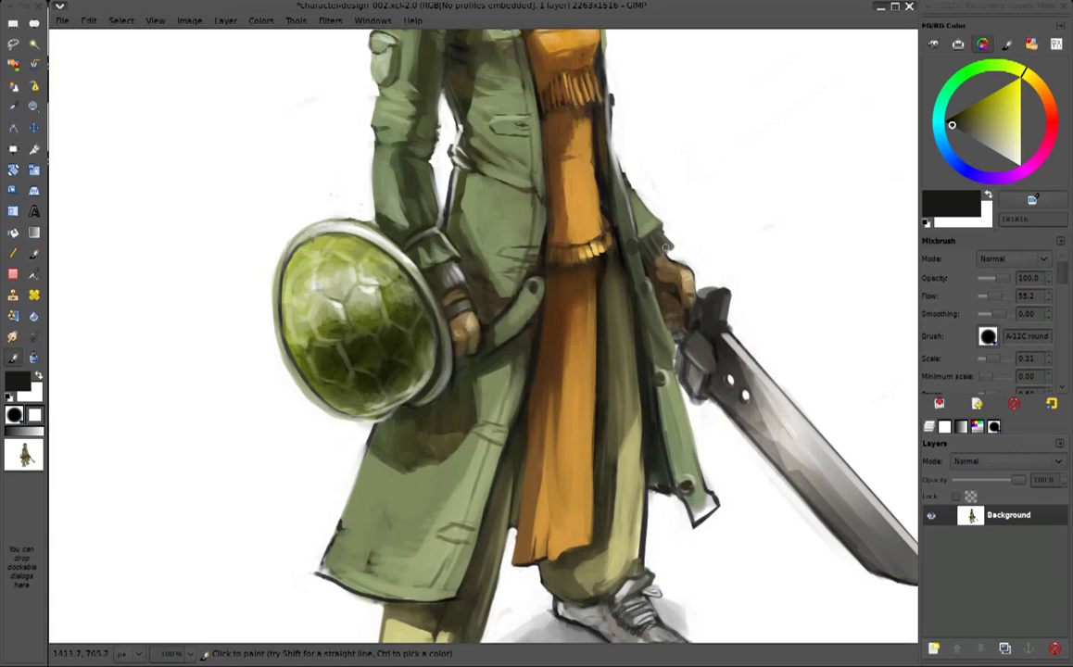
drag(659, 250, 675, 241)
ctrl+click(682, 255)
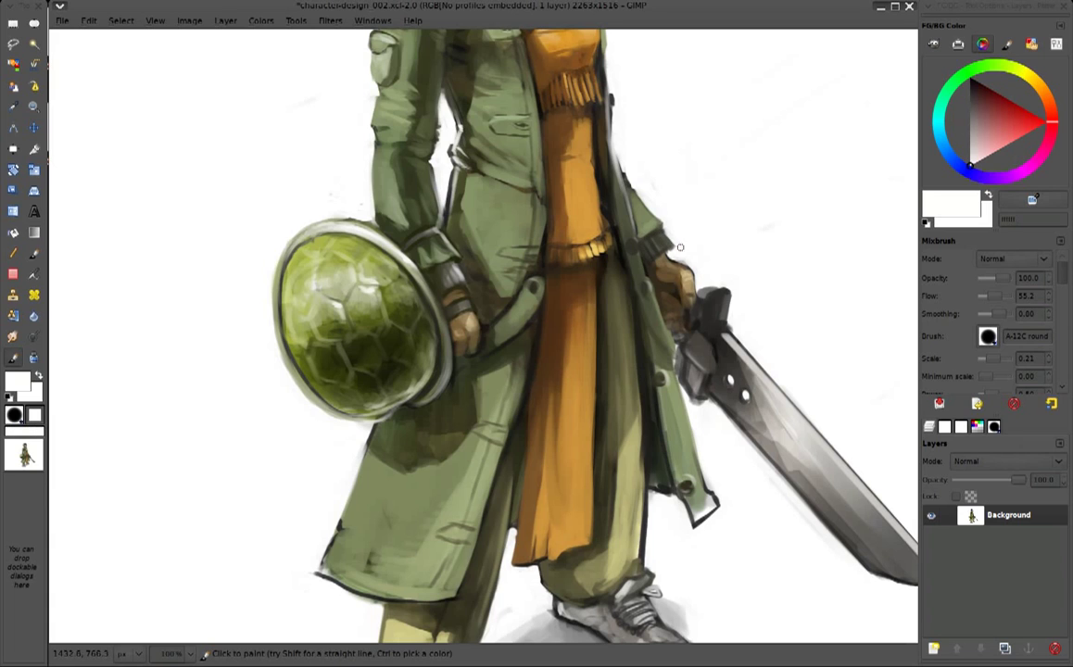
ctrl+click(674, 263)
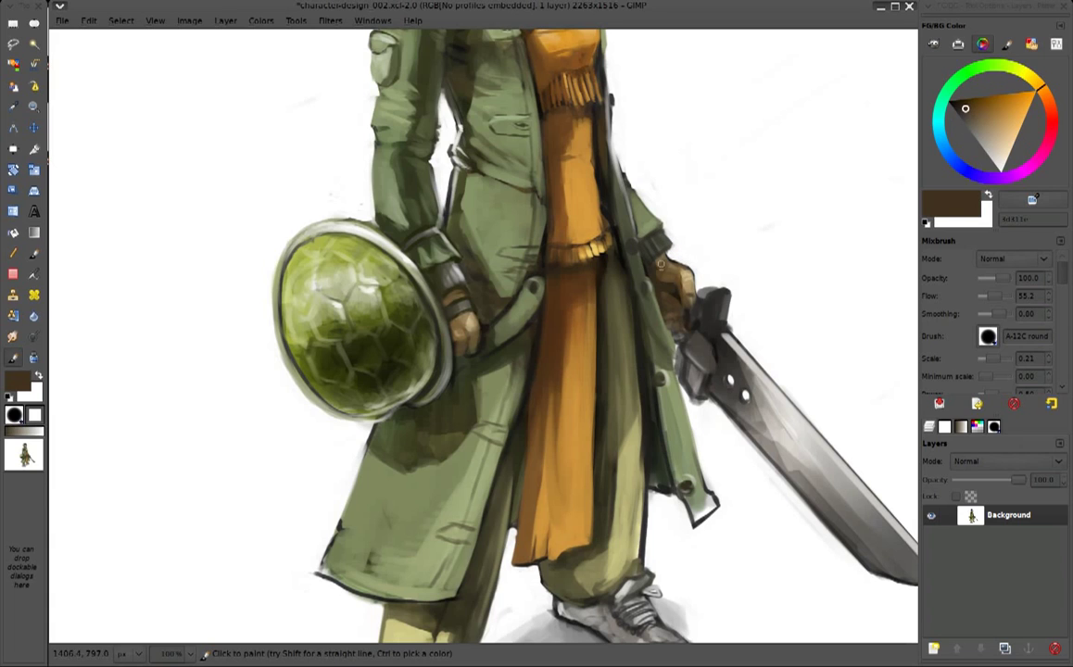
Shade the fingers on the hilt with light tan, reddish and dark browns sampled from the hand
ctrl+click(682, 272)
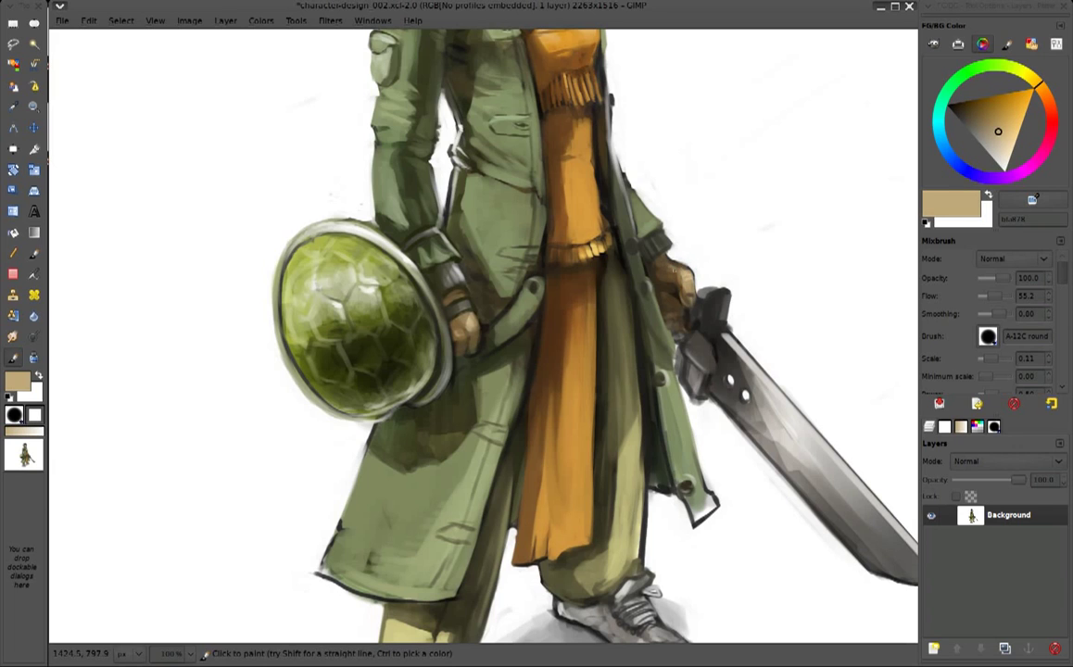
ctrl+click(698, 304)
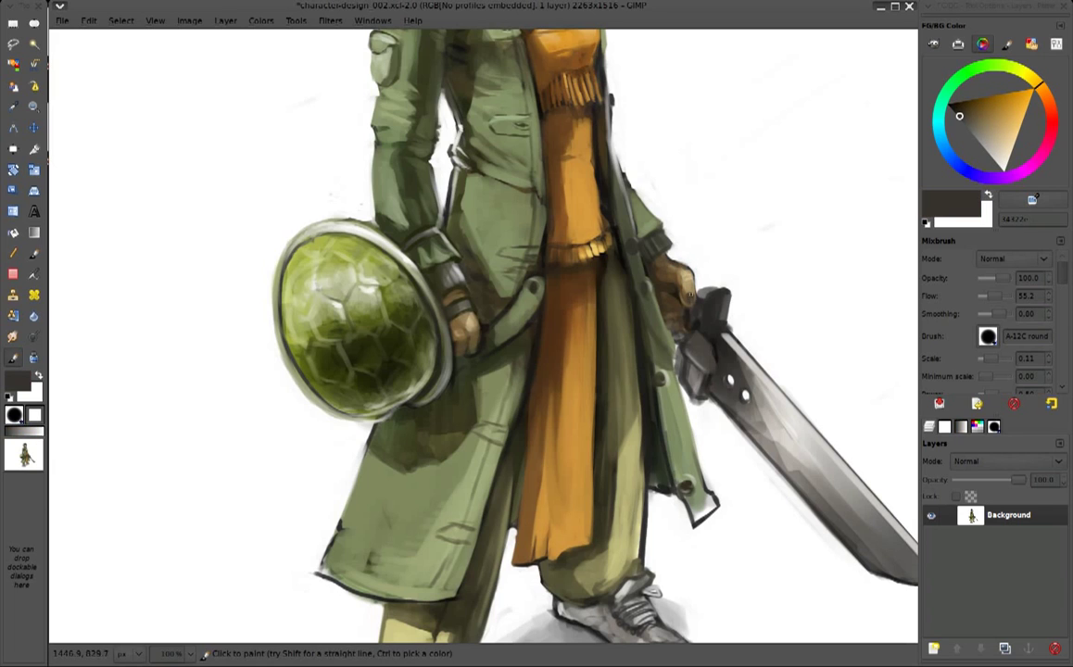
ctrl+click(707, 247)
ctrl+click(684, 276)
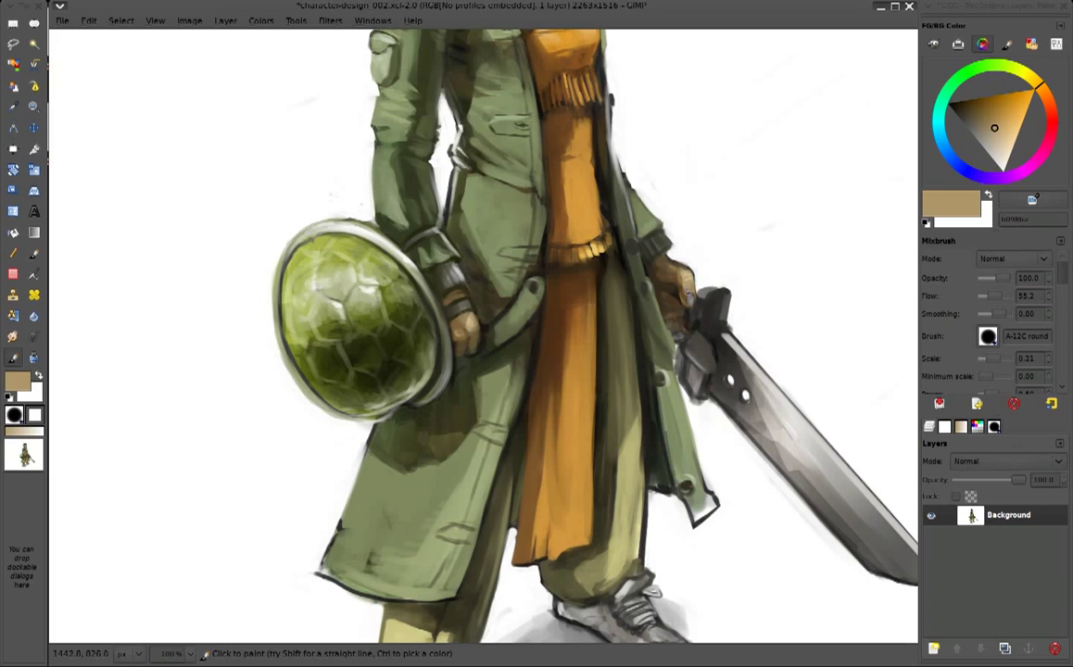
ctrl+click(679, 292)
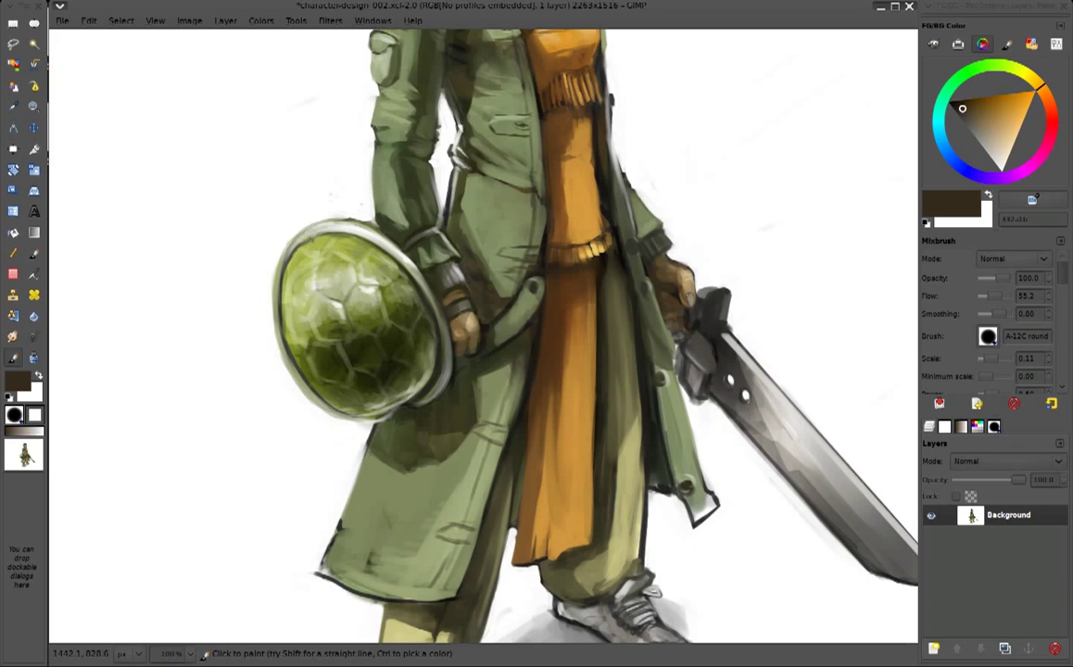
ctrl+click(688, 297)
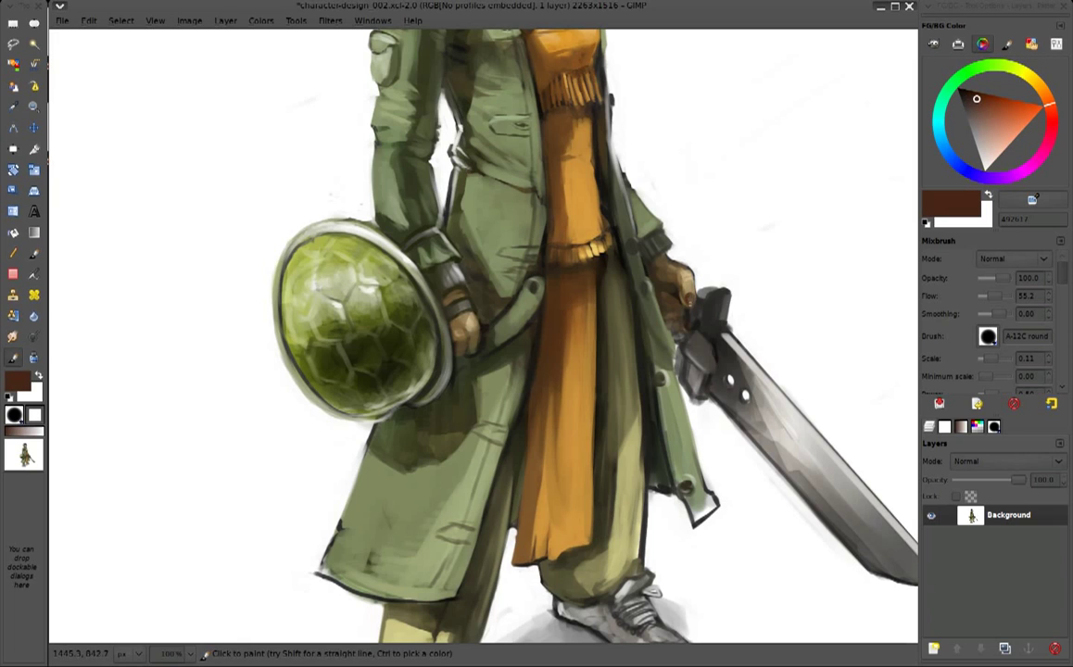
ctrl+click(686, 296)
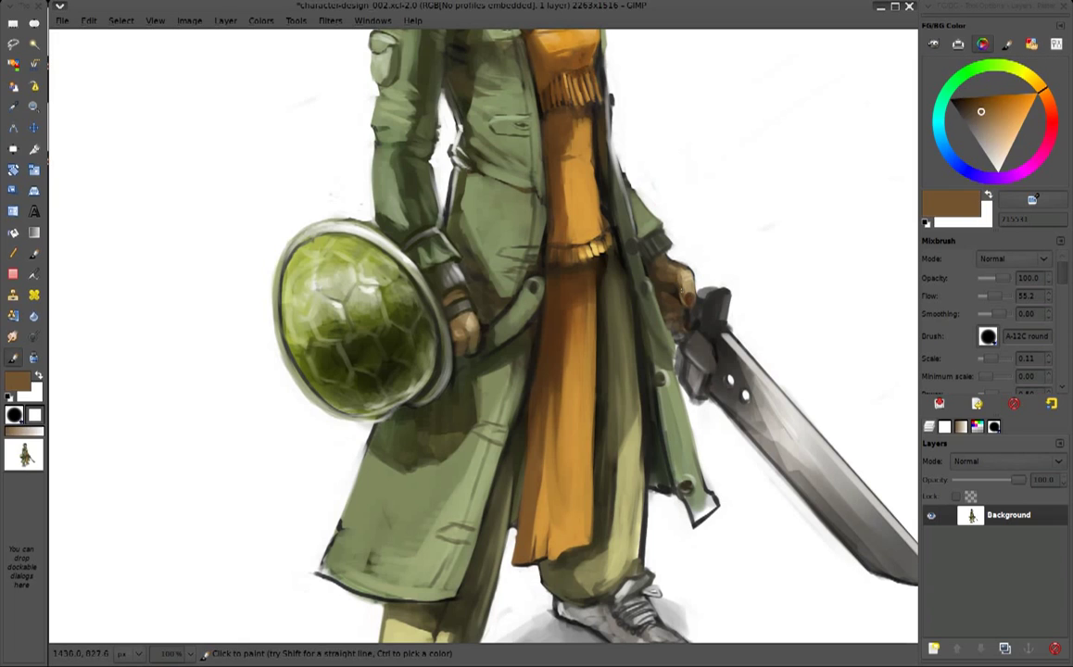
ctrl+click(683, 288)
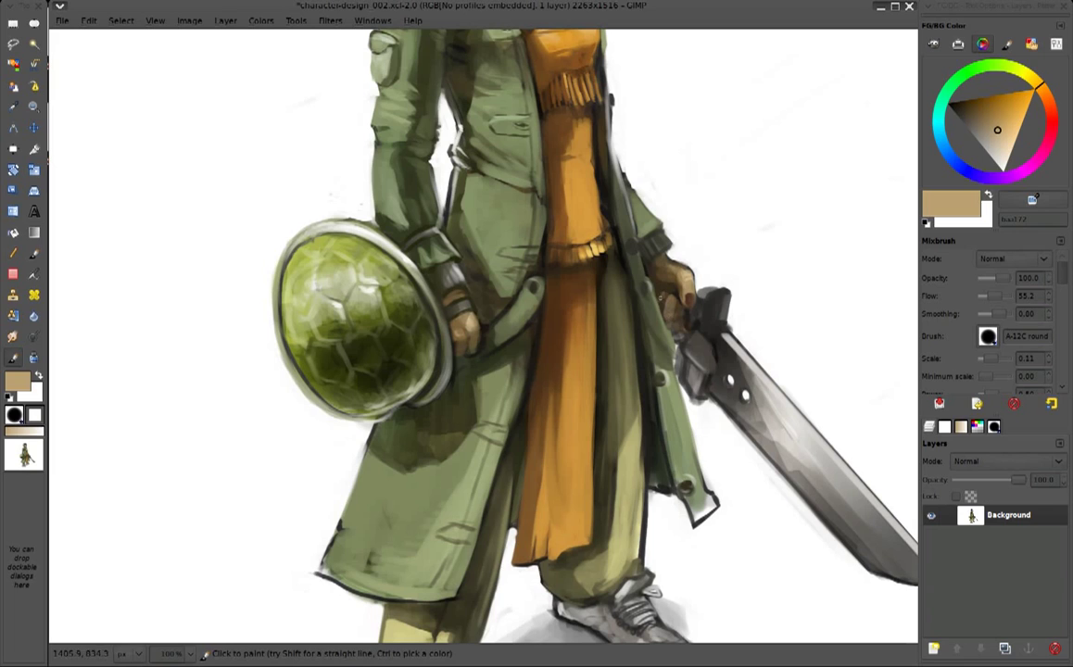
ctrl+click(666, 295)
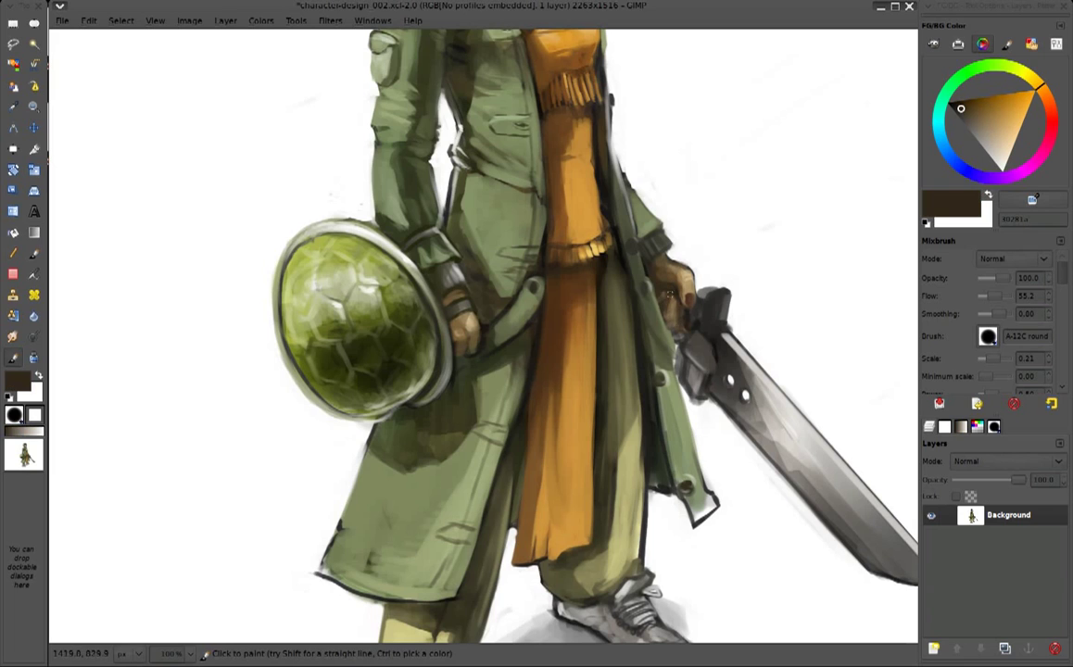
ctrl+click(666, 269)
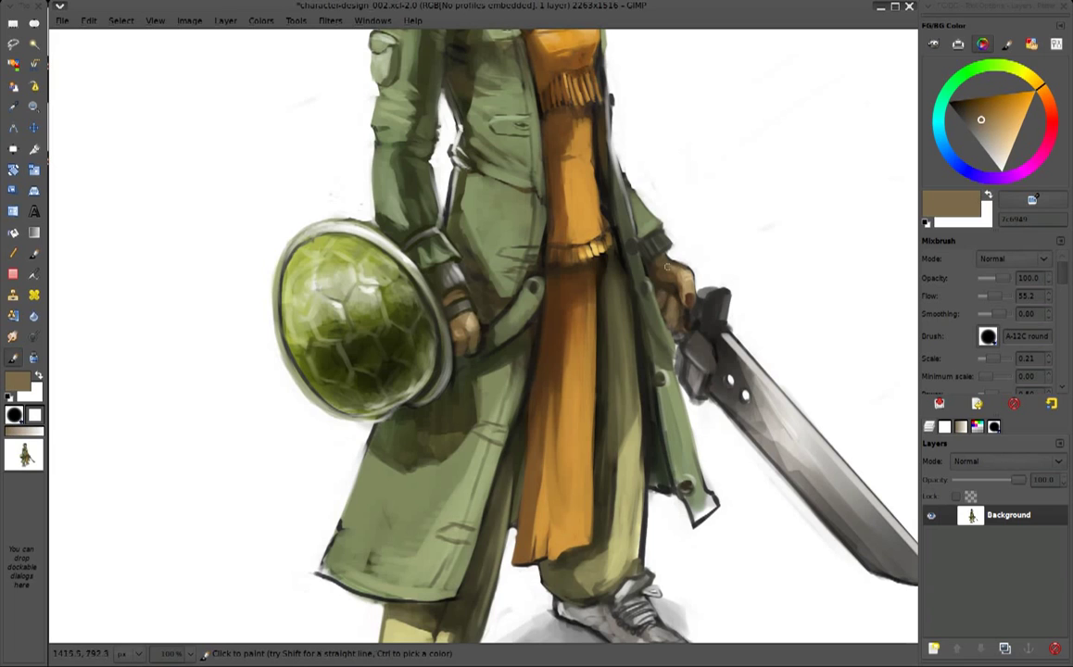
ctrl+click(668, 278)
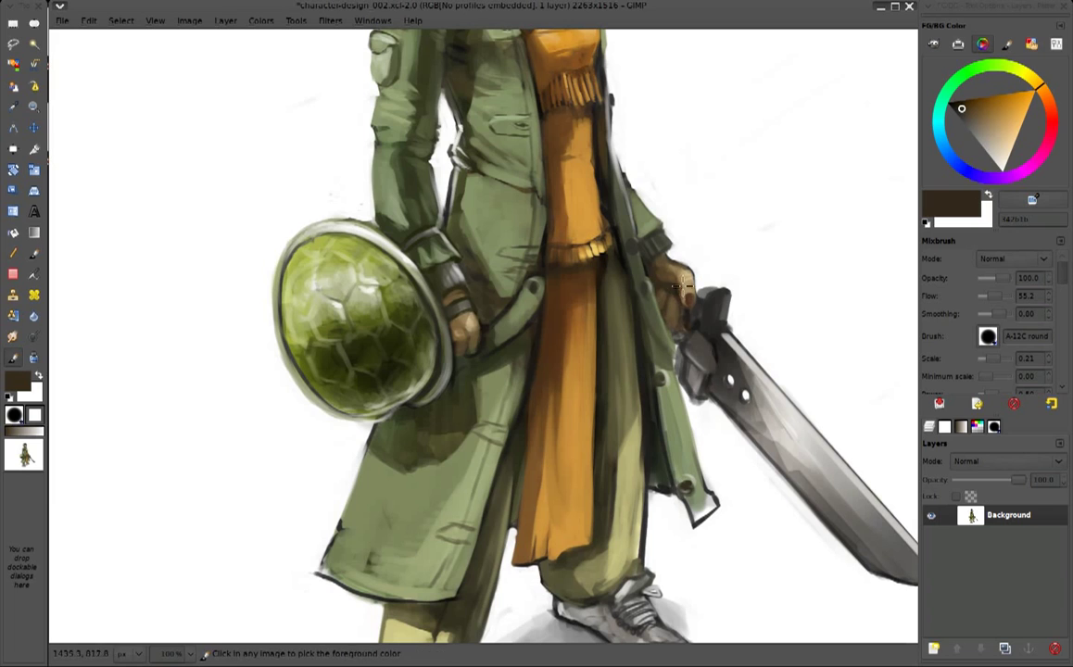
Keep refining the gripping fingers with mid browns and tans, ending on dark brown
ctrl+click(667, 269)
ctrl+click(666, 275)
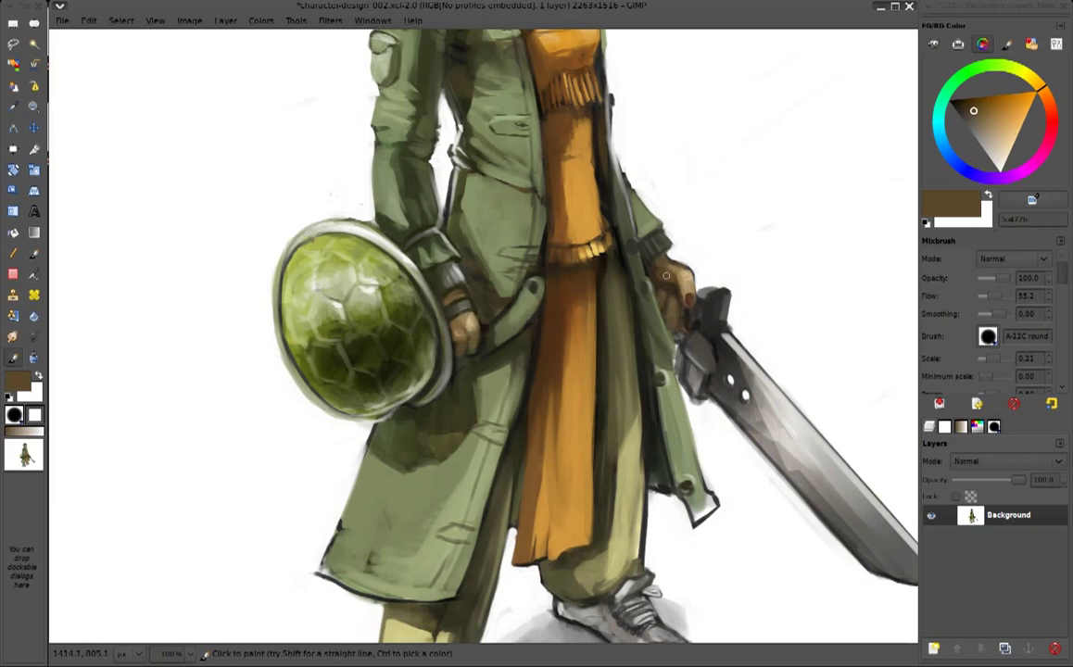
ctrl+click(673, 246)
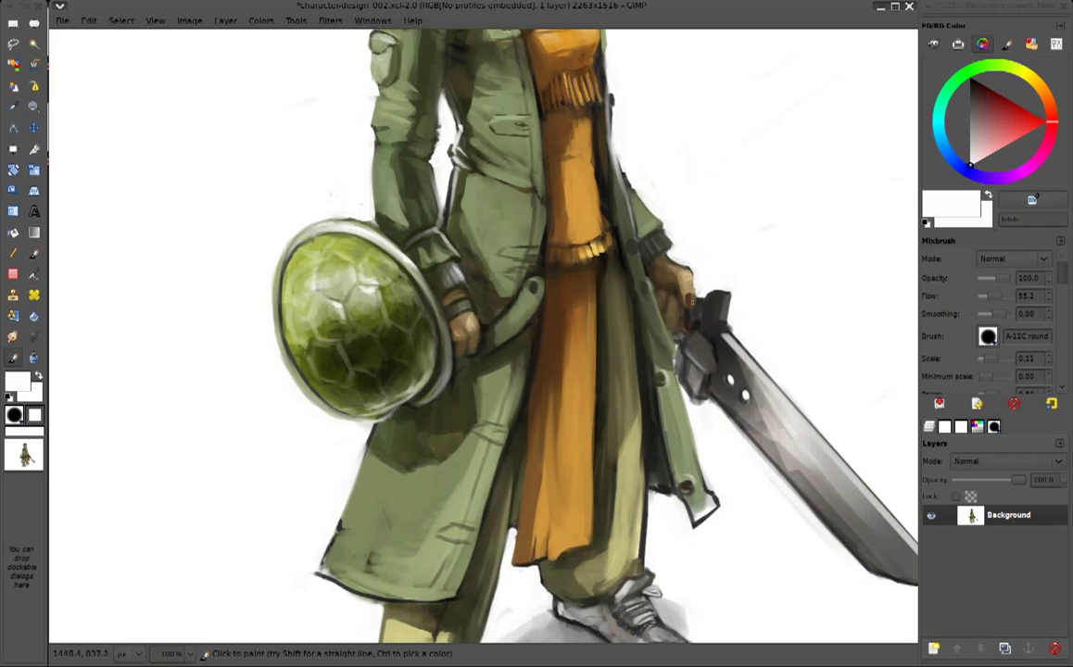
ctrl+click(681, 286)
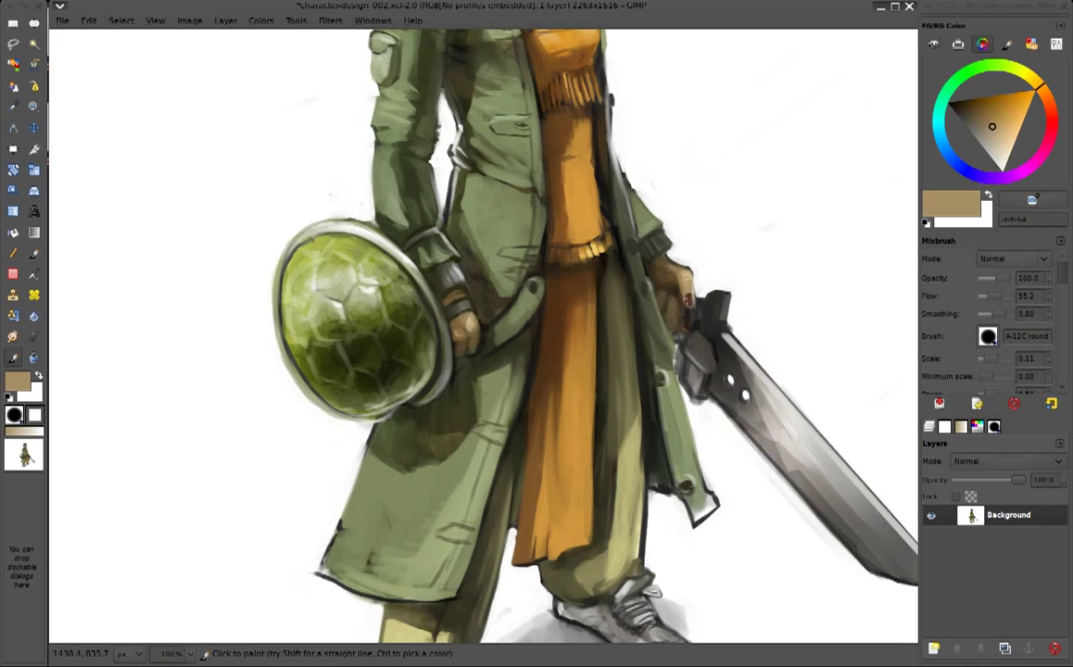
ctrl+click(686, 311)
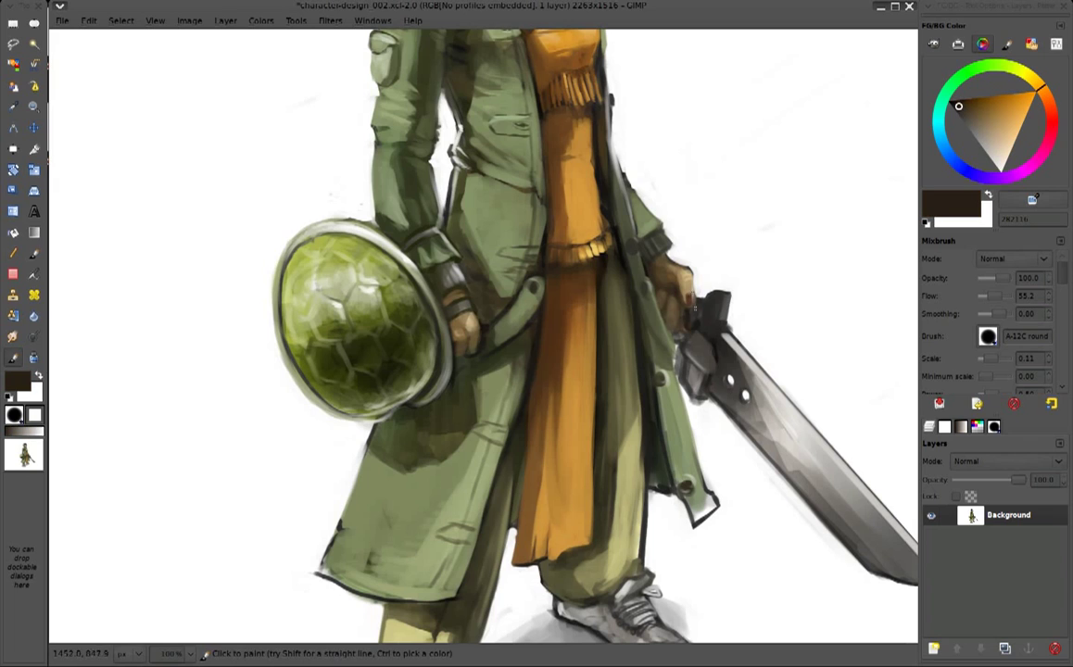
ctrl+click(689, 304)
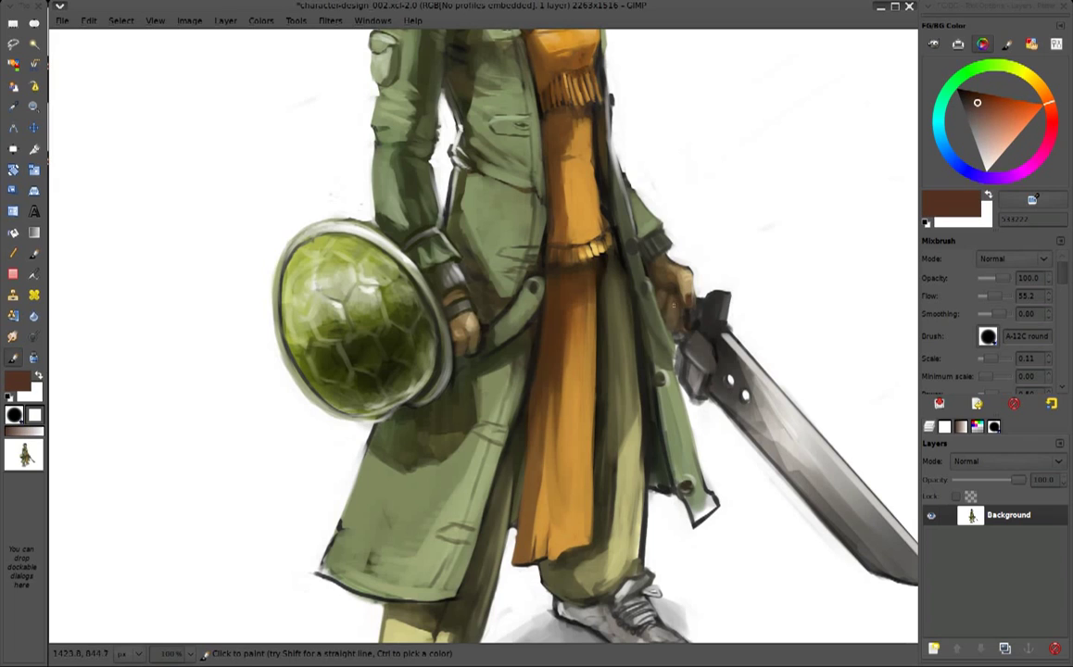
ctrl+click(687, 297)
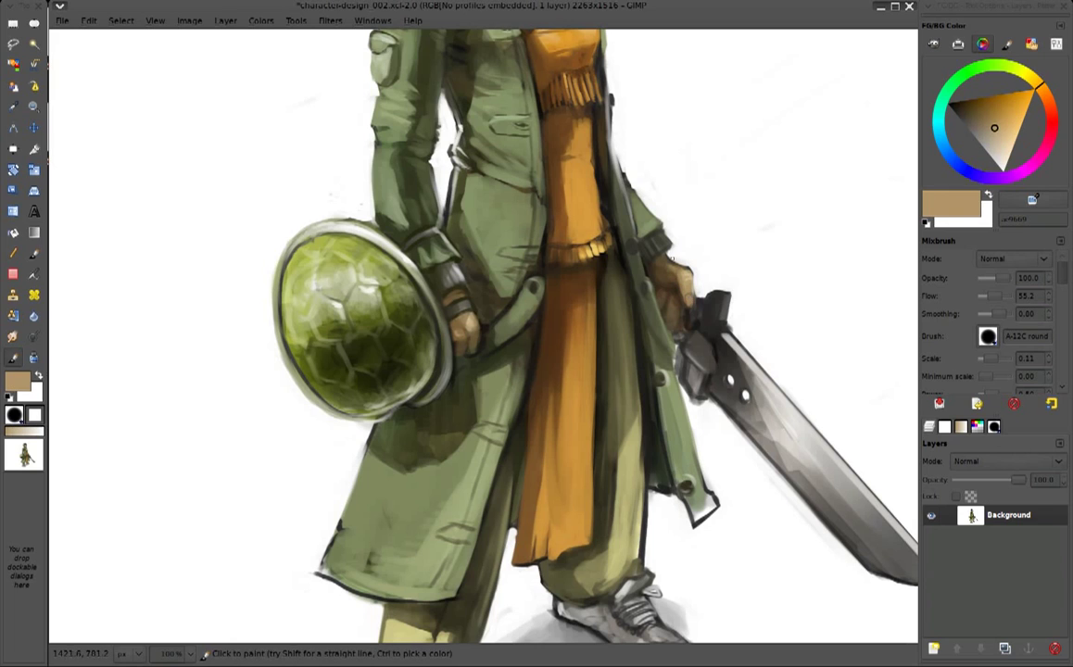
ctrl+click(684, 306)
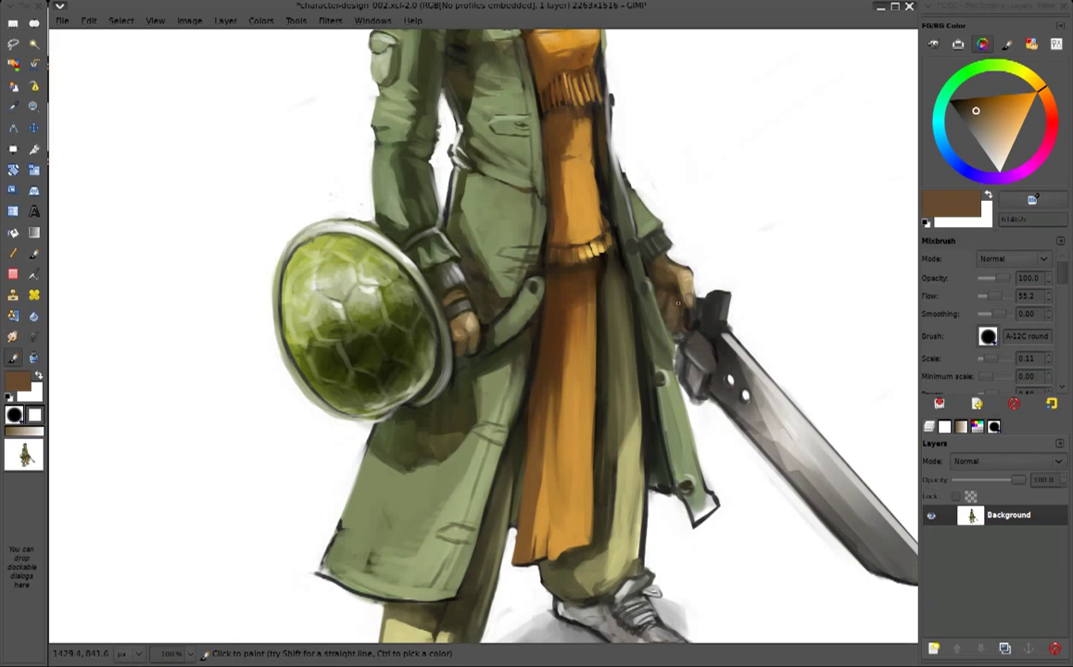
ctrl+click(682, 293)
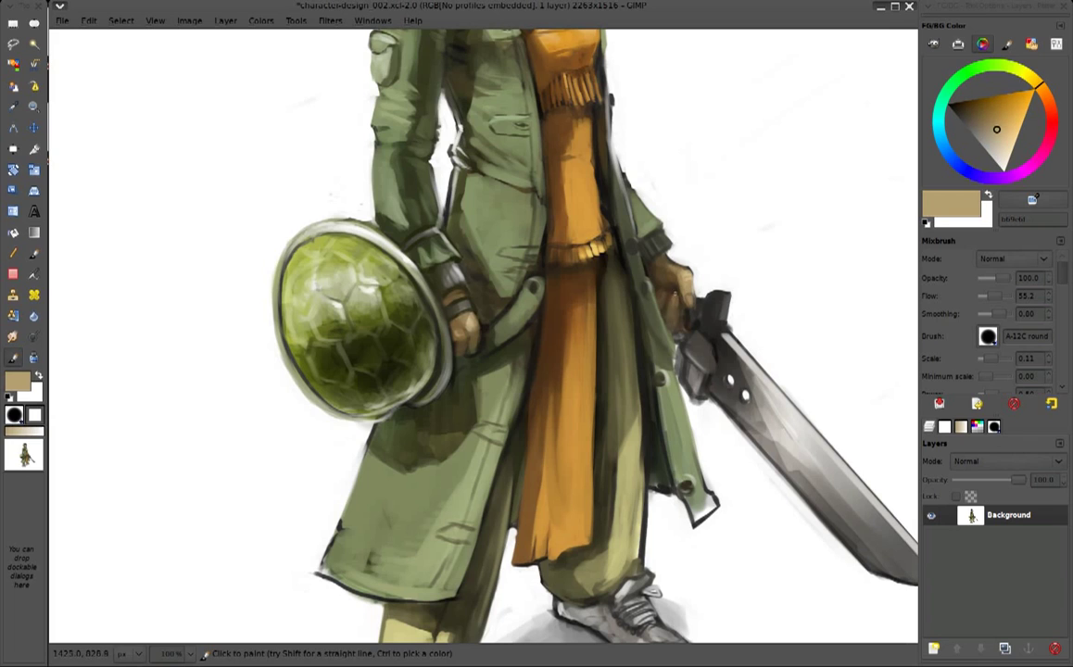
ctrl+click(675, 293)
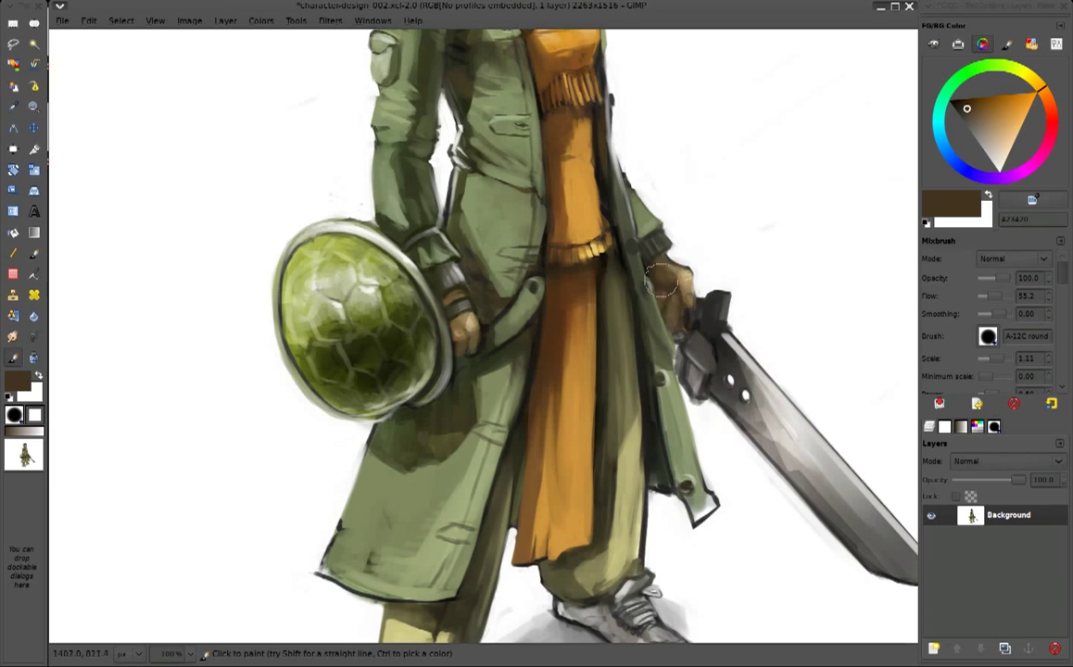
Refine the dark edges of the sword hilt with a progressively finer brush
ctrl+click(706, 221)
key(bracketleft)
key(bracketleft)
key(bracketleft)
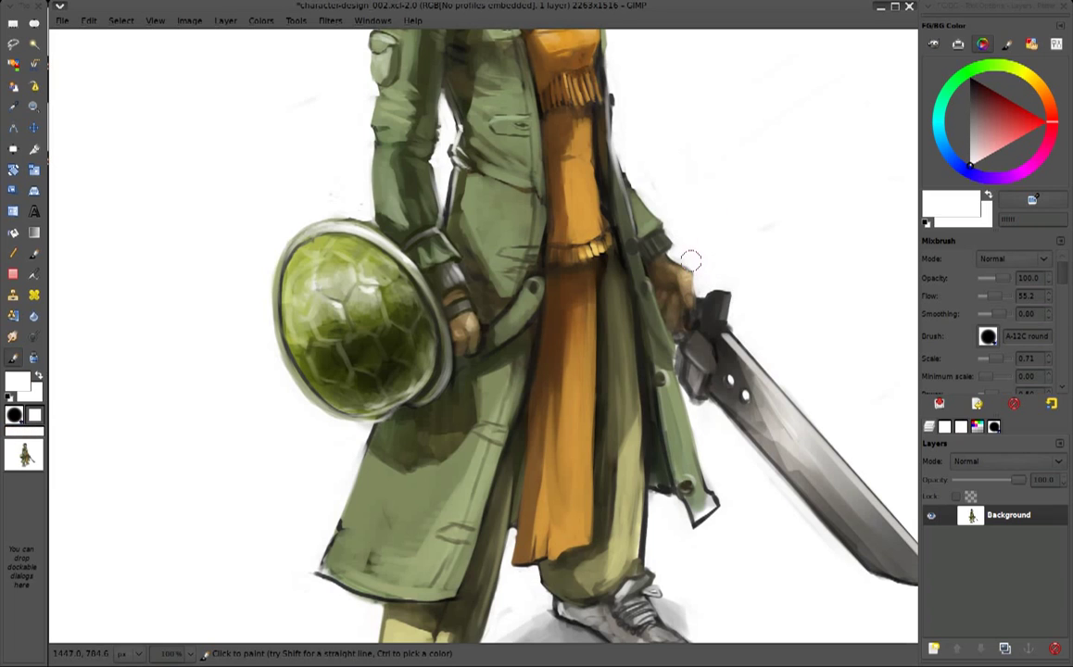
key(bracketleft)
key(bracketleft)
key(bracketleft)
ctrl+click(689, 314)
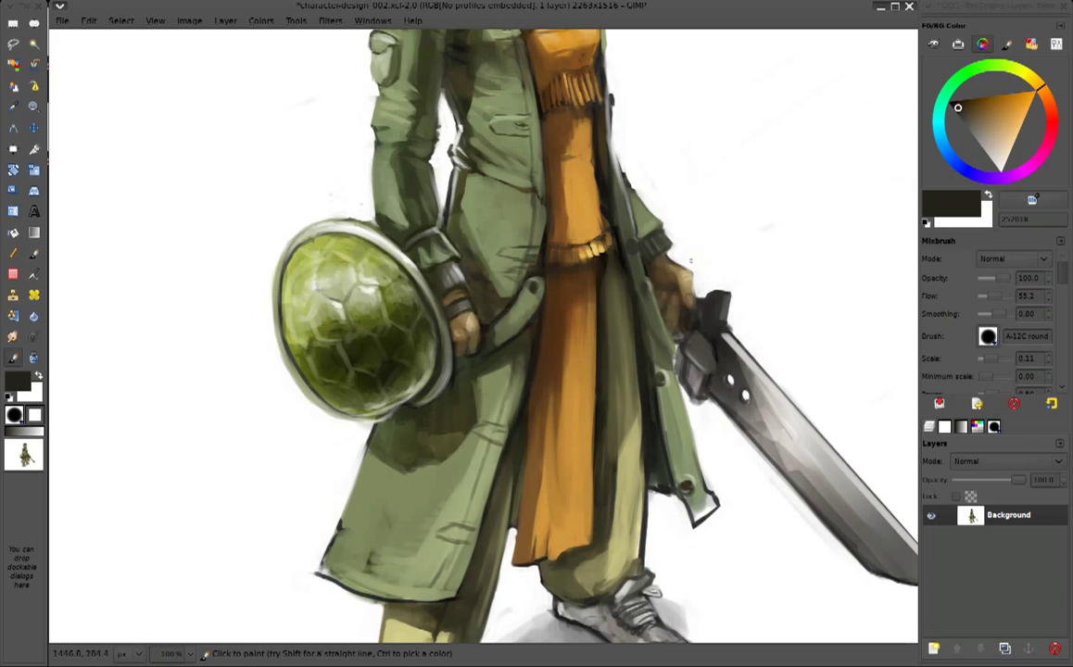
ctrl+click(689, 261)
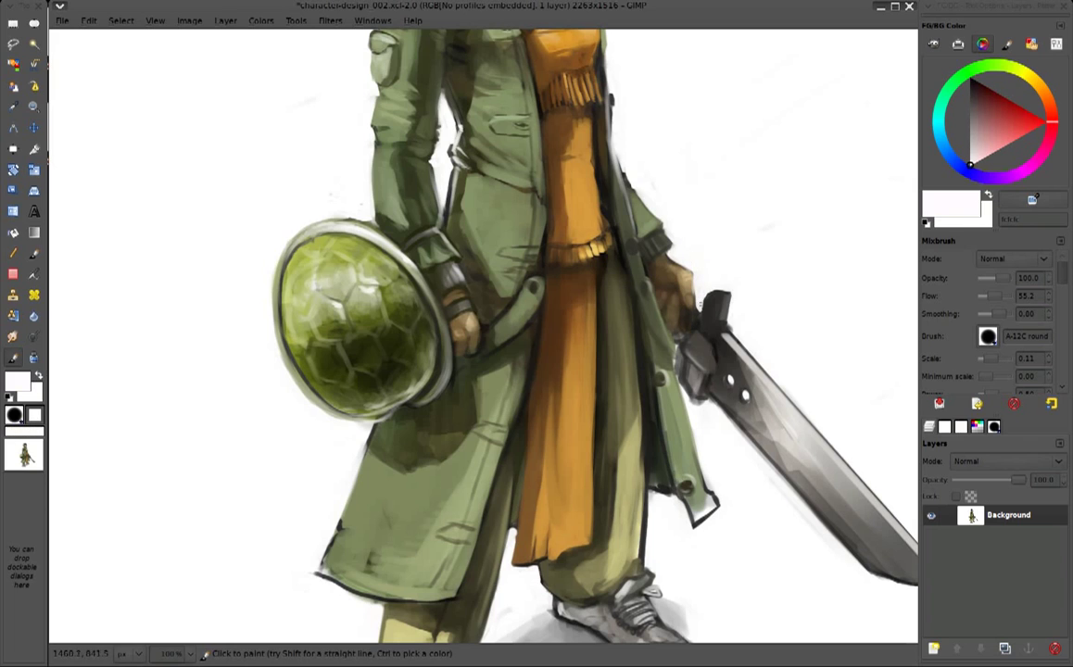
key(bracketright)
key(bracketright)
key(bracketright)
ctrl+click(693, 314)
key(bracketleft)
key(bracketleft)
ctrl+click(729, 327)
key(bracketleft)
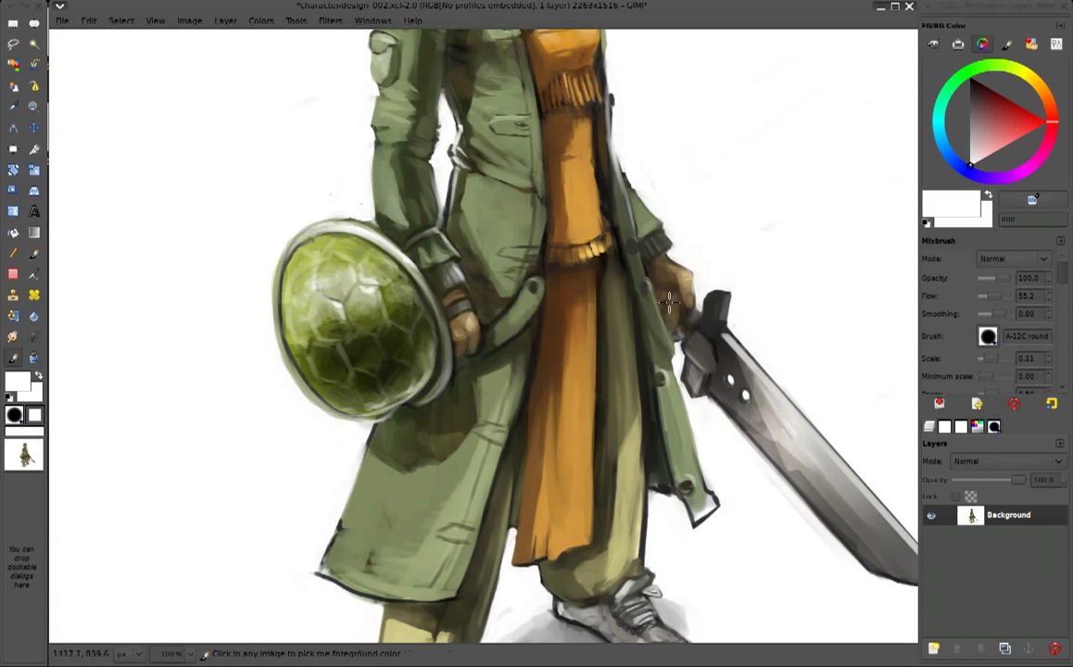
Rework the sword's light greys and the hand's tan with a finer detail brush
ctrl+click(621, 292)
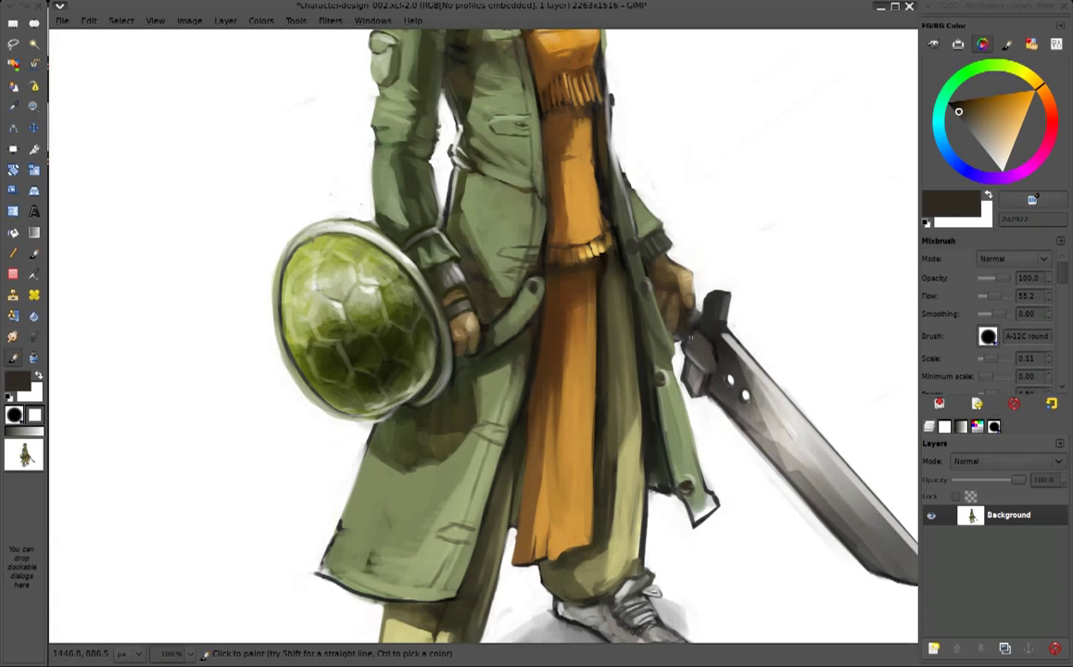
ctrl+click(691, 340)
ctrl+click(726, 294)
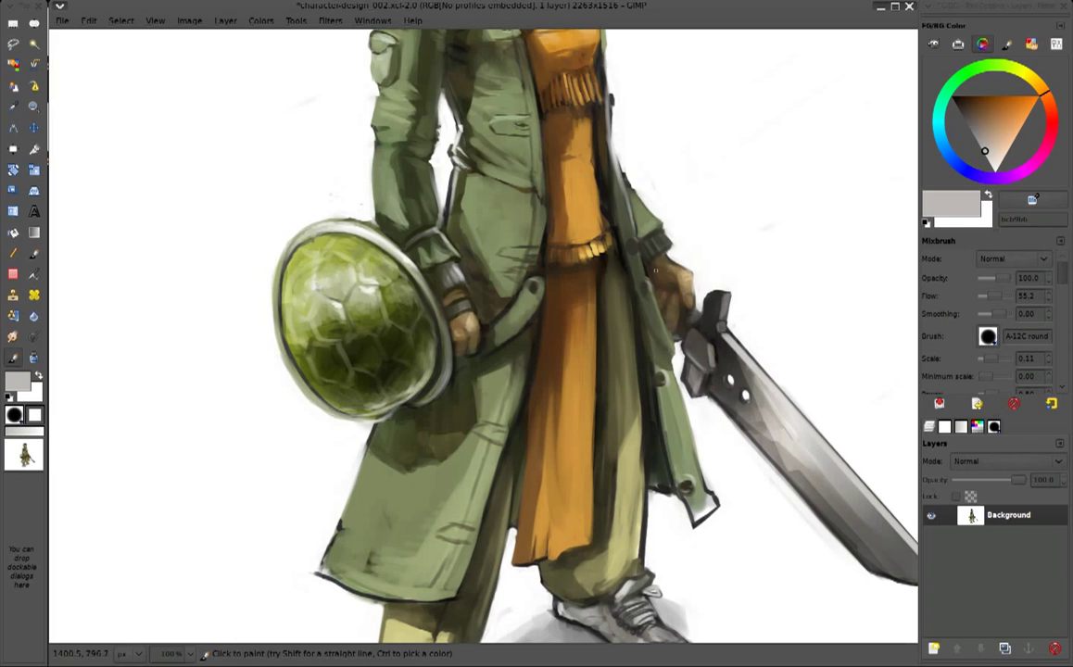
ctrl+click(689, 318)
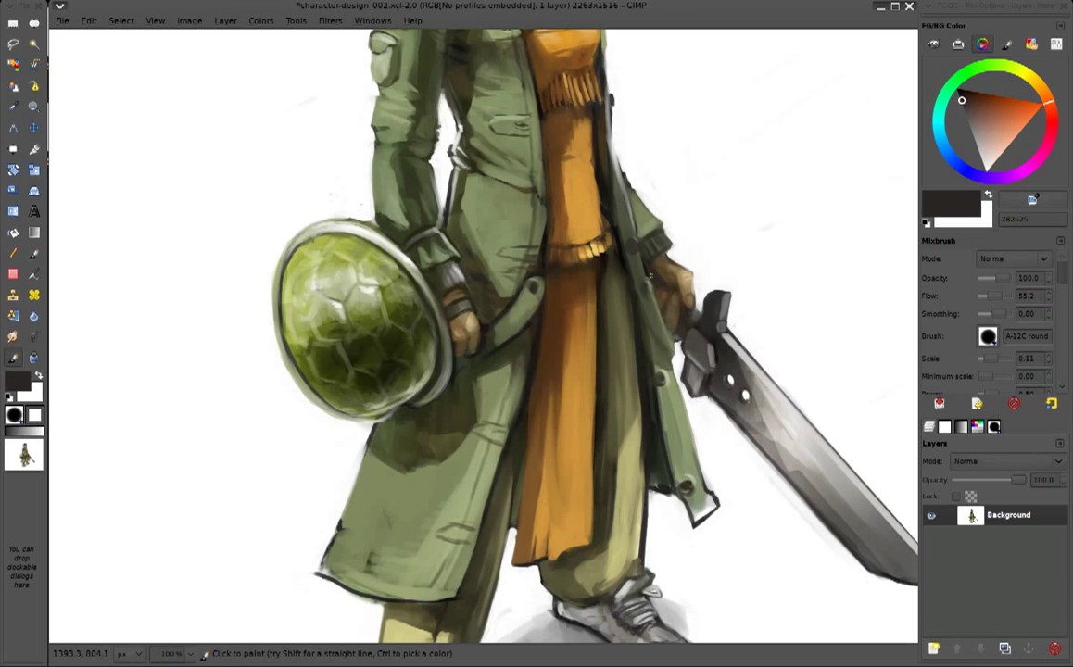
ctrl+click(719, 336)
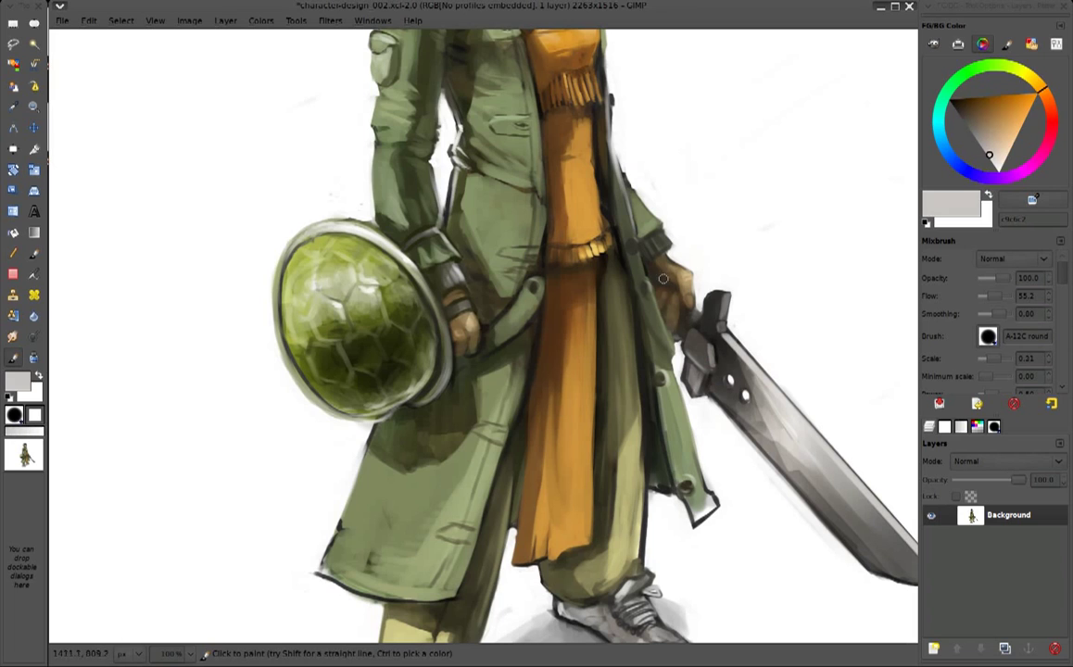
ctrl+click(662, 272)
key(bracketleft)
key(bracketleft)
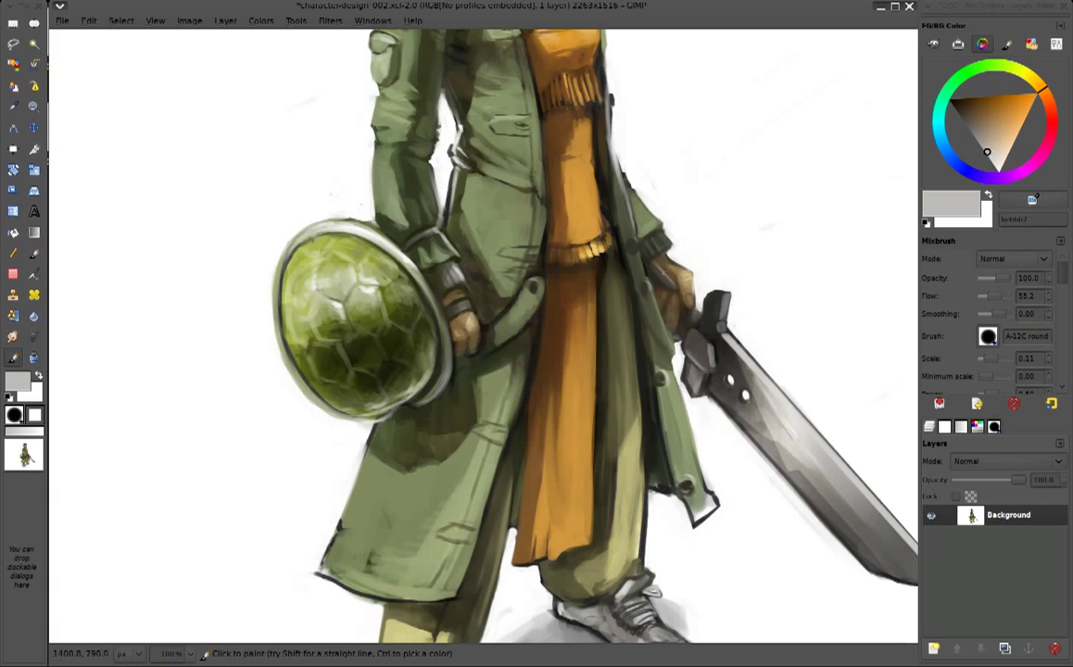
ctrl+click(654, 275)
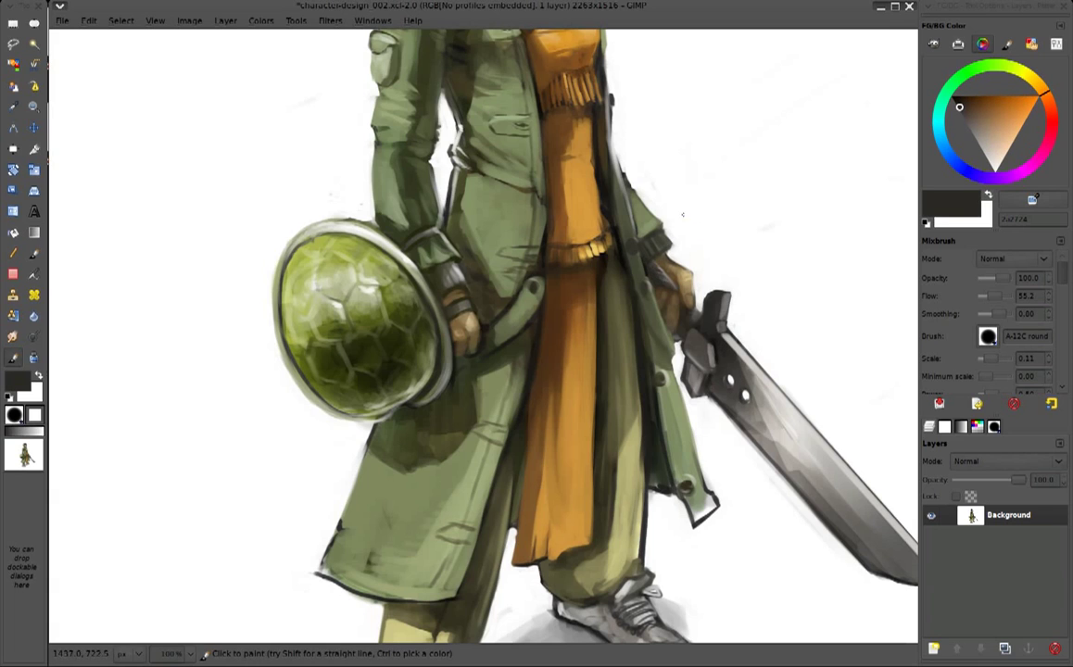
ctrl+click(664, 293)
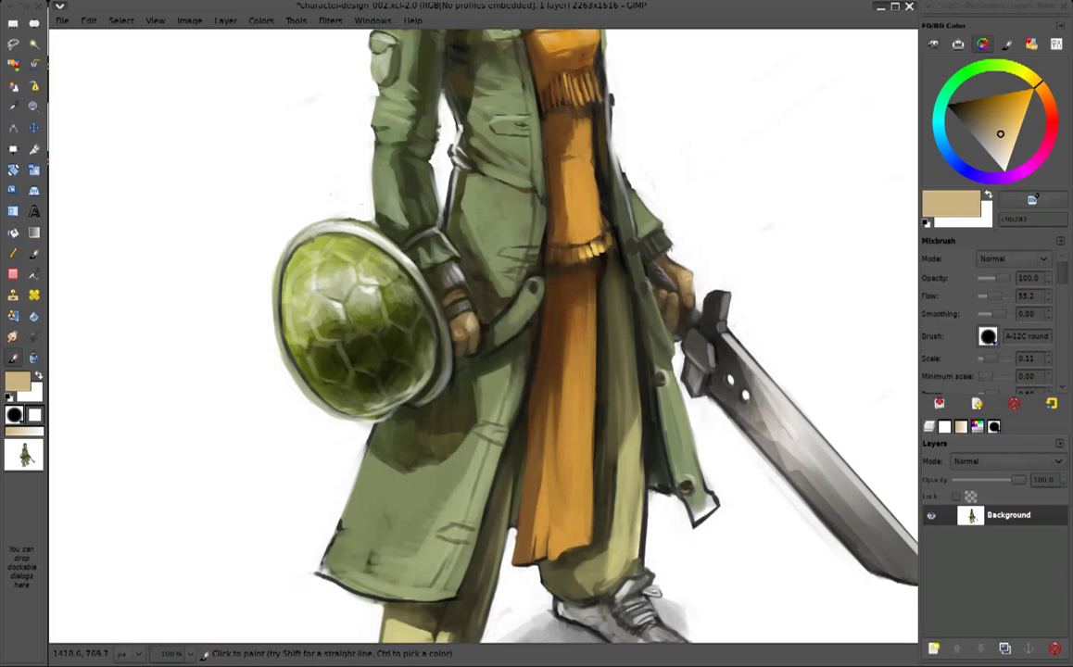
Sample the coat's sage green, then set white as the paint colour and view the whole figure
ctrl+click(860, 185)
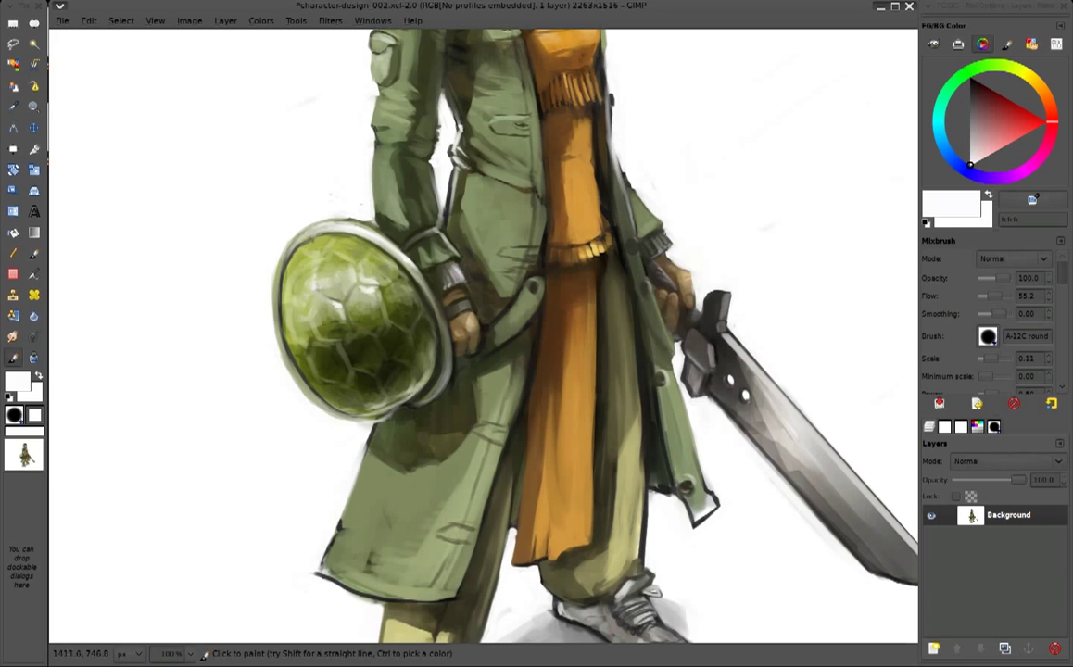
ctrl+click(408, 167)
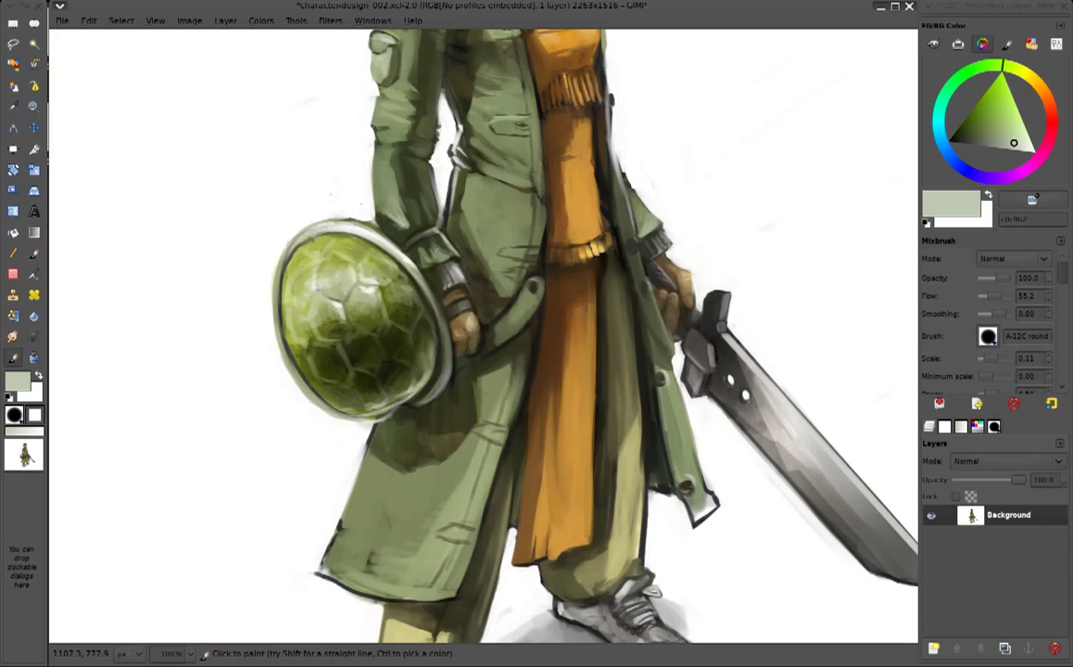
ctrl+click(347, 100)
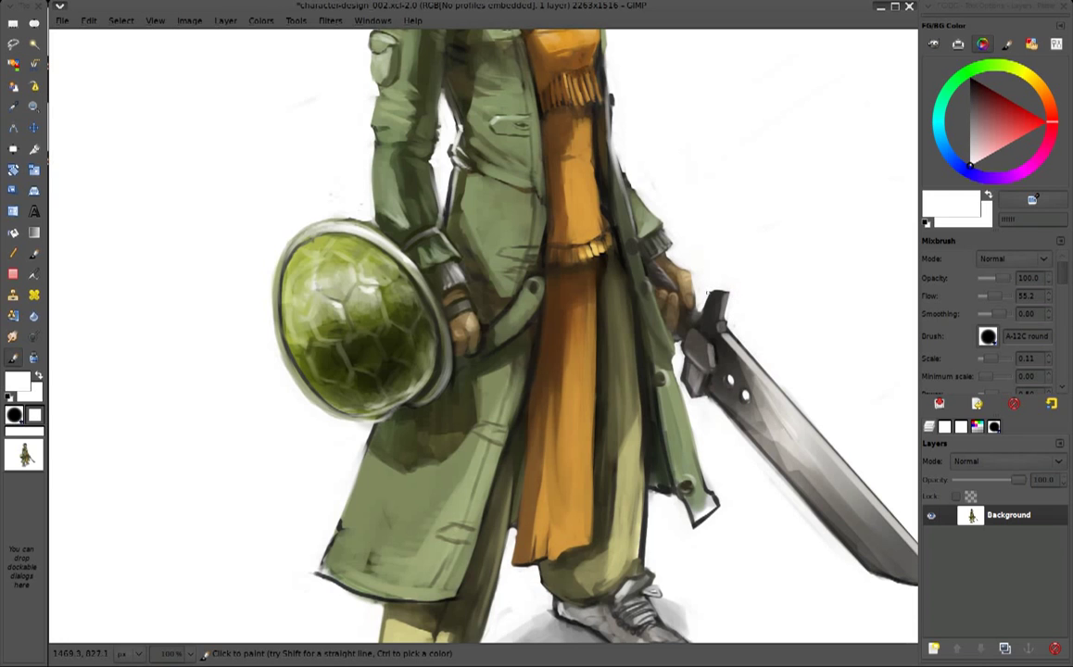
key(minus)
After sampling two dark browns, set the foreground to pale sage green in the colour wheel
key(1)
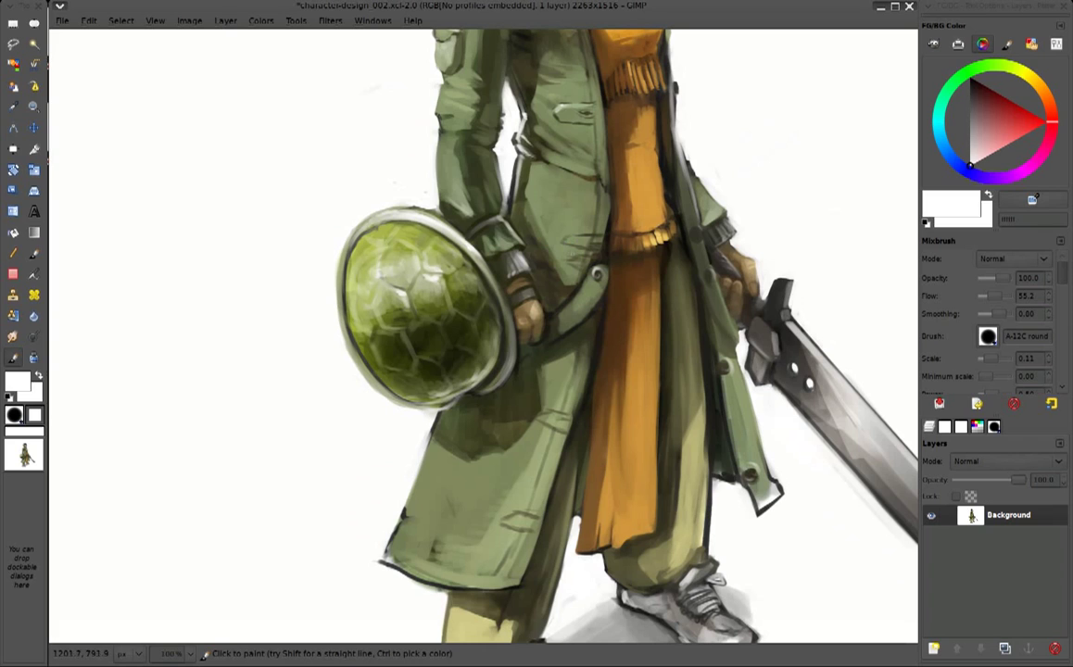
ctrl+click(498, 283)
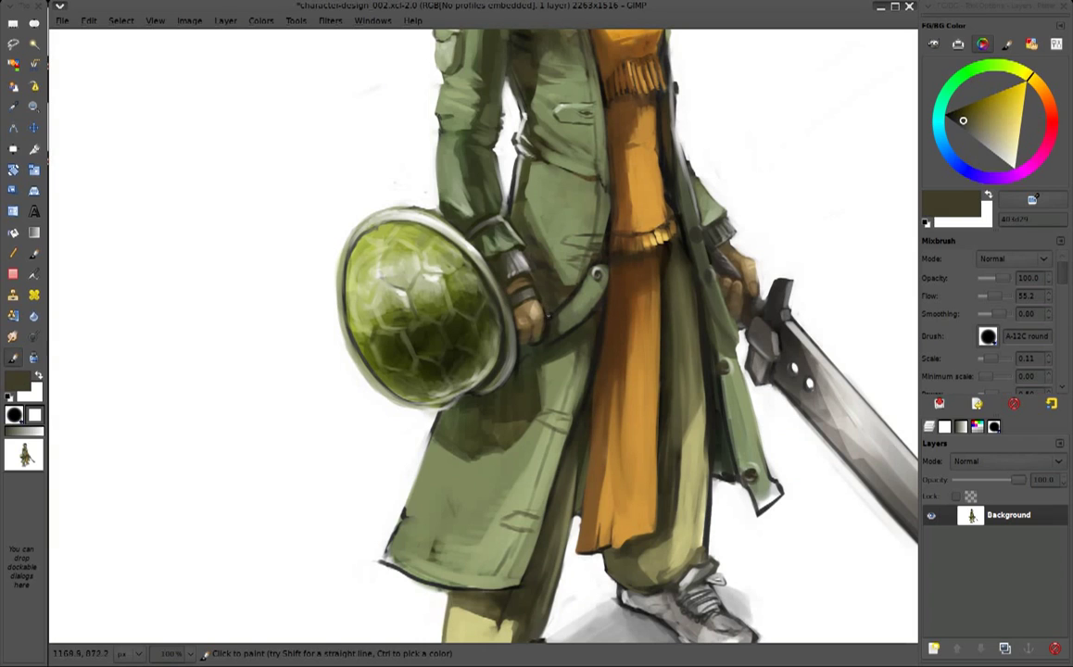
ctrl+click(582, 293)
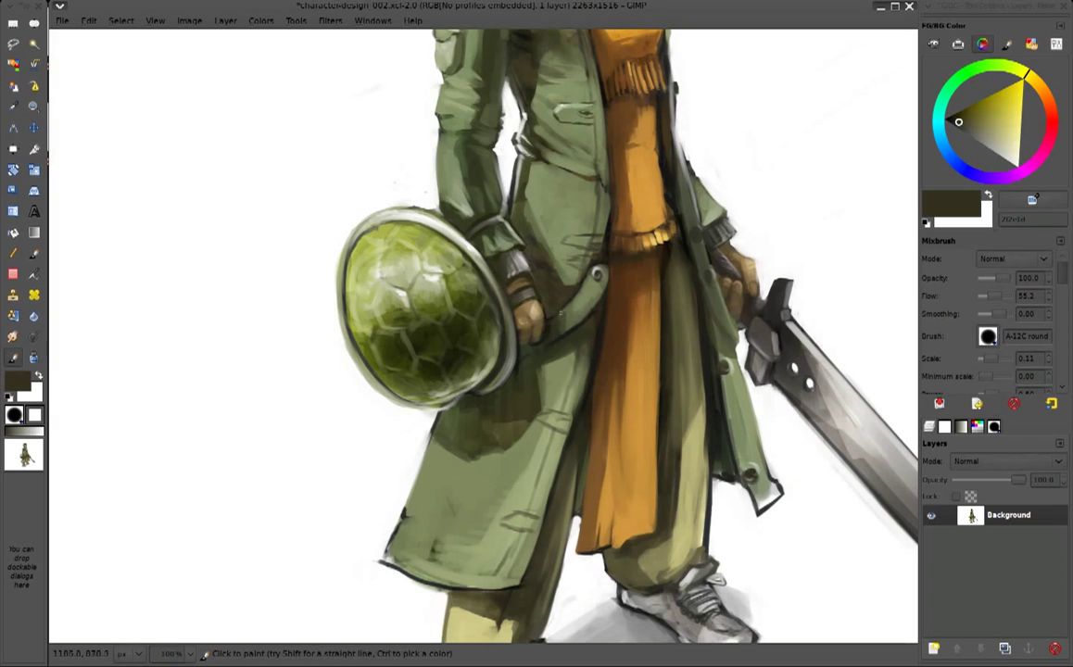
drag(1026, 72, 1002, 64)
click(1007, 138)
click(522, 279)
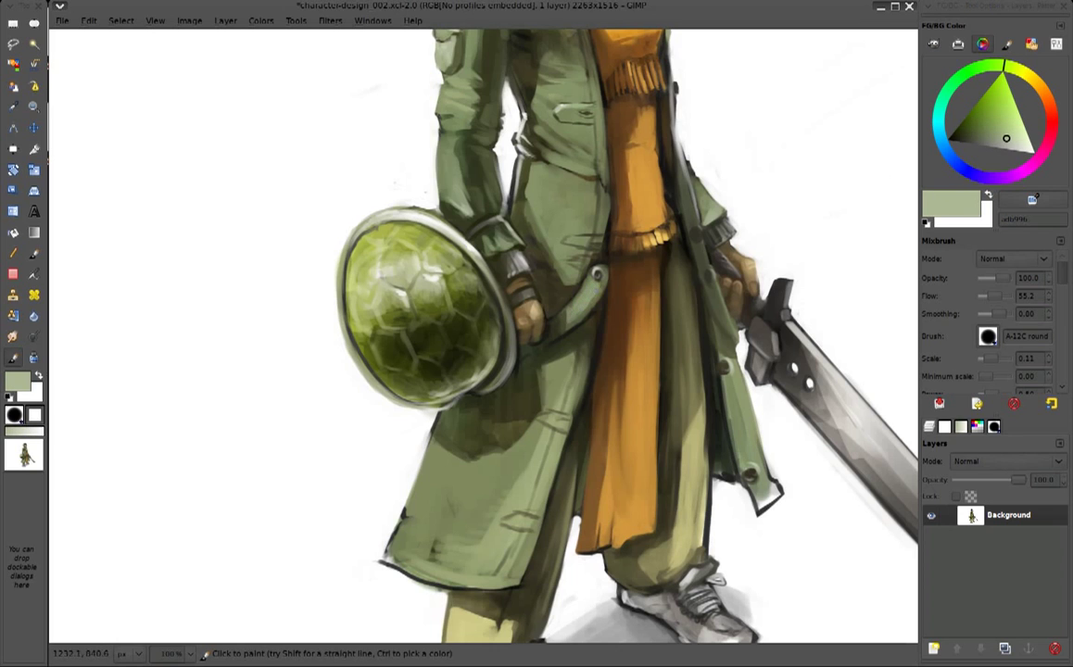
Fuzzy-select the white background and trim the selection around the figure
key(shift+ctrl+j)
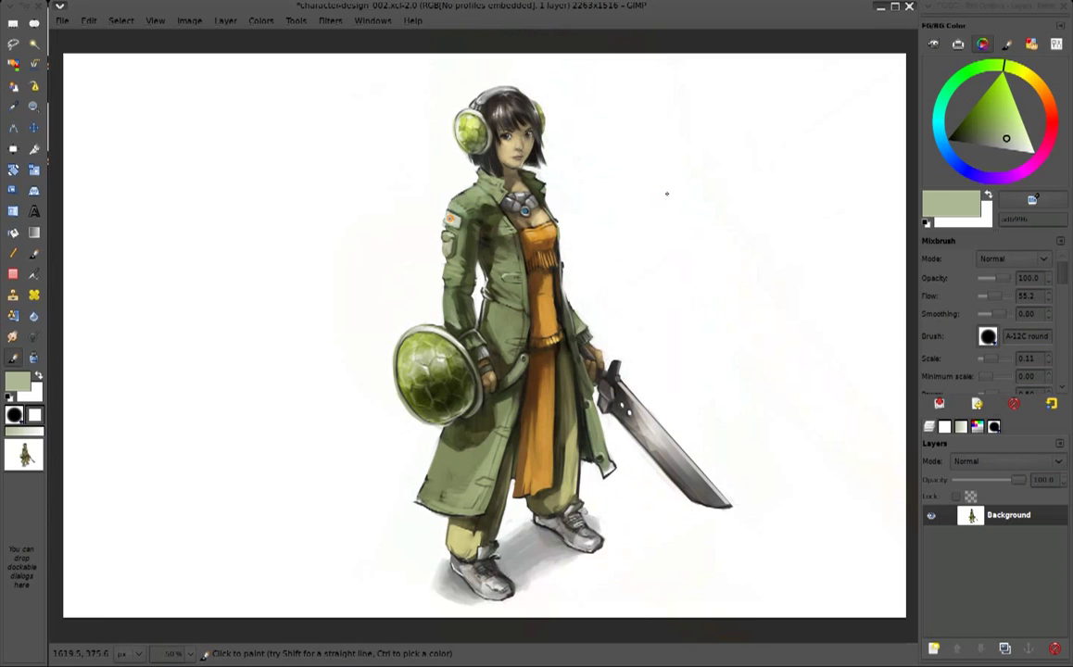
key(u)
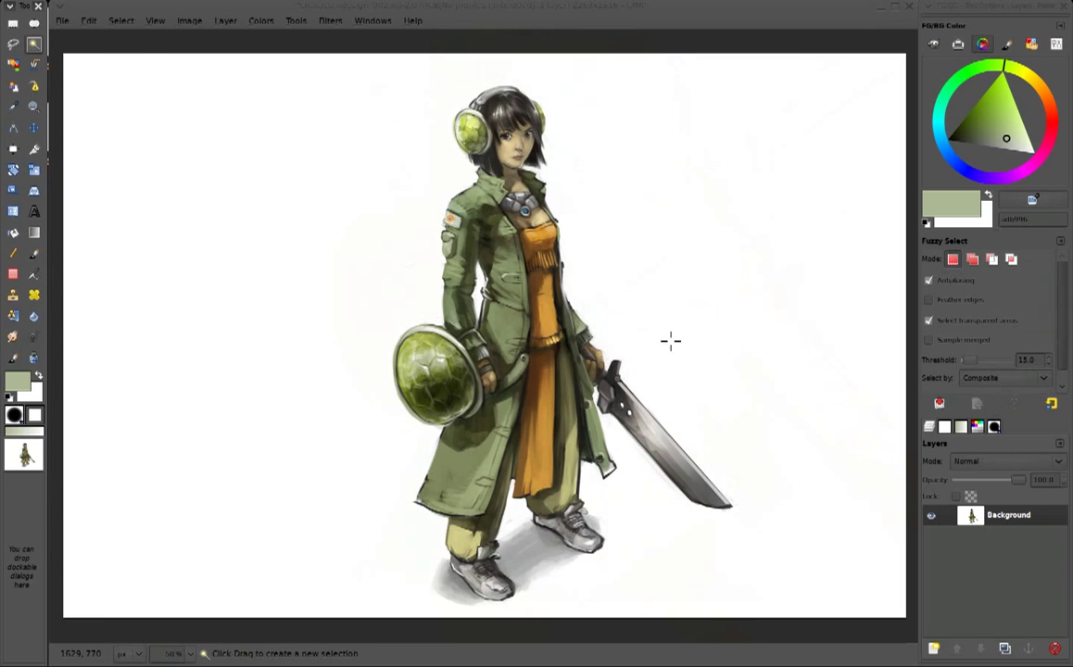
click(709, 318)
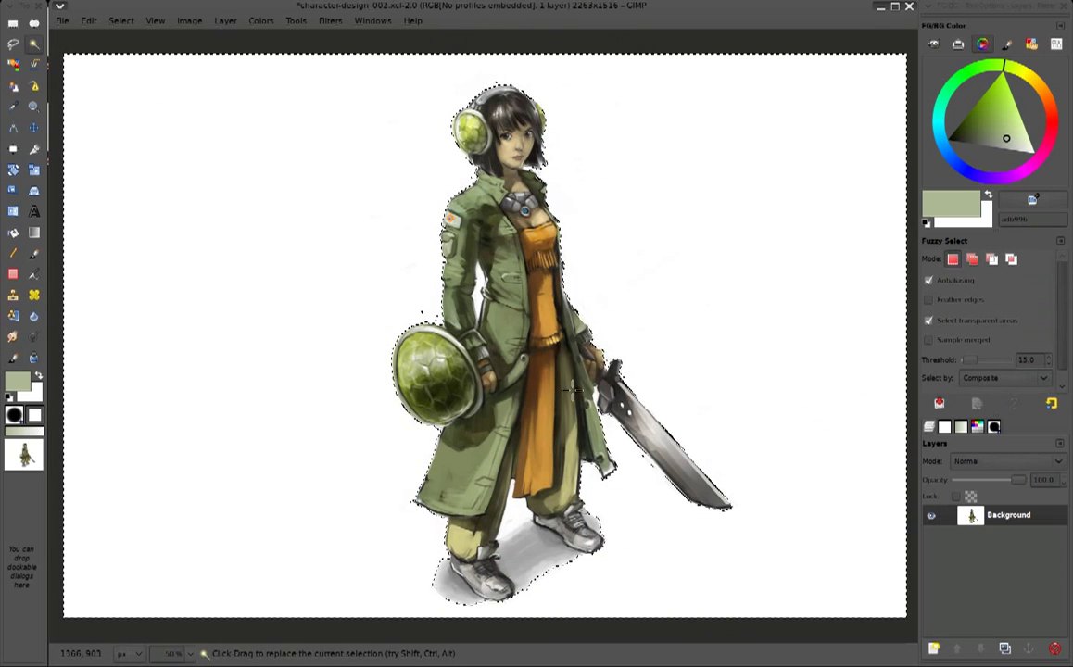
key(ctrl)
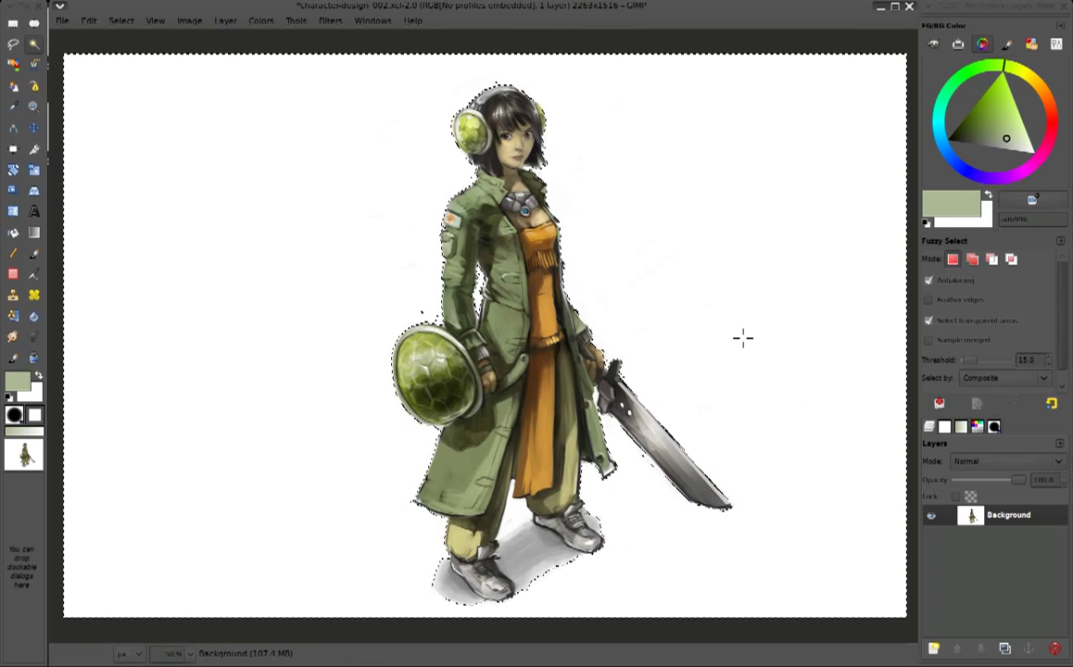
ctrl+click(743, 339)
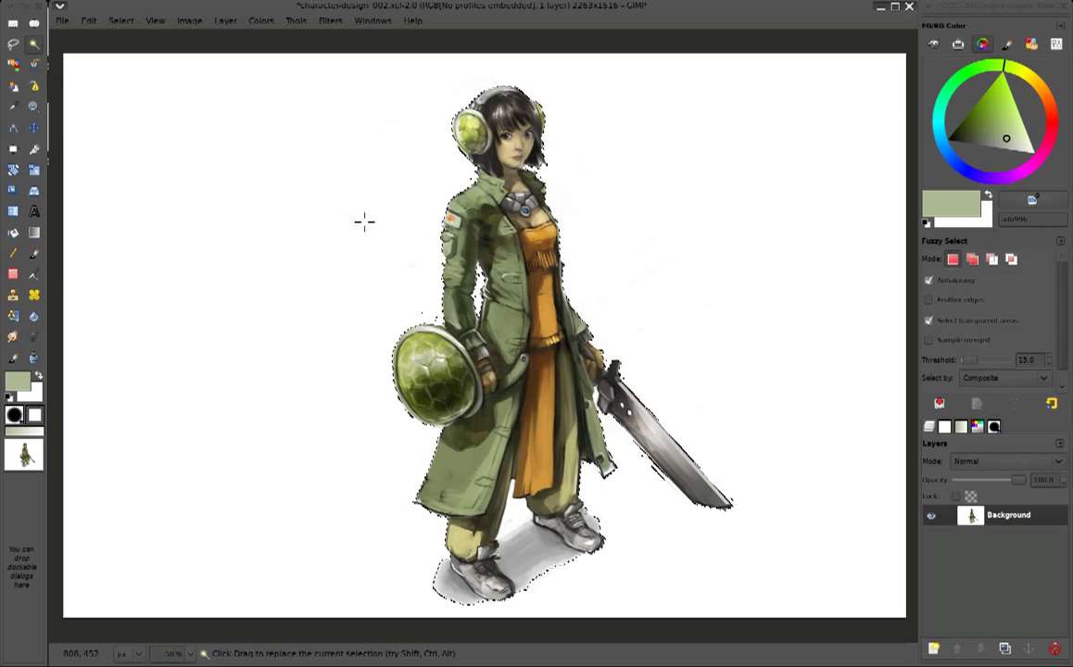
Try a light grey Soft light airbrush wash on the figure's left side, then undo it
key(a)
click(1010, 259)
click(1002, 388)
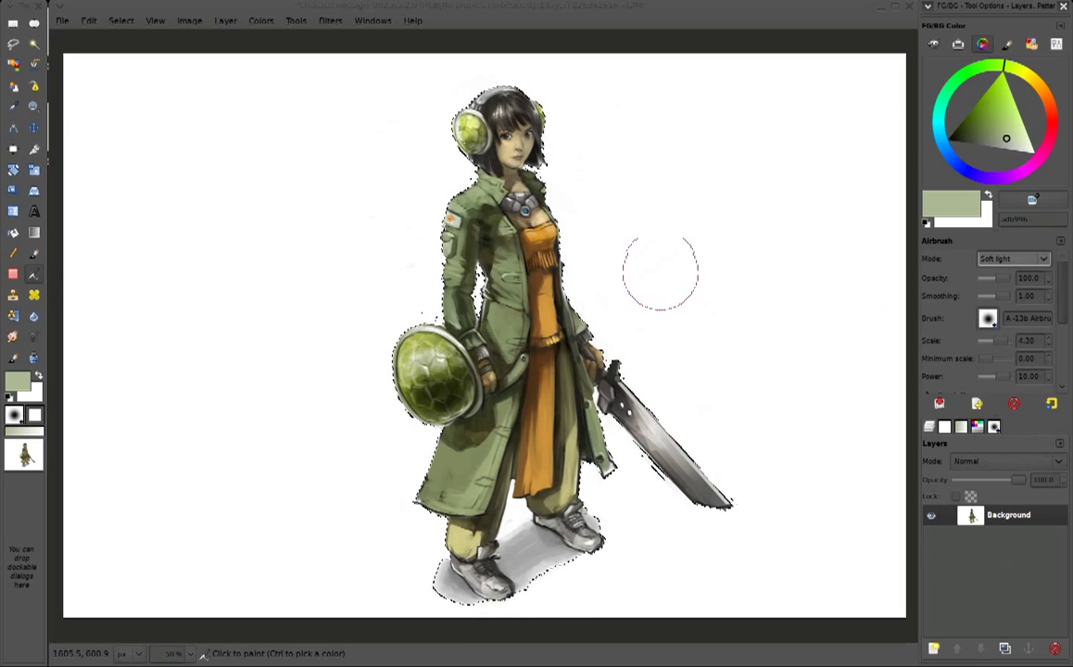
click(1022, 151)
key(bracketright)
key(bracketright)
key(bracketright)
key(bracketright)
key(bracketright)
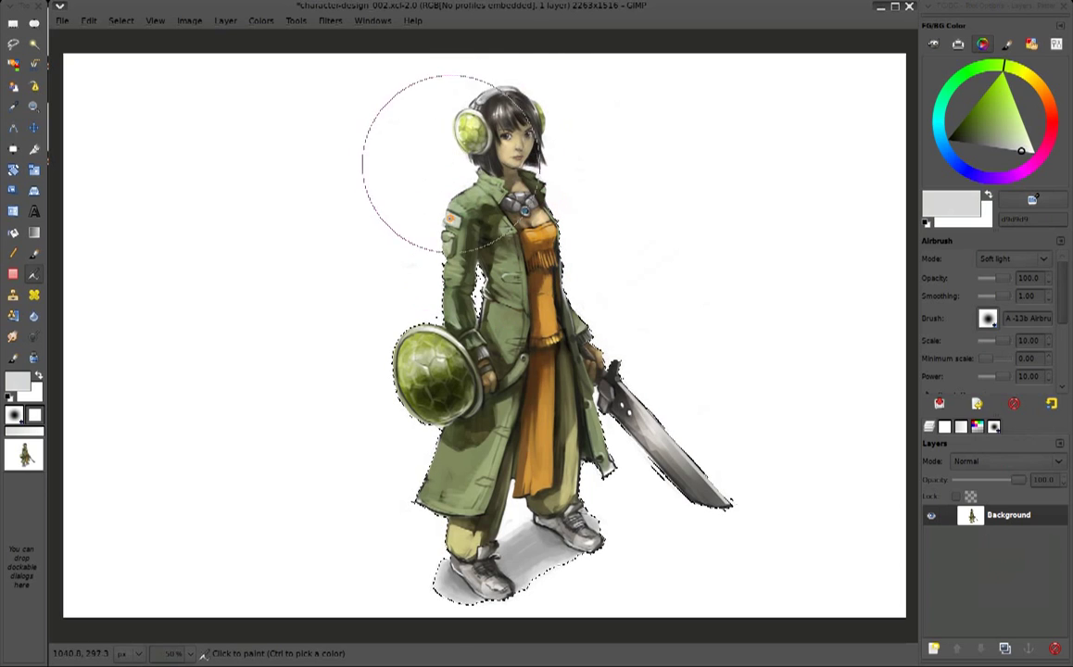
drag(443, 131, 384, 408)
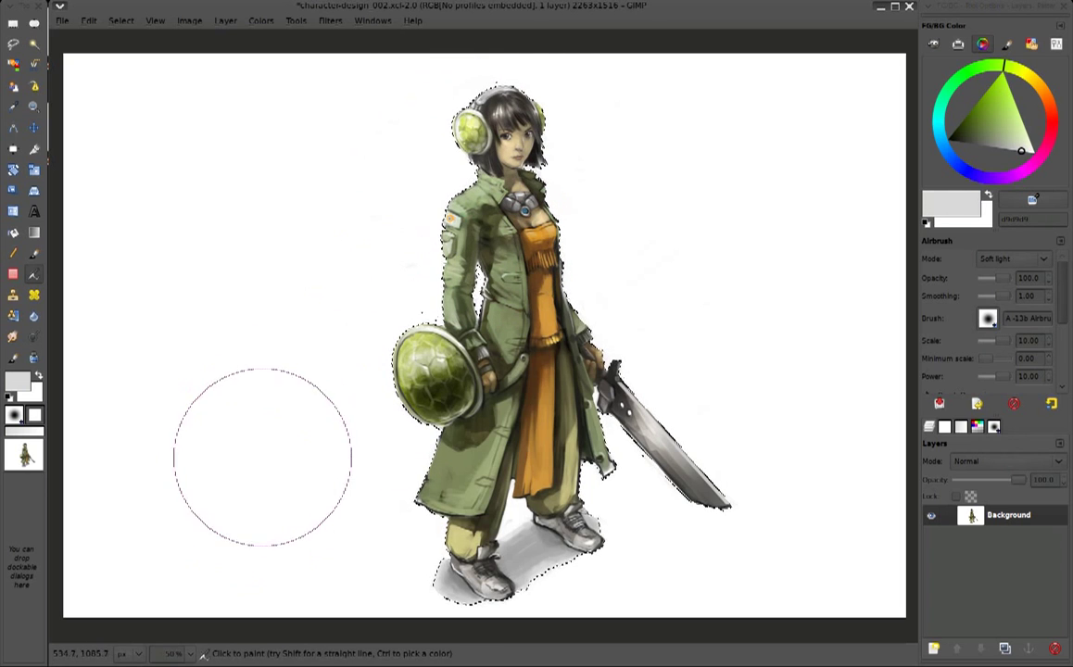
key(ctrl+z)
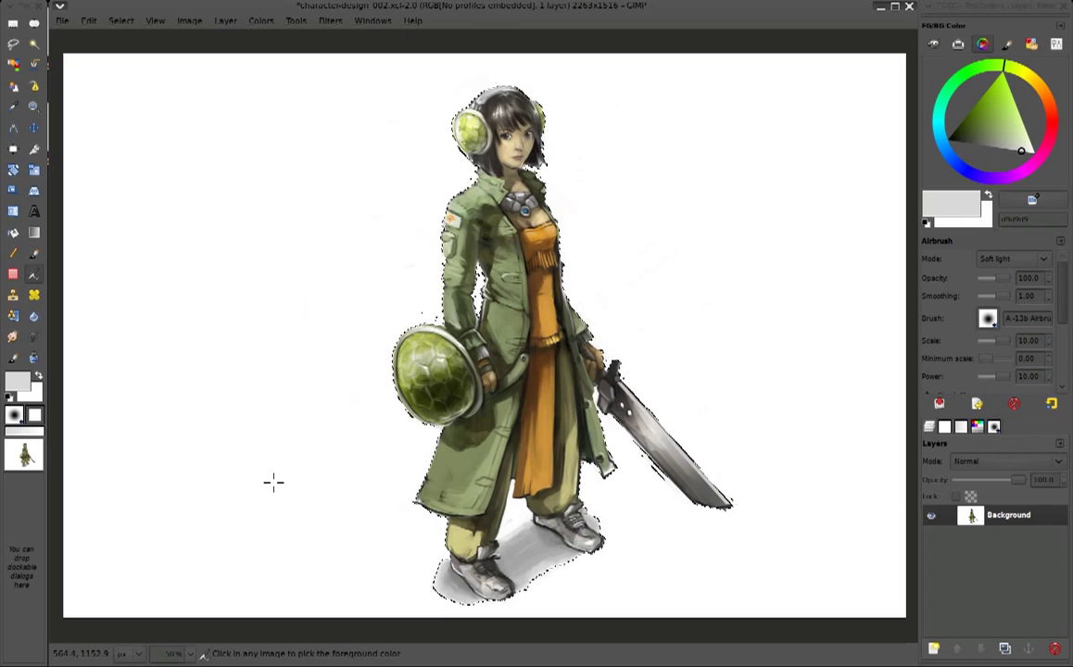
Switch the airbrush to Multiply at scale 5.3 and darken the coat shadows near the shield
click(1033, 260)
click(999, 130)
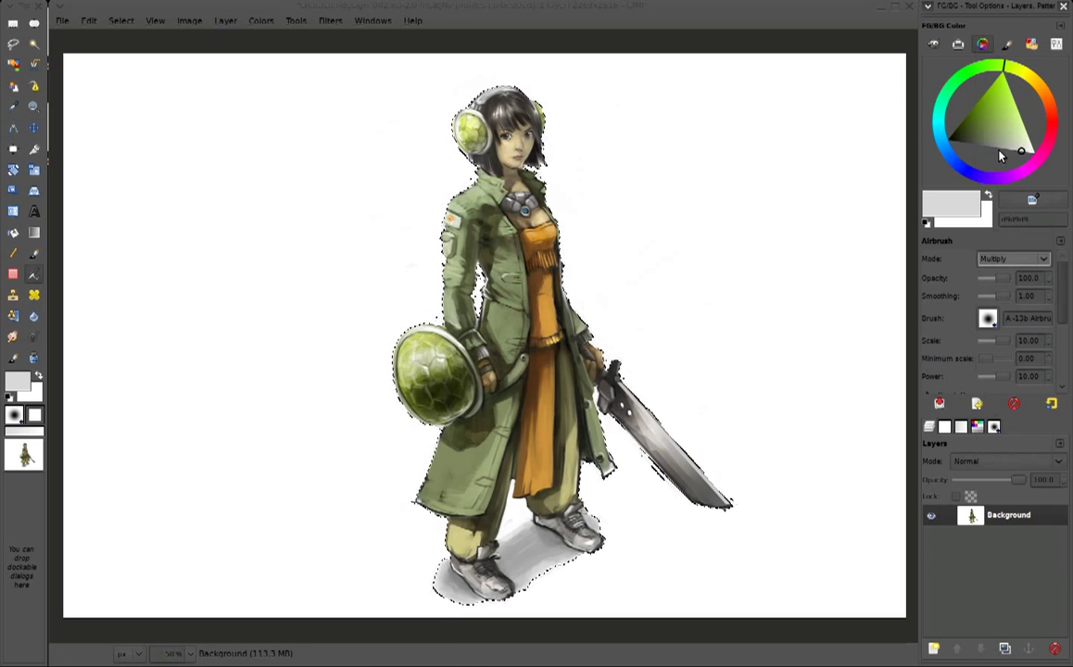
key(bracketleft)
key(bracketleft)
key(bracketleft)
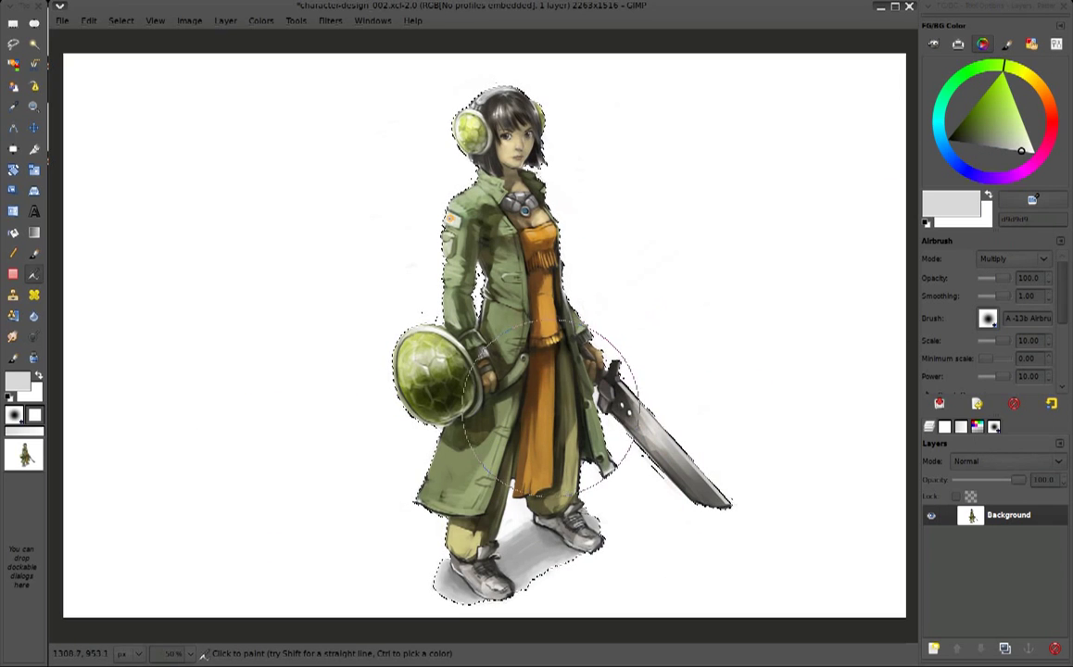
mouse_move(552, 382)
mouse_down()
mouse_move(493, 406)
mouse_move(514, 297)
mouse_up()
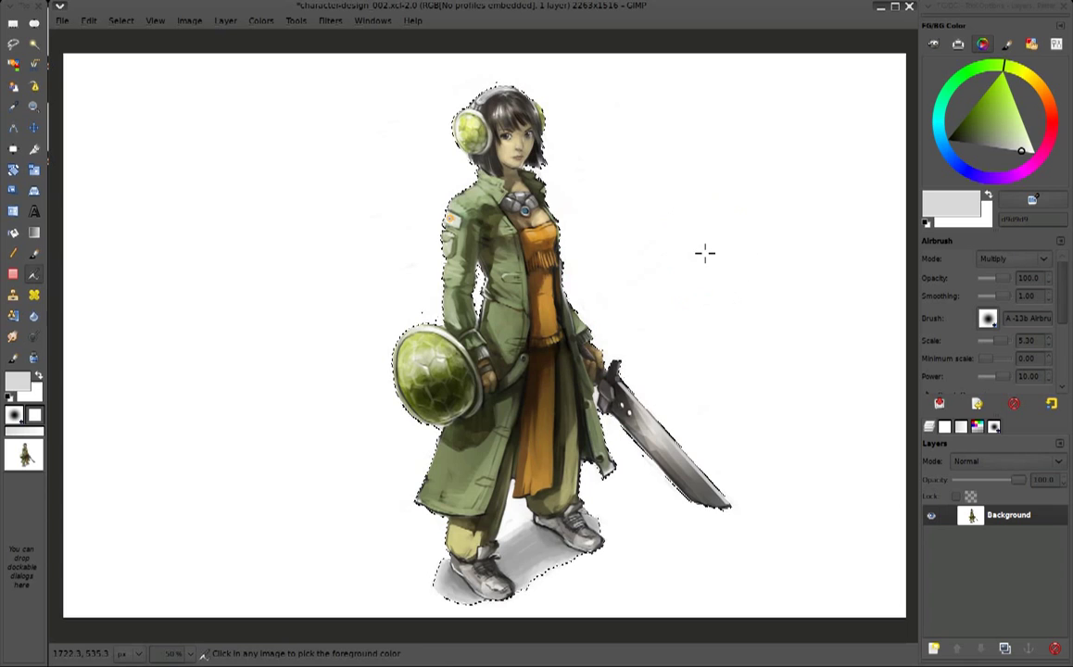
ctrl+scroll(736, 261, up, 1)
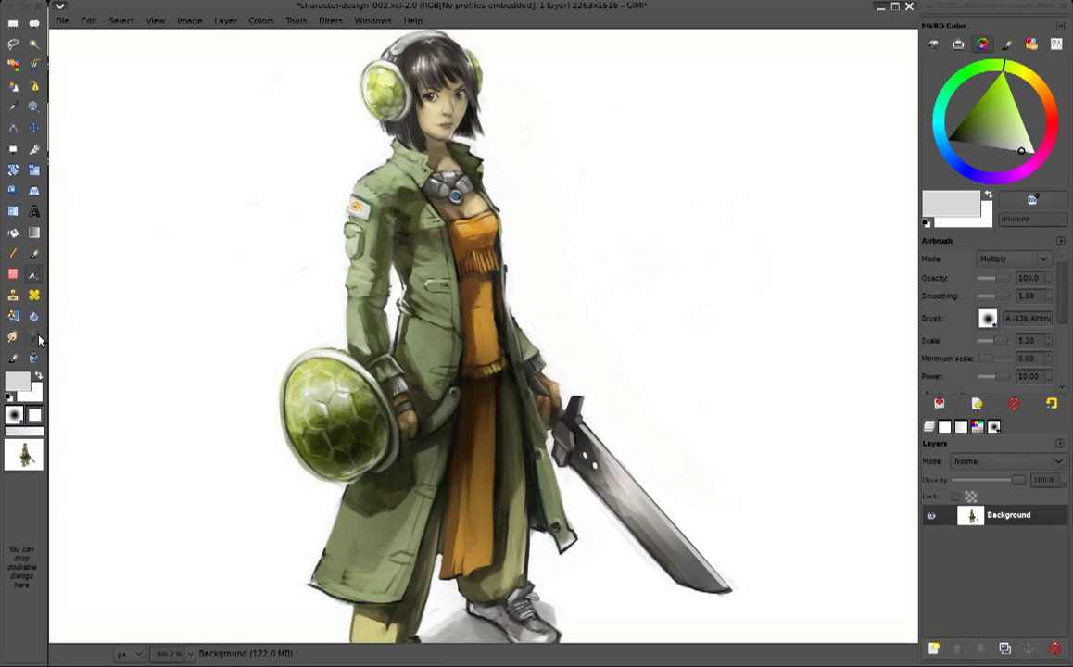
Return to the painting brush and touch up the dress in sampled oranges and browns
key(y)
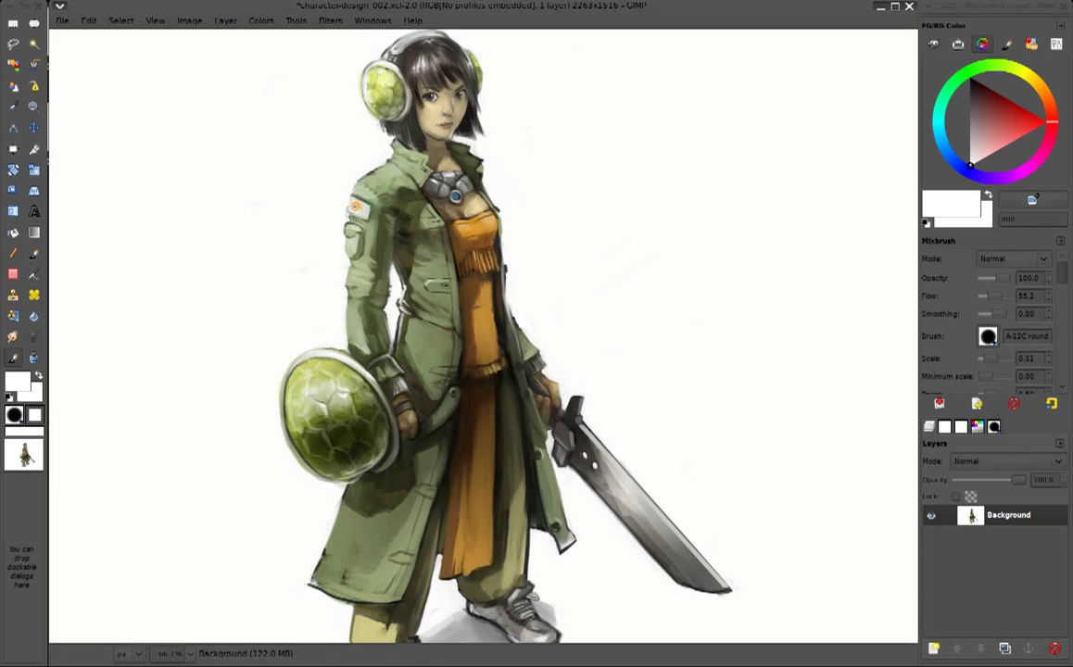
ctrl+click(477, 305)
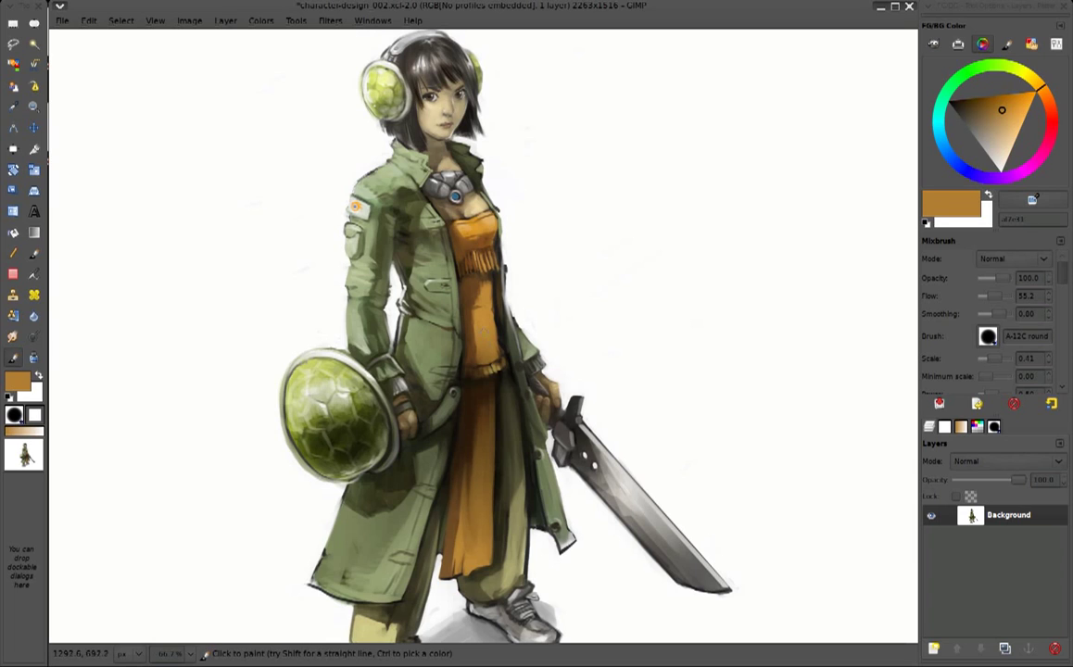
ctrl+click(477, 306)
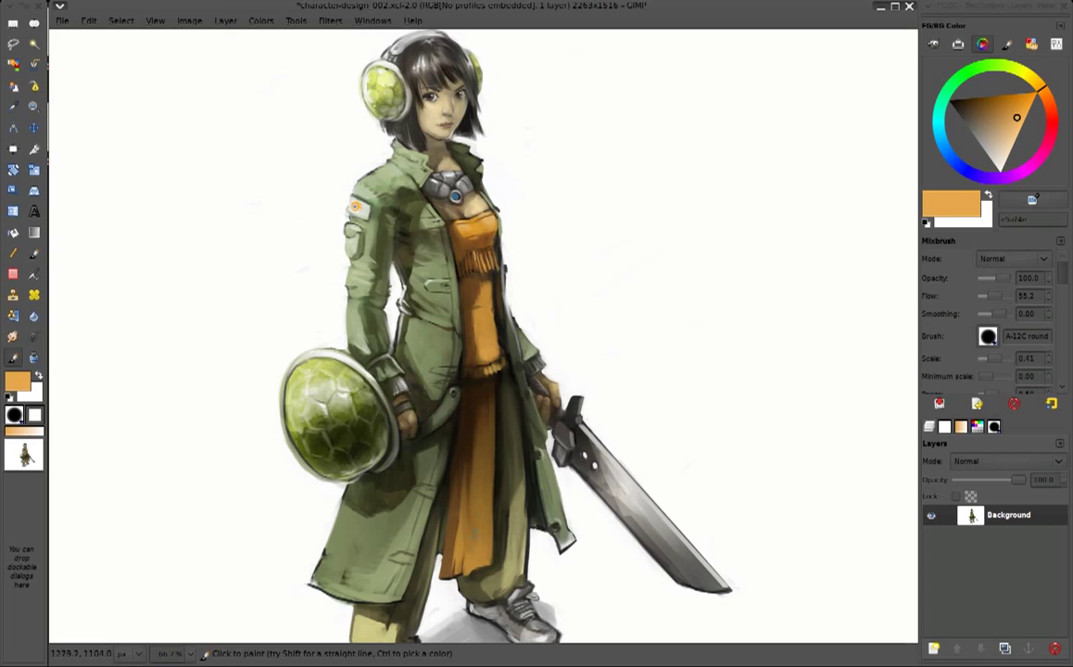
ctrl+click(431, 486)
ctrl+click(509, 462)
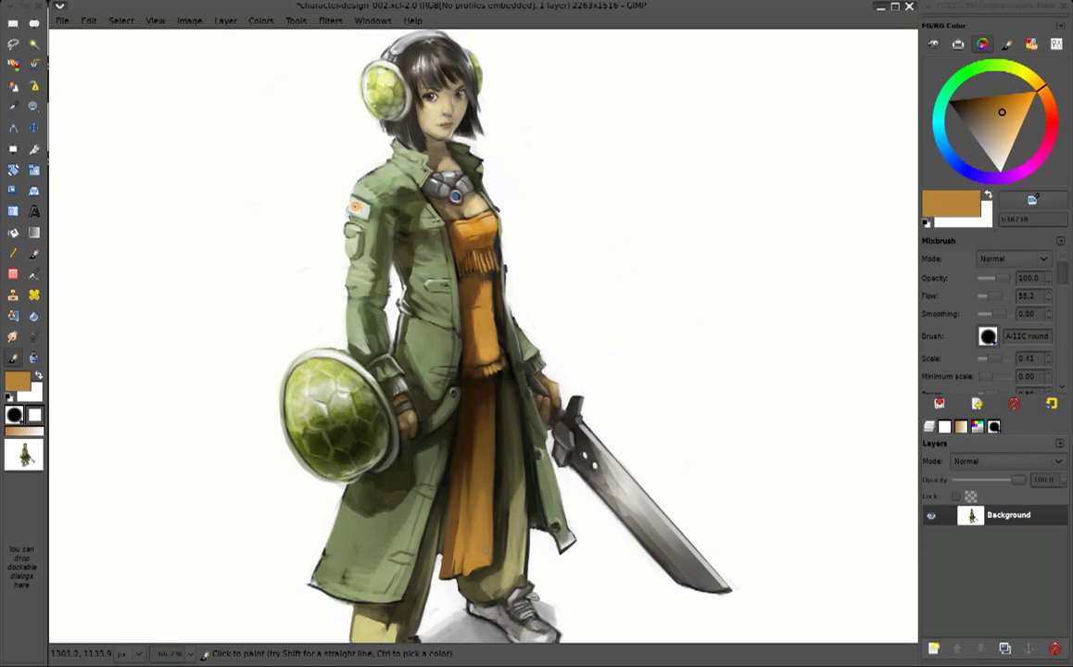
ctrl+click(465, 515)
scroll(556, 315, down, 2)
scroll(556, 315, left, 1)
Paint the coat's darker areas in sampled dark browns, olive and green-black
ctrl+click(522, 315)
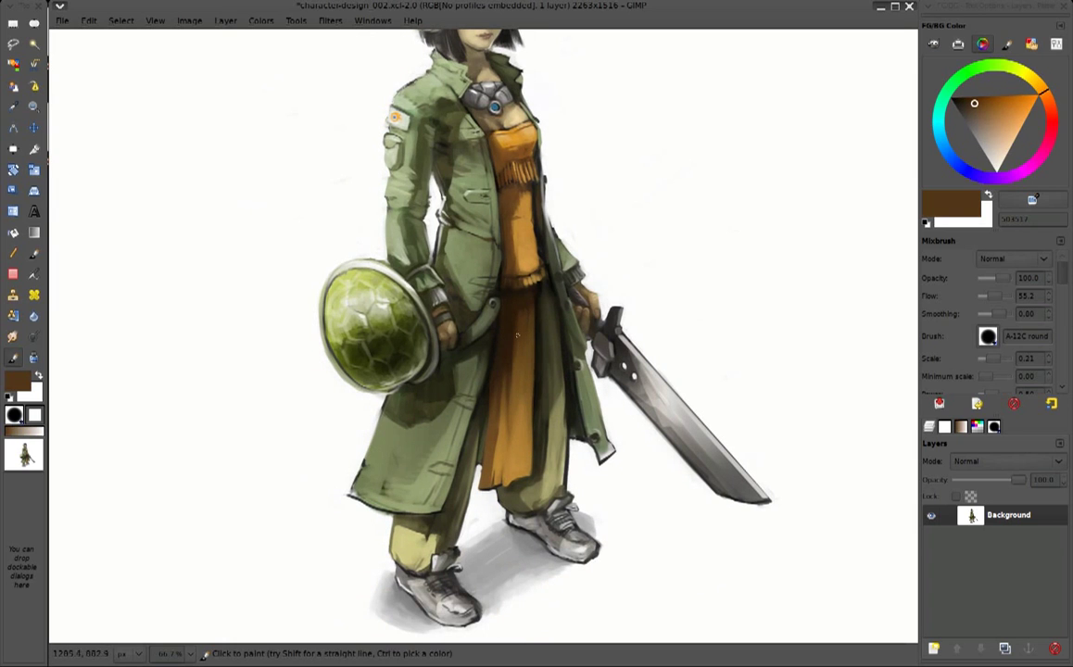
ctrl+click(564, 330)
ctrl+click(547, 290)
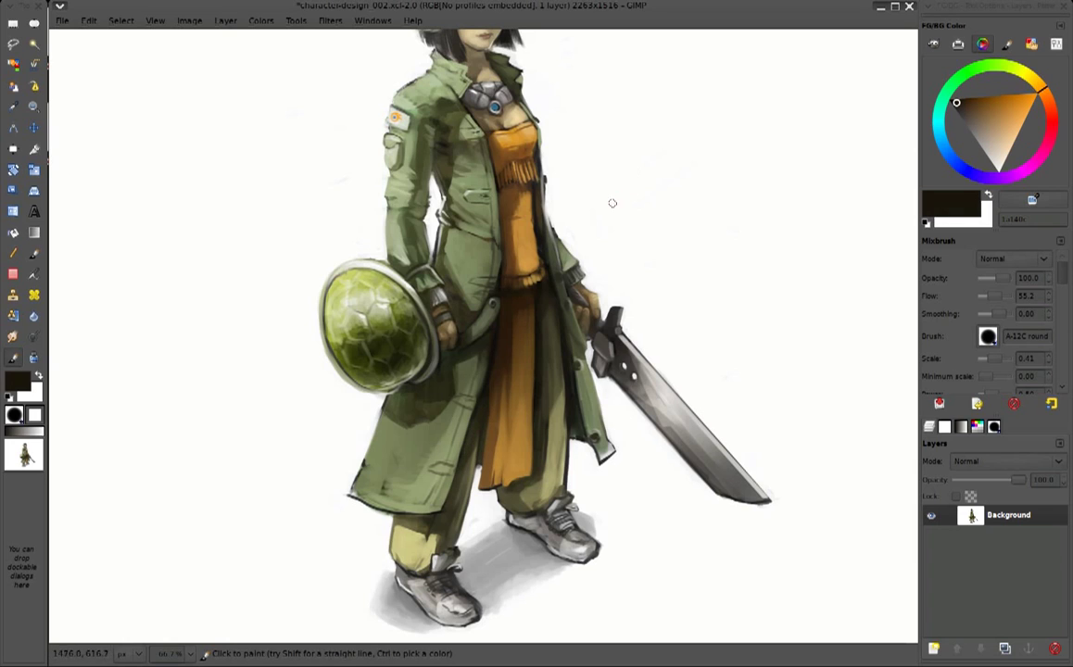
key(bracketleft)
key(bracketleft)
ctrl+click(563, 409)
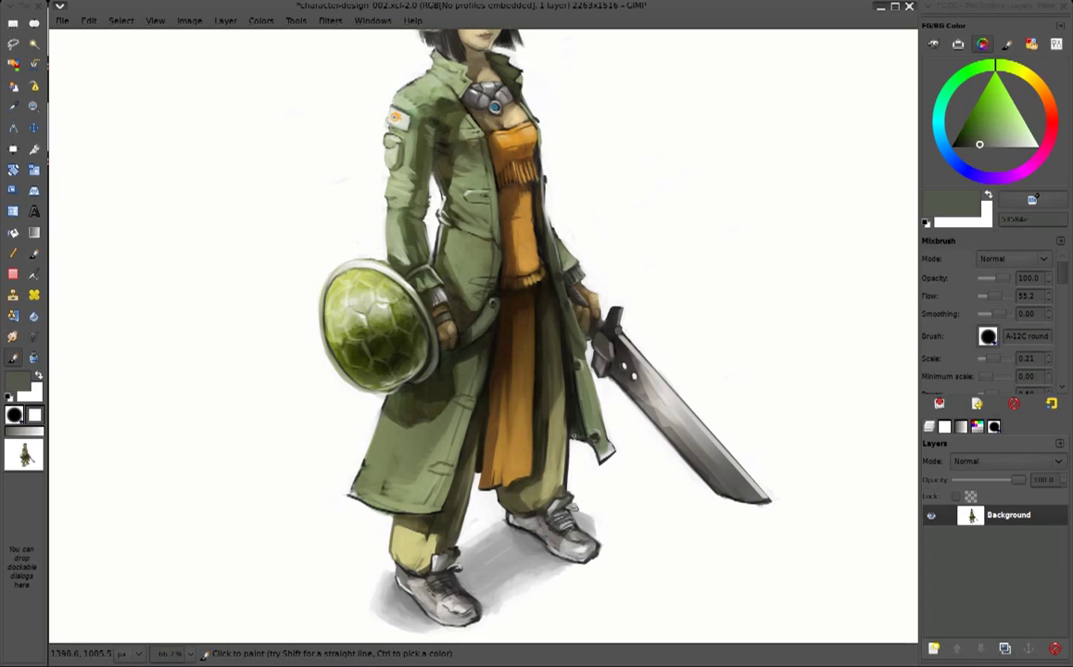
key(bracketright)
key(bracketright)
ctrl+click(512, 371)
Refine the coat in grey-greens and light olive, load white, and zoom to 100%
key(bracketleft)
ctrl+click(576, 428)
key(bracketleft)
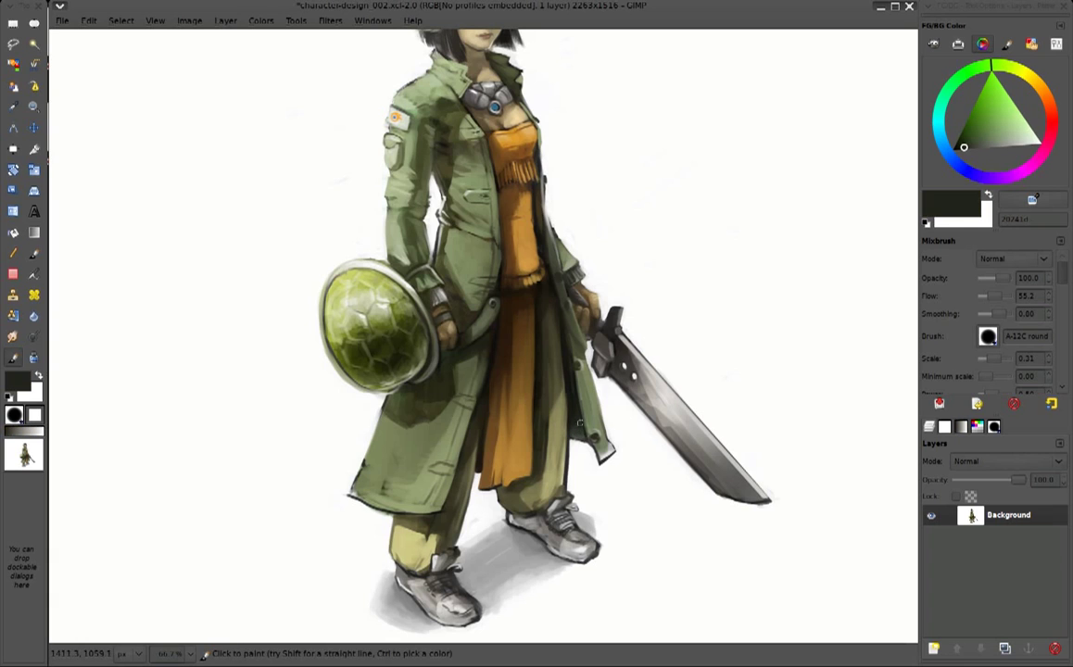
ctrl+click(478, 470)
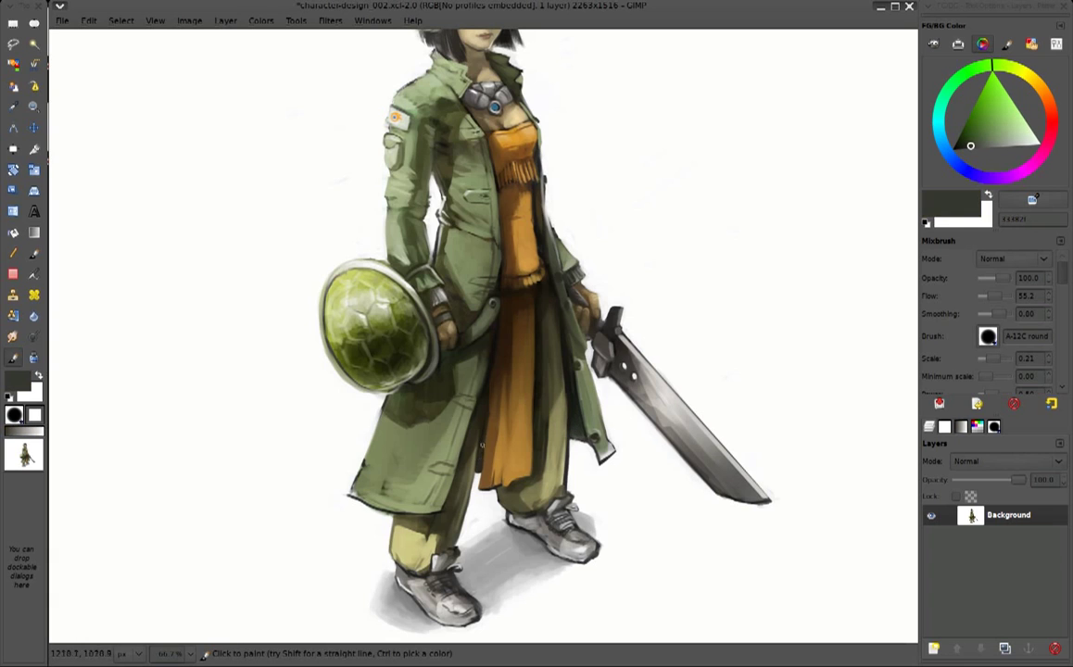
ctrl+click(399, 408)
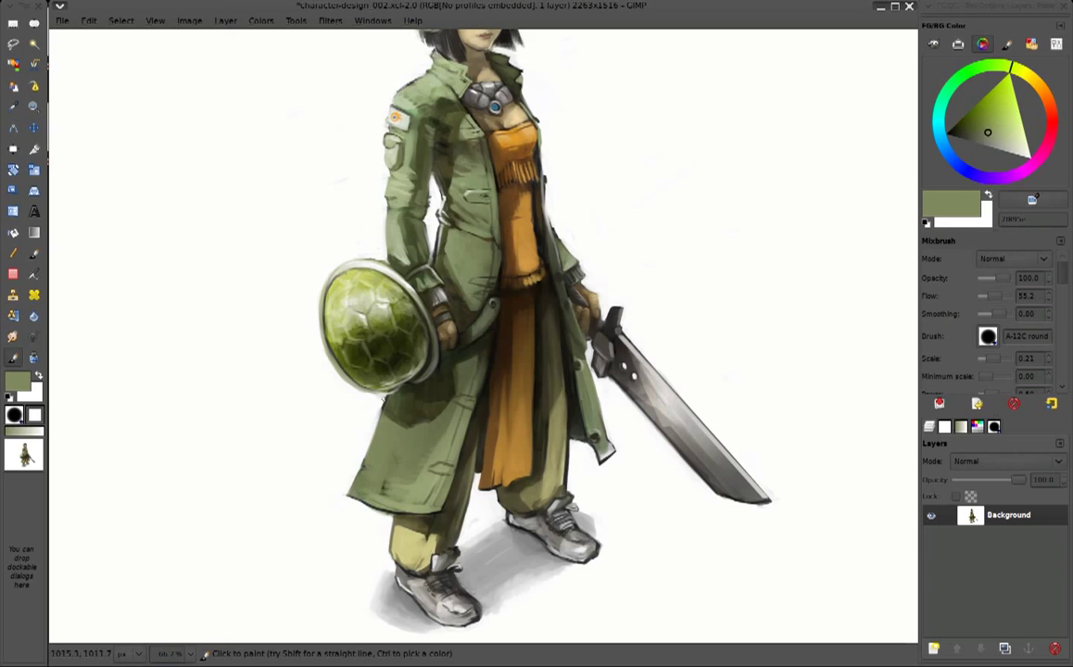
ctrl+click(398, 414)
key(1)
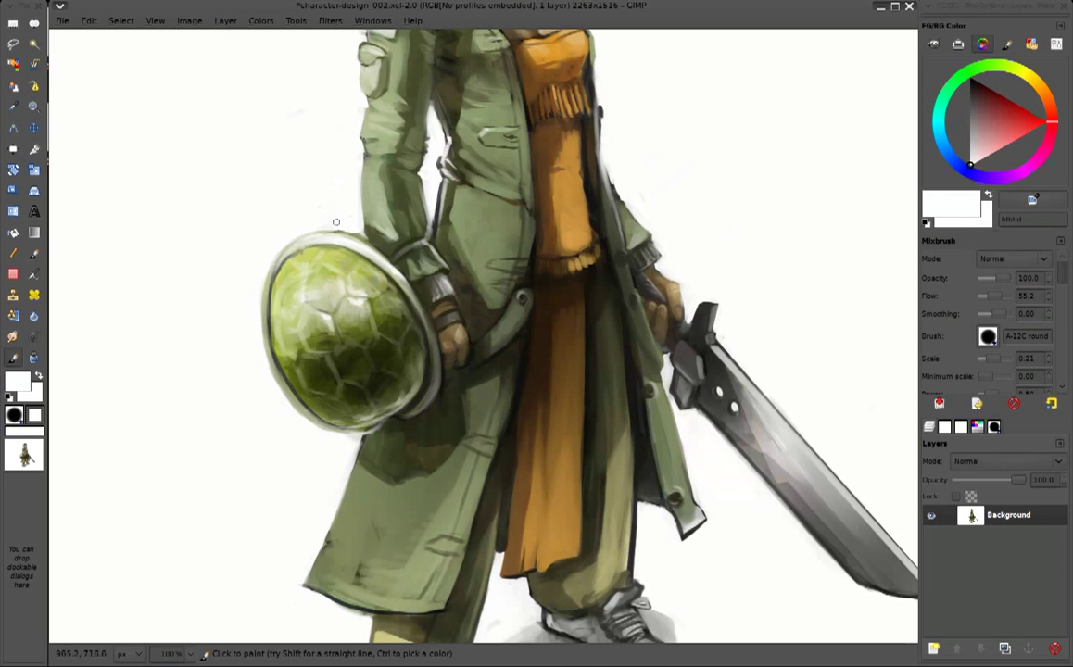
ctrl+click(631, 301)
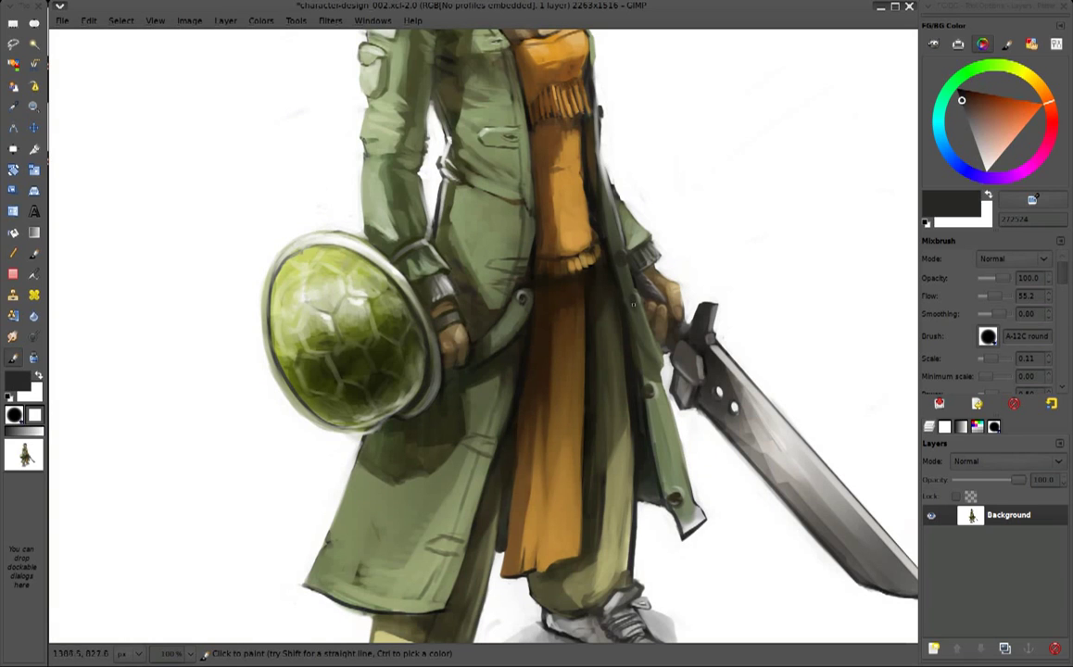
key(d)
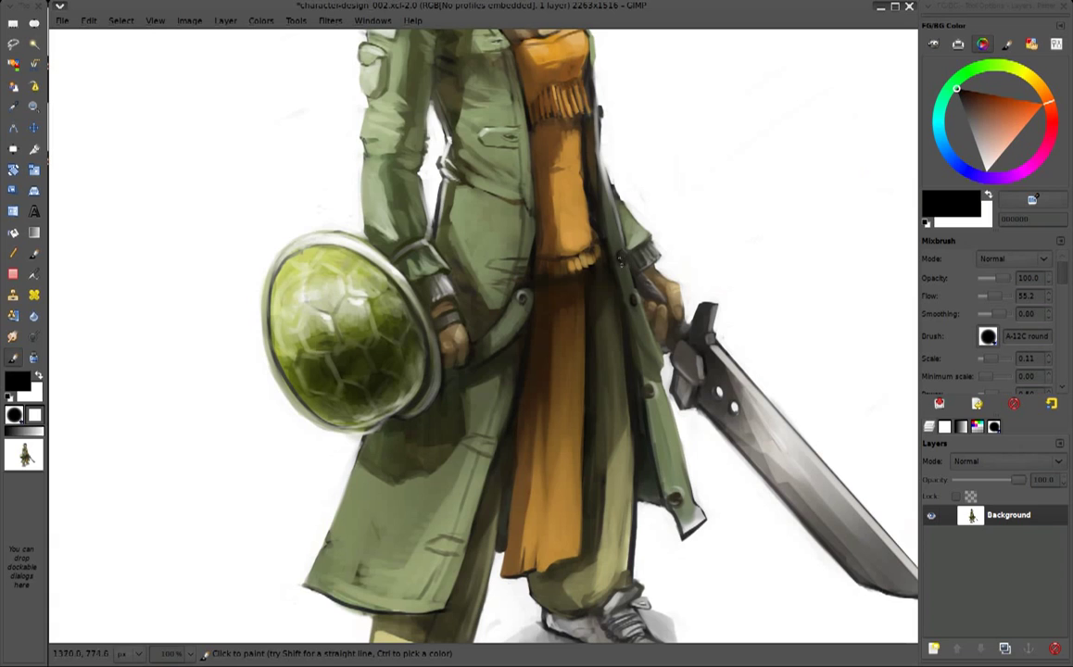
scroll(651, 239, up, 3)
scroll(620, 234, up, 2)
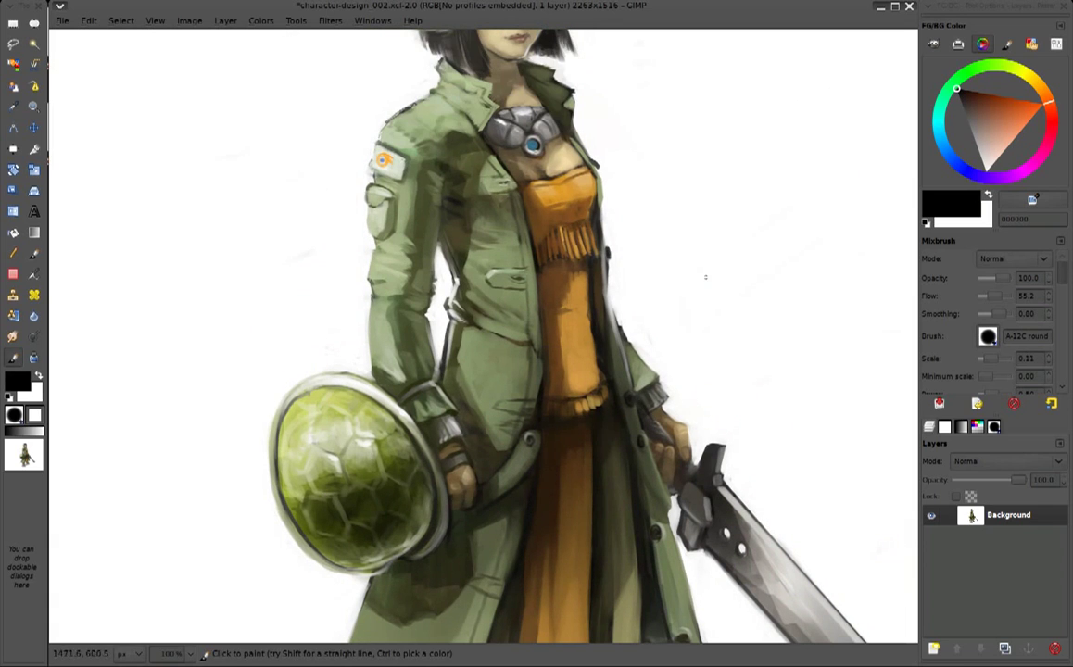
ctrl+click(640, 176)
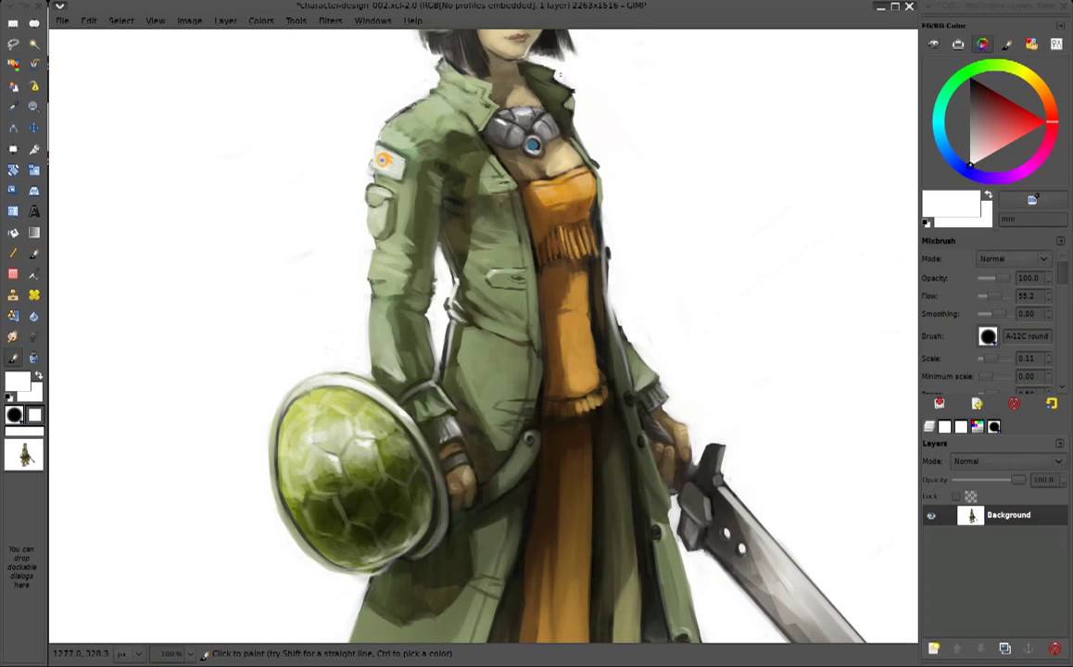
key(minus)
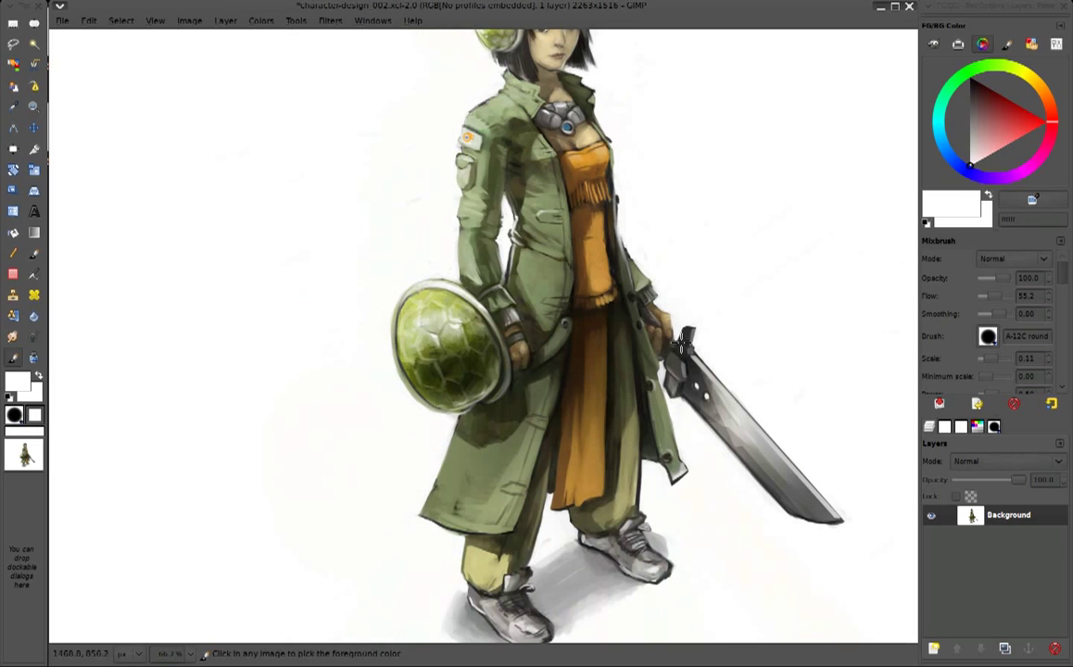
ctrl+click(807, 471)
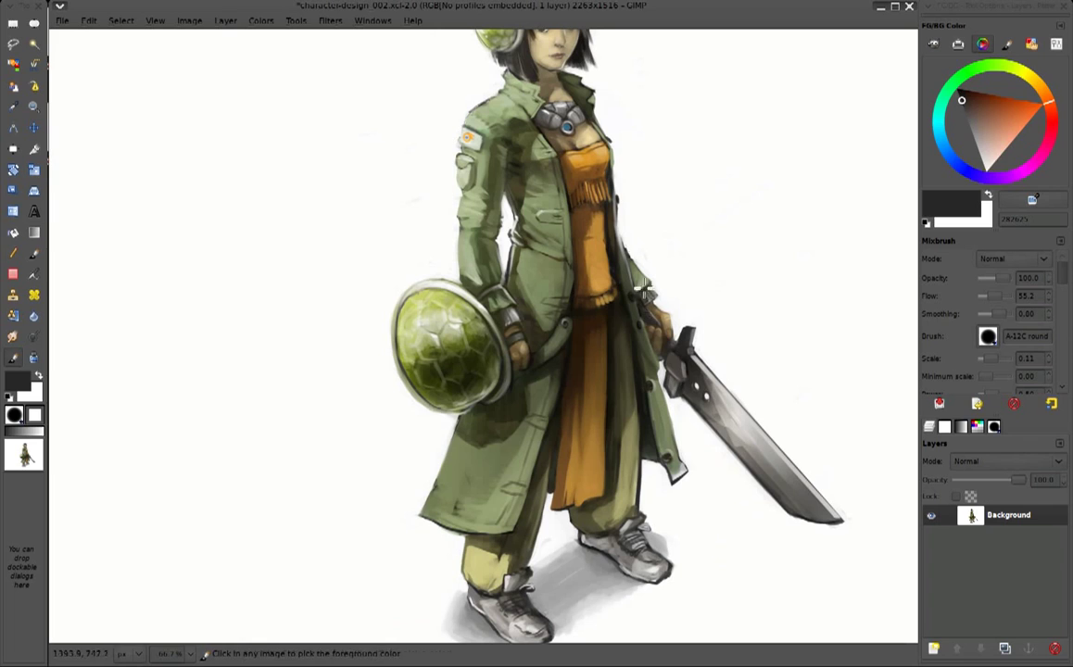
ctrl+click(590, 287)
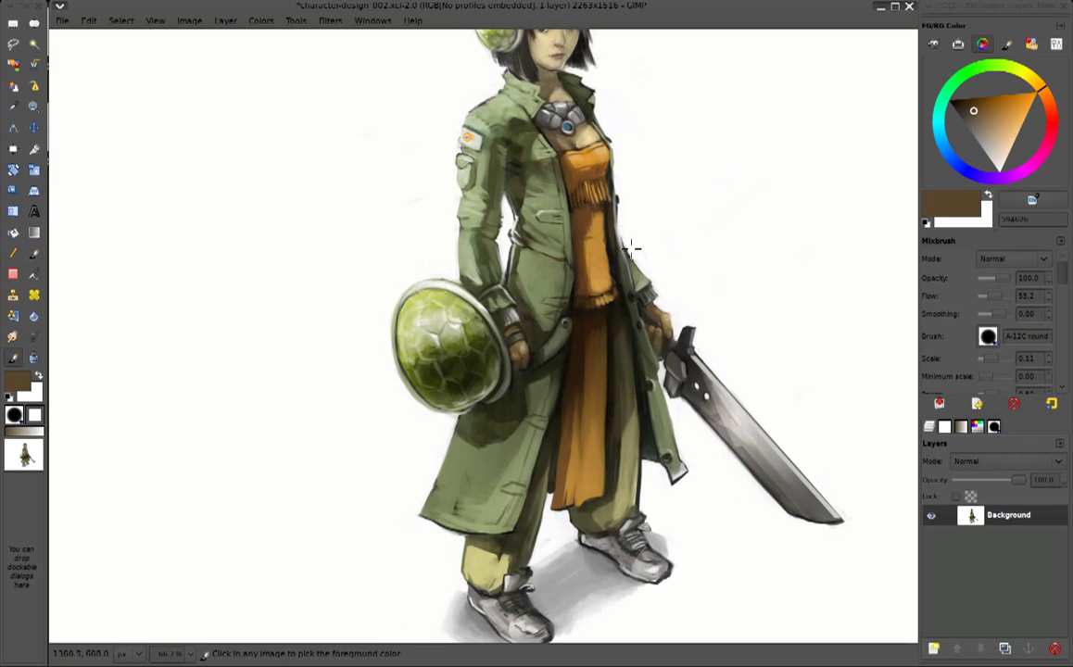
ctrl+click(644, 381)
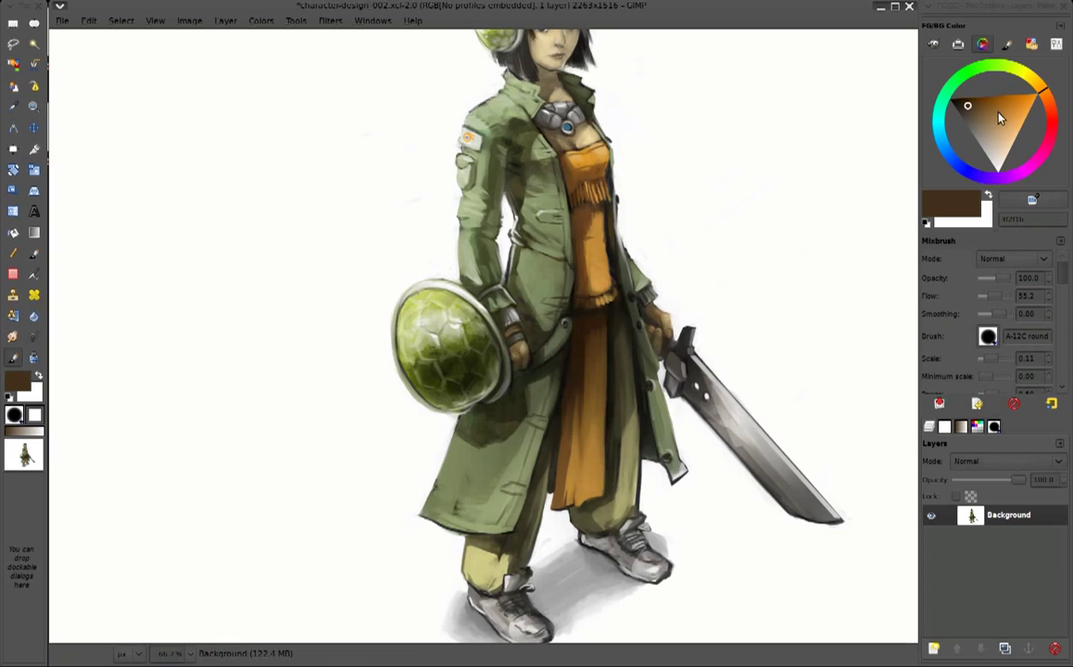
ctrl+click(647, 373)
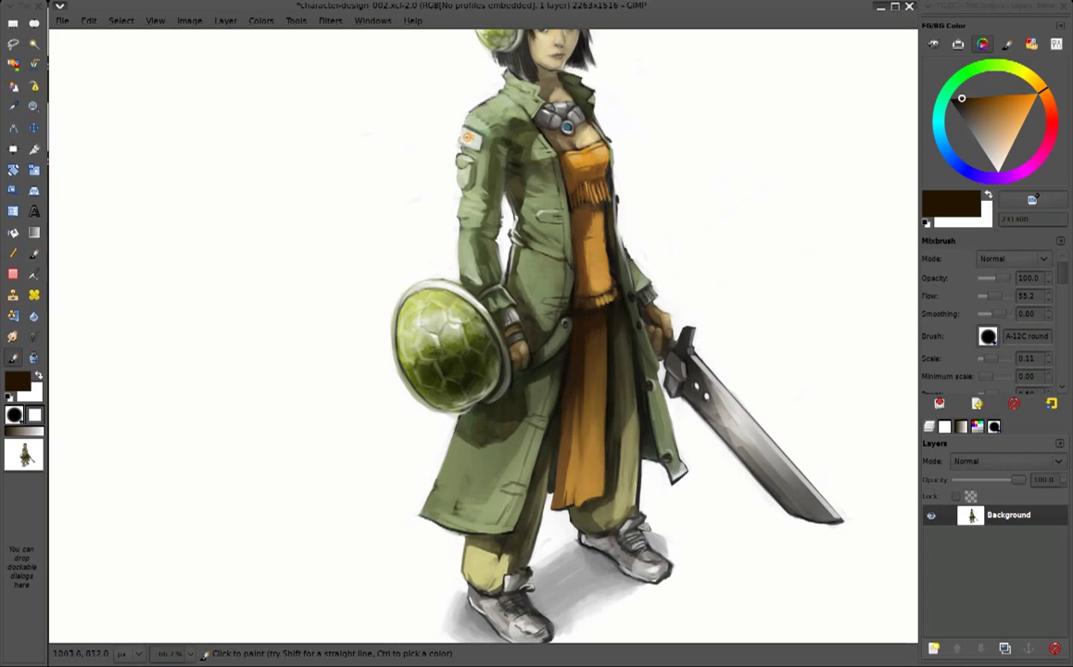
ctrl+click(729, 380)
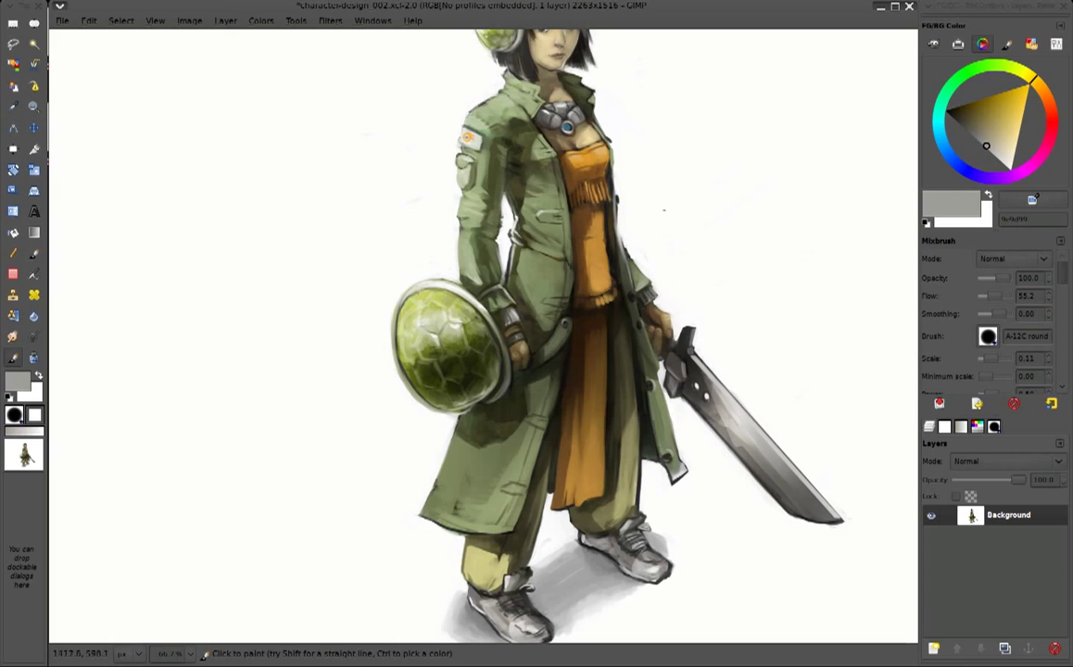
drag(1033, 81, 939, 137)
click(996, 100)
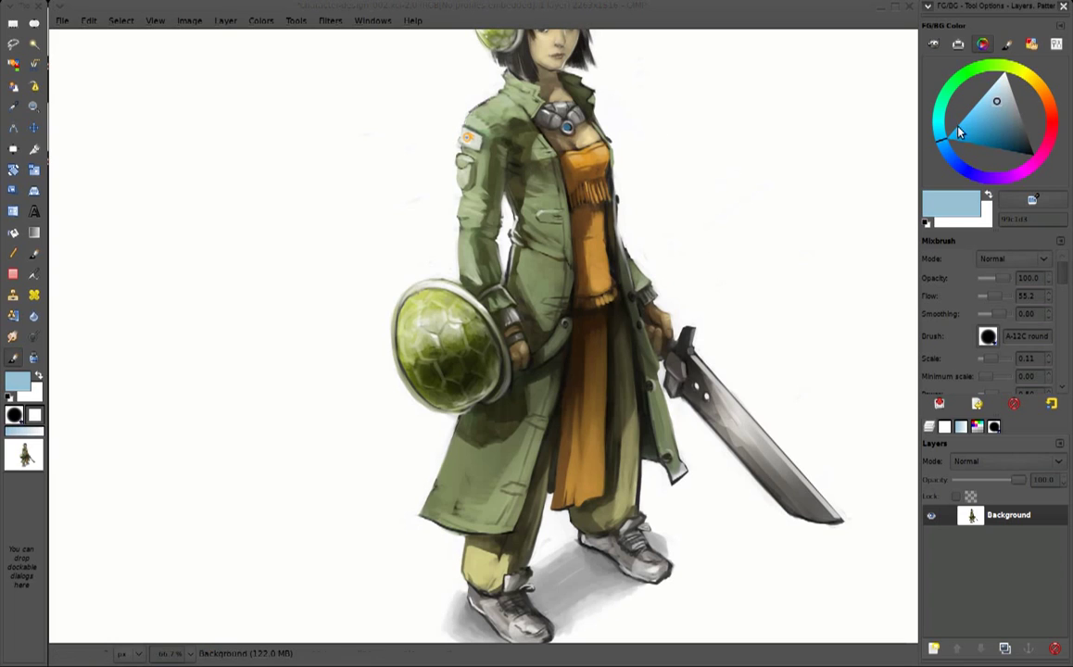
key(2)
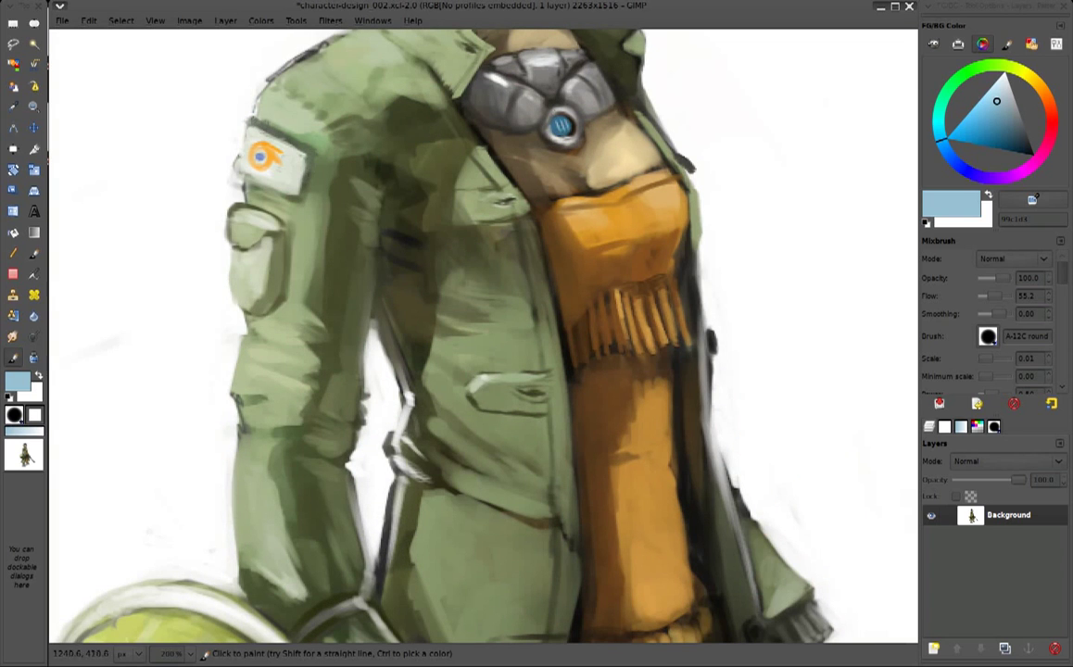
click(1017, 141)
ctrl+click(857, 185)
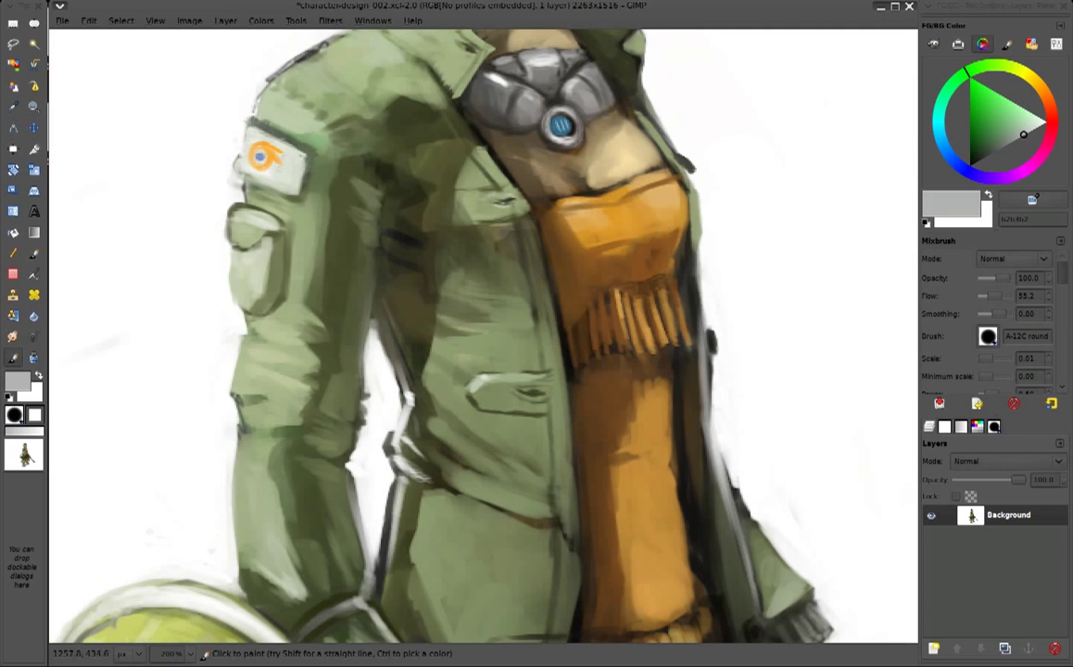
key(minus)
key(minus)
key(minus)
key(minus)
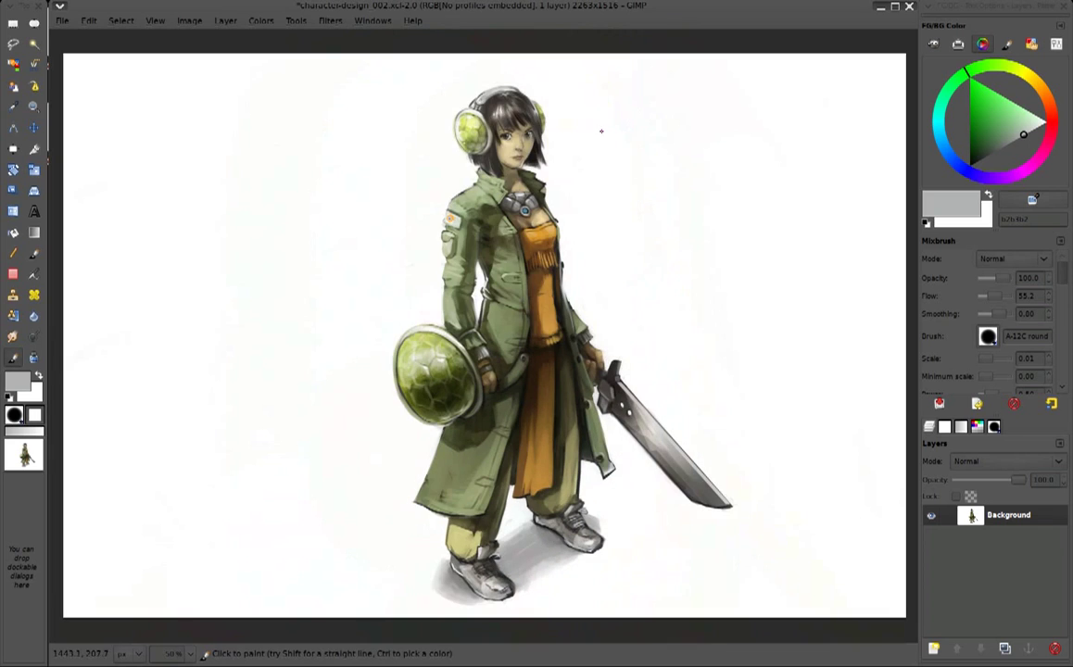
Mirror the painting to check it, load the A-15 Speed preset, then flip it back
key(h)
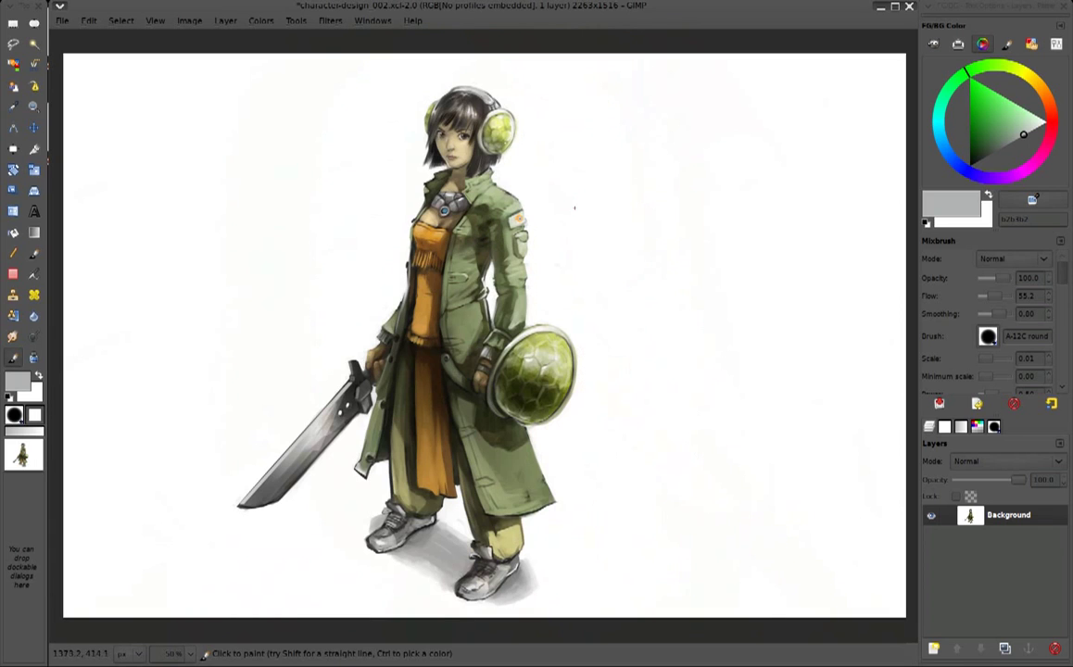
click(977, 404)
click(811, 380)
ctrl+click(427, 341)
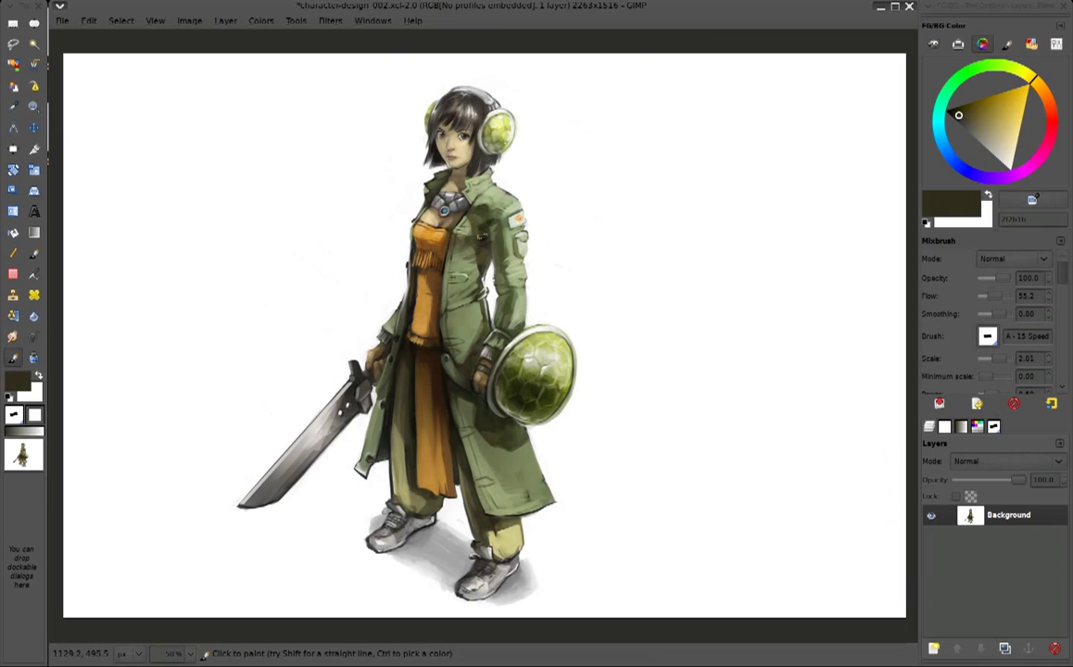
key(shift+h)
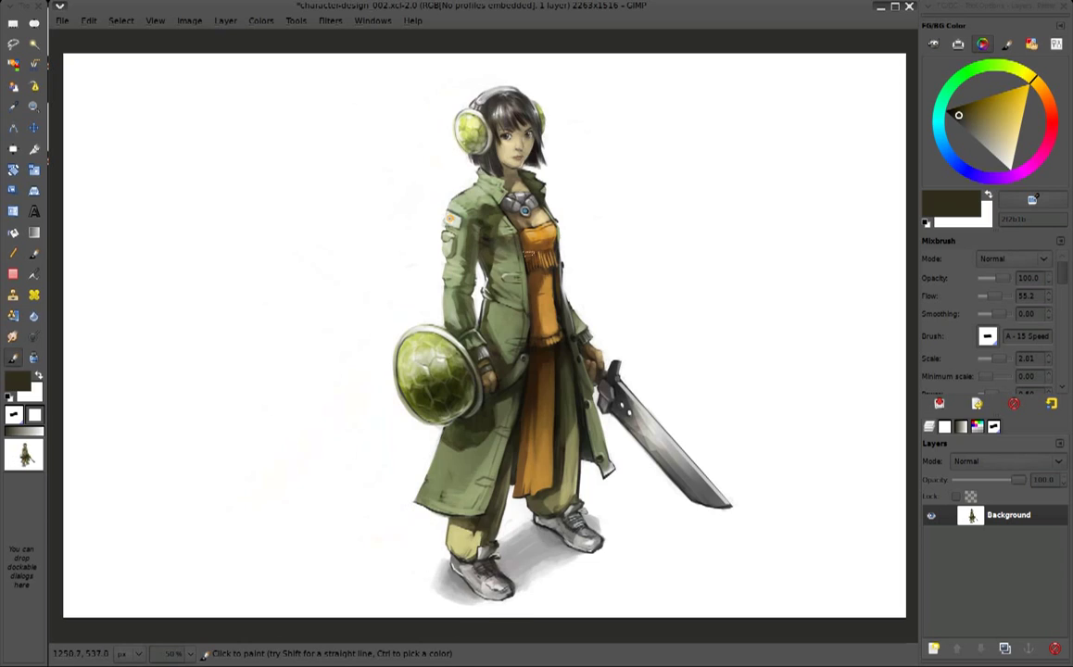
Rotate the painting 180° and add dark olive-brown marks near the shoes
key(shift+r)
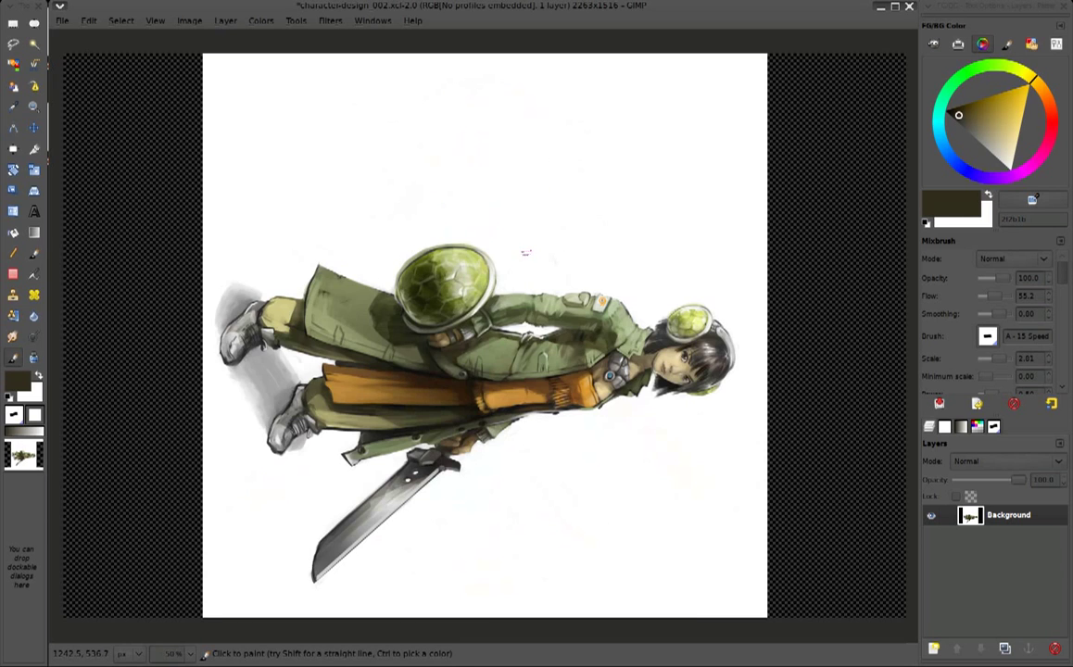
key(shift+r)
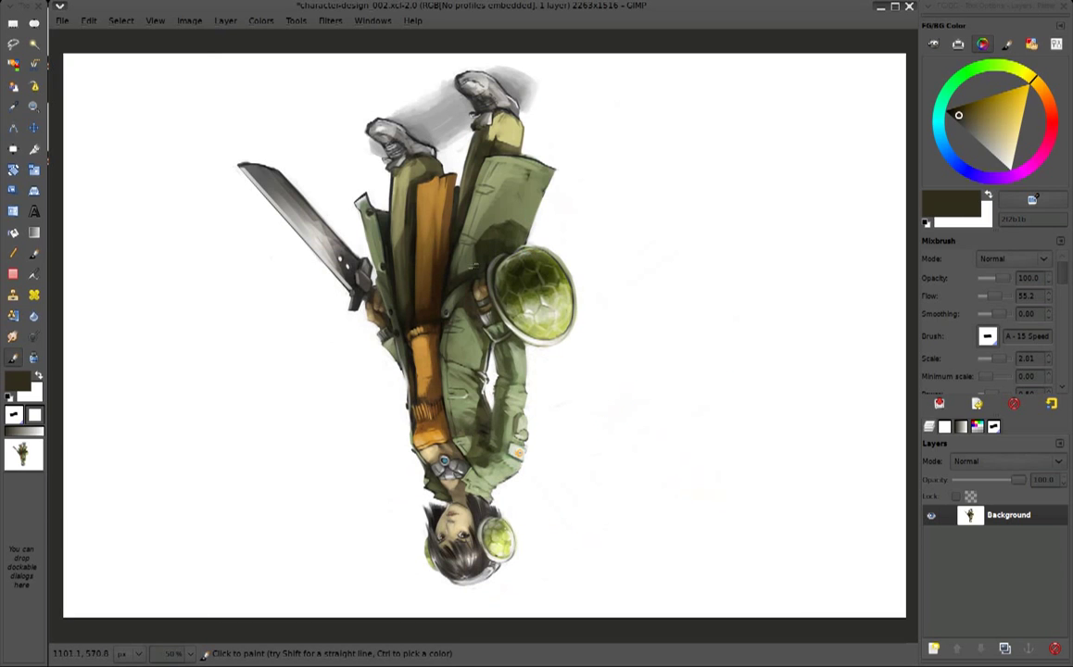
ctrl+click(454, 105)
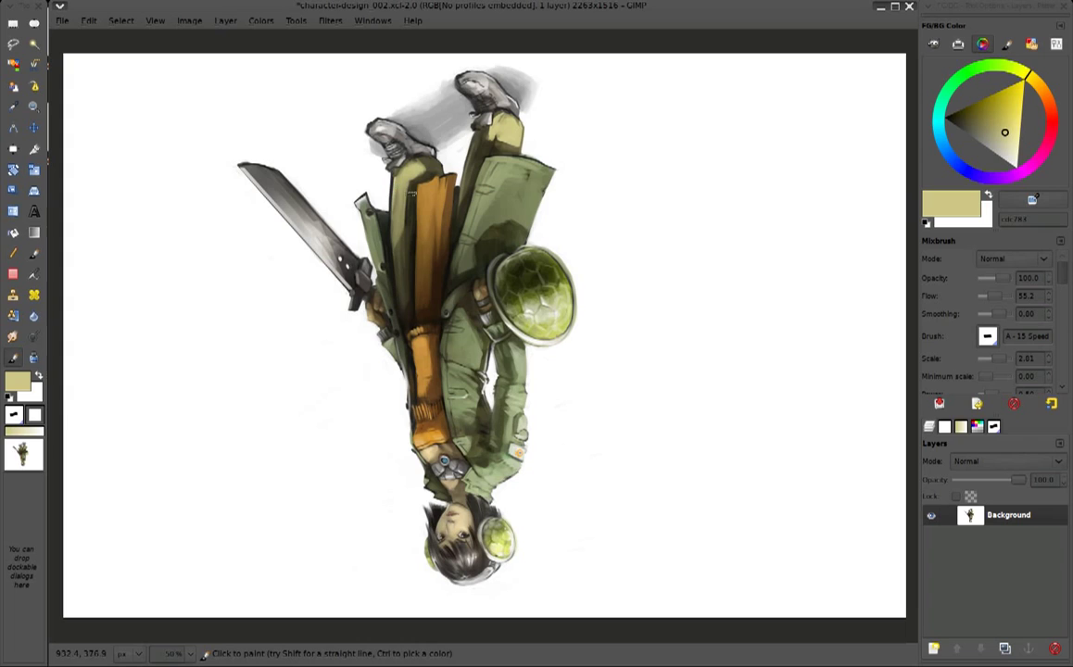
ctrl+click(372, 173)
key(bracketright)
drag(385, 155, 382, 148)
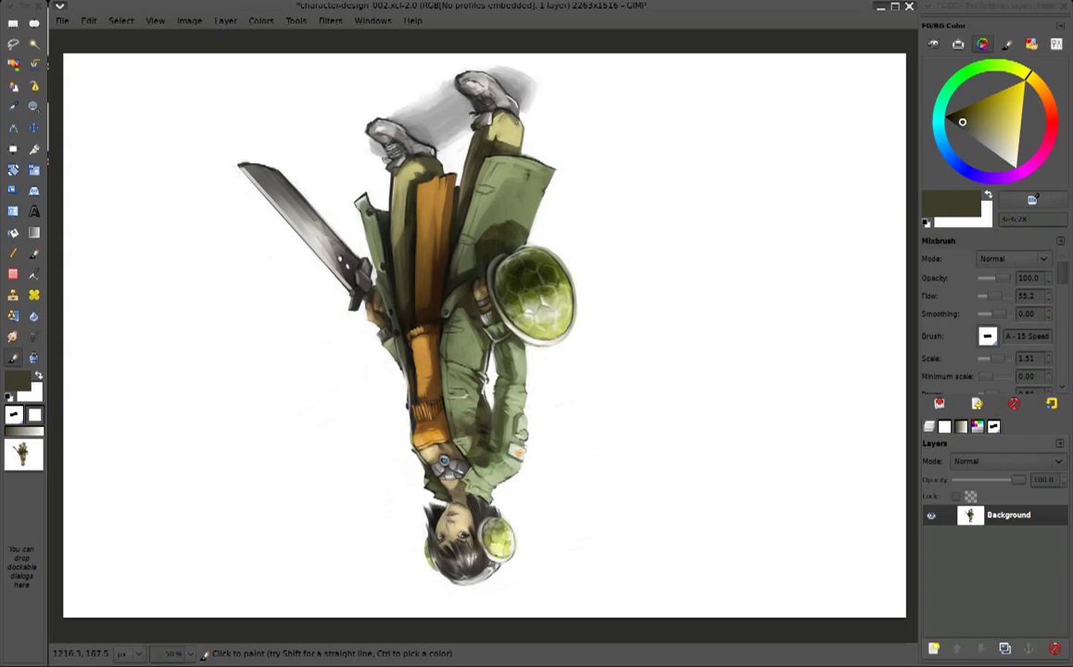
ctrl+click(456, 145)
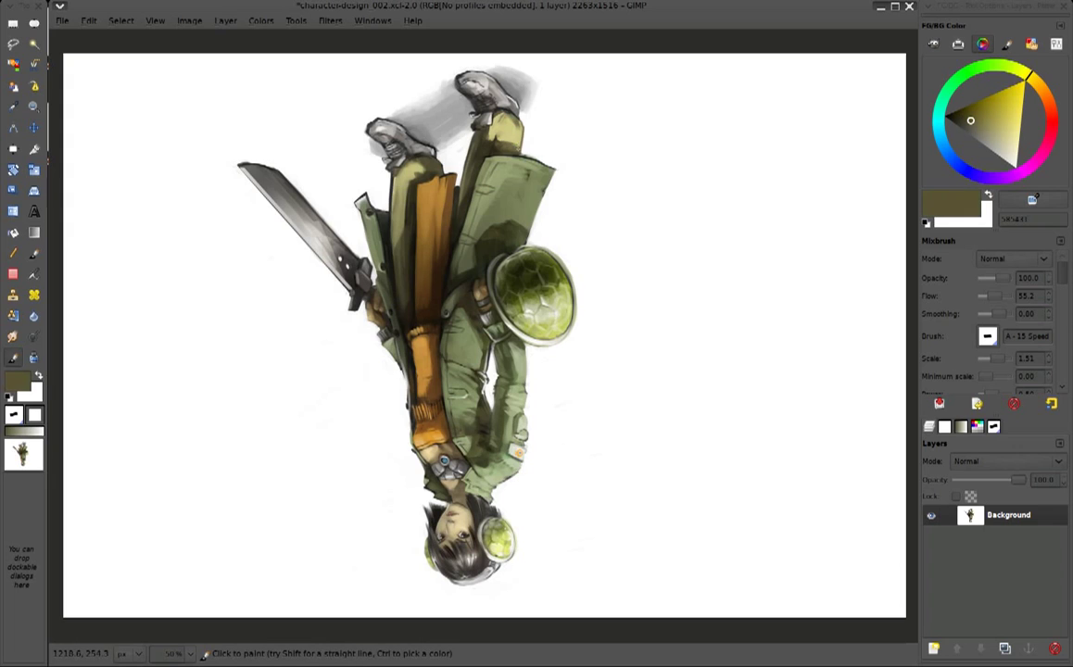
ctrl+click(451, 181)
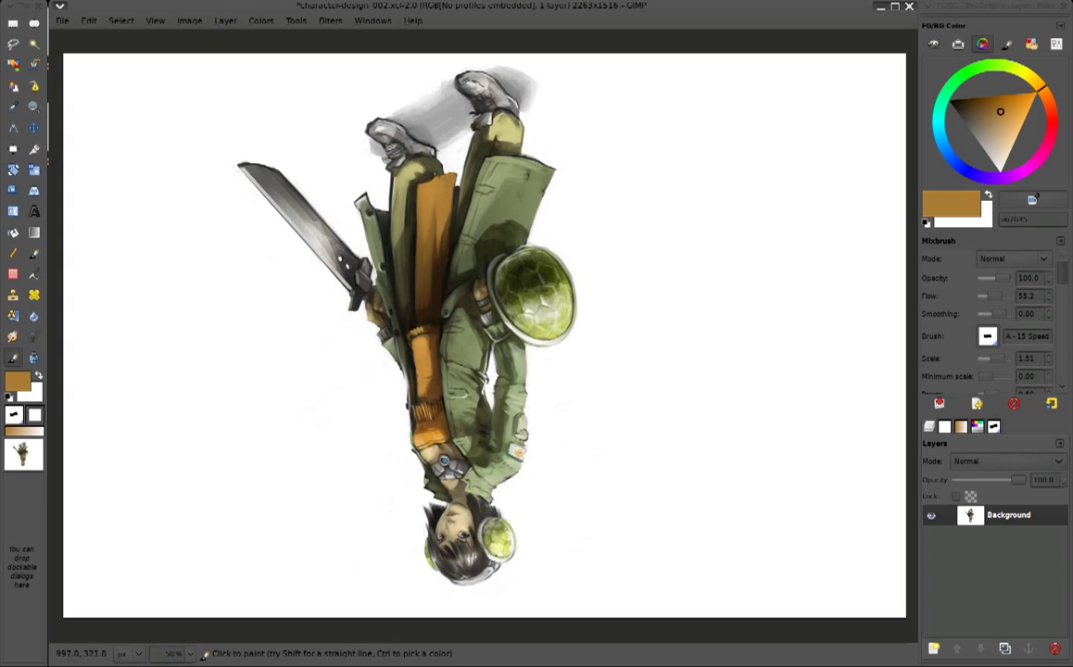
Sample orange, light beige and dark olive from the painting, then flip and rotate the view upright
ctrl+click(439, 179)
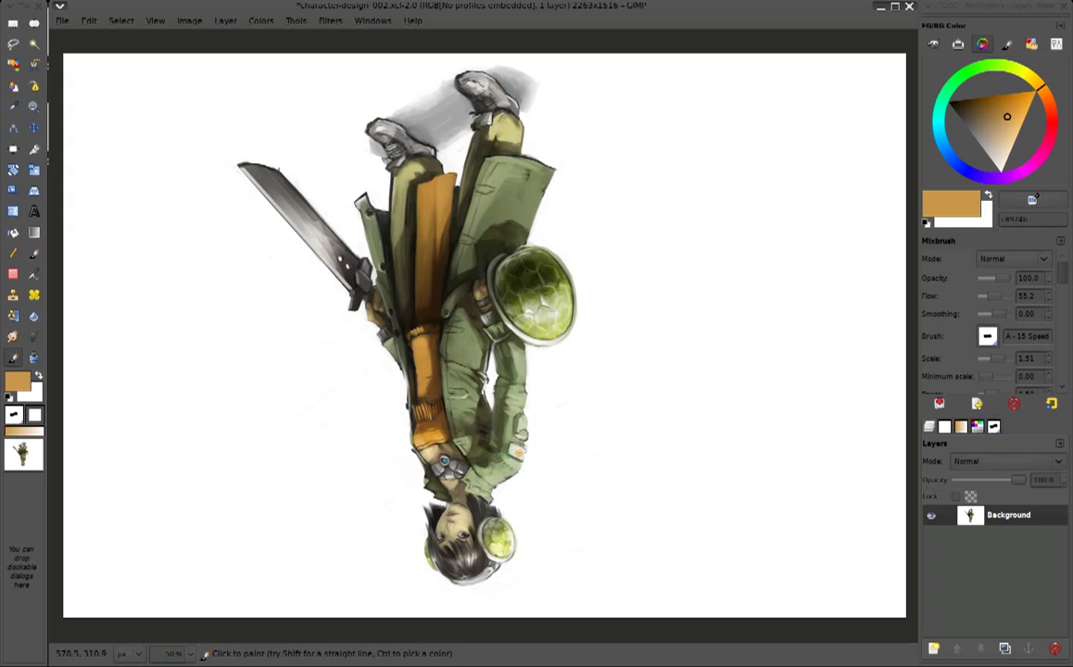
ctrl+click(319, 433)
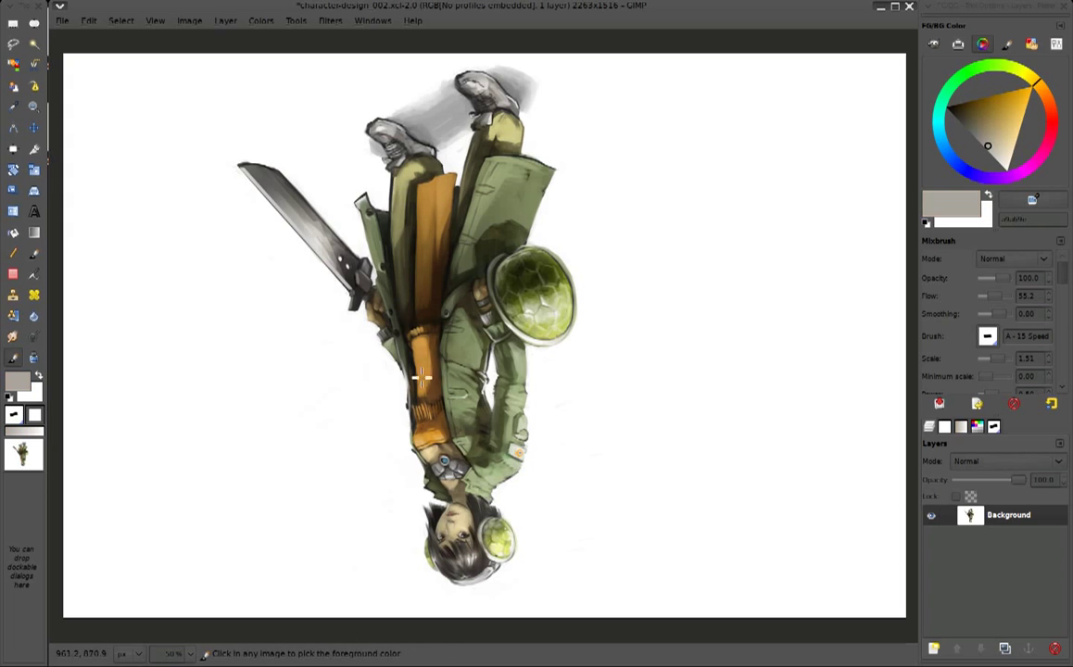
ctrl+click(426, 291)
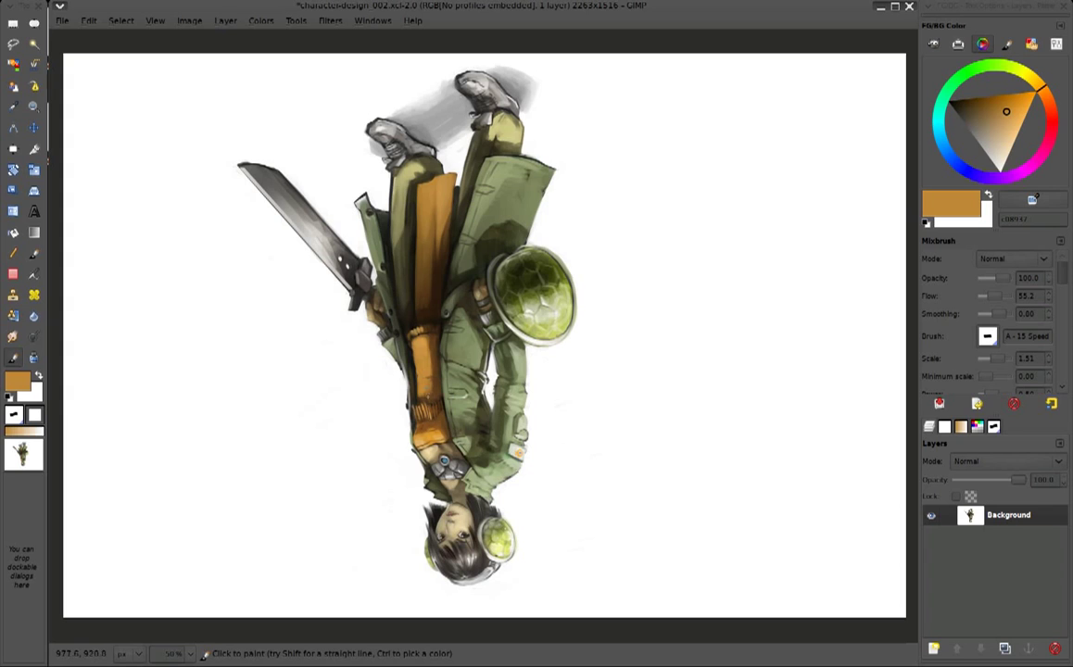
ctrl+click(488, 240)
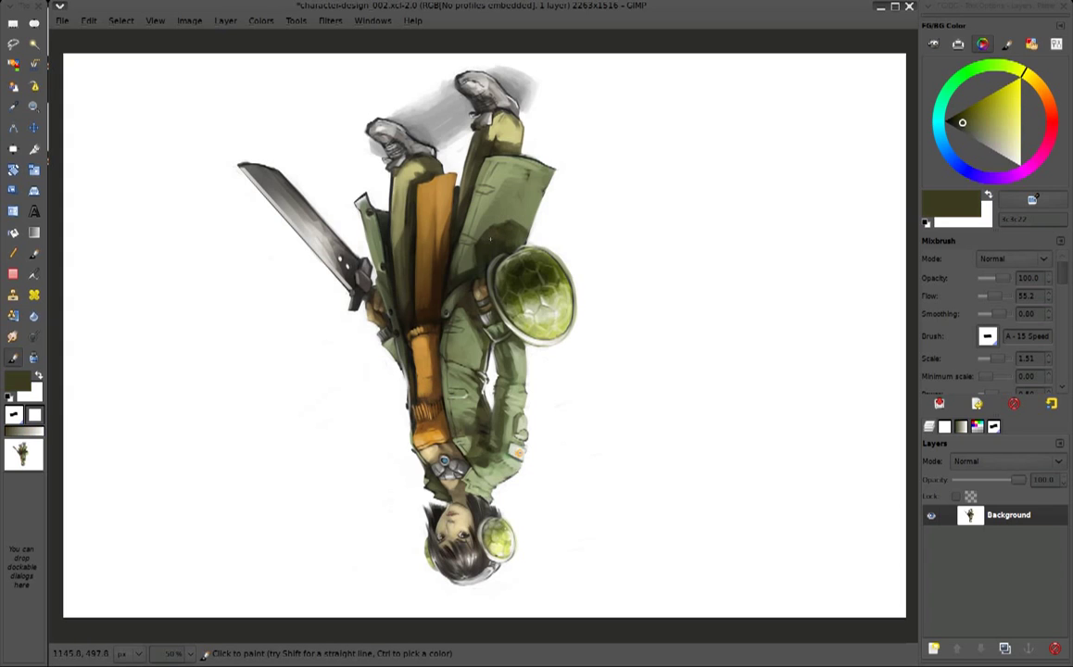
key(m)
key(m)
drag(433, 456, 646, 159)
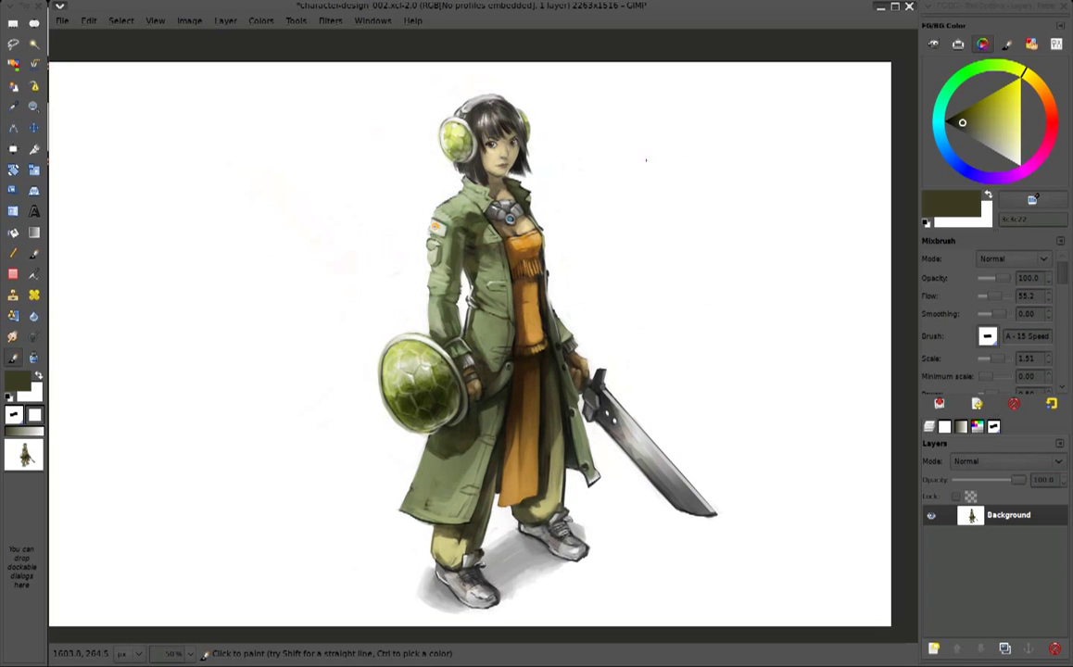
Mirror the view horizontally and sample light beige, dark brown and greyer brown tones
key(m)
ctrl+click(434, 230)
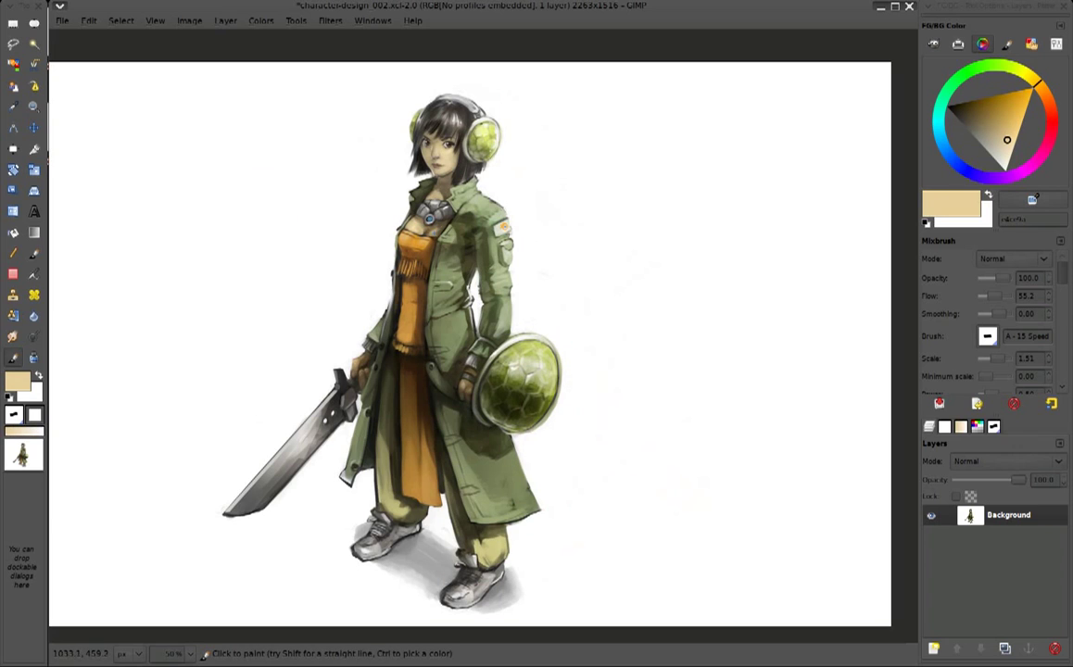
ctrl+click(409, 222)
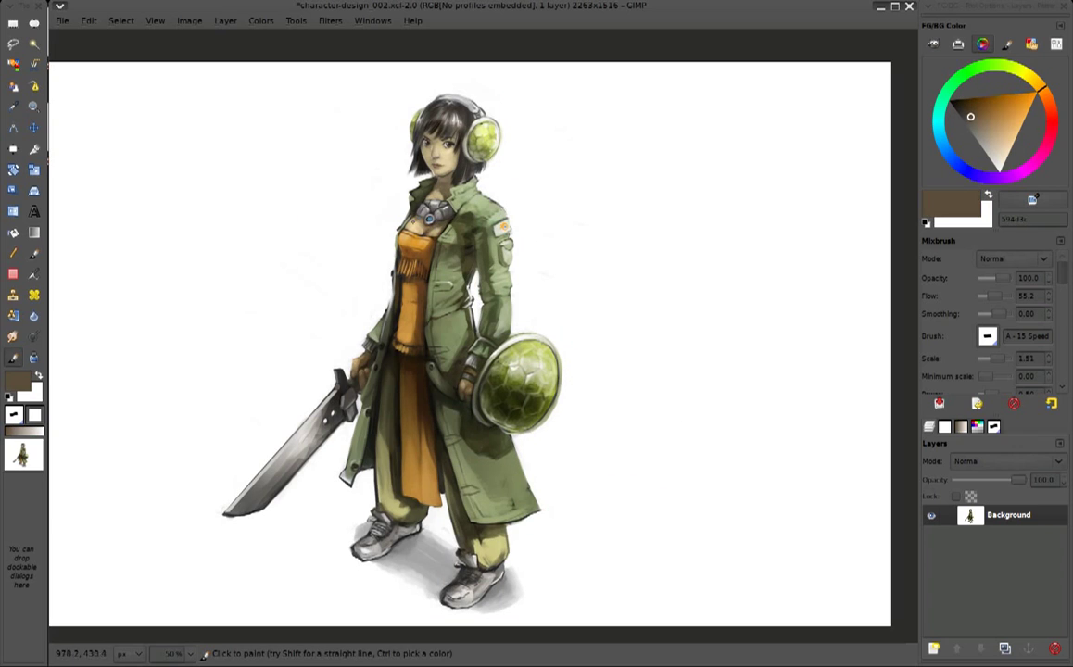
ctrl+click(429, 217)
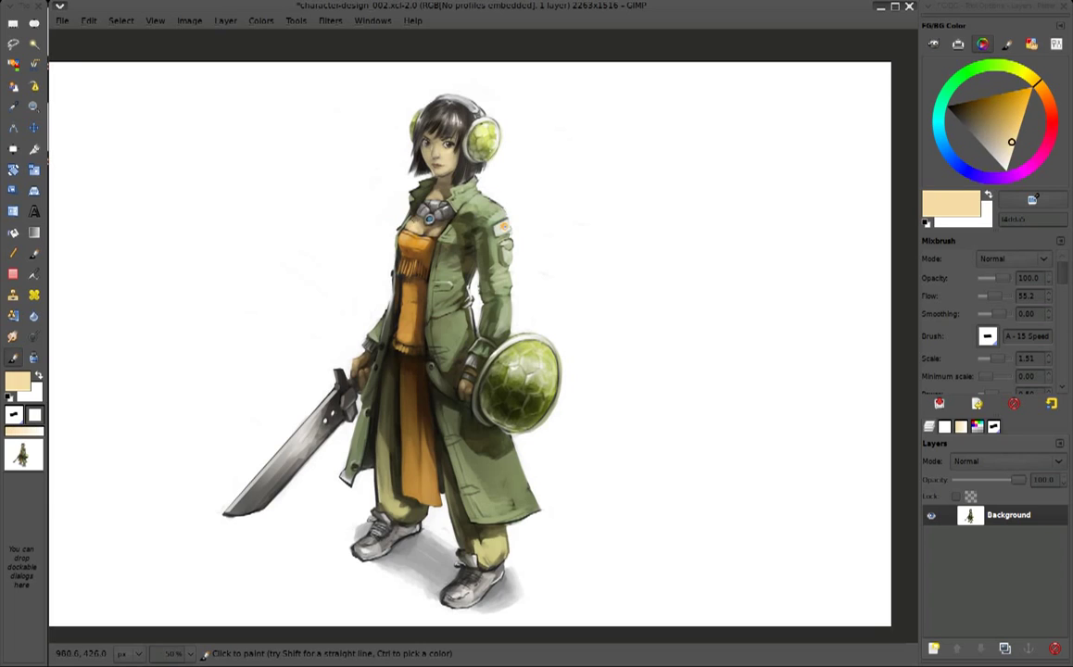
ctrl+click(410, 221)
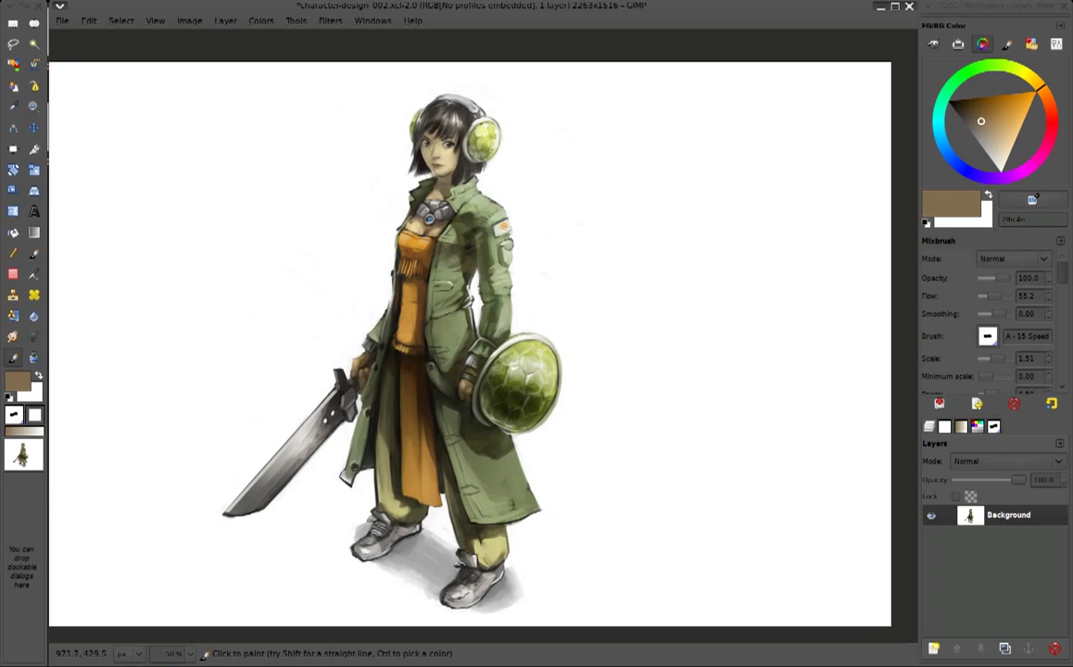
ctrl+click(426, 199)
Sample a range of dark olive and light sage greens from the jacket
ctrl+click(471, 252)
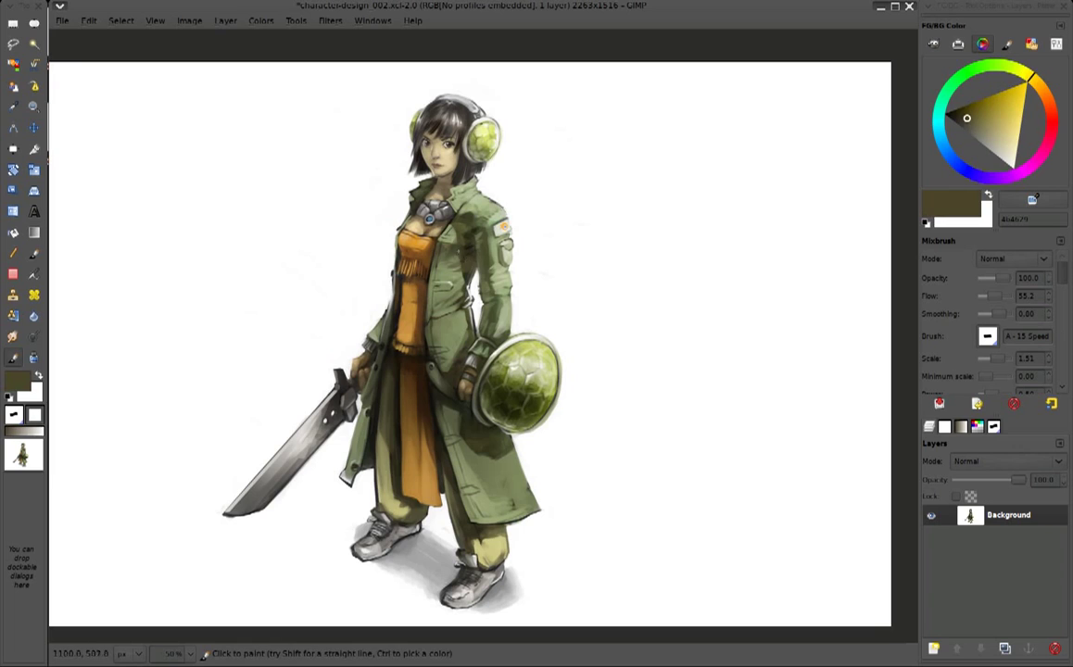
ctrl+click(453, 227)
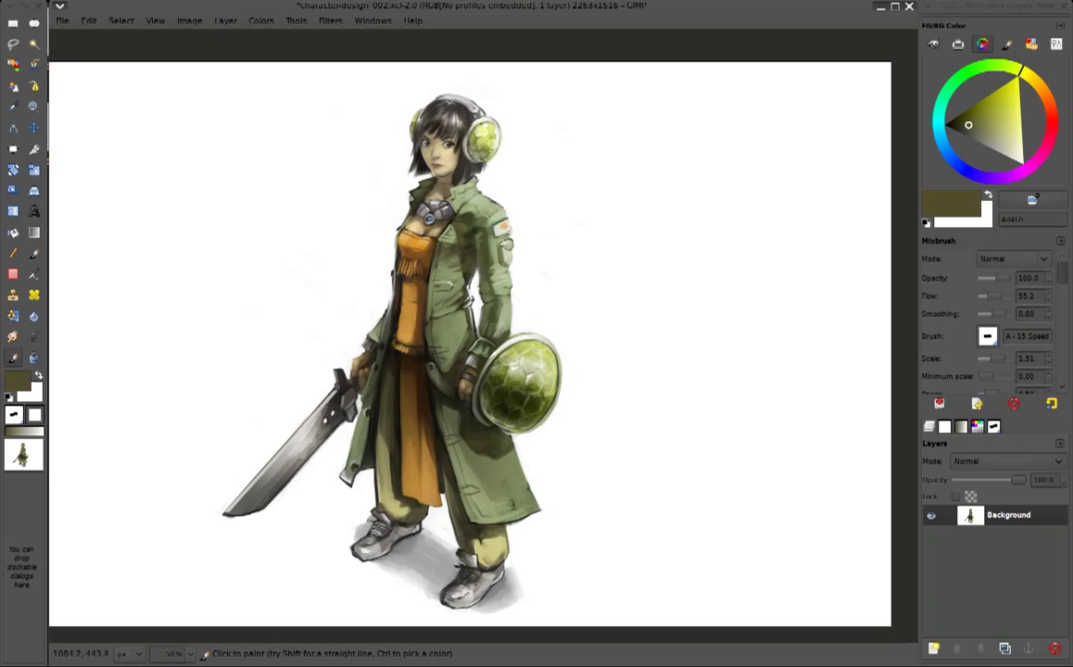
ctrl+click(469, 225)
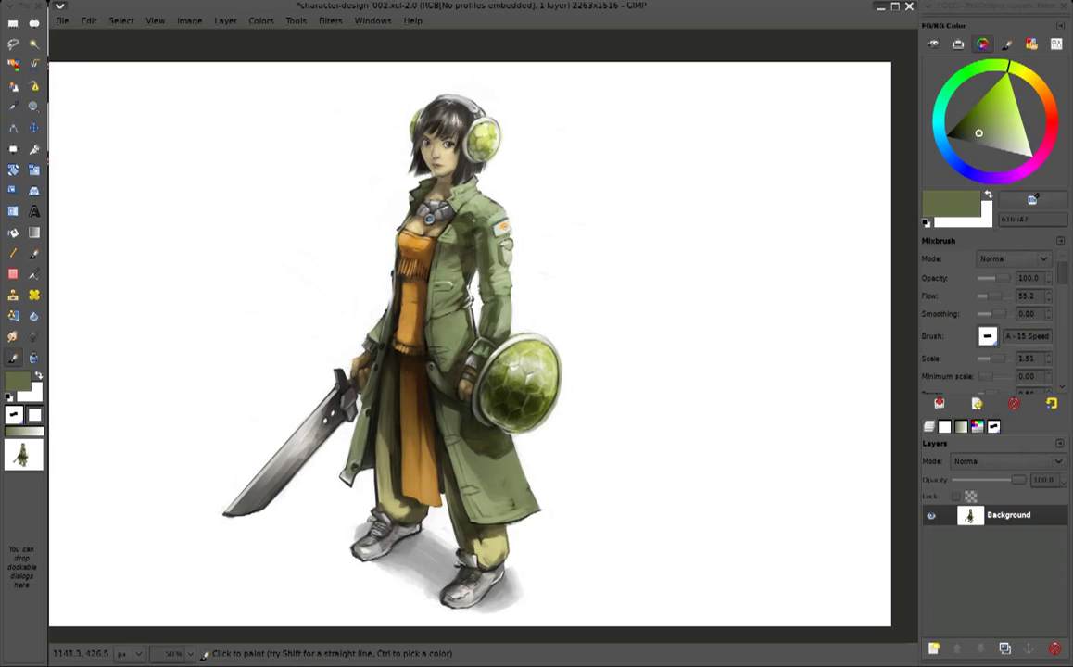
ctrl+click(478, 230)
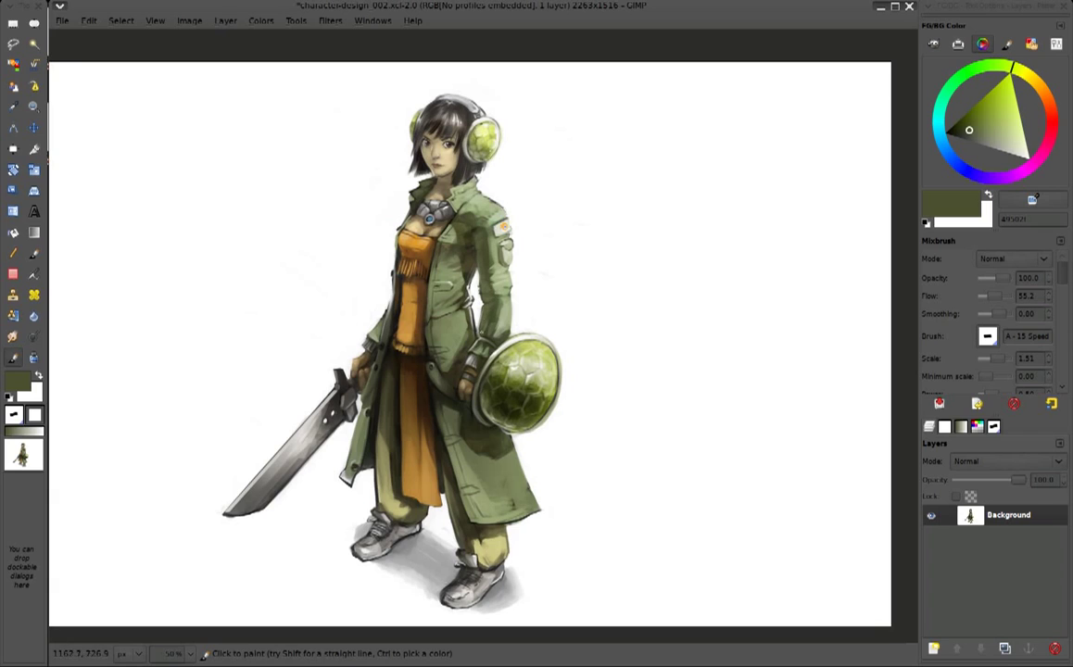
ctrl+click(454, 279)
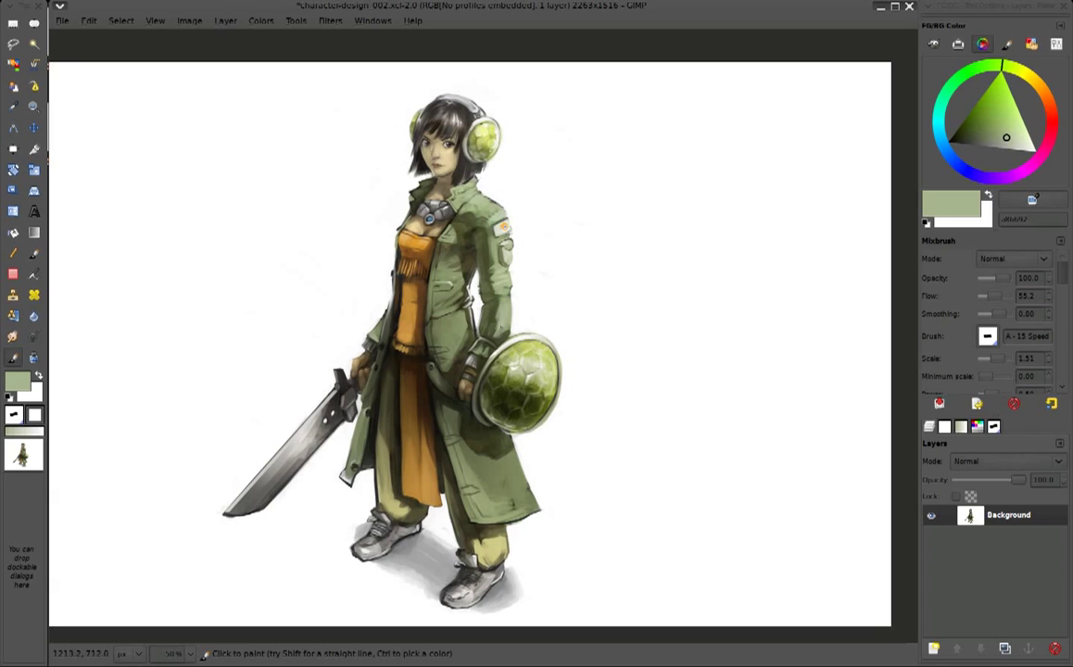
ctrl+click(458, 301)
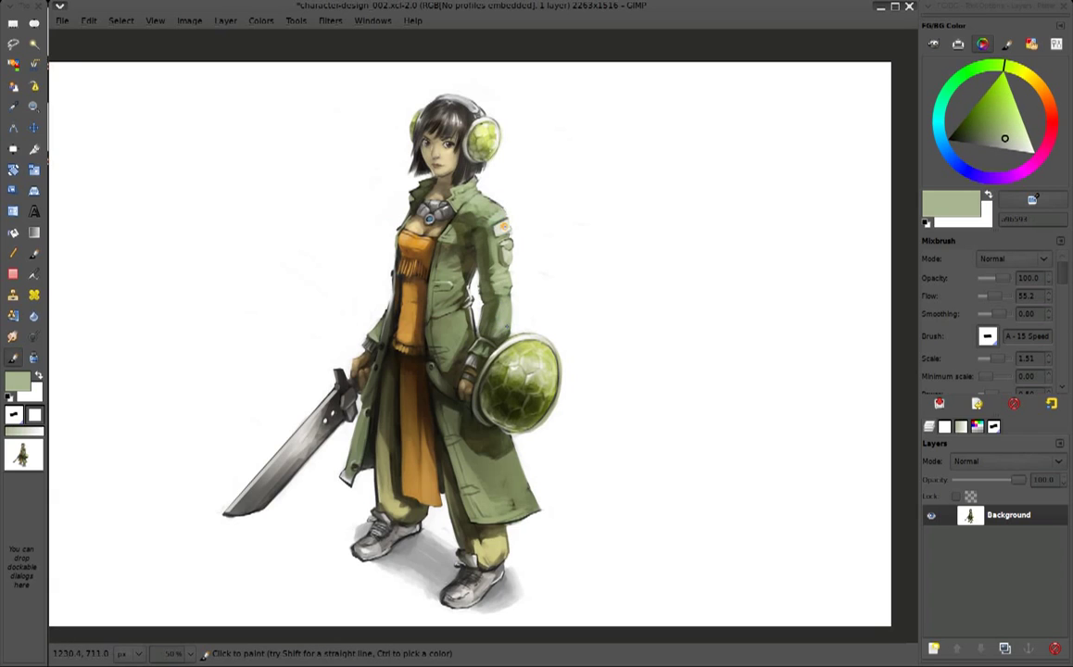
ctrl+click(458, 291)
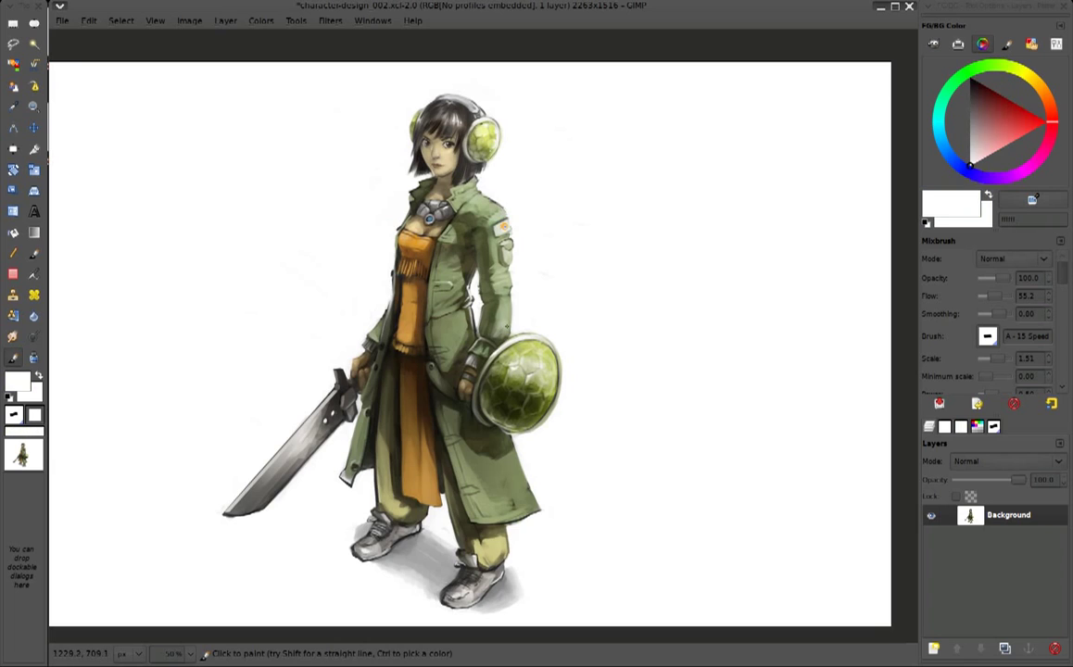
ctrl+click(452, 331)
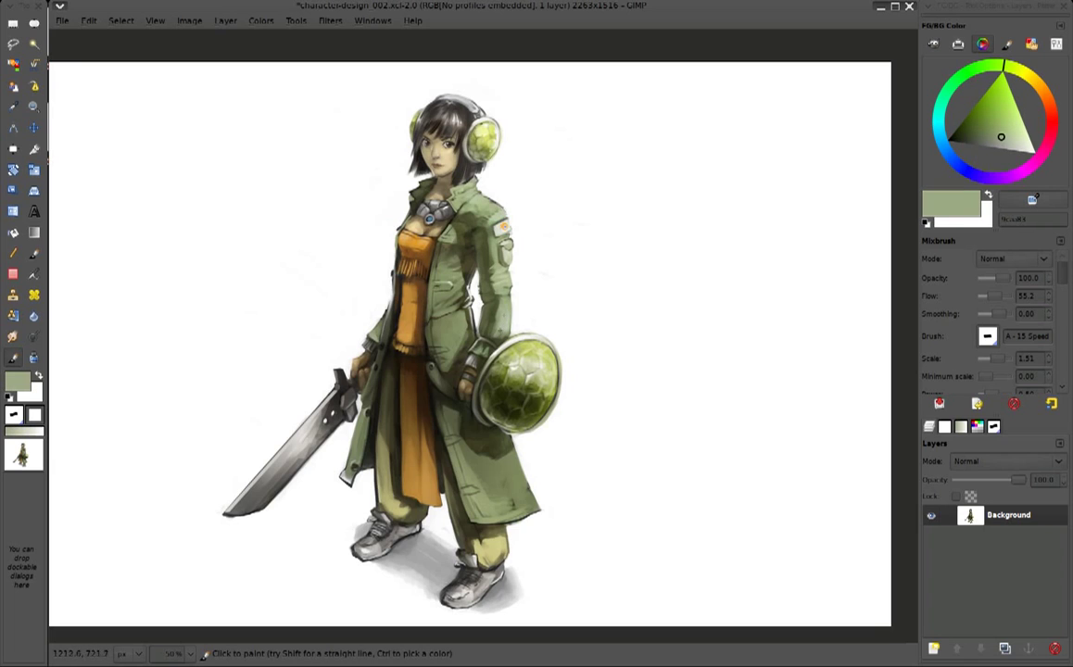
Sample dark olive and sage again, ending on a light skin-tone beige
ctrl+click(450, 230)
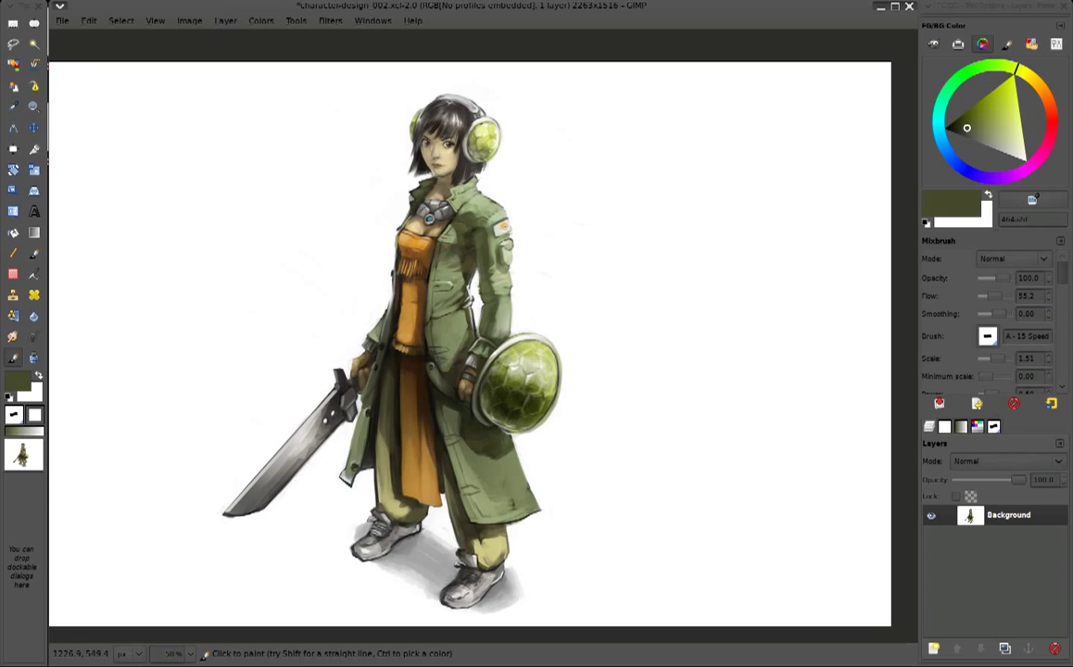
ctrl+click(471, 143)
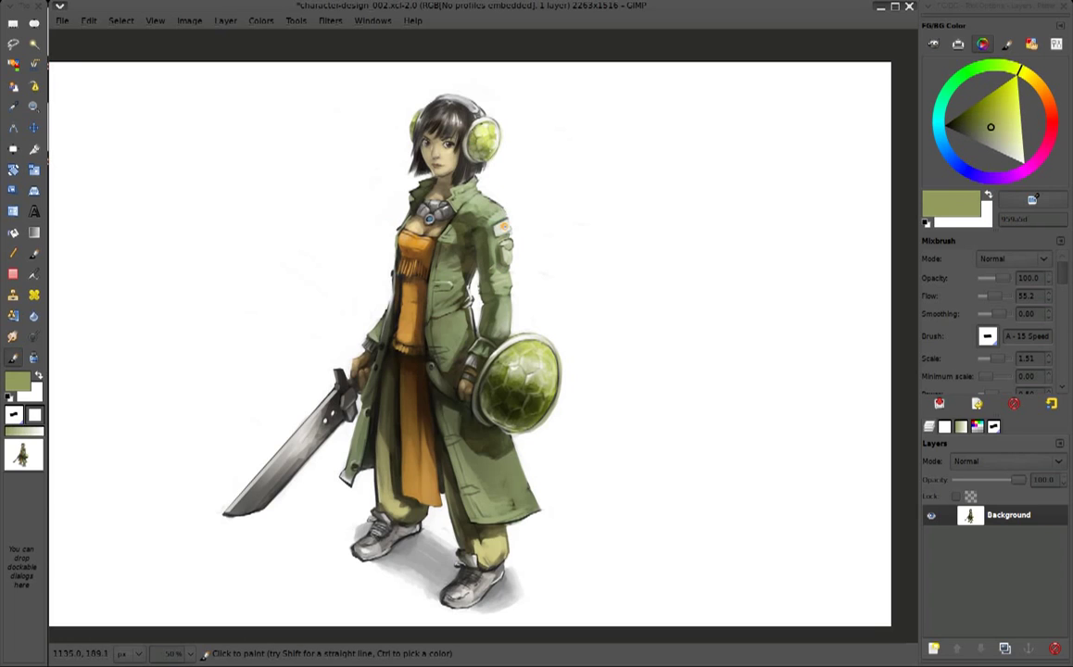
ctrl+click(457, 252)
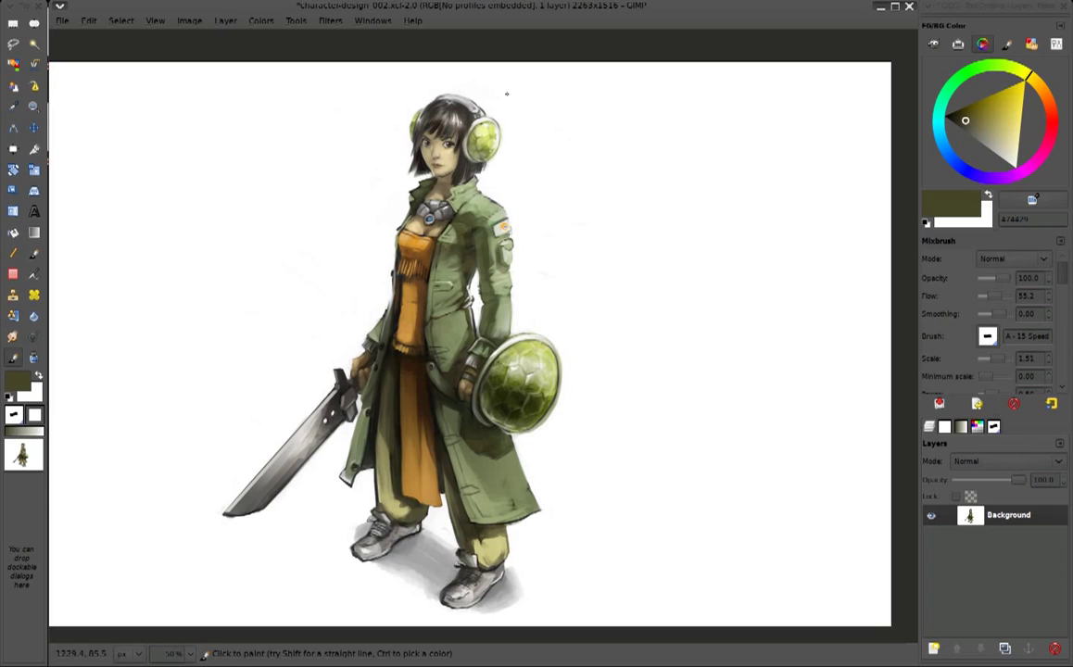
ctrl+click(450, 144)
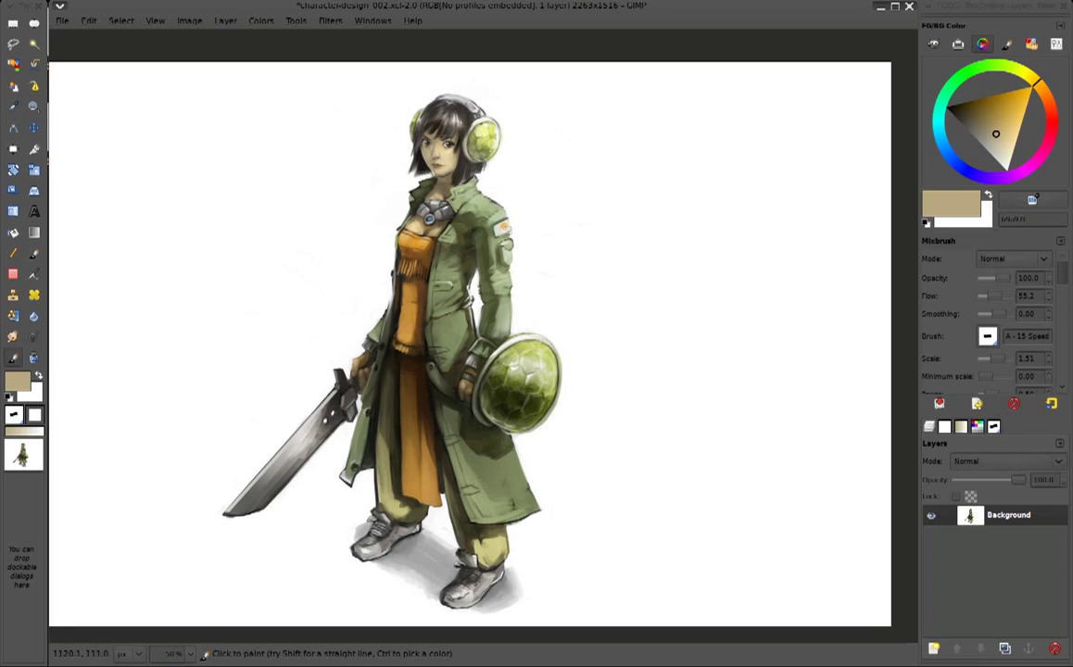
Zoom in, flip the view back to its original orientation, and sample light sage green
scroll(504, 173, up, 1)
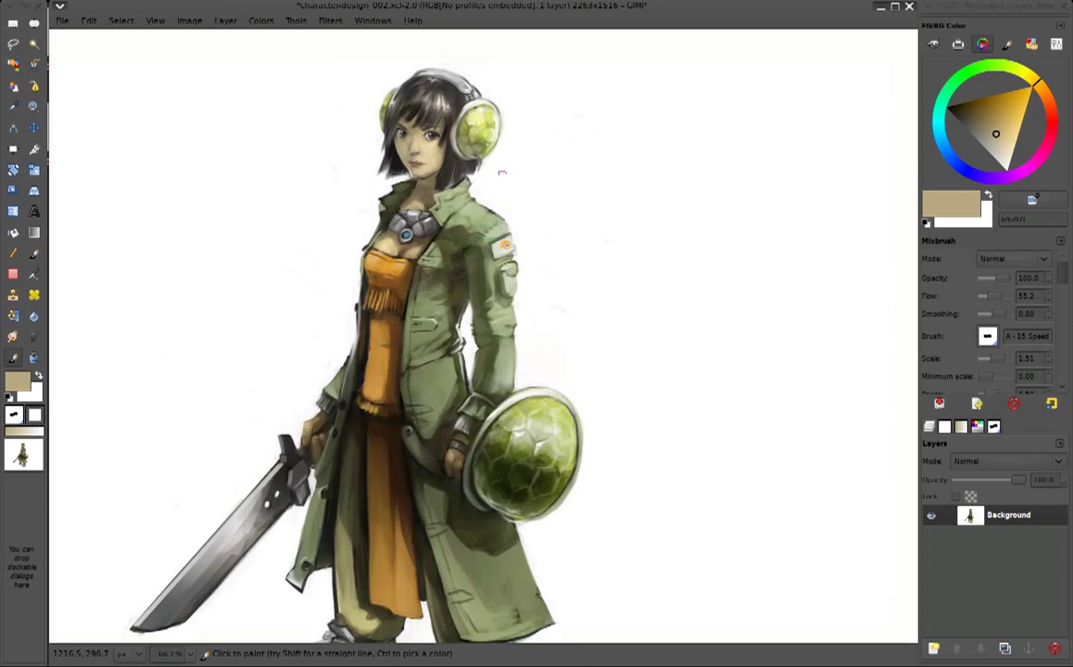
scroll(519, 178, up, 1)
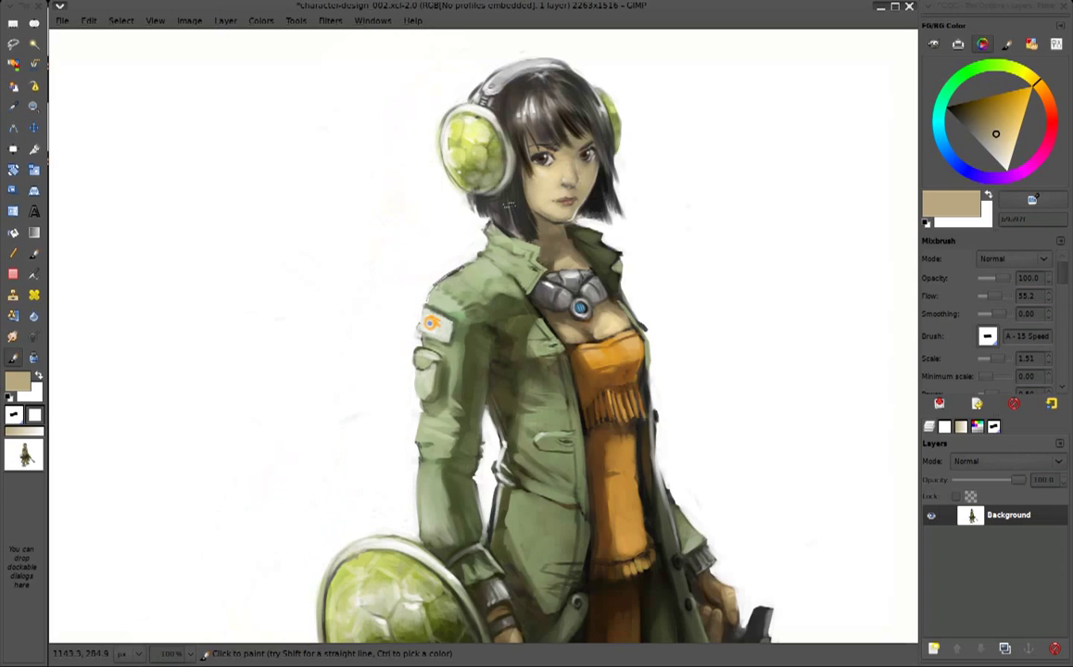
key(x)
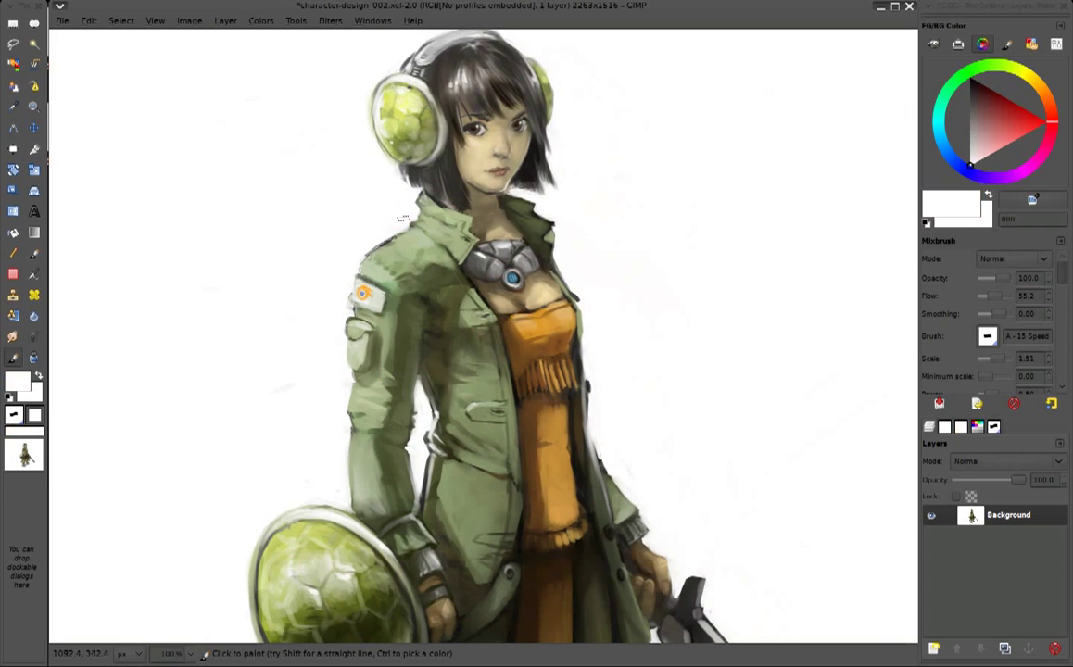
drag(390, 204, 613, 153)
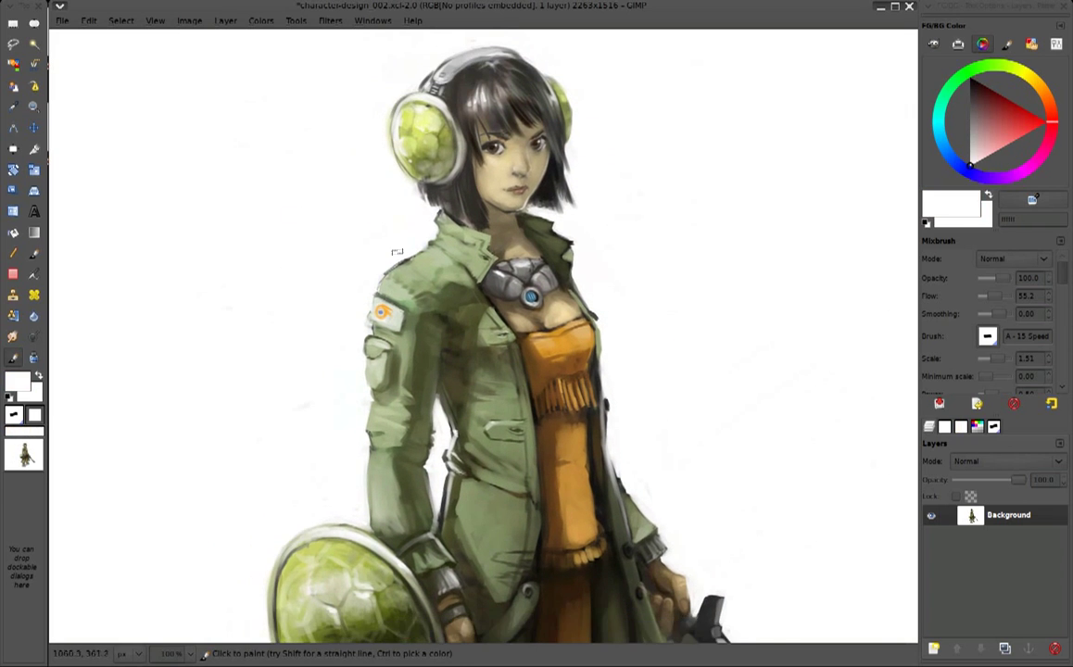
ctrl+click(361, 246)
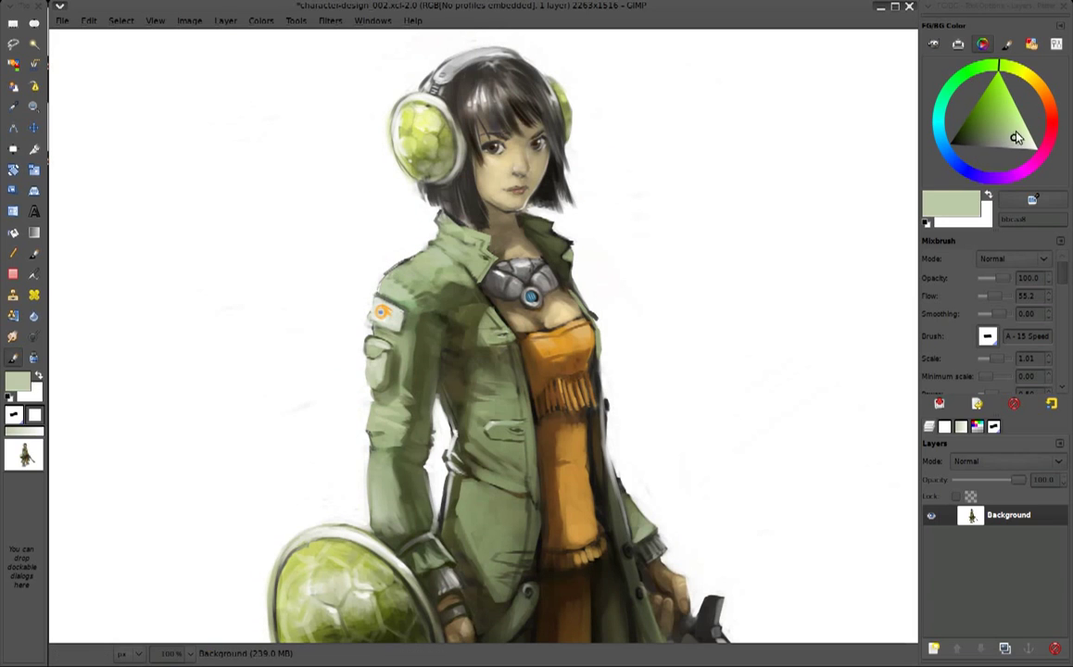
ctrl+click(358, 245)
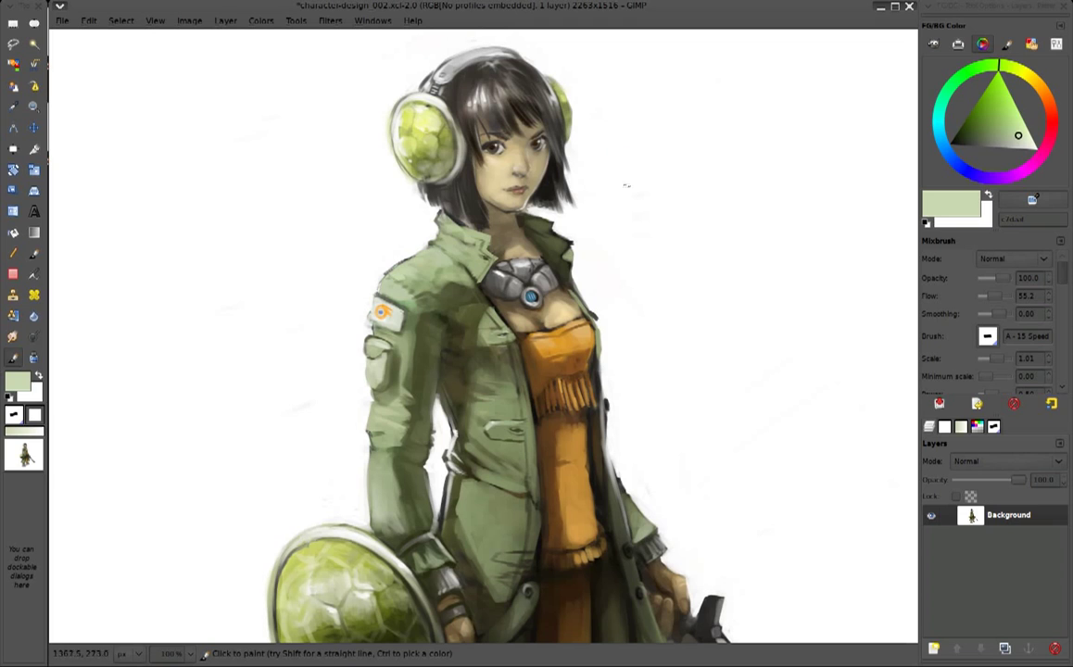
Reduce the brush scale to 0.61 and zoom out to 50% to see the whole character
ctrl+click(419, 247)
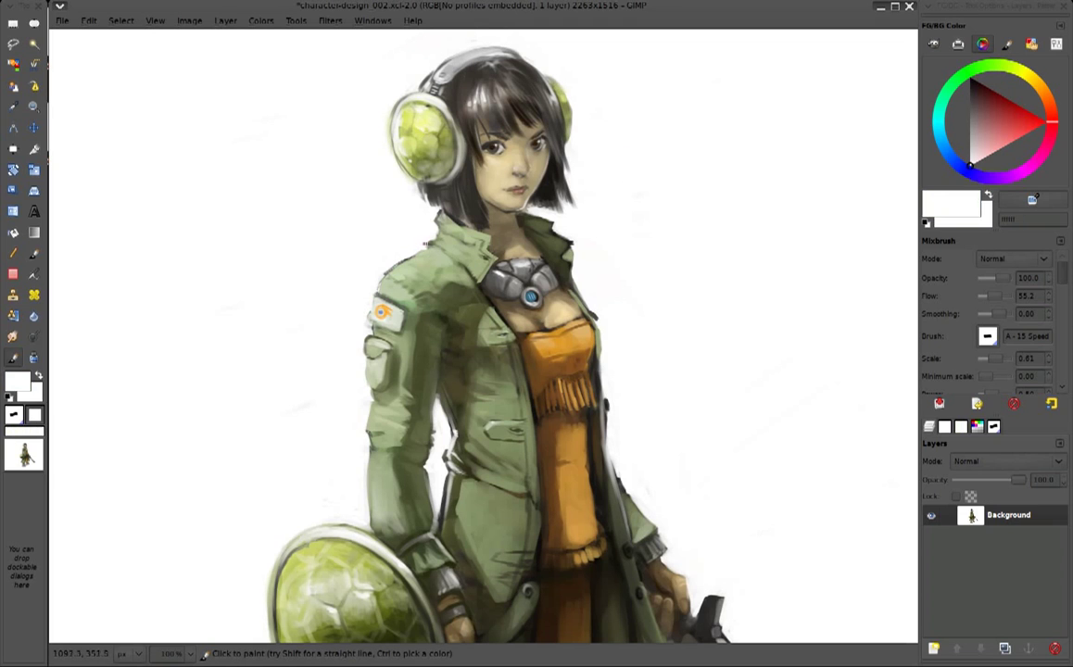
scroll(424, 239, up, 2)
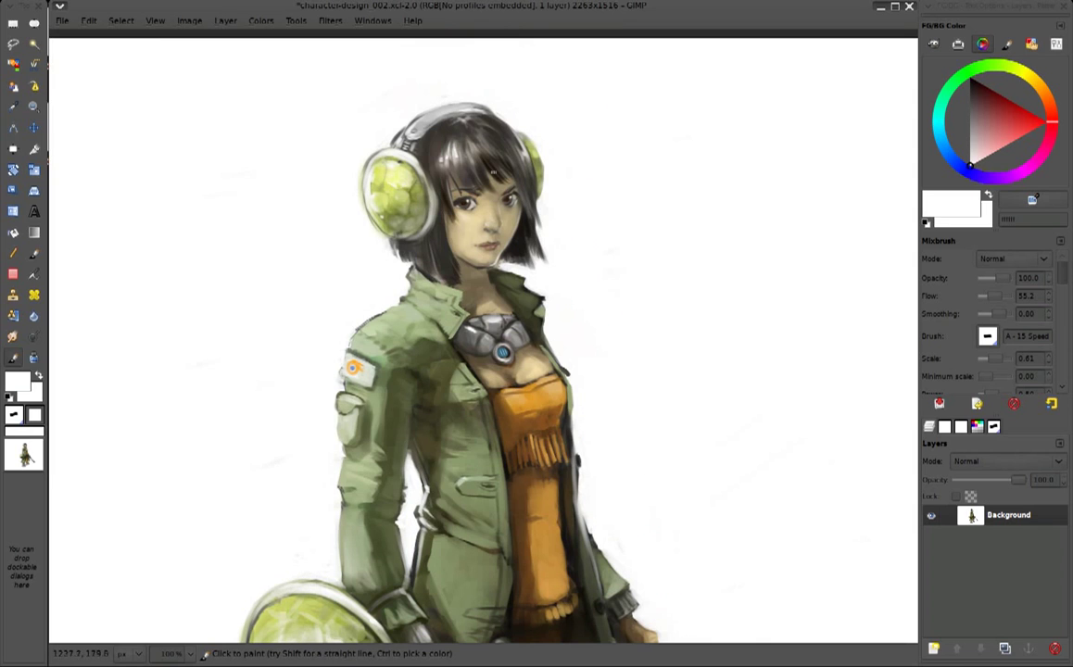
key(minus)
key(minus)
click(61, 20)
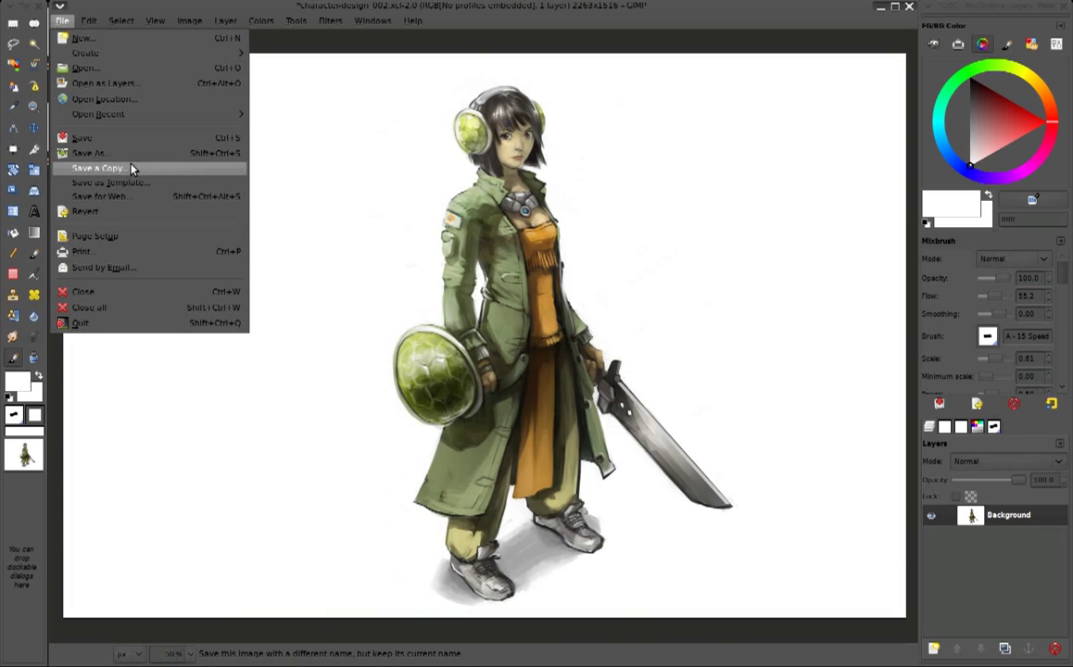
Zoom in on the face and alternate light beige and darker tan skin tones on cheeks and nose
click(413, 95)
key(plus)
key(plus)
key(plus)
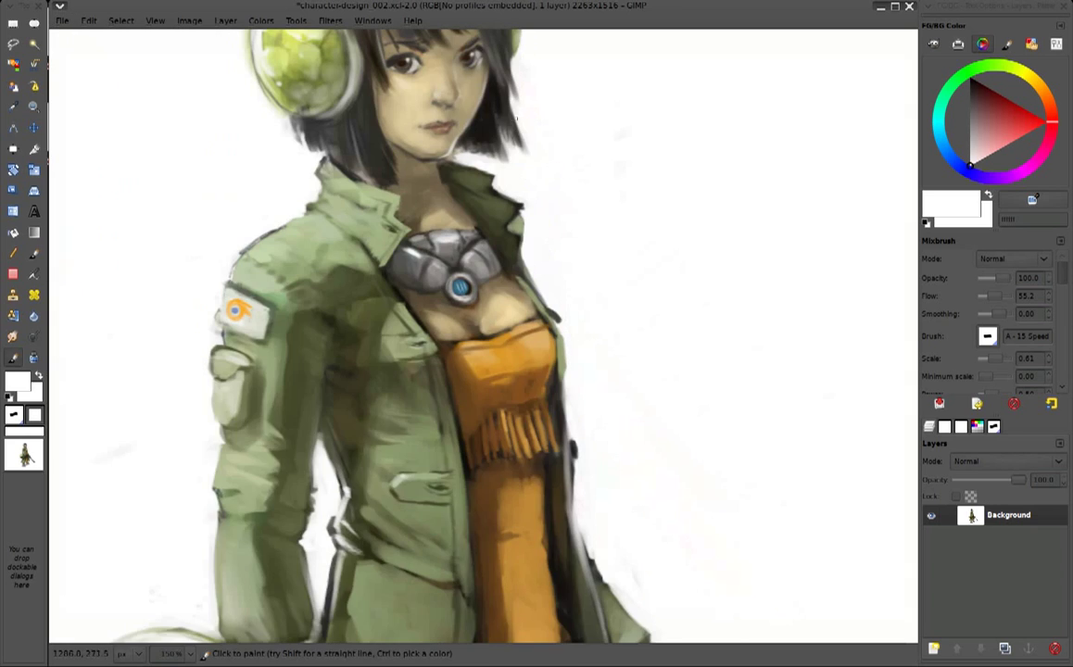
scroll(517, 118, up, 2)
ctrl+click(488, 194)
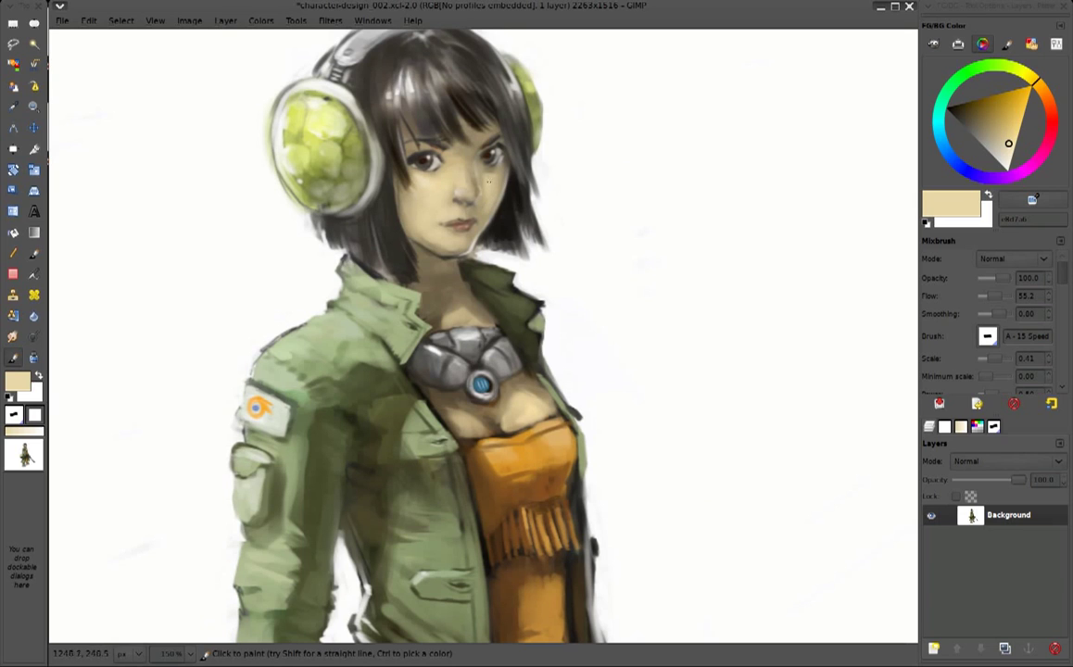
ctrl+click(486, 173)
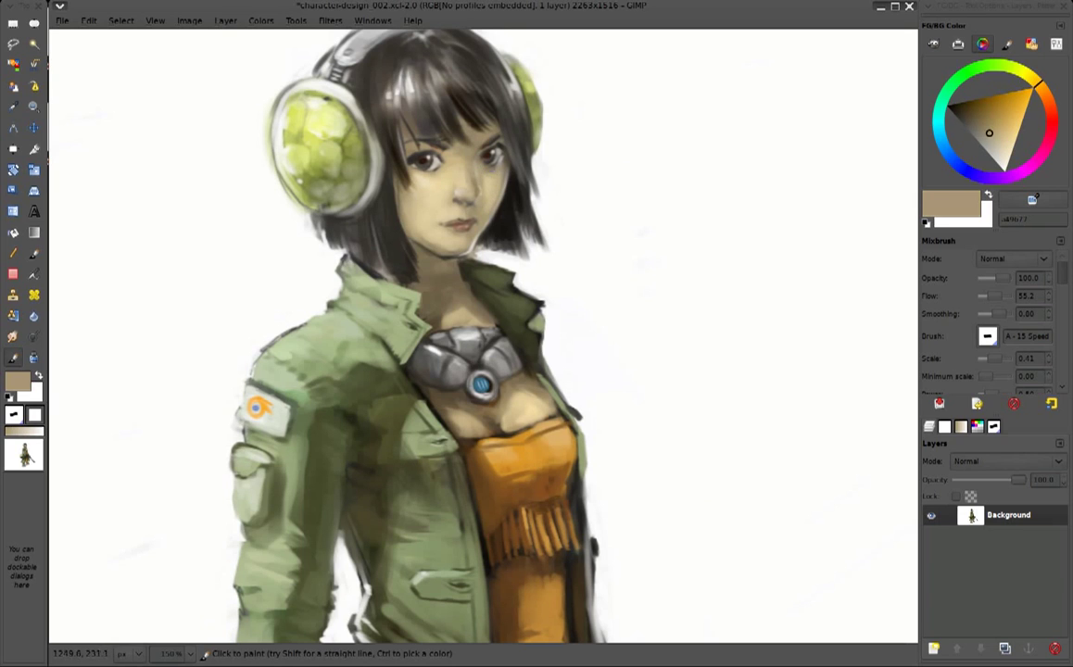
ctrl+click(480, 184)
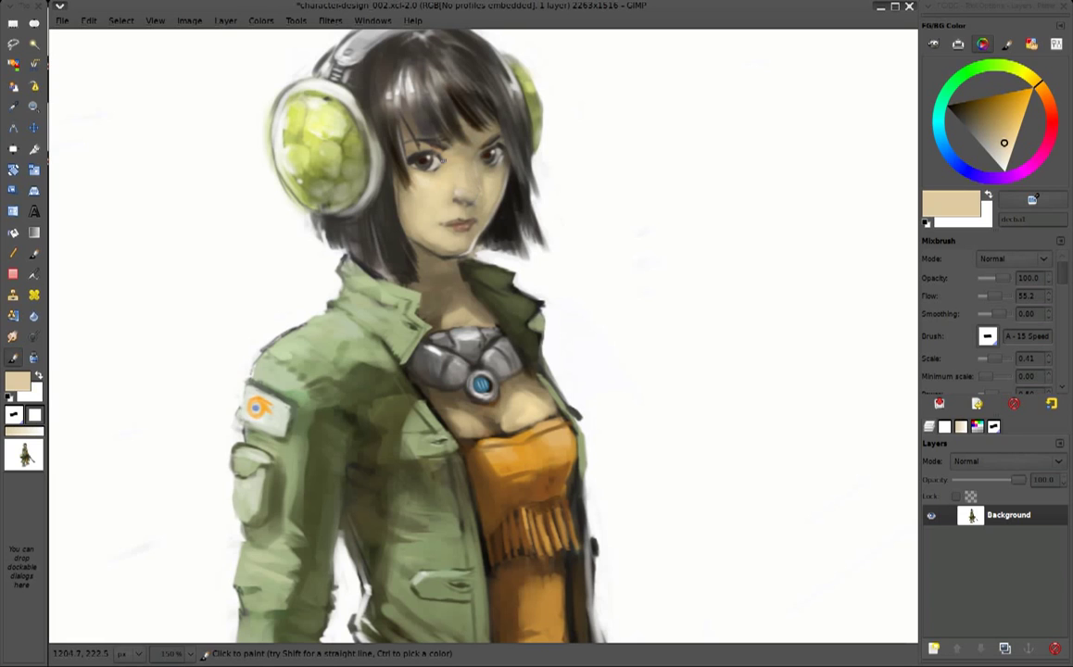
ctrl+click(456, 195)
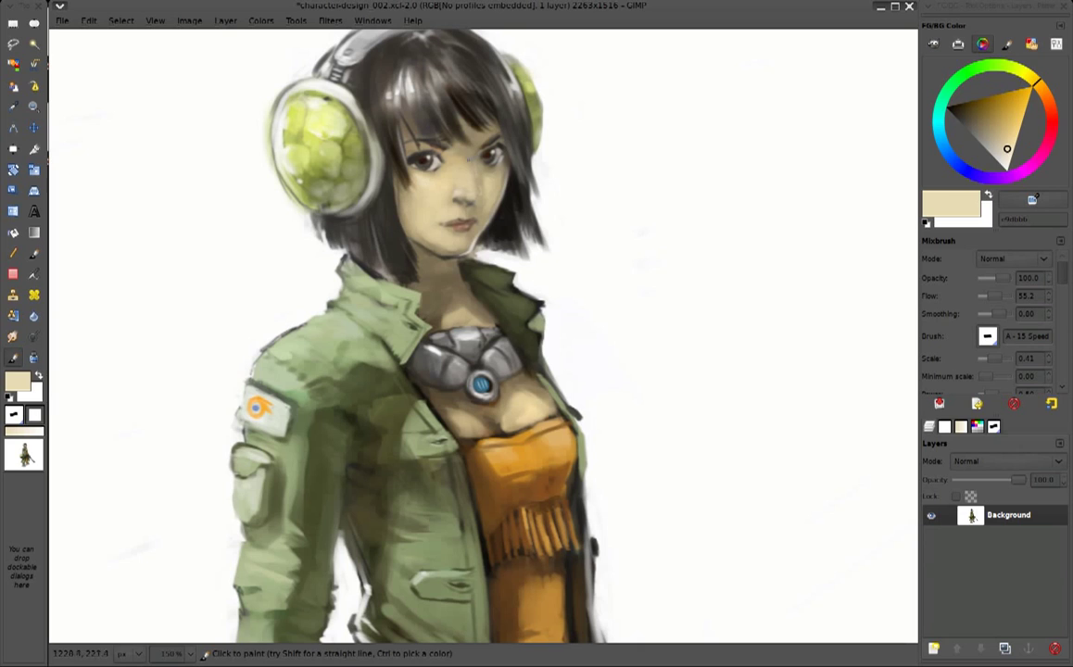
ctrl+click(478, 185)
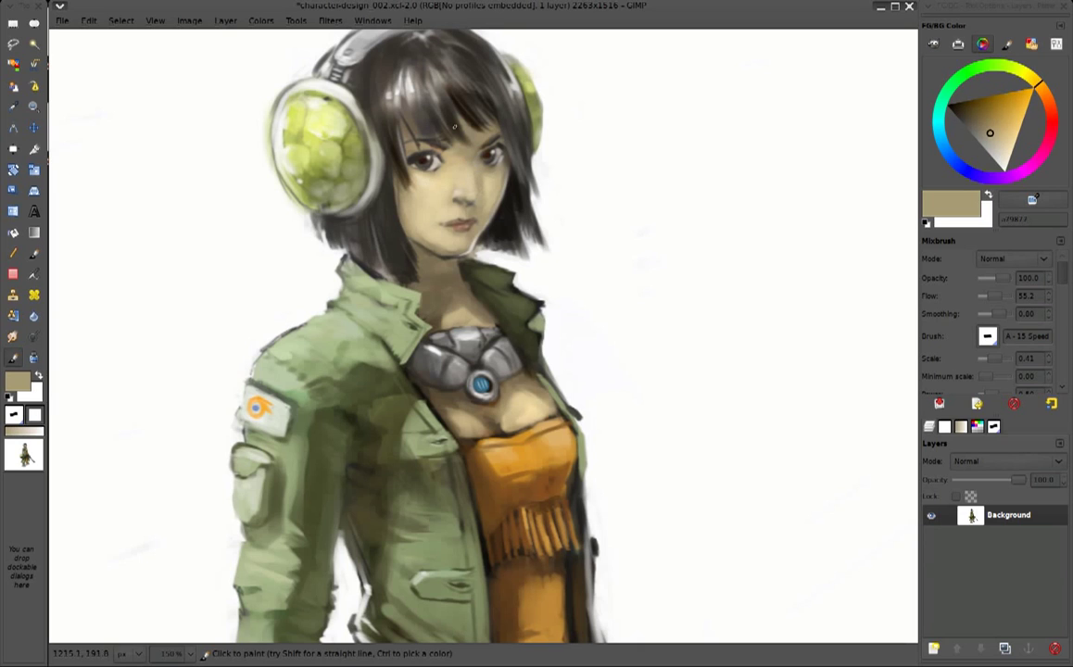
ctrl+click(484, 187)
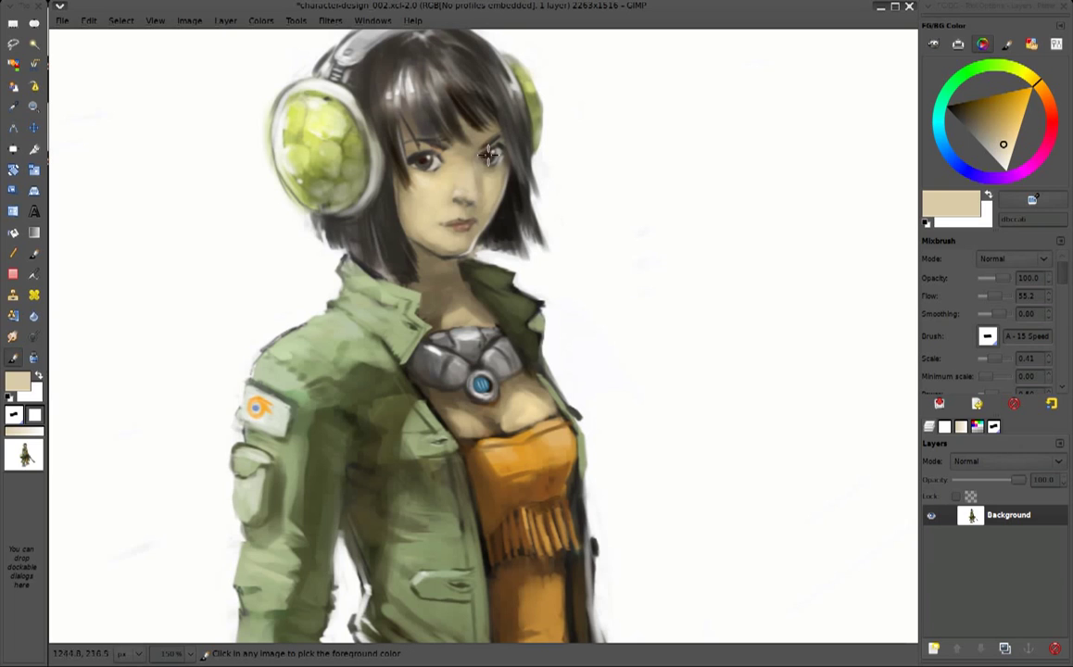
ctrl+click(463, 192)
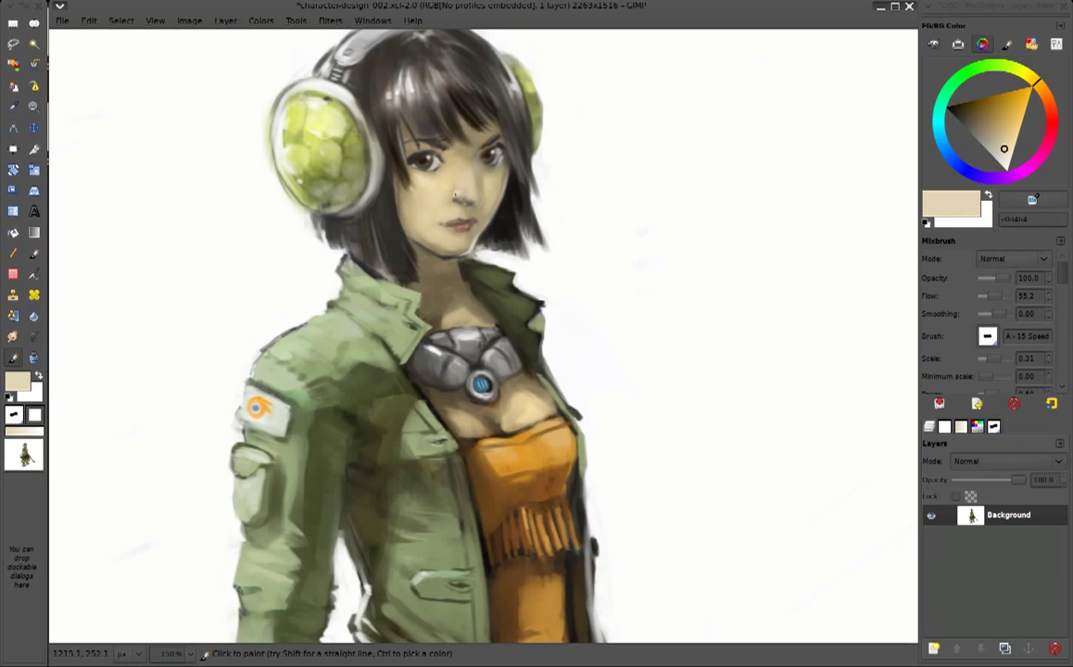
Pick dark brown from around the eye and paint small dark strokes over the left eye
scroll(509, 142, up, 2)
ctrl+click(403, 245)
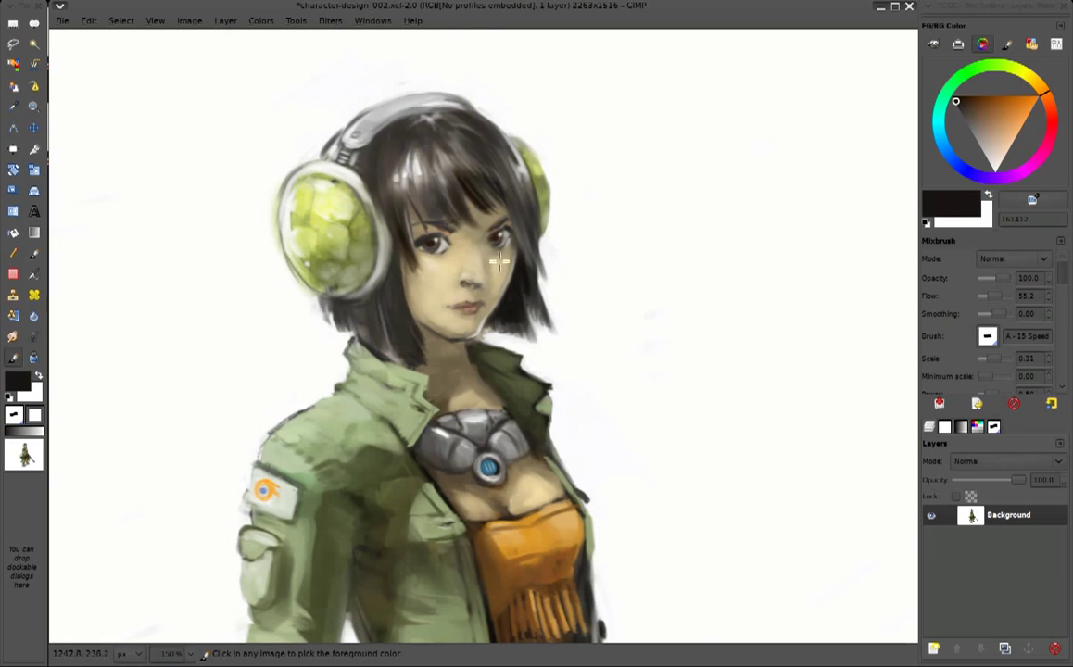
ctrl+click(430, 284)
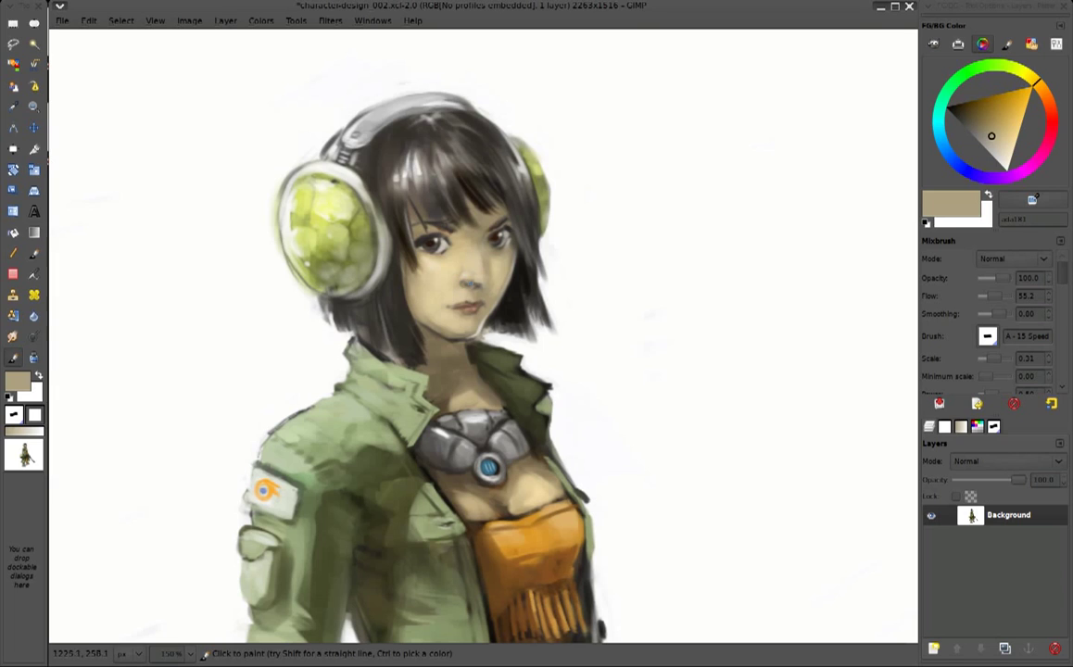
ctrl+click(430, 285)
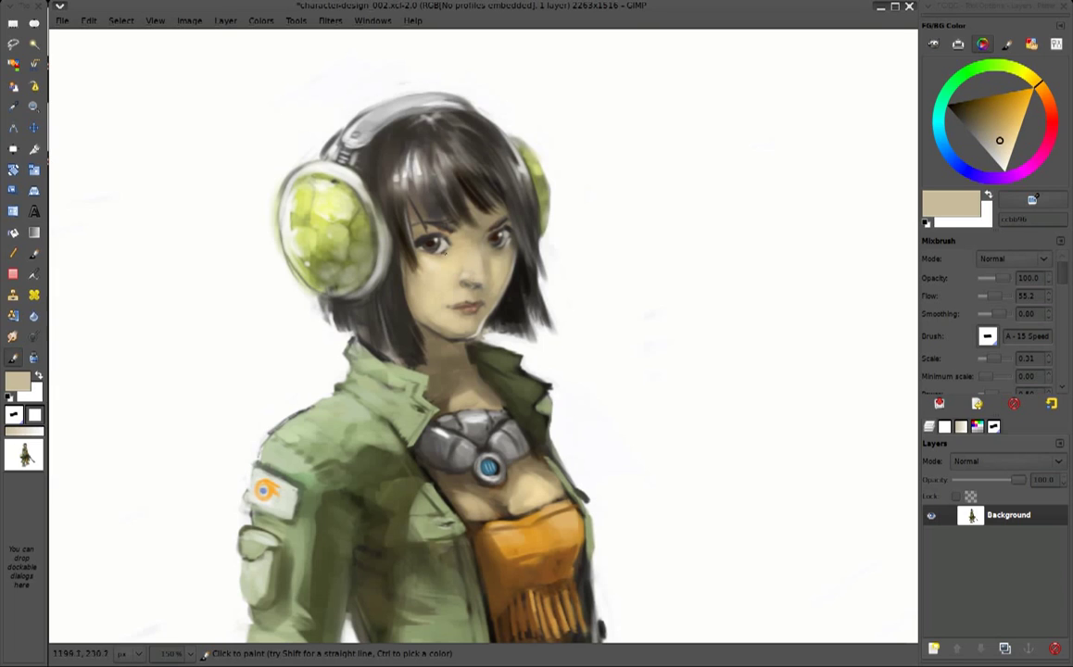
ctrl+click(472, 286)
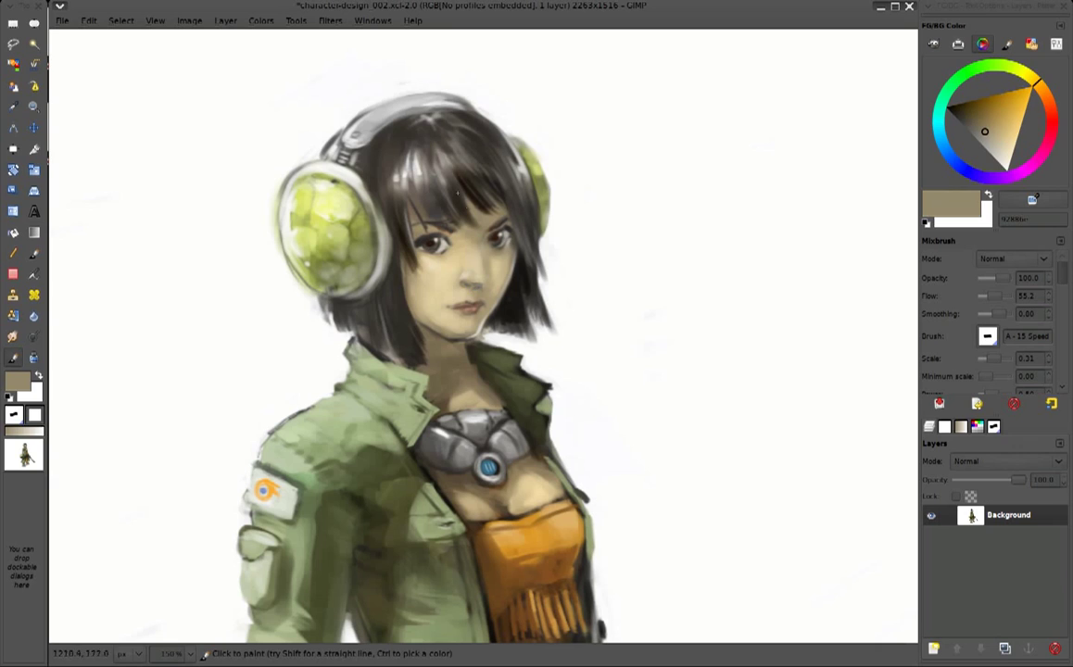
ctrl+click(454, 213)
drag(421, 263, 430, 267)
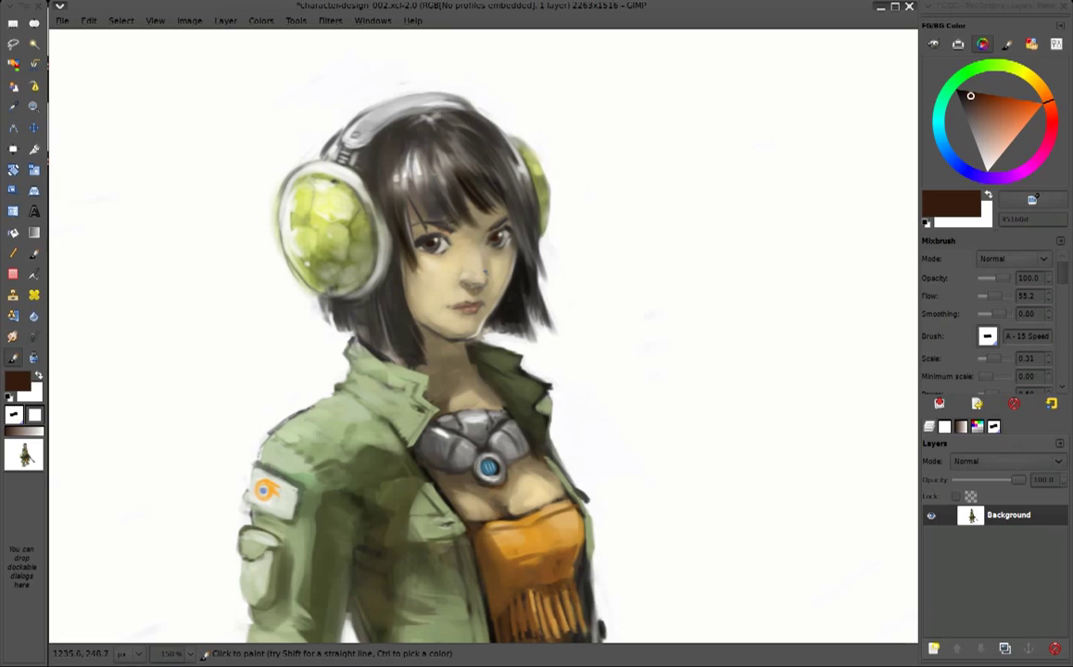
Sample medium brown, light beige, cream and darker tan skin tones to blend around the eye
ctrl+click(422, 264)
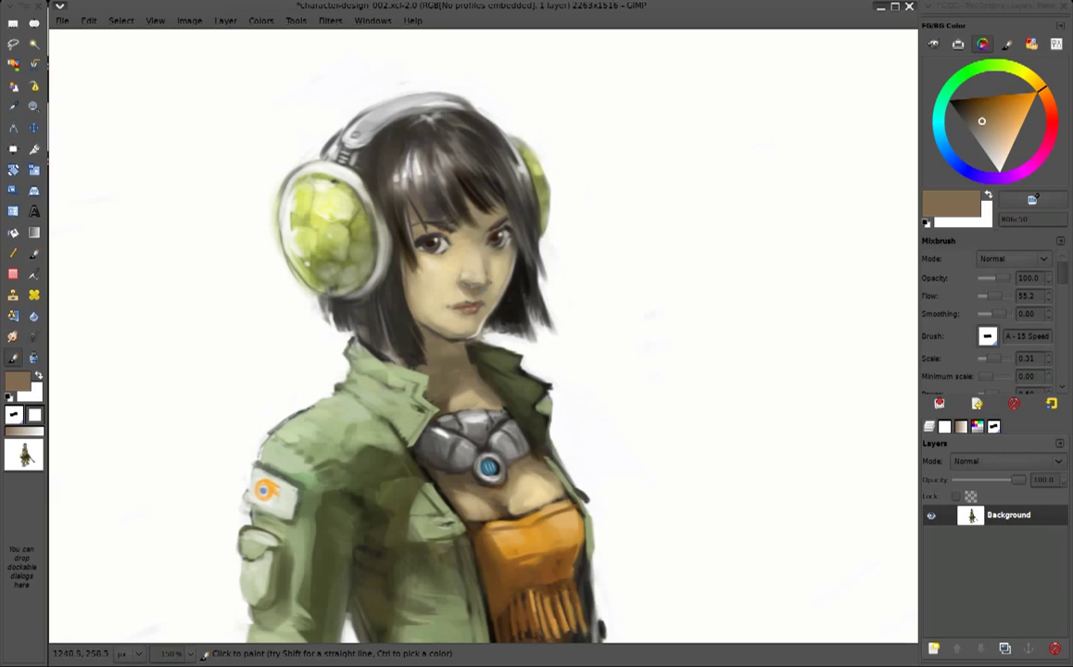
ctrl+click(461, 227)
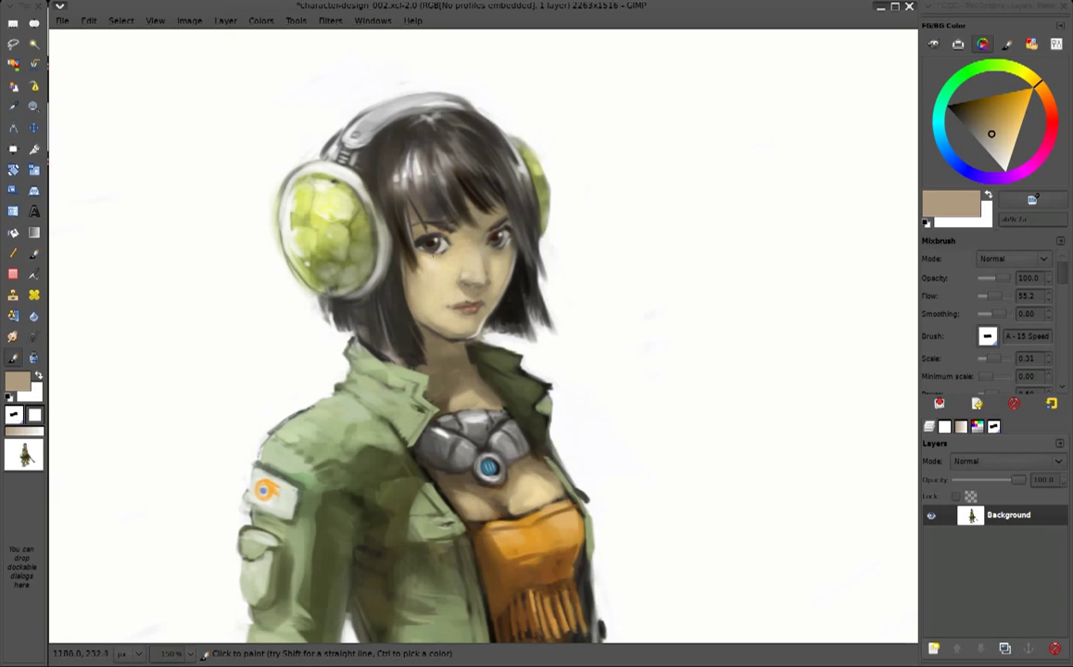
ctrl+click(456, 276)
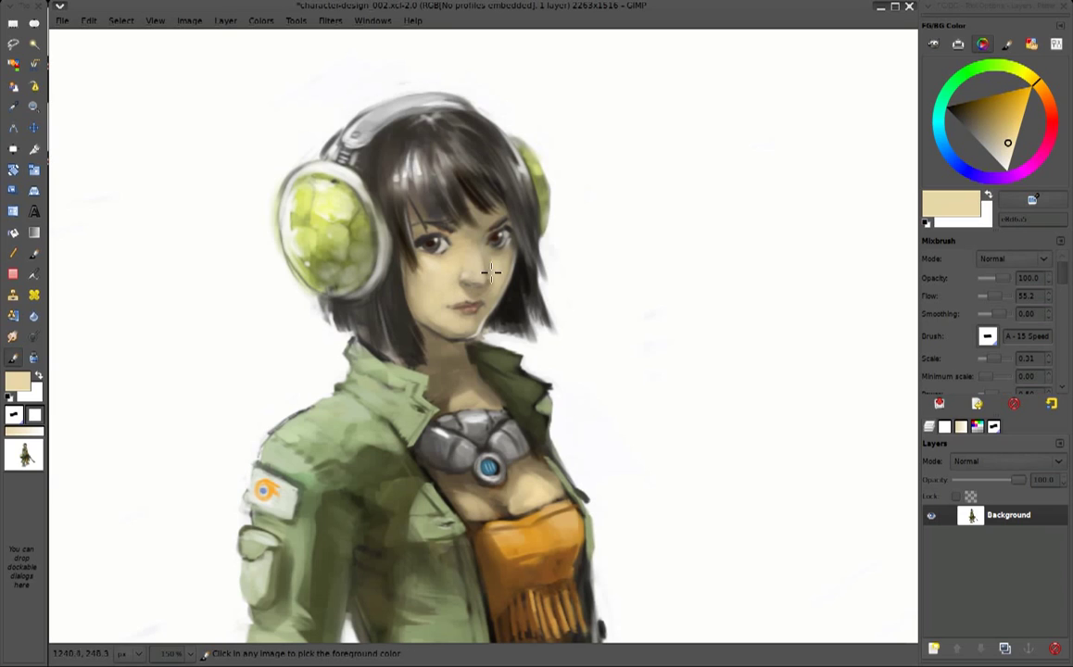
ctrl+click(484, 267)
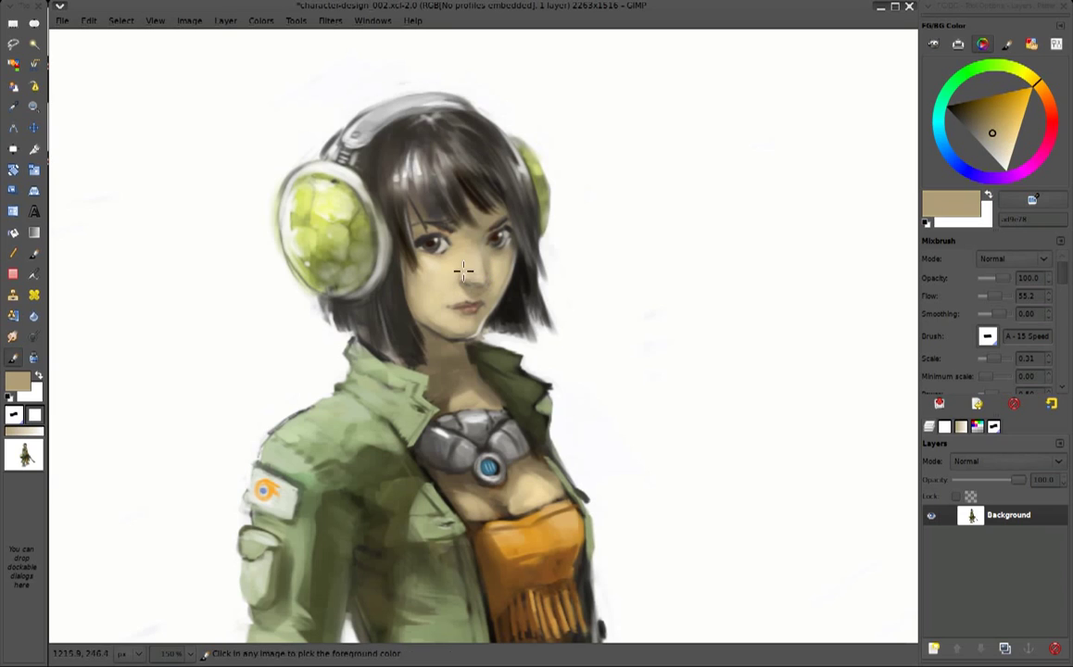
ctrl+click(487, 275)
ctrl+click(474, 283)
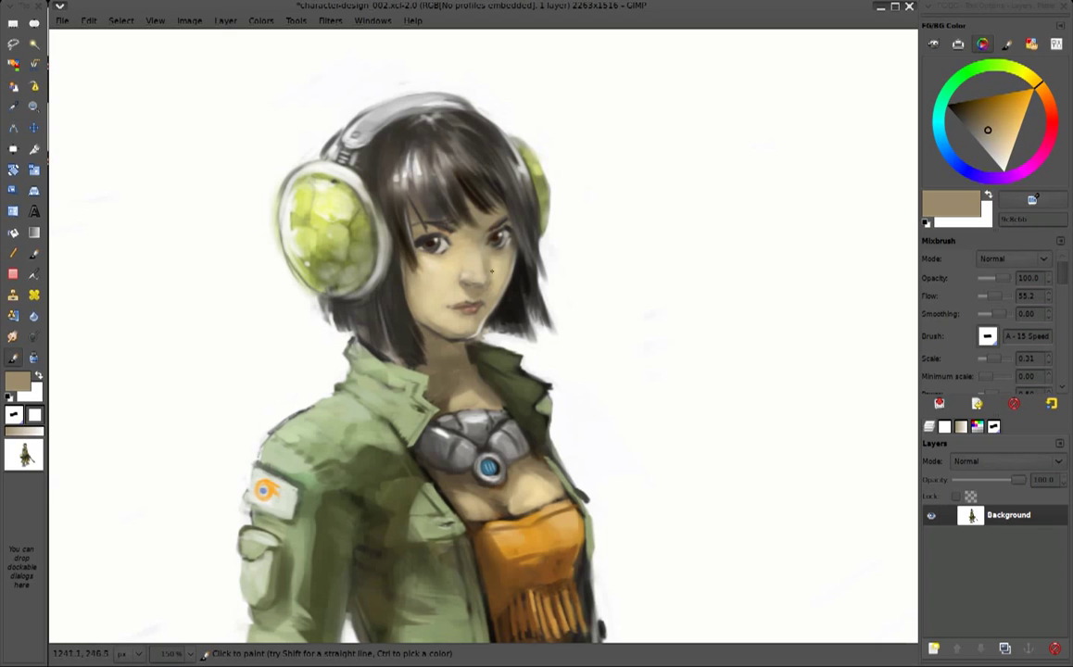
Mirror the view, sample skin tones, then brighten the hair's left edge with white
key(shift+h)
ctrl+click(437, 250)
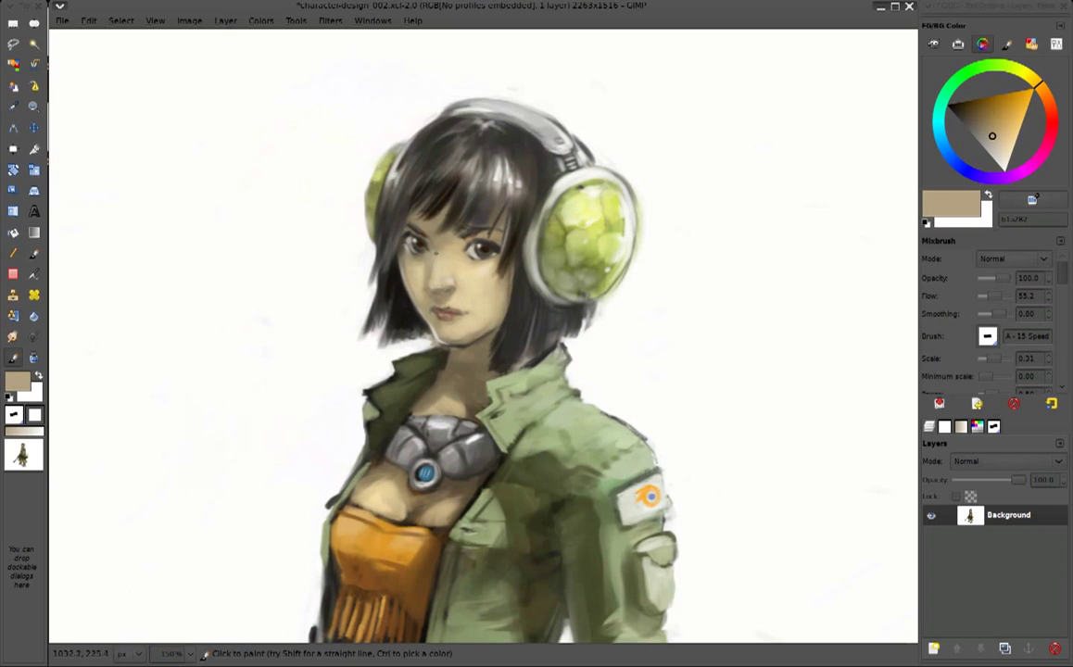
ctrl+click(433, 266)
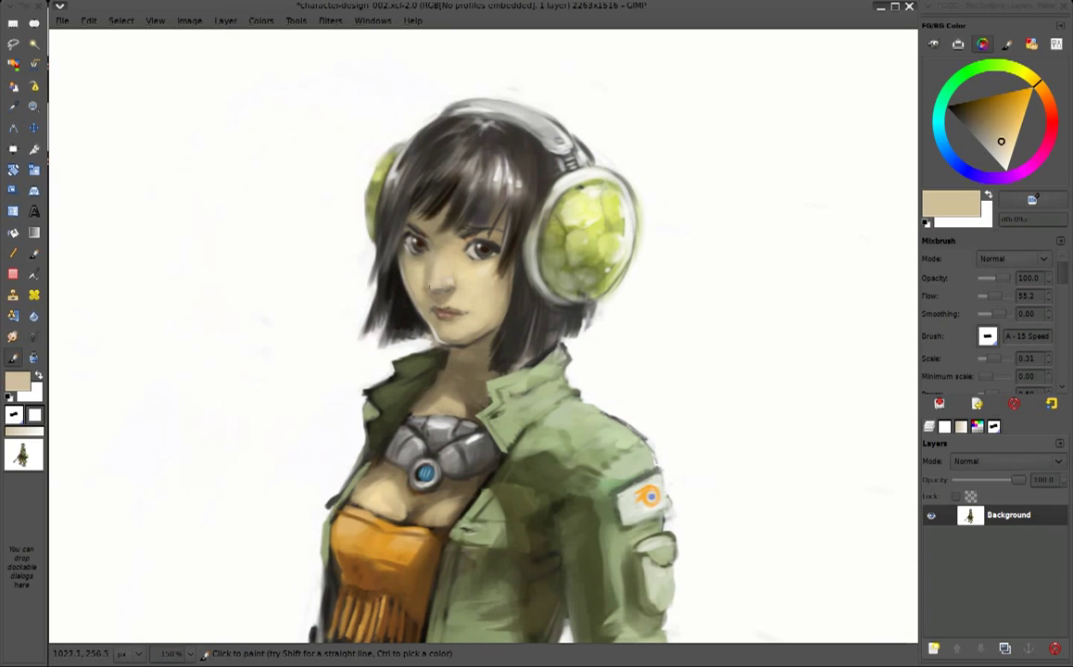
ctrl+click(419, 299)
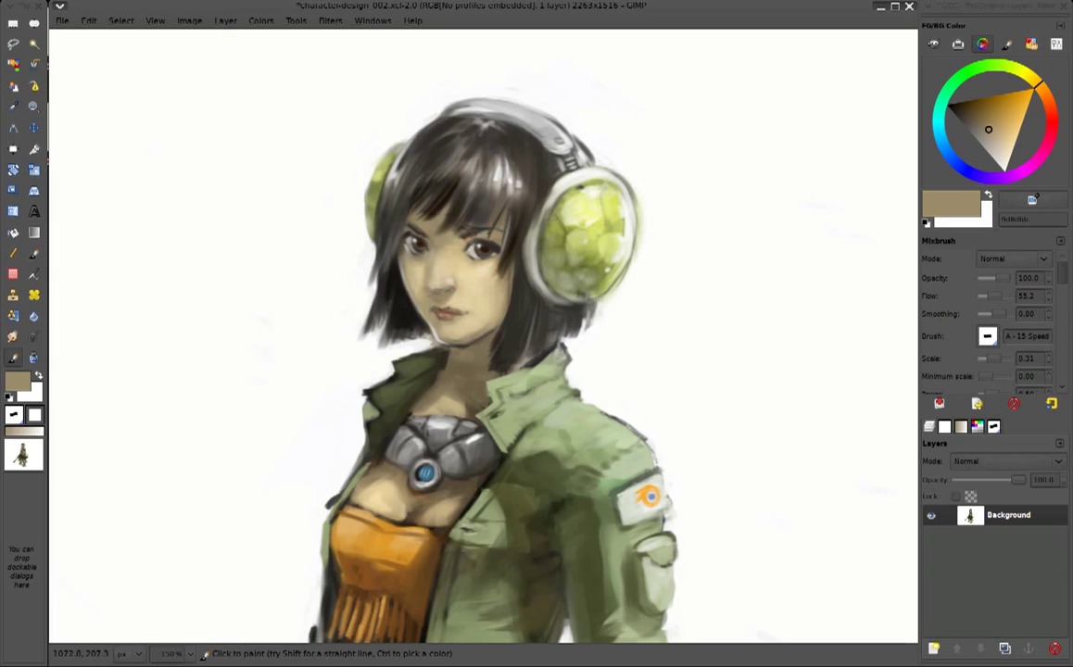
ctrl+click(422, 287)
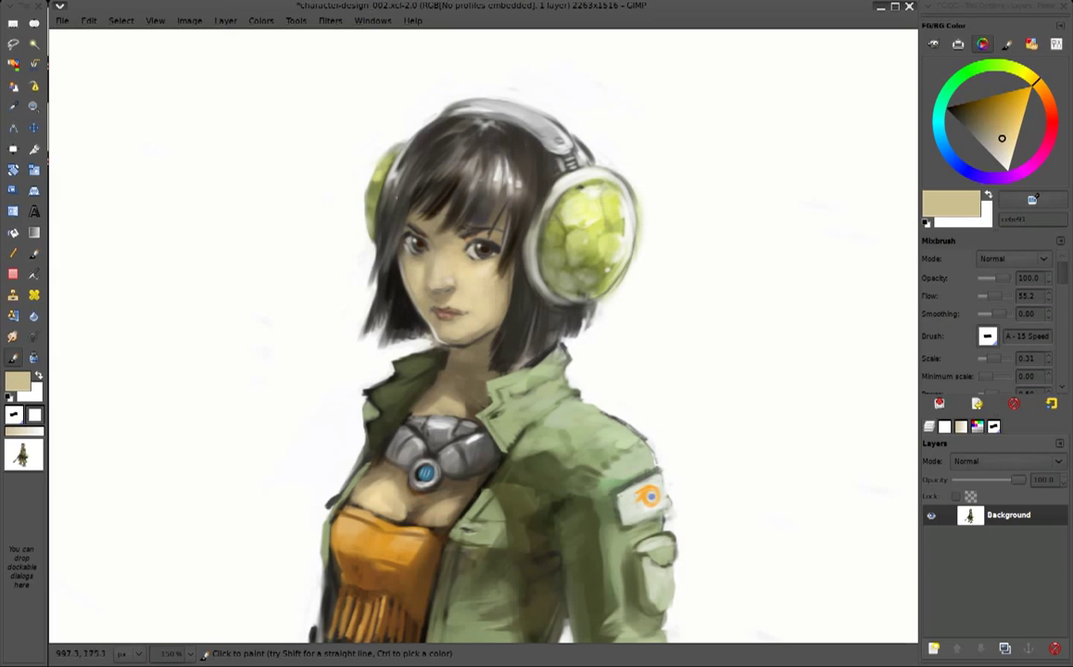
ctrl+click(321, 257)
drag(362, 229, 368, 259)
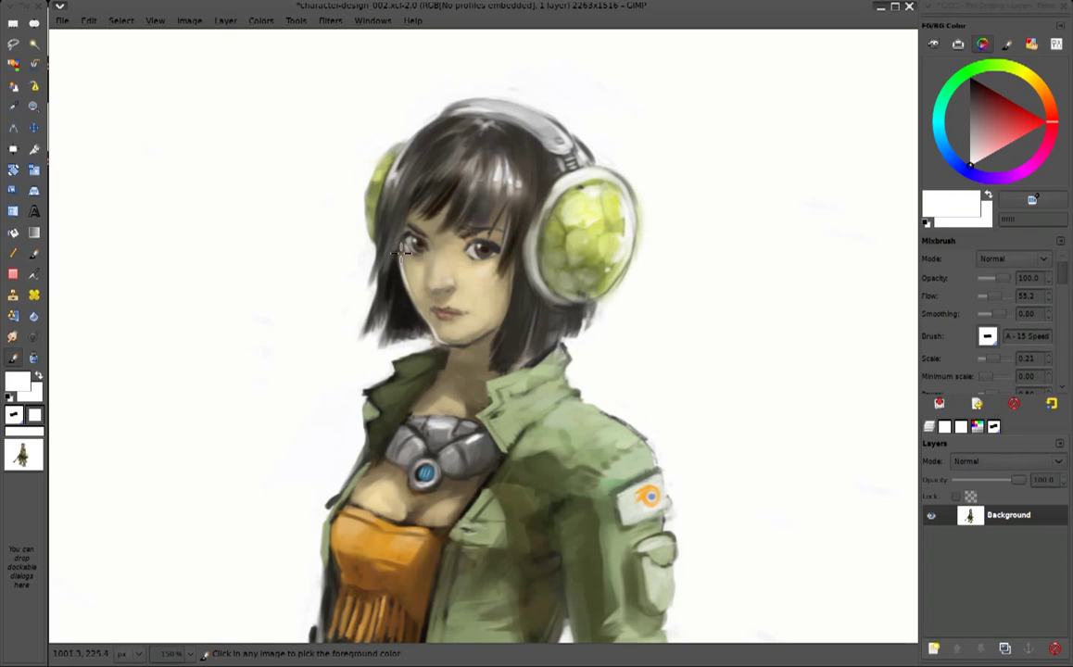
Sample dark greyish brown, several tan skin tones, near-black and light cream from the face
ctrl+click(365, 243)
ctrl+click(401, 267)
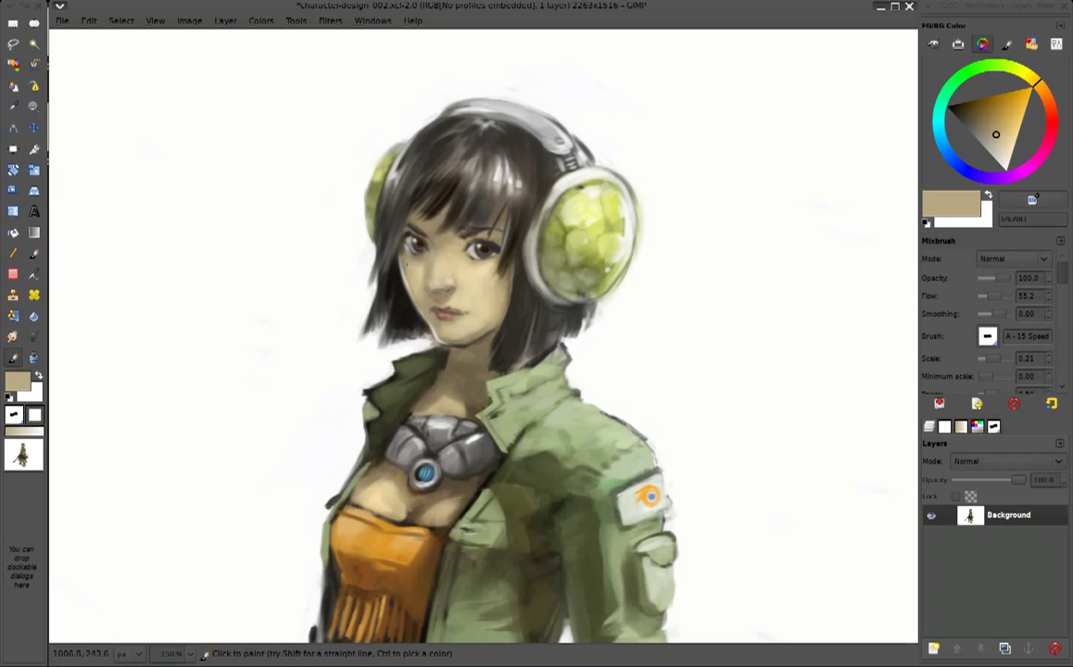
ctrl+click(400, 247)
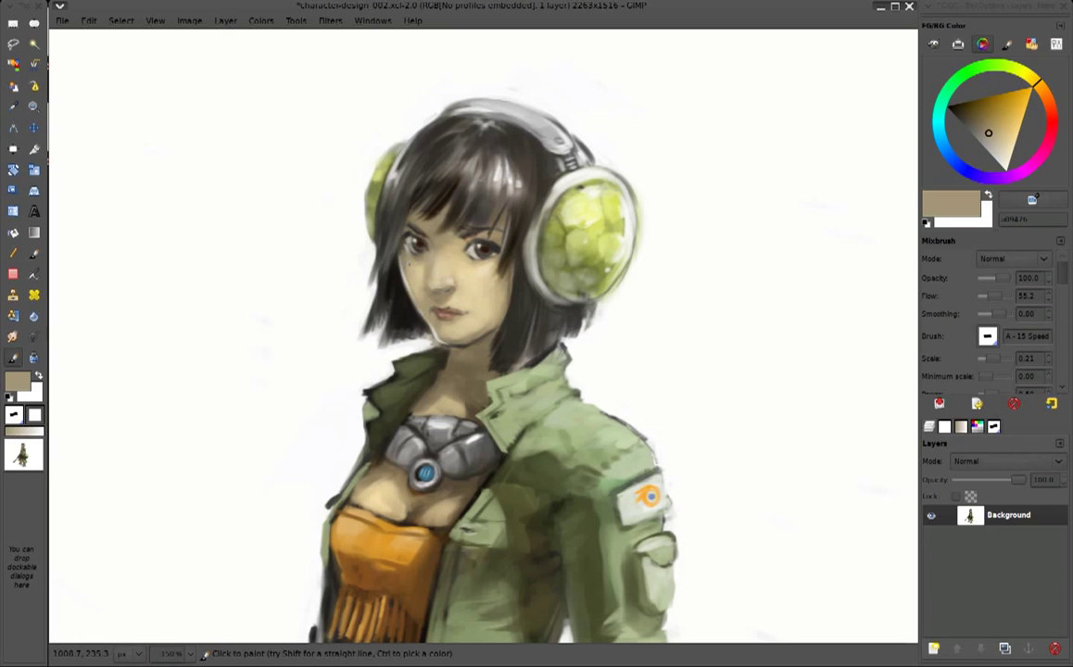
ctrl+click(407, 241)
ctrl+click(409, 233)
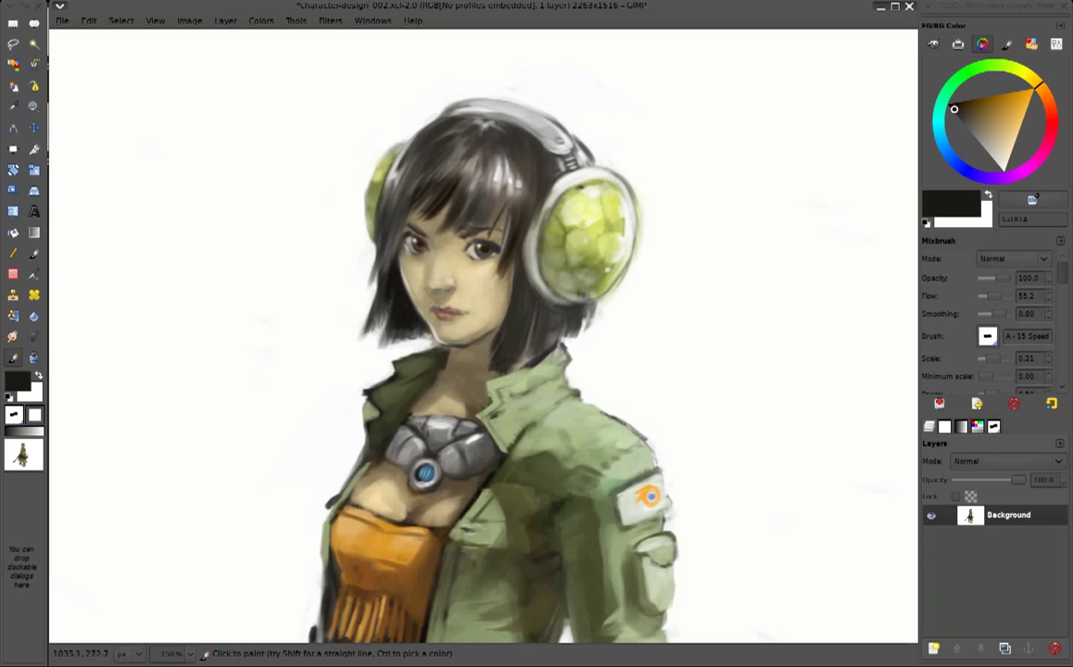
ctrl+click(402, 270)
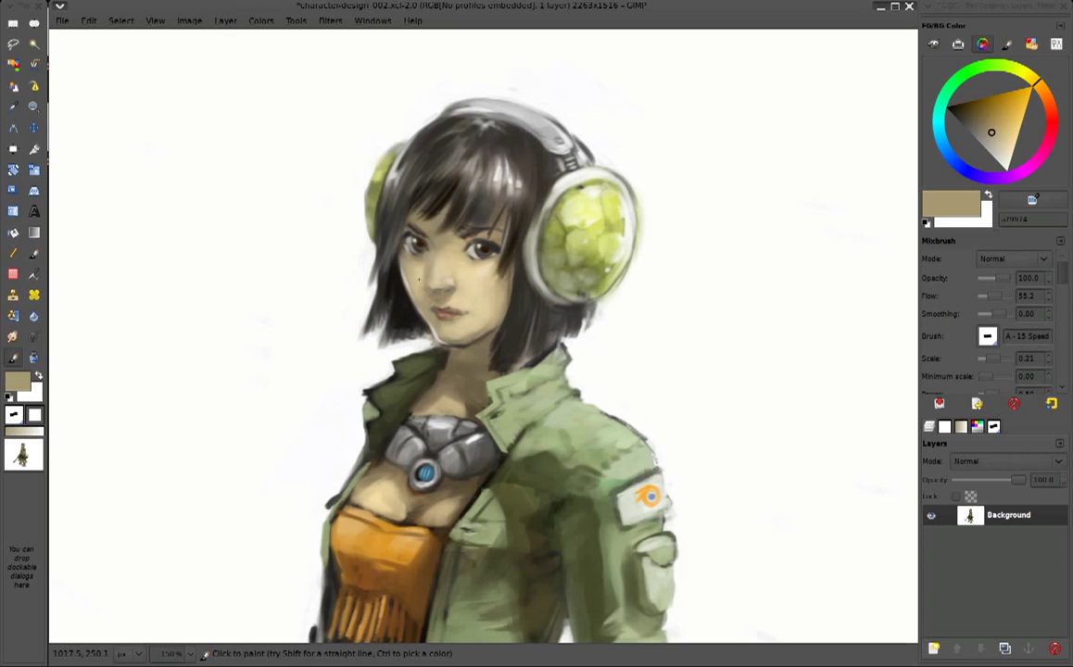
ctrl+click(456, 329)
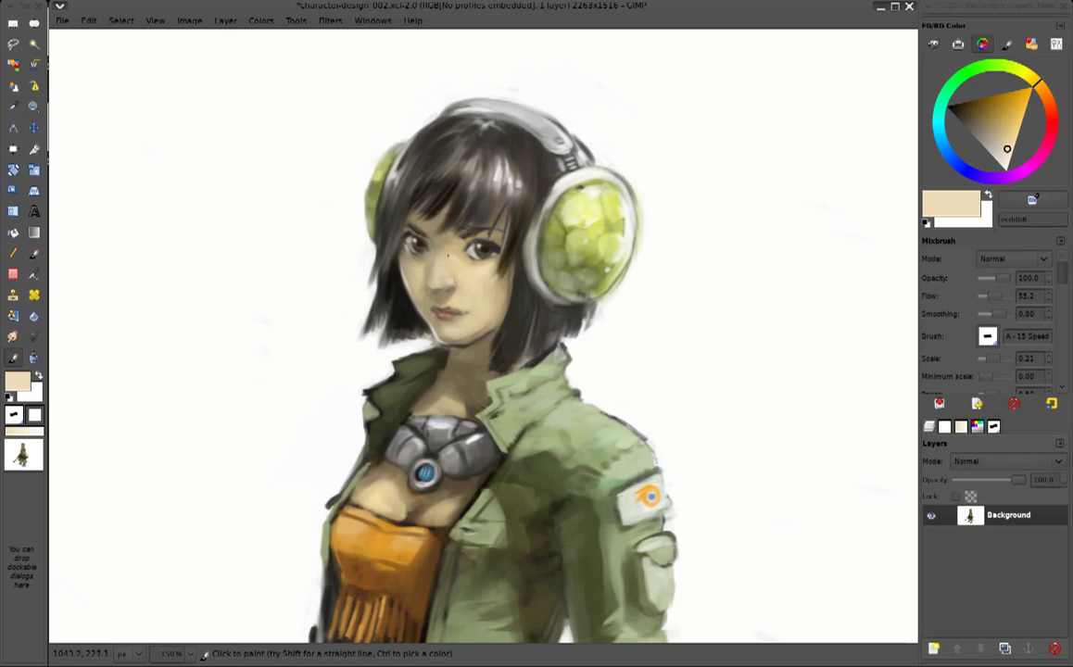
Sample tan and beige face tones, then stroke dark brown accents into the hair
ctrl+click(492, 268)
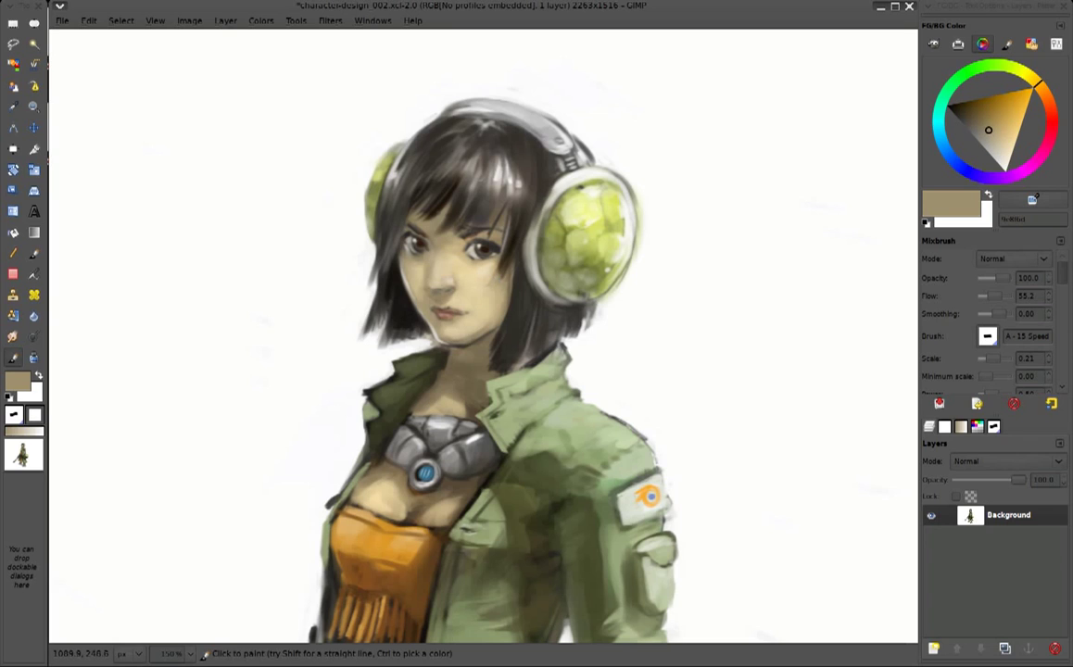
ctrl+click(494, 289)
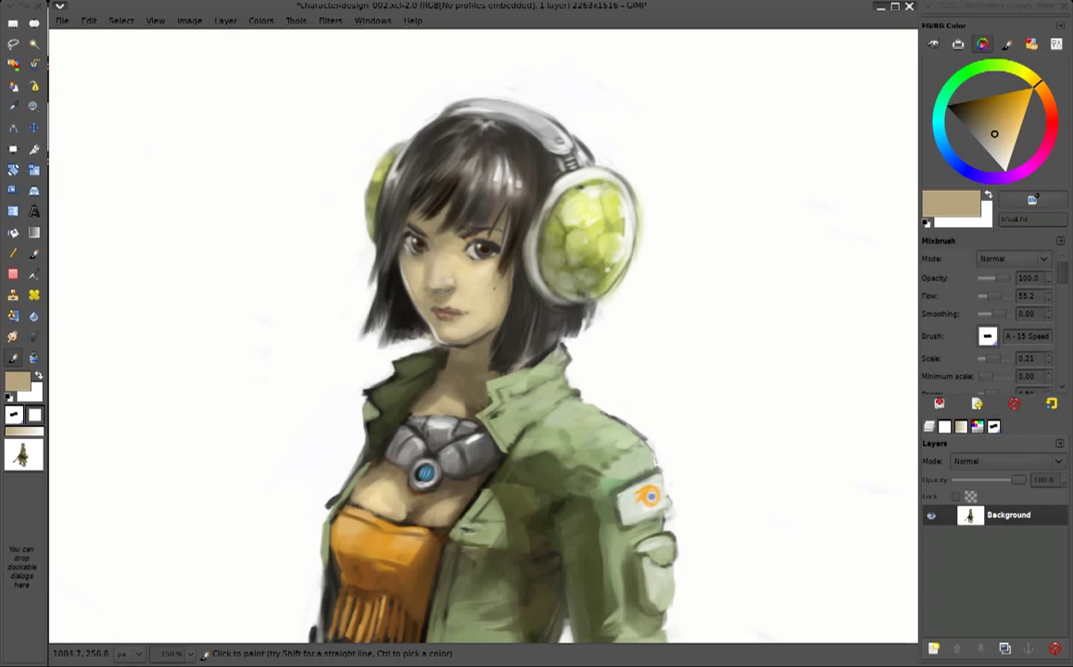
ctrl+click(509, 274)
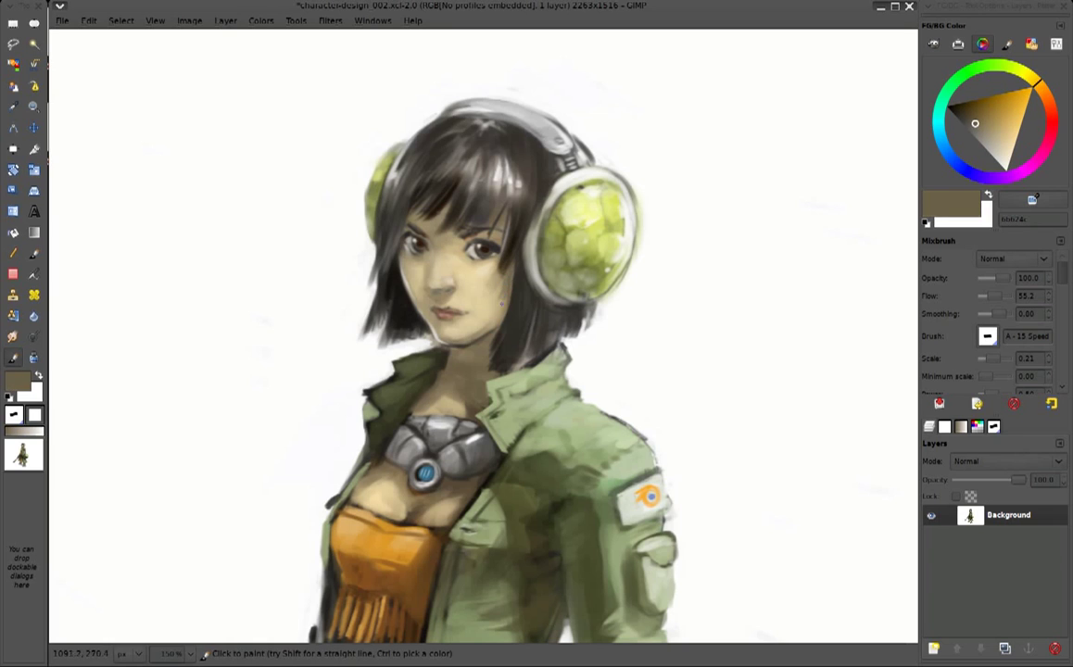
ctrl+click(506, 279)
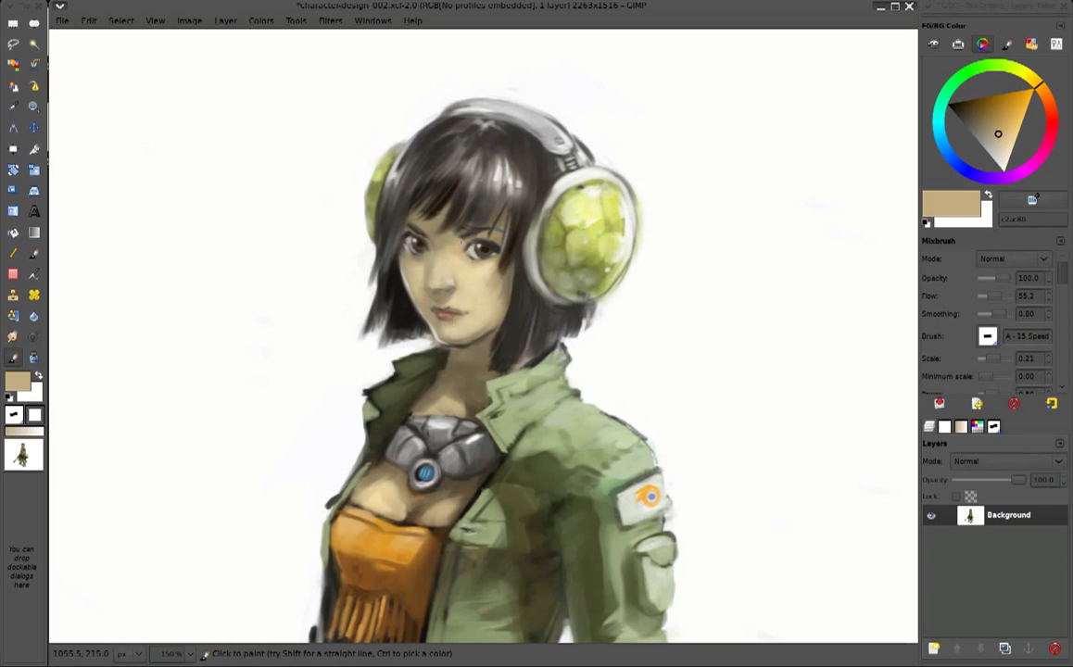
ctrl+click(468, 223)
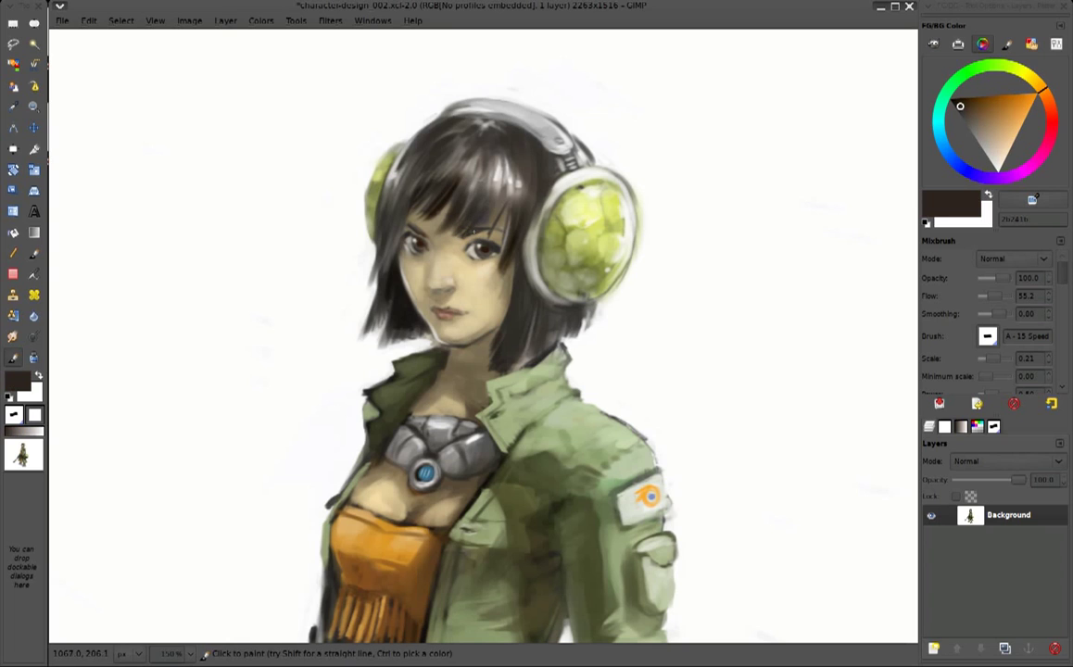
drag(442, 204, 431, 213)
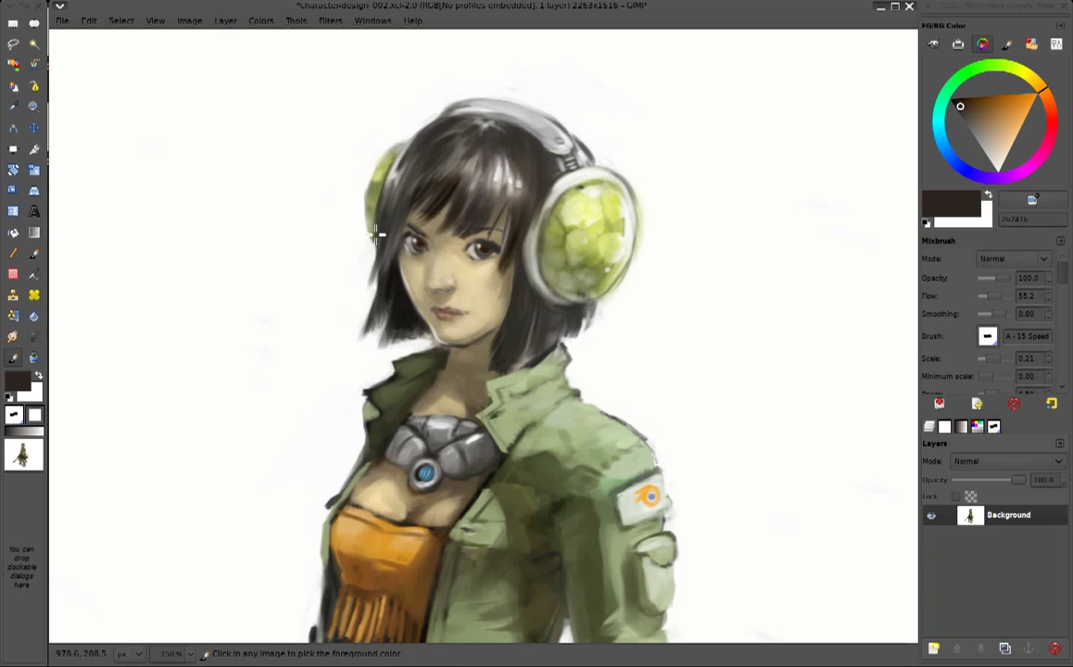
Paint white over the grey haze beside the hair and lighten the nose and cheek
key(x)
mouse_move(347, 223)
mouse_down()
mouse_move(343, 251)
mouse_move(347, 196)
mouse_up()
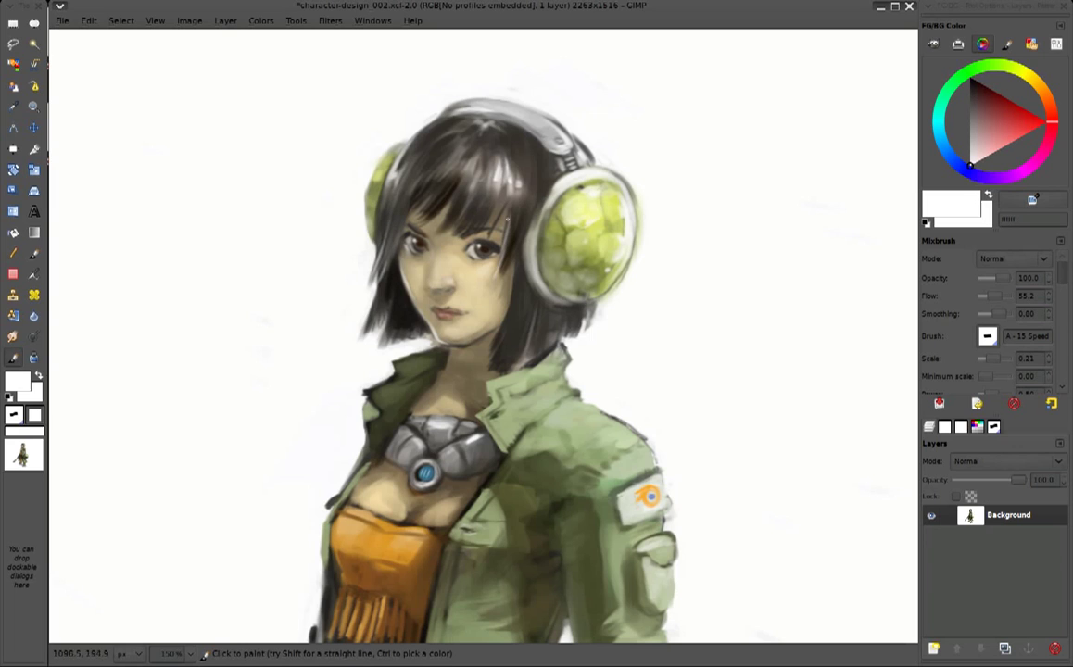
drag(516, 285, 502, 335)
drag(384, 300, 386, 329)
drag(351, 270, 348, 299)
Choose a darker brown, then sample chin skin tones and the darkest hair browns
ctrl+click(405, 281)
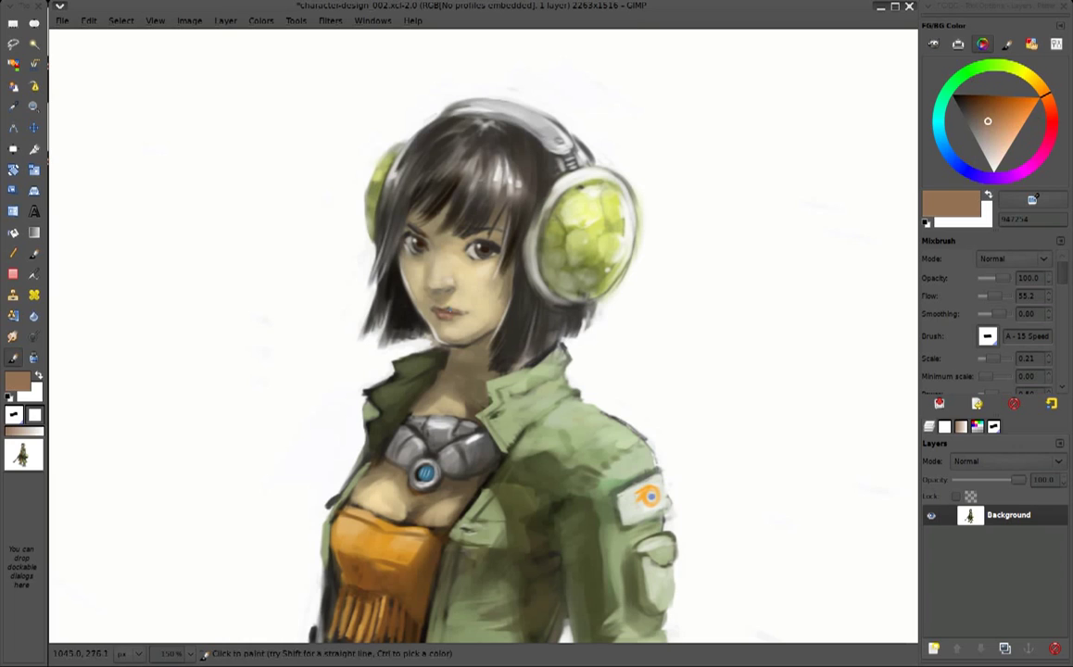
click(974, 102)
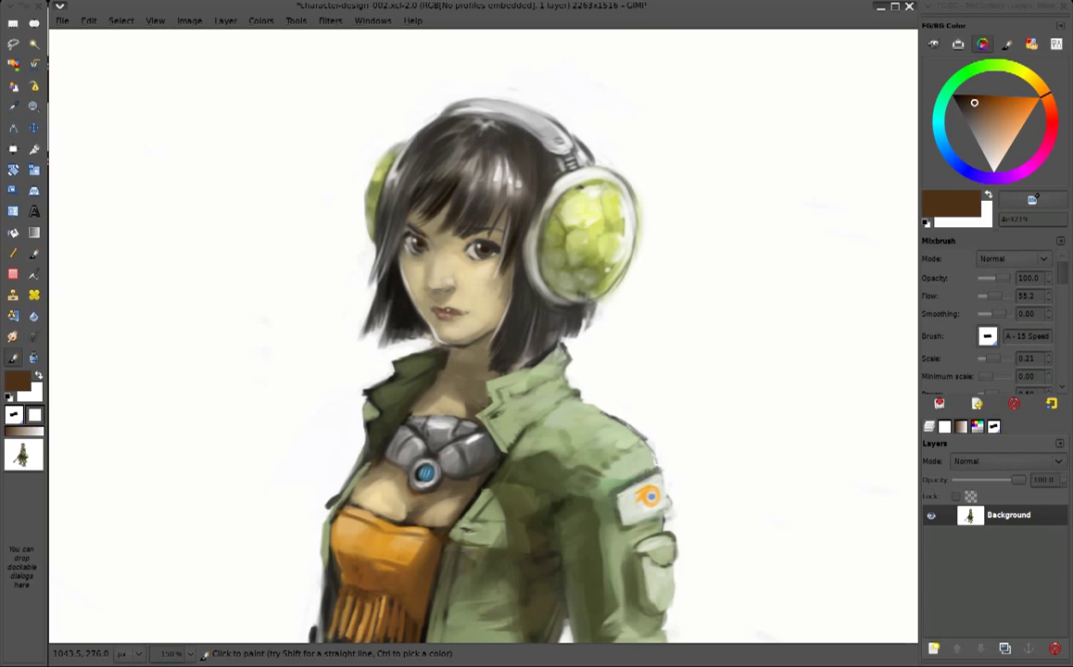
ctrl+click(454, 306)
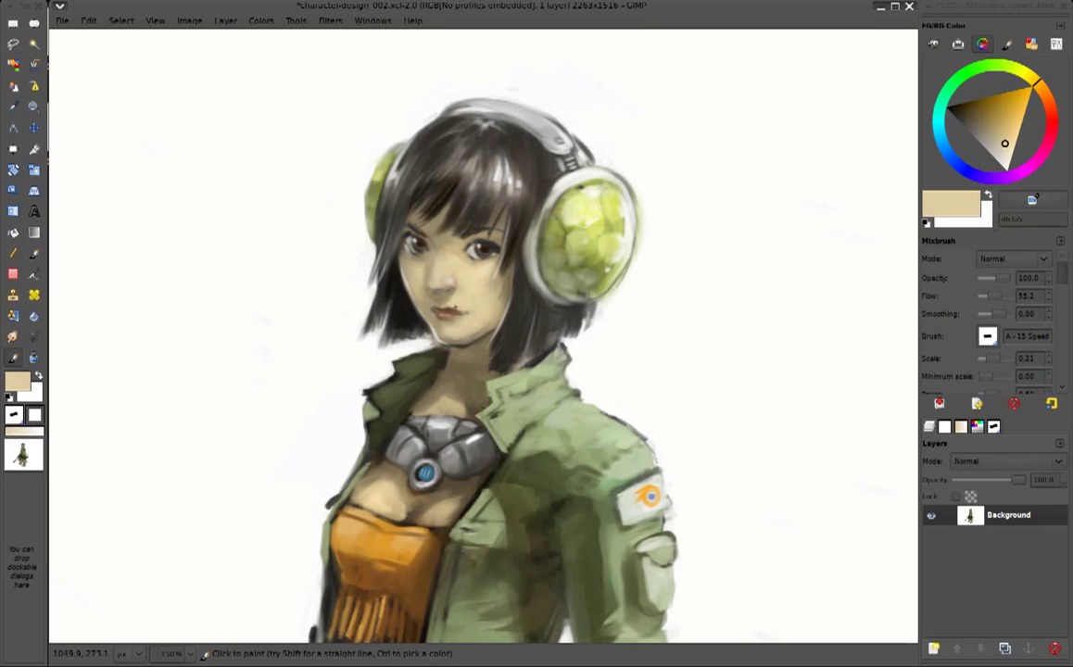
ctrl+click(452, 302)
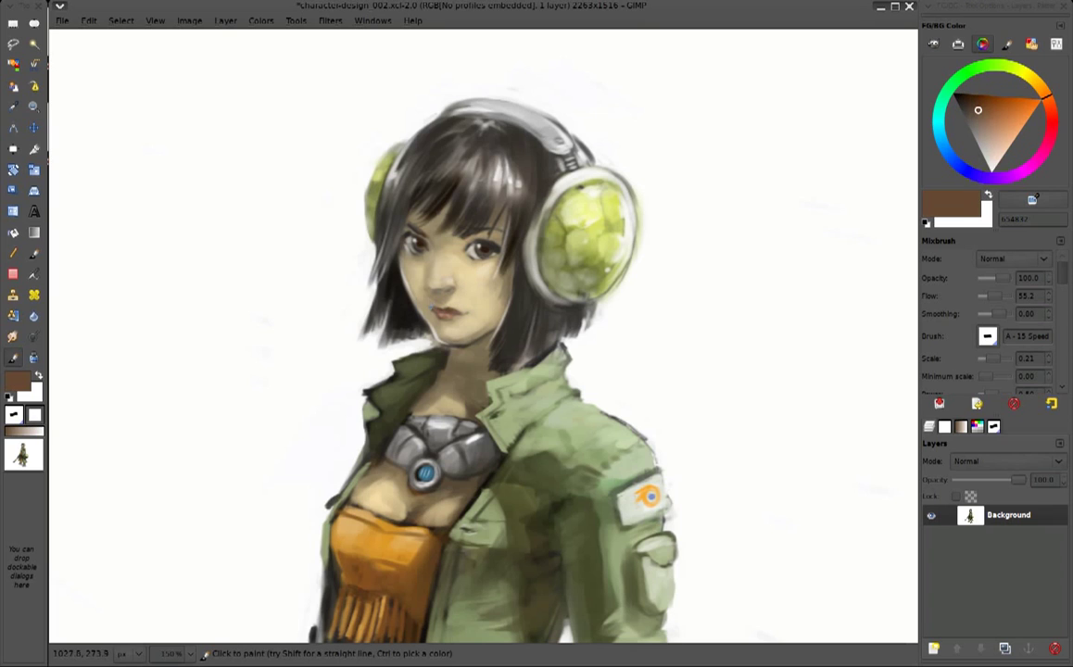
ctrl+click(466, 340)
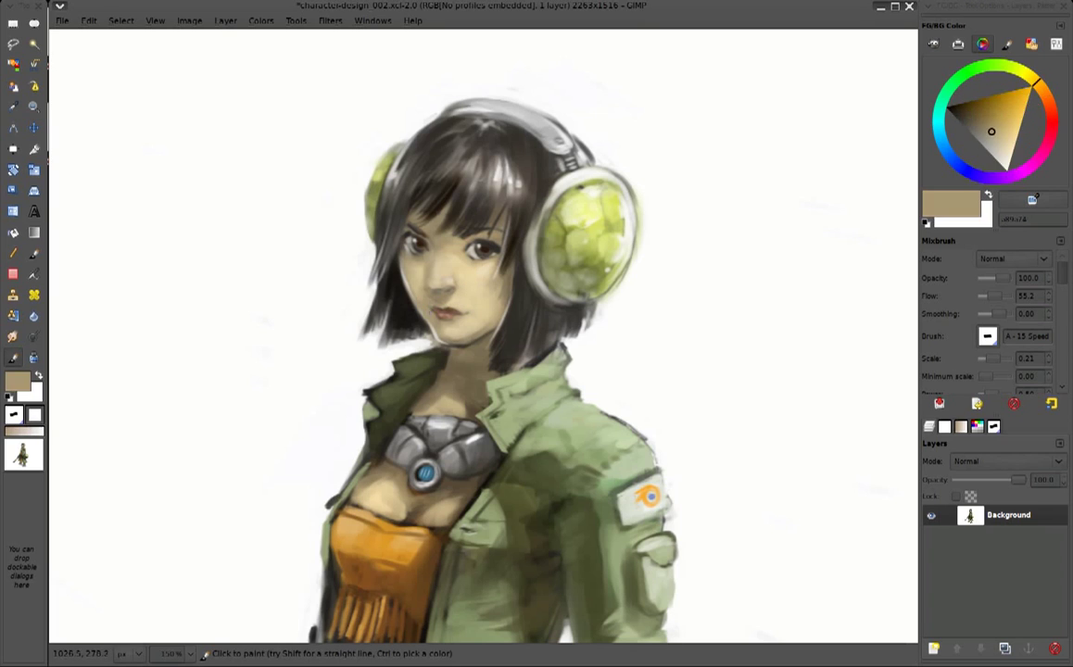
ctrl+click(454, 306)
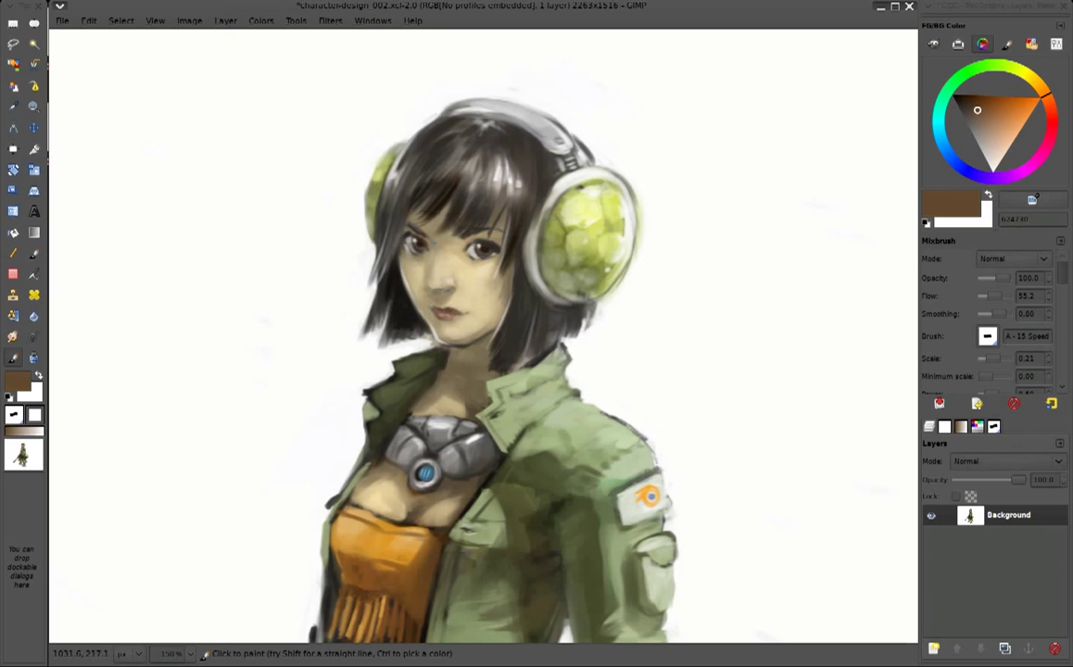
ctrl+click(436, 186)
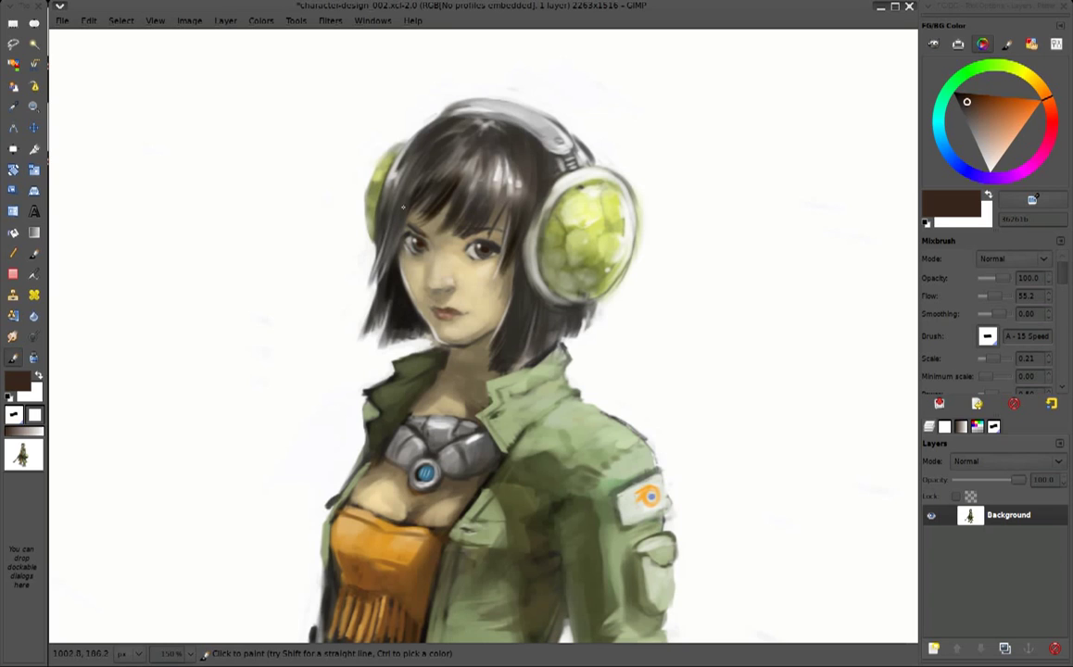
ctrl+click(433, 196)
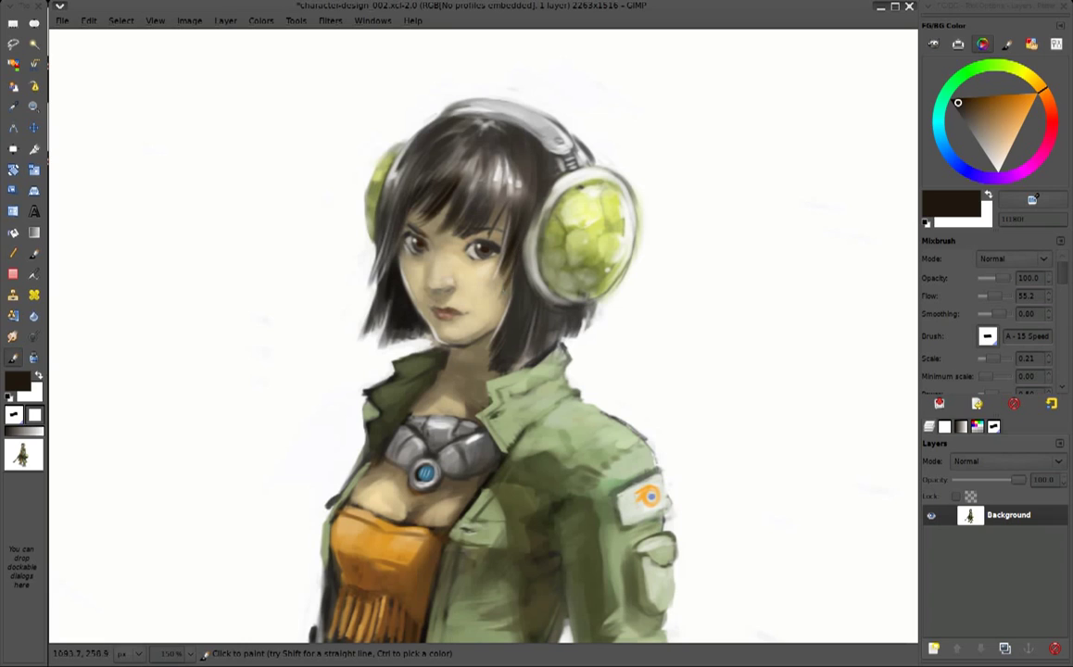
ctrl+click(503, 302)
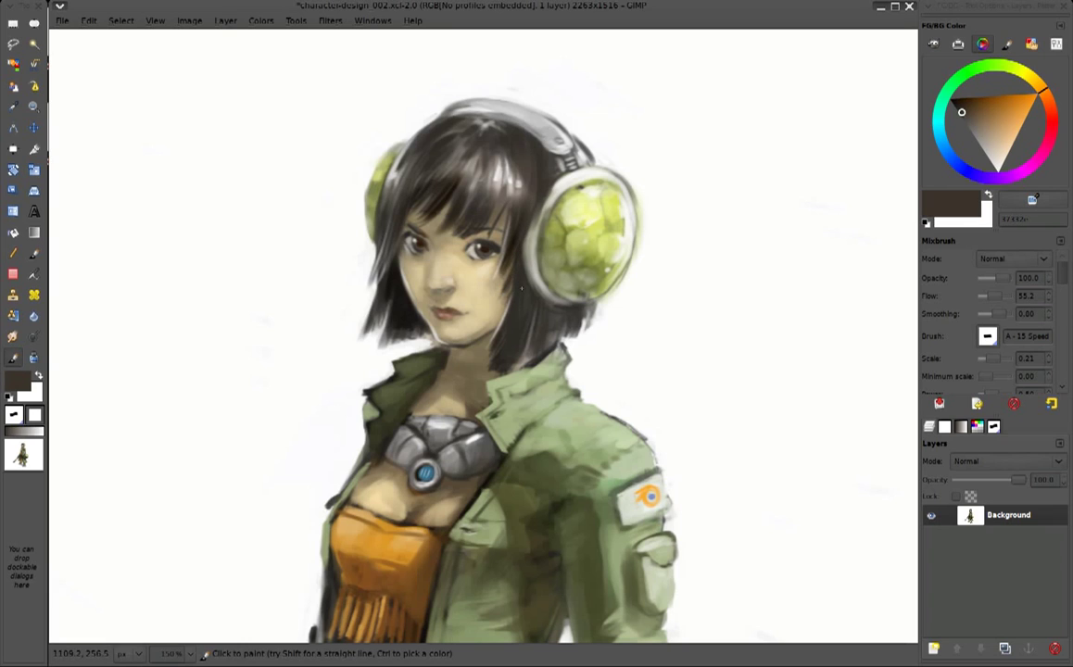
Sample near-white, browns and greys, then darken a hair strand with near-black brown
ctrl+click(533, 190)
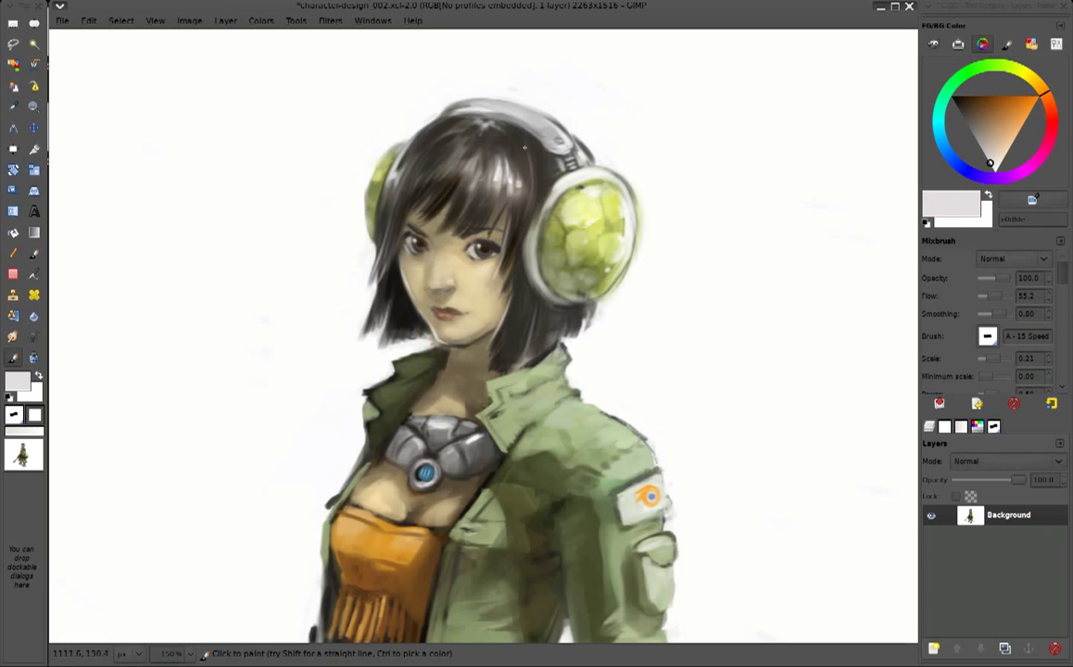
ctrl+click(521, 150)
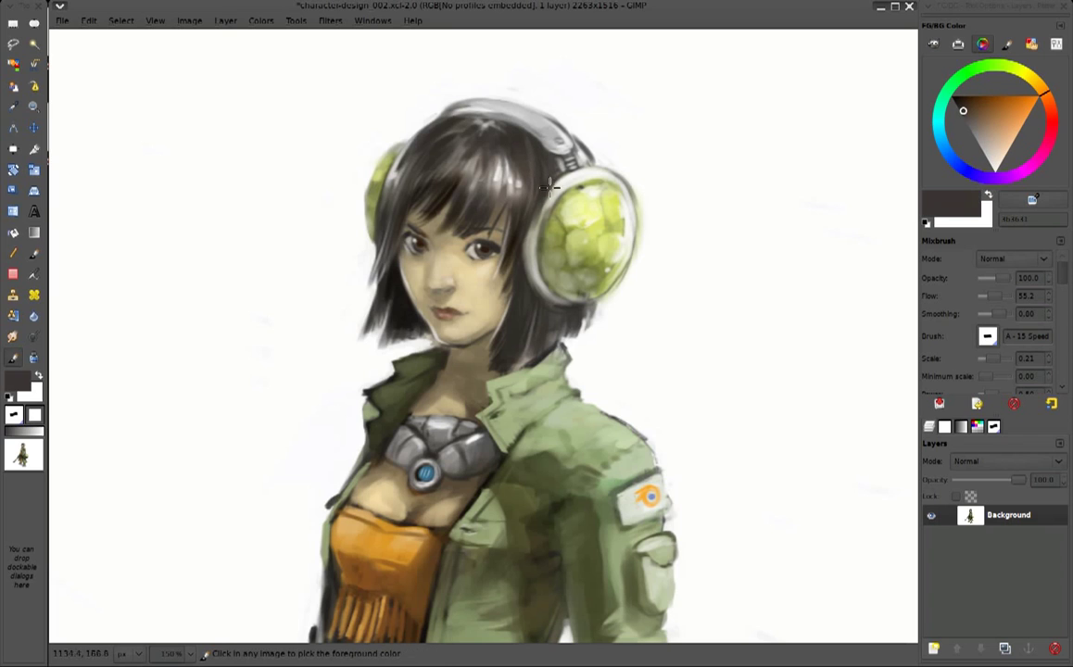
ctrl+click(531, 220)
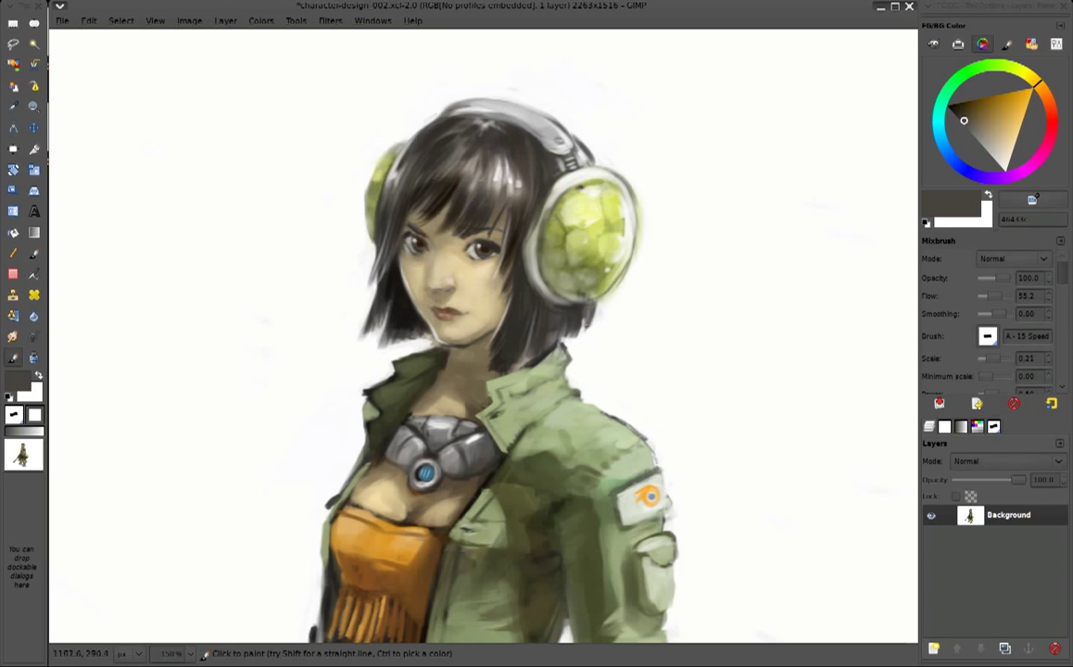
ctrl+click(550, 295)
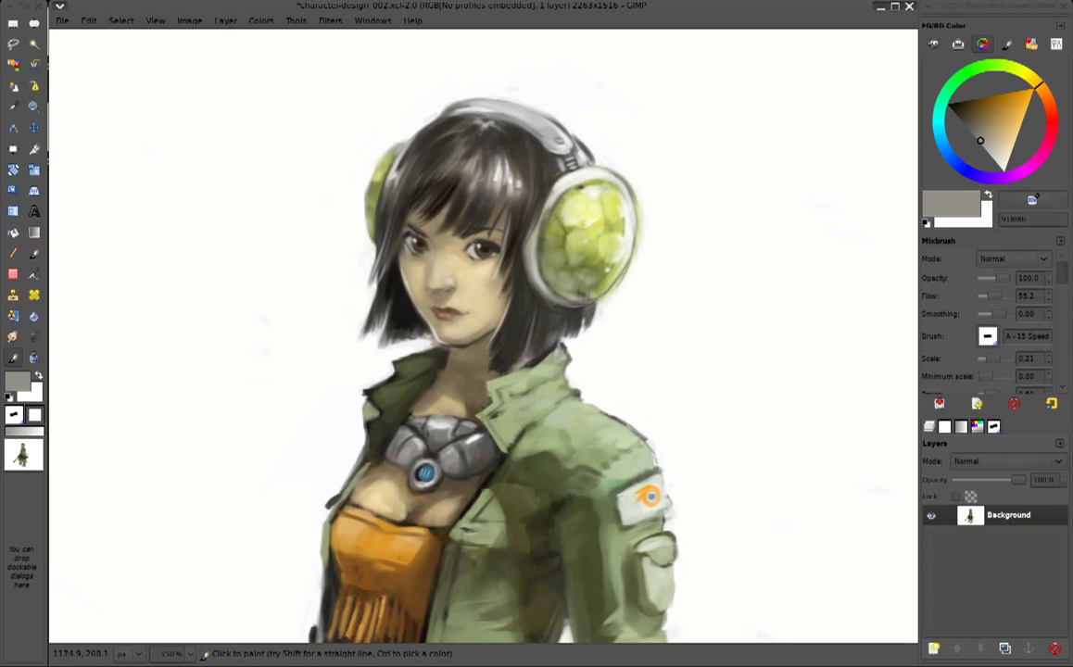
ctrl+click(477, 250)
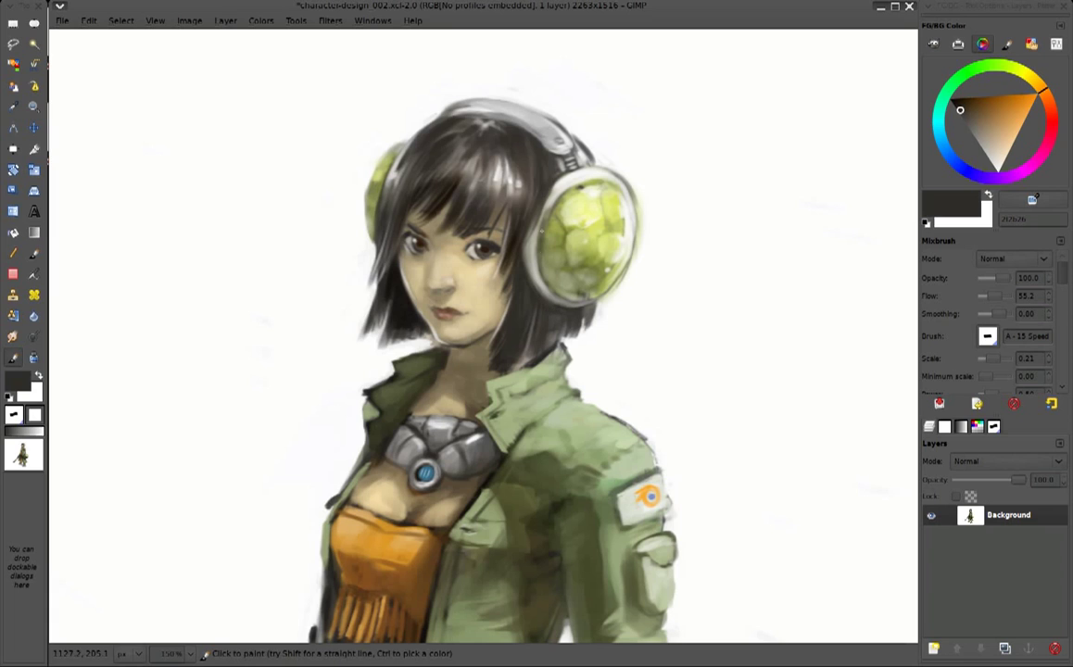
click(957, 98)
drag(458, 200, 449, 240)
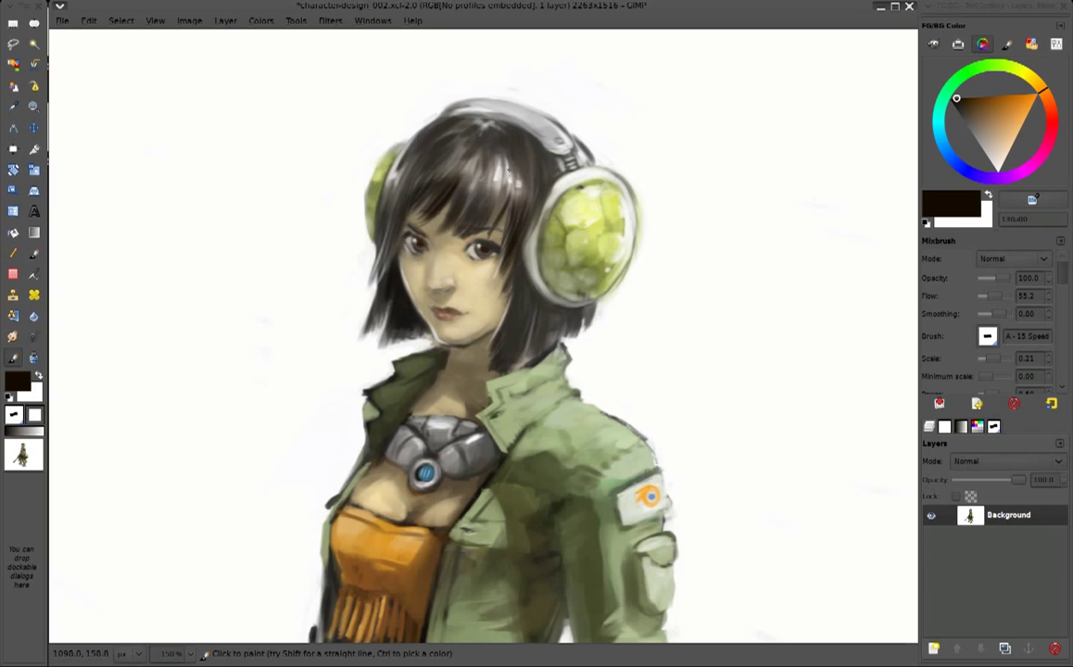
Paint beige and dark strokes into the hair and darken its left edge
ctrl+click(505, 212)
drag(459, 199, 444, 159)
ctrl+click(463, 213)
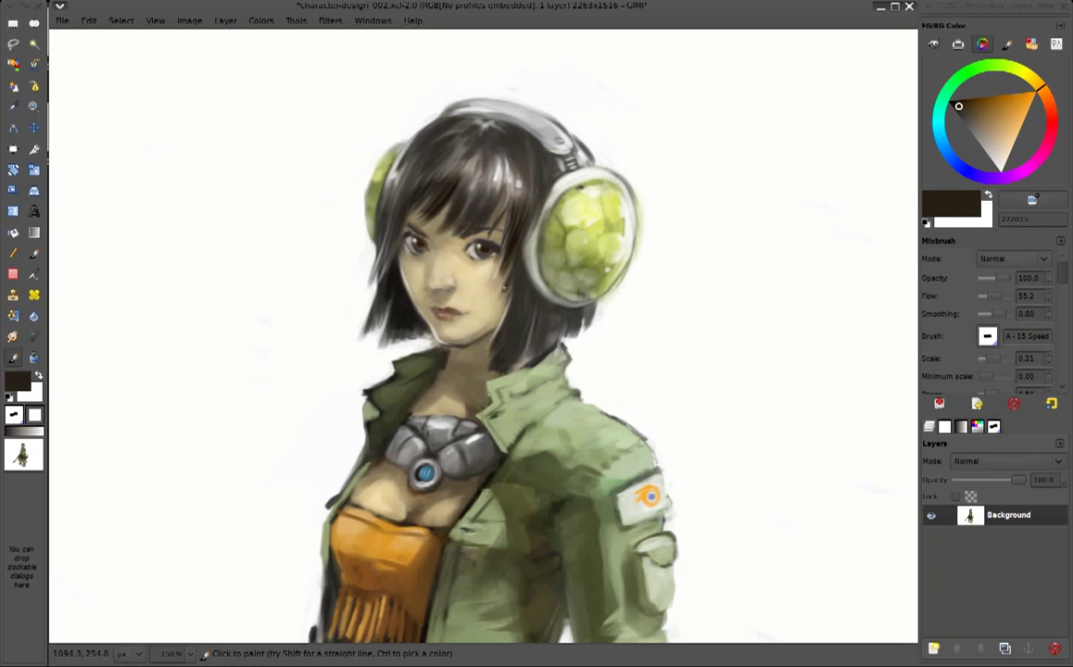
mouse_move(335, 250)
mouse_down()
mouse_move(339, 283)
mouse_move(375, 313)
mouse_up()
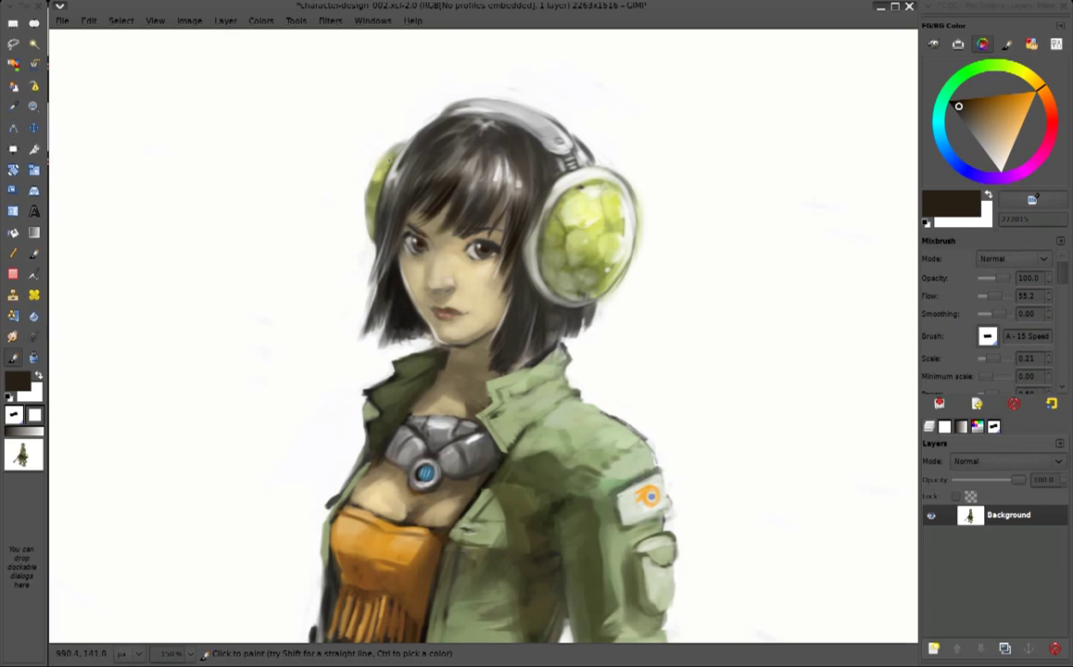
Sample white from the background and brighten the top of the headband
ctrl+click(388, 141)
ctrl+click(521, 129)
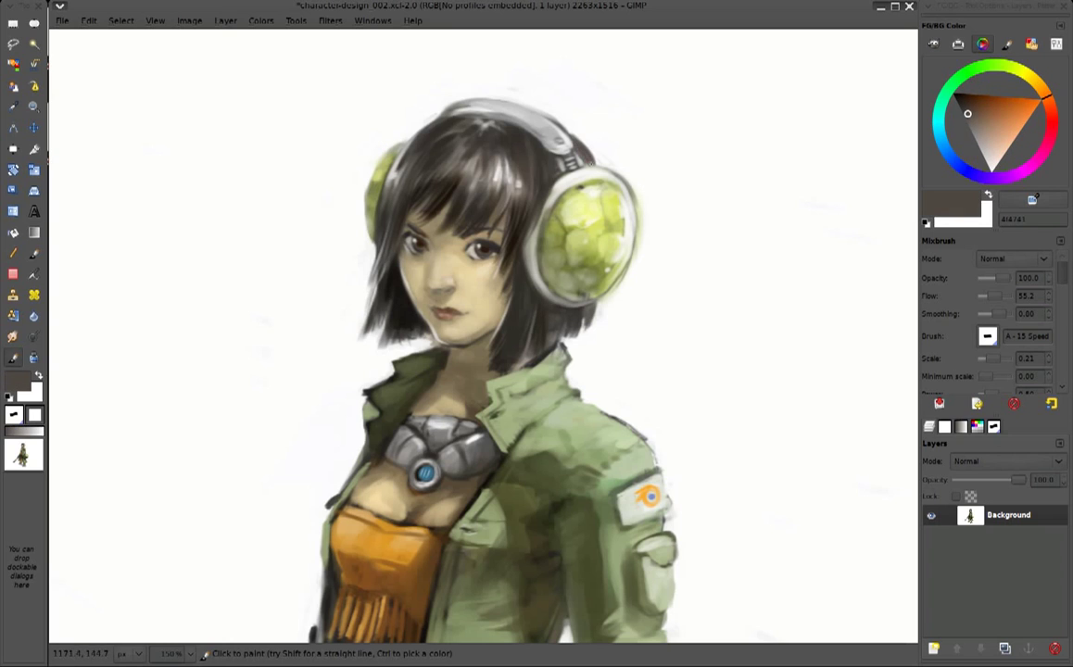
ctrl+click(594, 115)
drag(534, 137, 532, 139)
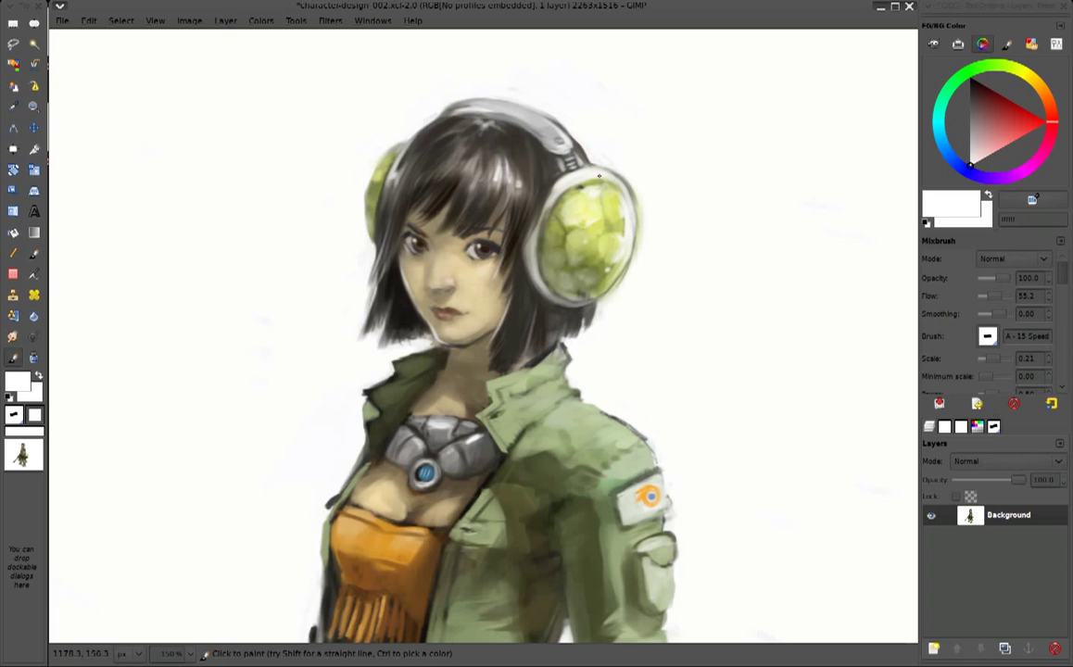
Zoom out, reset the paint colour to white, and select a rectangle around the shield
scroll(598, 175, down, 1)
scroll(619, 144, down, 1)
scroll(569, 221, down, 1)
scroll(638, 145, down, 1)
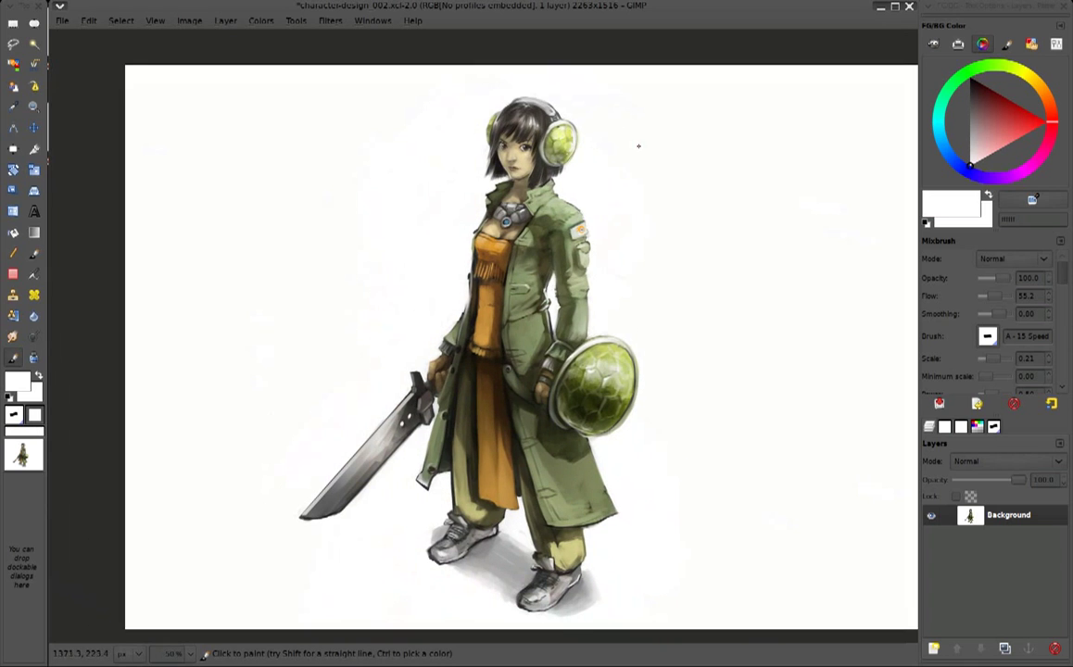
ctrl+click(391, 551)
ctrl+click(387, 545)
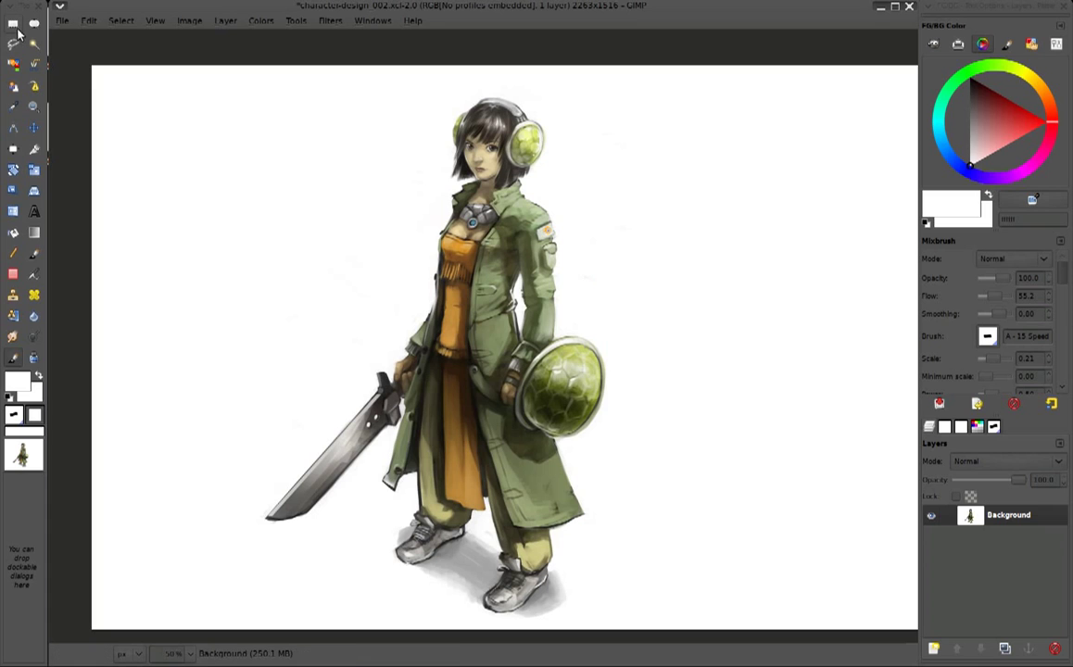
key(r)
mouse_move(419, 239)
mouse_down()
mouse_move(476, 286)
mouse_move(669, 507)
mouse_up()
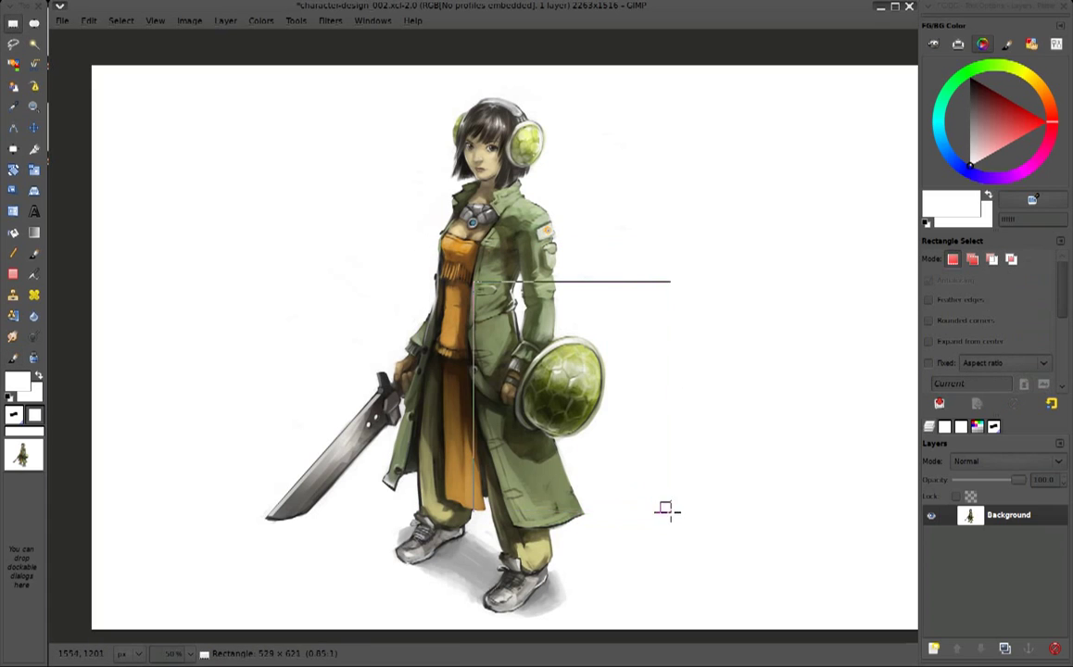
Save the painting as a new version named character-design_003.xcf
click(62, 20)
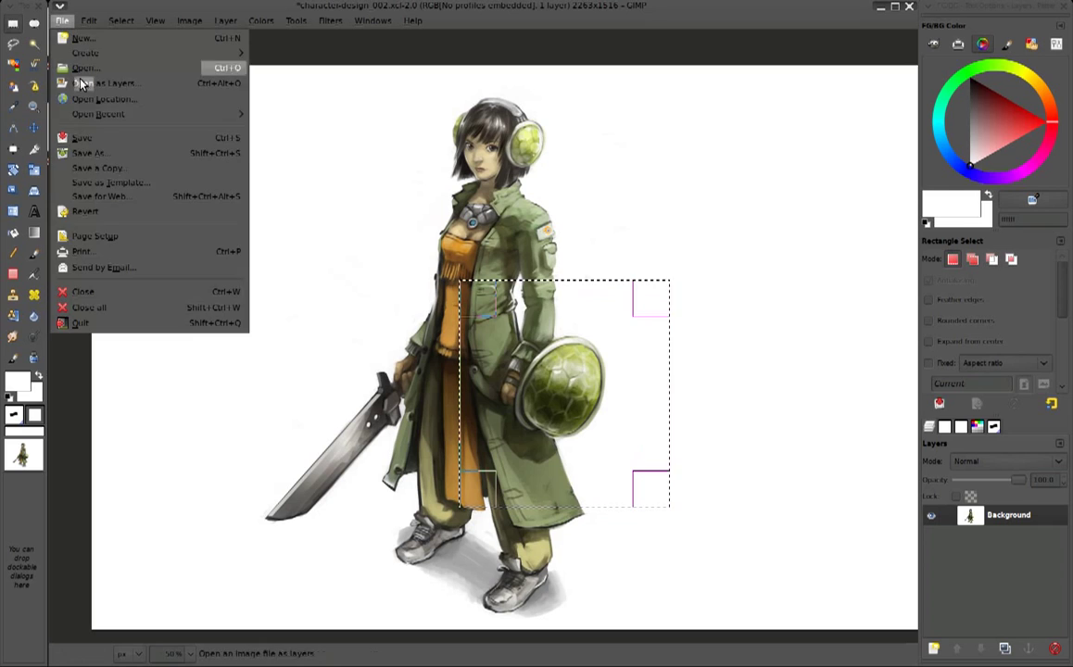
click(93, 151)
key(BackSpace)
text(3)
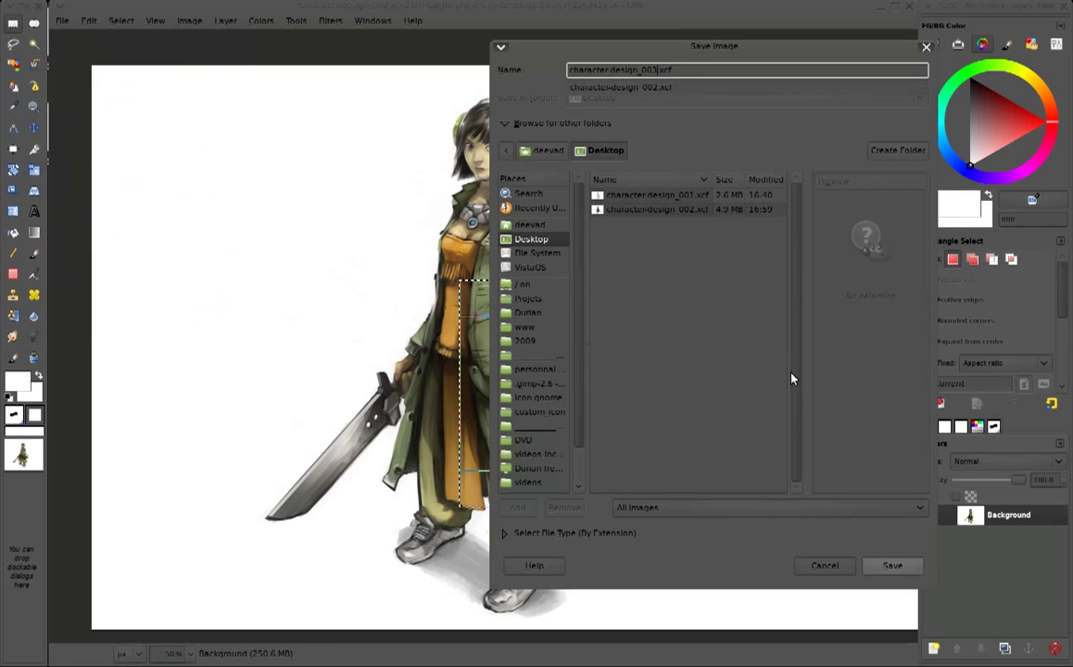
click(890, 566)
click(330, 20)
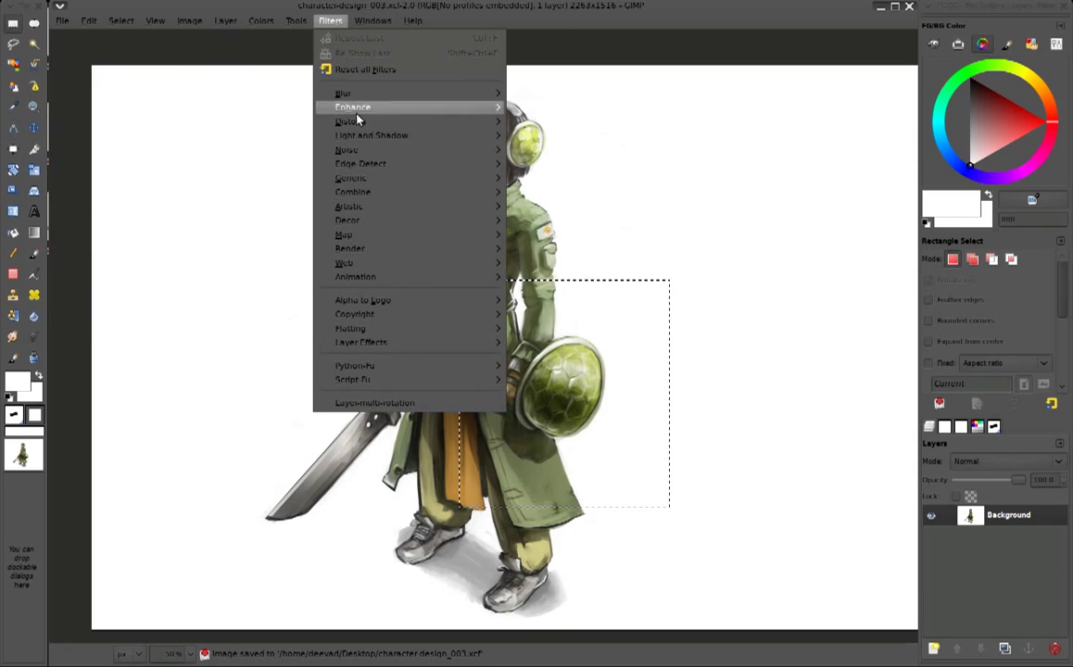
Push the shield's right edge inward with IWarp at deform radius about 52 and apply
mouse_move(350, 121)
click(495, 174)
mouse_move(548, 108)
mouse_down()
mouse_move(956, 83)
mouse_move(940, 82)
mouse_up()
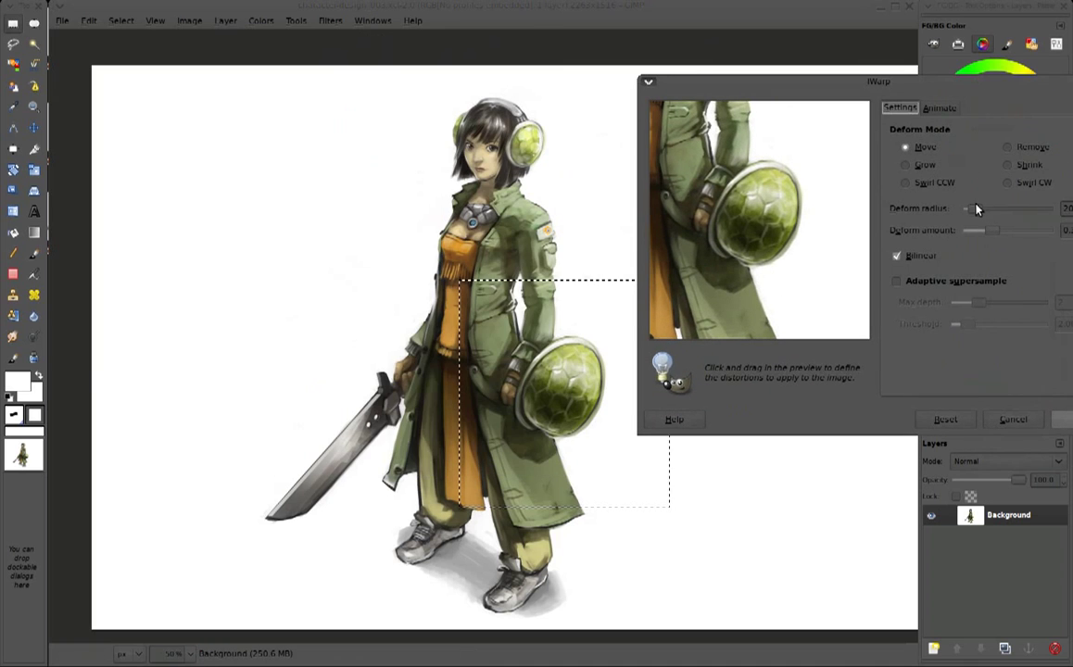
mouse_move(816, 205)
mouse_down()
mouse_move(812, 174)
mouse_move(812, 237)
mouse_move(774, 272)
mouse_move(807, 236)
mouse_move(808, 168)
mouse_move(799, 233)
mouse_move(714, 236)
mouse_move(778, 240)
mouse_move(760, 229)
mouse_move(791, 242)
mouse_move(809, 175)
mouse_move(713, 254)
mouse_move(762, 239)
mouse_move(769, 266)
mouse_move(742, 229)
mouse_move(783, 242)
mouse_move(795, 231)
mouse_move(752, 267)
mouse_up()
click(978, 211)
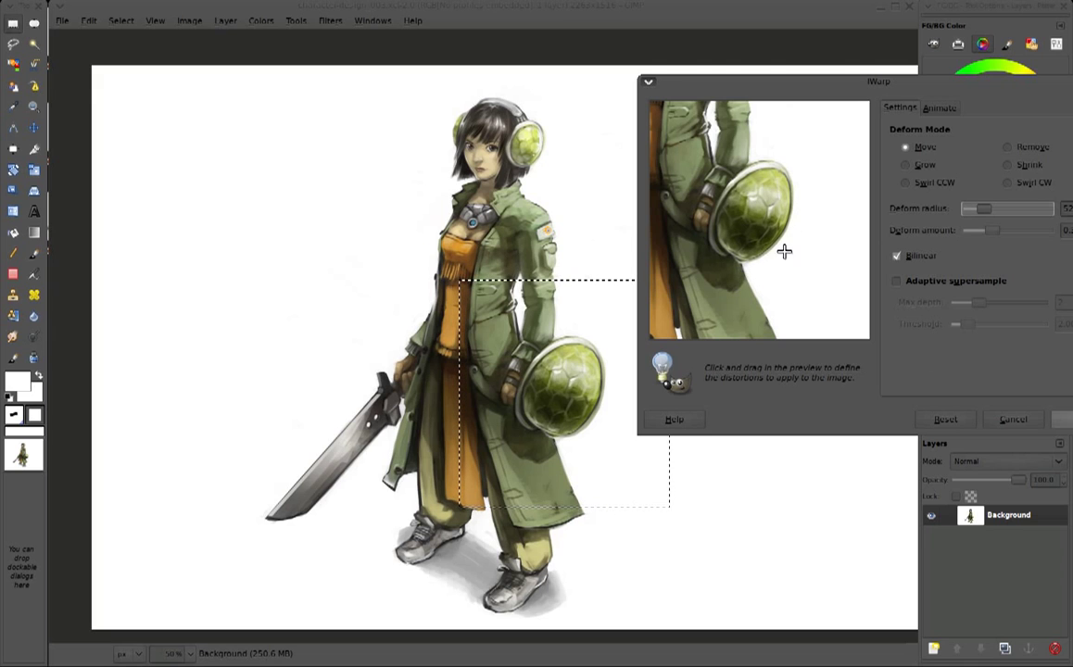
drag(862, 80, 697, 136)
click(914, 475)
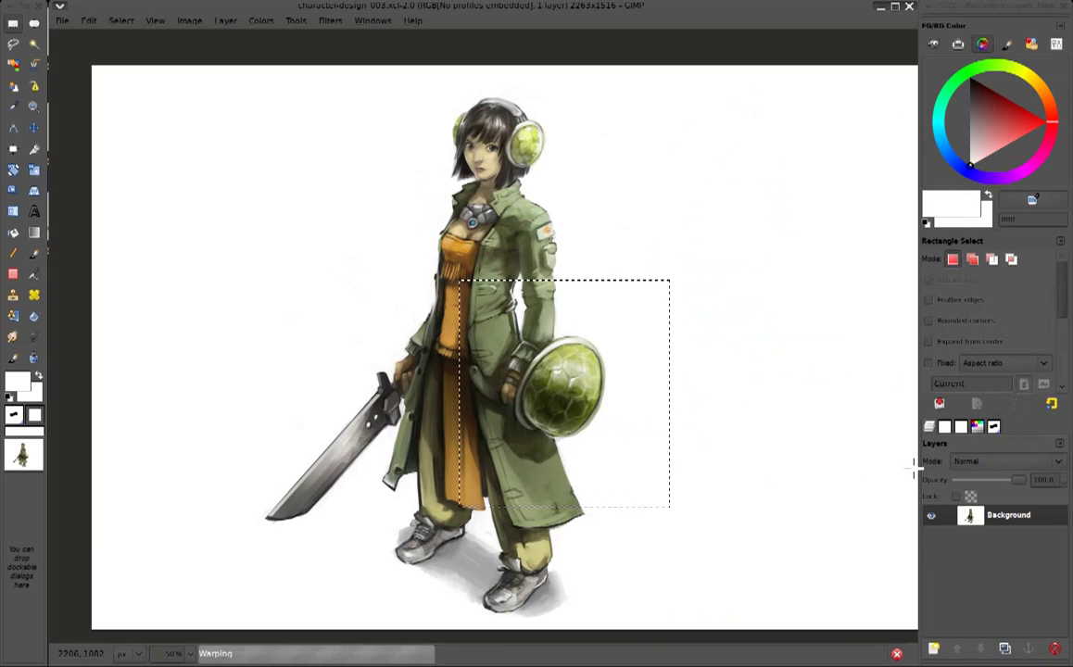
Deselect the shield, save, zoom to the face, and add a transparent New Layer above Background
click(659, 392)
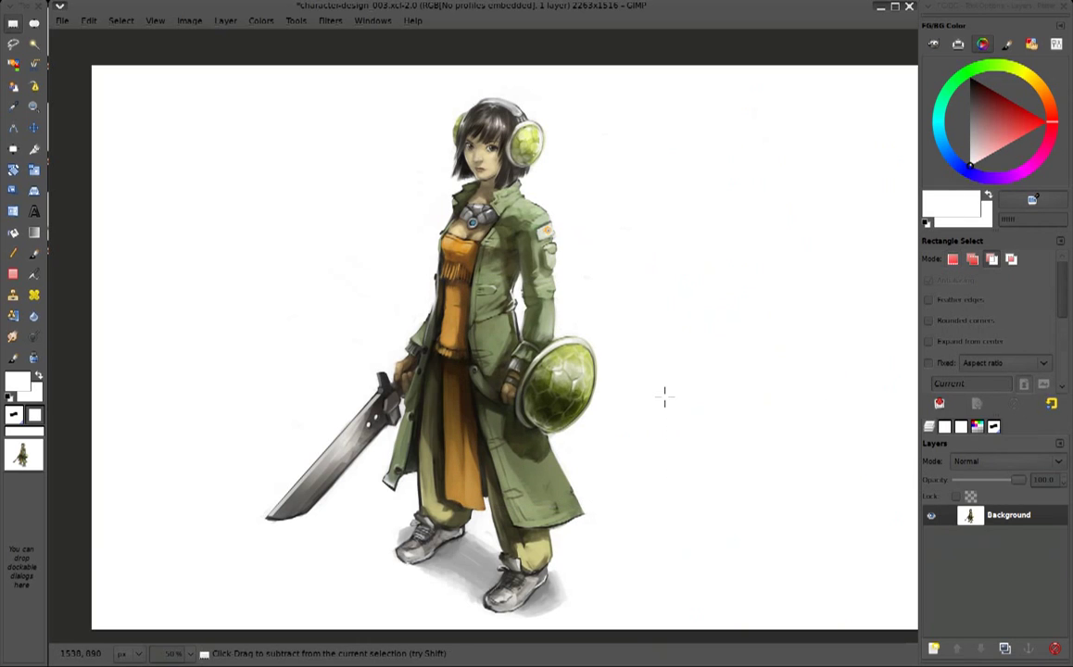
key(ctrl+s)
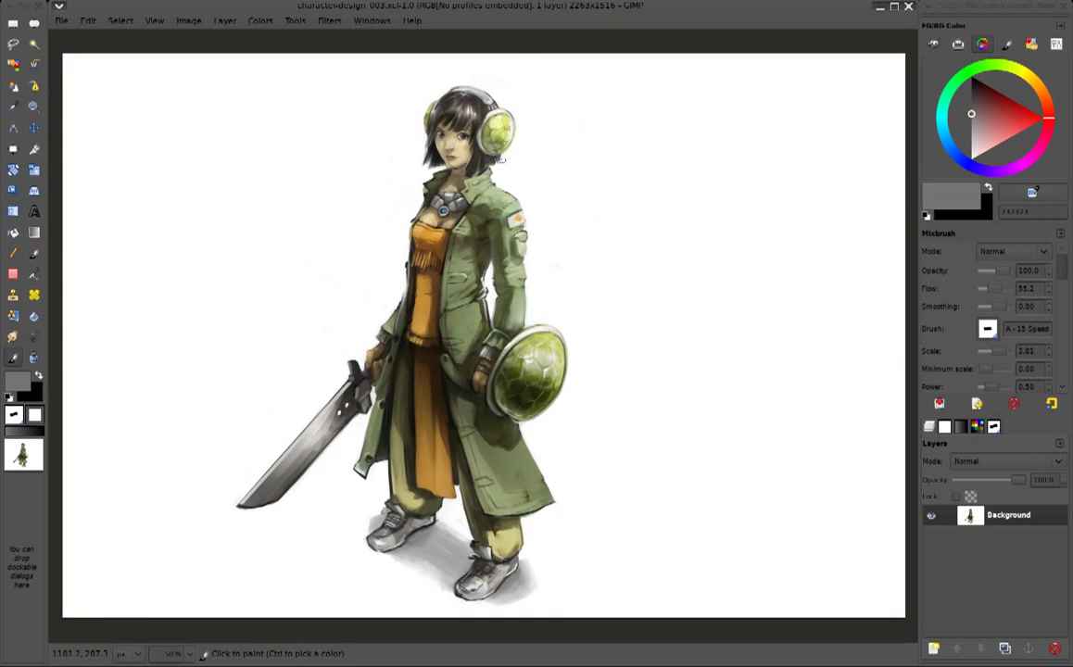
scroll(525, 258, up, 2)
scroll(525, 257, up, 1)
scroll(526, 257, up, 1)
drag(526, 258, 627, 338)
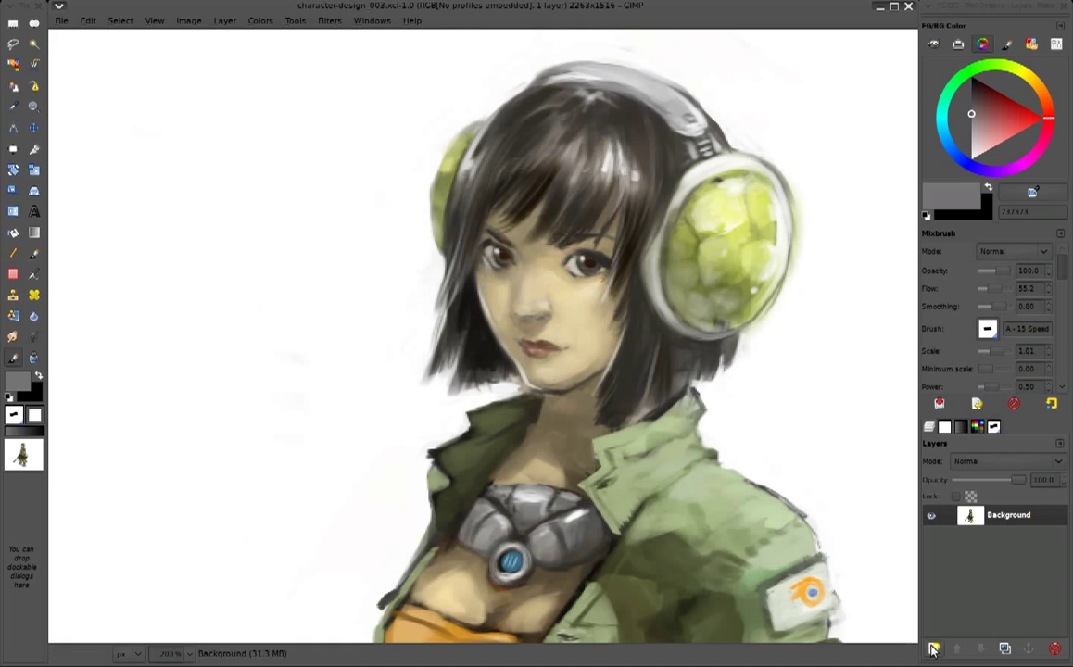
key(ctrl+shift+n)
ctrl+click(519, 276)
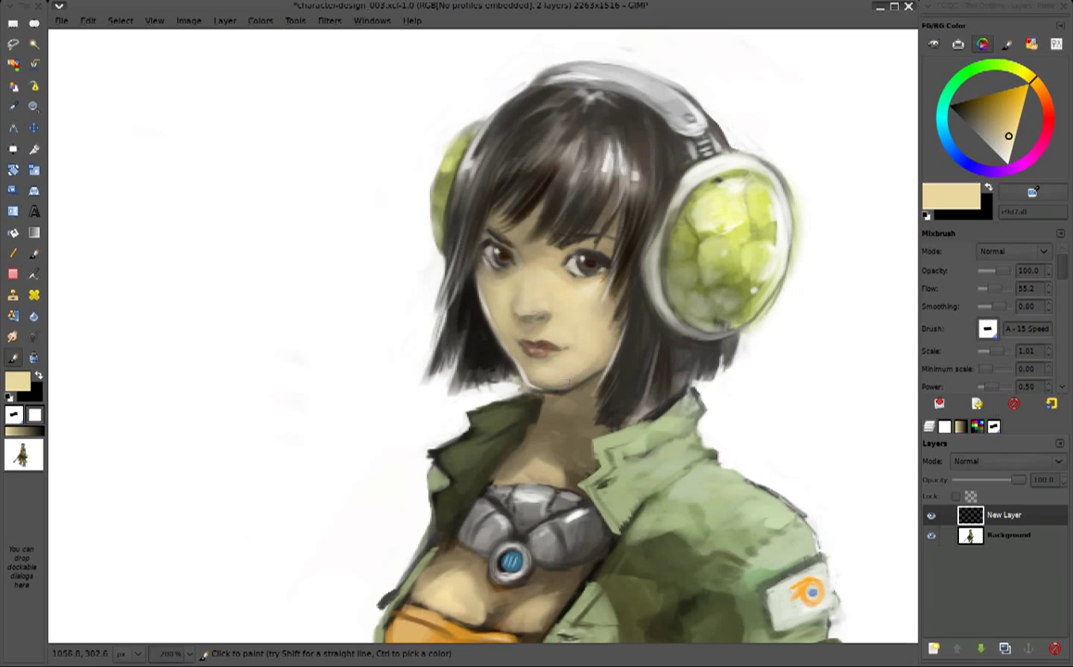
Sample skin and hair tones, shrink the brush, and paint a fine dark stroke in the bangs
ctrl+click(348, 211)
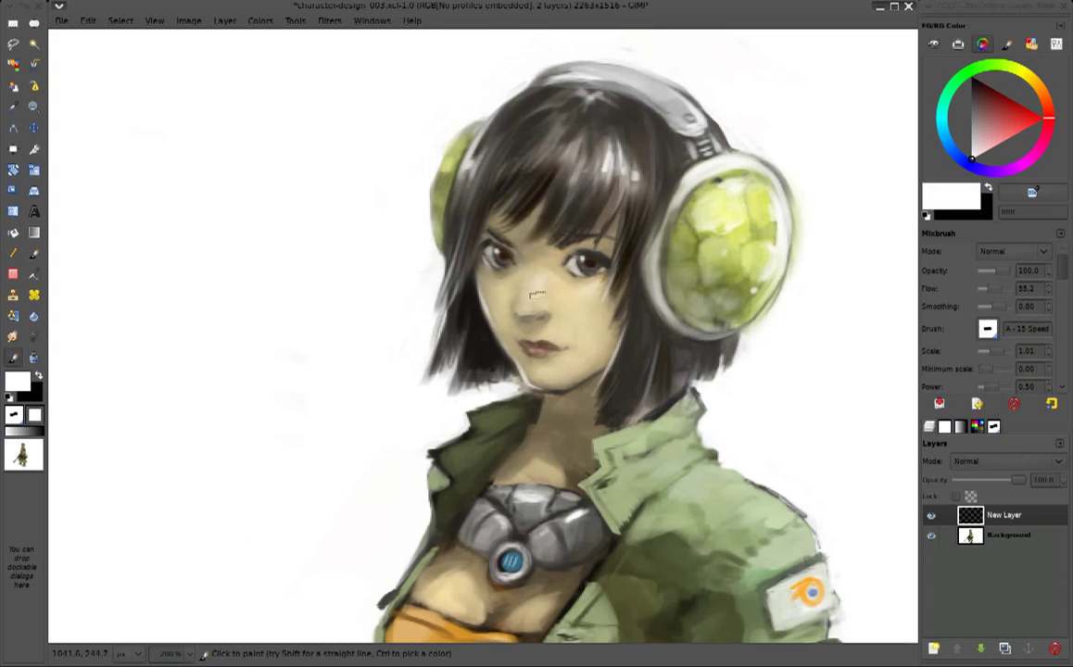
ctrl+click(507, 258)
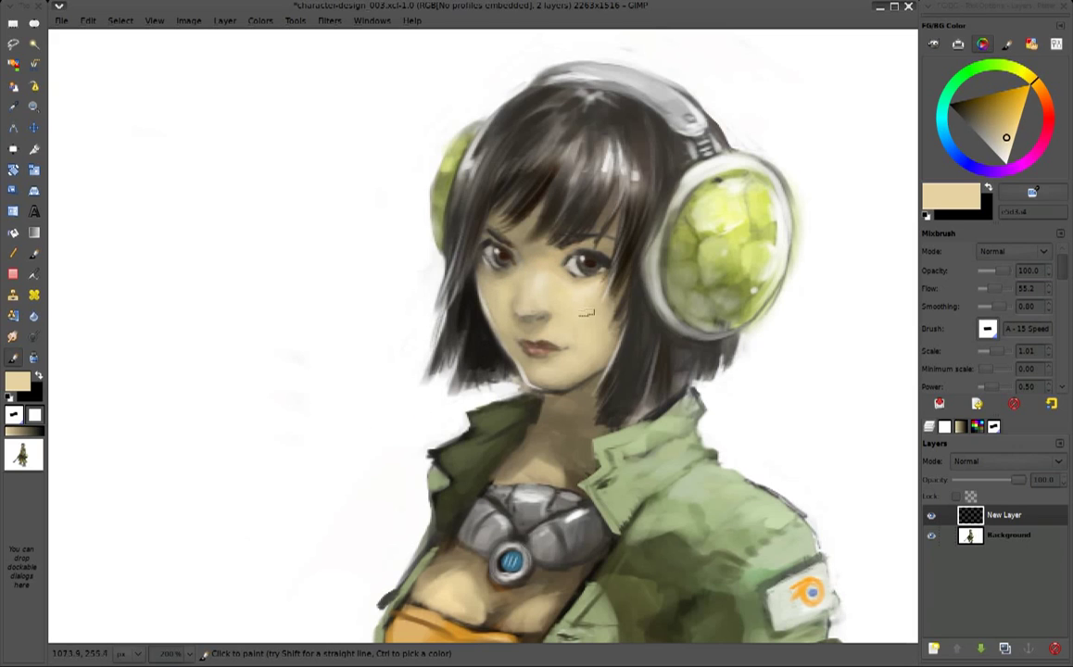
ctrl+click(469, 293)
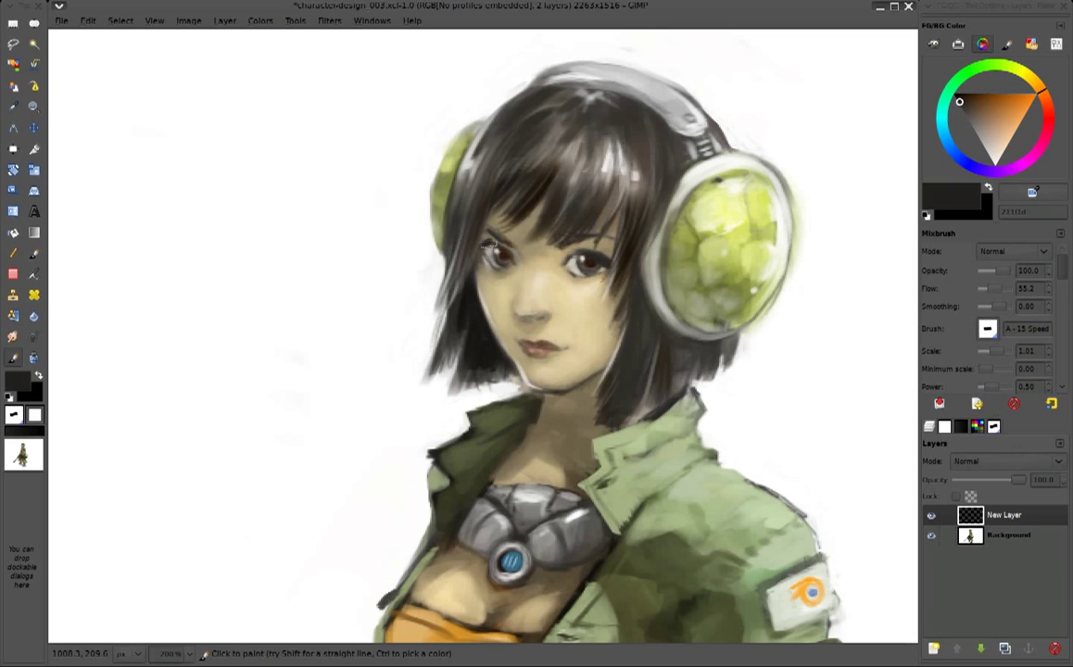
ctrl+click(486, 227)
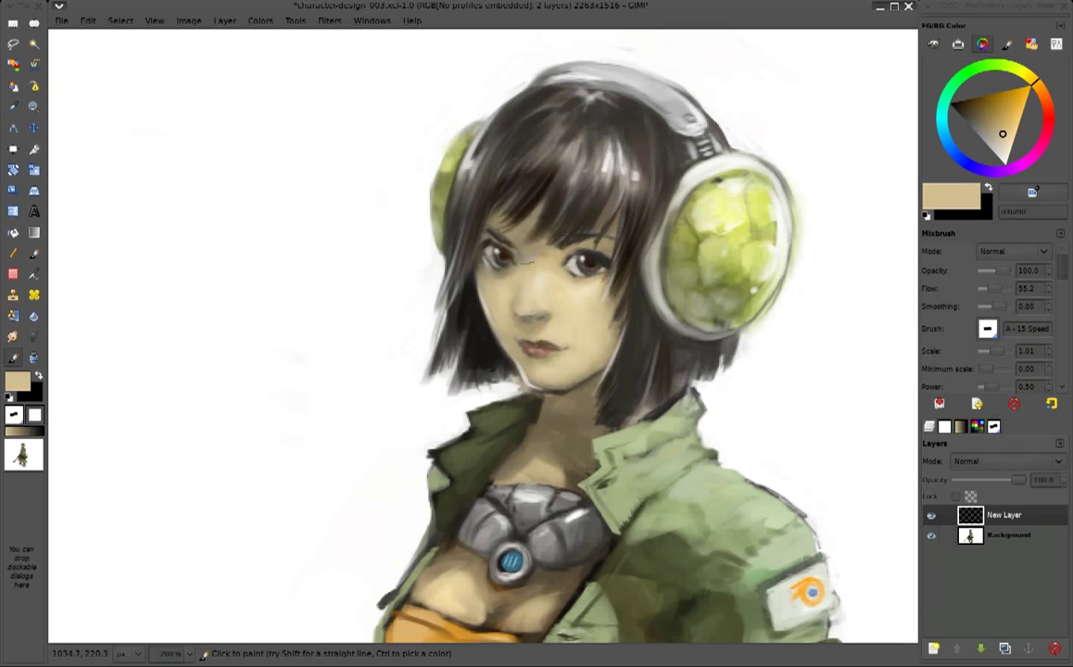
key(bracketleft)
key(bracketleft)
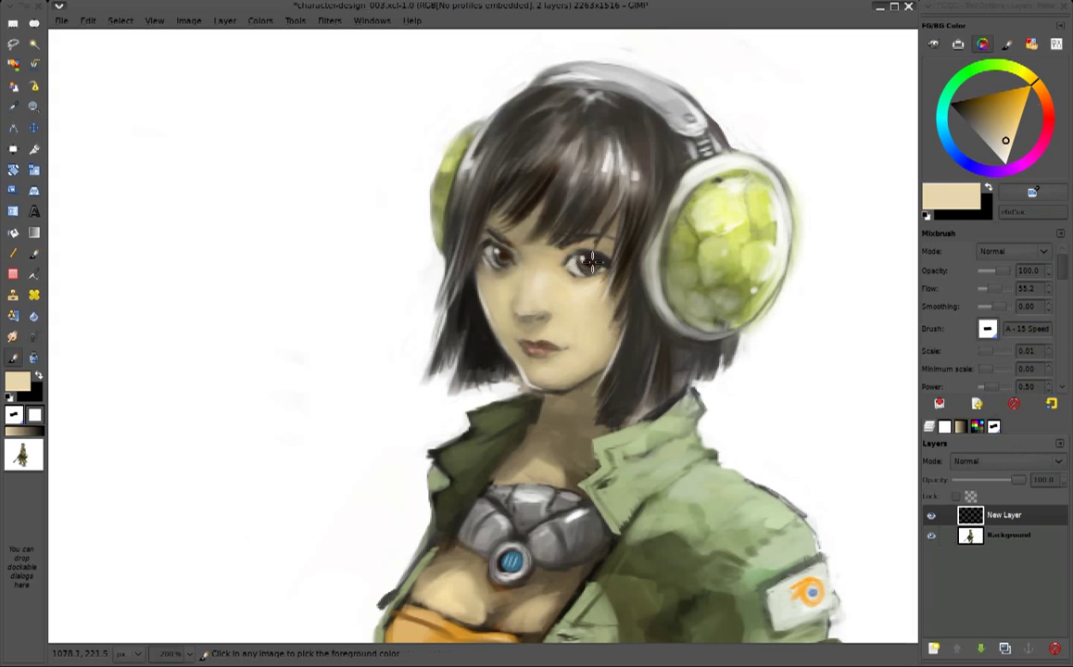
ctrl+click(547, 199)
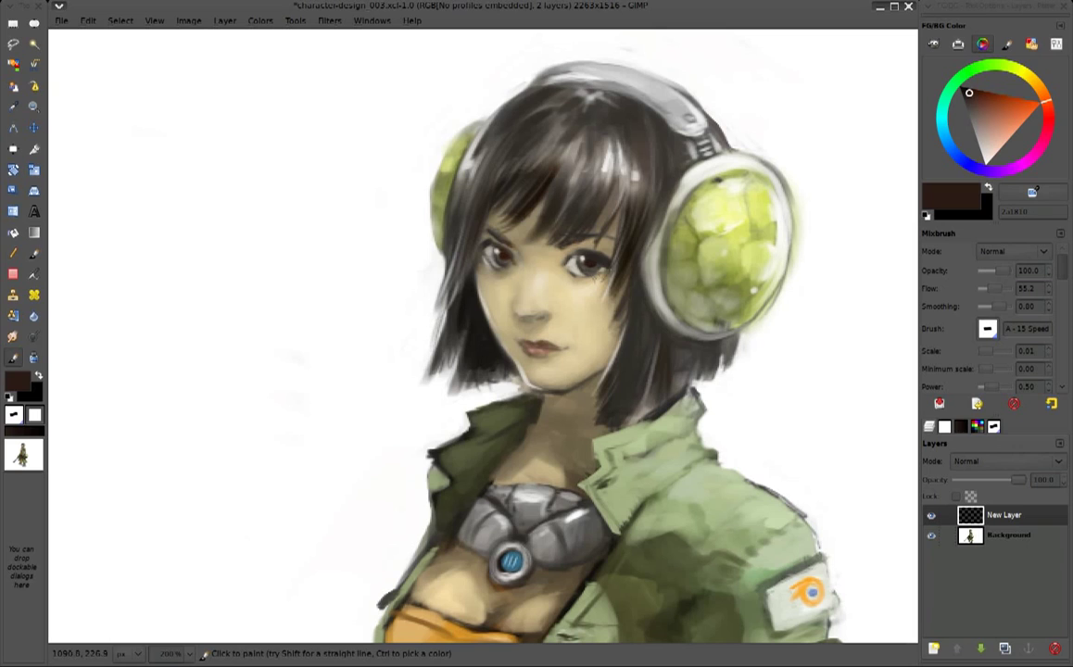
drag(554, 238, 541, 254)
Sample a series of tans, creams and dark browns from around the eyes and nose
ctrl+click(589, 282)
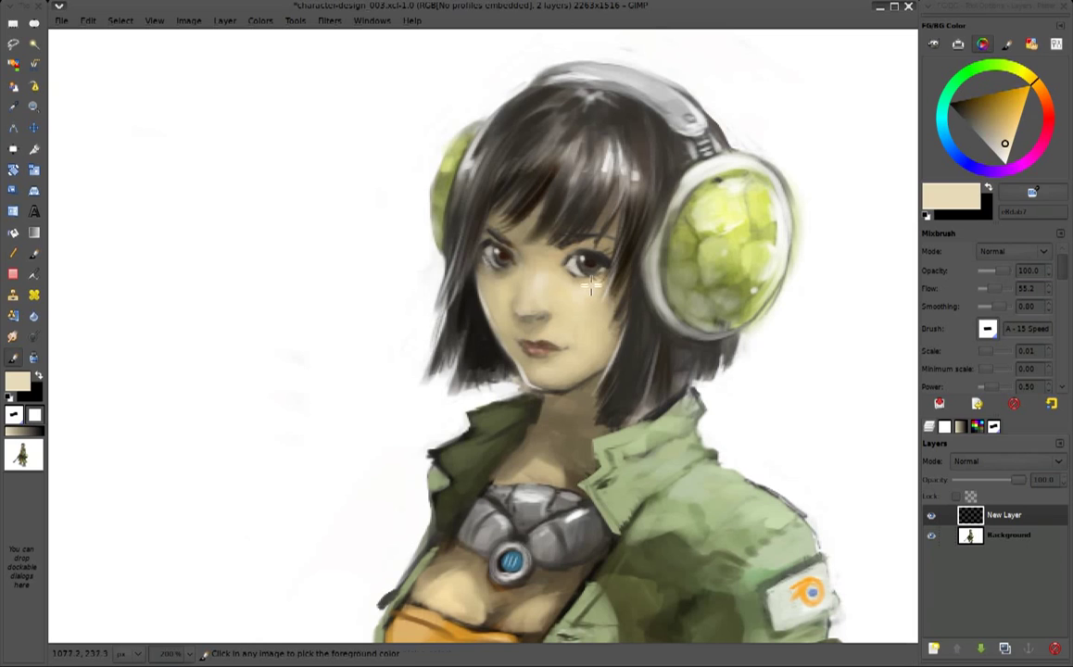
ctrl+click(530, 242)
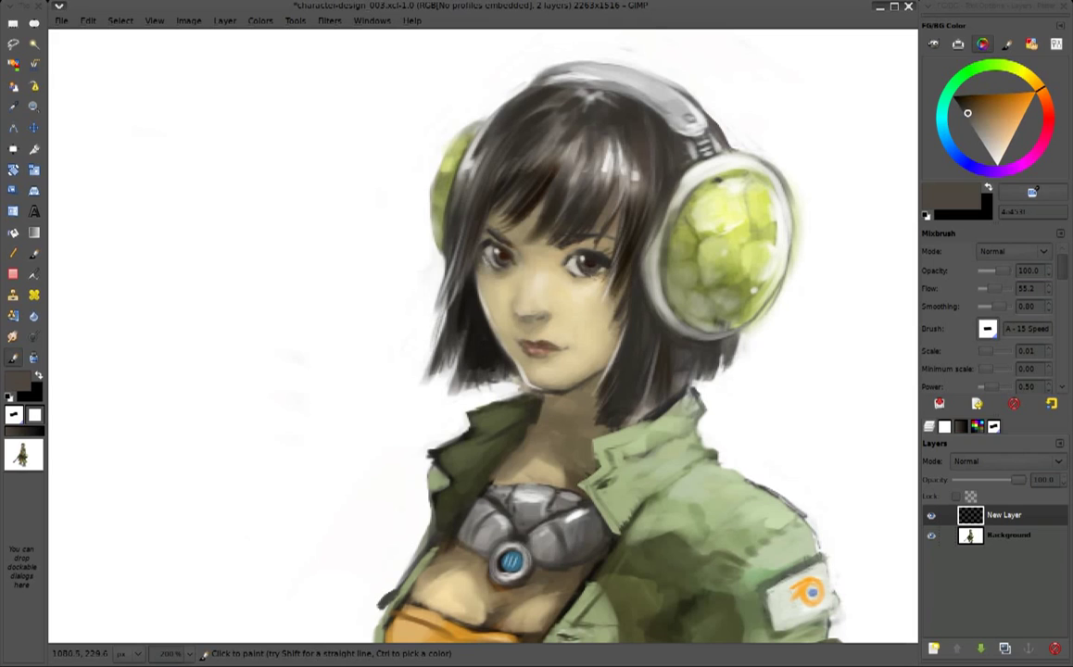
ctrl+click(561, 234)
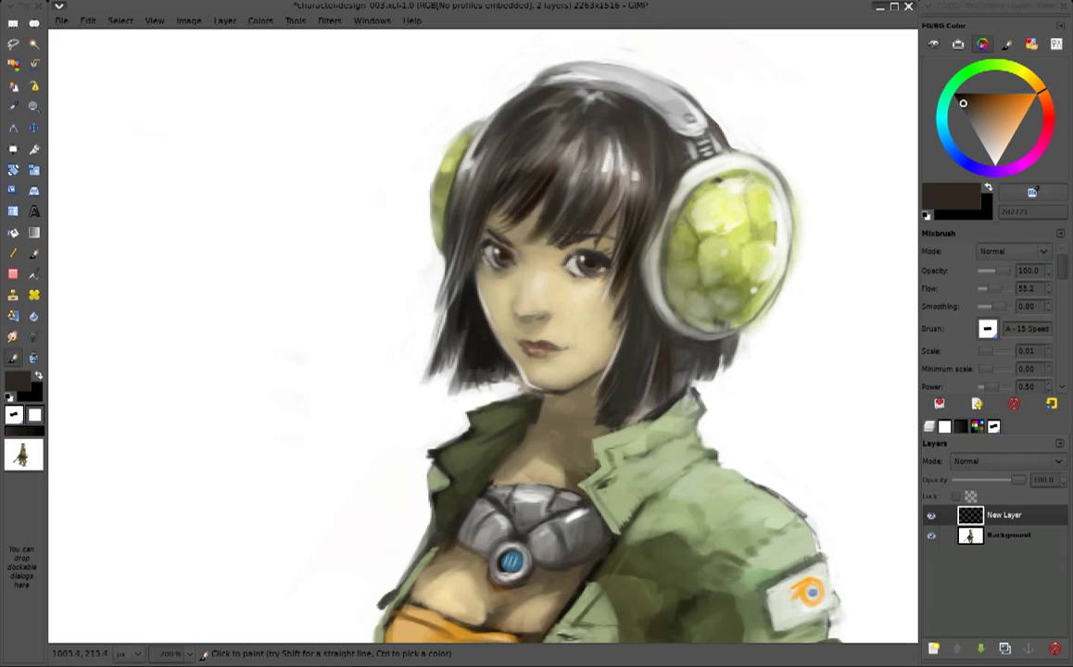
ctrl+click(542, 394)
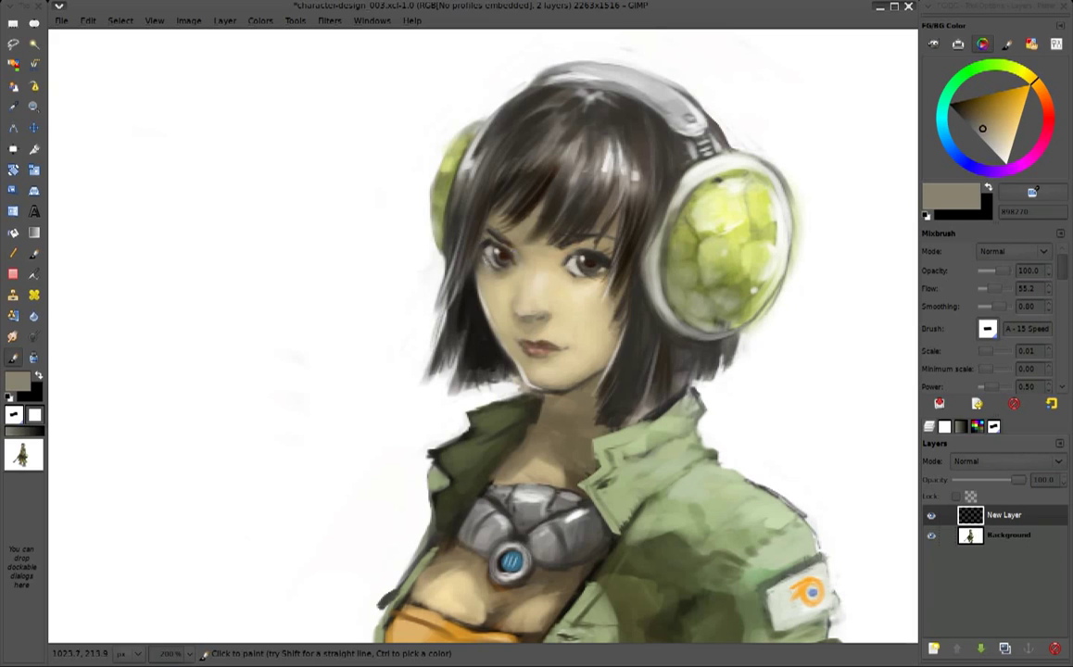
ctrl+click(469, 232)
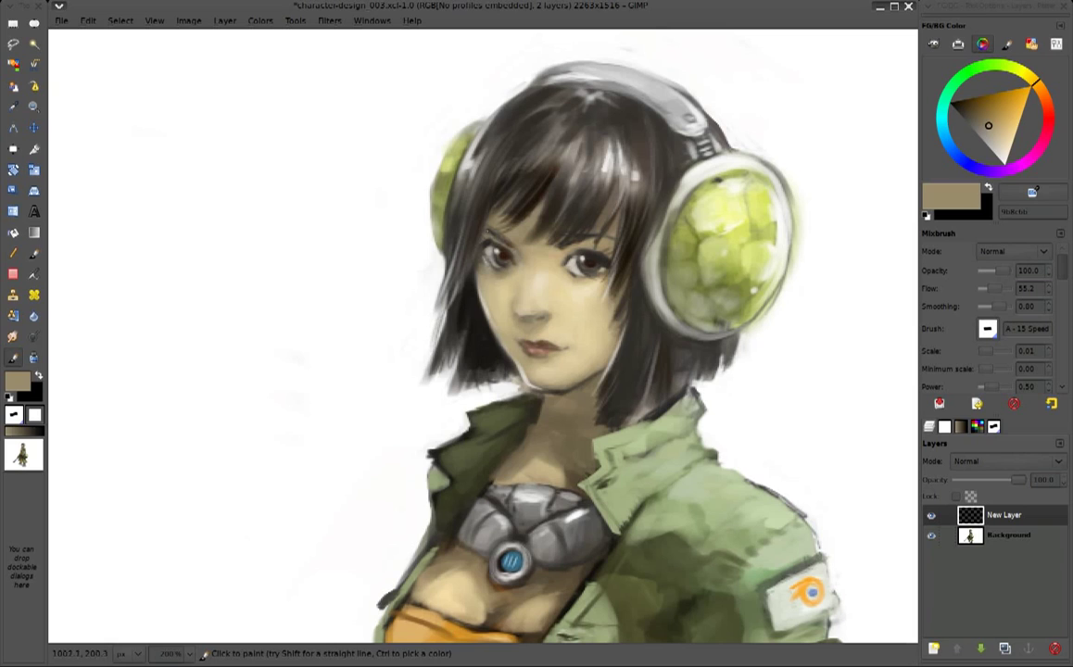
ctrl+click(488, 181)
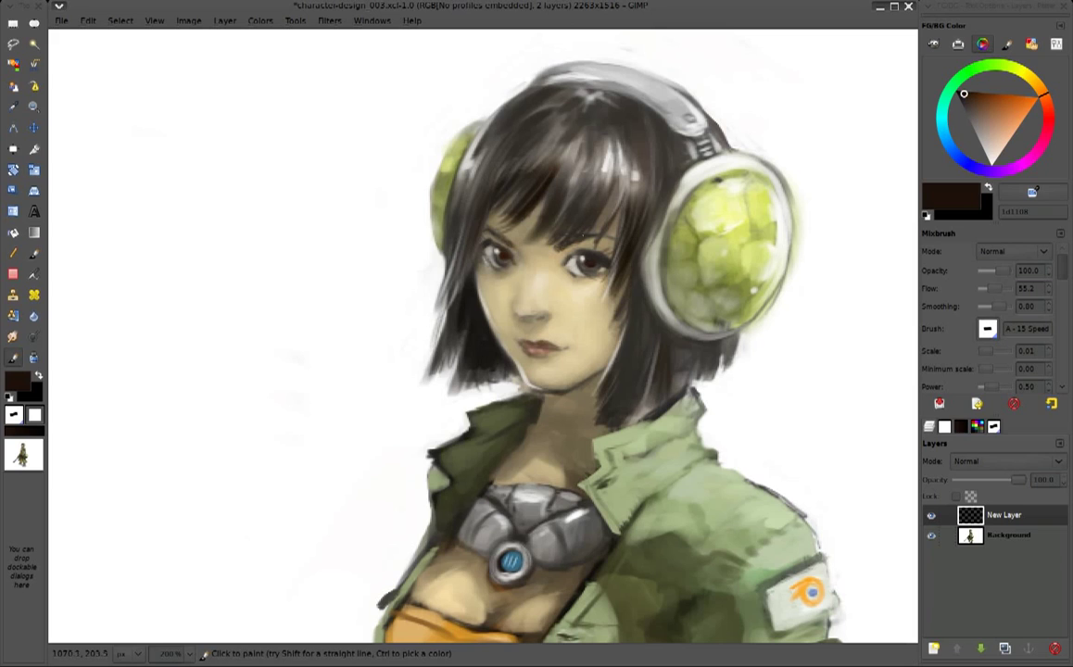
ctrl+click(505, 246)
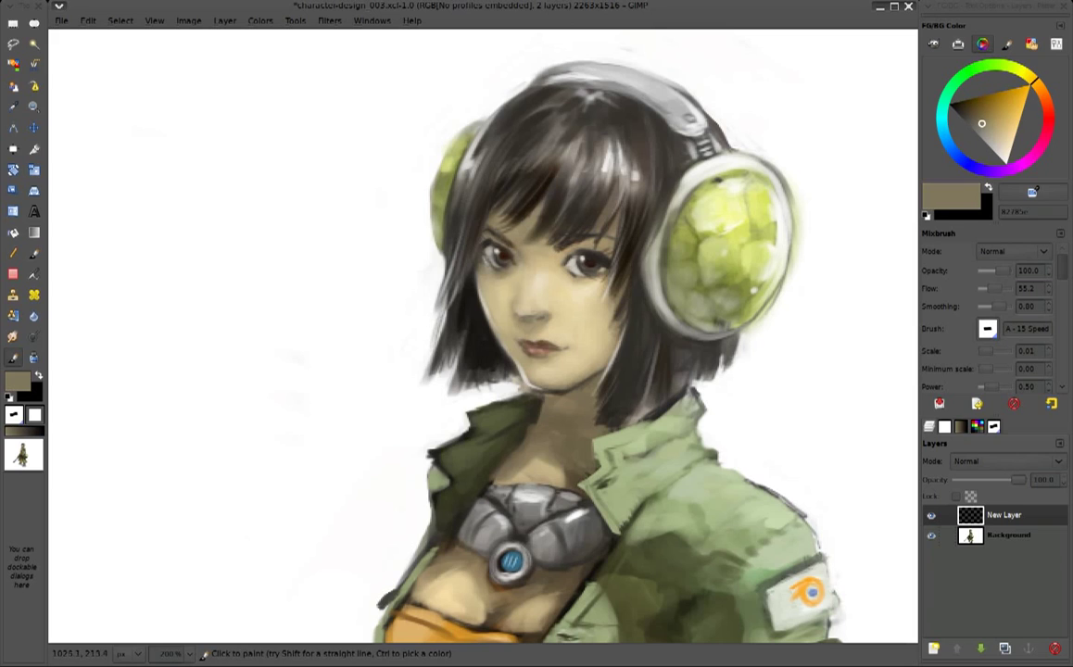
ctrl+click(503, 249)
ctrl+click(506, 247)
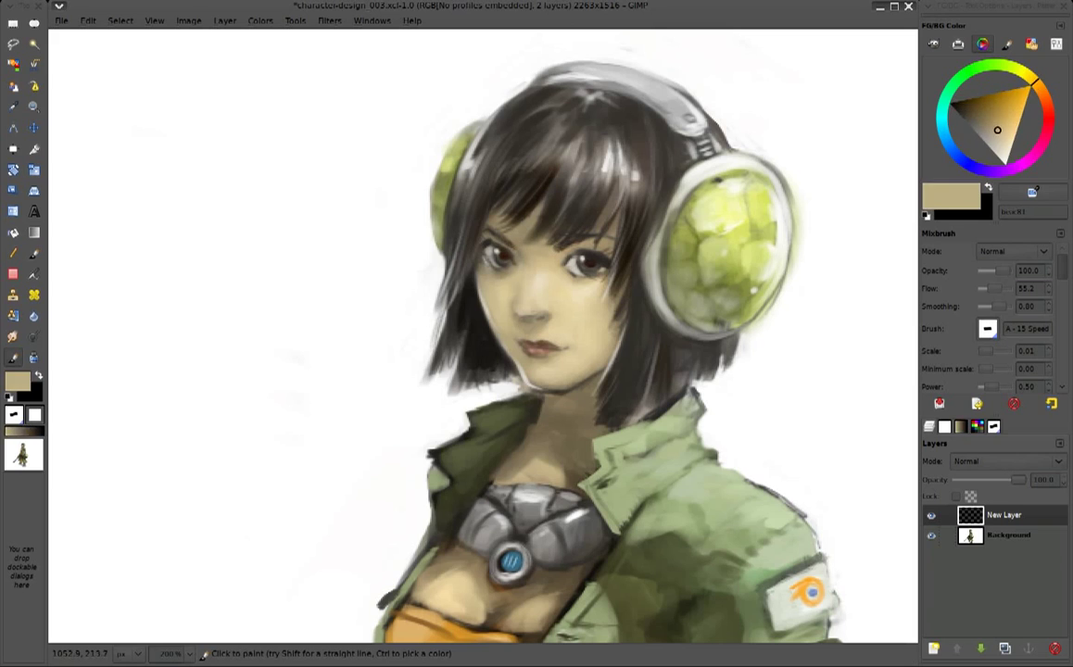
ctrl+click(502, 254)
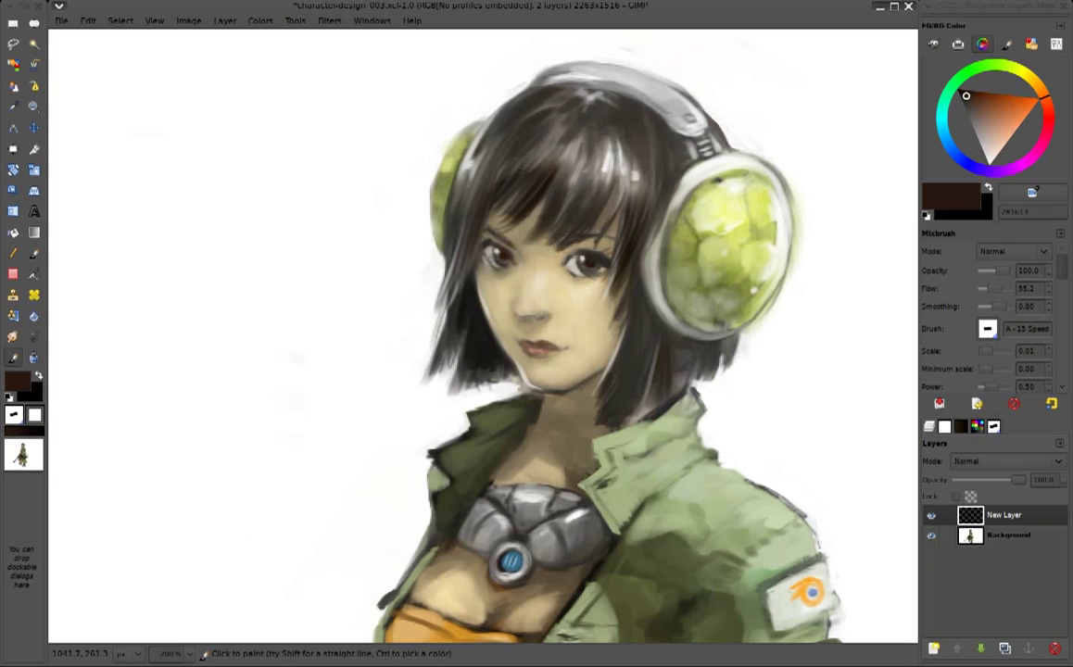
Pick light and darker skin tones at the nose, then mirror the painting horizontally
ctrl+click(536, 313)
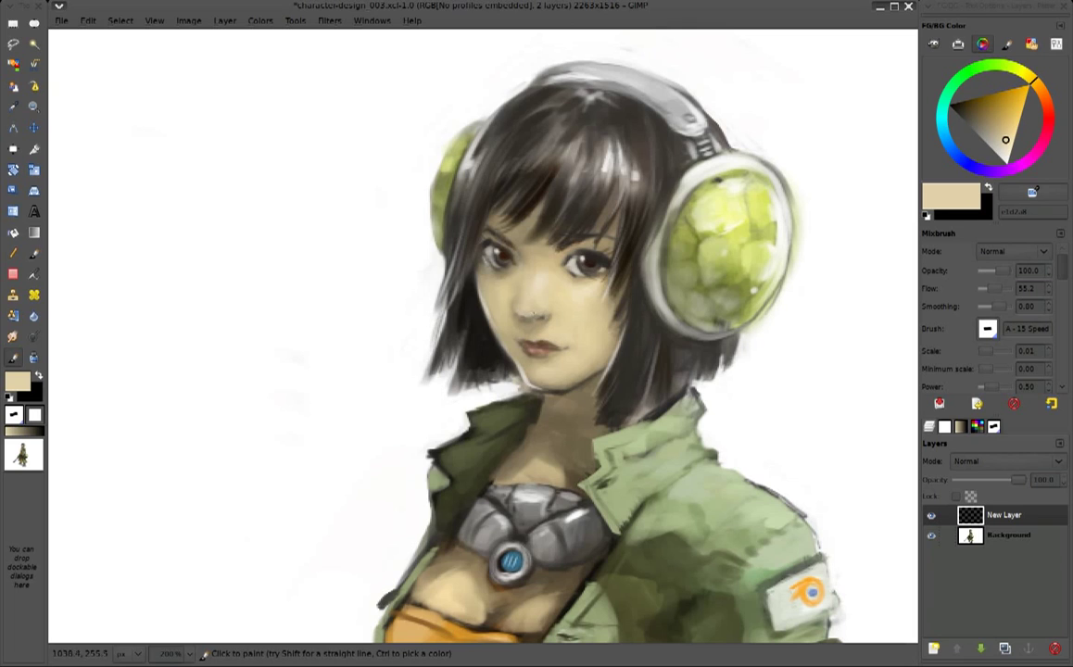
ctrl+click(519, 313)
ctrl+click(520, 306)
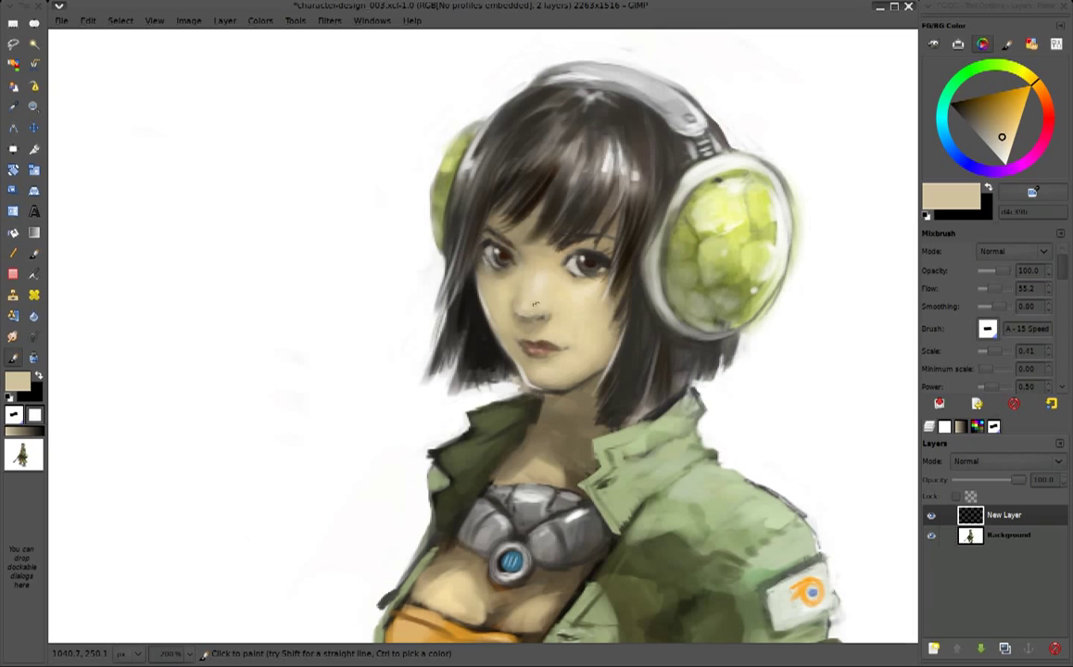
ctrl+click(513, 305)
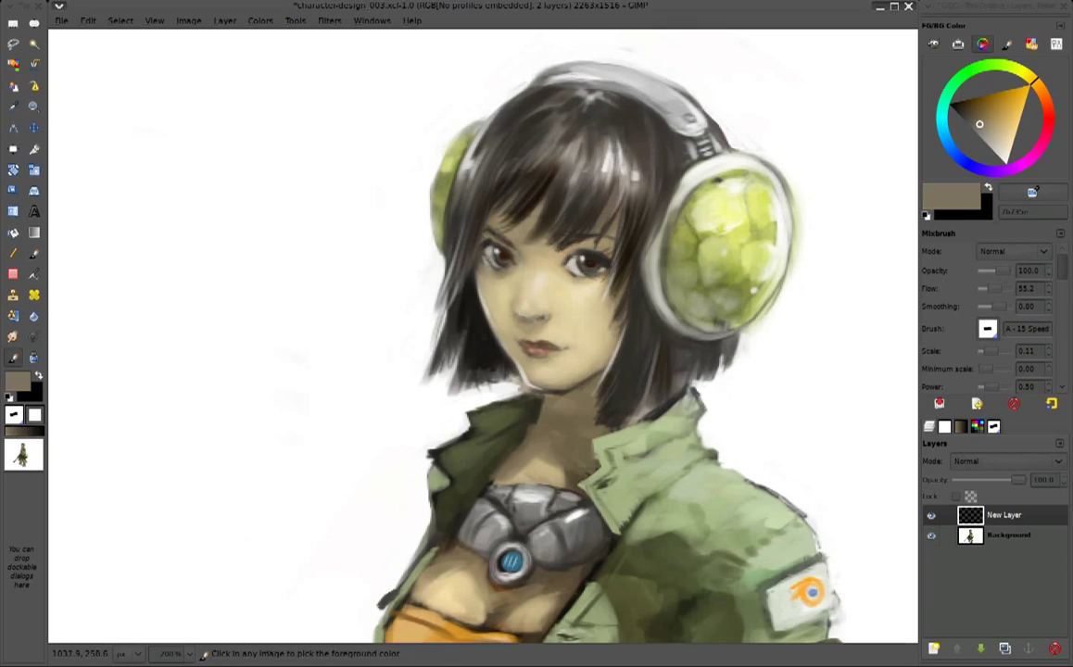
ctrl+click(518, 313)
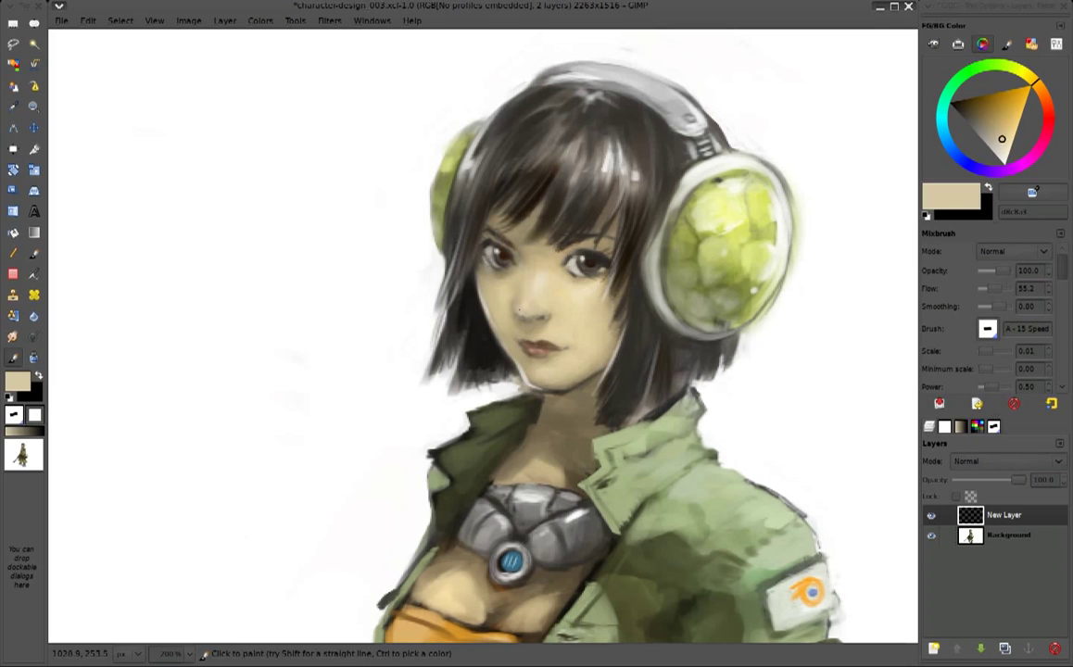
key(shift+h)
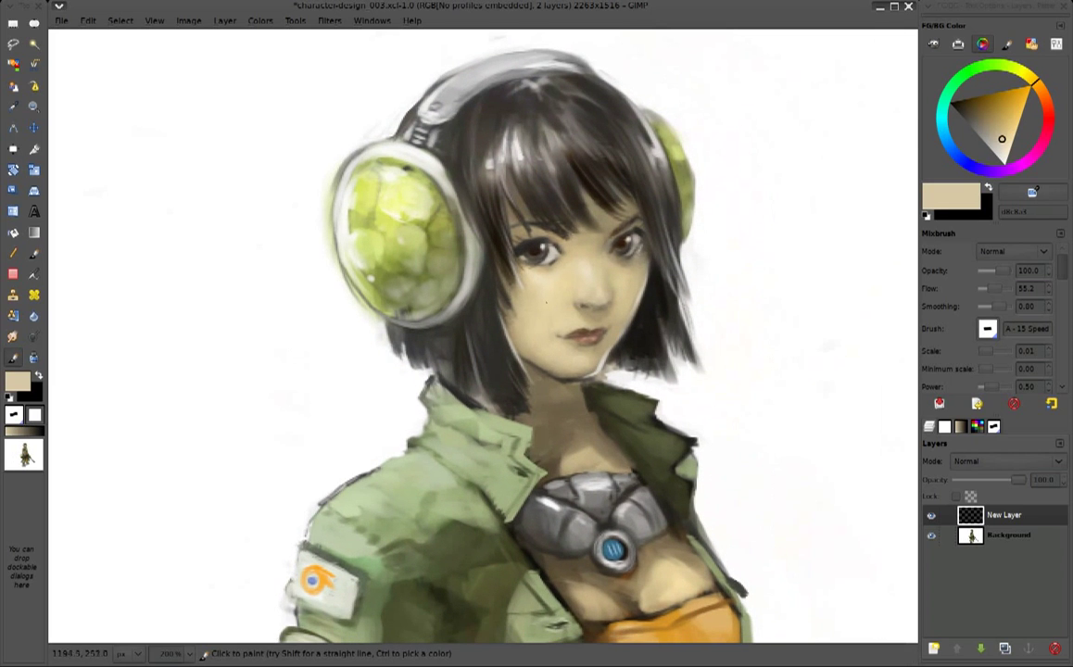
Sample beige, tan, cream and dark-brown tones from cheek, eye and hair for mirrored face touches
ctrl+click(552, 311)
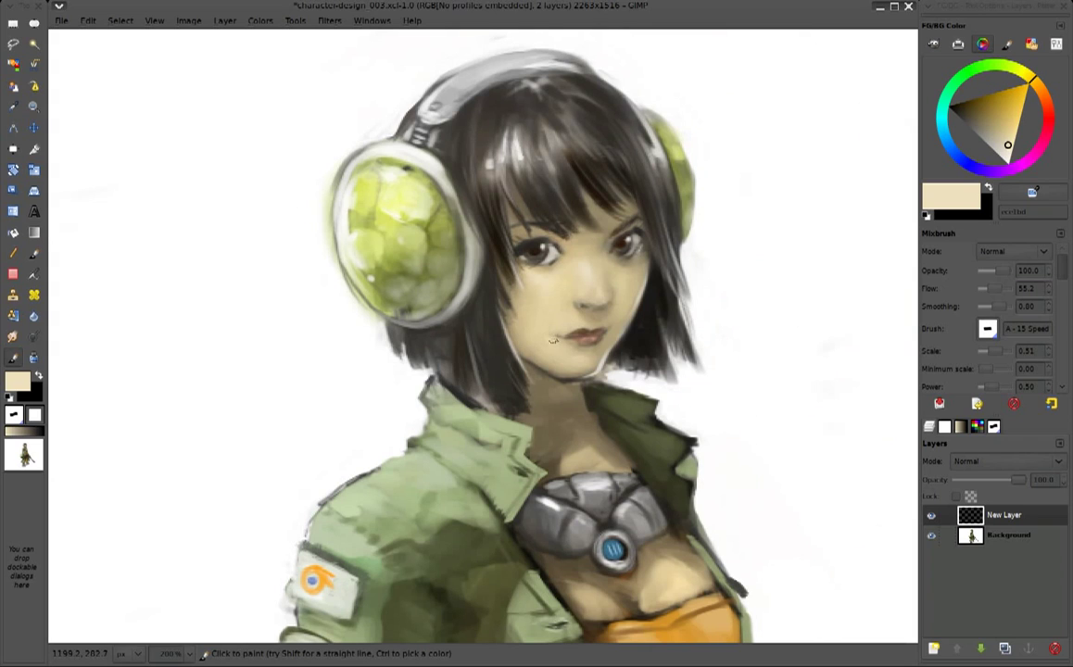
ctrl+click(617, 268)
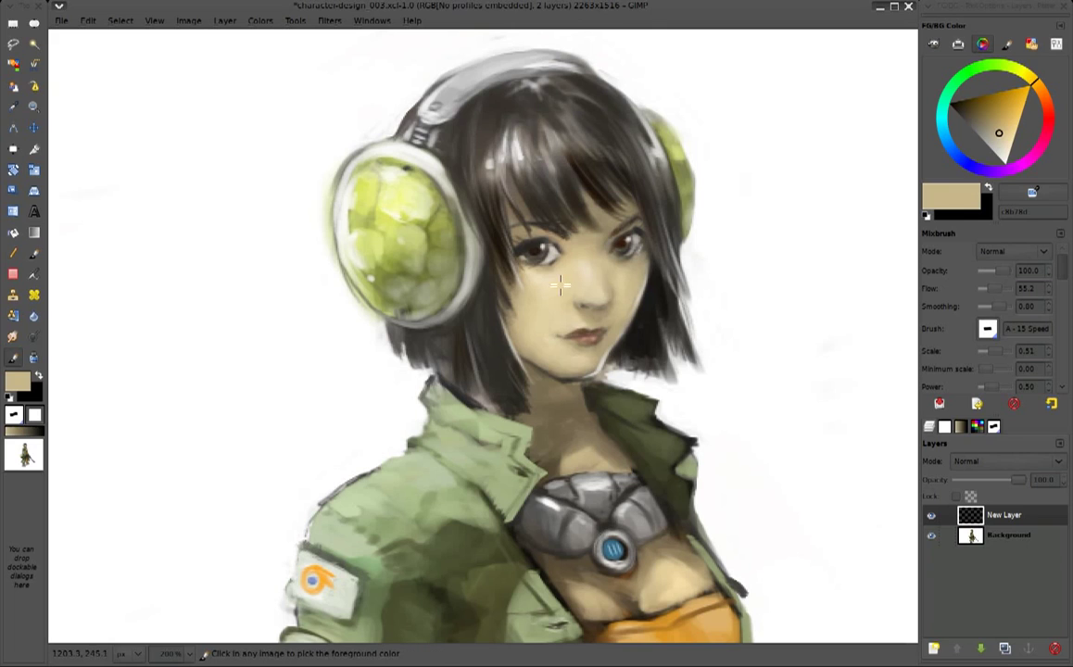
ctrl+click(624, 305)
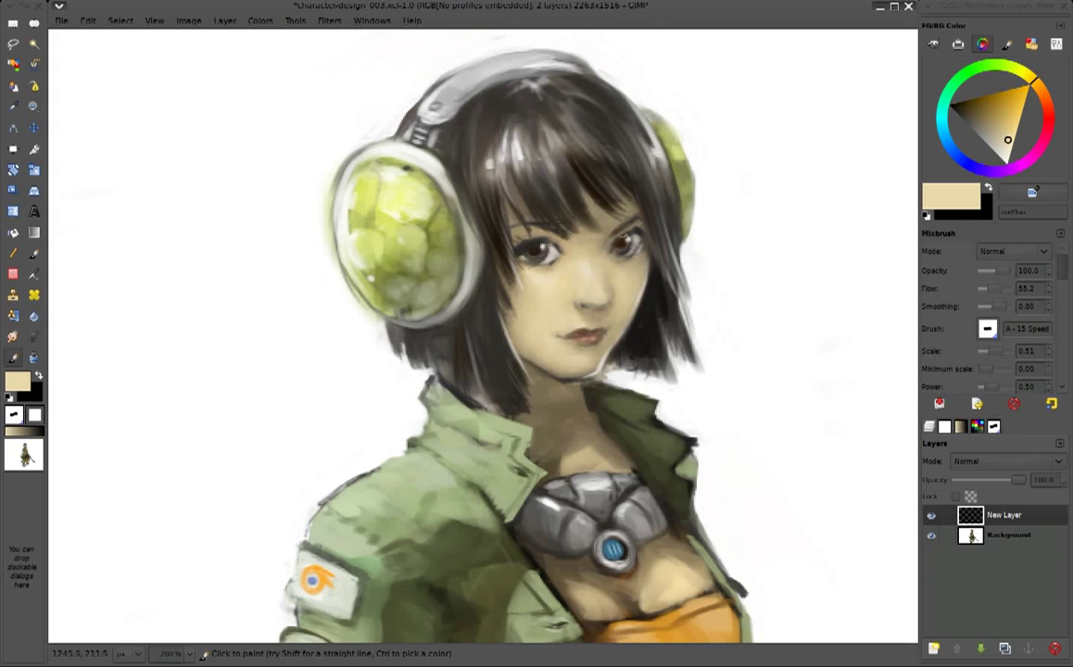
ctrl+click(575, 211)
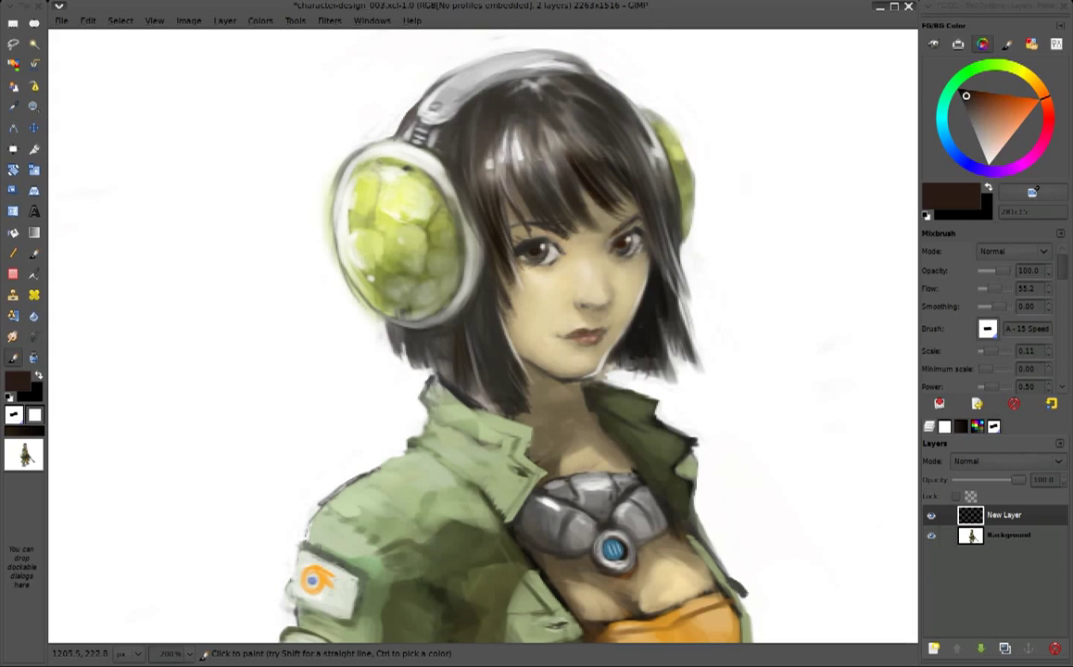
ctrl+click(574, 223)
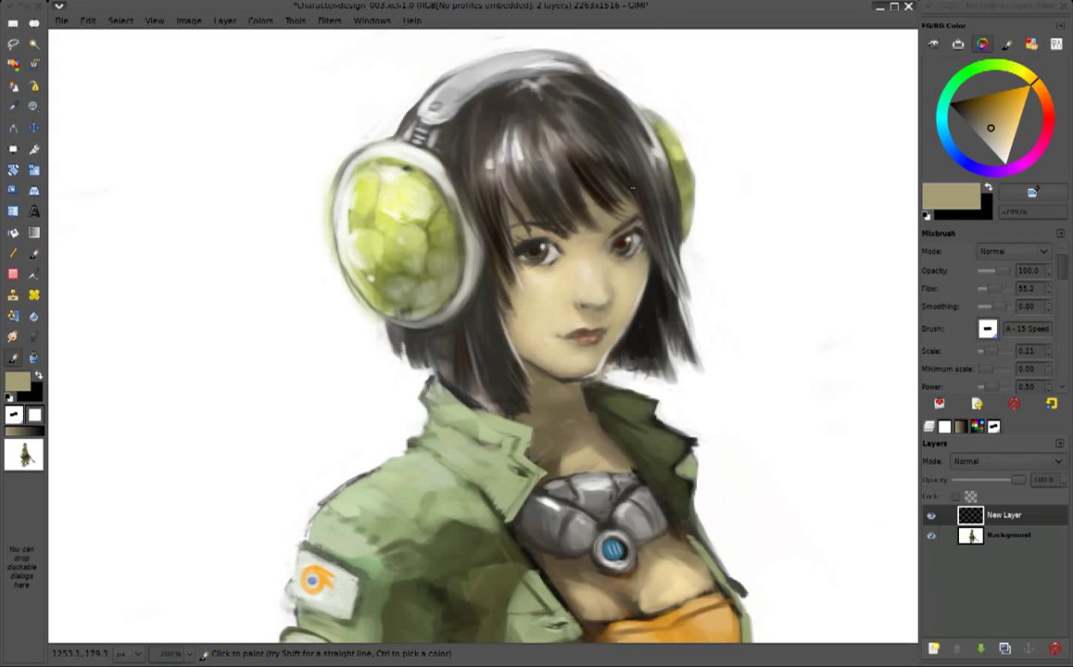
ctrl+click(619, 231)
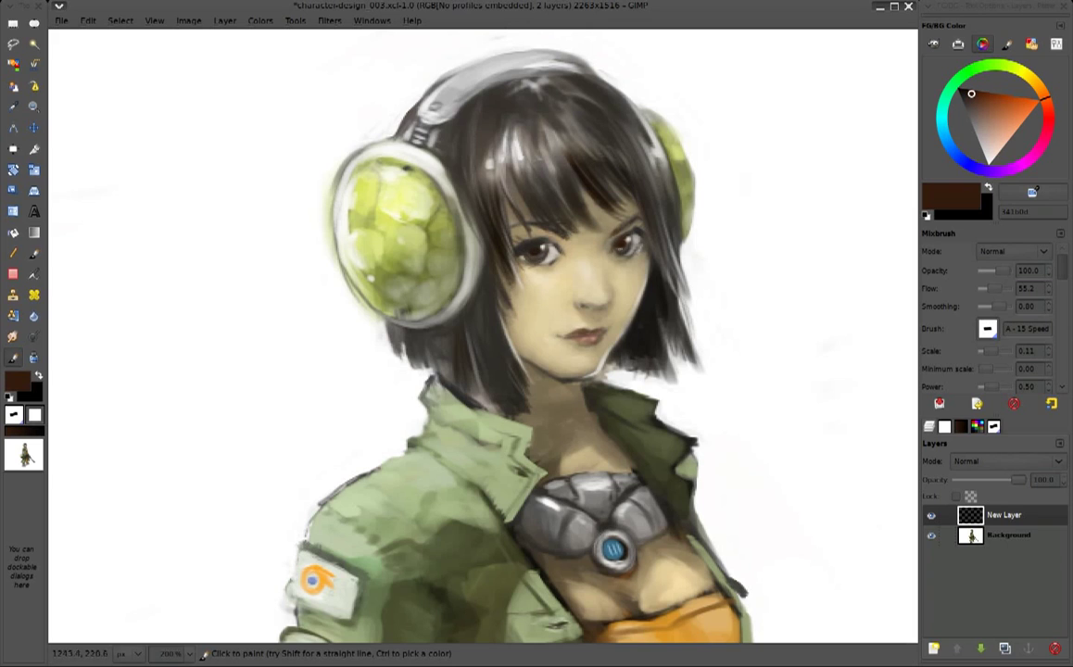
ctrl+click(607, 285)
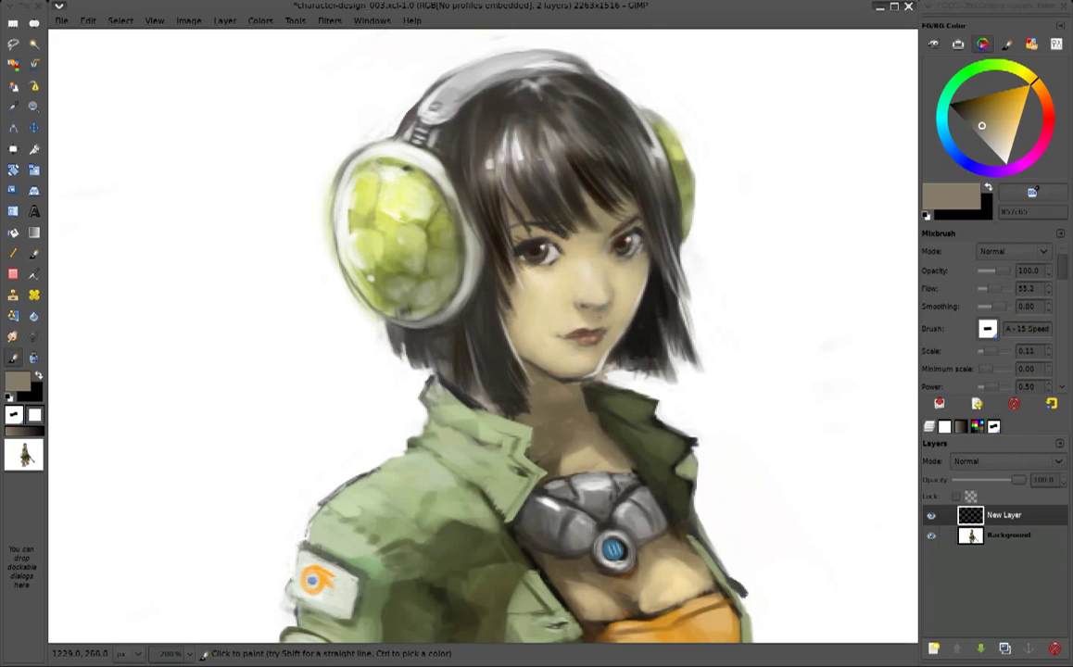
ctrl+click(598, 275)
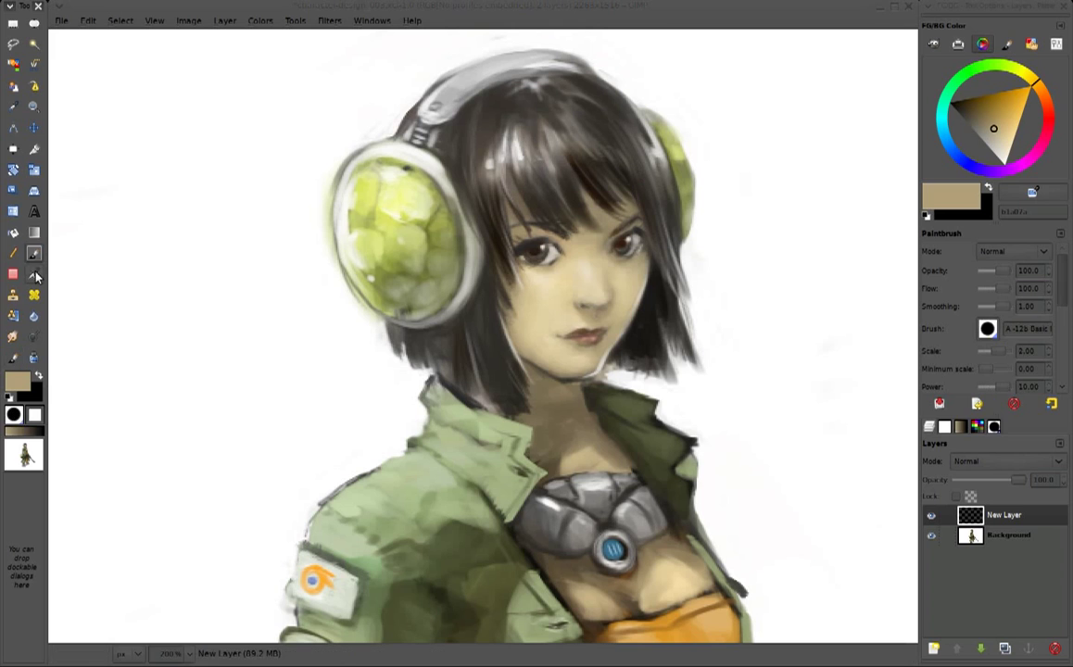
Airbrush light pink blush onto both cheeks in Multiply mode
key(a)
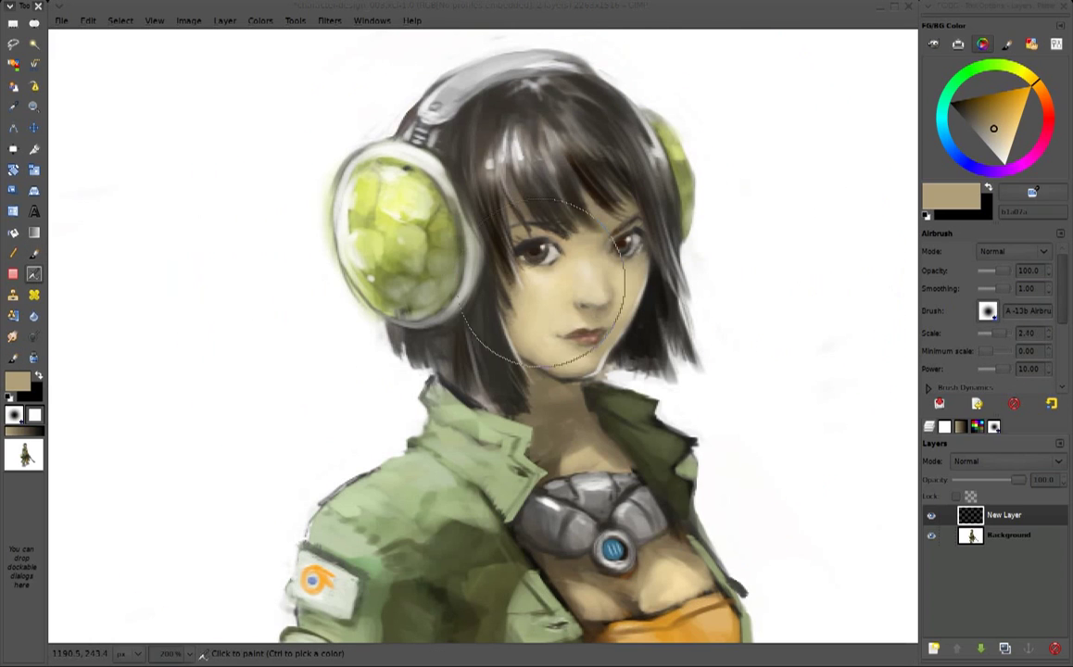
click(1015, 251)
click(998, 341)
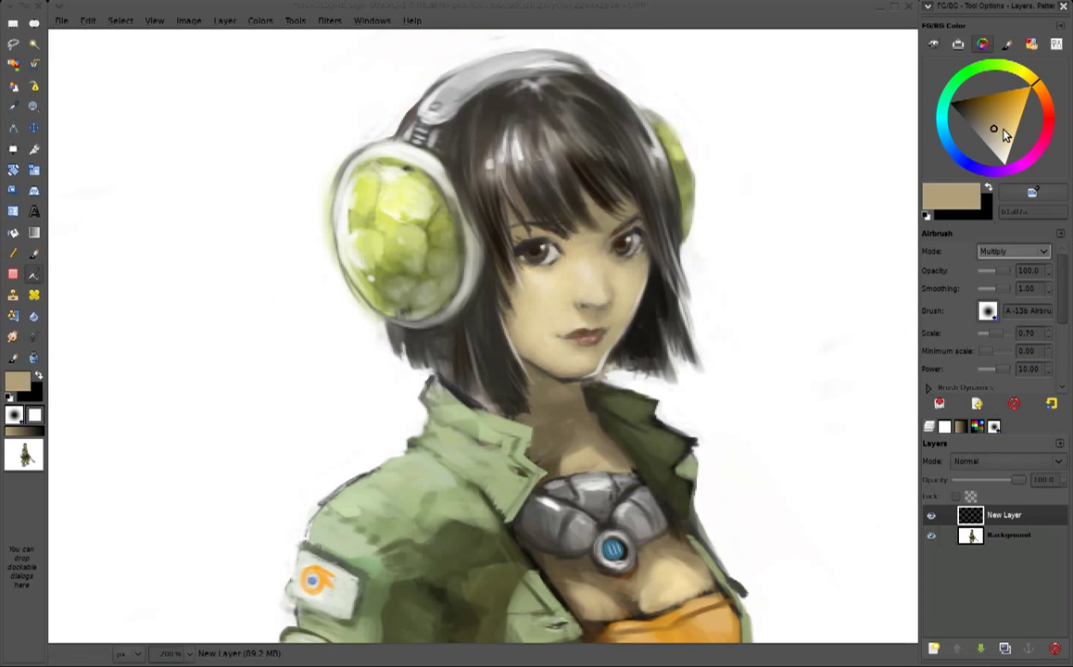
click(1045, 125)
drag(1005, 119, 975, 150)
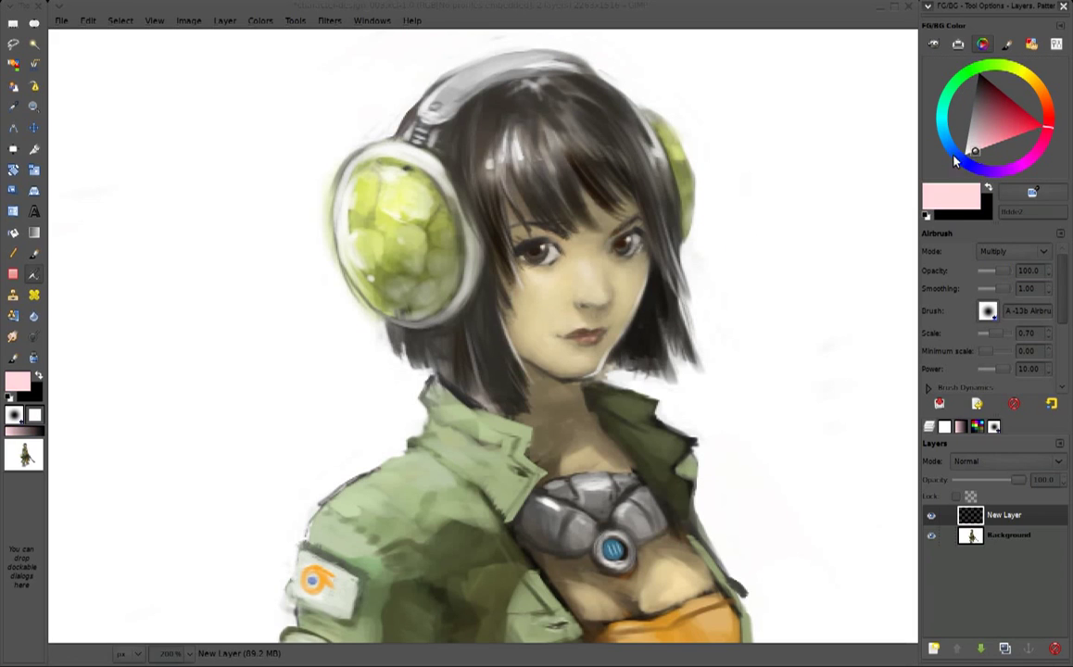
drag(530, 280, 548, 289)
drag(619, 277, 633, 290)
Undo, shrink the airbrush, and switch to a lavender-pink colour
key(ctrl+z)
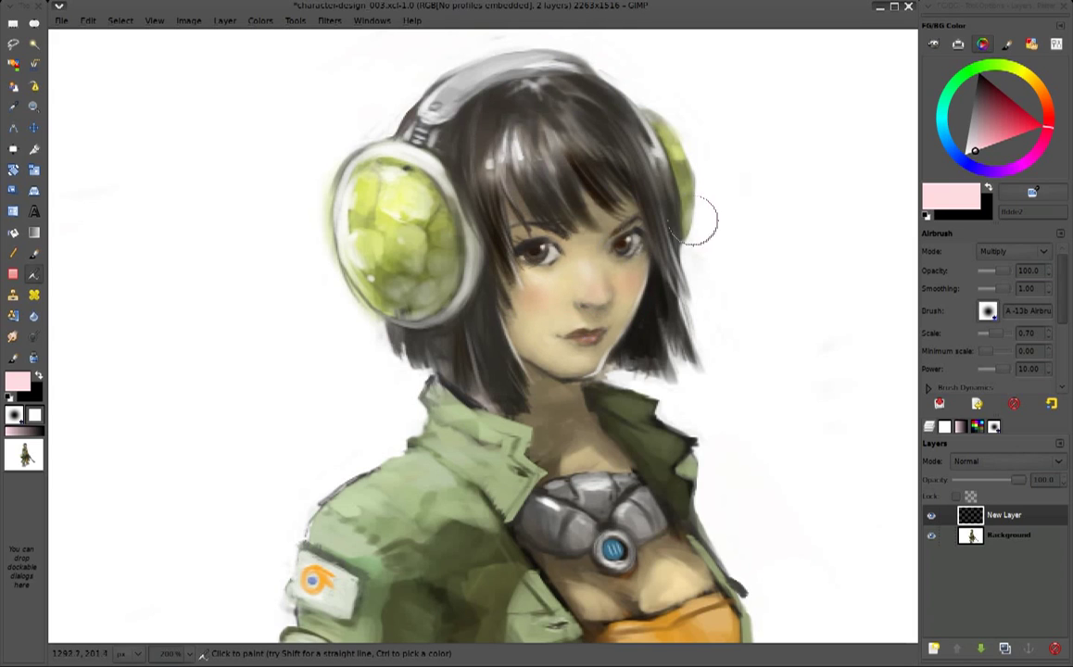
key(bracketleft)
key(bracketleft)
key(bracketleft)
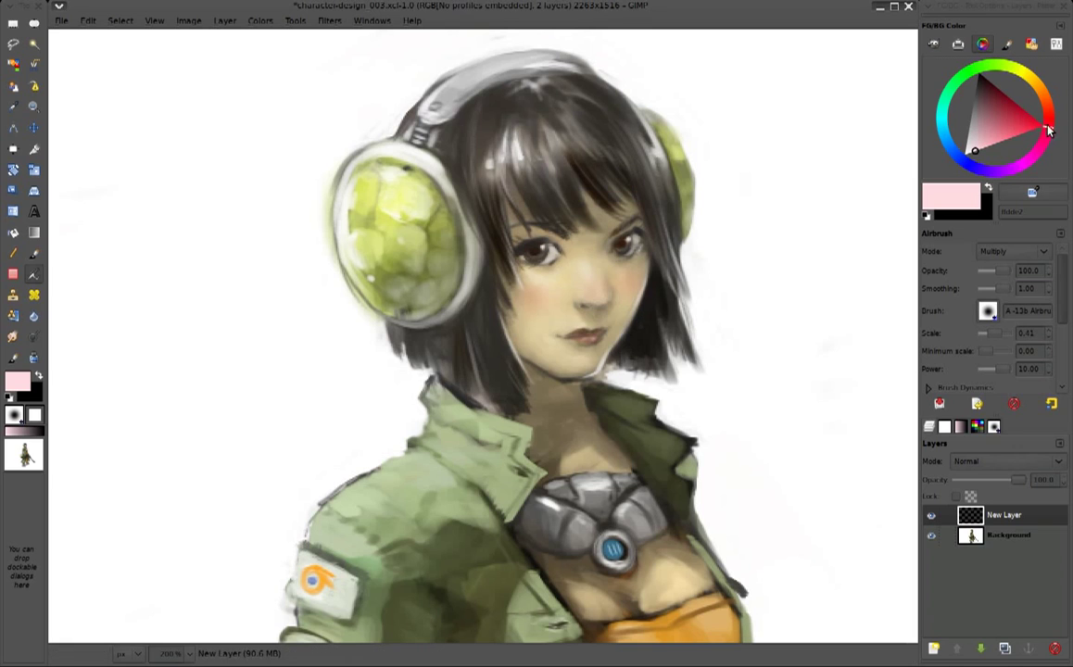
drag(1047, 125, 1013, 169)
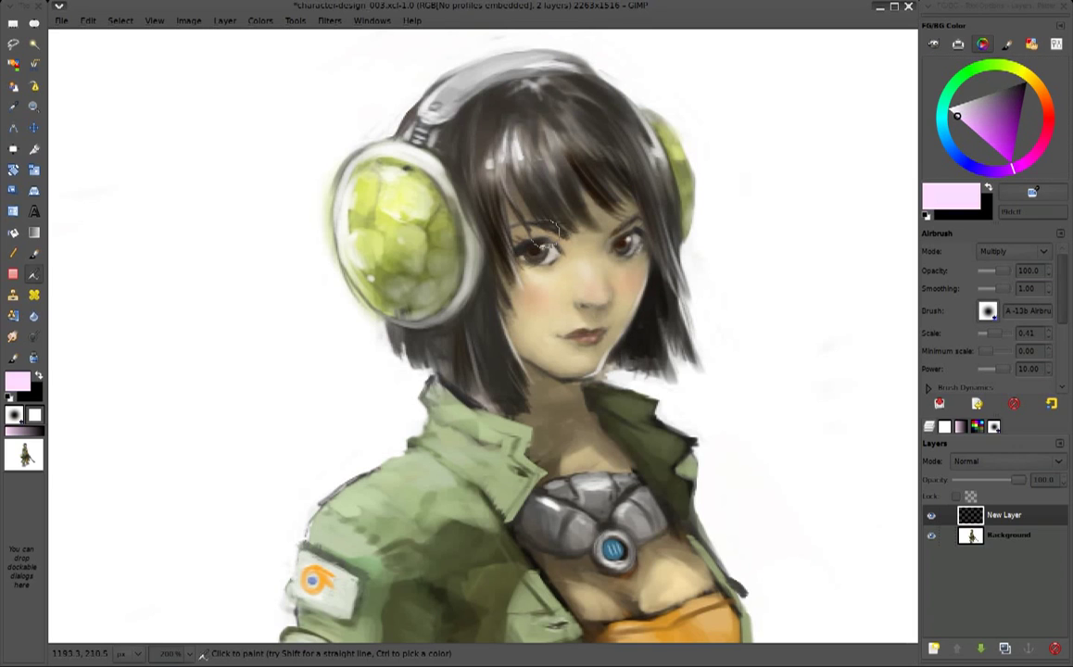
click(967, 118)
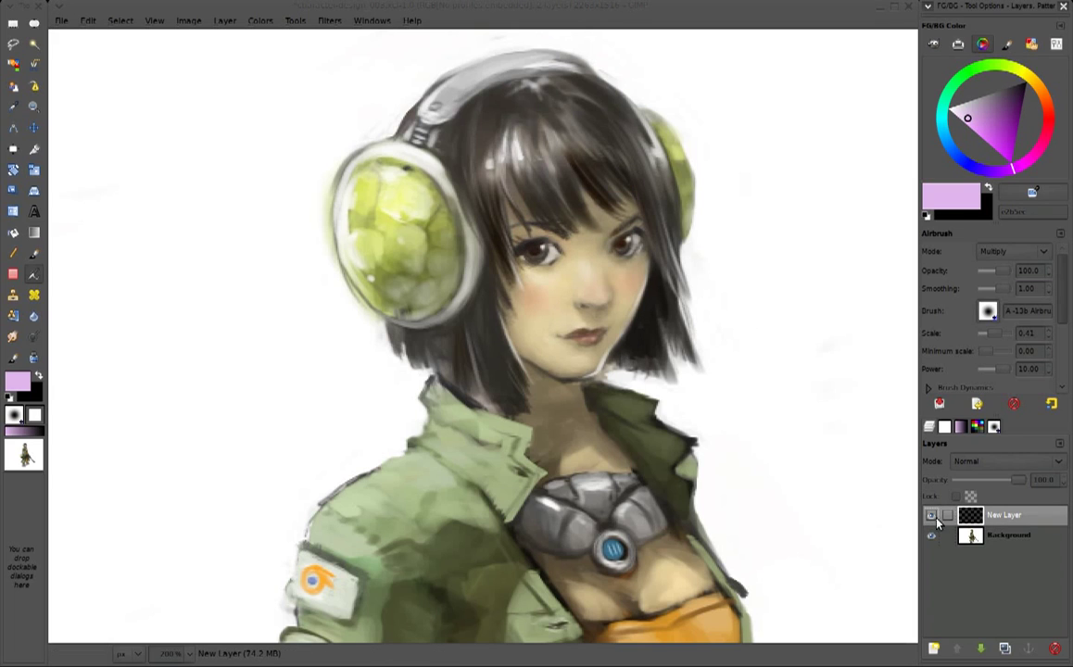
Collapse the image to a single Background layer, pick light pink and shrink the brush
key(ctrl+z)
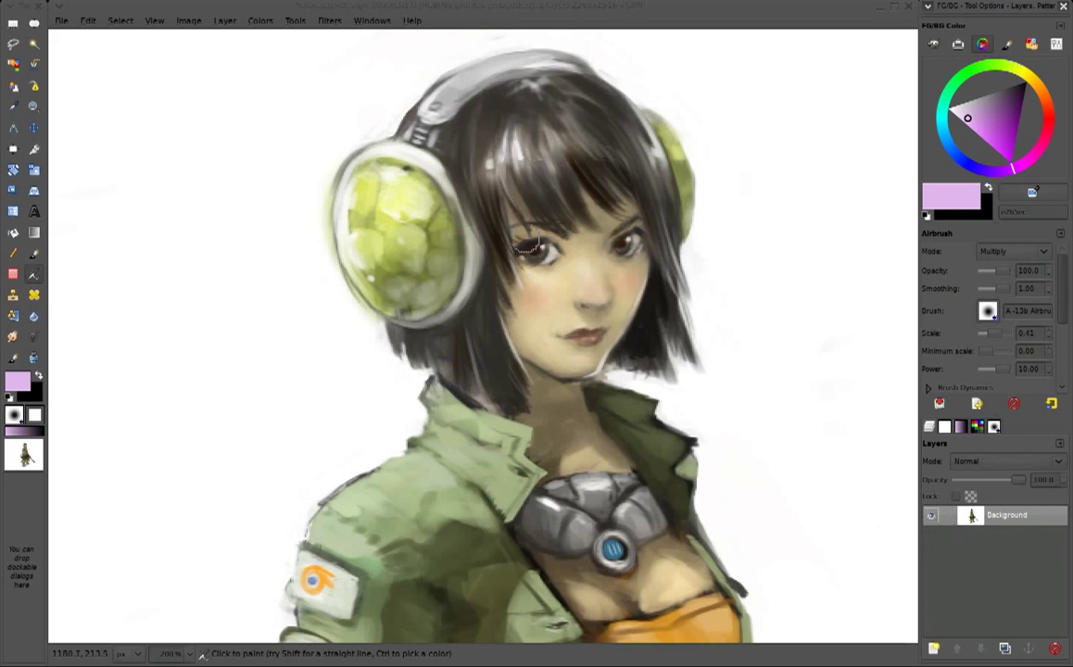
ctrl+click(526, 224)
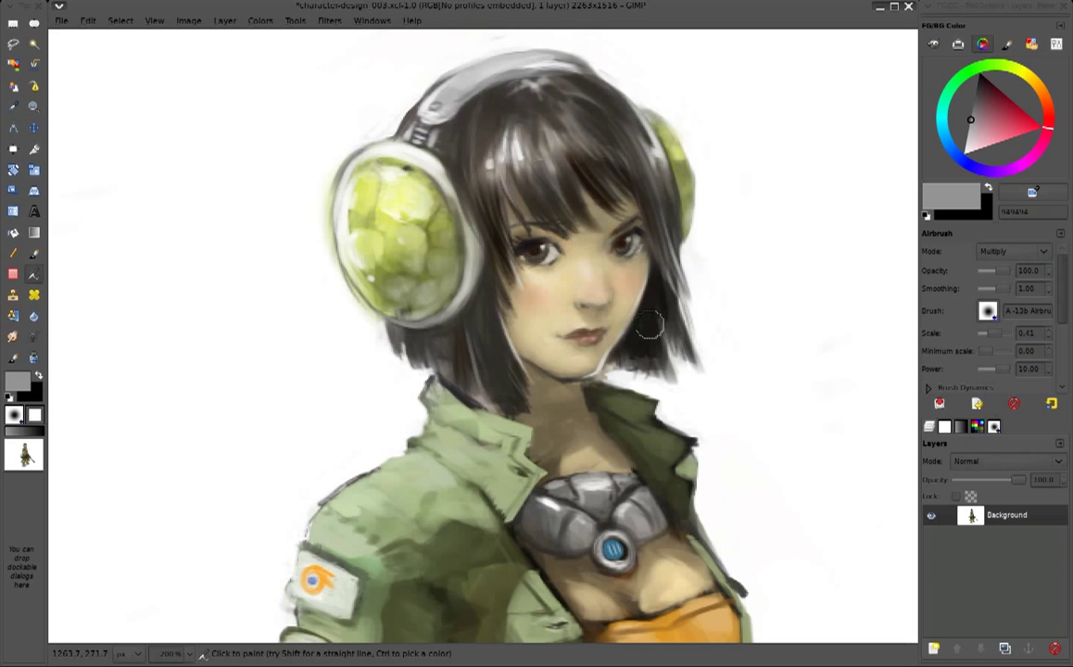
click(951, 197)
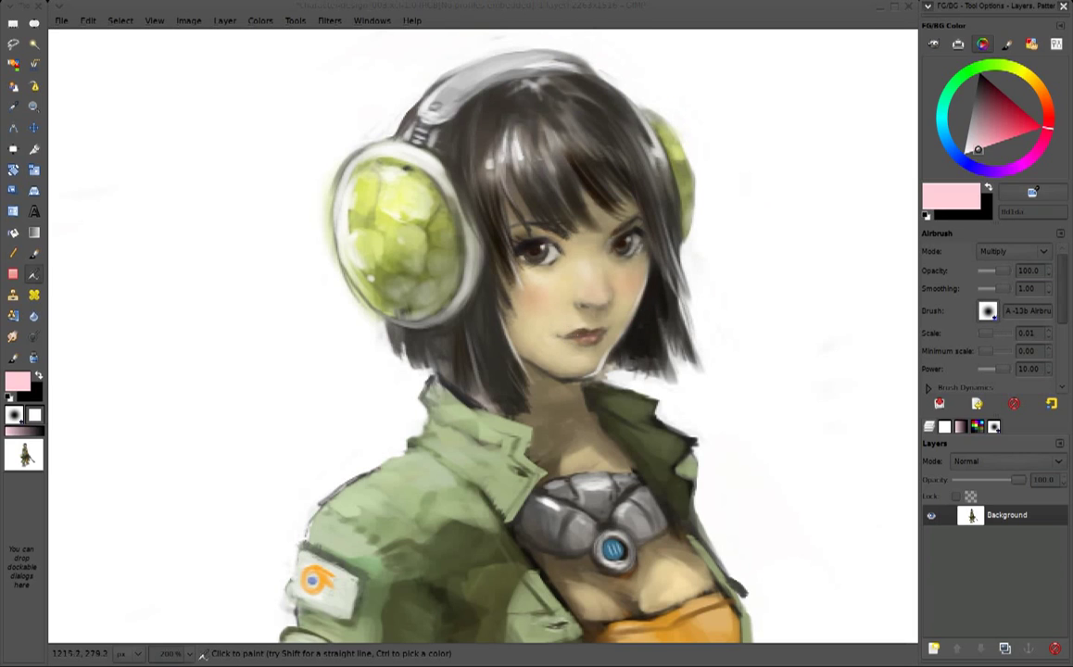
key(bracketleft)
key(bracketleft)
key(bracketleft)
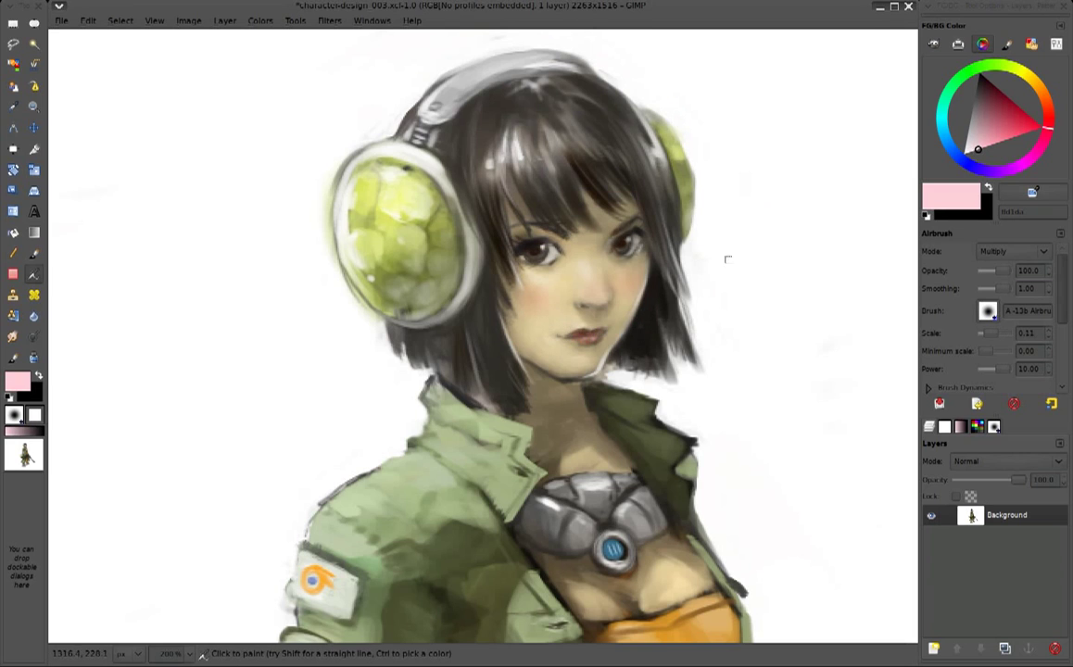
Switch to the MyPaint Mixbrush and sample reddish brown, medium brown and skin beige
key(y)
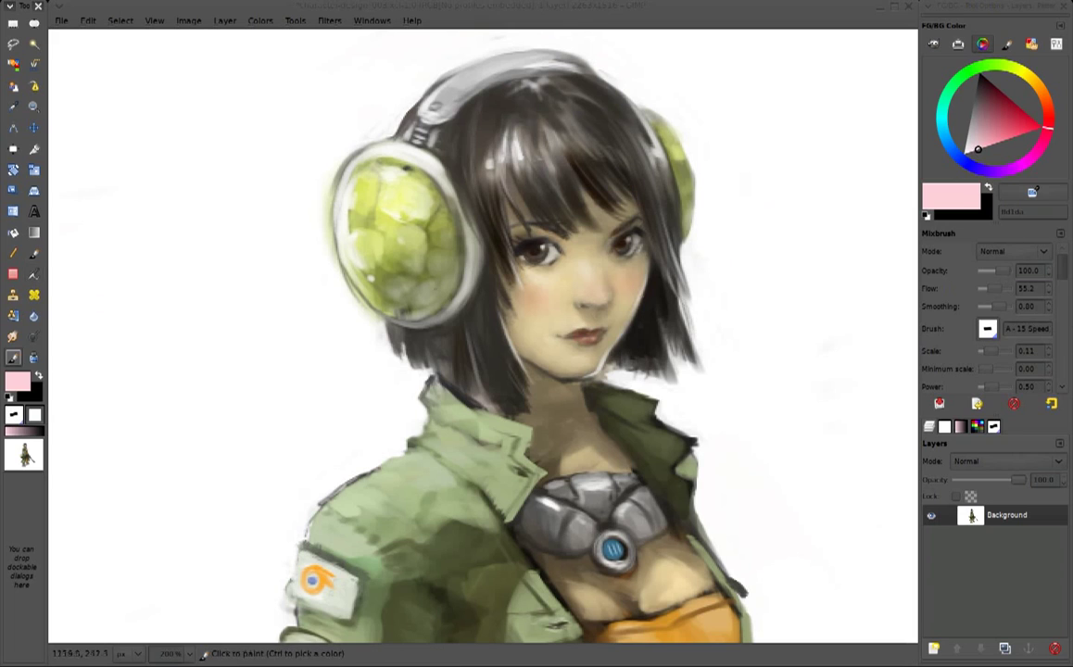
ctrl+click(579, 274)
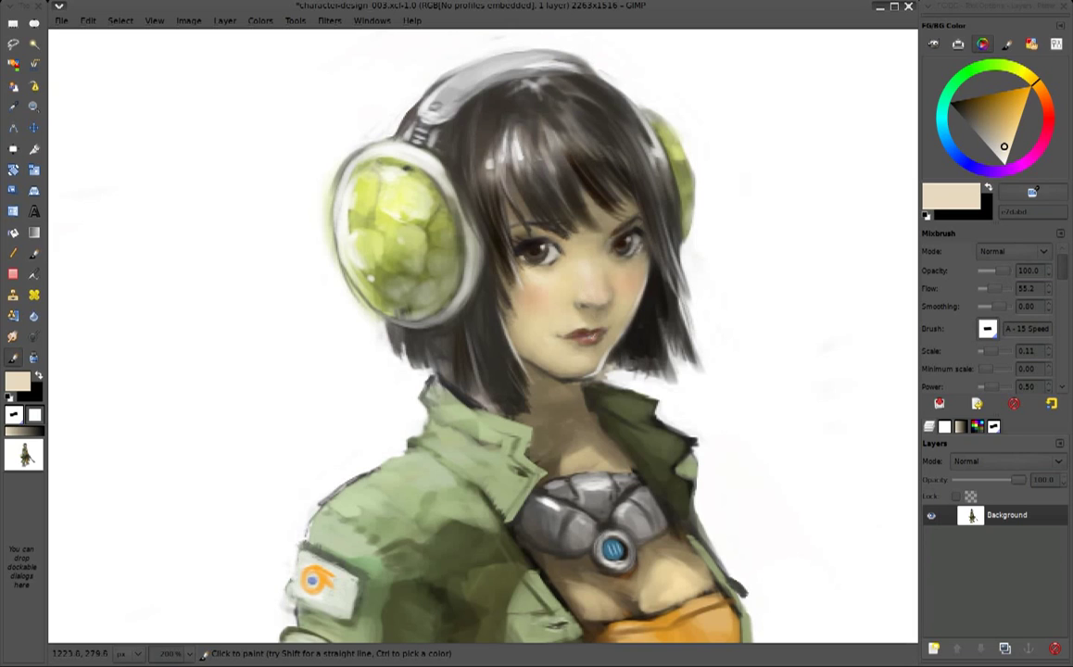
ctrl+click(575, 261)
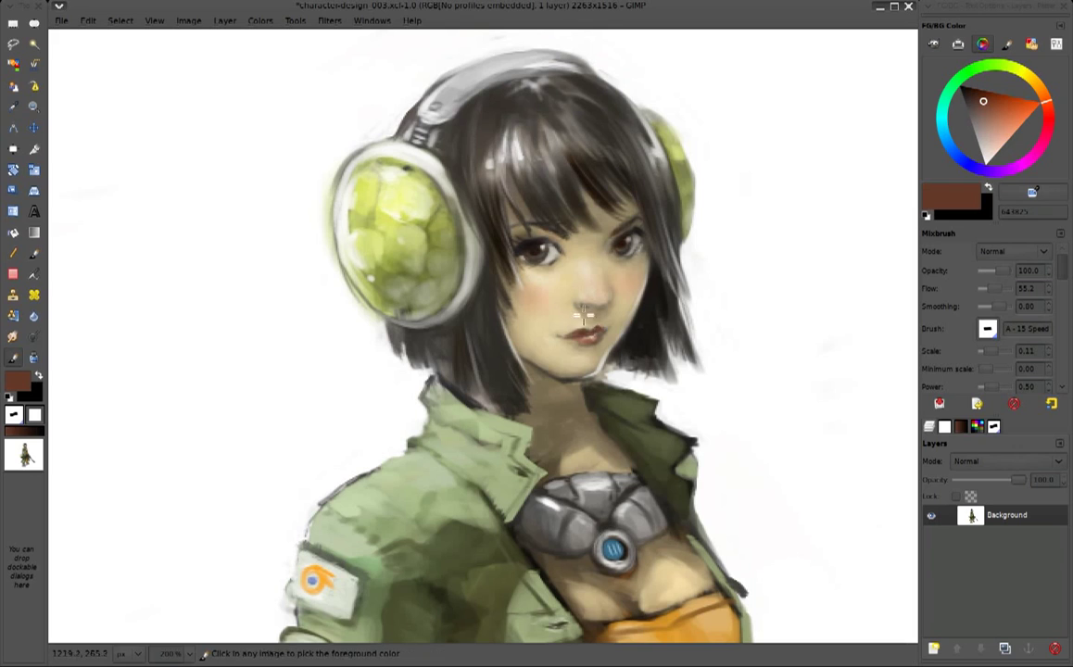
ctrl+click(588, 280)
ctrl+click(586, 311)
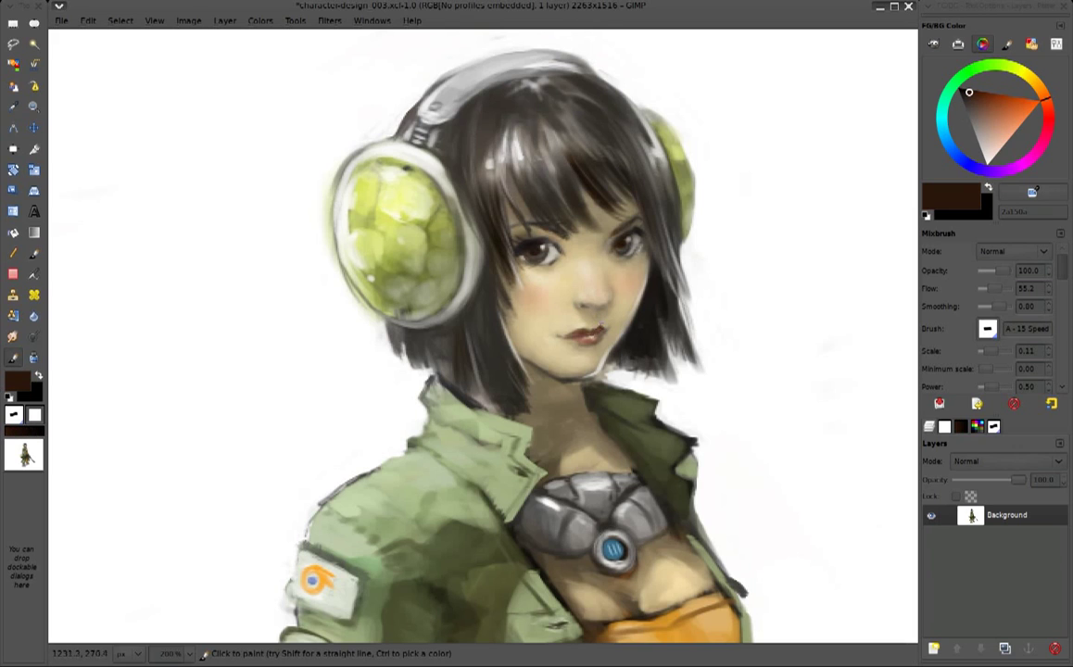
ctrl+click(568, 311)
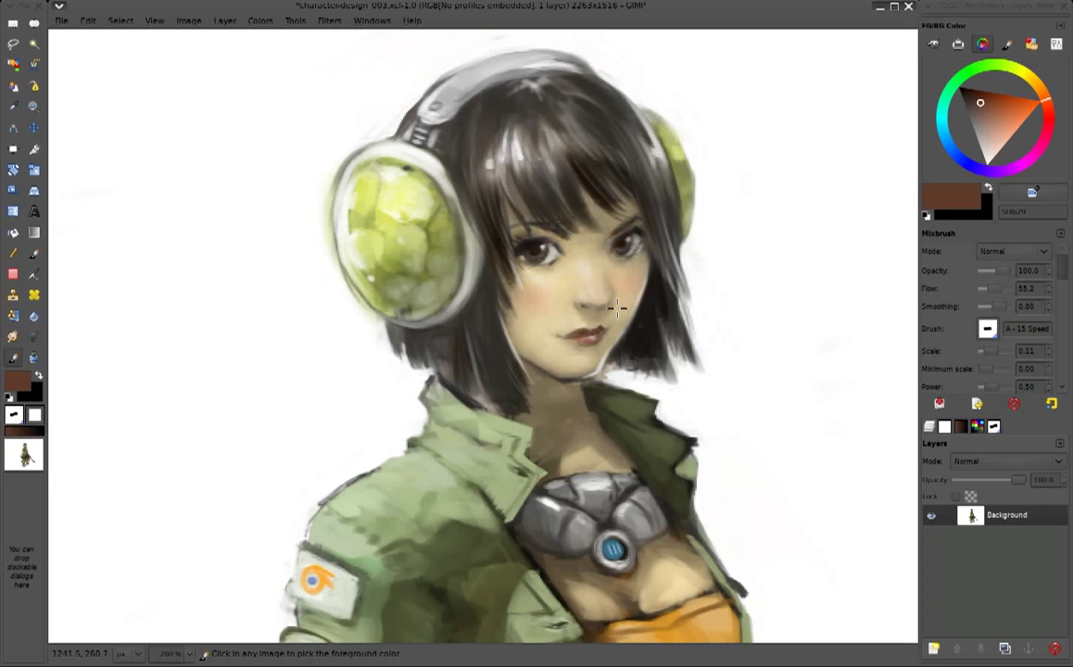
ctrl+click(590, 332)
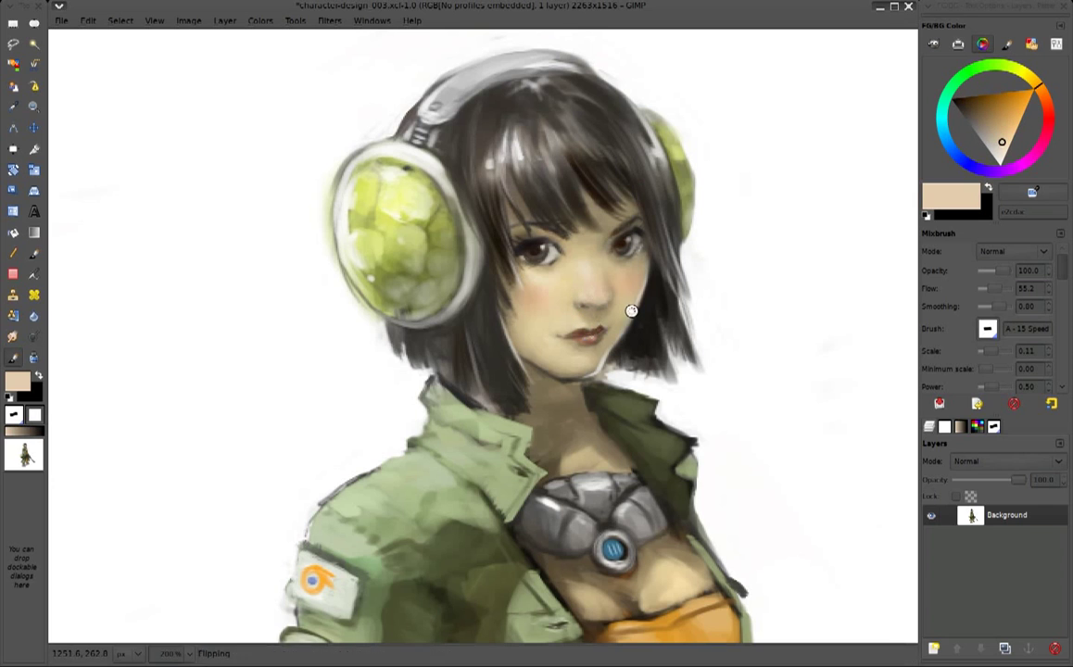
Mirror the view and paint dark and light strokes along the hair bangs and edges
key(h)
ctrl+click(334, 182)
drag(282, 190, 315, 226)
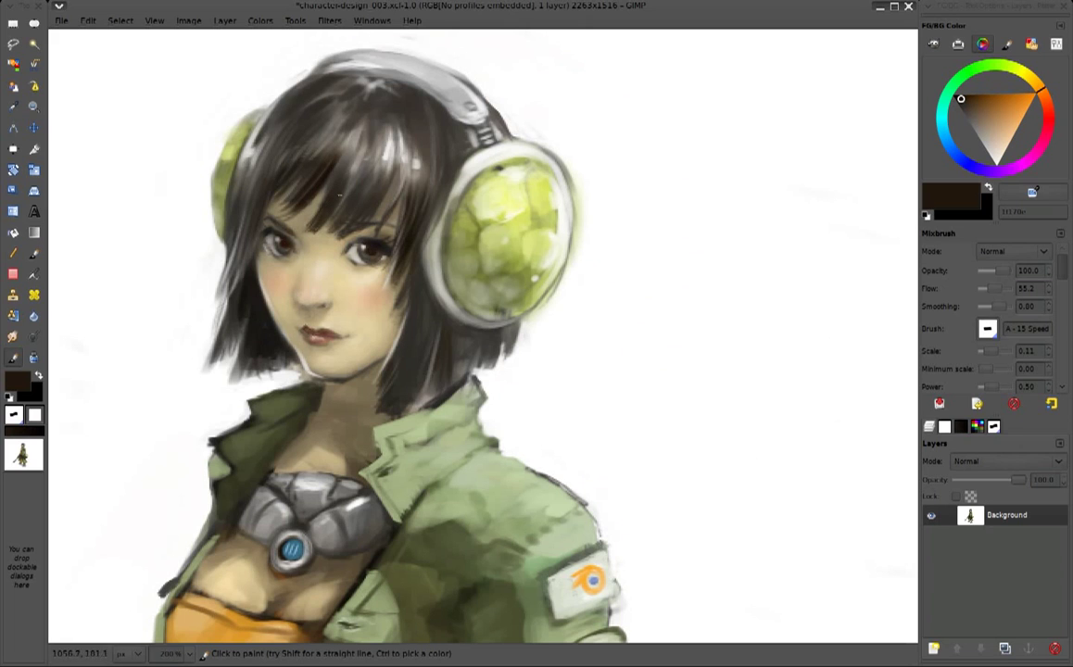
ctrl+click(300, 190)
drag(425, 200, 418, 260)
drag(221, 247, 215, 298)
drag(382, 264, 370, 328)
Zoom out, sample hair brown, then switch to black 000000 and darken the top of the hair
key(1)
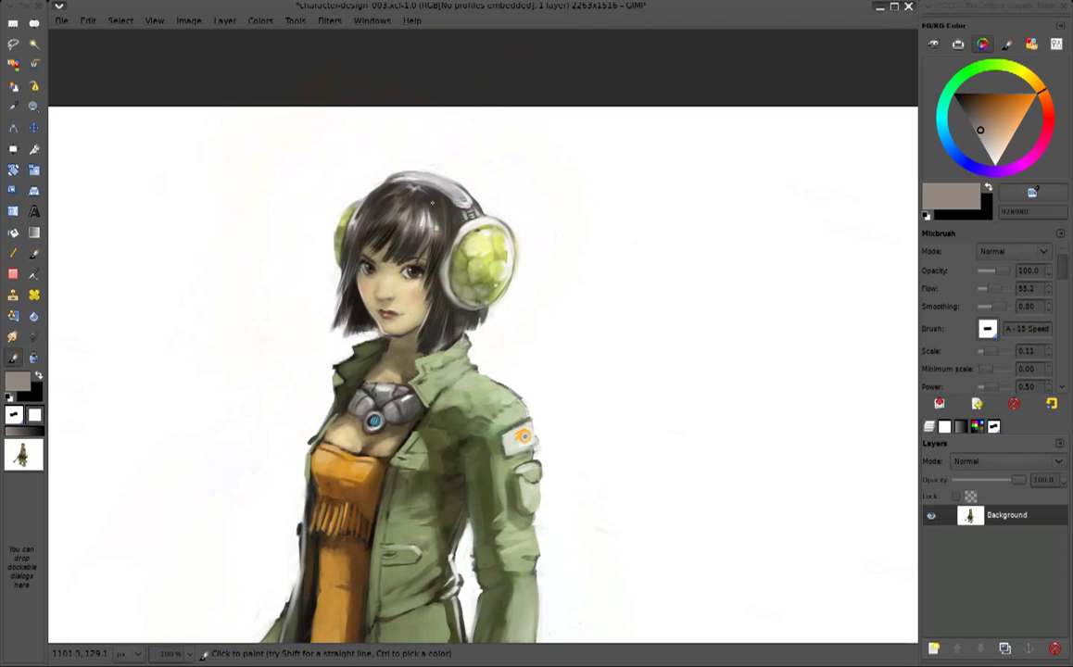
ctrl+click(393, 246)
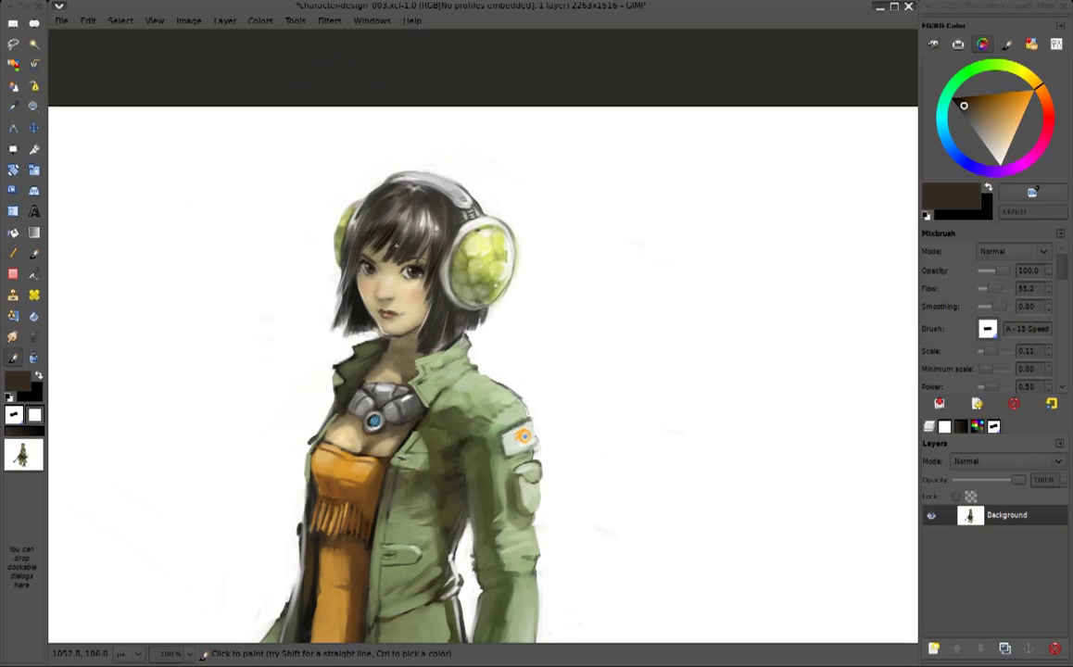
ctrl+click(397, 233)
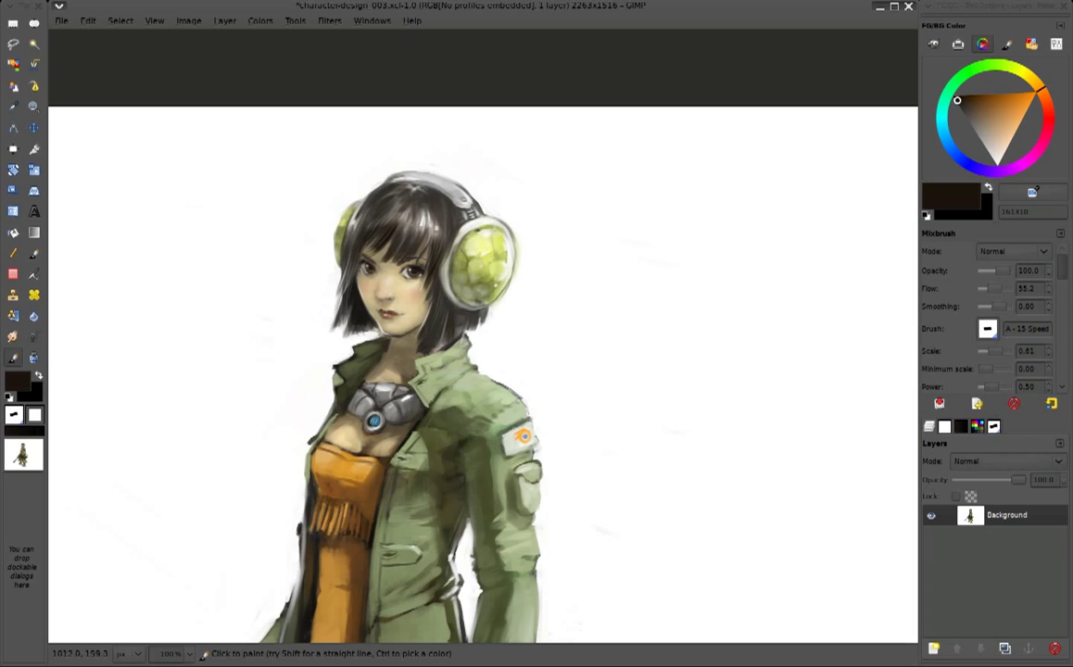
key(x)
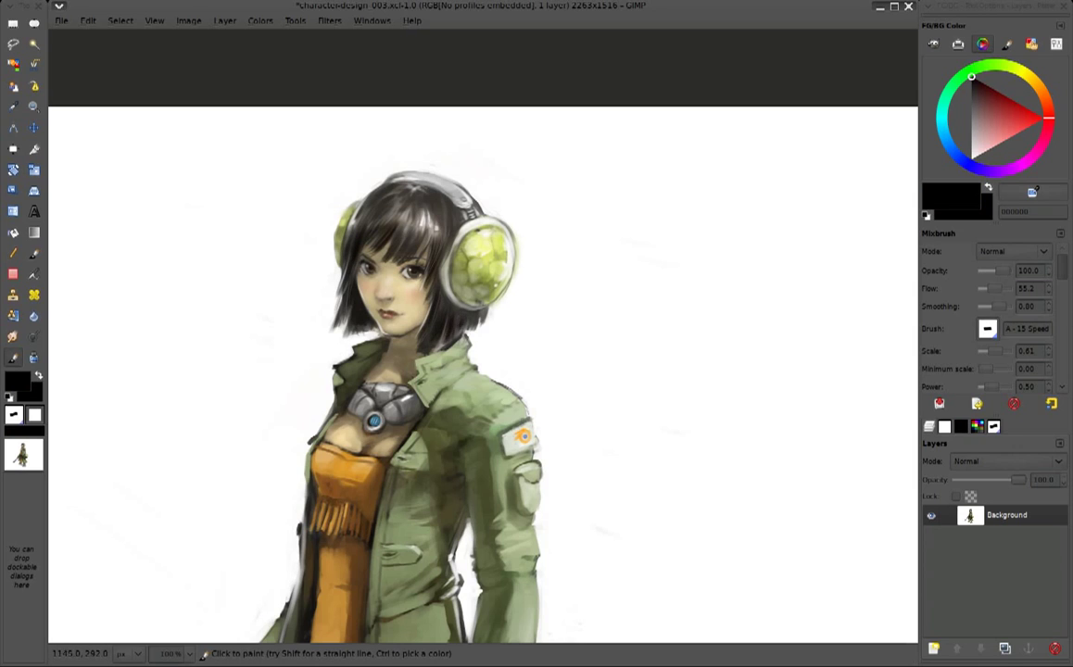
mouse_move(397, 222)
mouse_down()
mouse_move(395, 190)
mouse_move(419, 191)
mouse_move(377, 217)
mouse_move(387, 233)
mouse_move(376, 195)
mouse_up()
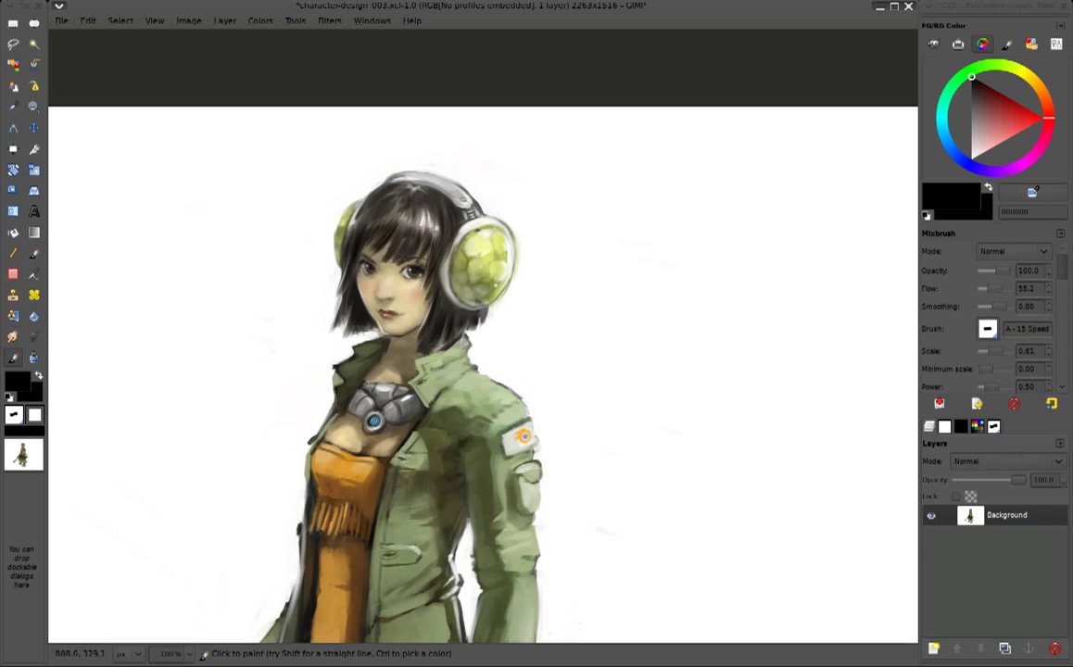
Select the torso, try the IWarp filter, then cancel it and clear the selection
key(r)
drag(255, 296, 498, 514)
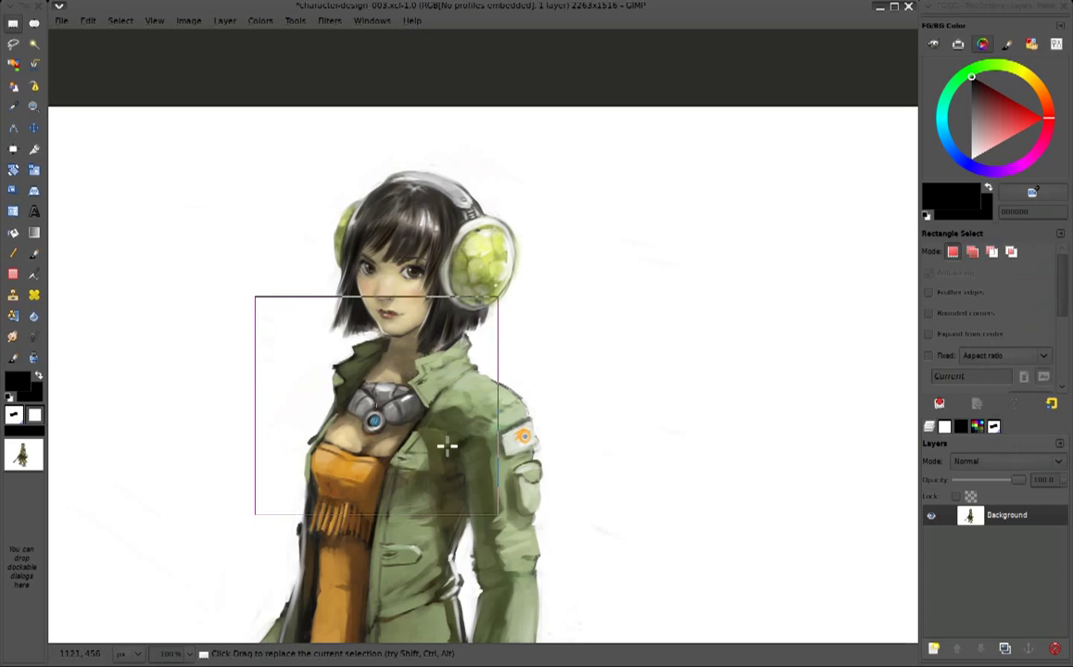
click(306, 20)
mouse_move(351, 121)
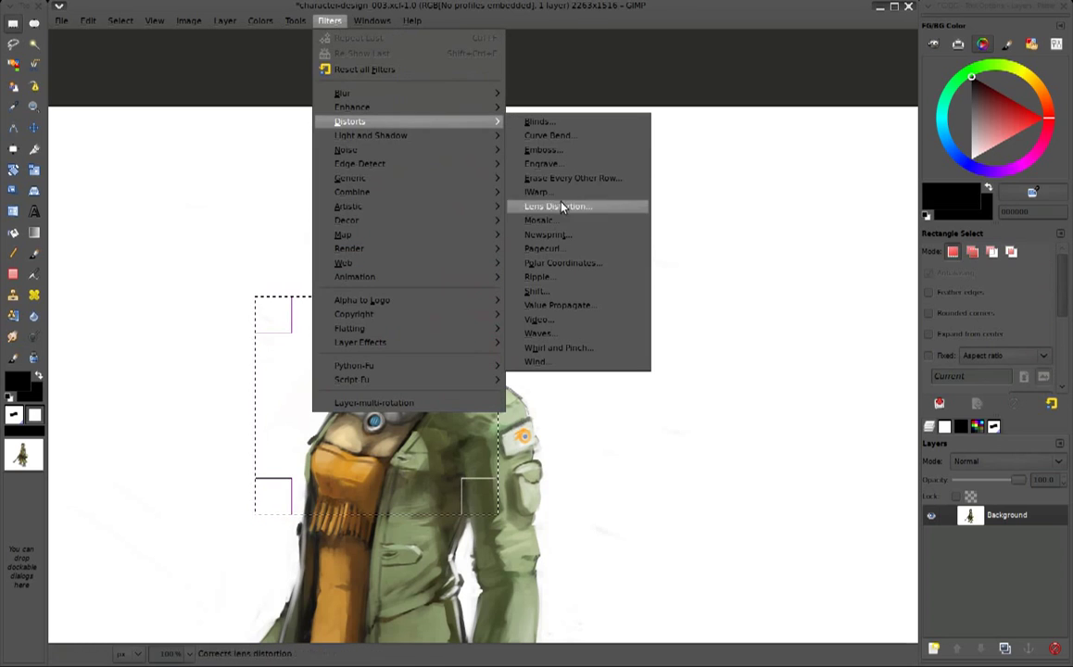
click(537, 192)
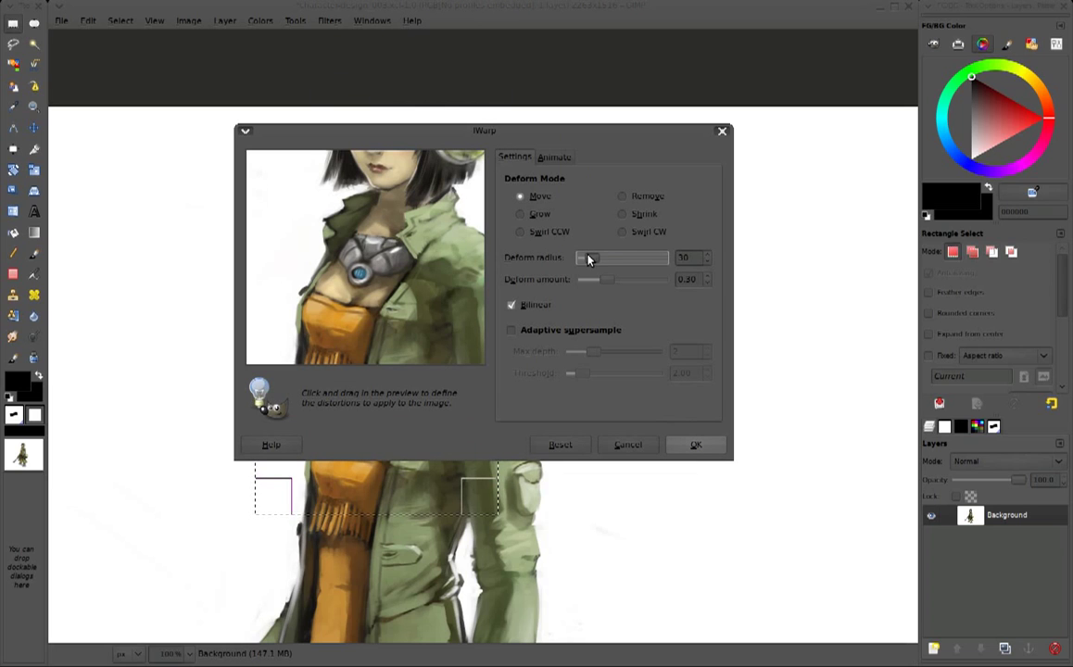
drag(444, 133, 687, 185)
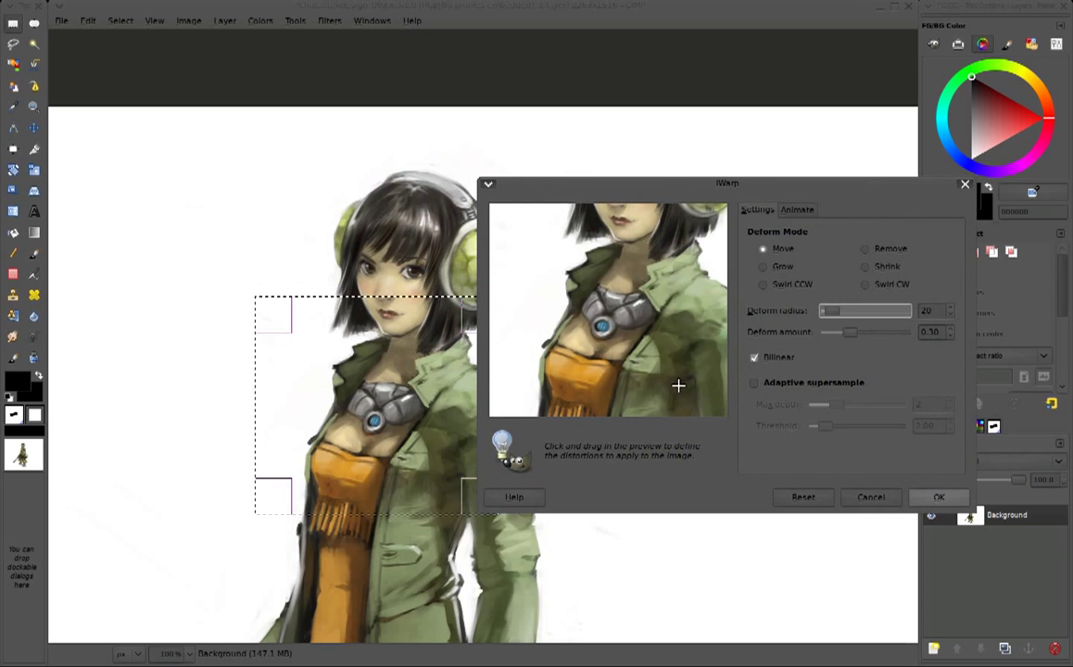
click(872, 497)
click(583, 363)
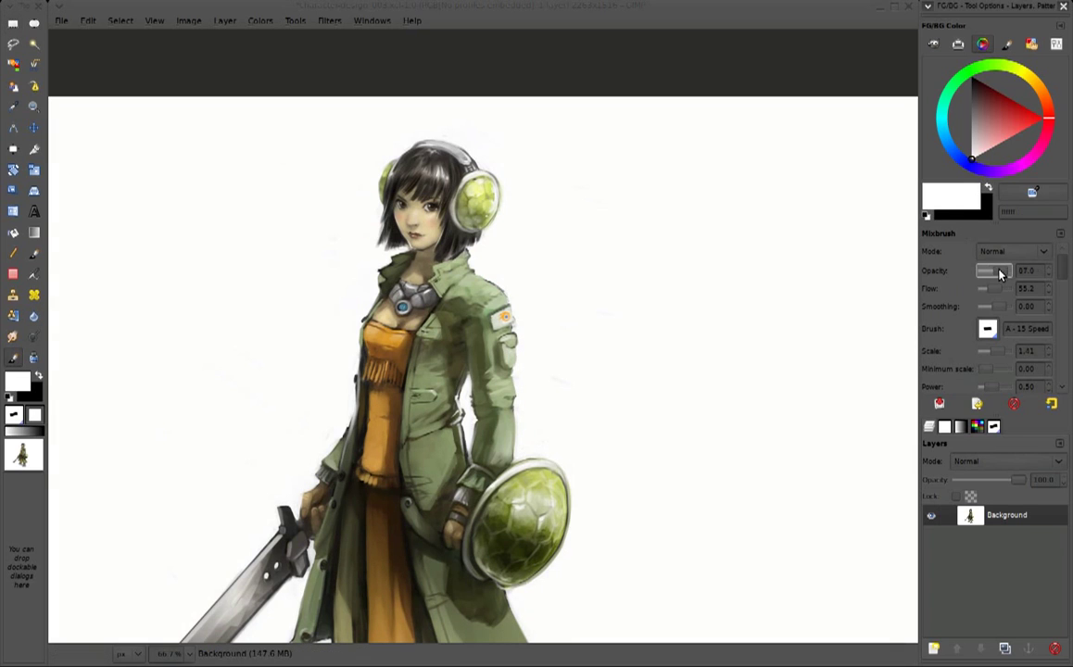
Save the painting as character-design_004.xcf and sample the jacket's olive green
key(ctrl+s)
click(518, 107)
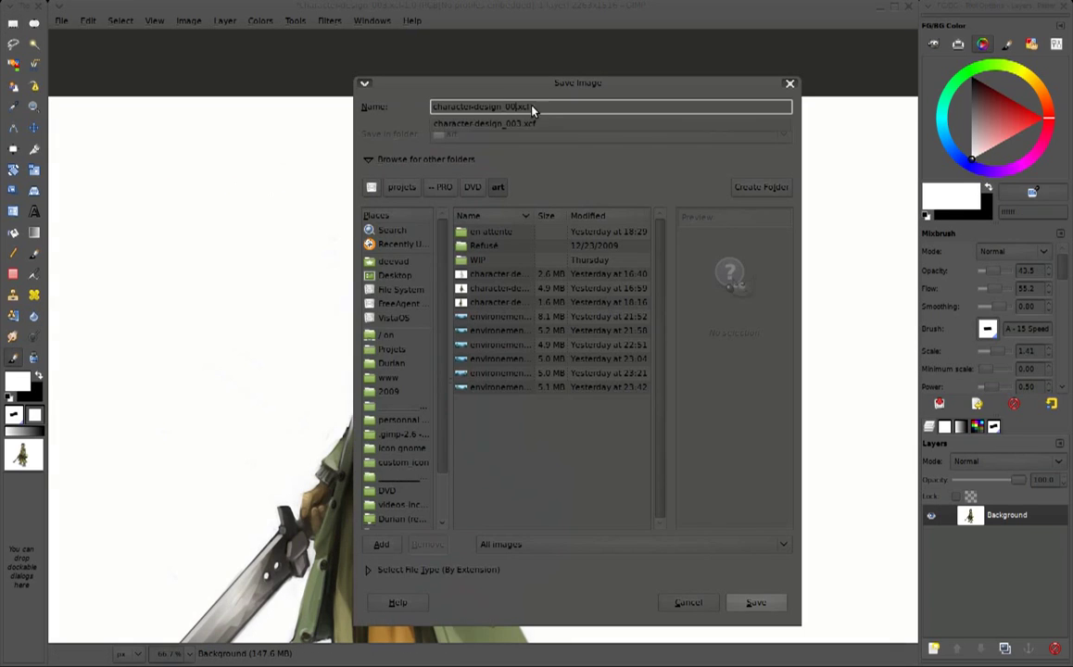
click(756, 604)
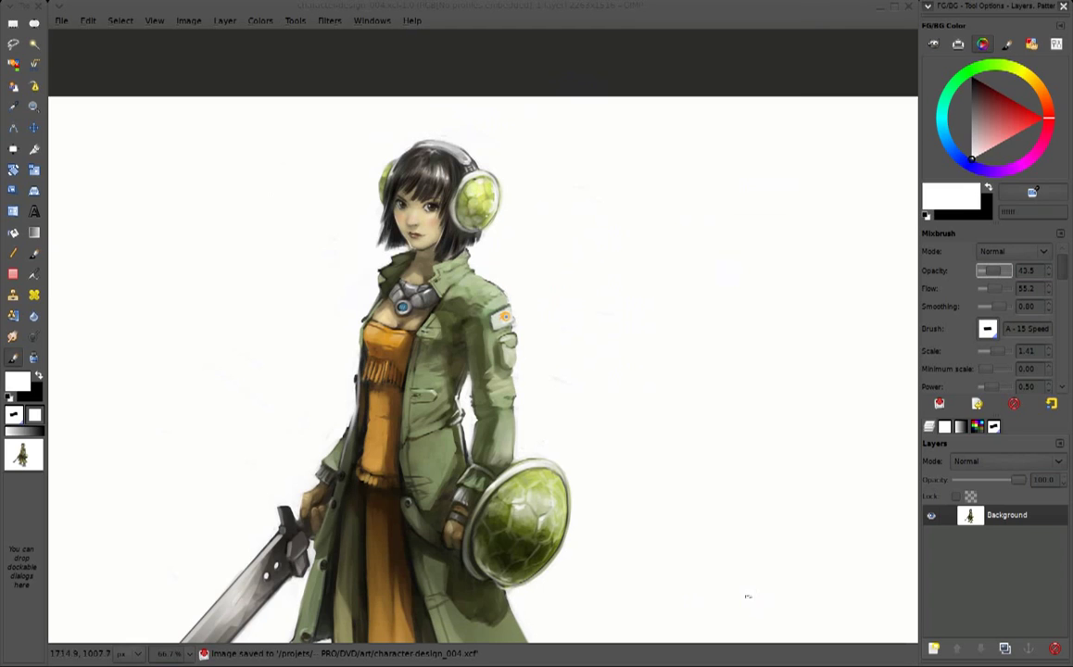
ctrl+click(404, 256)
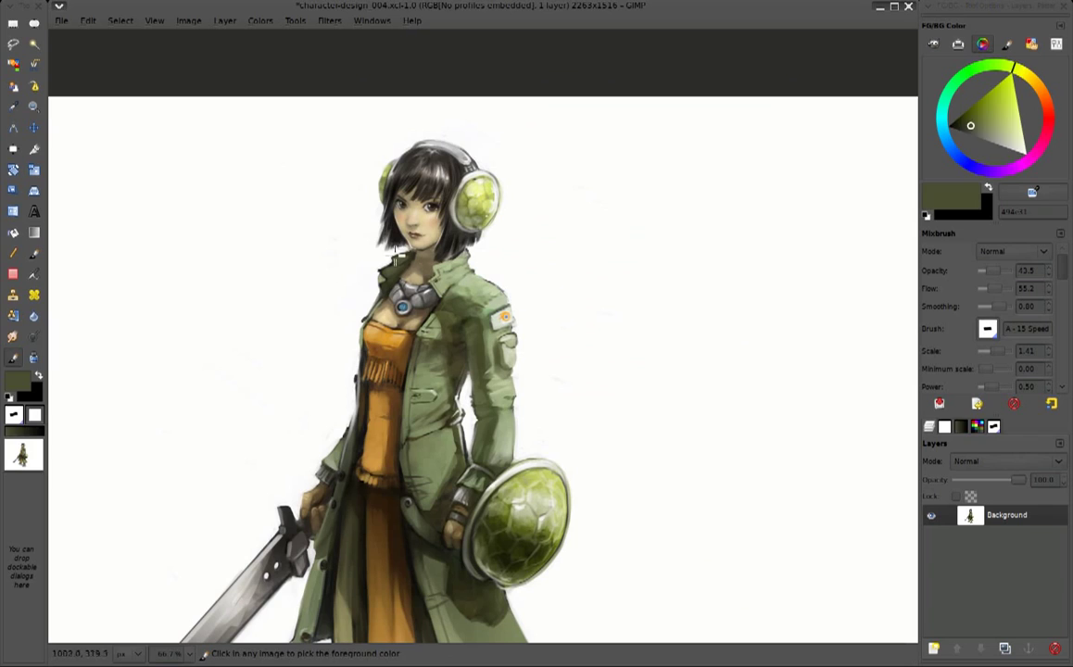
Sample white, tan, cream, hair near-black, sage and dress orange from the painting
ctrl+click(326, 279)
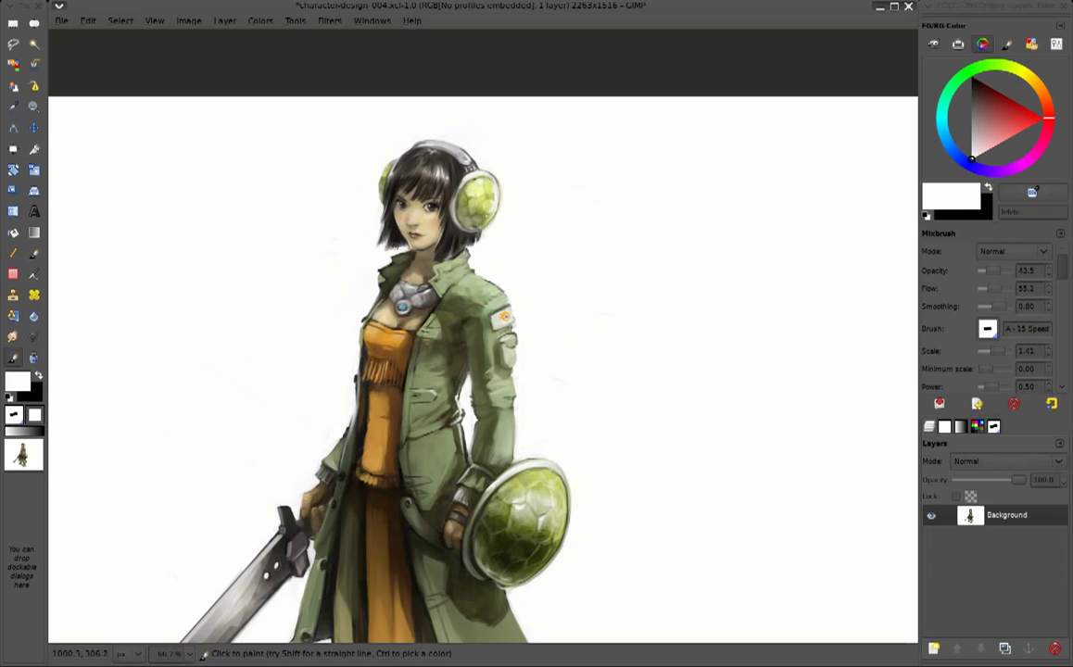
ctrl+click(421, 270)
ctrl+click(319, 259)
ctrl+click(380, 317)
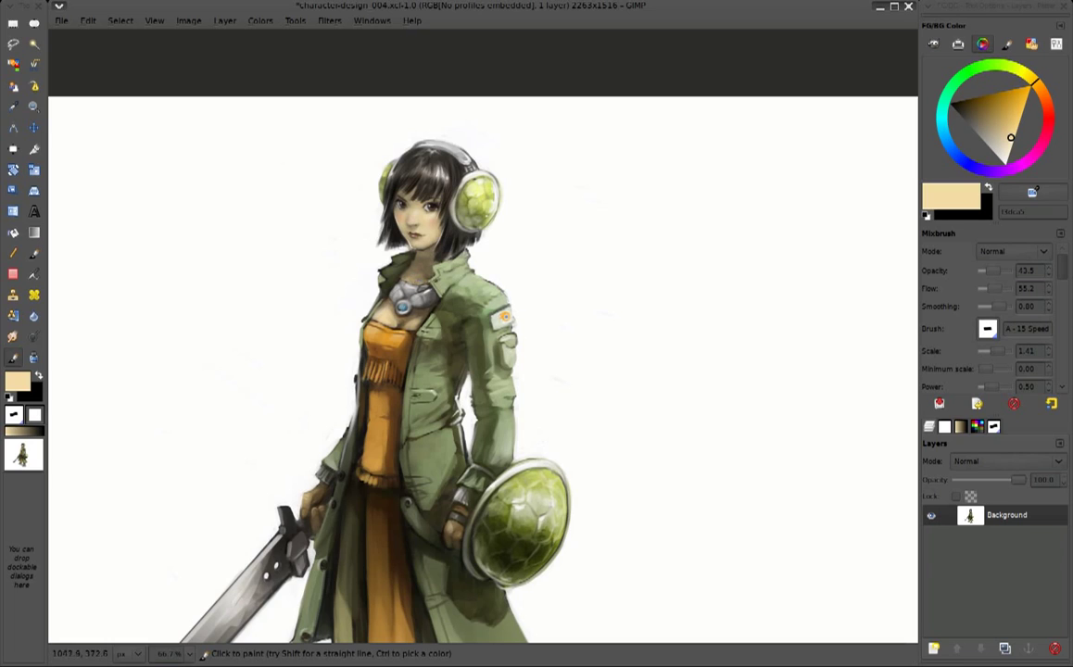
ctrl+click(395, 228)
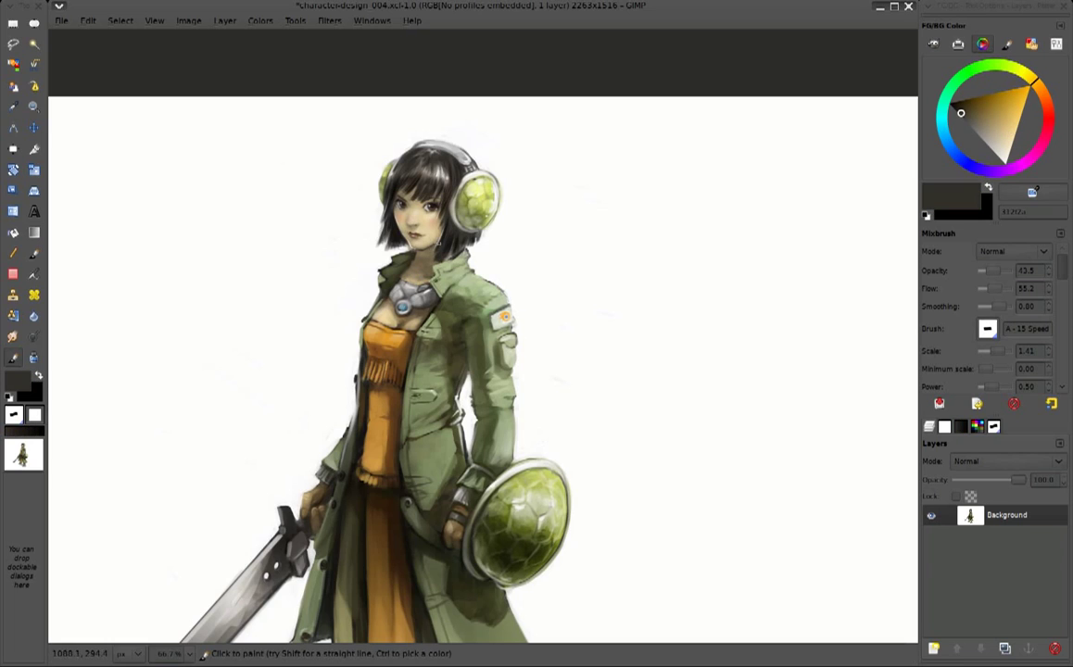
ctrl+click(399, 249)
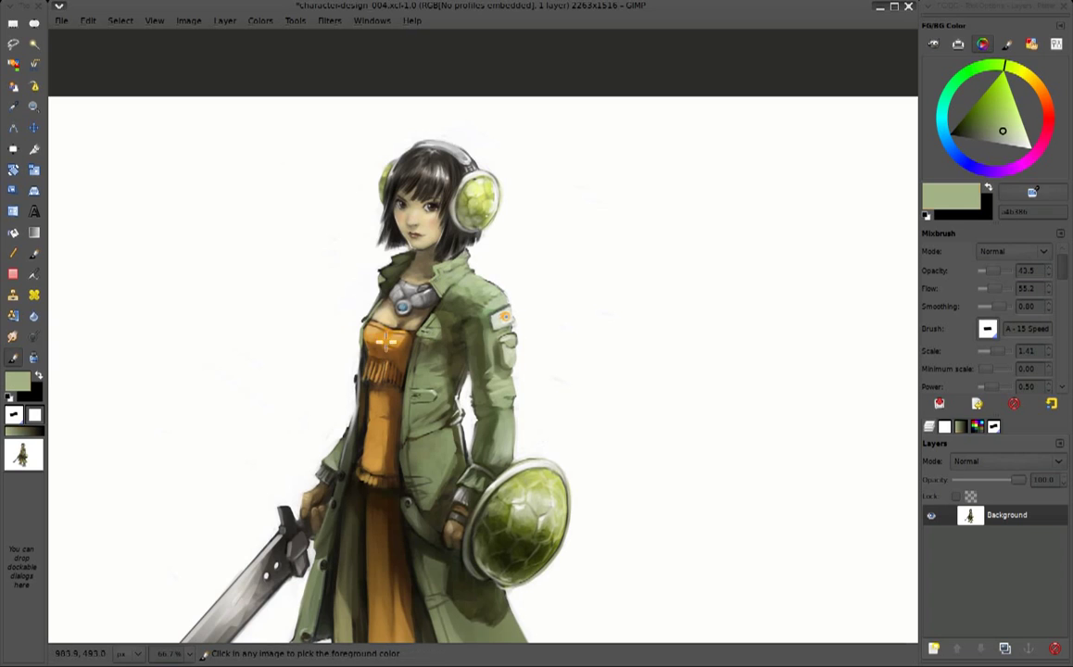
ctrl+click(380, 407)
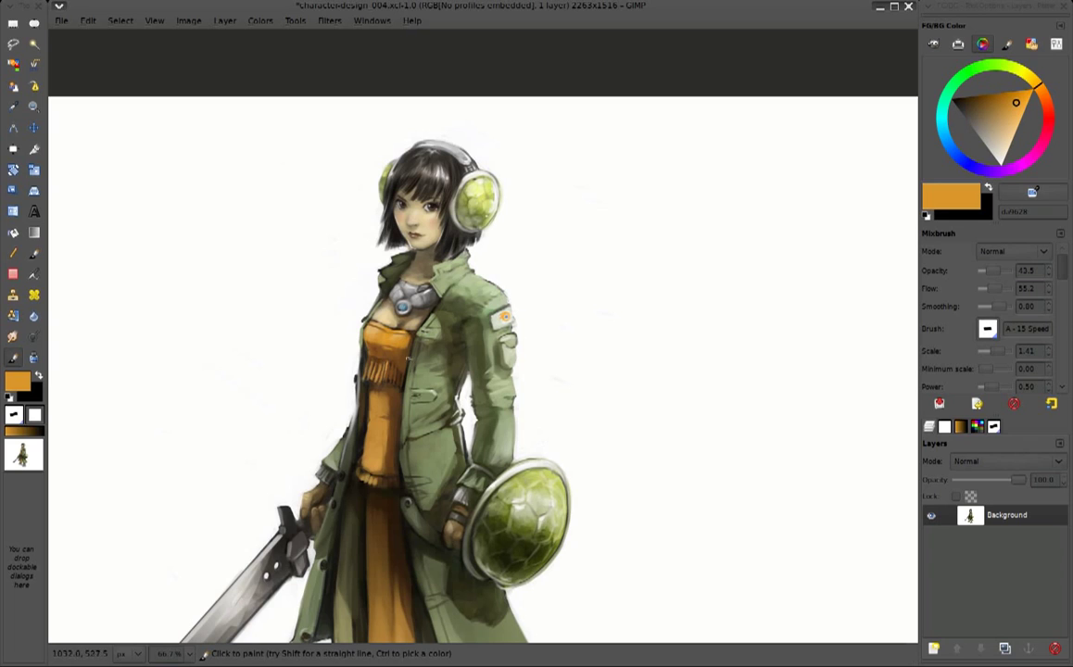
ctrl+click(420, 263)
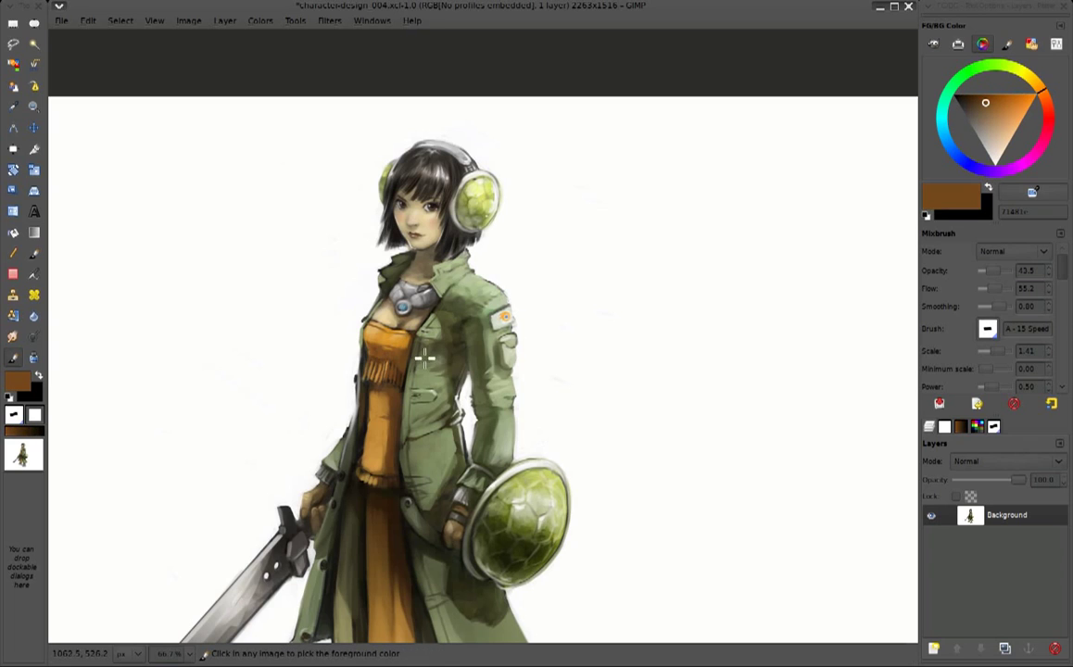
Sample the jacket greens and paint a light green highlight on the jacket
ctrl+click(459, 293)
ctrl+click(405, 343)
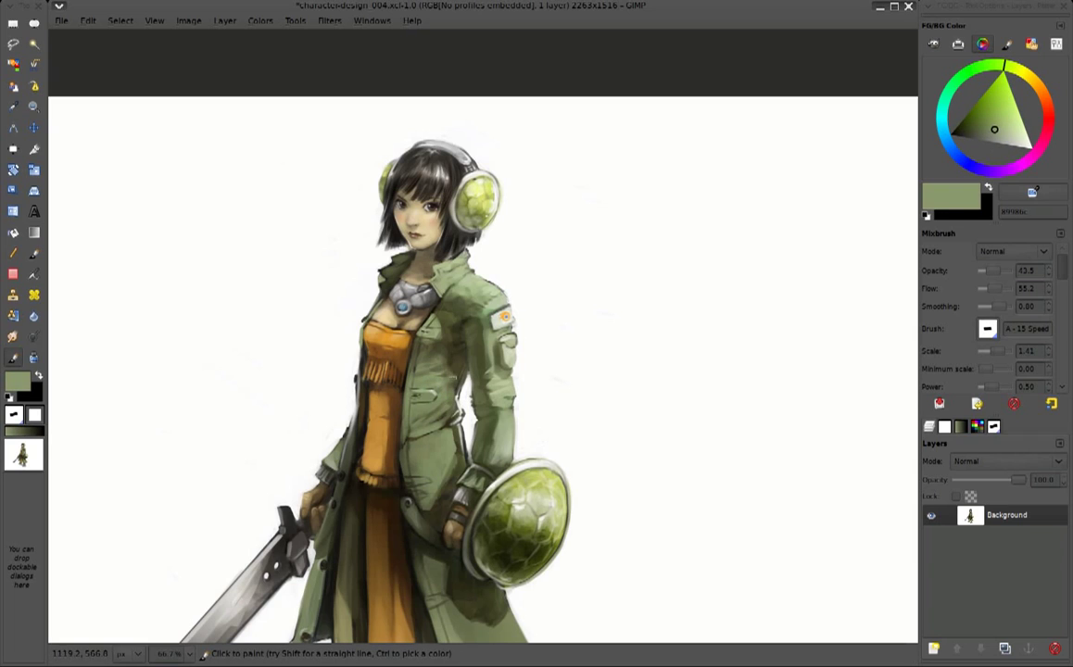
ctrl+click(536, 312)
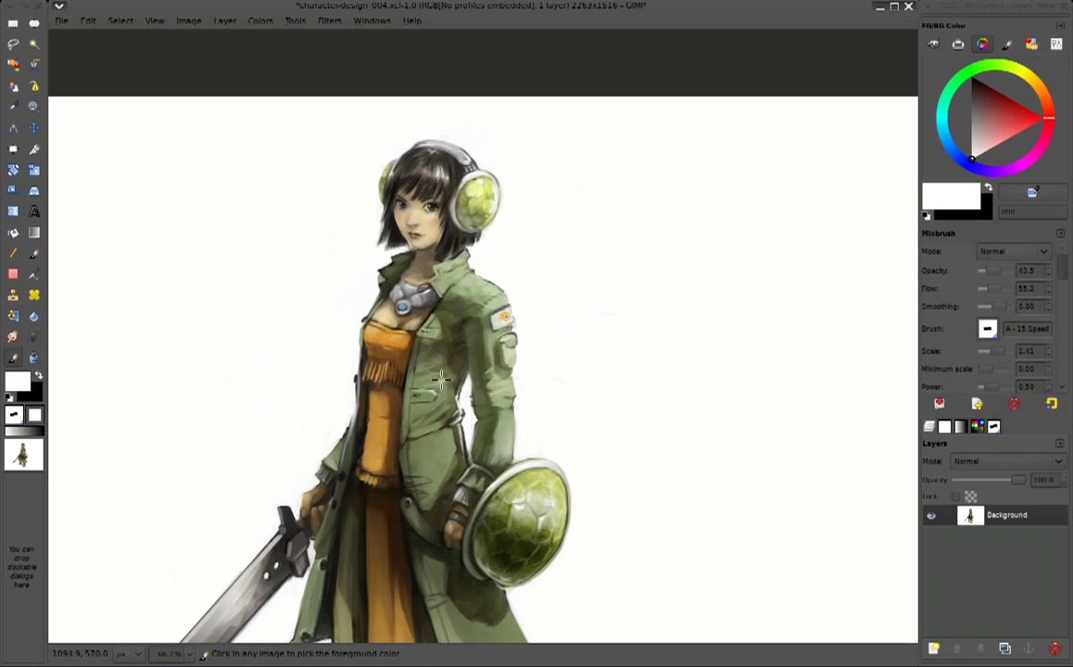
ctrl+click(396, 346)
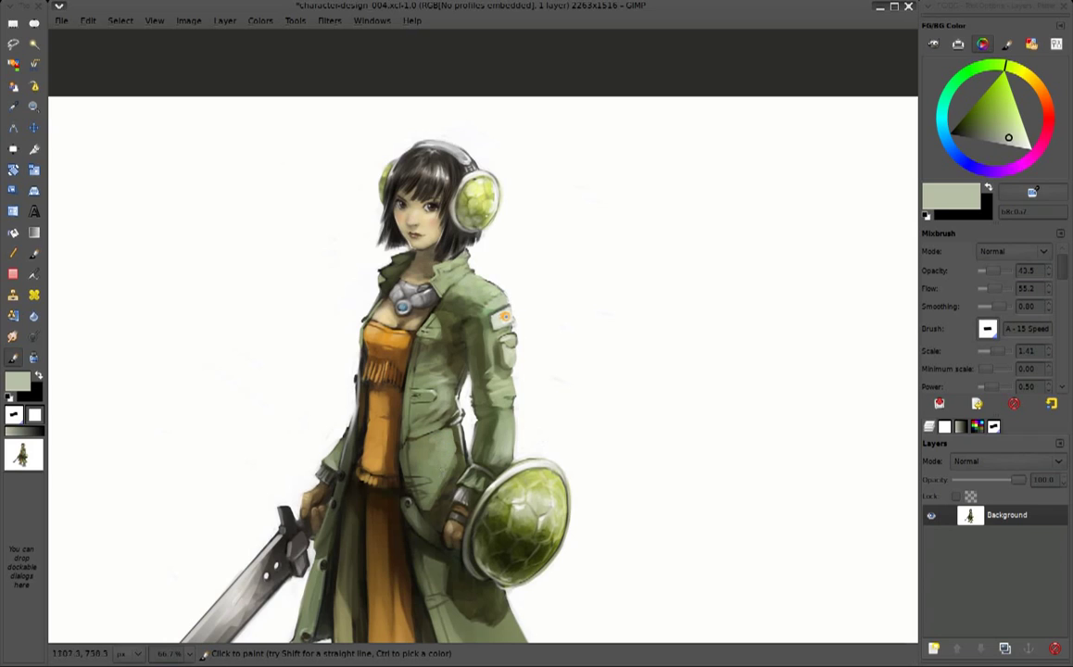
ctrl+click(446, 446)
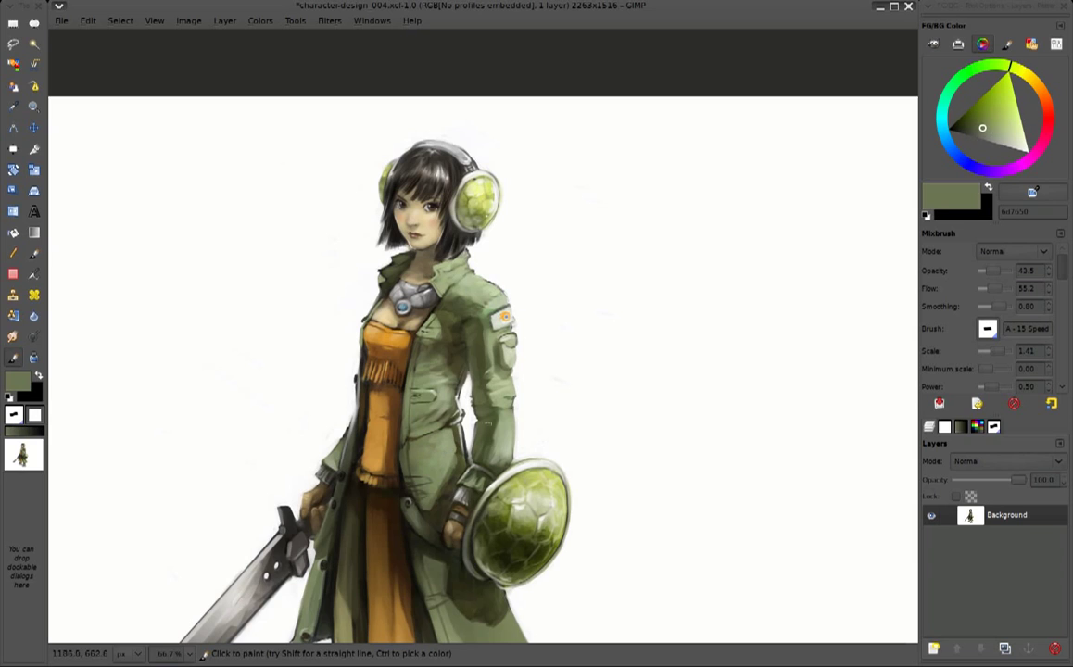
ctrl+click(447, 389)
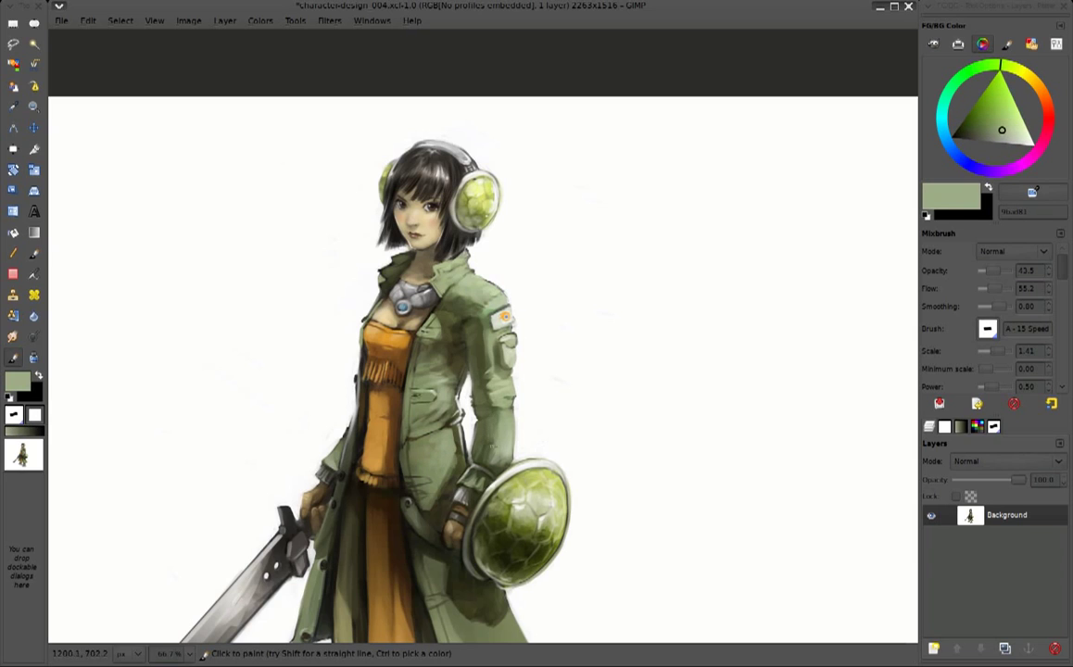
drag(443, 410, 434, 419)
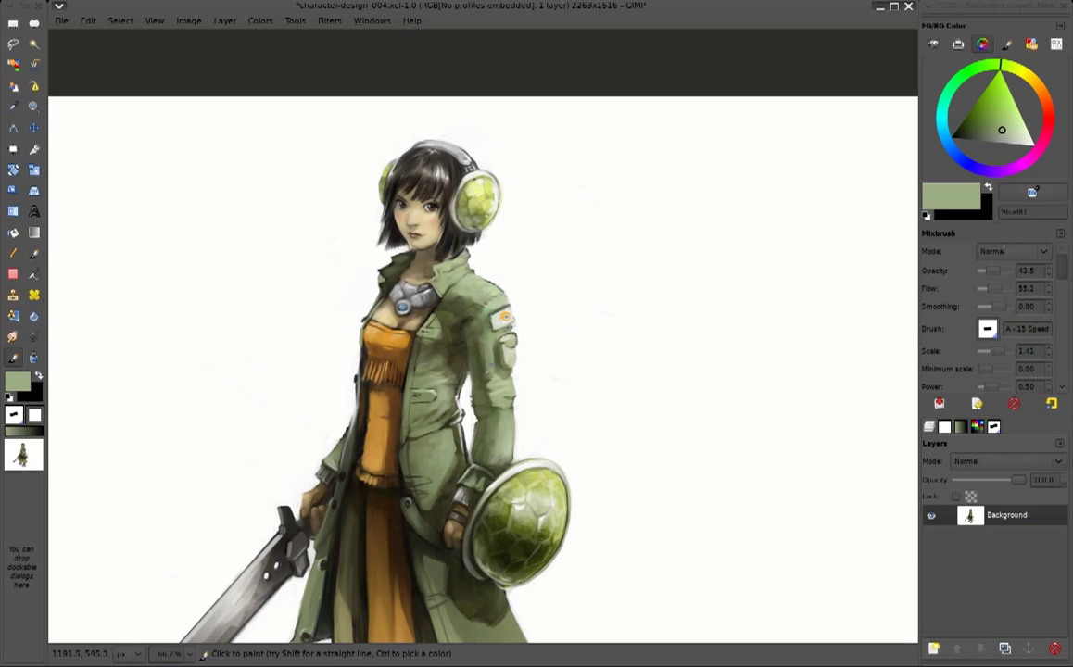
Darken the collar edge beside her hair with near-black sampled from the hair
ctrl+click(389, 247)
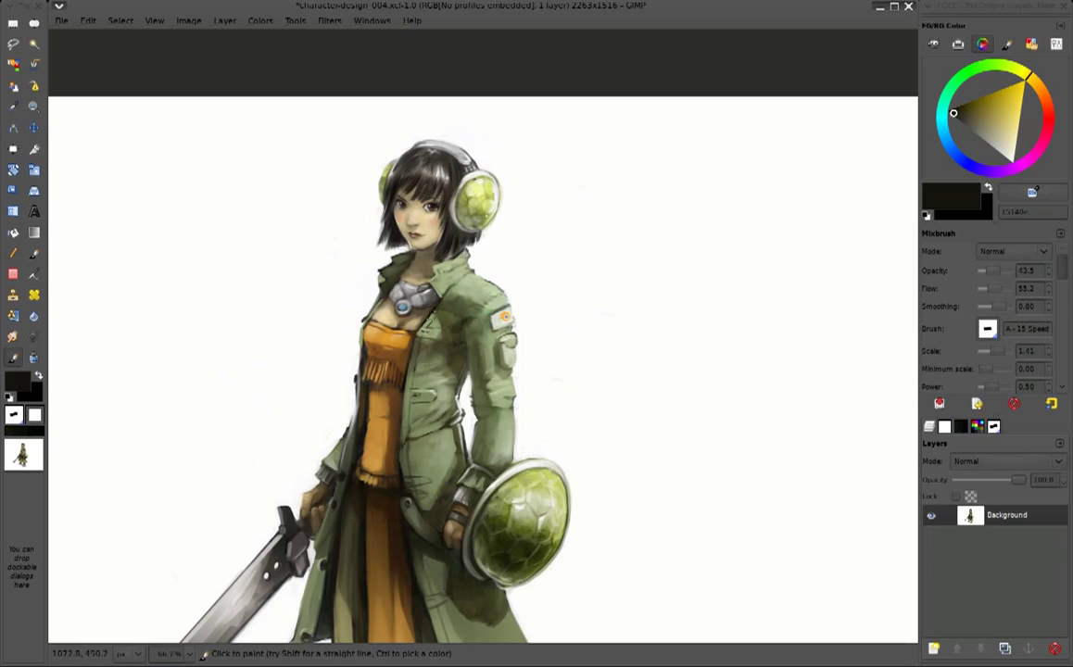
drag(378, 255, 374, 256)
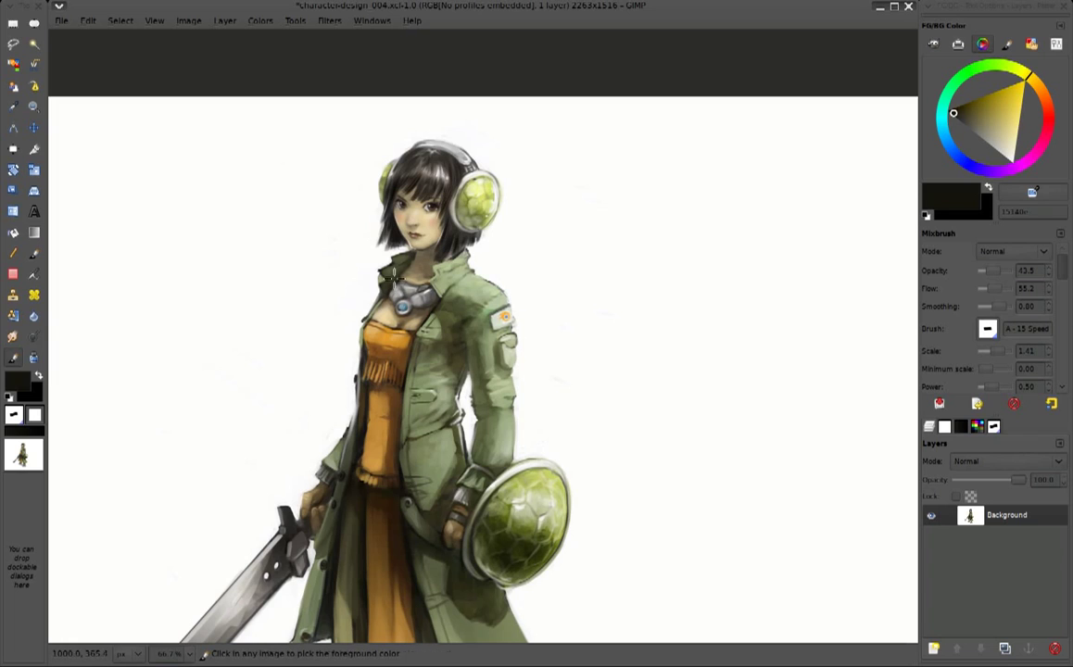
ctrl+click(365, 228)
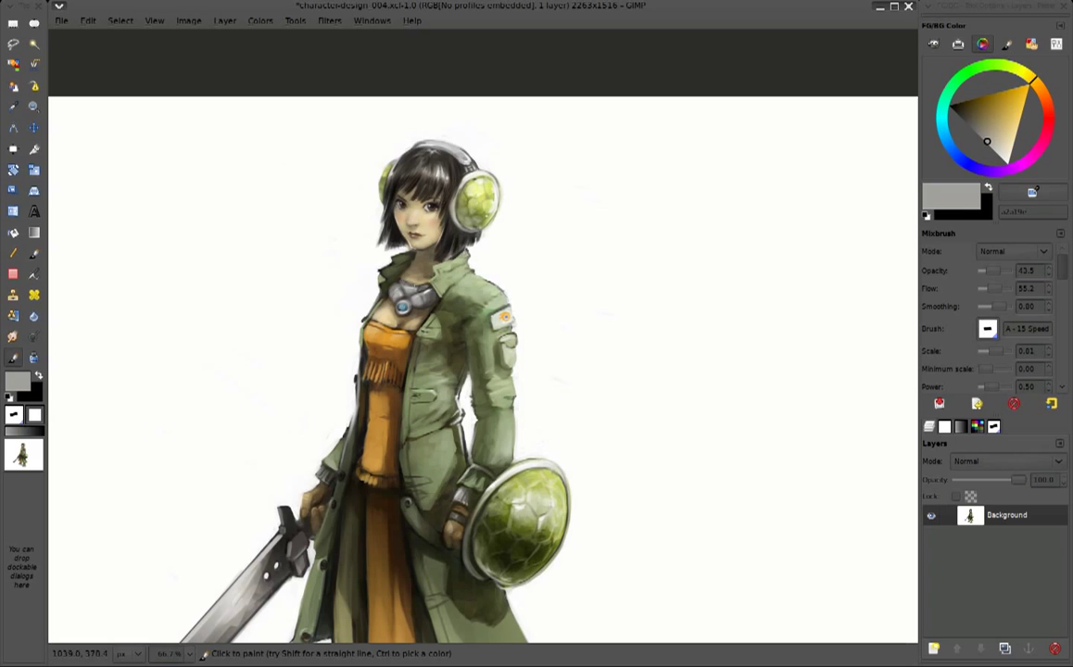
Pan to show her head and sample near-black, grey, browns and coat olive
drag(398, 282, 444, 181)
ctrl+click(507, 68)
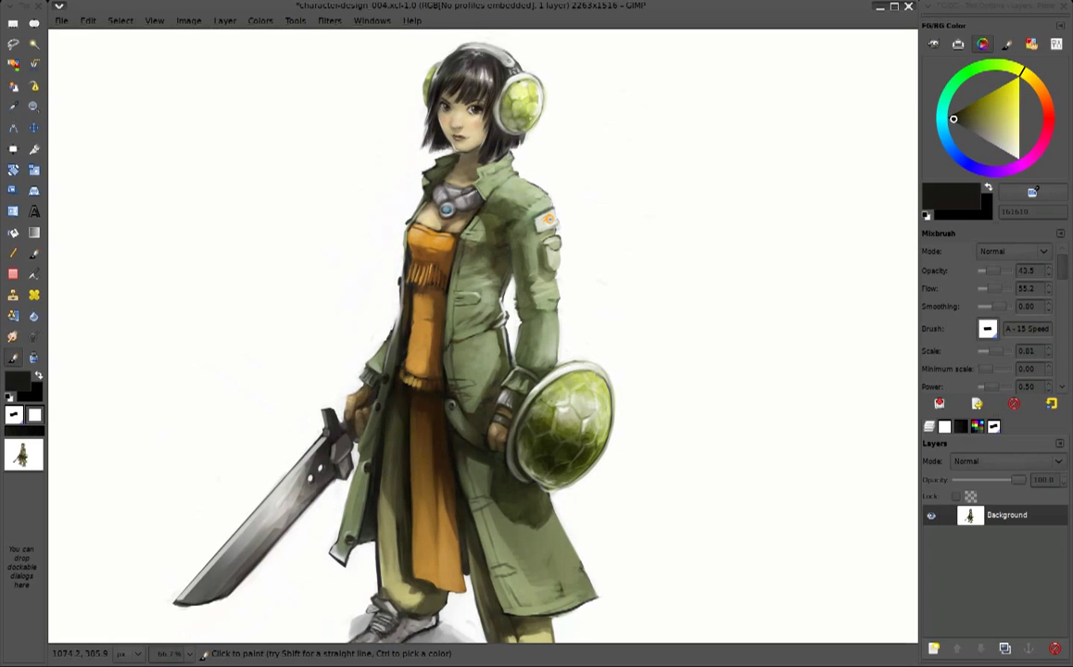
ctrl+click(499, 179)
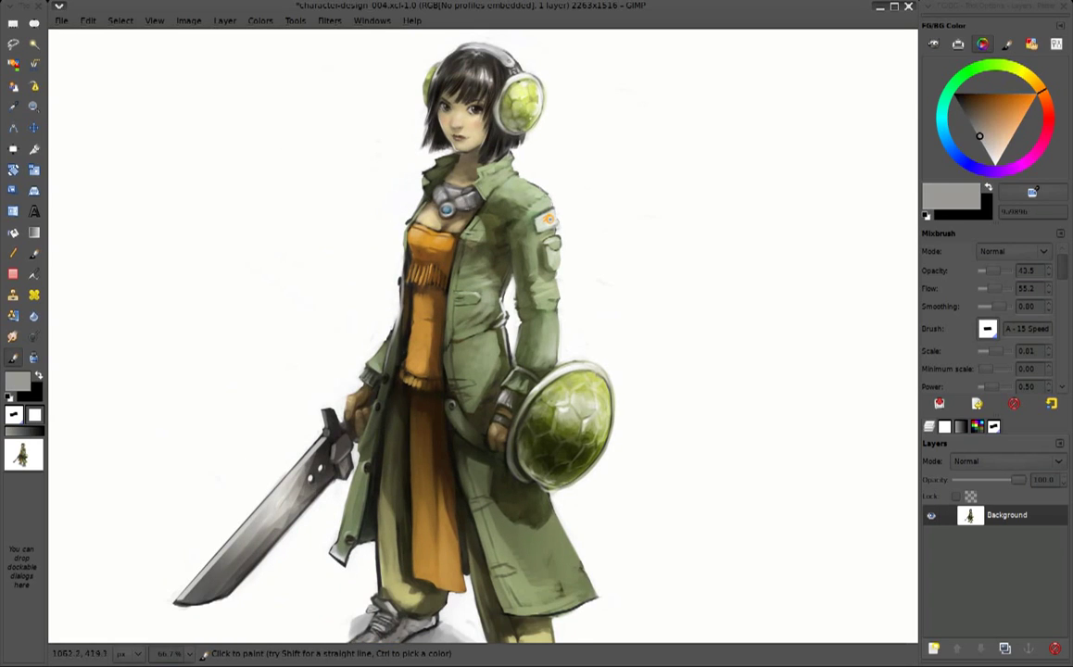
ctrl+click(486, 150)
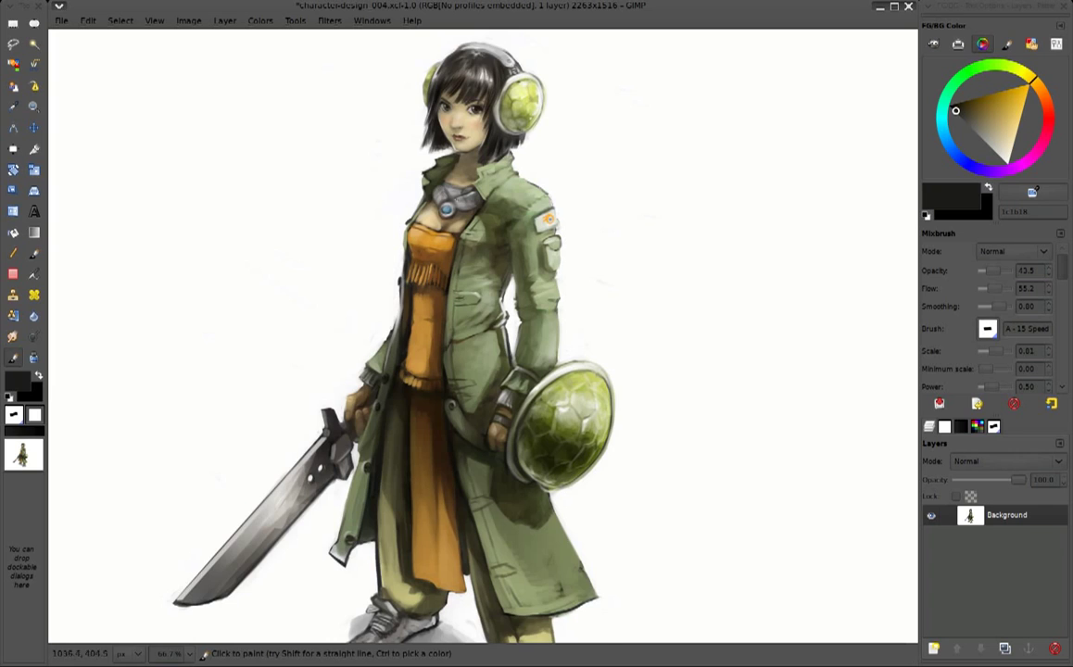
drag(482, 255, 537, 255)
ctrl+click(492, 267)
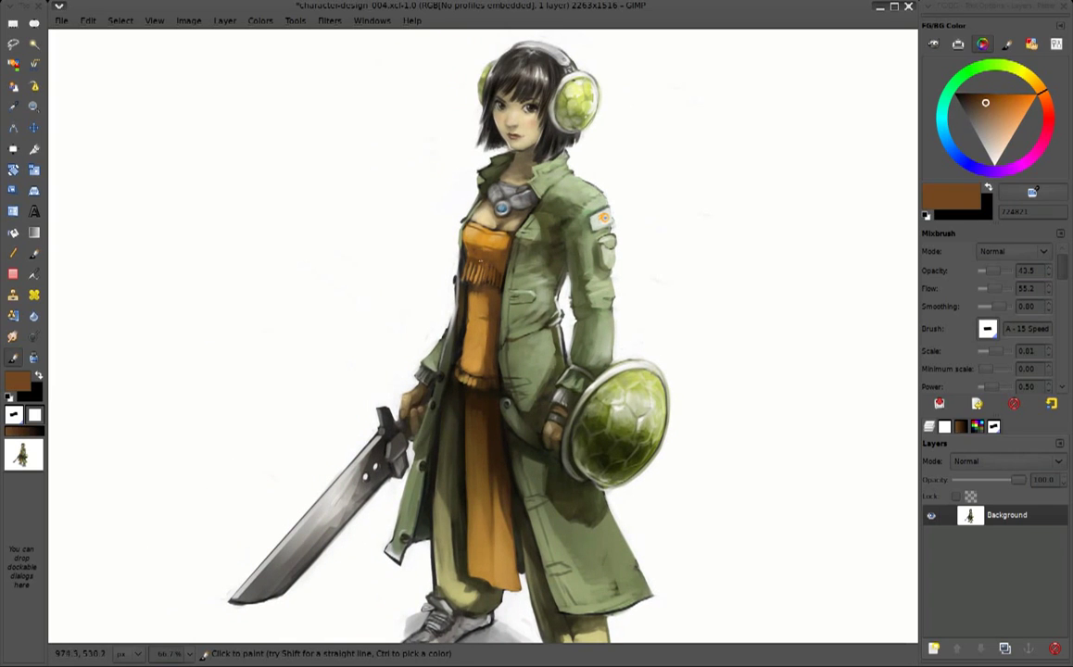
ctrl+click(438, 265)
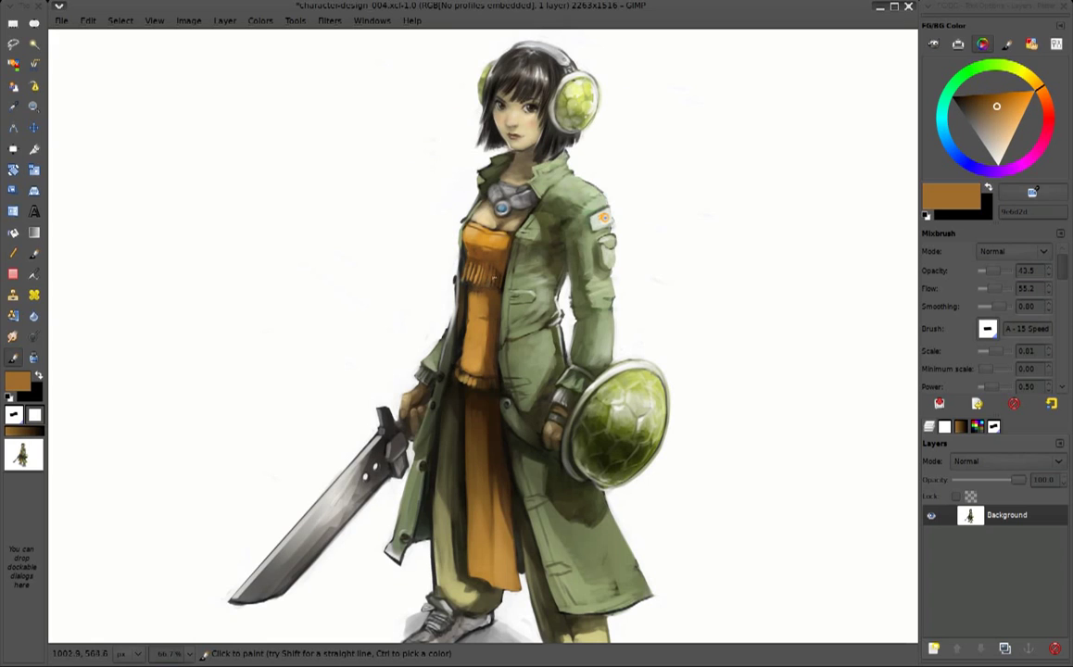
ctrl+click(469, 289)
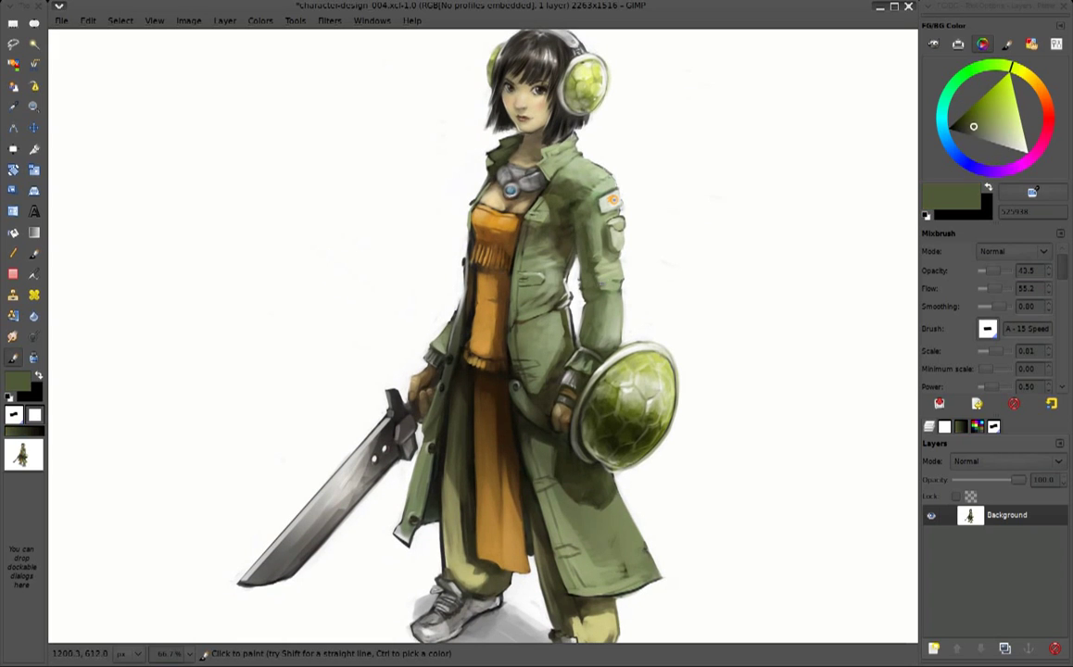
ctrl+click(533, 250)
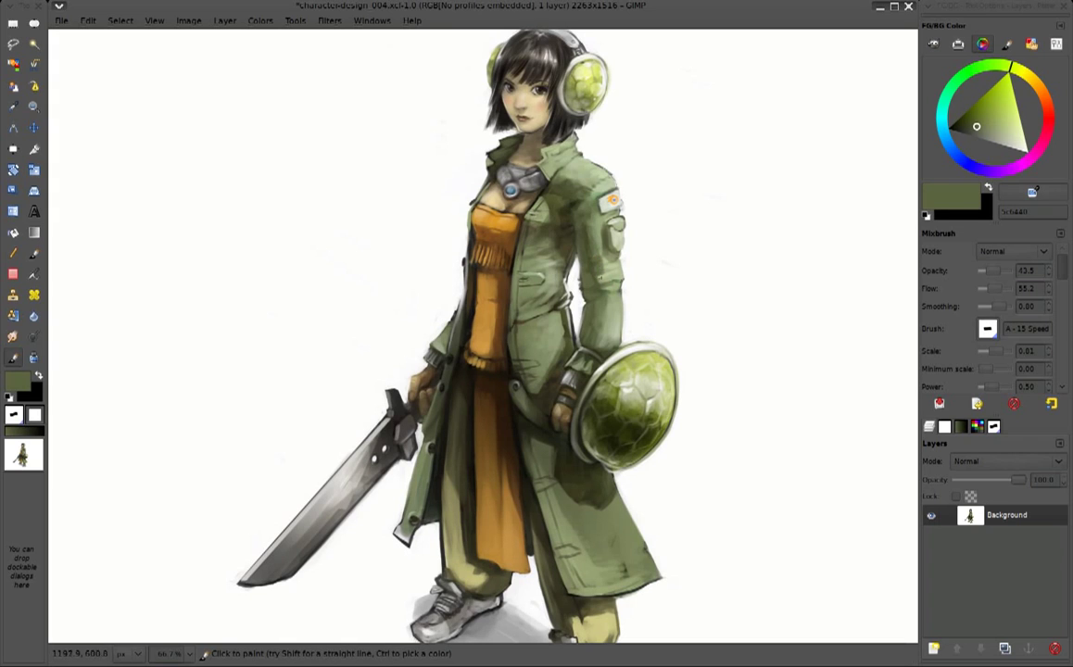
Swap to white and sample dark olive and grey-green tones from the coat
key(d)
key(x)
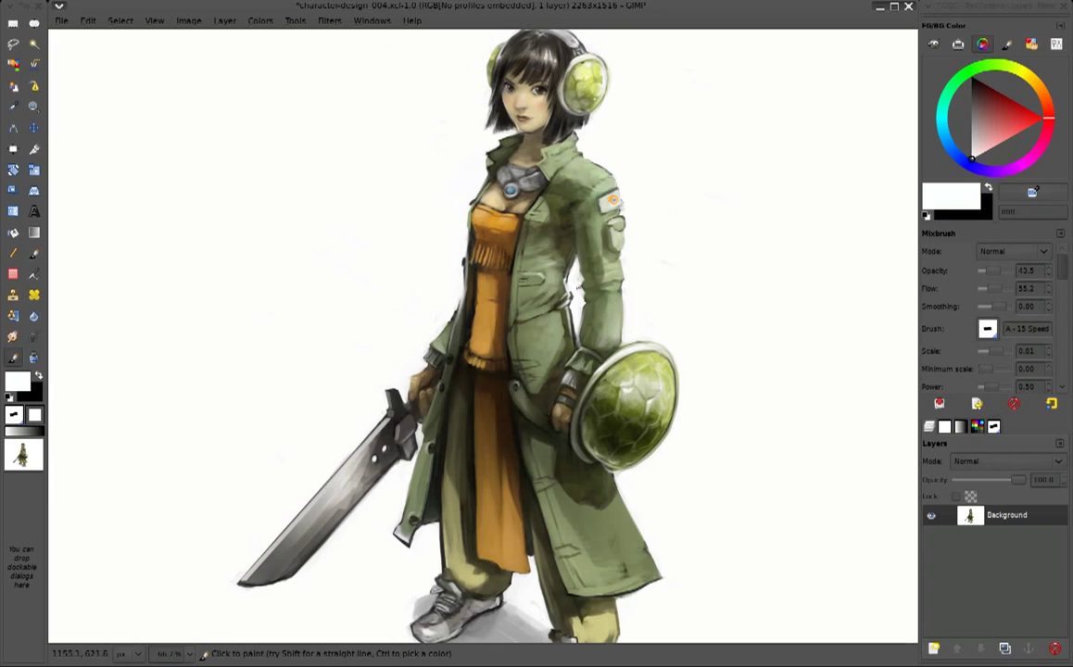
ctrl+click(567, 207)
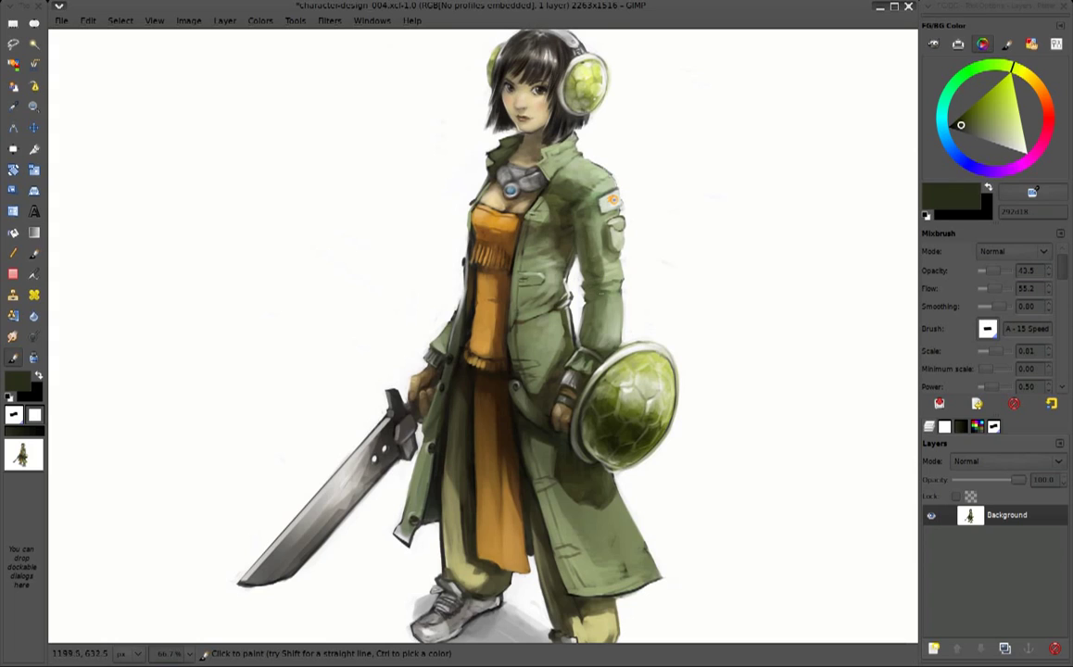
ctrl+click(546, 243)
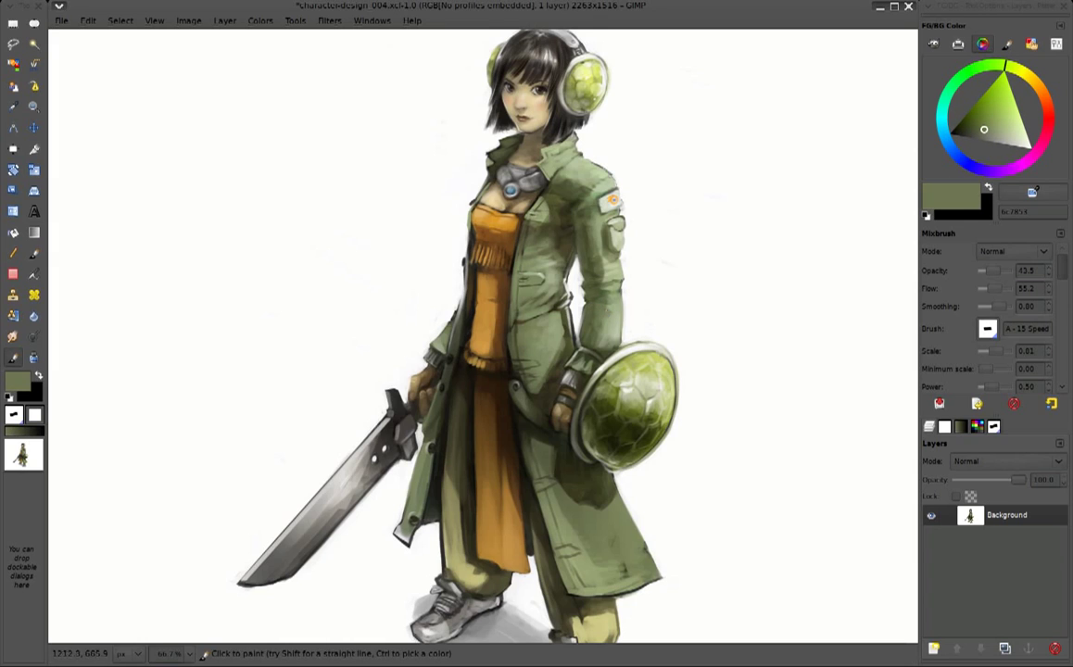
key(d)
key(x)
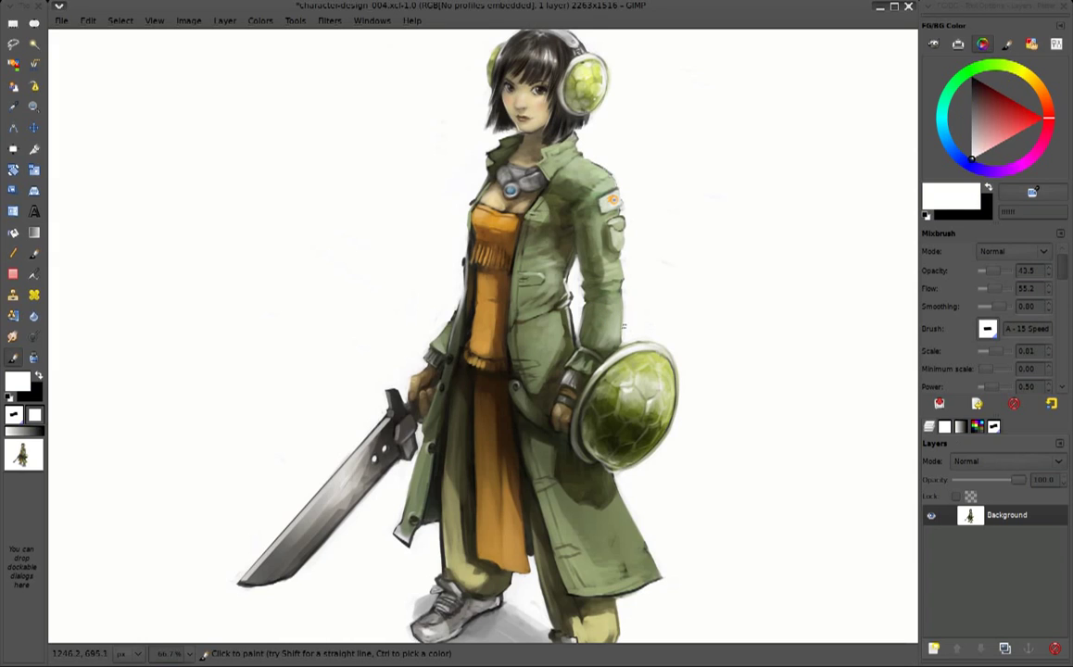
ctrl+click(561, 325)
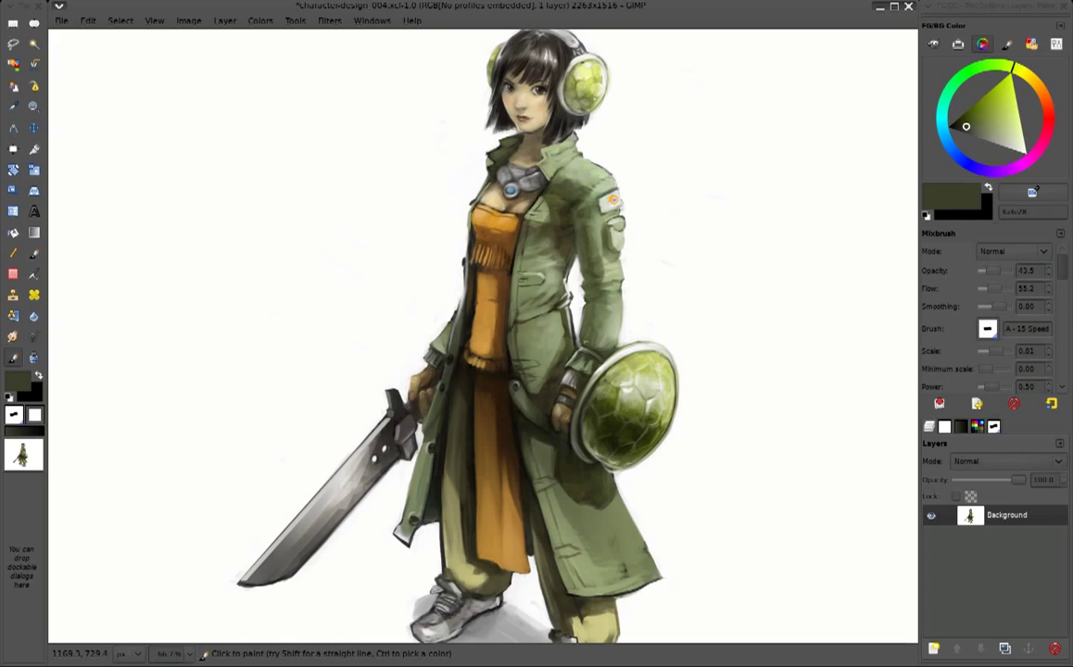
ctrl+click(558, 327)
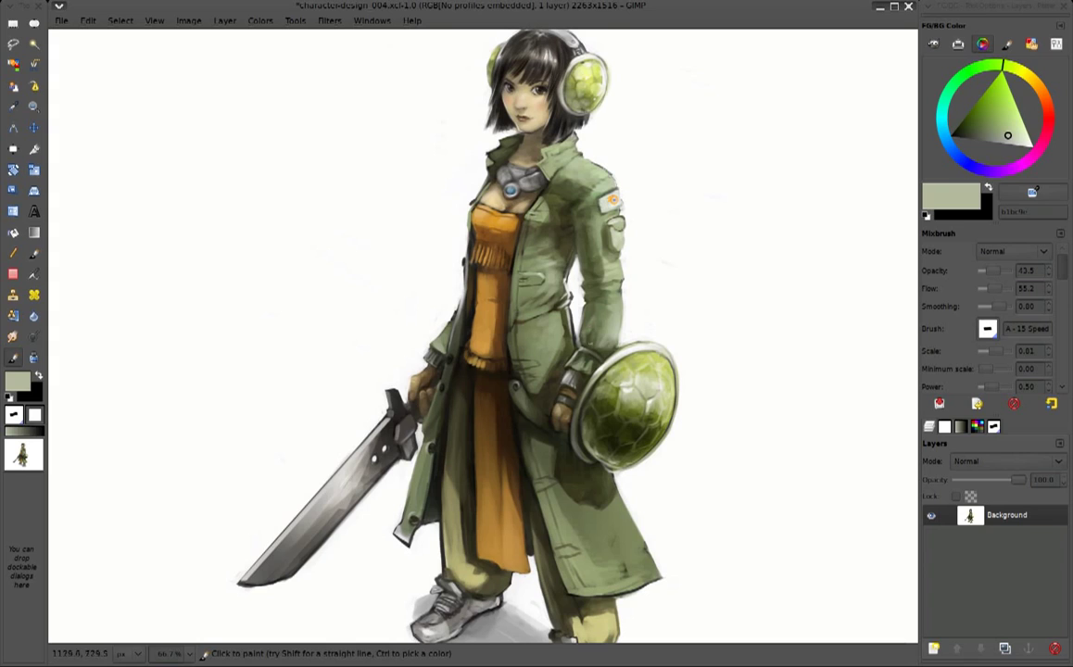
ctrl+click(532, 283)
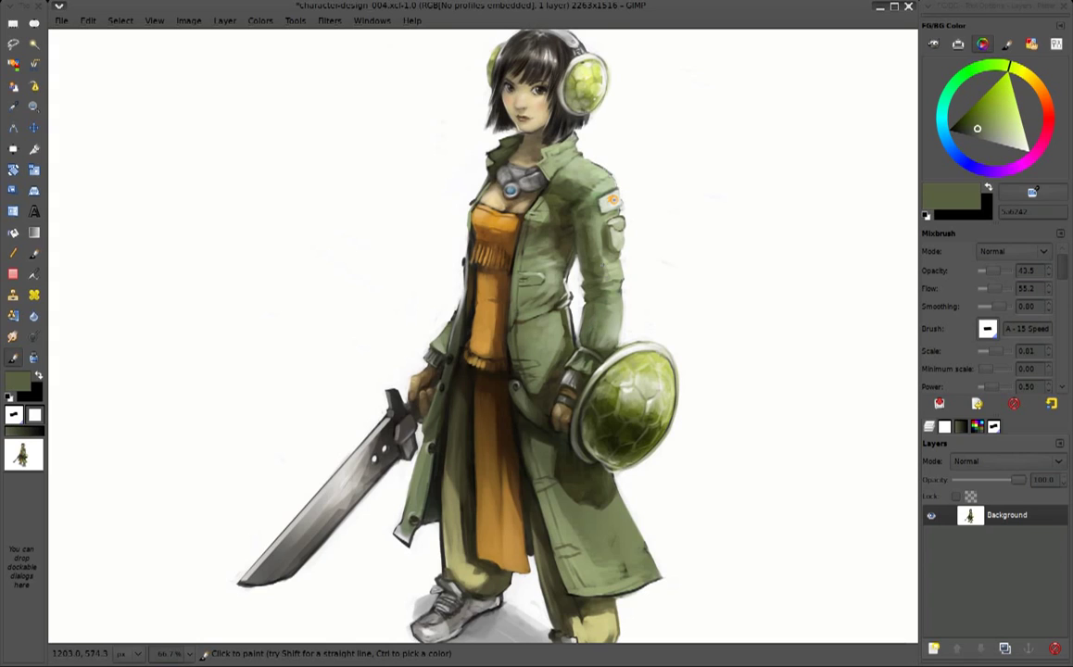
ctrl+click(554, 306)
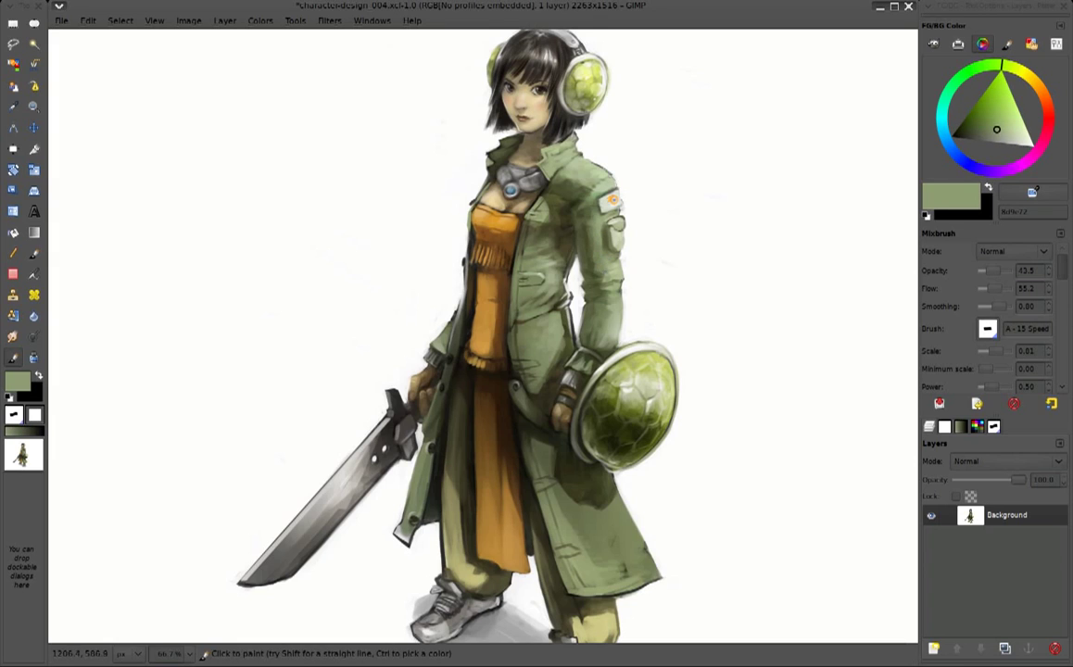
Sample background white, coat olives and light jacket green, reposition the view, and save
ctrl+click(664, 242)
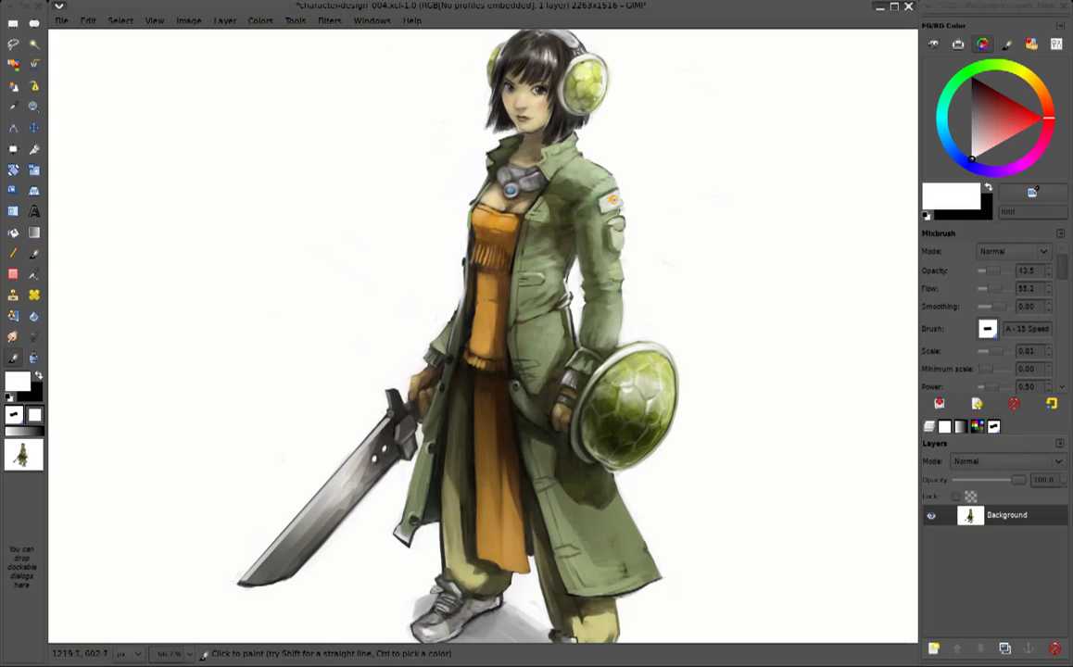
ctrl+click(658, 239)
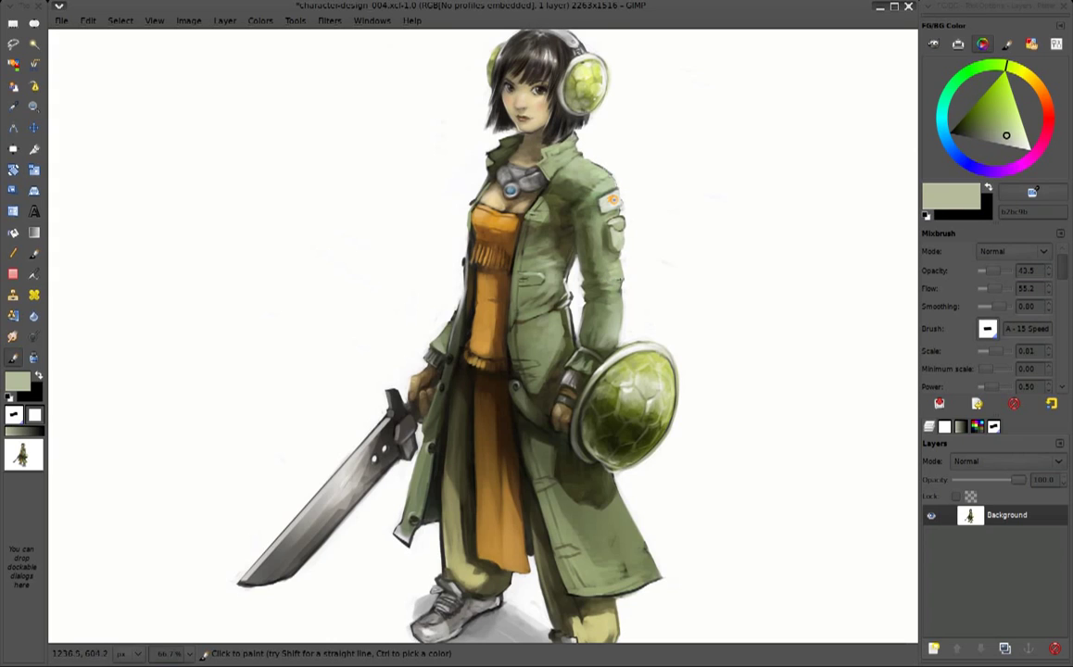
ctrl+click(574, 233)
ctrl+click(526, 233)
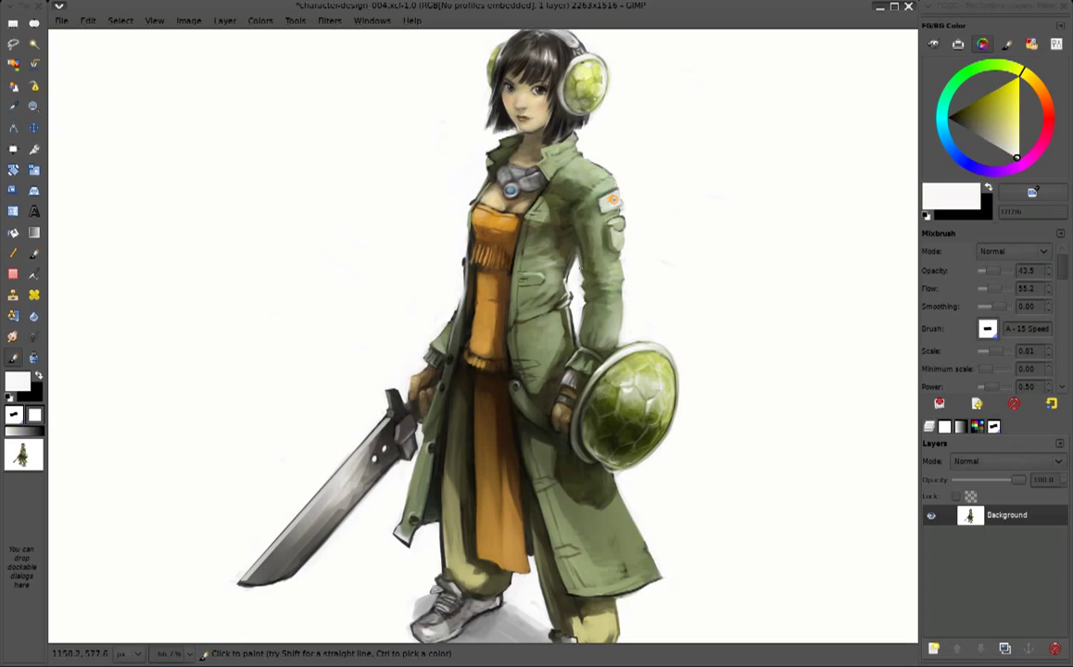
ctrl+click(525, 231)
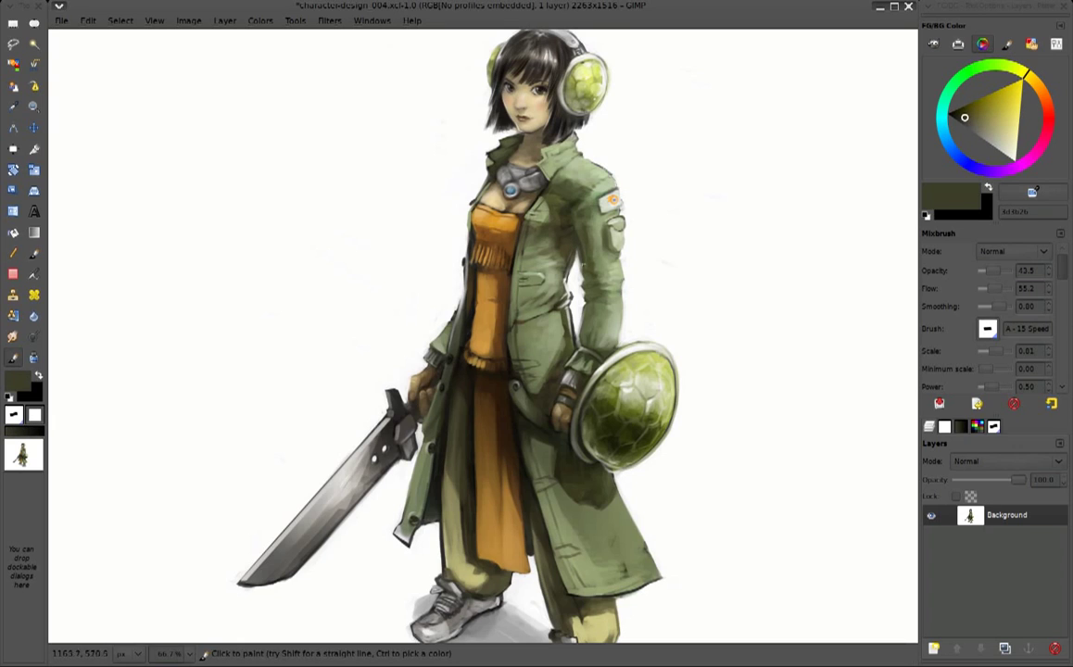
ctrl+click(516, 186)
ctrl+click(525, 182)
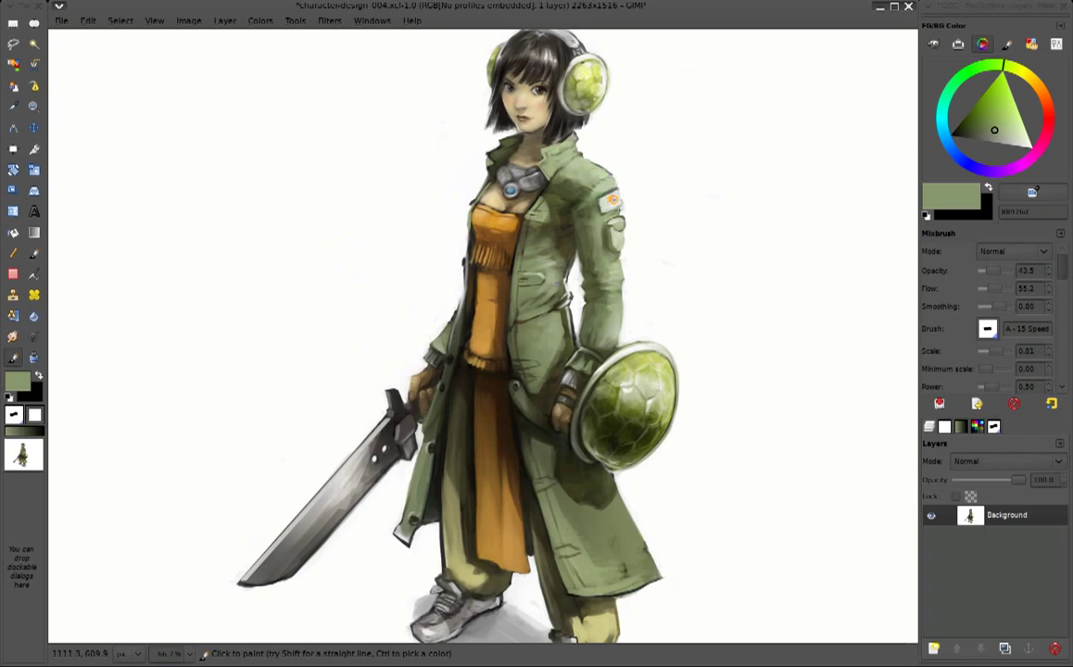
drag(534, 328, 480, 317)
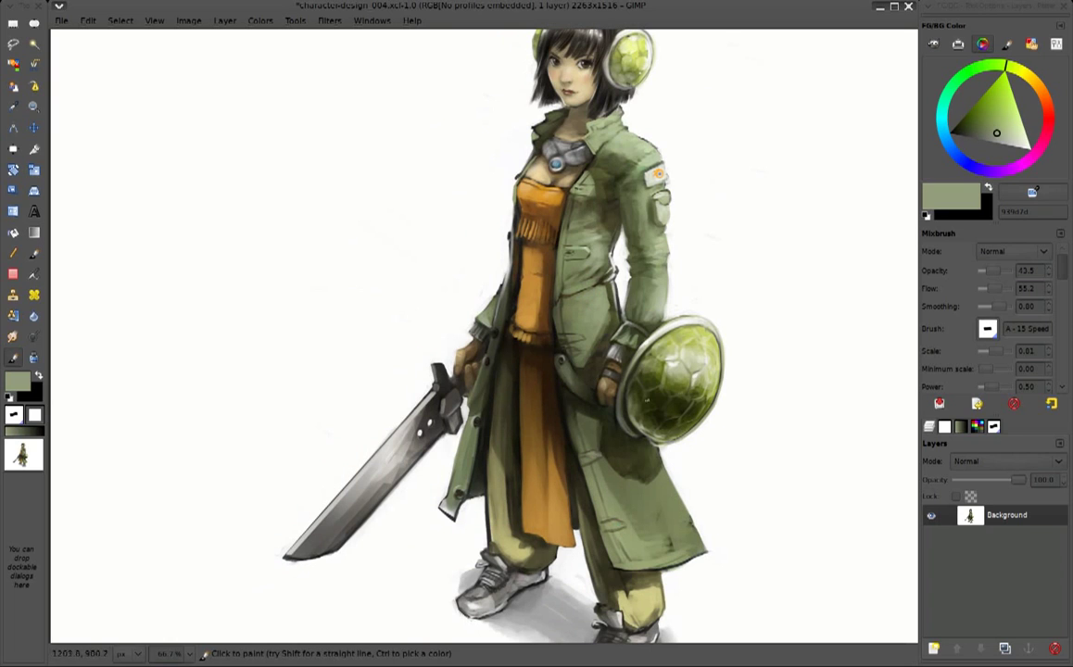
drag(777, 291, 704, 342)
key(ctrl+s)
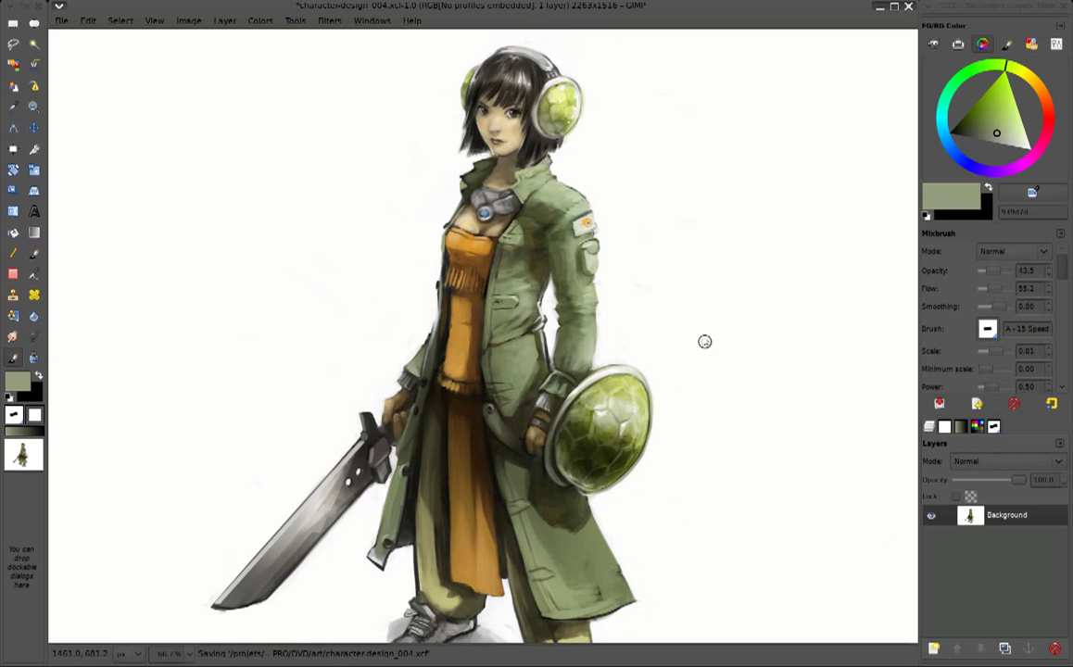
Add a transparent New Layer above the Background
key(ctrl+shift+n)
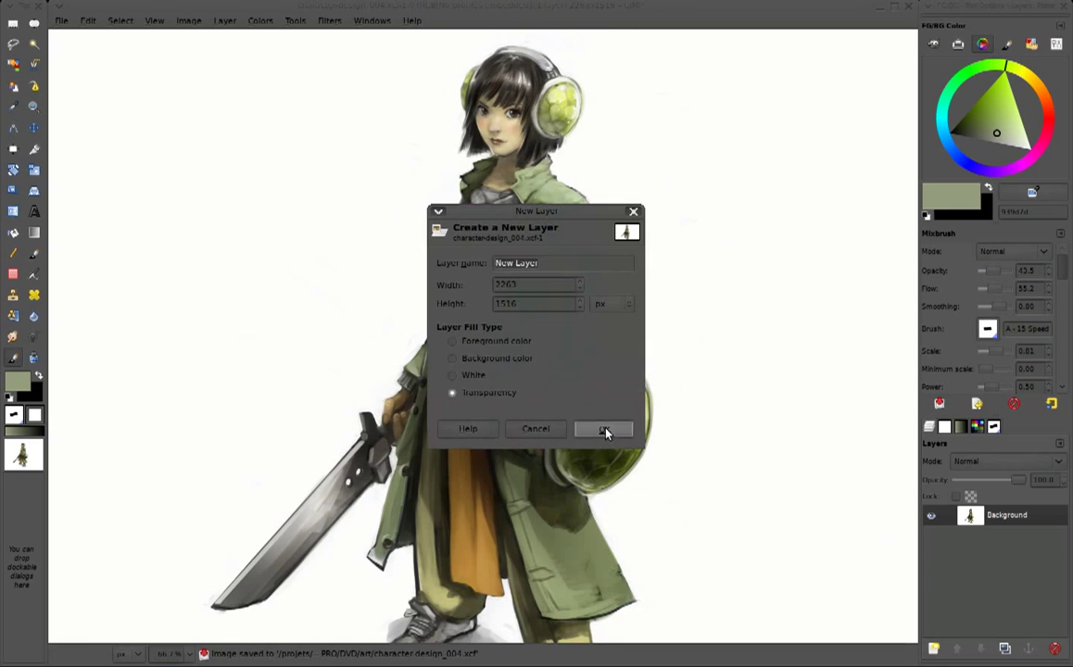
click(604, 429)
key(ctrl+shift+n)
key(Escape)
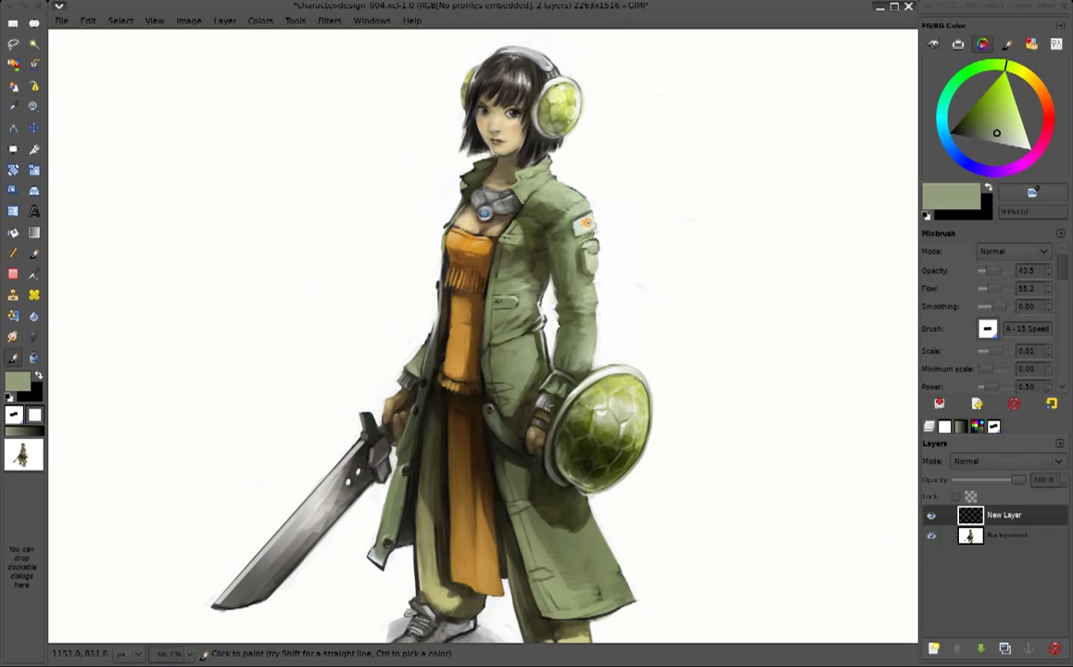
Zoom to 100%, select the plain Paintbrush, and bring up the desktop Applications menu
key(1)
scroll(647, 240, down, 3)
scroll(647, 240, down, 3)
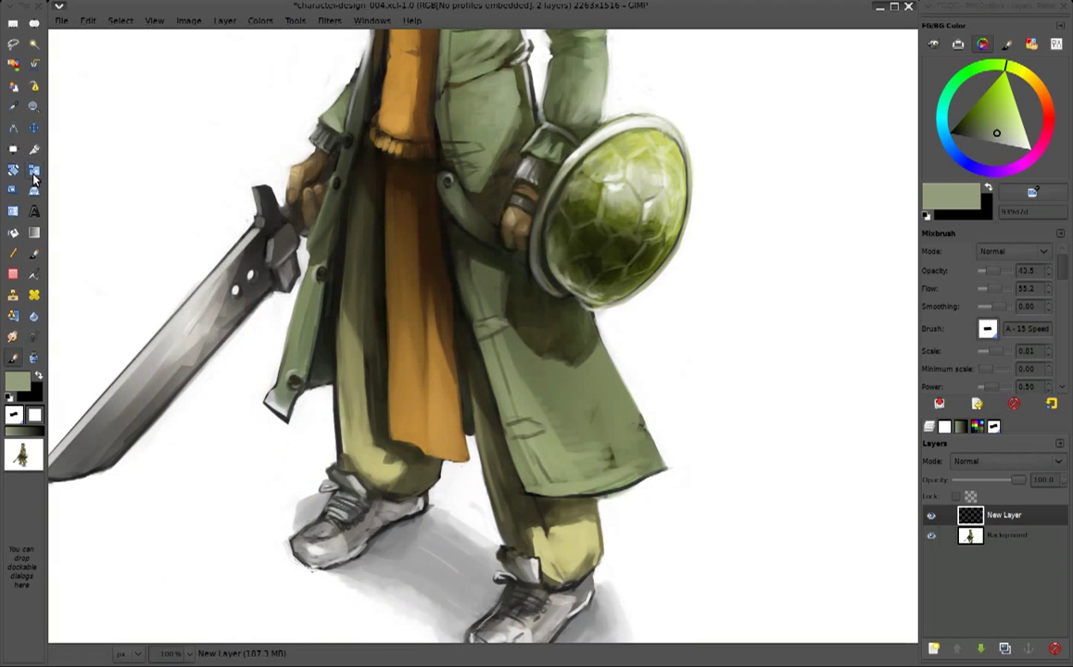
click(34, 252)
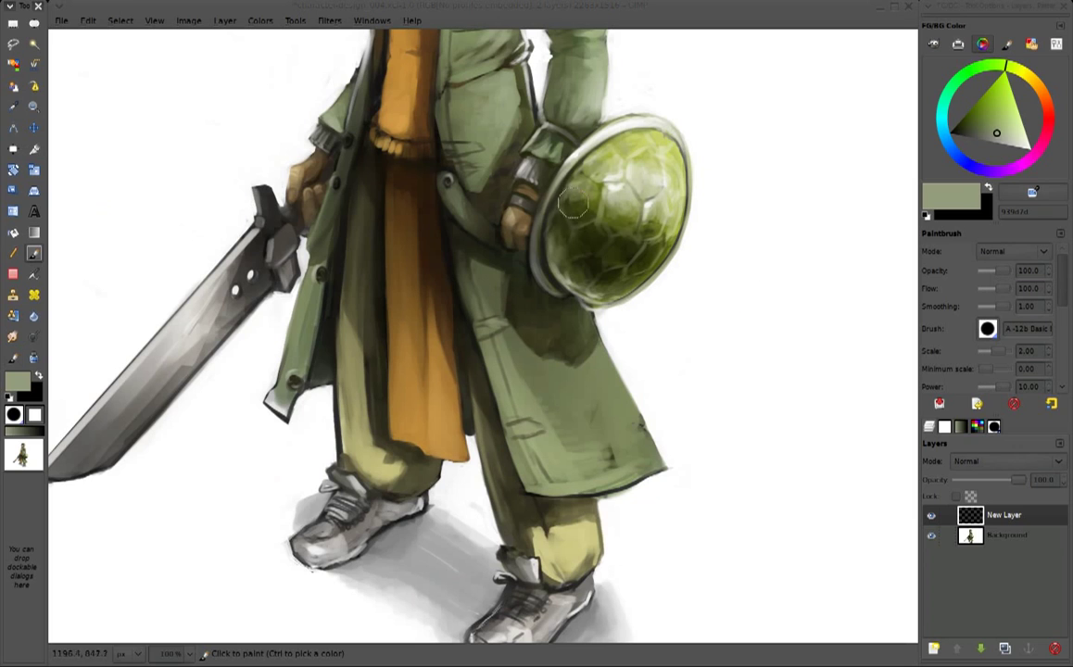
click(11, 656)
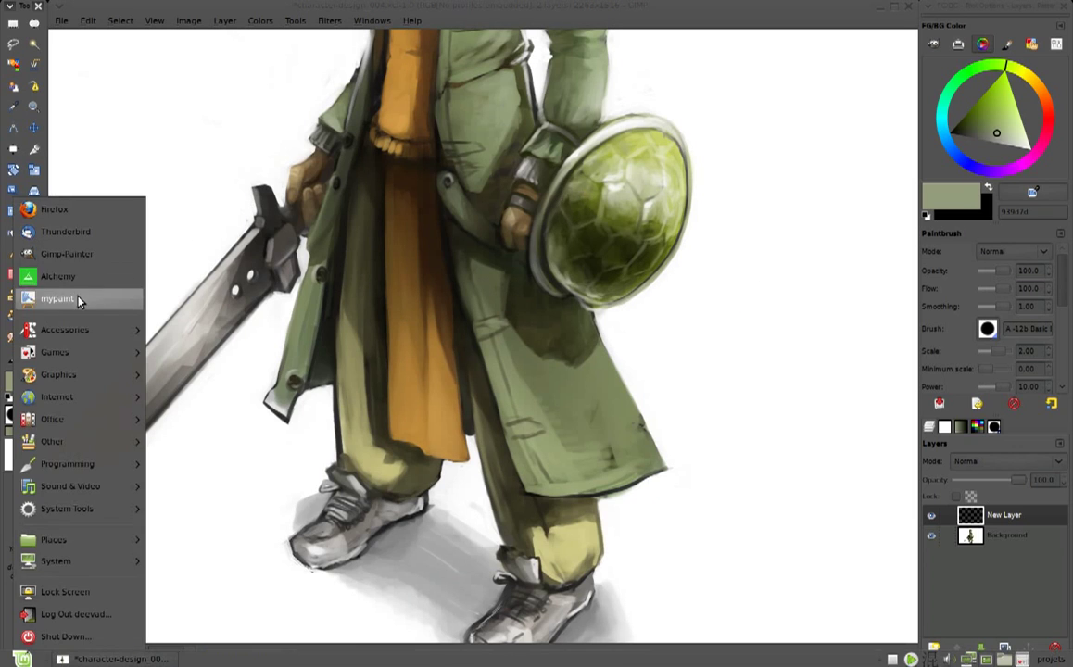
Launch Alchemy with Mirror on and draw the emblem's large black mirrored body
click(334, 301)
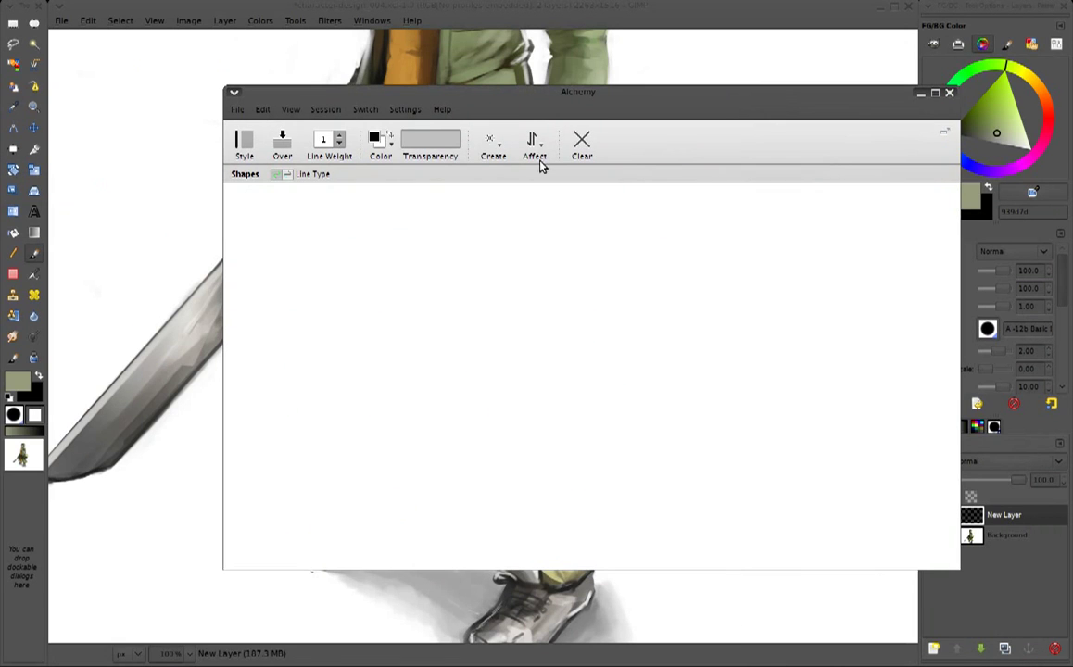
click(540, 149)
click(532, 231)
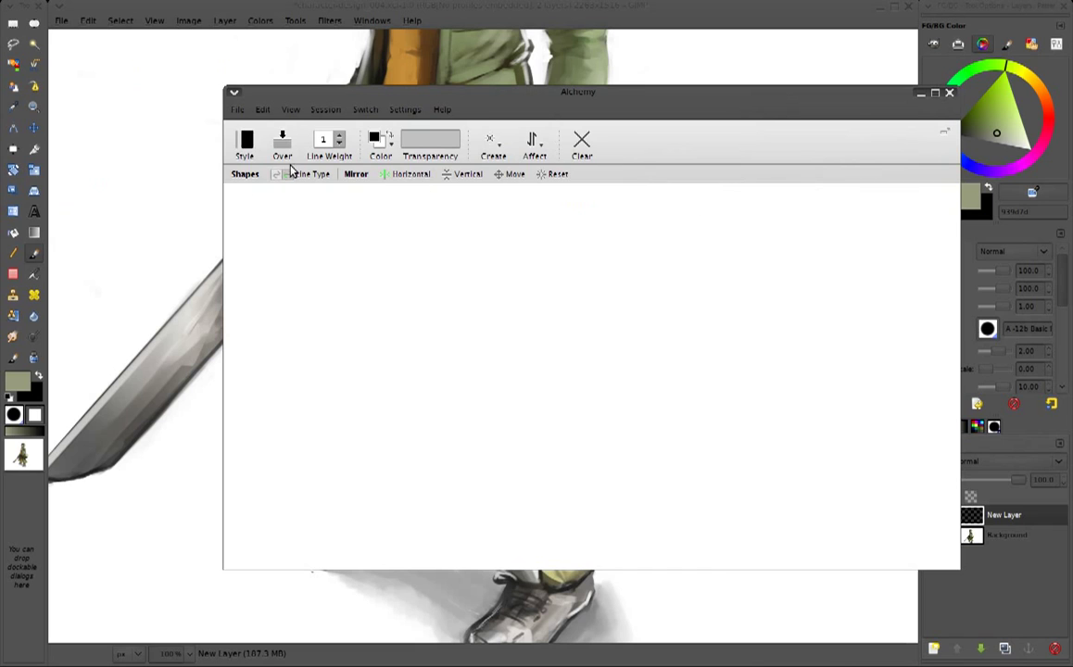
drag(601, 253, 582, 269)
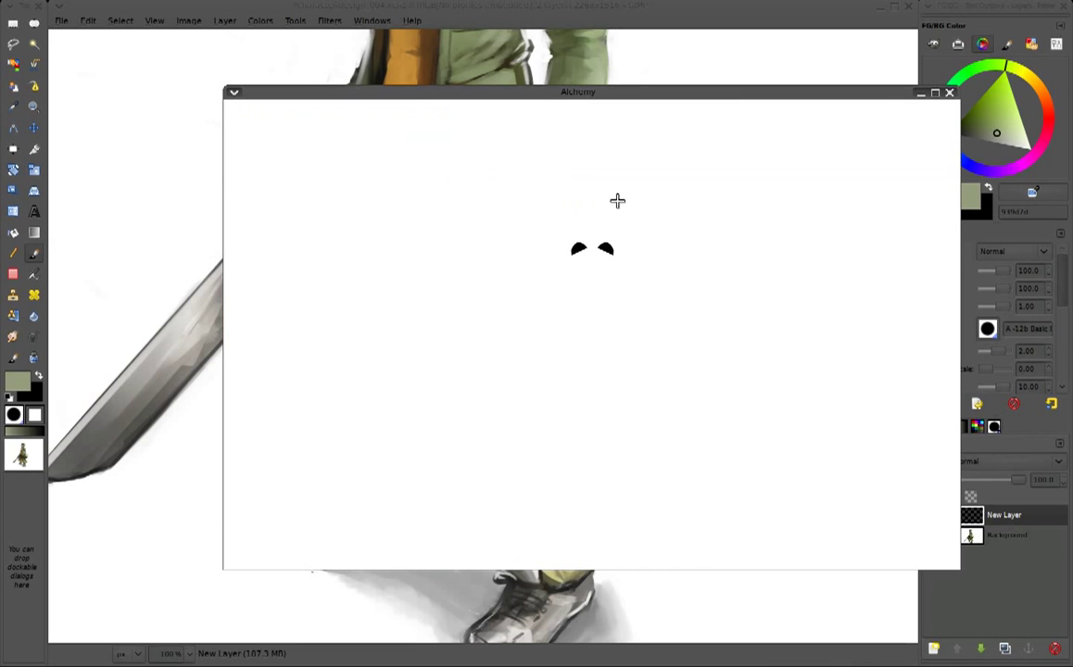
drag(650, 103, 553, 72)
mouse_move(507, 217)
mouse_down()
mouse_move(696, 303)
mouse_move(630, 188)
mouse_move(546, 246)
mouse_move(641, 198)
mouse_move(689, 299)
mouse_move(685, 216)
mouse_move(613, 164)
mouse_move(578, 221)
mouse_move(651, 256)
mouse_move(640, 364)
mouse_move(630, 287)
mouse_move(594, 254)
mouse_move(505, 269)
mouse_move(532, 232)
mouse_move(505, 202)
mouse_move(505, 286)
mouse_move(396, 366)
mouse_move(479, 304)
mouse_move(503, 378)
mouse_move(455, 372)
mouse_move(474, 349)
mouse_move(467, 319)
mouse_up()
Add a central curl, round white eyes and thick curved antennae to the emblem
drag(470, 230, 496, 293)
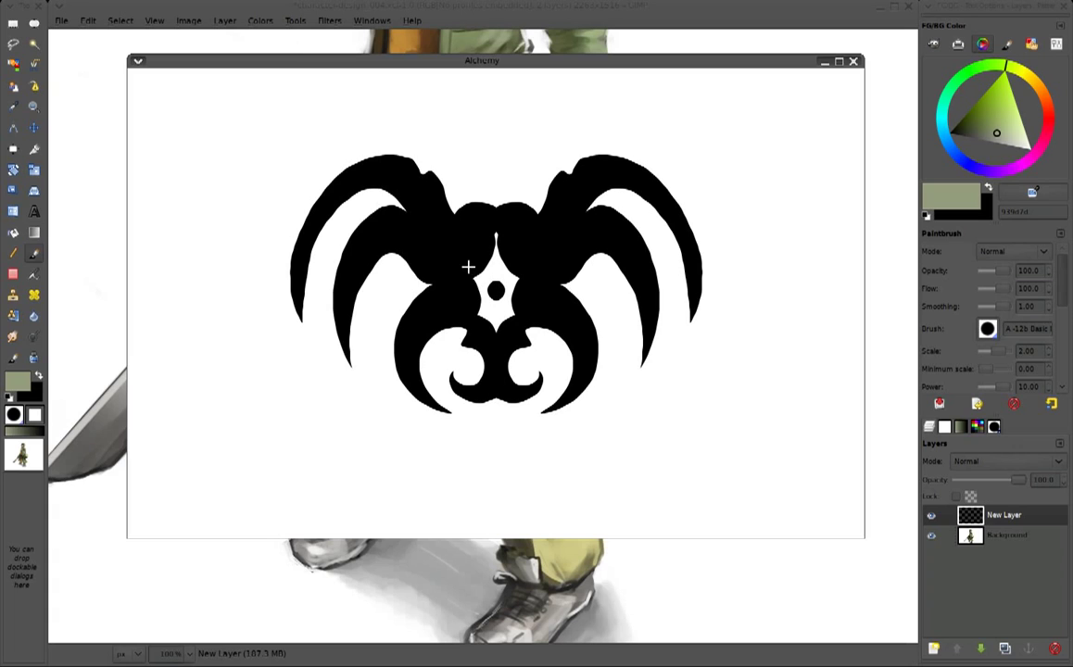
drag(449, 239, 454, 245)
drag(472, 192, 460, 119)
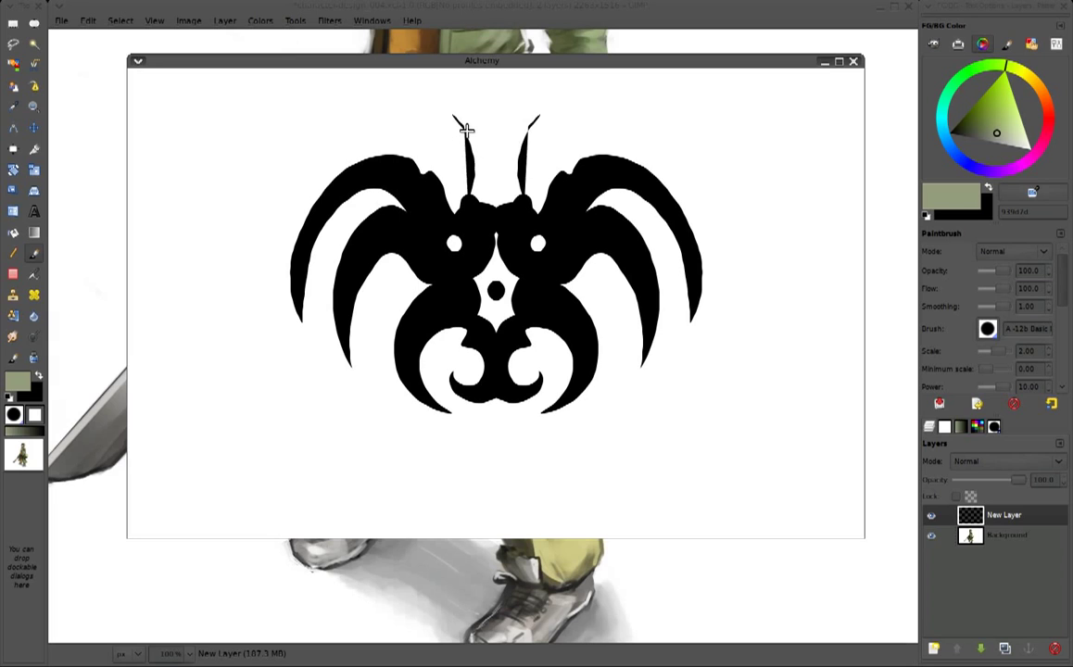
drag(482, 212, 424, 116)
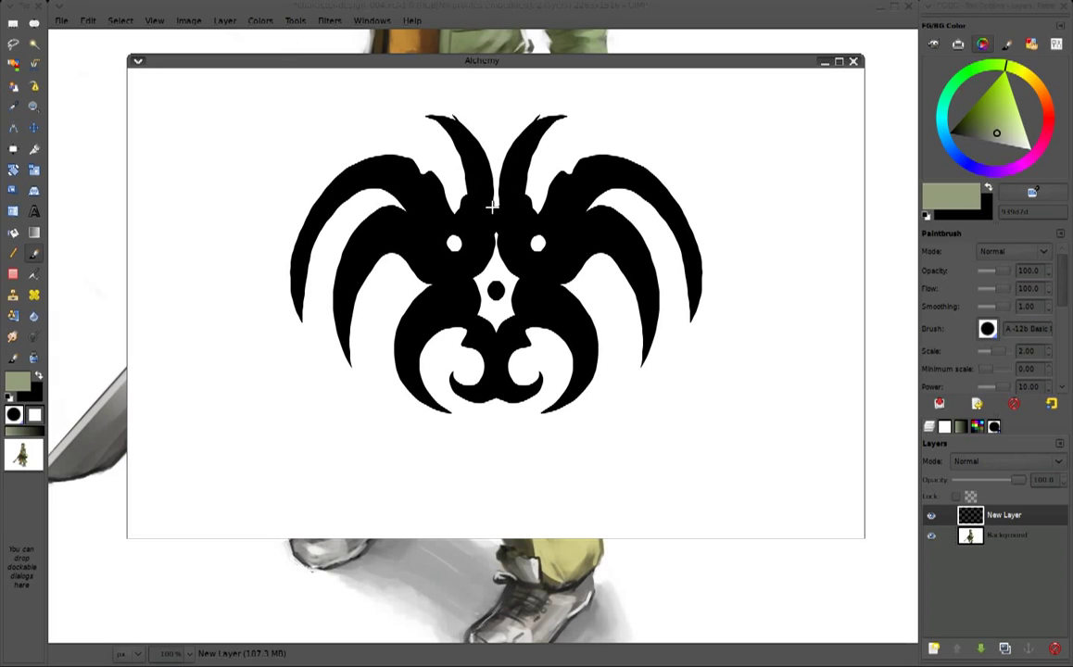
key(ctrl+z)
key(ctrl+shift+z)
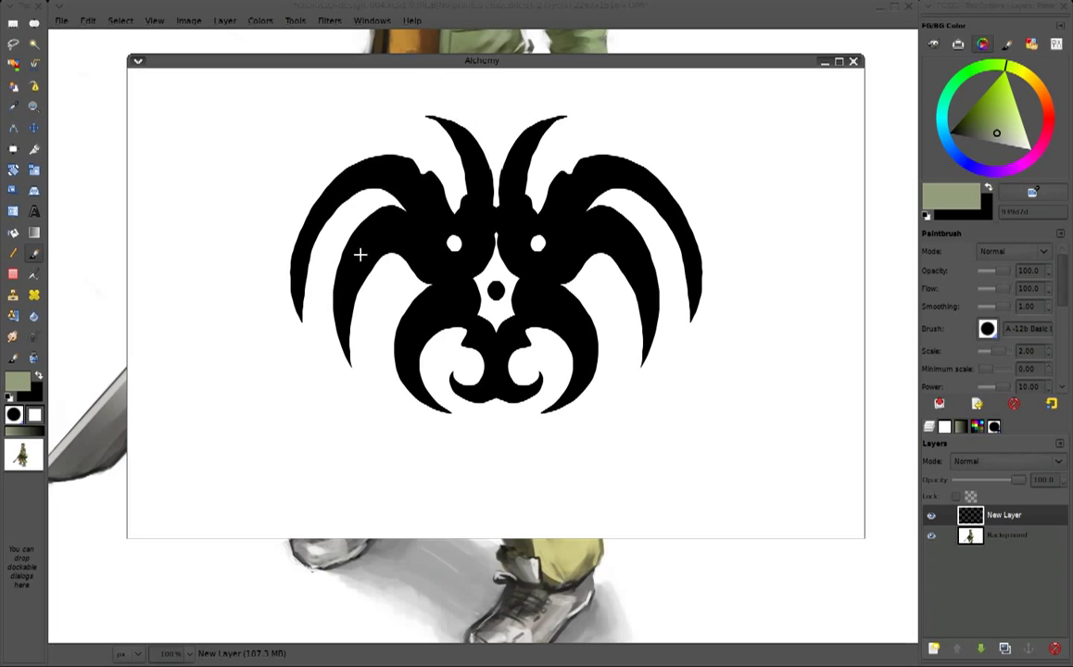
Add mirrored horn spikes, spikes on the inner arms, and ring dots in the lower curls
mouse_move(382, 168)
mouse_down()
mouse_move(399, 145)
mouse_move(422, 151)
mouse_move(449, 200)
mouse_up()
drag(618, 253, 647, 312)
drag(546, 343, 542, 364)
click(550, 355)
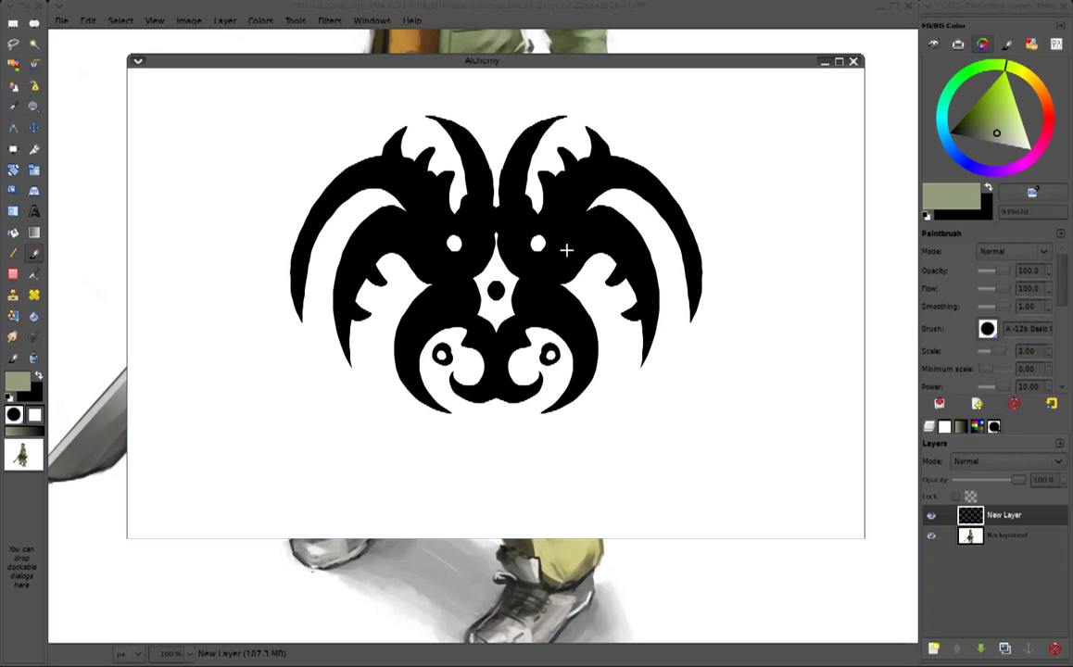
Add a ring above the emblem's centre with small spikes beside and below it
drag(486, 118, 513, 101)
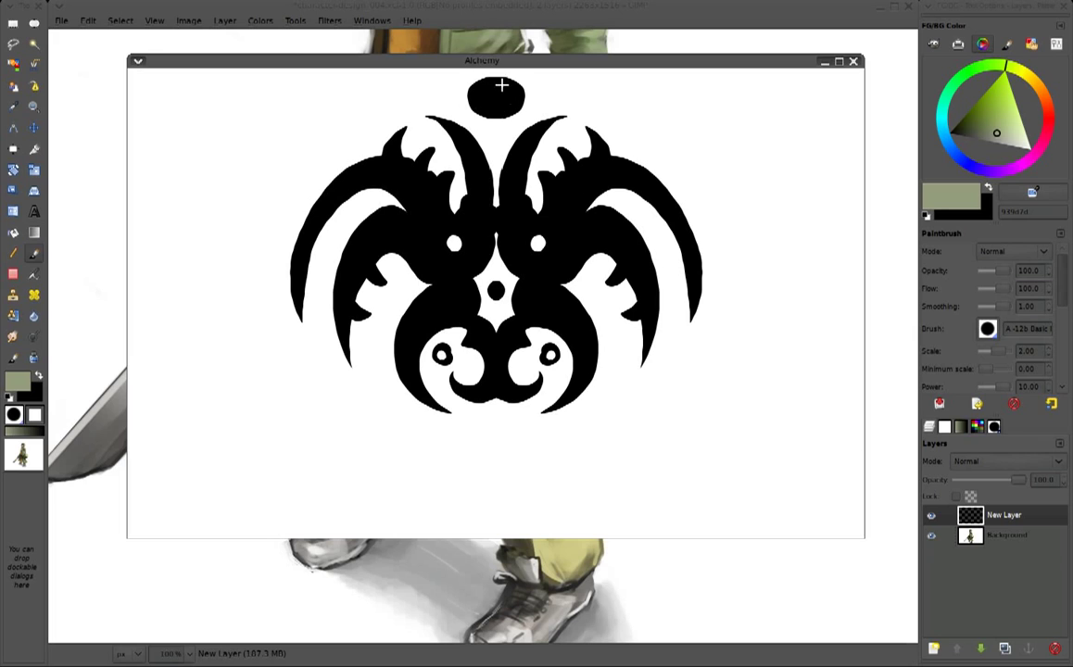
click(497, 96)
mouse_move(437, 104)
mouse_down()
mouse_move(457, 108)
mouse_move(428, 92)
mouse_move(450, 81)
mouse_up()
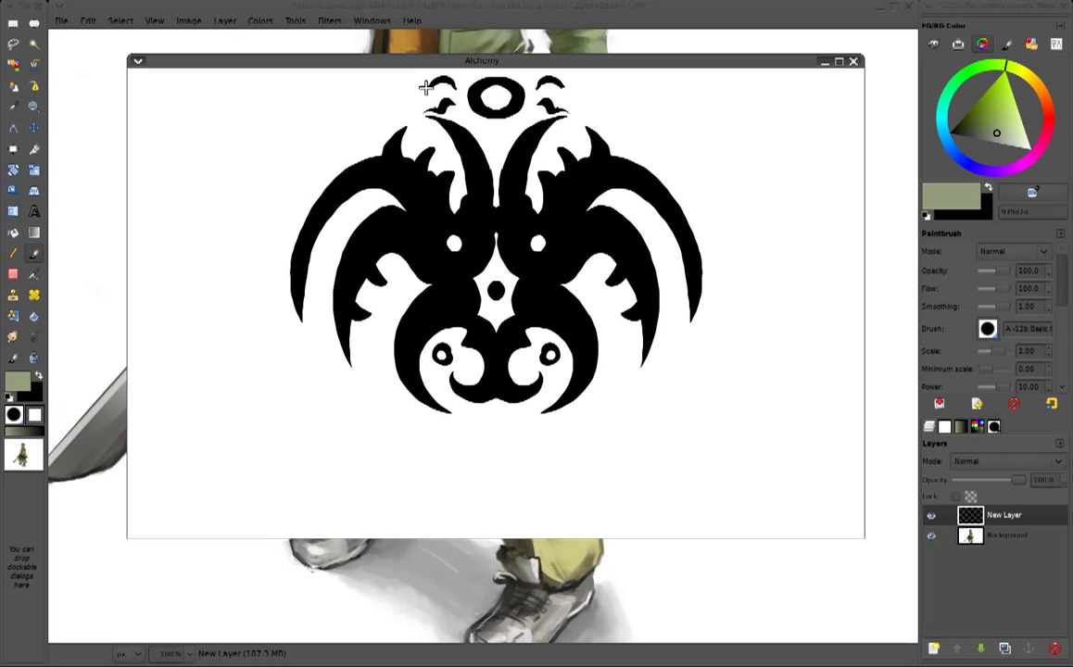
drag(475, 119, 486, 139)
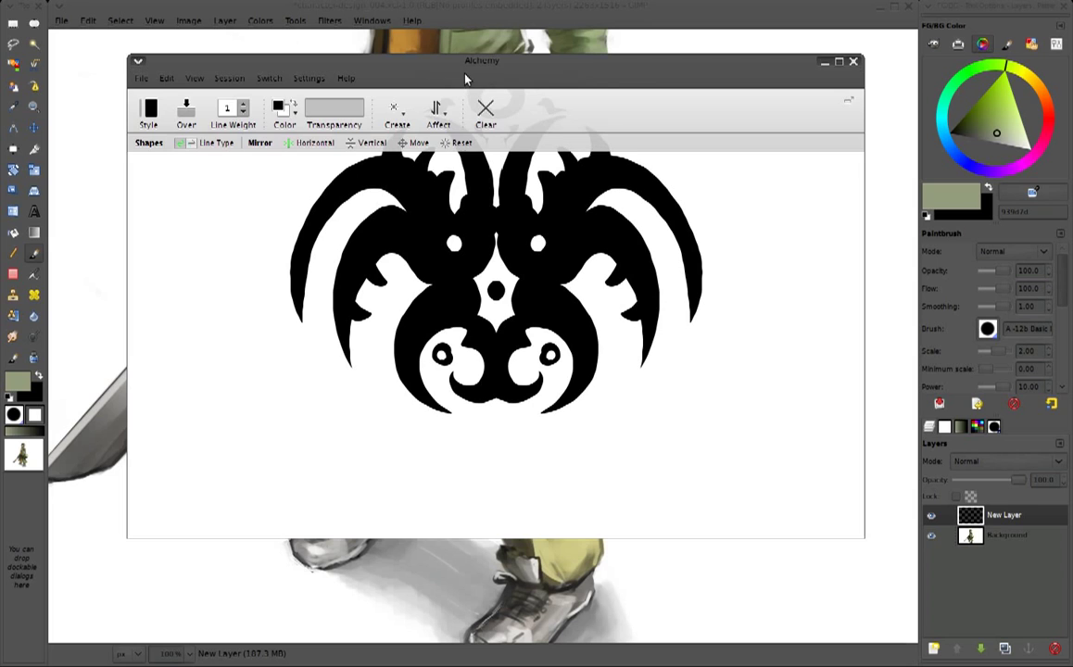
drag(483, 60, 522, 111)
Set up a delayed region-grab screenshot from GIMP after the clipboard attempt fails
click(61, 20)
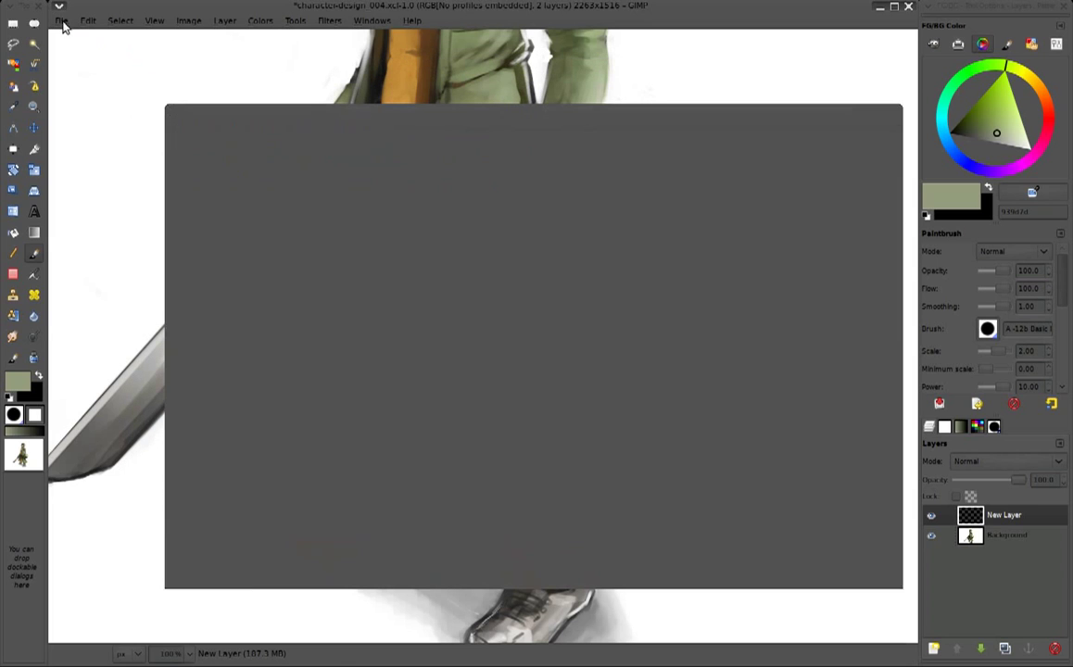
click(320, 53)
click(627, 364)
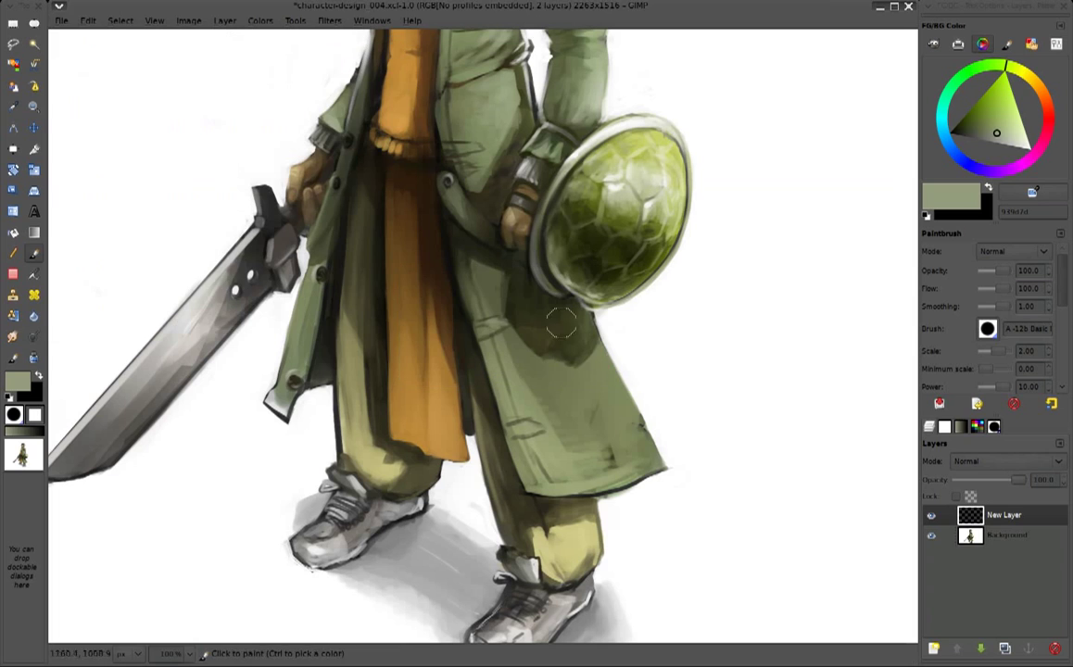
click(61, 20)
click(324, 67)
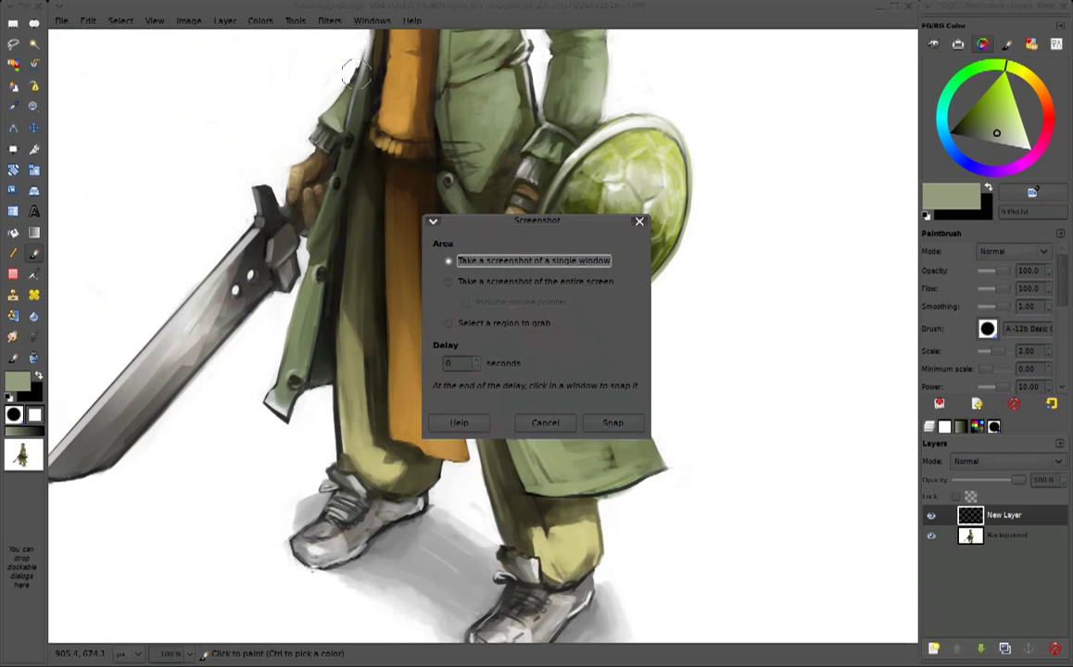
click(504, 323)
click(476, 365)
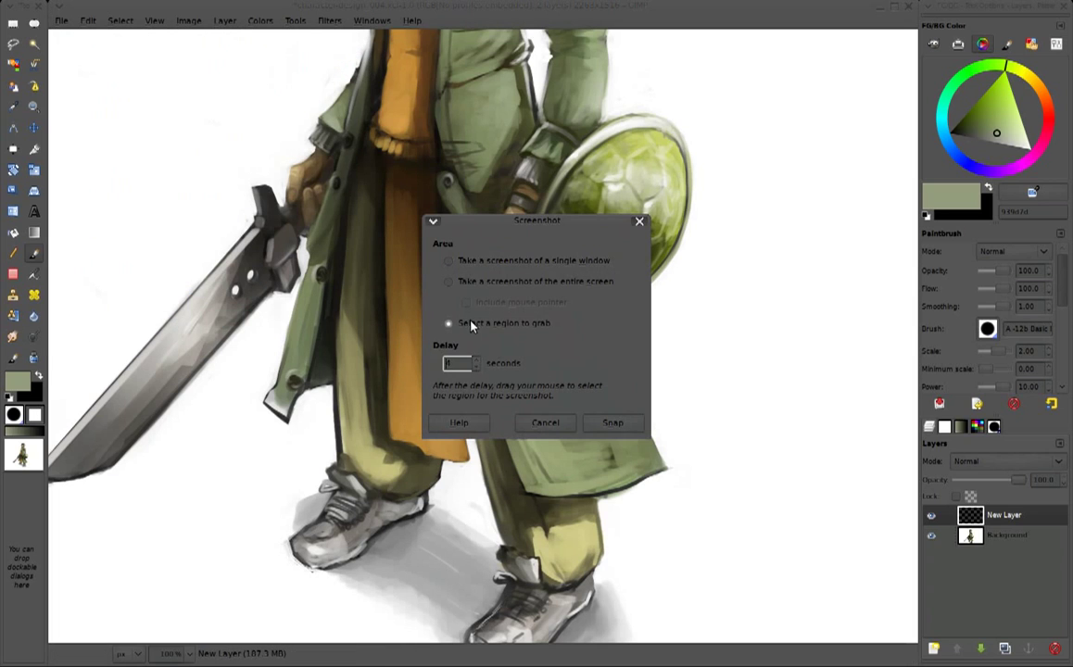
click(613, 423)
Capture the Alchemy emblem region, copy it, and paste it into the painting
click(241, 655)
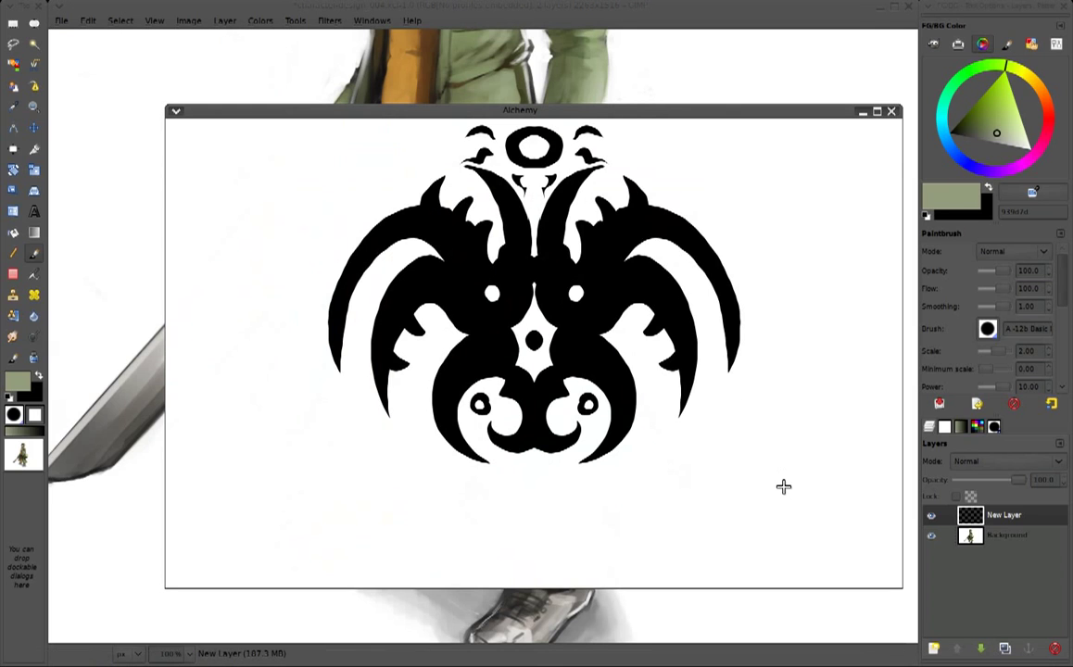
drag(786, 498, 289, 115)
drag(352, 16, 442, 69)
key(ctrl+a)
key(ctrl+c)
click(551, 74)
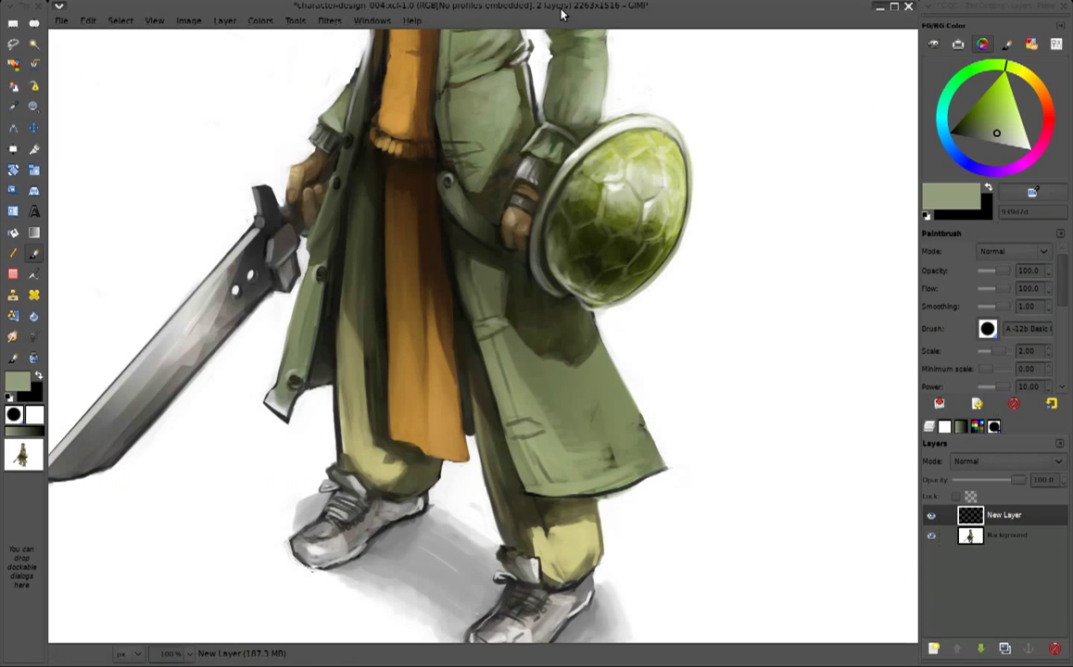
key(ctrl+v)
Set the emblem layer to Multiply and narrow its top with a perspective transform
click(996, 462)
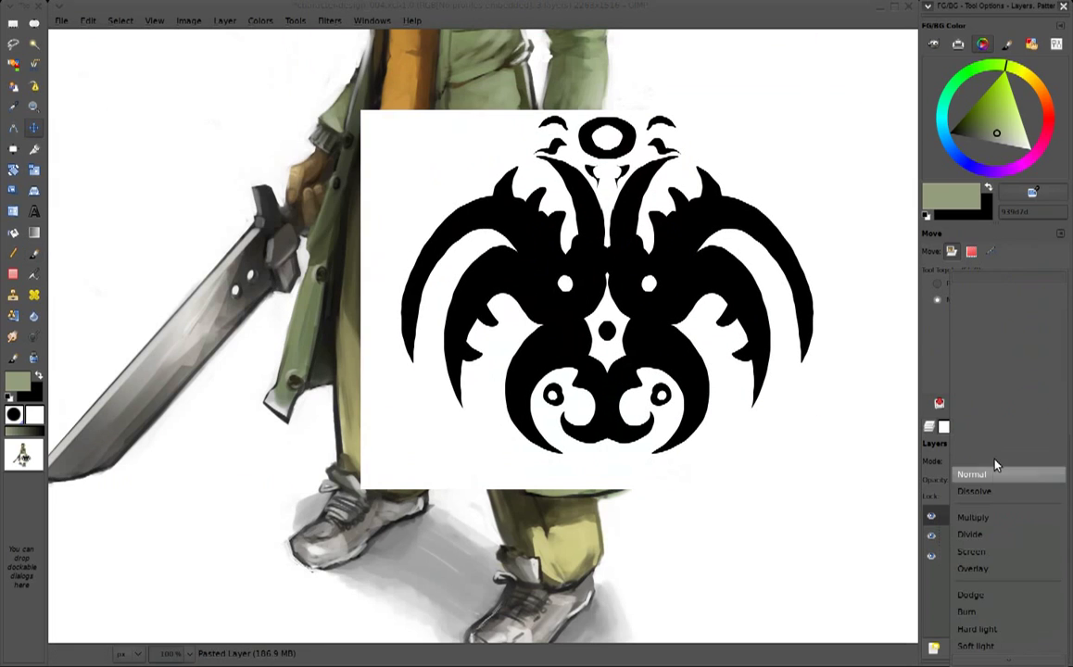
click(990, 537)
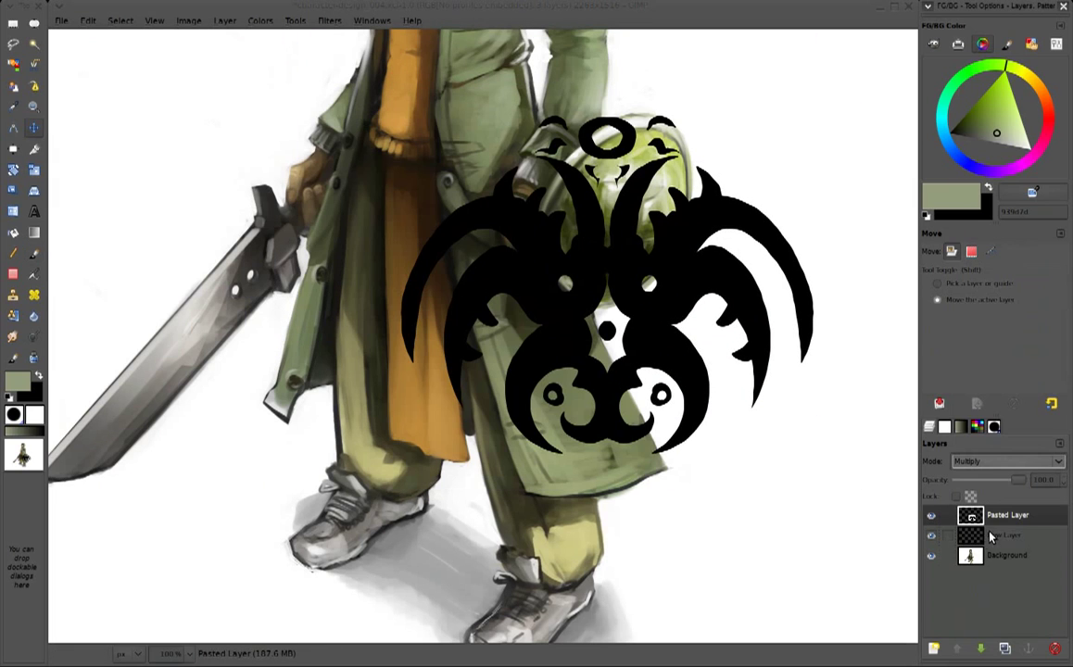
click(35, 190)
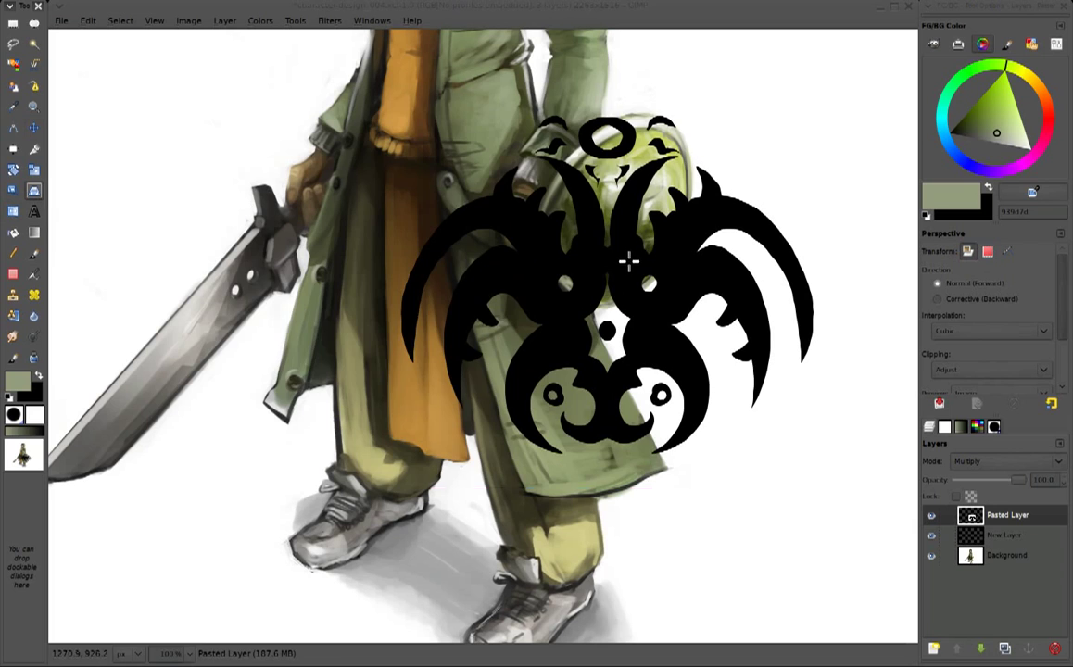
click(628, 259)
drag(364, 106, 525, 154)
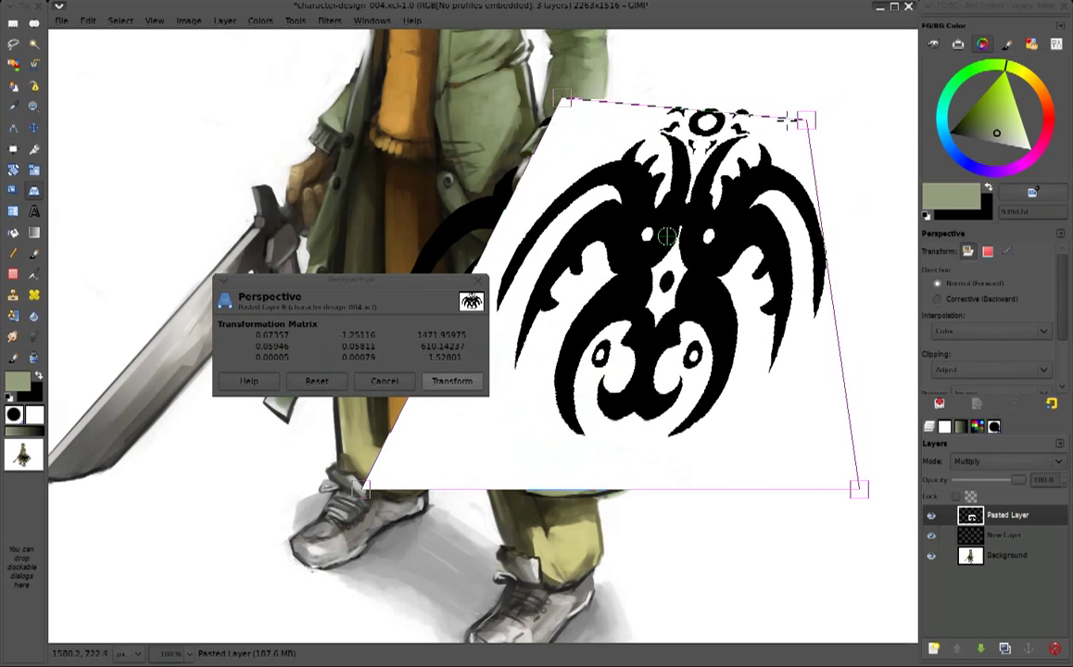
drag(859, 112, 745, 120)
mouse_move(649, 215)
mouse_down()
mouse_move(519, 218)
mouse_move(452, 184)
mouse_up()
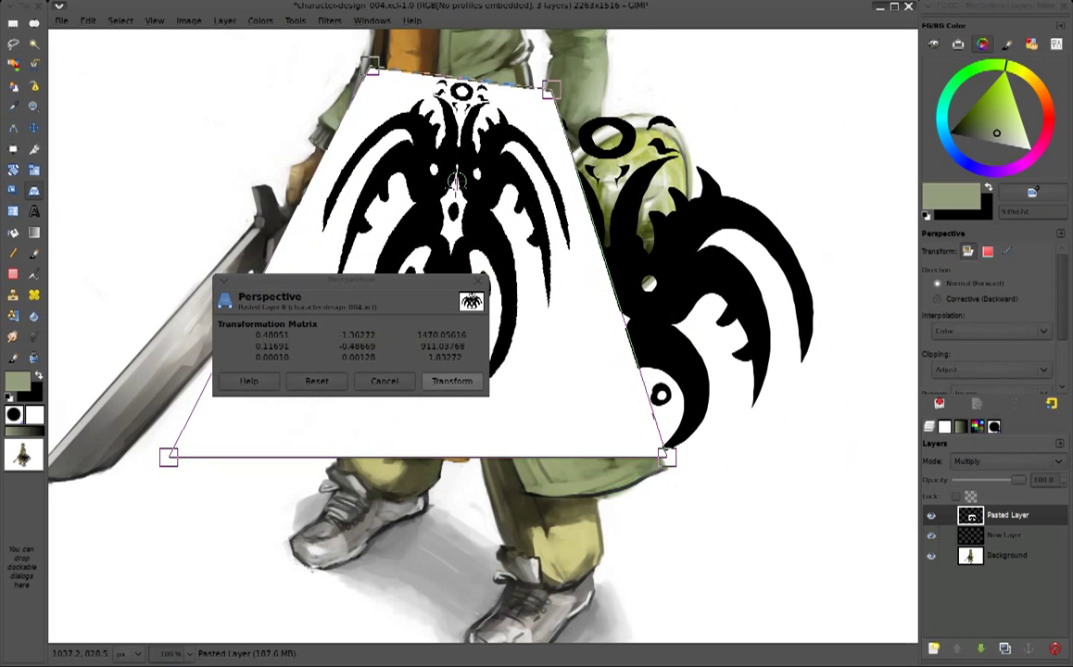
Refine the emblem's perspective corners and position, then apply the transform
ctrl+scroll(458, 190, down, 1)
drag(351, 280, 649, 519)
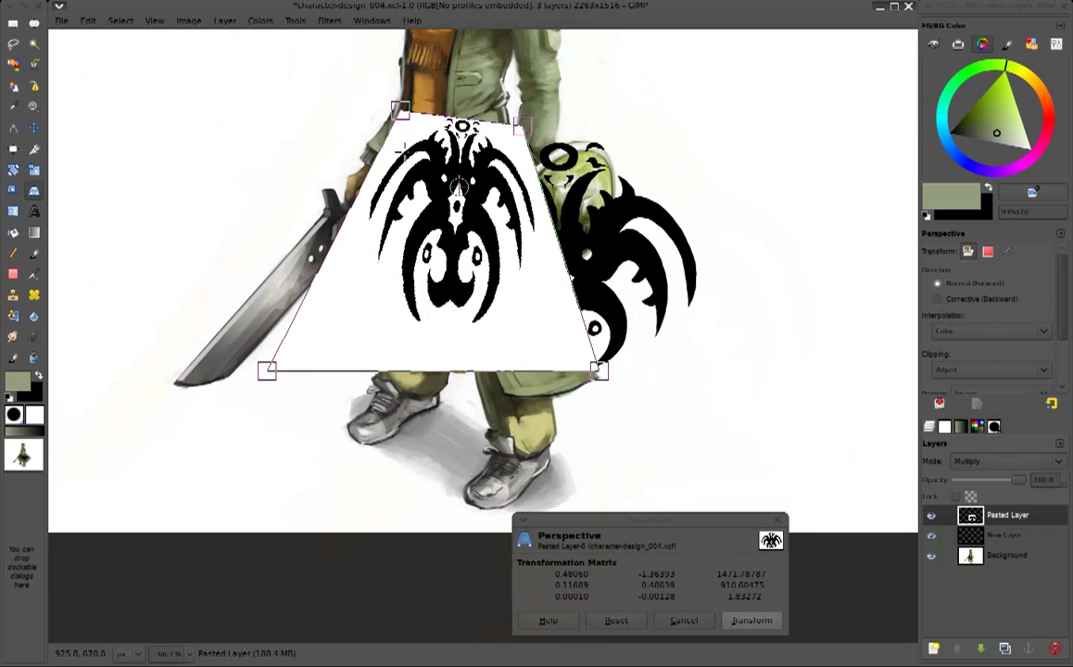
drag(400, 109, 400, 156)
mouse_move(268, 372)
mouse_down()
mouse_move(423, 377)
mouse_move(391, 346)
mouse_up()
mouse_move(598, 371)
mouse_down()
mouse_move(556, 299)
mouse_move(525, 280)
mouse_up()
drag(400, 158, 401, 159)
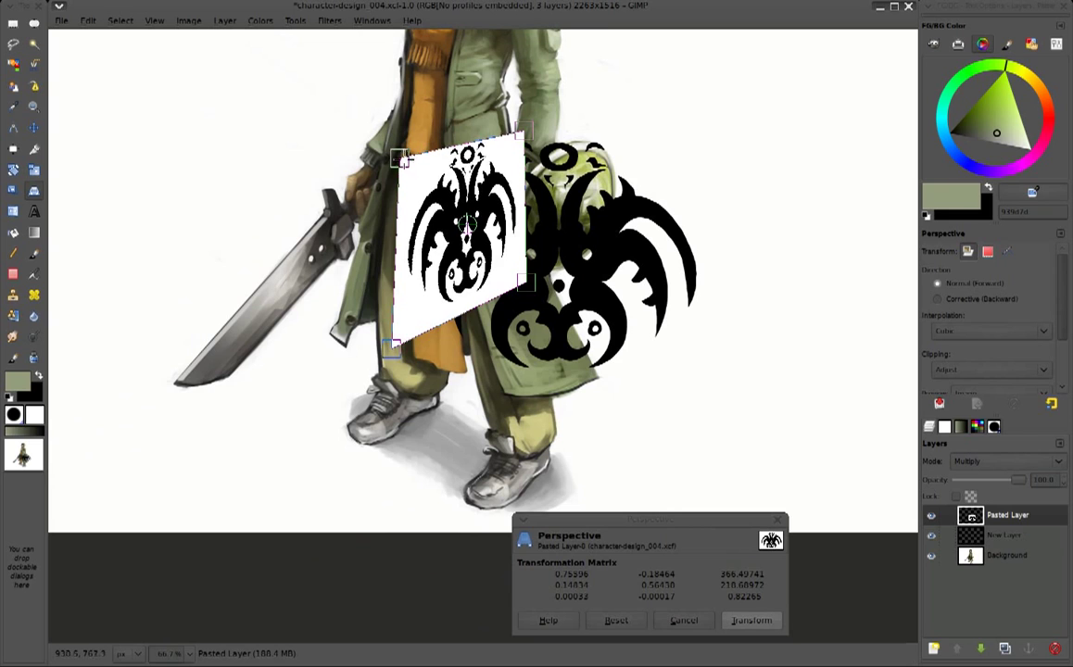
drag(468, 222, 746, 219)
drag(671, 343, 674, 333)
key(Return)
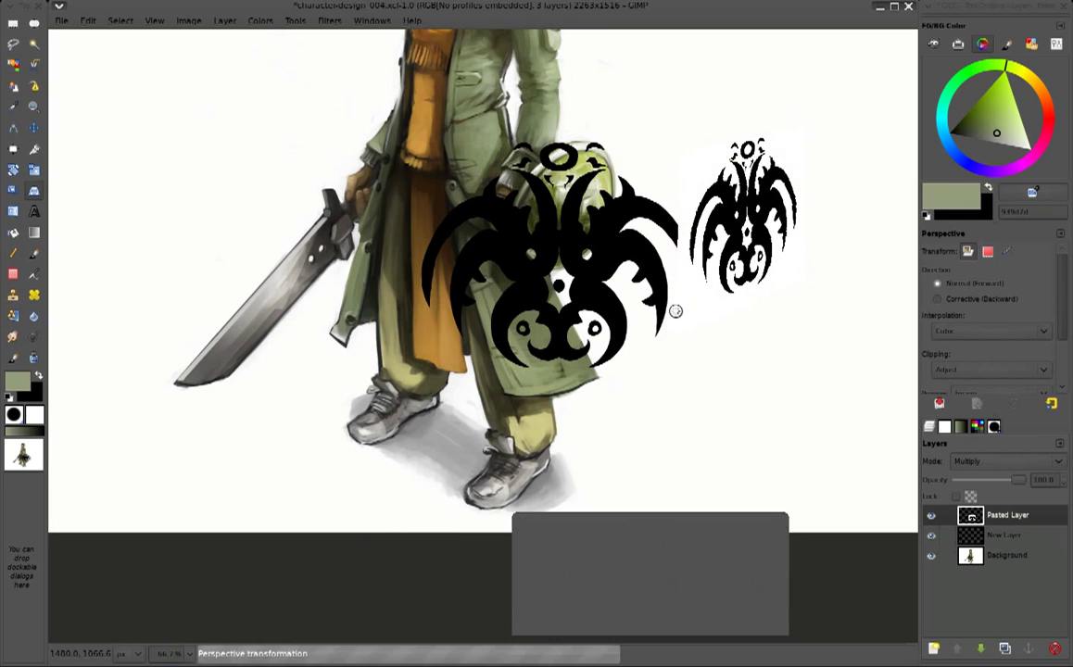
key(m)
Move the emblem onto the shield, rotate it about 27°, and scale it down
drag(742, 231, 577, 232)
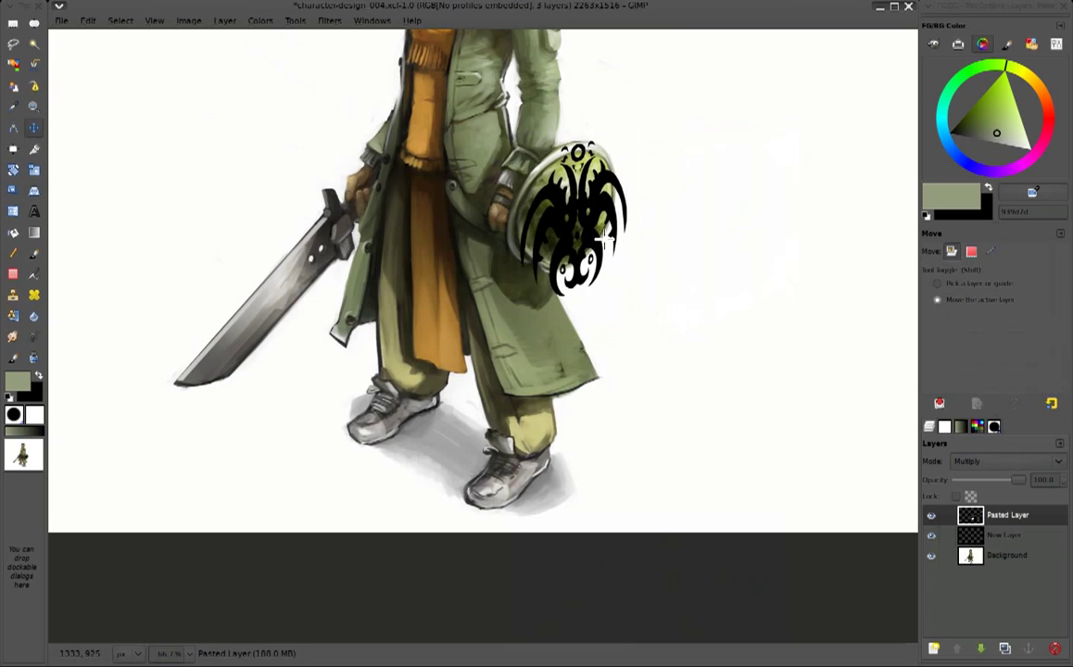
key(shift+r)
drag(673, 216, 662, 261)
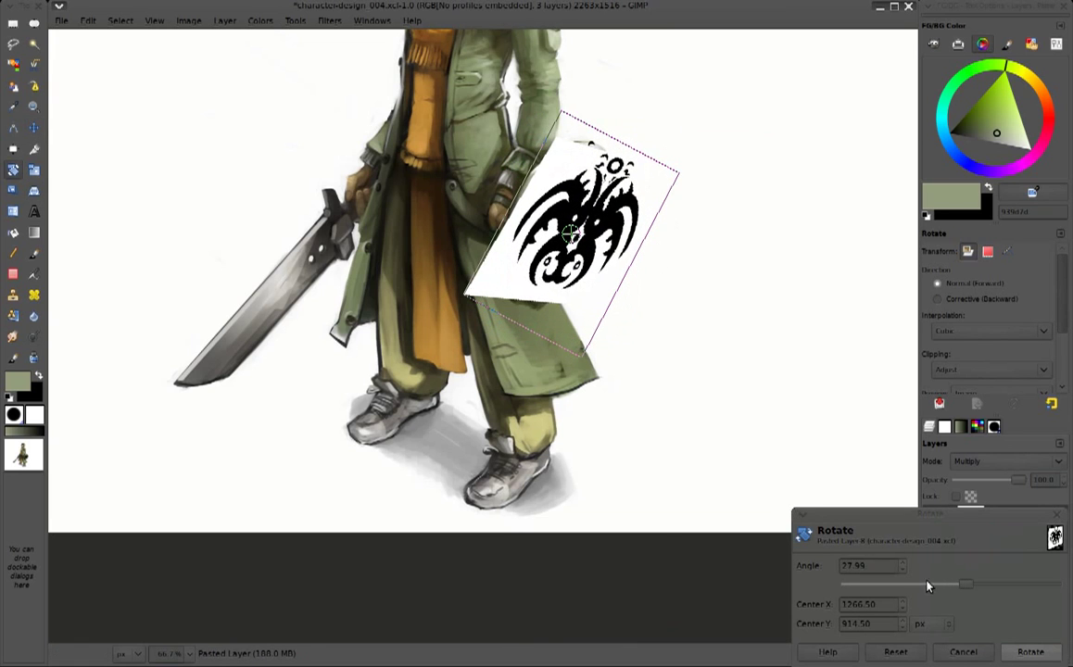
key(Return)
key(shift+s)
click(677, 309)
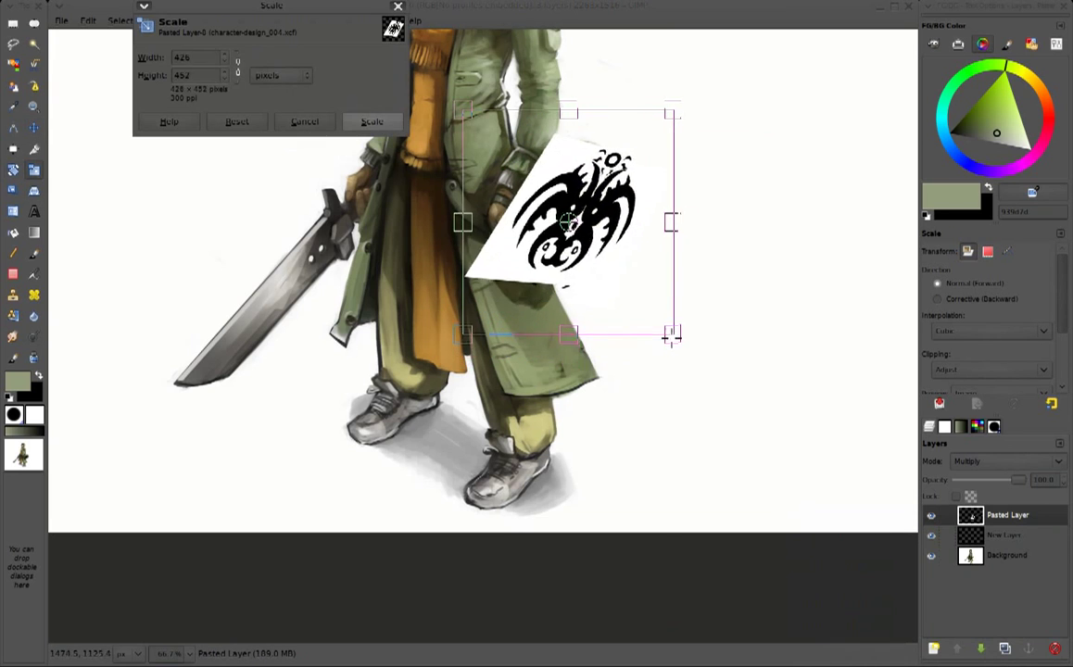
drag(679, 358, 642, 307)
key(Return)
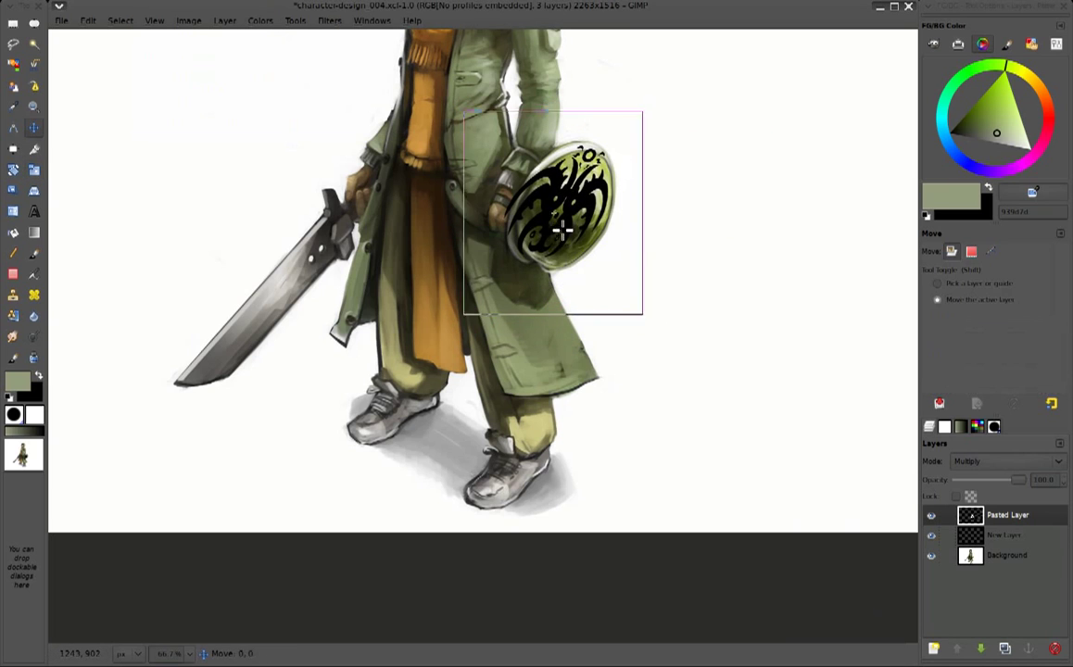
Shrink the emblem further and nudge it into place on the shield
click(634, 294)
drag(634, 295, 611, 271)
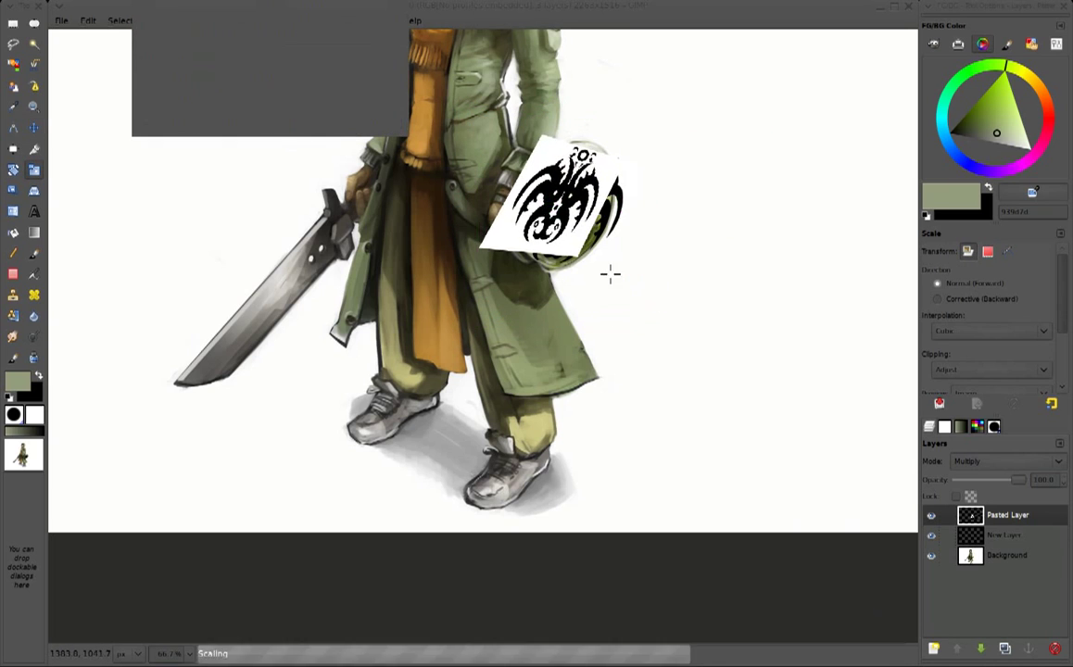
key(Return)
key(m)
drag(559, 202, 579, 218)
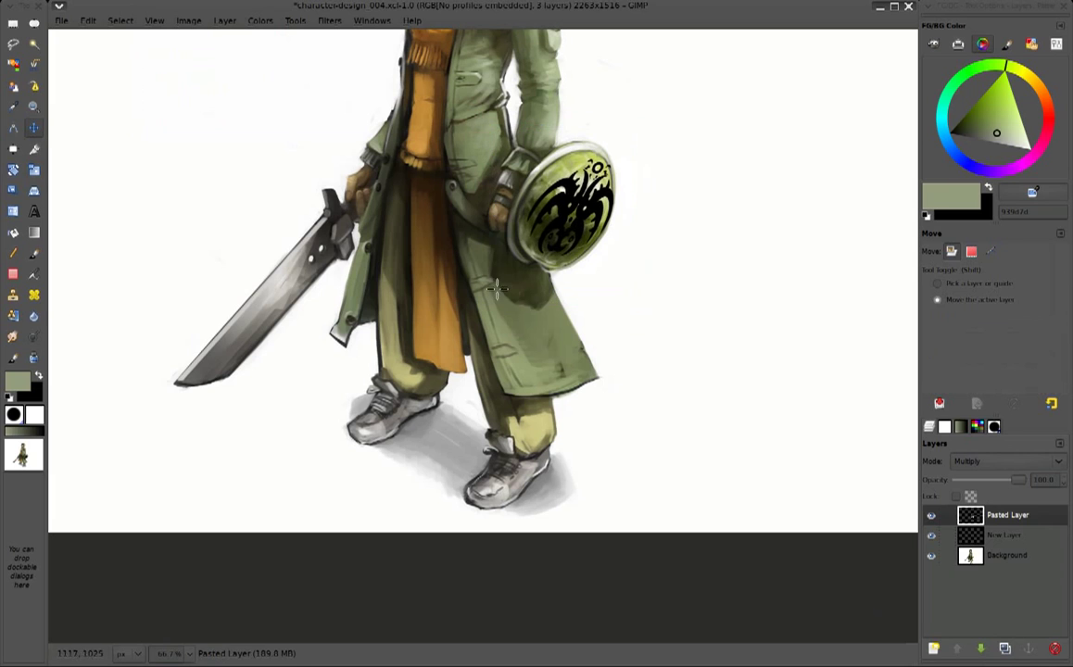
click(329, 20)
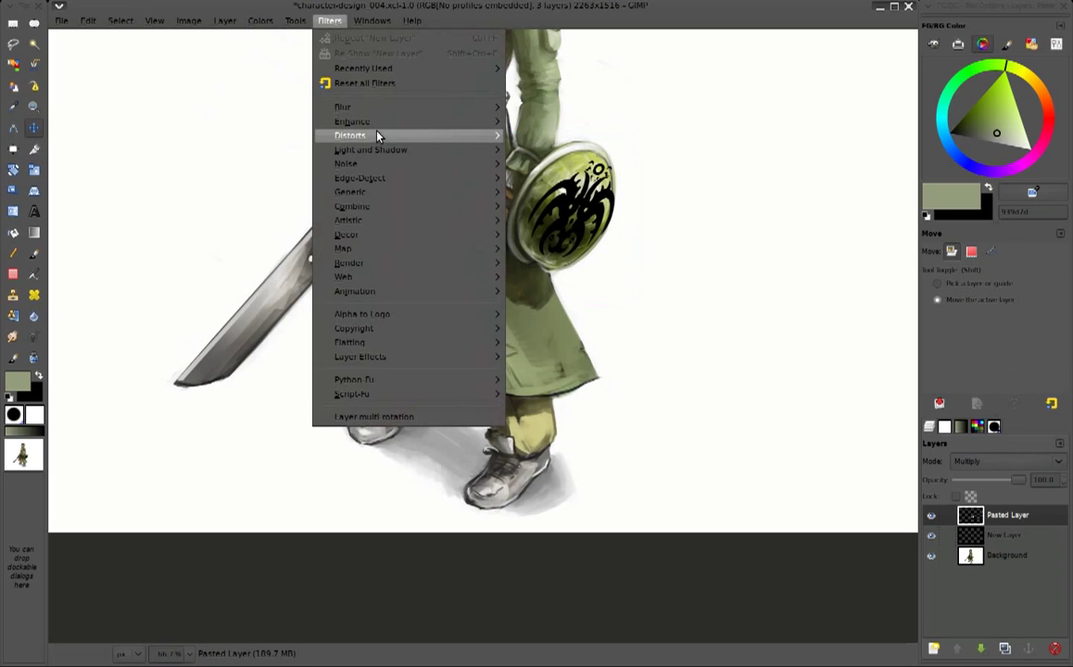
IWarp the emblem's central strokes up and right with deform radius 45, then nudge it
mouse_move(350, 135)
click(503, 188)
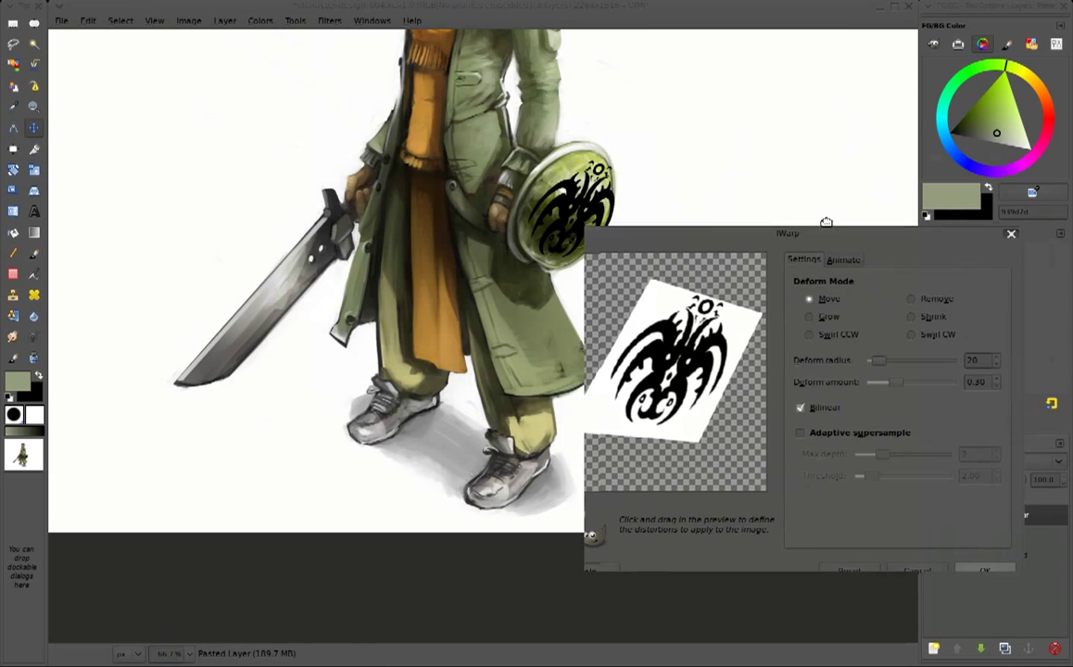
drag(494, 123, 794, 234)
drag(875, 359, 885, 360)
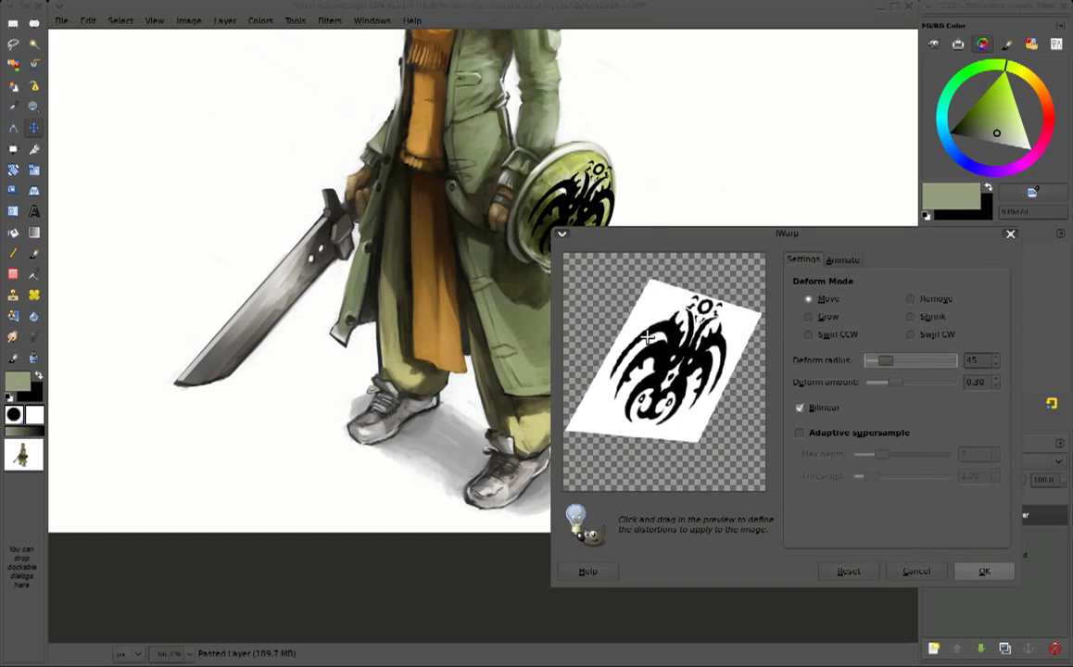
drag(659, 373, 721, 299)
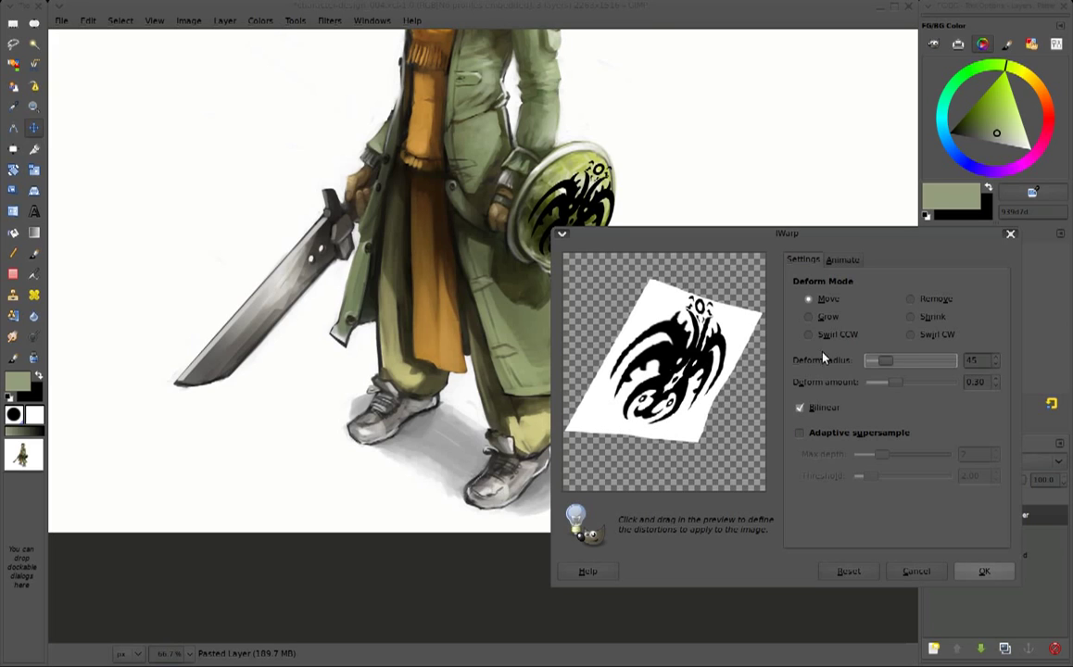
drag(669, 375, 693, 339)
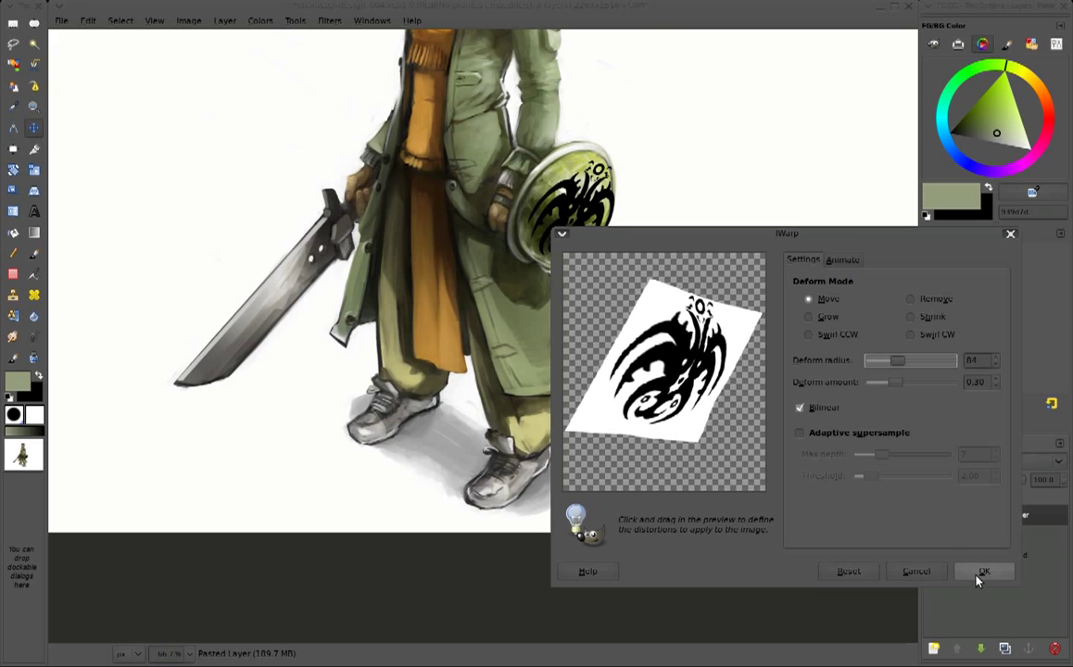
click(981, 573)
drag(590, 220, 583, 227)
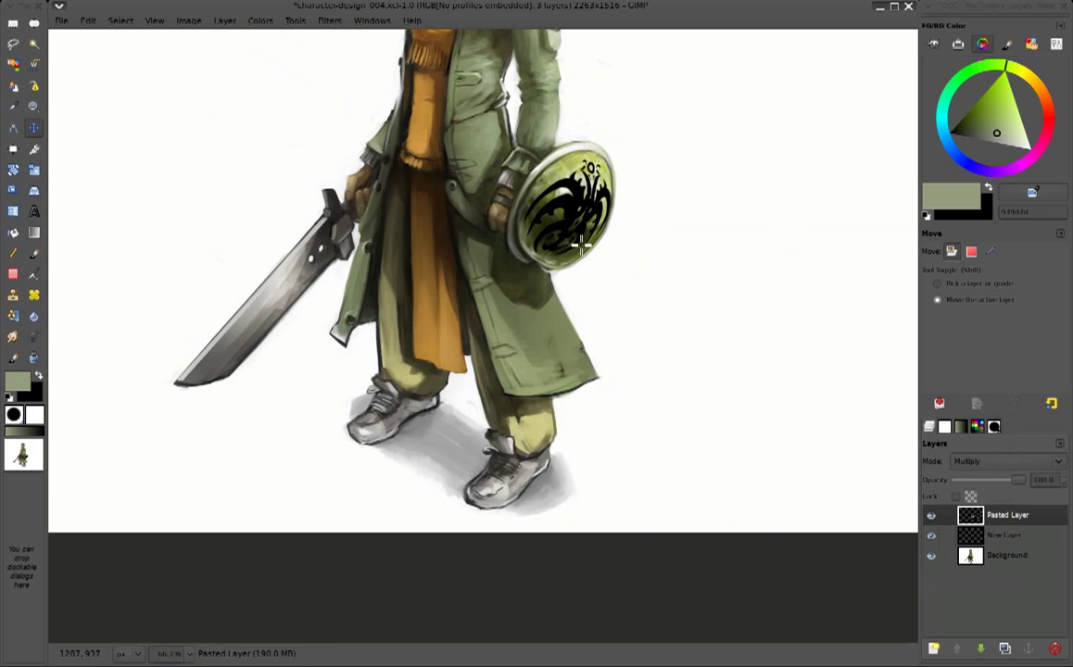
Colorize the emblem brown with hue 38, saturation 42 and lightness 38
mouse_move(745, 423)
mouse_down()
mouse_move(793, 425)
mouse_move(737, 424)
mouse_up()
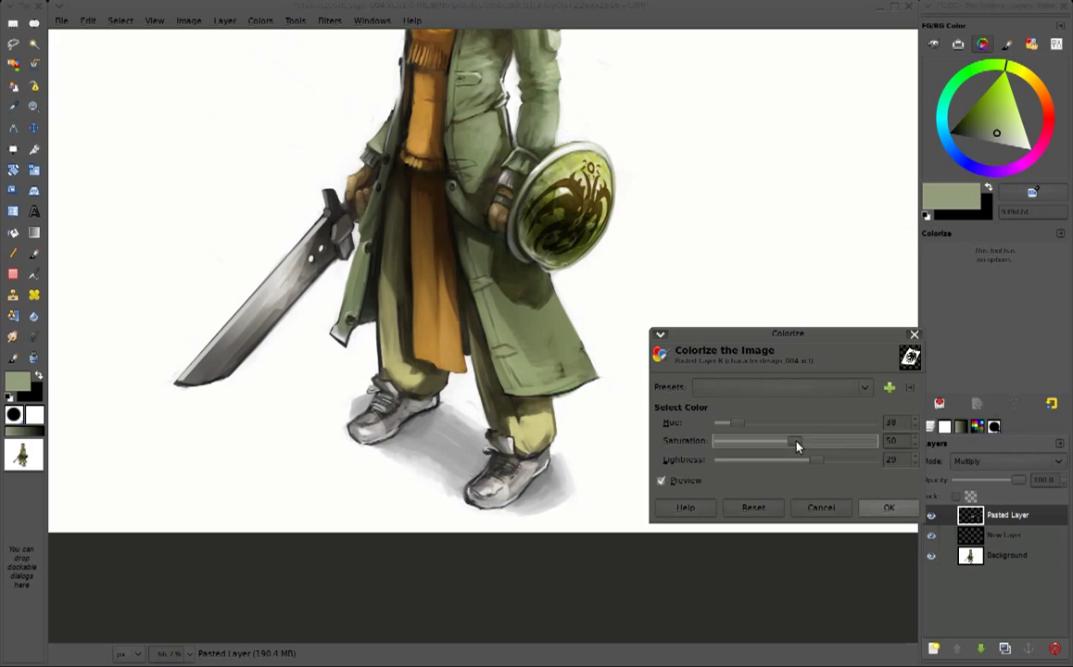
mouse_move(840, 448)
mouse_down()
mouse_move(822, 446)
mouse_move(822, 470)
mouse_up()
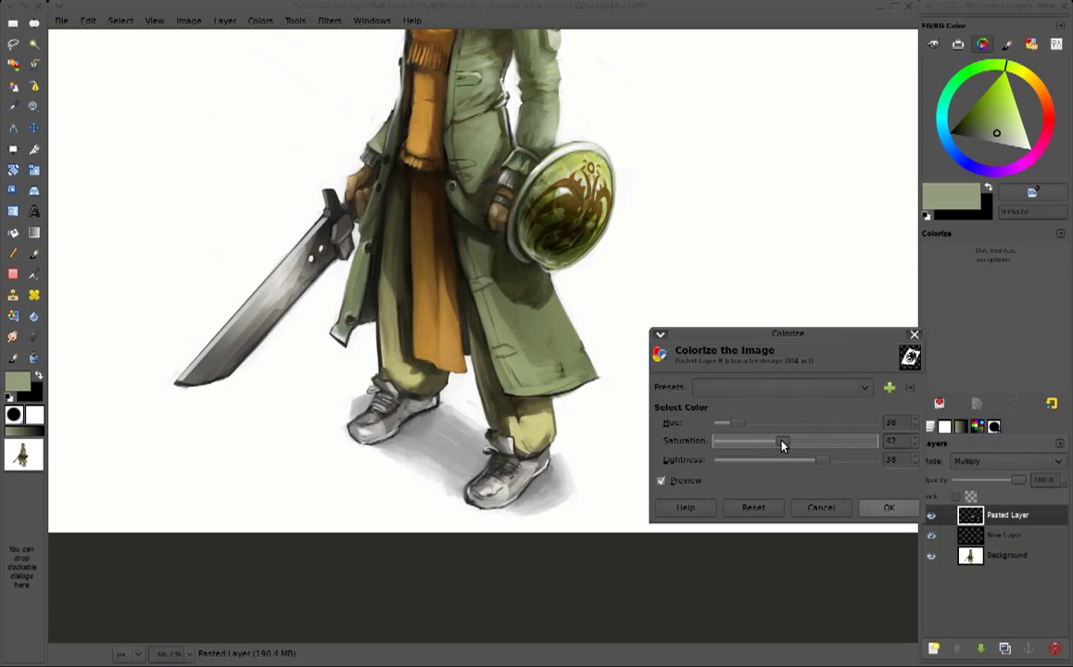
click(885, 507)
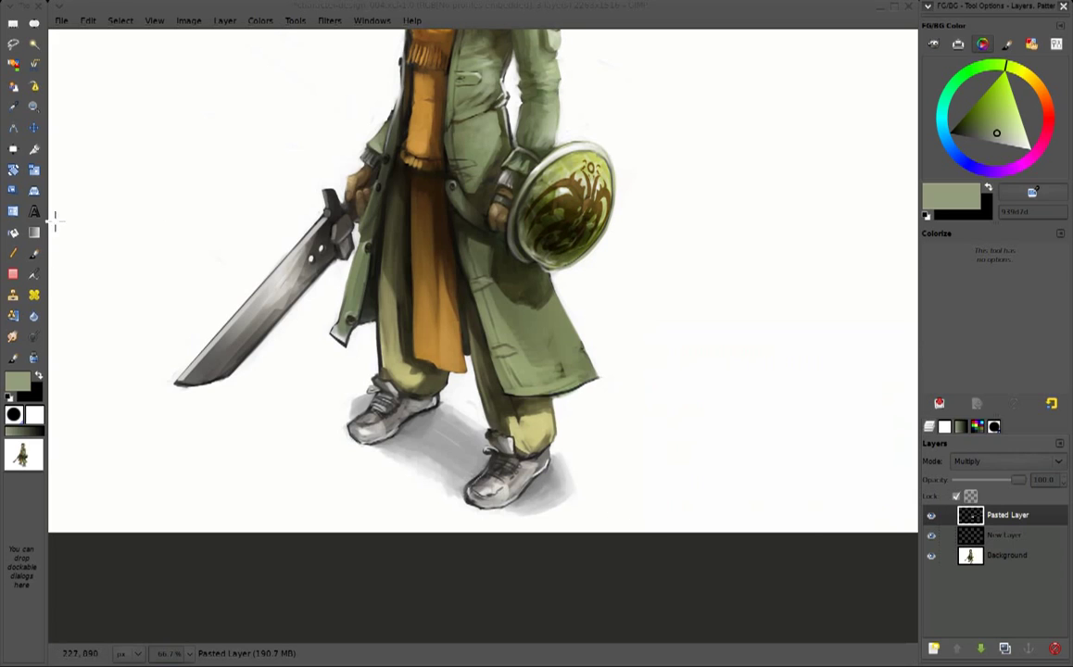
Airbrush soft beige highlights onto the shield in Soft light mode
click(33, 275)
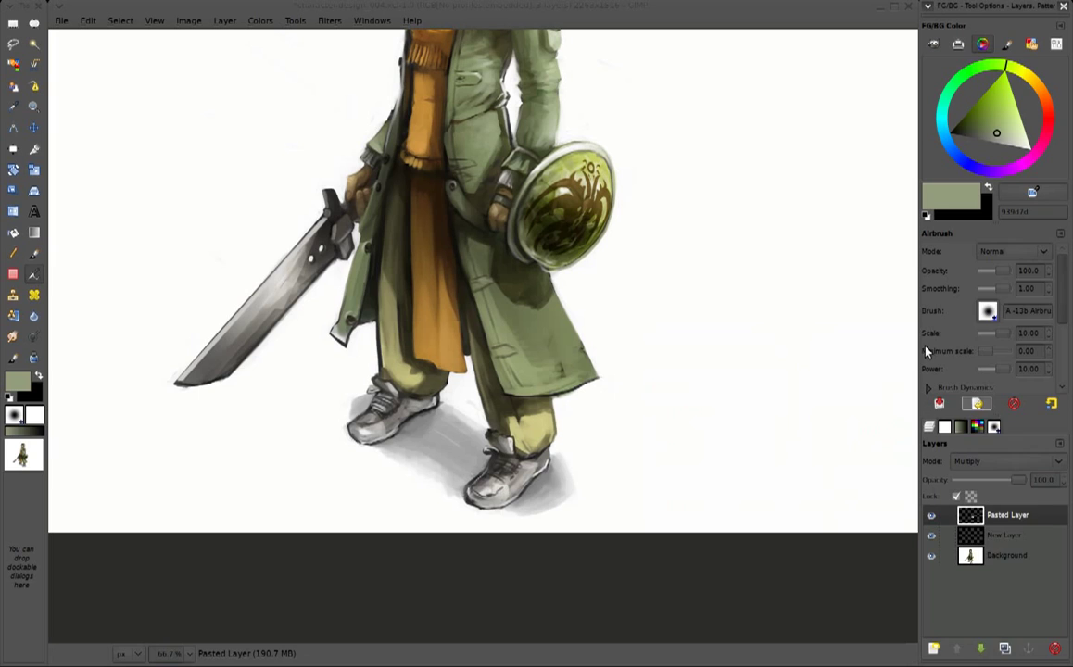
click(1010, 251)
click(1001, 473)
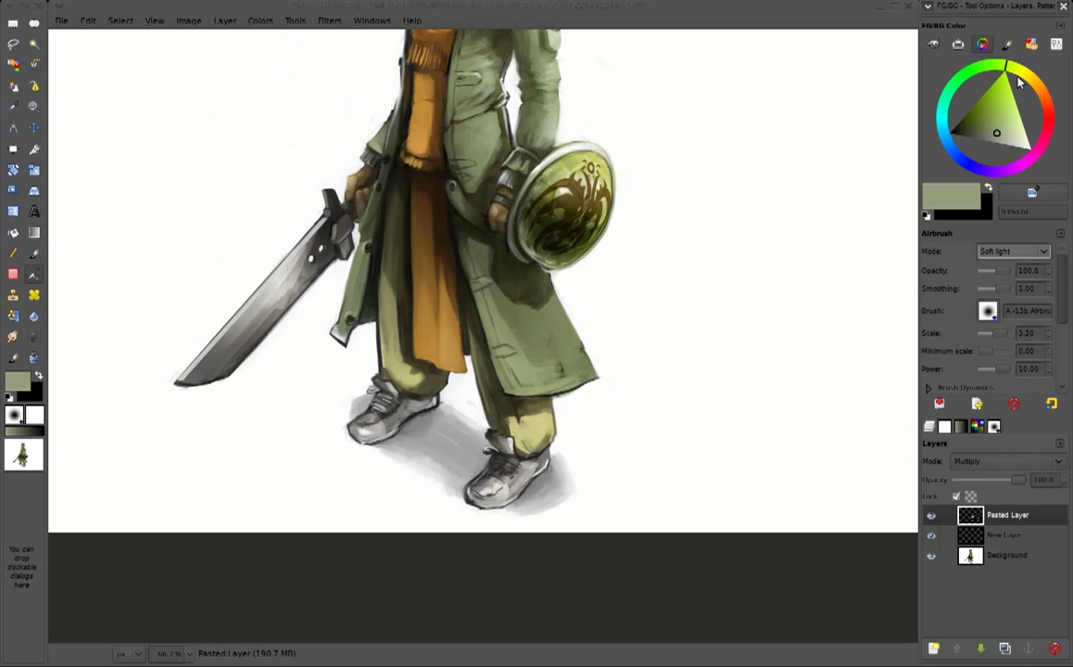
ctrl+click(593, 172)
key(bracketleft)
drag(593, 171, 584, 200)
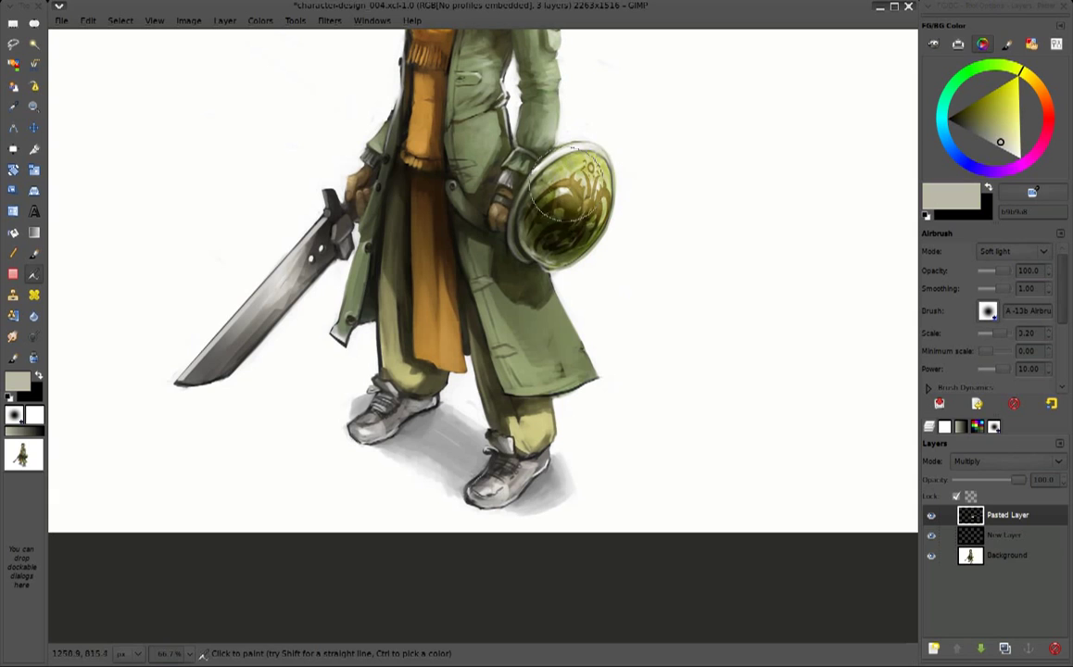
ctrl+scroll(686, 213, down, 1)
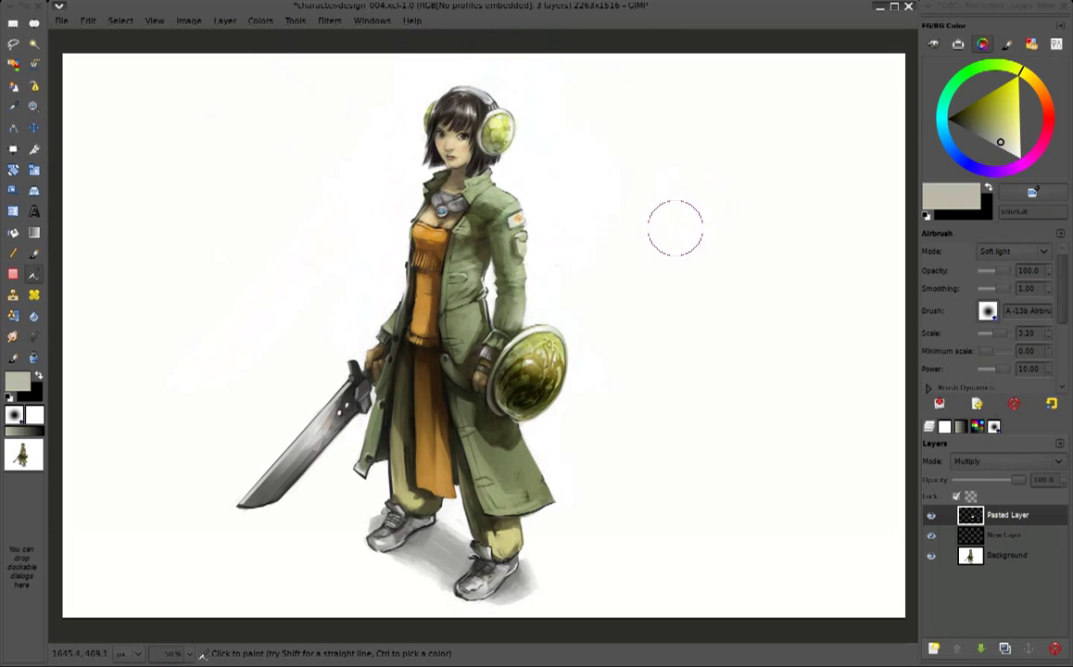
ctrl+scroll(668, 230, up, 1)
ctrl+scroll(653, 278, down, 1)
ctrl+scroll(651, 299, up, 1)
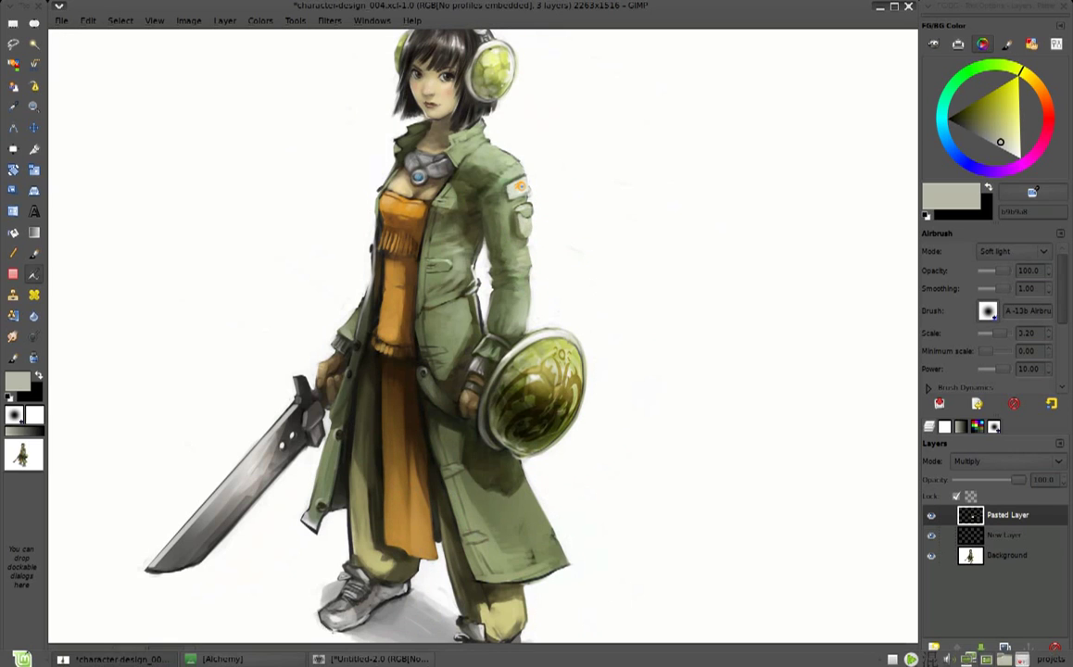
Close the emblem screenshot image without saving
key(ctrl+shift+v)
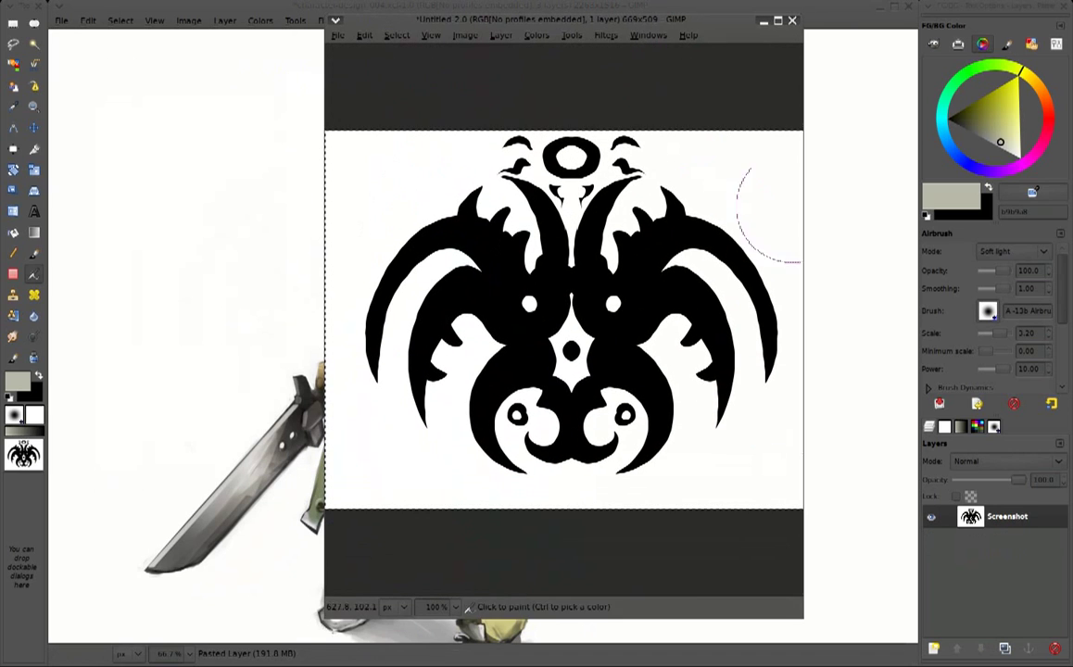
click(794, 20)
click(505, 375)
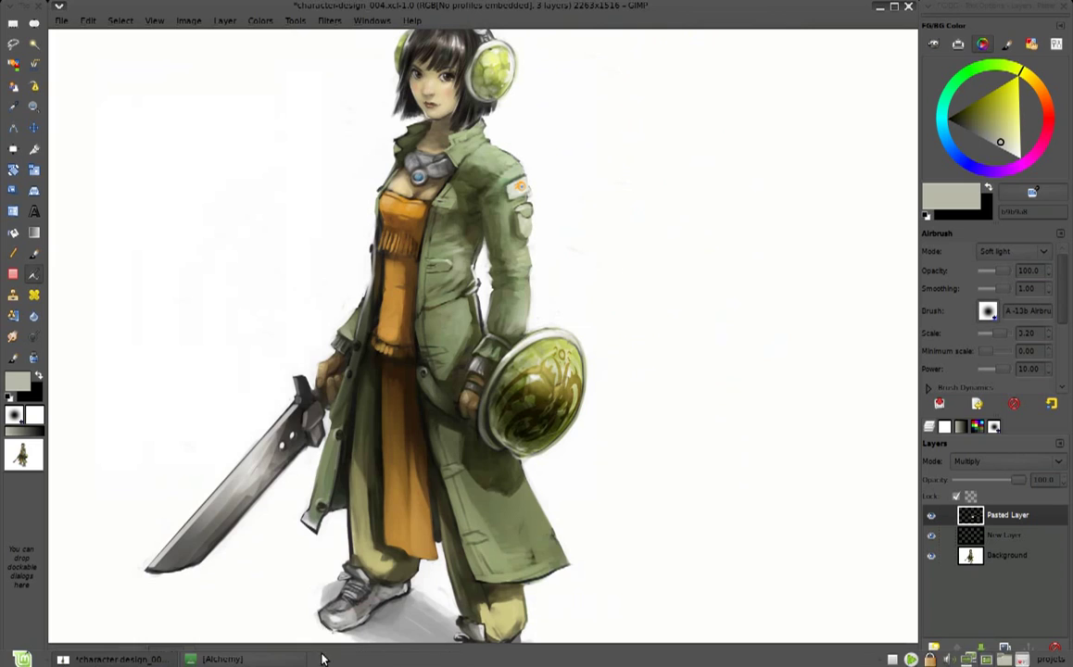
Export the Alchemy emblem drawing as a PNG file
click(214, 656)
click(179, 127)
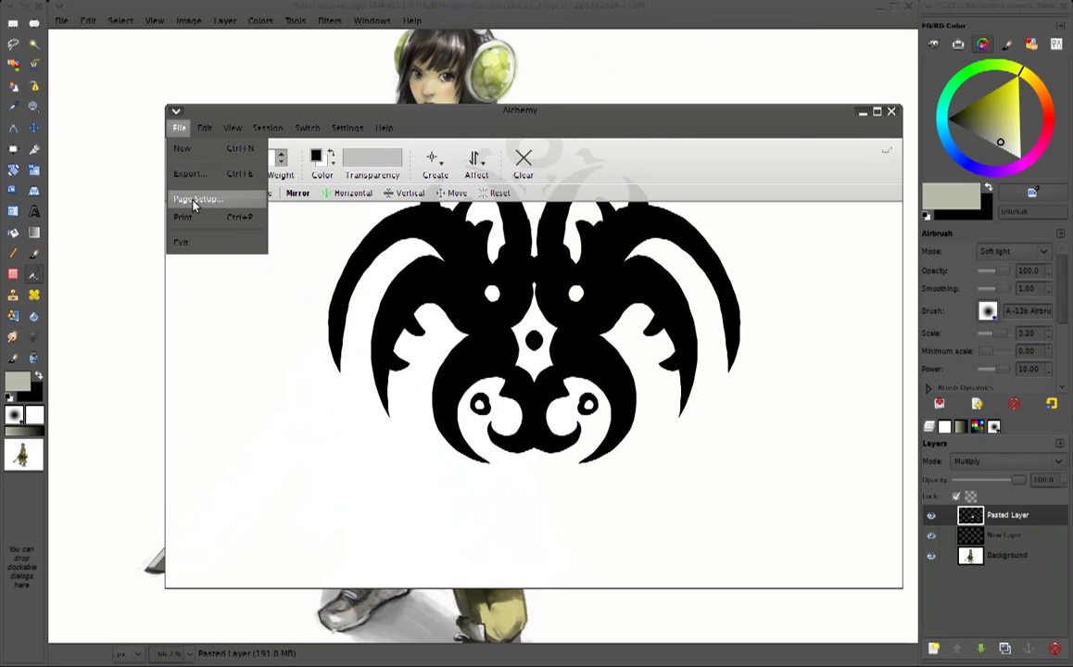
click(190, 174)
click(632, 449)
click(612, 473)
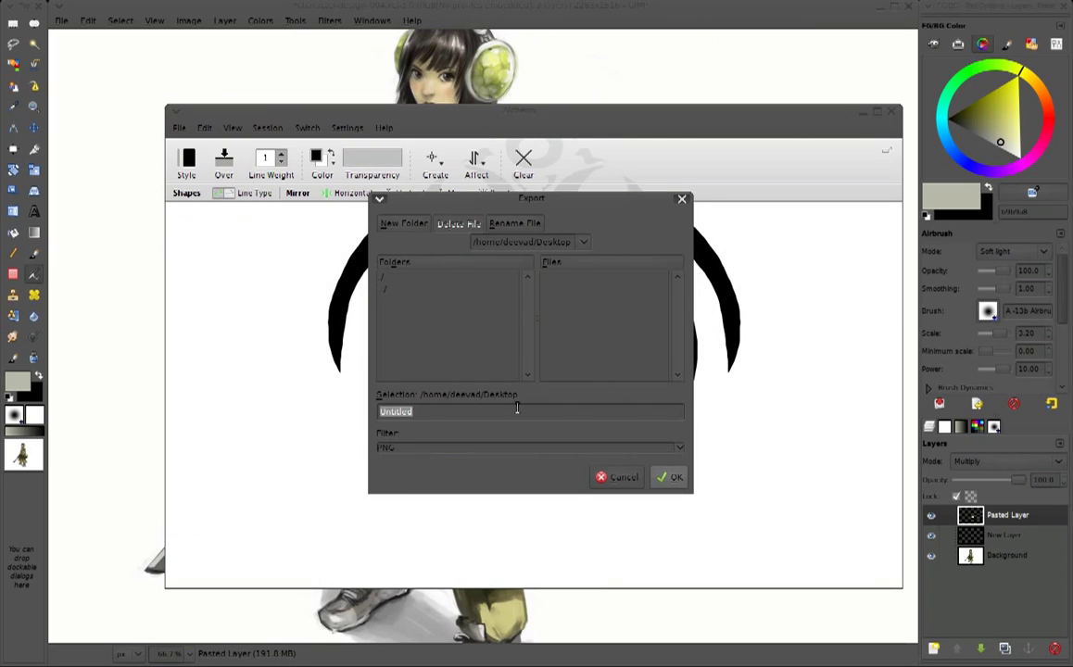
click(468, 411)
text(pattern_01.png)
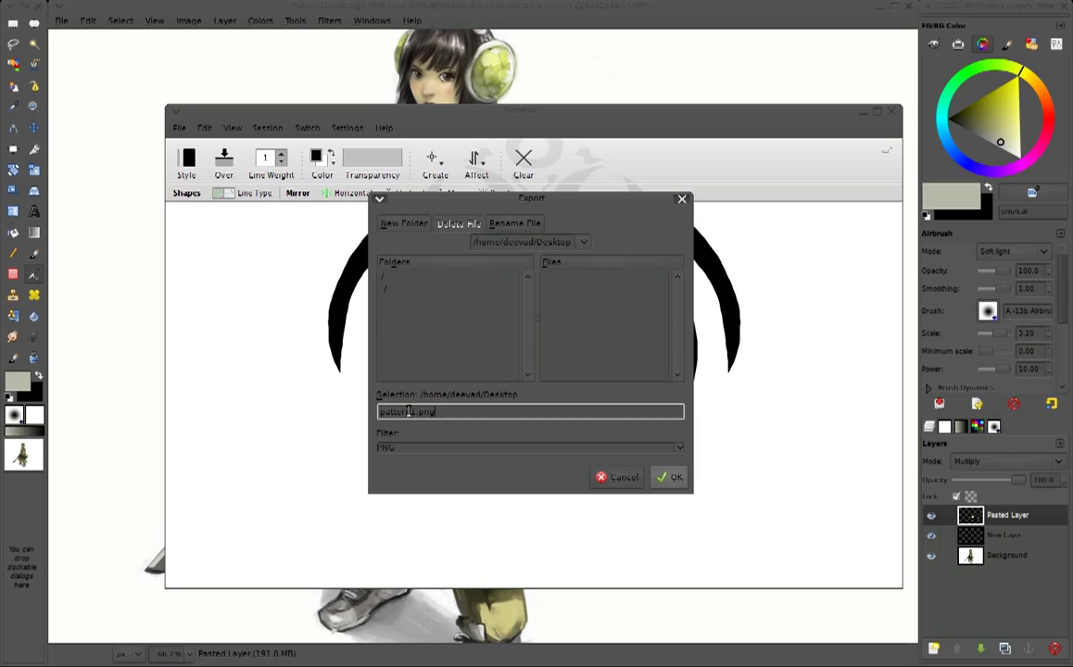
click(670, 475)
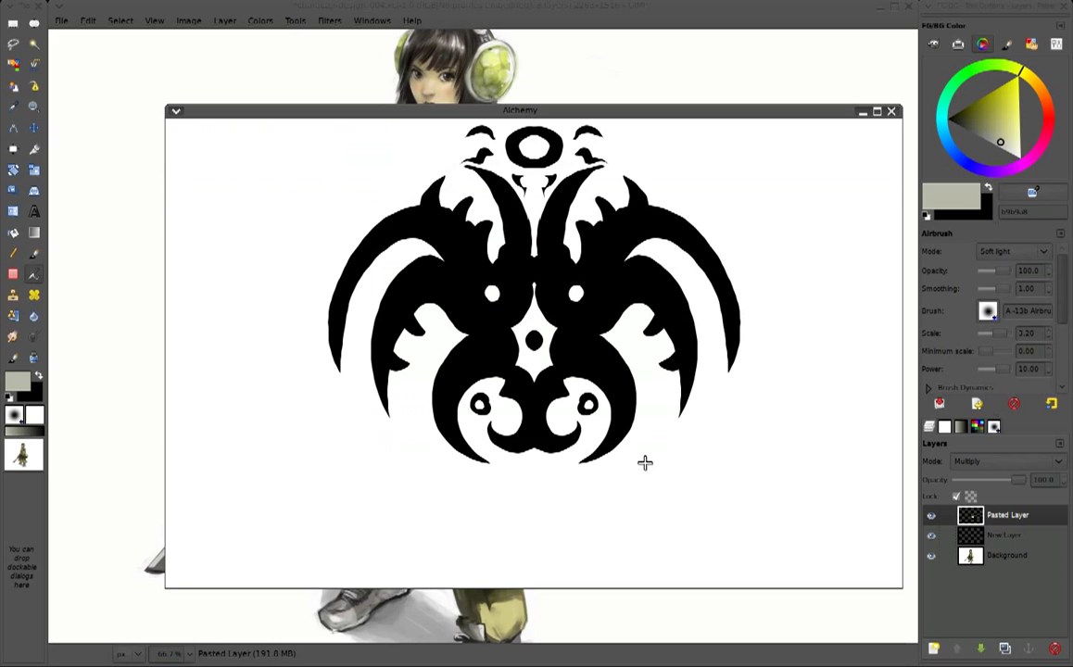
Clear the Alchemy canvas and draw mirrored vertical strokes with a black blob between
key(BackSpace)
click(647, 379)
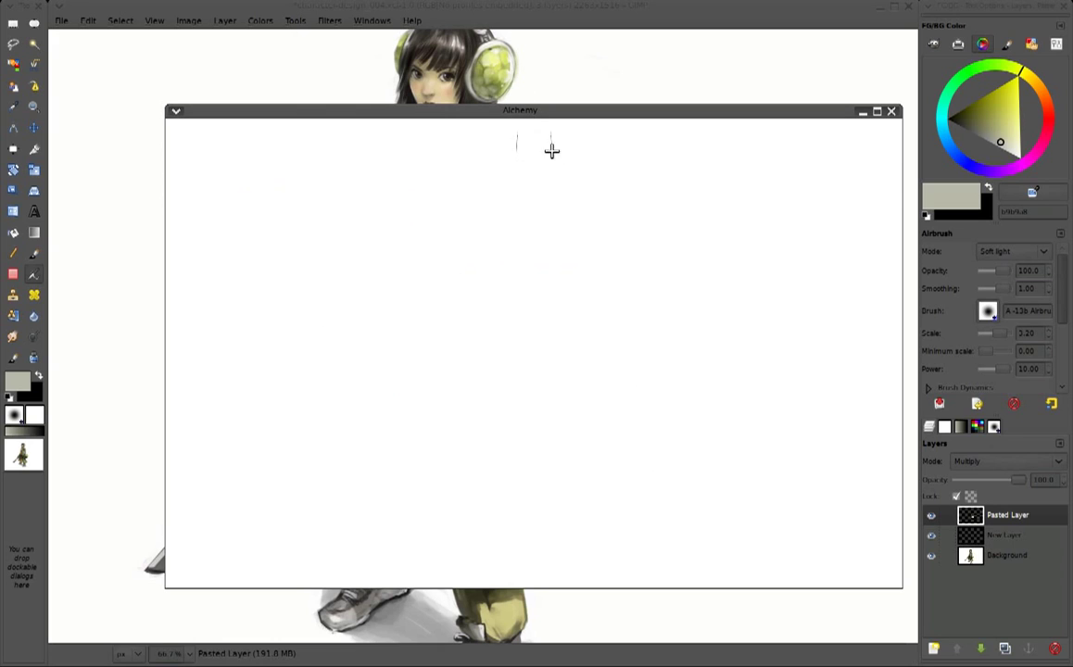
drag(555, 274, 558, 567)
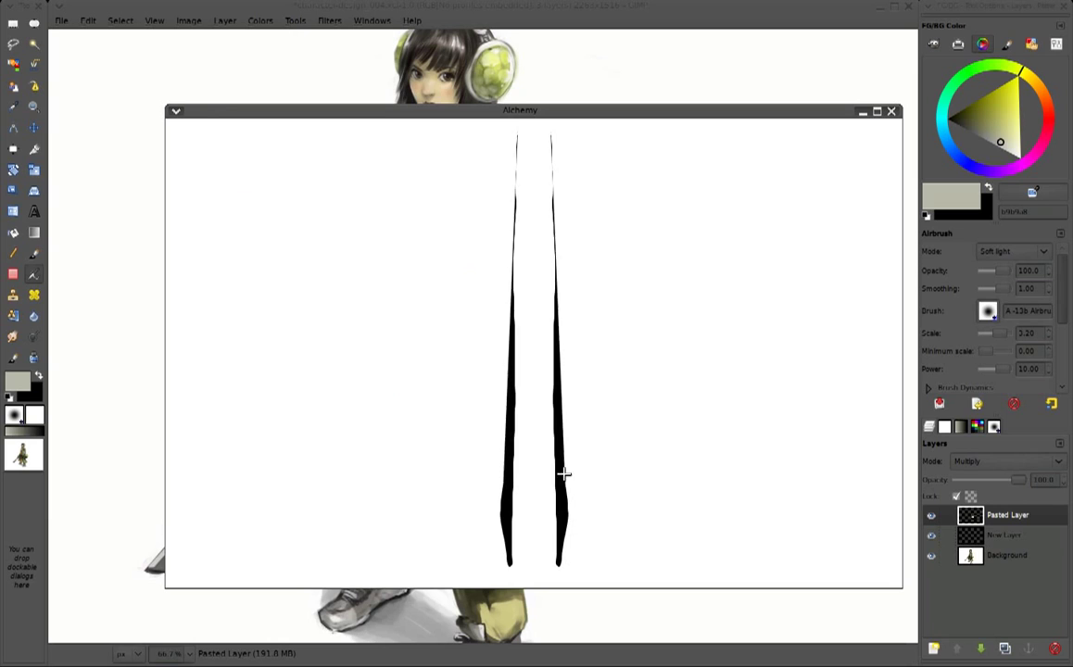
drag(565, 297, 560, 149)
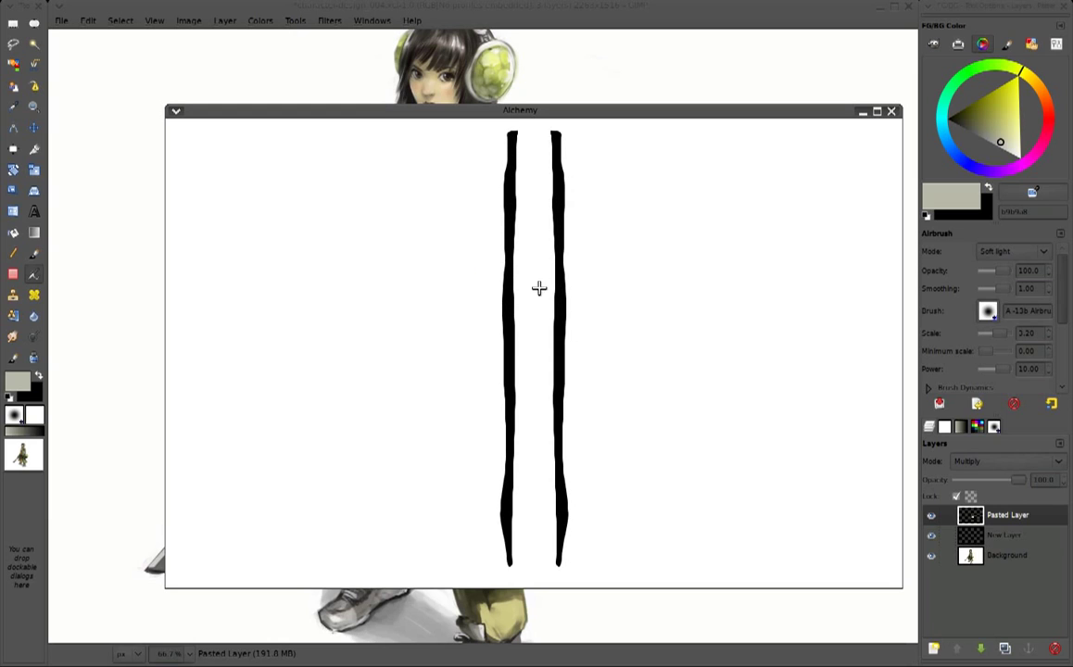
drag(530, 271, 546, 290)
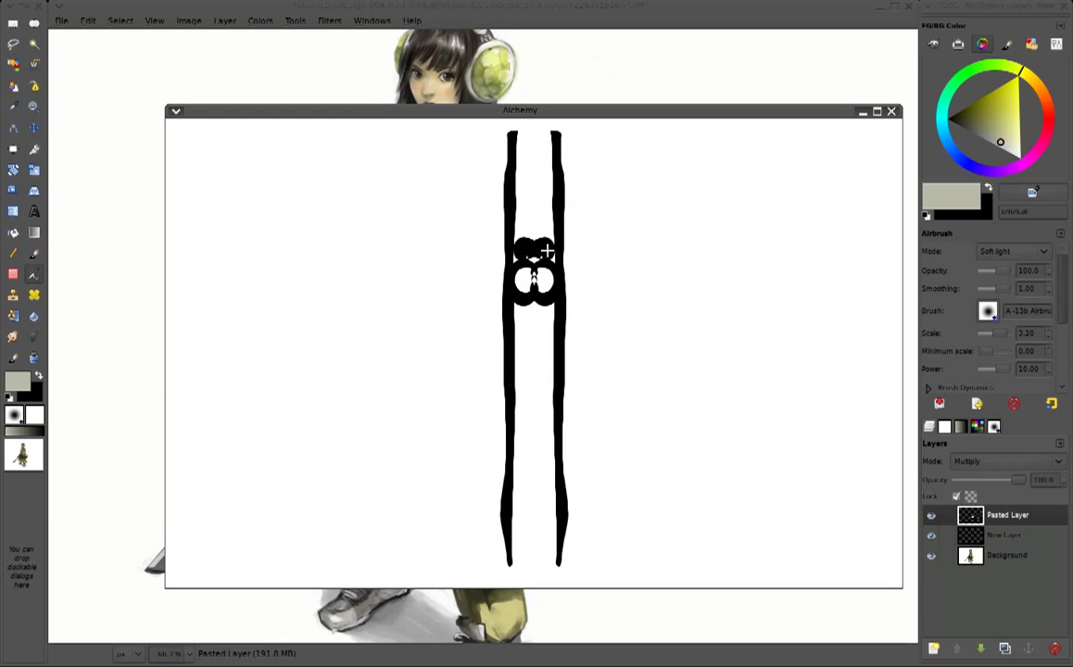
Stamp mirrored lace pull-shapes over the pattern and at the bottom corners
mouse_move(533, 130)
click(432, 160)
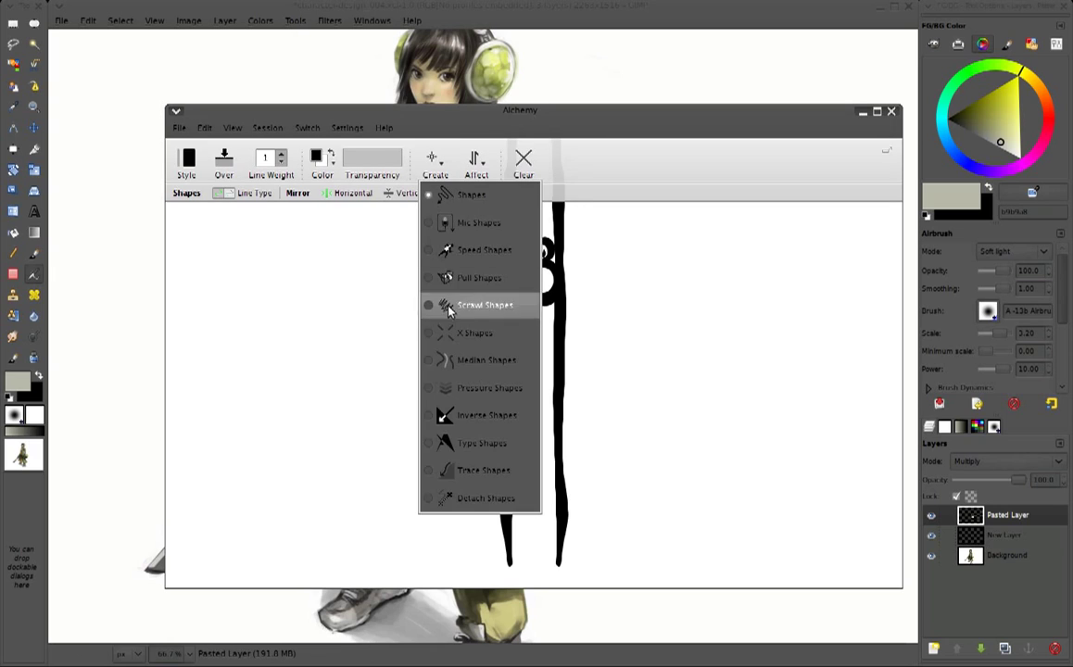
click(479, 277)
click(259, 194)
click(263, 232)
mouse_move(529, 227)
mouse_down()
mouse_move(536, 139)
mouse_move(582, 165)
mouse_move(609, 532)
mouse_move(500, 189)
mouse_up()
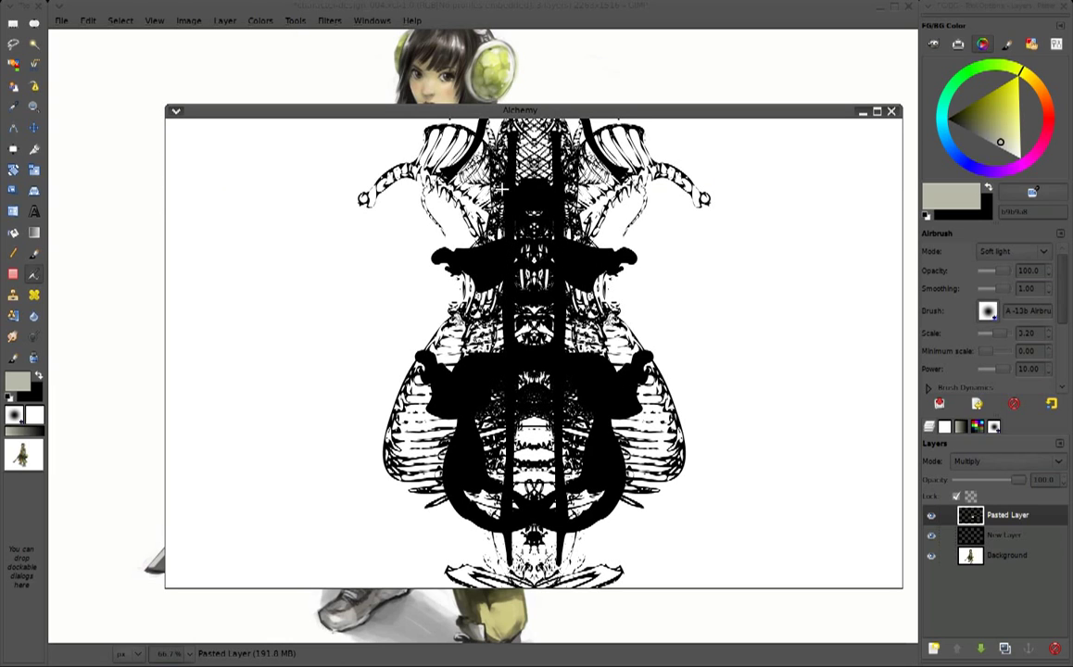
mouse_move(617, 358)
mouse_down()
mouse_move(589, 494)
mouse_move(468, 372)
mouse_up()
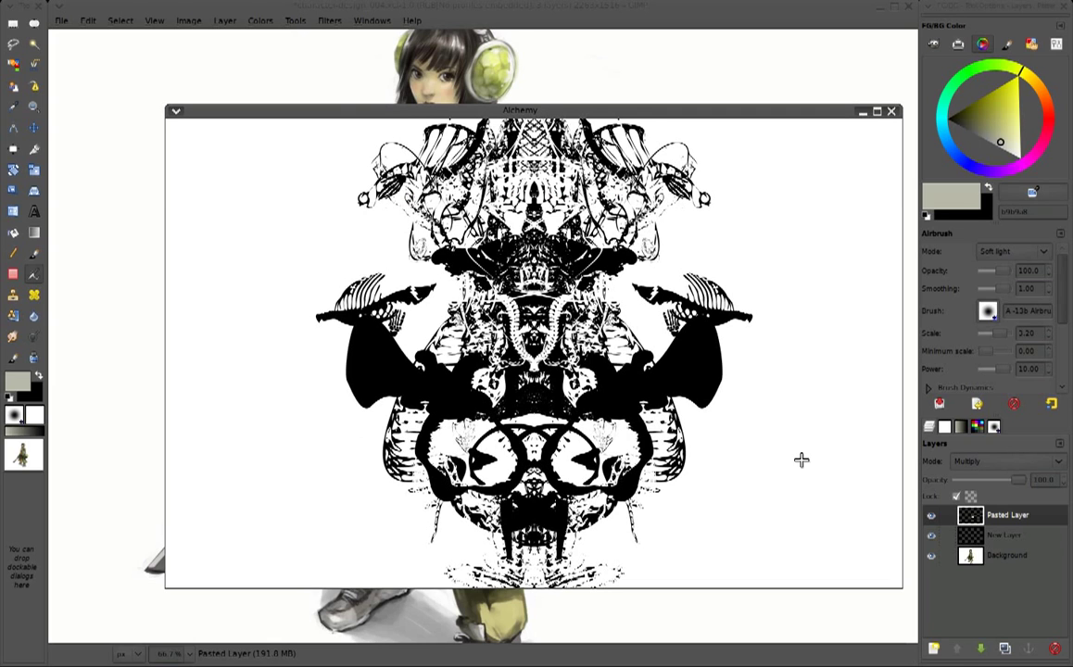
drag(380, 110, 317, 61)
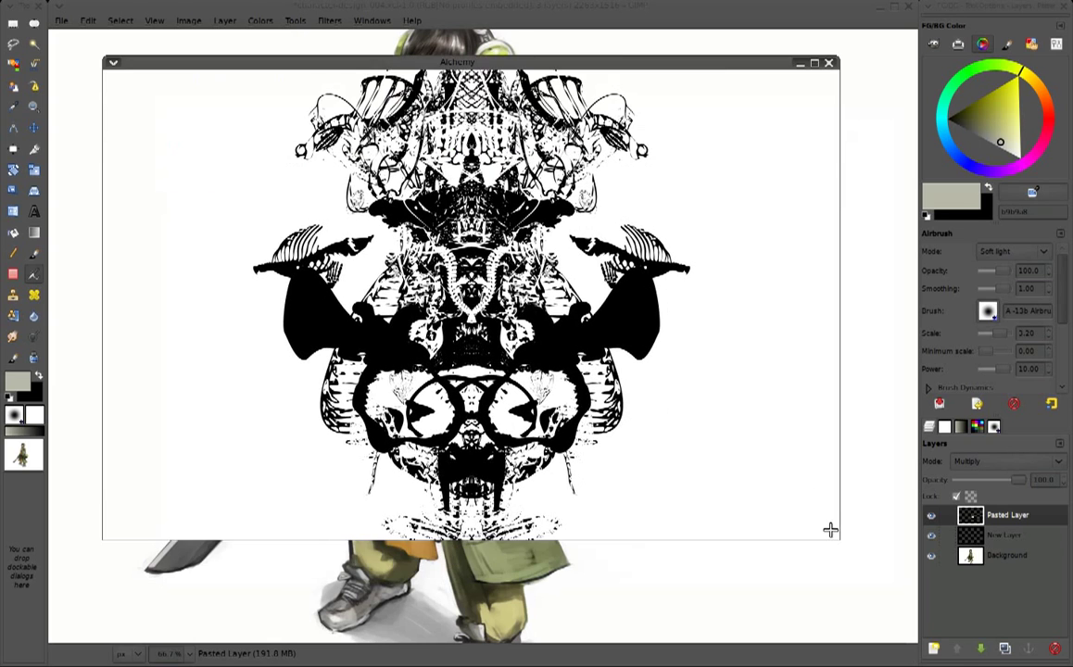
click(834, 536)
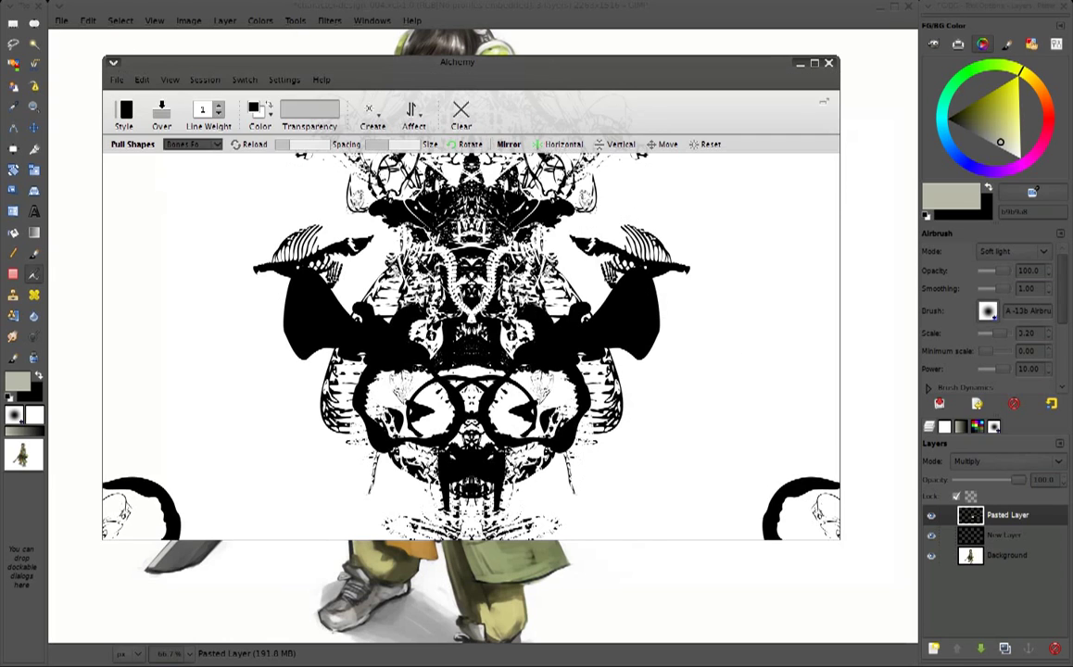
mouse_move(463, 111)
click(62, 20)
click(298, 54)
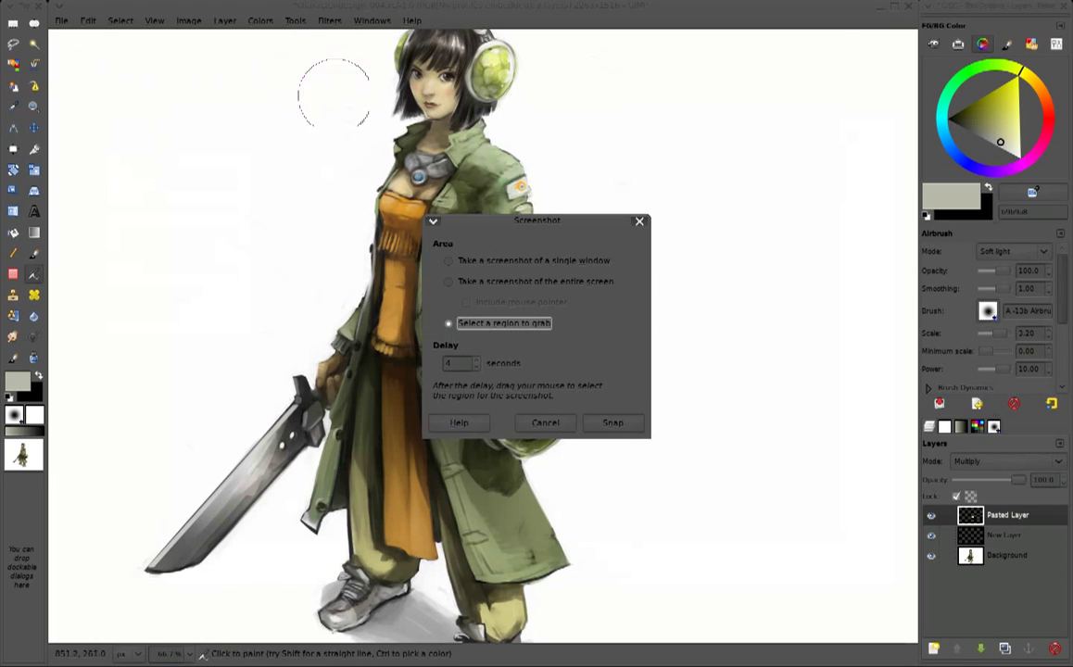
Take the delayed region screenshot of the pattern and quit Alchemy
click(613, 422)
click(215, 656)
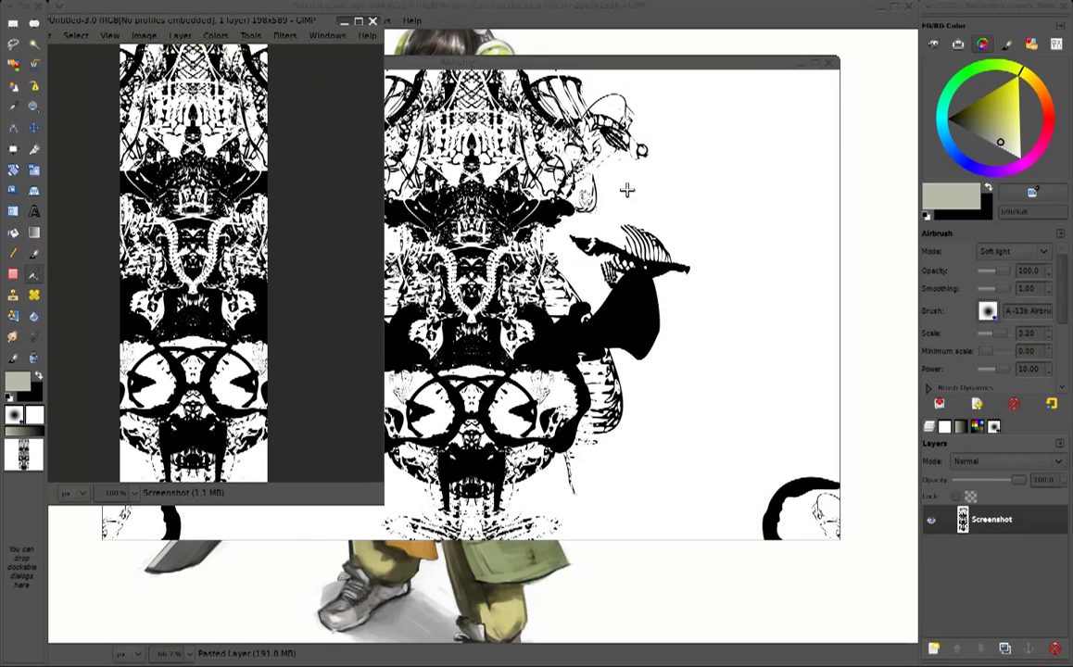
click(829, 64)
click(536, 329)
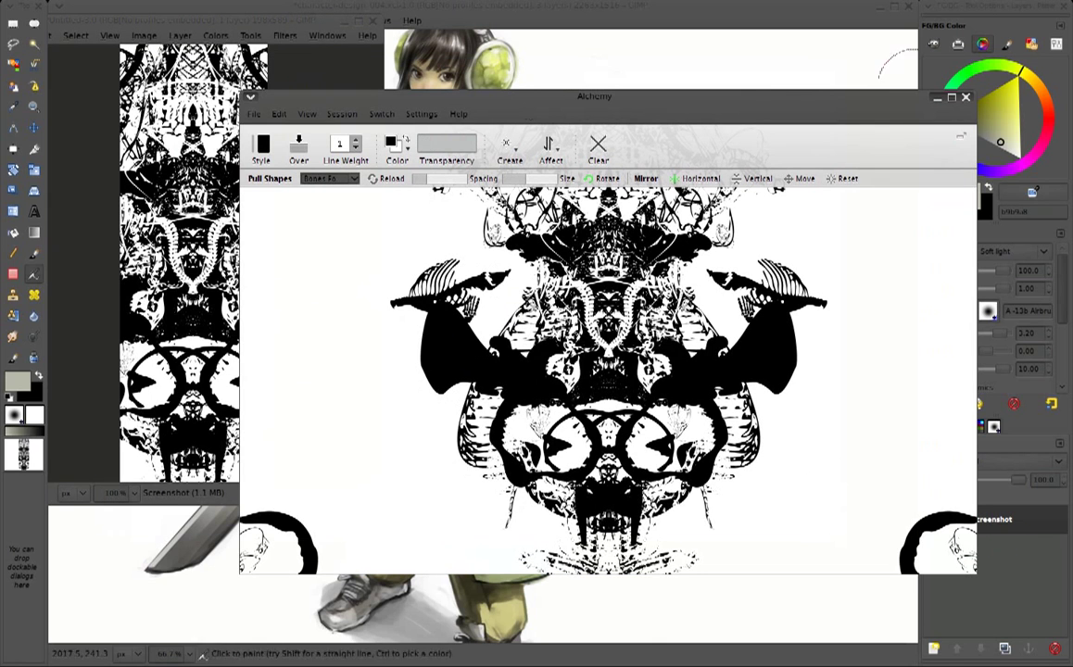
click(683, 360)
Save the captured pattern image as pattern_02.png on the Desktop
drag(46, 22, 162, 80)
click(176, 90)
click(201, 207)
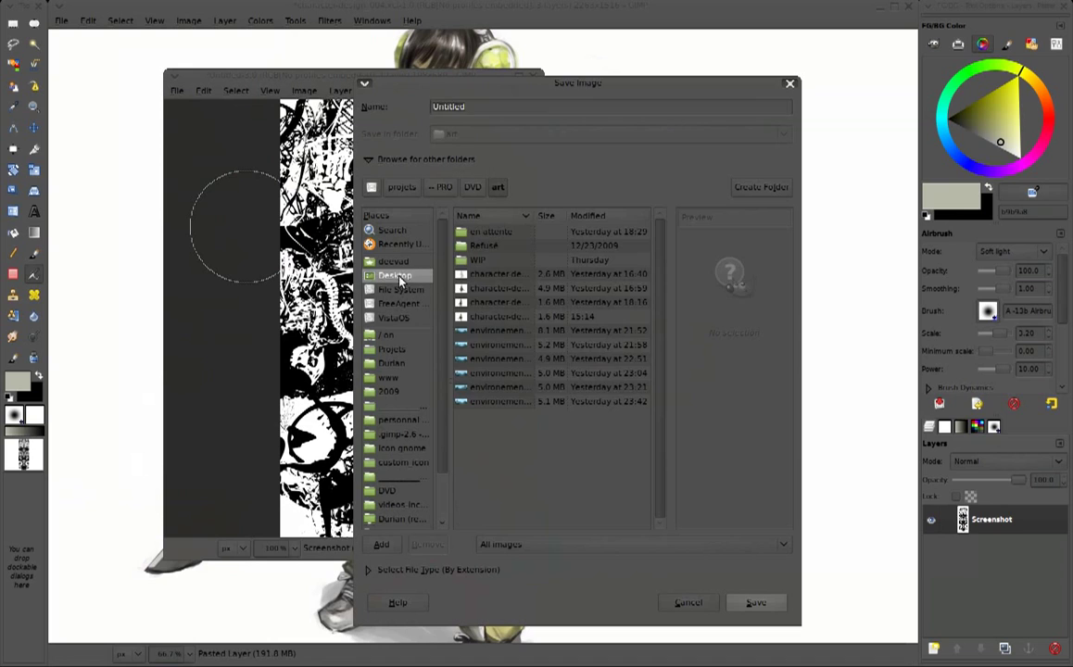
click(395, 276)
click(500, 232)
click(509, 105)
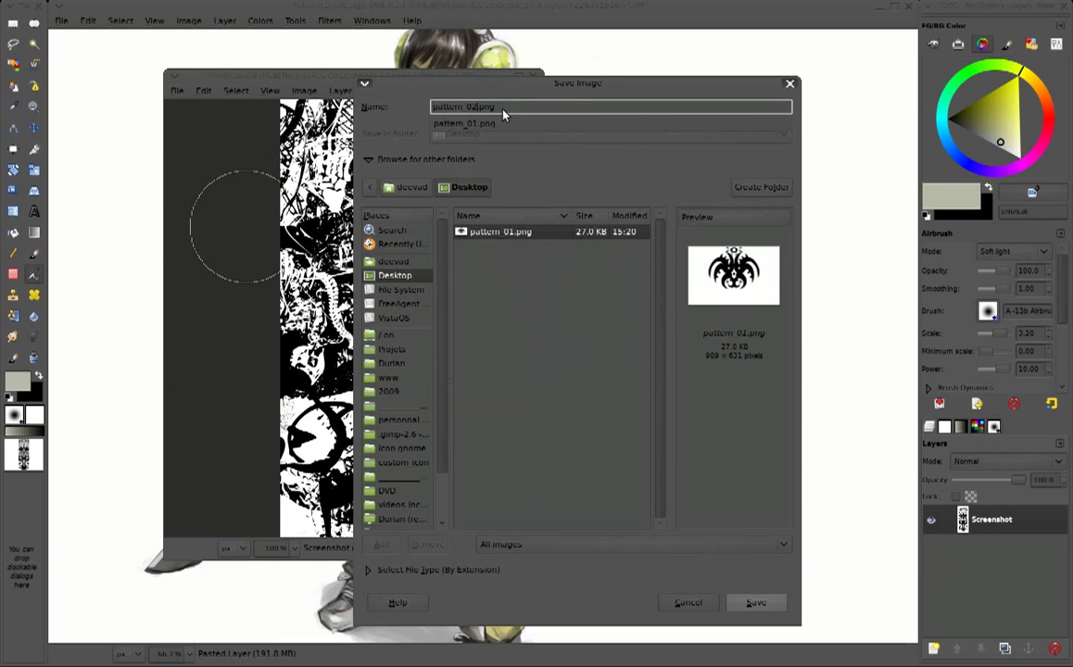
click(756, 601)
click(667, 443)
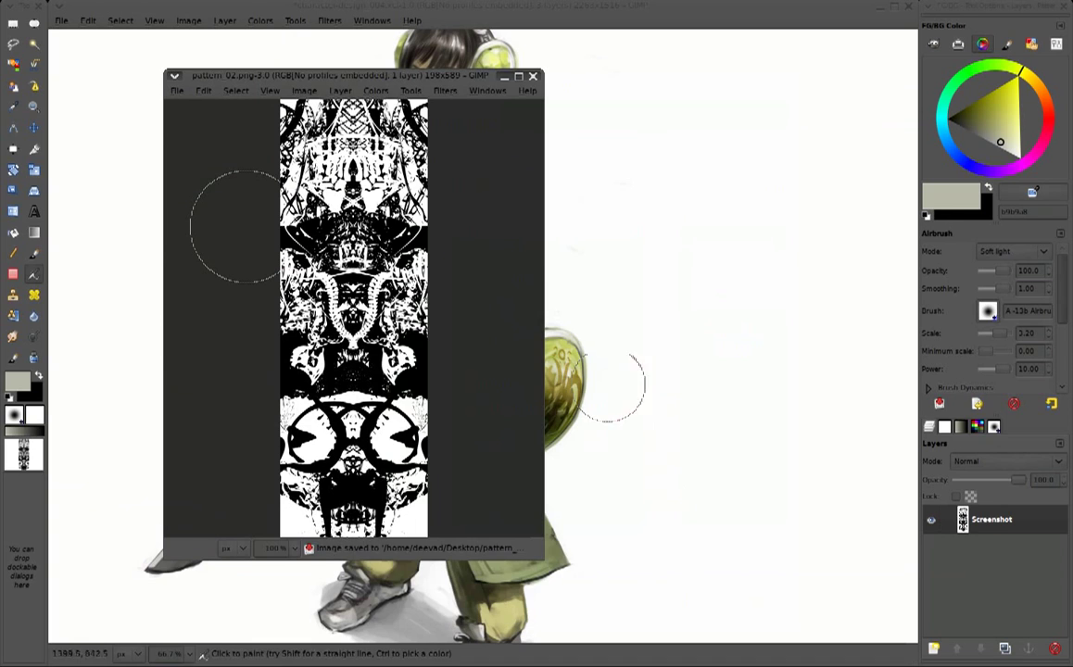
Close the pattern image, paste it into the painting, and move it left of the girl
click(533, 76)
click(295, 370)
key(ctrl+v)
key(m)
mouse_move(485, 366)
mouse_down()
mouse_move(408, 371)
mouse_move(211, 317)
mouse_up()
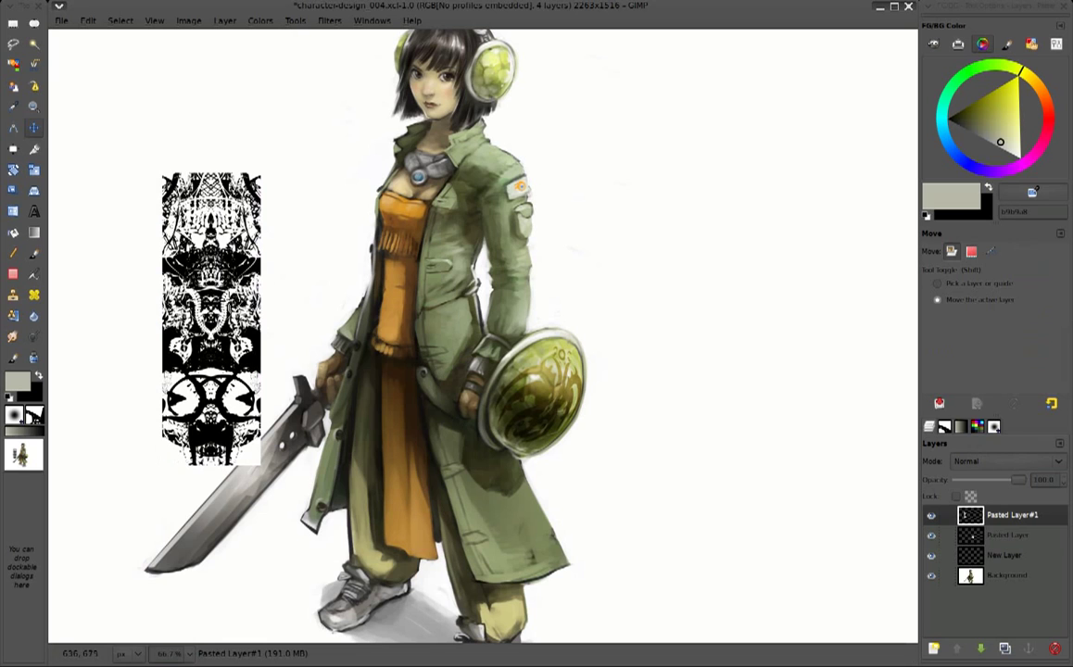
Perspective-warp the pattern strip so it runs down the dress front from neckline to hem
click(33, 191)
click(297, 230)
drag(350, 264, 723, 113)
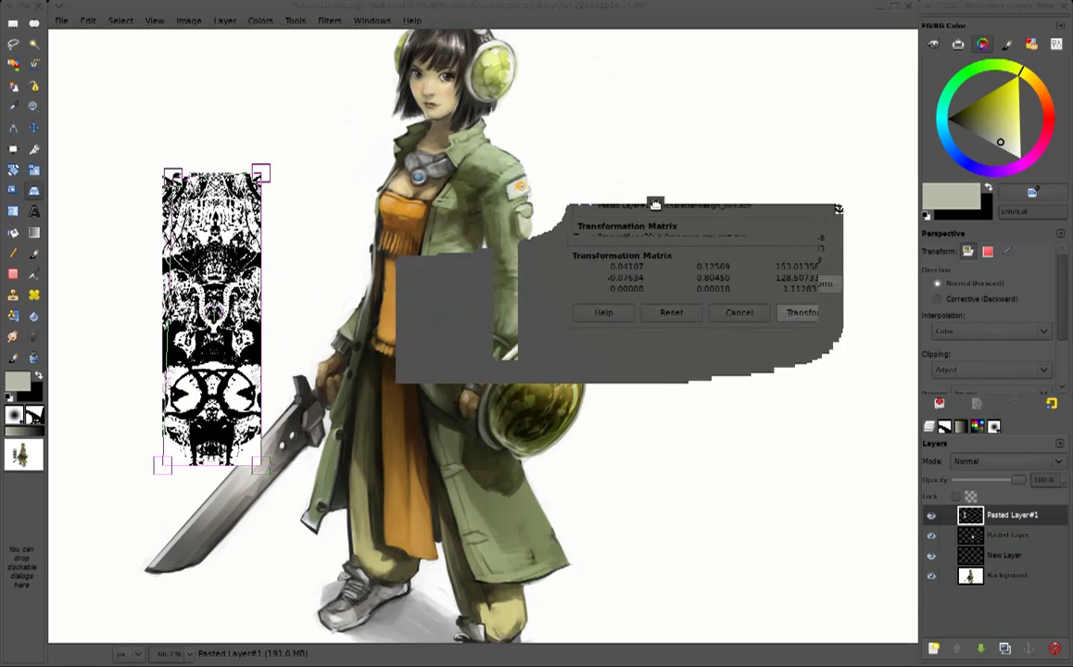
drag(296, 229, 422, 255)
drag(173, 173, 371, 250)
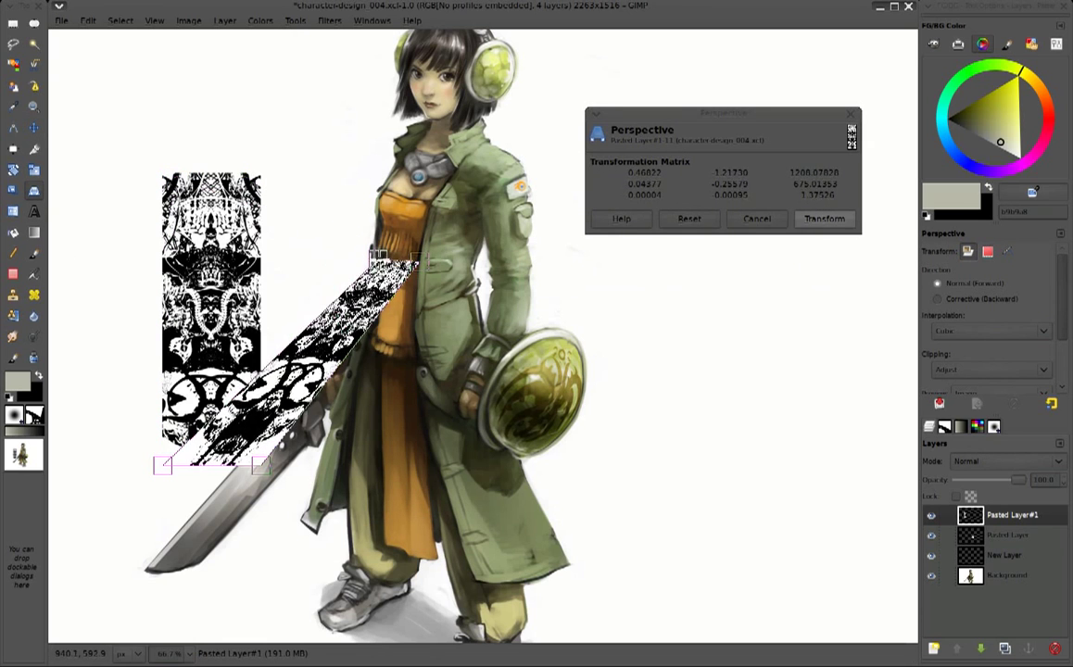
drag(263, 465, 433, 554)
drag(162, 465, 380, 547)
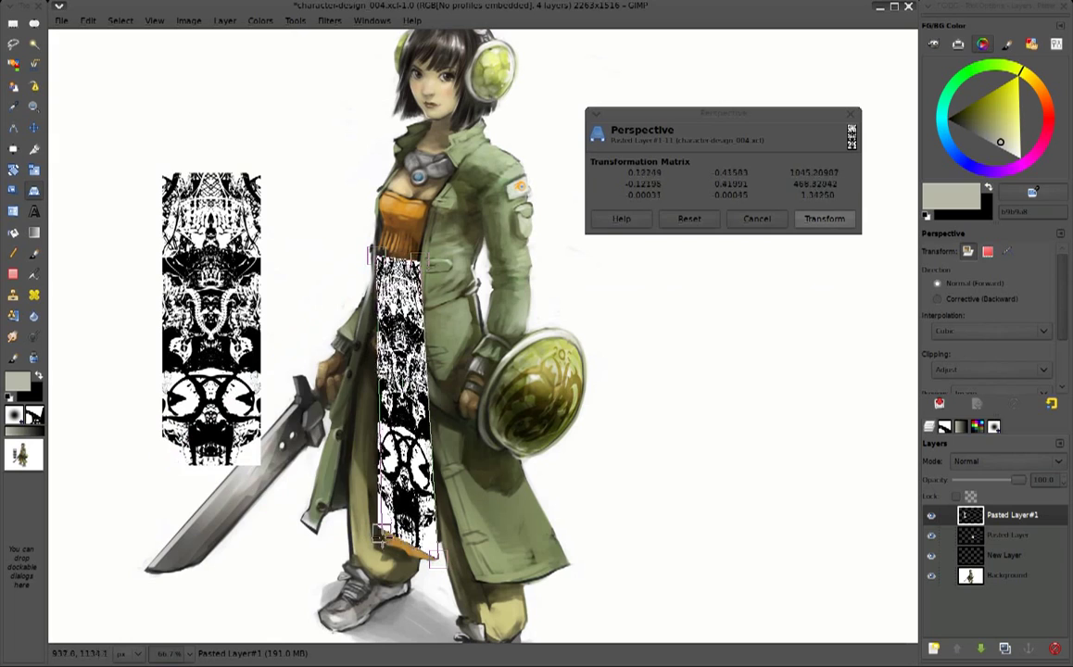
drag(370, 252, 380, 228)
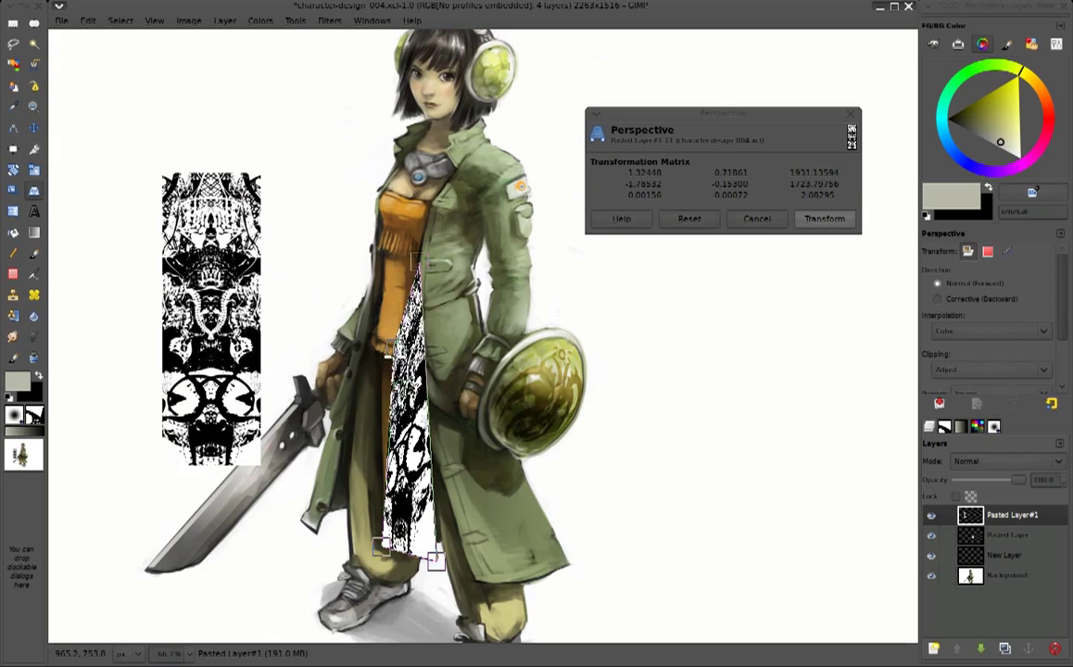
drag(380, 231, 376, 187)
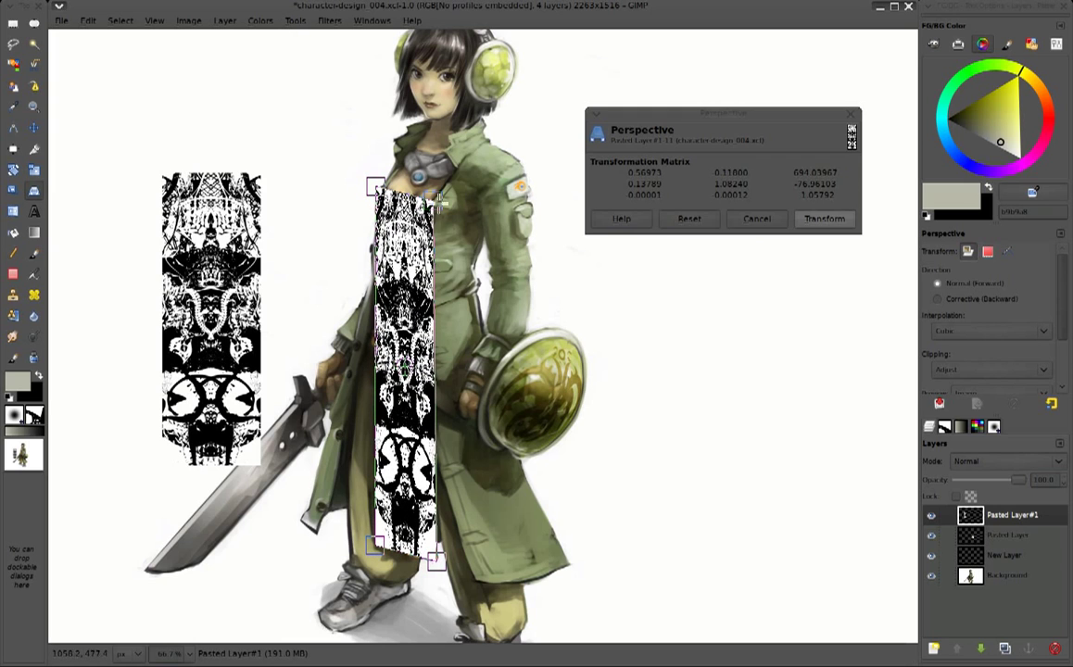
drag(398, 412, 435, 562)
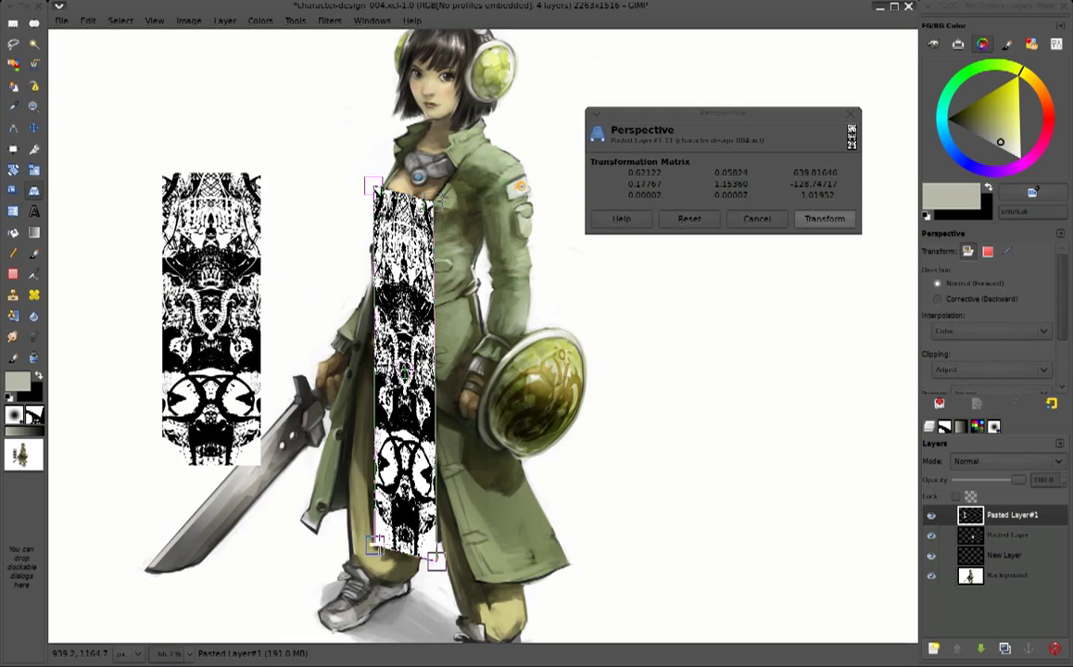
click(812, 218)
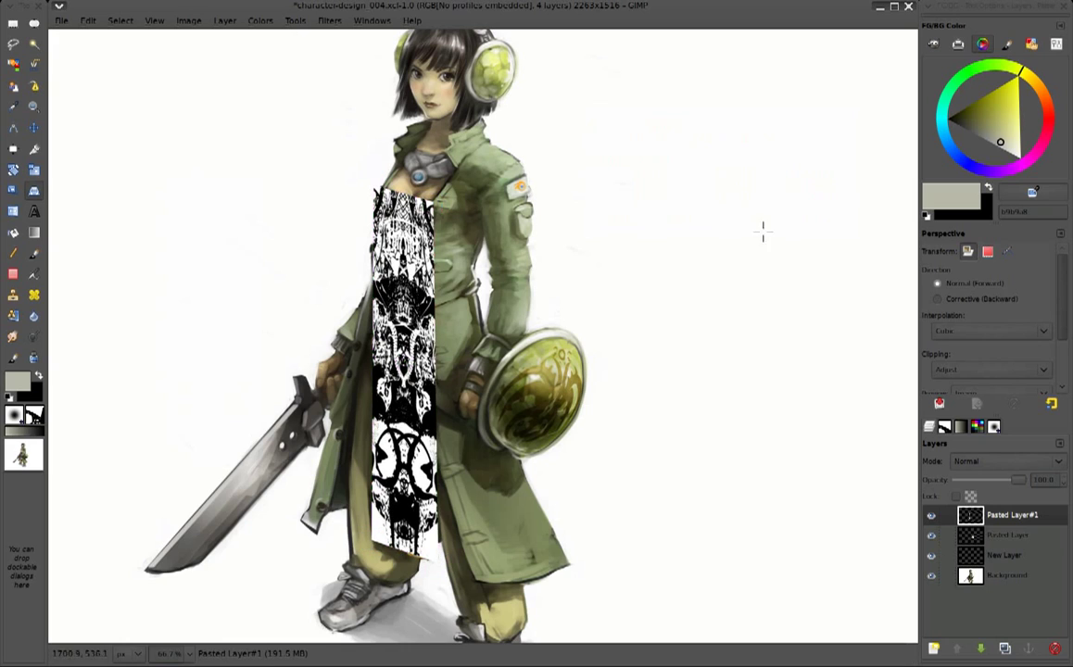
click(329, 20)
mouse_move(352, 121)
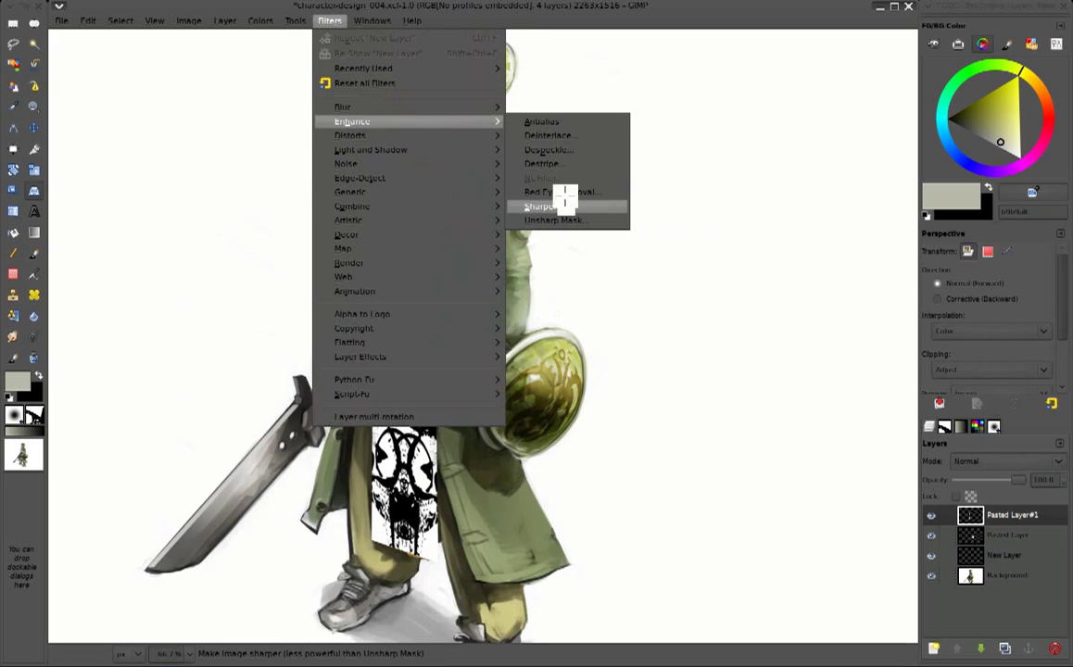
Sharpen the pattern layer at 58 and set its blend mode to Multiply
click(559, 204)
drag(514, 156, 683, 77)
drag(615, 285, 662, 285)
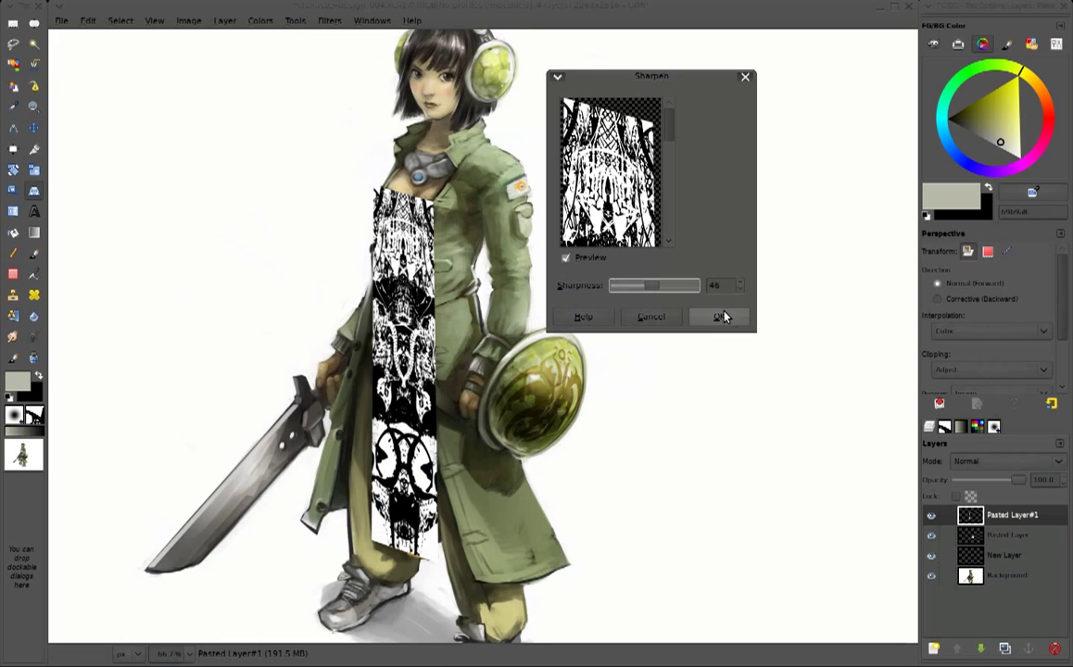
click(1006, 460)
click(984, 524)
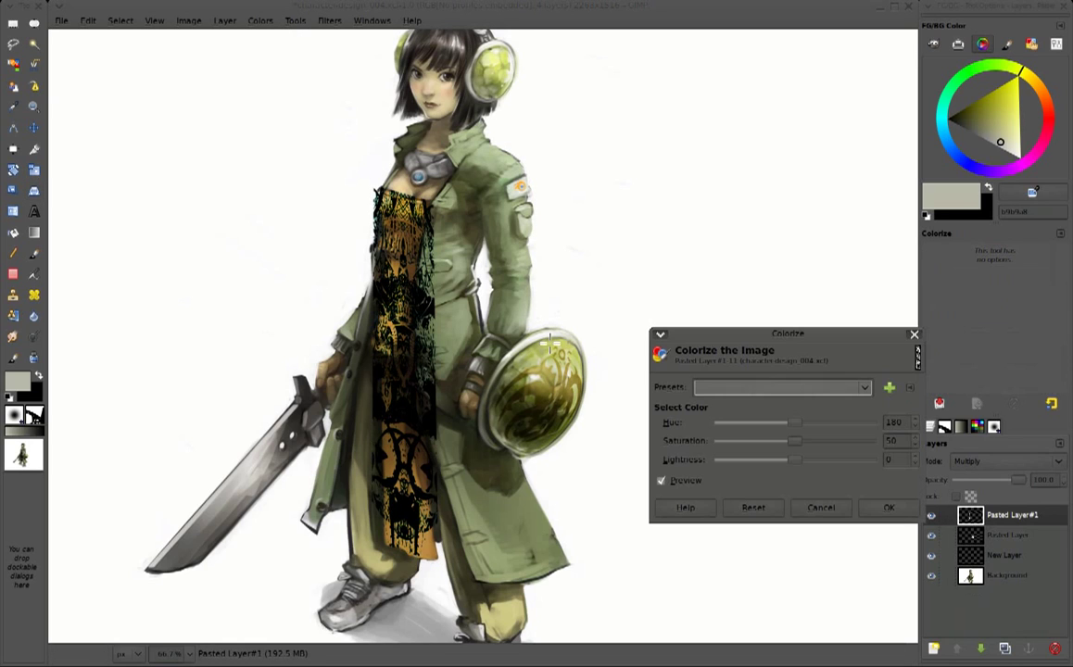
Colorize the pattern toward red-magenta, then switch the layer mode to Overlay
drag(799, 460, 822, 468)
click(817, 440)
mouse_move(816, 424)
mouse_down()
mouse_move(842, 431)
mouse_move(850, 463)
mouse_move(793, 445)
mouse_up()
drag(864, 425, 837, 431)
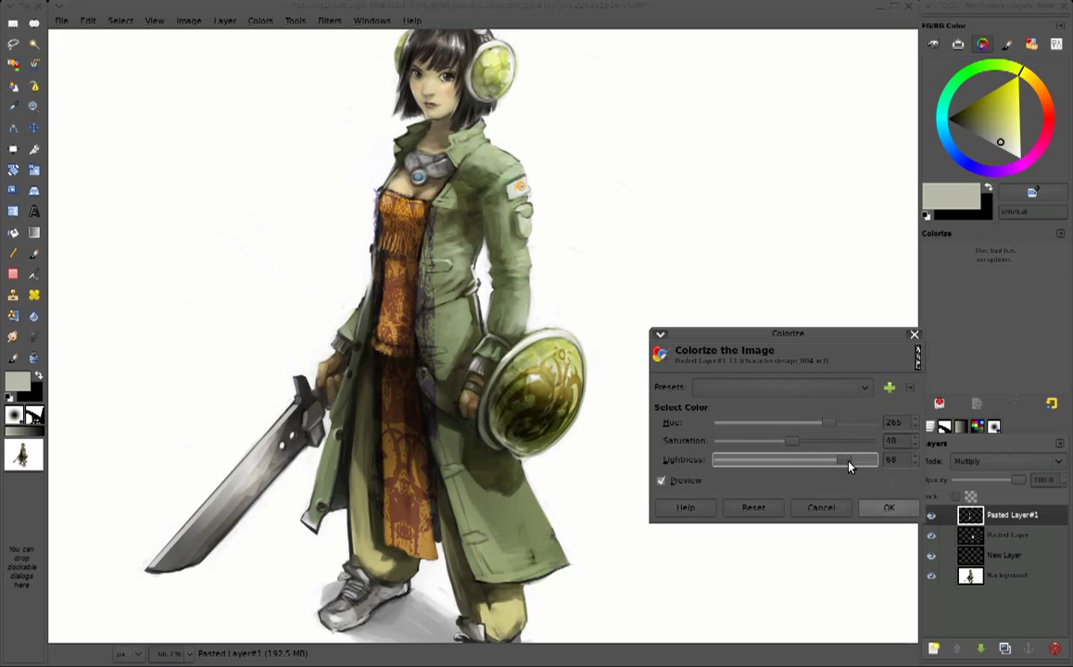
click(888, 508)
click(975, 464)
click(972, 525)
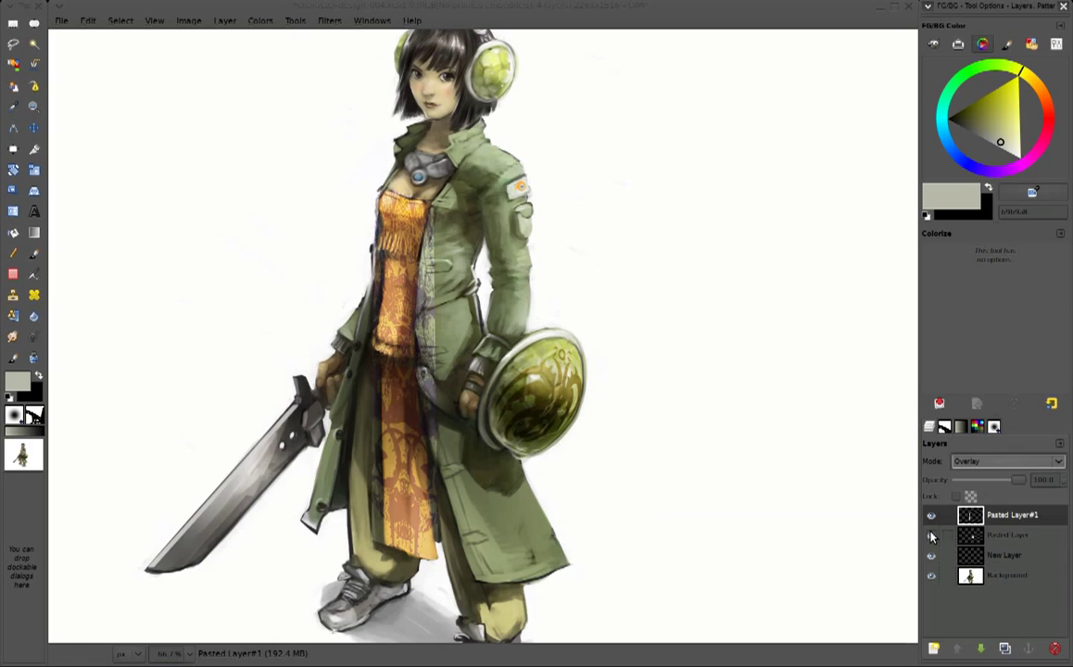
Apply Levels with black point 81 and midtones 1.09 to boost the pattern's contrast
key(ctrl+l)
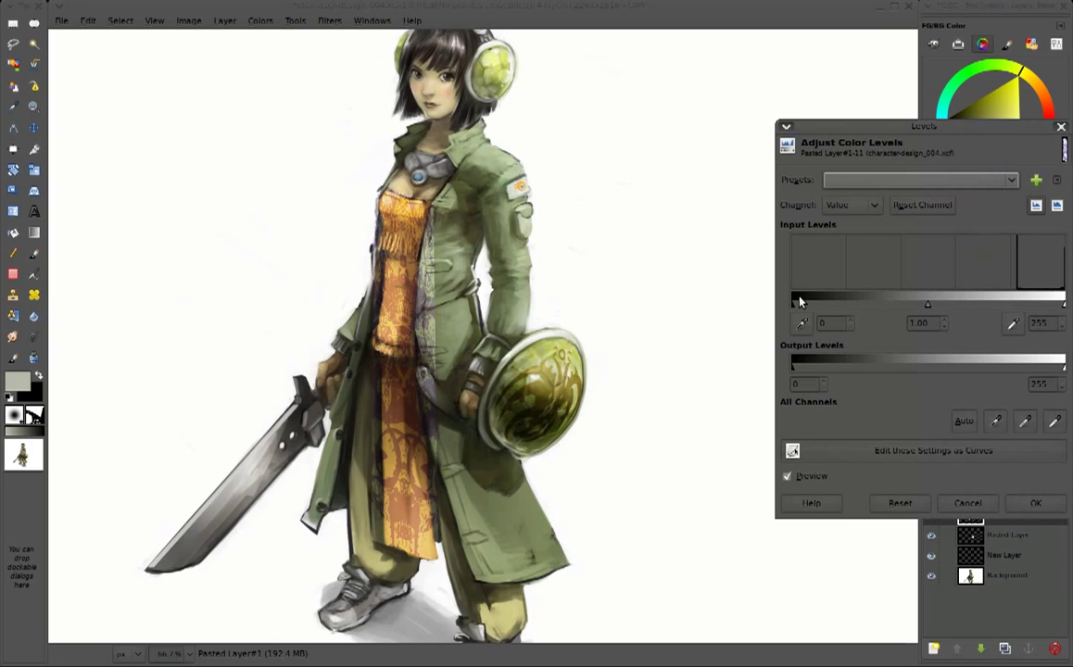
drag(799, 300, 879, 305)
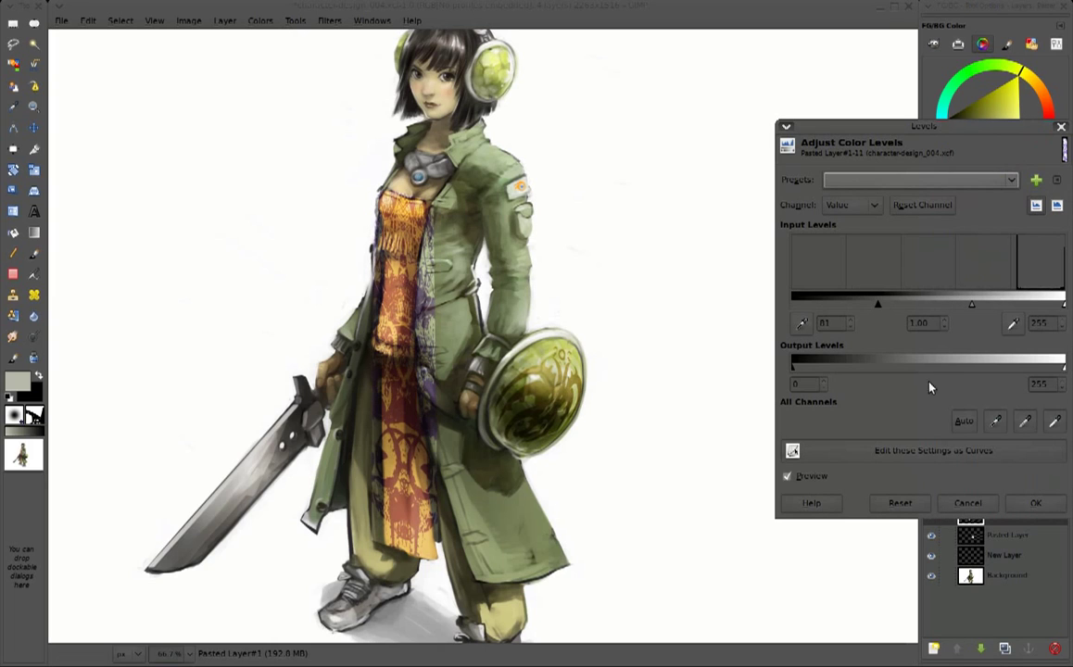
drag(973, 306, 969, 307)
click(1020, 504)
key(shift+e)
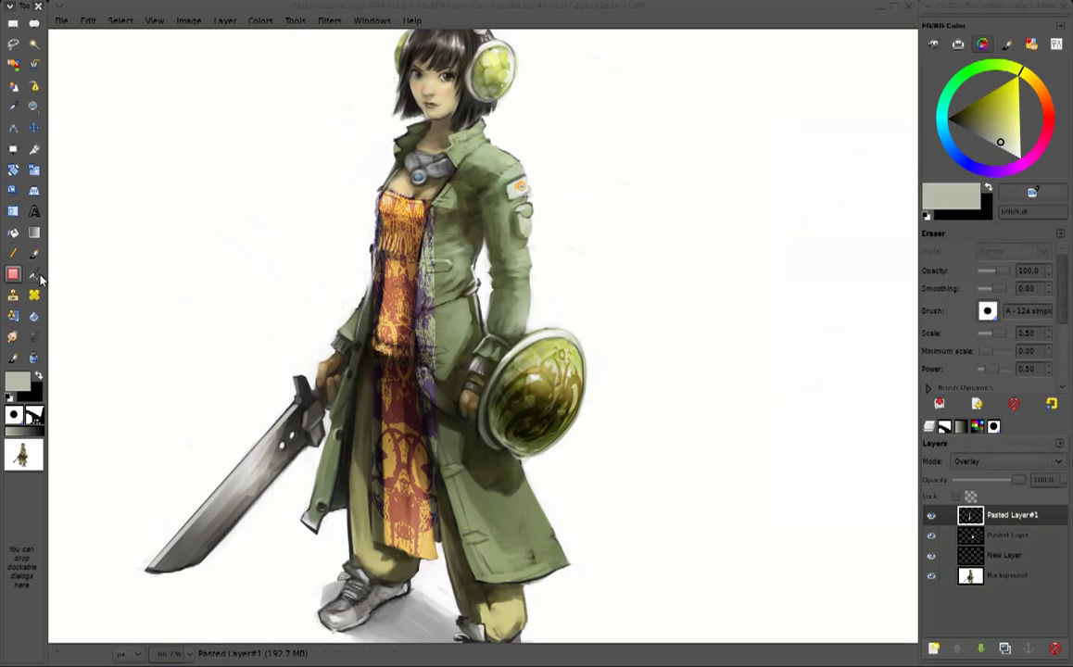
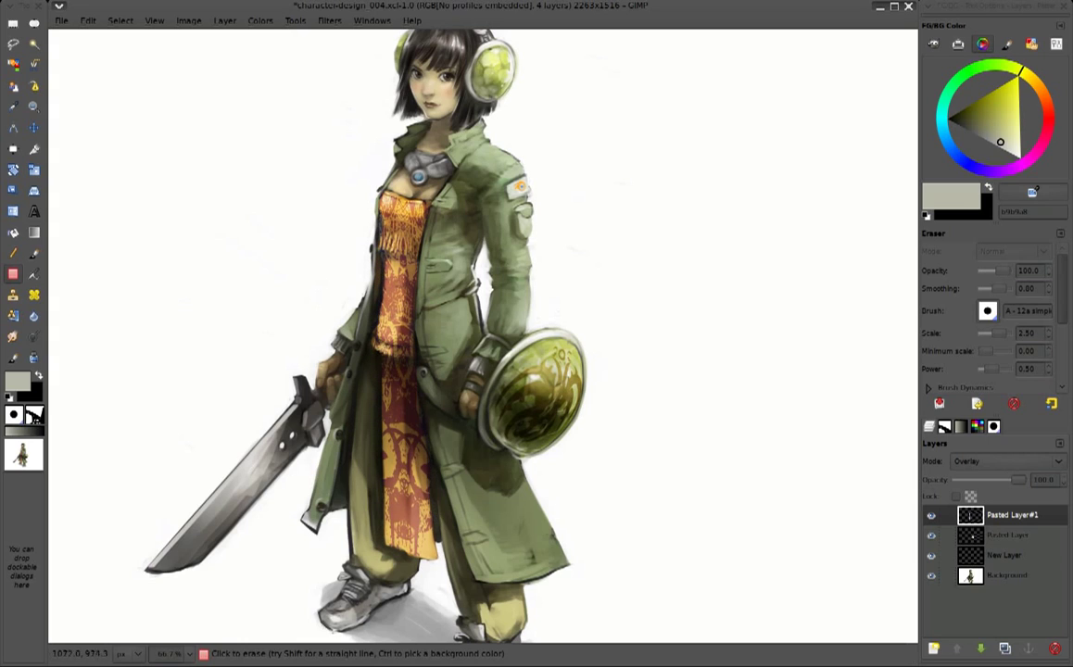
Lower the Eraser and Pasted Layer#1 opacities, then load the Airbrush with light grey
drag(990, 276, 985, 276)
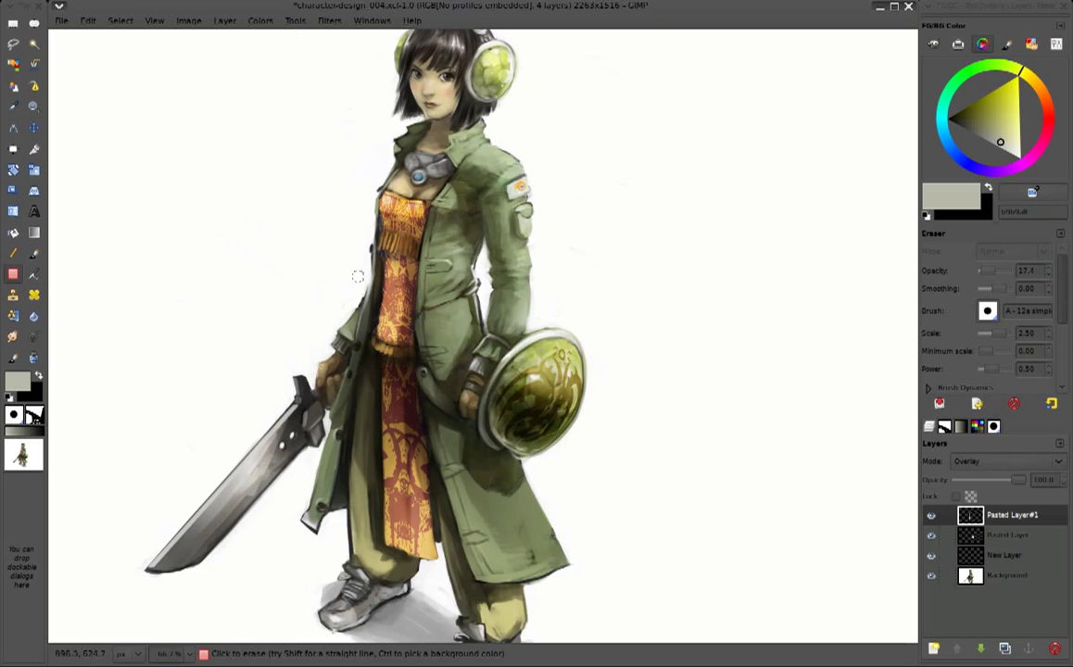
drag(1024, 482, 1013, 485)
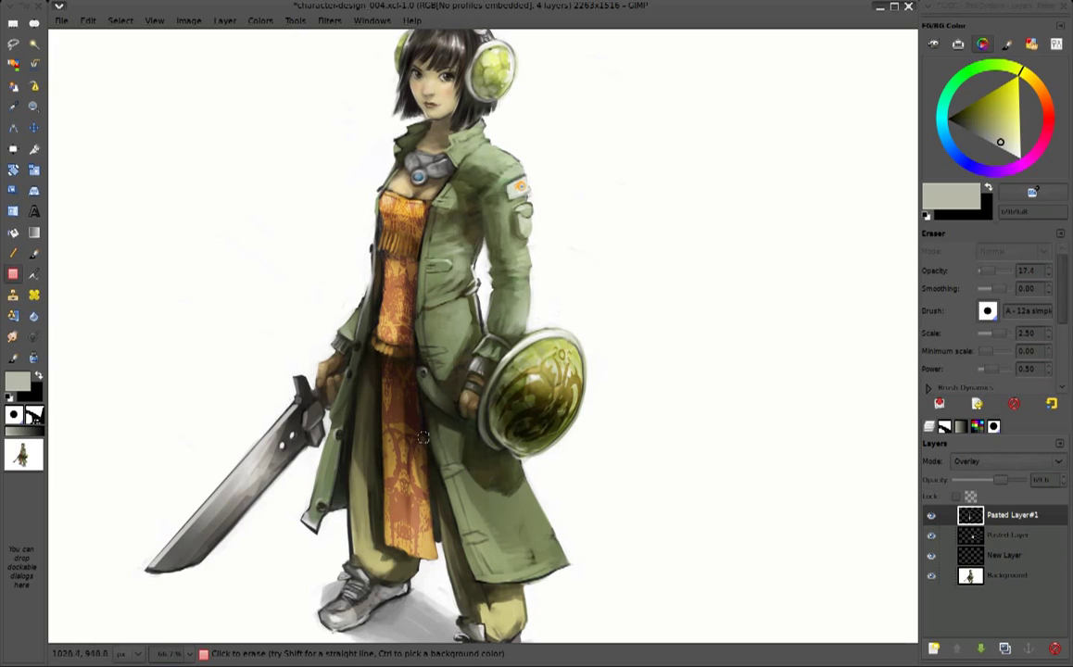
click(35, 276)
click(1000, 147)
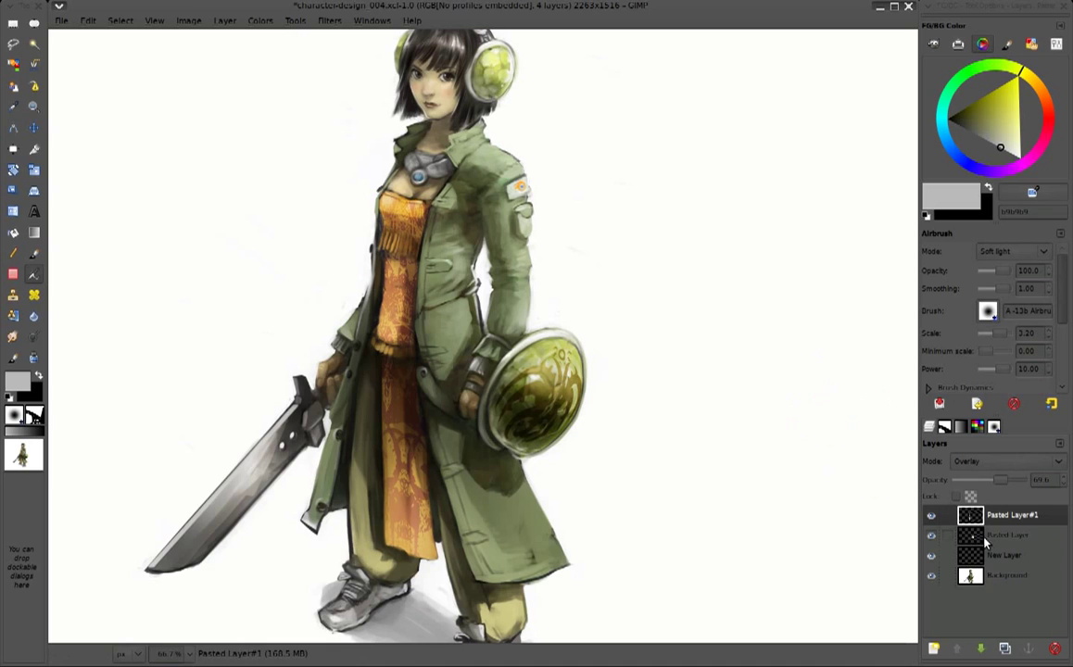
Flatten the image and add a transparent Multiply-mode layer named 'dirt'
key(ctrl+m)
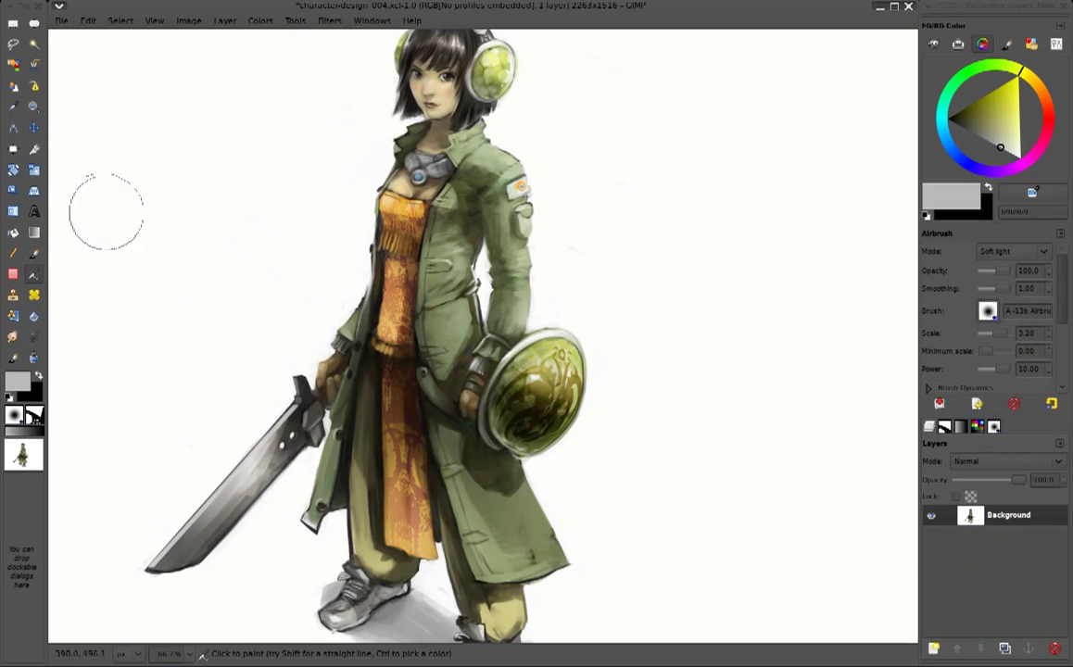
key(ctrl+shift+n)
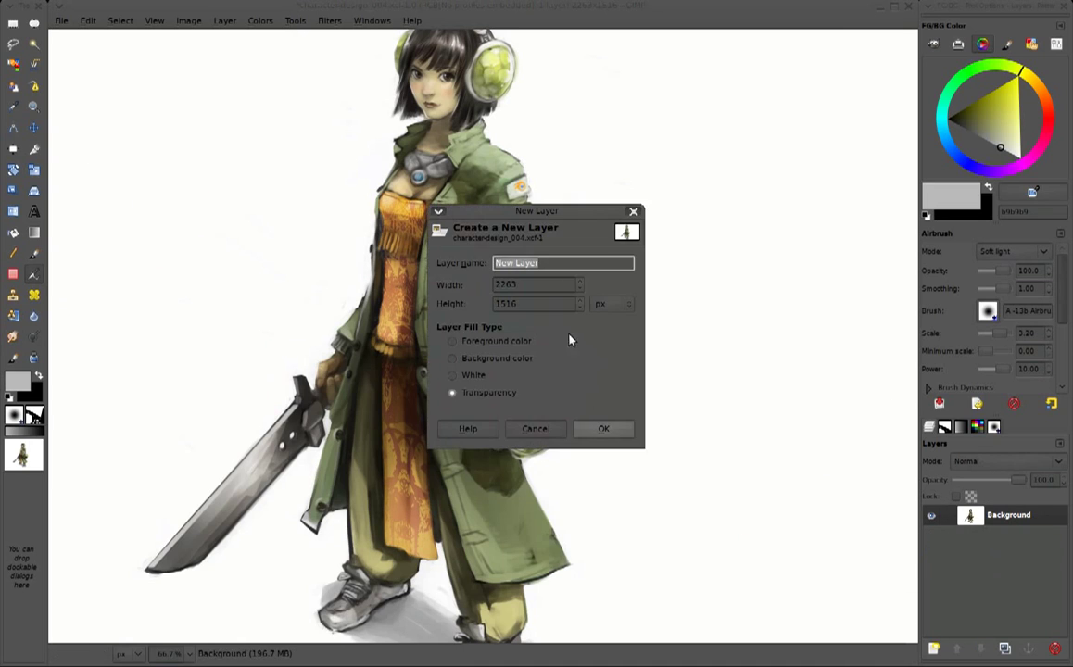
click(604, 428)
text(dirt)
key(Return)
click(1006, 461)
click(964, 514)
Load the Paintbrush with the A-3 abstract texture brush and a dark earthy colour
key(p)
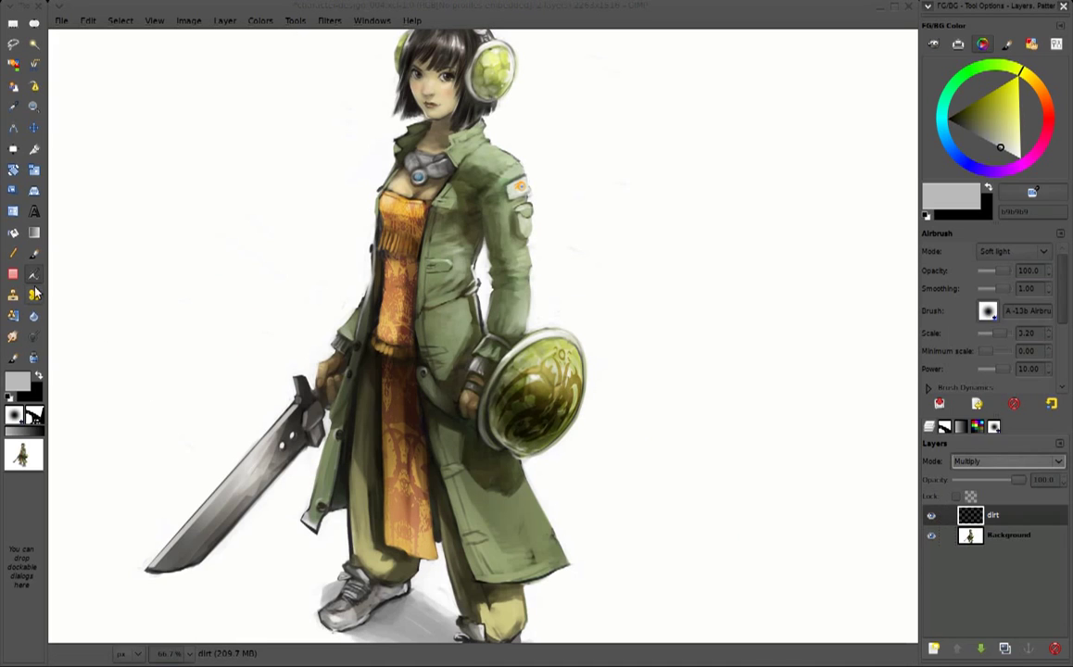
click(988, 329)
double_click(816, 430)
click(988, 328)
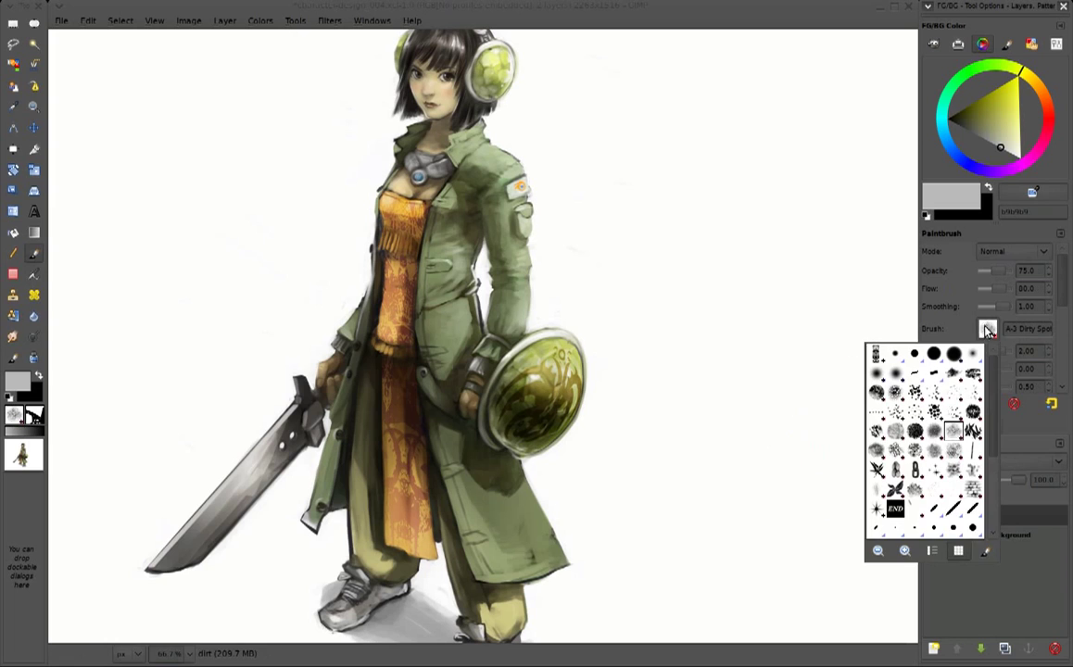
double_click(917, 459)
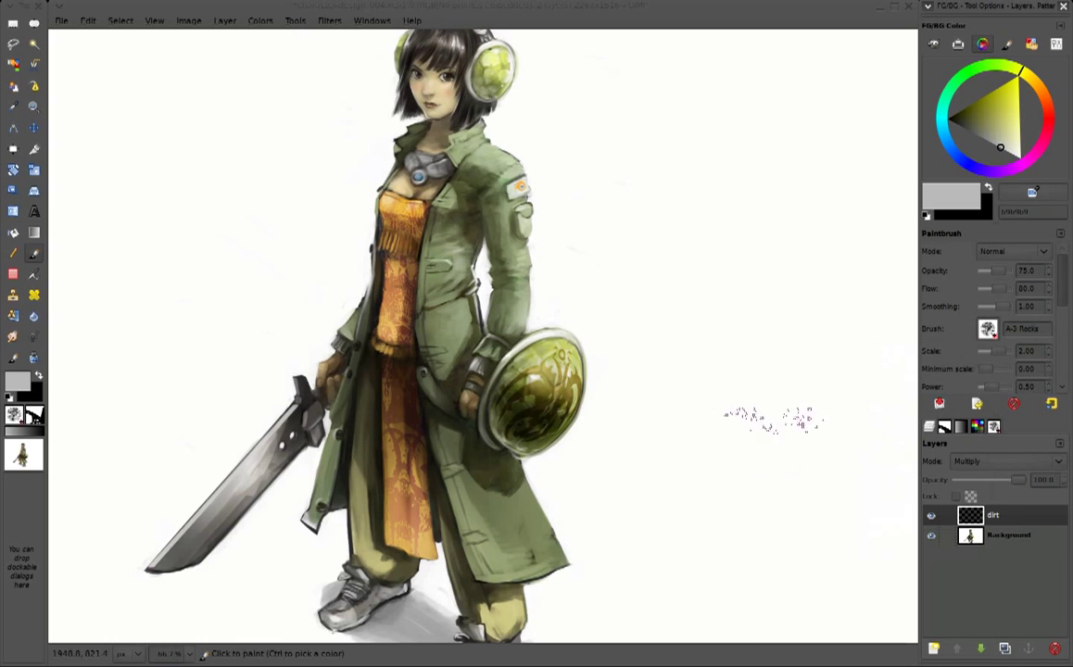
click(994, 426)
click(986, 604)
click(1037, 556)
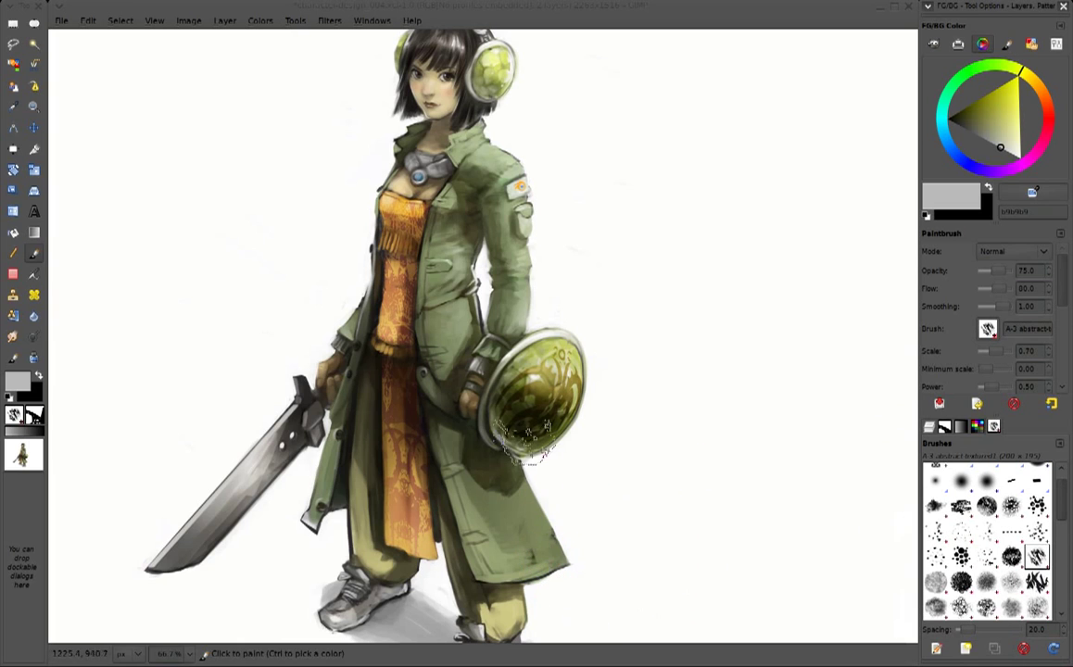
ctrl+click(454, 407)
scroll(454, 399, down, 3)
Paint warm brown grime and A-2 Splat spatter on the coat hem and around both shoes
click(1038, 84)
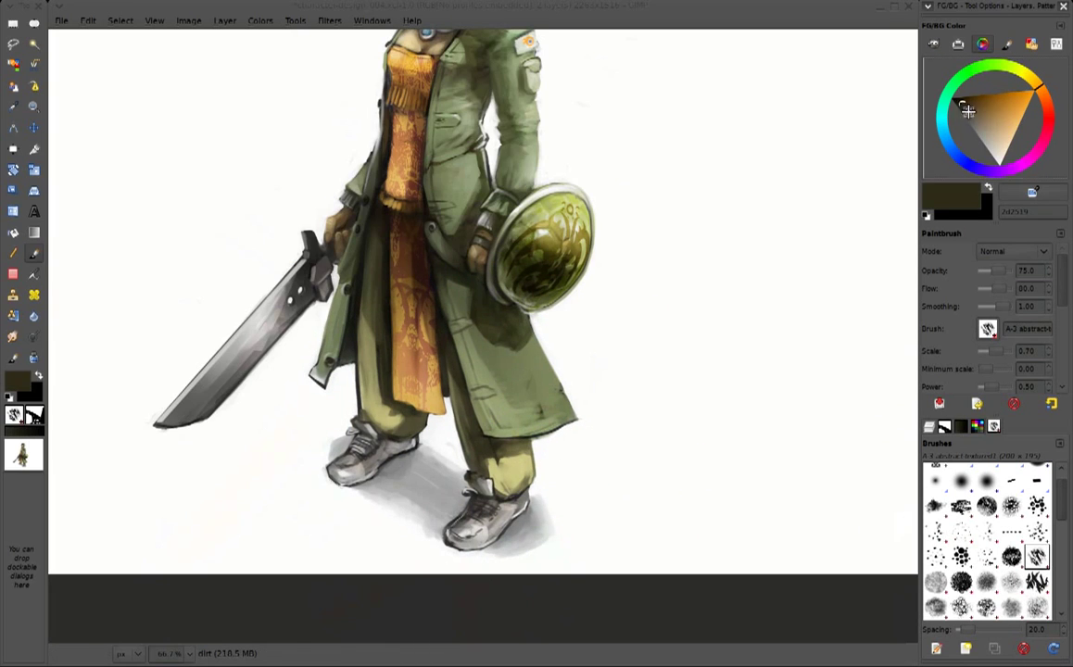
click(974, 109)
mouse_move(473, 380)
mouse_down()
mouse_move(556, 431)
mouse_move(501, 385)
mouse_up()
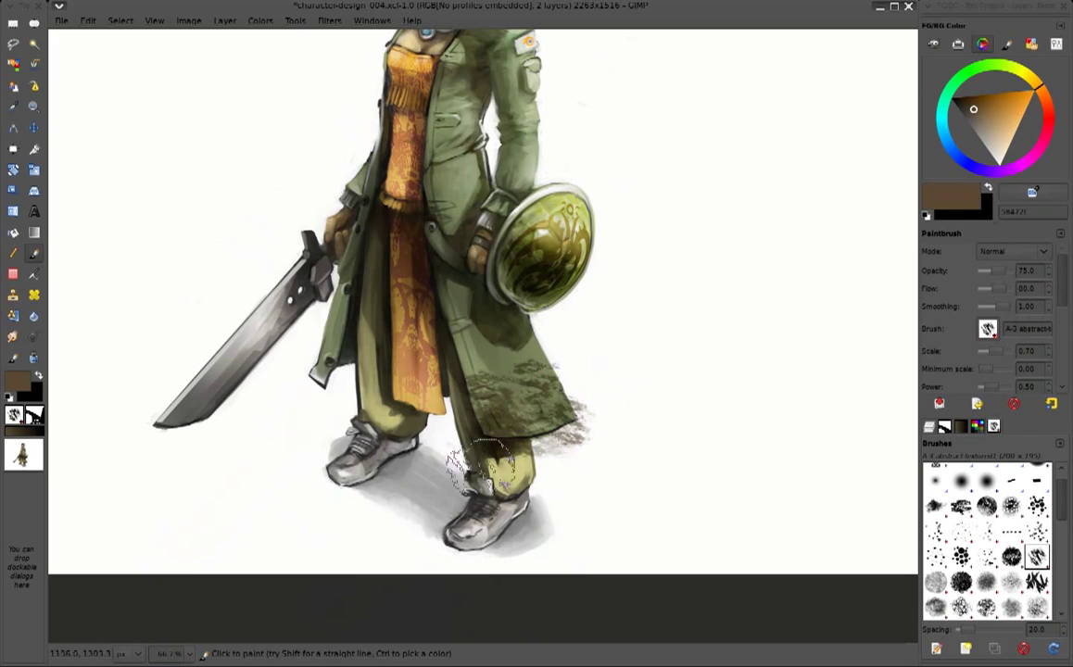
click(986, 555)
drag(482, 334, 468, 403)
drag(306, 343, 278, 375)
click(380, 501)
mouse_move(477, 431)
mouse_down()
mouse_move(473, 491)
mouse_move(478, 482)
mouse_up()
drag(334, 394, 356, 435)
Smudge the dirt texture into the coat and lower trouser leg
click(12, 337)
drag(426, 343, 505, 380)
drag(464, 315, 491, 370)
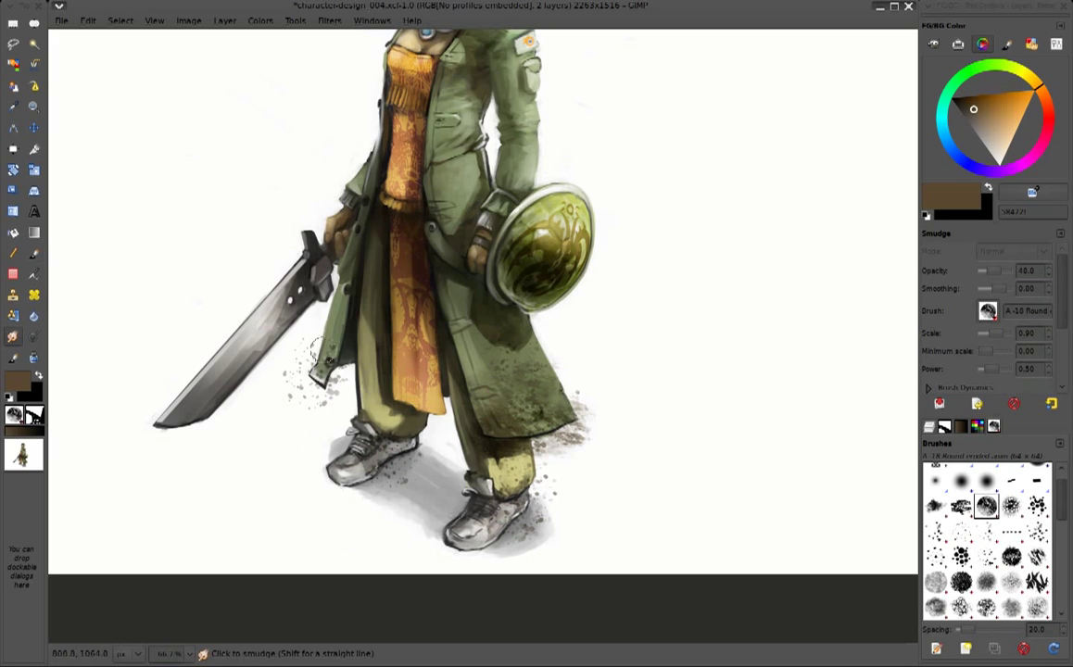
drag(501, 447, 533, 463)
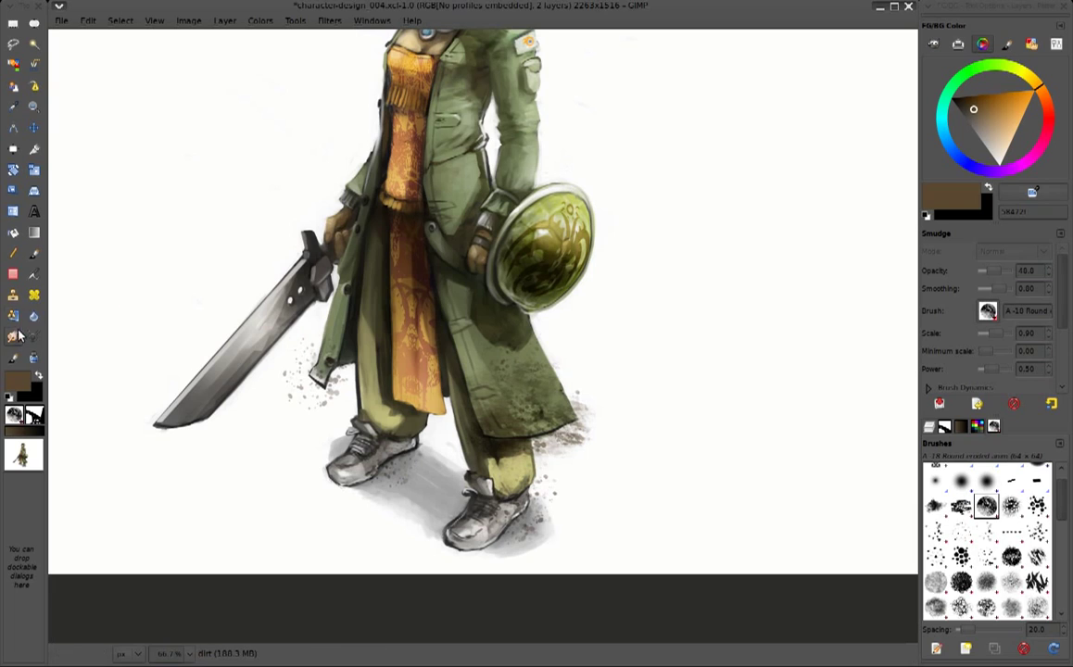
Erase stray speckles beside the coat hem and below the left shoe at full eraser strength
click(13, 274)
drag(987, 271, 1020, 272)
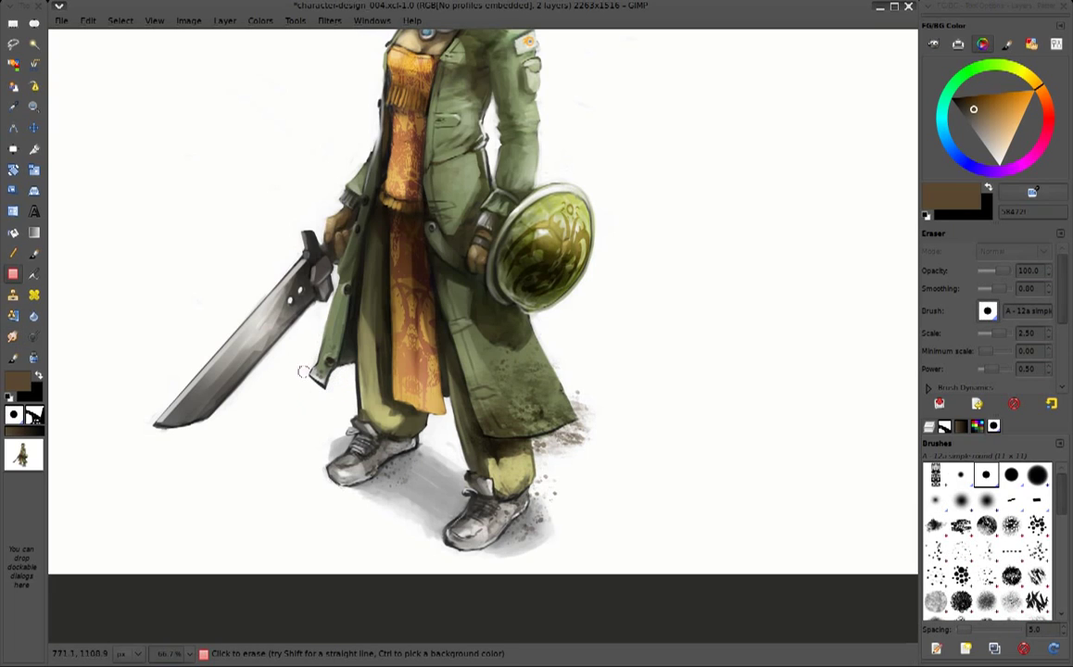
mouse_move(554, 443)
mouse_down()
mouse_move(572, 430)
mouse_move(542, 443)
mouse_up()
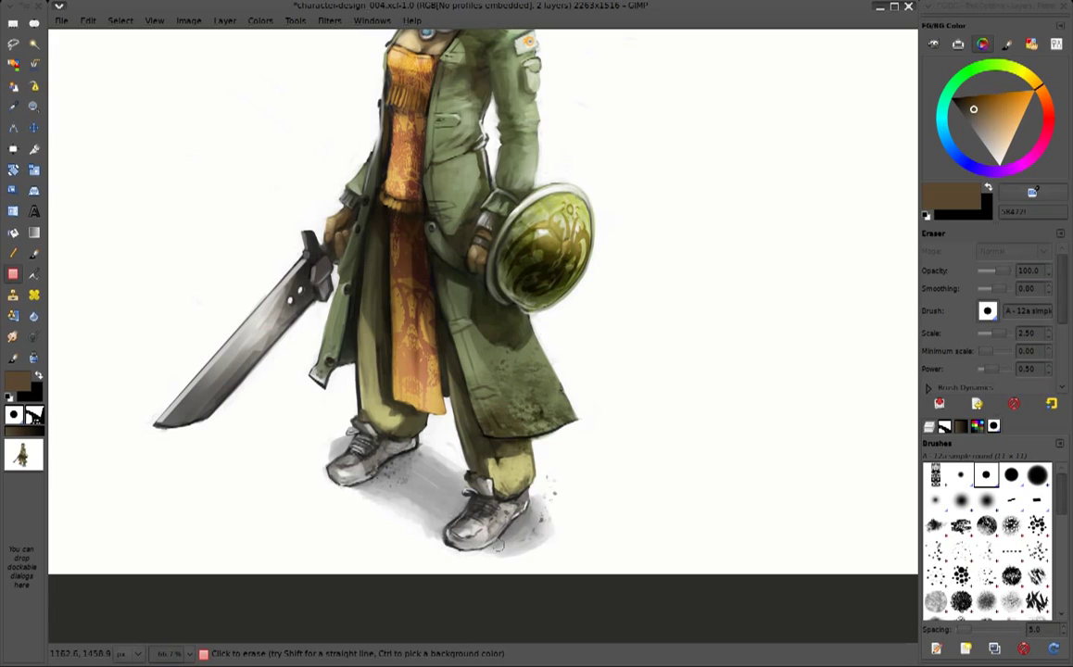
drag(422, 462, 392, 473)
key(minus)
Splatter reddish-brown rust along the sword blade using the A-3 abstract brush
click(930, 426)
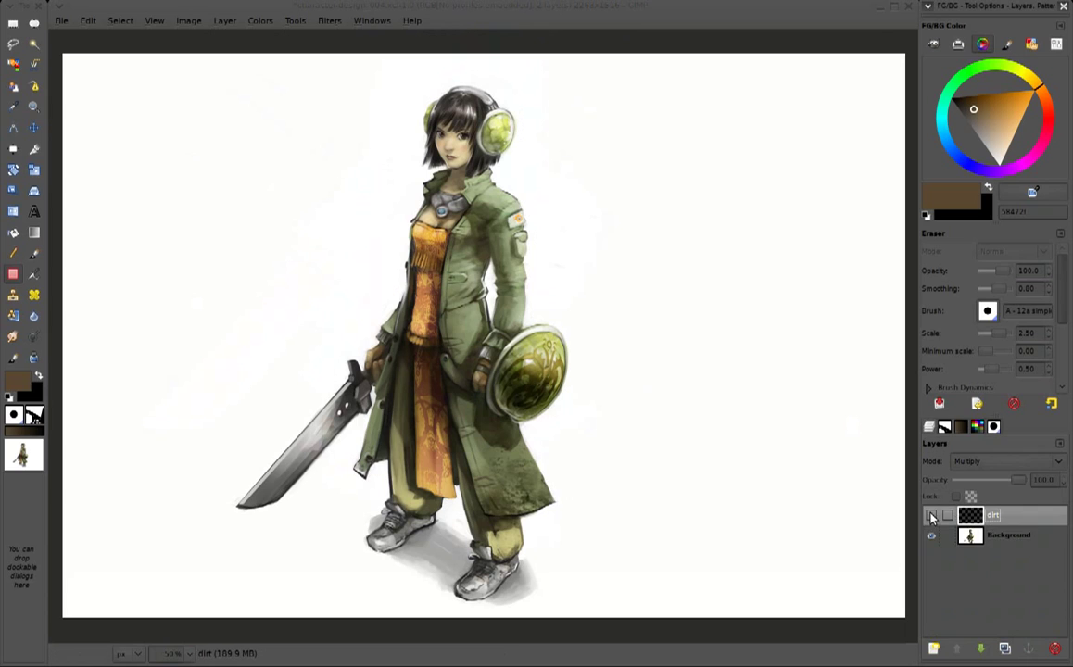
key(Return)
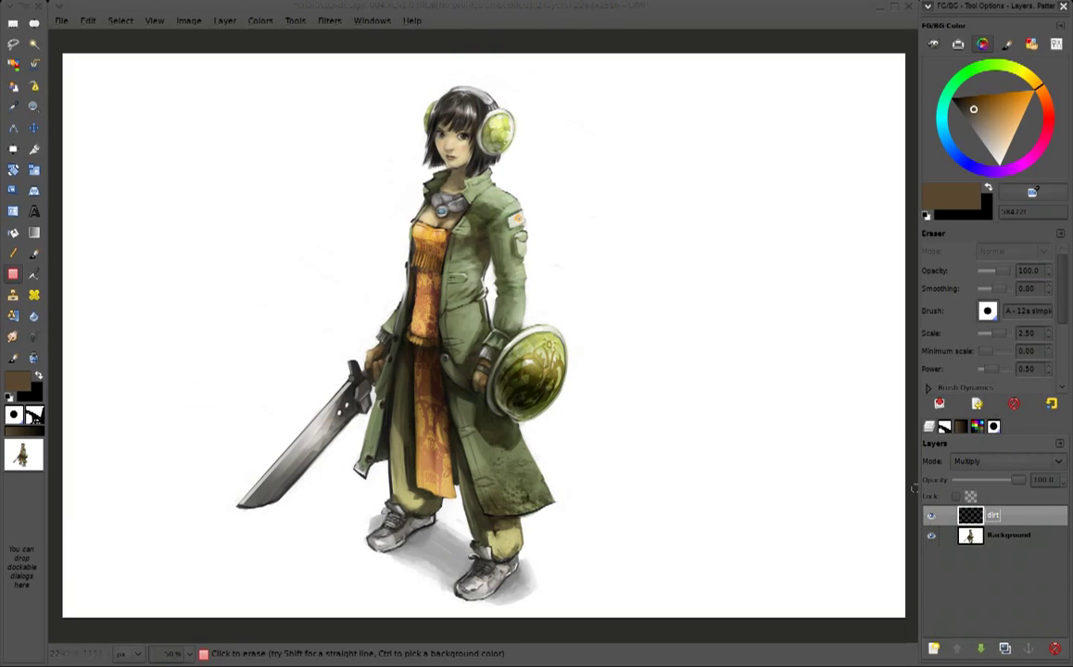
key(plus)
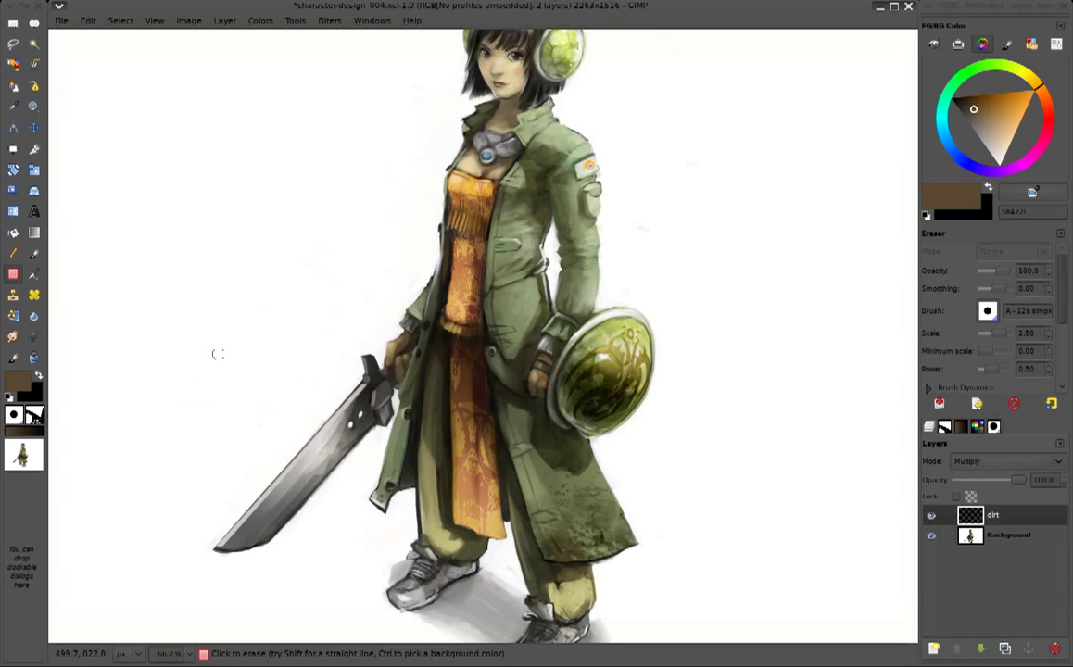
key(p)
click(981, 99)
mouse_move(227, 505)
mouse_down()
mouse_move(315, 426)
mouse_move(268, 556)
mouse_up()
click(988, 331)
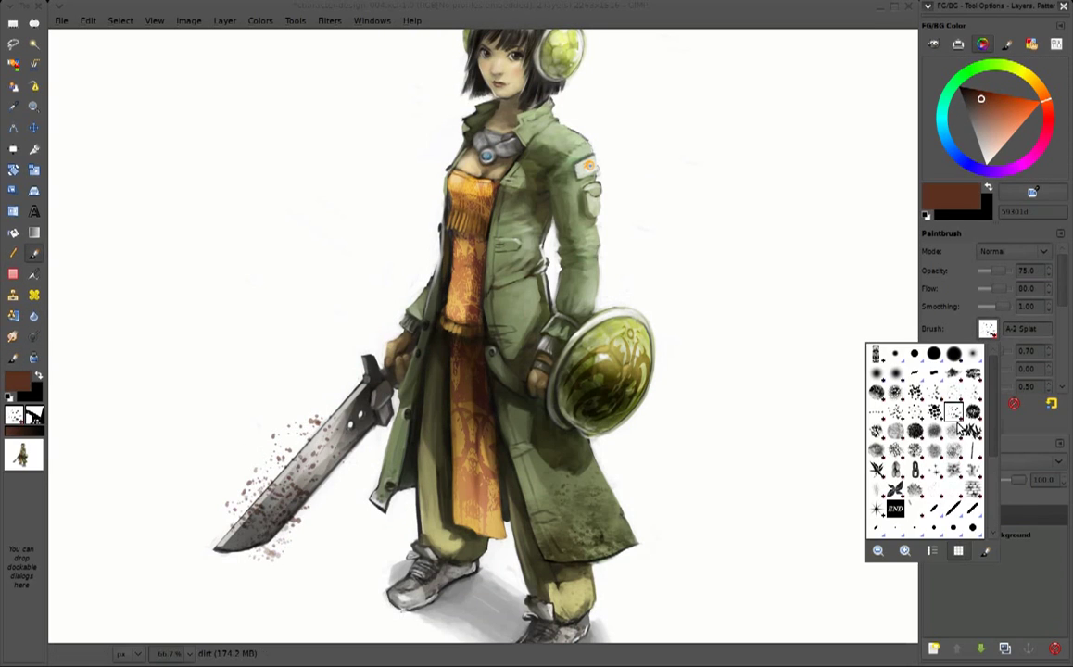
click(804, 401)
mouse_move(262, 542)
mouse_down()
mouse_move(278, 417)
mouse_move(190, 500)
mouse_up()
Erase spatter below the blade, smudge the sword tip and faintly erase leftover specks
key(shift+e)
mouse_move(290, 535)
mouse_down()
mouse_move(271, 556)
mouse_move(202, 552)
mouse_move(187, 491)
mouse_move(282, 380)
mouse_move(250, 494)
mouse_move(175, 546)
mouse_move(149, 536)
mouse_up()
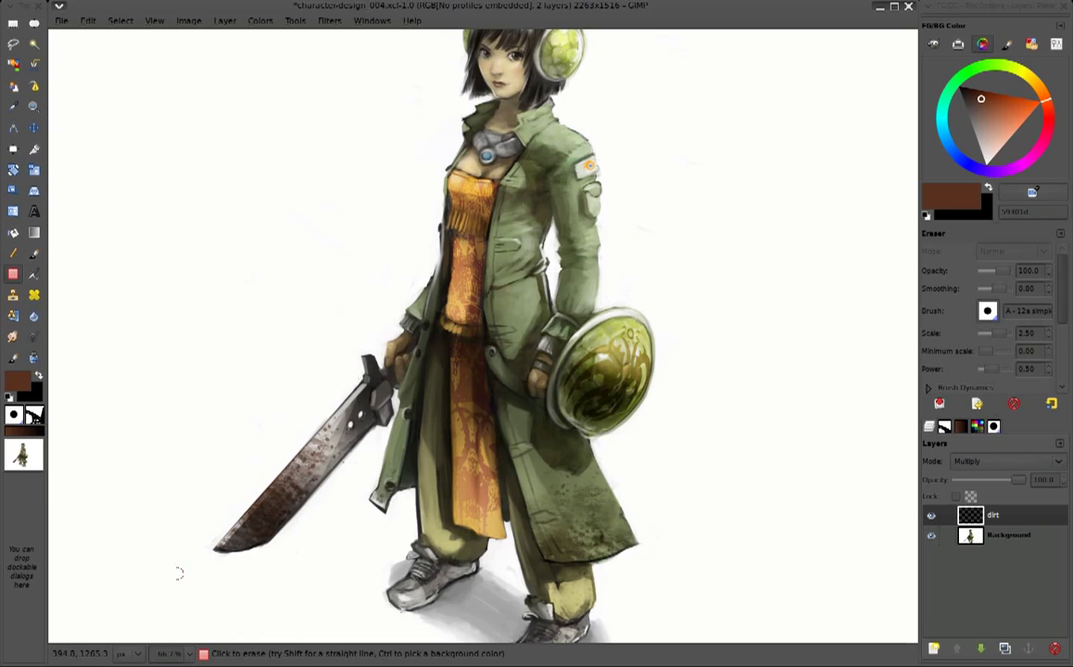
drag(650, 448, 682, 382)
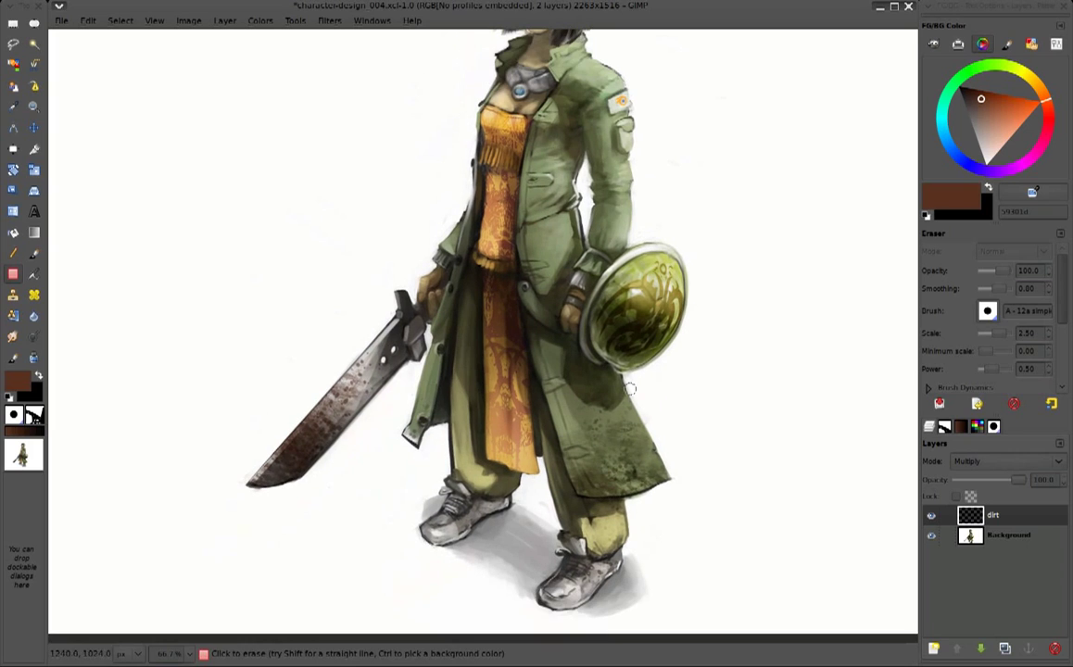
click(13, 337)
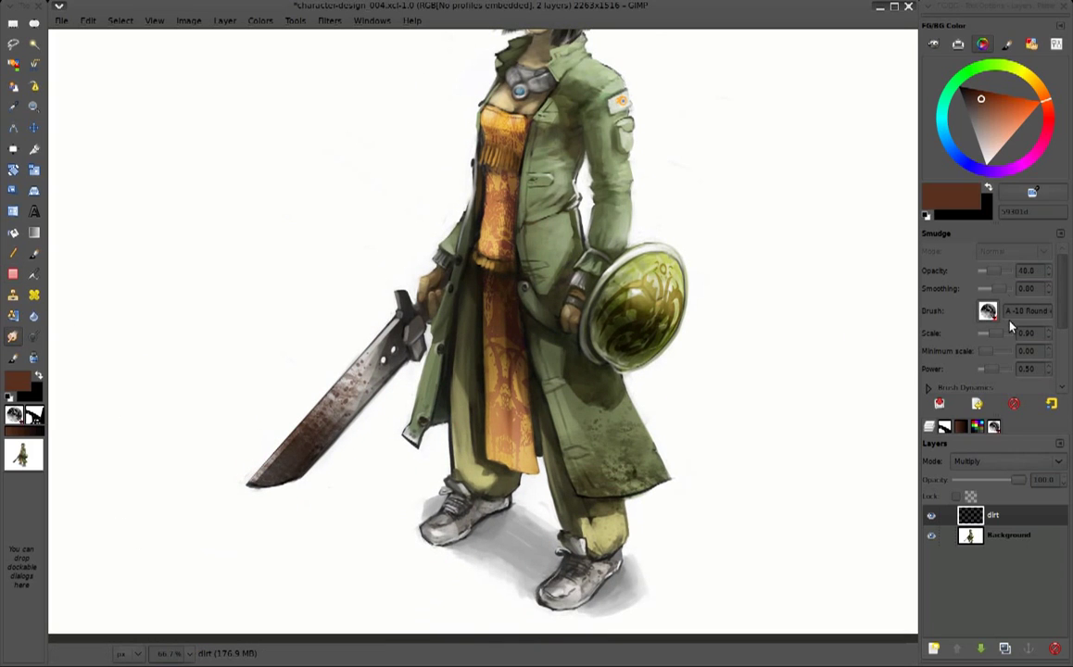
key(shift+e)
drag(1003, 274, 978, 270)
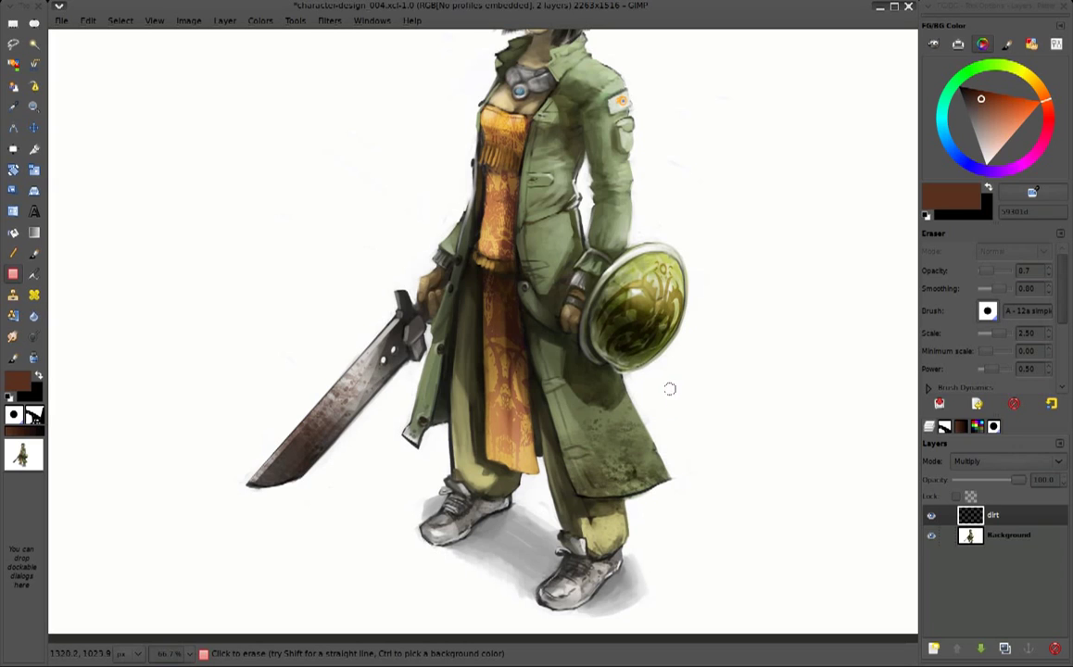
key(minus)
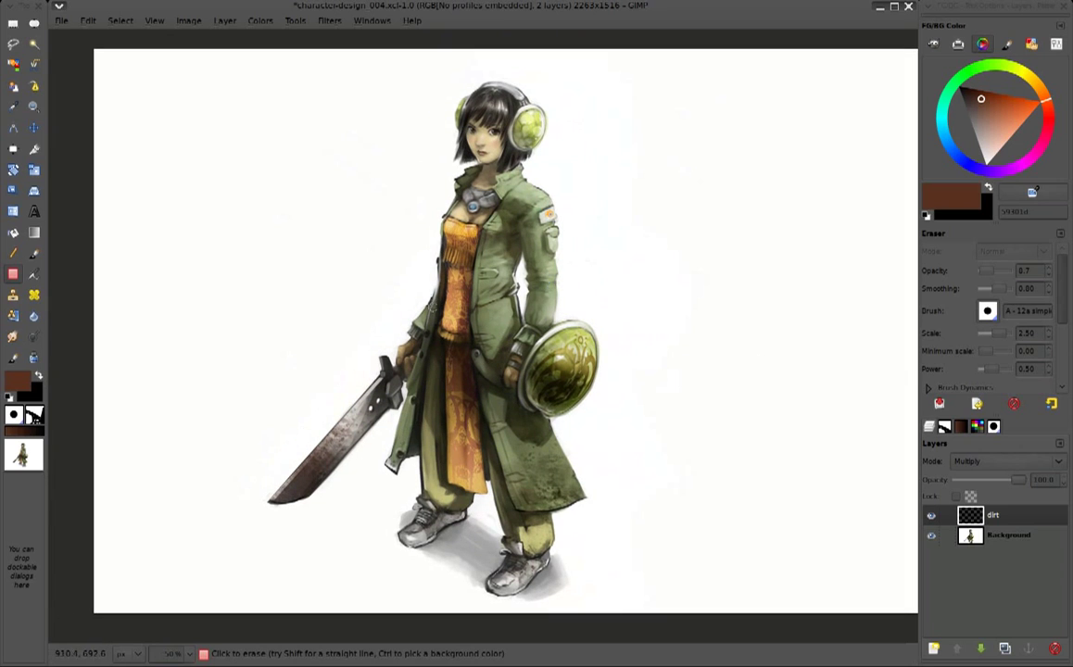
Merge the dirt layer down, switch to the Mixbrush, and sample skin tones from the face
key(ctrl+z)
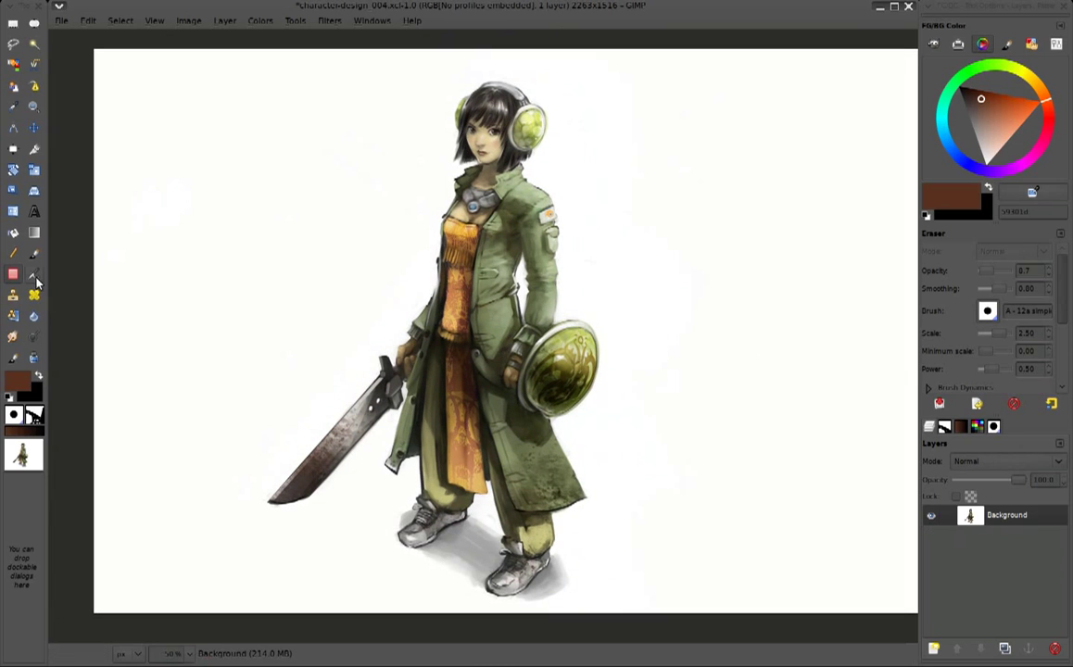
key(p)
click(14, 359)
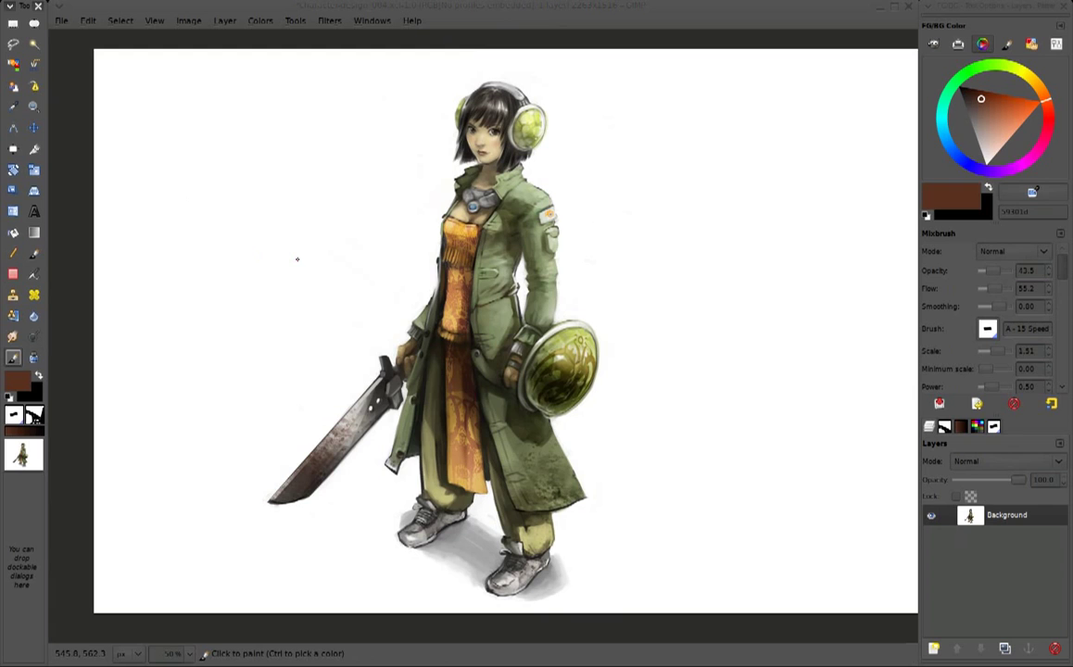
key(plus)
key(plus)
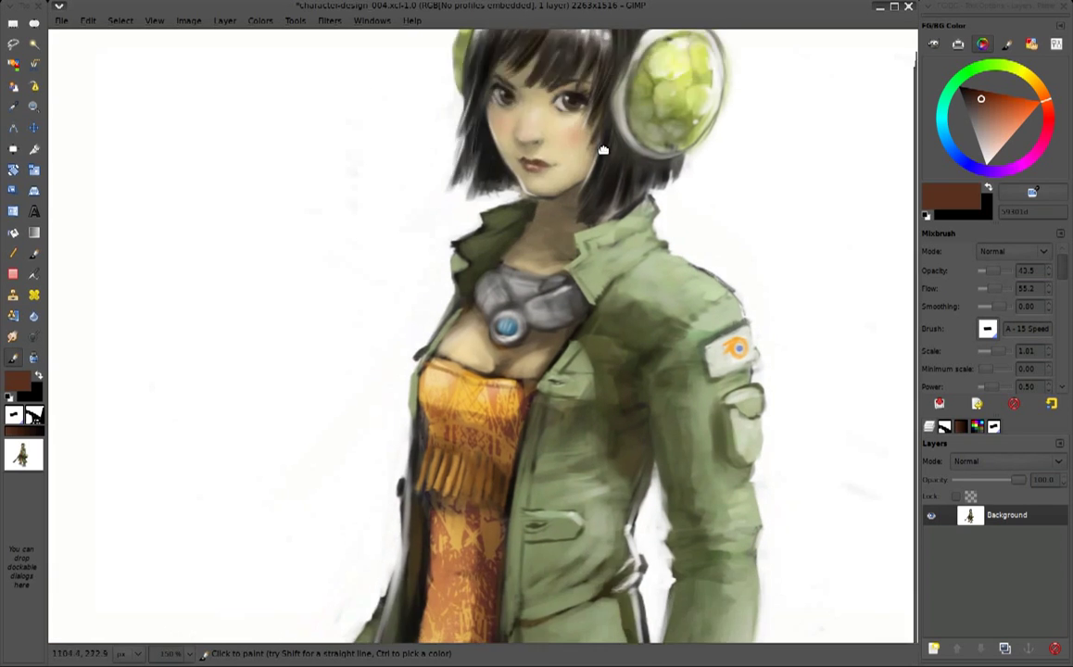
key(plus)
ctrl+click(498, 237)
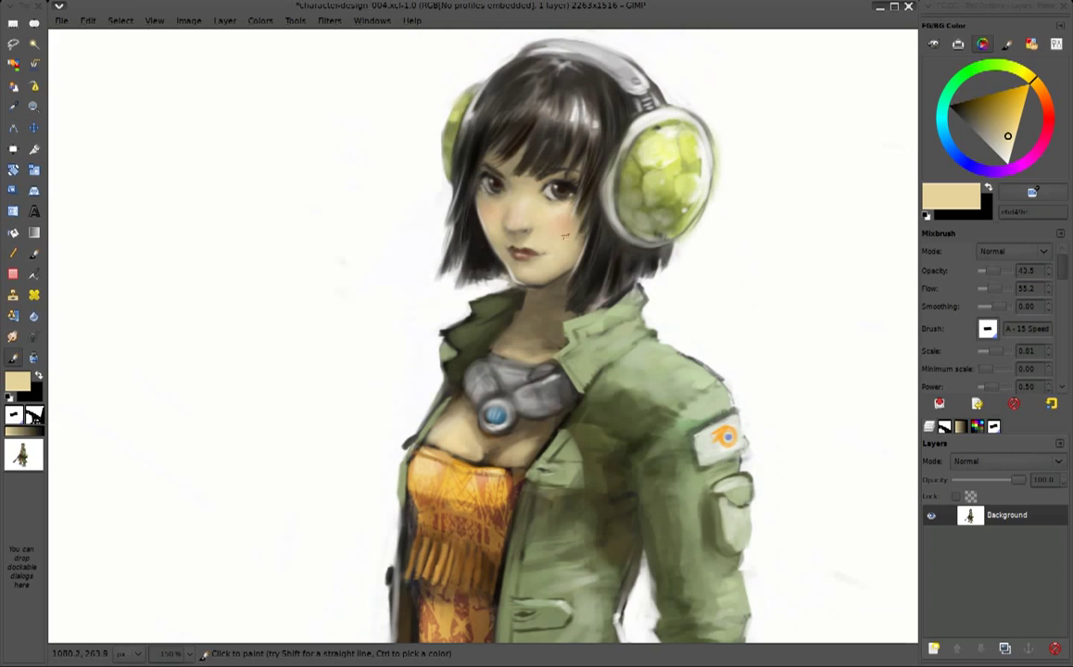
ctrl+click(518, 215)
ctrl+click(509, 225)
Check the drawing mirrored, then paint a grey-beige highlight into the hair beside the bangs
key(shift+ctrl+j)
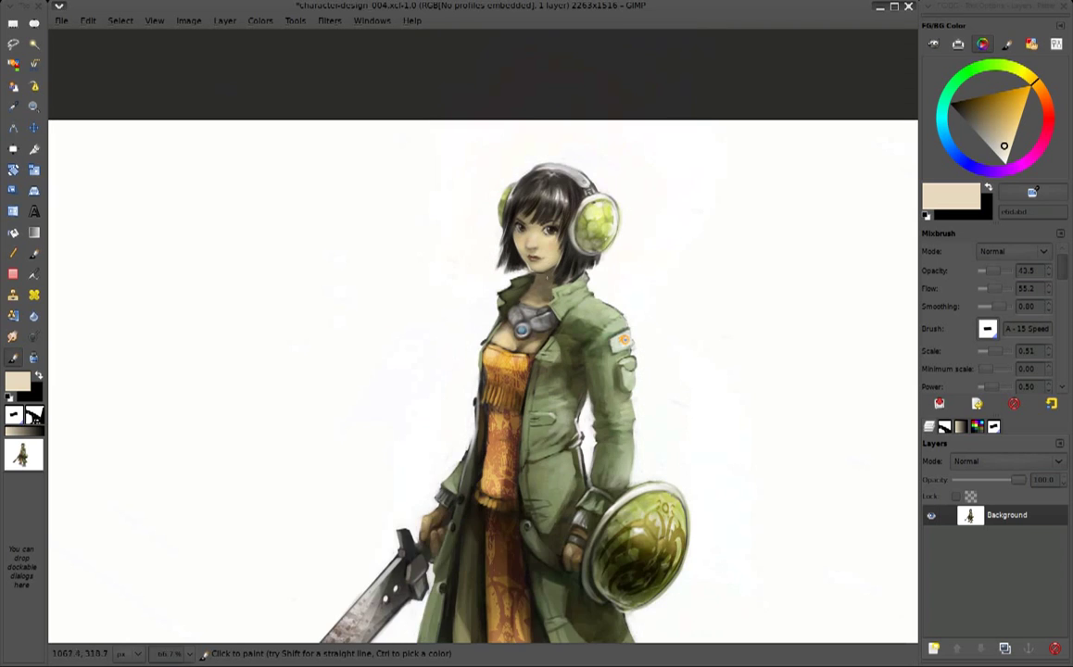
key(minus)
key(shift+h)
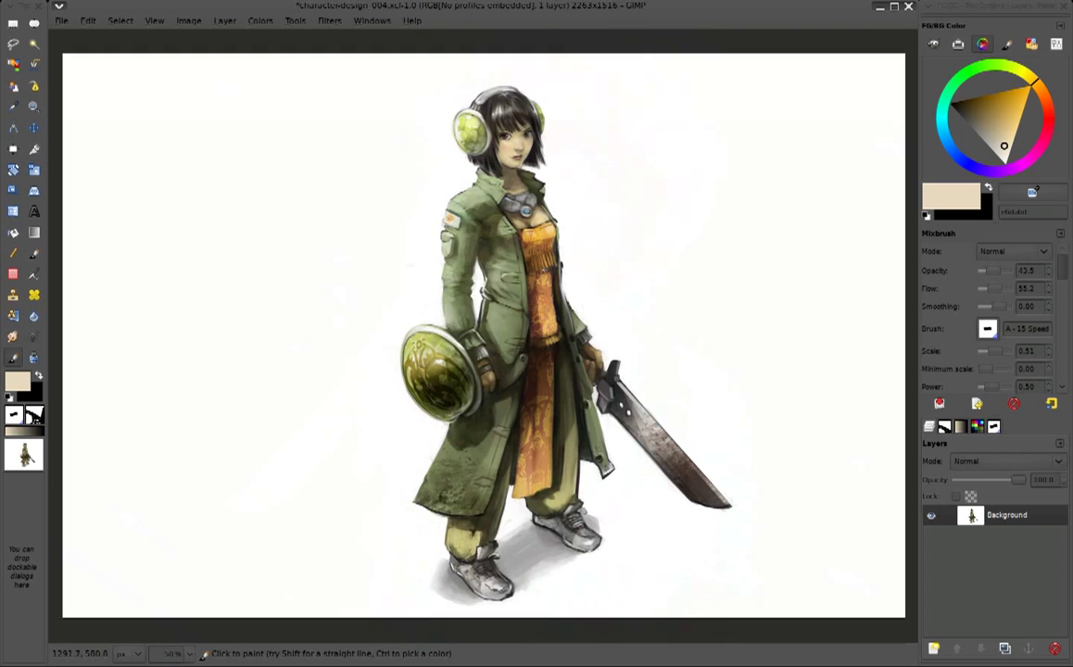
key(shift+h)
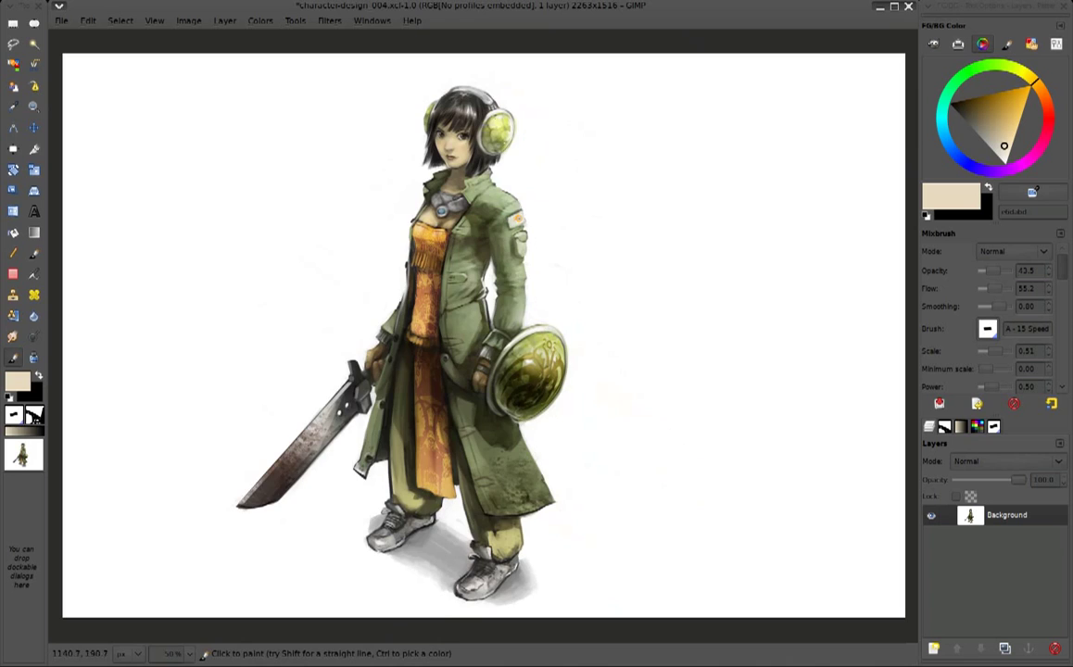
key(plus)
key(plus)
key(plus)
ctrl+click(413, 112)
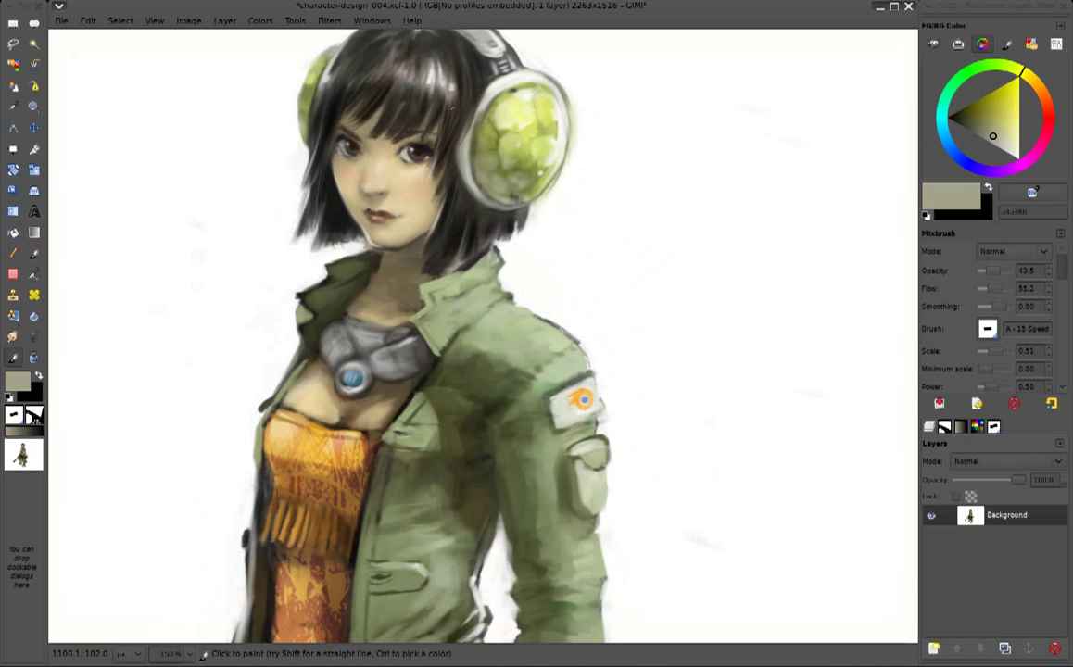
drag(465, 104, 451, 121)
Sample near-black from the hair and darken the hair's lower-left edge
ctrl+click(459, 95)
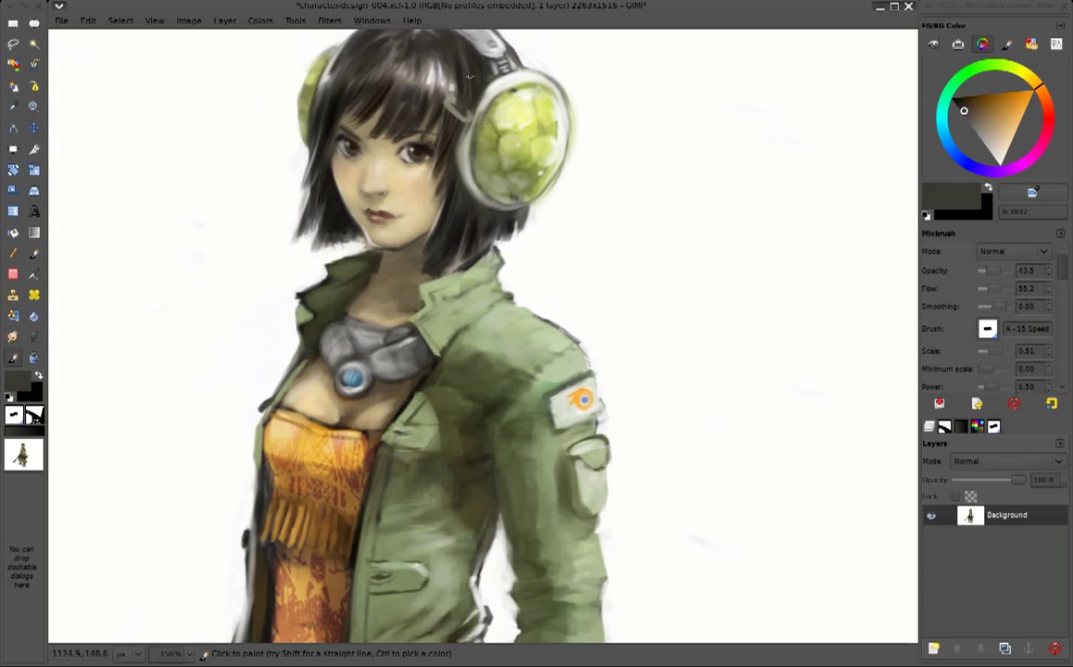
ctrl+click(582, 89)
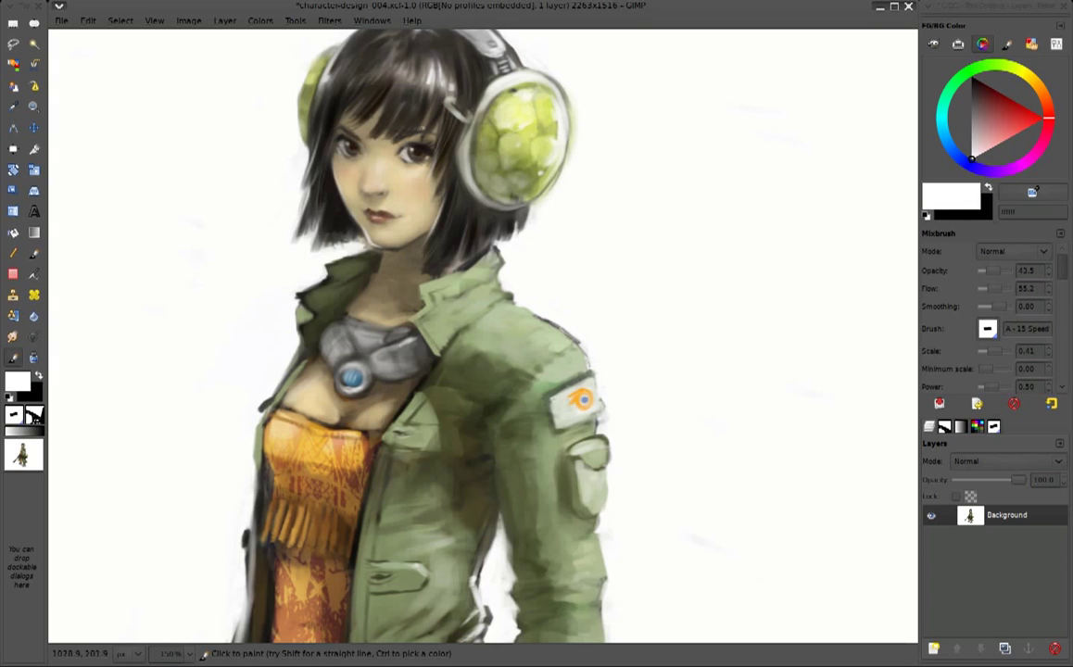
ctrl+click(446, 114)
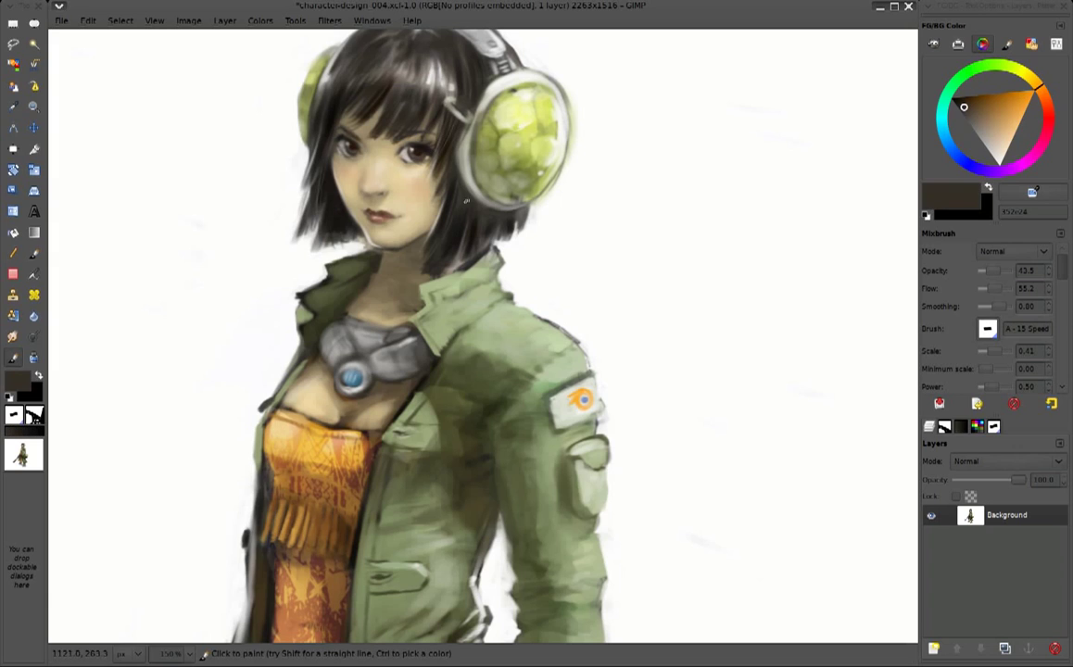
ctrl+click(437, 263)
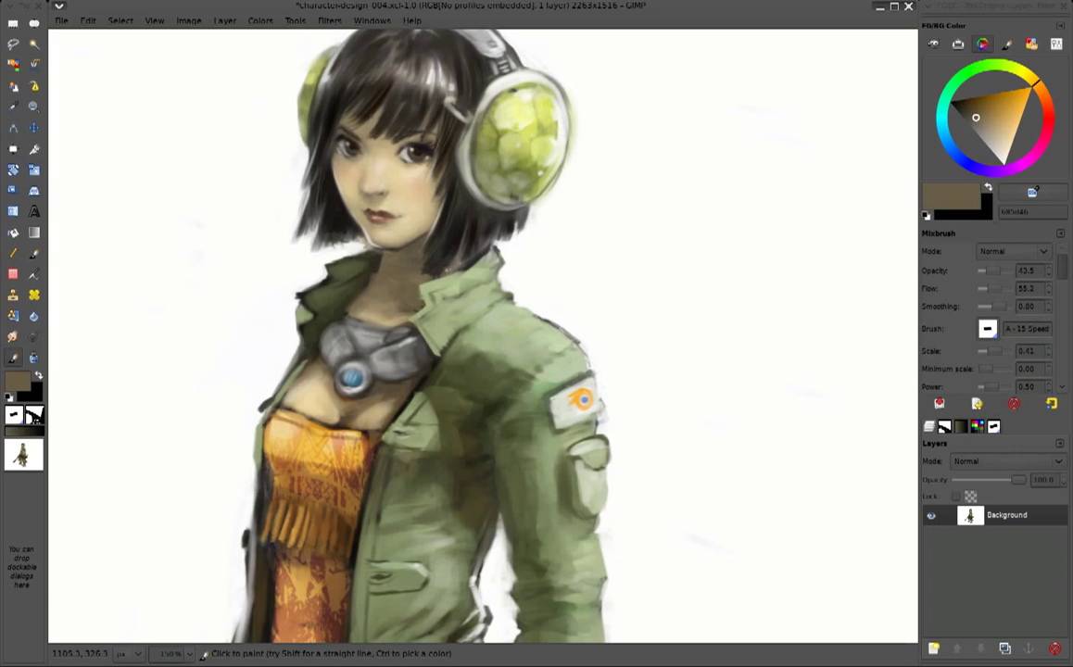
ctrl+click(326, 218)
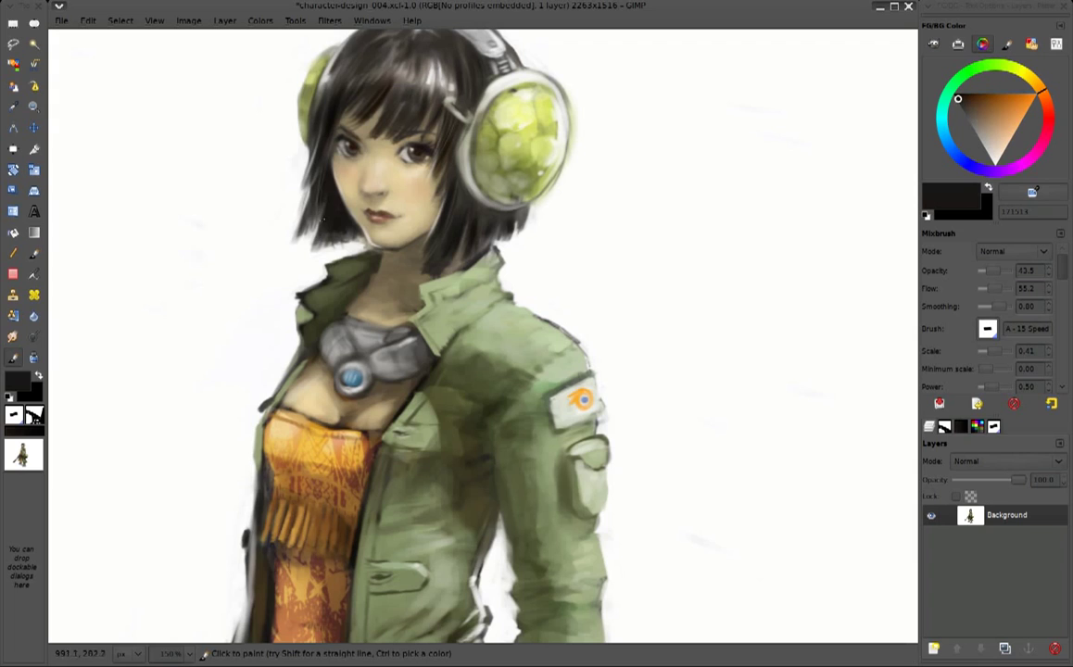
drag(336, 273, 366, 266)
key(x)
key(x)
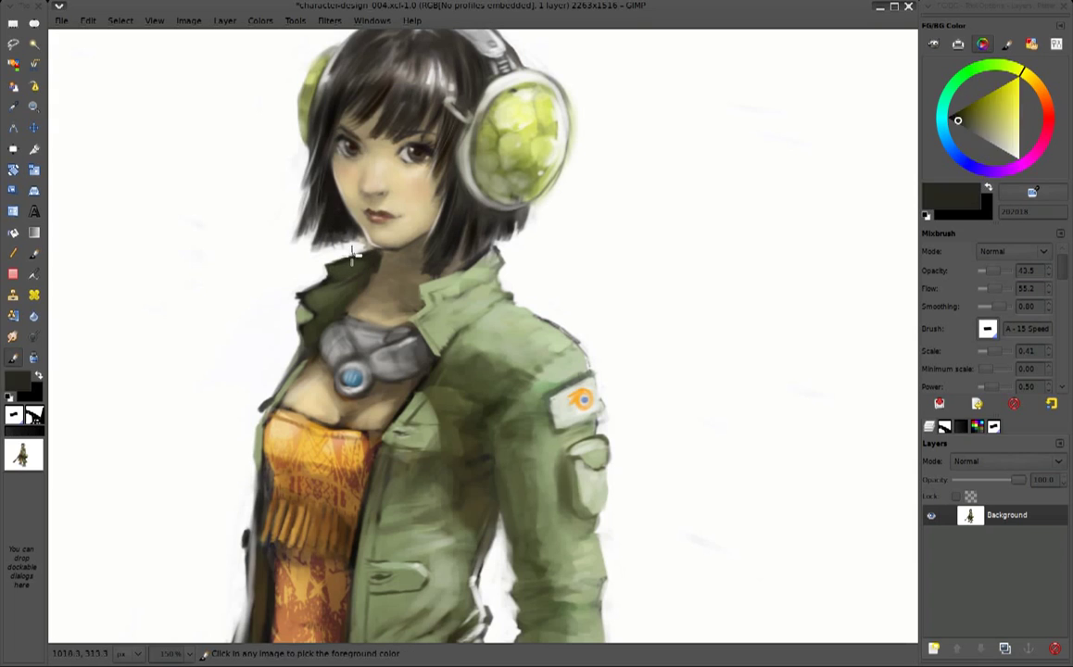
key(x)
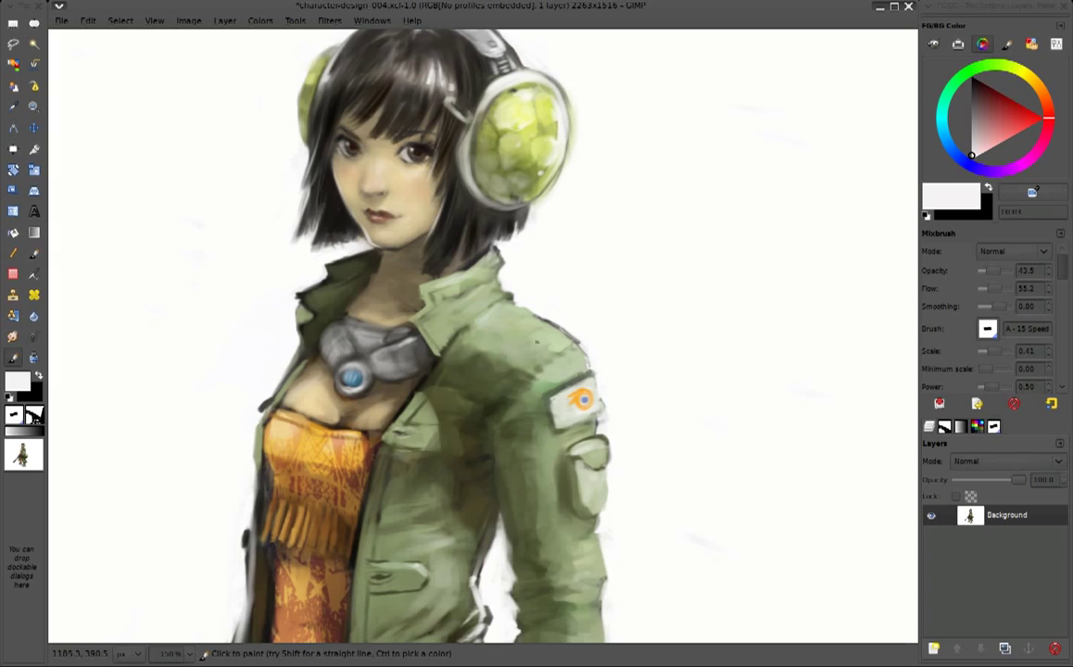
Sample dark brown from the hair, then set the Mixbrush to Multiply with light grey loaded
scroll(506, 280, down, 1)
scroll(506, 280, down, 1)
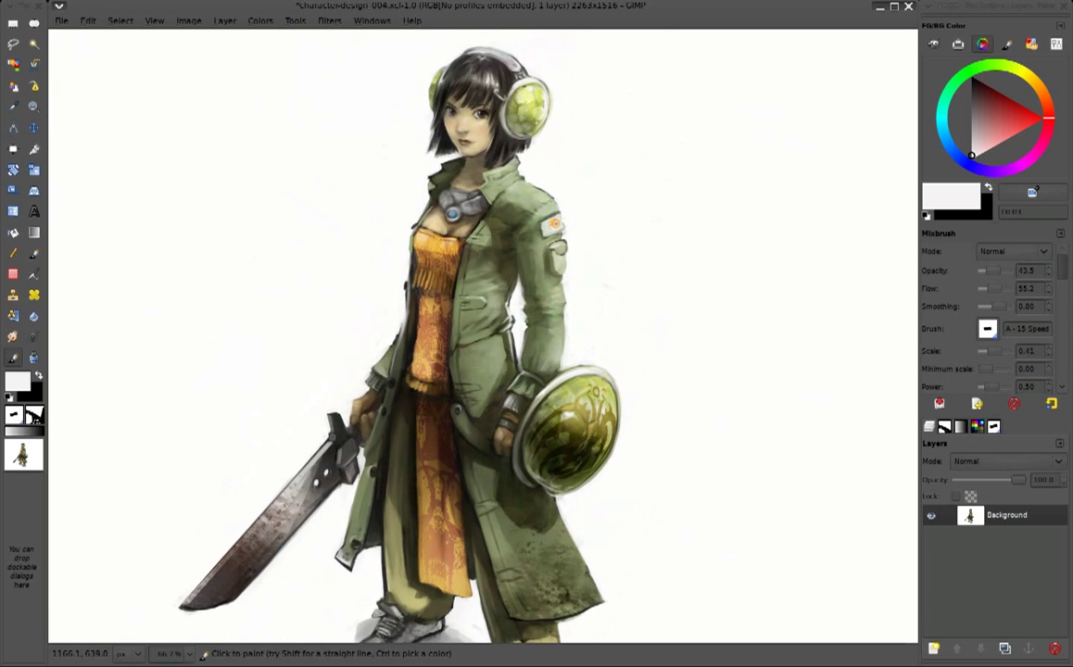
scroll(594, 223, down, 1)
scroll(594, 223, up, 1)
scroll(595, 223, up, 1)
scroll(594, 223, down, 2)
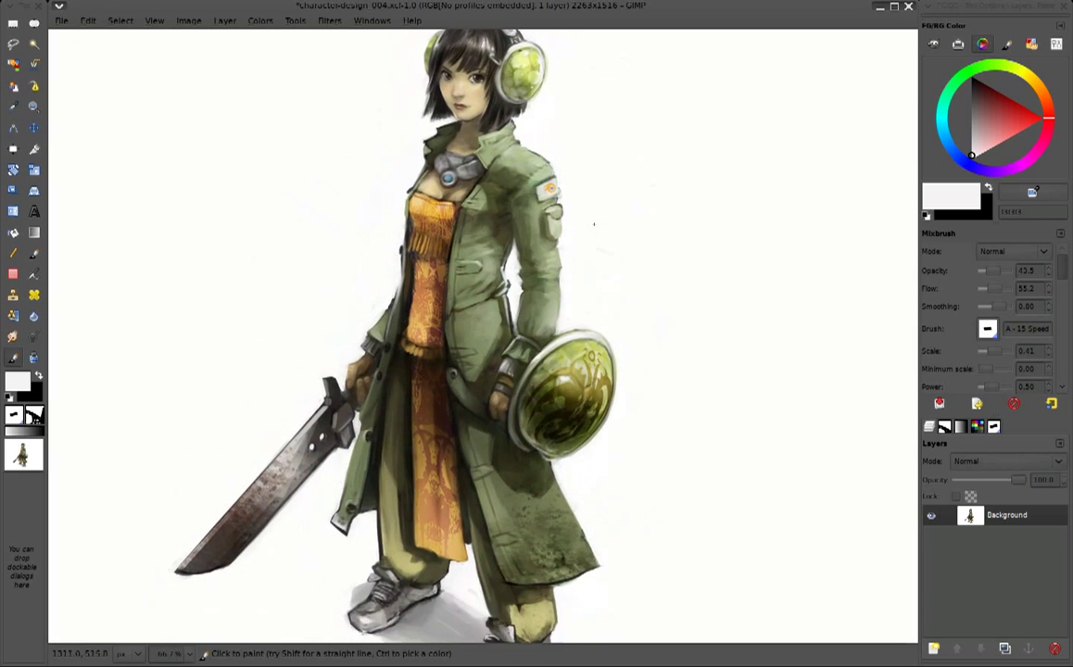
ctrl+click(428, 106)
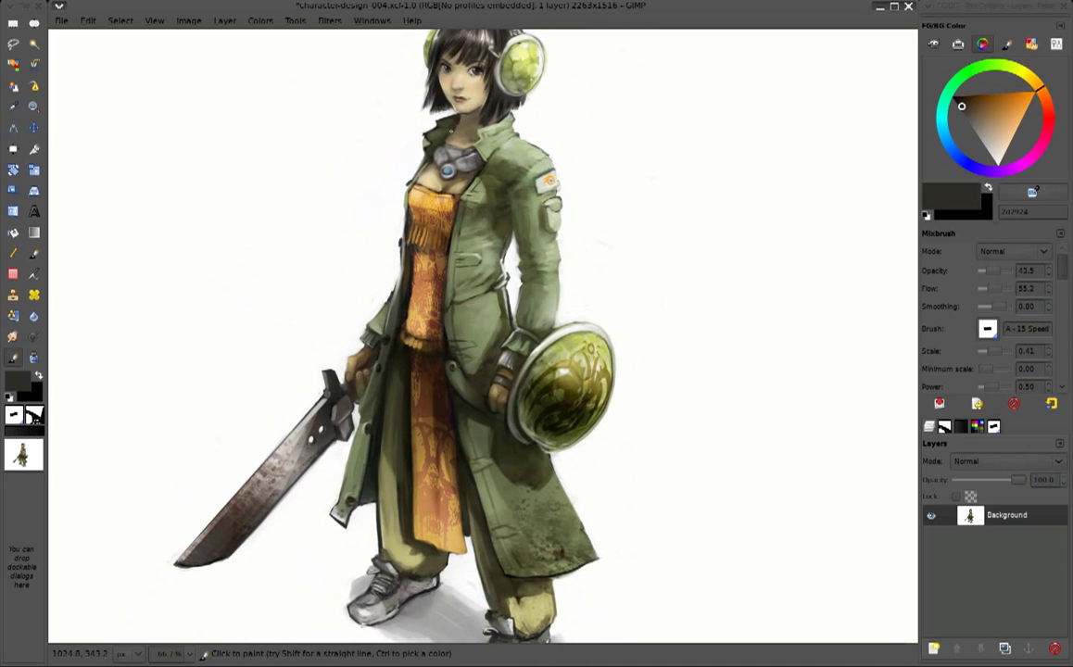
scroll(454, 152, up, 1)
scroll(454, 152, up, 1)
click(1014, 251)
click(994, 148)
click(990, 150)
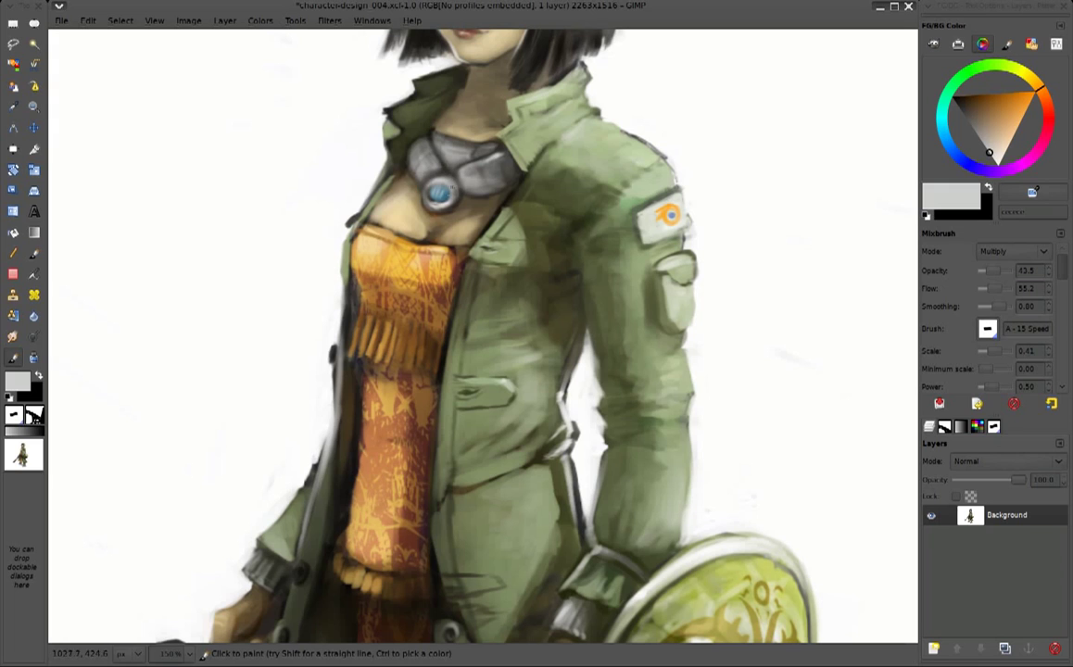
Return the Mixbrush to Normal mode and dab a bright white spot near the collar
click(998, 166)
click(1014, 251)
click(999, 186)
click(381, 136)
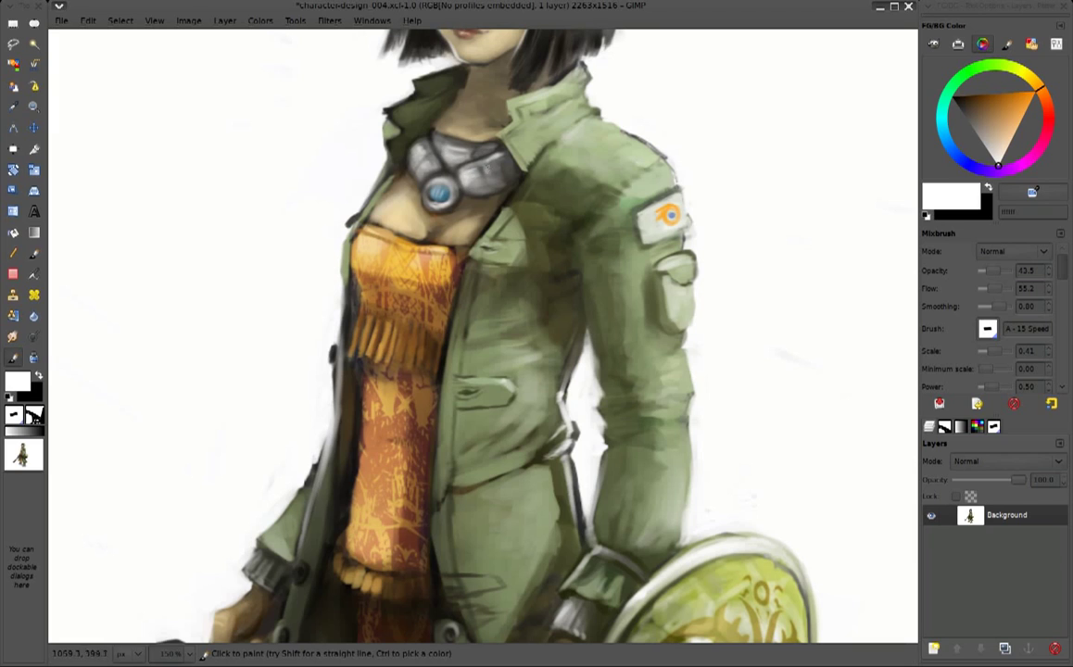
Paint a light grey highlight onto the neck goggles, then zoom out to the full figure
ctrl+click(496, 165)
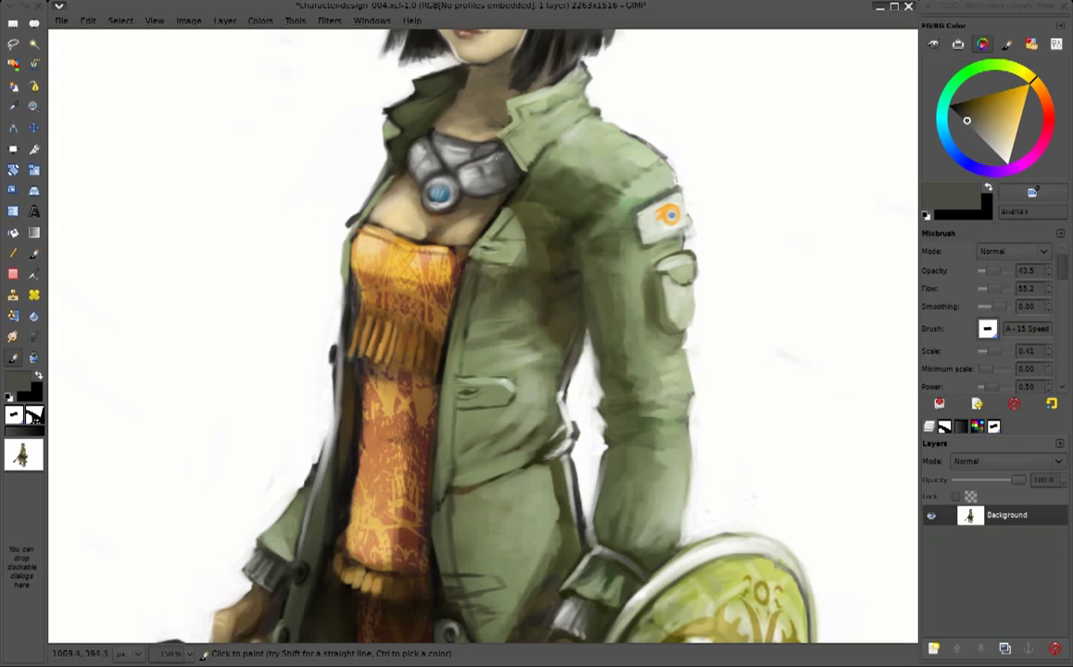
ctrl+click(862, 176)
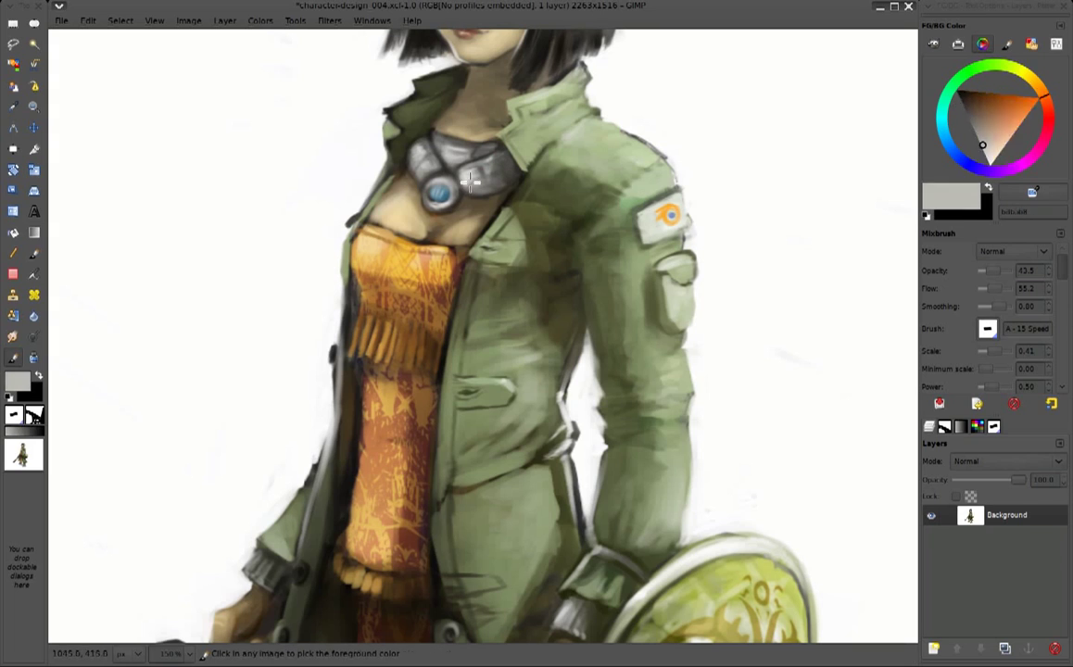
drag(501, 178, 492, 182)
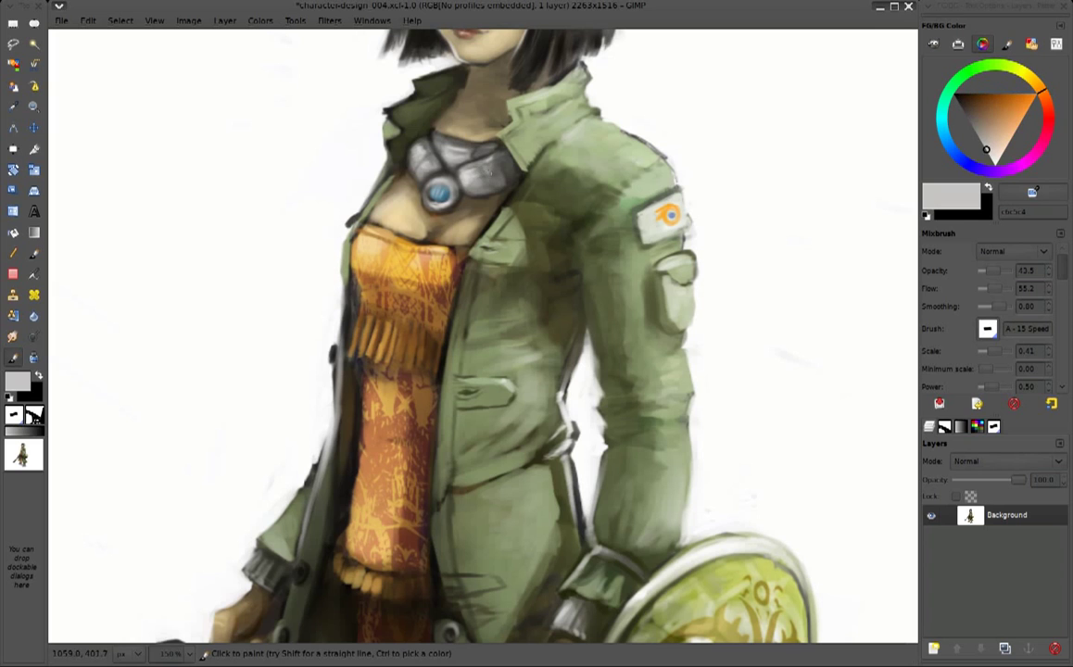
key(1)
key(minus)
scroll(482, 334, up, 1)
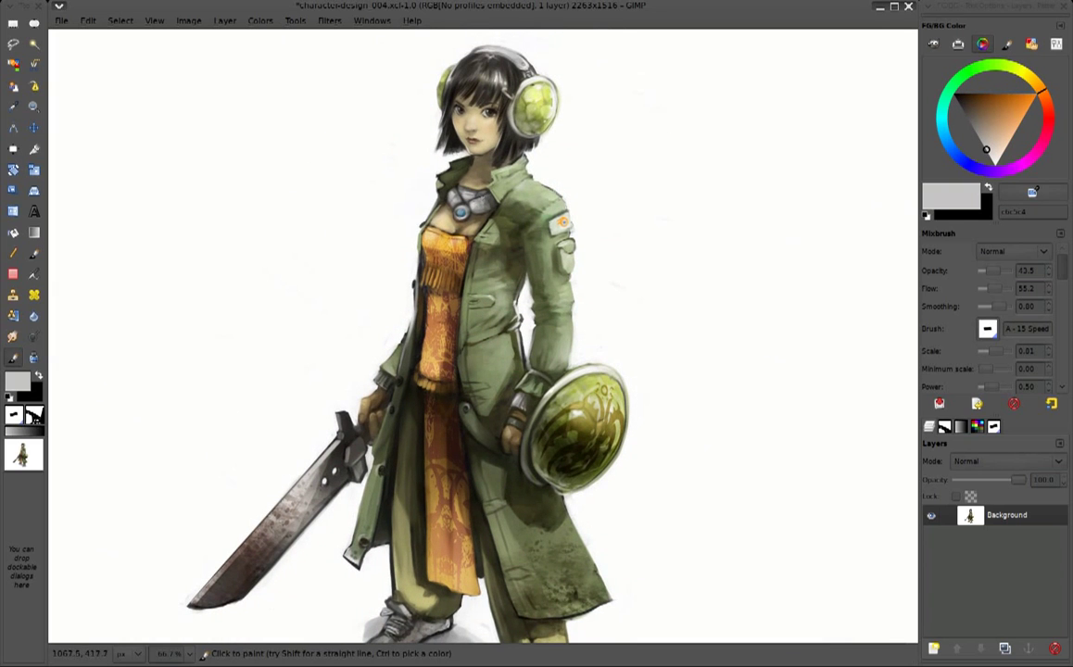
Sample dark olive and near-black greens from the painting for small touch-ups
ctrl+click(460, 183)
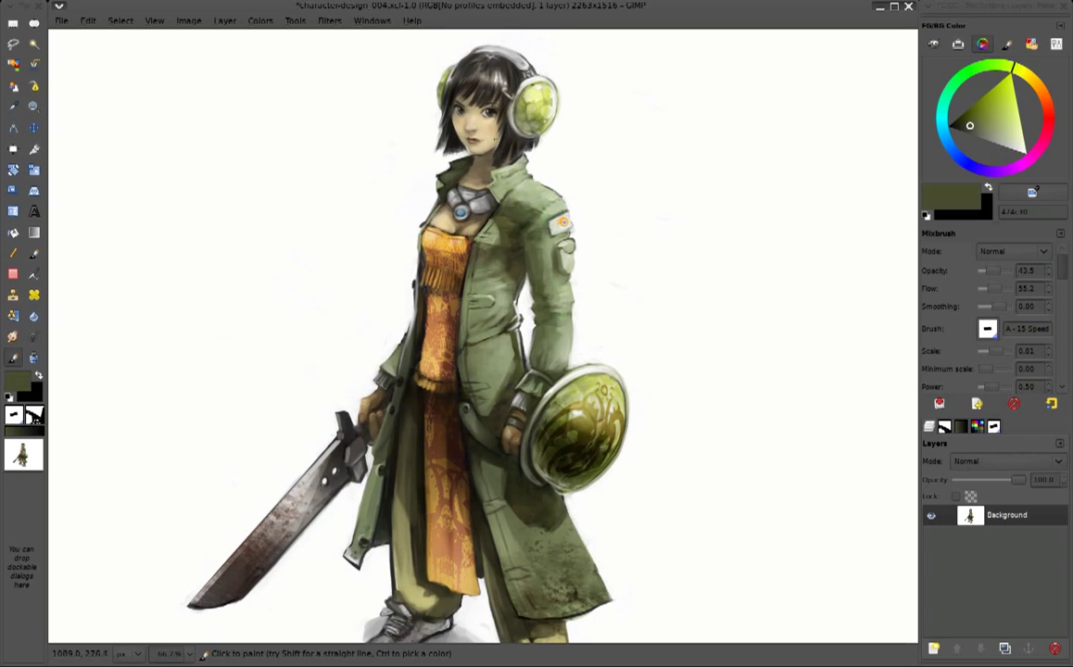
ctrl+click(461, 191)
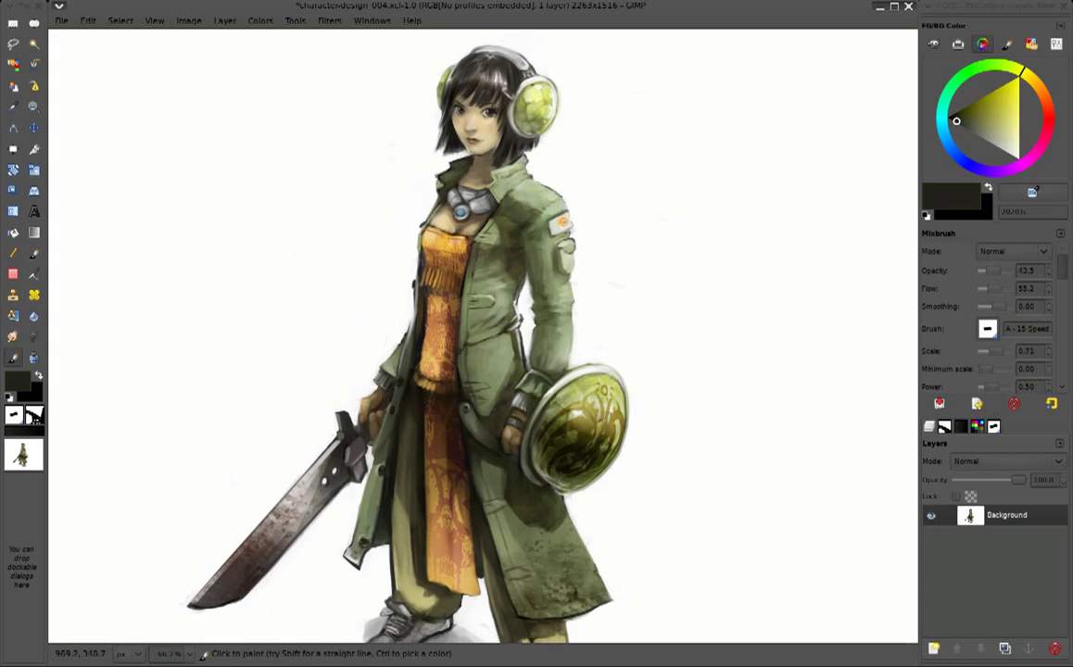
key(d)
key(x)
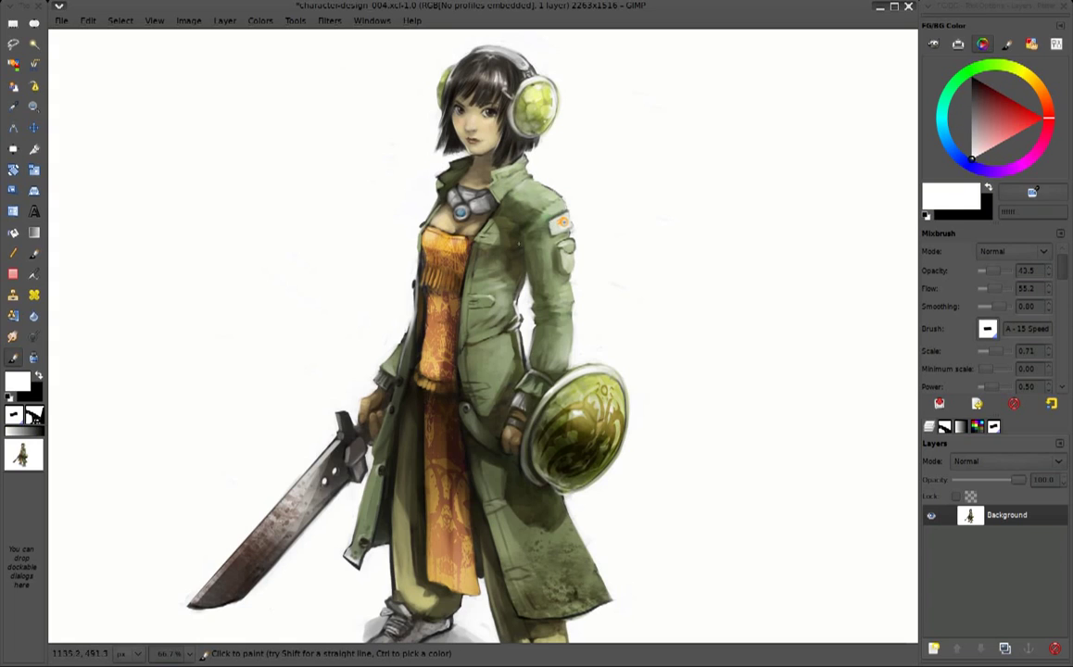
ctrl+click(467, 278)
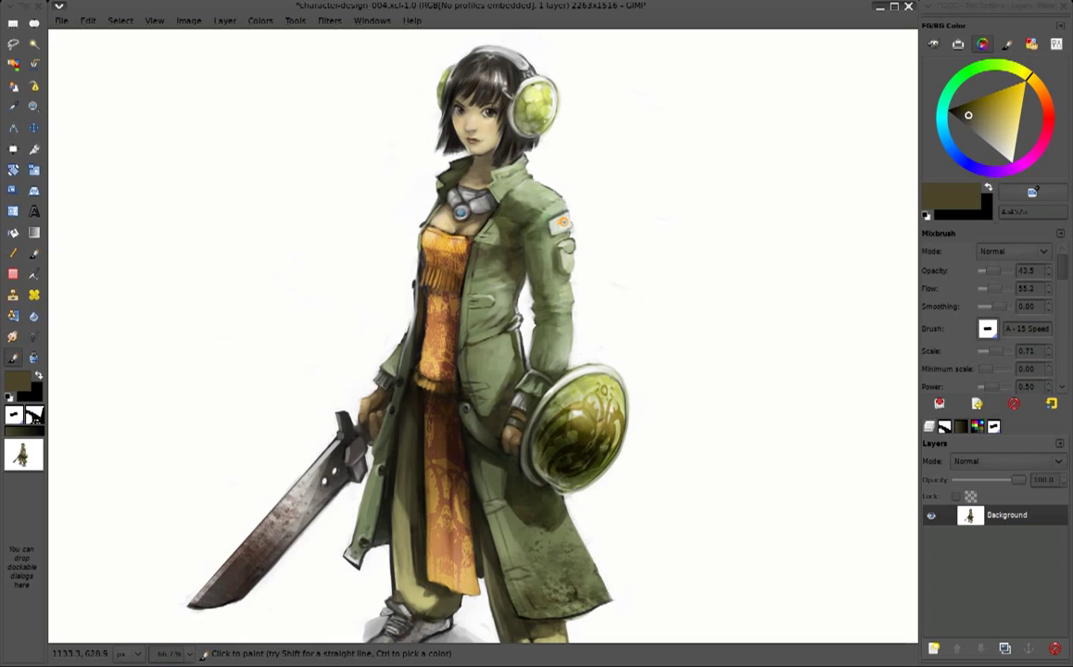
drag(524, 306, 557, 247)
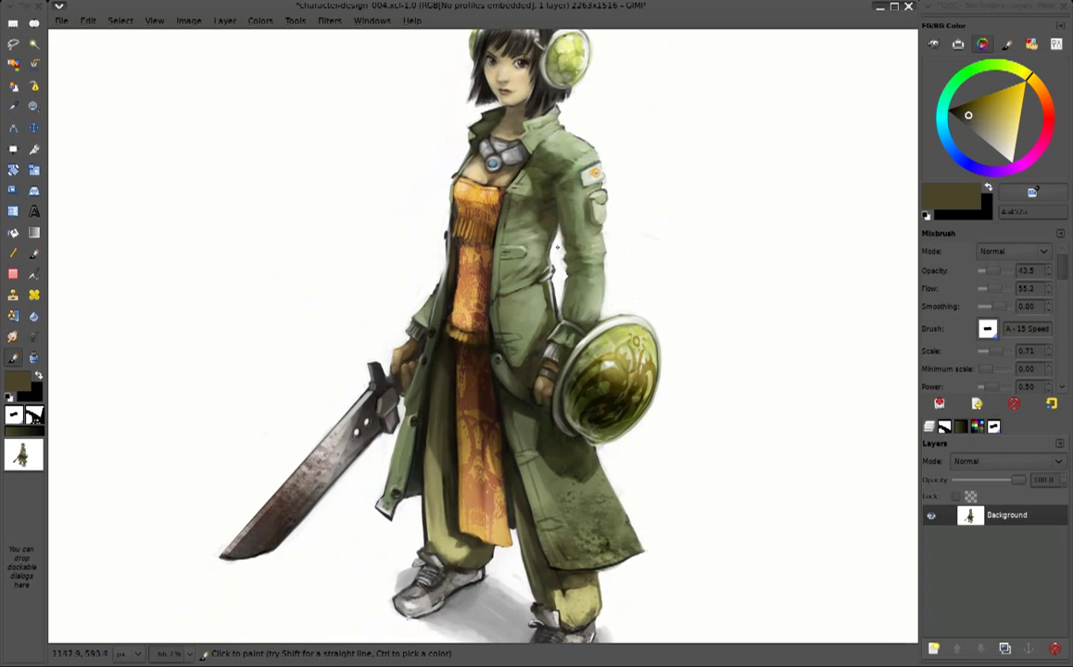
Sample light beige, orange and dark red-brown tones for further touch-ups
ctrl+click(497, 163)
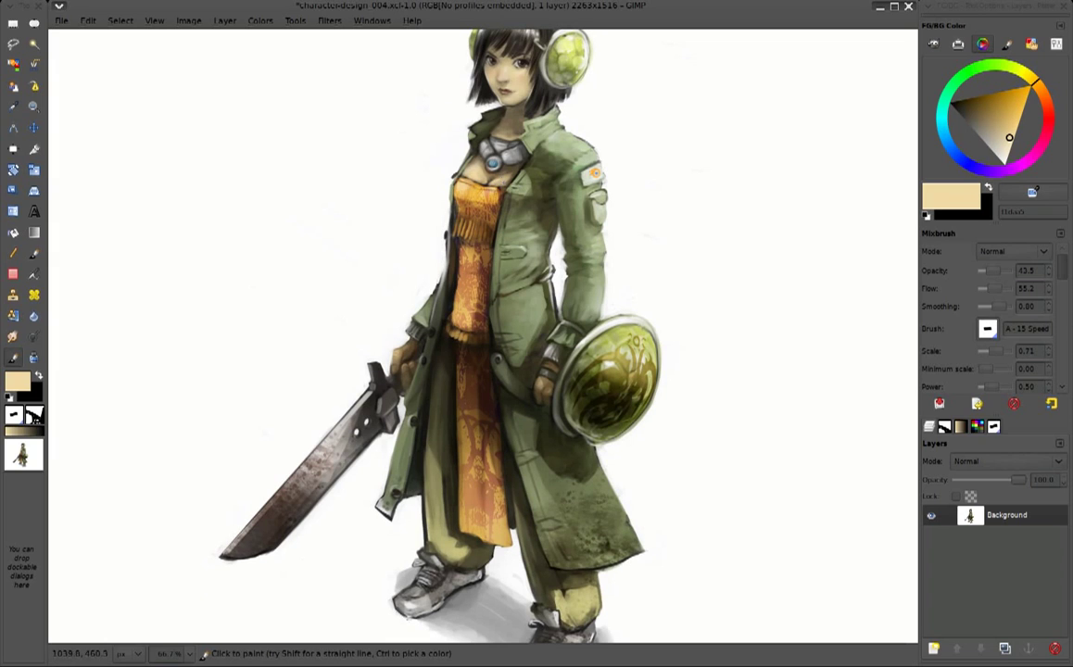
scroll(482, 334, up, 1)
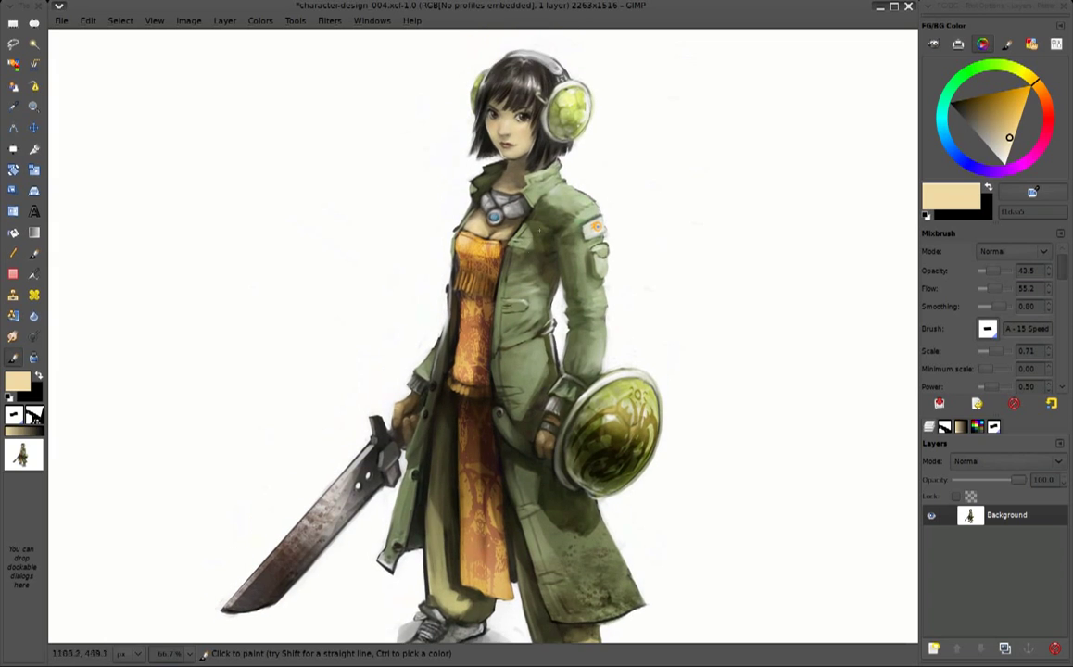
ctrl+click(450, 246)
ctrl+click(501, 251)
ctrl+click(501, 250)
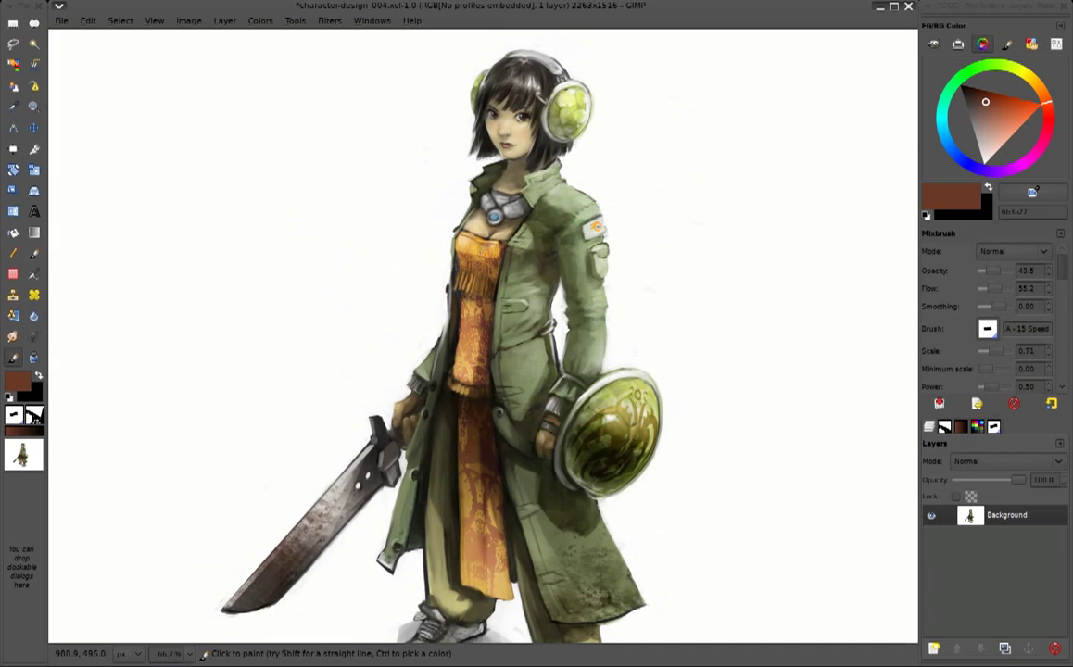
key(d)
key(x)
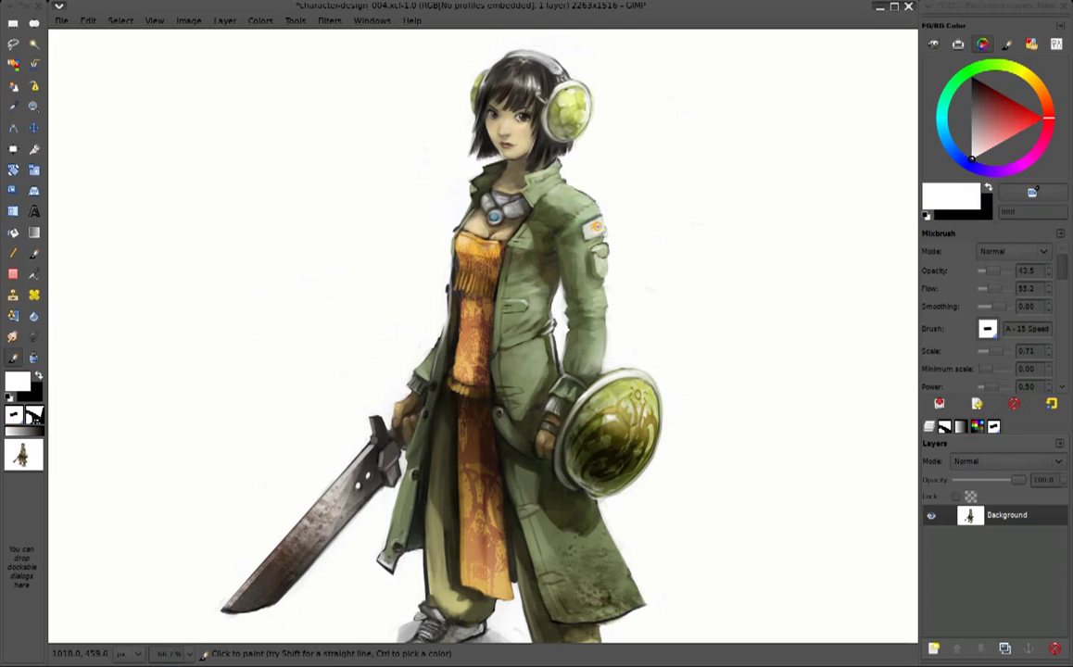
ctrl+click(433, 233)
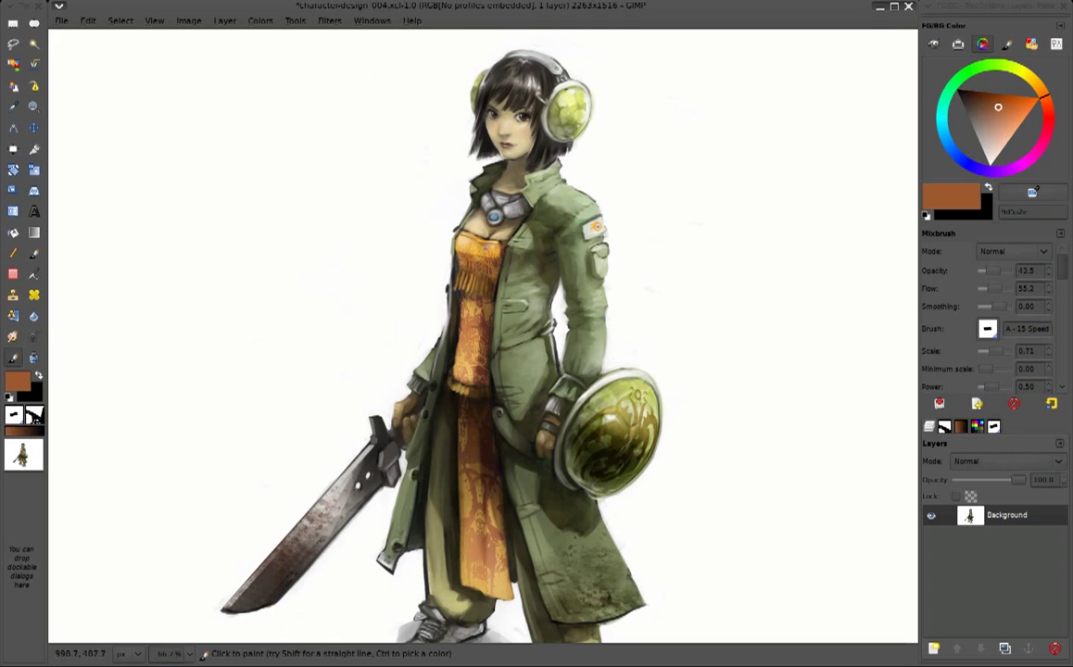
Scroll down to the legs and shoes, sampling white and the dark sword-hilt tone
scroll(548, 169, down, 1)
scroll(548, 170, right, 1)
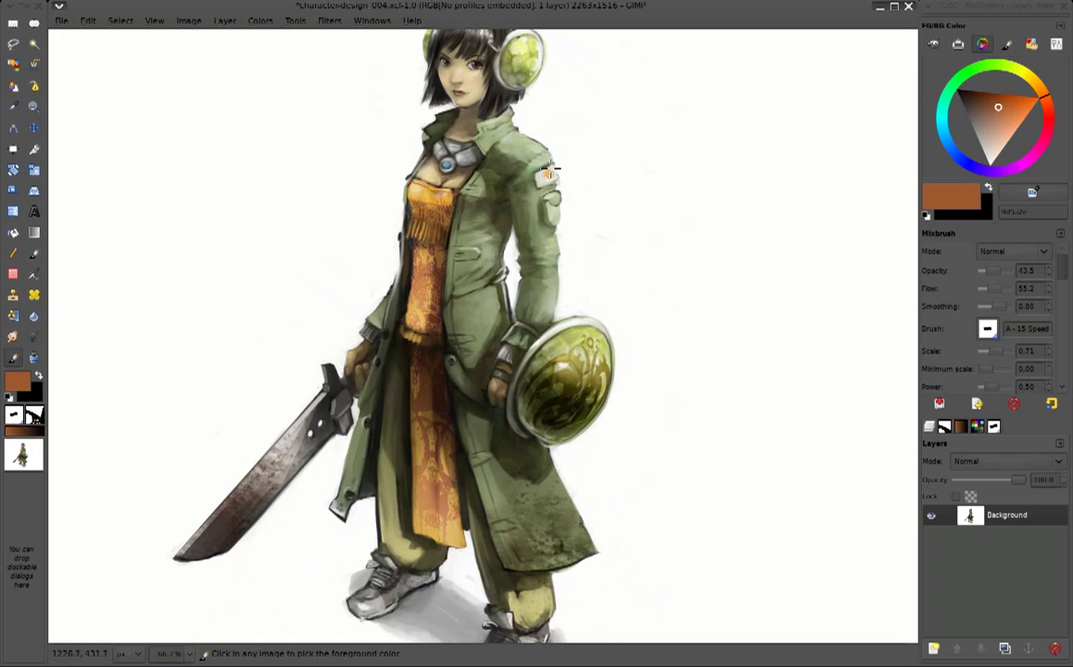
ctrl+click(290, 343)
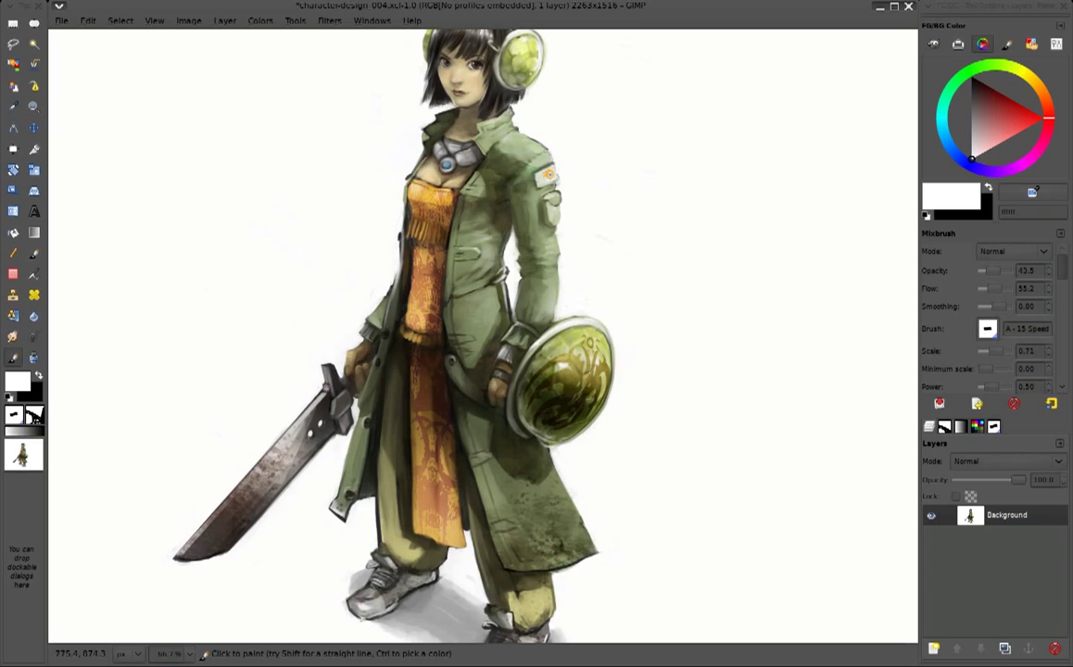
ctrl+click(313, 380)
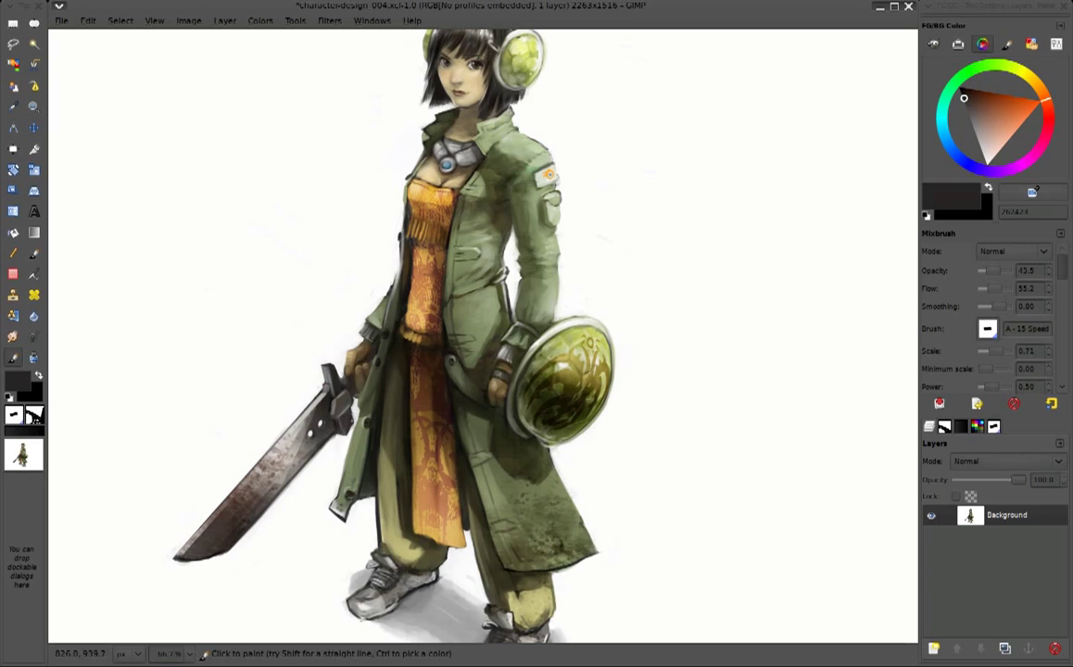
scroll(482, 333, down, 3)
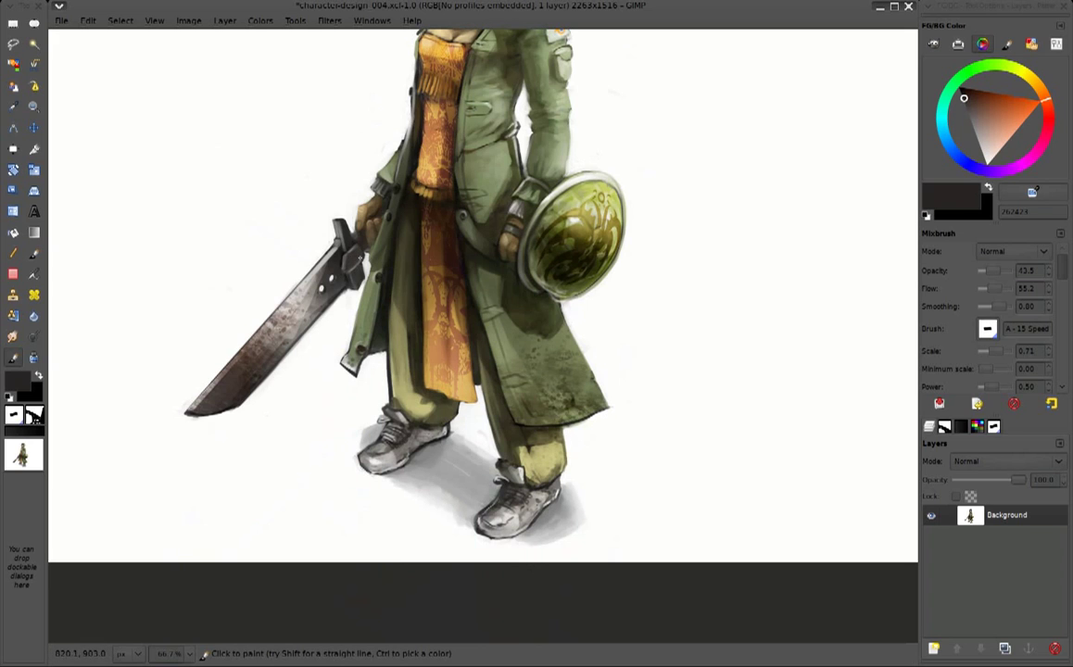
Zoom to 100% on the shoes, add a new transparent layer and load a fine inking preset
key(1)
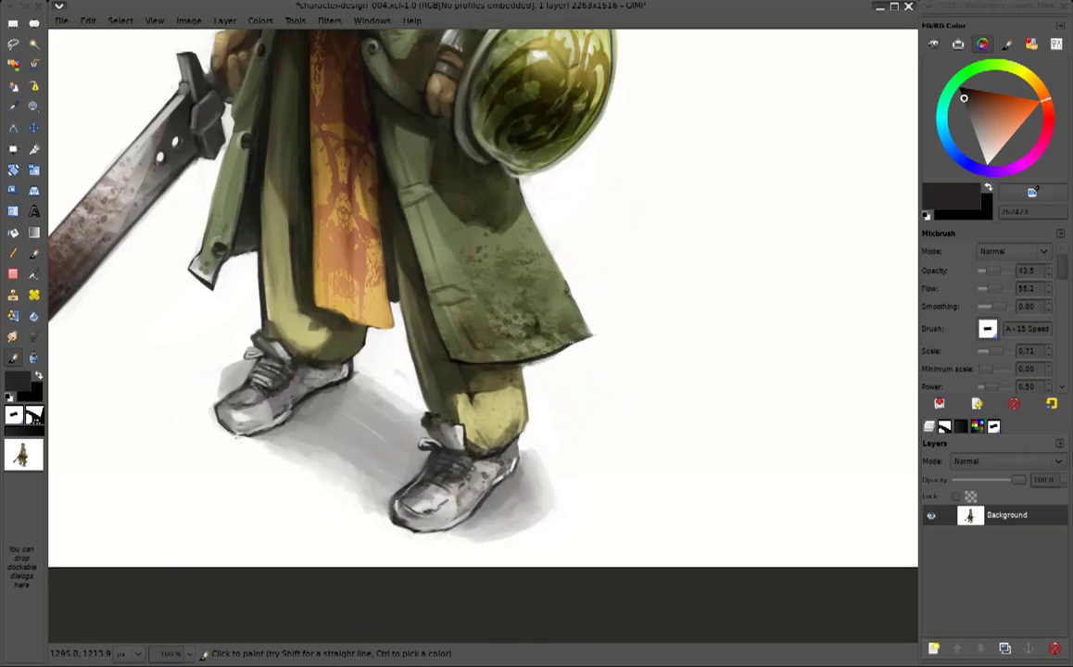
key(x)
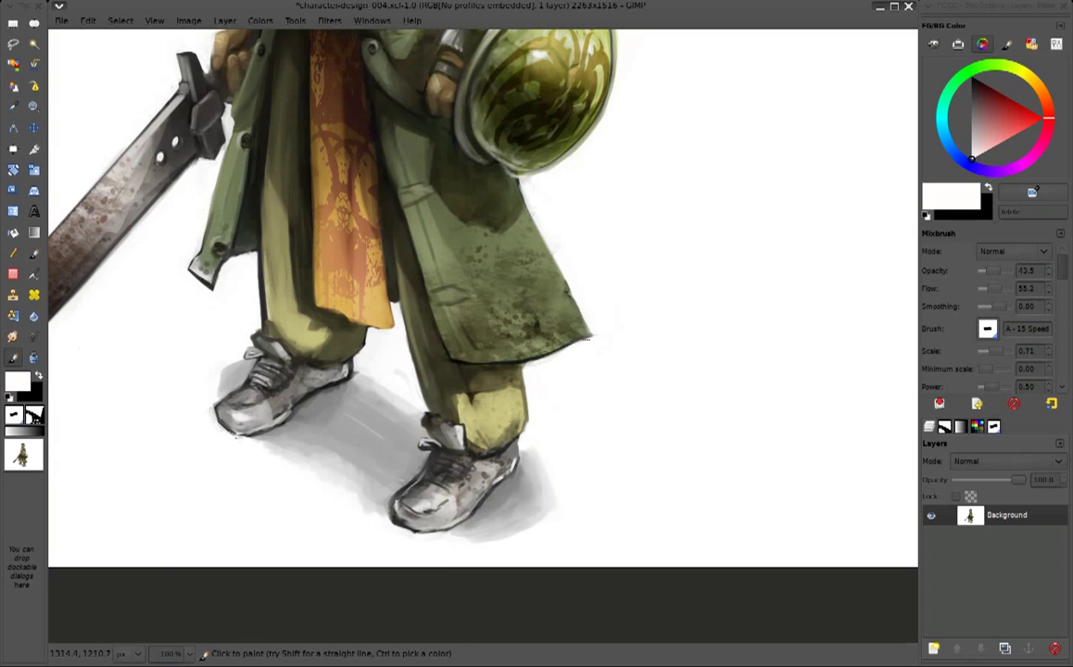
click(933, 649)
click(608, 431)
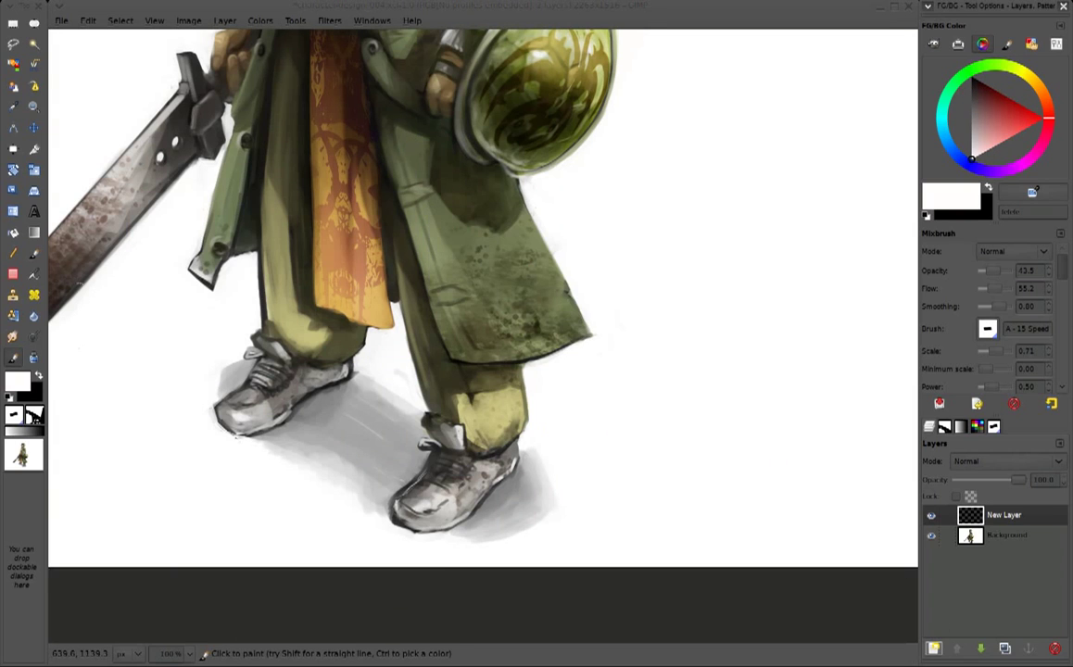
click(977, 403)
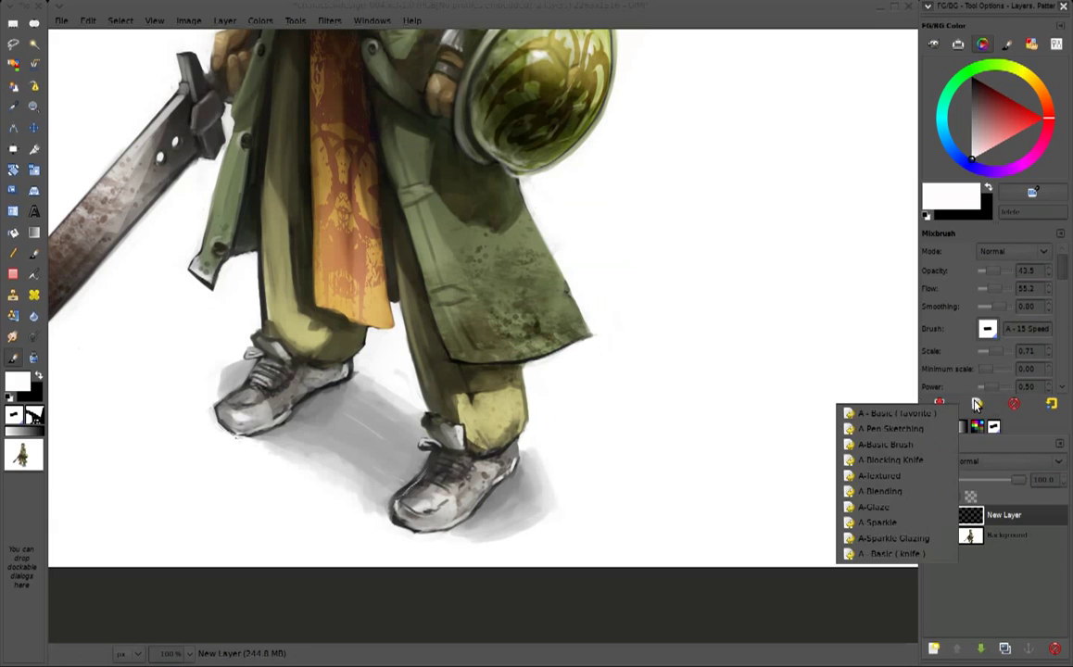
click(879, 543)
Write a dark grey handwritten signature dated '09 beside the right shoe
key(x)
mouse_move(558, 422)
mouse_down()
mouse_move(567, 443)
mouse_move(607, 413)
mouse_move(674, 424)
mouse_up()
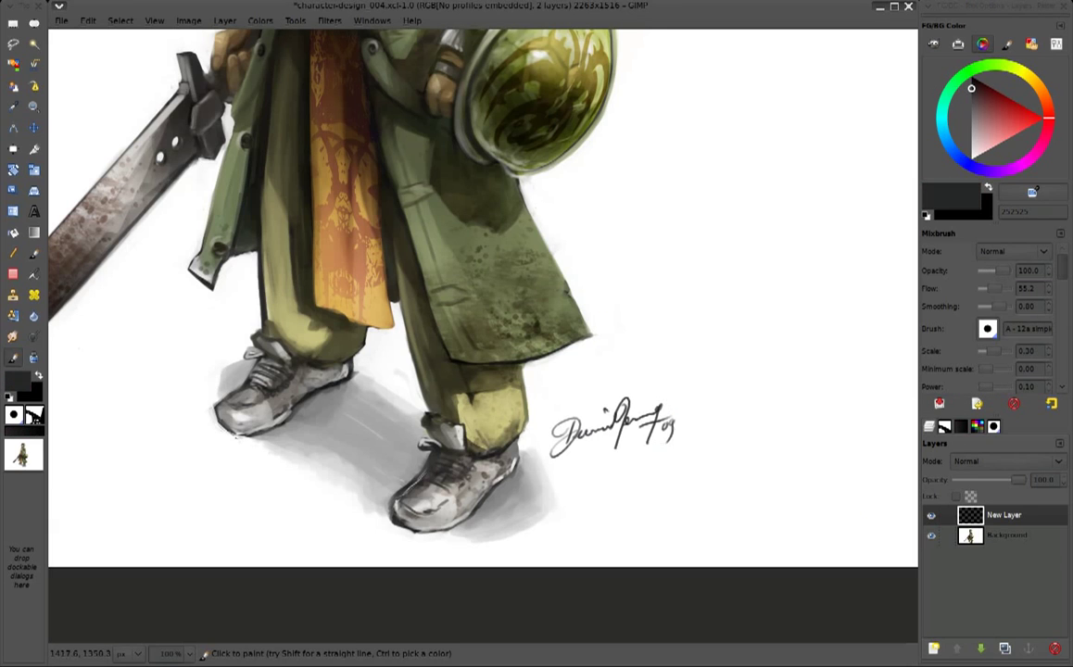
key(minus)
Autocrop the signature layer to its contents and scale it down smaller
key(shift+s)
click(656, 438)
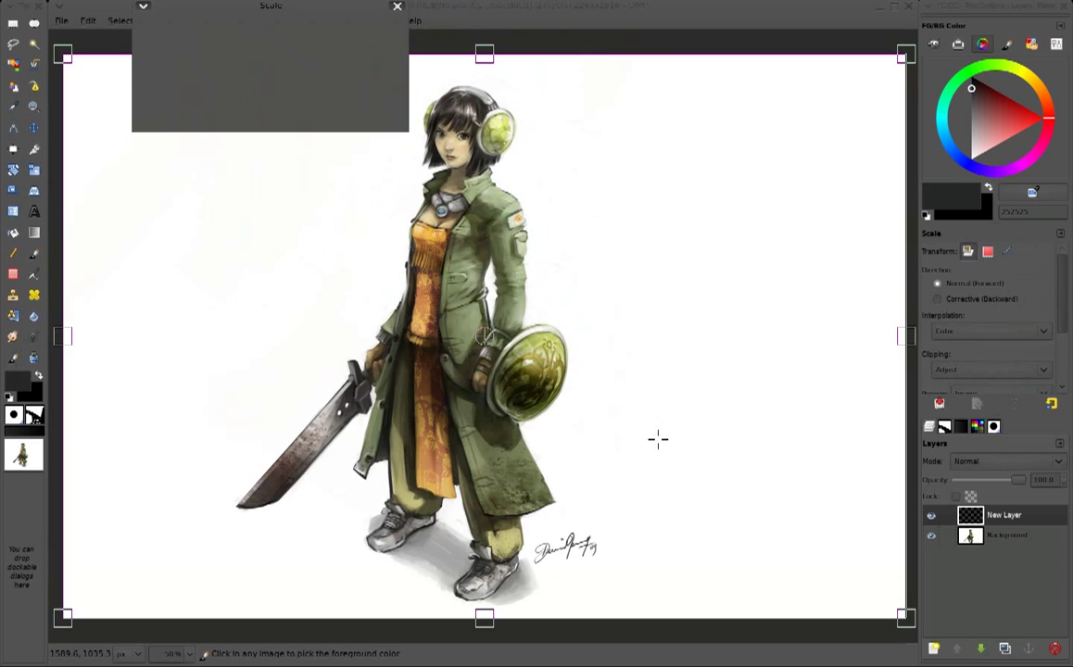
click(302, 118)
click(225, 20)
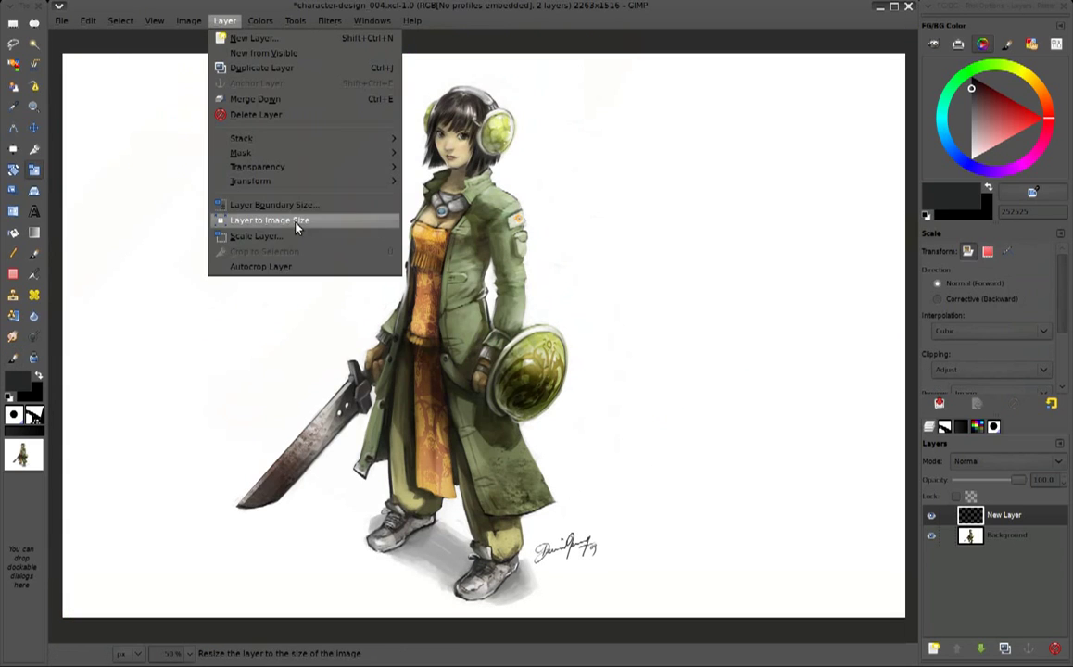
click(261, 266)
click(464, 414)
drag(482, 482, 547, 512)
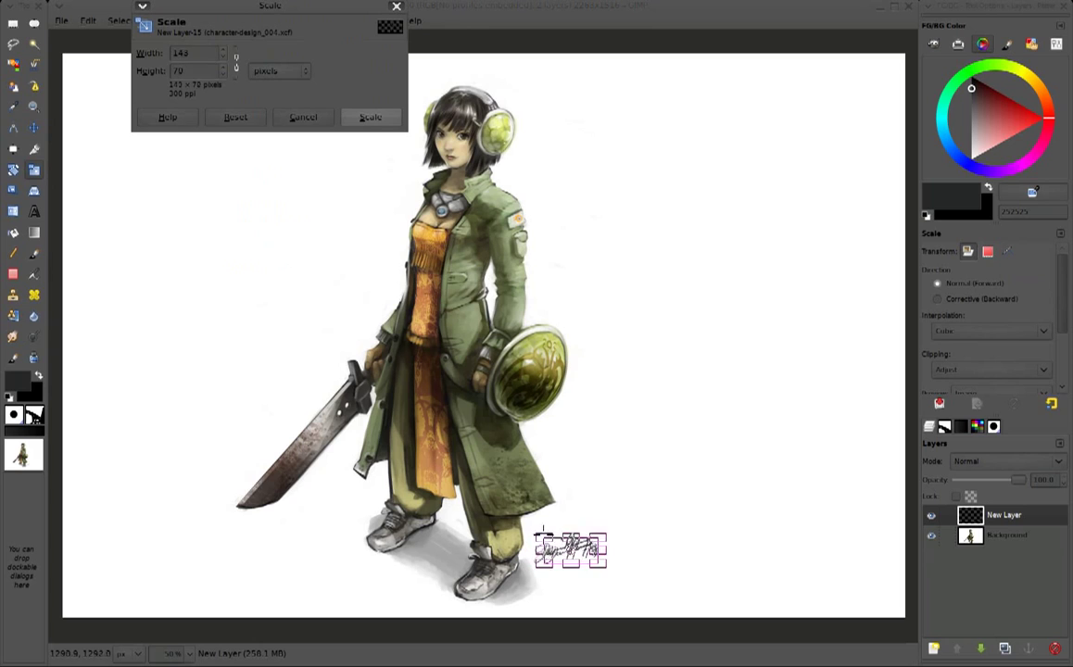
click(349, 119)
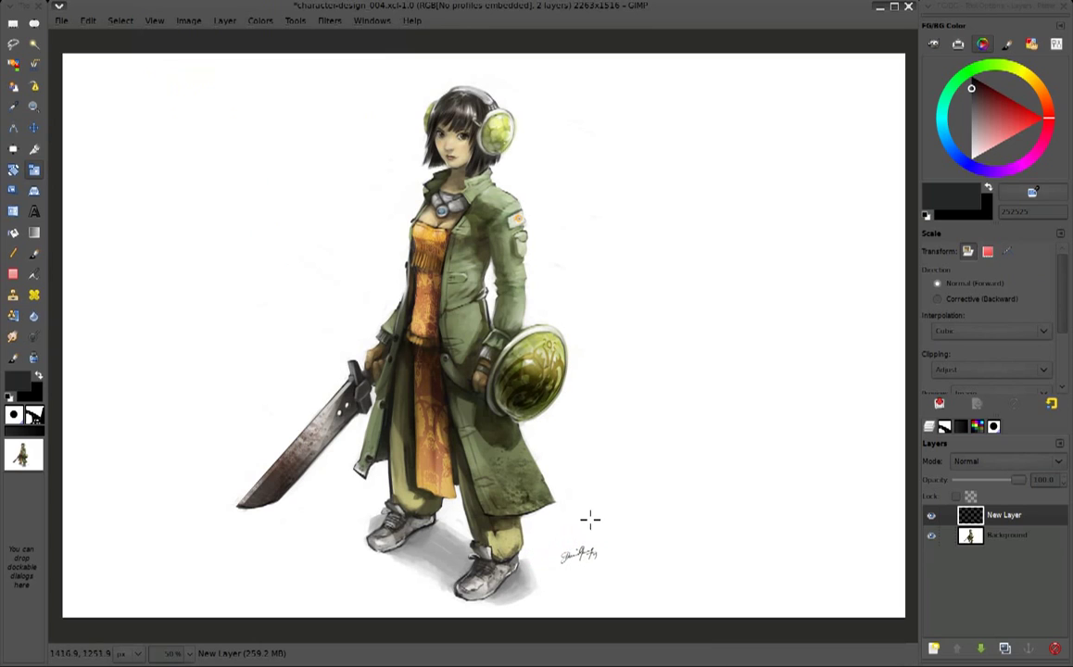
Nudge the signature down-left by the shoe, lower its opacity, and merge it into the background
key(m)
mouse_move(586, 545)
mouse_down()
mouse_move(549, 568)
mouse_move(542, 548)
mouse_up()
drag(1019, 480, 992, 482)
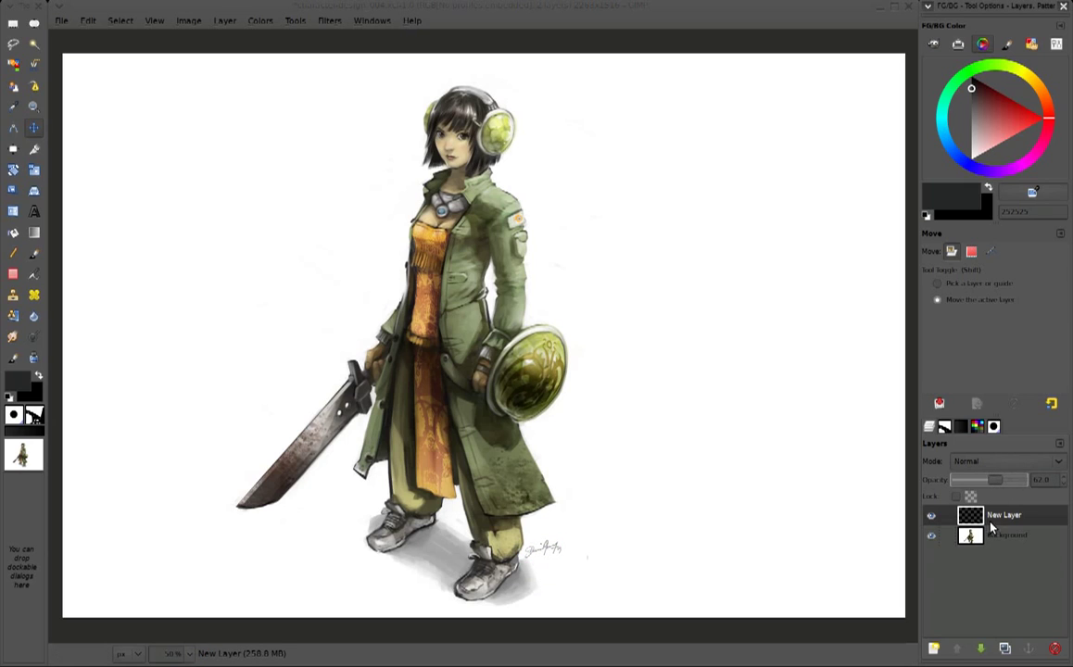
key(ctrl+m)
Save the image as character-design_005.xcf
key(ctrl+s)
click(510, 107)
text(005.xcf)
click(758, 602)
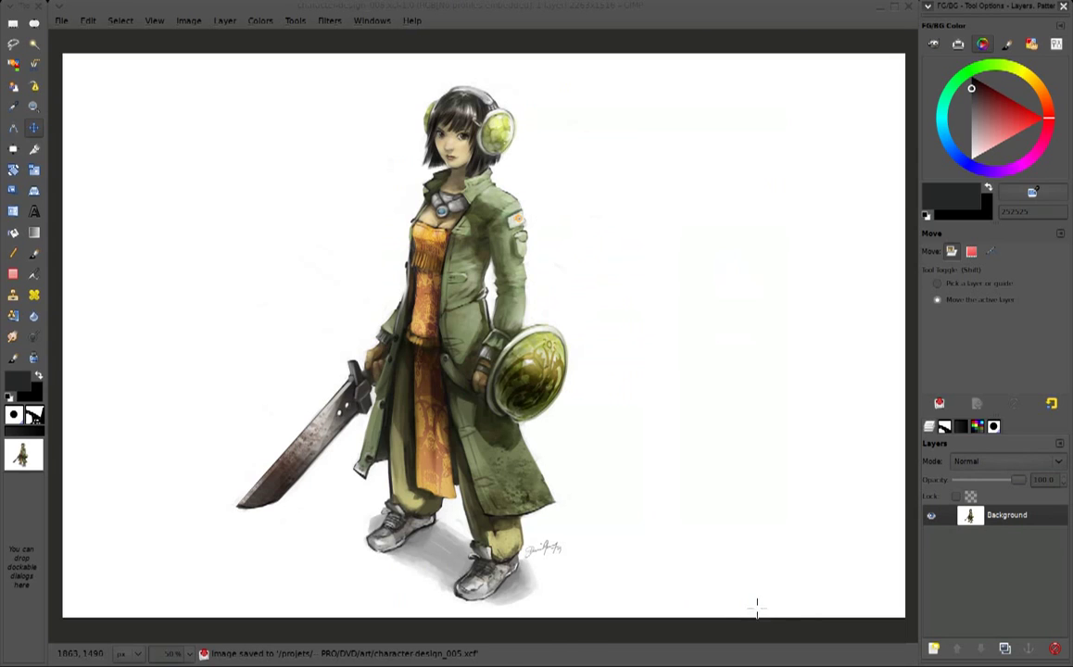